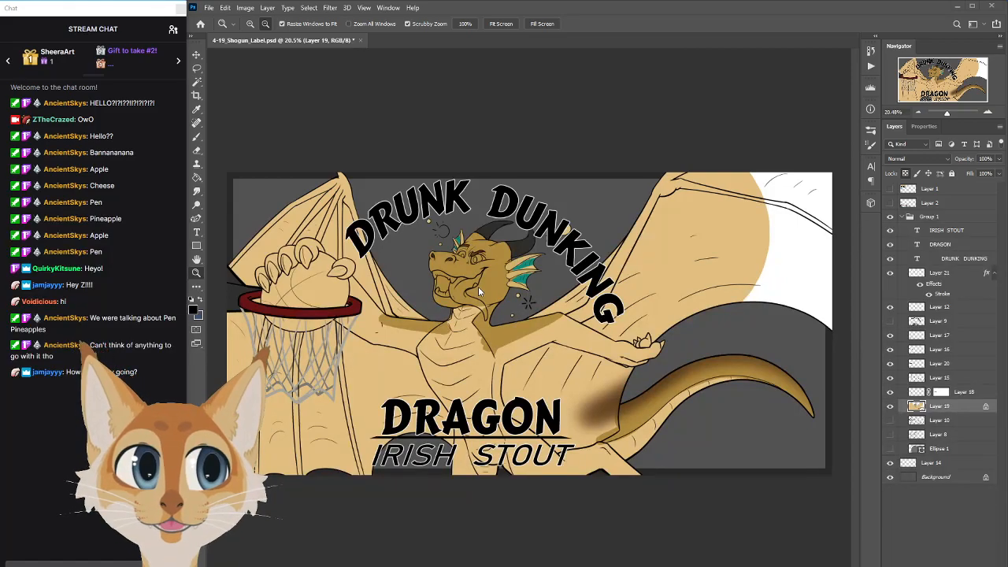
Show the character and hoop reference images on Layer 1 over the label artwork
left_click(457, 334)
left_click_drag(457, 336, 460, 335)
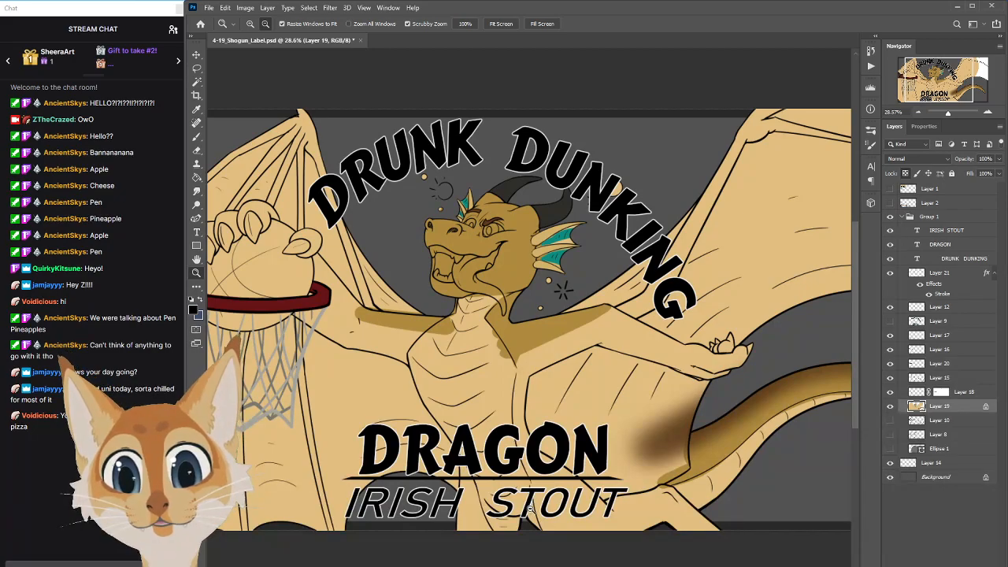
left_click_drag(537, 566, 503, 566)
left_click_drag(854, 244, 856, 308)
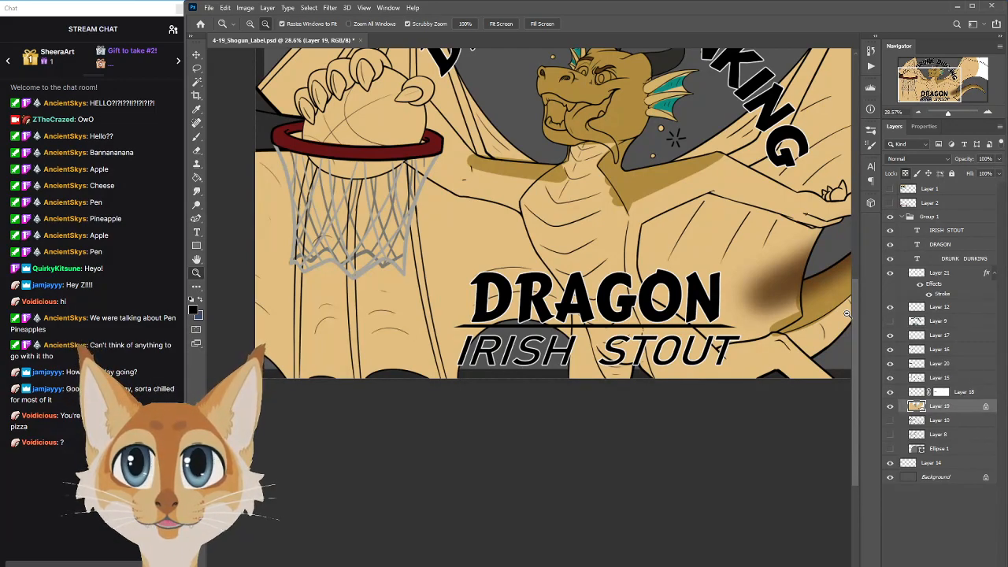
scroll(846, 313, "up", 3)
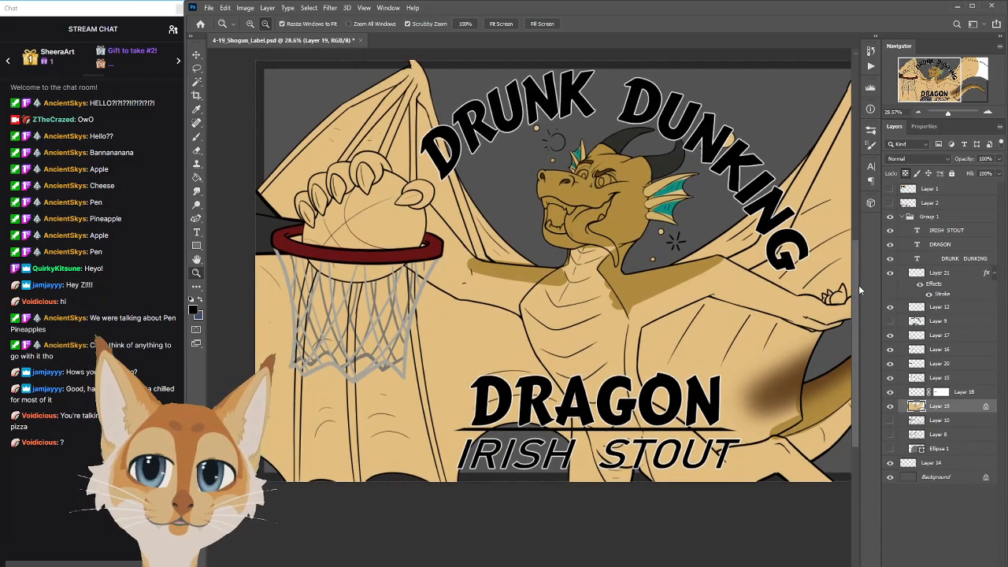
scroll(528, 288, "right", 2)
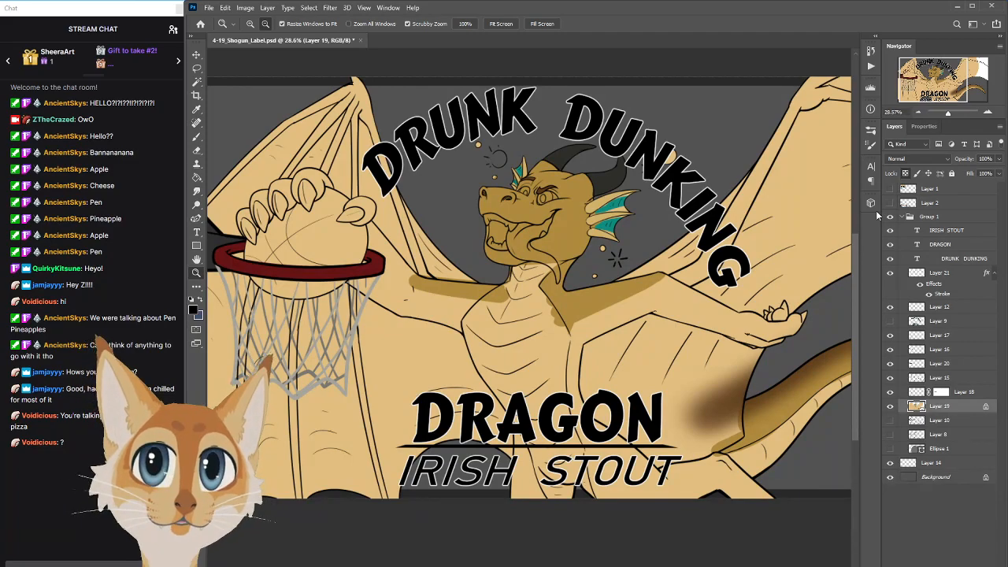
left_click(890, 189)
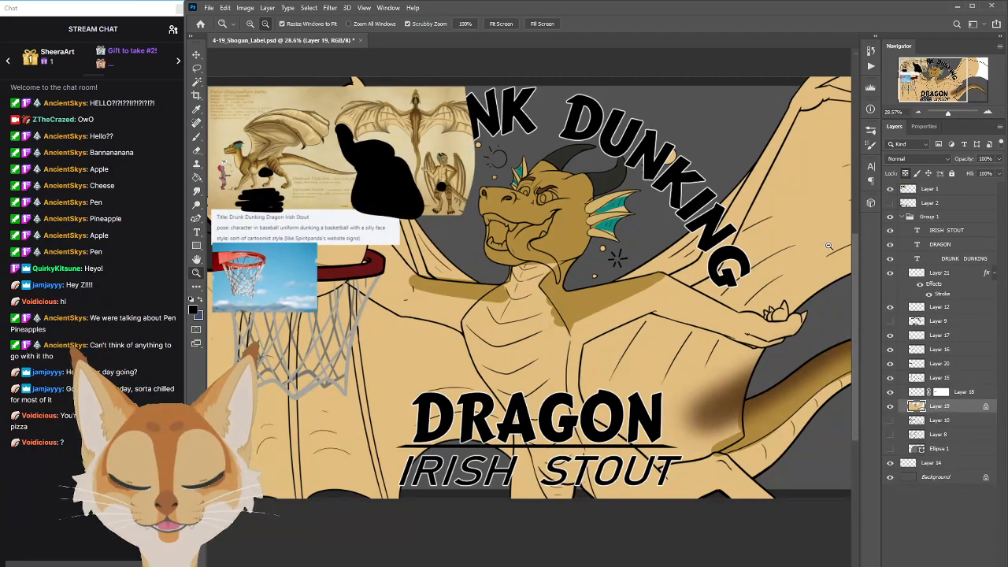
Erase the basketball hoop photo and most of the brief text from Layer 1 with a large eraser, keeping the dragon reference sheet
key("bracketright")
key("bracketright")
key("bracketright")
key("bracketright")
key("bracketright")
key("bracketright")
key("bracketright")
key("bracketright")
key("bracketright")
key("bracketright")
left_click_drag(378, 245, 261, 250)
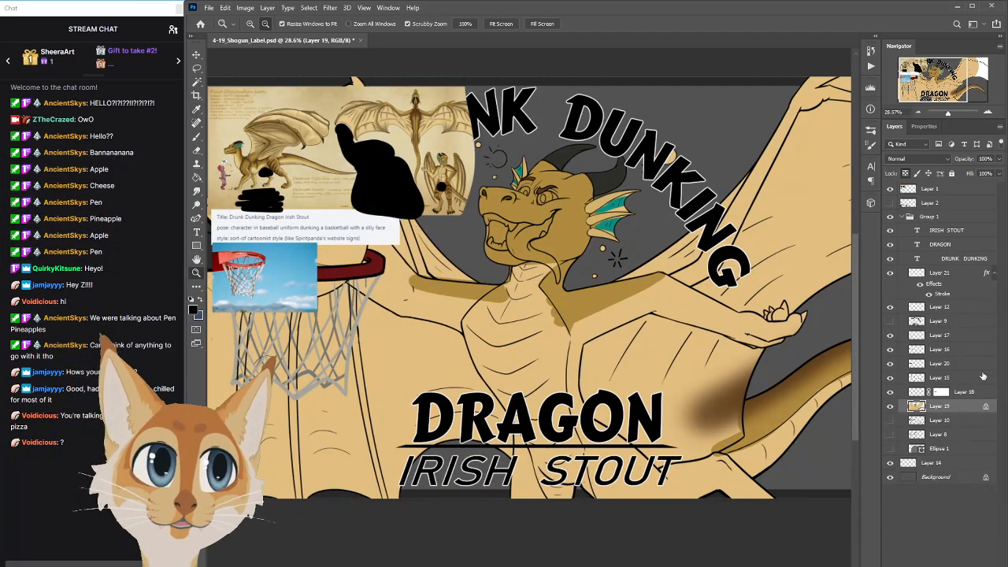
left_click(933, 189)
mouse_move(394, 240)
left_mouse_down()
mouse_move(193, 254)
mouse_move(456, 245)
mouse_move(192, 252)
mouse_move(330, 250)
mouse_move(453, 303)
left_mouse_up()
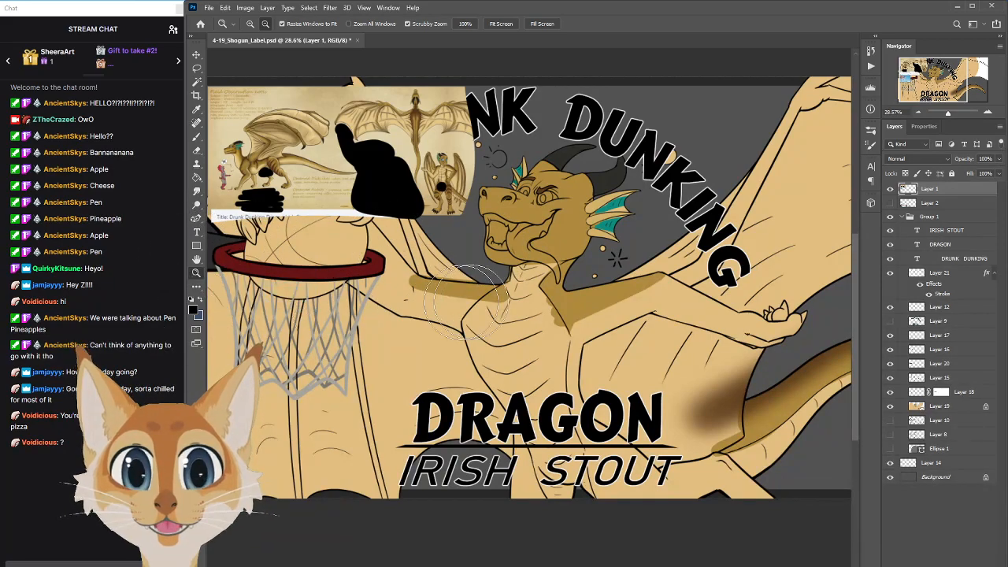
Make Layer 19 active and choose the Soft Round Pressure Opacity brush for shading
left_click(934, 406)
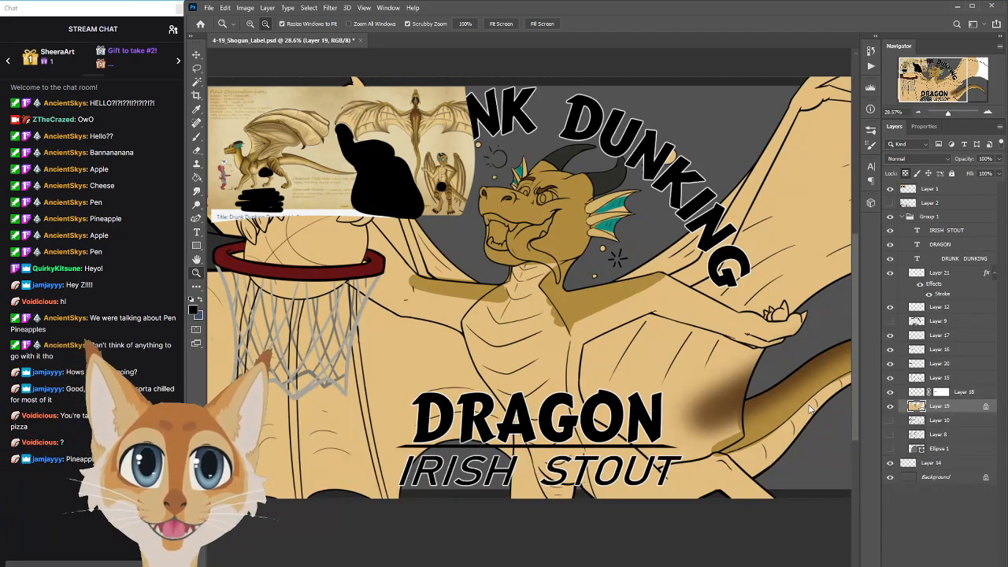
left_click_drag(856, 392, 857, 383)
scroll(529, 310, "left", 1)
scroll(528, 310, "right", 1)
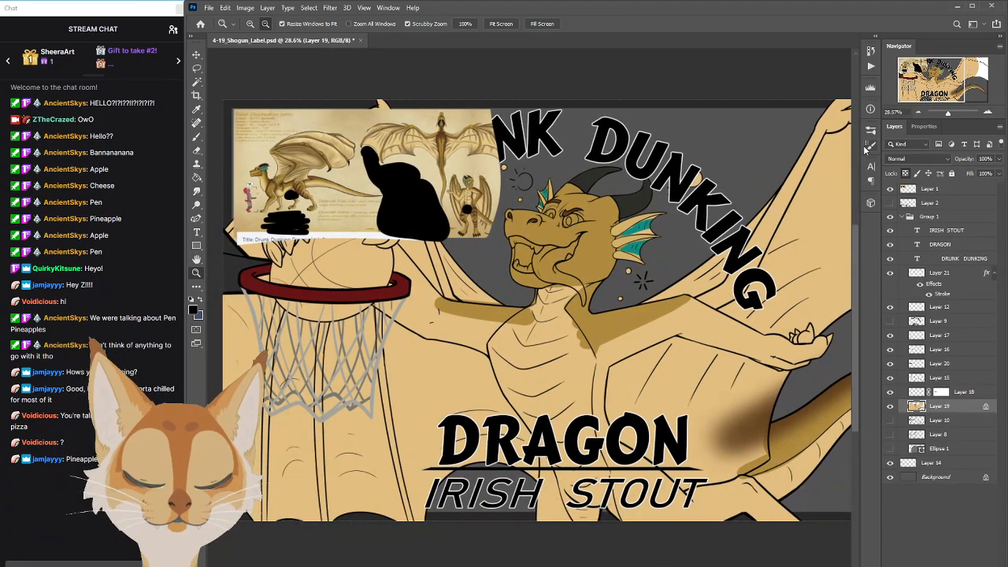
left_click(868, 147)
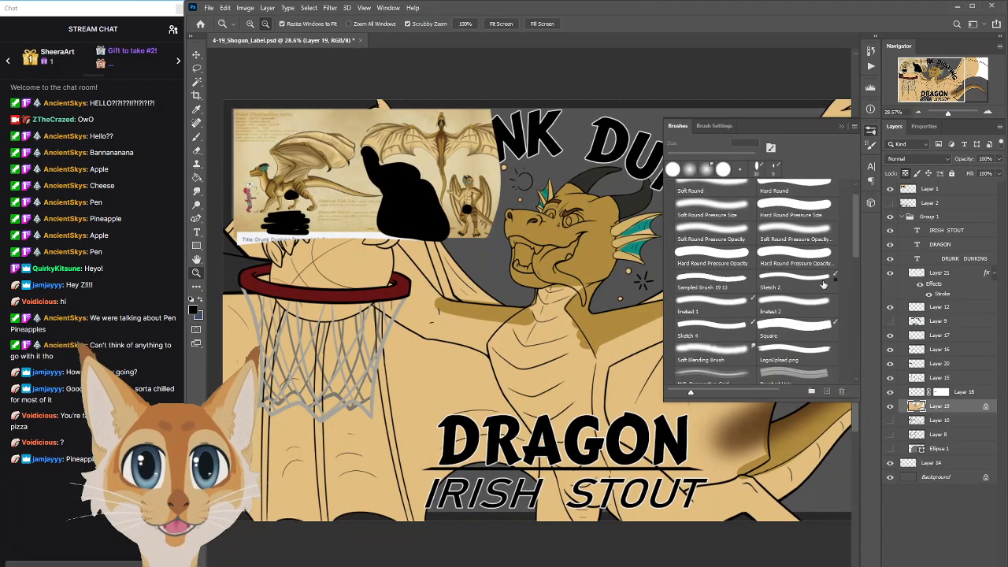
left_click(813, 229)
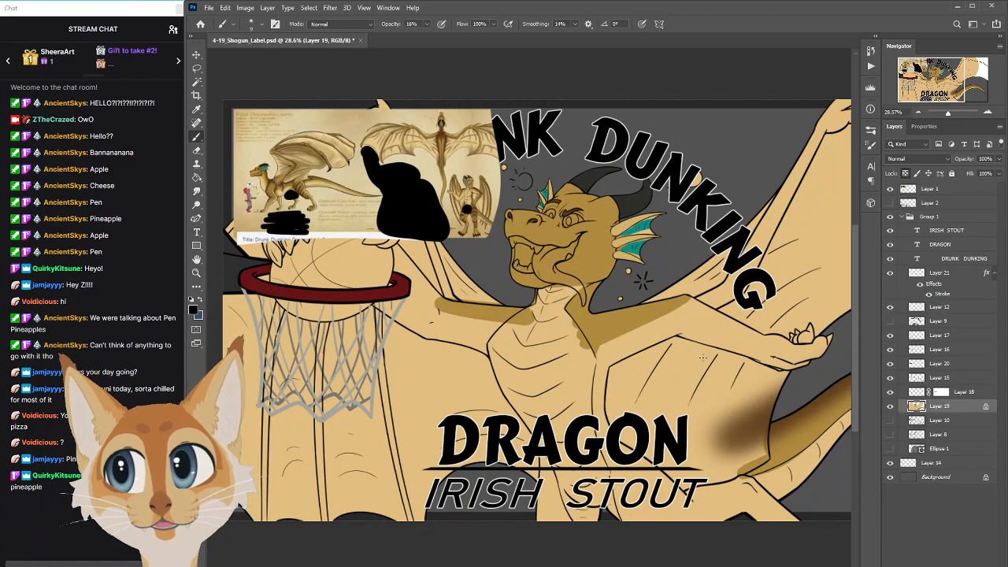
Sample the dark gold from the dragon's shoulder, set the brush opacity to 100% and enlarge the brush
left_click(616, 319, "alt")
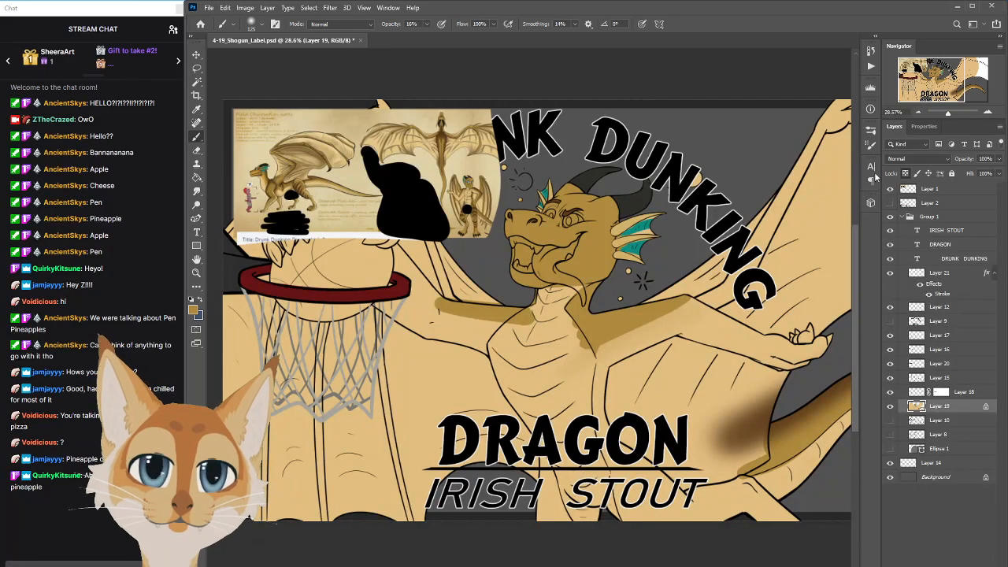
mouse_move(426, 24)
left_mouse_down()
mouse_move(433, 38)
mouse_move(457, 38)
left_mouse_up()
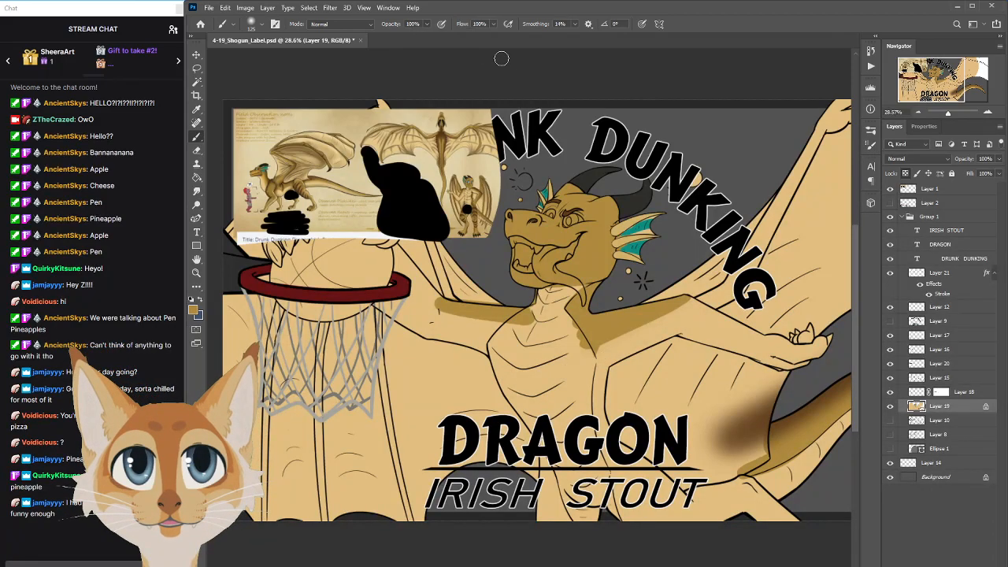
key("bracketright")
key("bracketright")
key("bracketright")
key("bracketright")
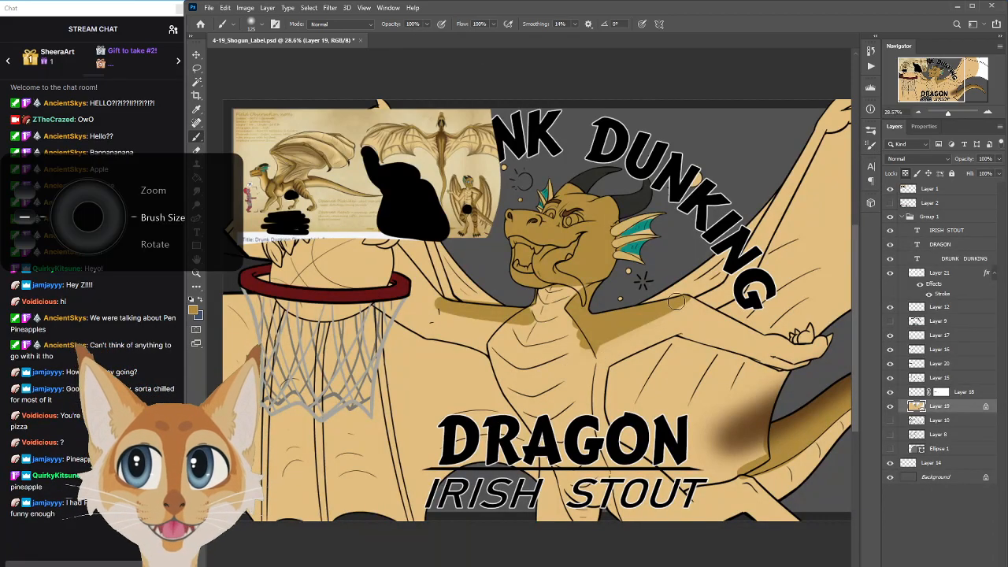
Paint soft dark gold shading along the top of the tail-side shoulder and down onto the chest
mouse_move(684, 302)
left_mouse_down()
mouse_move(560, 349)
mouse_move(694, 296)
mouse_move(556, 352)
mouse_move(672, 303)
mouse_move(532, 375)
left_mouse_up()
key("bracketleft")
key("bracketleft")
key("bracketleft")
key("bracketleft")
left_click_drag(689, 301, 583, 359)
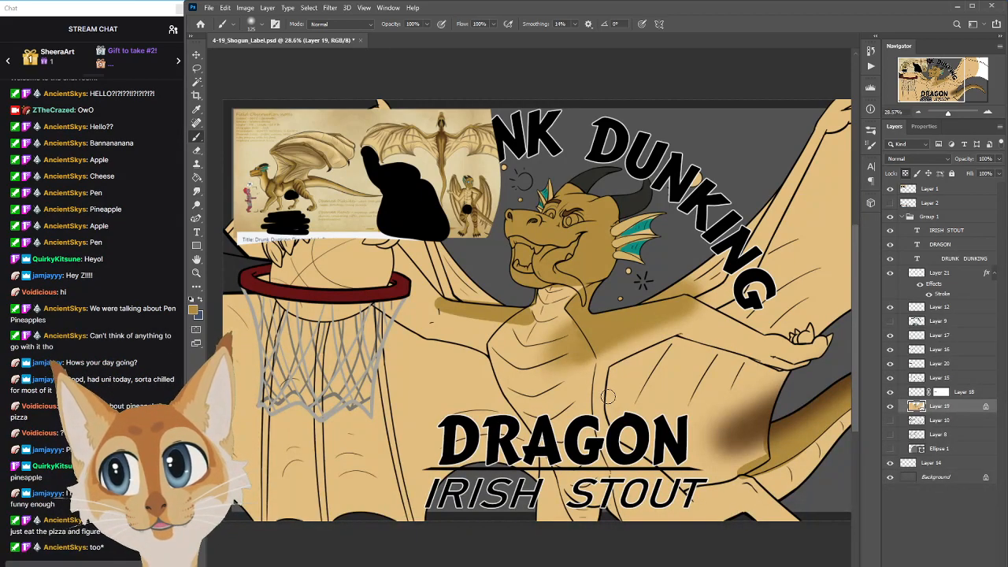
Soften the lower edge of the tail-side shoulder shading with light tan and a 250 px brush
scroll(863, 248, "down", 3)
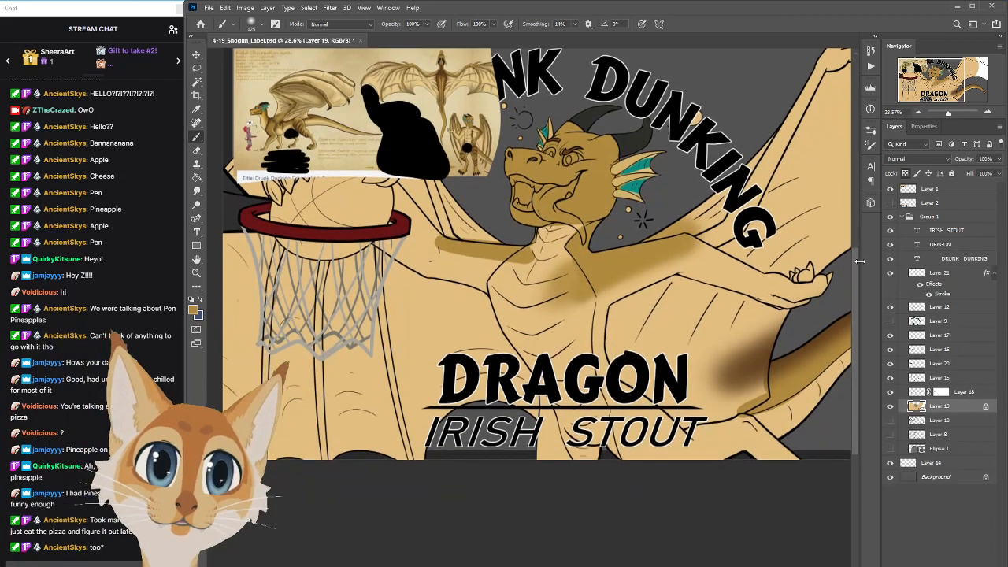
key("bracketright")
key("bracketright")
key("bracketright")
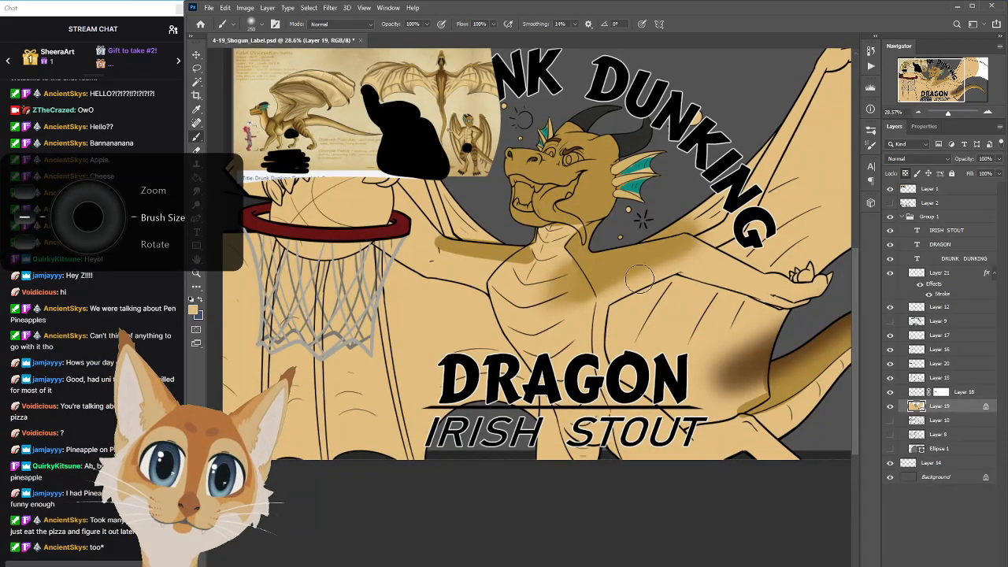
left_click_drag(656, 275, 578, 306)
Resample the dark gold and shade the hoop-side arm and the wing area beneath it with a 200 px brush
left_click(616, 252, "alt")
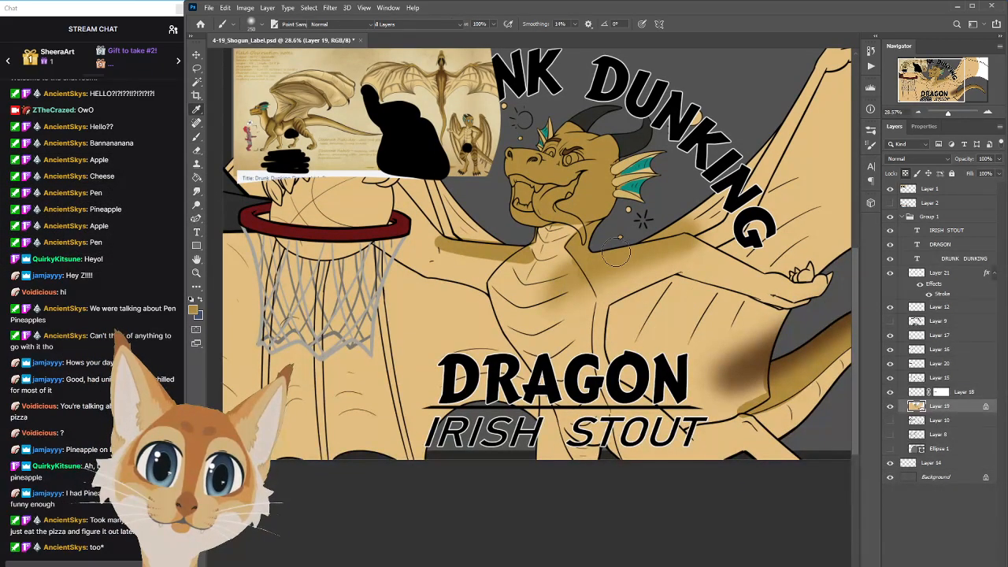
left_click(593, 199, "alt")
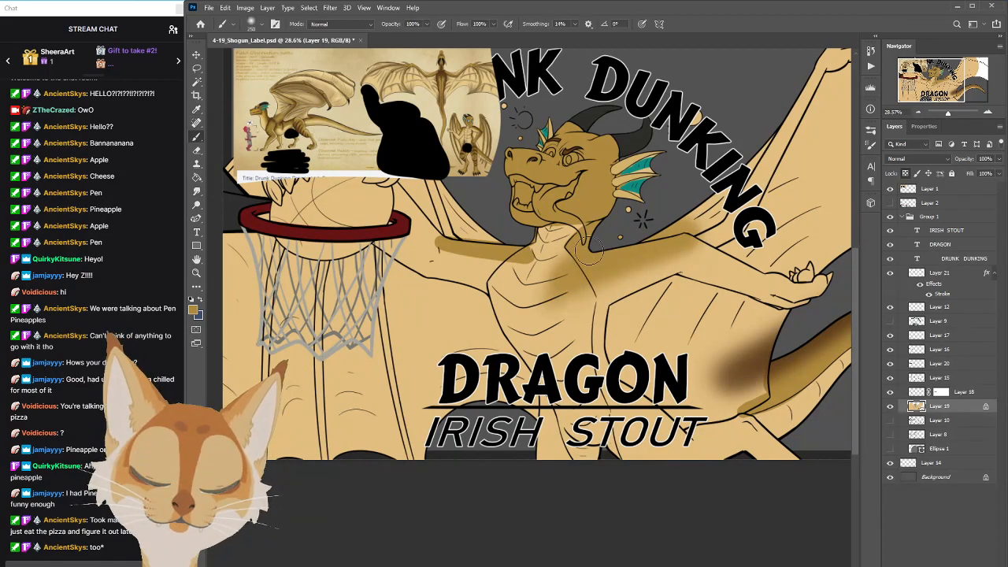
key("bracketleft")
key("bracketleft")
key("bracketleft")
key("bracketright")
mouse_move(445, 248)
left_mouse_down()
mouse_move(527, 264)
mouse_move(484, 256)
mouse_move(425, 216)
mouse_move(438, 216)
mouse_move(423, 198)
left_mouse_up()
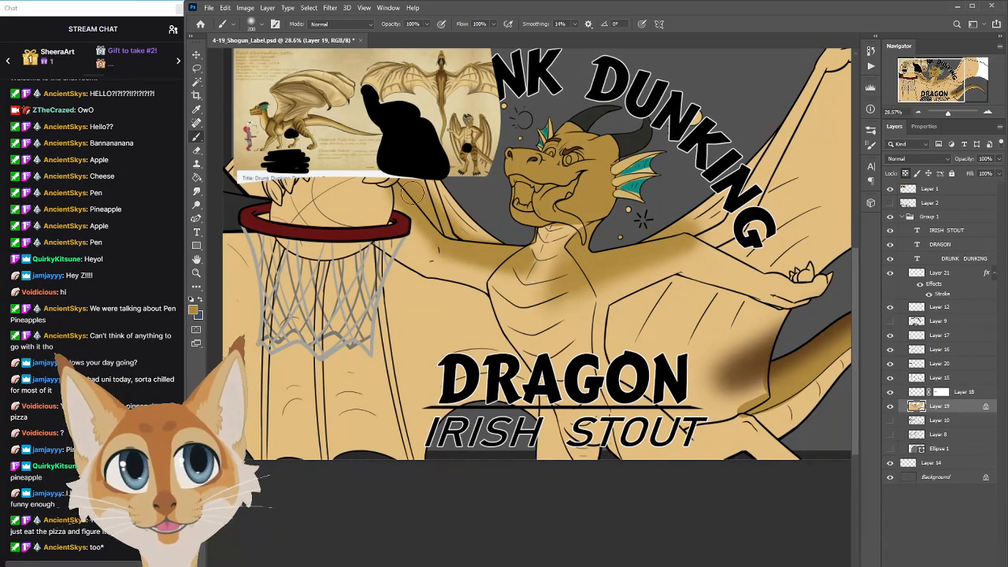
mouse_move(359, 248)
left_mouse_down()
mouse_move(430, 297)
mouse_move(367, 253)
mouse_move(394, 264)
left_mouse_up()
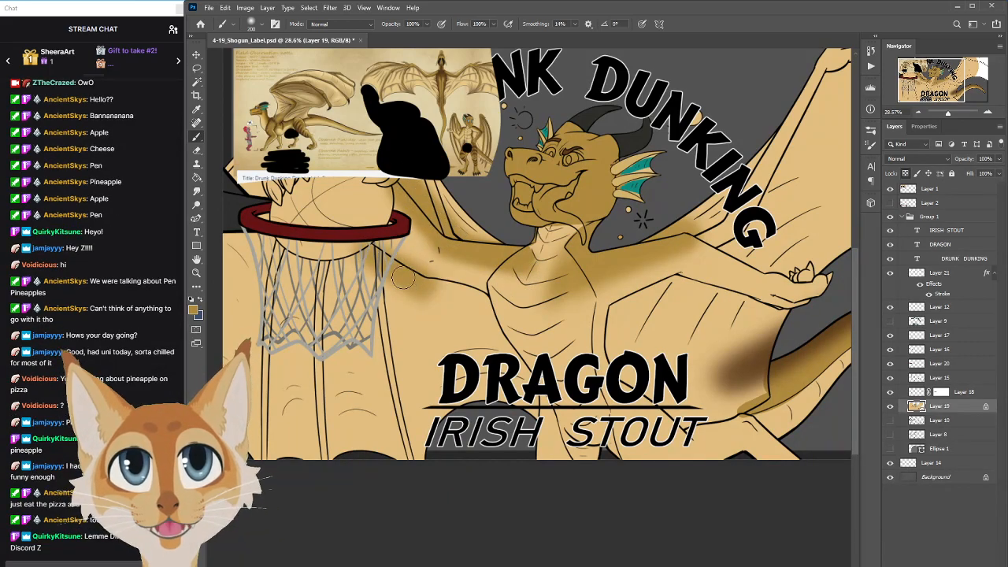
Sample the chest's light tan and blend the hoop-side arm shading where it meets the chest
left_click(598, 329, "alt")
mouse_move(471, 270)
left_mouse_down()
mouse_move(512, 267)
mouse_move(398, 244)
mouse_move(482, 271)
mouse_move(507, 268)
left_mouse_up()
key("bracketright")
key("bracketright")
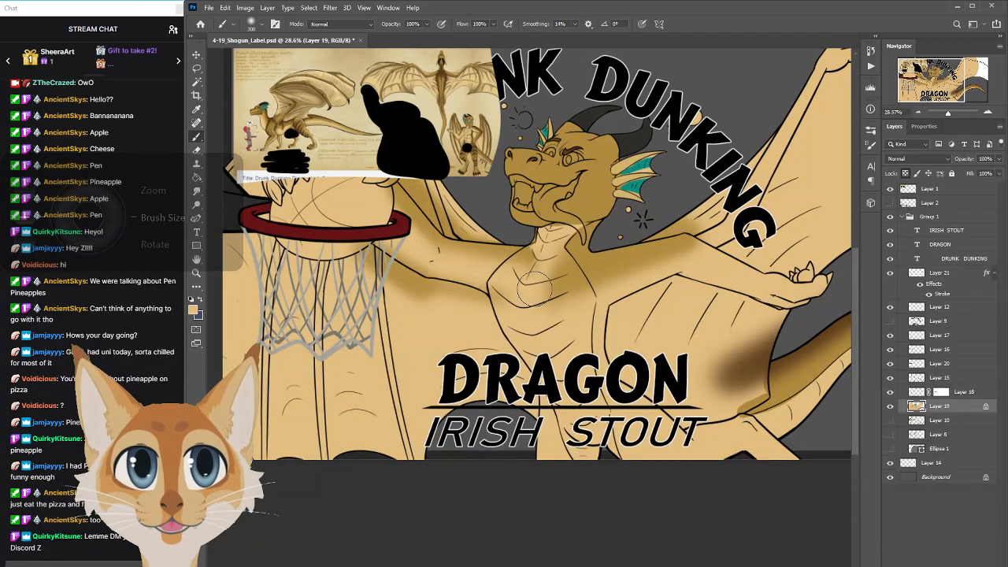
Resample the dark gold and extend the soft shadow on the wing beneath the hoop-side arm up to the torso
left_click(445, 196, "alt")
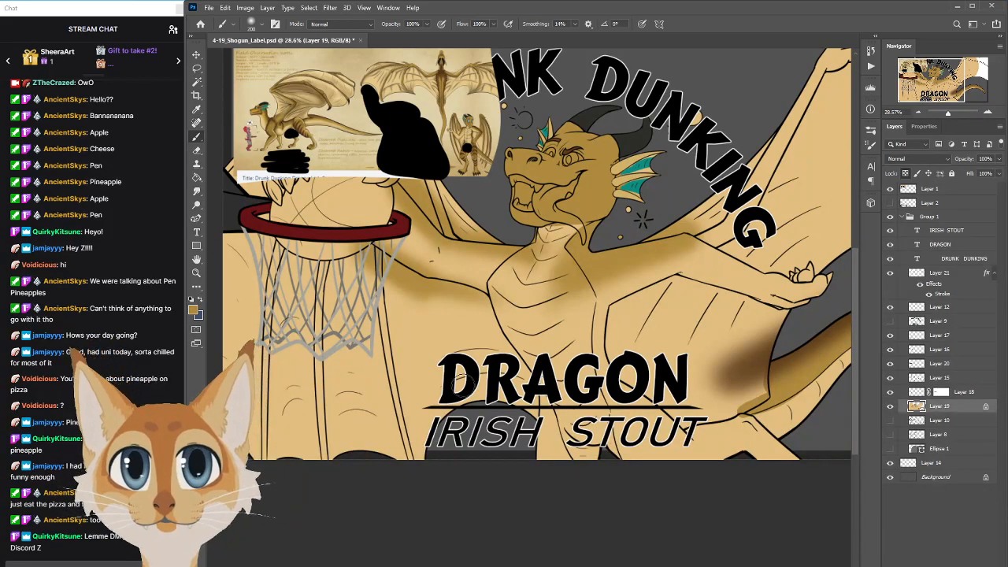
left_click_drag(855, 279, 857, 277)
mouse_move(405, 283)
left_mouse_down()
mouse_move(496, 311)
mouse_move(418, 287)
mouse_move(347, 234)
mouse_move(419, 301)
mouse_move(492, 313)
left_mouse_up()
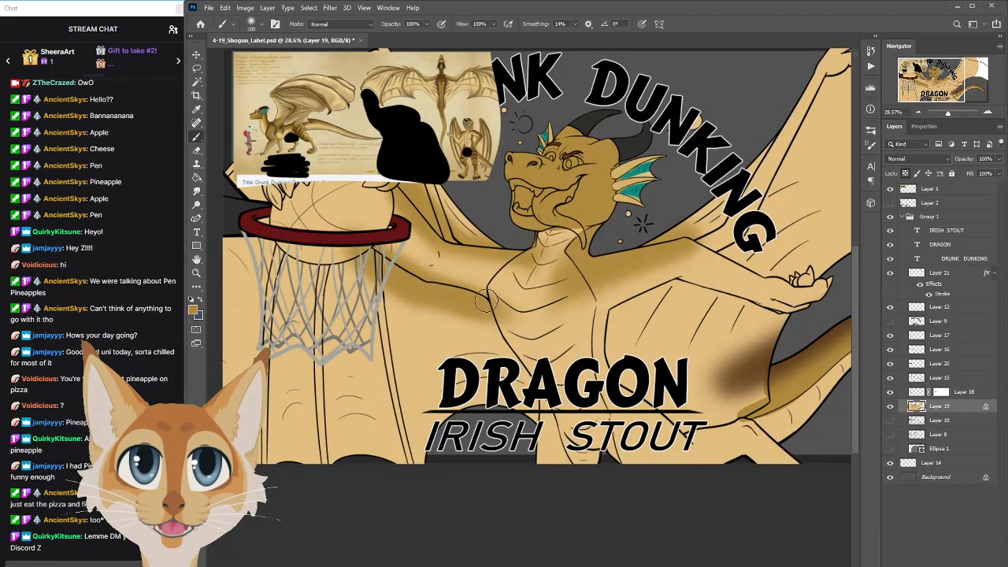
Sample the light tan again and enlarge the brush to 400 px for blending the arm and chest shading
key("i")
left_click(601, 324)
key("b")
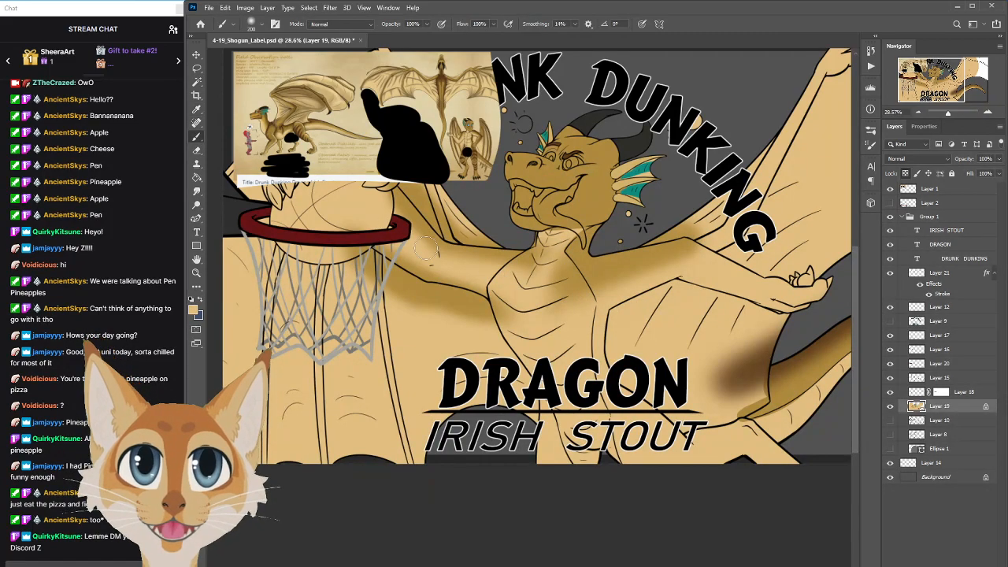
key("bracketleft")
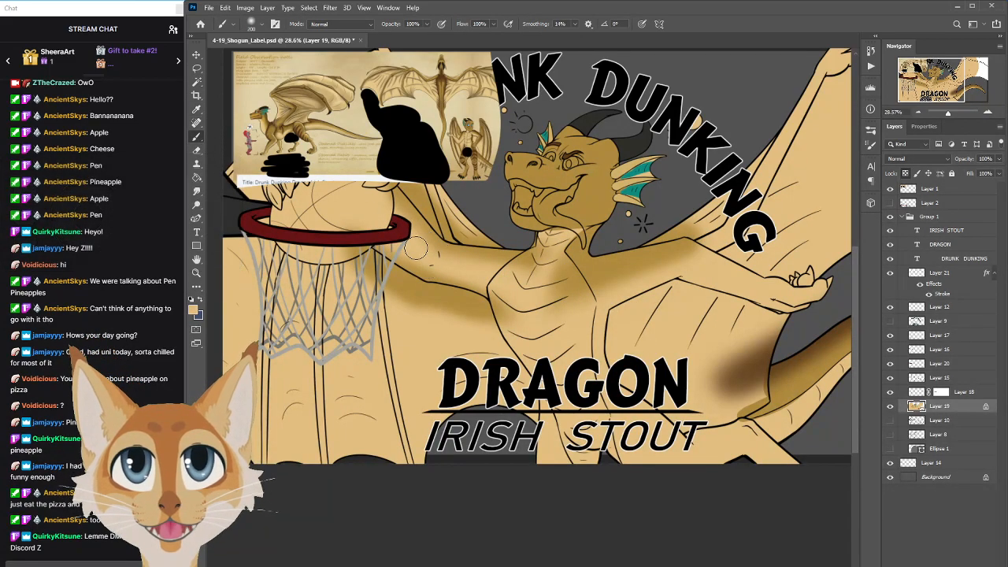
key("bracketright")
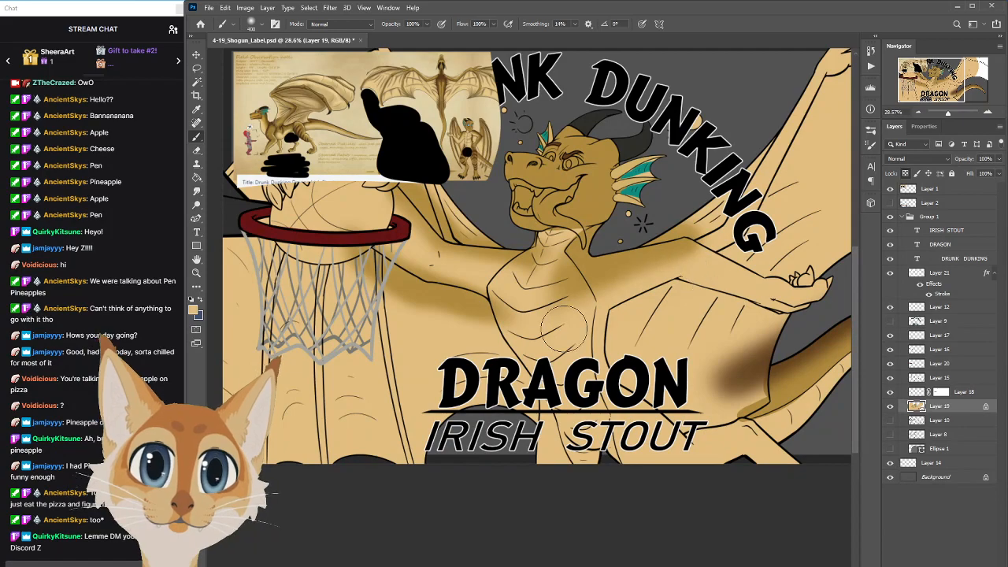
Sample the dark brown from the tail's shading as the paint colour for a 150 px brush
scroll(857, 293, "up", 1)
left_click_drag(856, 290, 855, 273)
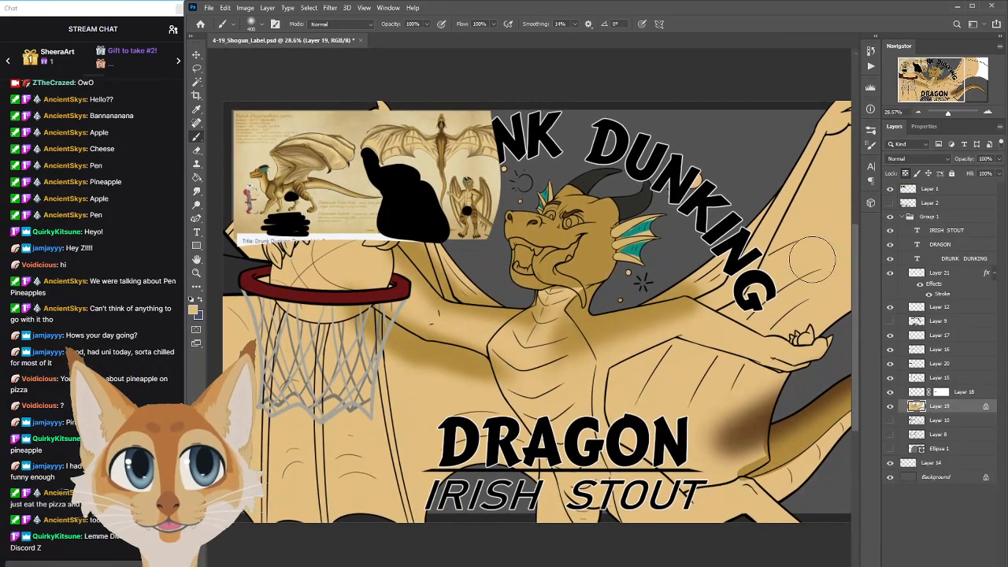
left_click(595, 265, "alt")
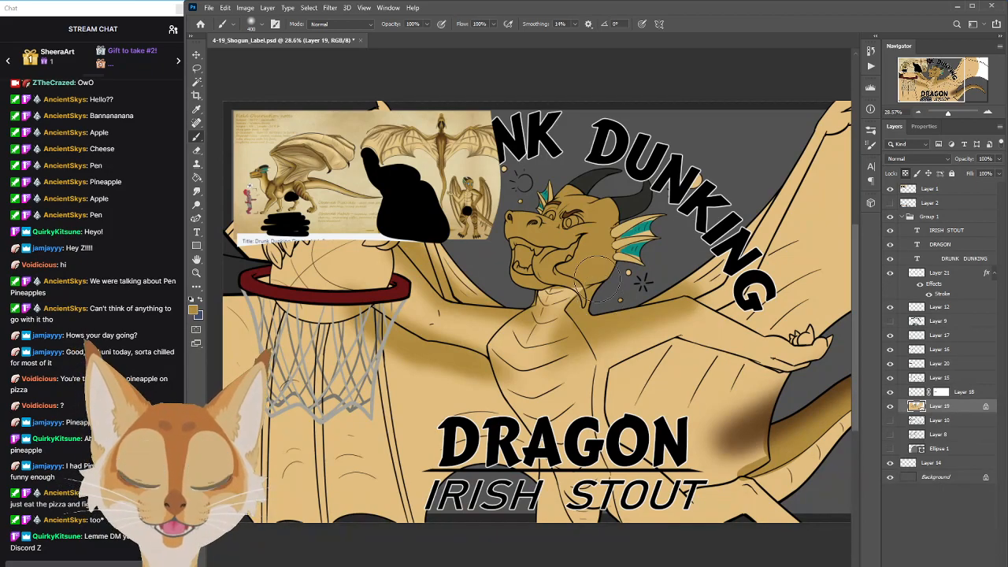
key("bracketleft")
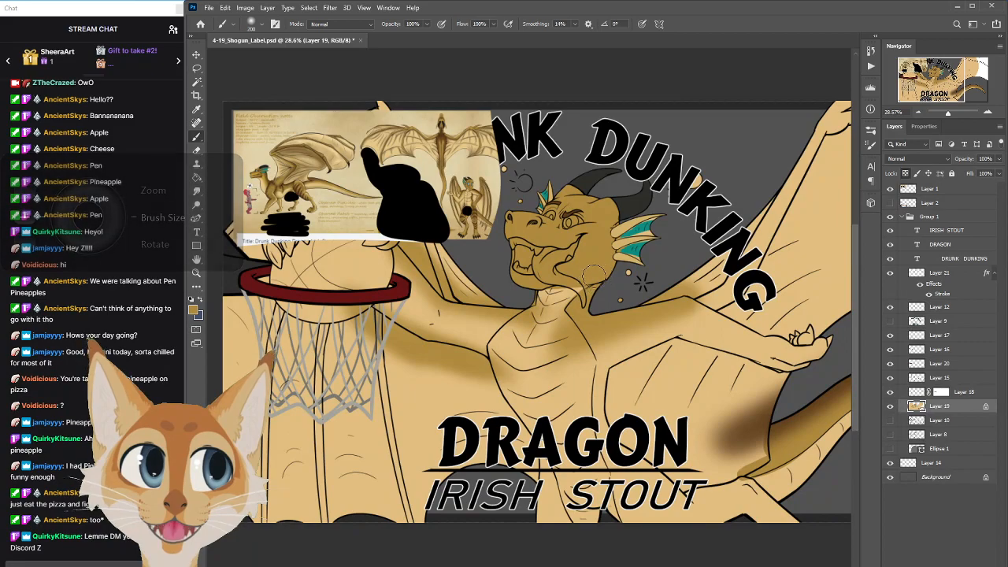
key("i")
scroll(846, 262, "down", 3)
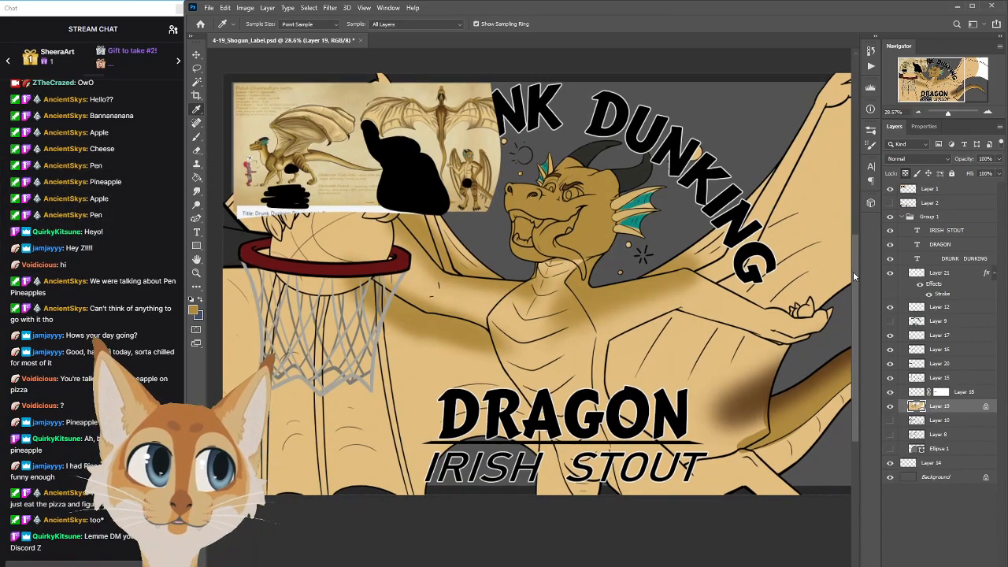
scroll(854, 280, "down", 1)
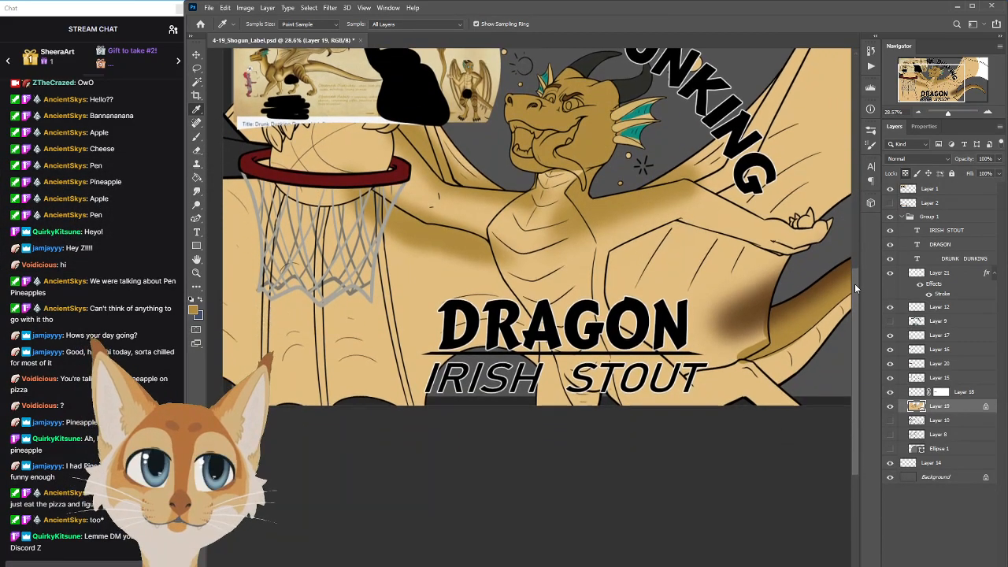
scroll(857, 259, "up", 2)
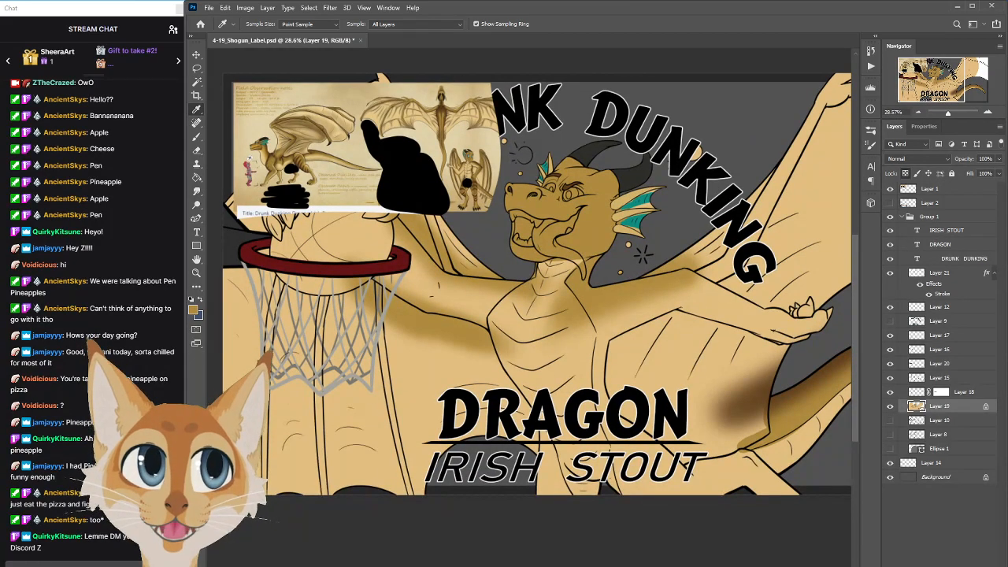
scroll(602, 553, "right", 3)
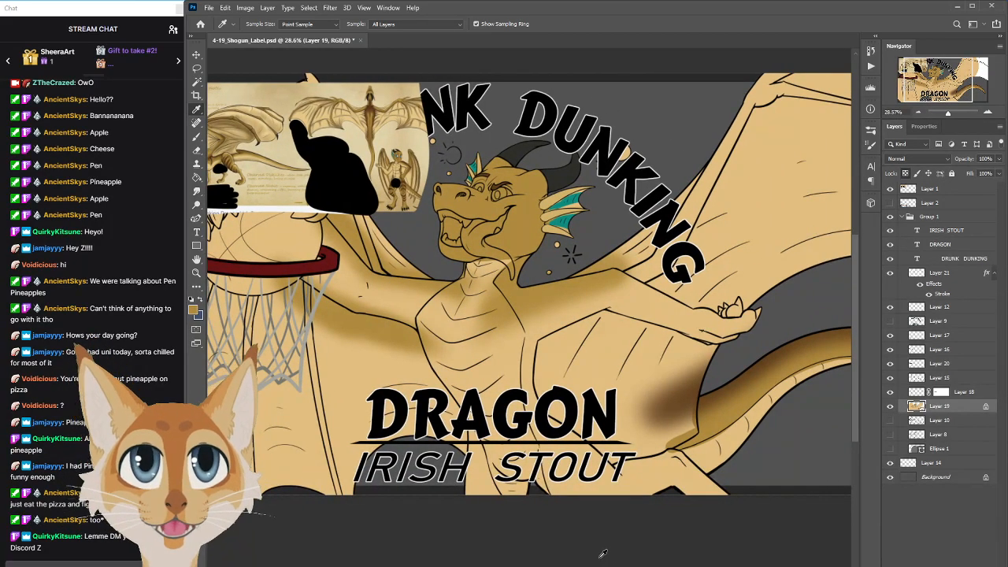
left_click(768, 357)
key("b")
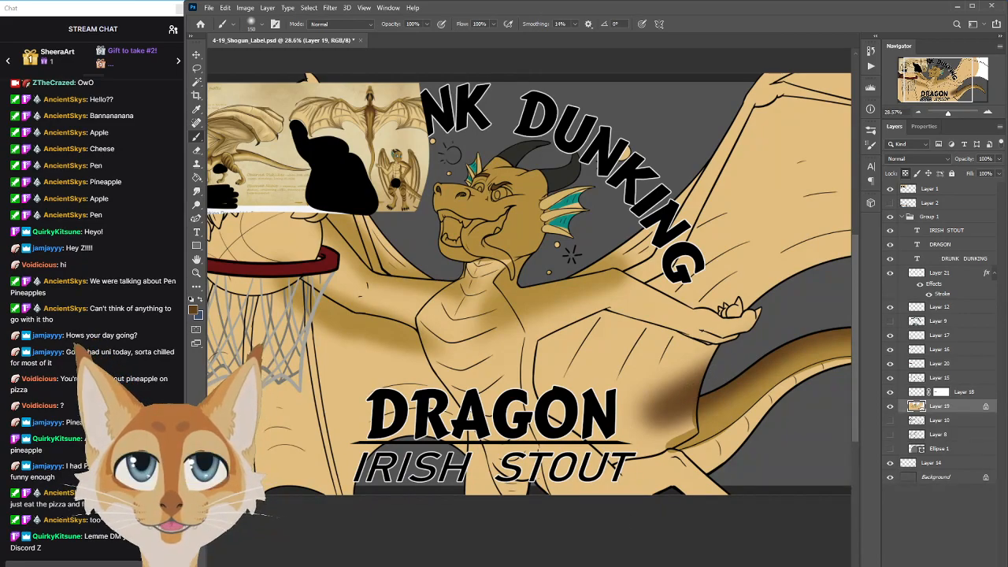
Sample the medium brown from the top-down flying dragon on the reference sheet as the paint colour
scroll(827, 321, "left", 6)
scroll(517, 378, "right", 5)
scroll(517, 378, "left", 1)
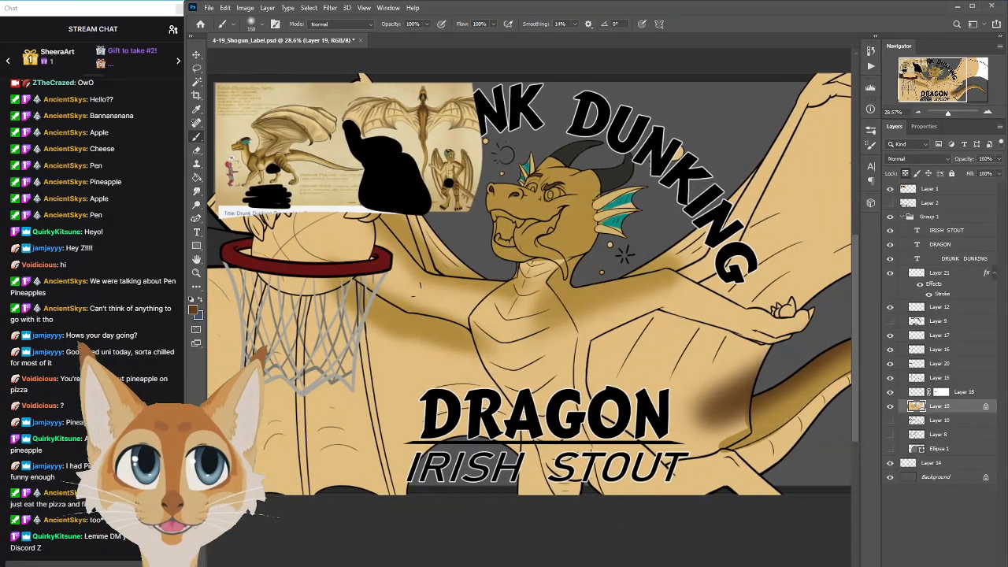
scroll(428, 184, "up", 3)
scroll(428, 183, "up", 4)
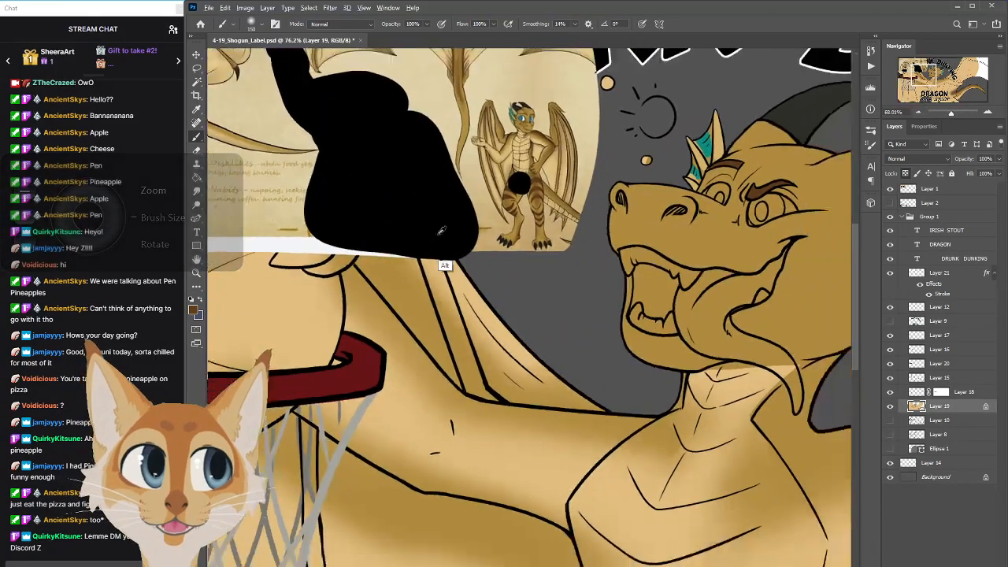
scroll(457, 225, "down", 4)
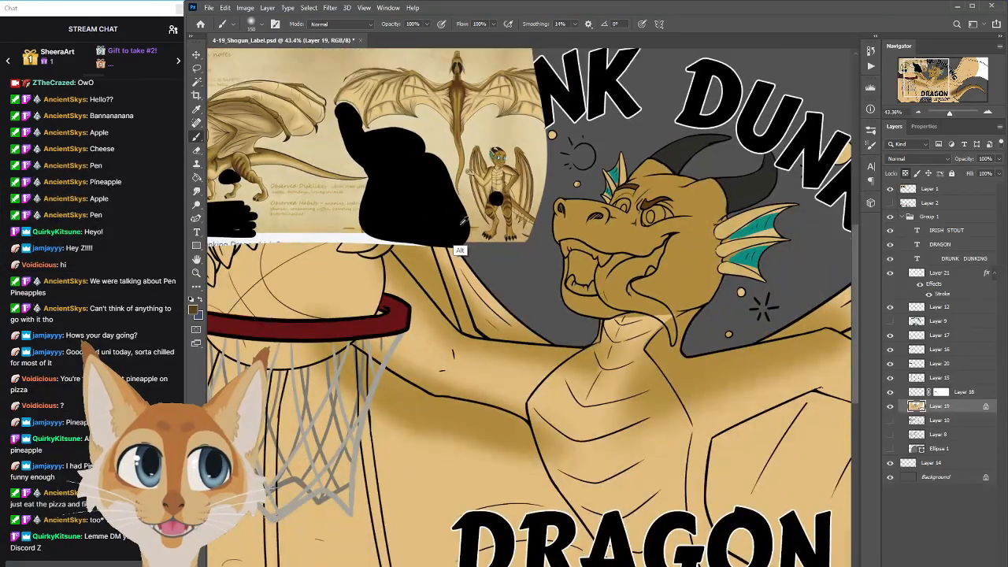
scroll(457, 224, "up", 3)
key("i")
left_click(458, 127, "alt")
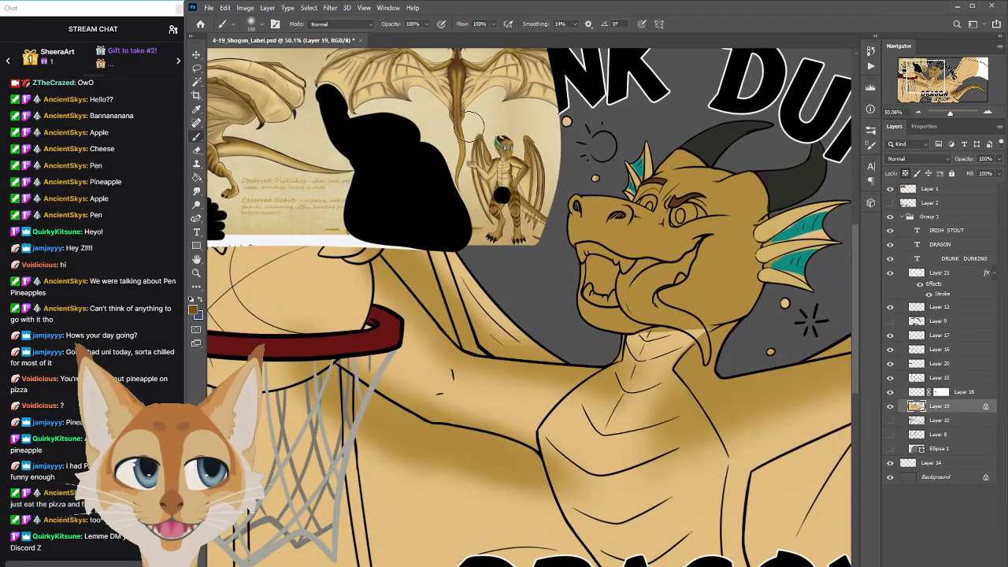
Sample the gold at the base of the dragon's neck and repaint the tail's dark brown shading with it
scroll(614, 319, "down", 6)
scroll(617, 319, "down", 3)
scroll(660, 361, "up", 2)
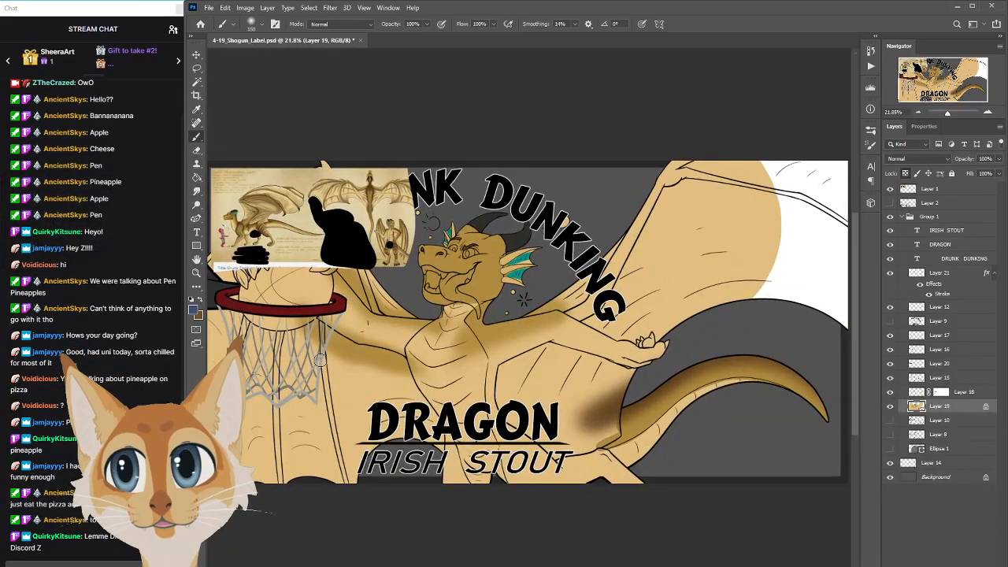
key("i")
left_click(478, 321)
key("b")
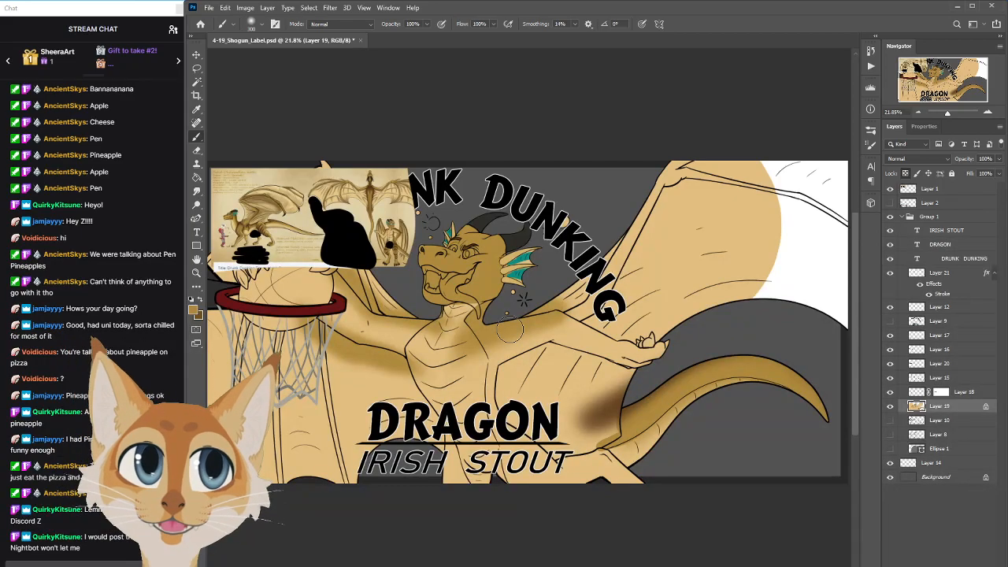
Reduce the brush, soften the wing's dark patch with gold, and shade beside the tail in brown sampled from the reference sheet's flying dragon
left_click_drag(856, 244, 856, 273)
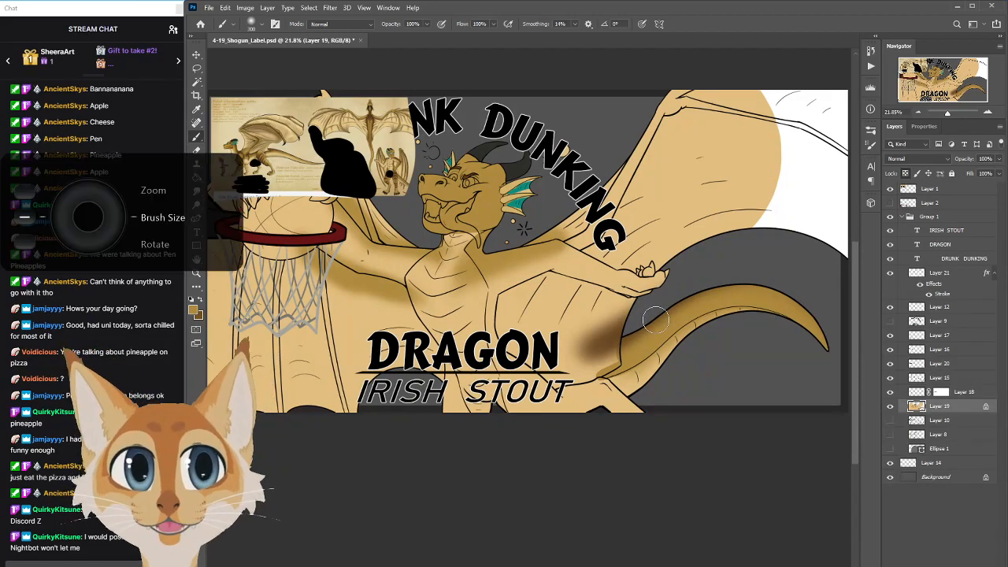
key("bracketleft")
key("bracketleft")
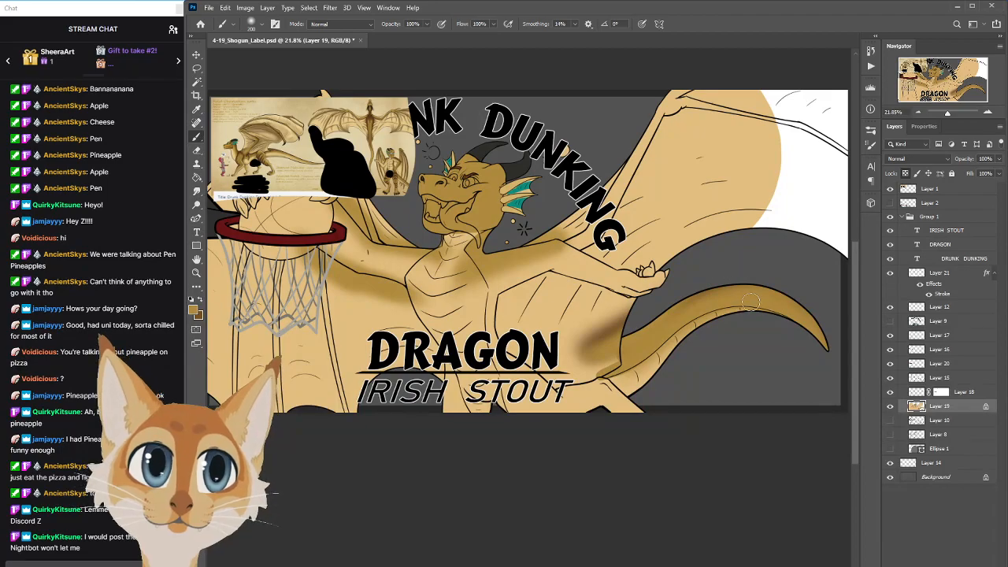
key("i")
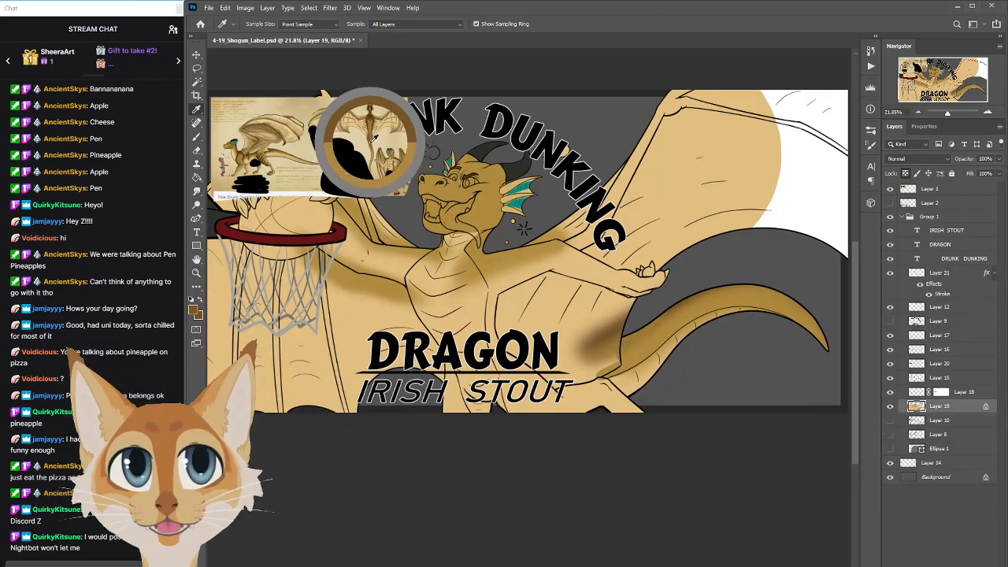
left_click(370, 142)
key("b")
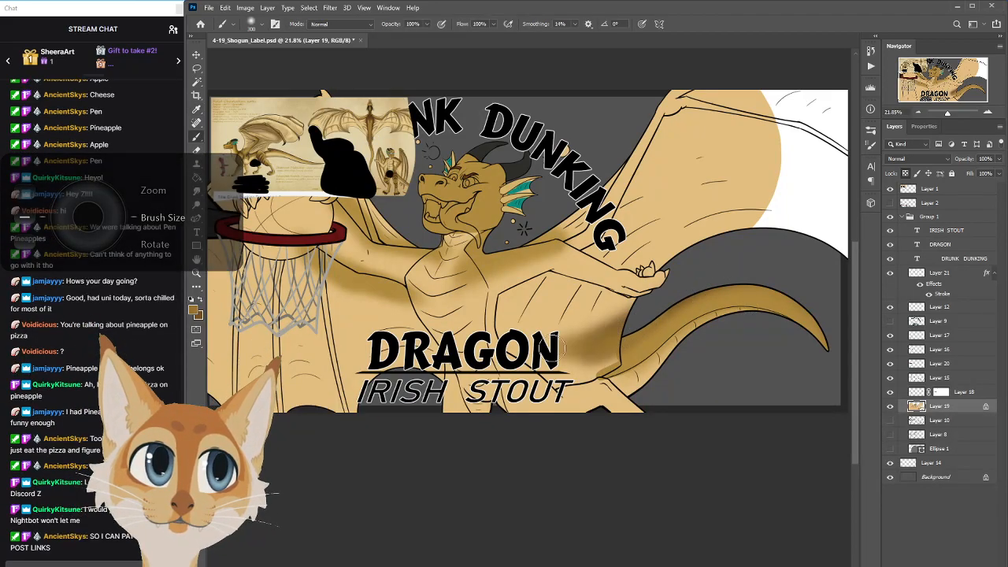
Sample the tail's gold and blend the brown patch on the wing membrane beside the tail base
key("i")
left_click(739, 290)
key("b")
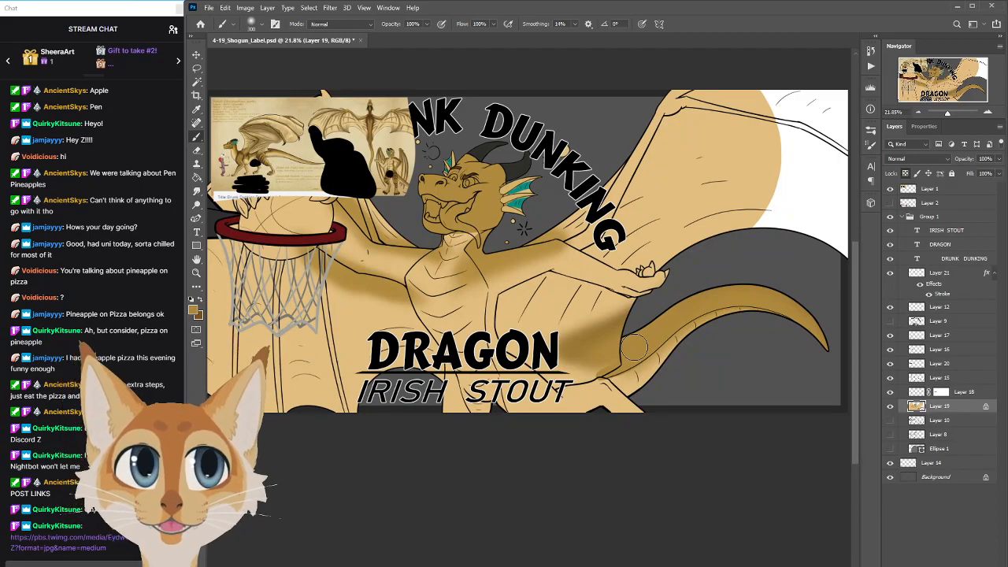
Resample the brown from the reference sheet and deepen the shading on the lower wing membrane and the tail's upper side
scroll(371, 123, "up", 10)
key("i")
left_click(368, 203)
key("b")
scroll(605, 378, "down", 6)
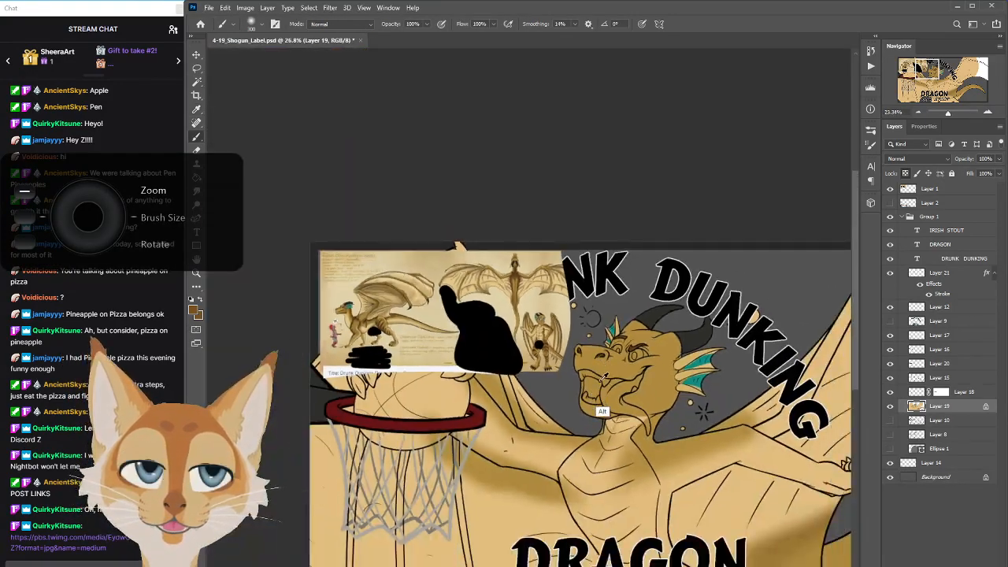
scroll(605, 379, "down", 1)
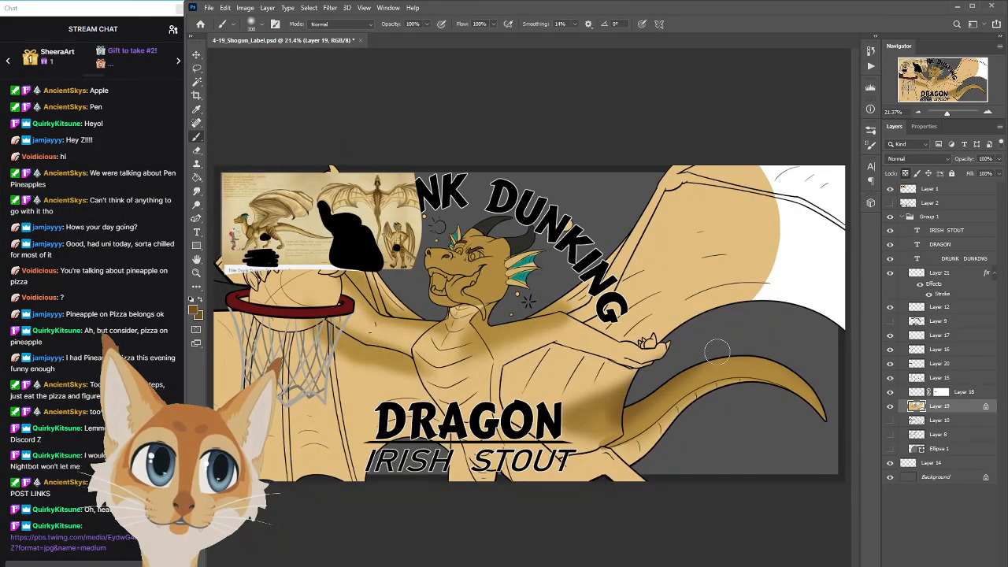
left_click_drag(583, 418, 566, 415)
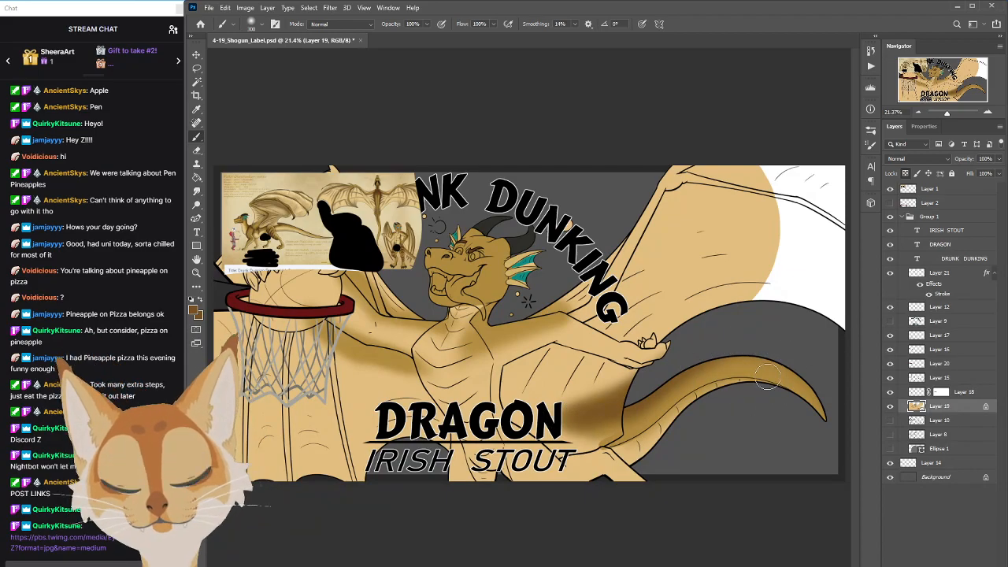
scroll(662, 375, "up", 2)
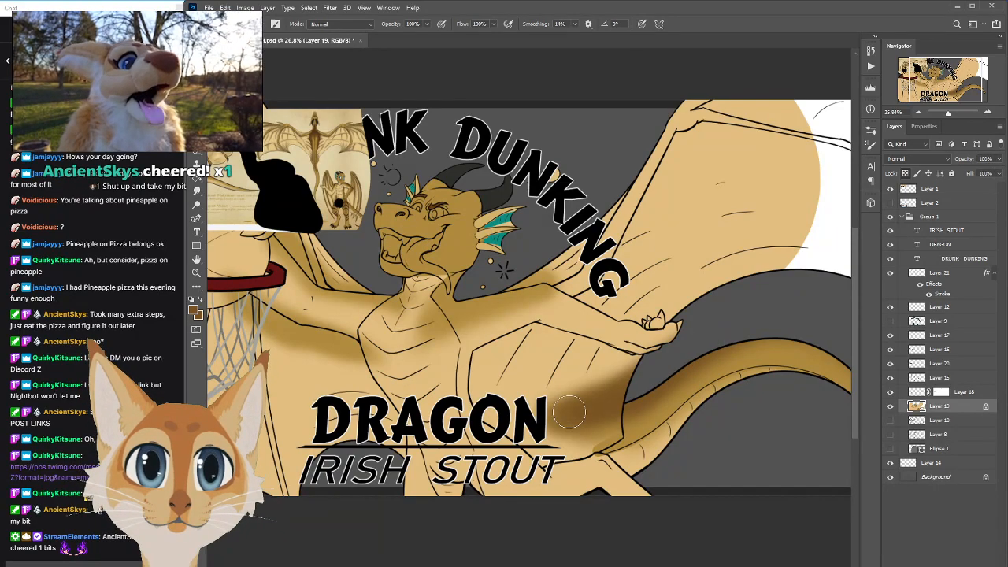
Paint light tan along the underside of the tail with a small brush, from the outer curve to the tail base
scroll(855, 340, "down", 2)
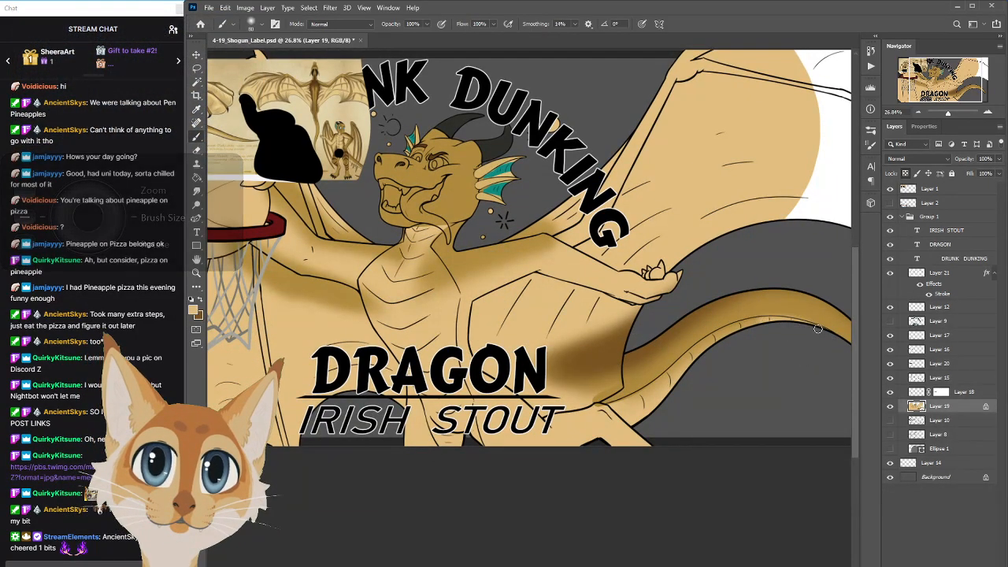
mouse_move(809, 327)
left_mouse_down()
mouse_move(775, 319)
mouse_move(741, 329)
mouse_move(786, 323)
mouse_move(686, 359)
left_mouse_up()
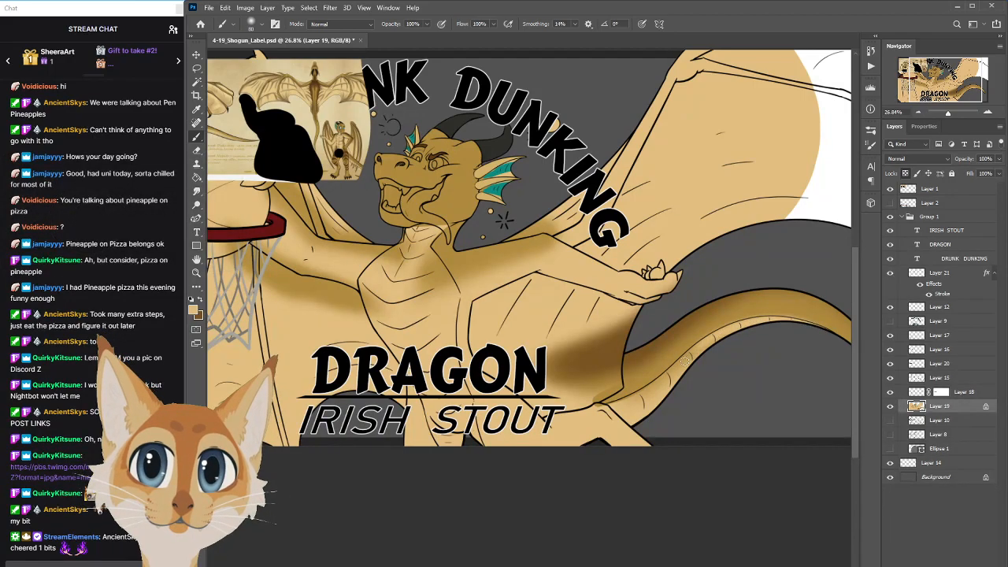
left_click_drag(726, 333, 656, 400)
left_click_drag(708, 344, 705, 340)
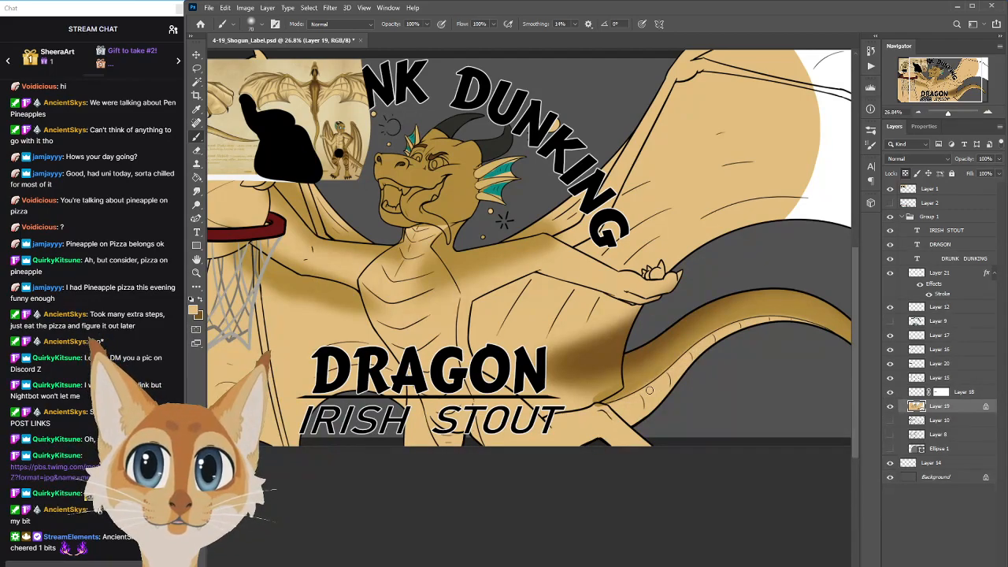
Sample the gold from the tail and enlarge the brush to 150 px
scroll(838, 365, "down", 2)
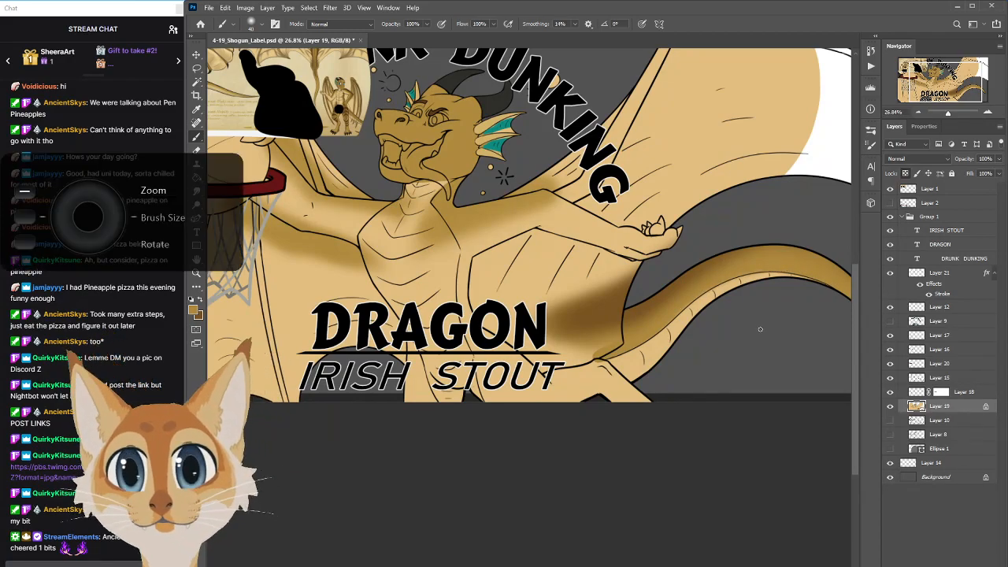
scroll(785, 320, "down", 3)
scroll(763, 326, "up", 2)
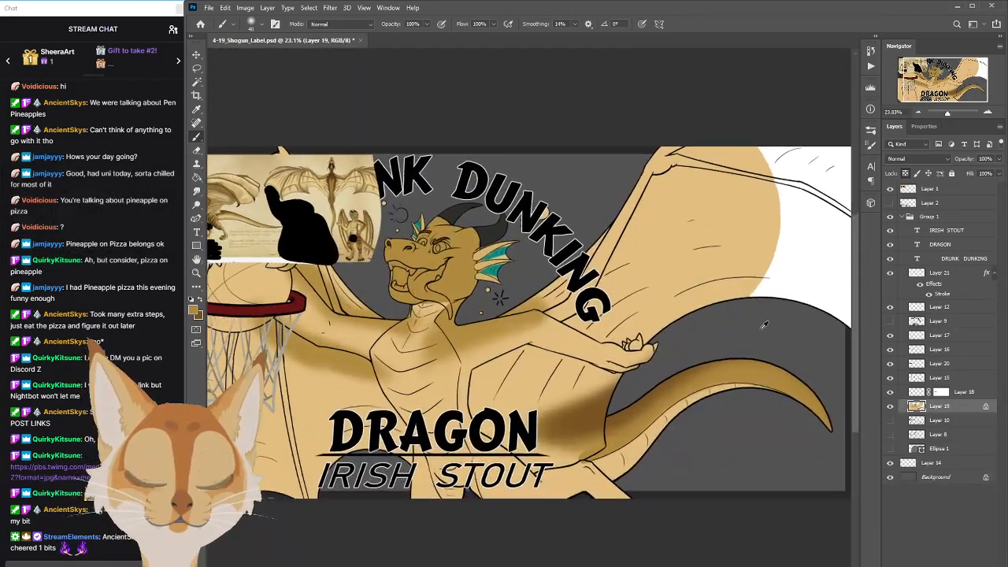
left_click(785, 376, "alt")
key("]")
key("]")
key("]")
key("]")
key("]")
key("]")
key("]")
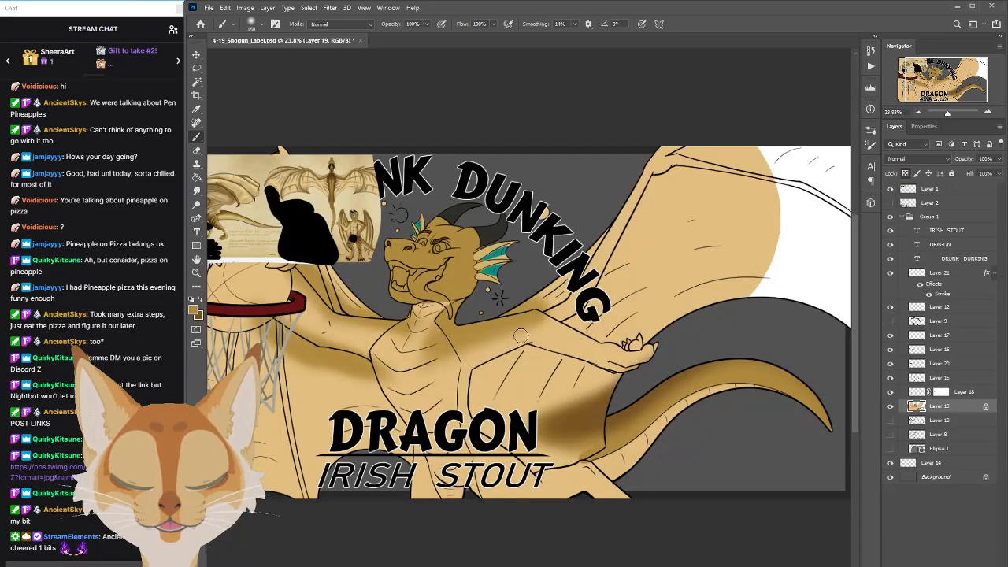
Sample the wing's light tan for blending with a 100 px brush and save the label file
left_click(520, 385, "alt")
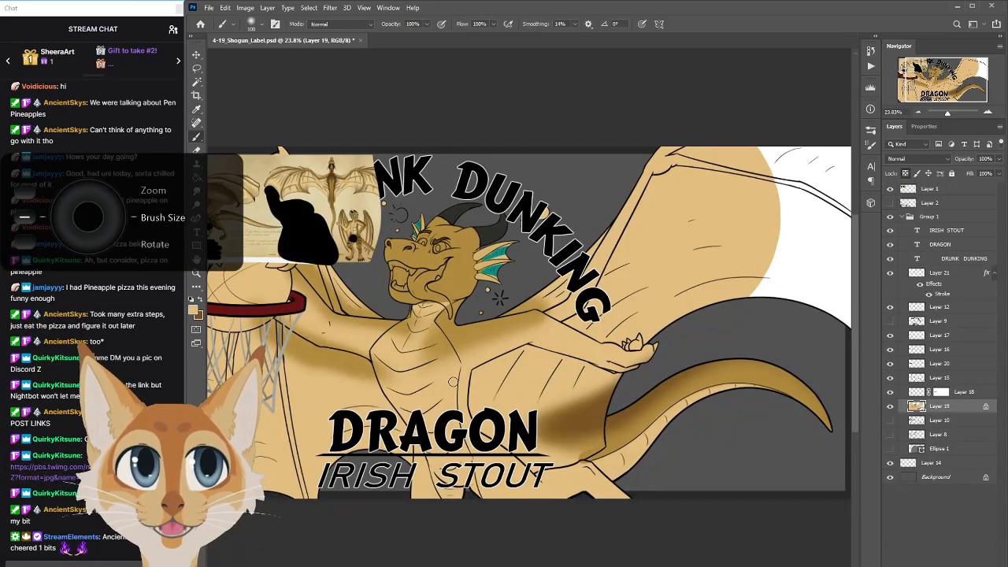
key("ctrl+s")
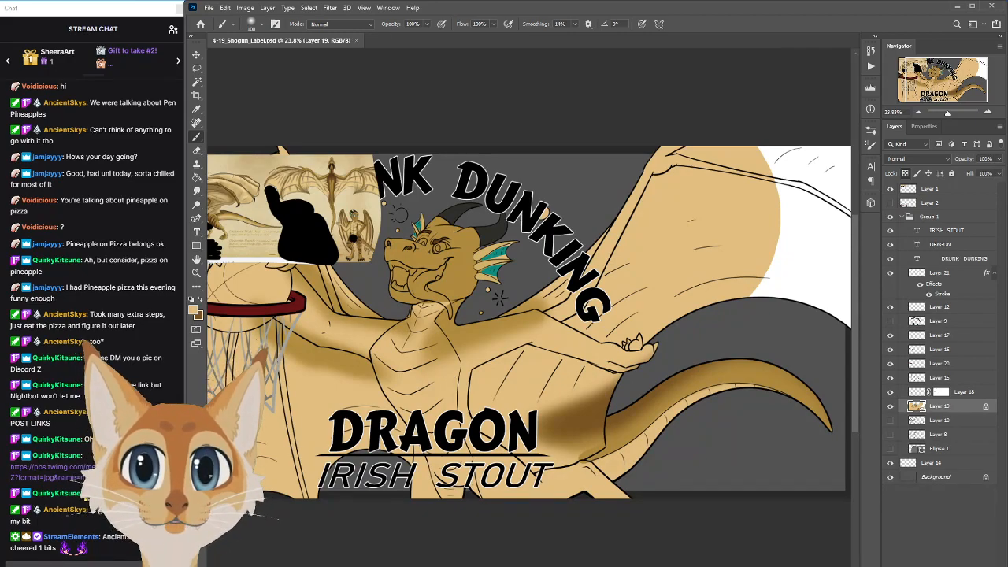
Undo the trial stroke above the open-handed arm, sample the gold near the jaw, and shade that arm from shoulder to forearm
scroll(528, 321, "left", 3)
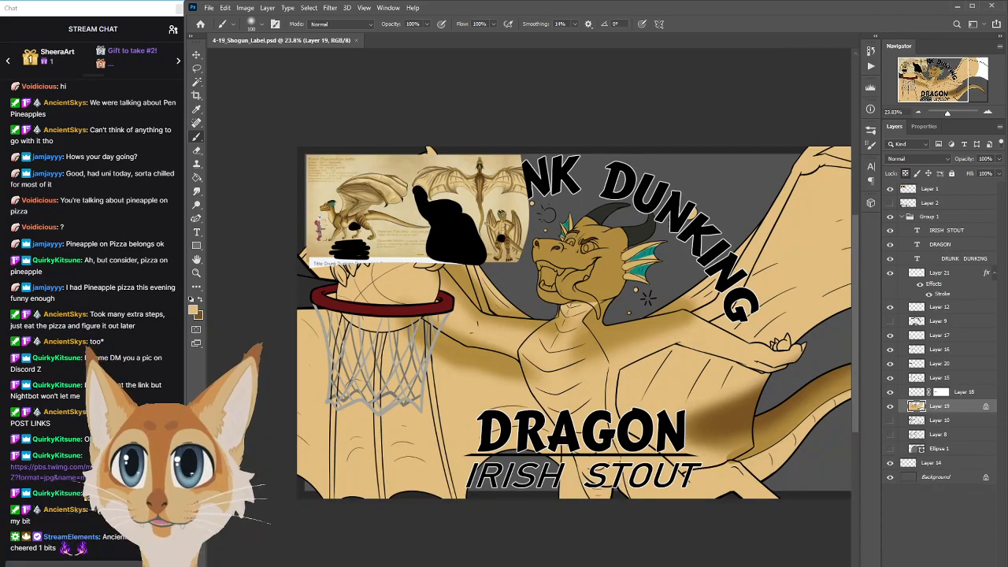
left_click_drag(857, 315, 860, 344)
scroll(641, 327, "up", 2)
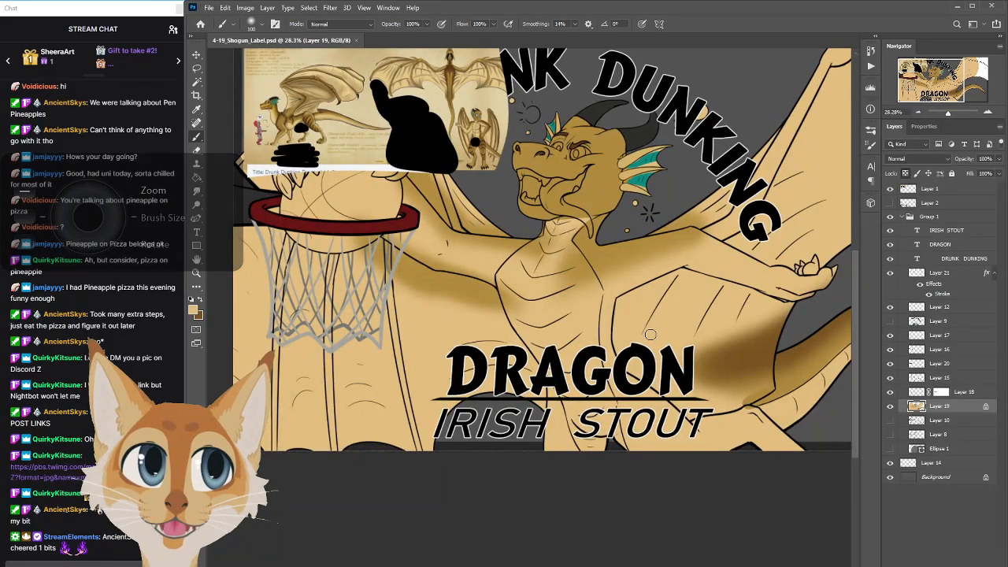
scroll(856, 280, "up", 2)
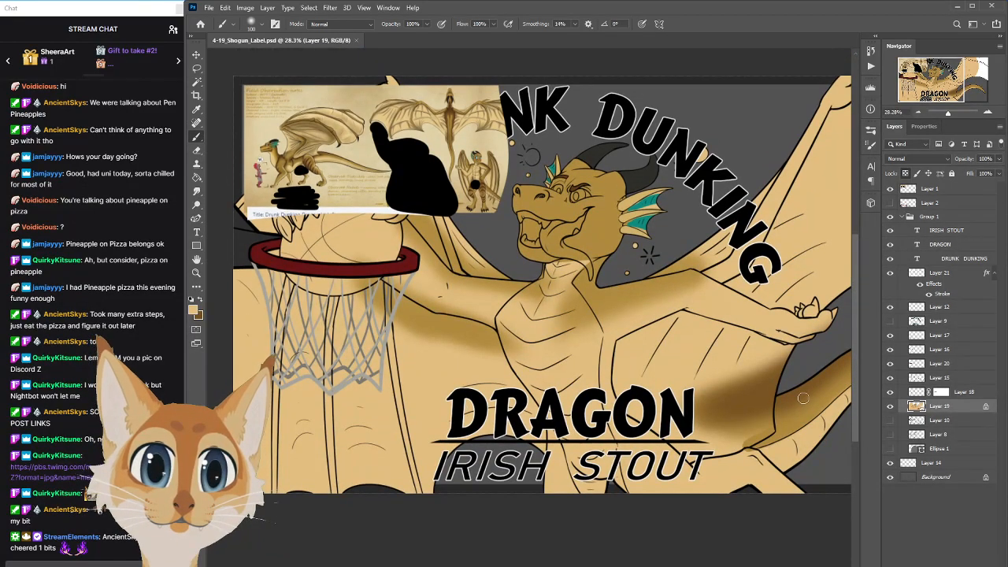
mouse_move(603, 268)
left_mouse_down()
mouse_move(617, 292)
mouse_move(694, 268)
left_mouse_up()
key("ctrl+z")
left_click(606, 258, "alt")
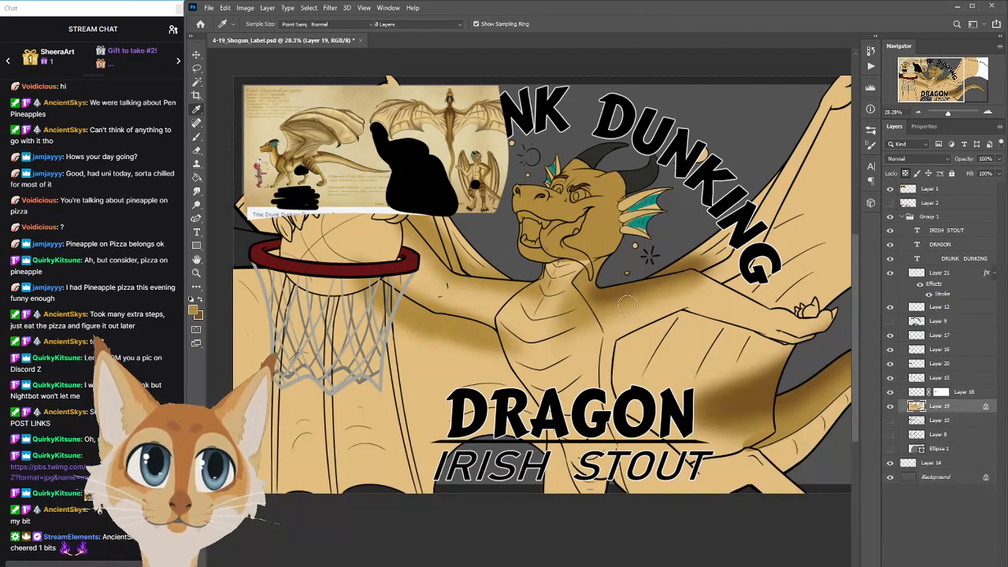
left_click_drag(652, 297, 753, 301)
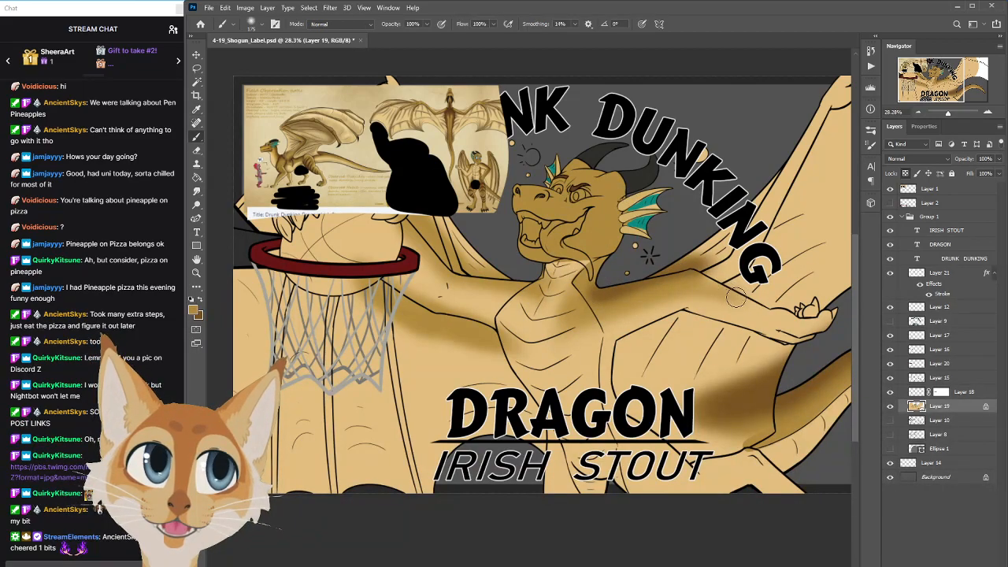
Enlarge the brush to 250 px and extend the gold shading over the open-handed arm's elbow and forearm
key("bracketright")
key("bracketright")
left_click_drag(671, 295, 750, 317)
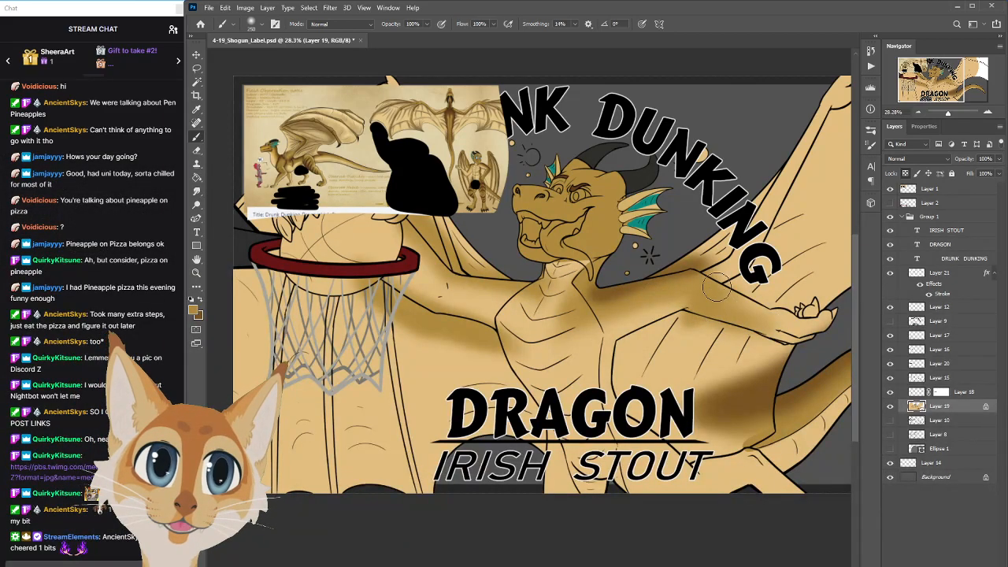
left_click_drag(713, 281, 776, 318)
left_click_drag(730, 295, 760, 331)
Continue the gold shading along the upper arm's underside towards the chest and along the forearm to the open hand
key("bracketleft")
key("bracketleft")
left_click_drag(699, 309, 648, 310)
left_click_drag(590, 323, 582, 324)
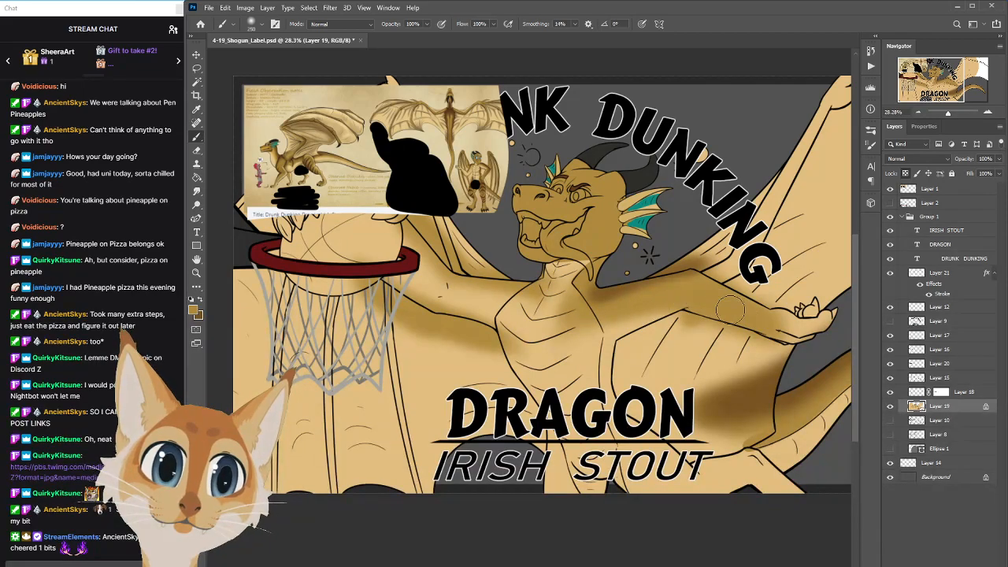
left_click_drag(724, 318, 792, 304)
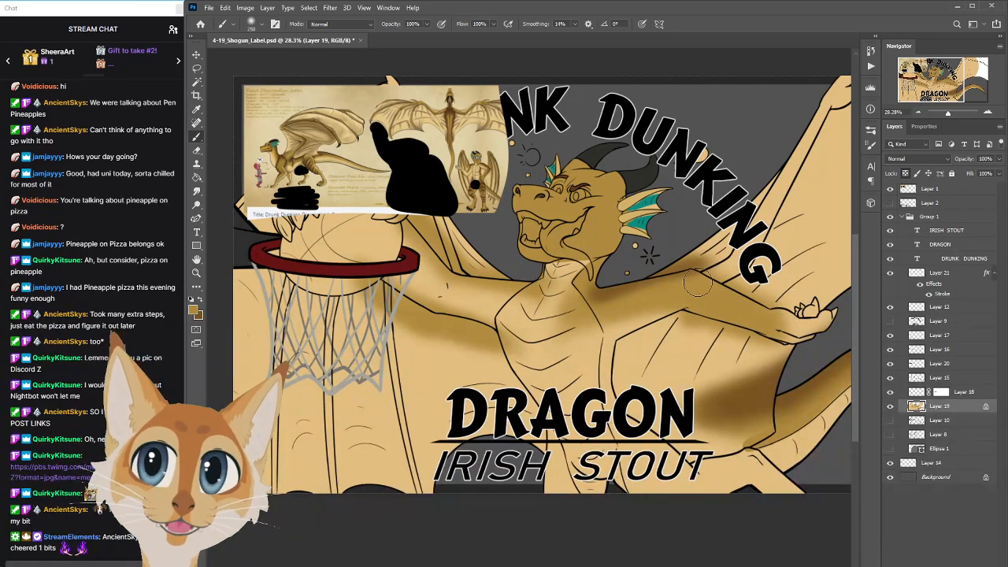
Sample the darker brown at the shoulder and shade the upper arm and the wing beneath the forearm with a 200 px brush
left_click(602, 295, "alt")
mouse_move(607, 293)
left_mouse_down()
mouse_move(716, 273)
mouse_move(608, 293)
mouse_move(706, 285)
mouse_move(741, 309)
left_mouse_up()
key("ctrl+z")
mouse_move(687, 285)
left_mouse_down()
mouse_move(778, 332)
mouse_move(667, 283)
mouse_move(752, 319)
left_mouse_up()
key("ctrl+z")
key("[")
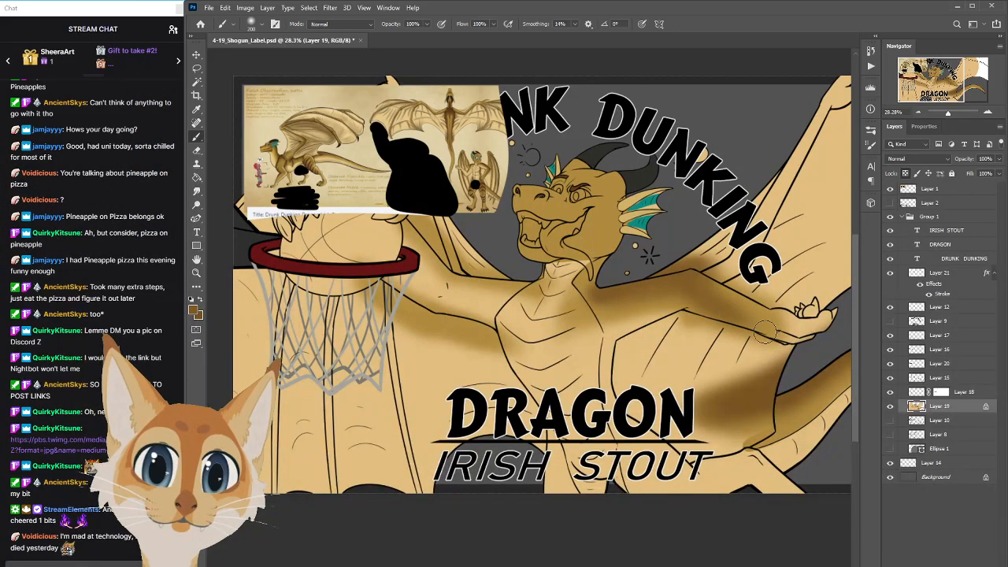
left_click_drag(705, 322, 765, 342)
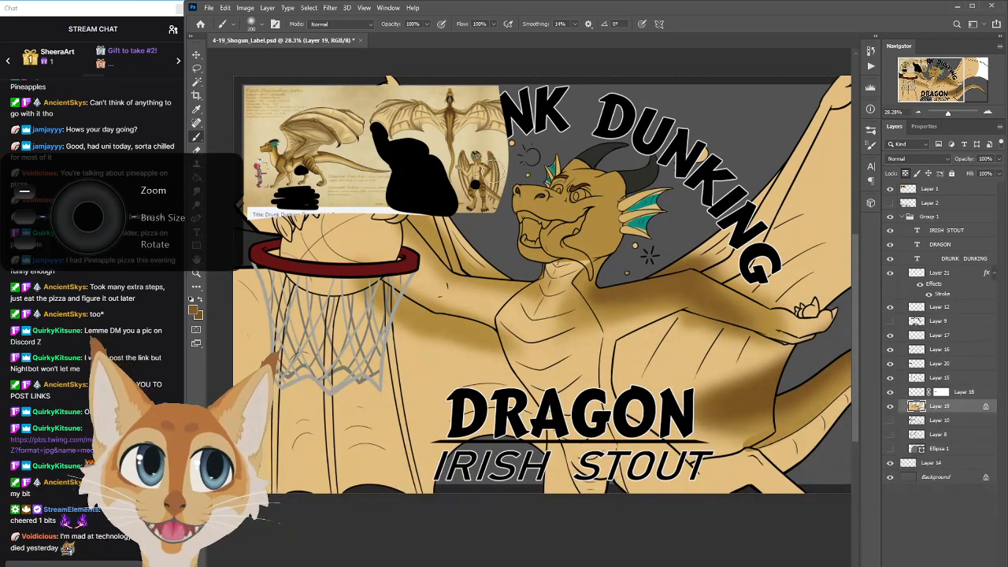
Undo the trial stroke along the shoulder, sample the brown there, and shade the join between the neck and open-handed arm
scroll(503, 179, "up", 3)
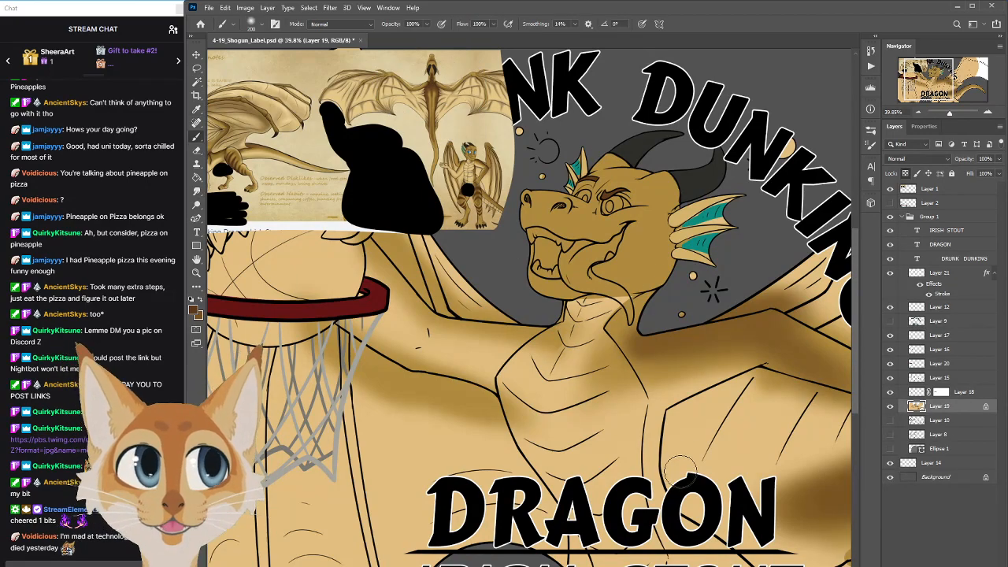
left_click_drag(715, 398, 613, 398)
key("]")
key("]")
left_click_drag(556, 342, 614, 328)
key("ctrl+z")
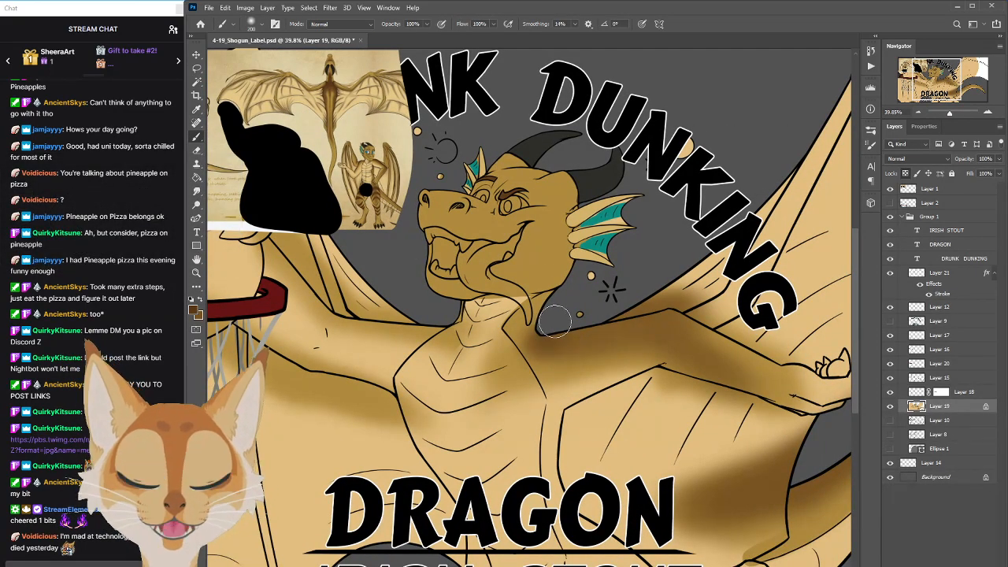
left_click(583, 337, "alt")
left_click_drag(556, 304, 531, 330)
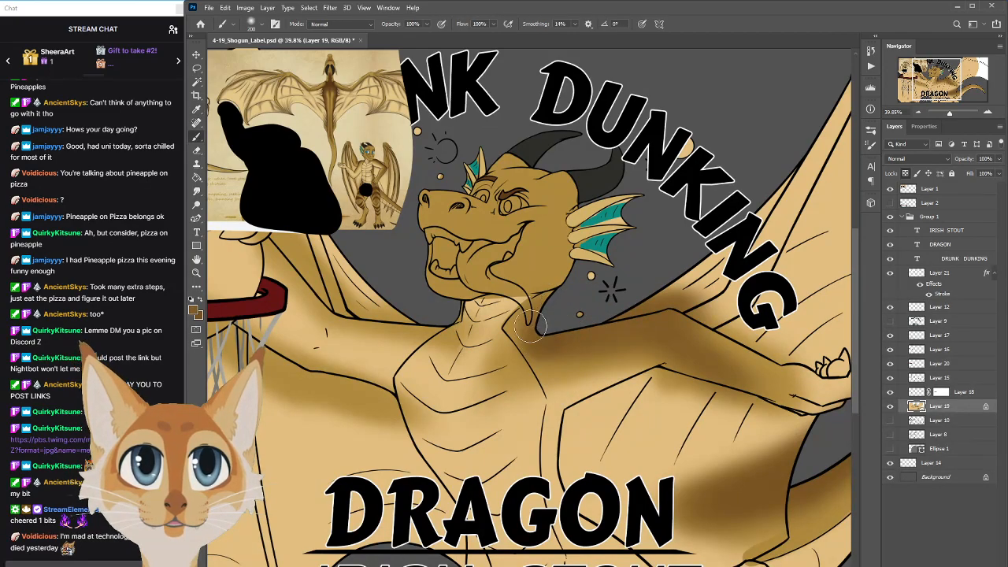
Sample the dark brown from the reference dragon and shade the upper edge of the open-handed arm with a 150 px brush
left_click(329, 85, "alt")
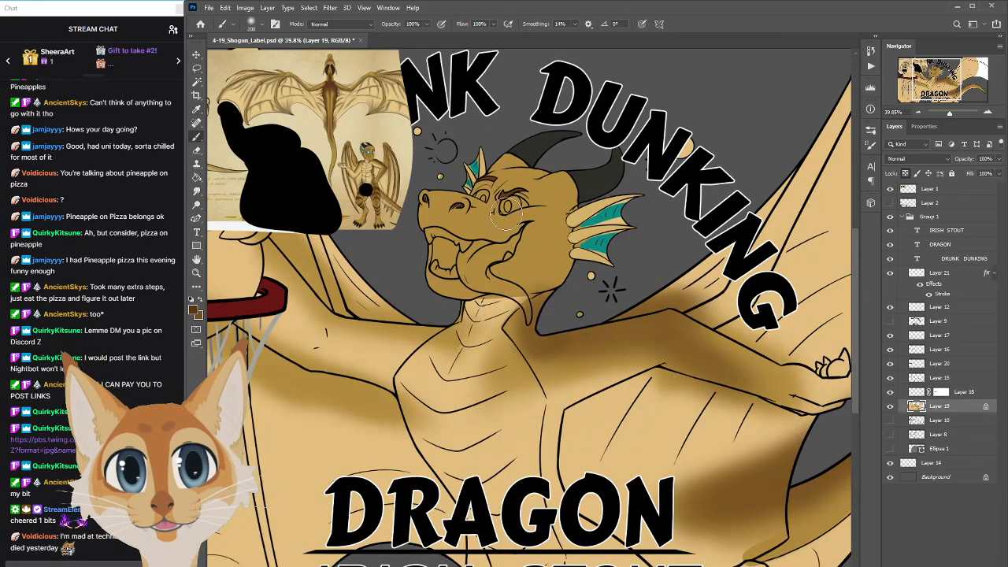
key("[")
key("[")
left_click_drag(556, 337, 606, 326)
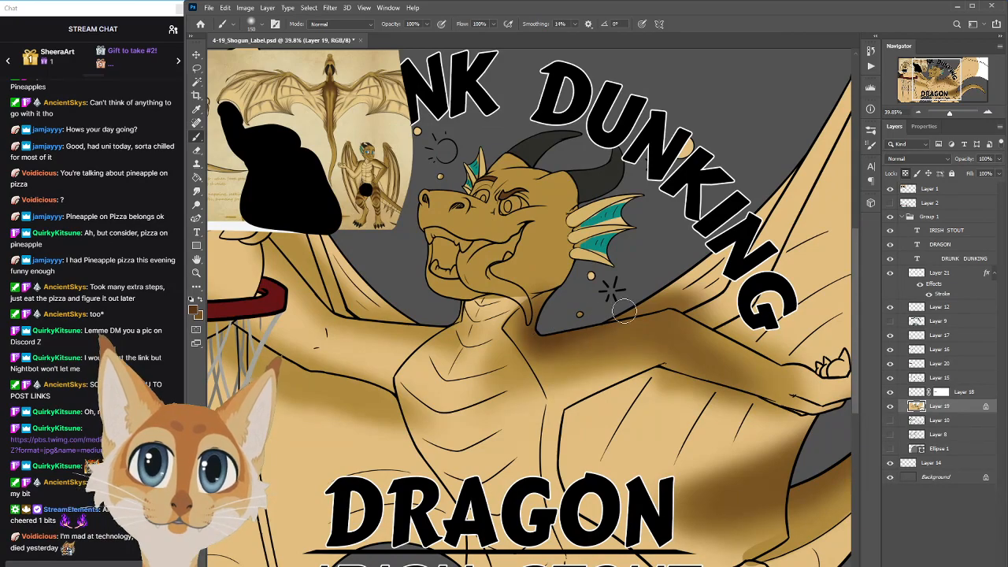
left_click_drag(673, 305, 577, 326)
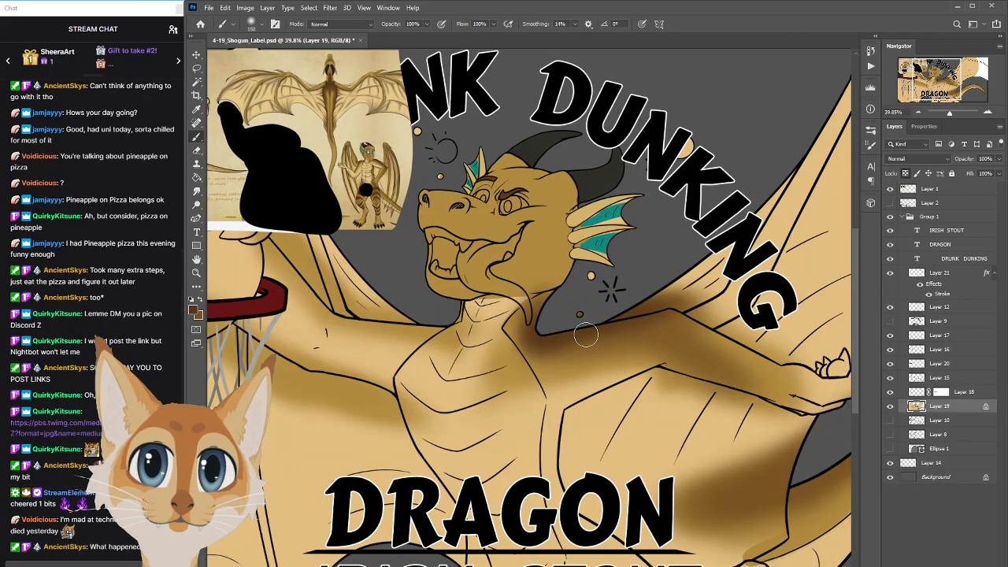
key("]")
key("]")
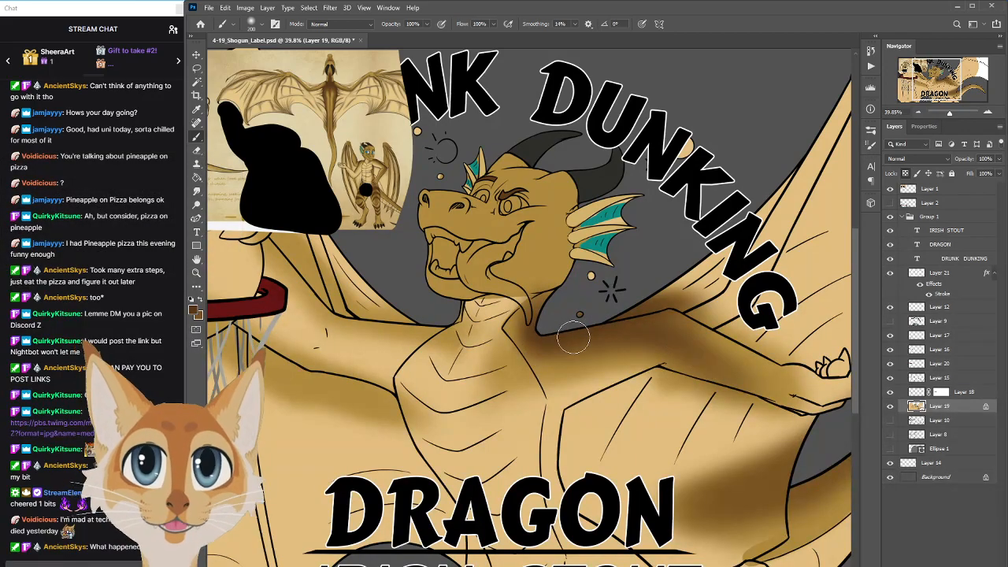
Sample gold from the open-handed forearm and shoulder and enlarge the brush to 300 px for softening the arm's shading
left_click(737, 338, "alt")
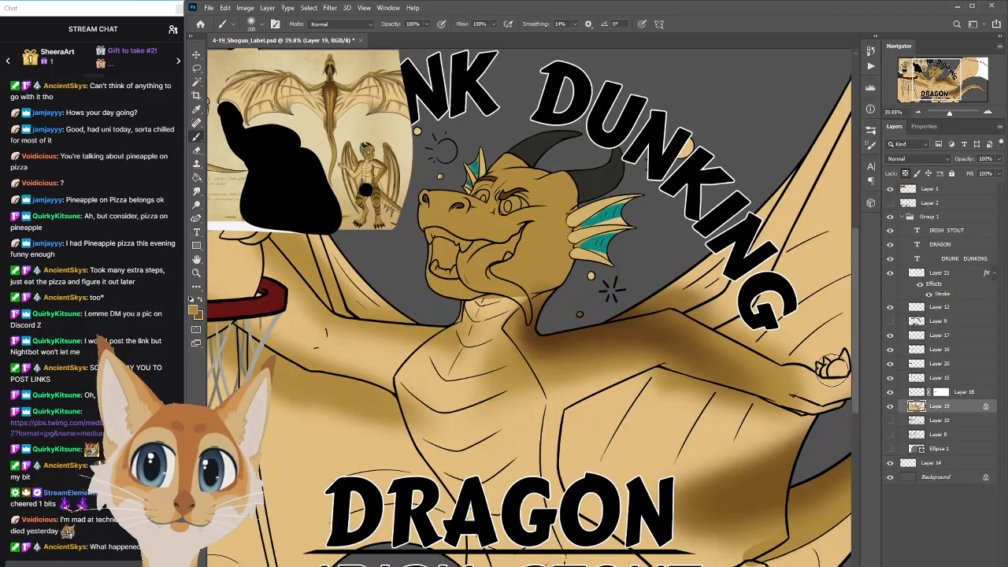
left_click(541, 355, "alt")
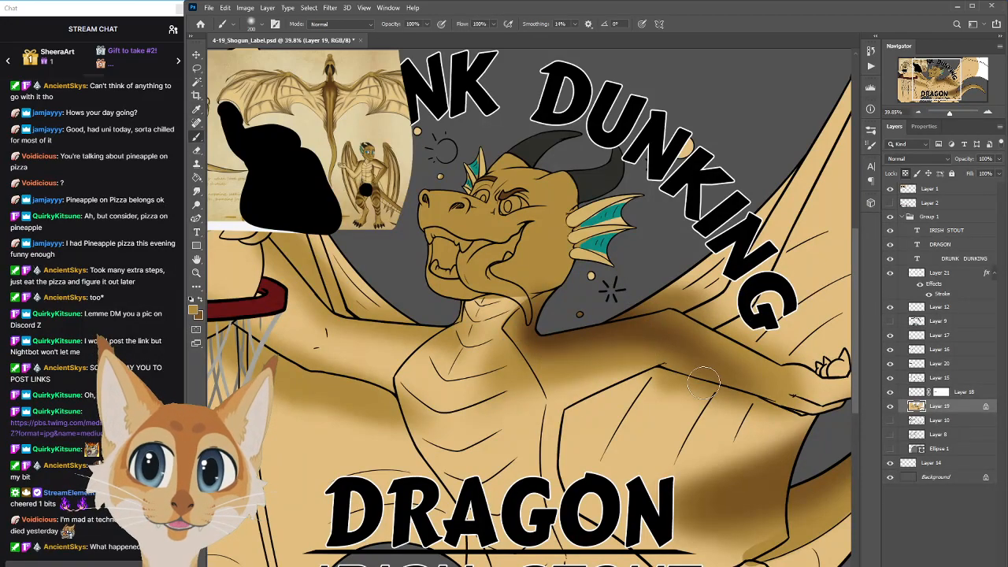
key("bracketright")
key("bracketright")
key("bracketright")
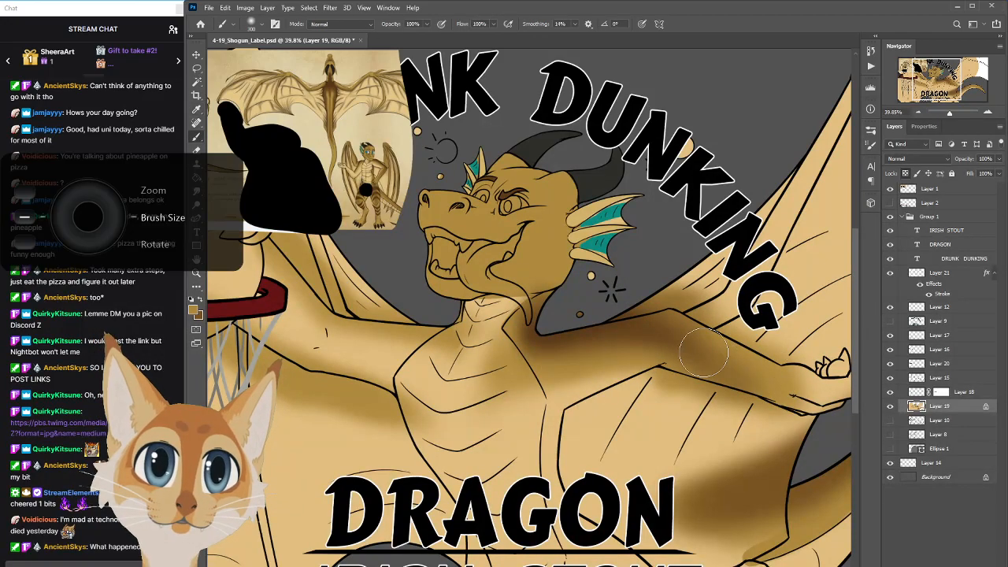
Sample the dark brown at the shoulder and blend it along the open-handed upper arm towards the elbow with a large soft brush
left_click(573, 339, "alt")
left_click(555, 339, "alt")
key("bracketleft")
key("bracketleft")
key("bracketleft")
key("bracketright")
key("bracketright")
left_click_drag(566, 346, 653, 352)
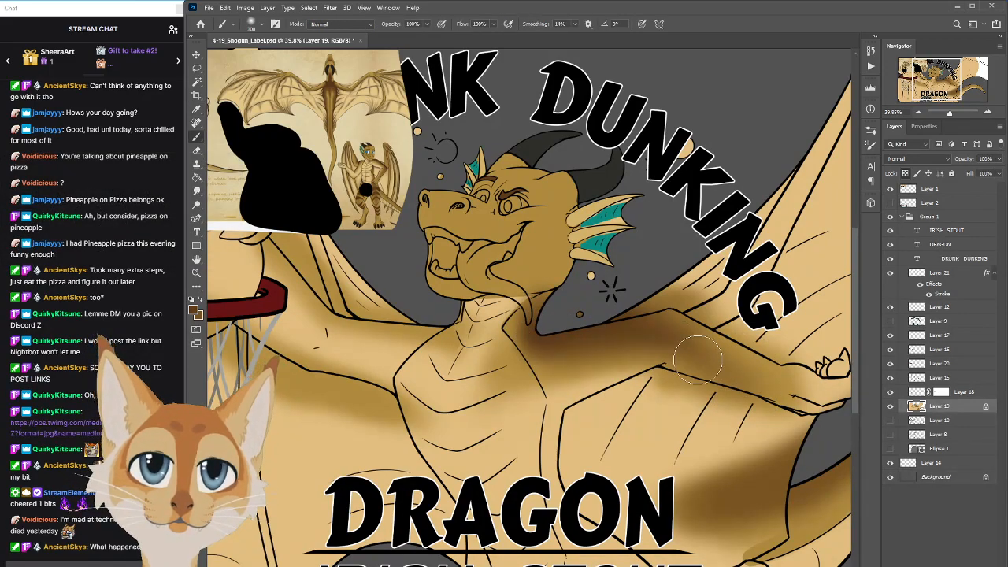
Sample the gold on the upper arm and refine the shading beside the neck with a 150 px brush
scroll(701, 377, "down", 2)
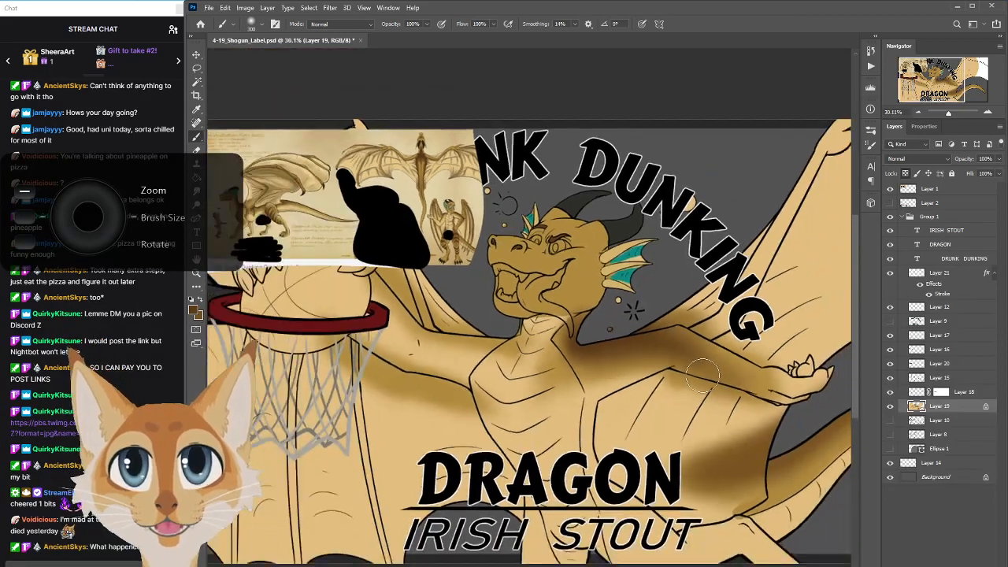
scroll(658, 366, "up", 3)
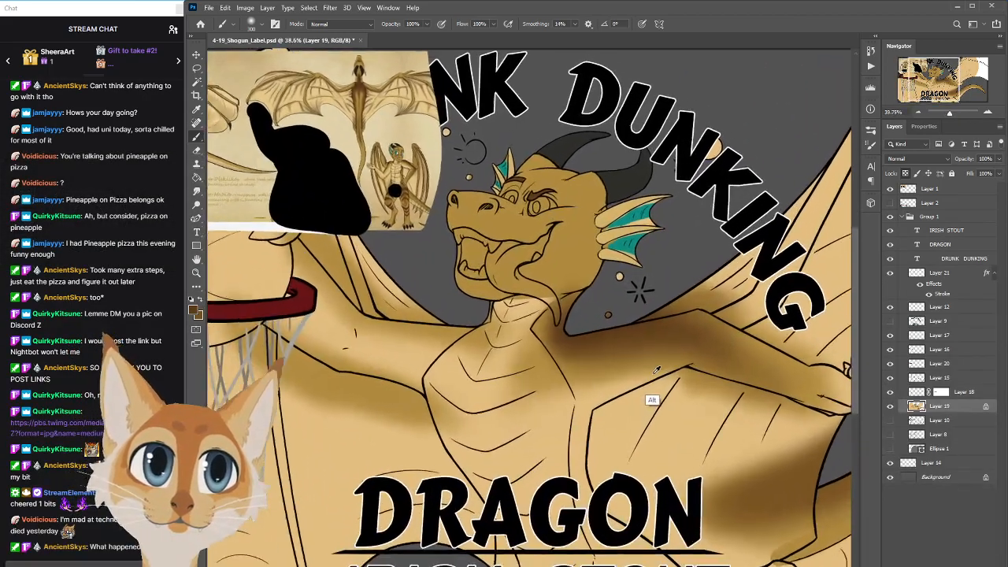
key("bracketleft")
key("bracketleft")
key("bracketleft")
key("bracketleft")
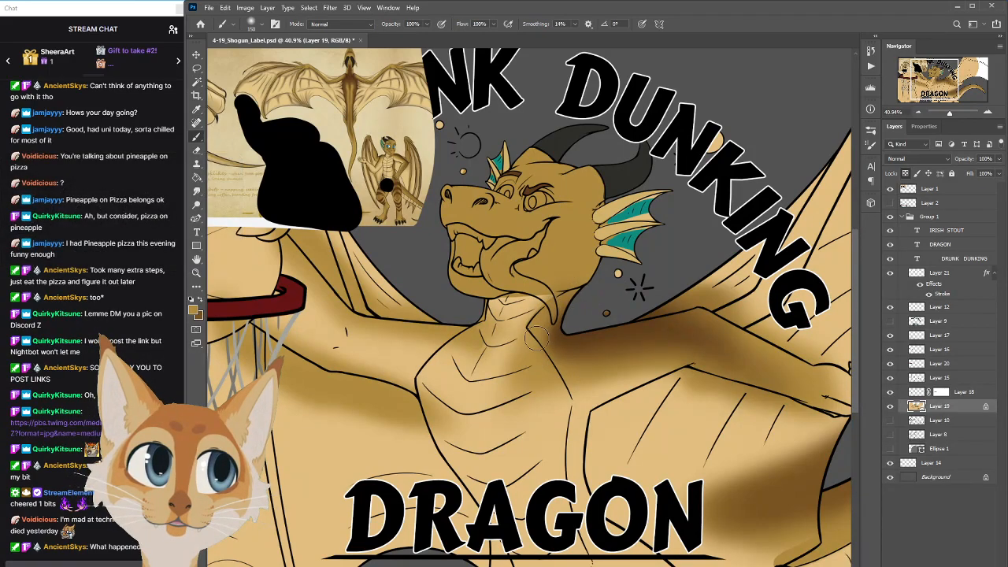
Sample the brown at the base of the neck and blend the shoulder shading into the chest with a 300 px brush
left_click(560, 333, "alt")
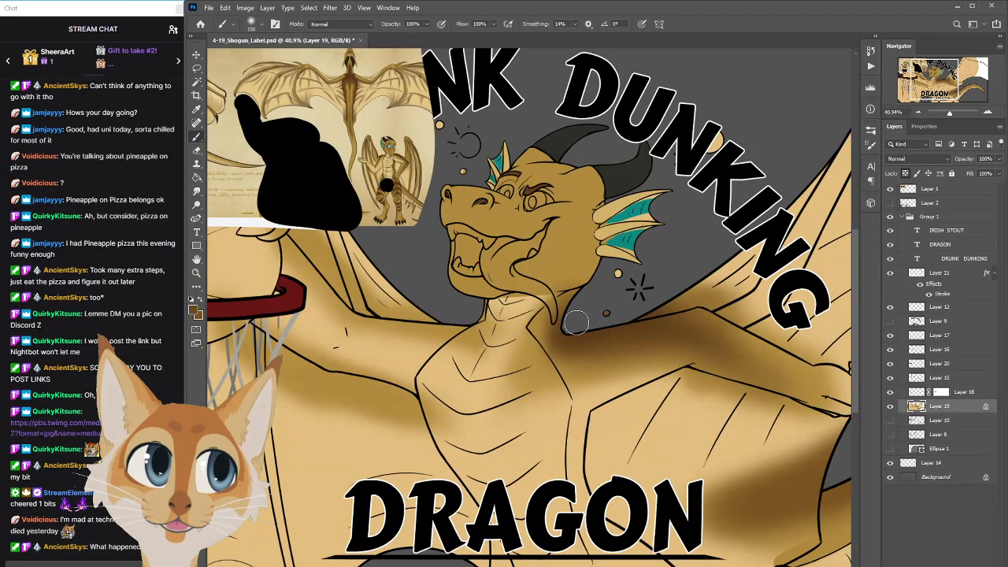
key("bracketright")
key("bracketright")
key("bracketright")
key("bracketright")
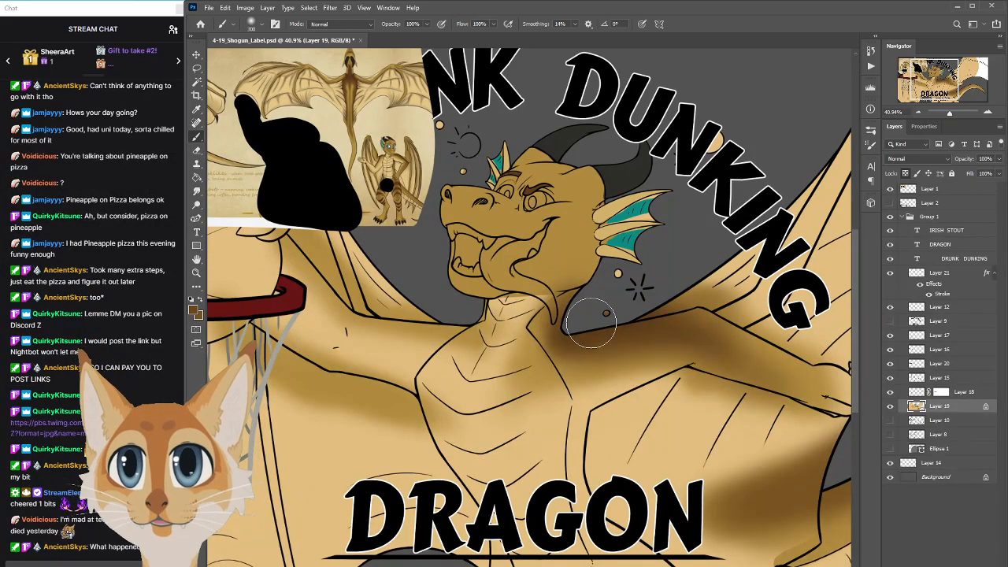
mouse_move(855, 287)
left_mouse_down()
mouse_move(861, 263)
mouse_move(864, 291)
left_mouse_up()
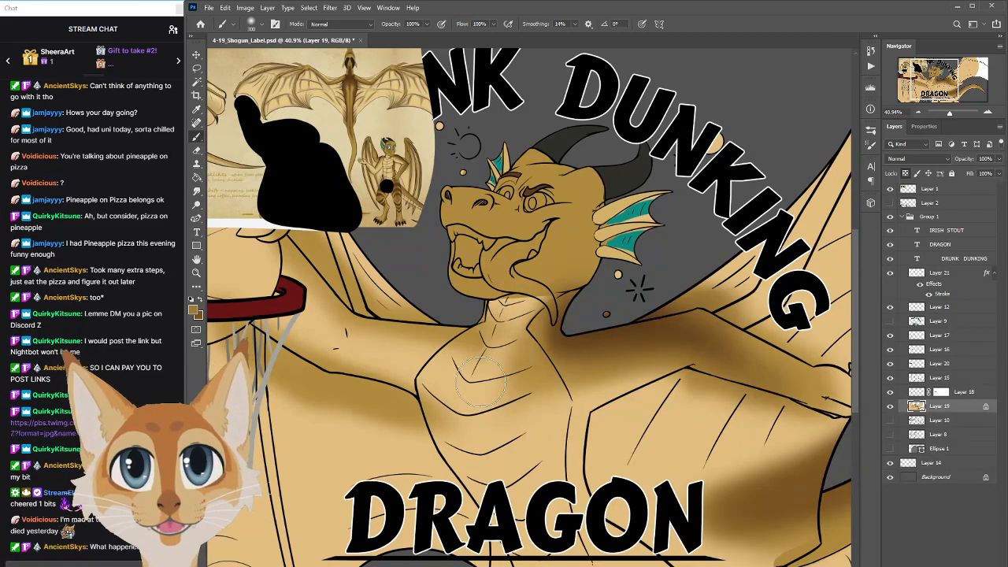
Examine the reference sheet's dragon poses and compare their body shading with the label dragon's chest and arms
left_click_drag(853, 325, 858, 268)
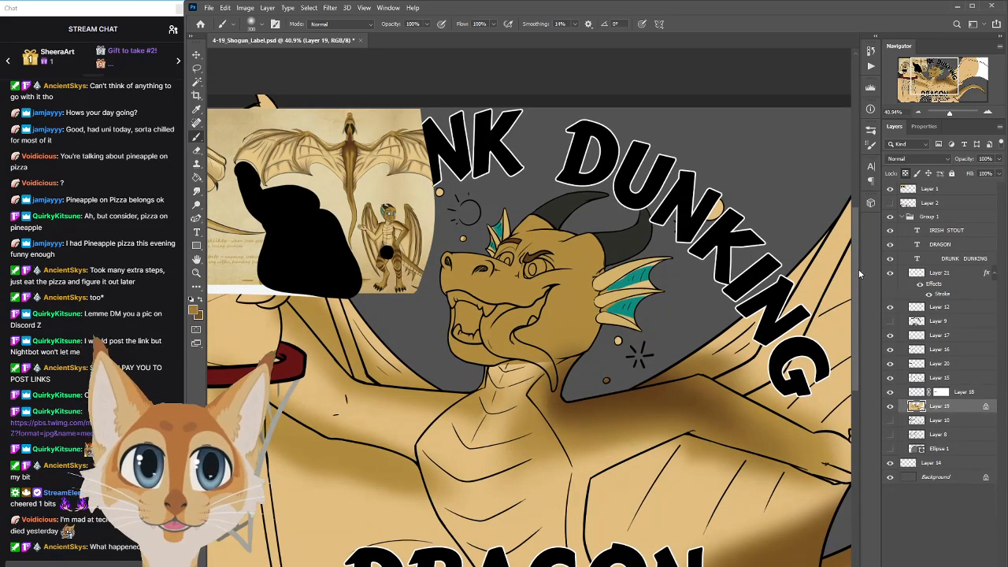
scroll(528, 331, "left", 5)
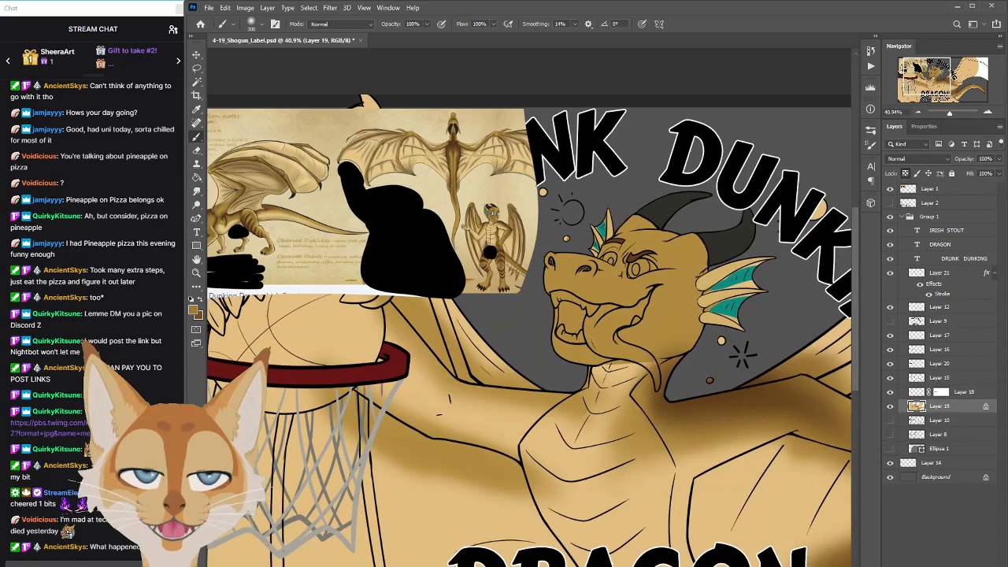
scroll(528, 331, "right", 2)
scroll(528, 331, "left", 2)
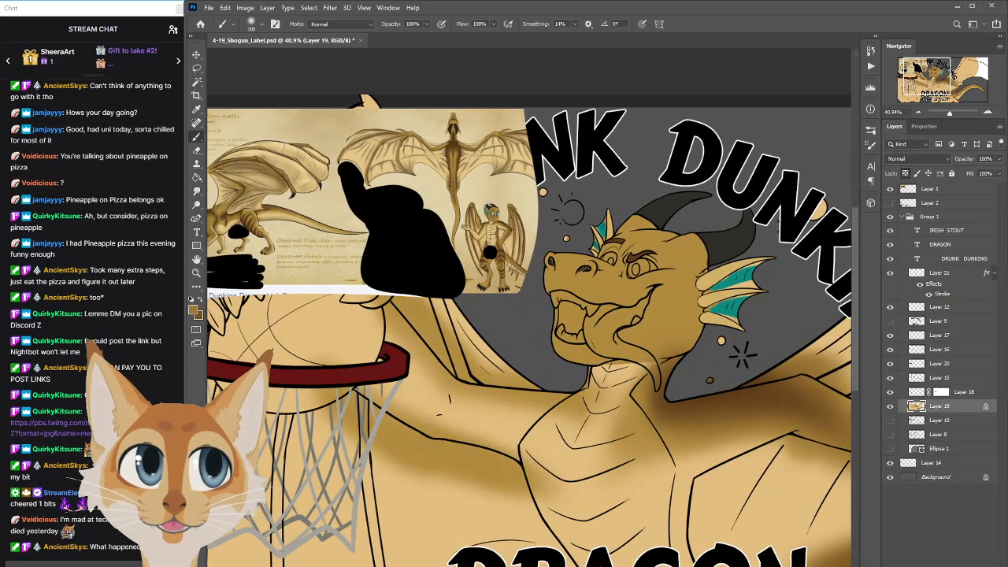
scroll(528, 331, "left", 5)
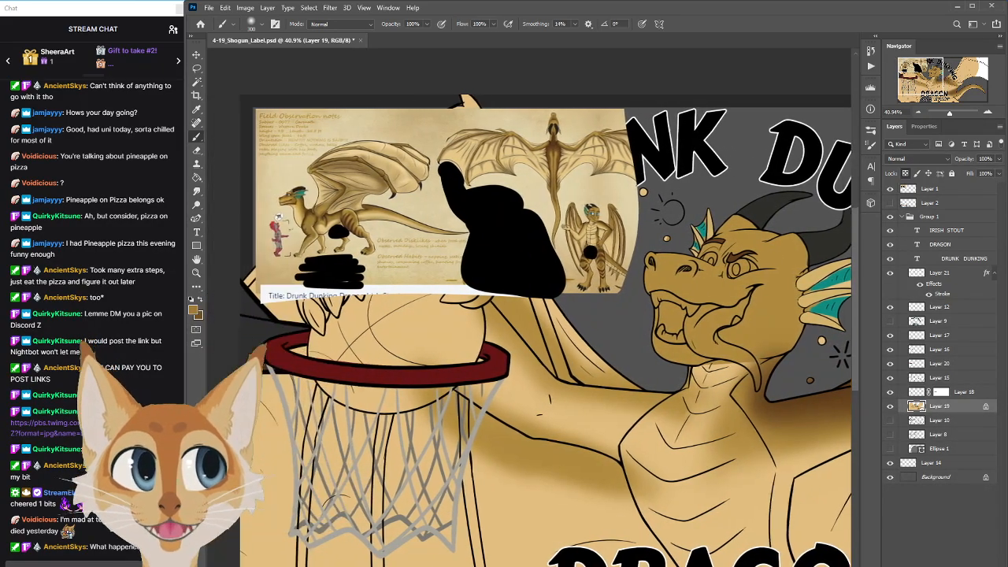
scroll(528, 331, "right", 4)
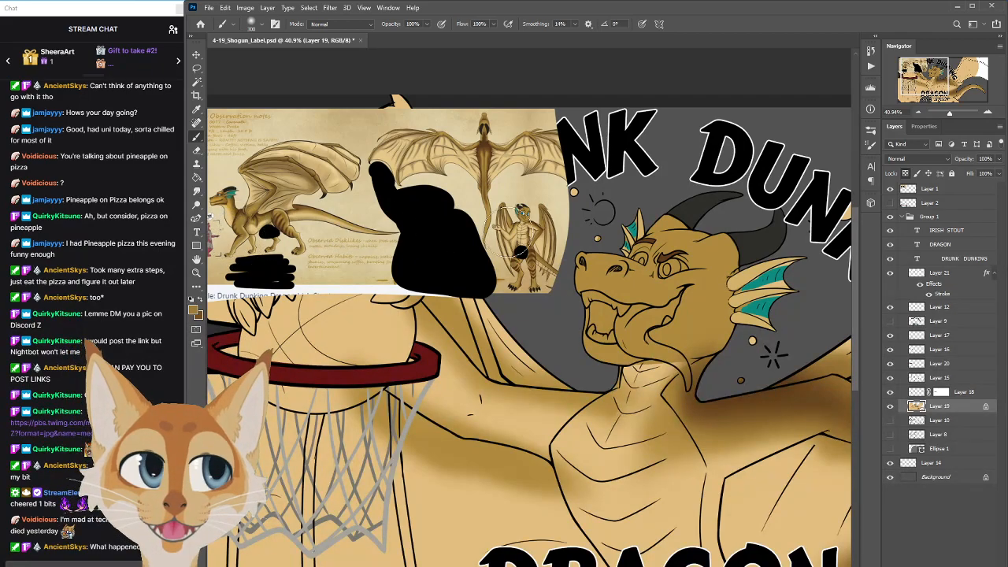
left_click(521, 252)
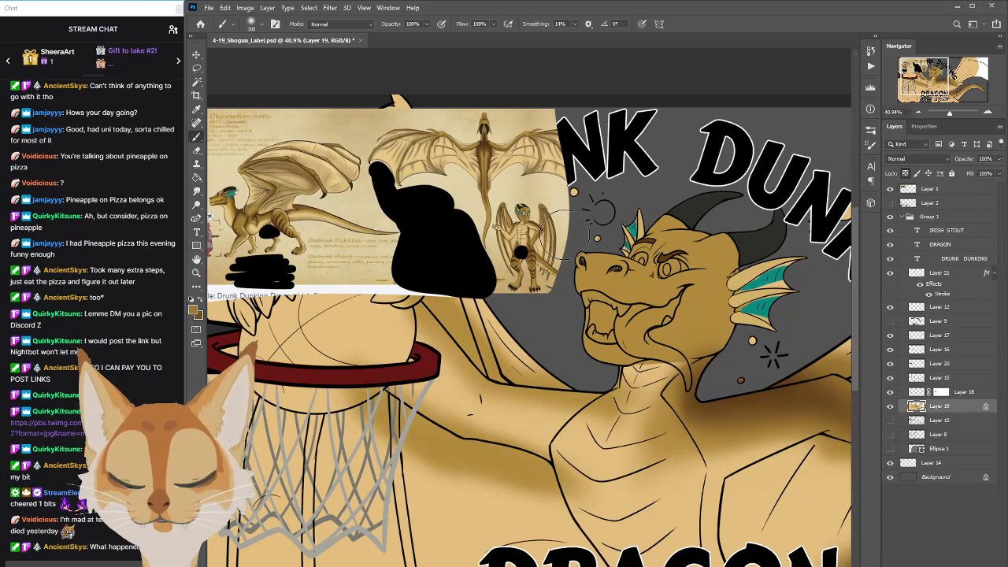
scroll(855, 290, "down", 2)
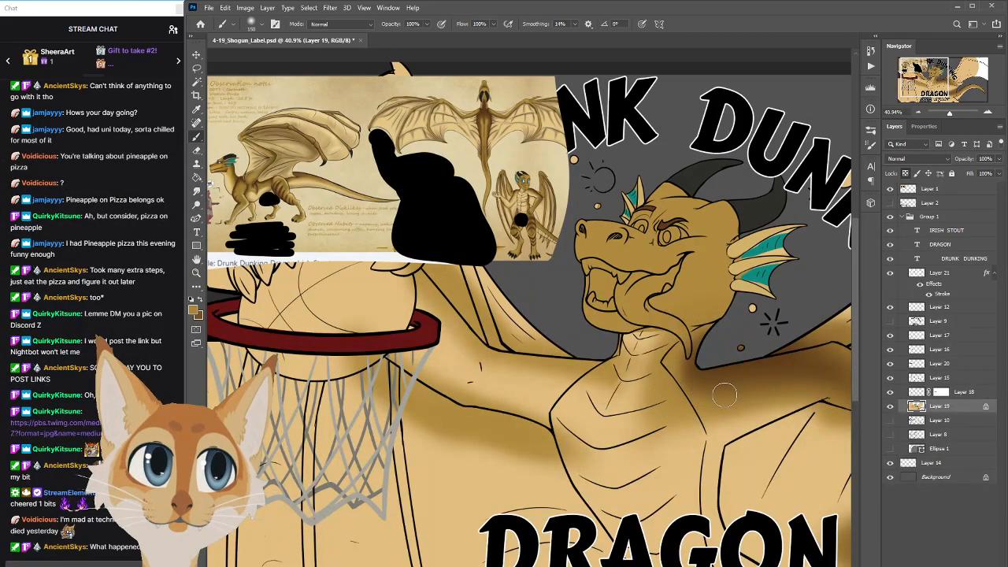
Sample the brown beside the neck and shade the top of the ball-holding arm's shoulder with a 150 px brush
key("i")
left_click(707, 384)
key("b")
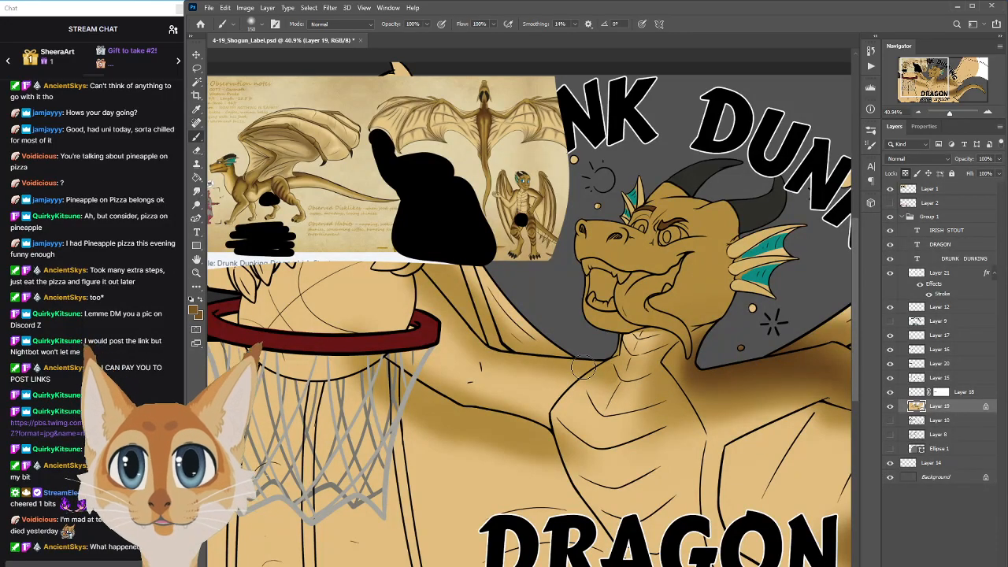
key("bracketright")
key("bracketleft")
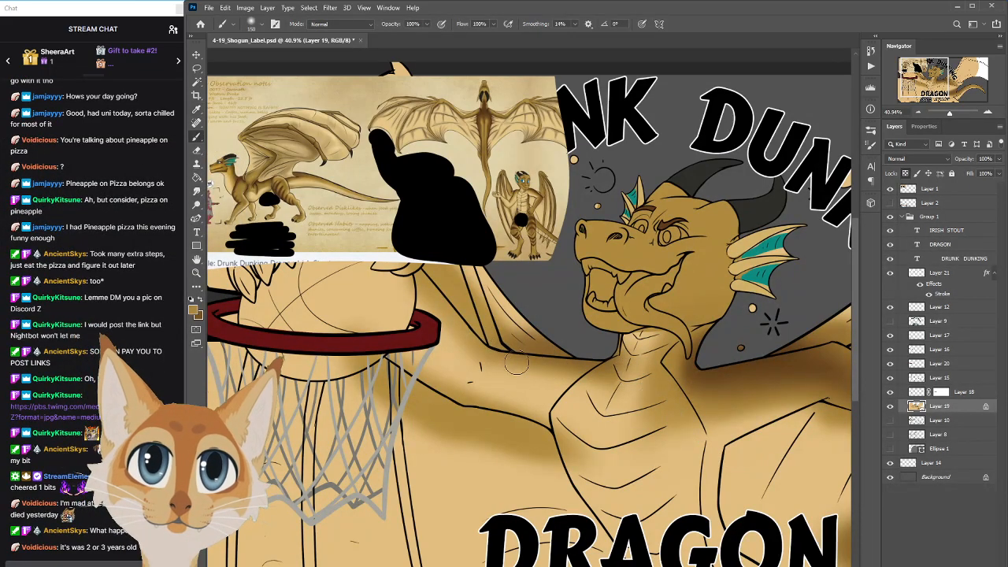
Deepen the brown shading on the ball-holding arm and the wing behind it with a 175 px brush, and save the file
left_click(641, 370, "alt")
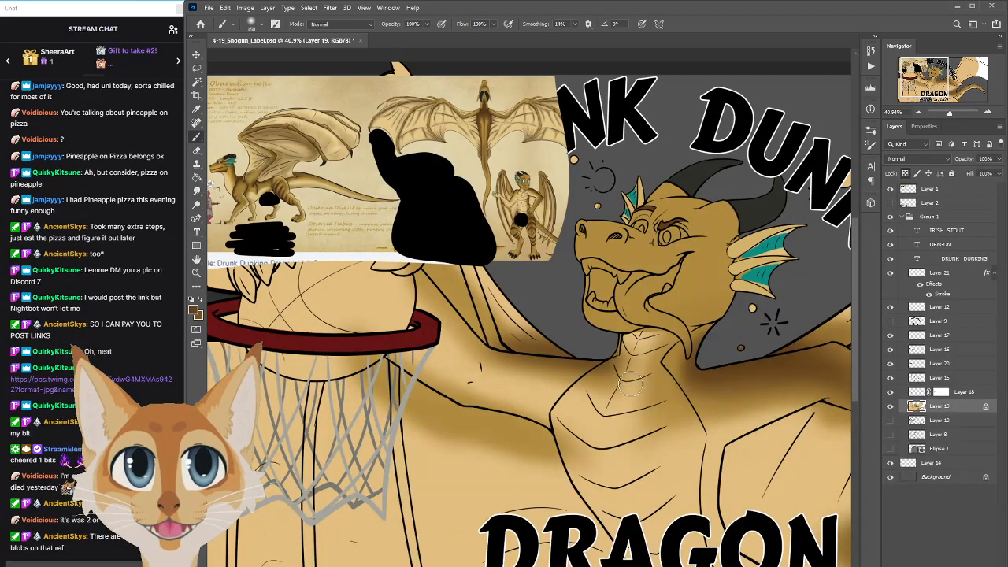
scroll(529, 315, "left", 3)
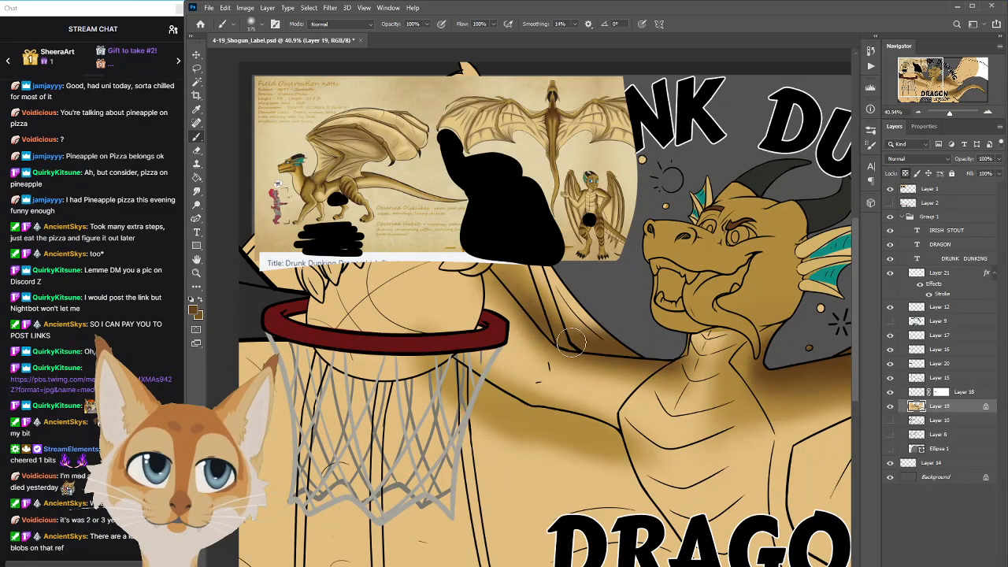
scroll(573, 340, "right", 3)
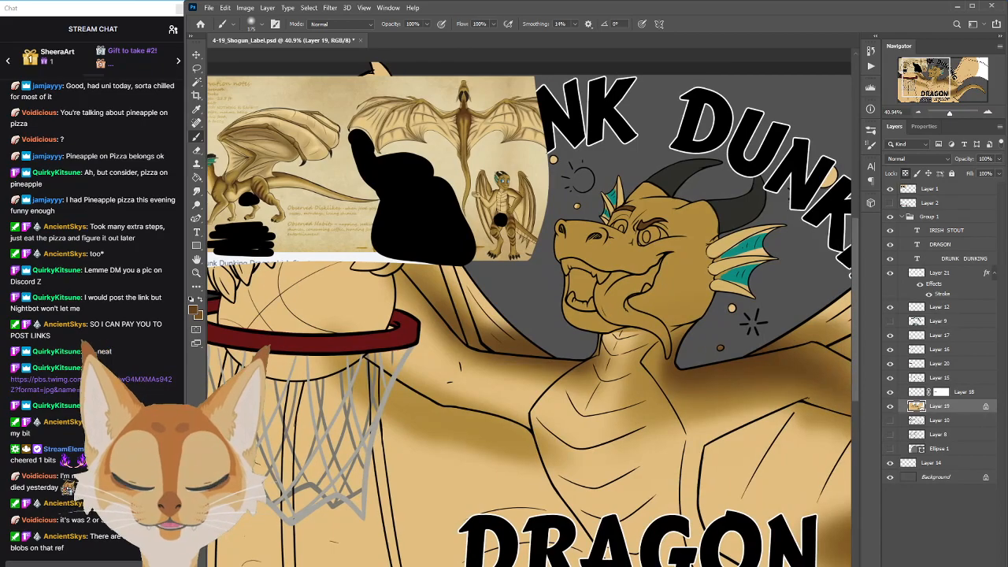
scroll(574, 340, "right", 1)
key("ctrl+s")
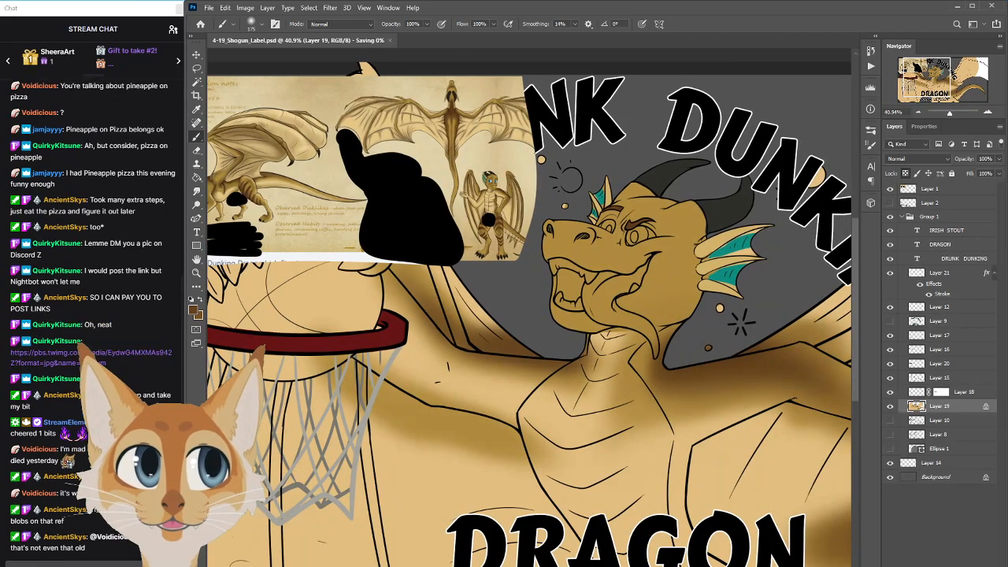
scroll(573, 341, "left", 4)
scroll(574, 340, "right", 4)
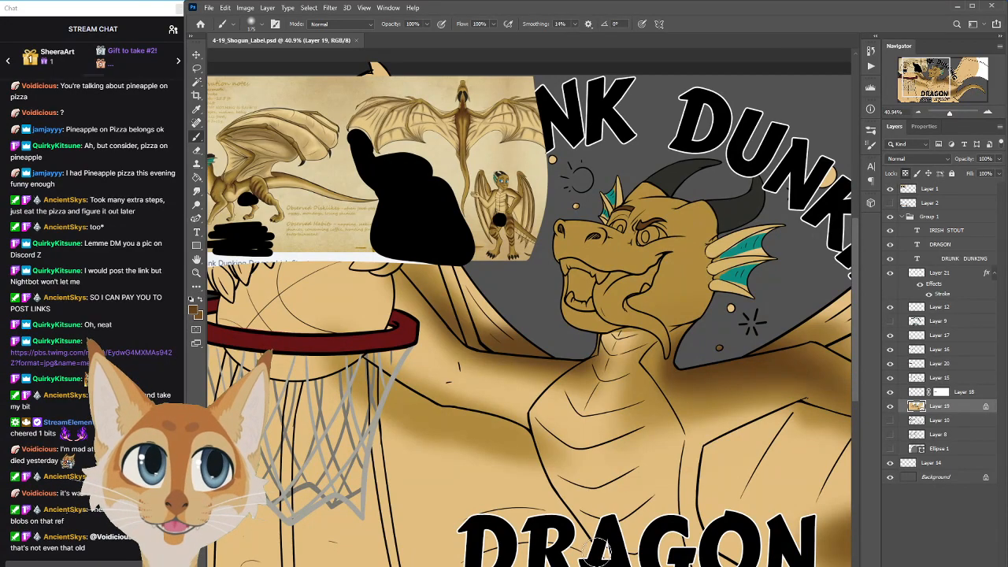
scroll(529, 315, "left", 3)
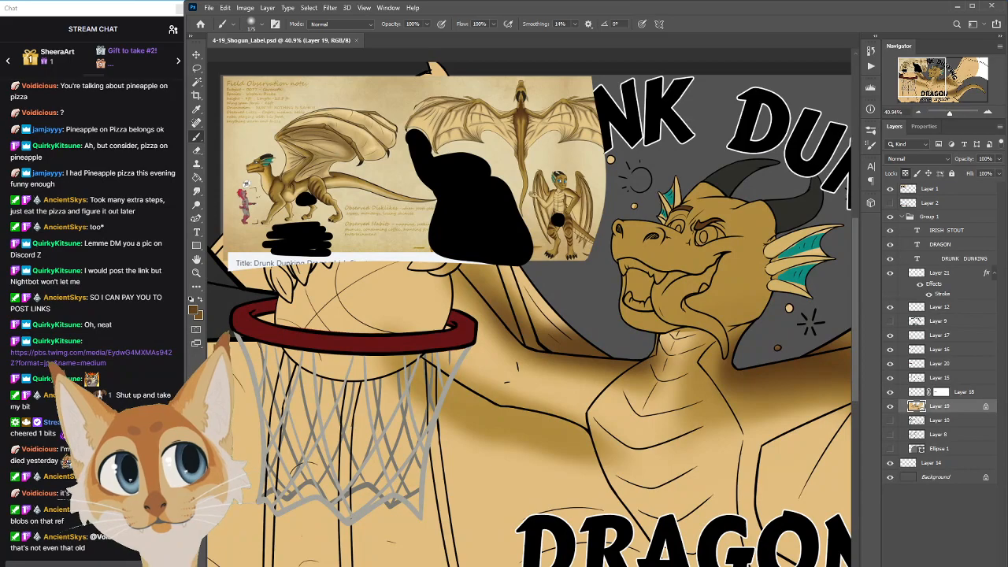
scroll(528, 315, "right", 3)
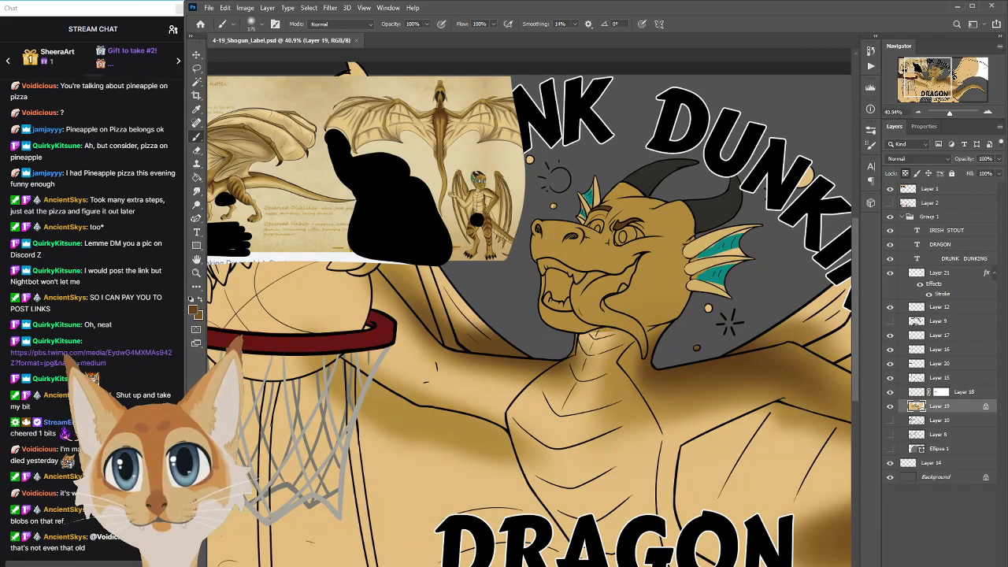
left_click_drag(857, 273, 856, 244)
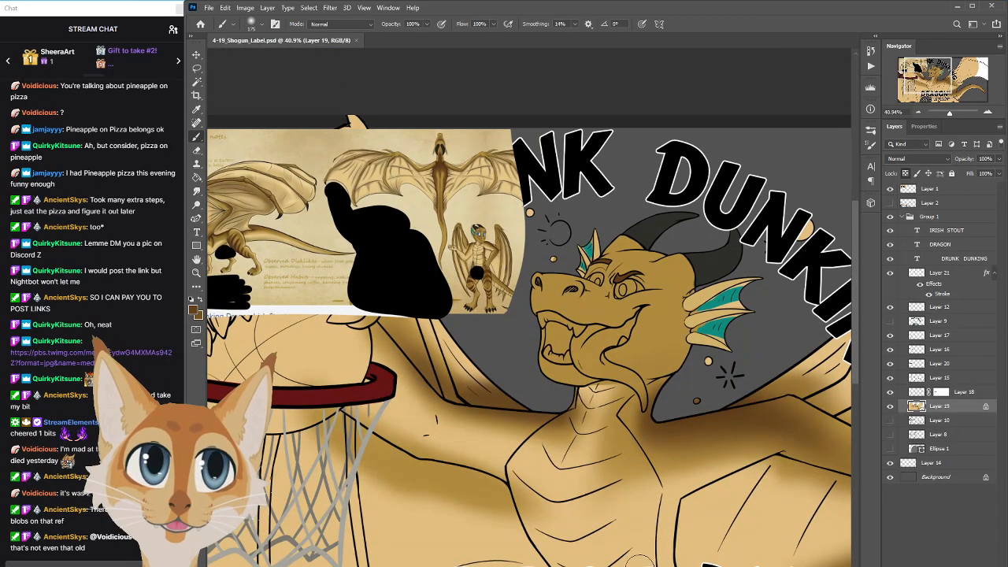
Switch the 175 px brush from a soft to a hard round tip for work around the dragon's head
mouse_move(641, 564)
left_mouse_down()
mouse_move(610, 564)
mouse_move(628, 564)
left_mouse_up()
left_click(870, 131)
left_click(817, 207)
left_click(869, 130)
scroll(819, 291, "up", 2)
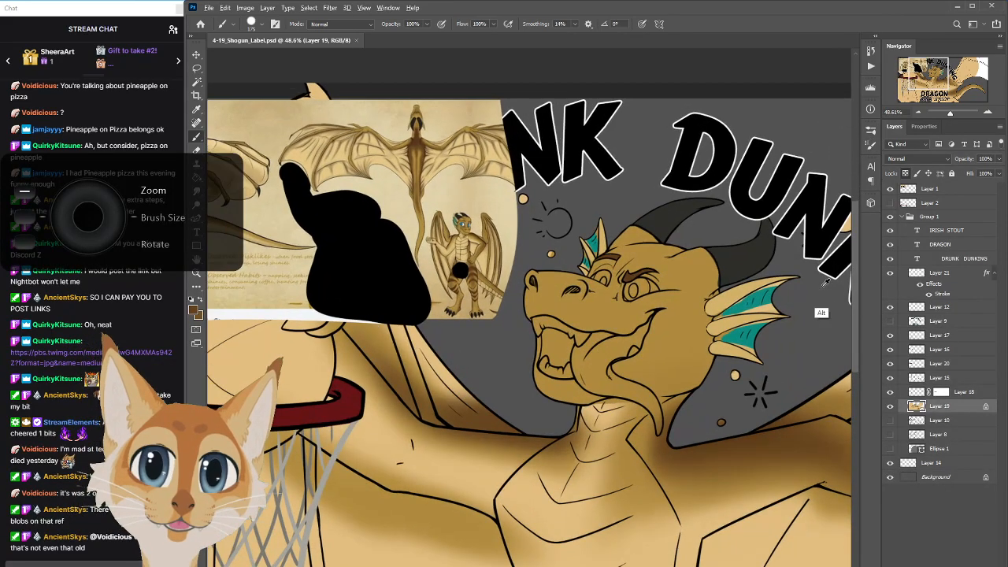
Clean up the teal membrane edges of the dragon's large ear fin with a much smaller hard round brush
key("bracketleft")
key("bracketleft")
key("bracketleft")
key("bracketleft")
key("bracketleft")
key("bracketleft")
key("bracketleft")
key("bracketleft")
key("bracketleft")
key("bracketleft")
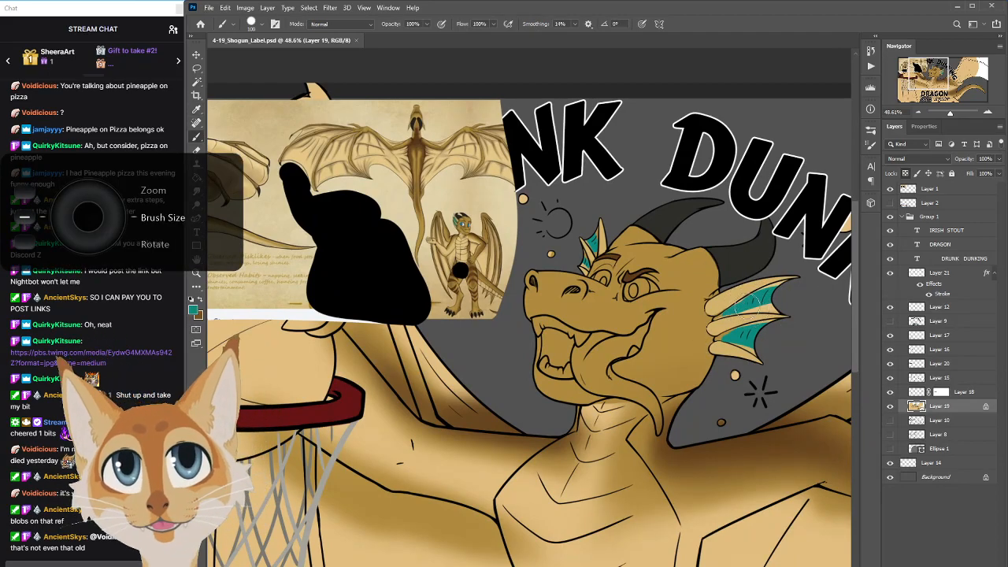
mouse_move(713, 319)
left_mouse_down()
mouse_move(774, 283)
mouse_move(804, 278)
left_mouse_up()
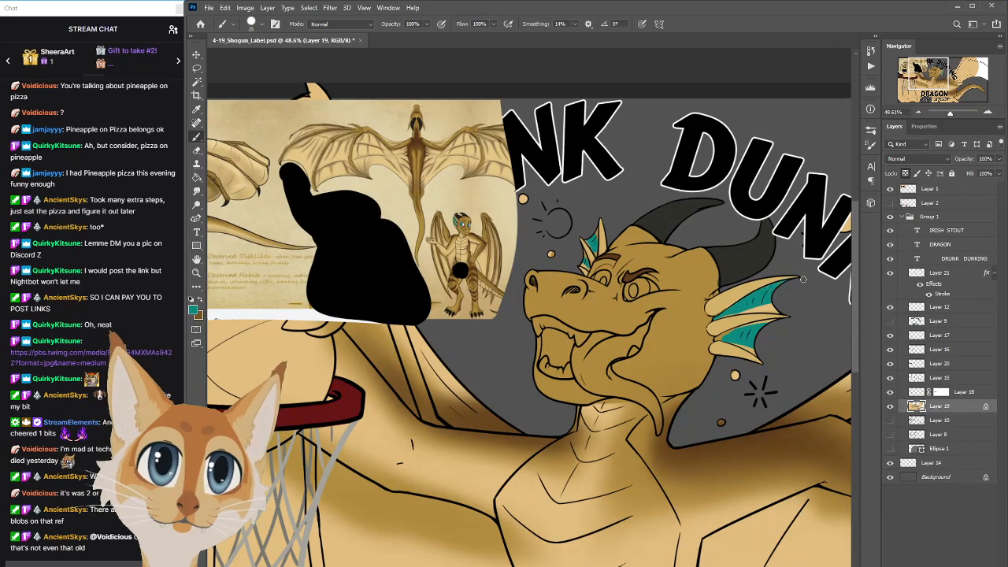
left_click_drag(738, 313, 786, 308)
scroll(790, 329, "up", 3)
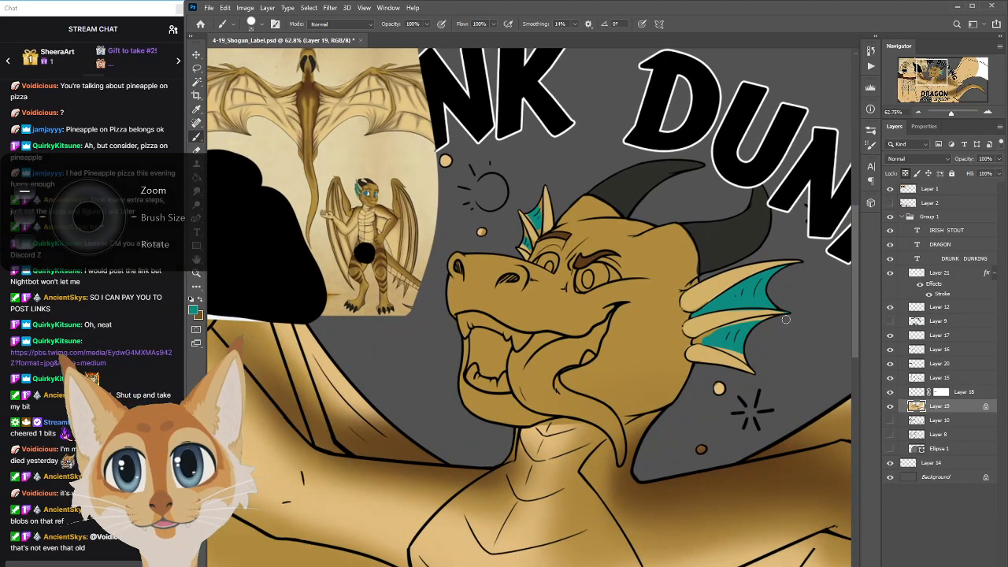
Touch up the large ear fin's spines and membrane with sampled cream, gold and teal, and save the file
left_click(724, 300, "alt")
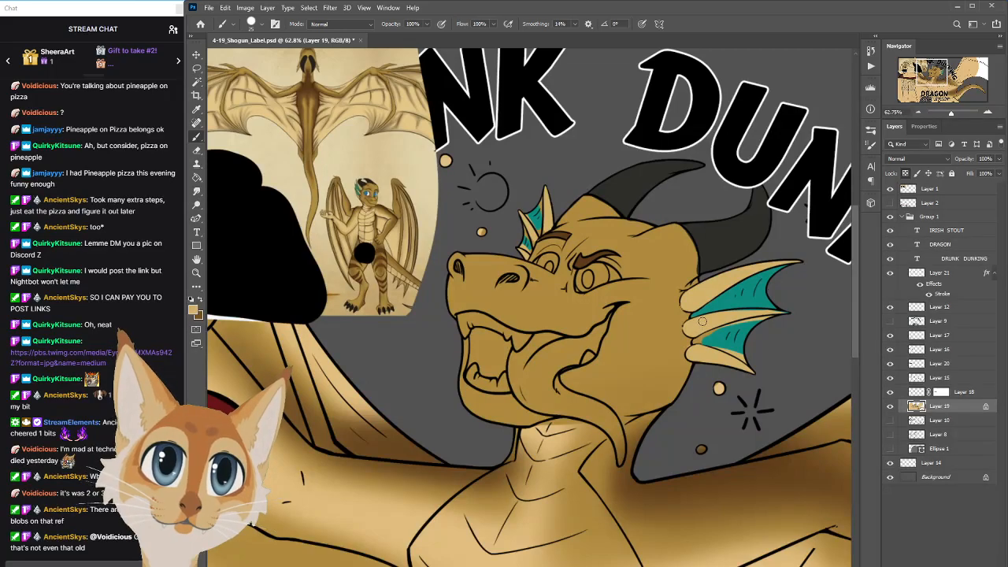
left_click(755, 298, "alt")
mouse_move(779, 319)
left_mouse_down()
mouse_move(692, 343)
mouse_move(753, 364)
left_mouse_up()
left_click(752, 361, "alt")
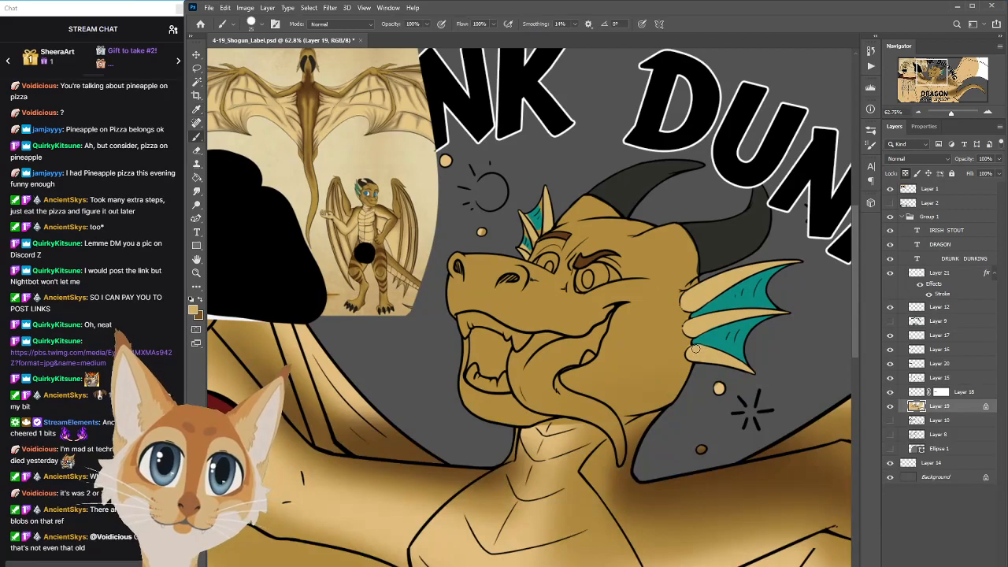
left_click(690, 351, "alt")
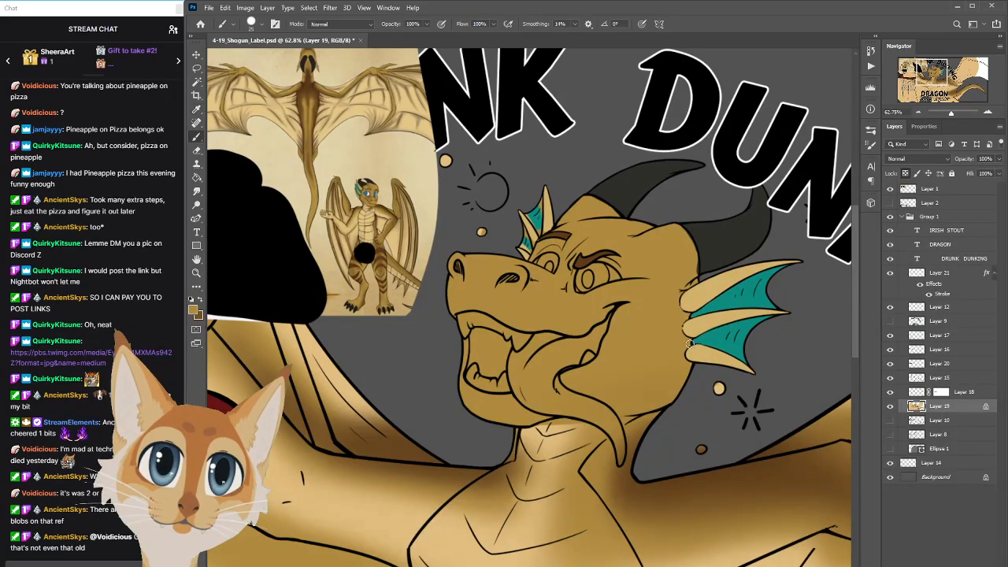
left_click(702, 325, "alt")
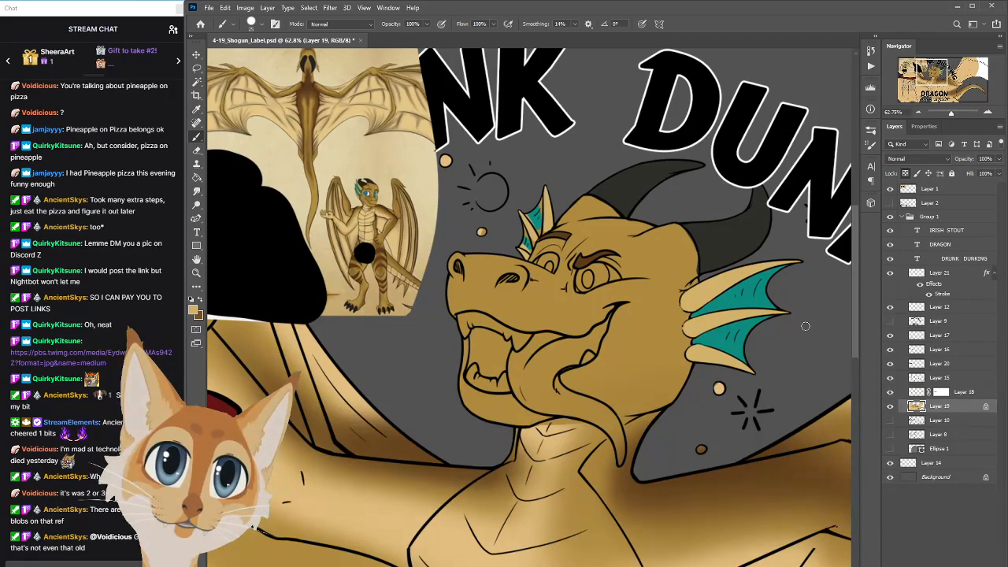
left_click(727, 304, "alt")
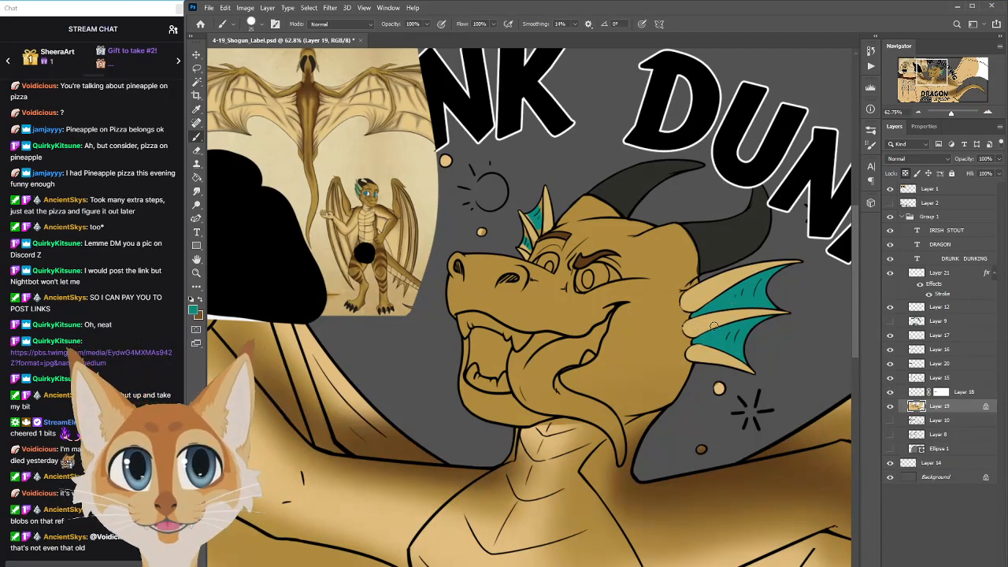
key("ctrl+s")
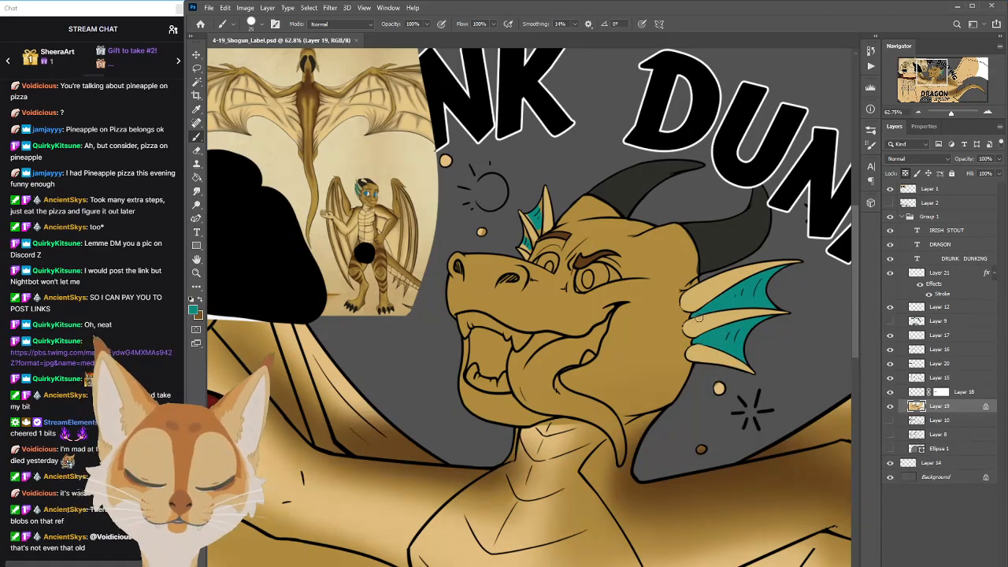
Sample a duller tan from the reference dragon's head and repaint the large ear fin's upper spine with a slightly bigger brush
left_click(365, 181, "alt")
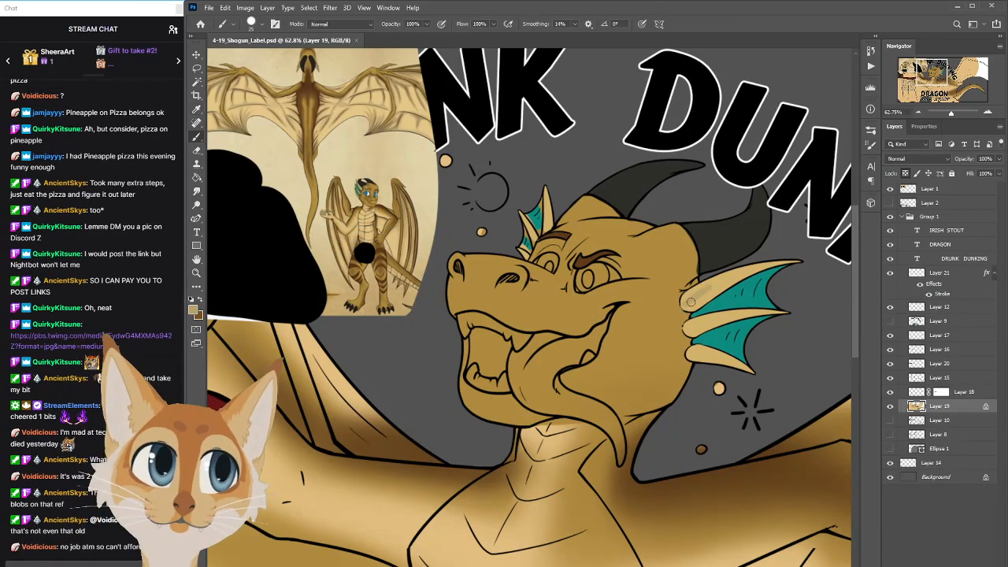
left_click_drag(688, 306, 693, 304)
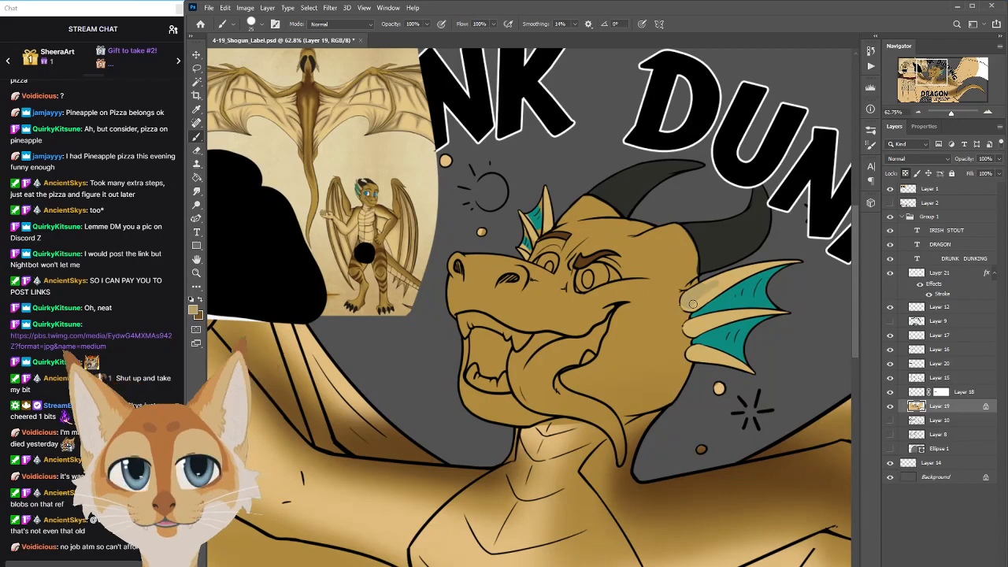
key("ctrl+z")
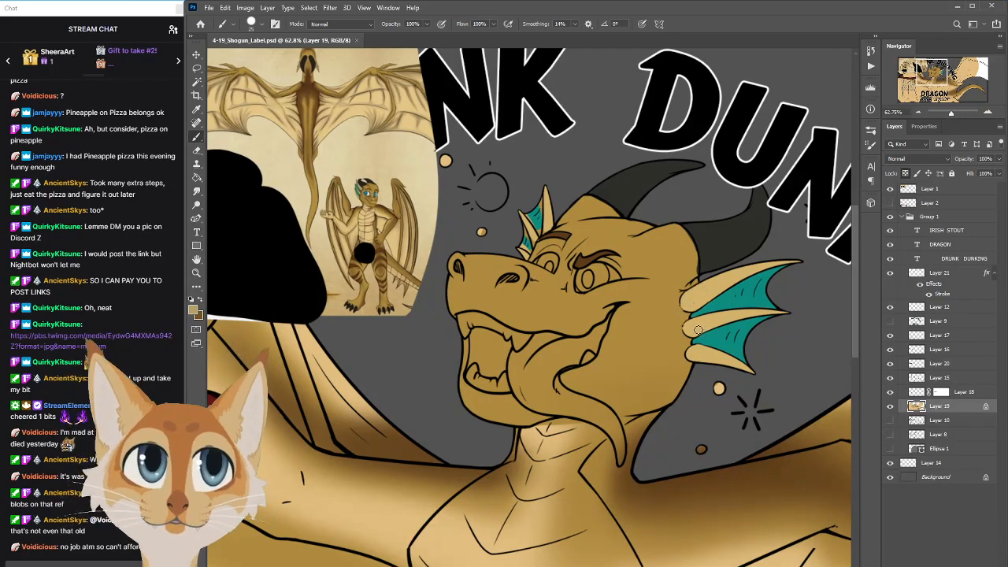
key("]")
key("]")
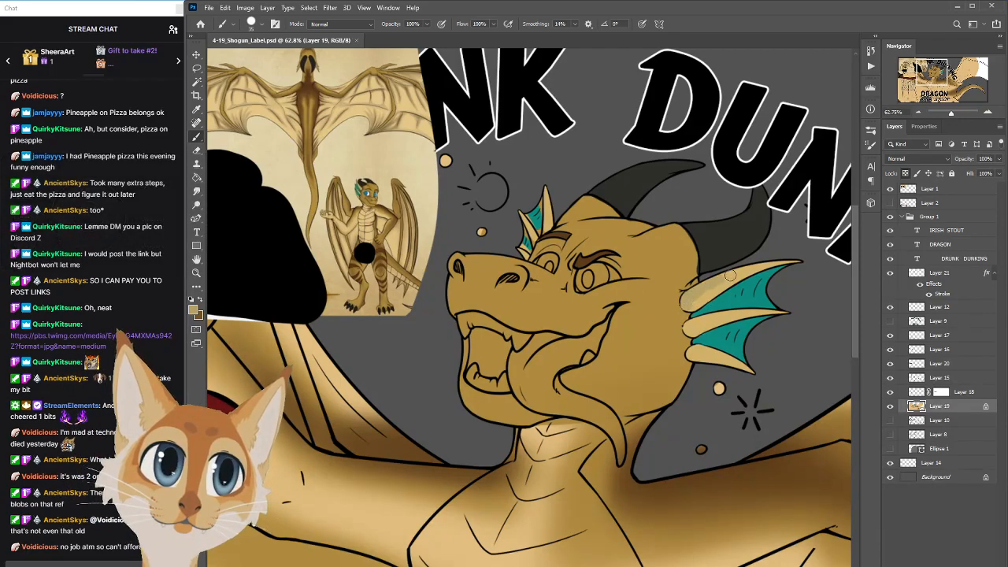
mouse_move(798, 260)
left_mouse_down()
mouse_move(766, 263)
mouse_move(689, 304)
left_mouse_up()
Examine the reference sheet's dragon heads and compare their ear fin colours with the label dragon's fins
scroll(845, 256, "down", 1)
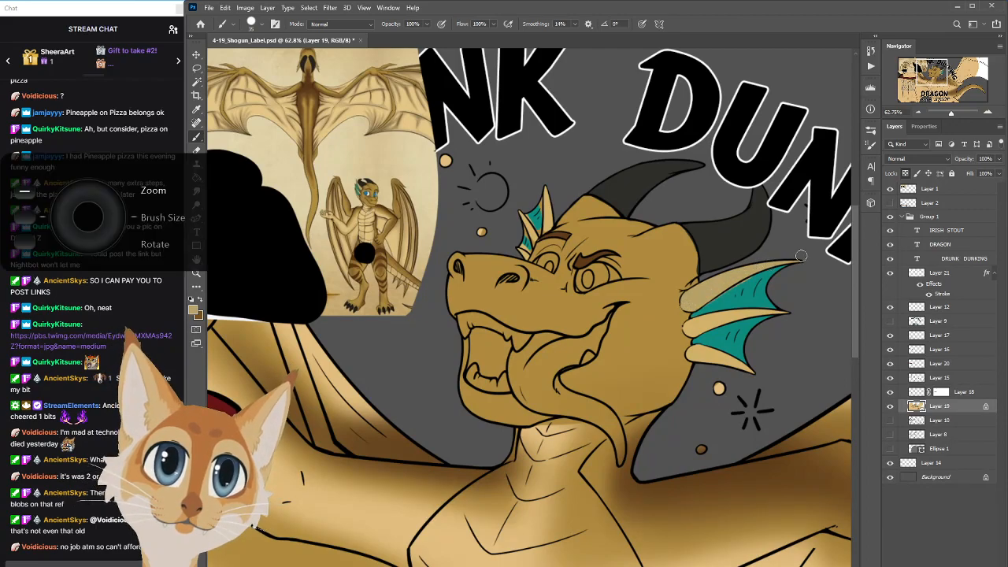
scroll(845, 257, "down", 3)
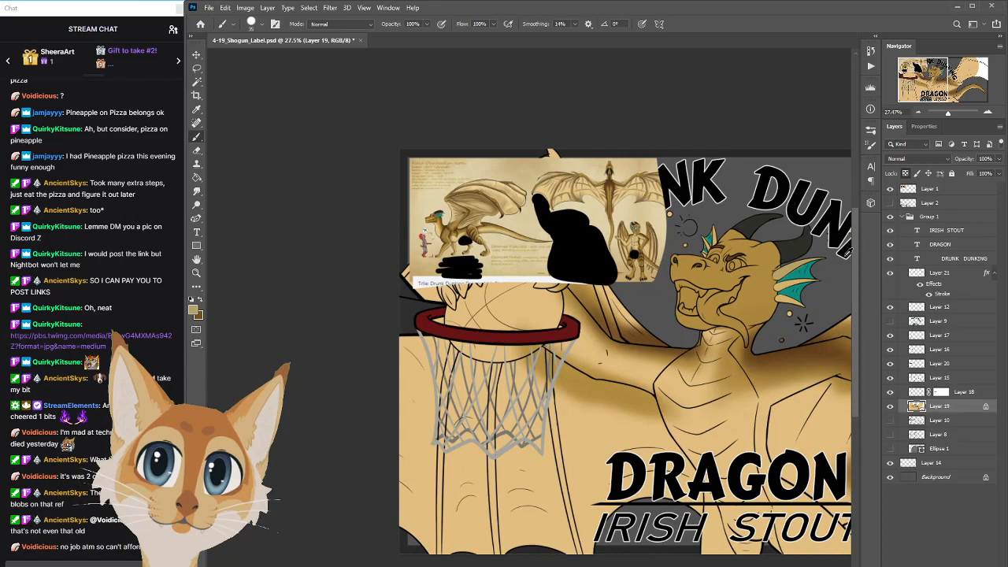
scroll(844, 256, "up", 2)
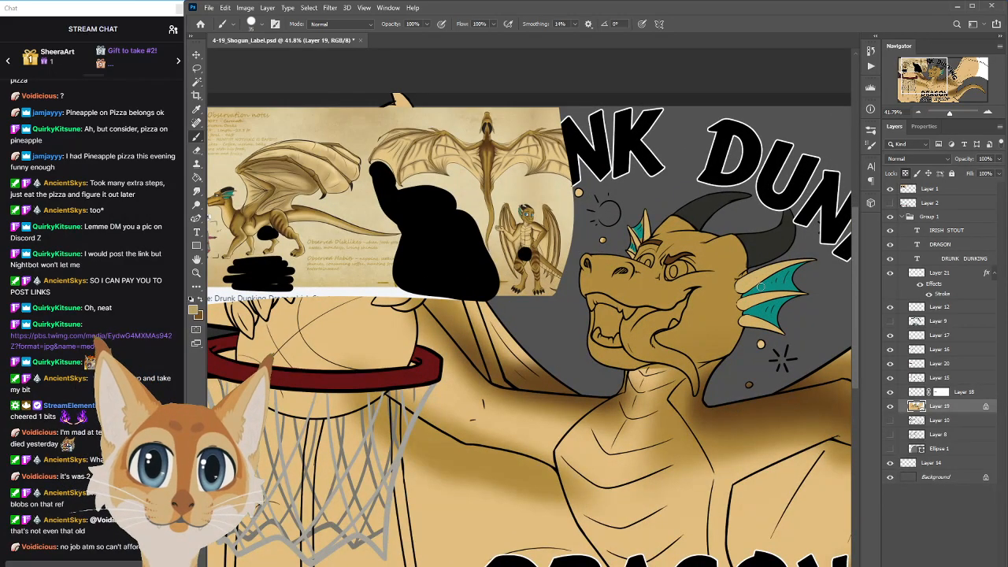
scroll(398, 212, "up", 3)
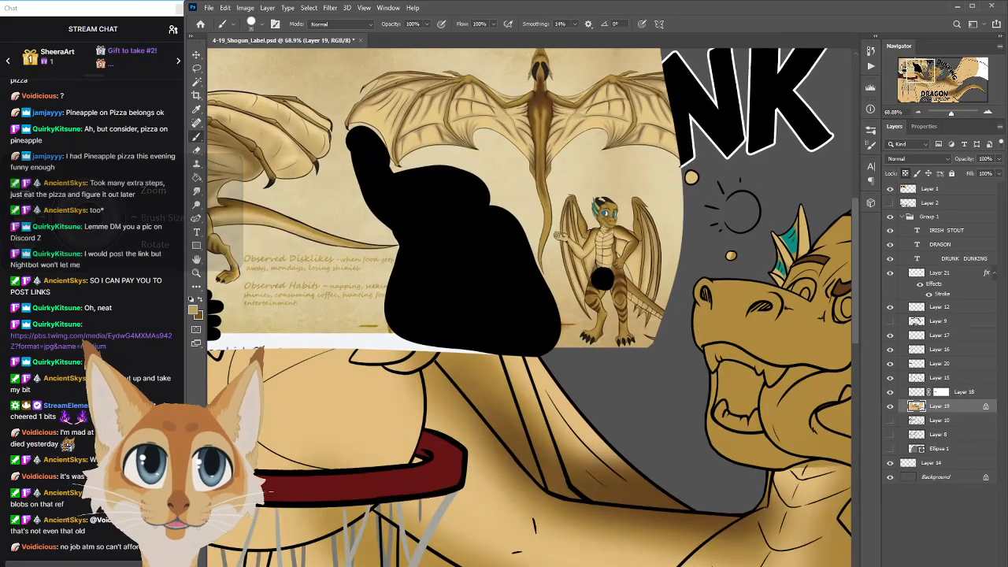
scroll(529, 307, "left", 3)
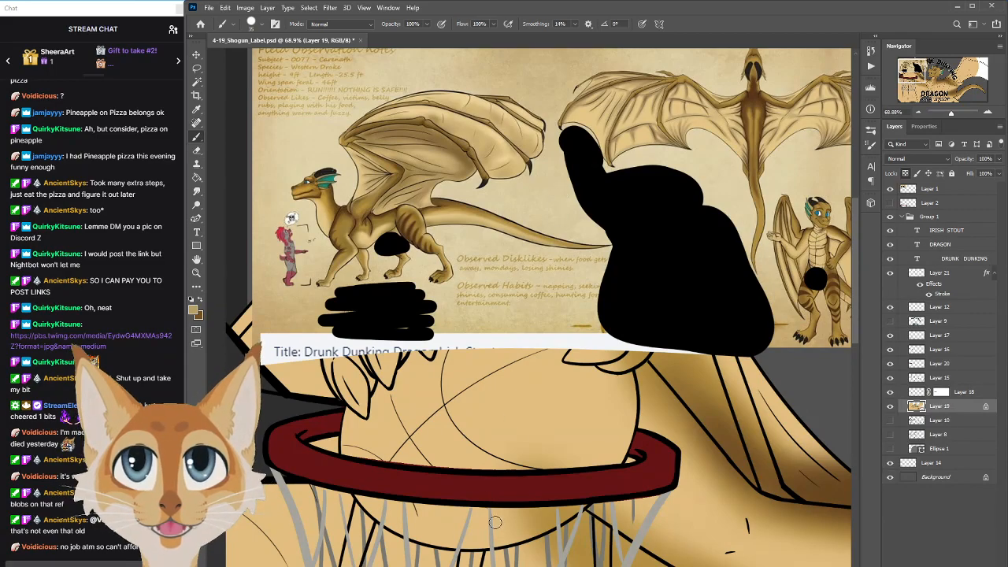
scroll(528, 307, "right", 3)
scroll(528, 307, "right", 3)
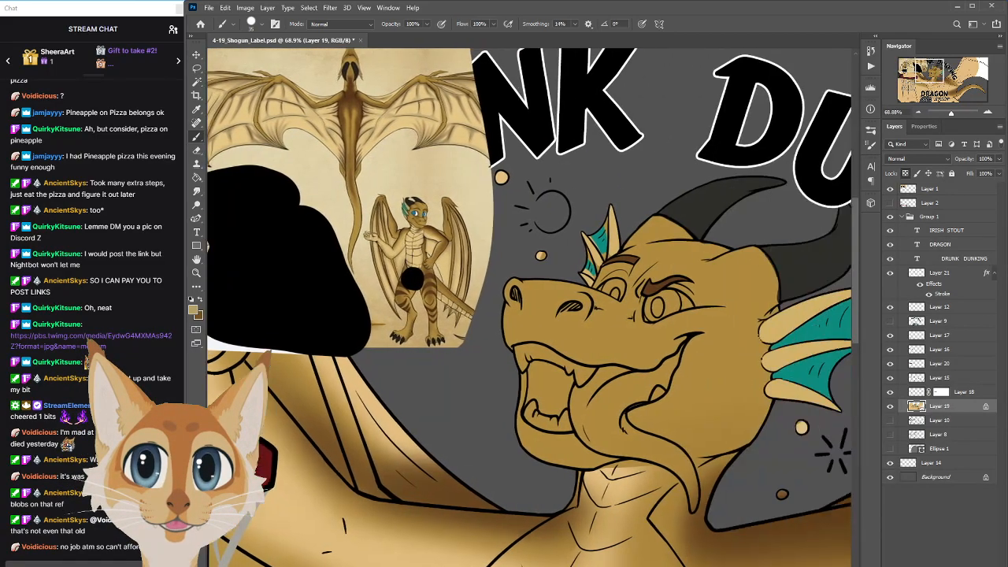
scroll(529, 307, "left", 1)
scroll(529, 307, "right", 1)
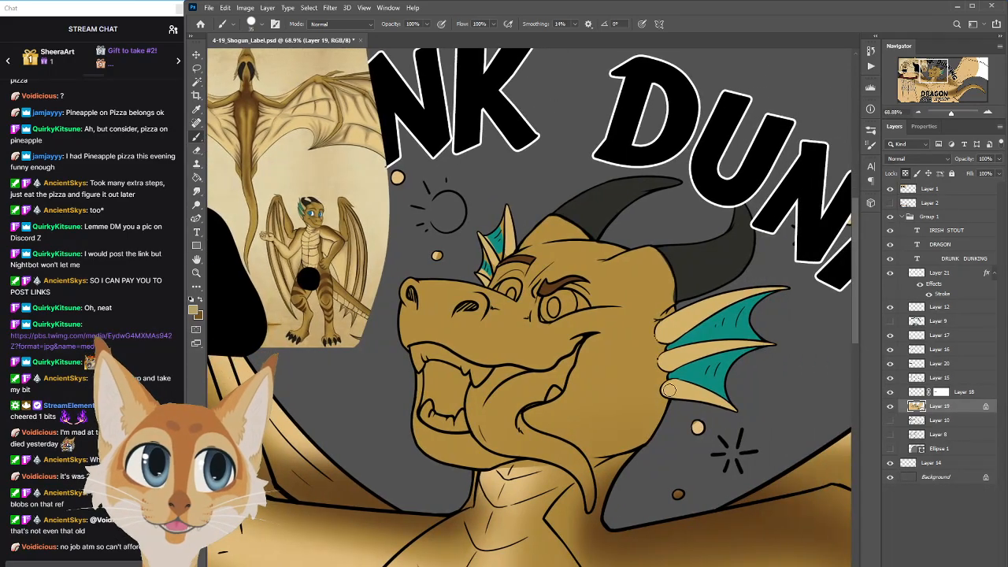
Refine the large ear fin's spine and membrane edges with sampled tan and teal, using a 15 px brush for the teal
key("i")
left_click(693, 316, "alt")
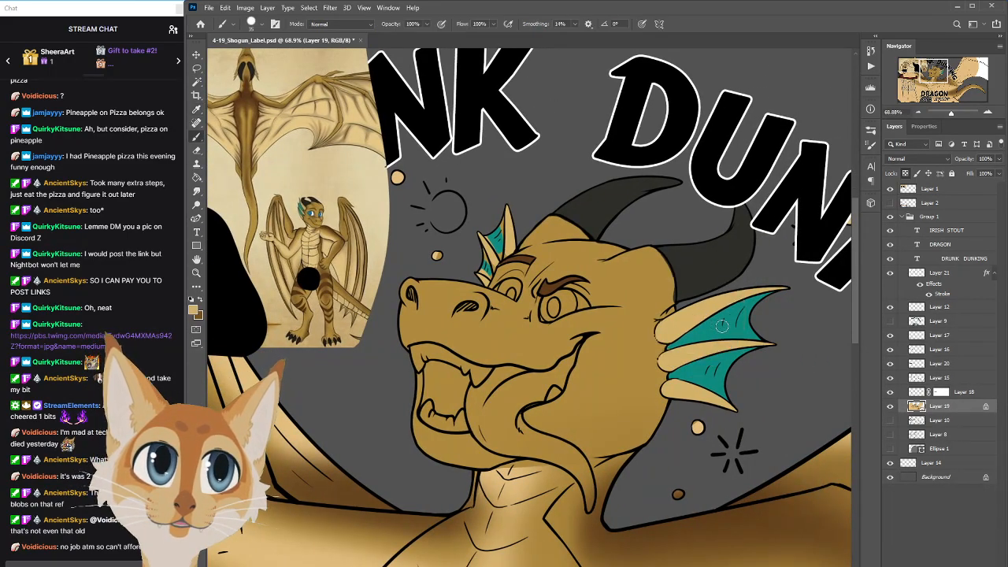
left_click(704, 331, "alt")
key("bracketleft")
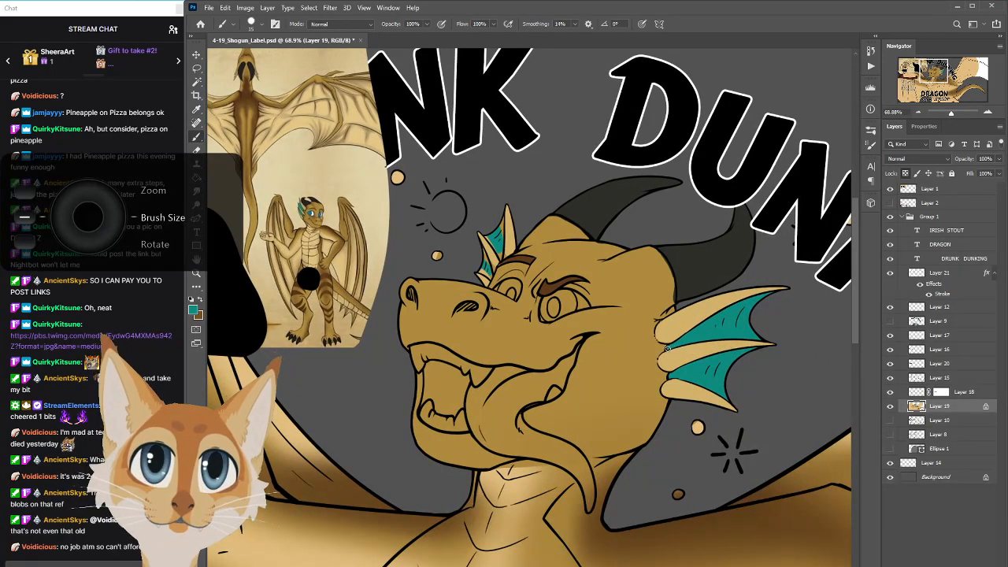
Touch up the small far ear fin's membrane and spines in teal and sampled tan with a 20 px brush
key("bracketright")
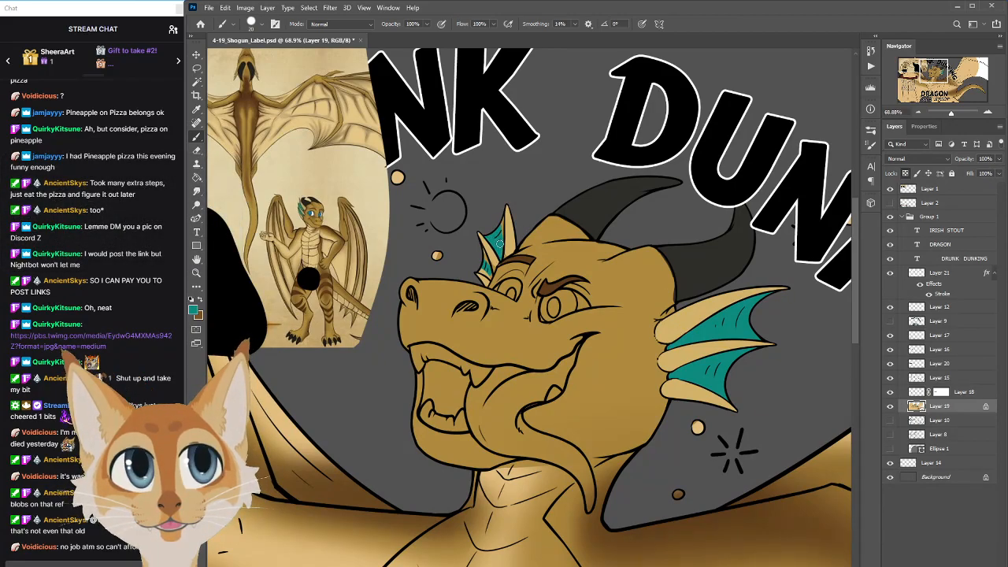
left_click_drag(484, 256, 491, 277)
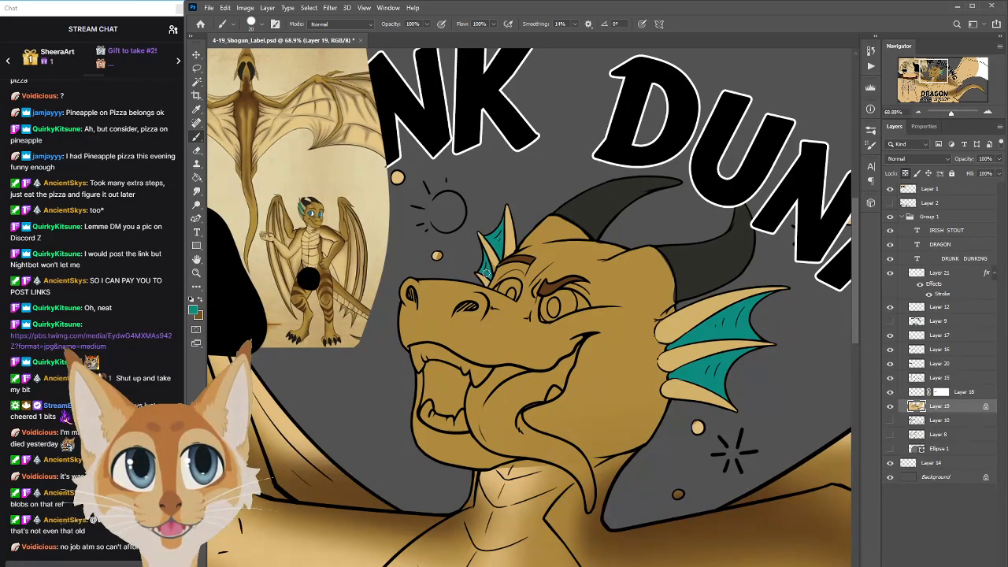
left_click(494, 261, "alt")
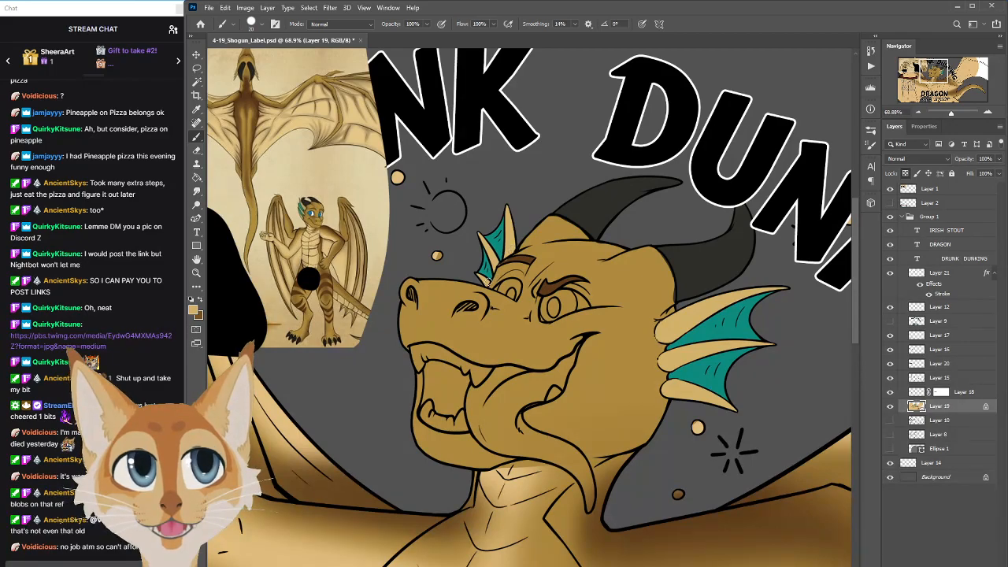
Sample the dark brown of the far eyebrow and clean up its edge with a finer brush
left_click(515, 257, "alt")
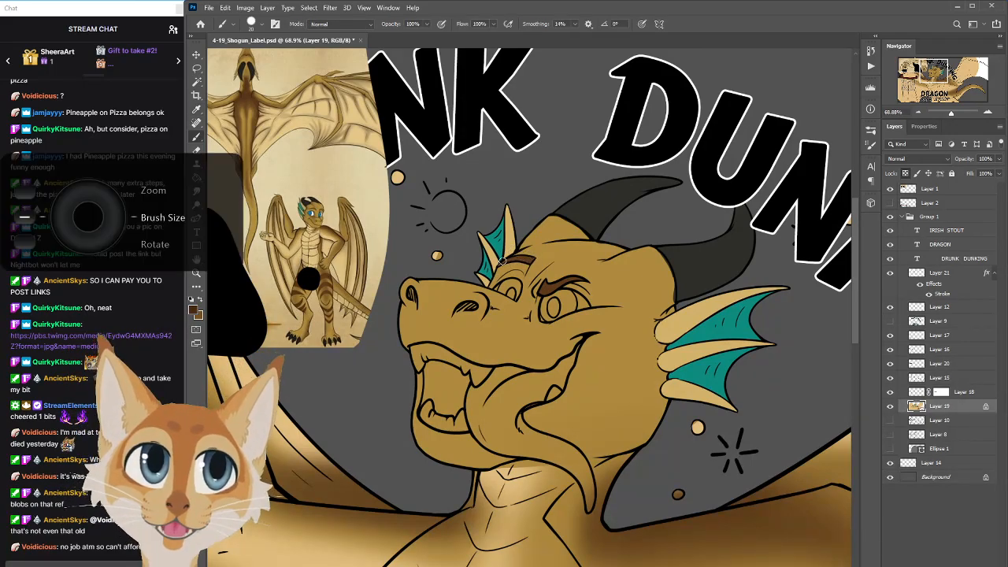
key("bracketleft")
key("bracketleft")
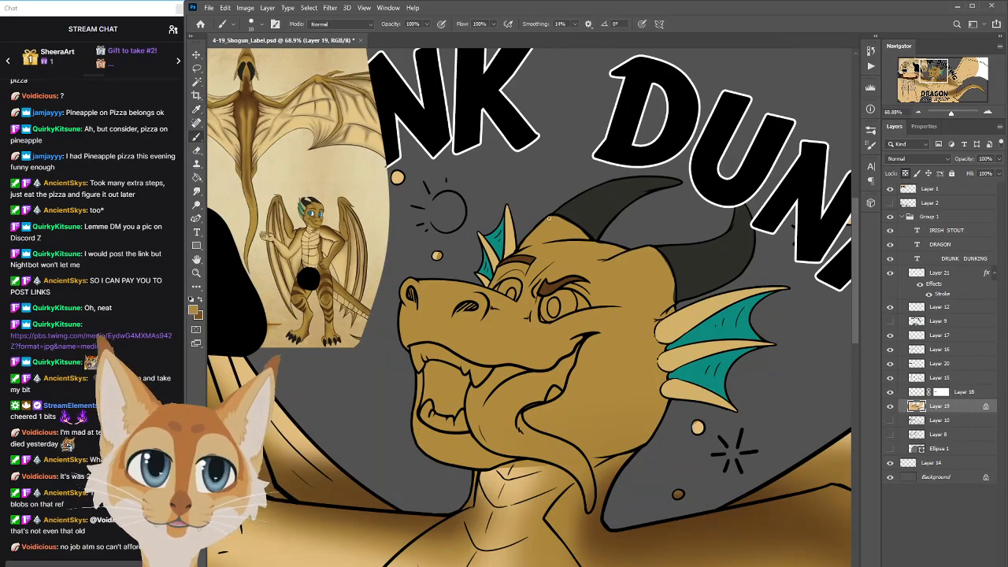
Clean up the edges where both horns meet the head with sampled gold and horn grey, using a 20 px brush
key("bracketright")
key("bracketright")
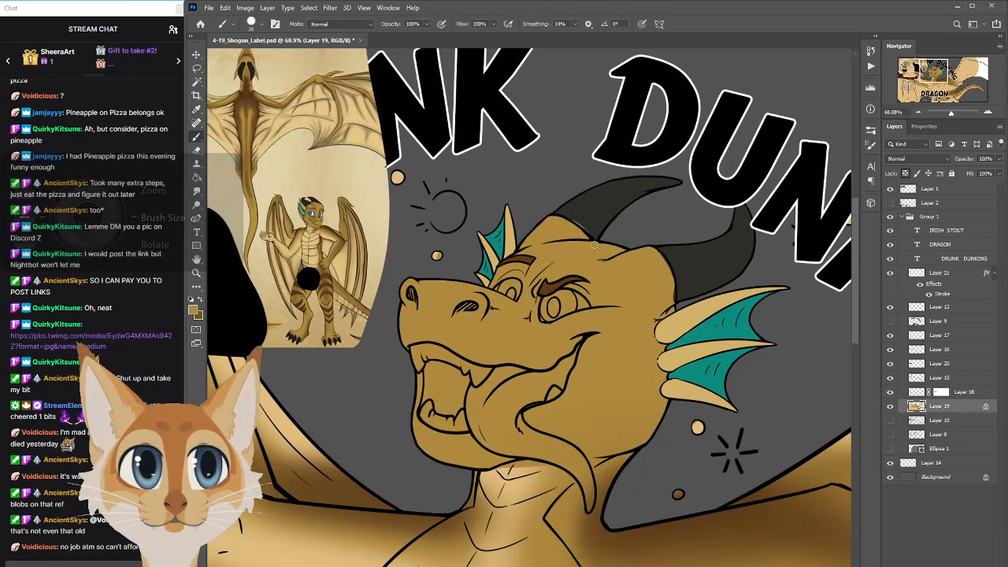
left_click(610, 212, "alt")
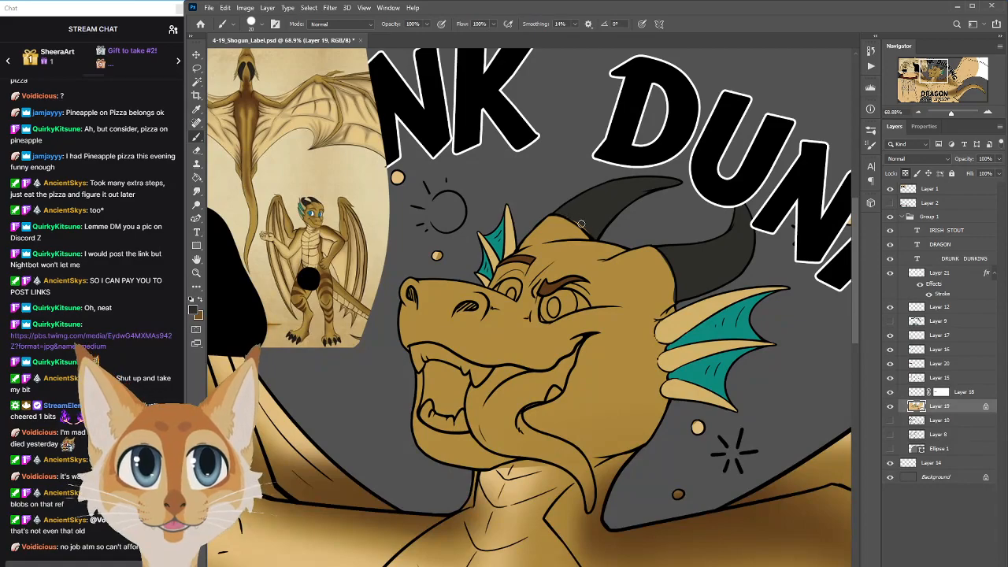
left_click(665, 249, "alt")
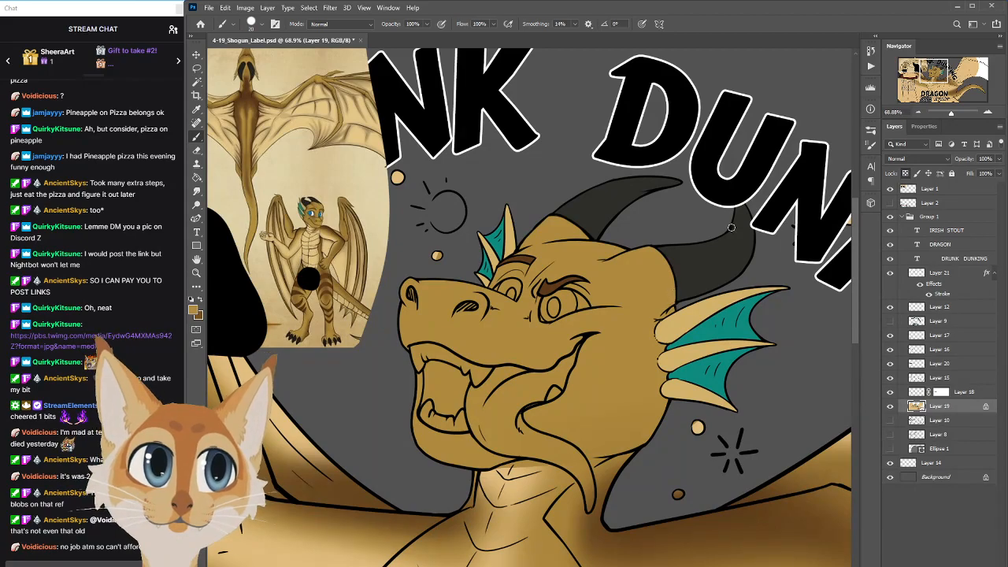
Select both horns with the Magic Wand and set the foreground colour to dark grey #43443f
left_click(197, 81)
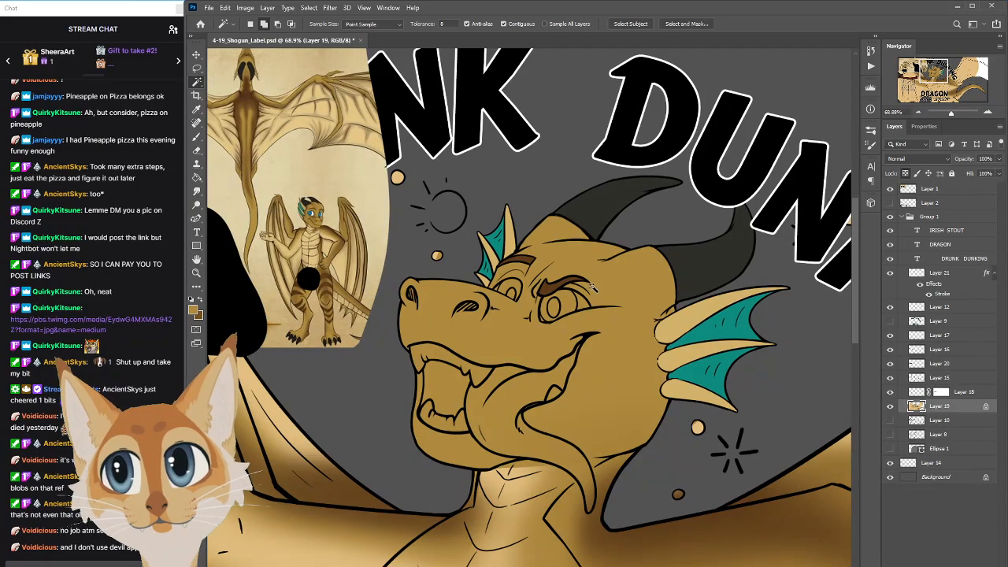
left_click(585, 244)
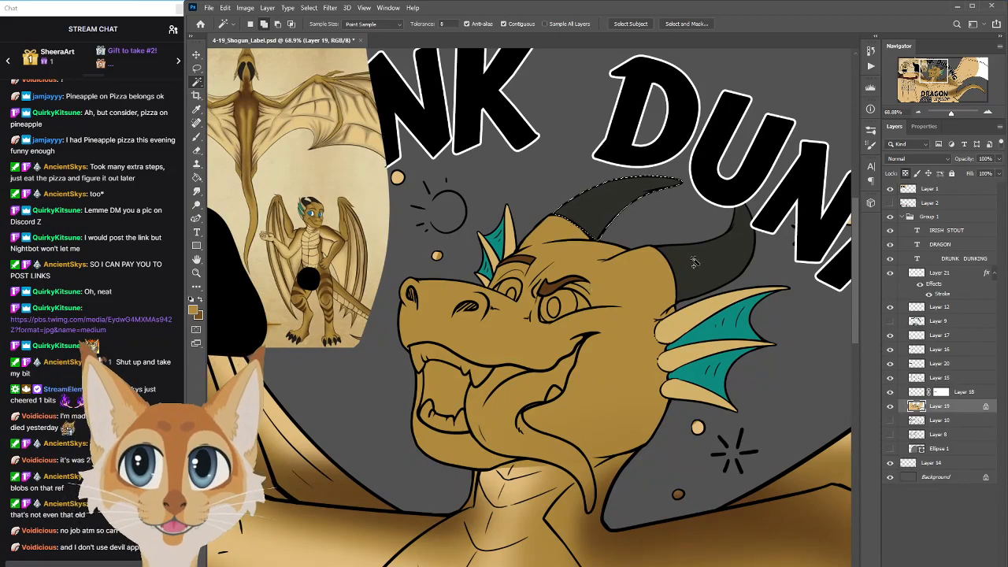
left_click(196, 313)
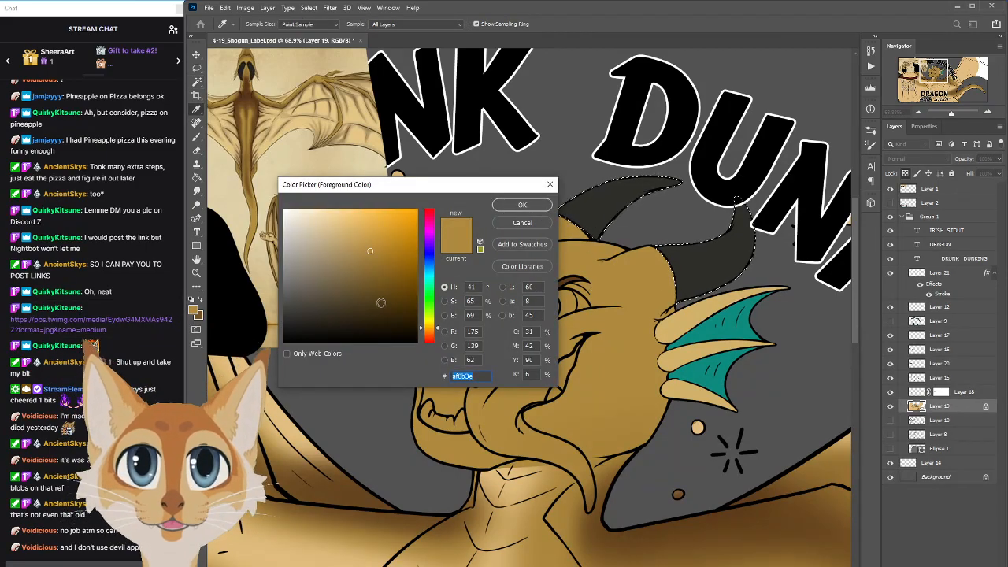
left_click(593, 207)
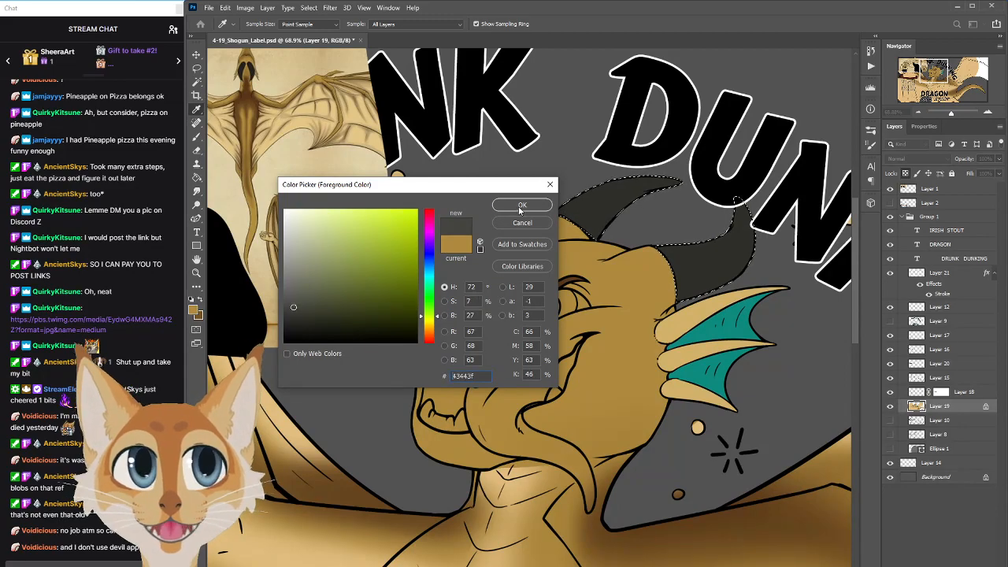
left_click(522, 204)
Paint a dark grey highlight along the far horn inside the selection with a 15 px brush
key("b")
key("bracketleft")
key("bracketleft")
key("bracketleft")
left_click_drag(570, 212, 655, 182)
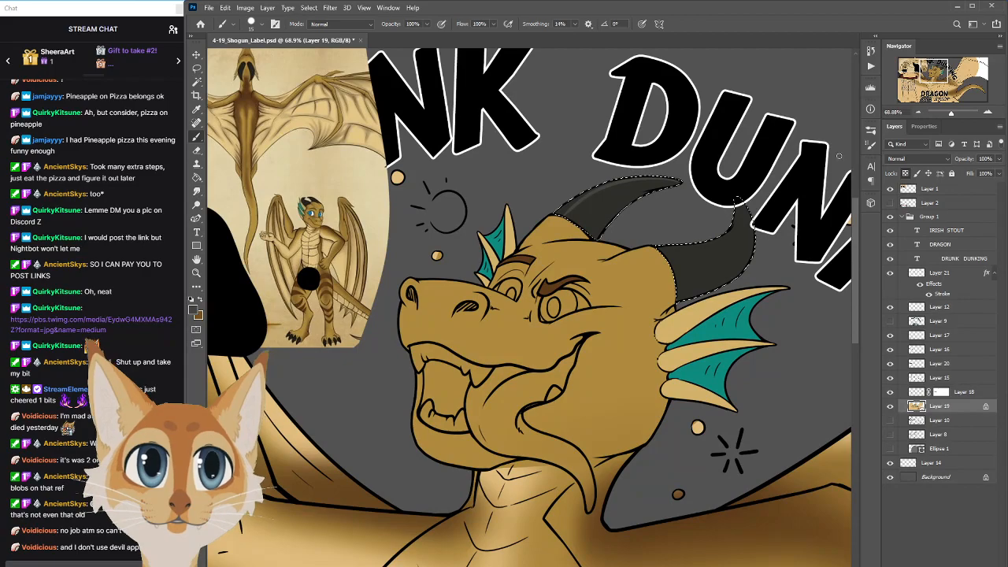
Soften the highlights inside the horn selection with a soft round pressure brush, reducing its size from 30 to 20 px
left_click(870, 130)
left_click(812, 231)
left_click(870, 136)
key("ctrl+z")
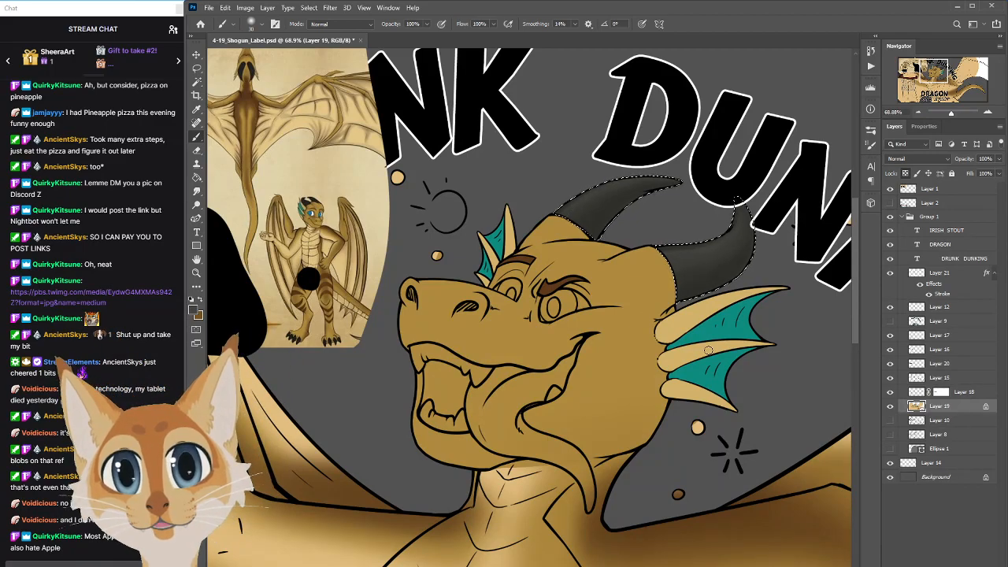
scroll(860, 276, "down", 2)
key("bracketleft")
key("bracketleft")
key("bracketleft")
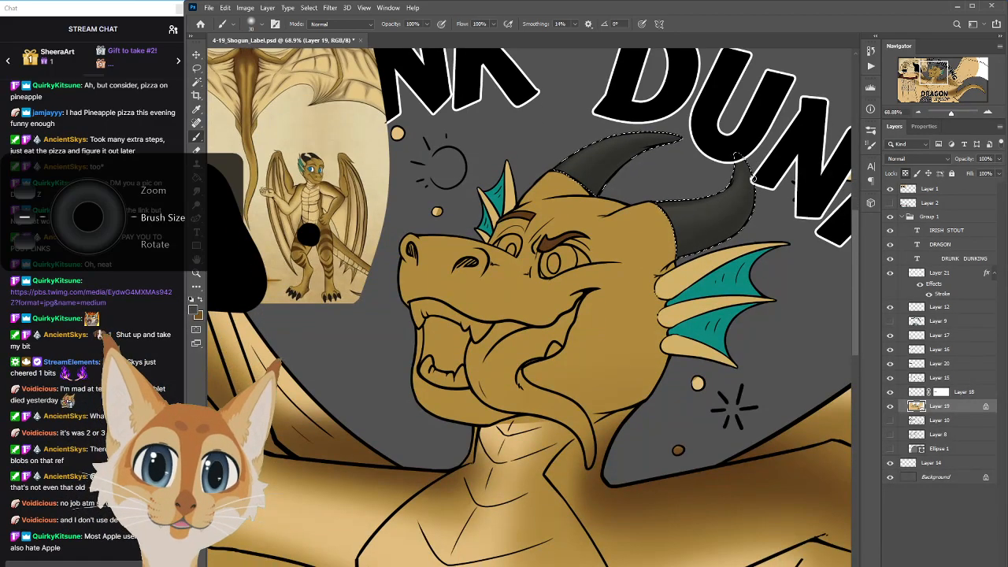
key("bracketleft")
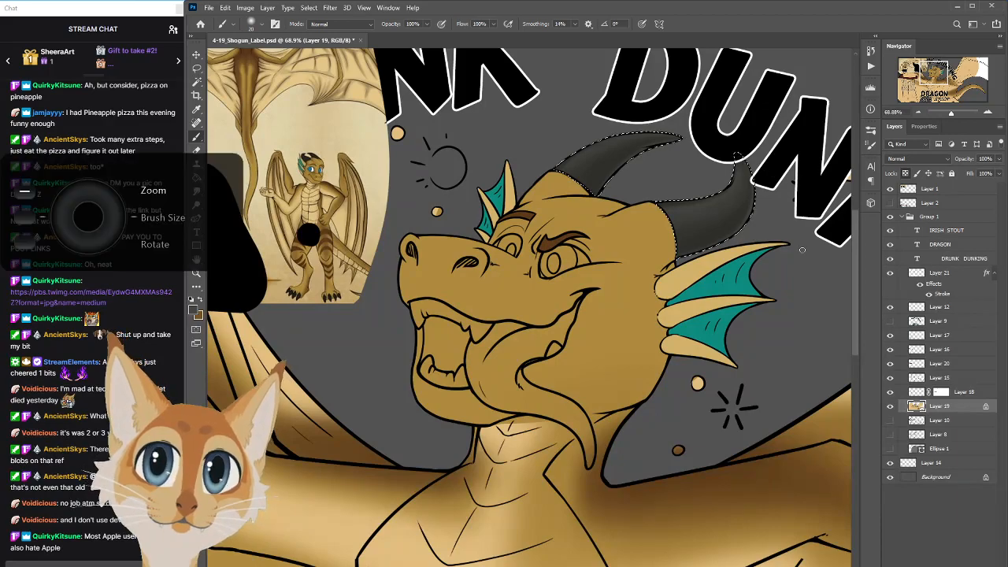
Deselect the horns and save the label document
scroll(800, 243, "down", 2)
key("ctrl+d")
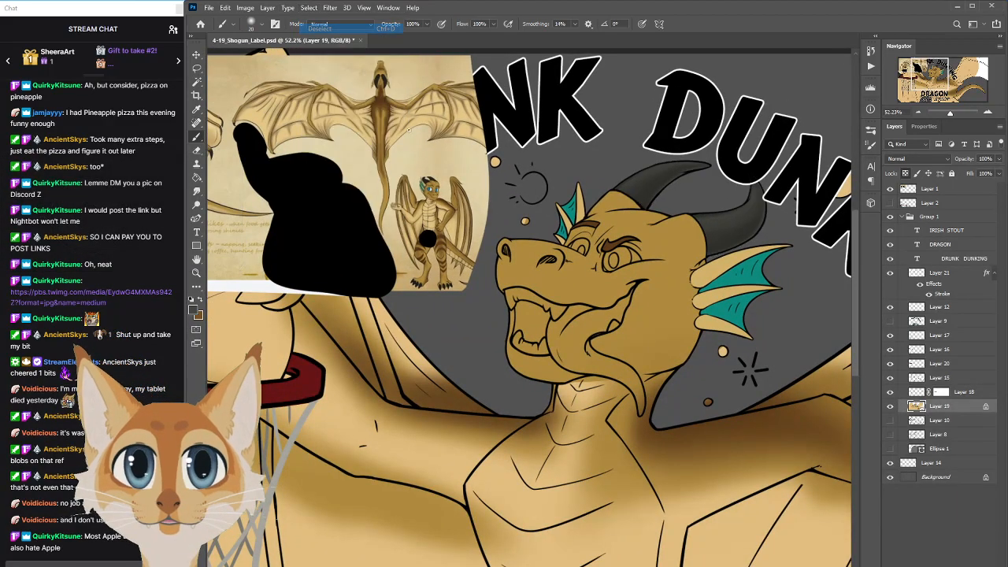
scroll(782, 325, "down", 3)
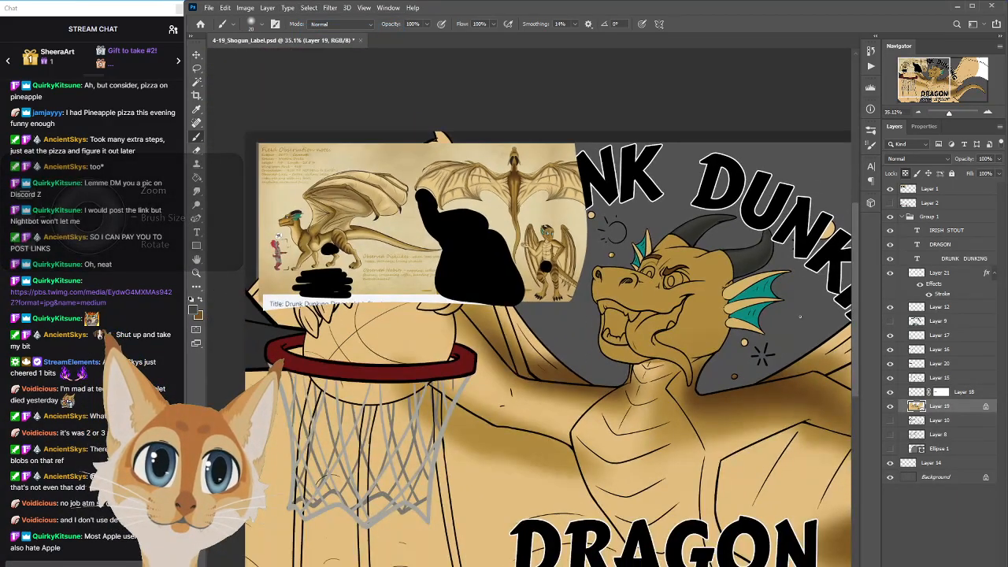
scroll(800, 317, "up", 2)
key("ctrl+s")
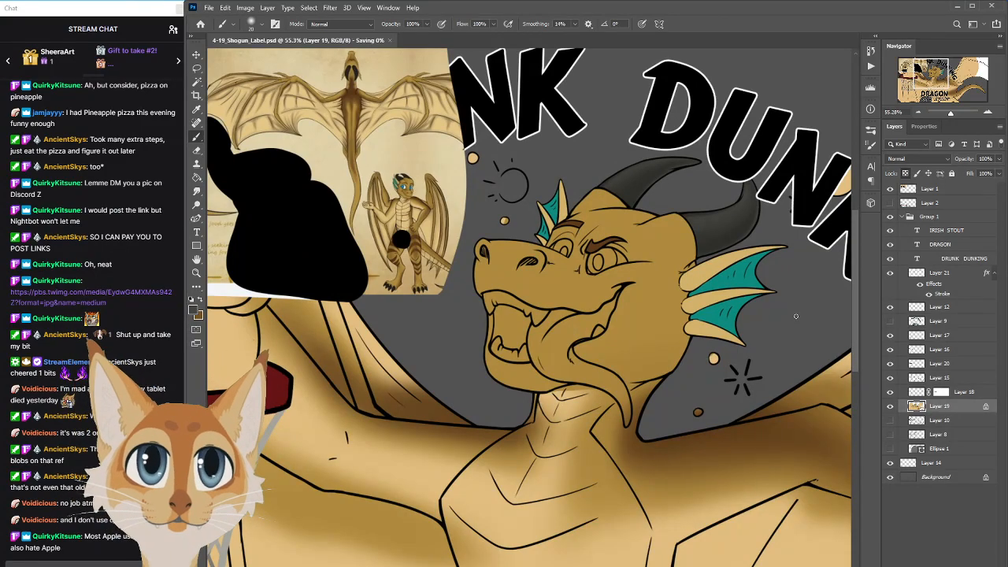
Set the foreground colour to grey #54554f and paint a lighter soft highlight along the far horn
scroll(857, 268, "down", 1)
left_click_drag(857, 269, 860, 248)
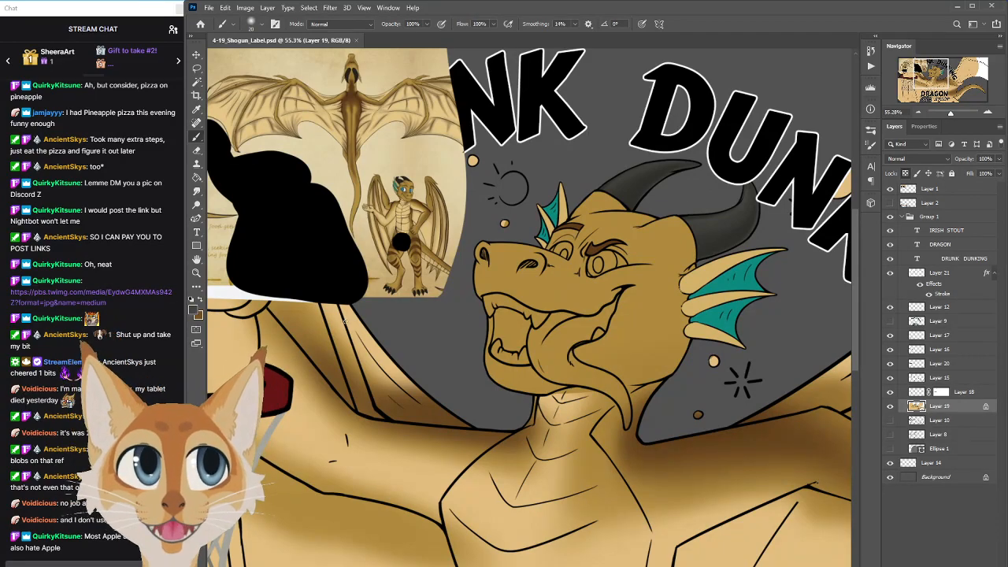
left_click(196, 314)
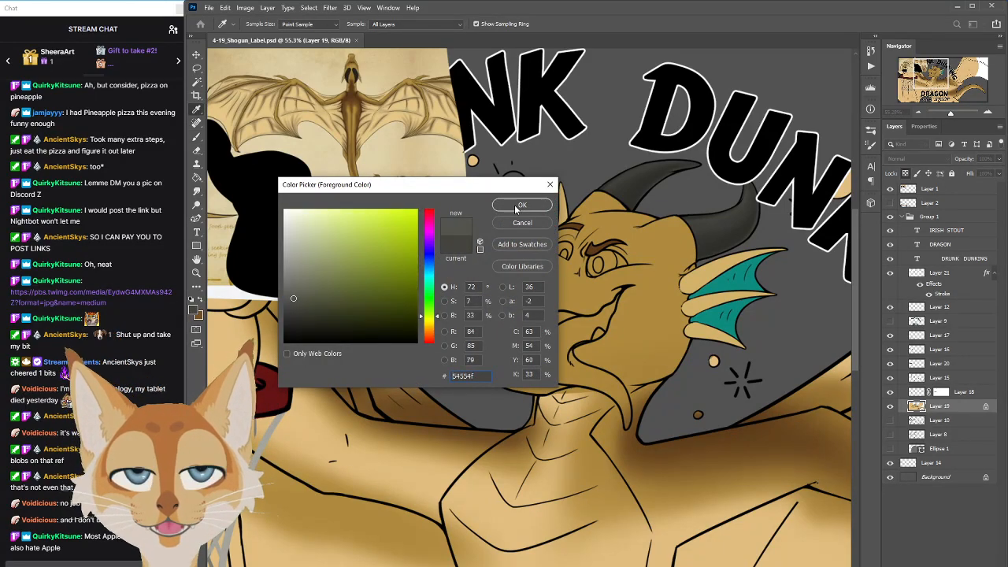
left_click(520, 202)
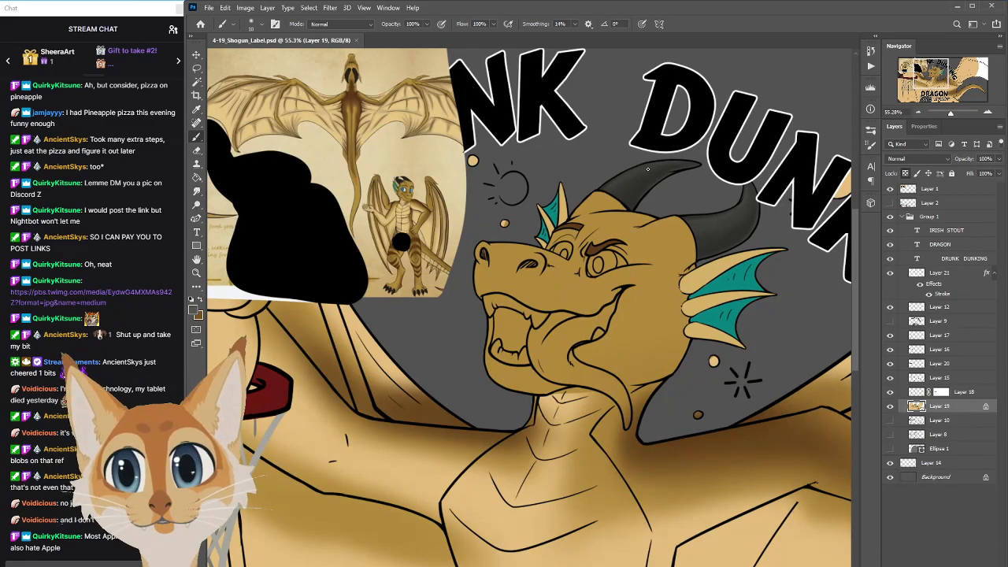
left_click_drag(681, 160, 592, 204)
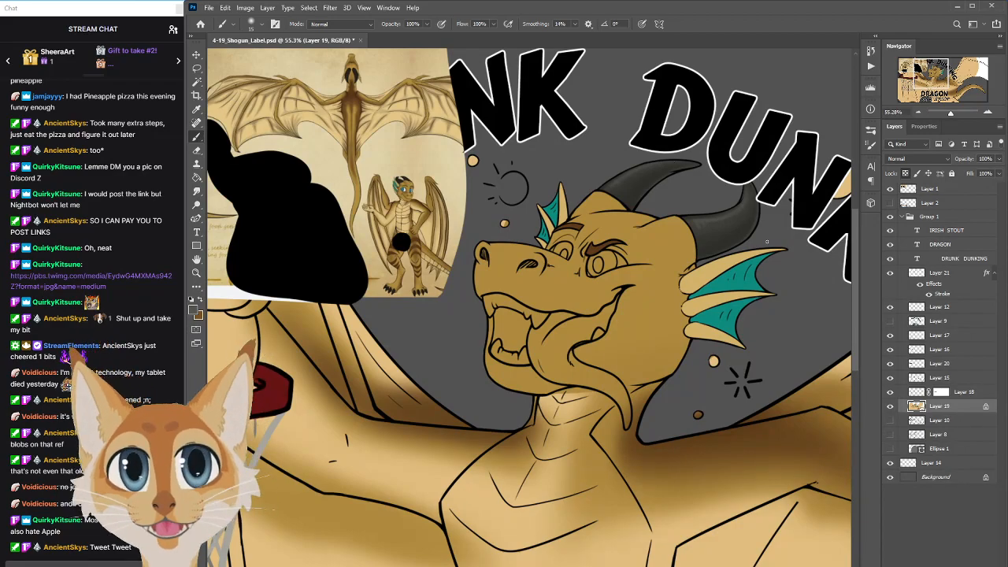
Switch to the Hard Round Pressure Size brush and save the document
scroll(766, 243, "down", 5)
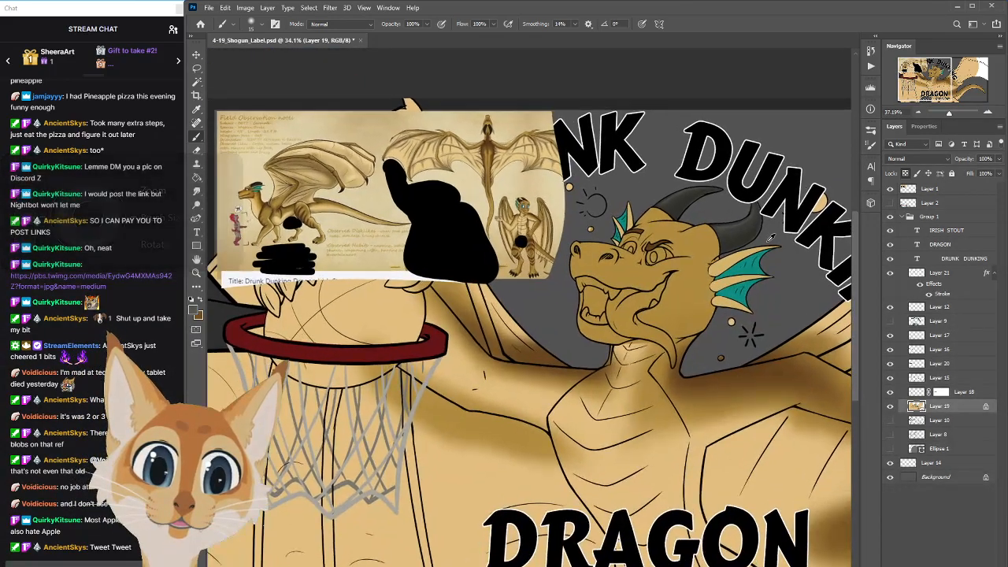
scroll(768, 240, "up", 4)
left_click(870, 145)
left_click(817, 211)
left_click(871, 145)
mouse_move(853, 252)
left_mouse_down()
mouse_move(853, 286)
mouse_move(850, 245)
mouse_move(854, 258)
left_mouse_up()
key("ctrl+s")
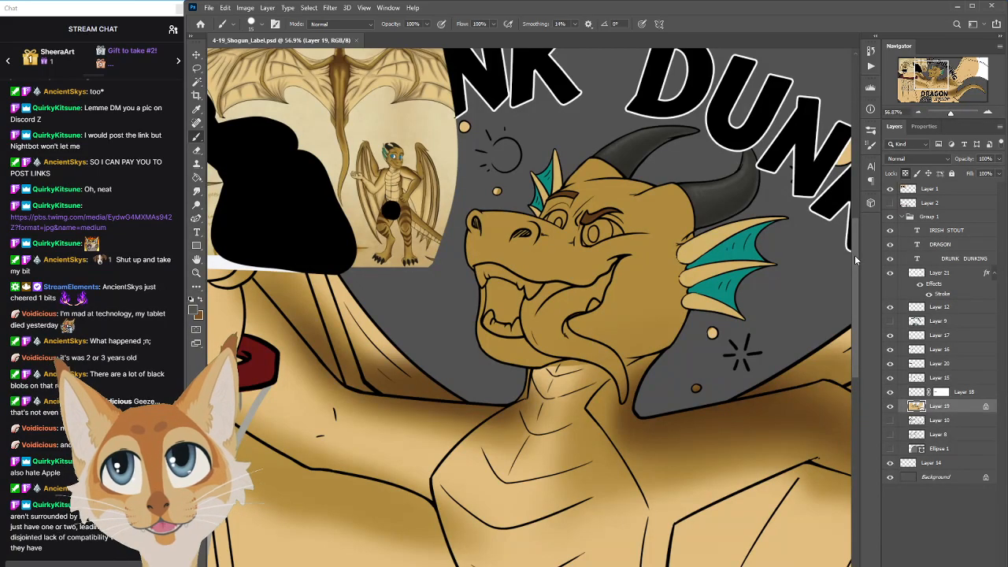
Make Layer 15 with the head line art active, toggling its visibility to identify it
left_click_drag(713, 296, 858, 296)
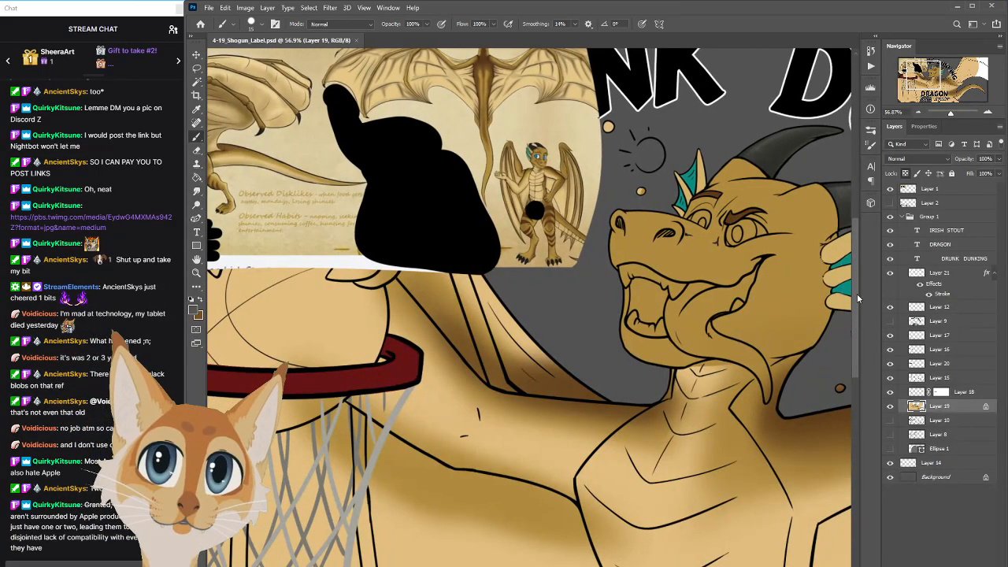
scroll(858, 298, "up", 2)
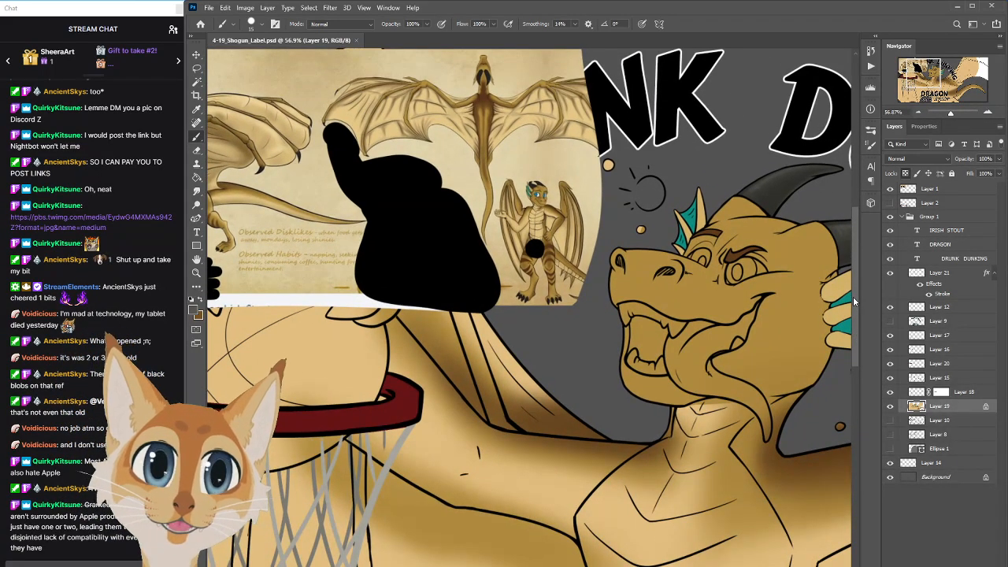
left_click(937, 322)
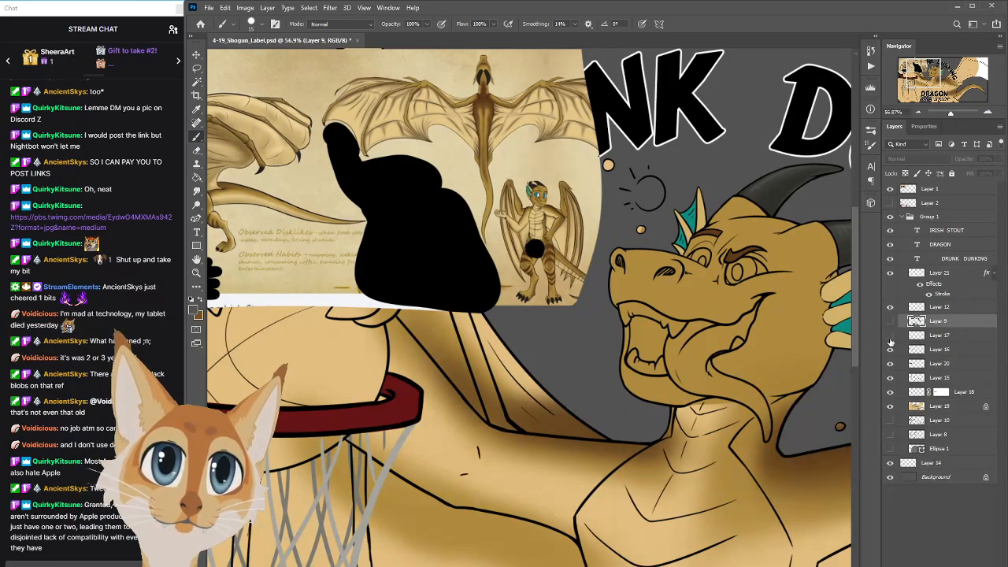
left_click(915, 379)
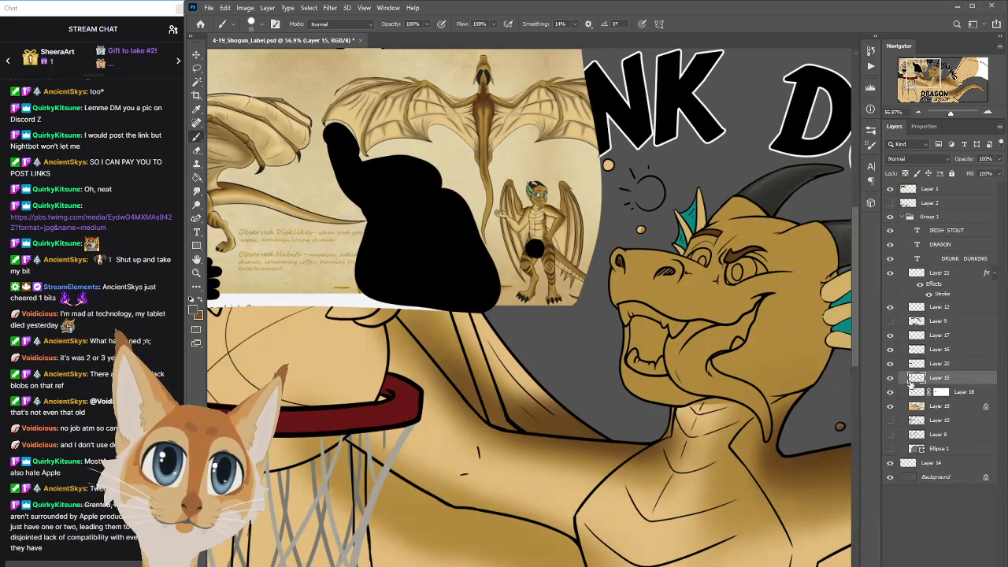
left_click(891, 379)
left_click(891, 380)
Lasso the near nostril's line art on Layer 15, rotate it about -6.66° with Free Transform, and deselect it
key("l")
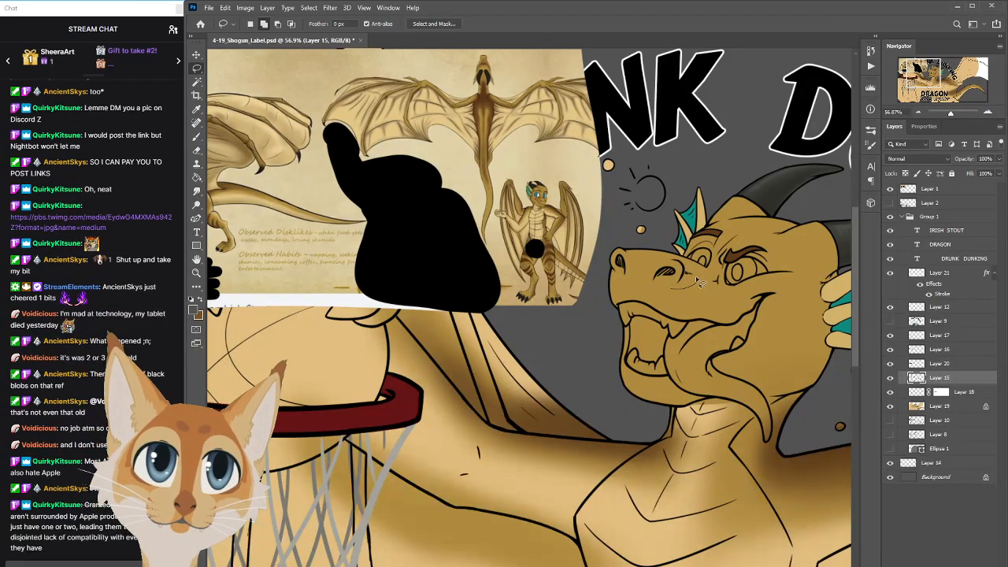
mouse_move(690, 280)
left_mouse_down()
mouse_move(682, 265)
mouse_move(646, 282)
left_mouse_up()
right_click(685, 277)
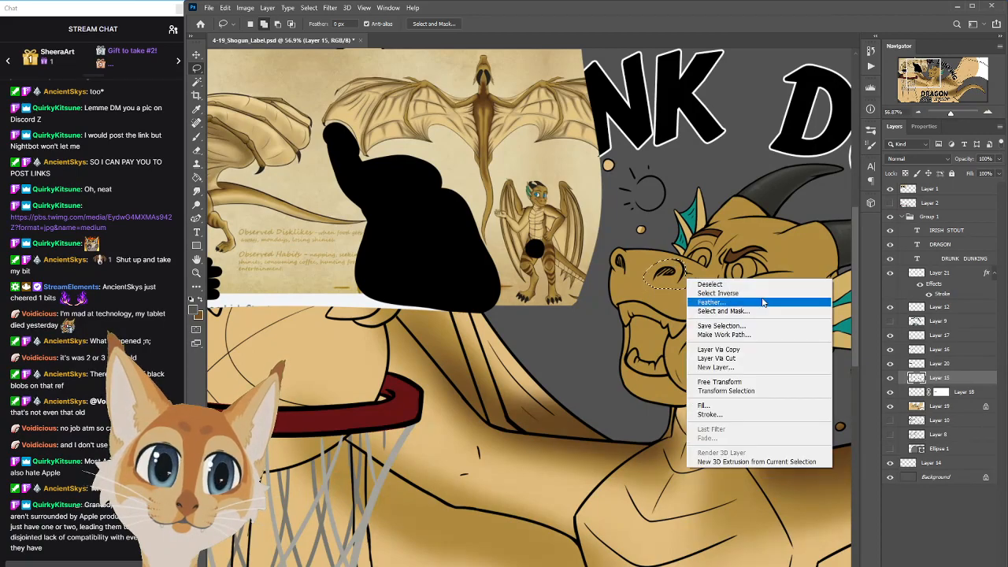
left_click(709, 383)
left_click_drag(717, 285, 690, 276)
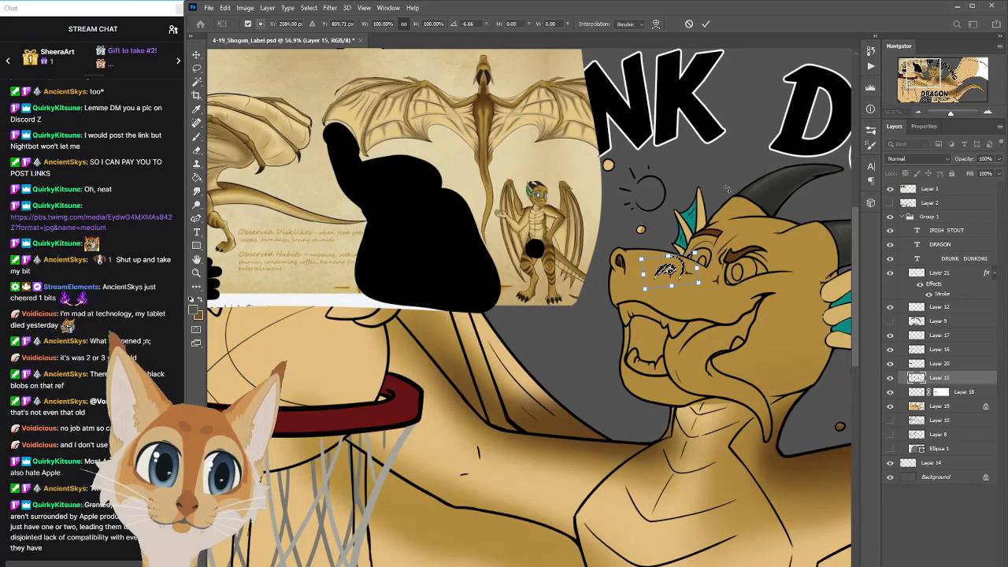
left_click(706, 23)
left_click(312, 8)
left_click(321, 30)
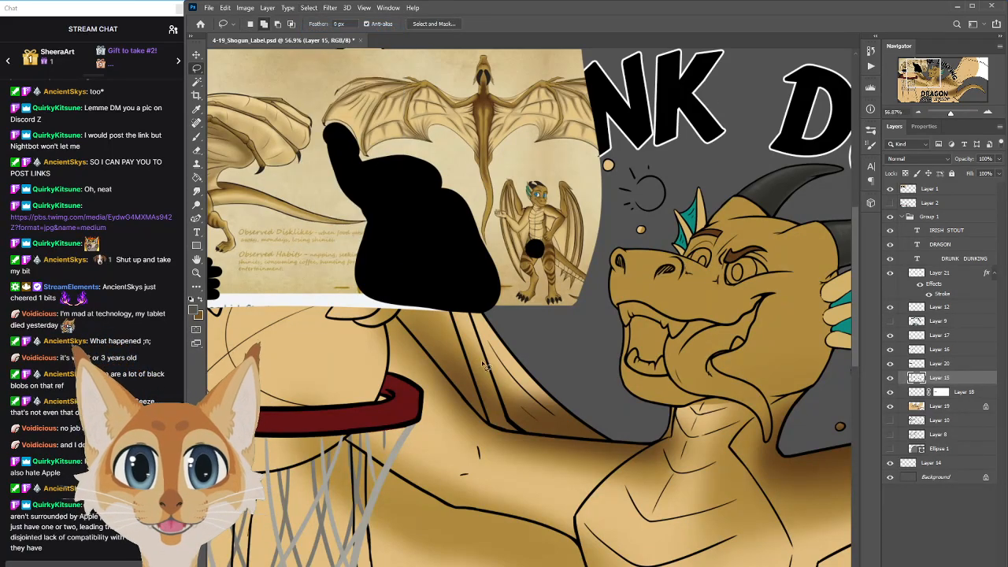
Examine the adjusted nostril and head at several zoom levels, comparing them with Layer 15 hidden and shown
scroll(709, 403, "down", 1)
scroll(709, 405, "up", 3)
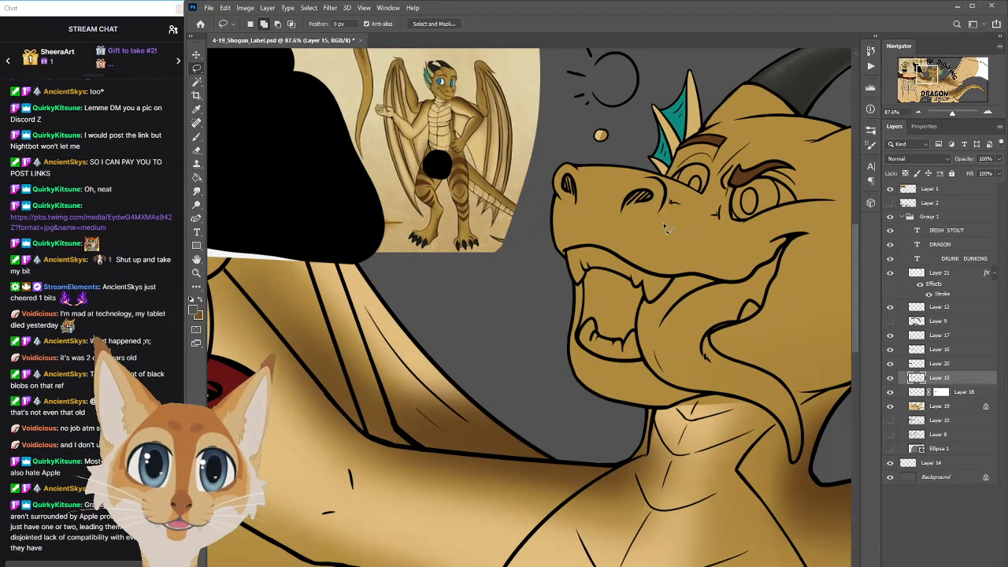
scroll(666, 228, "down", 5)
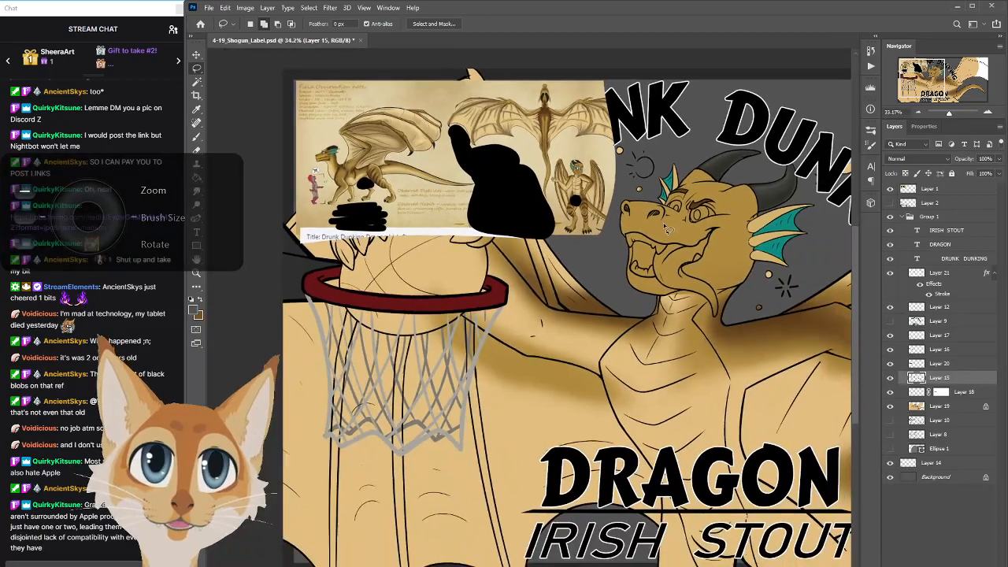
scroll(666, 228, "down", 2)
scroll(665, 229, "up", 2)
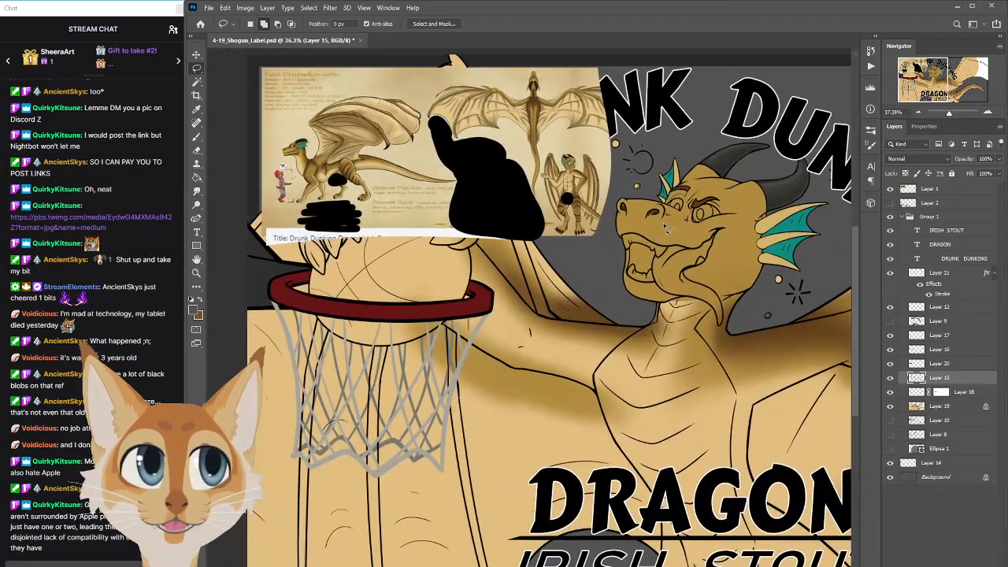
scroll(666, 228, "down", 3)
scroll(667, 229, "up", 4)
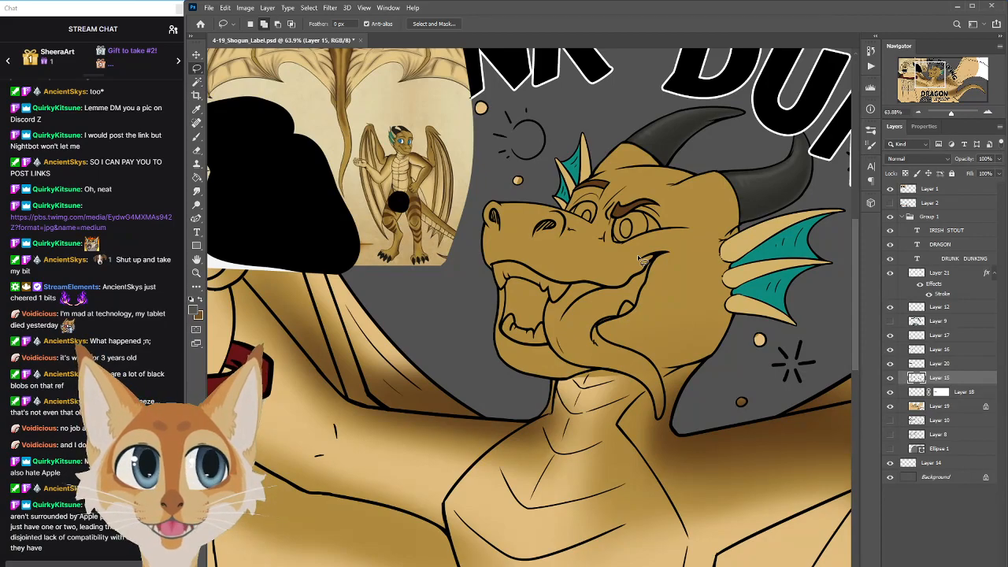
left_click(891, 378)
left_click(891, 378)
On Layer 19, paint the whites of the dragon's eyes with white sampled from the reference dragon's eye, using the hard round brush
left_click(918, 407)
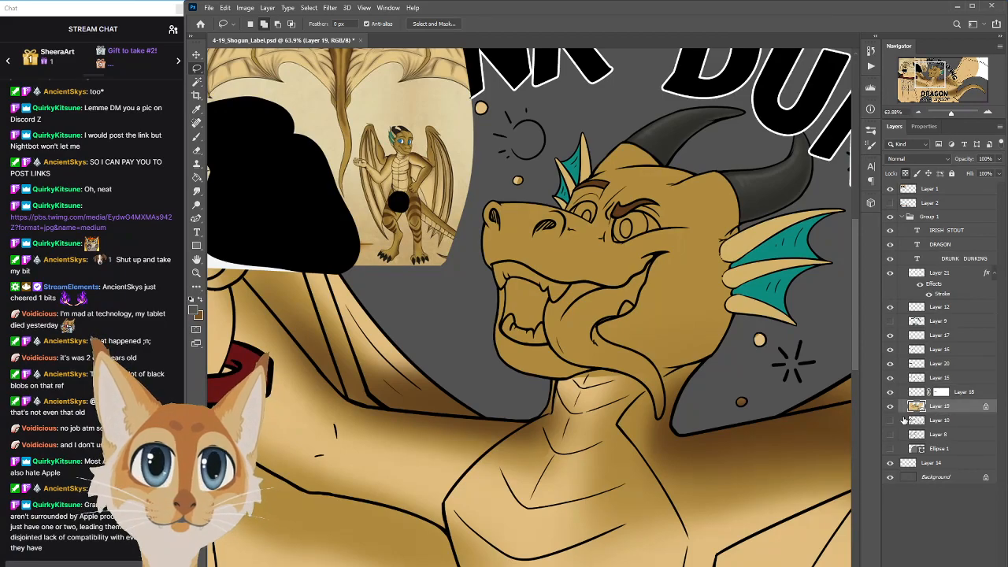
mouse_move(853, 361)
left_mouse_down()
mouse_move(859, 337)
mouse_move(865, 367)
mouse_move(852, 351)
left_mouse_up()
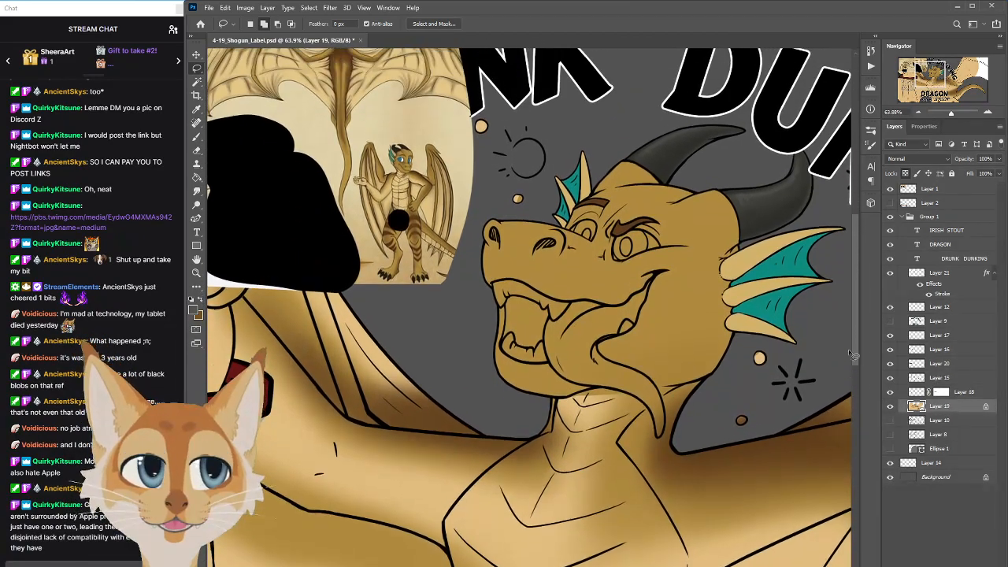
key("i")
left_click(405, 161)
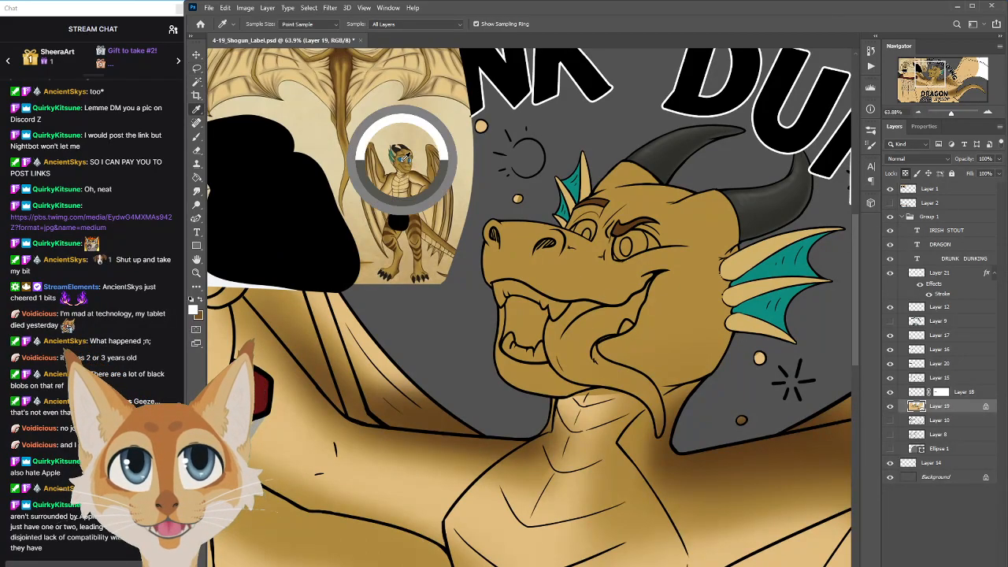
key("b")
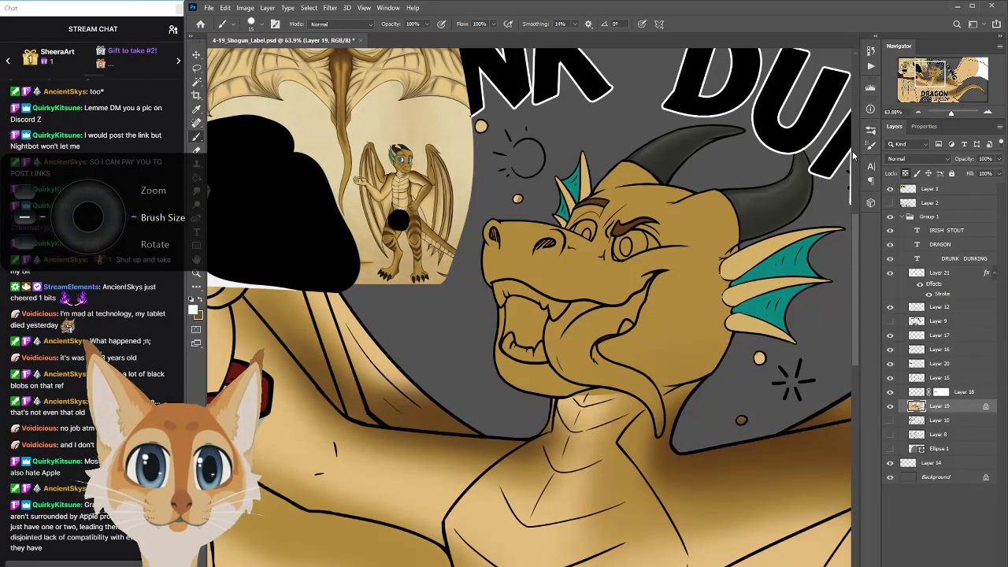
left_click(871, 145)
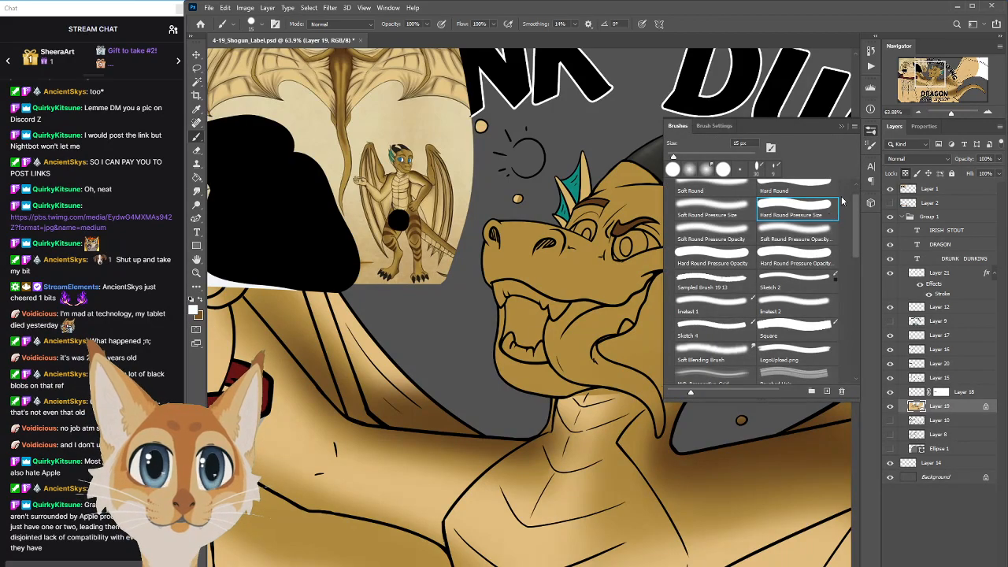
left_click(871, 131)
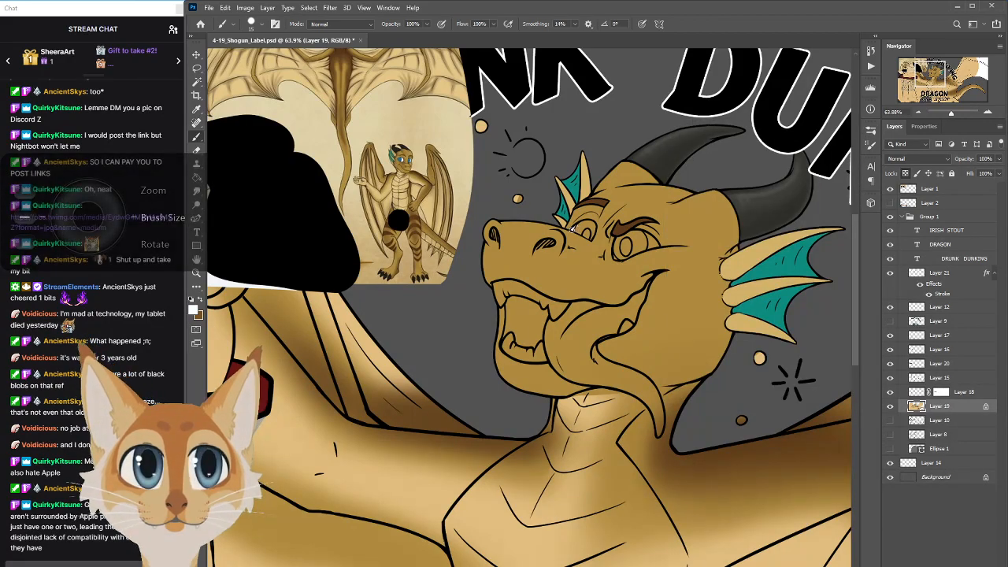
left_click(573, 221, "alt")
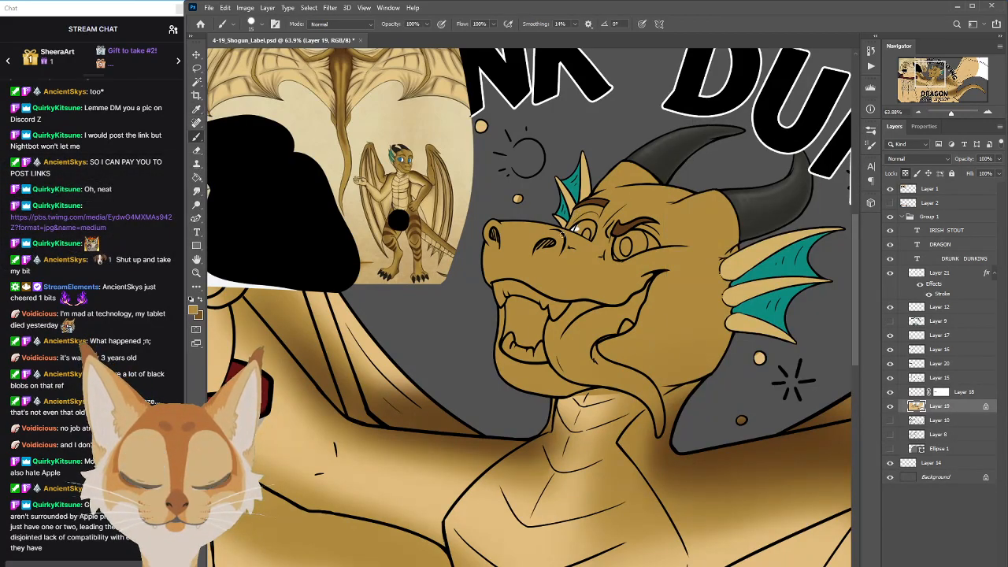
left_click(576, 229, "alt")
mouse_move(616, 256)
left_mouse_down()
mouse_move(658, 245)
mouse_move(635, 233)
mouse_move(653, 241)
mouse_move(638, 233)
mouse_move(642, 243)
left_mouse_up()
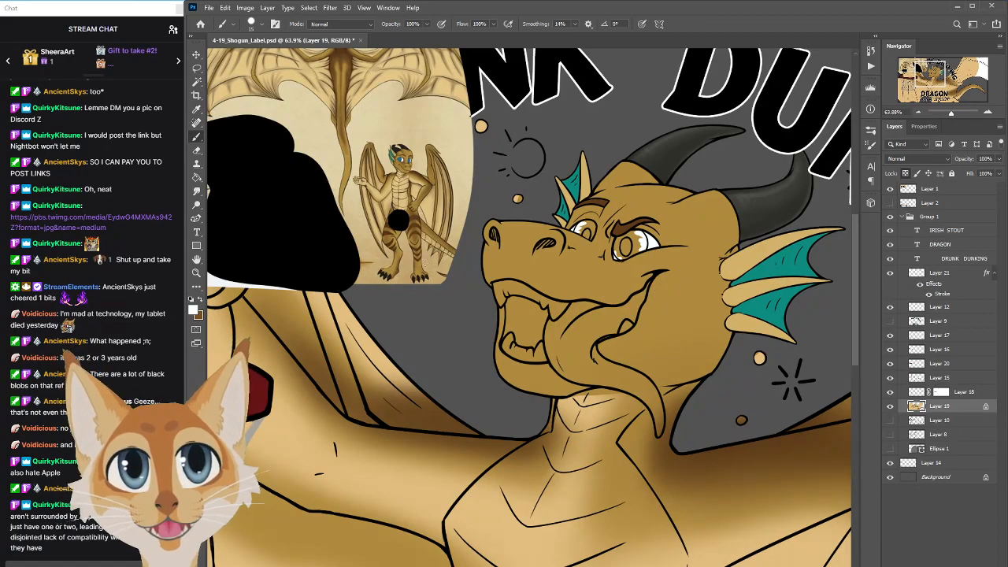
Set the foreground colour to the blue sampled from the reference dragon's eye
scroll(675, 233, "up", 3)
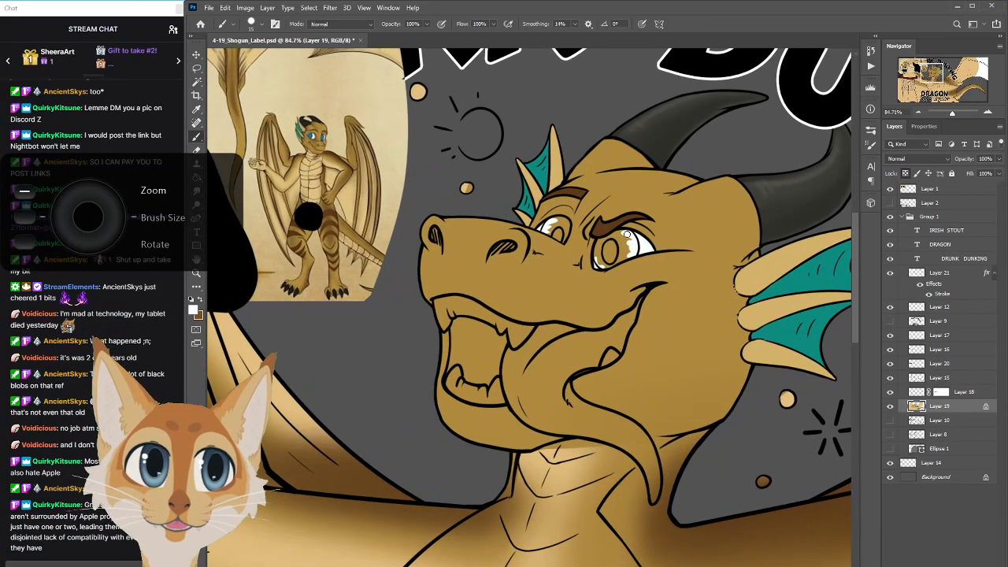
left_click(193, 310)
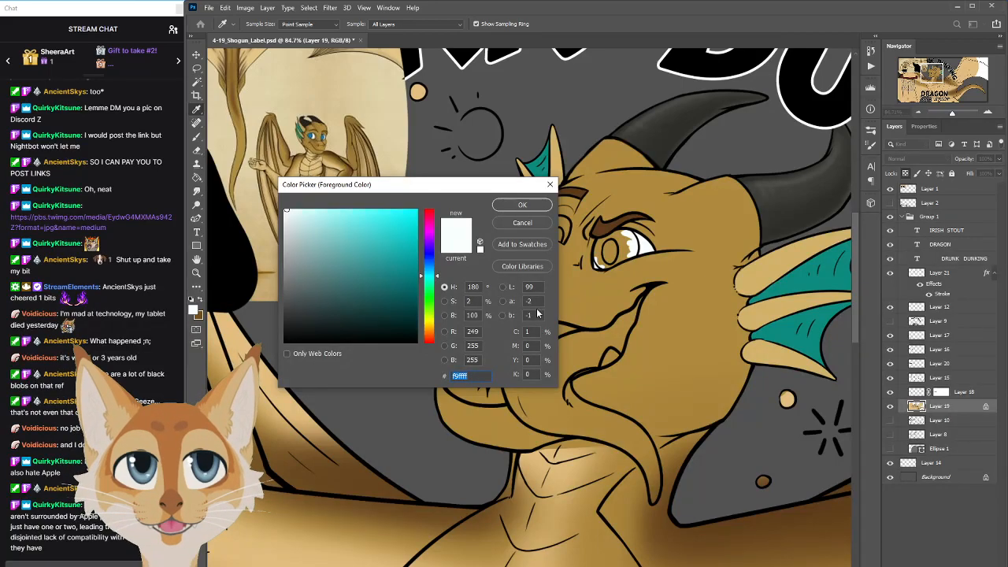
left_click(431, 298)
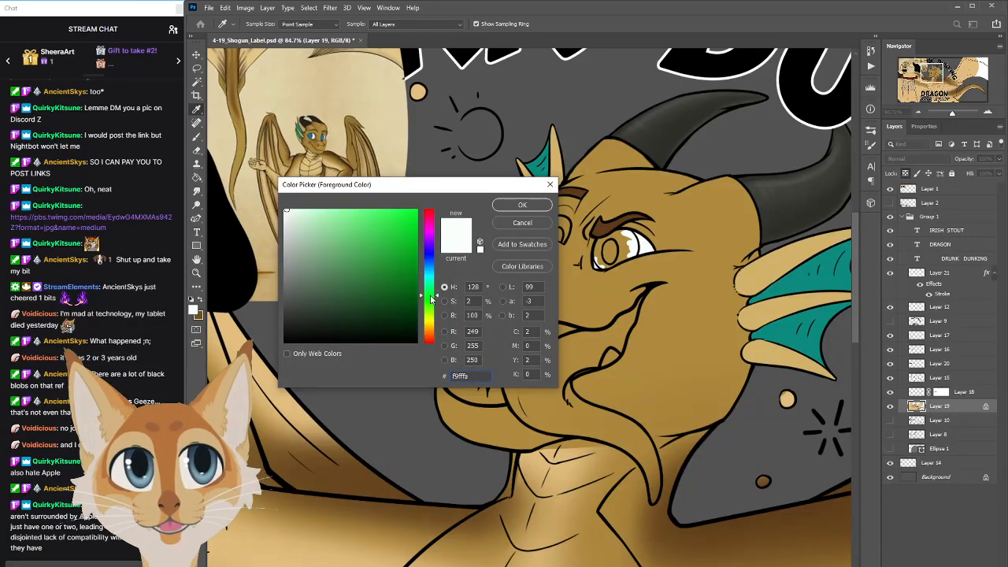
left_click(311, 136)
left_click(318, 131)
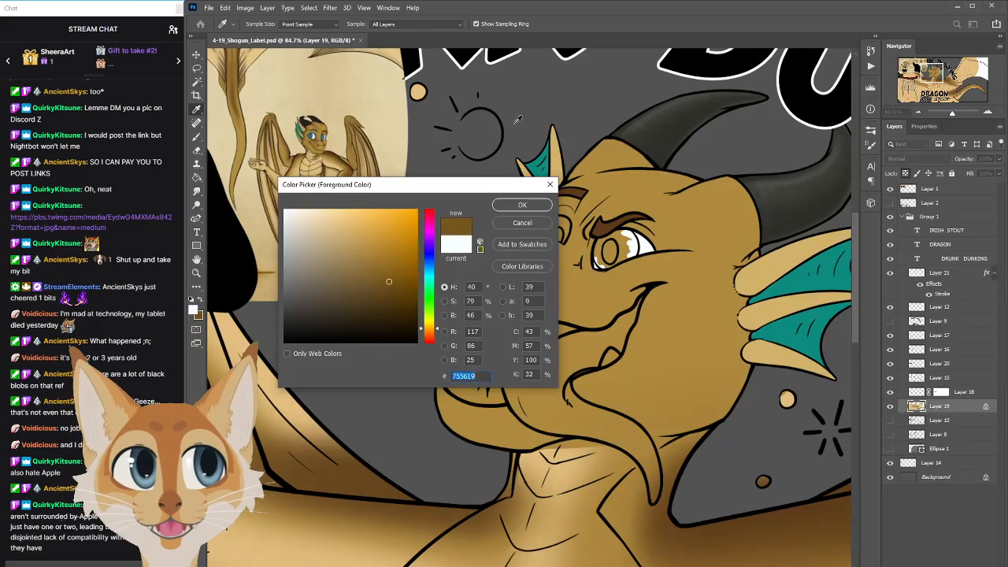
left_click(311, 134)
left_click(522, 205)
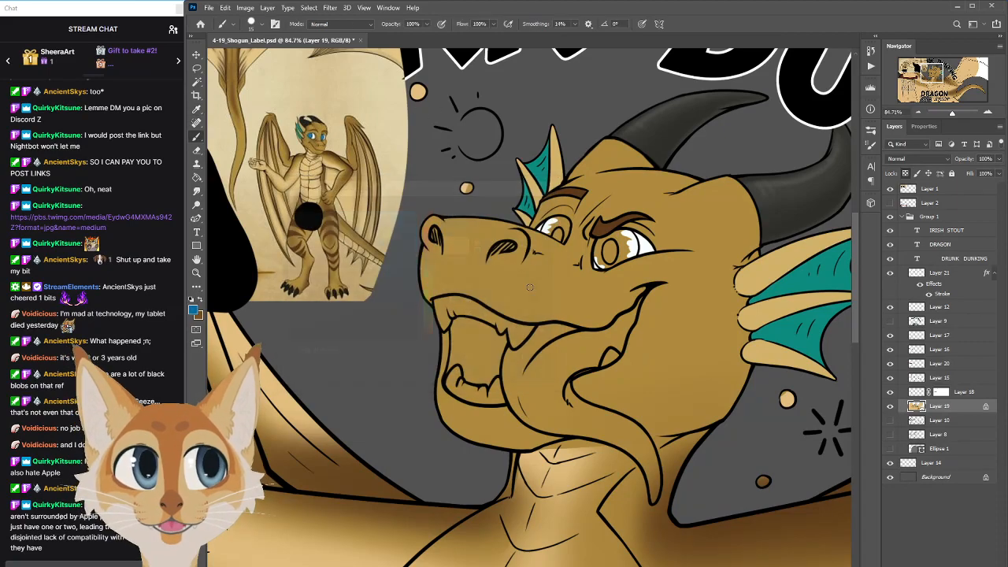
Paint the irises of both dragon eyes blue on Layer 19, adjusting the brush size to fit each eye
key("bracketright")
key("bracketright")
mouse_move(558, 222)
left_mouse_down()
mouse_move(600, 242)
mouse_move(597, 262)
mouse_move(617, 252)
mouse_move(597, 252)
mouse_move(609, 262)
mouse_move(602, 266)
mouse_move(631, 256)
mouse_move(635, 241)
mouse_move(606, 239)
mouse_move(623, 232)
mouse_move(597, 242)
mouse_move(612, 236)
mouse_move(602, 260)
mouse_move(621, 245)
left_mouse_up()
key("bracketleft")
key("bracketleft")
key("bracketright")
key("bracketright")
key("bracketright")
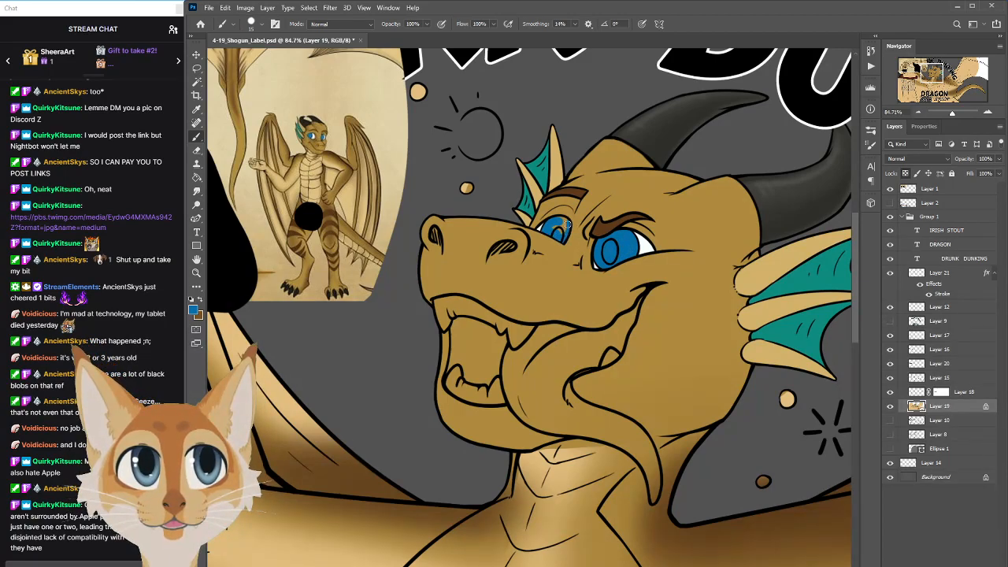
Sample the dragon's ochre skin colour beside the far eye and inspect the blue irises
left_click(579, 226, "alt")
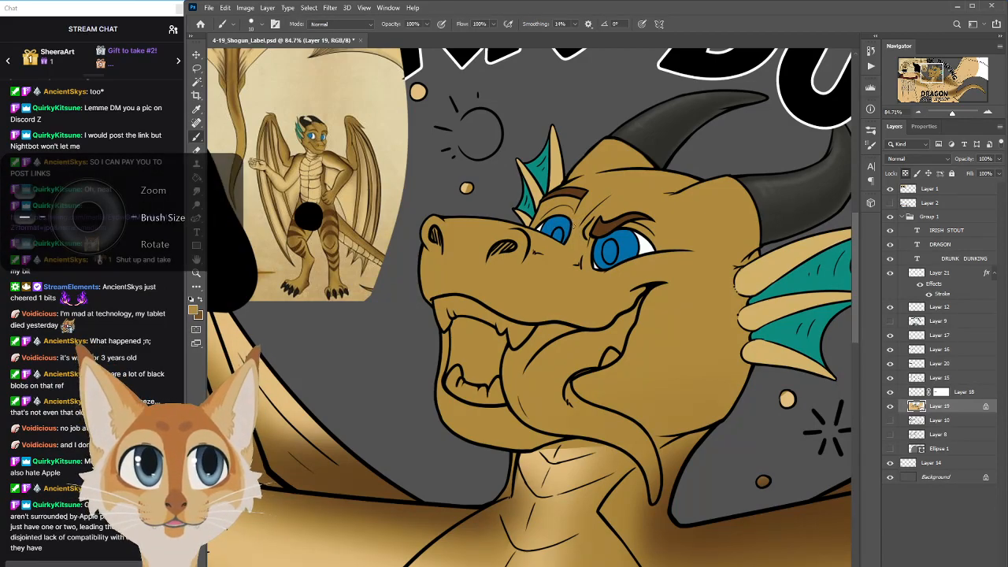
scroll(589, 265, "down", 6)
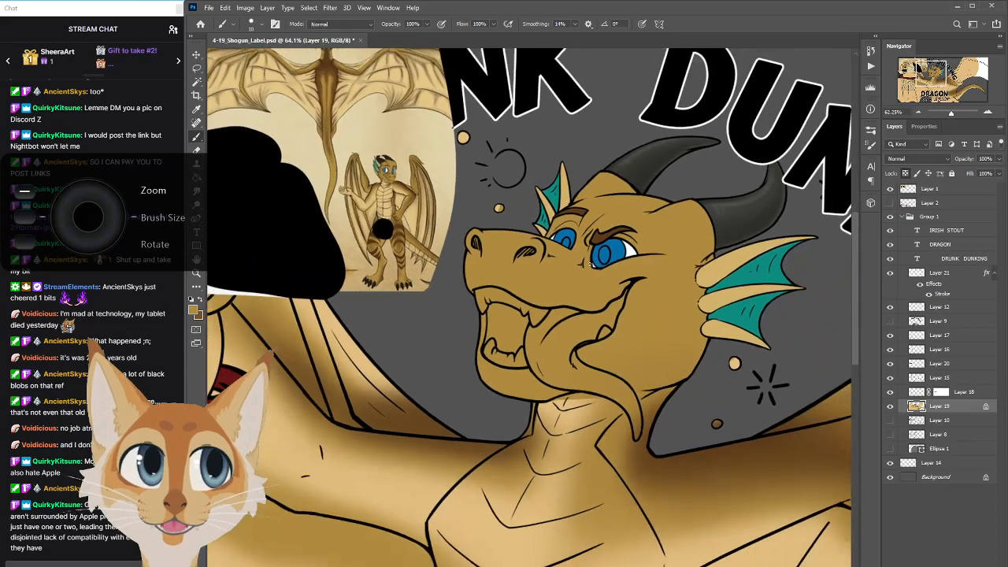
scroll(589, 260, "up", 5)
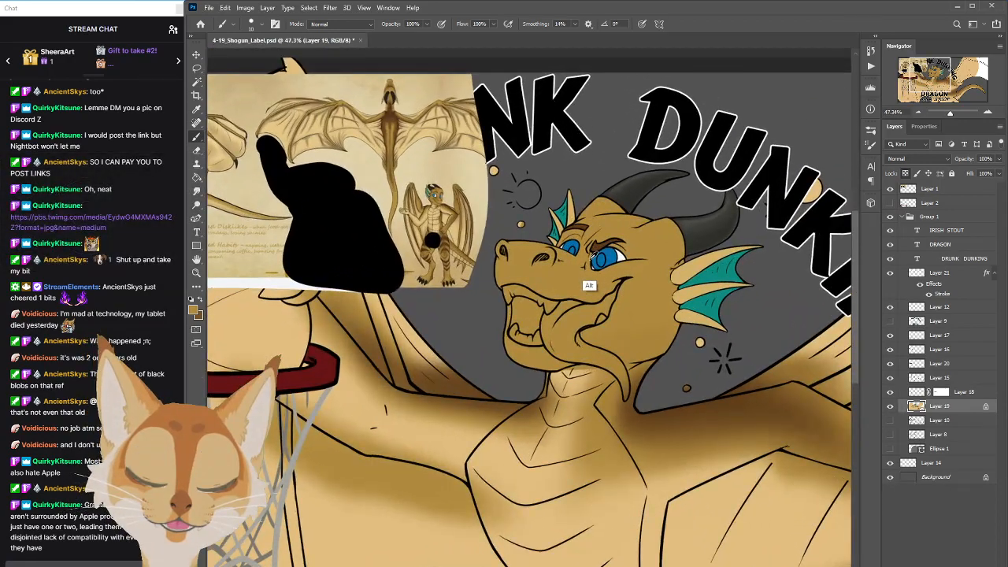
scroll(584, 264, "up", 2)
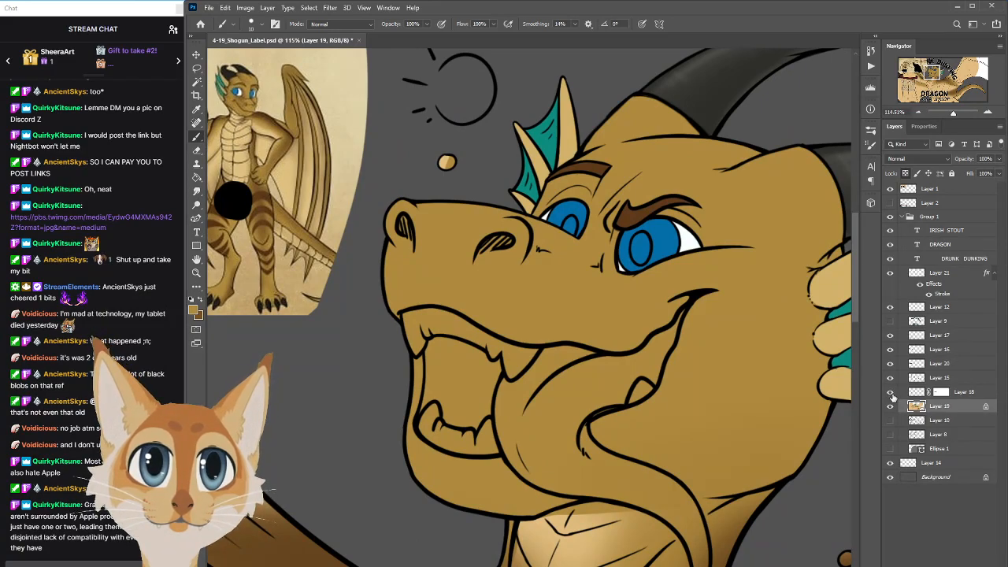
Check the head line art by toggling Layer 15's visibility, and make Layer 19 active again
left_click(891, 378)
left_click(890, 378)
left_click(933, 378)
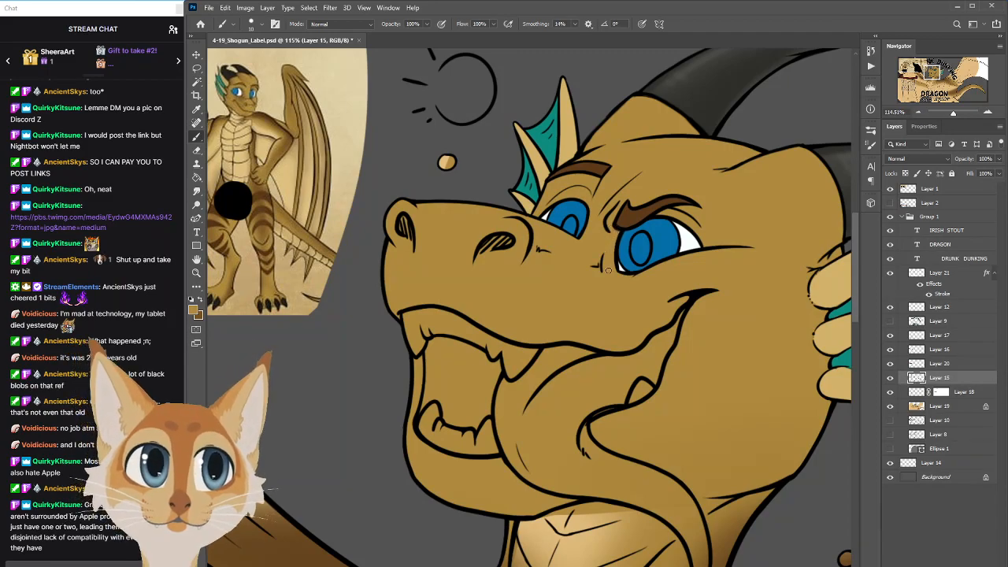
left_click(937, 406)
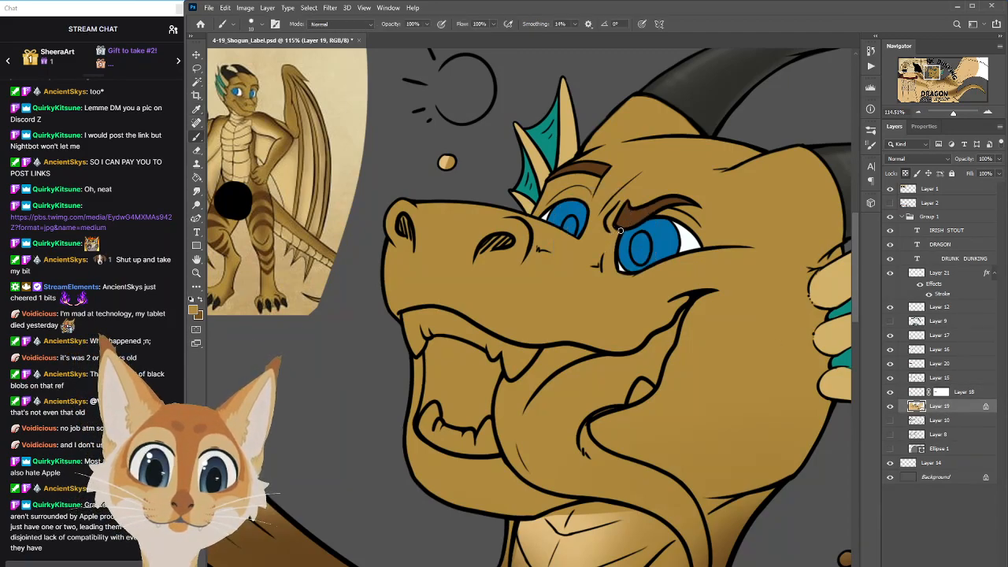
Compare the head with the reference sheet and set the foreground colour to a pale cream for the teeth
scroll(612, 226, "down", 6)
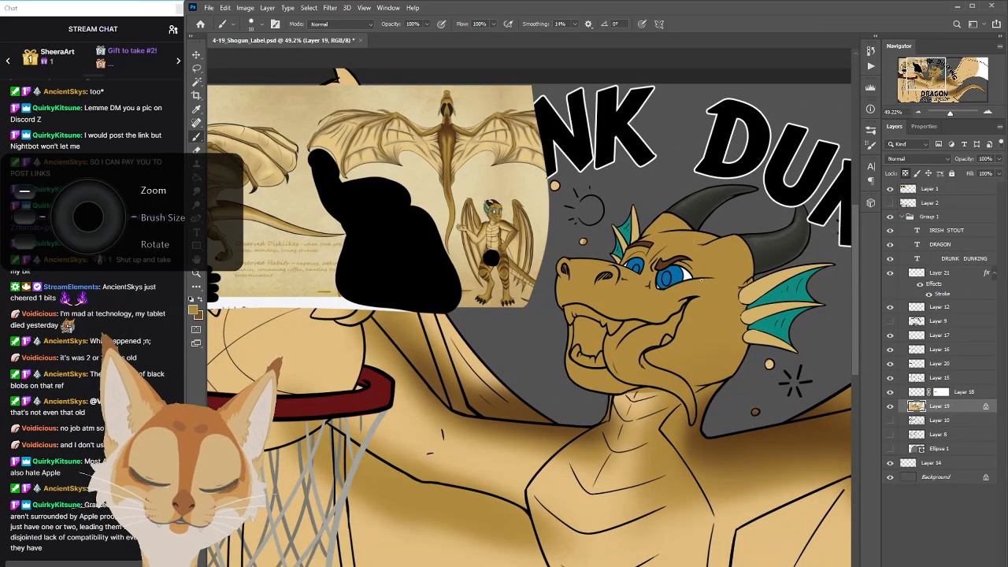
scroll(685, 300, "up", 3)
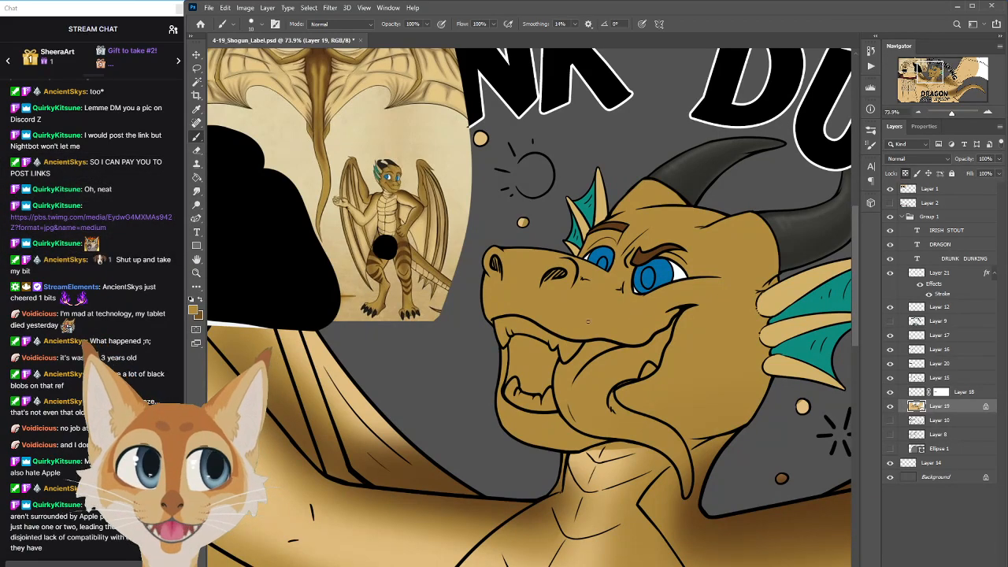
scroll(528, 307, "left", 10)
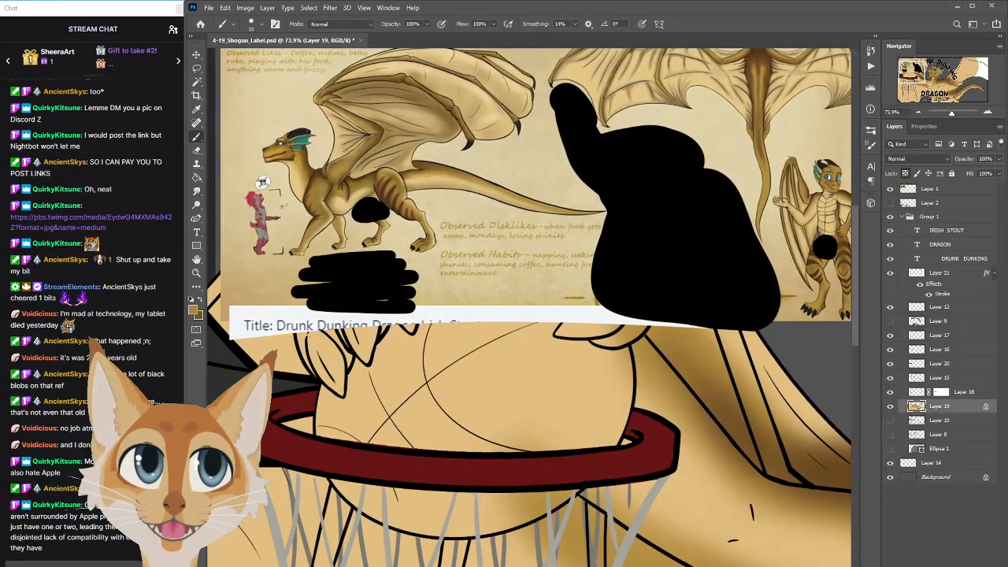
scroll(247, 182, "right", 10)
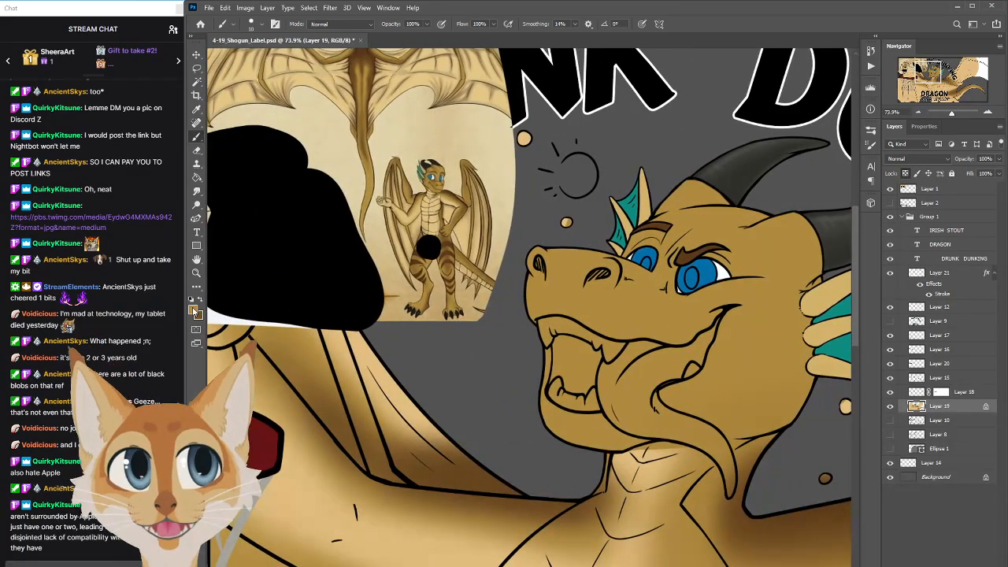
left_click(194, 311)
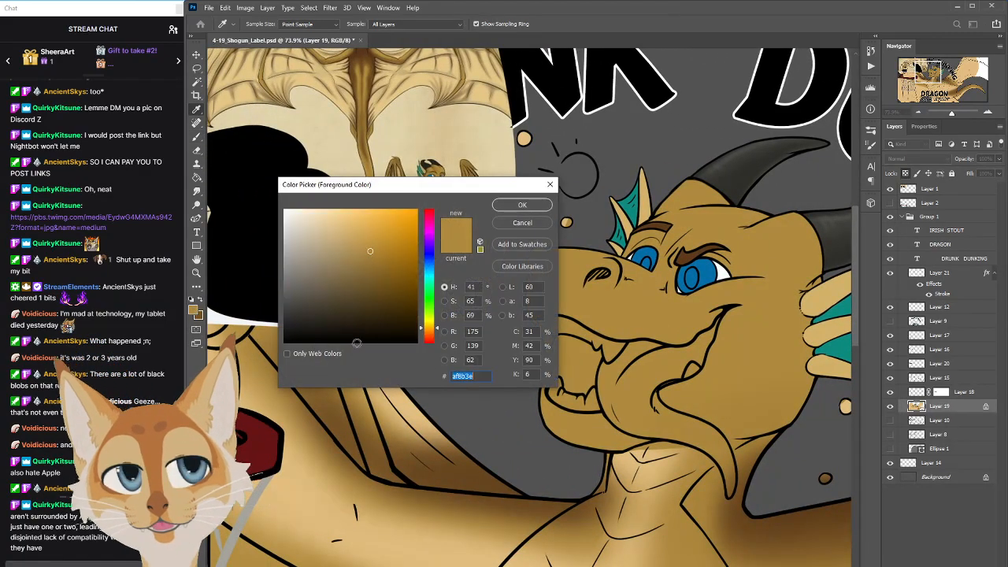
left_click_drag(449, 188, 451, 169)
left_click_drag(435, 306, 430, 304)
left_click(298, 201)
left_click(301, 200)
left_click(522, 188)
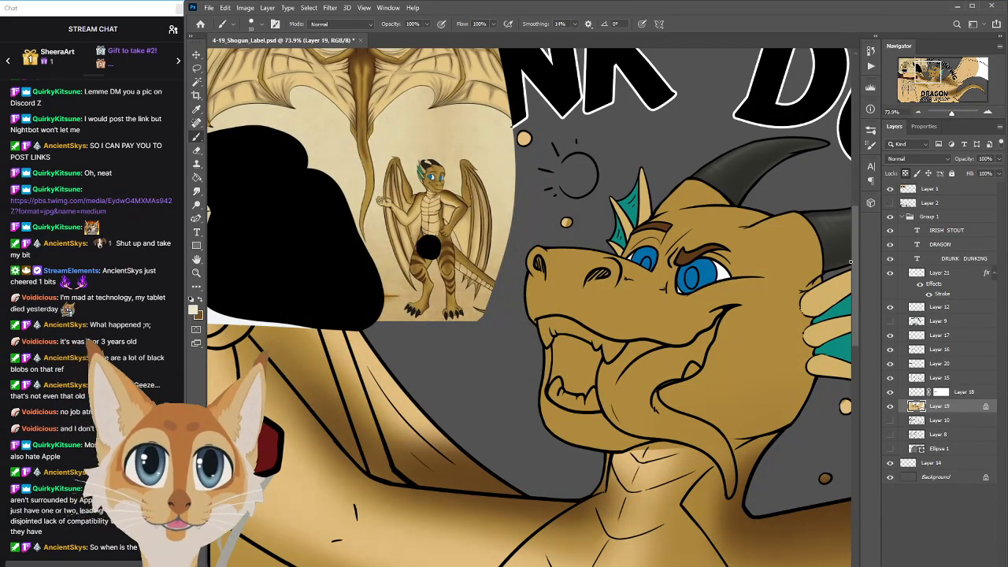
Paint the dragon's front upper teeth cream on Layer 19
scroll(854, 279, "down", 3)
left_click_drag(547, 235, 544, 230)
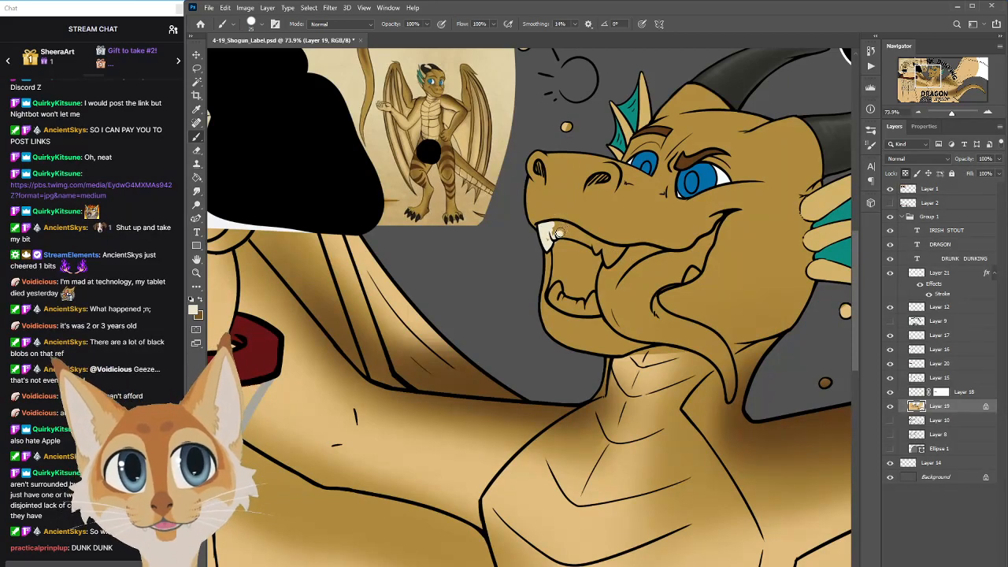
mouse_move(557, 234)
left_mouse_down()
mouse_move(549, 229)
mouse_move(585, 237)
mouse_move(574, 231)
left_mouse_up()
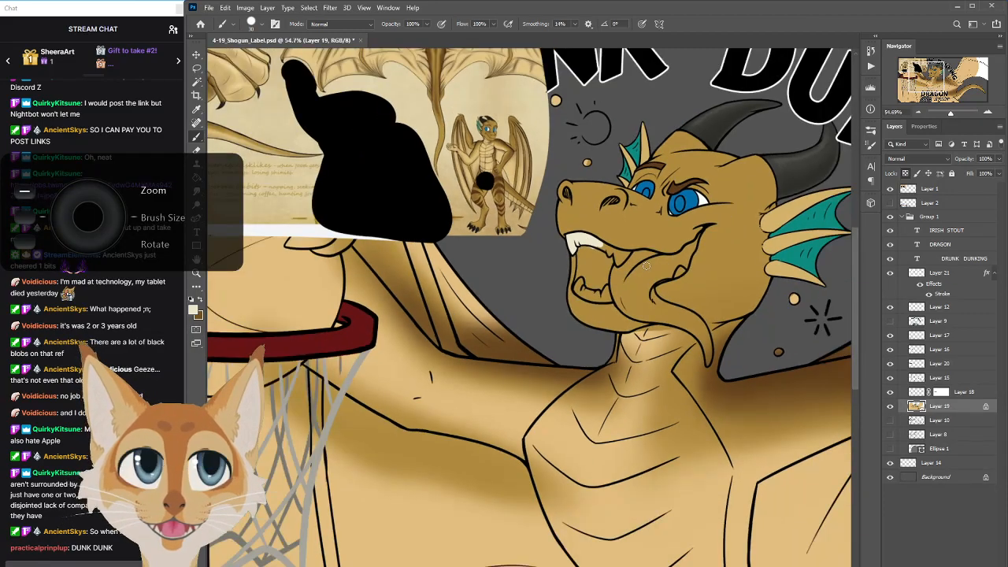
Hide the reference sheet on Layer 1 to view the whole label artwork
scroll(647, 264, "down", 5)
left_click(890, 190)
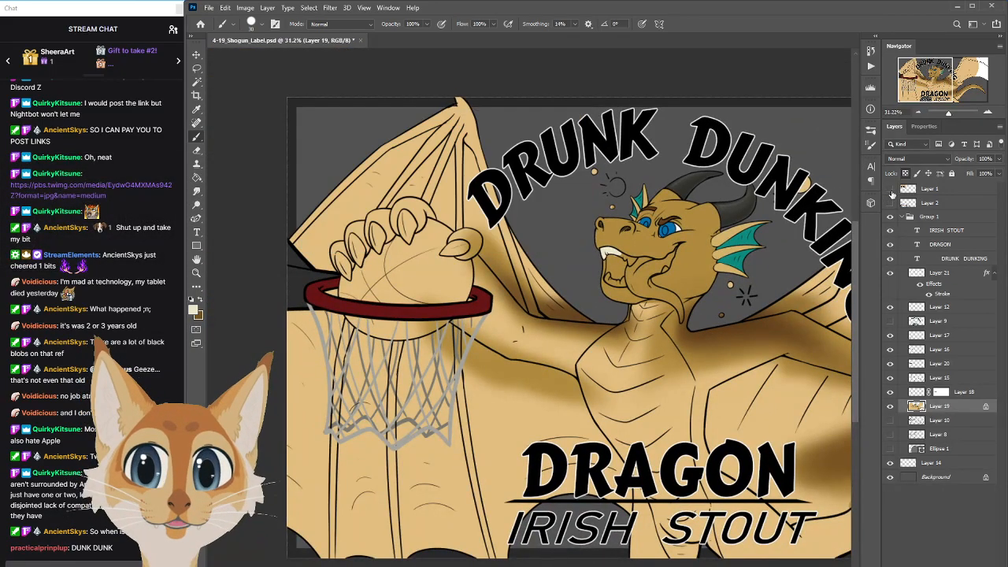
left_click_drag(603, 251, 462, 252)
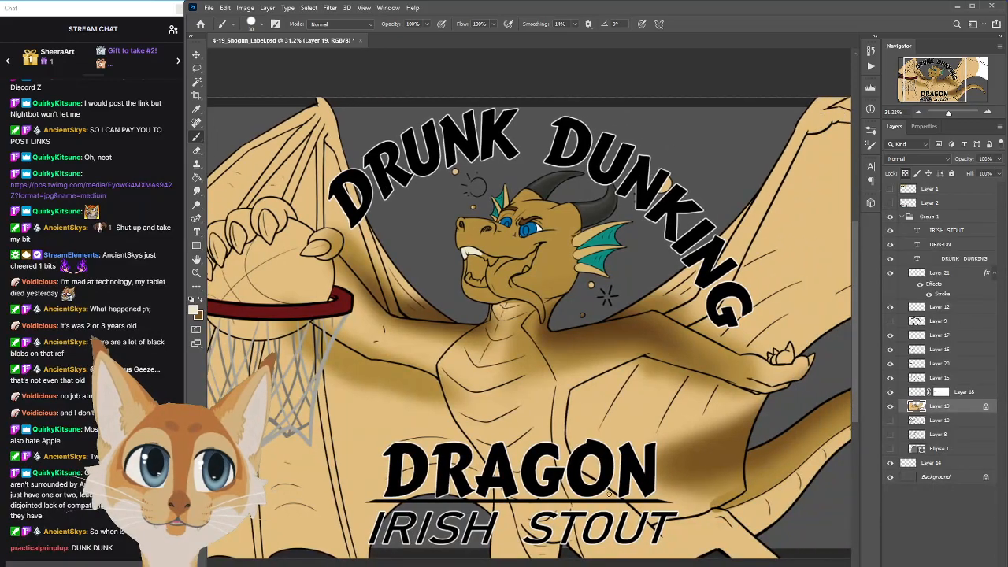
Paint the remaining upper teeth, the lower front teeth and the tooth at the mouth corner cream
scroll(463, 252, "up", 2)
scroll(463, 250, "up", 2)
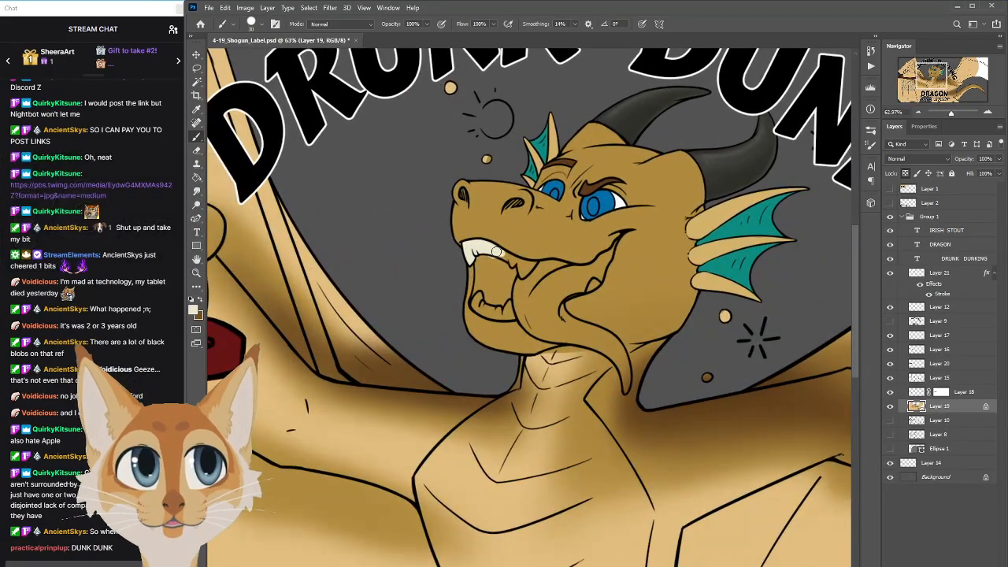
mouse_move(509, 256)
left_mouse_down()
mouse_move(544, 266)
mouse_move(507, 266)
mouse_move(531, 270)
mouse_move(473, 305)
mouse_move(483, 293)
mouse_move(500, 304)
left_mouse_up()
left_click_drag(592, 281, 599, 292)
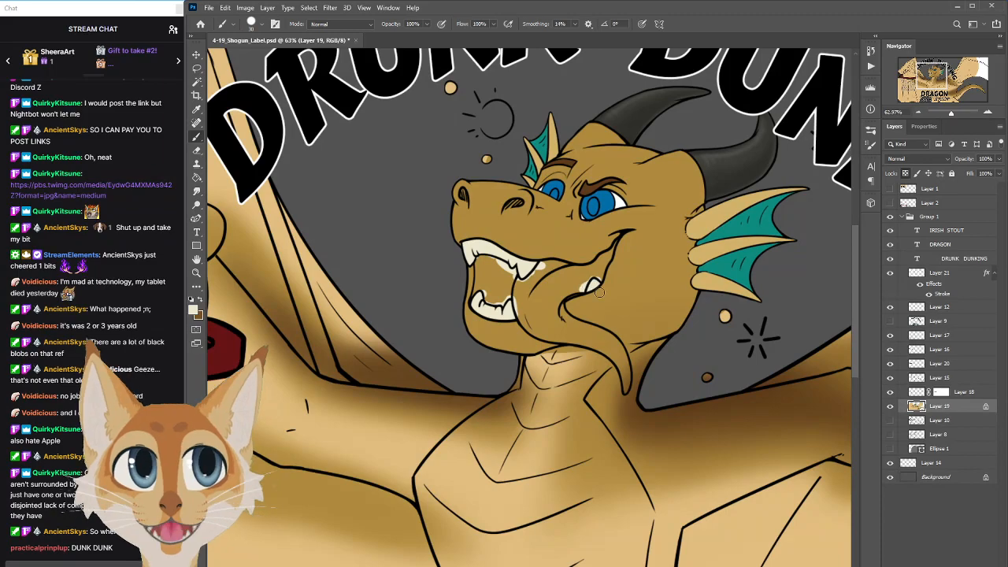
Set the foreground colour to reddish brown #703d2e and brush a first stroke inside the dragon's open mouth
left_click(195, 312)
left_click(431, 312)
left_click(311, 220)
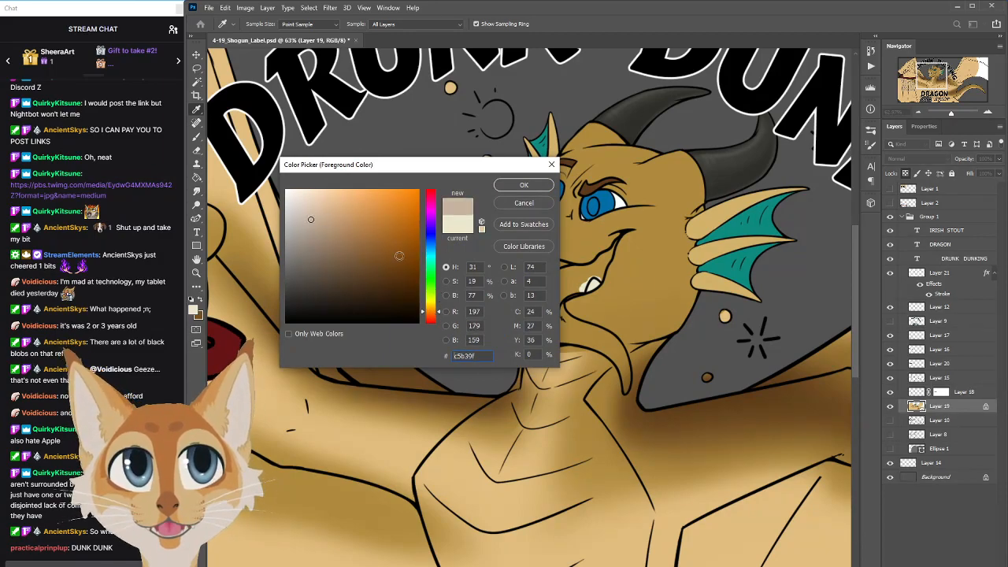
left_click(432, 317)
left_click_drag(345, 219, 364, 265)
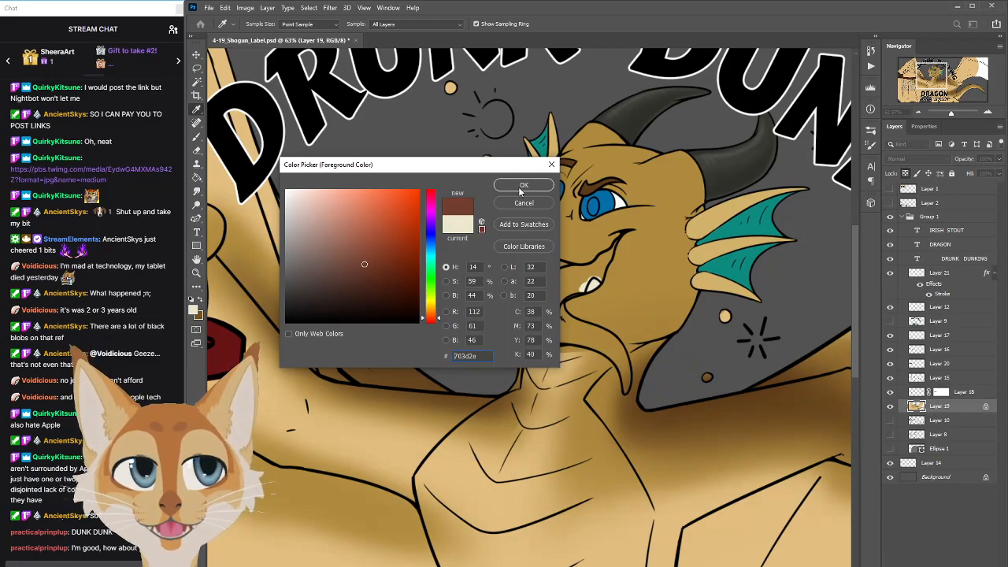
left_click(520, 186)
key("b")
left_click_drag(478, 260, 484, 270)
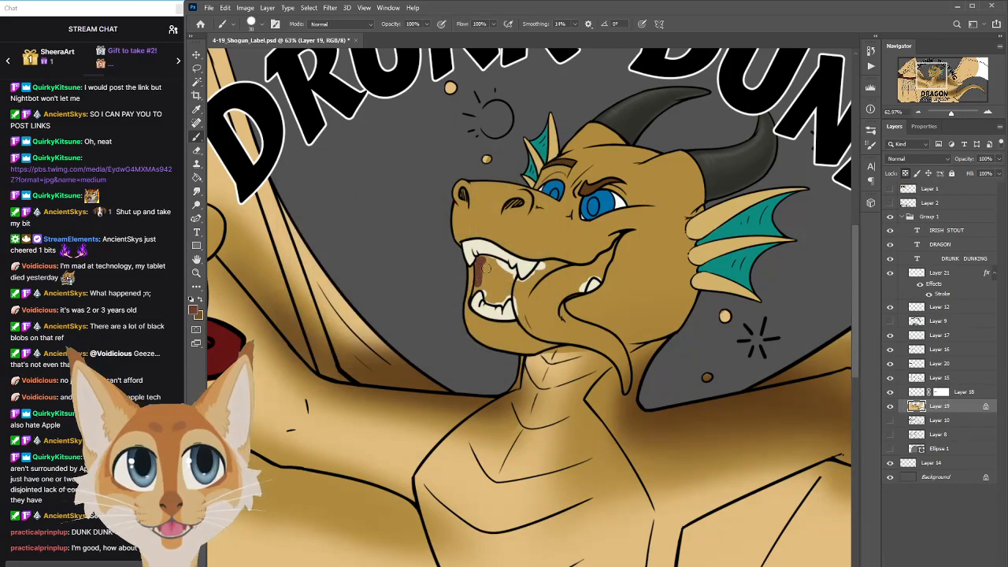
Darken the foreground colour to brown #592c1e and fill the inside of the mouth around the teeth on Layer 19
scroll(553, 279, "up", 1)
left_click(193, 310)
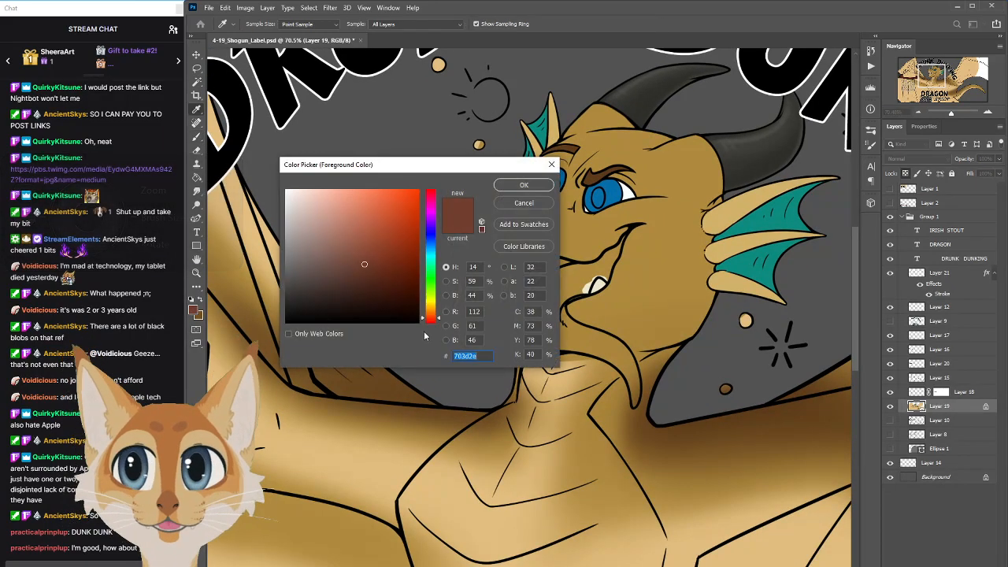
left_click(524, 184)
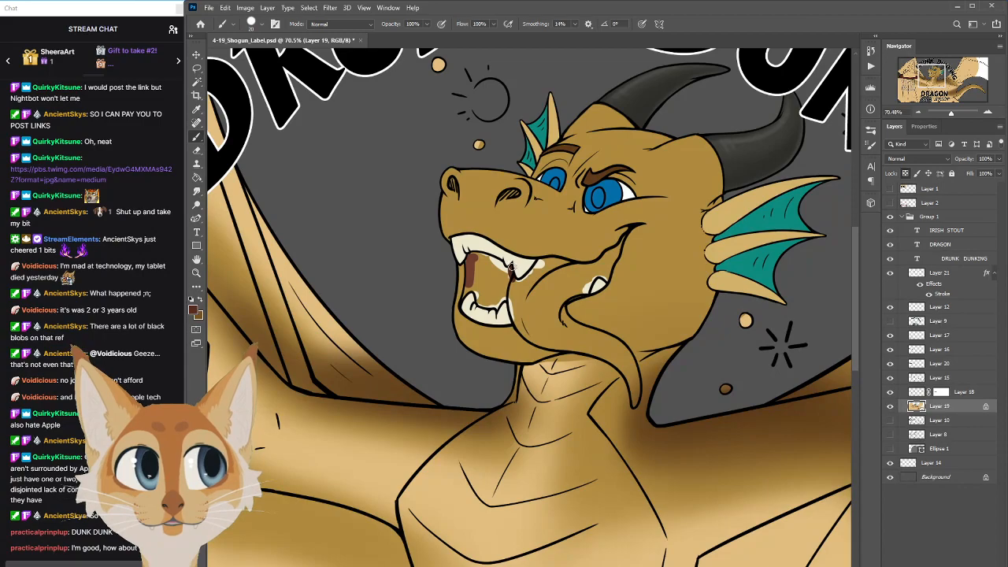
left_click_drag(502, 263, 468, 258)
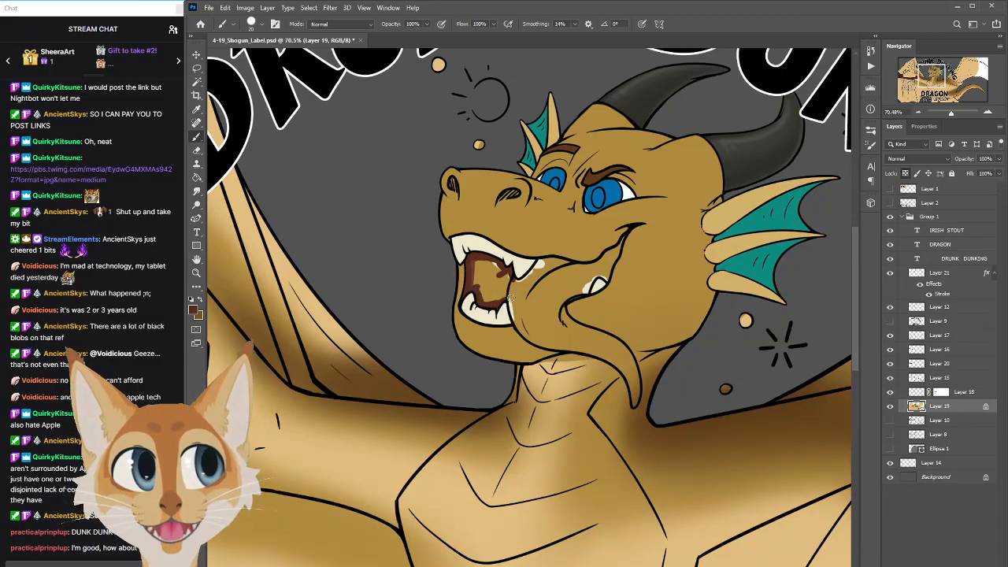
mouse_move(513, 280)
left_mouse_down()
mouse_move(482, 299)
mouse_move(501, 275)
mouse_move(476, 290)
mouse_move(504, 267)
mouse_move(475, 283)
mouse_move(495, 261)
mouse_move(471, 273)
left_mouse_up()
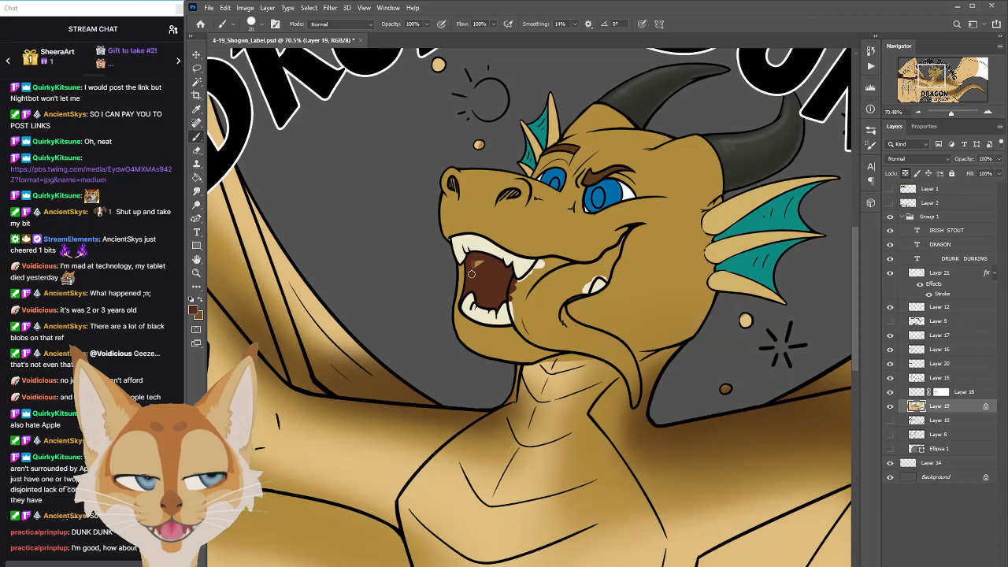
Set the foreground colour to muted red #a45f4a
scroll(647, 338, "down", 3)
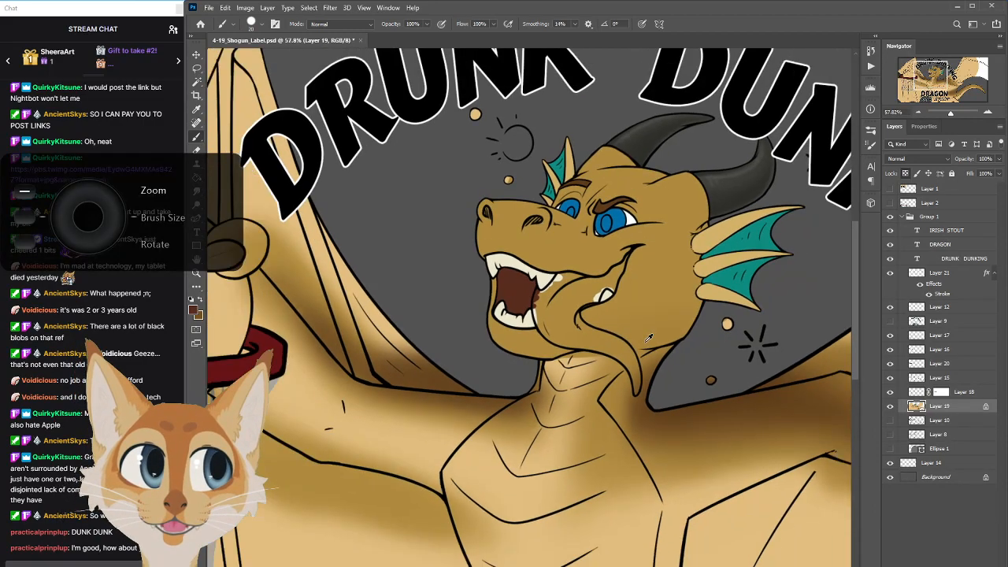
scroll(649, 338, "up", 1)
scroll(647, 338, "up", 2)
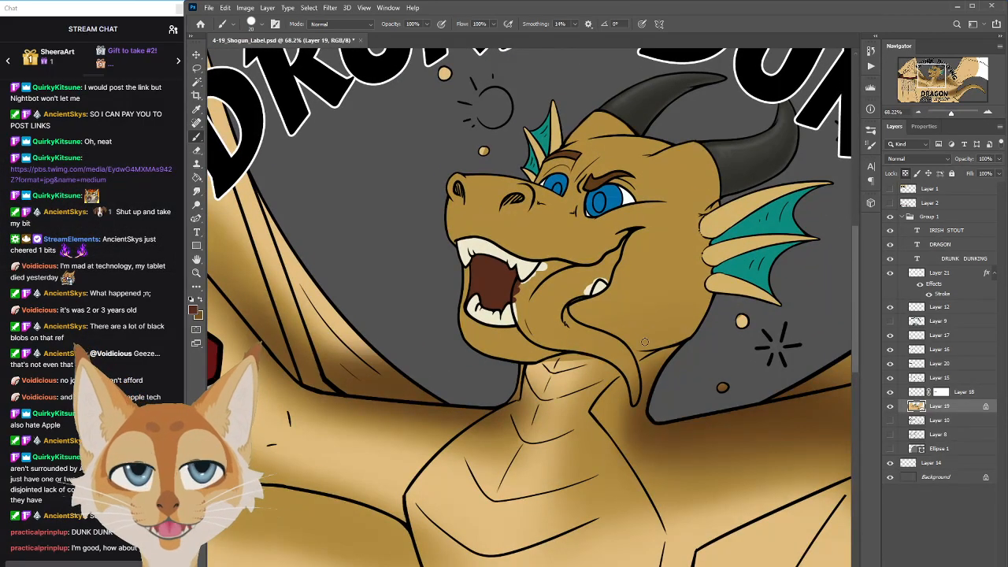
left_click(193, 310)
left_click_drag(448, 165, 736, 169)
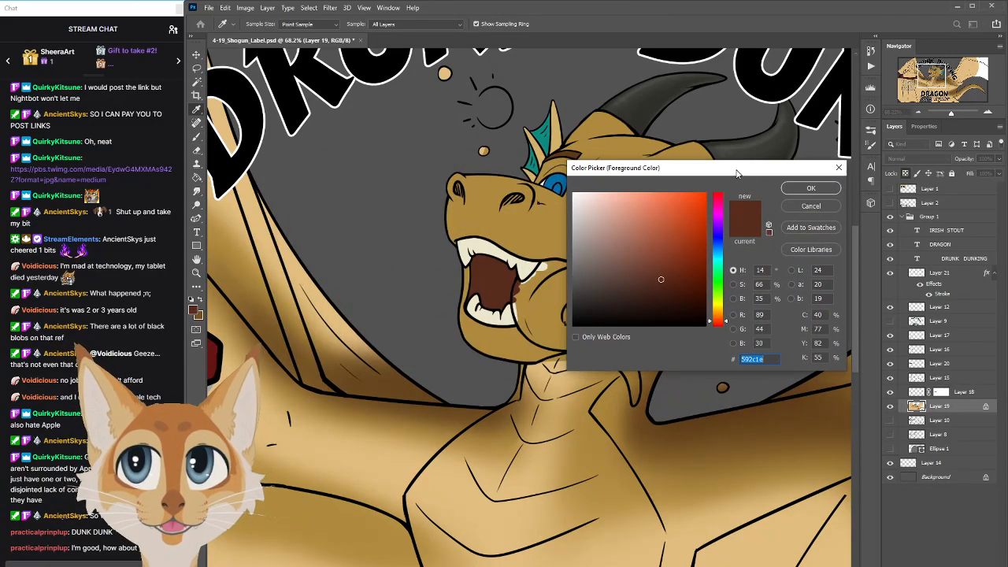
left_click(640, 241)
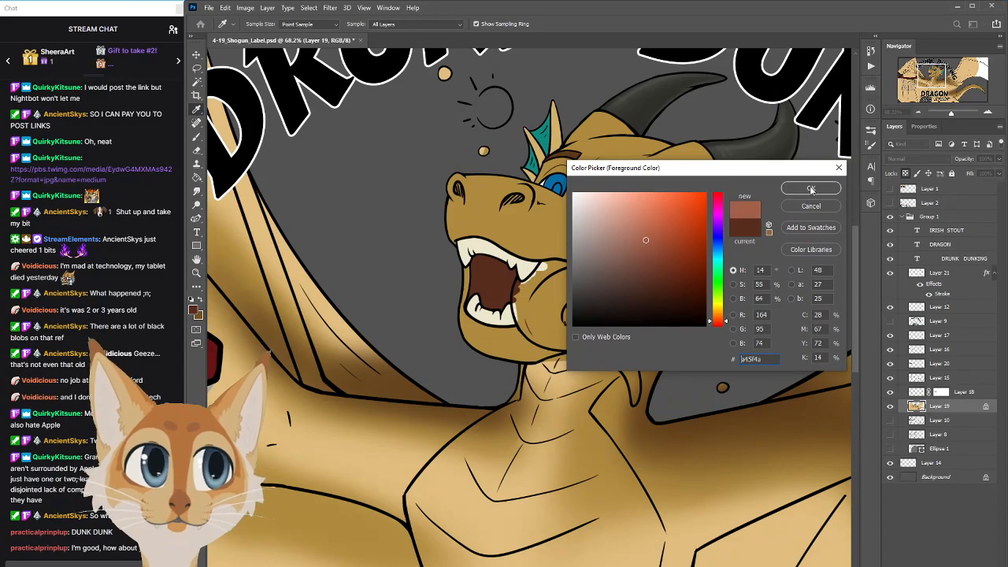
left_click(811, 188)
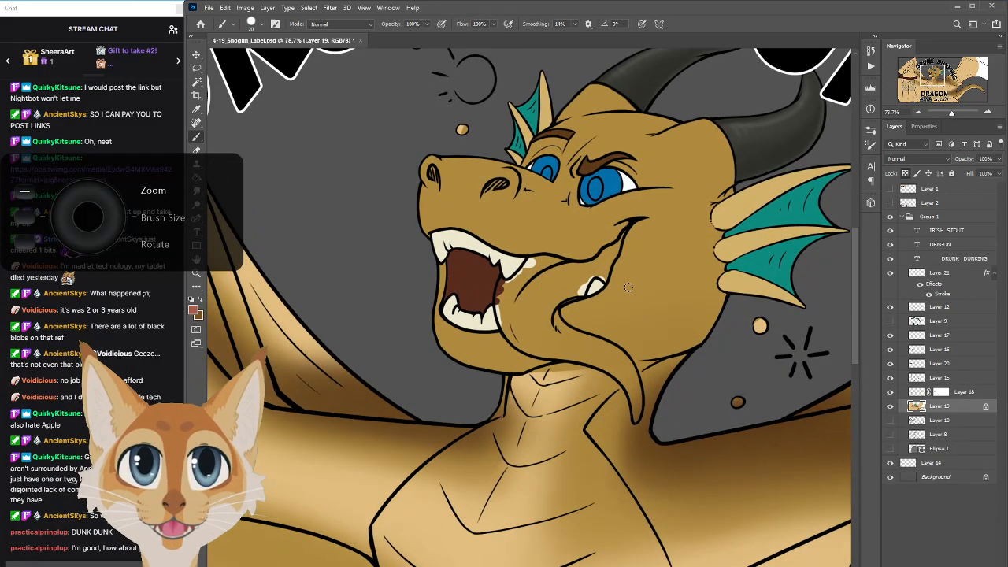
Brush the muted red over the back corner of the dragon's mouth and along the tongue's outer edge on Layer 19
scroll(634, 321, "up", 2)
mouse_move(614, 243)
left_mouse_down()
mouse_move(606, 281)
mouse_move(589, 273)
mouse_move(581, 294)
mouse_move(600, 263)
mouse_move(539, 264)
mouse_move(558, 264)
mouse_move(517, 273)
mouse_move(509, 294)
mouse_move(534, 262)
mouse_move(508, 307)
mouse_move(548, 270)
mouse_move(581, 267)
mouse_move(560, 276)
mouse_move(518, 265)
mouse_move(517, 280)
mouse_move(503, 288)
mouse_move(511, 281)
mouse_move(502, 279)
mouse_move(503, 311)
mouse_move(501, 283)
mouse_move(507, 319)
mouse_move(512, 285)
mouse_move(507, 322)
mouse_move(524, 336)
mouse_move(503, 302)
mouse_move(507, 335)
mouse_move(555, 337)
left_mouse_up()
key("bracketleft")
left_click_drag(528, 280, 528, 342)
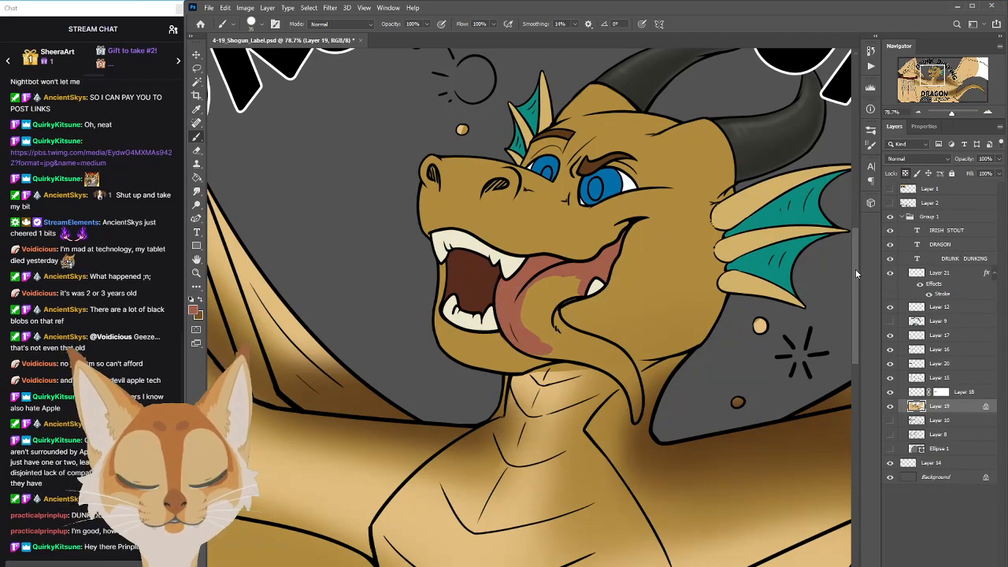
Resample the tongue's red, enlarge the brush and fill the middle of the tongue down towards its curled tip
left_click_drag(855, 269, 855, 285)
left_click(501, 271, "alt")
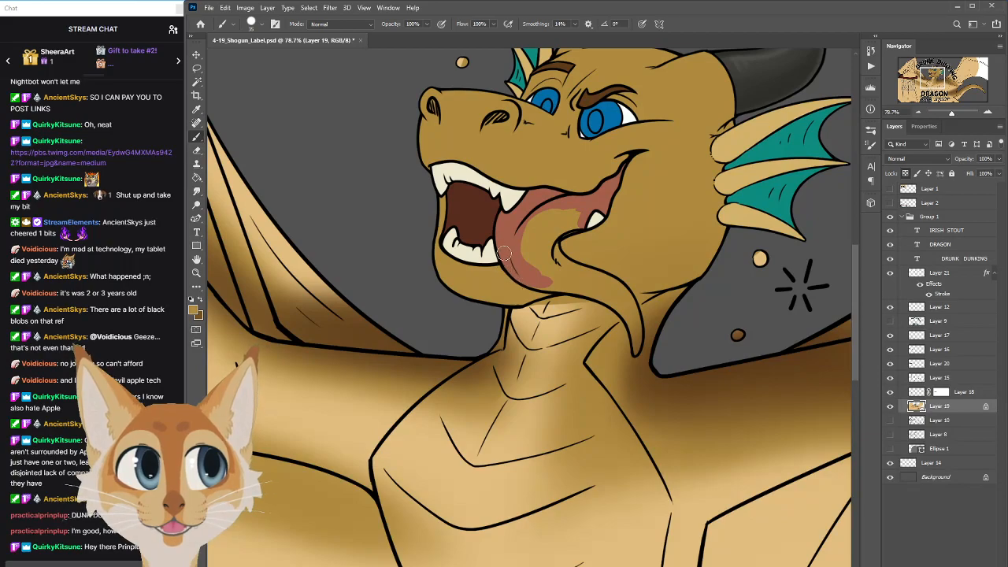
left_click(511, 238, "alt")
key("]")
key("]")
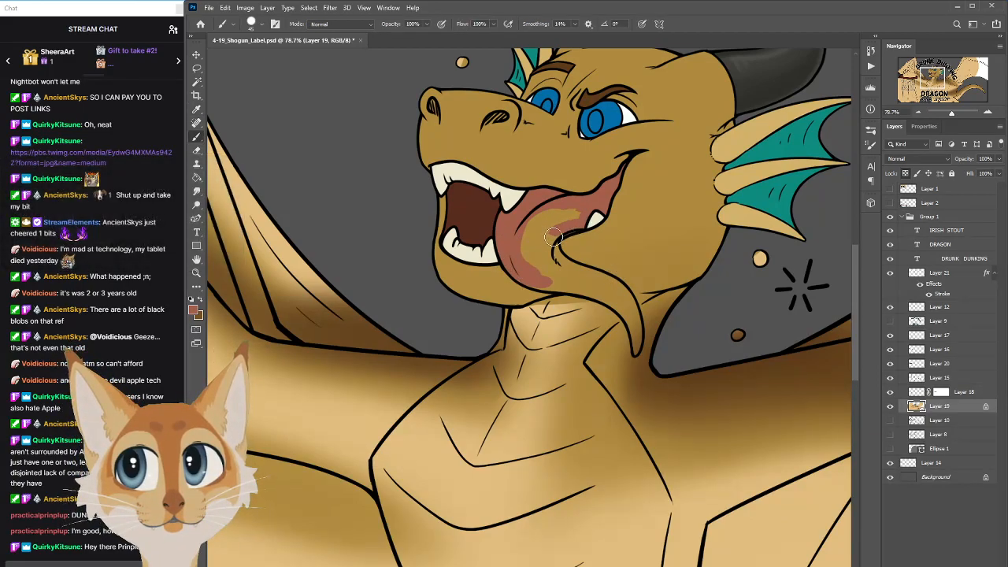
mouse_move(573, 268)
left_mouse_down()
mouse_move(533, 243)
mouse_move(579, 215)
mouse_move(544, 258)
mouse_move(552, 217)
mouse_move(529, 226)
mouse_move(525, 260)
mouse_move(549, 213)
mouse_move(557, 281)
left_mouse_up()
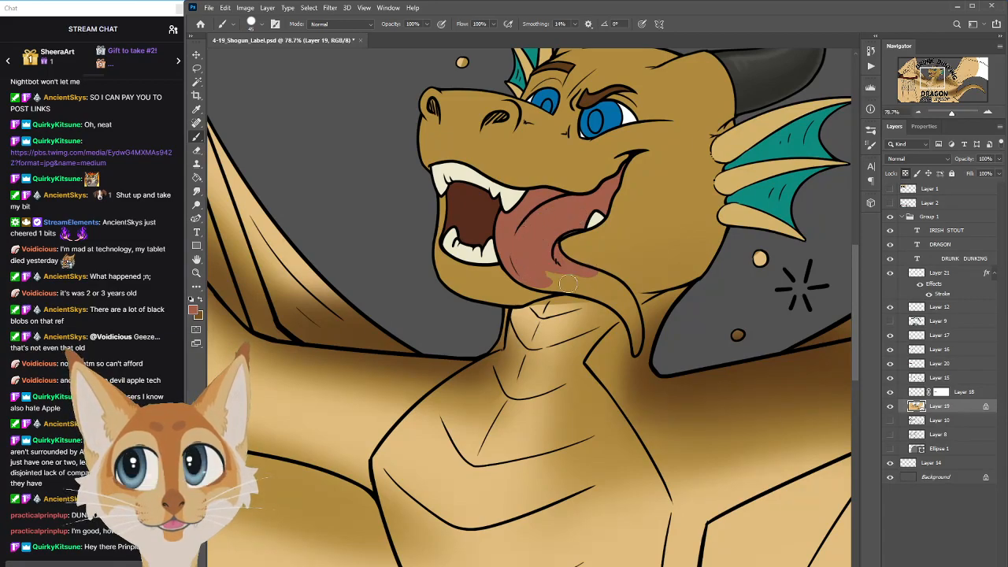
Add a new layer above Layer 1 and fill it with solid black
scroll(643, 277, "down", 3)
scroll(643, 278, "up", 4)
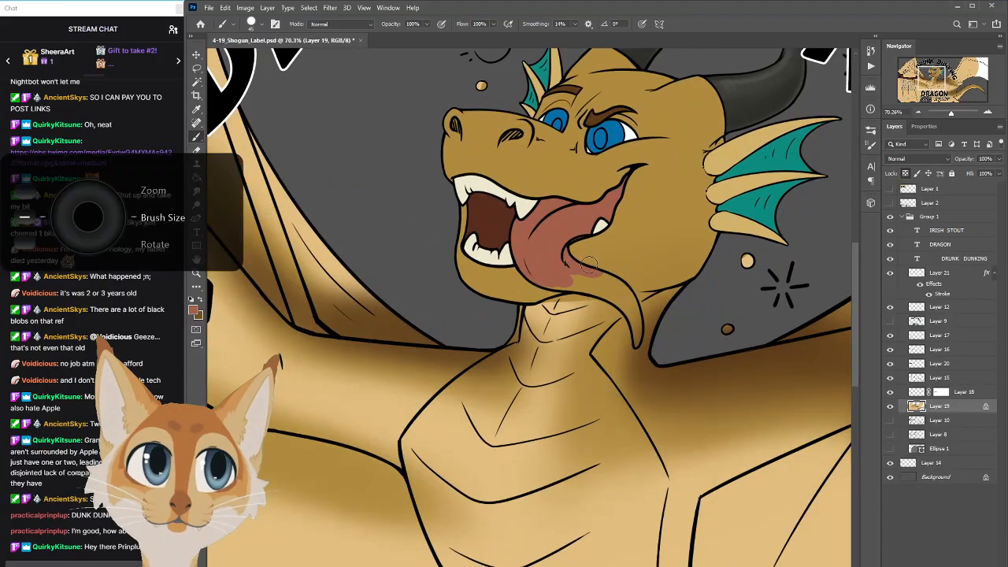
scroll(643, 303, "down", 2)
scroll(643, 303, "down", 3)
scroll(643, 303, "up", 2)
scroll(645, 301, "down", 2)
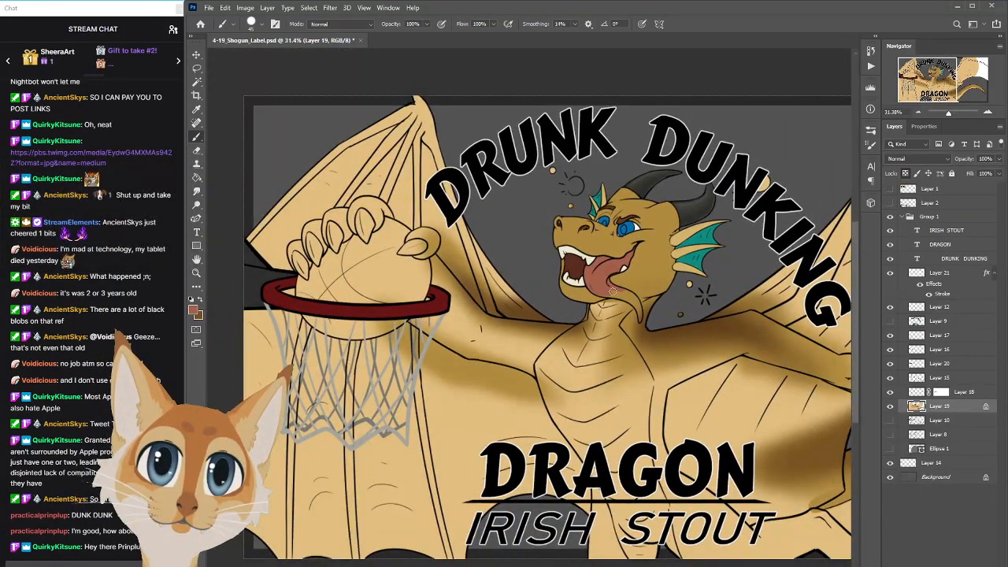
scroll(651, 277, "up", 2)
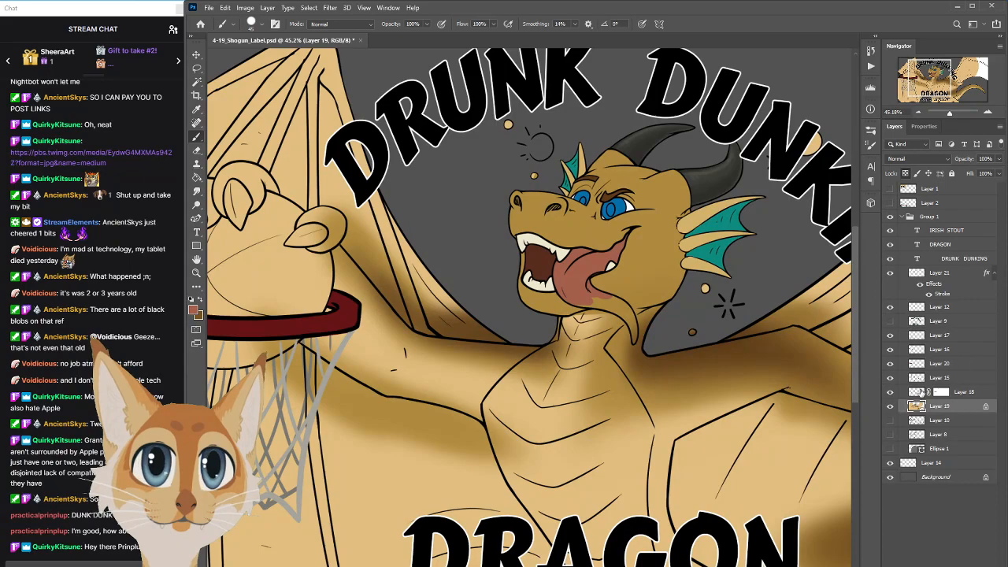
left_click(948, 192)
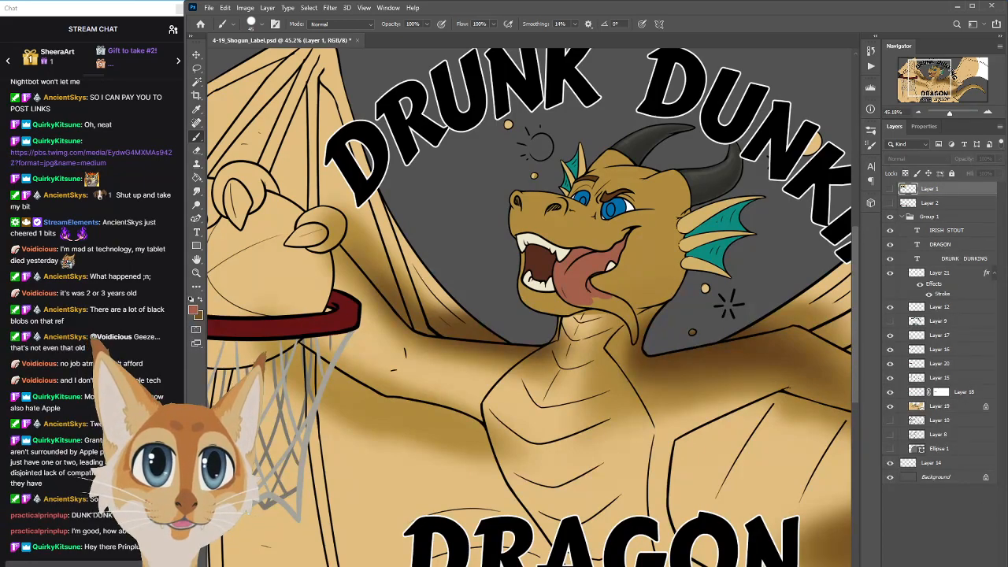
key("ctrl+shift+alt+n")
left_click(194, 310)
left_click(574, 320)
left_click(819, 188)
left_click(198, 178)
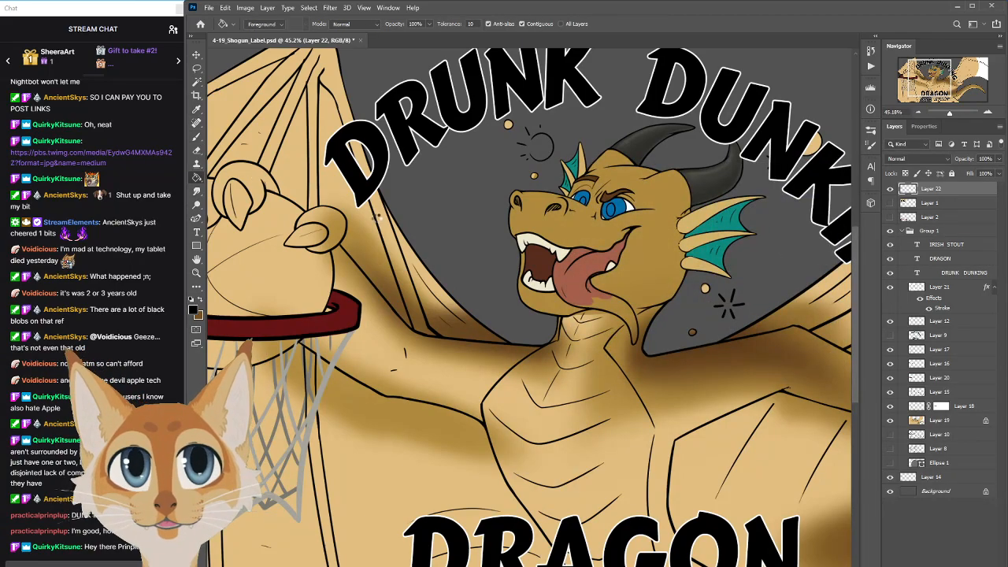
left_click(374, 217)
Set the black layer's blend mode to Color and toggle its visibility to compare the greyscale values with the colours
left_click(915, 158)
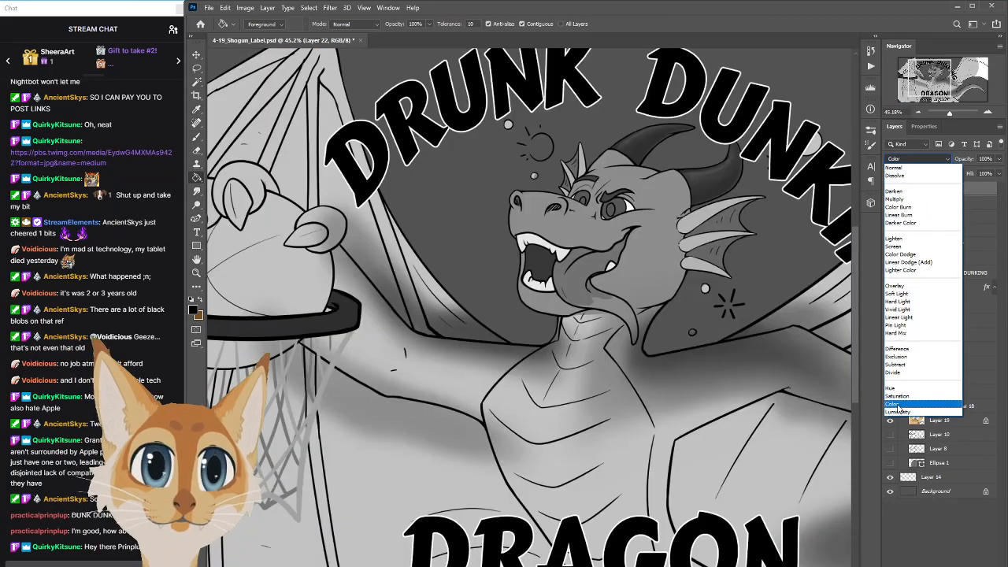
left_click(898, 405)
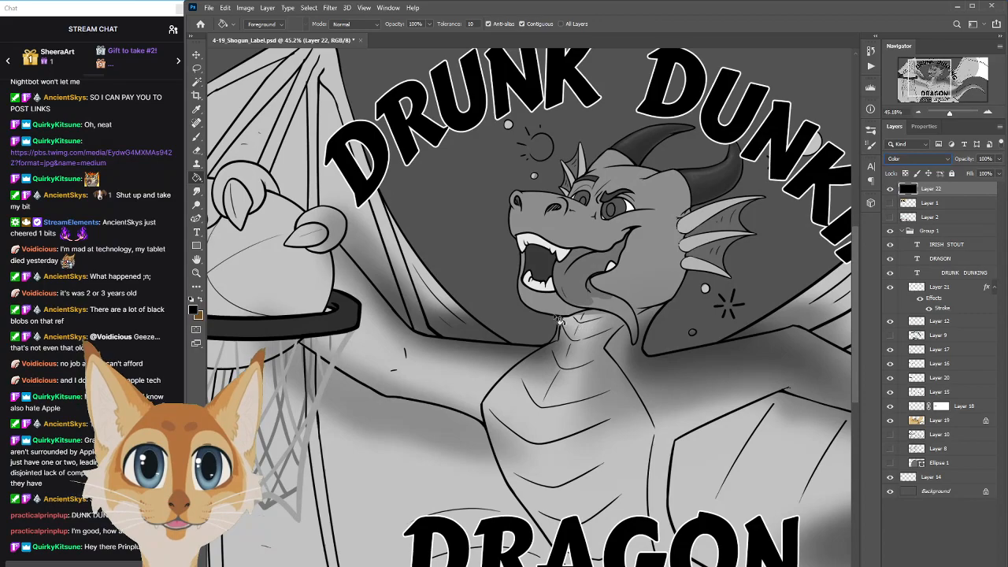
left_click(890, 189)
left_click(890, 189)
left_click(890, 190)
left_click(890, 190)
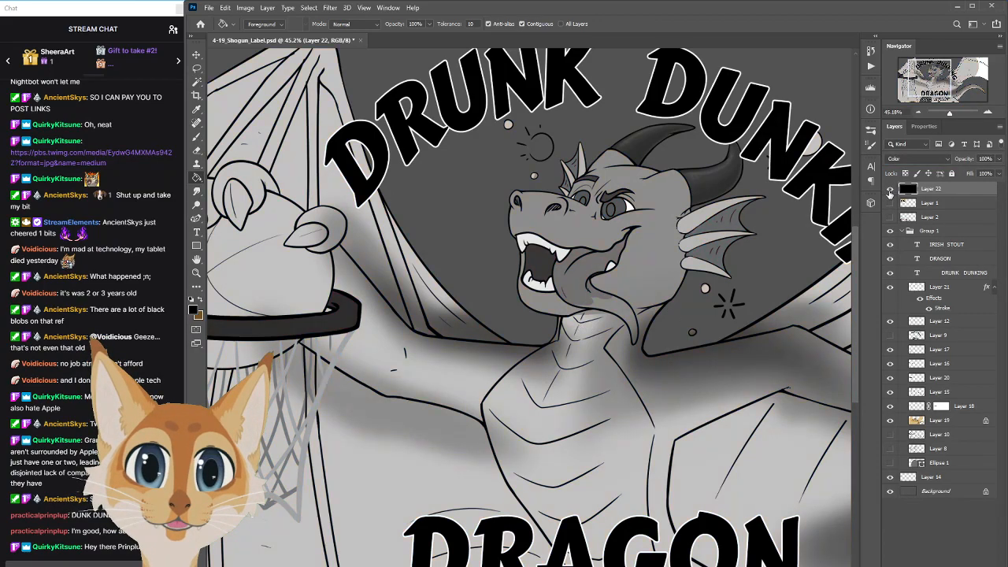
left_click(890, 190)
left_click(890, 189)
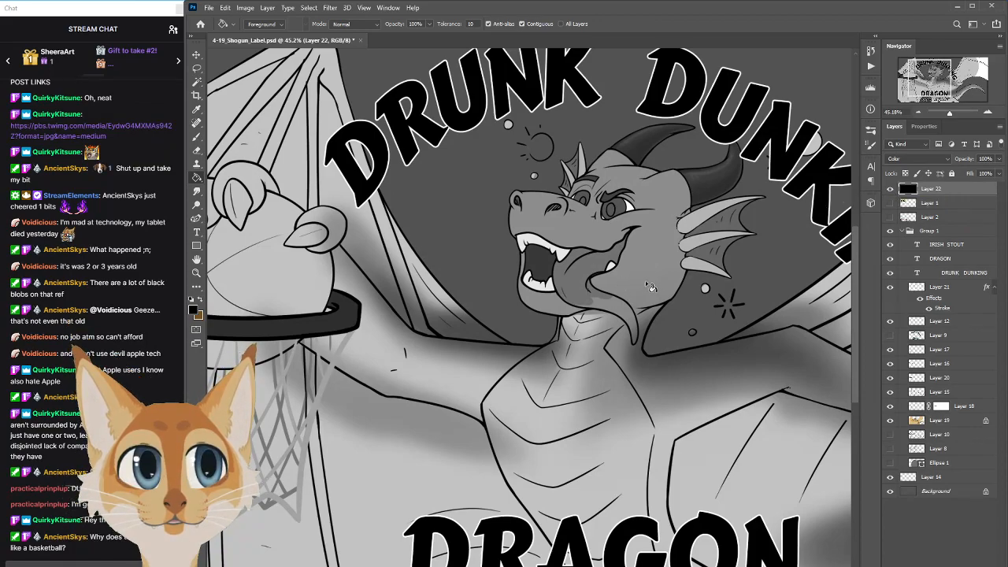
Switch back to the brush, compare the artwork in greyscale and colour again, and leave Layer 22 hidden
left_click_drag(629, 526, 590, 526)
left_click(197, 139)
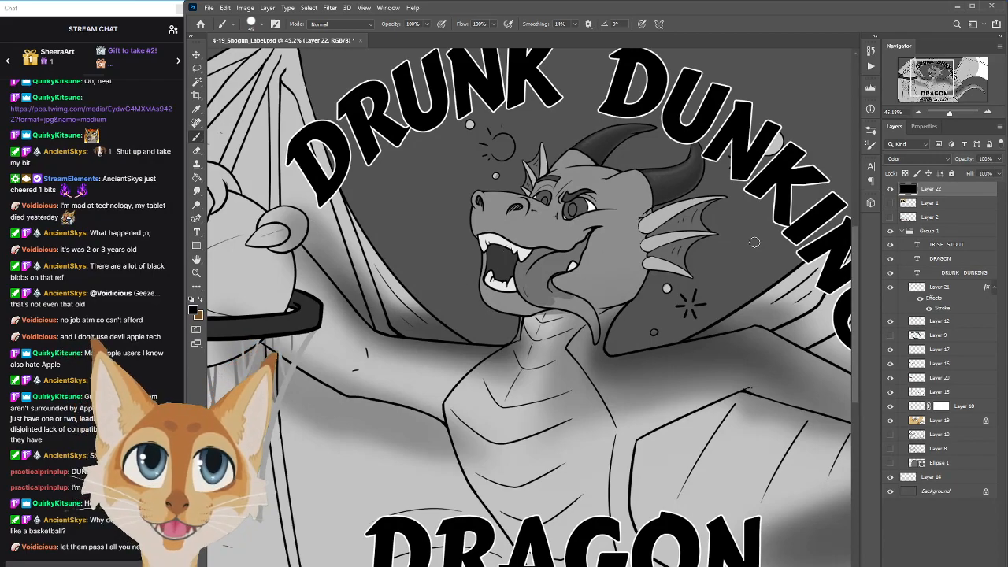
left_click(890, 190)
left_click(891, 190)
left_click(890, 190)
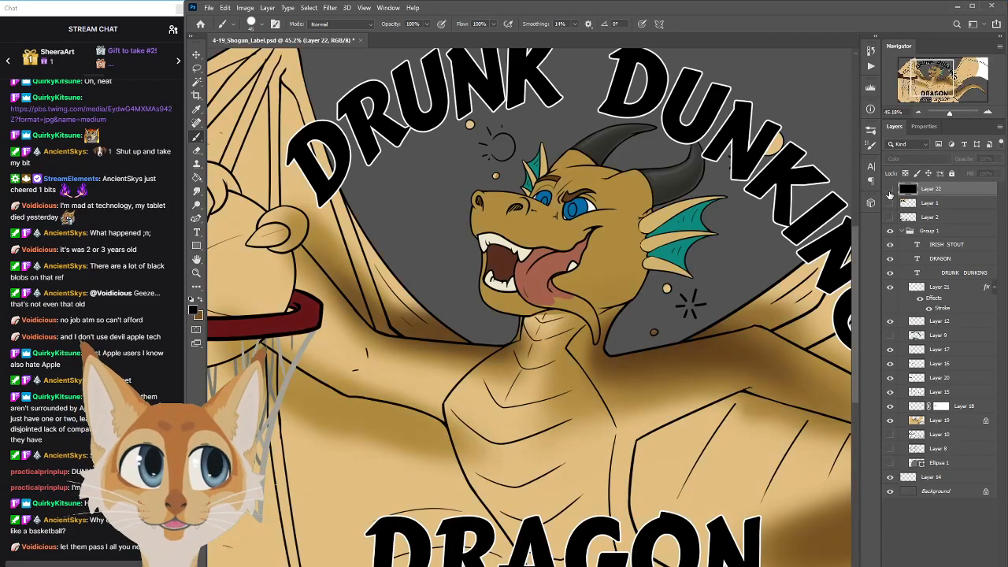
left_click(890, 190)
left_click(890, 190)
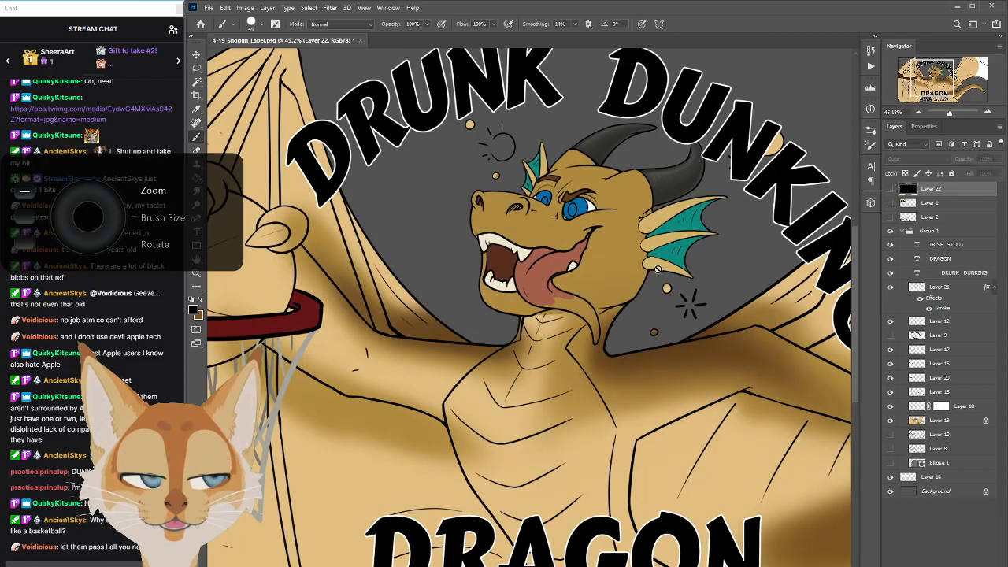
left_click(891, 190)
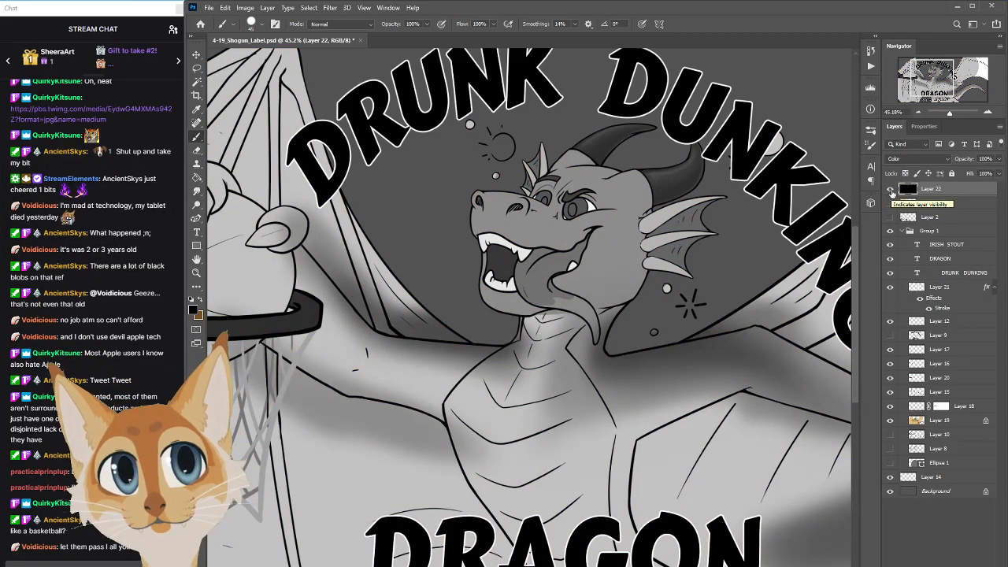
left_click(891, 192)
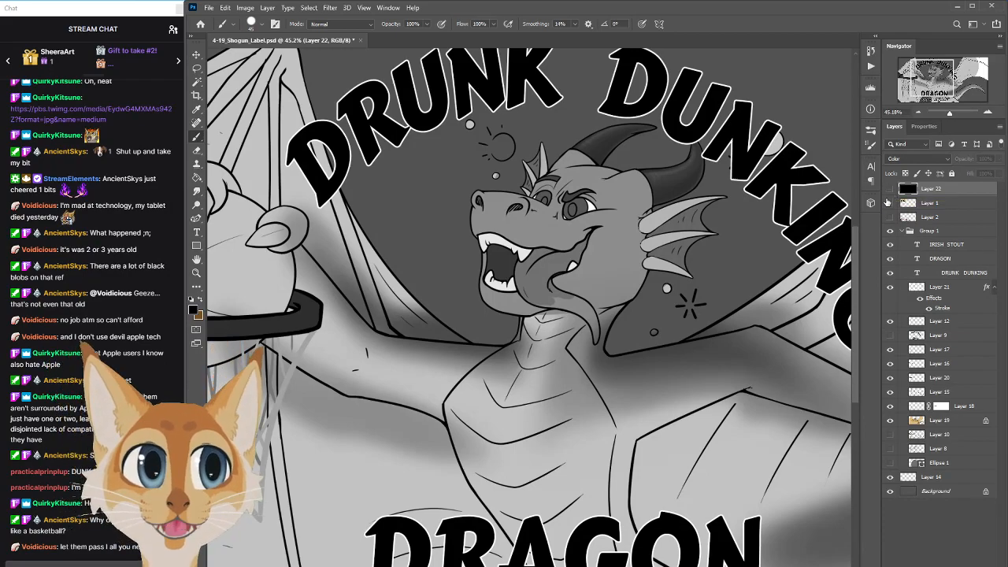
scroll(530, 307, "left", 1)
scroll(529, 307, "right", 1)
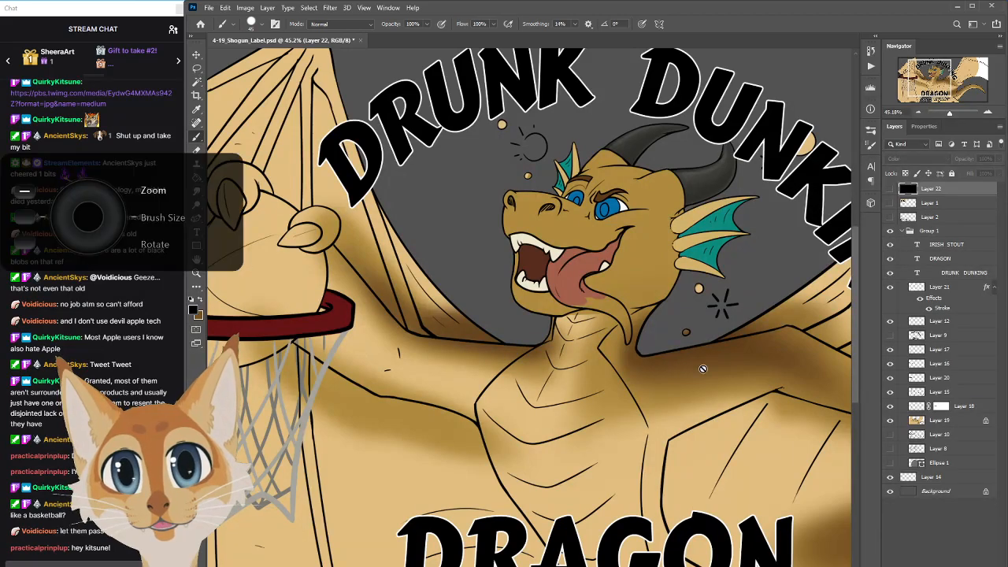
Sample the tongue's red, lighten it slightly as the foreground colour and make Layer 19 active
scroll(658, 280, "up", 3)
left_click(554, 263, "alt")
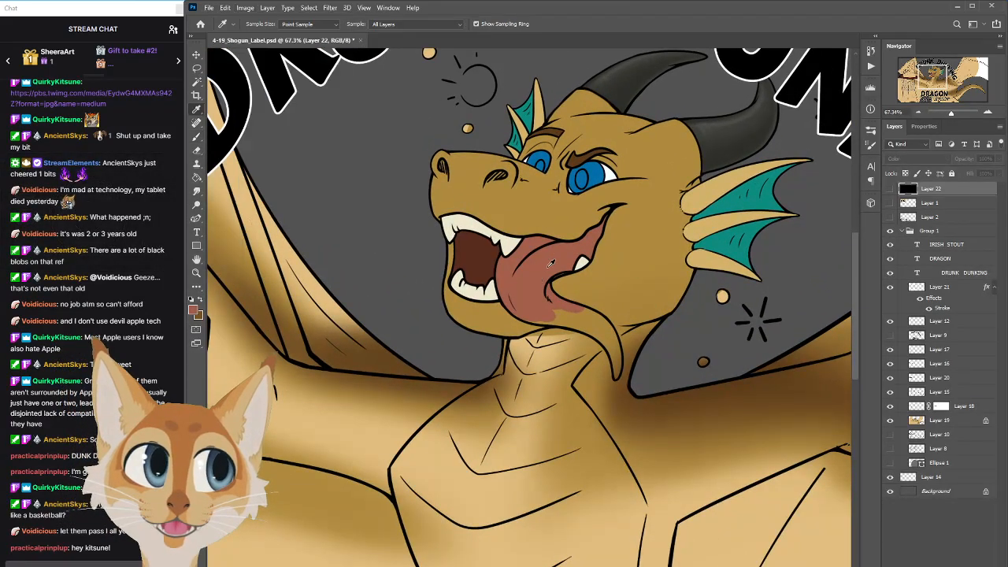
left_click(193, 309)
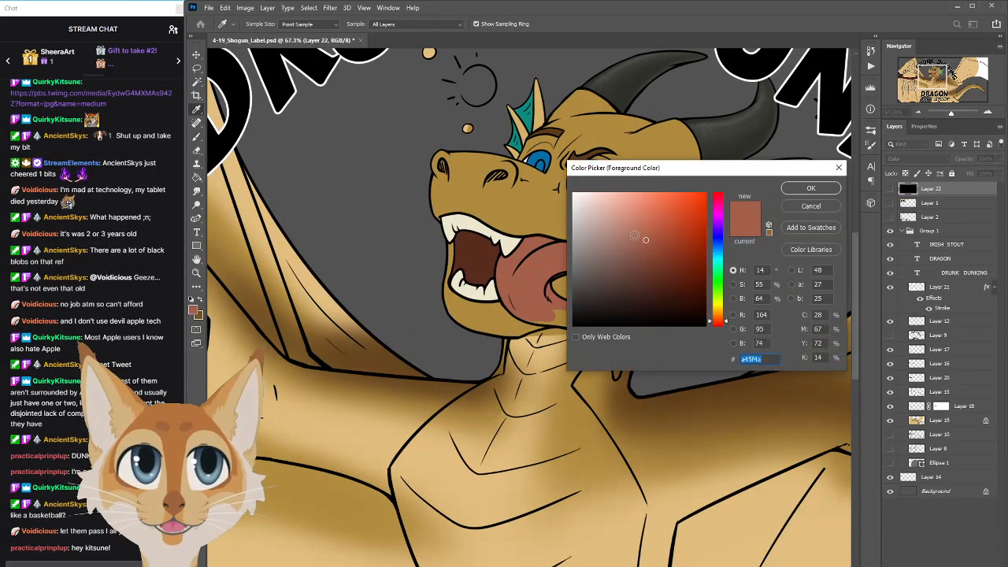
left_click(805, 192)
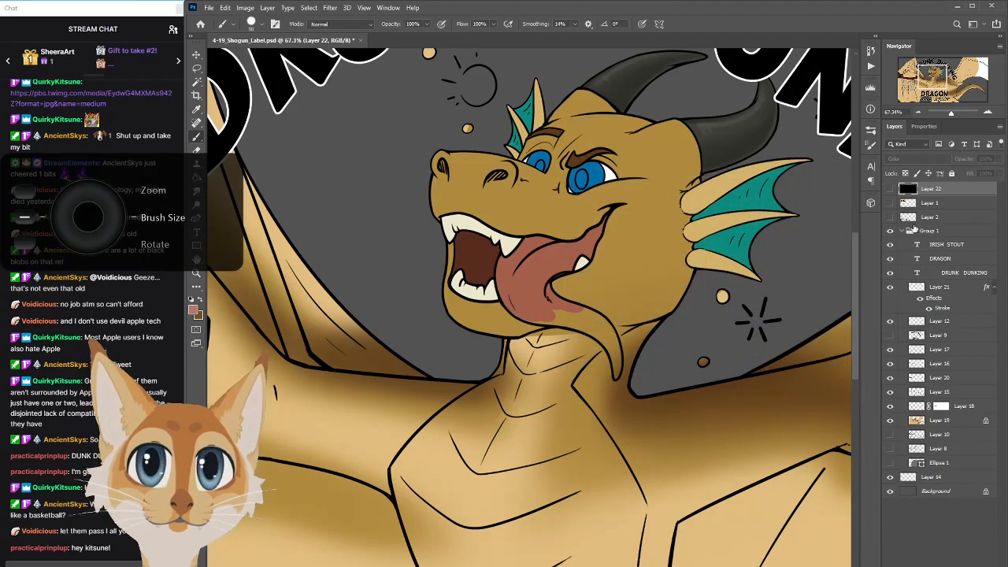
left_click(938, 420)
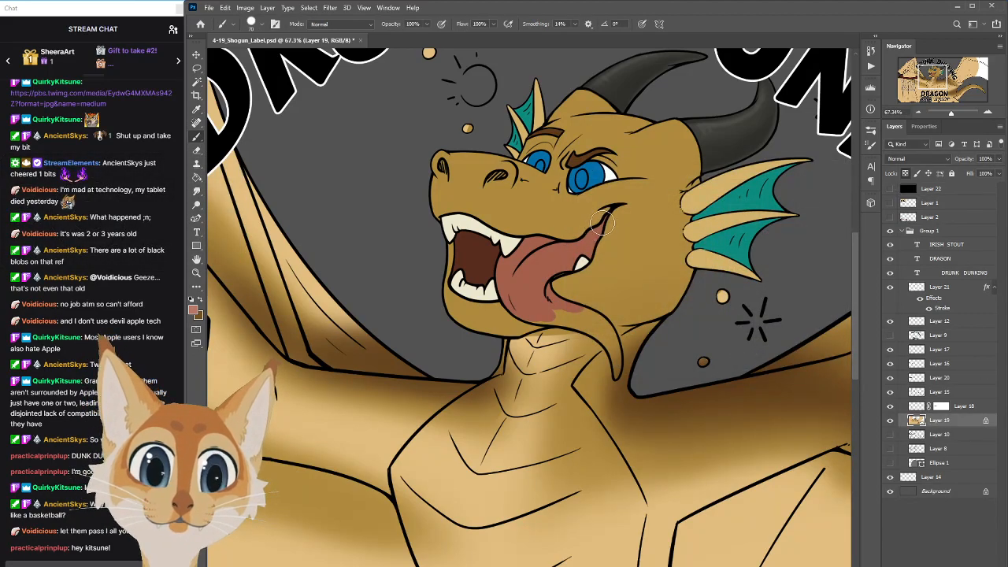
Try brushing lighter pink highlights inside the mouth corner and check their values in greyscale with Layer 22
left_click_drag(603, 220, 589, 256)
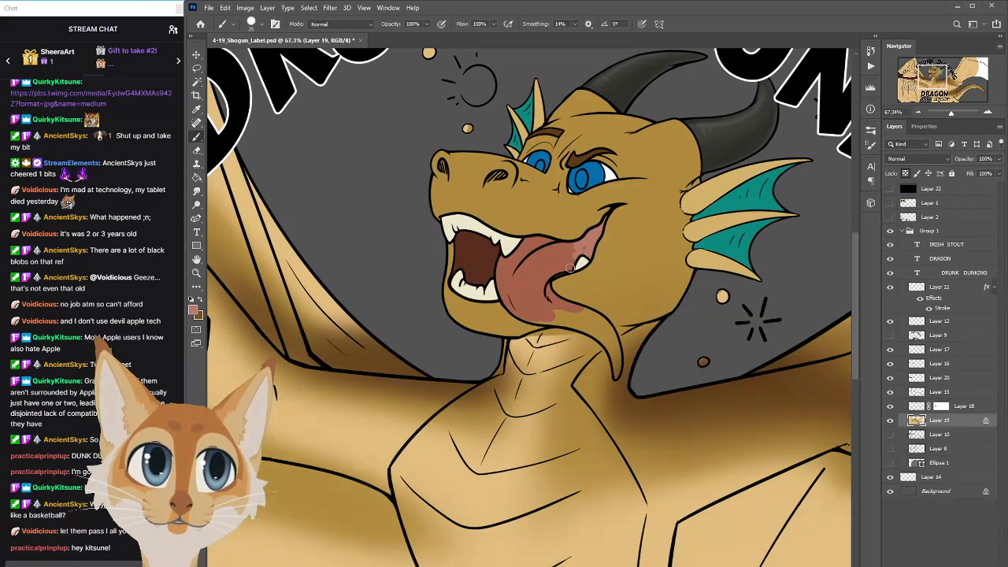
left_click_drag(555, 271, 589, 249)
key("bracketright")
key("bracketright")
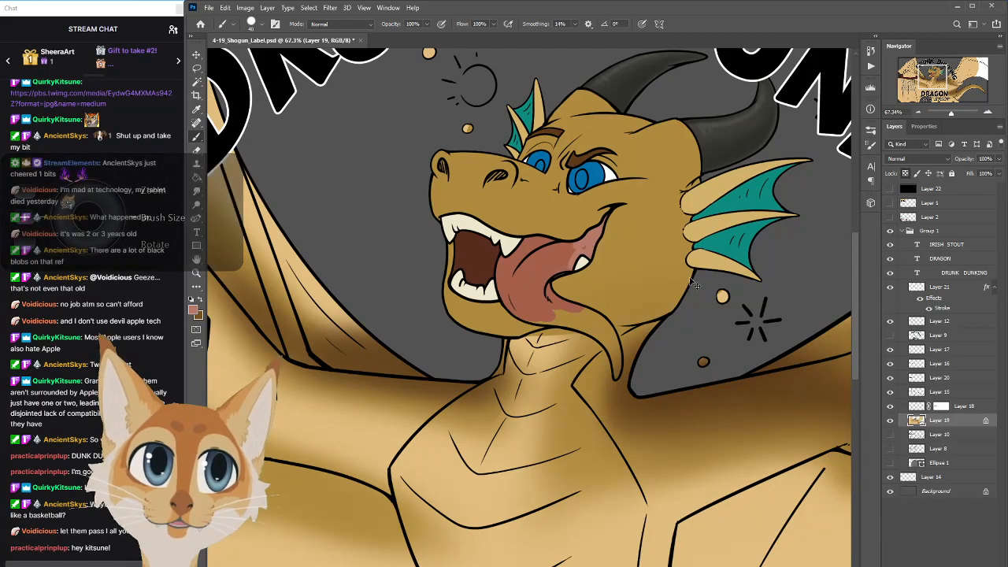
left_click(893, 190)
key("ctrl+comma")
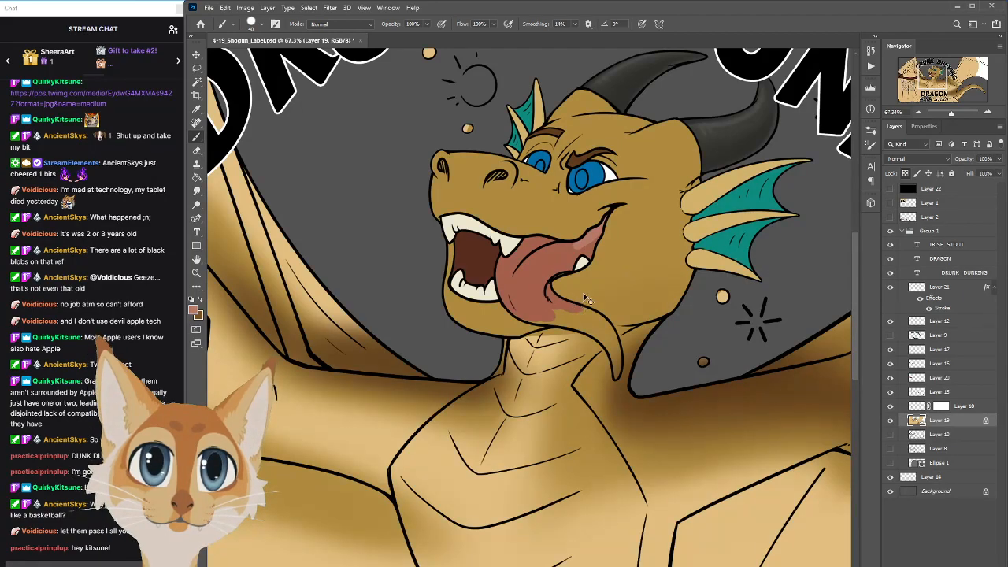
Sample the red from the middle of the tongue and adjust it as the foreground colour
left_click(530, 275, "alt")
left_click(193, 310)
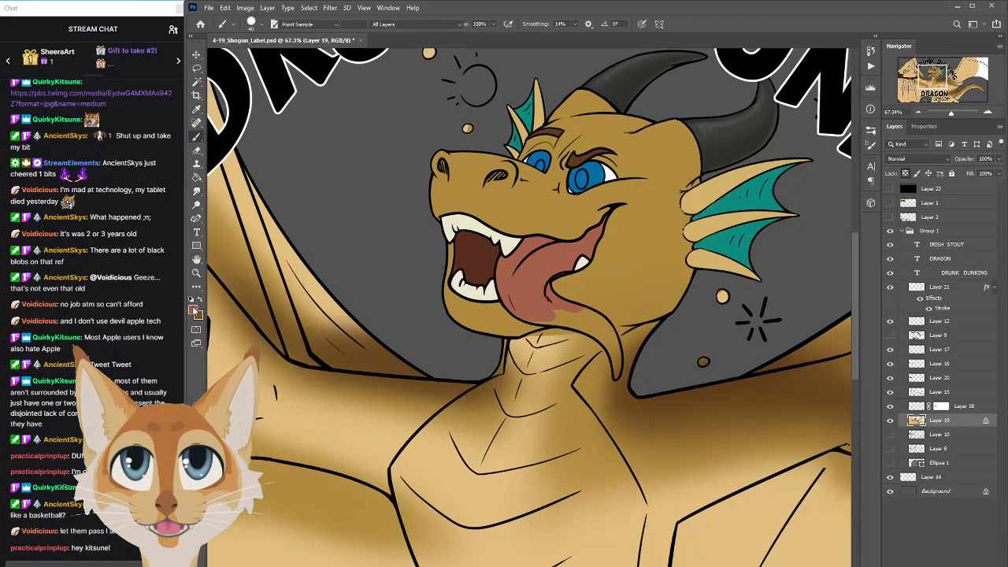
left_click(649, 249)
left_click(802, 190)
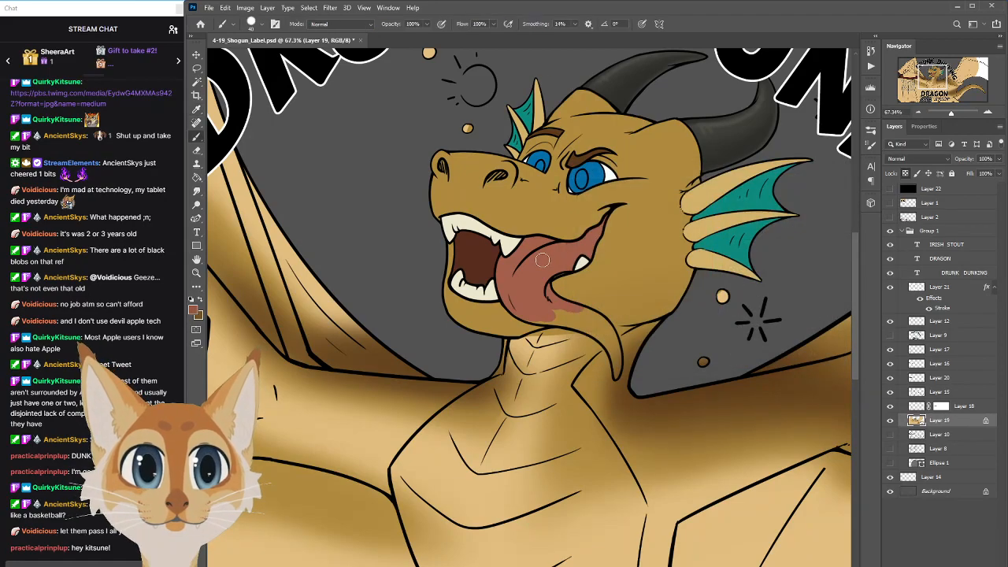
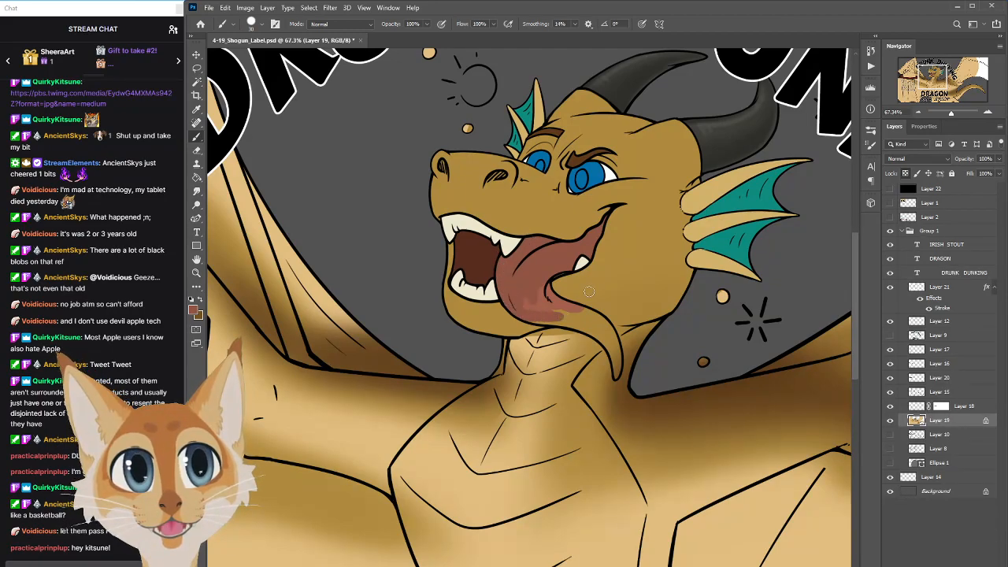
Paint the lower tongue red down to its curled tip on Layer 19, checking its values in greyscale with Layer 22
scroll(856, 279, "down", 2)
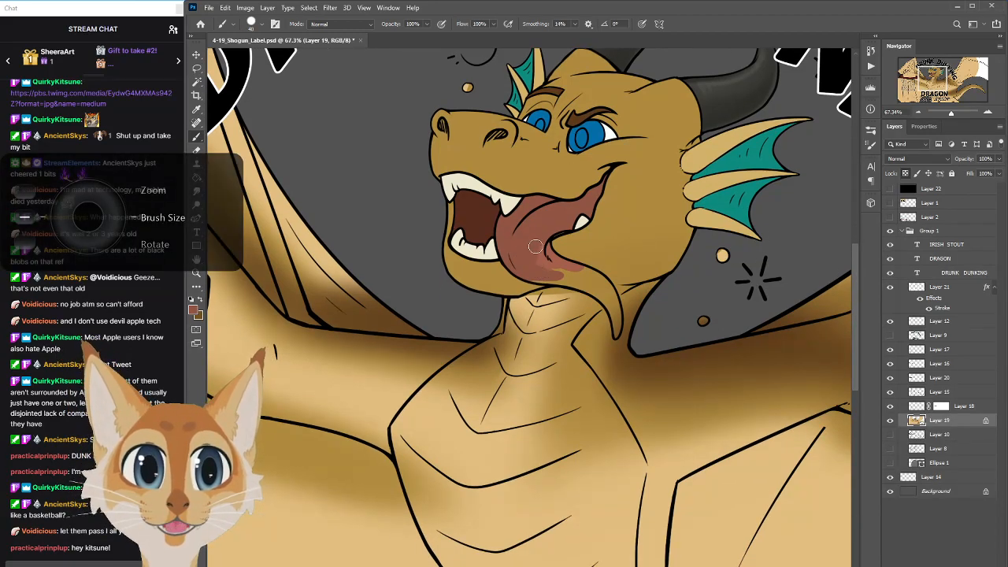
left_click(581, 253, "alt")
left_click(536, 267, "alt")
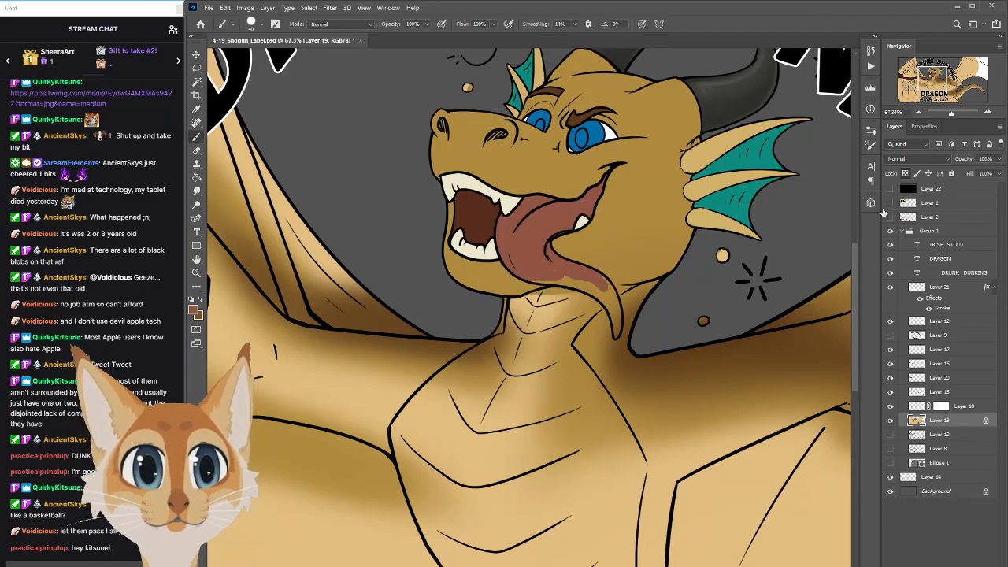
left_click(890, 190)
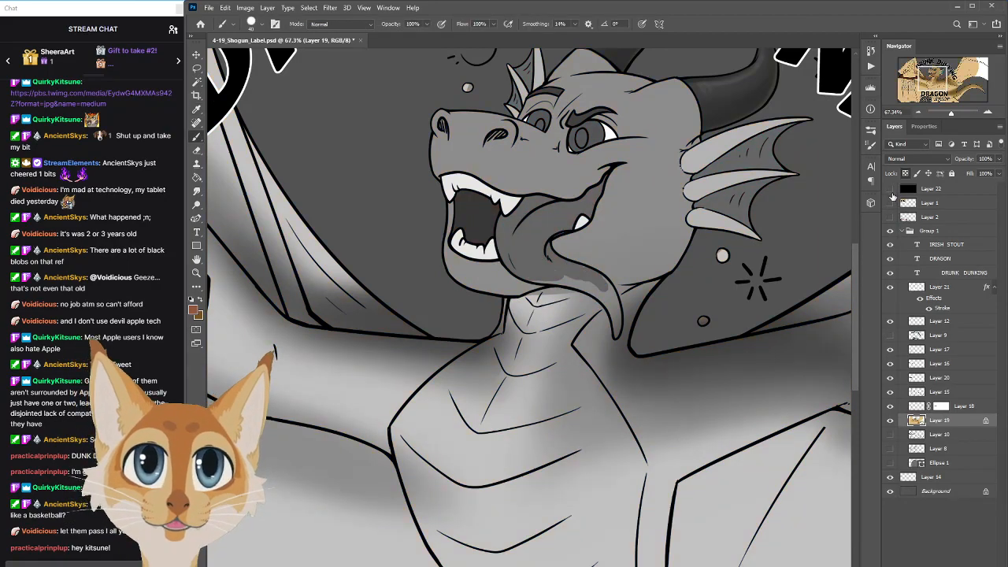
left_click(890, 190)
left_click_drag(565, 282, 592, 284)
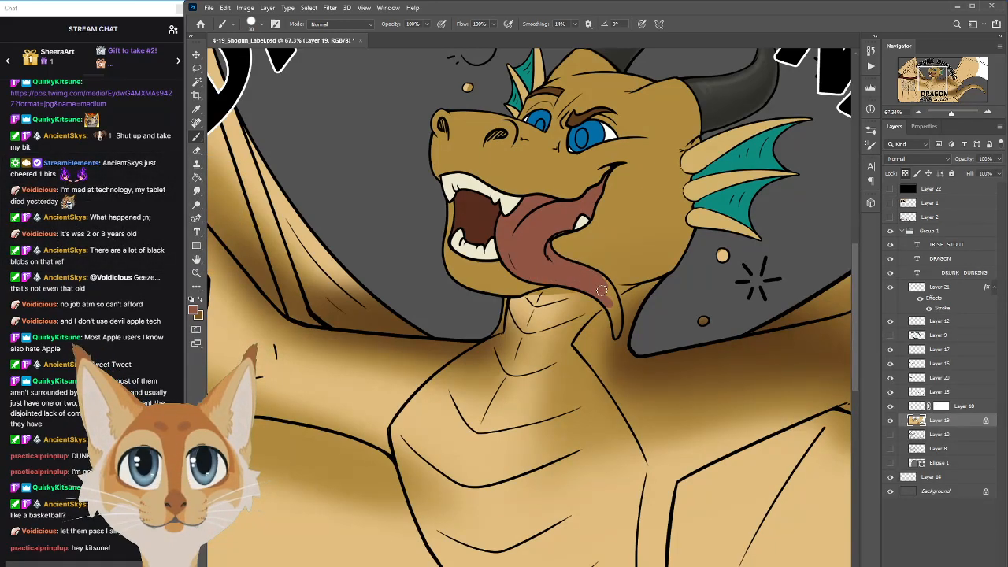
left_click_drag(601, 279, 603, 292)
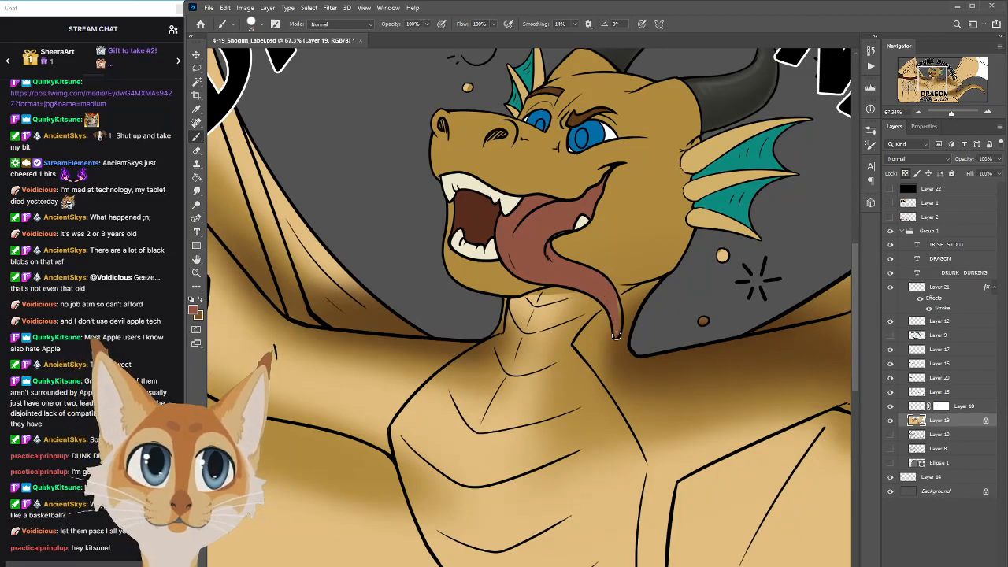
Compare the whole label in greyscale and colour with Layer 22, leaving that layer hidden
scroll(621, 373, "down", 10)
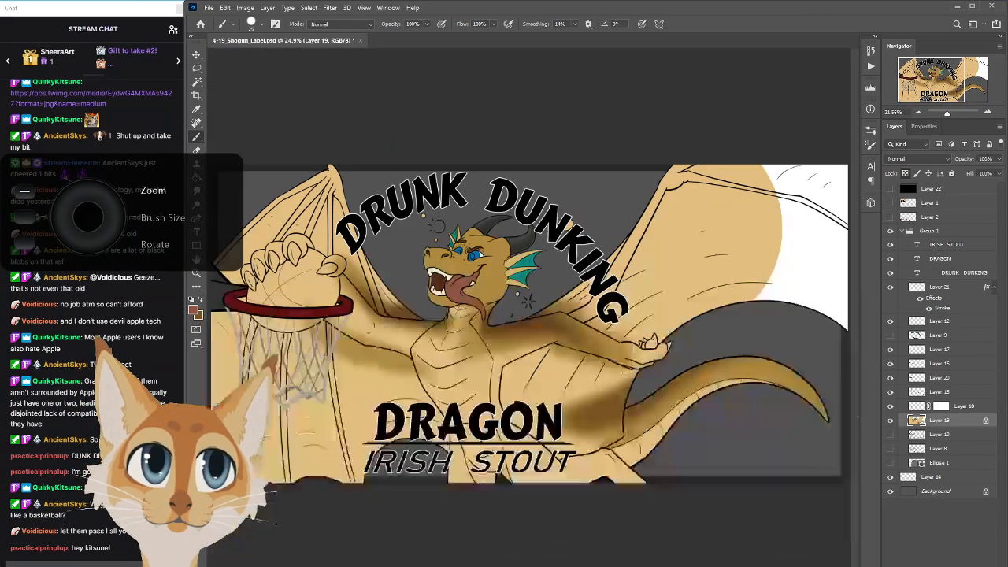
left_click(890, 192)
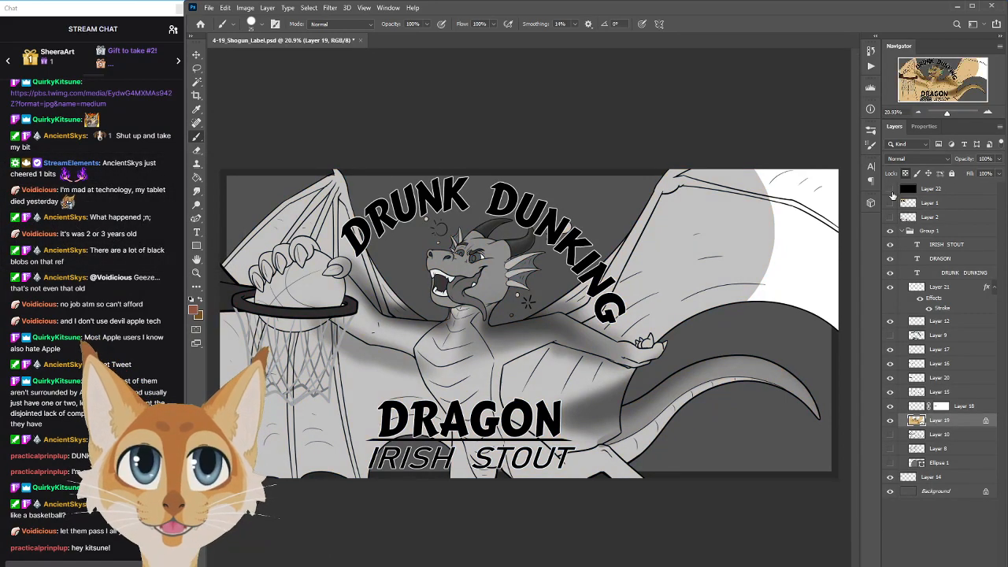
left_click(890, 192)
scroll(890, 192, "up", 2)
left_click(890, 192)
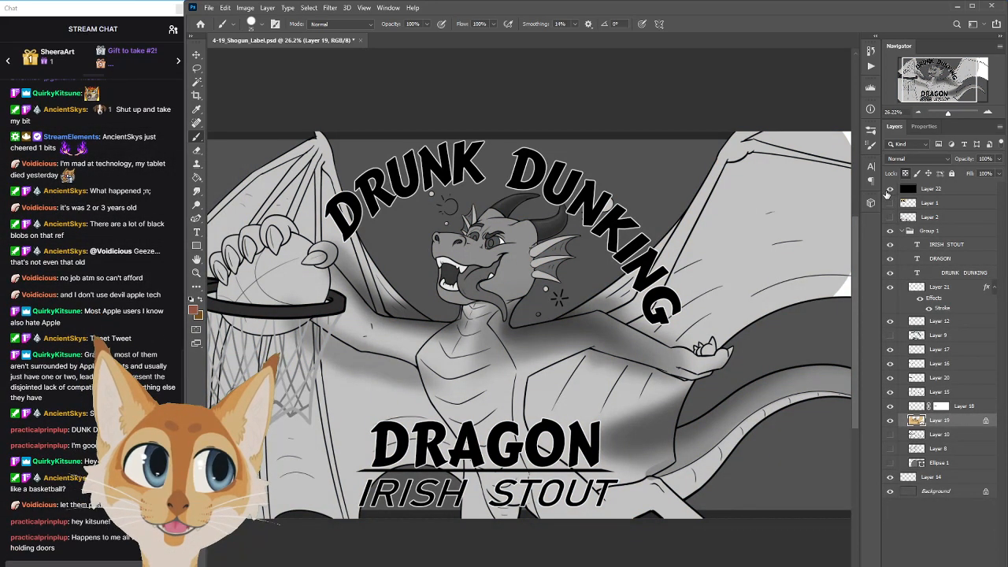
left_click(890, 192)
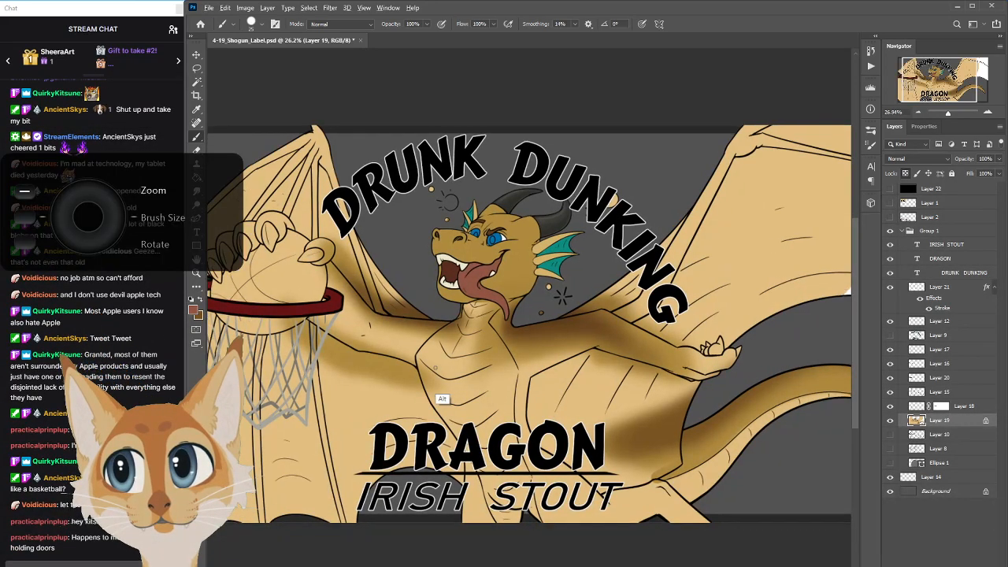
Sample the belly's light tan, enlarge the brush and paint over the shading on the dragon's neck and upper chest
scroll(676, 338, "up", 3)
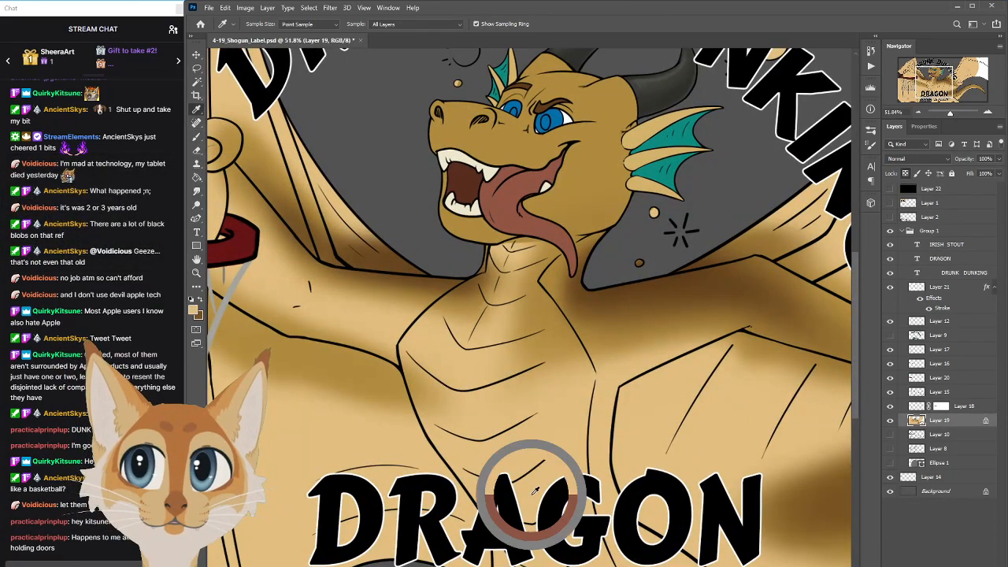
scroll(722, 236, "down", 1)
key("bracketright")
key("bracketright")
key("bracketright")
key("bracketright")
key("bracketright")
key("bracketright")
left_click_drag(492, 226, 489, 263)
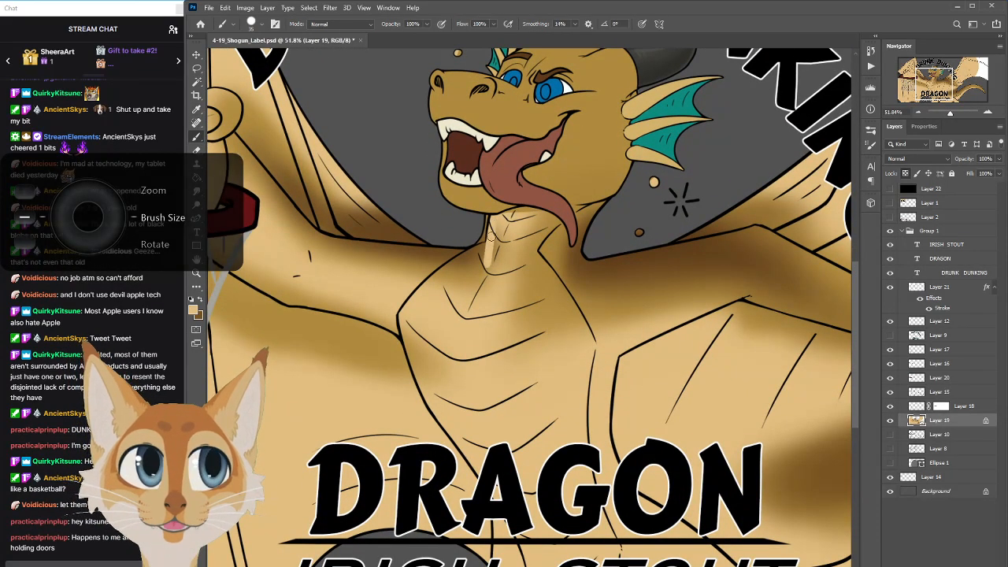
left_click_drag(506, 219, 483, 296)
left_click_drag(504, 238, 489, 345)
mouse_move(529, 221)
left_mouse_down()
mouse_move(459, 386)
mouse_move(515, 217)
mouse_move(449, 314)
left_mouse_up()
mouse_move(480, 251)
left_mouse_down()
mouse_move(426, 294)
mouse_move(500, 254)
mouse_move(446, 286)
mouse_move(431, 364)
left_mouse_up()
mouse_move(417, 326)
left_mouse_down()
mouse_move(417, 361)
mouse_move(407, 320)
mouse_move(454, 431)
mouse_move(418, 313)
mouse_move(451, 412)
left_mouse_up()
Enlarge the brush to 80 and extend the light tan across the central chest plates towards the far edge
key("bracketright")
key("bracketright")
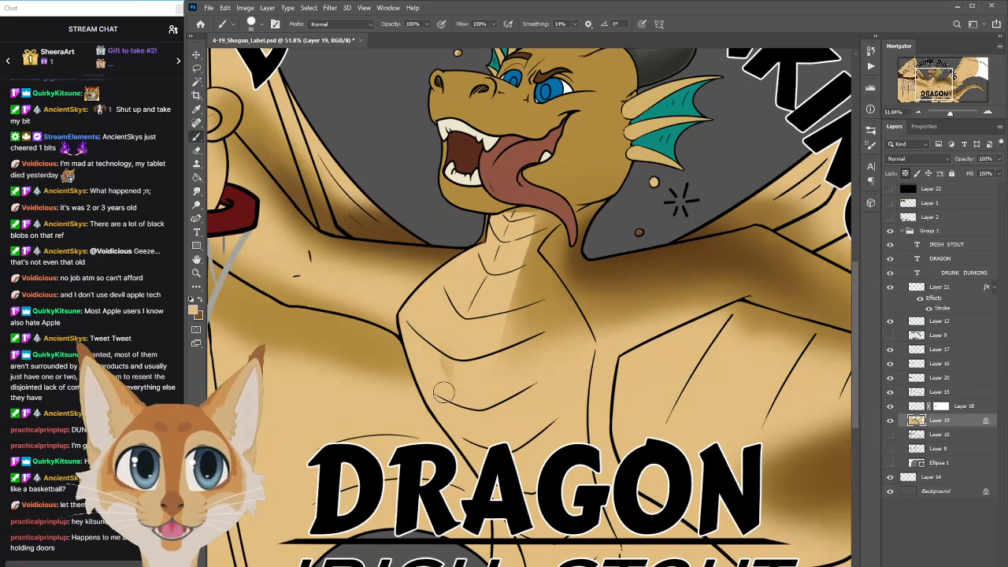
left_click_drag(470, 295, 471, 414)
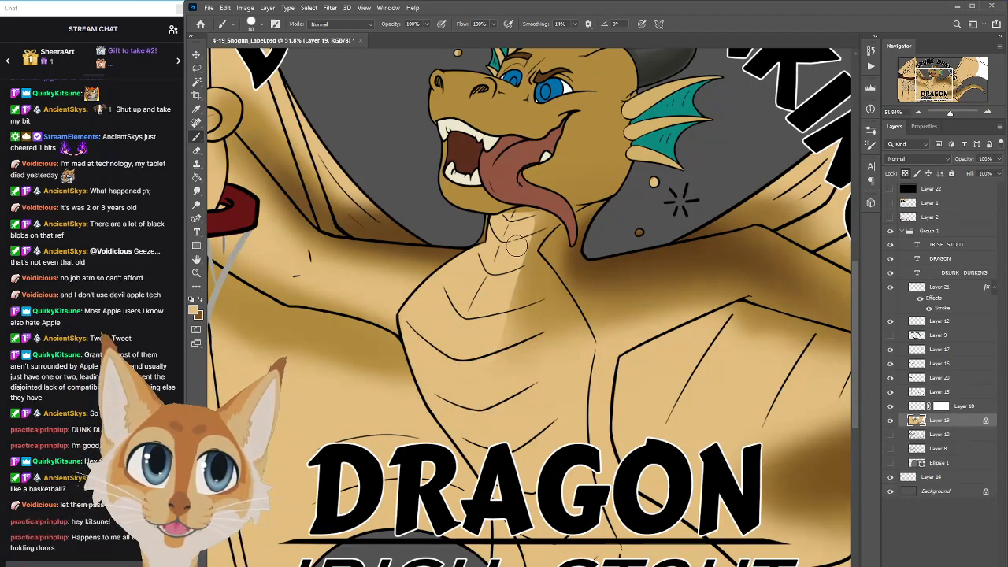
left_click_drag(517, 246, 510, 347)
mouse_move(508, 260)
left_mouse_down()
mouse_move(558, 385)
mouse_move(515, 250)
mouse_move(556, 351)
left_mouse_up()
left_click_drag(552, 315, 565, 357)
mouse_move(854, 276)
left_mouse_down()
mouse_move(855, 305)
mouse_move(854, 286)
left_mouse_up()
Resample the light tan, cover the remaining shadow along the chest's edge below the tongue tip and save the document
key("bracketleft")
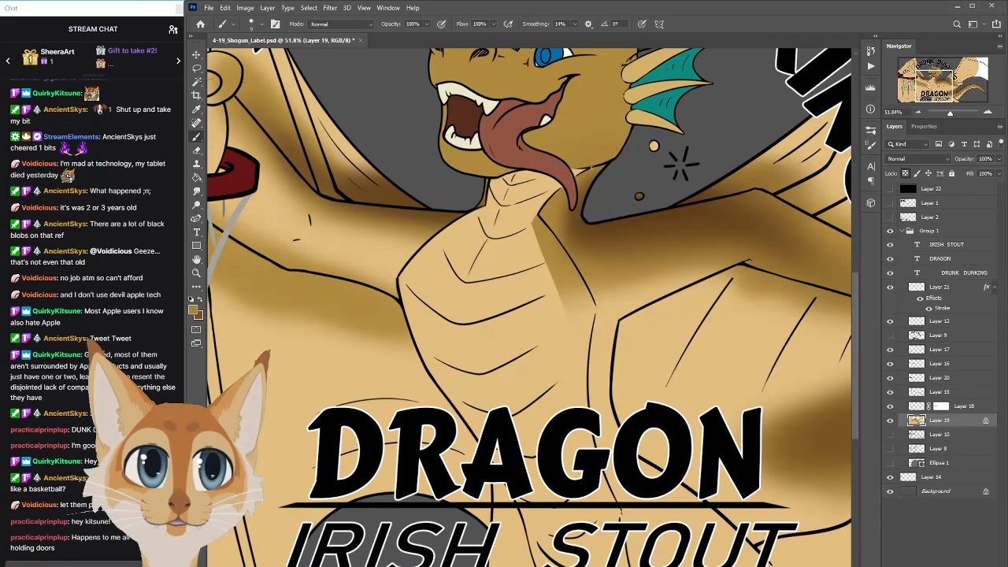
left_click(573, 175, "alt")
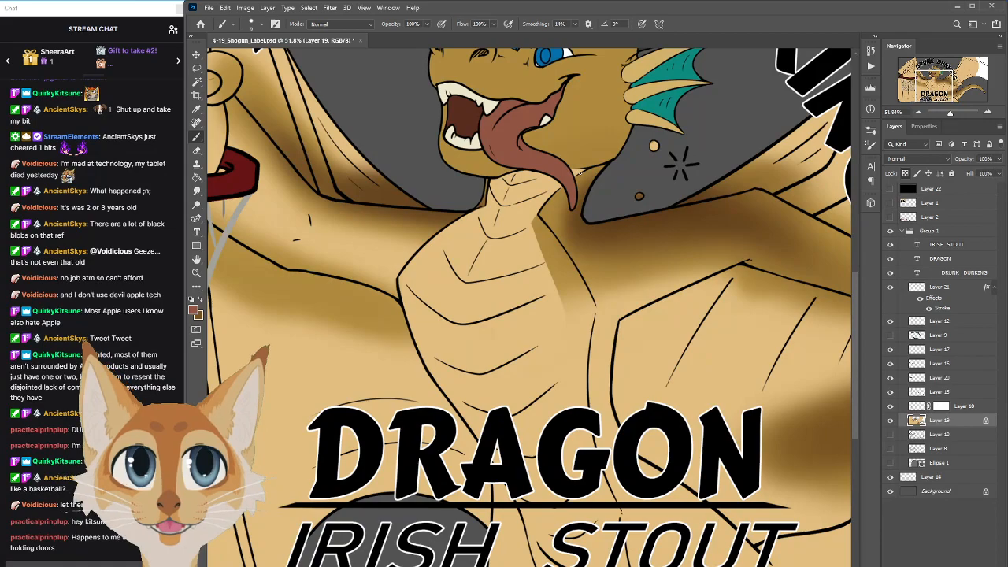
left_click(514, 252, "alt")
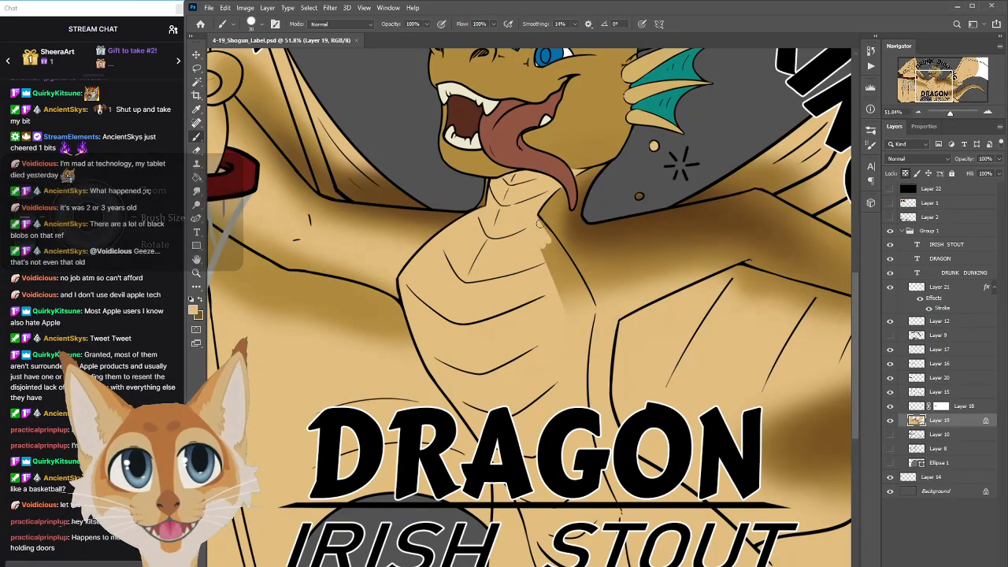
mouse_move(564, 270)
left_mouse_down()
mouse_move(546, 231)
mouse_move(557, 247)
left_mouse_up()
left_click_drag(574, 286, 562, 260)
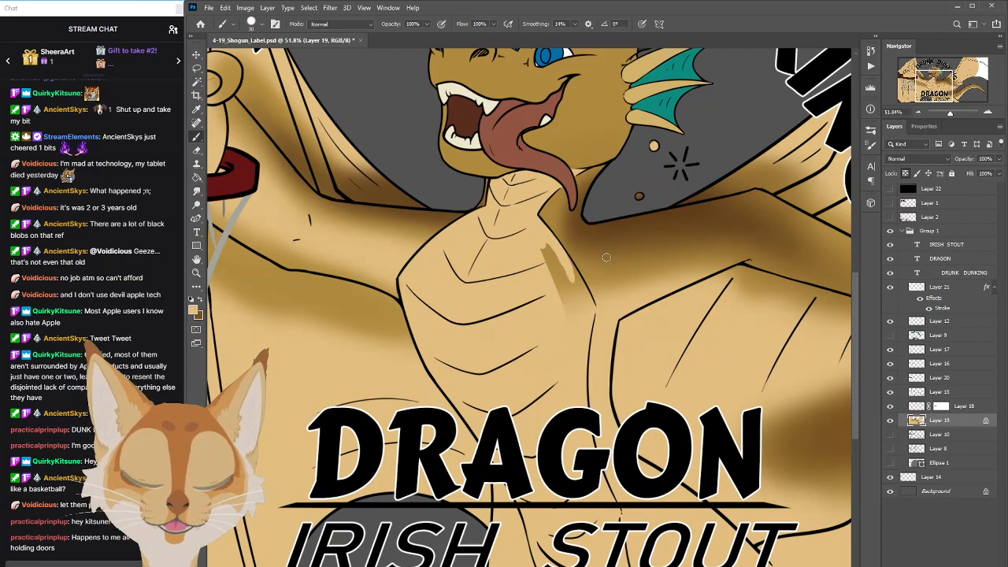
scroll(853, 280, "down", 1)
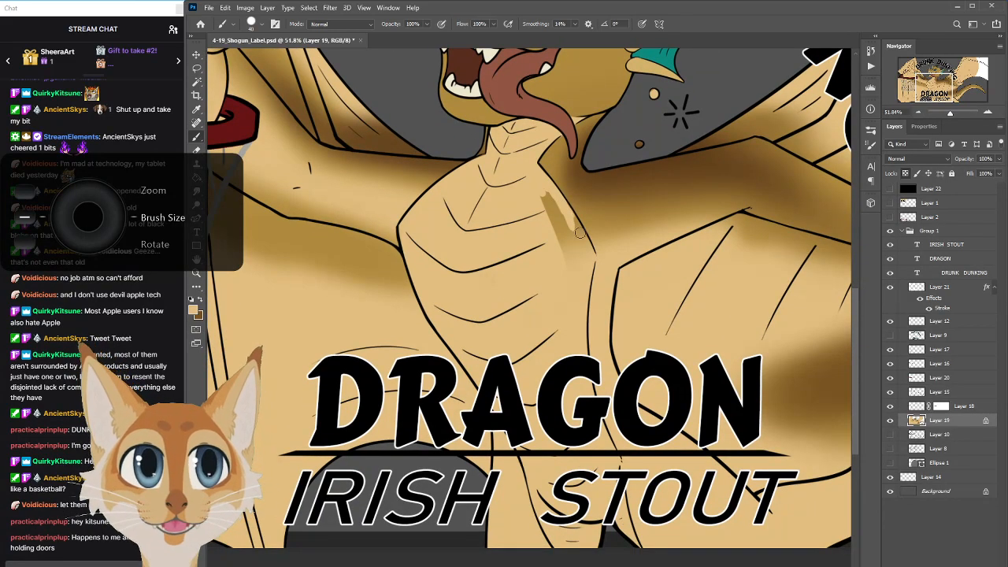
key("bracketright")
key("bracketright")
mouse_move(552, 204)
left_mouse_down()
mouse_move(564, 255)
mouse_move(545, 195)
mouse_move(584, 285)
left_mouse_up()
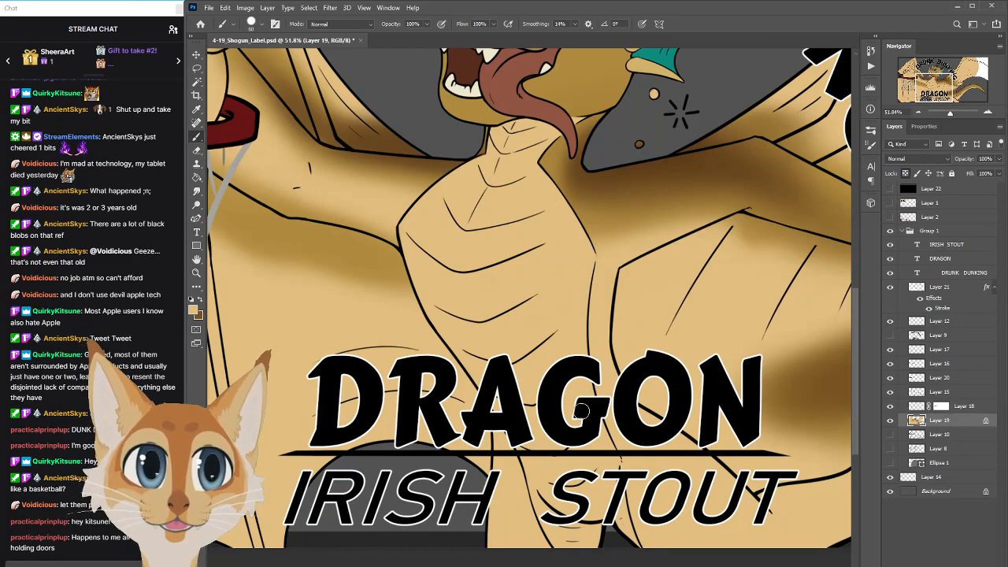
scroll(596, 282, "down", 4)
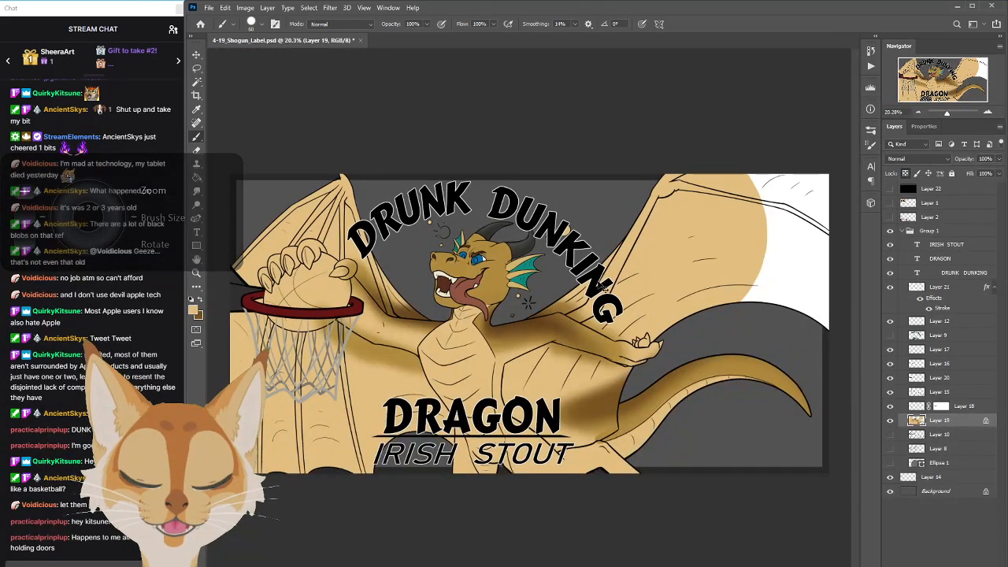
key("ctrl+s")
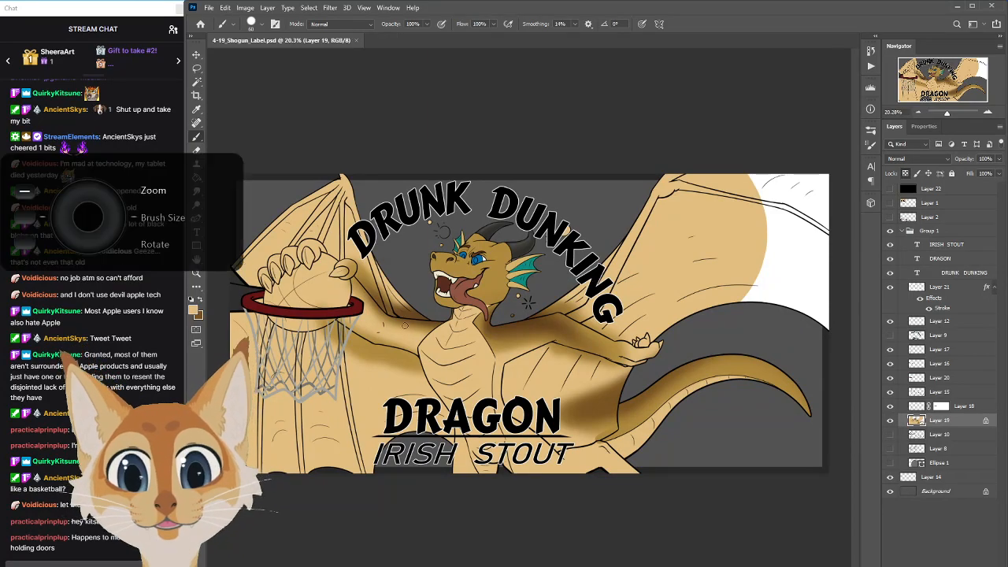
Show the Layer 1 reference, examine the dragon's colours and markings beside the artwork, and hide the reference again
scroll(394, 313, "up", 3)
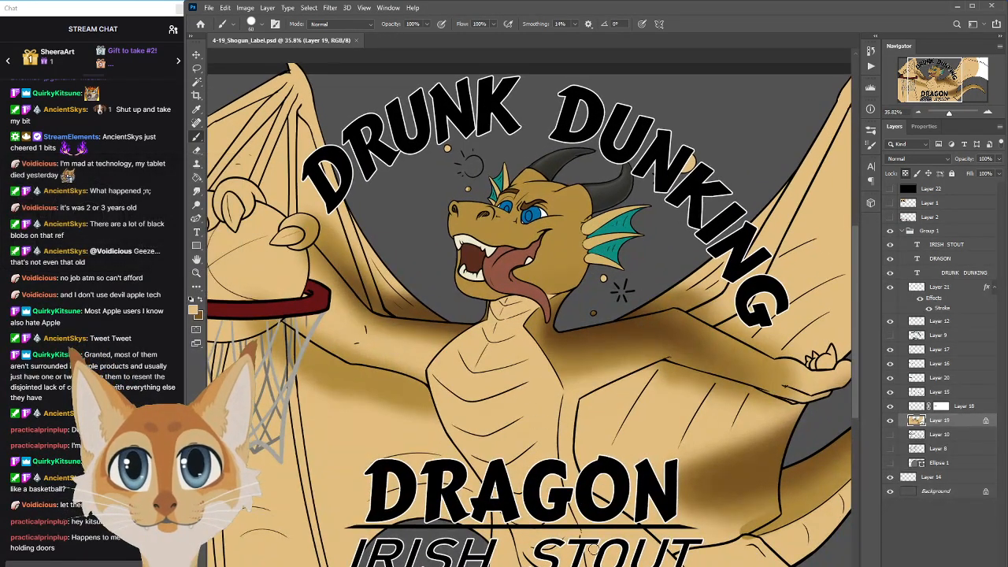
left_click_drag(645, 494, 745, 494)
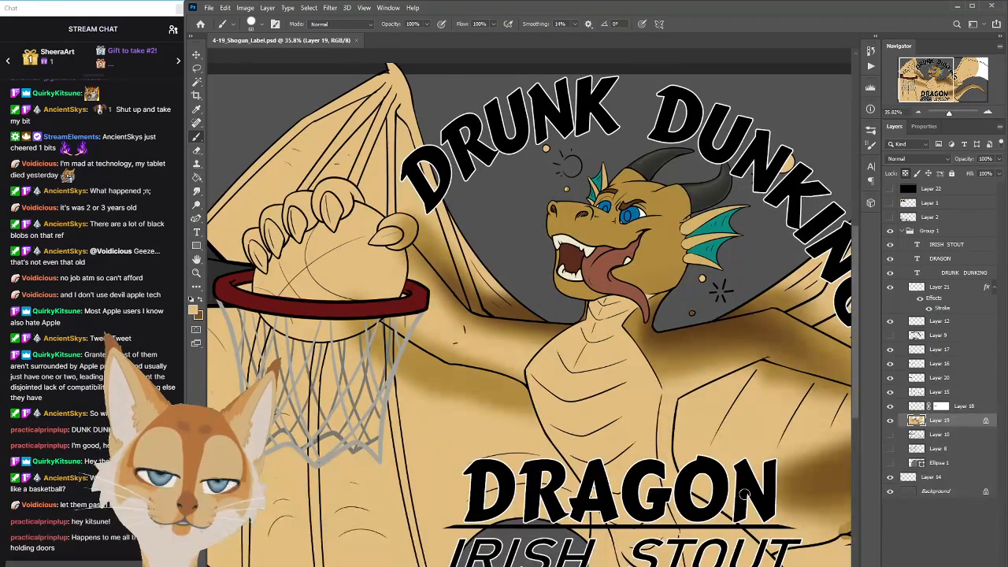
left_click(891, 203)
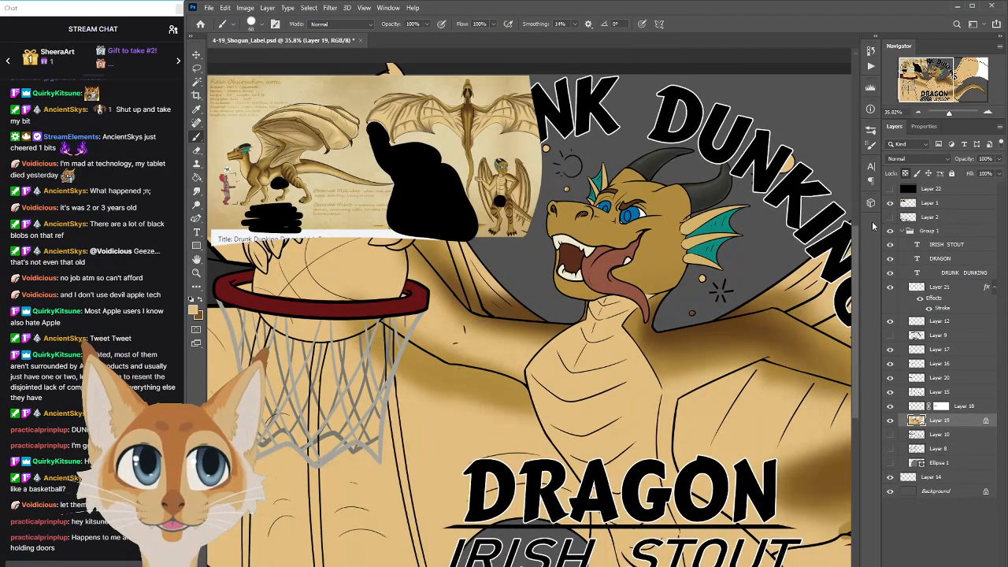
left_click_drag(854, 239, 858, 234)
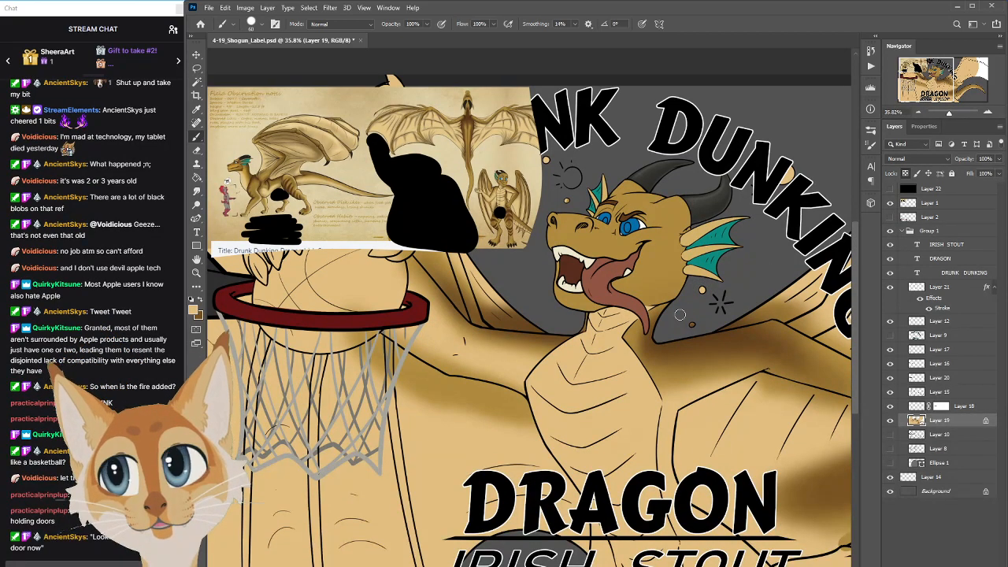
mouse_move(852, 260)
left_mouse_down()
mouse_move(855, 245)
mouse_move(857, 265)
mouse_move(861, 252)
left_mouse_up()
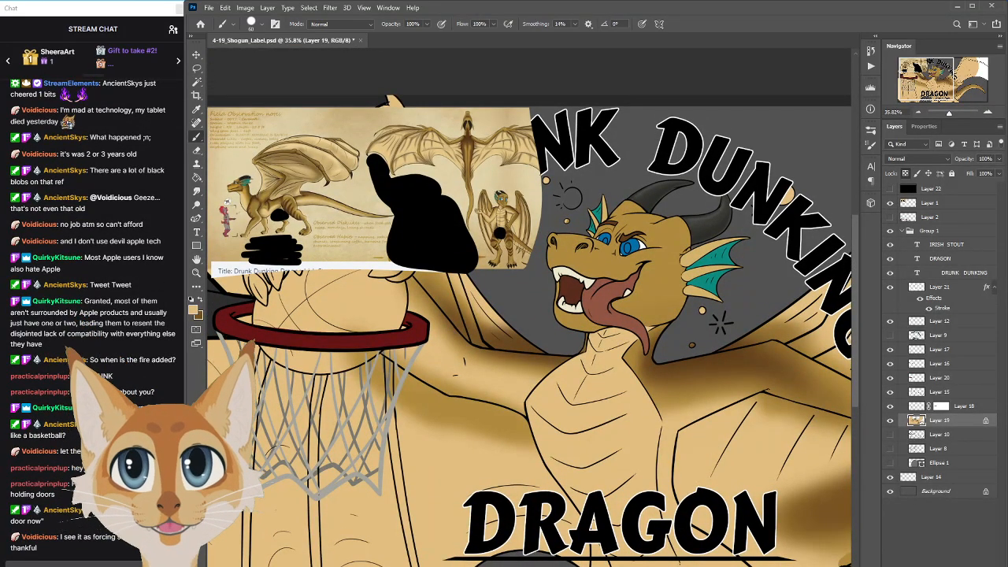
scroll(529, 330, "left", 3)
scroll(529, 331, "right", 1)
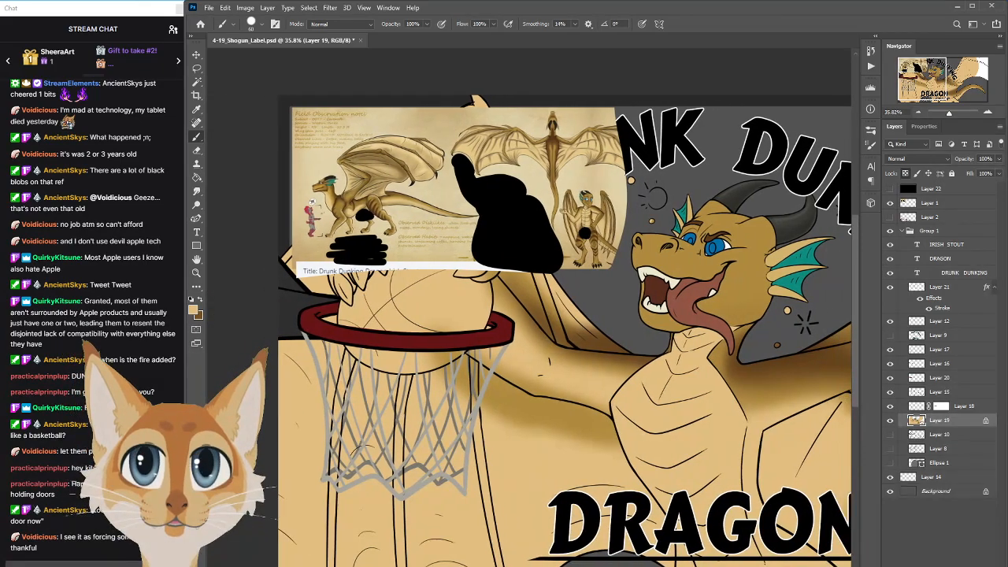
left_click(891, 203)
Sample the darker gold under the arm, paint the fingers gripping the basketball with it and save the document
key("i")
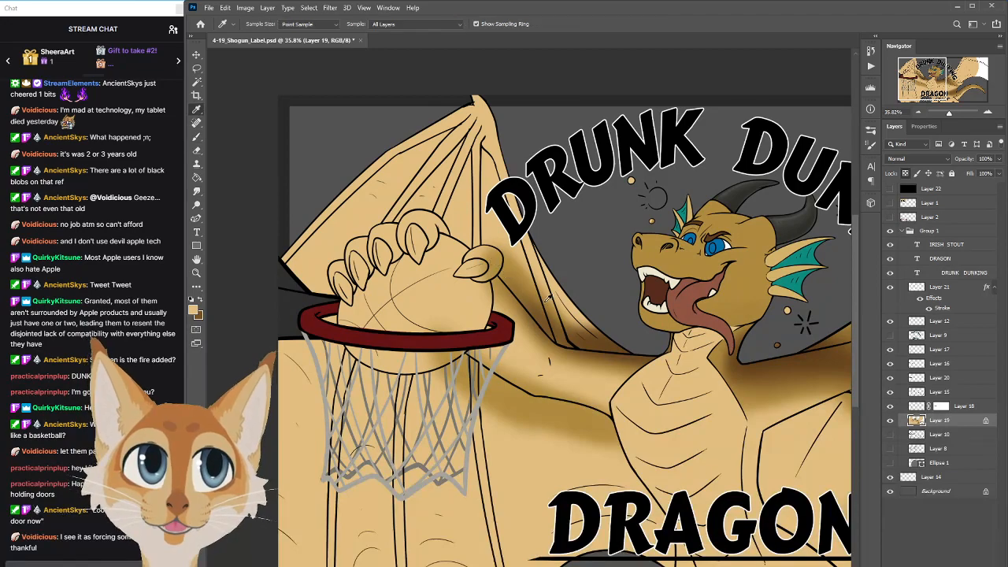
left_click(502, 396)
key("b")
mouse_move(493, 250)
left_mouse_down()
mouse_move(468, 269)
mouse_move(493, 254)
mouse_move(460, 252)
mouse_move(414, 217)
mouse_move(425, 218)
mouse_move(410, 237)
mouse_move(432, 232)
mouse_move(414, 241)
mouse_move(382, 231)
mouse_move(397, 230)
mouse_move(379, 237)
mouse_move(383, 249)
mouse_move(373, 239)
mouse_move(347, 253)
mouse_move(375, 261)
mouse_move(360, 272)
mouse_move(358, 261)
mouse_move(342, 265)
mouse_move(354, 279)
mouse_move(341, 283)
mouse_move(408, 240)
mouse_move(361, 280)
mouse_move(417, 226)
mouse_move(365, 231)
left_mouse_up()
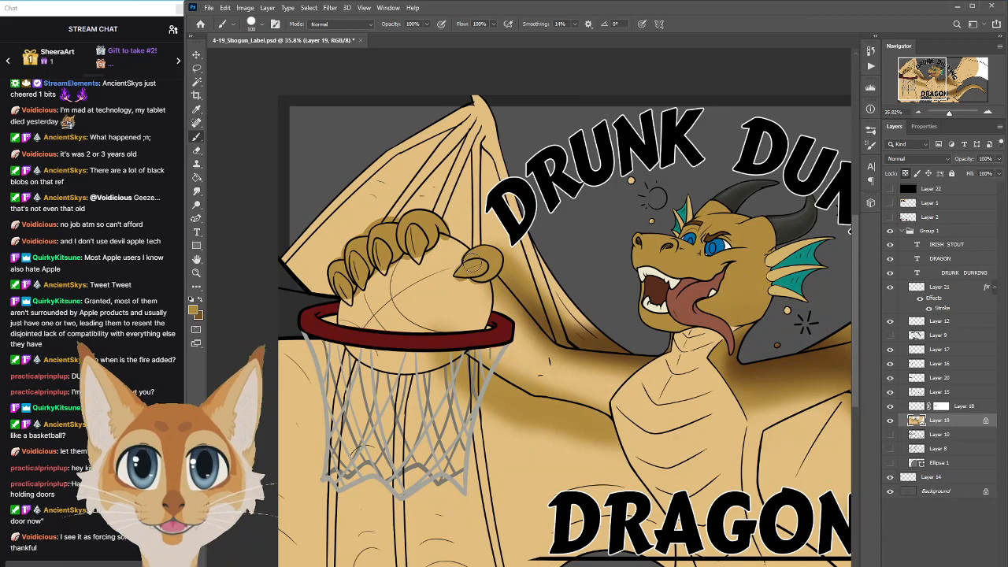
key("ctrl+s")
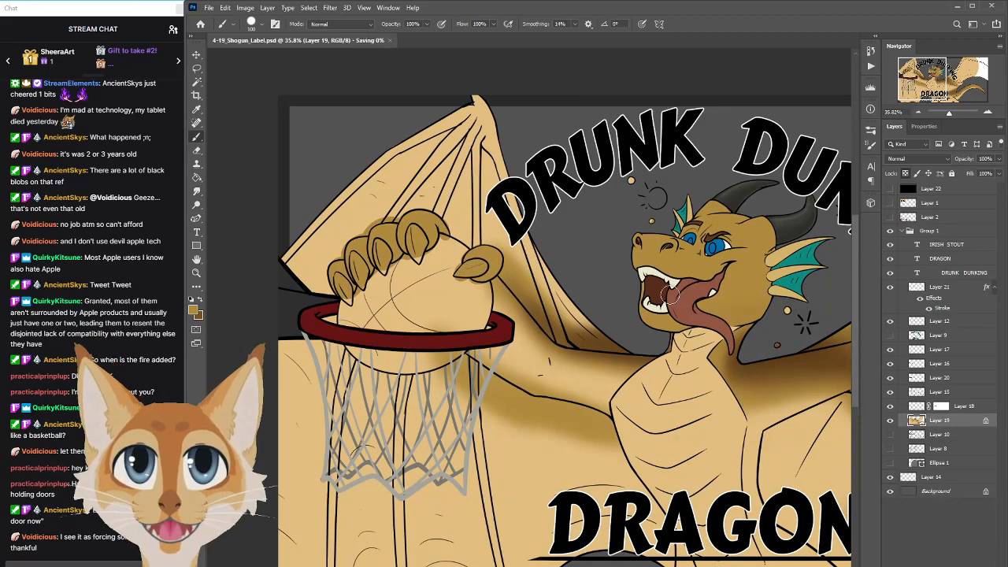
Cover the shadow at the base of the wing behind the outstretched arm with light tan and reduce the brush to 70
left_click_drag(657, 291, 615, 291)
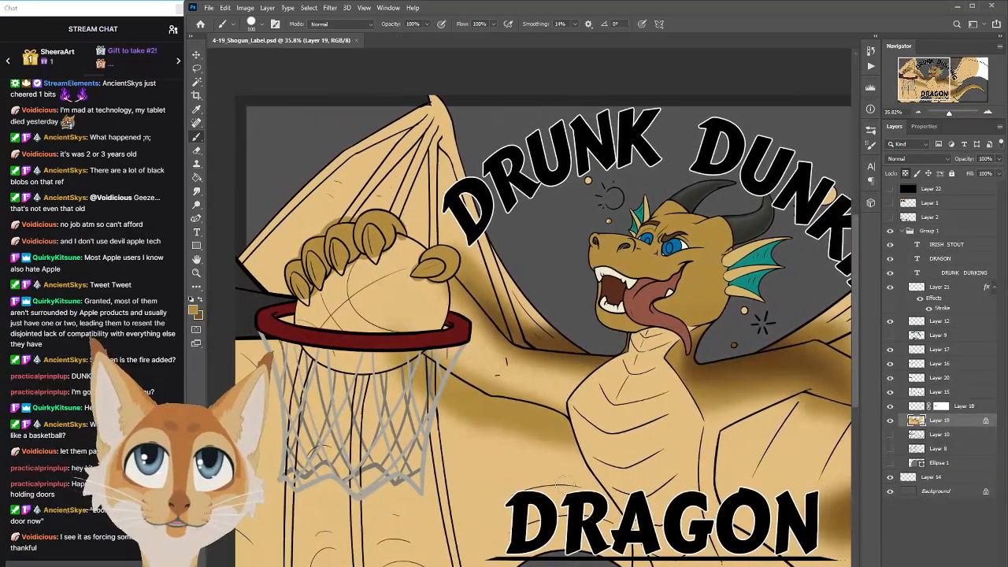
left_click_drag(837, 375, 634, 375)
mouse_move(603, 333)
left_mouse_down()
mouse_move(542, 351)
mouse_move(645, 324)
mouse_move(658, 308)
mouse_move(566, 339)
mouse_move(625, 321)
left_mouse_up()
key("bracketleft")
key("bracketleft")
key("bracketleft")
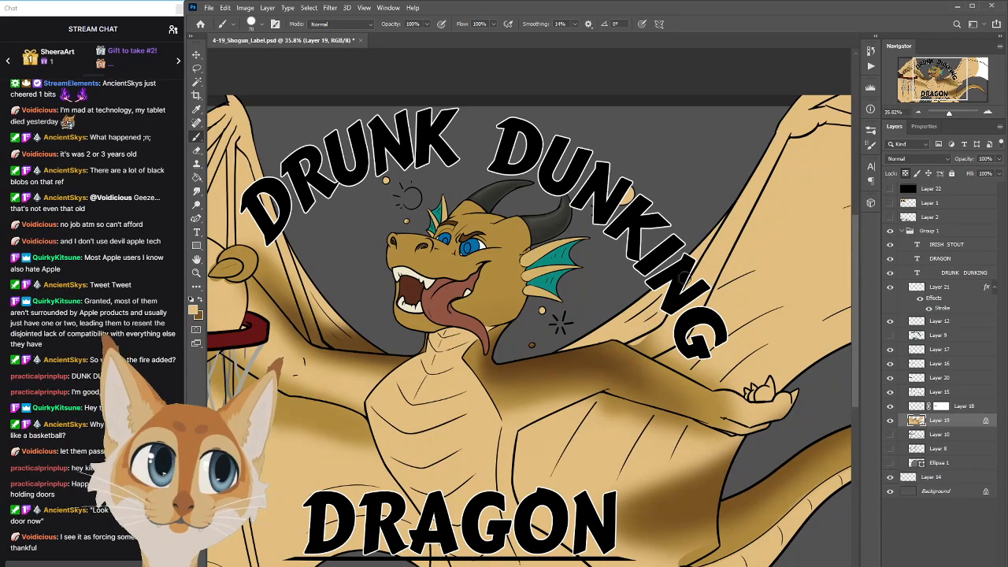
Show the Layer 1 reference to check the wing colours, sample the darker gold beside the raised arm and hide the reference
left_click_drag(319, 315, 449, 321)
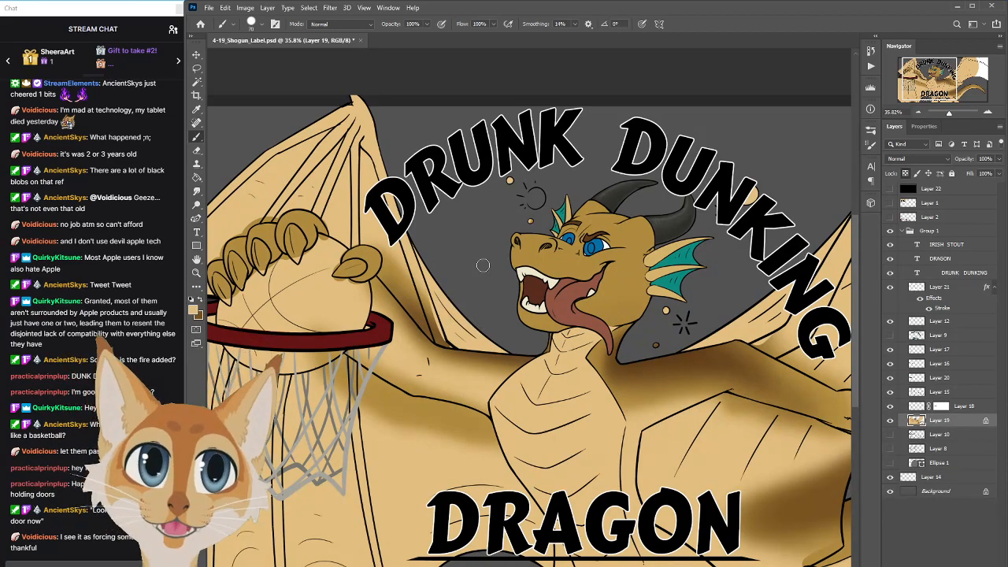
scroll(483, 265, "down", 3)
left_click(890, 190)
left_click(889, 190)
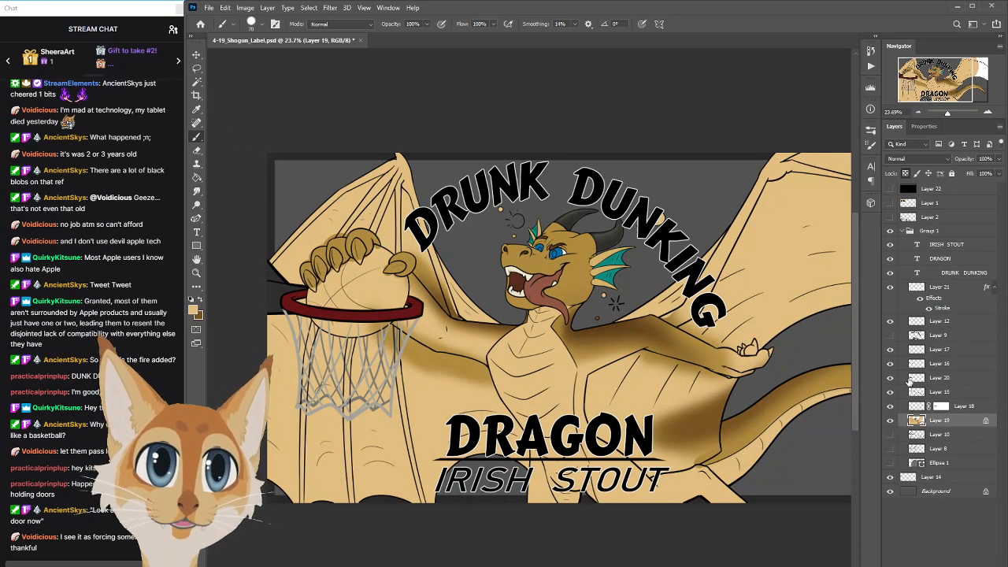
left_click_drag(890, 203, 890, 217)
scroll(454, 287, "up", 2)
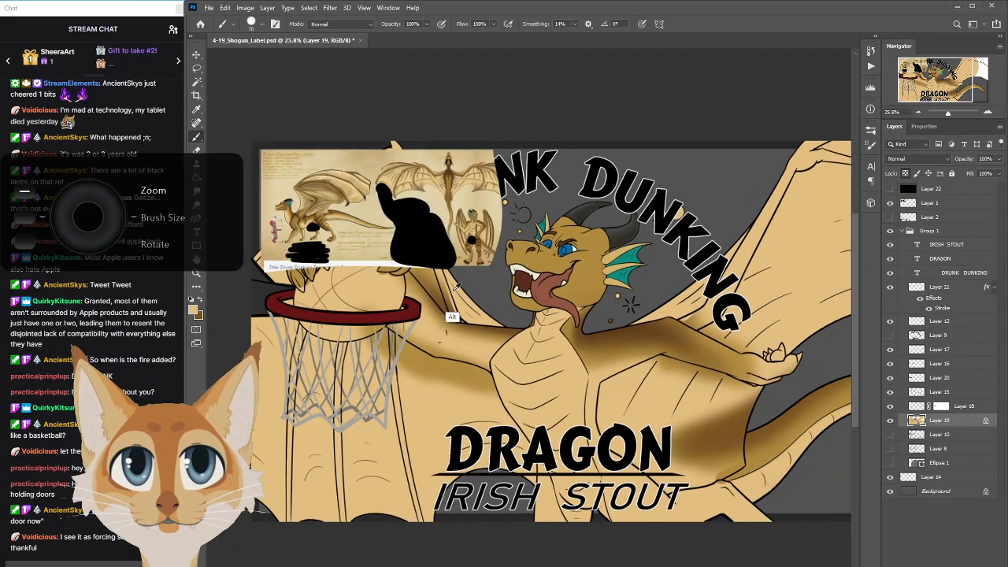
scroll(413, 275, "up", 3)
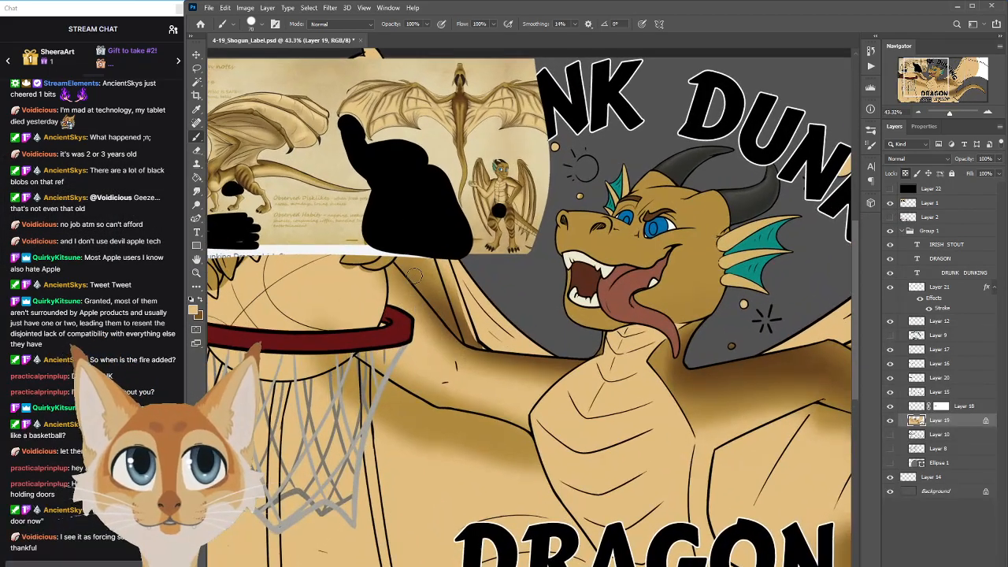
scroll(417, 274, "up", 2)
scroll(420, 269, "down", 2)
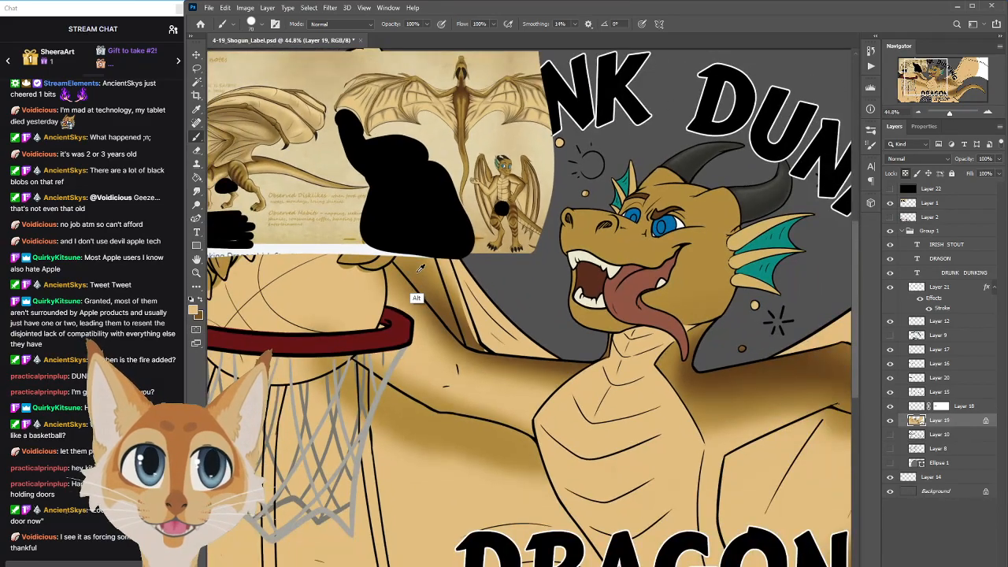
scroll(420, 269, "down", 1)
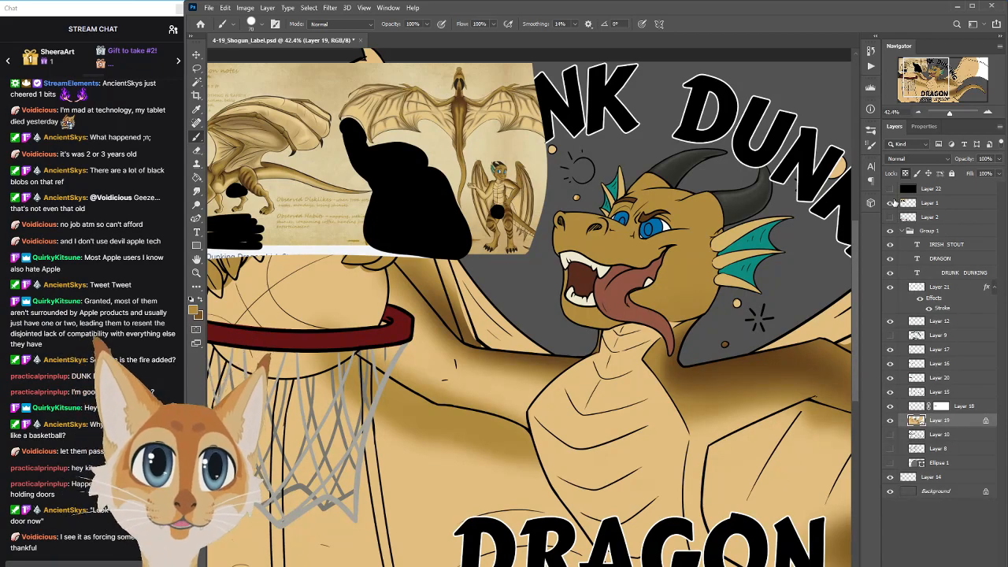
left_click(890, 204)
Paint the long wing strut behind the DUNKING lettering with the darker gold, undoing the first stroke and repainting it
scroll(726, 417, "right", 3)
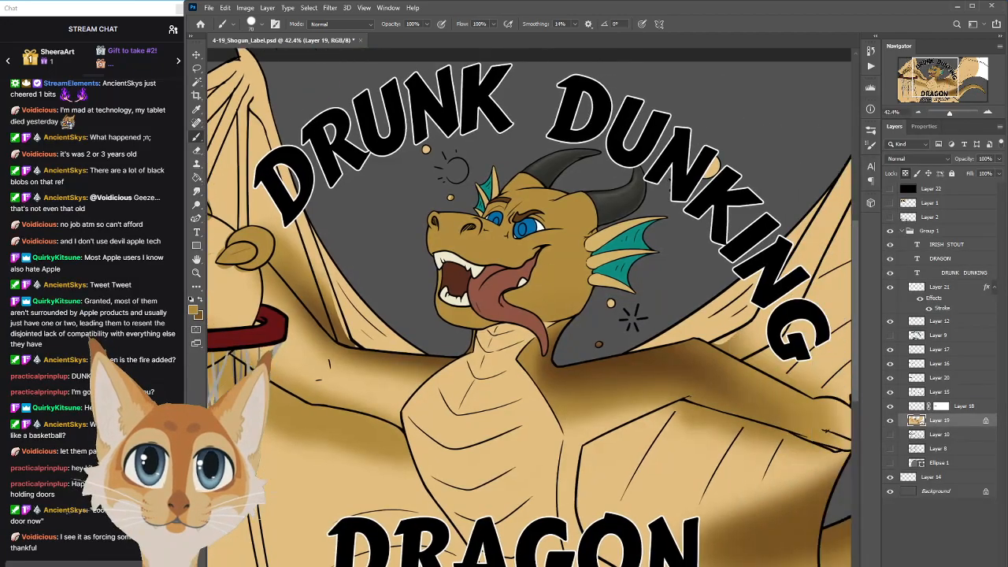
left_click_drag(757, 145, 703, 247)
key("ctrl+z")
left_click_drag(786, 101, 683, 299)
mouse_move(701, 252)
left_mouse_down()
mouse_move(681, 291)
mouse_move(739, 195)
mouse_move(682, 312)
mouse_move(807, 77)
left_mouse_up()
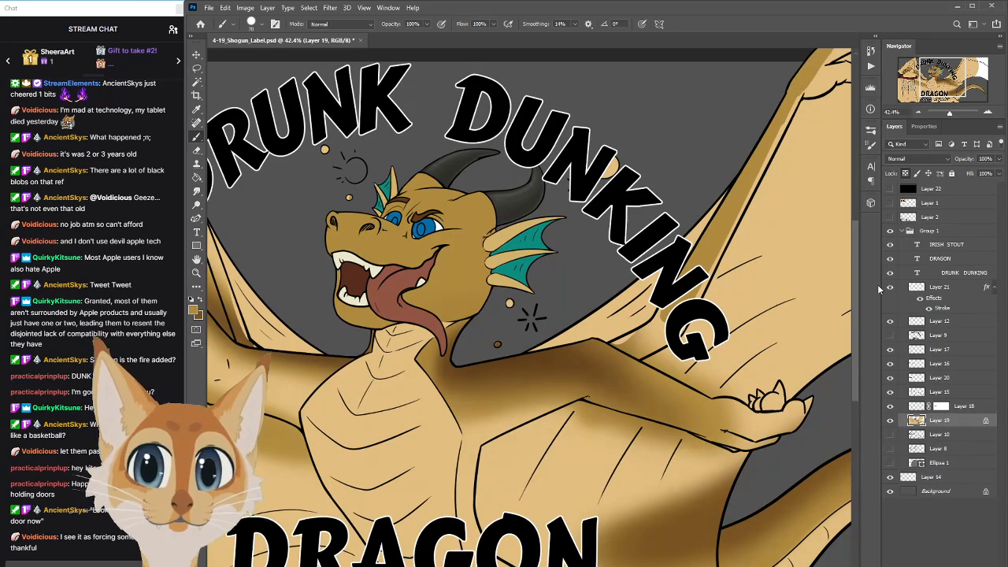
Reduce the brush to 50, extend the gold down to where the wing meets the arm and tidy the strut's edge
mouse_move(854, 287)
left_mouse_down()
mouse_move(855, 313)
mouse_move(855, 289)
left_mouse_up()
mouse_move(672, 286)
left_mouse_down()
mouse_move(655, 323)
mouse_move(668, 304)
left_mouse_up()
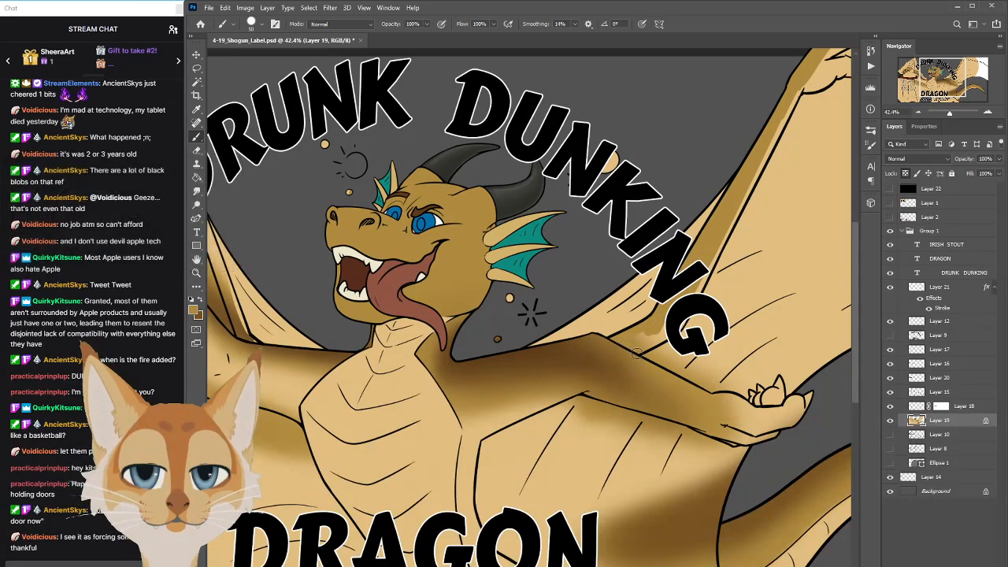
left_click_drag(638, 349, 653, 331)
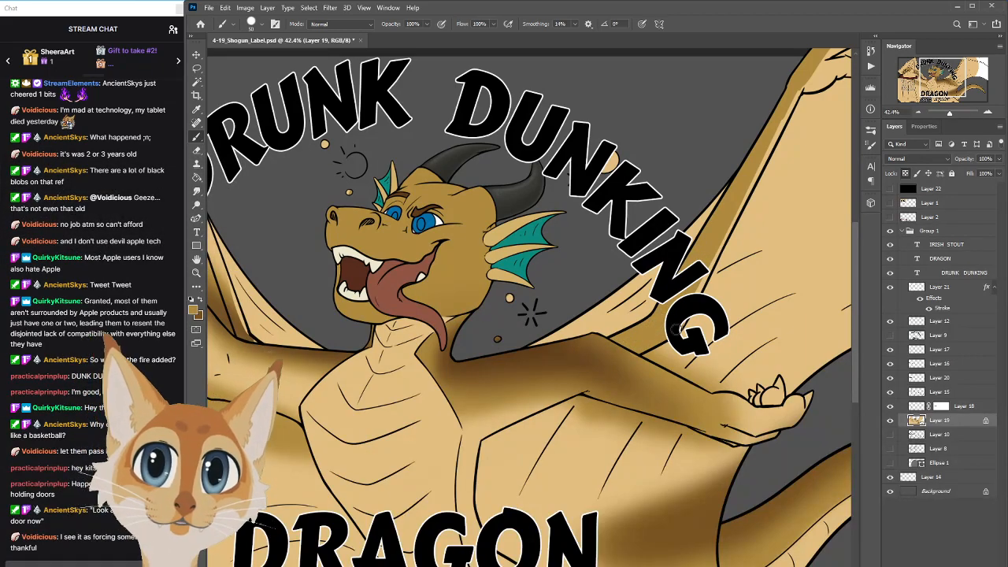
mouse_move(711, 268)
left_mouse_down()
mouse_move(810, 61)
mouse_move(782, 114)
left_mouse_up()
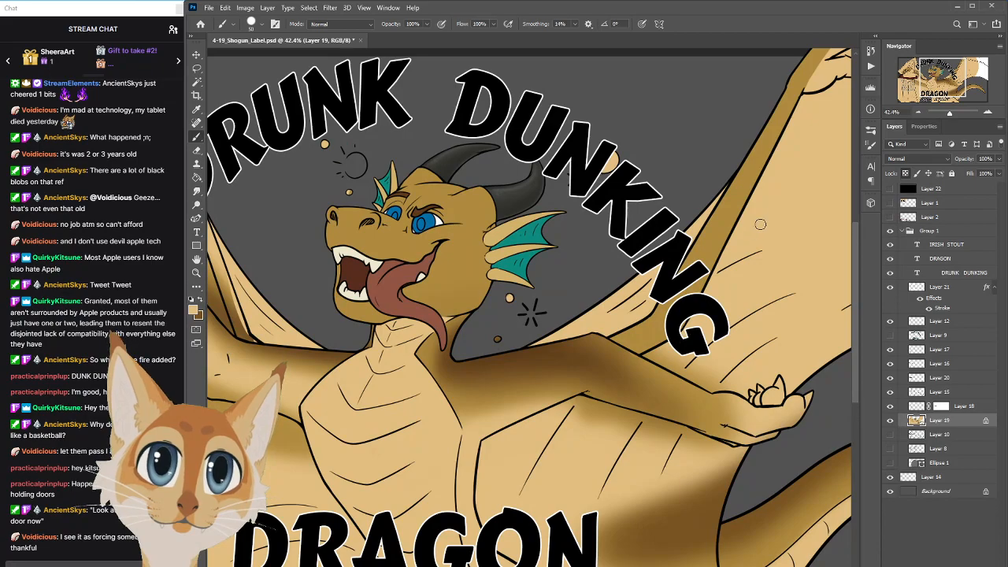
Sample the darker gold where the wing meets the arm and ready the Smudge tool at size 40
scroll(479, 406, "right", 3)
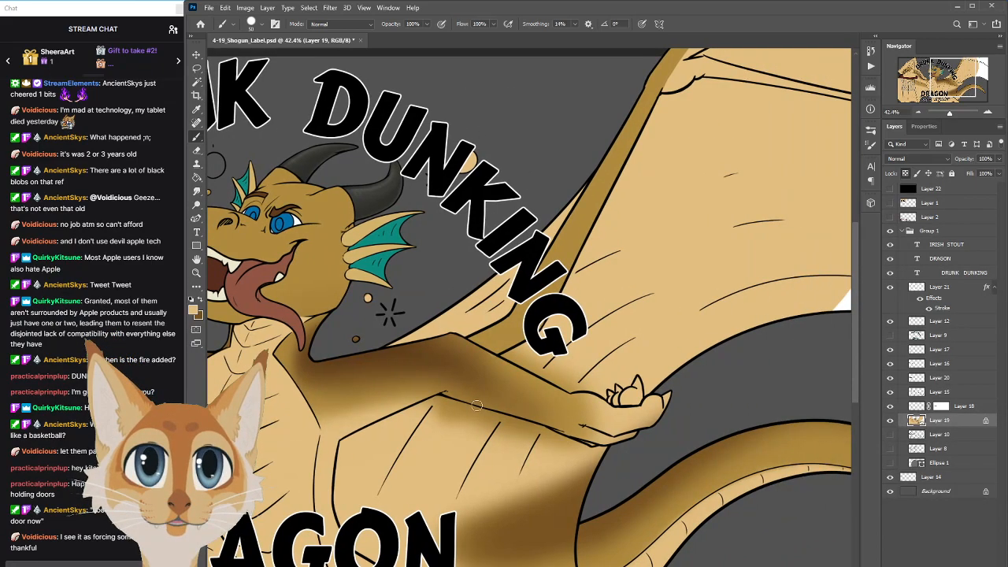
left_click_drag(855, 310, 853, 342)
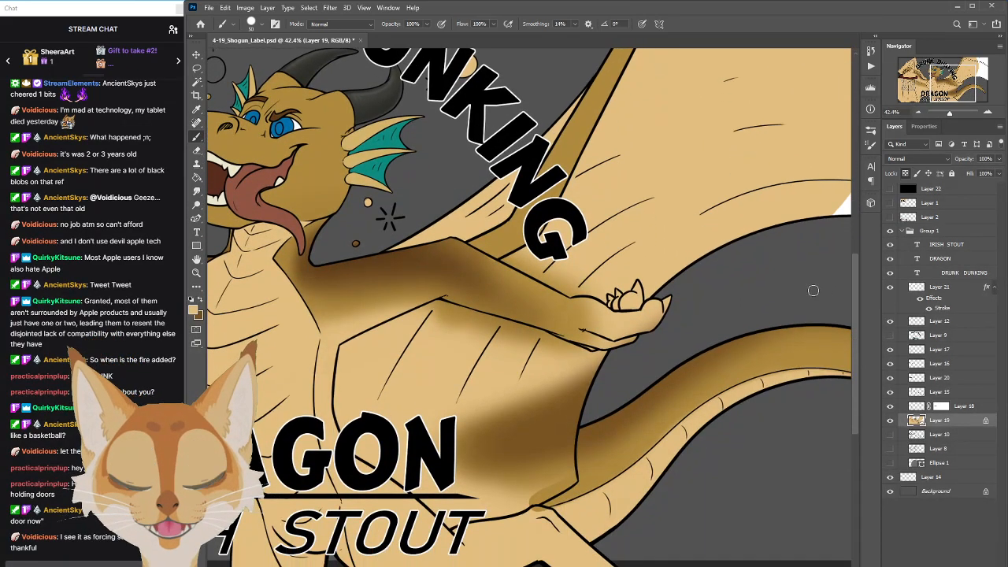
key("i")
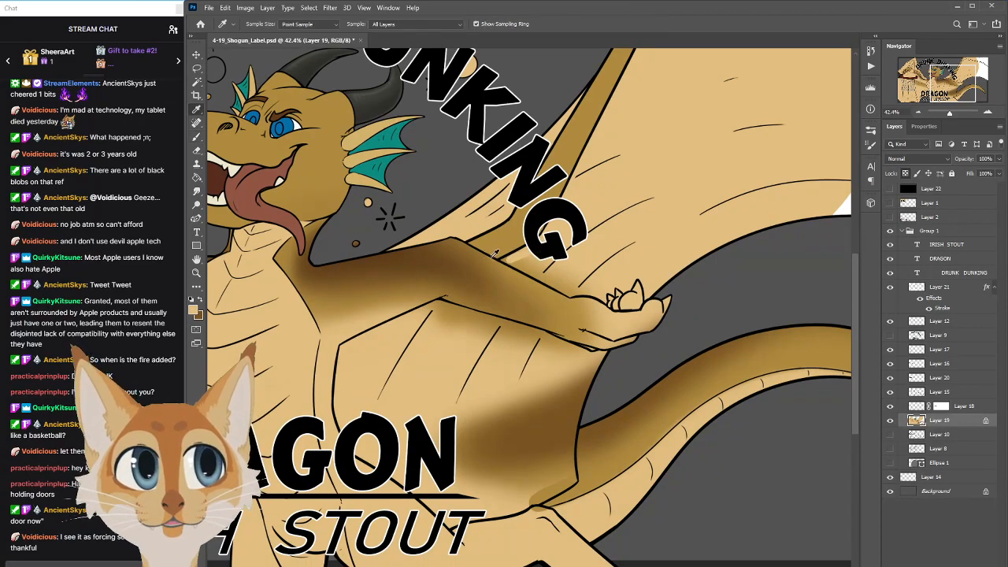
left_click(503, 263)
key("b")
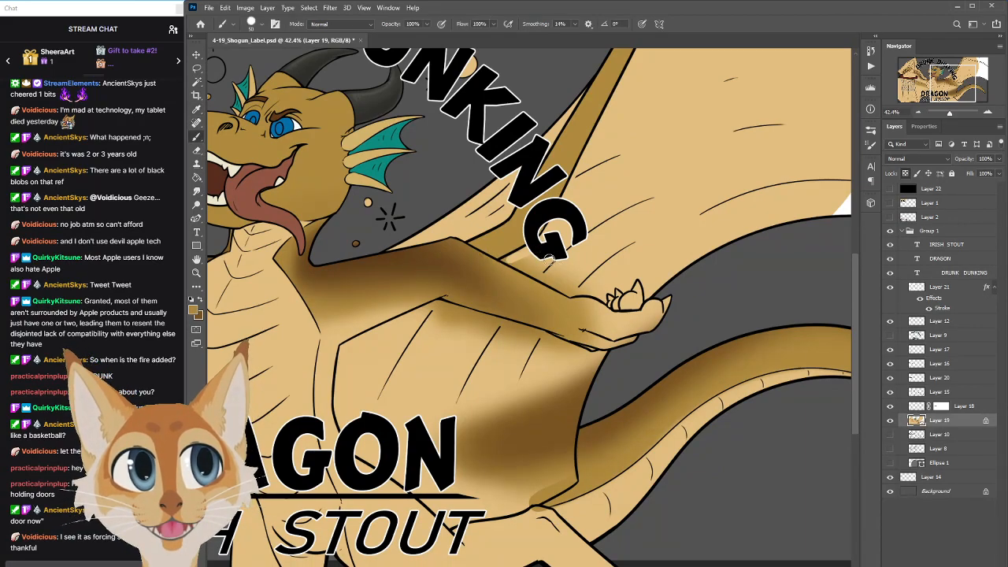
left_click(196, 192)
key("bracketleft")
key("bracketleft")
key("bracketleft")
key("bracketleft")
key("bracketleft")
key("bracketleft")
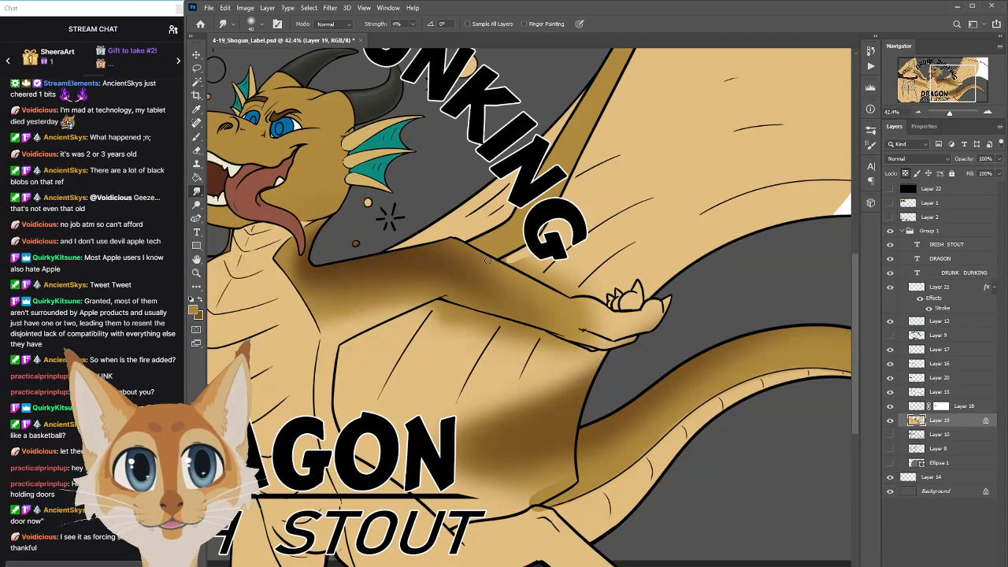
Sample the light tan and paint over the shadow on the wing membrane directly above the outstretched forearm
key("b")
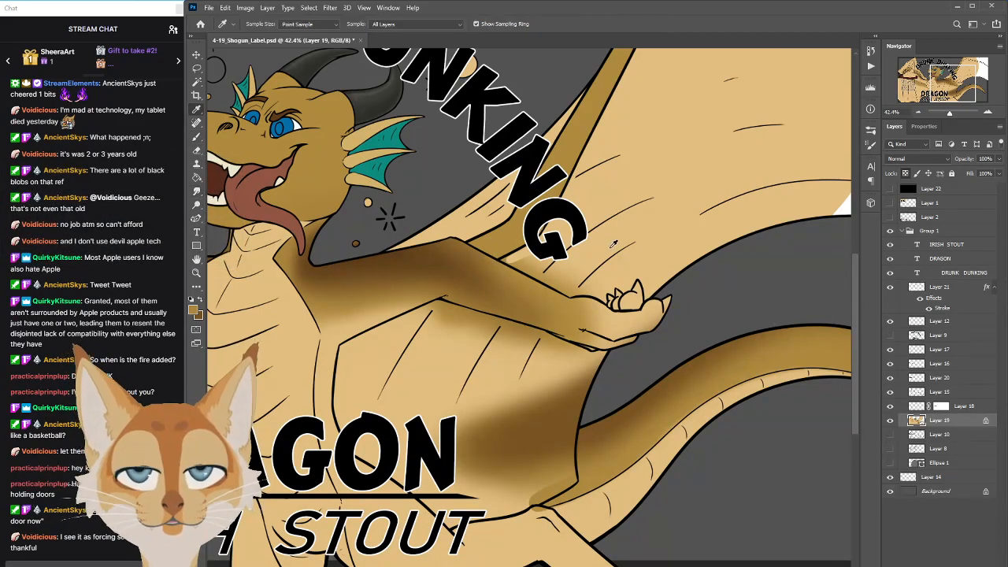
mouse_move(510, 259)
left_mouse_down()
mouse_move(554, 281)
mouse_move(515, 264)
mouse_move(569, 292)
left_mouse_up()
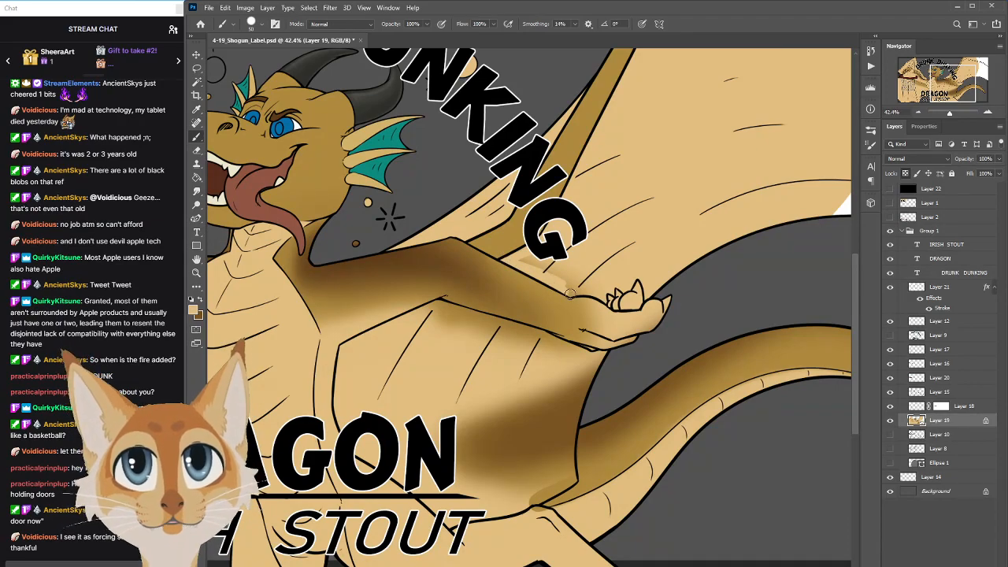
key("bracketright")
key("bracketright")
key("bracketright")
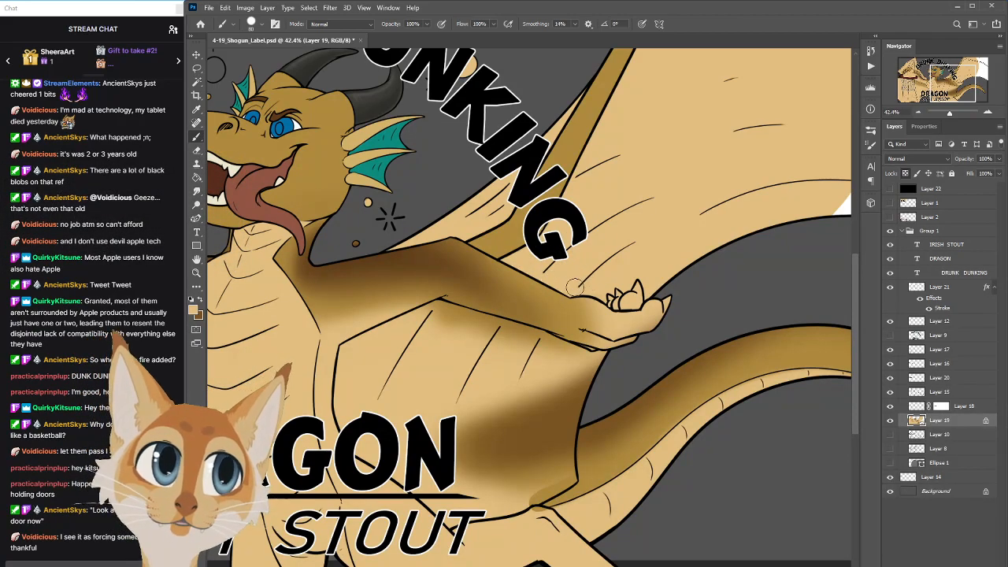
Paint light tan over the shadow on the wing membrane under the outstretched forearm, enlarging the brush to 80
mouse_move(411, 315)
left_mouse_down()
mouse_move(478, 319)
mouse_move(512, 312)
mouse_move(449, 309)
mouse_move(515, 330)
mouse_move(475, 313)
left_mouse_up()
scroll(496, 250, "down", 3)
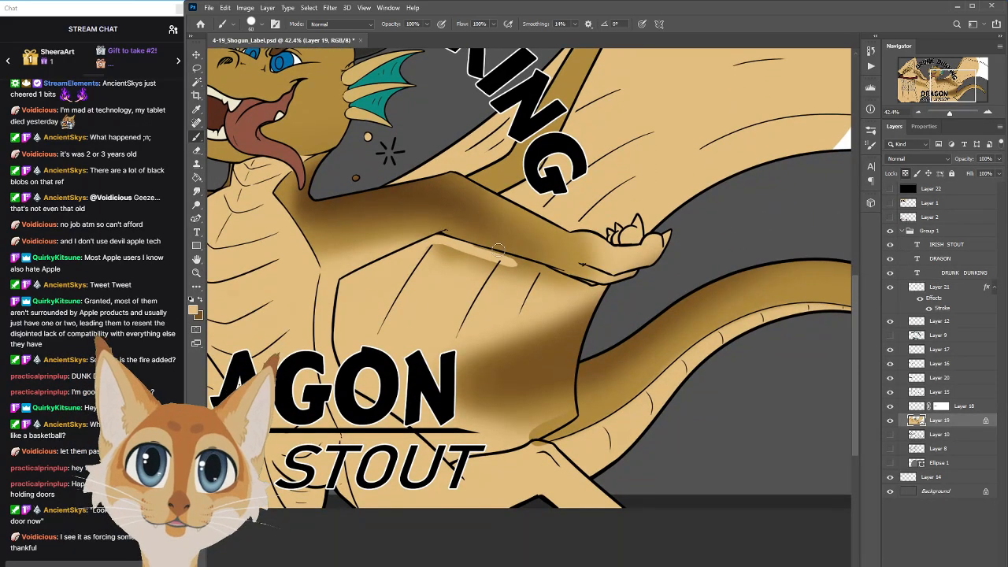
left_click_drag(469, 248, 602, 293)
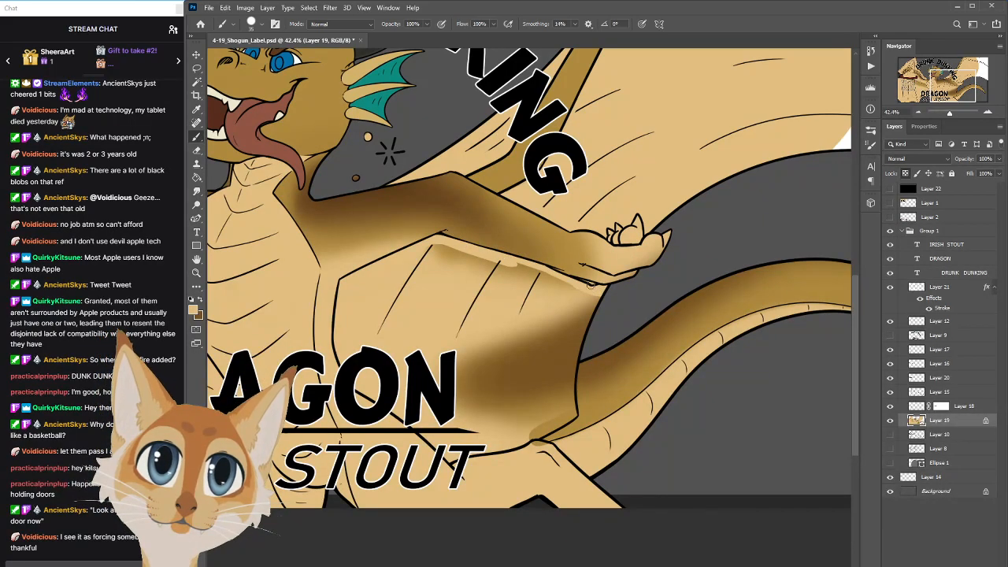
key("bracketright")
key("bracketright")
key("bracketright")
mouse_move(437, 252)
left_mouse_down()
mouse_move(585, 297)
mouse_move(629, 244)
mouse_move(625, 272)
mouse_move(587, 281)
mouse_move(601, 297)
mouse_move(399, 269)
mouse_move(591, 296)
left_mouse_up()
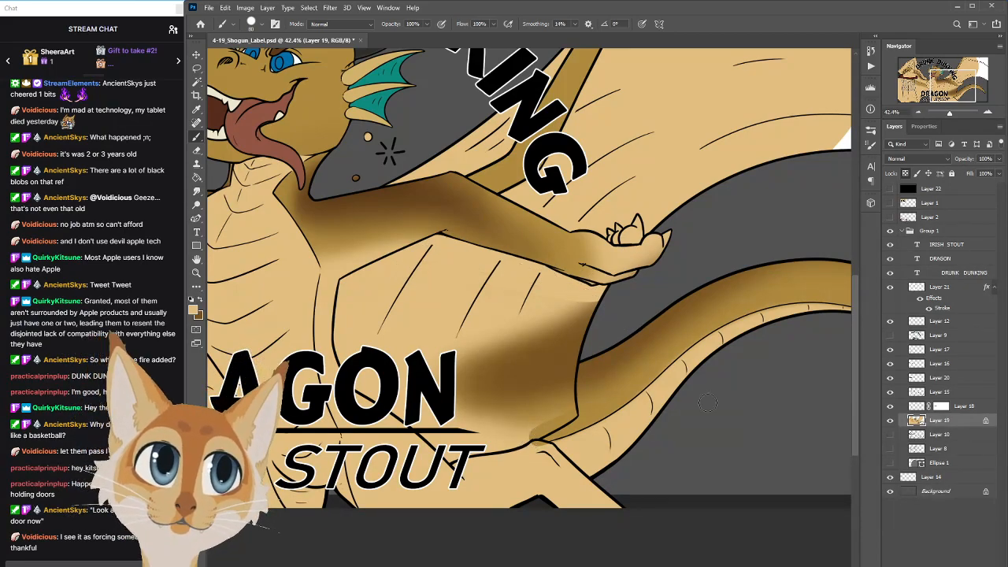
Resample the light tan and cover the brown shadow along the lower membrane's outer edge beside the tail with progressively larger brushes
mouse_move(500, 357)
left_mouse_down()
mouse_move(264, 357)
mouse_move(504, 356)
left_mouse_up()
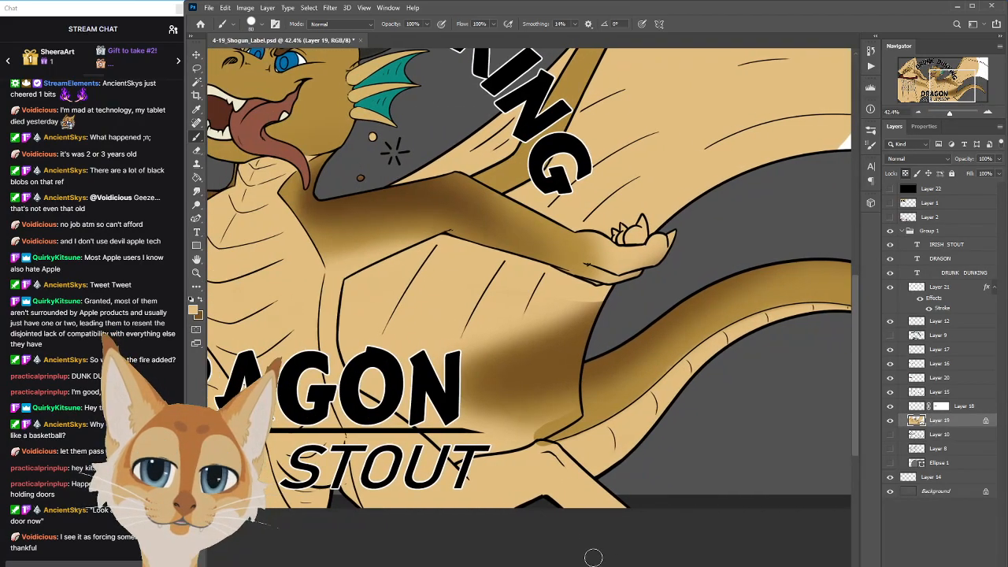
left_click(453, 323, "alt")
key("bracketright")
key("bracketright")
key("bracketright")
mouse_move(591, 303)
left_mouse_down()
mouse_move(559, 375)
mouse_move(591, 303)
mouse_move(561, 384)
mouse_move(591, 304)
mouse_move(569, 371)
mouse_move(583, 334)
mouse_move(573, 416)
mouse_move(575, 361)
mouse_move(572, 398)
left_mouse_up()
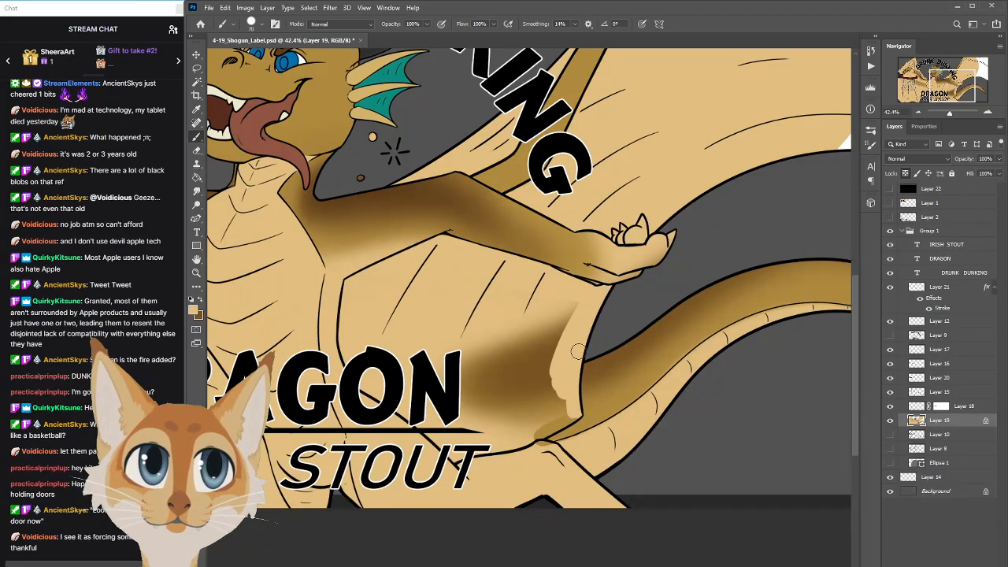
mouse_move(574, 415)
left_mouse_down()
mouse_move(522, 441)
mouse_move(562, 418)
mouse_move(549, 423)
mouse_move(569, 382)
left_mouse_up()
key("bracketright")
key("bracketright")
key("bracketright")
key("bracketright")
key("bracketright")
key("bracketright")
left_click_drag(581, 299, 455, 297)
Enlarge the brush to 175 and cover the remaining brown shadow on the lower membrane down to the leg with light tan
key("bracketright")
key("bracketright")
key("bracketright")
right_click(550, 304)
left_click(530, 323)
mouse_move(529, 323)
left_mouse_down()
mouse_move(434, 365)
mouse_move(573, 319)
mouse_move(449, 392)
mouse_move(568, 333)
mouse_move(449, 417)
mouse_move(543, 379)
mouse_move(508, 429)
left_mouse_up()
left_click_drag(550, 454, 545, 449)
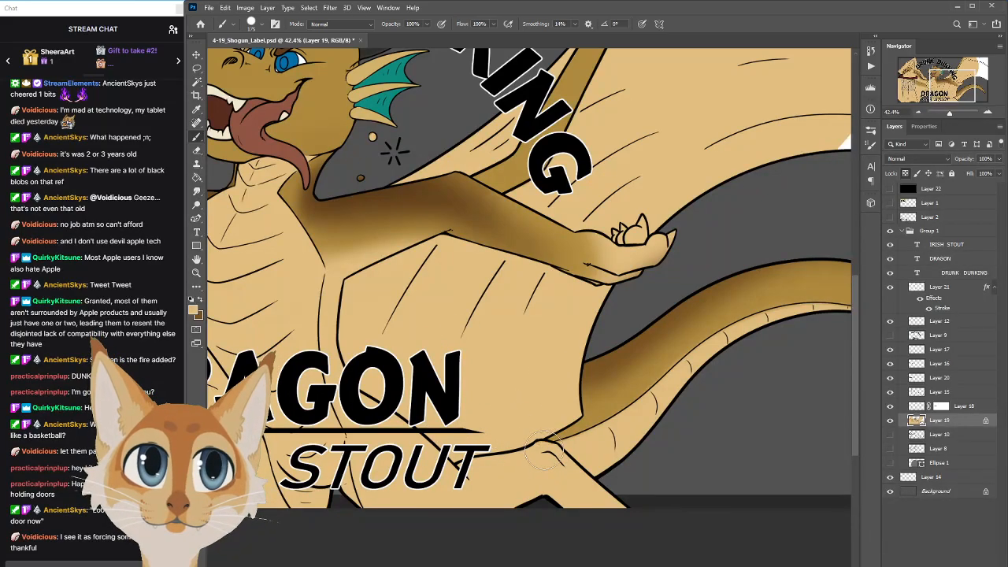
Reduce the brush to 60, fit the whole label in view and save the document
key("bracketleft")
key("bracketleft")
key("bracketleft")
key("bracketleft")
key("bracketleft")
key("bracketleft")
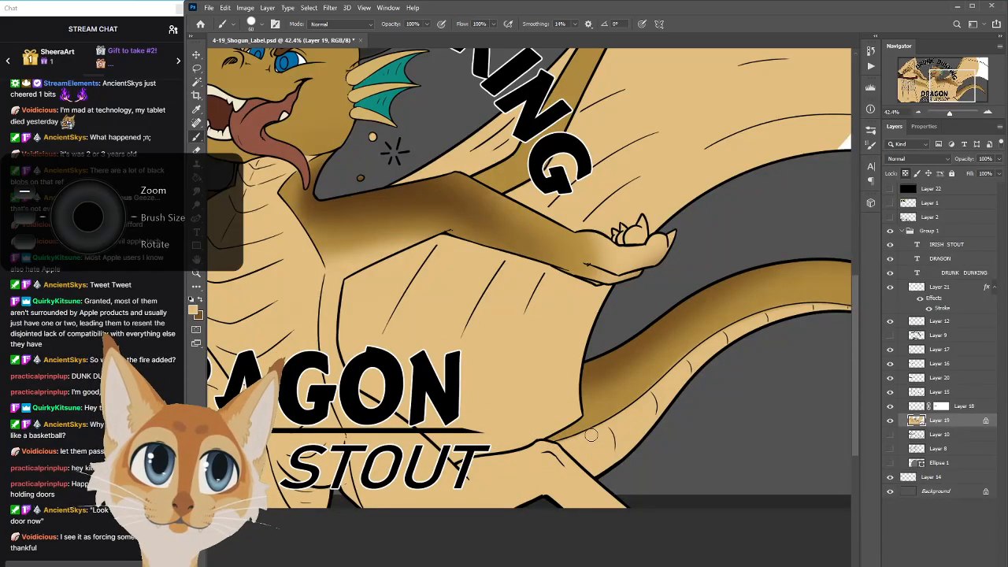
key("ctrl+0")
key("ctrl+s")
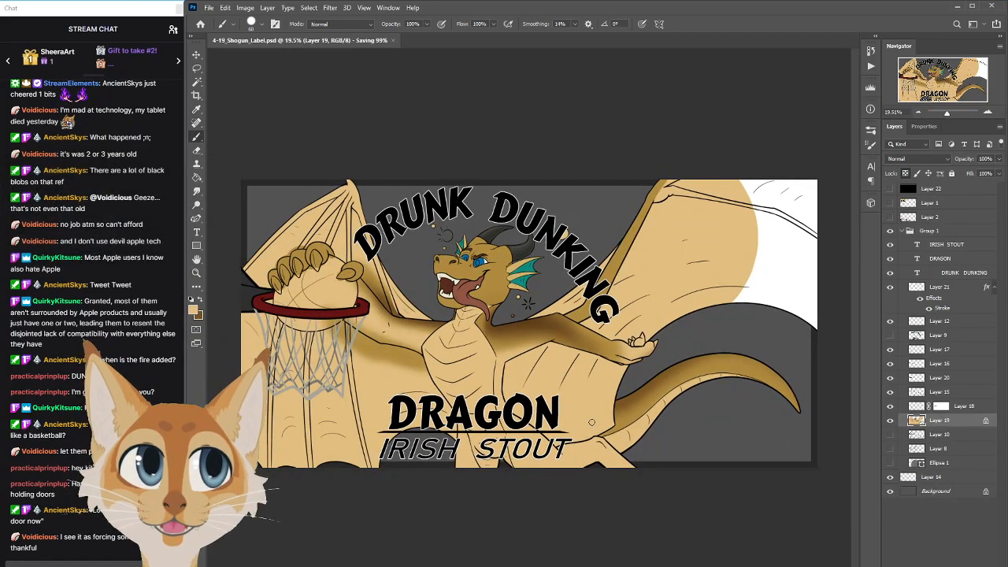
Sample the tongue colour, lighten it to b37c6b and choose a Soft Round Pressure Opacity brush
scroll(460, 287, "up", 5)
left_click(457, 290, "alt")
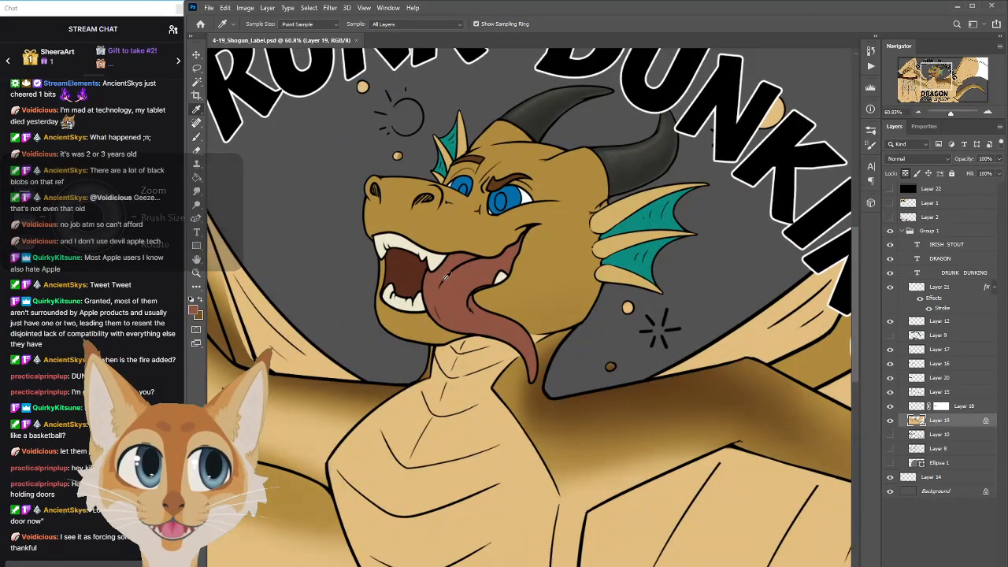
left_click(193, 309)
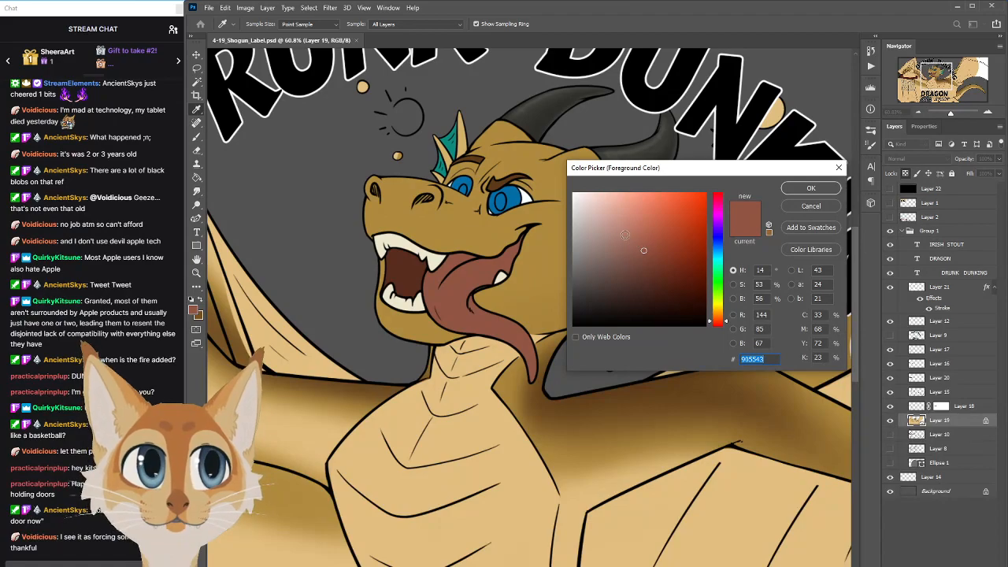
left_click(625, 235)
left_click(810, 189)
left_click(871, 132)
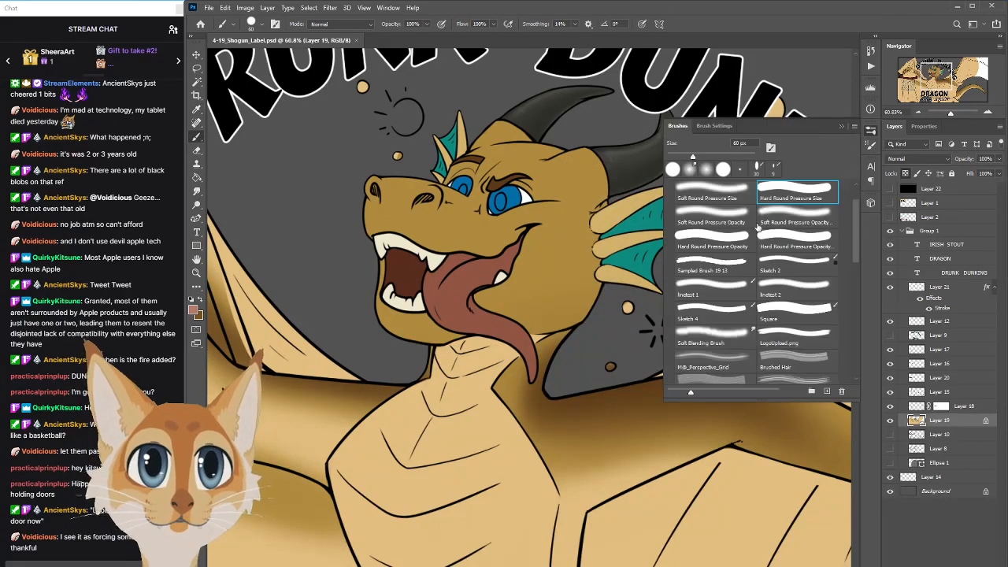
left_click(798, 213)
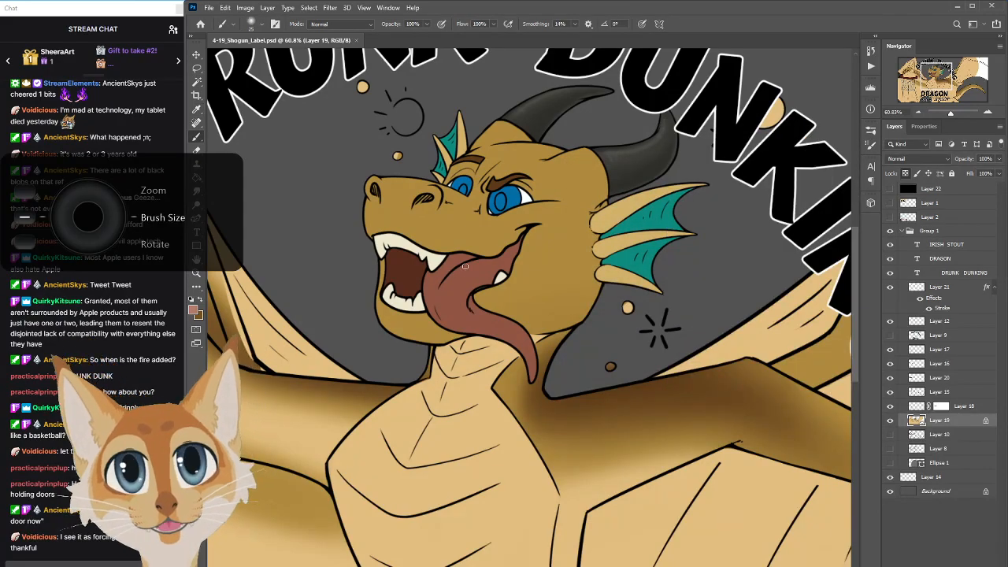
Undo the first tongue highlight stroke, change the brush colour to a pale yellowish tan and set the brush mode to Soft Light
key("bracketleft")
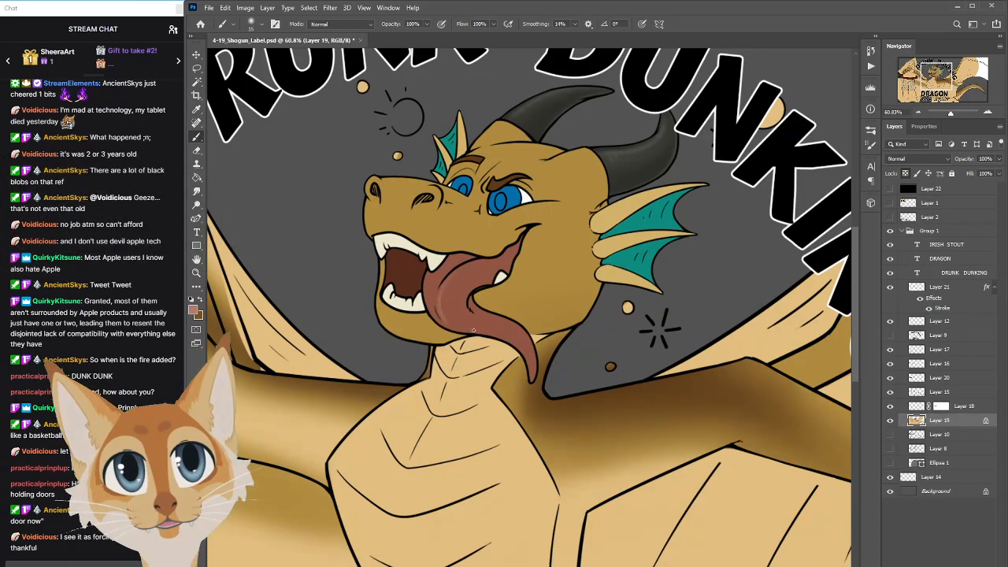
key("ctrl+z")
left_click(192, 312)
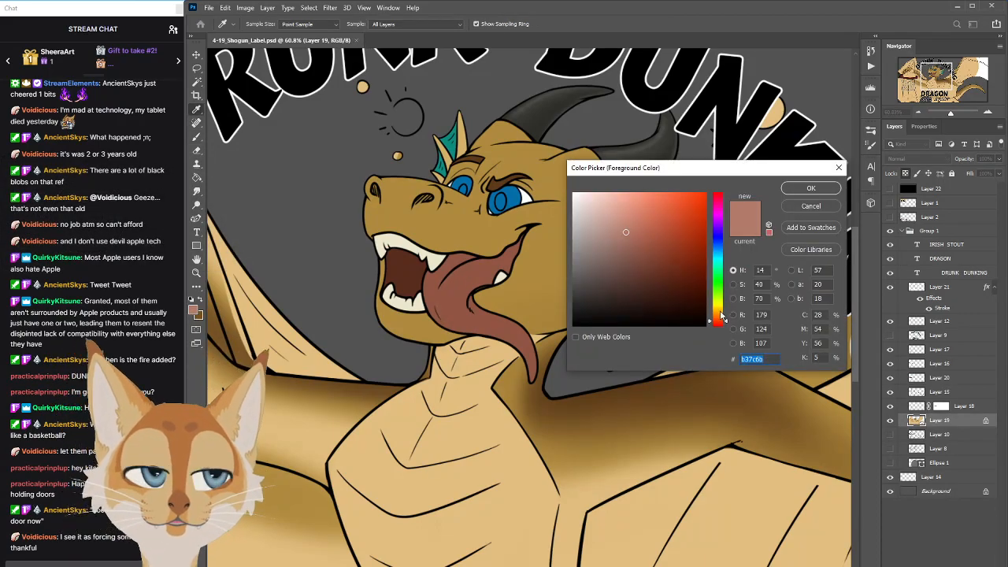
left_click_drag(723, 315, 723, 303)
left_click(811, 188)
left_click(339, 23)
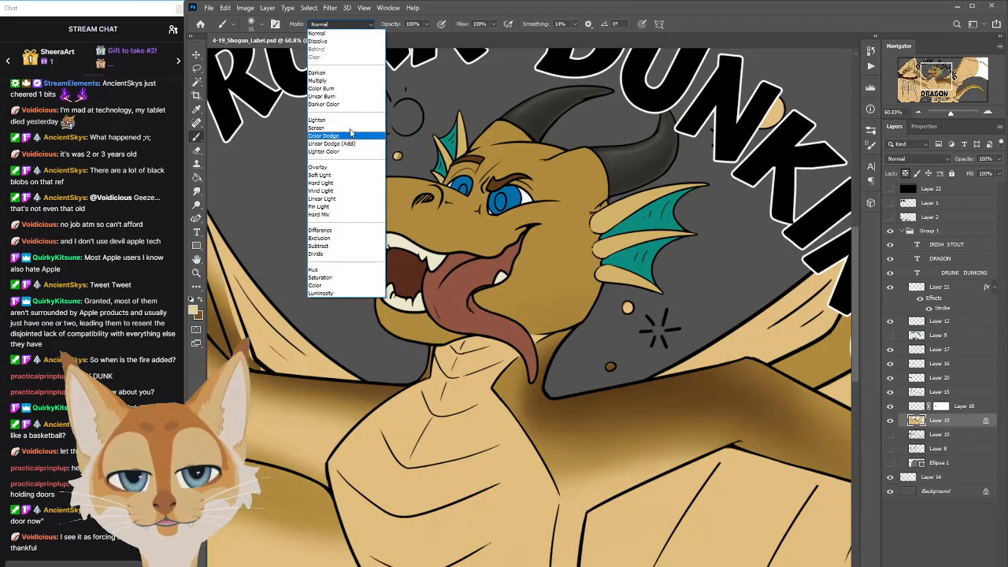
left_click(346, 175)
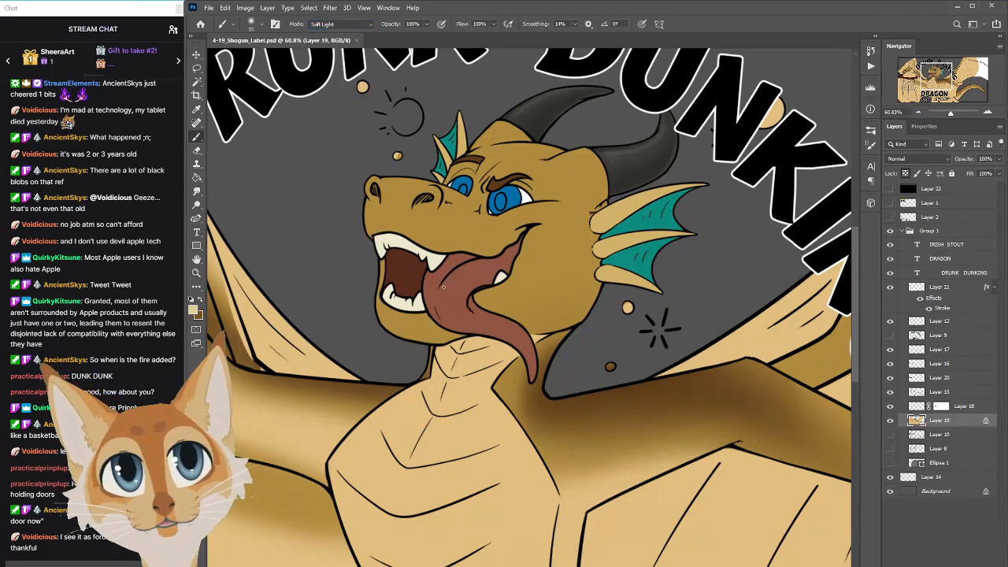
Shift the brush colour to a light peach and paint soft highlights along the curve of the tongue
left_click(193, 309)
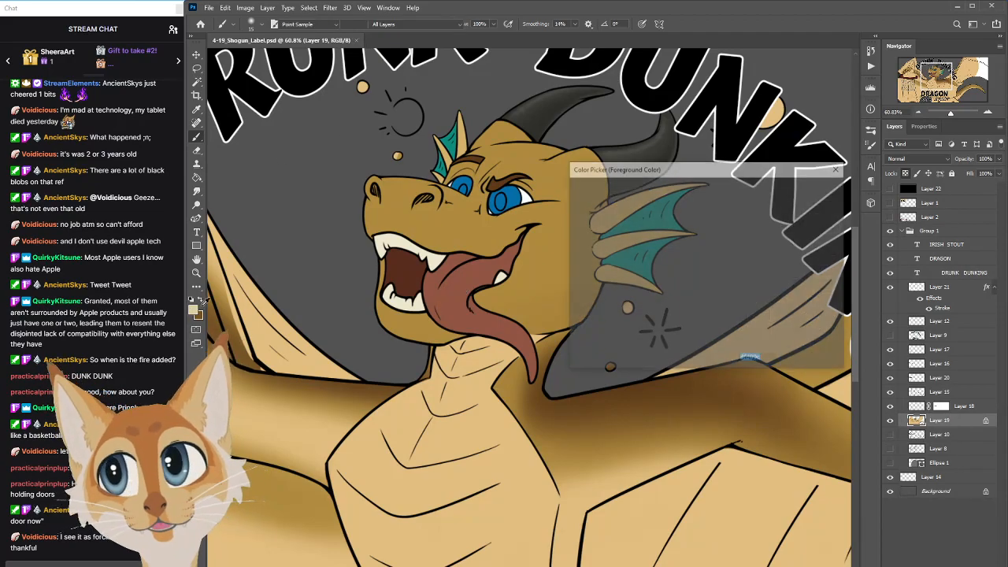
left_click(723, 313)
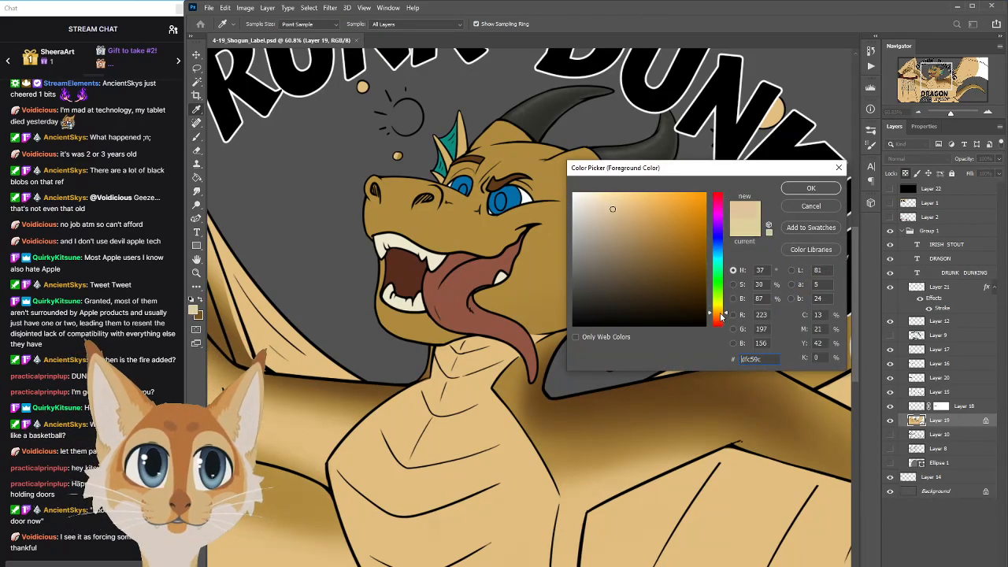
left_click(721, 318)
left_click(606, 203)
left_click(799, 192)
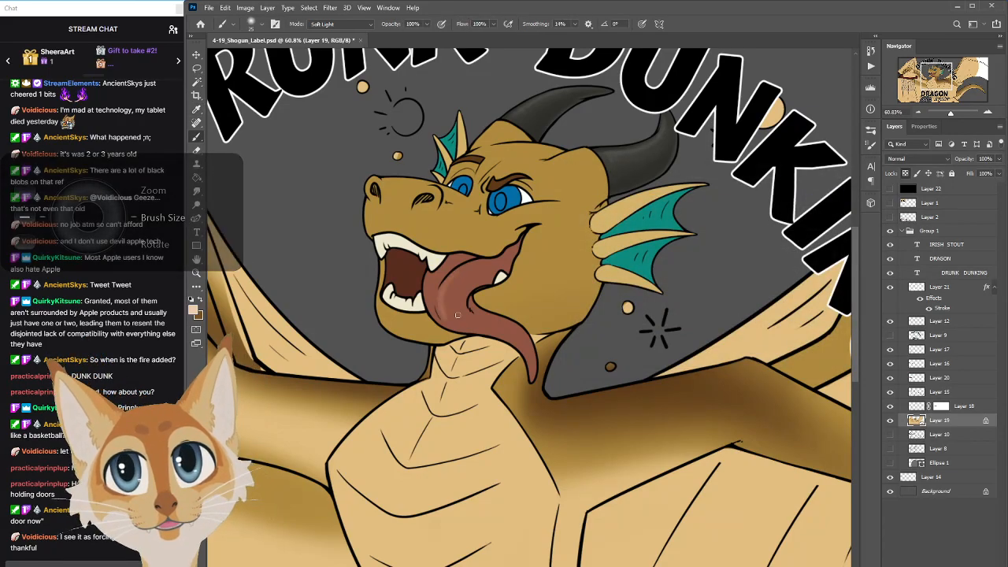
left_click_drag(465, 268, 443, 319)
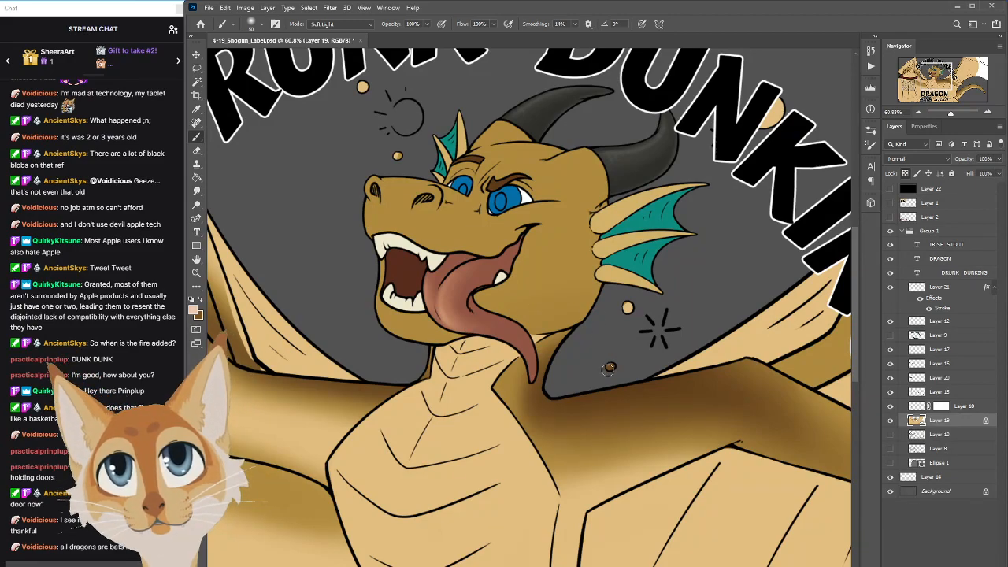
Sample the tongue's reddish base colour, return the brush mode to Normal and blend over the highlights in the mouth
scroll(607, 364, "down", 5)
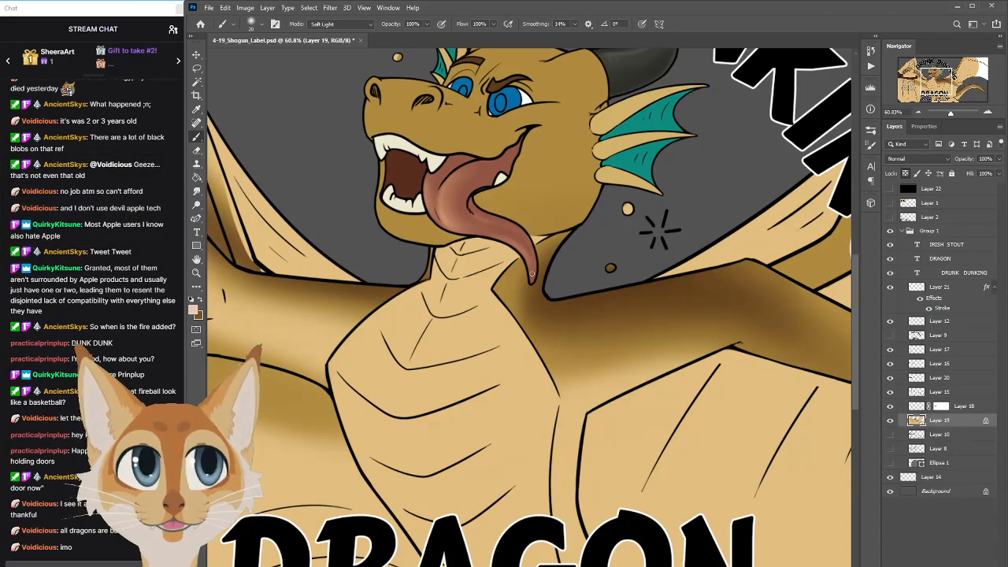
left_click(528, 256, "alt")
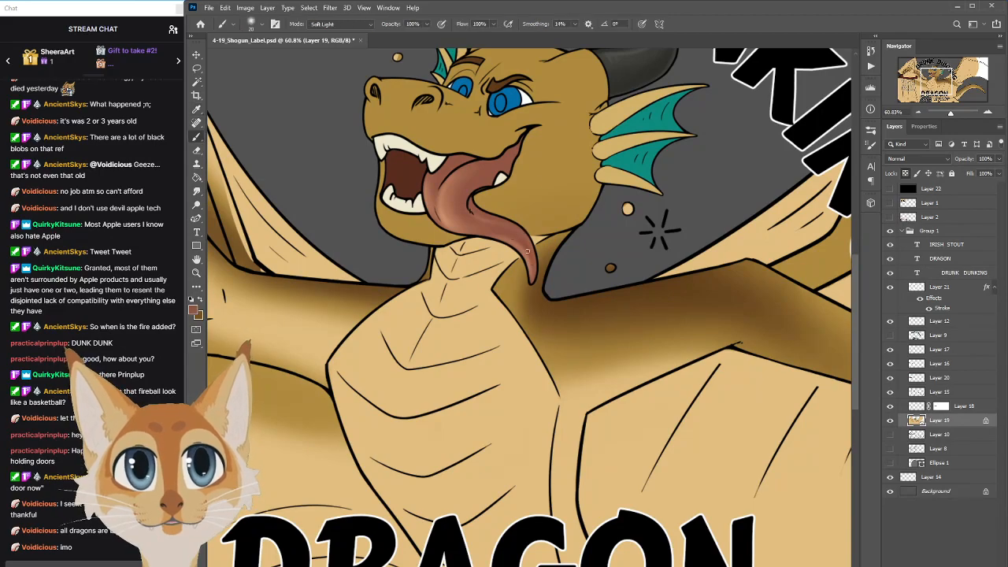
left_click(339, 23)
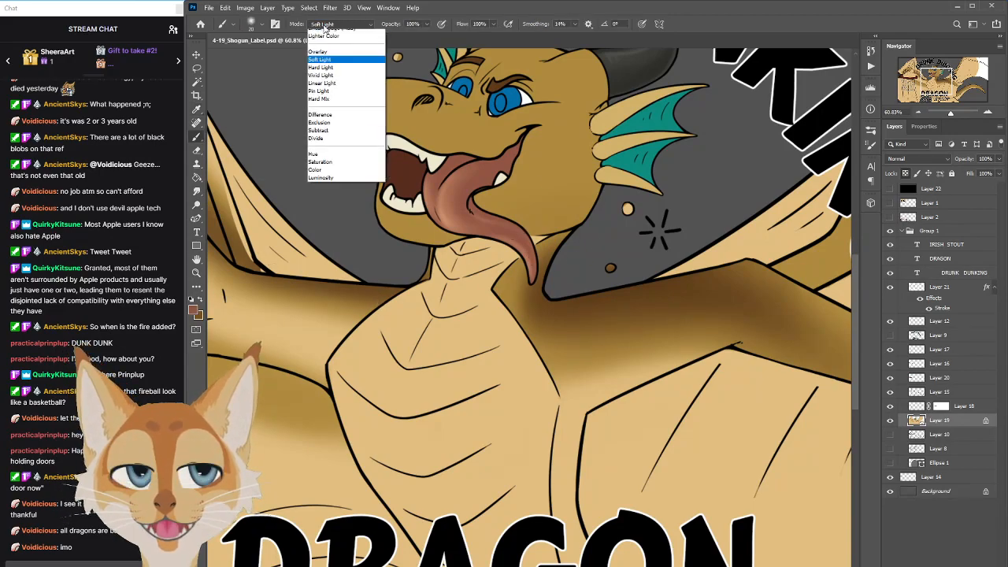
left_click(331, 29)
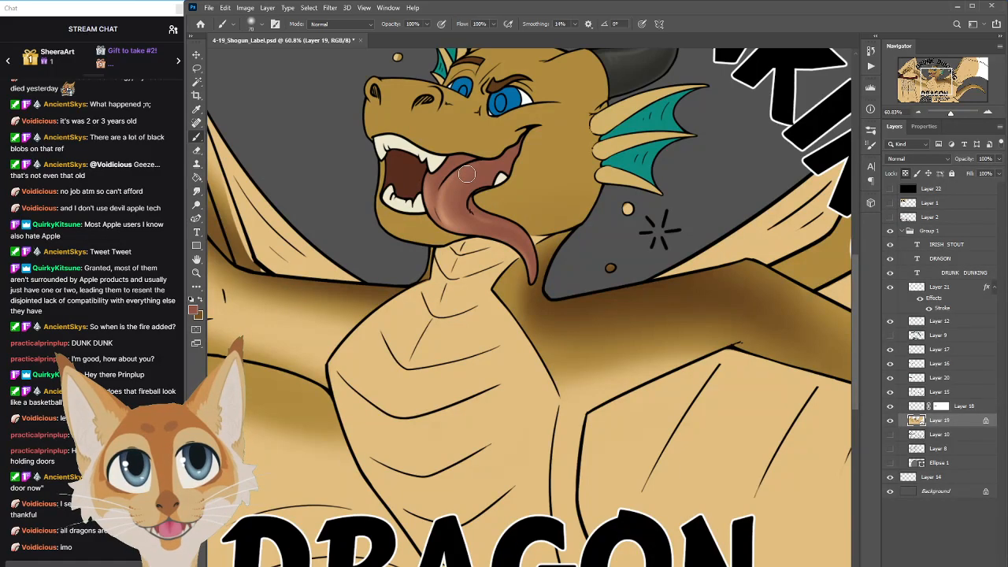
mouse_move(467, 175)
left_mouse_down()
mouse_move(447, 202)
mouse_move(458, 228)
left_mouse_up()
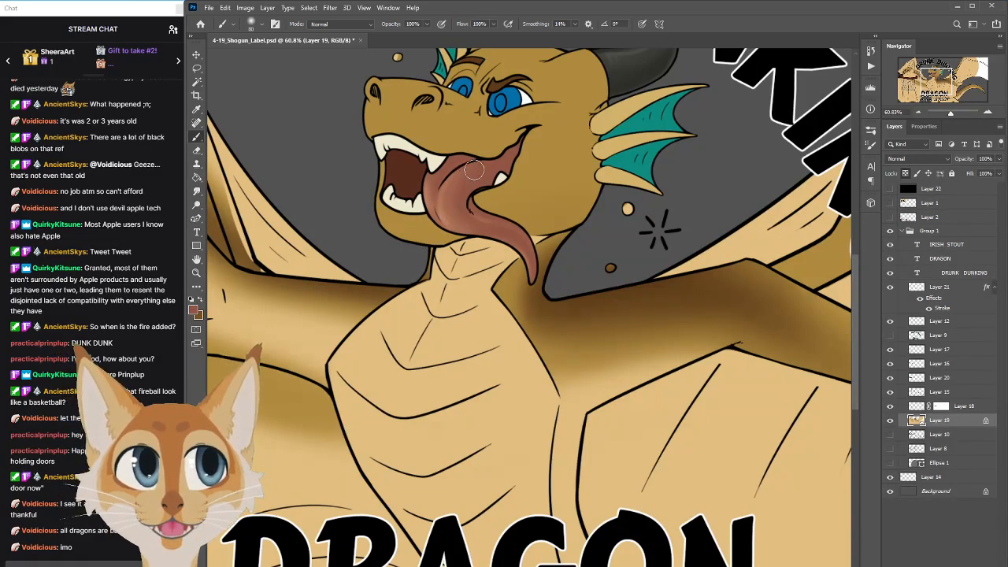
Save the document and check the whole label in greyscale by toggling the visibility of Layer 22
scroll(510, 138, "down", 10)
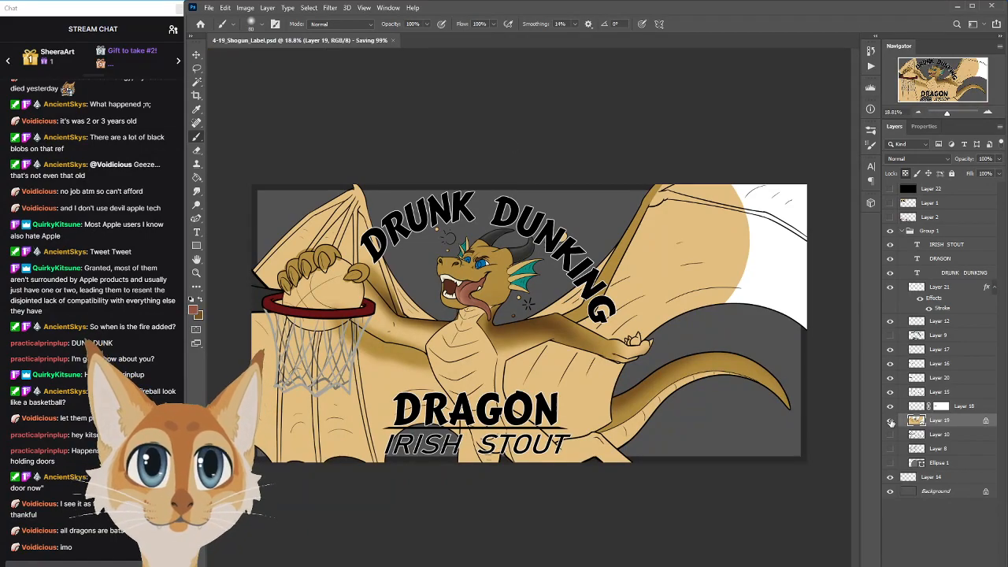
left_click(890, 420)
left_click(891, 421)
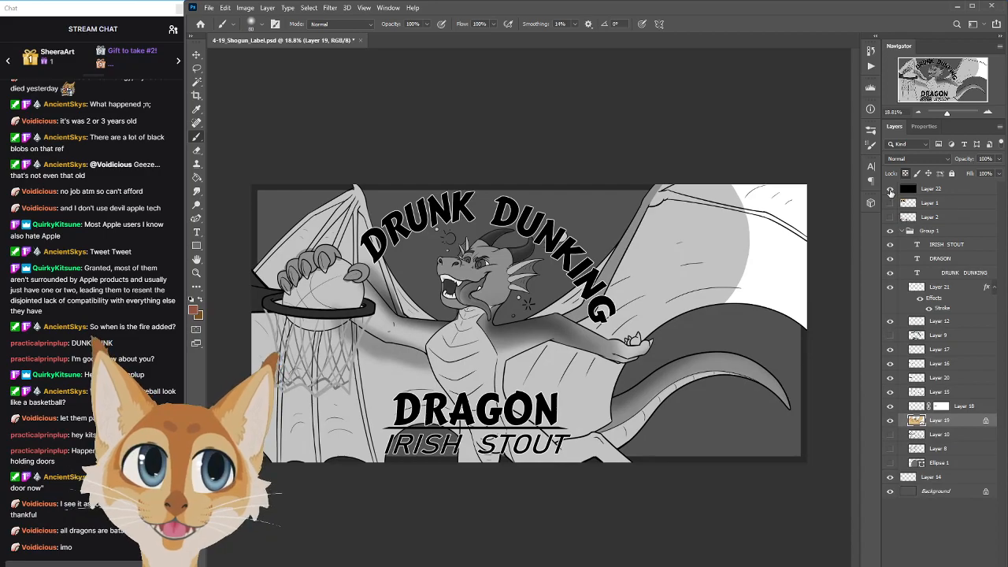
scroll(399, 317, "up", 5)
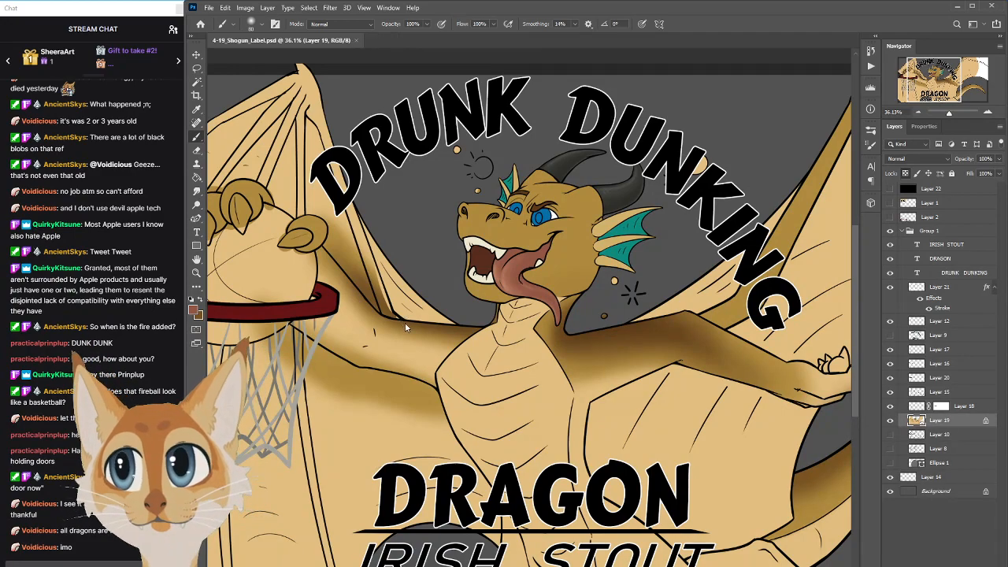
Show the dragon reference sheet on Layer 1 alongside the artwork
left_click_drag(855, 302, 852, 312)
scroll(529, 307, "left", 3)
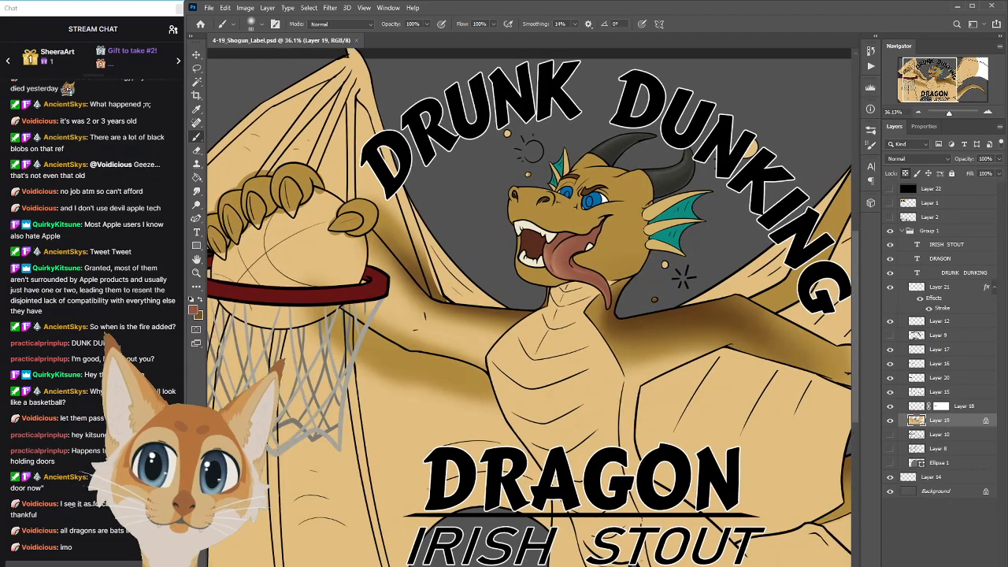
scroll(530, 307, "right", 1)
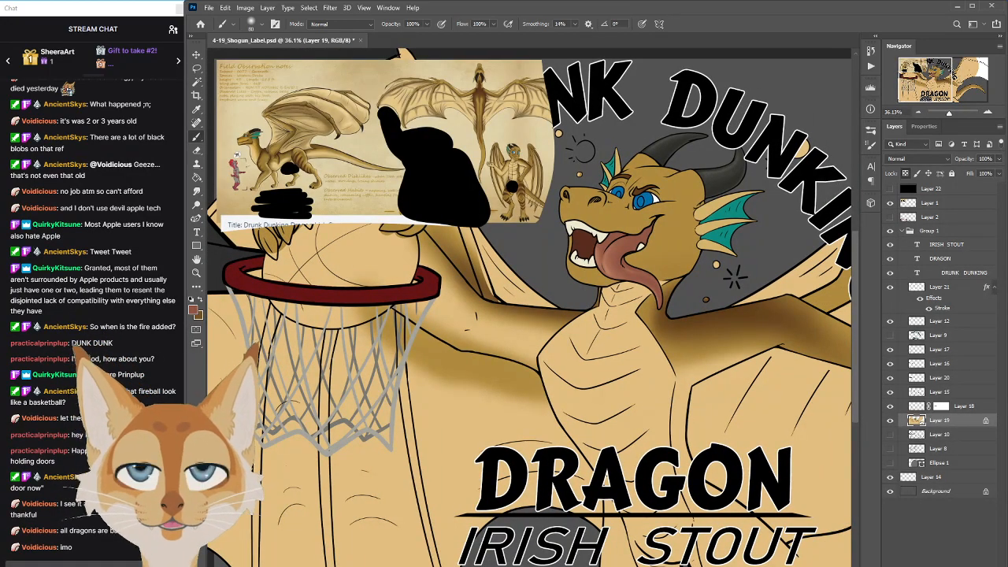
scroll(782, 321, "right", 2)
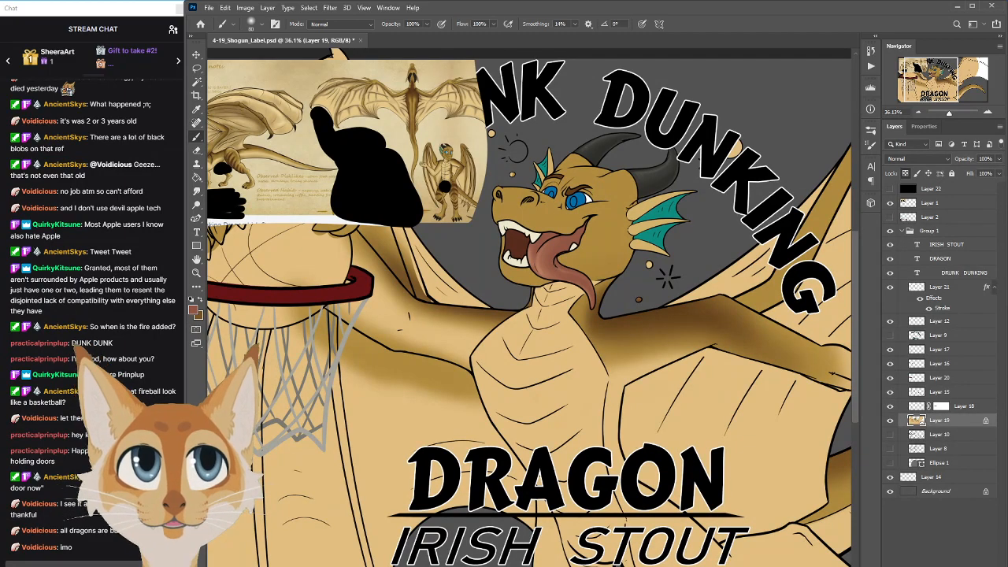
scroll(640, 244, "left", 3)
scroll(640, 244, "right", 2)
Sample the head's golden brown and shade the narrow strip between the chest plates and the wing with a size 125 brush
key("i")
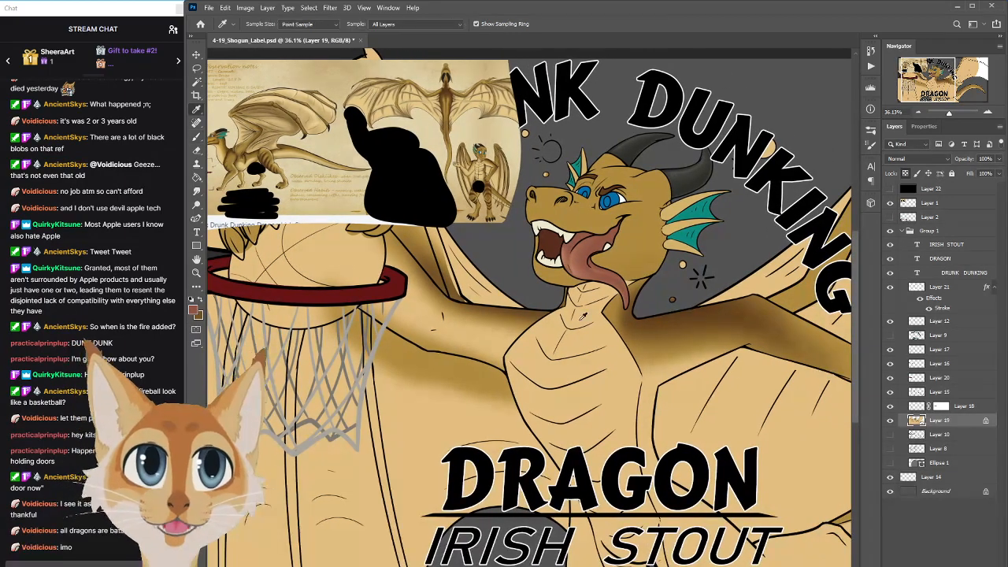
left_click(639, 244)
key("b")
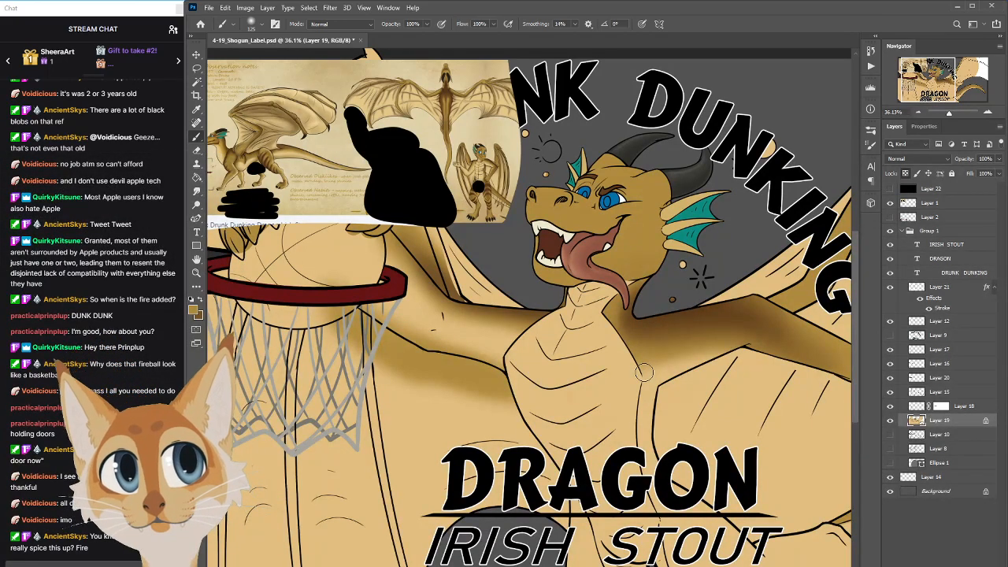
scroll(644, 372, "down", 2)
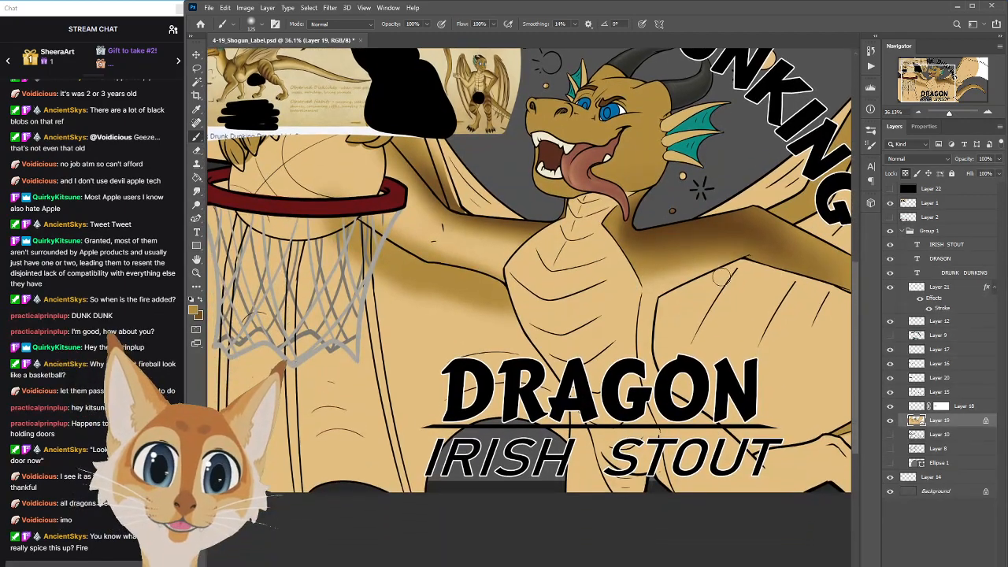
mouse_move(654, 301)
left_mouse_down()
mouse_move(646, 348)
mouse_move(649, 301)
mouse_move(656, 383)
left_mouse_up()
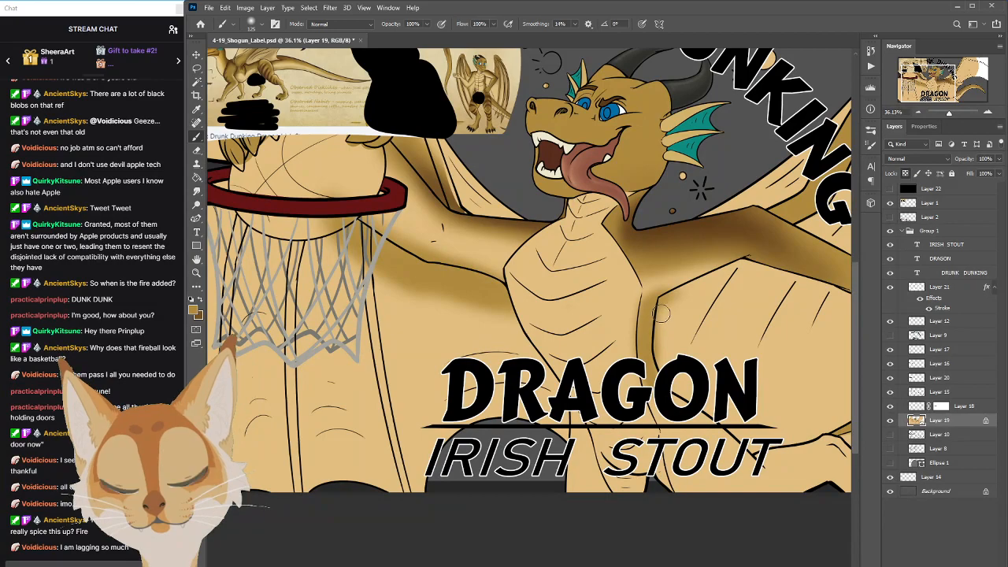
Sample the light tan and clean up the brown shading at the wing's inner corner with brush sizes 70 to 100
key("bracketleft")
key("bracketleft")
key("bracketleft")
key("bracketleft")
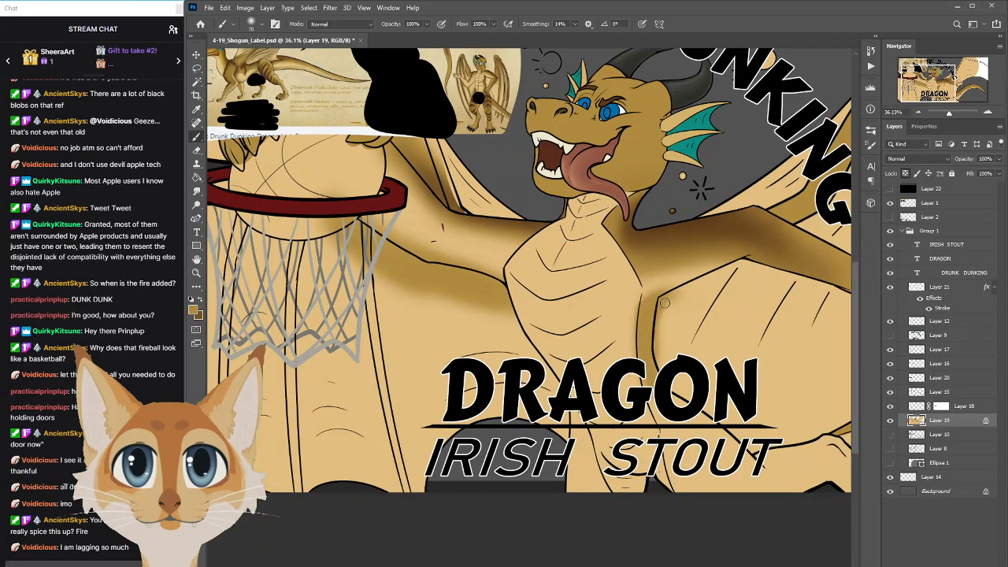
left_click(691, 299, "alt")
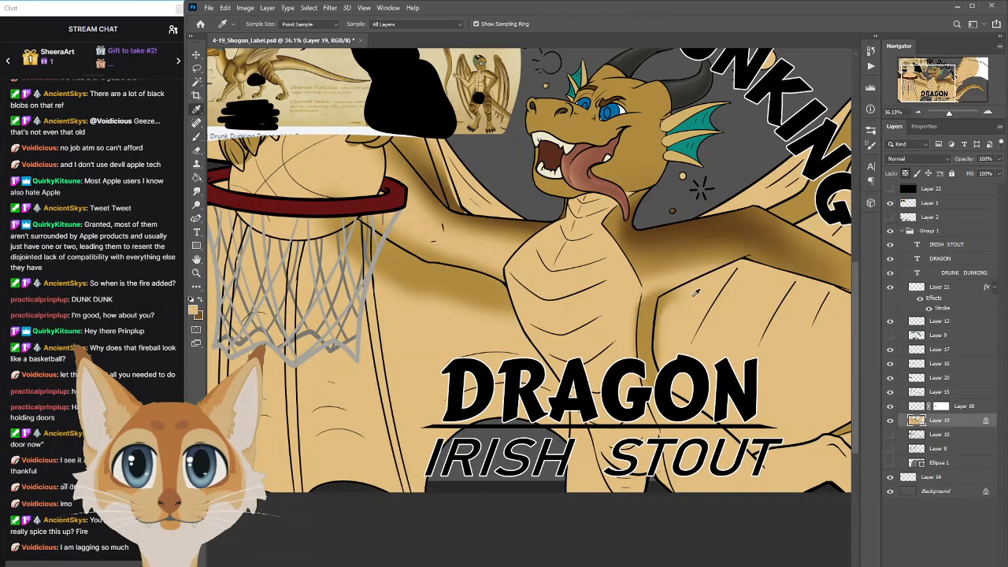
key("]")
key("]")
key("]")
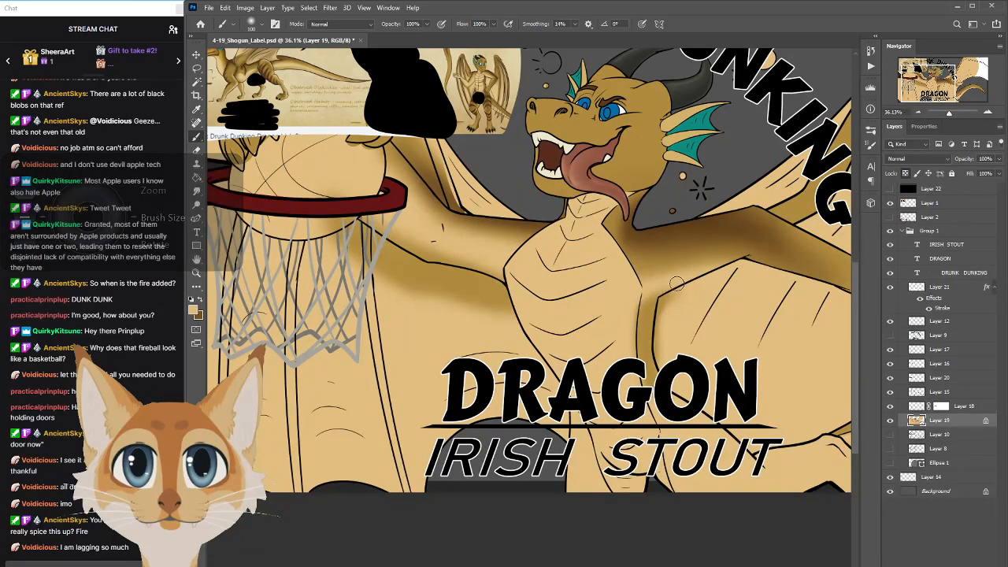
Reduce the brush to 40, resample the golden brown and refine the shadow beside the chest and beneath the outstretched arm
key("bracketleft")
key("bracketleft")
key("bracketleft")
key("bracketleft")
key("bracketleft")
key("bracketleft")
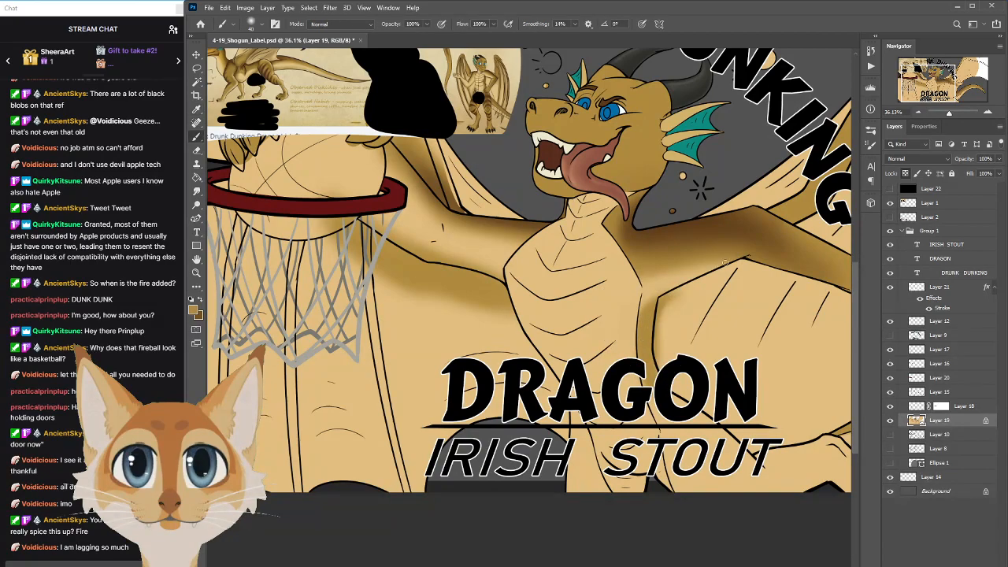
left_click_drag(857, 286, 854, 270)
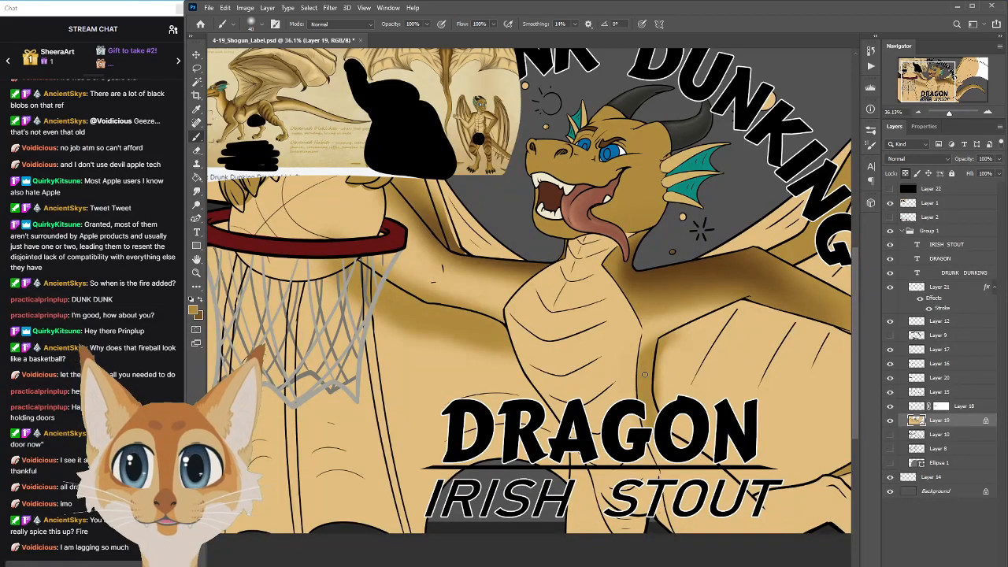
scroll(835, 276, "up", 2)
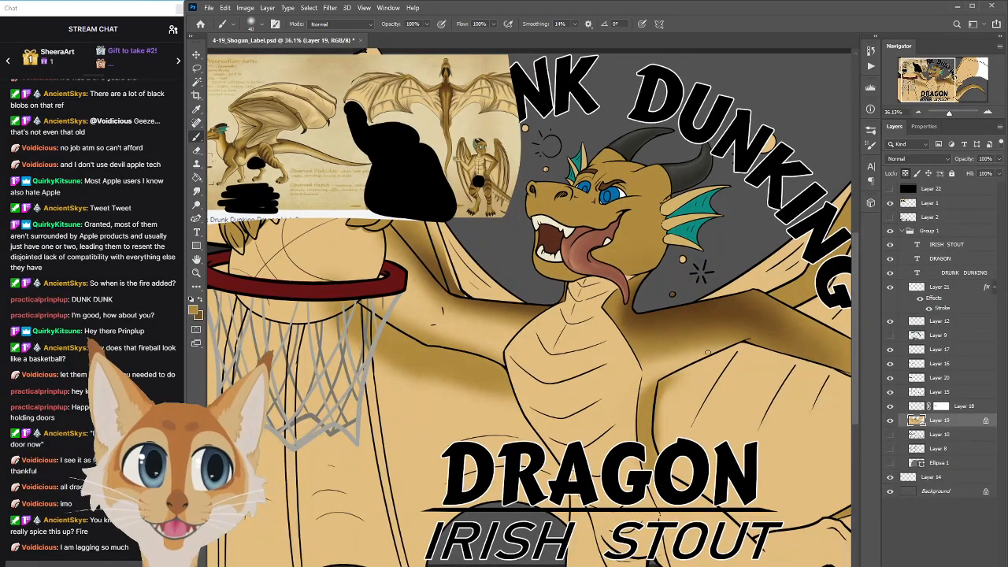
Undo the trial shoulder stroke, enlarge the brush to 150 and soften the shading around the shoulder and torso using sampled light tan
scroll(675, 366, "down", 4)
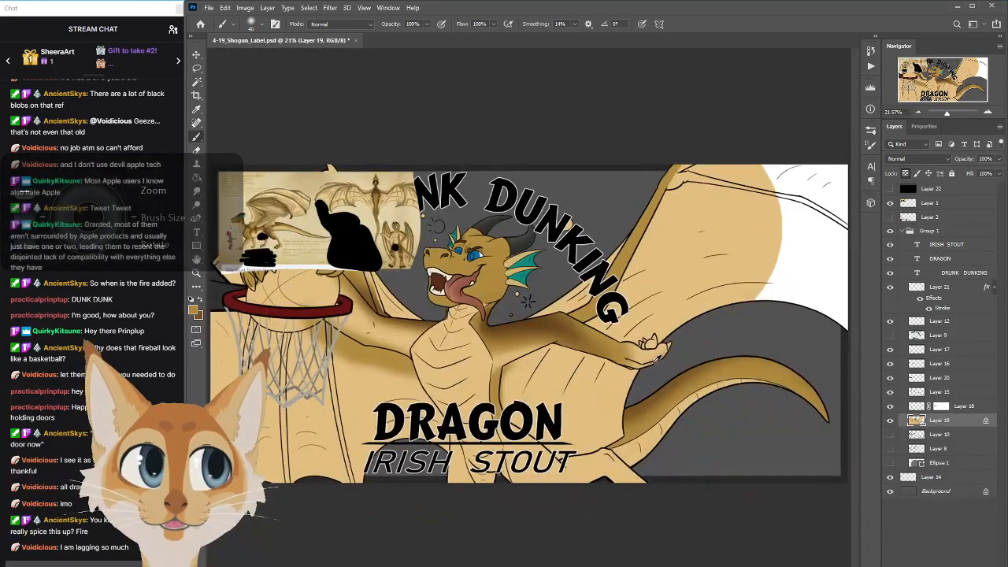
scroll(653, 362, "down", 2)
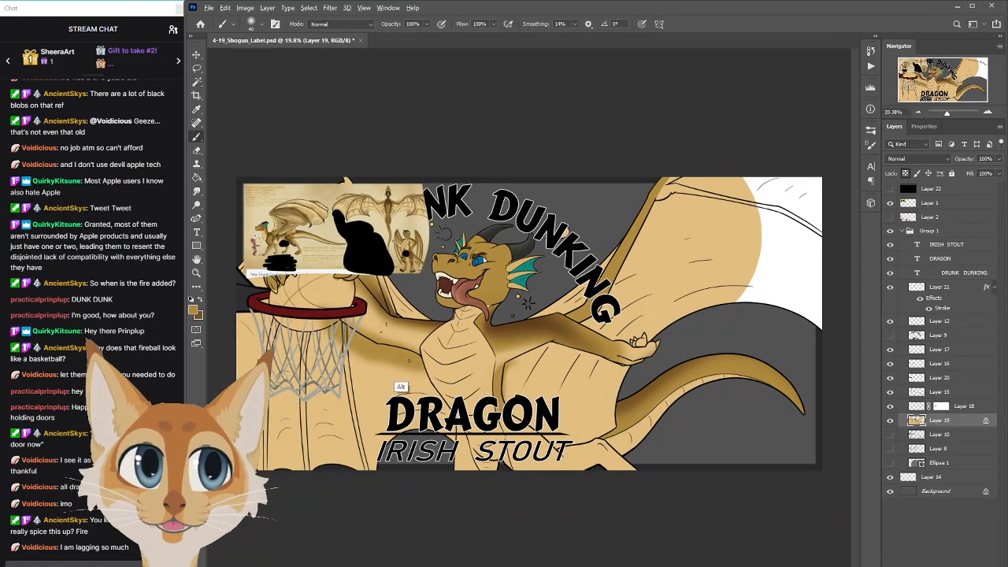
scroll(408, 361, "up", 5)
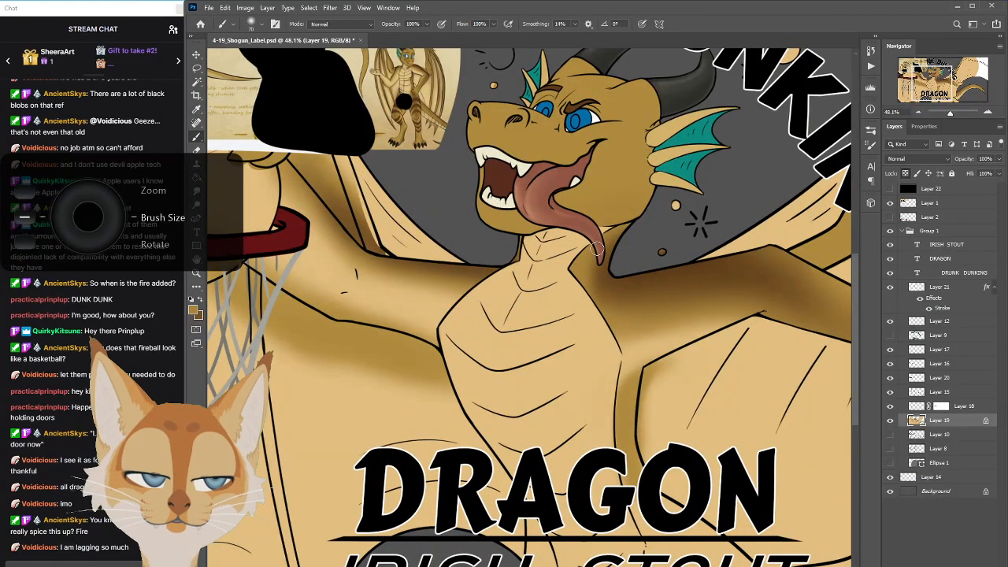
left_click_drag(585, 276, 613, 308)
key("ctrl+z")
key("]")
key("]")
key("]")
key("]")
key("]")
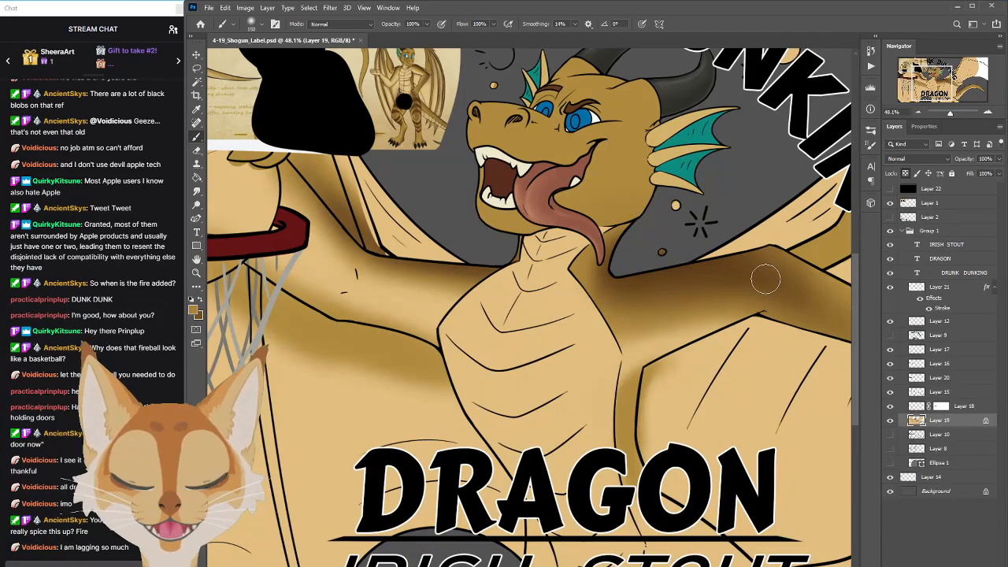
scroll(854, 274, "down", 3)
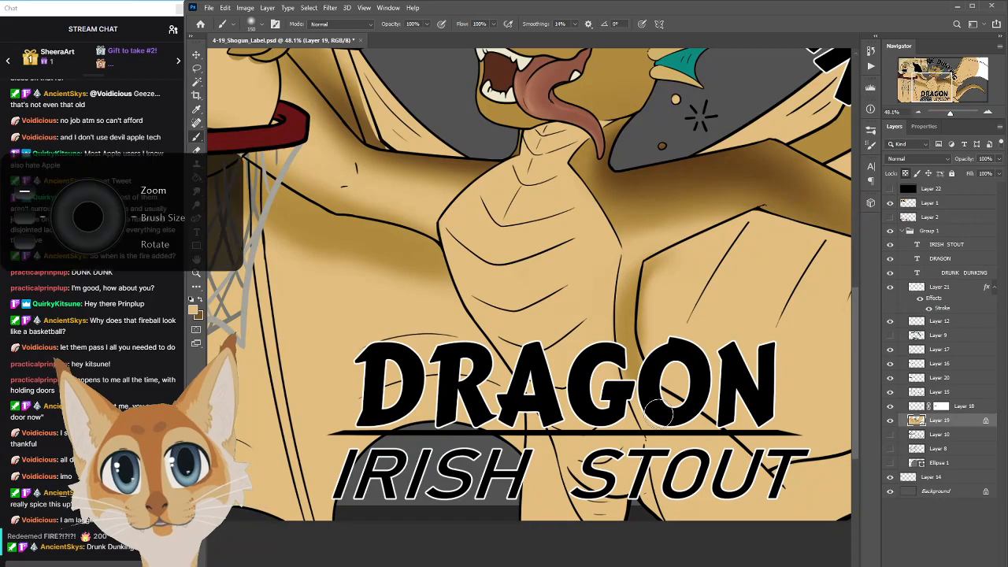
scroll(660, 410, "down", 5)
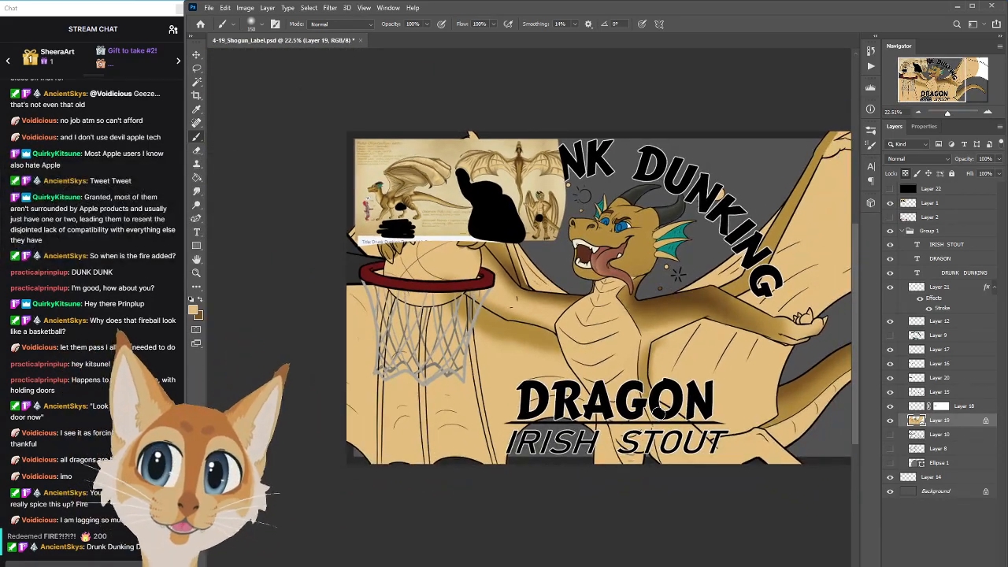
Save the label file, set the brush colour to white and highlight the dragon's teeth with a size 15 soft brush
key("ctrl+s")
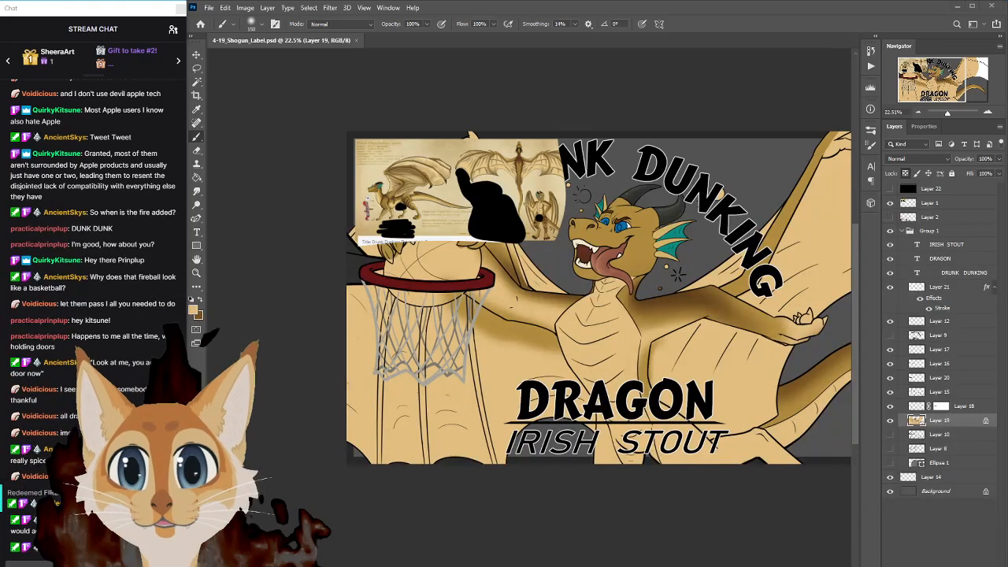
scroll(850, 344, "up", 1)
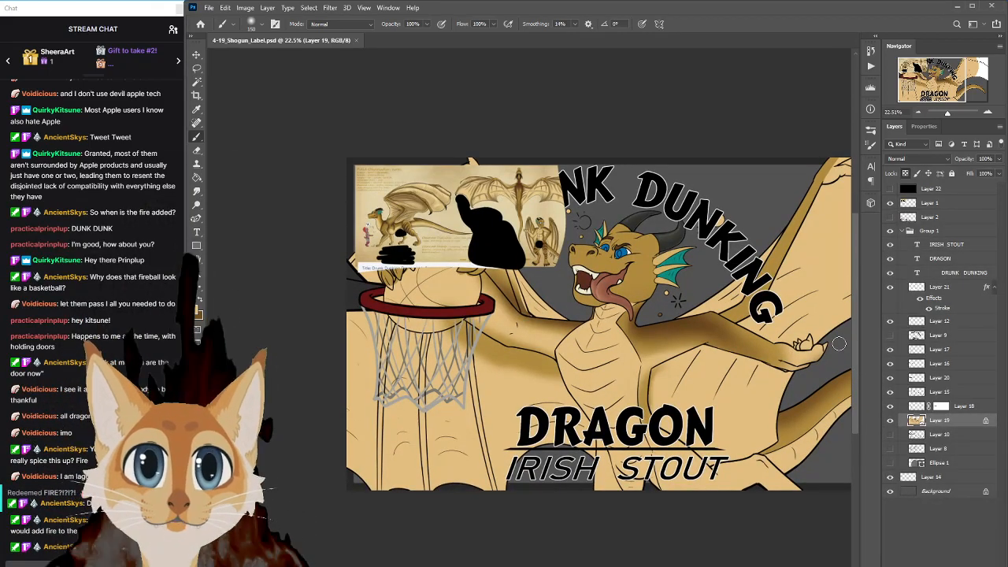
scroll(690, 285, "up", 1)
scroll(689, 283, "up", 2)
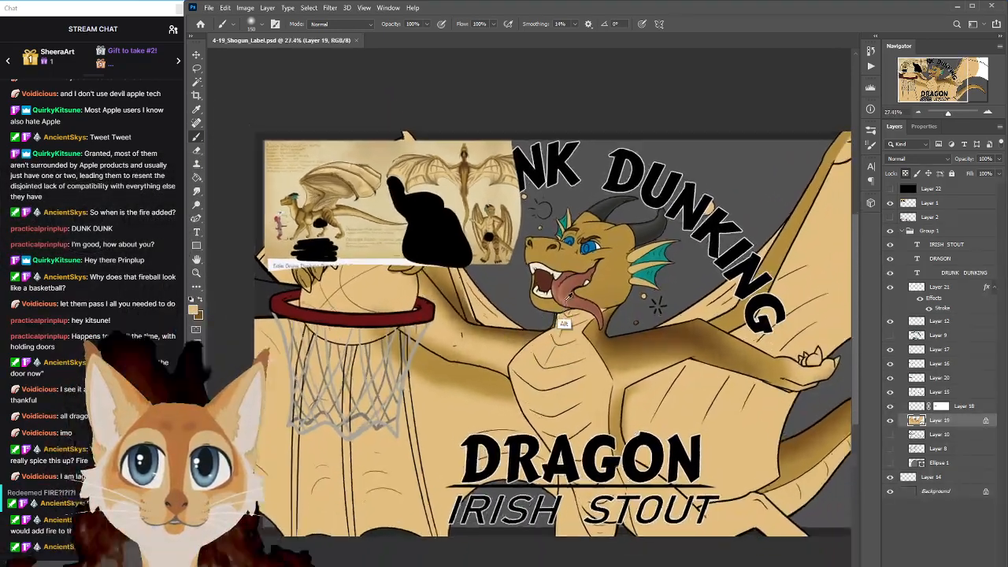
scroll(522, 304, "up", 5)
left_click(193, 308)
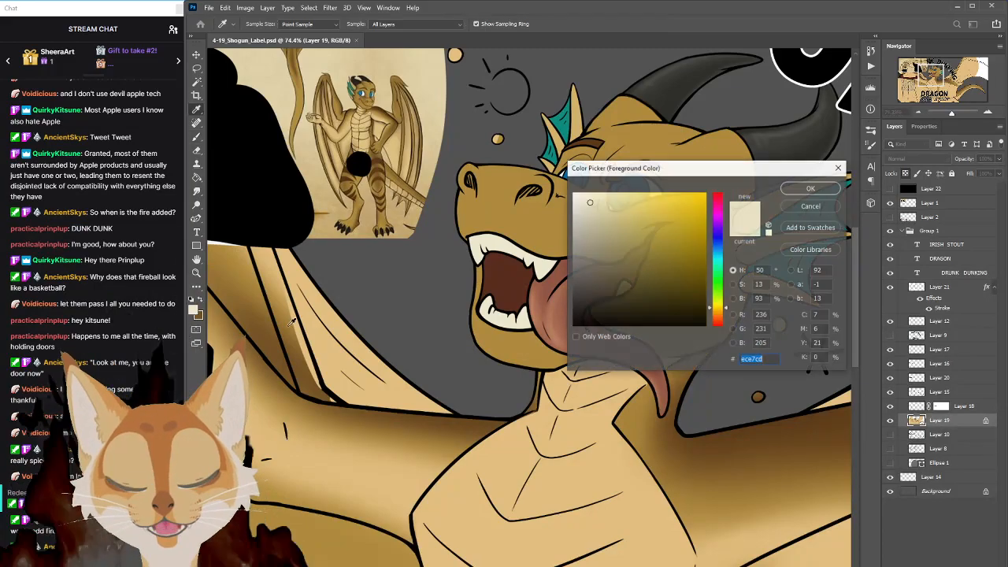
left_click(819, 192)
left_click(871, 132)
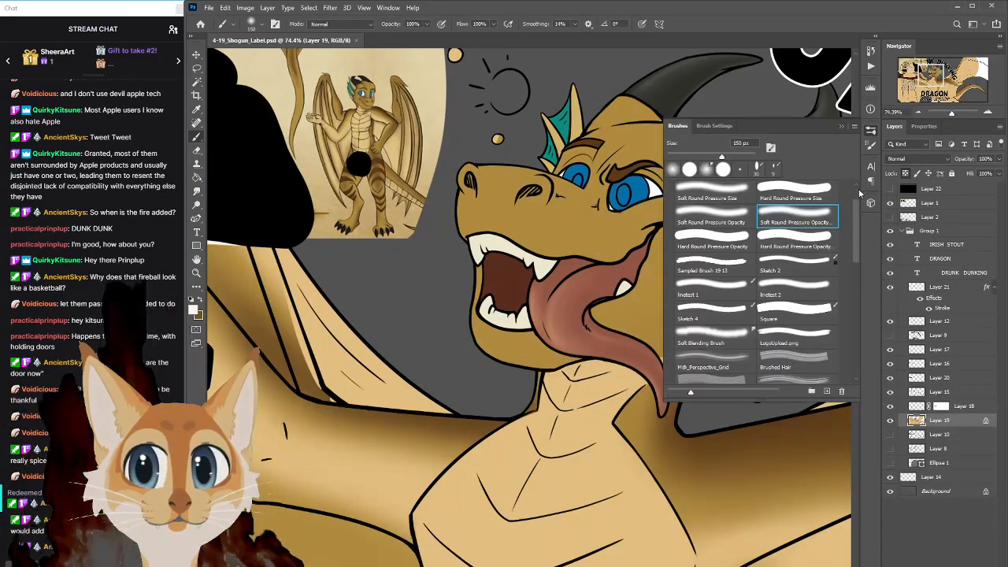
left_click(871, 132)
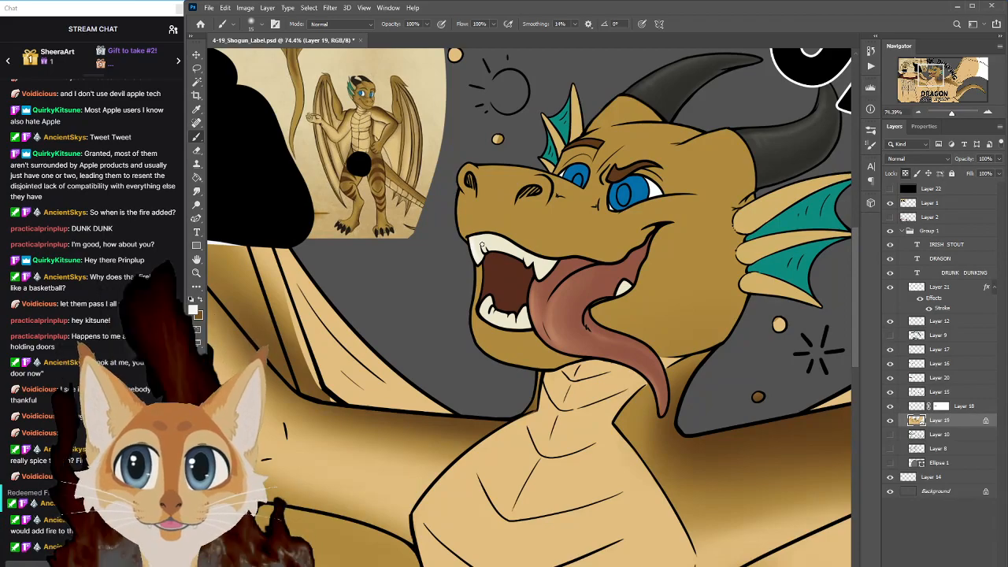
key("]")
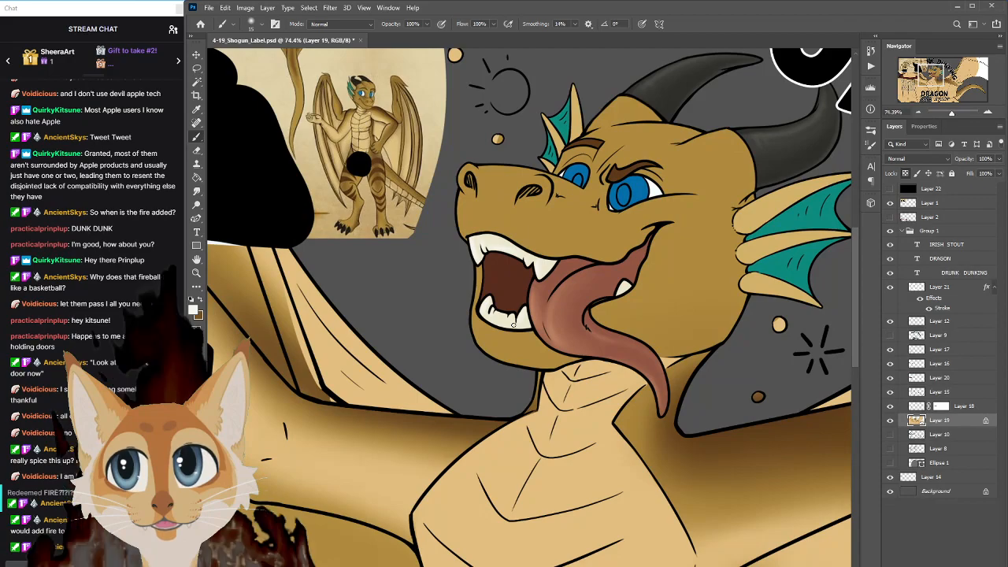
Sample a dark brown, fill in the dragon's nostrils with a size 15 brush and save the file
left_click_drag(856, 252, 857, 221)
scroll(722, 307, "down", 3)
scroll(722, 308, "up", 2)
left_click(620, 218, "alt")
key("bracketright")
key("bracketright")
key("bracketright")
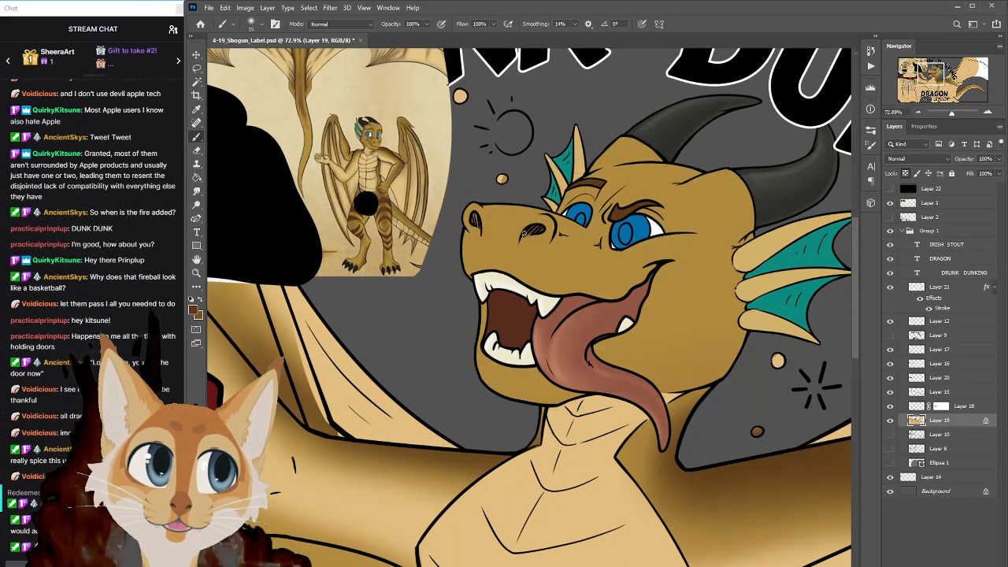
key("i")
key("b")
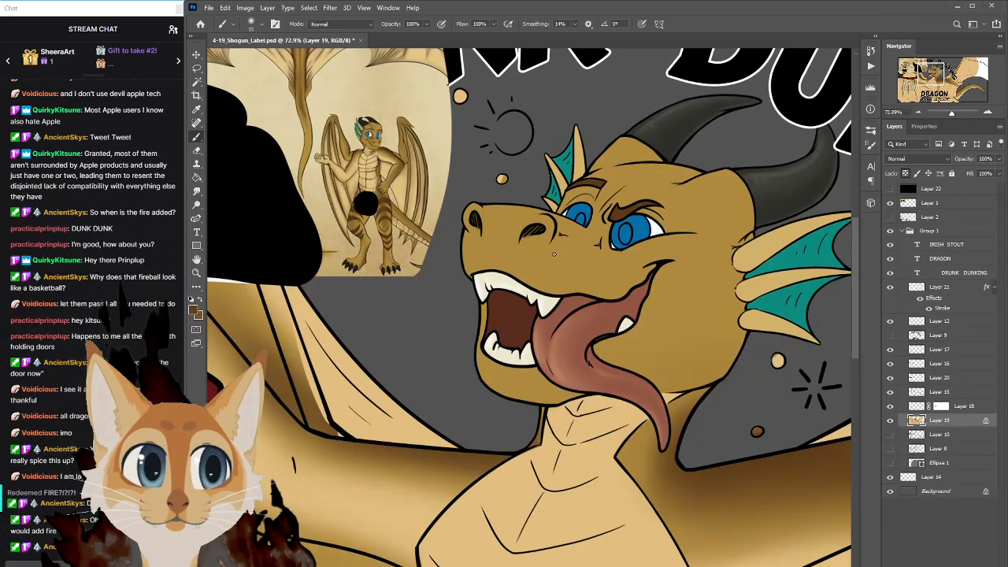
key("ctrl+s")
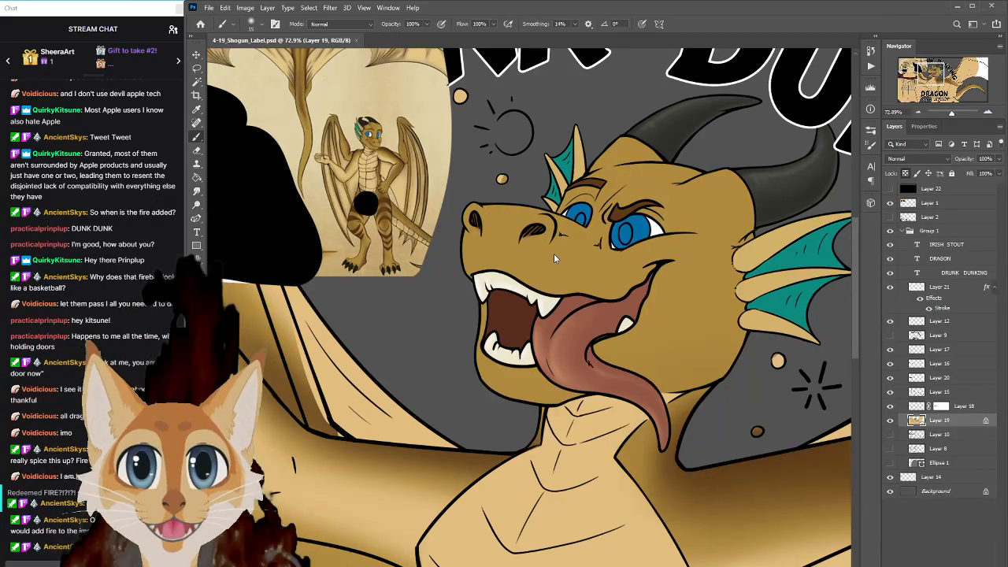
Sample the head's golden brown and touch up the area beneath the dragon's jaw
scroll(554, 253, "down", 5)
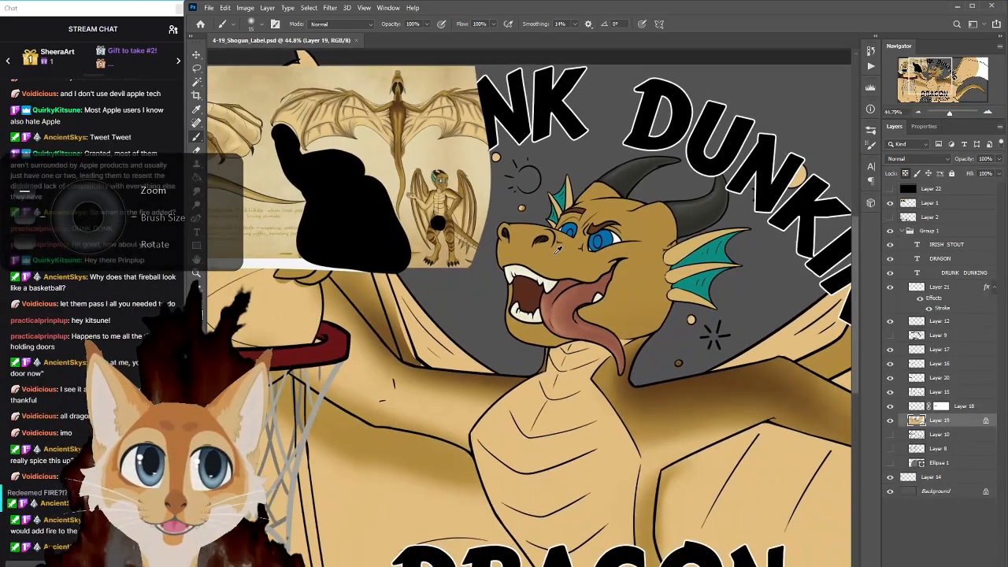
scroll(554, 253, "down", 2)
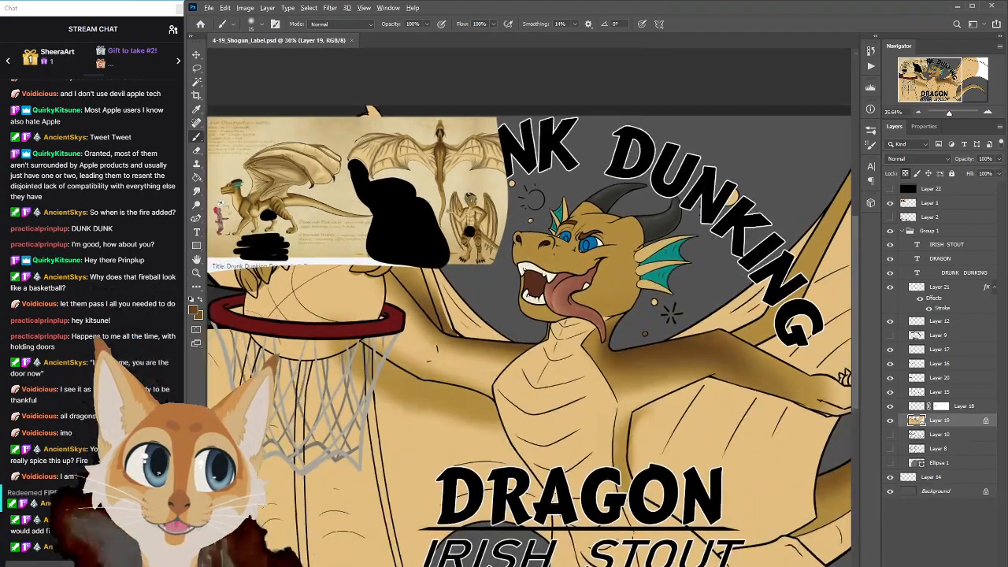
scroll(554, 254, "up", 3)
scroll(554, 254, "up", 1)
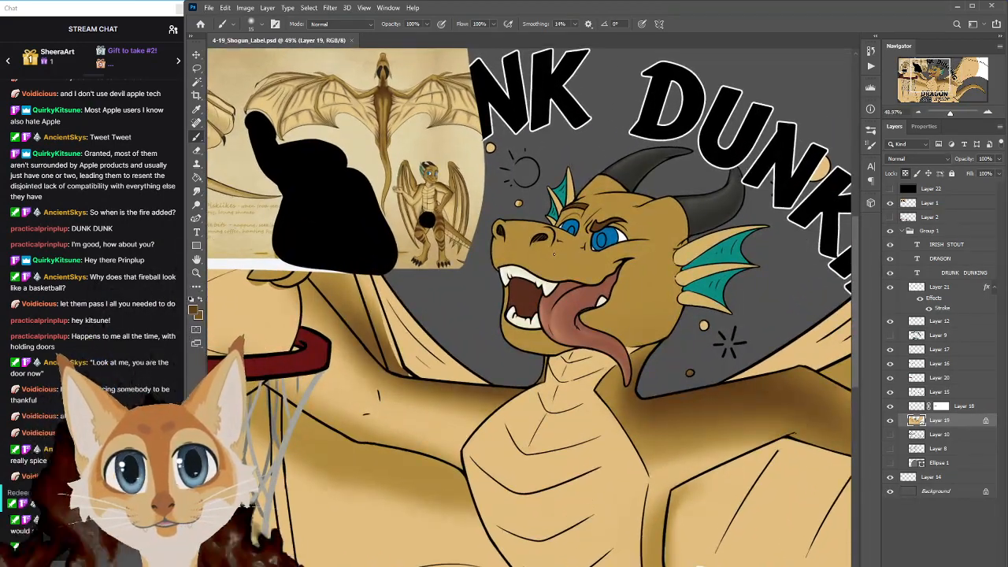
left_click(553, 360, "alt")
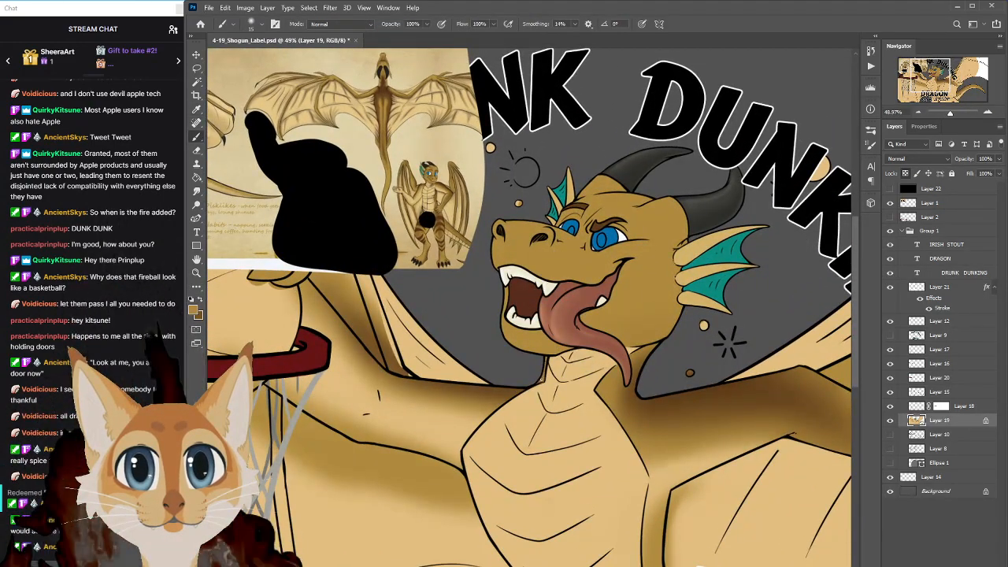
scroll(552, 371, "down", 5)
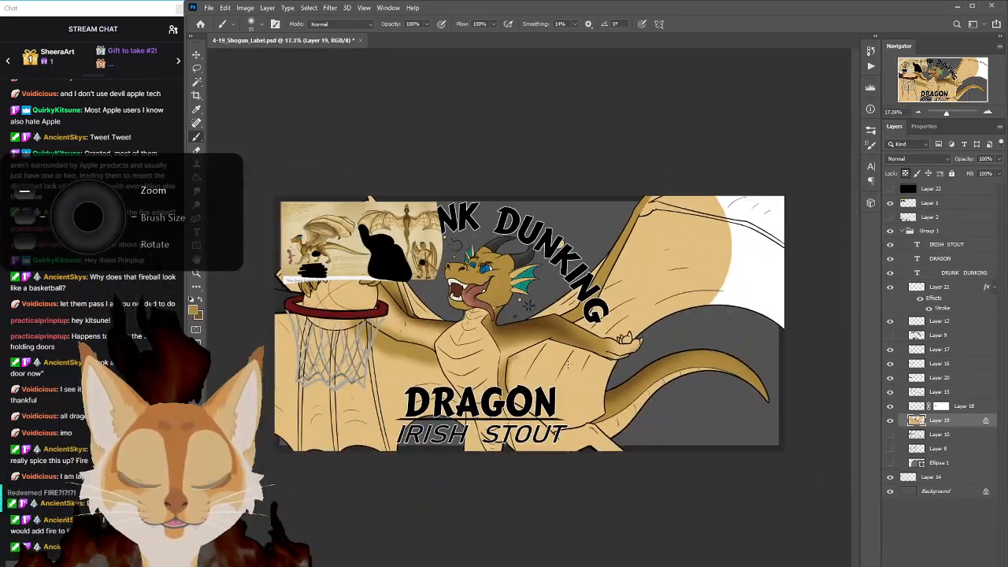
Hide the IRISH STOUT, DRAGON and DRUNK DUNKING text layers together with Layer 21 and Layer 12
scroll(421, 370, "up", 4)
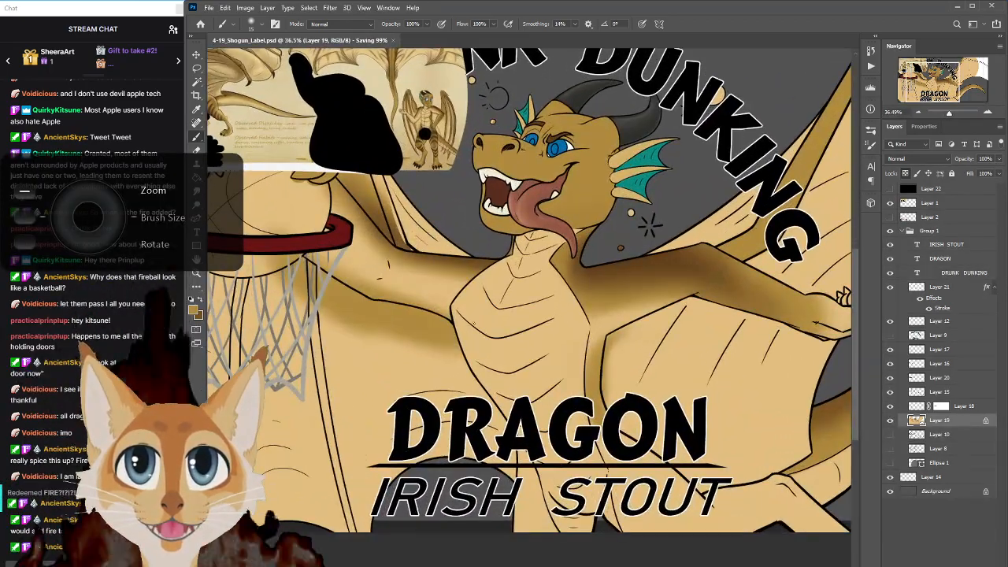
scroll(854, 308, "up", 1)
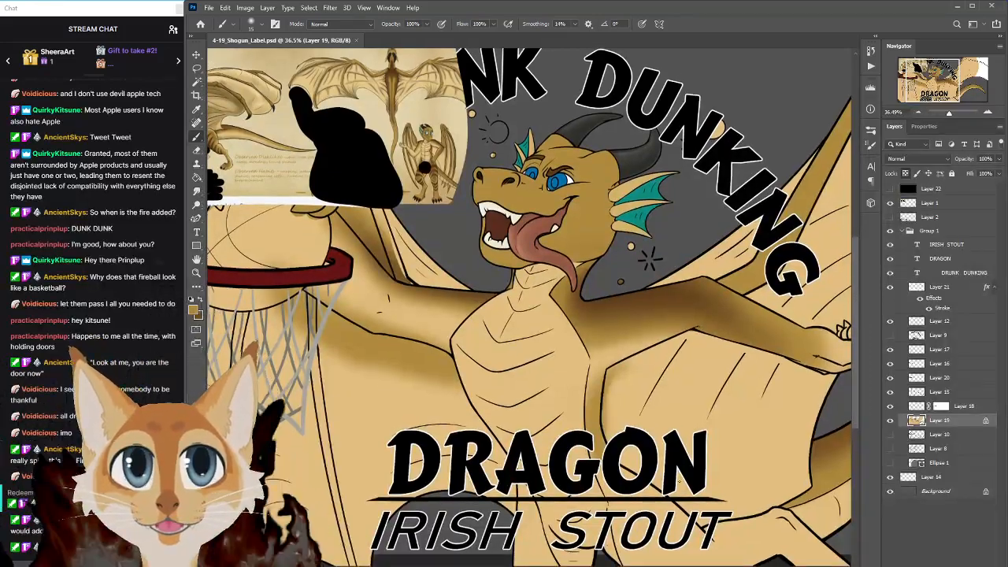
scroll(530, 307, "left", 4)
scroll(526, 308, "right", 1)
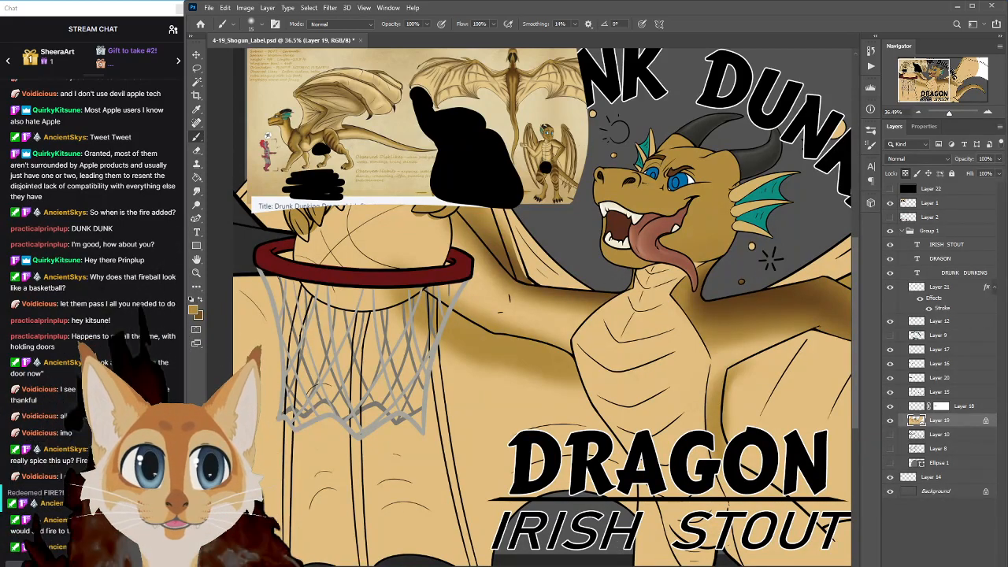
scroll(529, 308, "right", 3)
left_click_drag(855, 315, 856, 361)
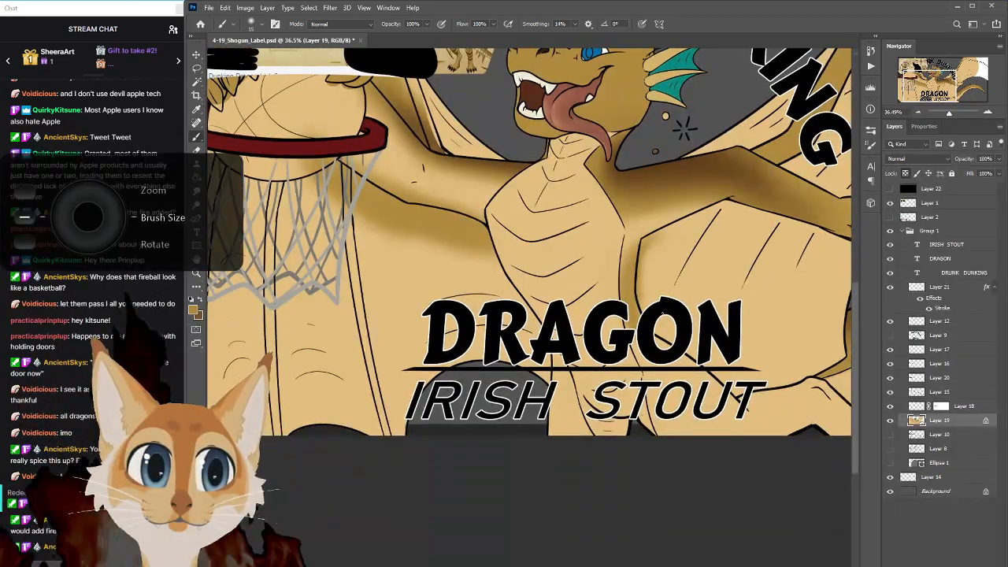
left_click(922, 298)
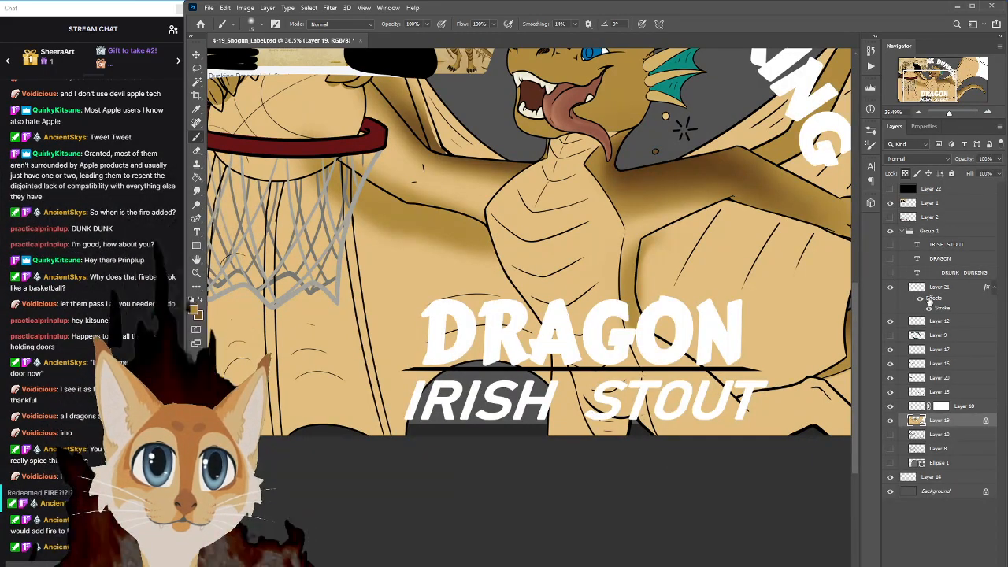
left_click(890, 288)
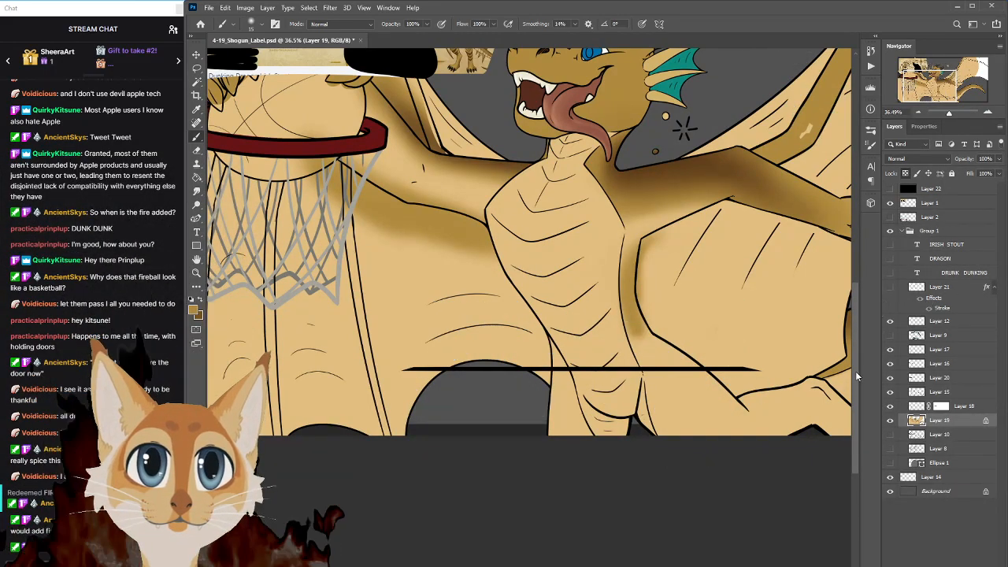
scroll(529, 237, "right", 3)
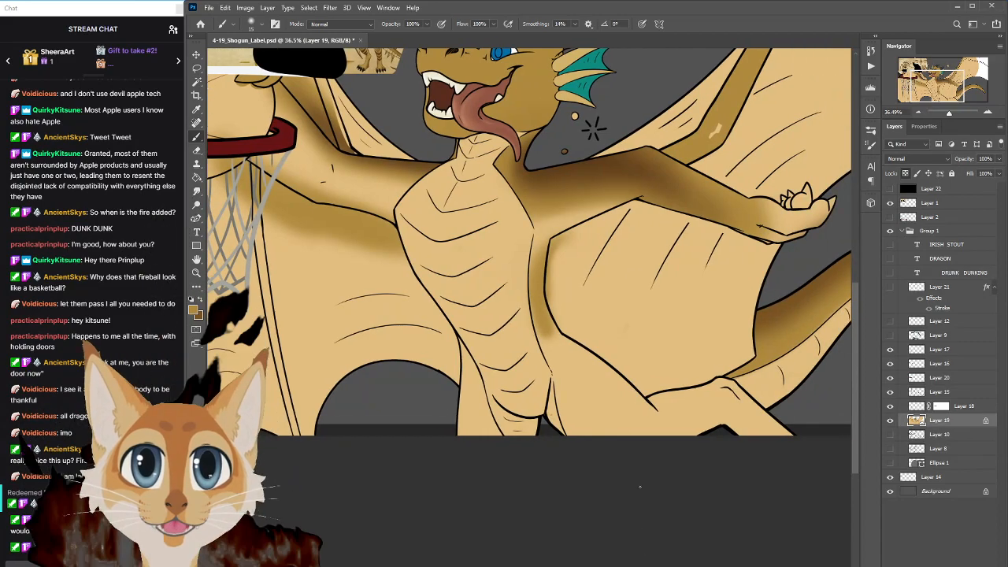
Enlarge the brush up to 125 px and paint brown shading on Layer 19 from the dragon's flank down the thigh
key("bracketright")
key("bracketright")
key("bracketright")
key("bracketright")
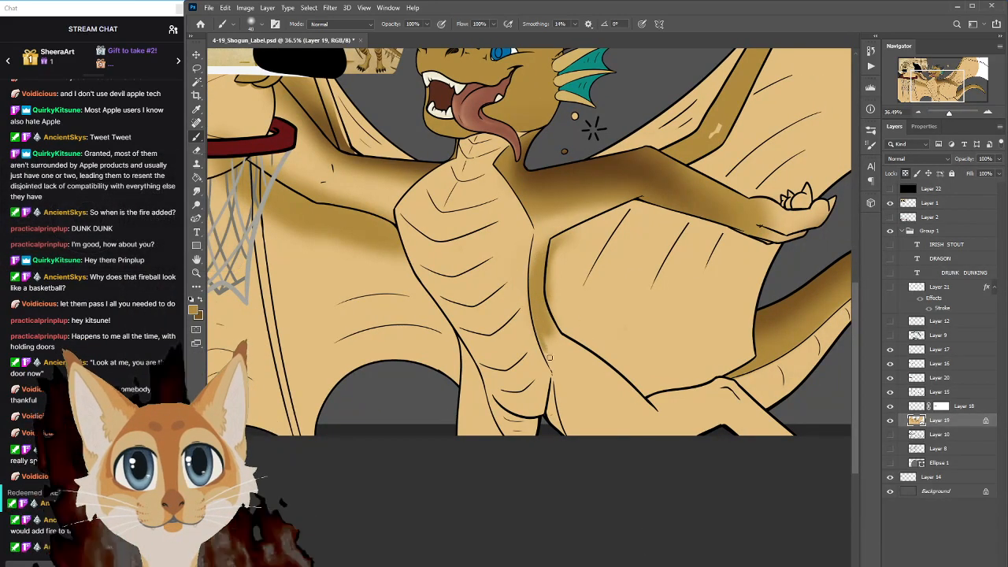
mouse_move(540, 319)
left_mouse_down()
mouse_move(566, 353)
mouse_move(577, 351)
left_mouse_up()
key("bracketright")
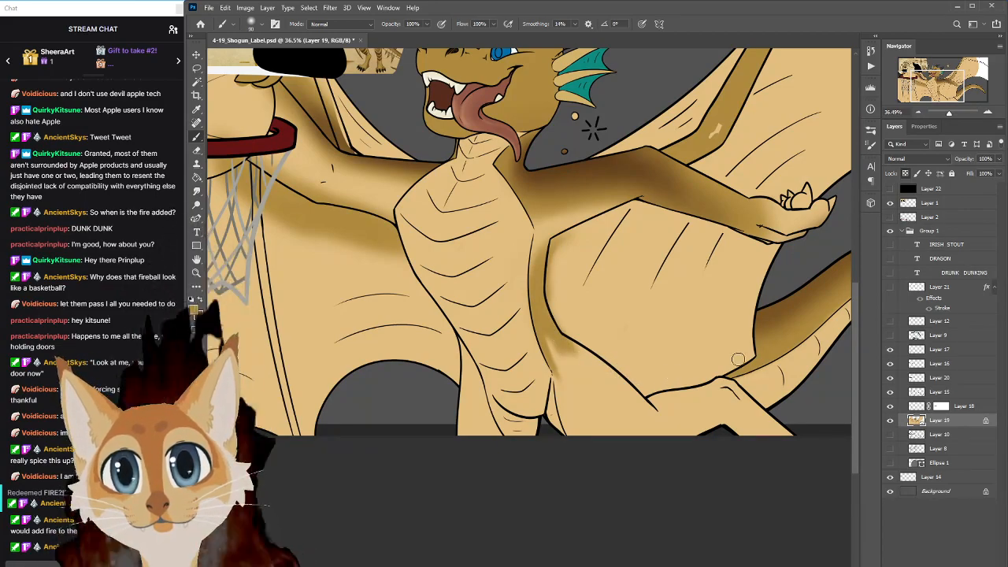
scroll(851, 298, "down", 2)
mouse_move(554, 290)
left_mouse_down()
mouse_move(602, 342)
mouse_move(555, 301)
mouse_move(586, 375)
left_mouse_up()
mouse_move(565, 321)
left_mouse_down()
mouse_move(574, 395)
mouse_move(559, 333)
mouse_move(592, 413)
left_mouse_up()
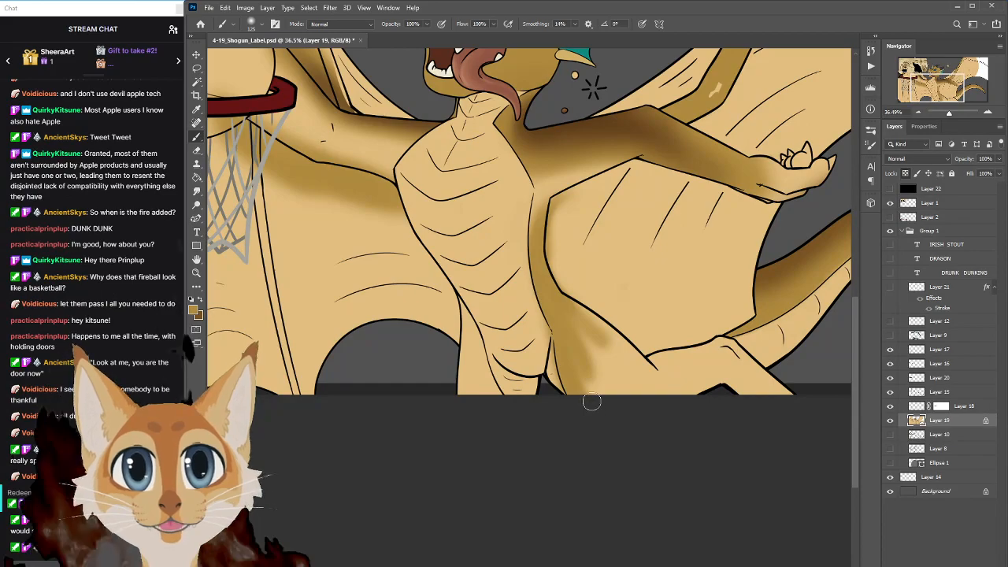
Fill out the brown shading across the thigh and onto the lower leg with a 175 px brush
key("]")
key("]")
left_click_drag(584, 314, 641, 373)
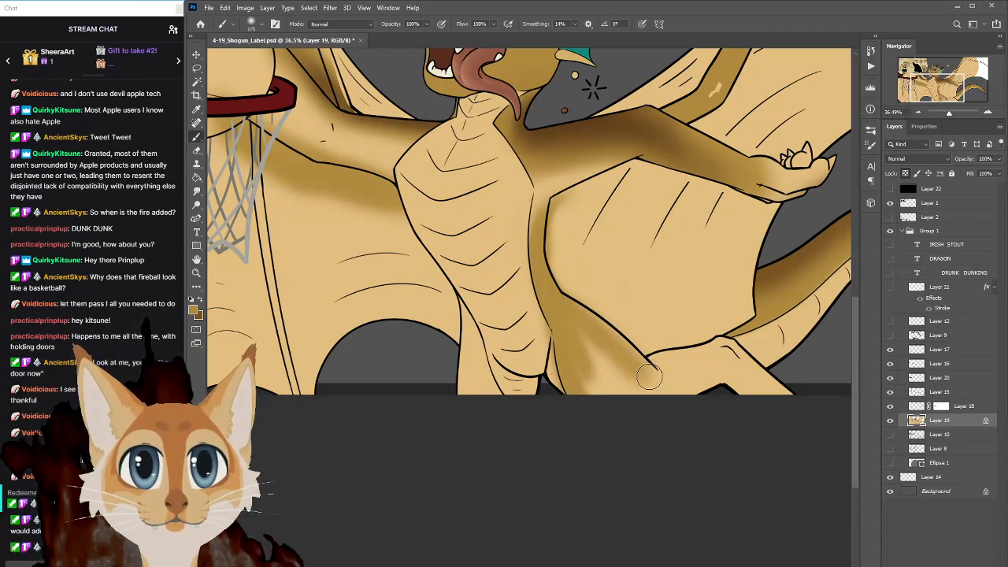
left_click_drag(591, 331, 654, 381)
mouse_move(567, 312)
left_mouse_down()
mouse_move(642, 369)
mouse_move(639, 387)
left_mouse_up()
mouse_move(567, 340)
left_mouse_down()
mouse_move(623, 379)
mouse_move(592, 393)
mouse_move(614, 378)
mouse_move(703, 382)
mouse_move(724, 387)
mouse_move(706, 396)
mouse_move(775, 420)
left_mouse_up()
mouse_move(762, 387)
left_mouse_down()
mouse_move(725, 370)
mouse_move(754, 397)
left_mouse_up()
Sample the brown from the thigh and extend the shading over the bent lower leg
left_click_drag(856, 347, 856, 283)
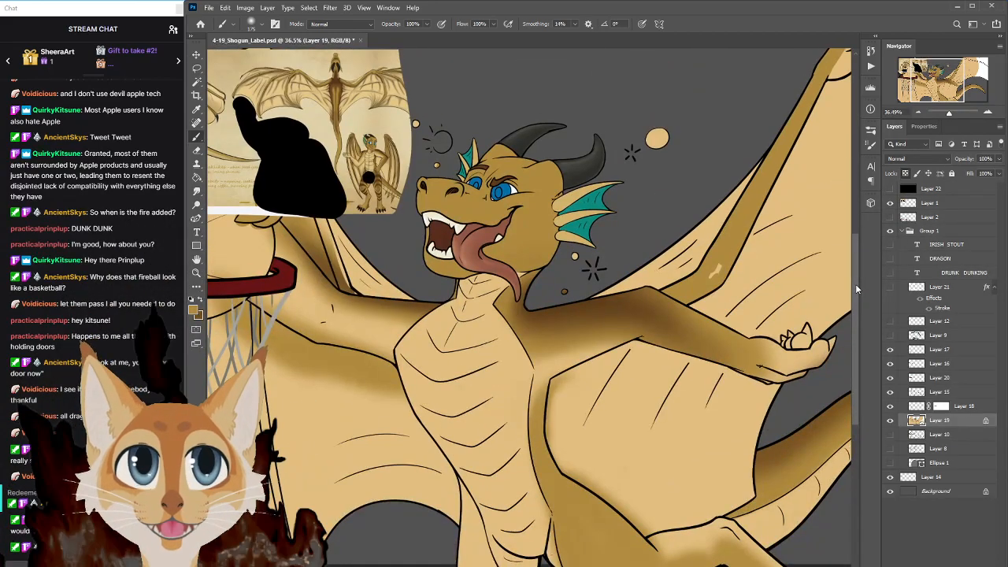
left_click_drag(618, 562, 555, 563)
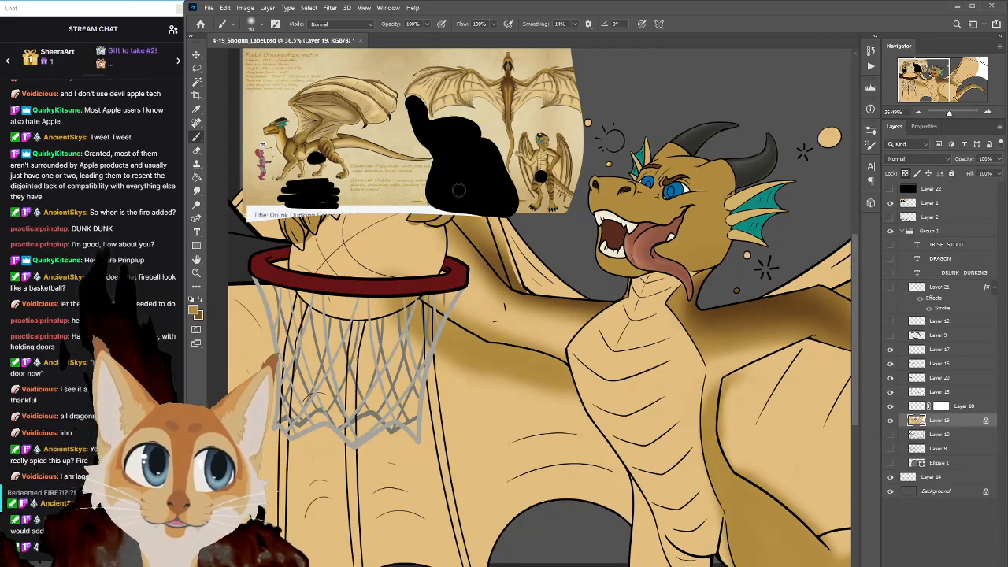
left_click_drag(854, 274, 855, 314)
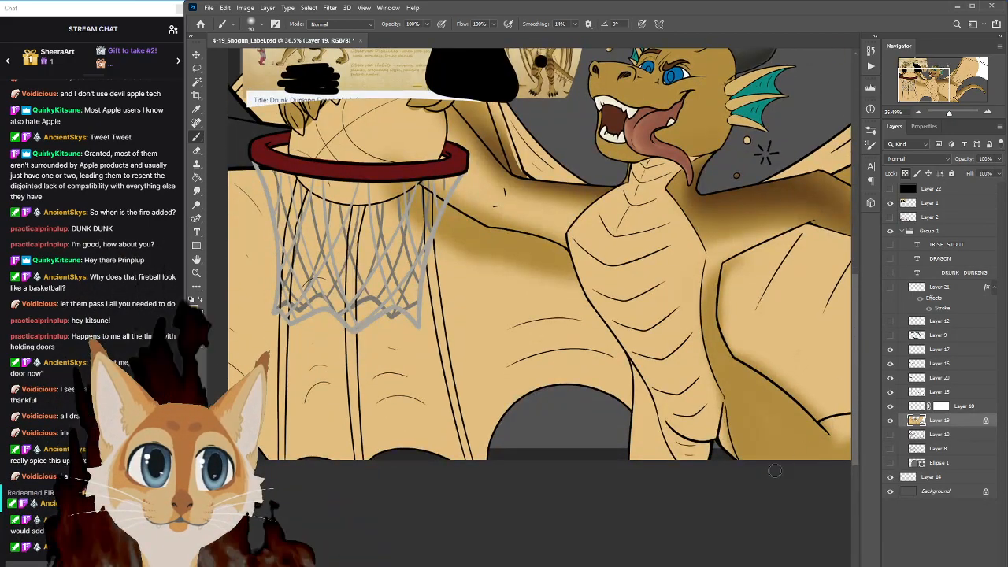
left_click_drag(563, 564, 638, 564)
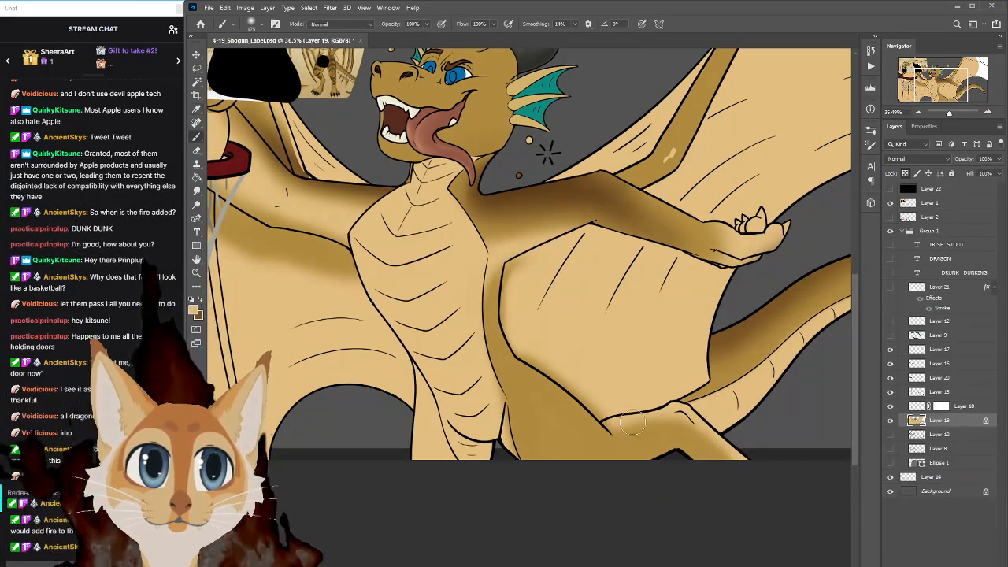
key("i")
left_click(580, 430)
key("b")
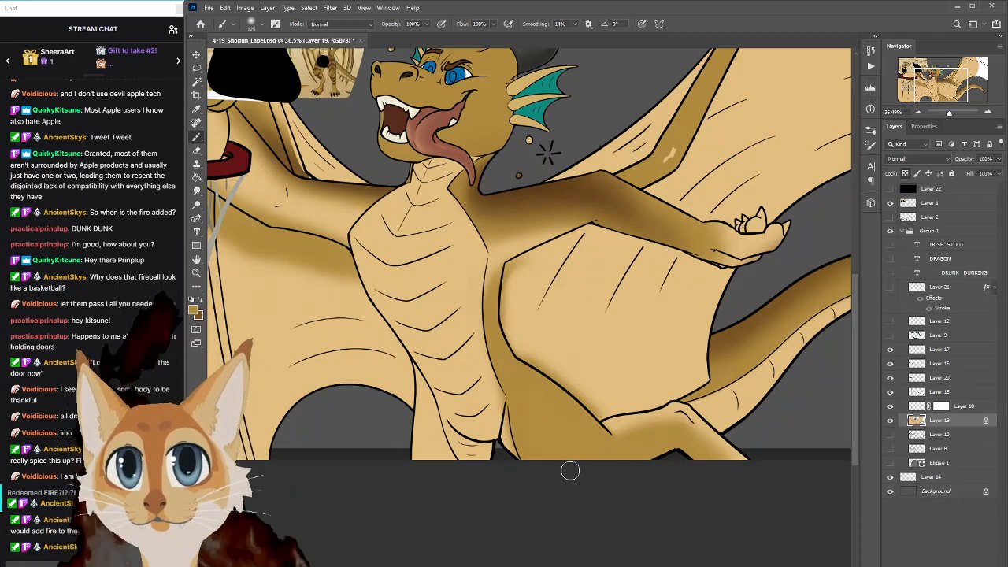
Sample the thigh's brown and shade the other leg beside the belly plates, reducing the brush to 80 px and finally 50 px
mouse_move(855, 304)
left_mouse_down()
mouse_move(858, 295)
mouse_move(857, 319)
left_mouse_up()
scroll(644, 441, "left", 3)
left_click(682, 342, "alt")
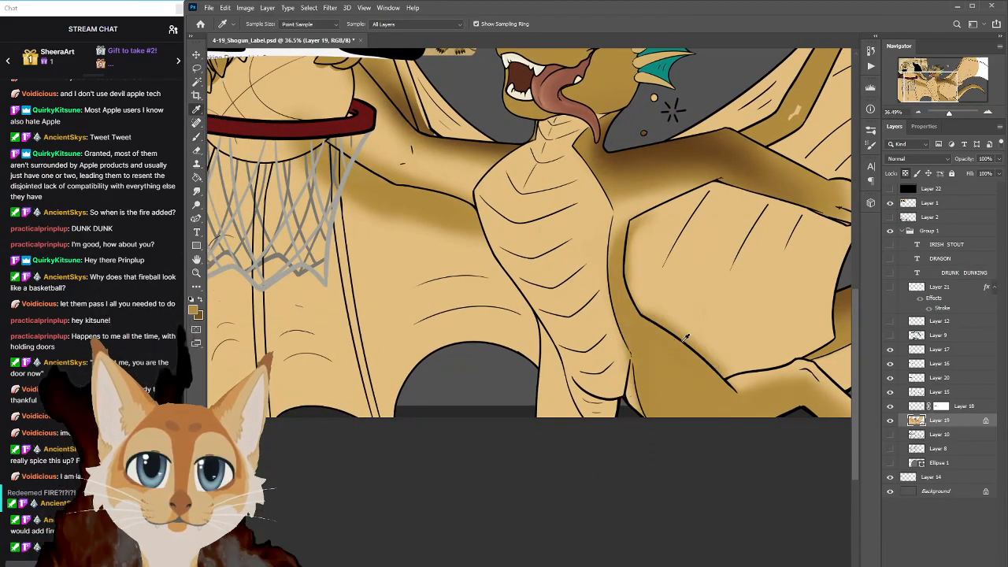
key("bracketleft")
key("bracketleft")
key("bracketleft")
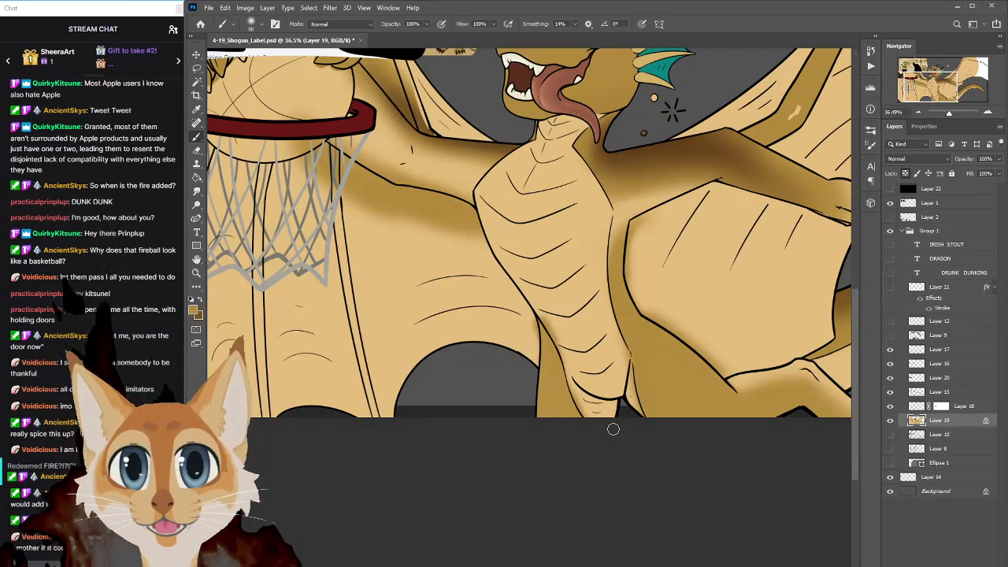
left_click_drag(538, 320, 466, 320)
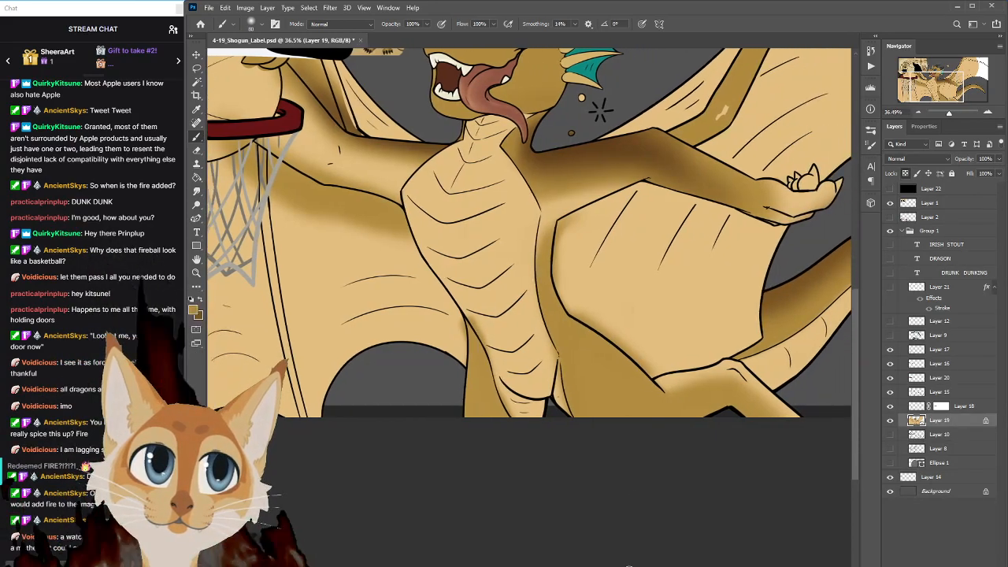
key("bracketleft")
key("bracketleft")
key("bracketleft")
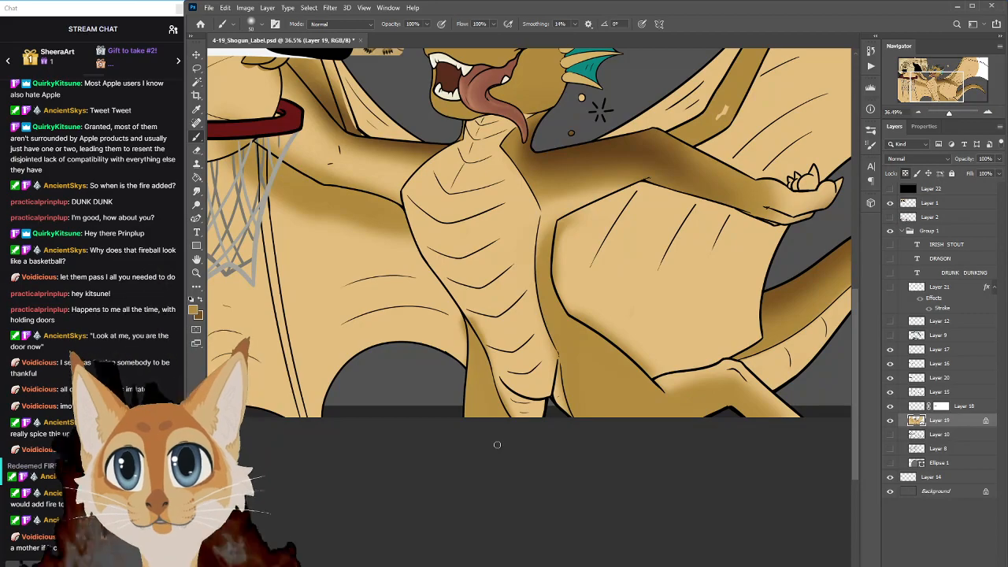
Blend light tan into the shading under the outstretched arm, undoing one stroke and enlarging the brush to 200 px
scroll(529, 232, "left", 6)
left_click_drag(855, 359, 859, 323)
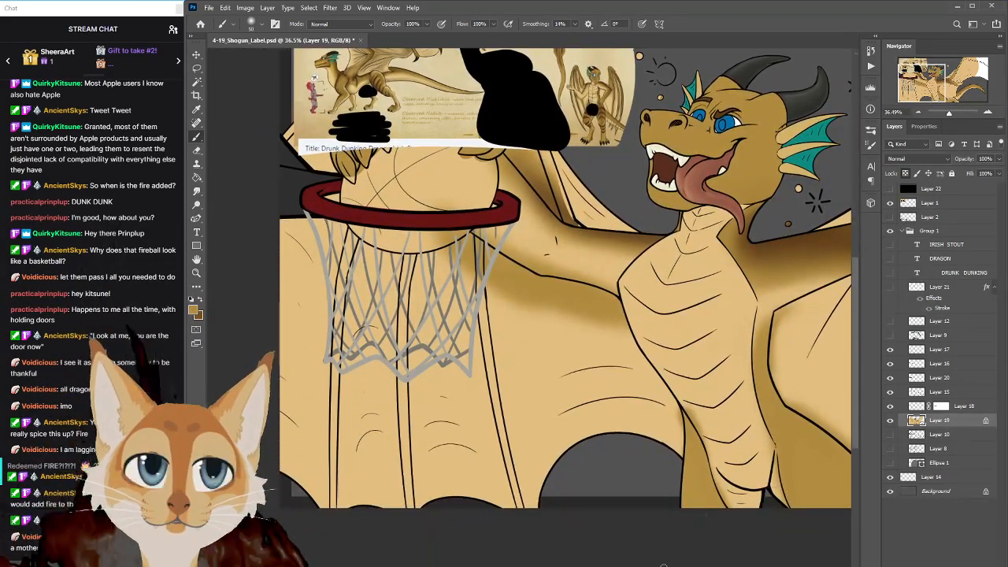
scroll(530, 278, "right", 5)
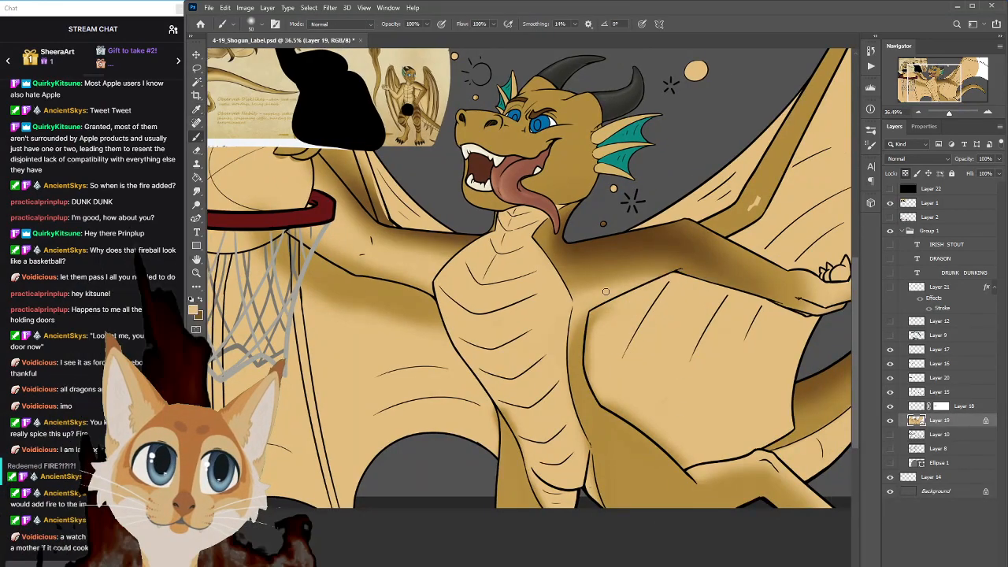
key("bracketright")
key("bracketright")
key("bracketright")
key("bracketright")
key("bracketright")
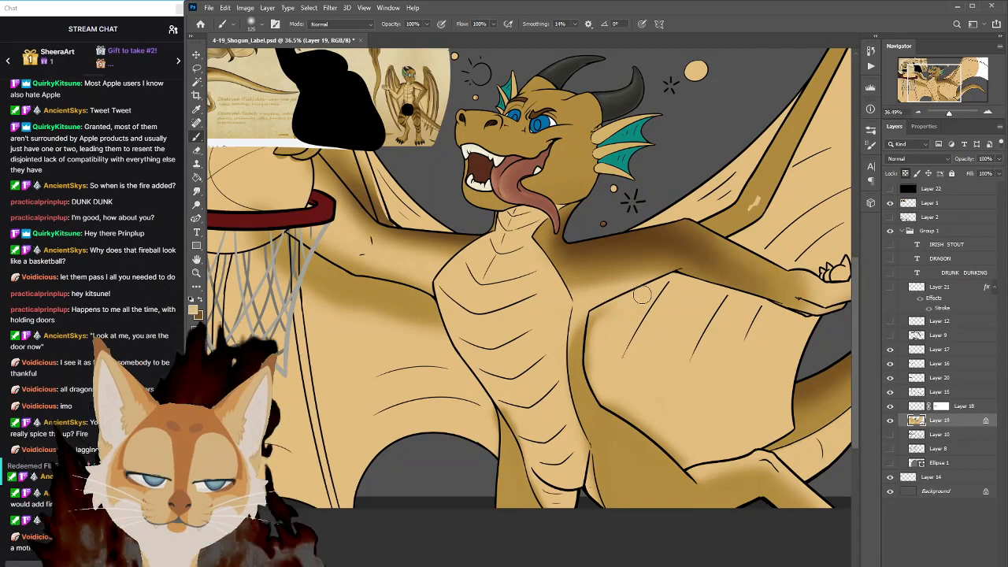
key("ctrl+z")
key("bracketright")
key("bracketright")
key("bracketright")
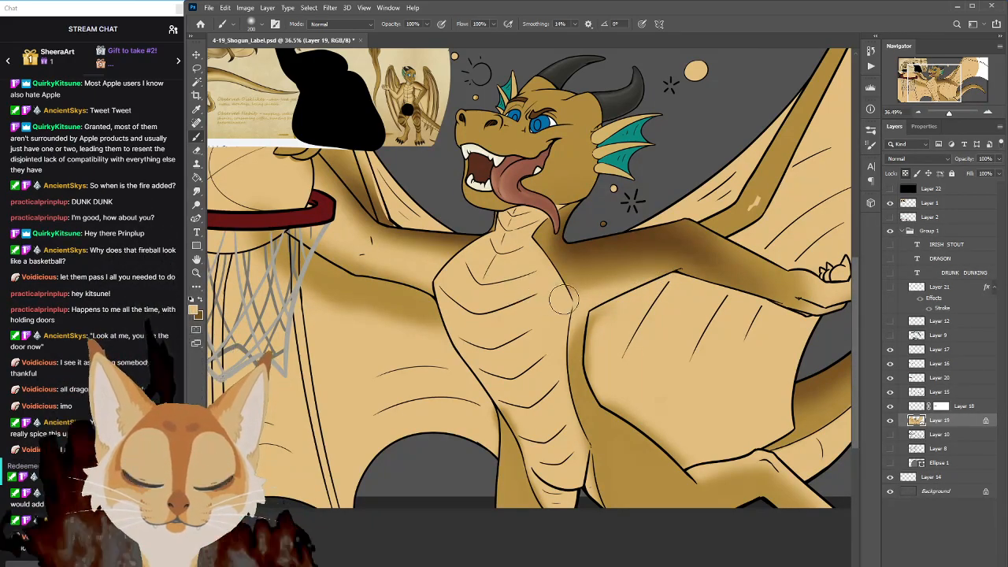
Sample the tan of the dragon's open hand and blend the shading at the wrist and palm with a 45 px brush
left_click_drag(856, 300, 857, 270)
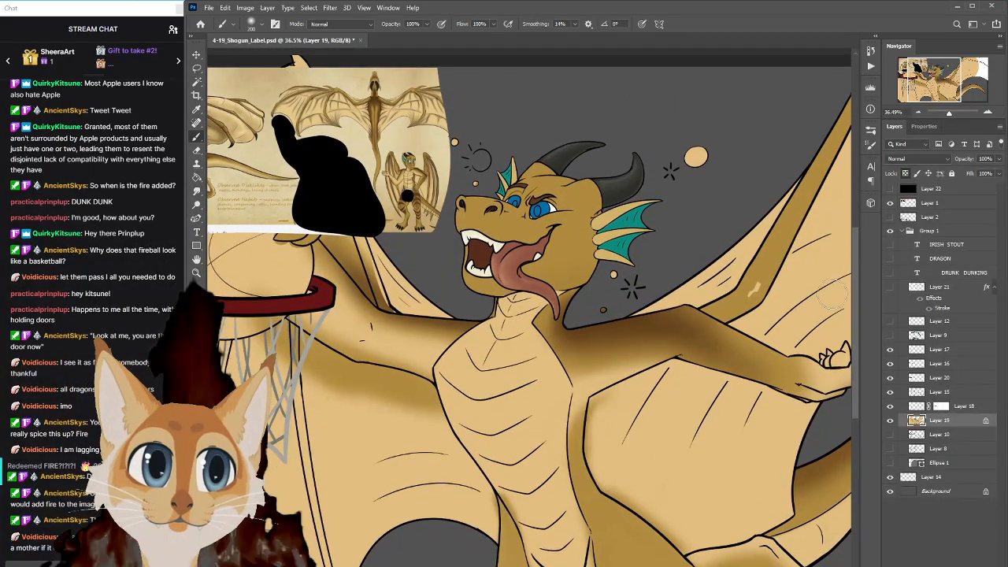
scroll(640, 499, "right", 3)
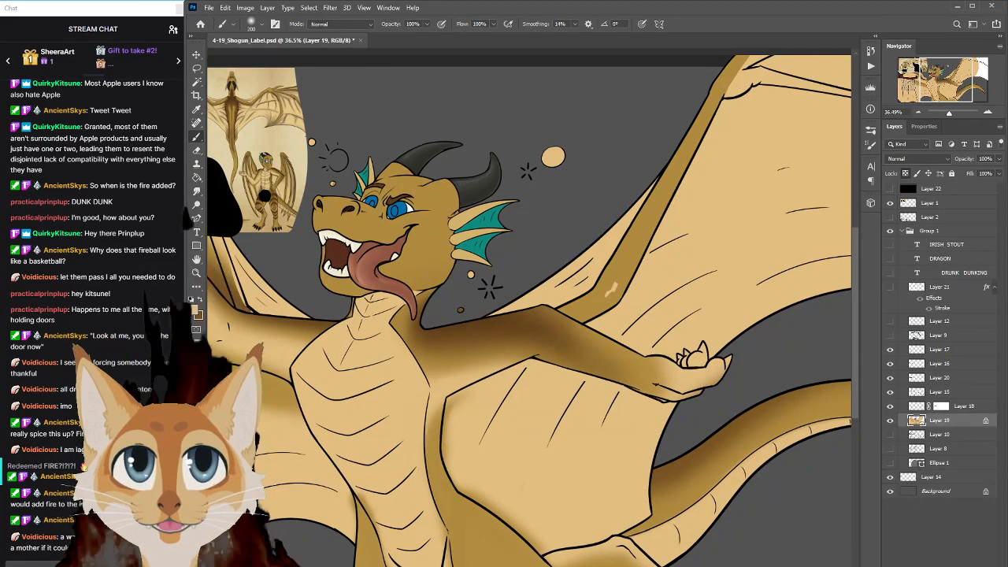
scroll(452, 241, "left", 3)
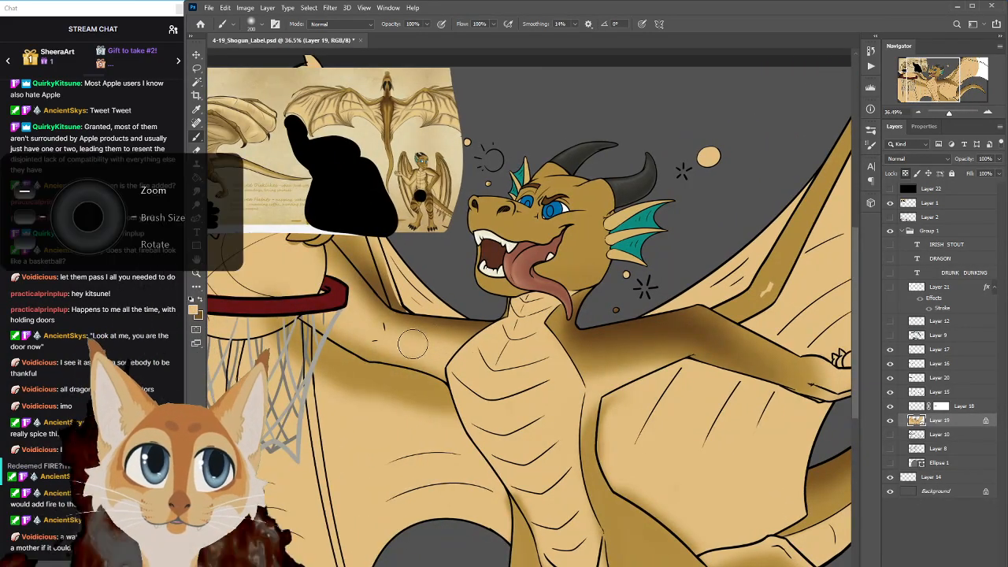
scroll(450, 243, "up", 2)
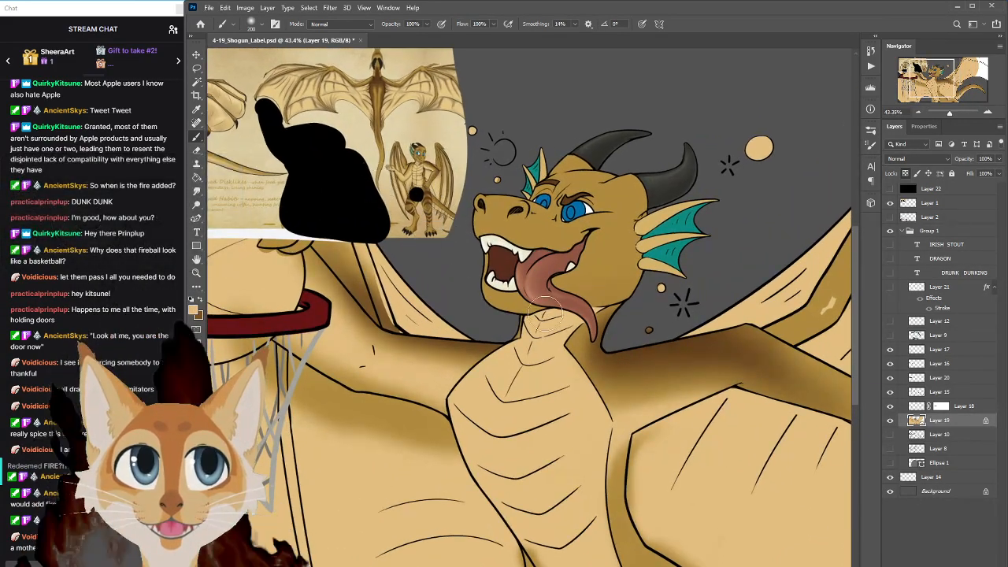
scroll(528, 307, "left", 5)
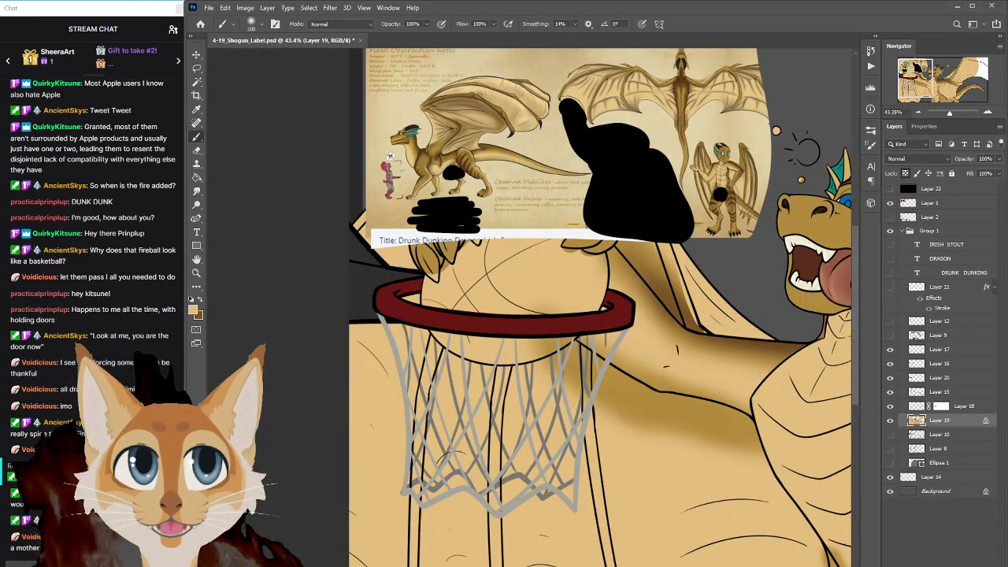
scroll(513, 175, "right", 3)
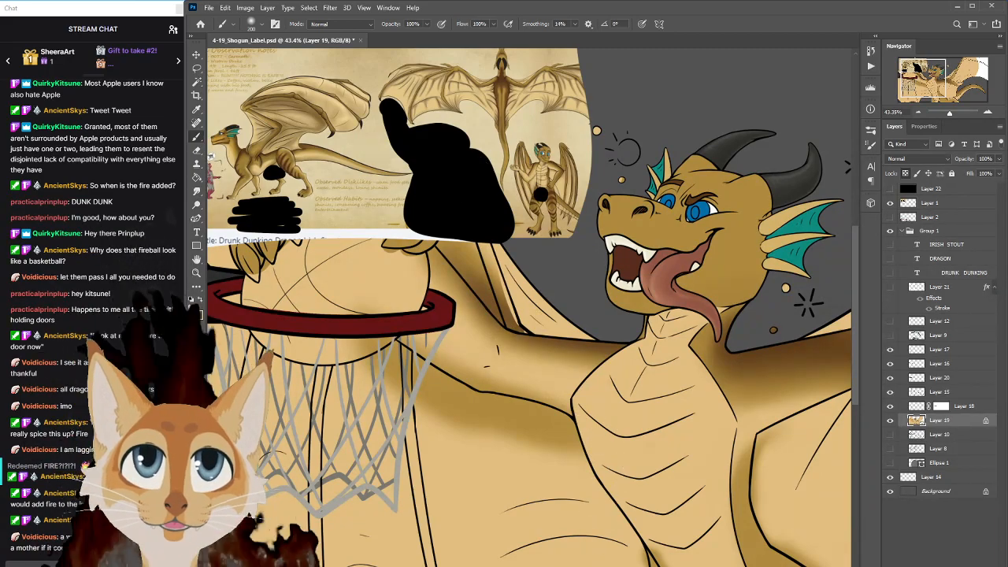
scroll(786, 260, "down", 1)
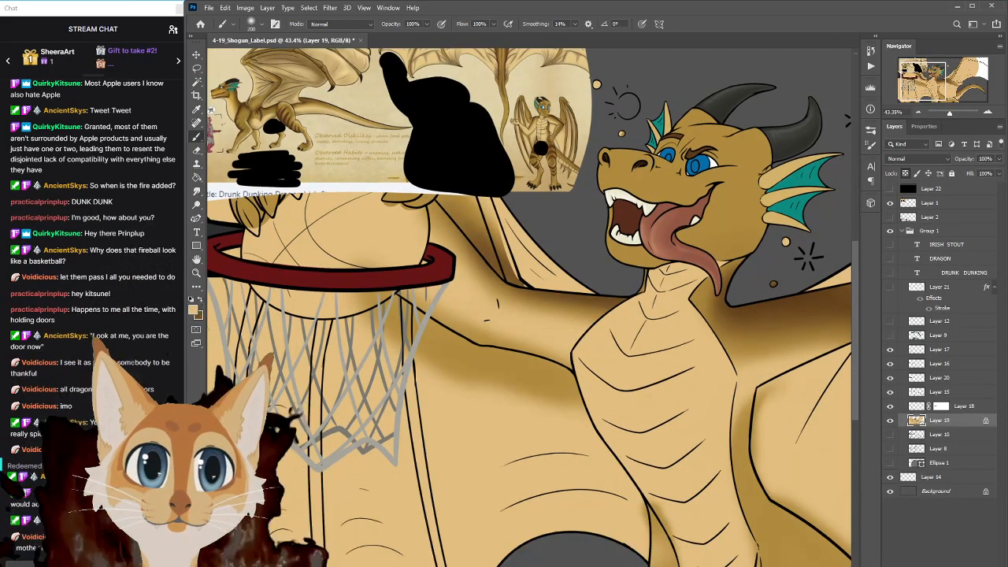
scroll(786, 260, "right", 3)
scroll(575, 337, "right", 5)
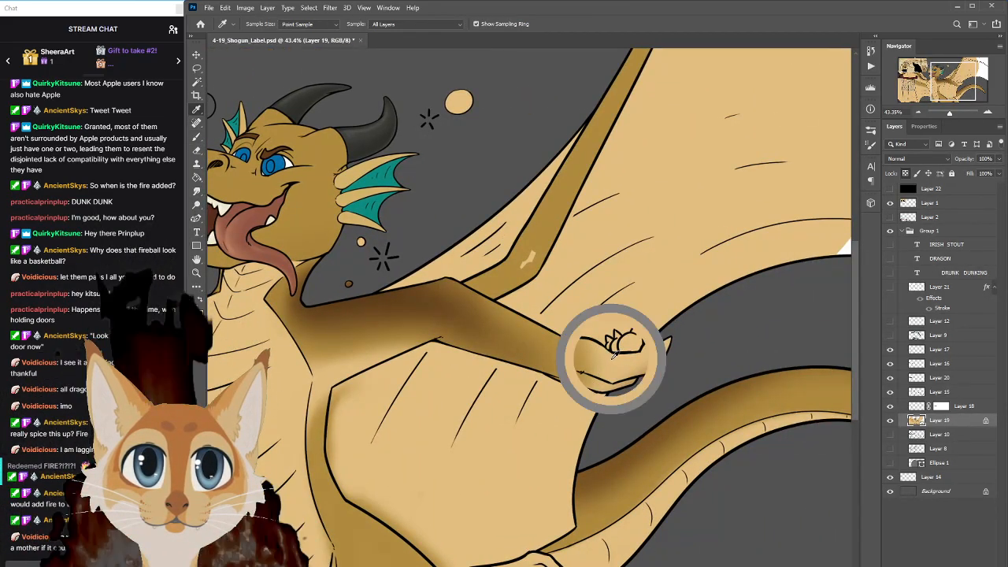
scroll(575, 337, "down", 5)
scroll(552, 323, "up", 3)
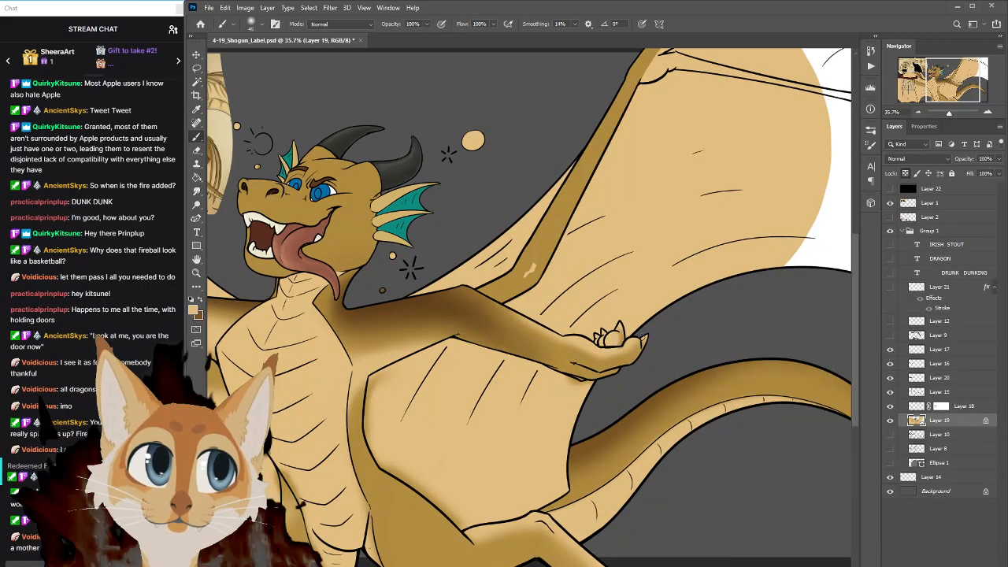
Sample the horn's dark grey and fill the open hand's claws using the Hard Round Pressure Size brush, reduced to 30 px
left_click_drag(439, 463, 637, 464)
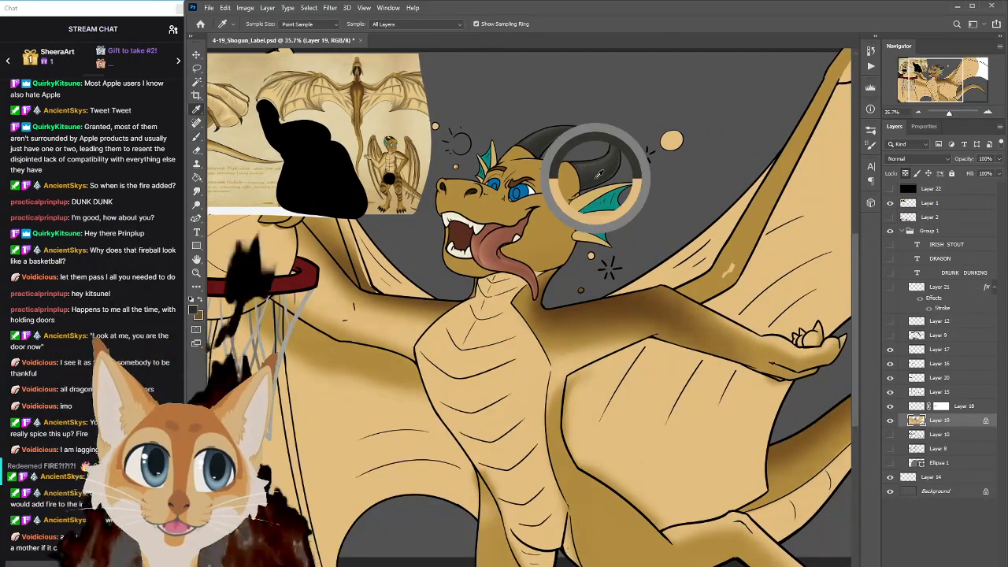
left_click_drag(617, 562, 475, 561)
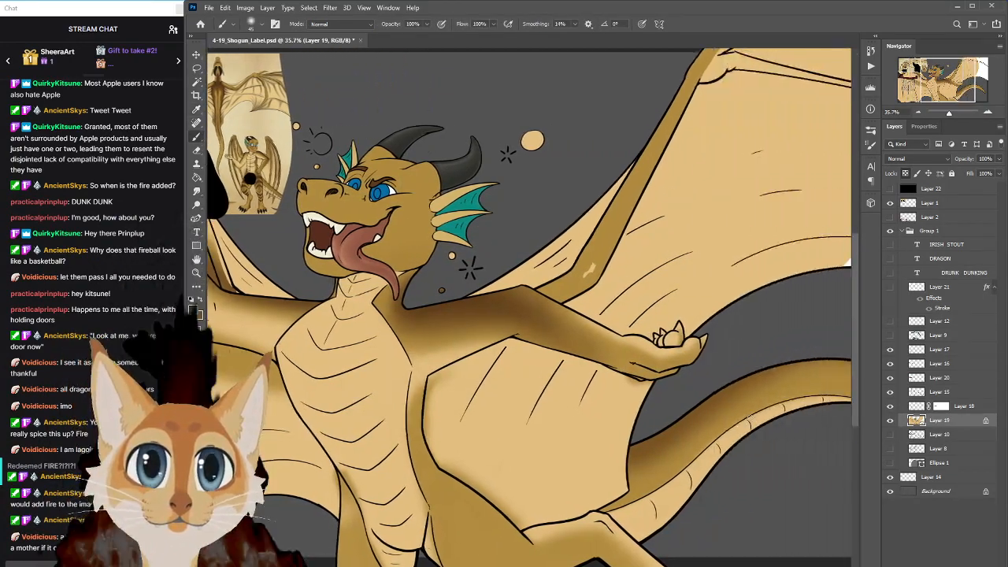
left_click(871, 130)
left_click(812, 197)
left_click(870, 130)
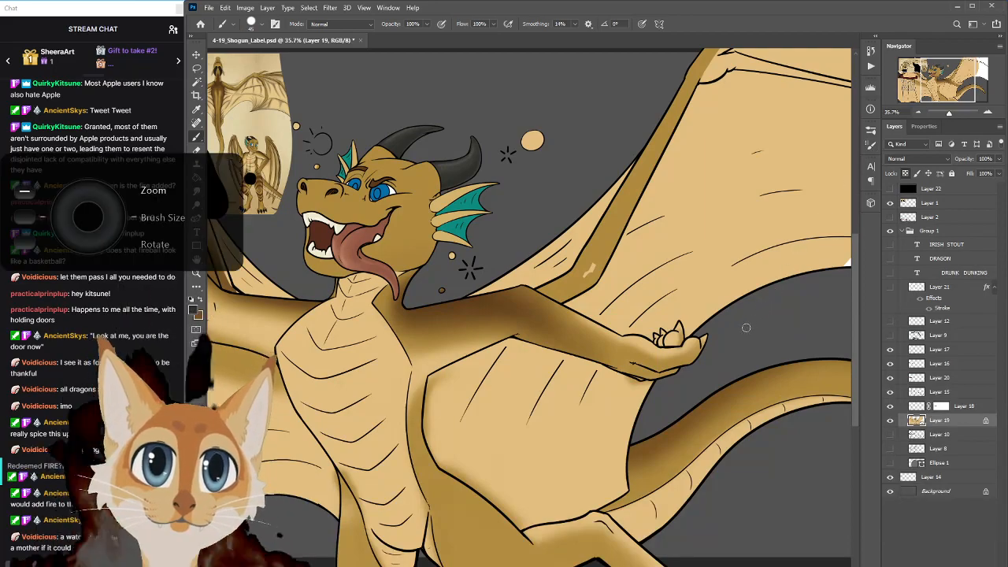
scroll(740, 333, "up", 4)
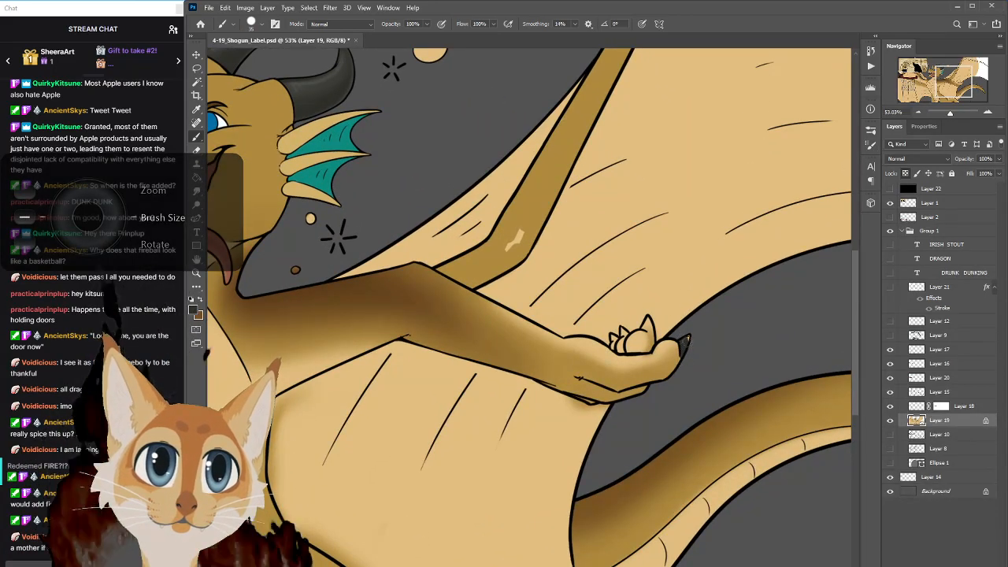
mouse_move(649, 319)
left_mouse_down()
mouse_move(619, 339)
mouse_move(625, 335)
left_mouse_up()
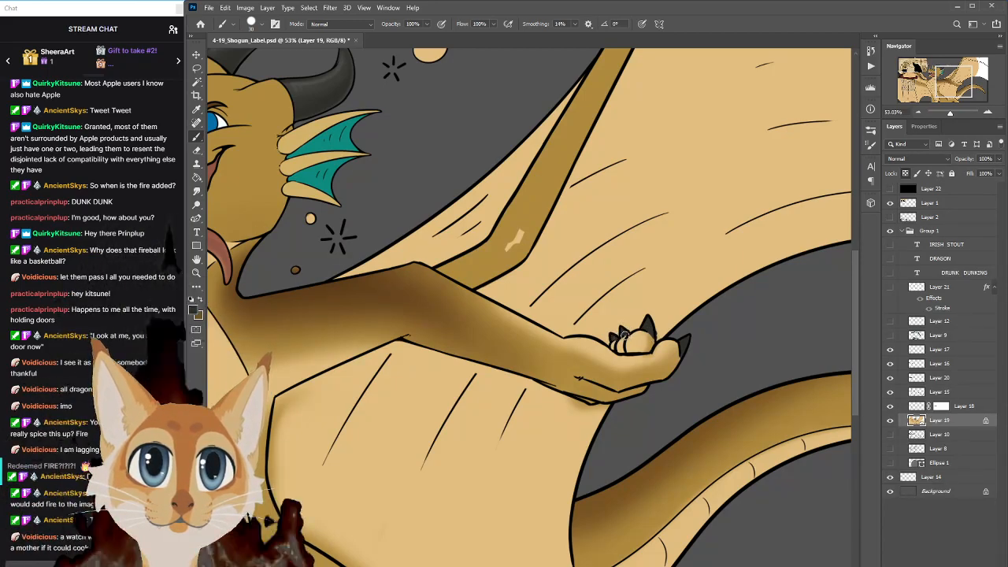
key("i")
left_click(661, 328)
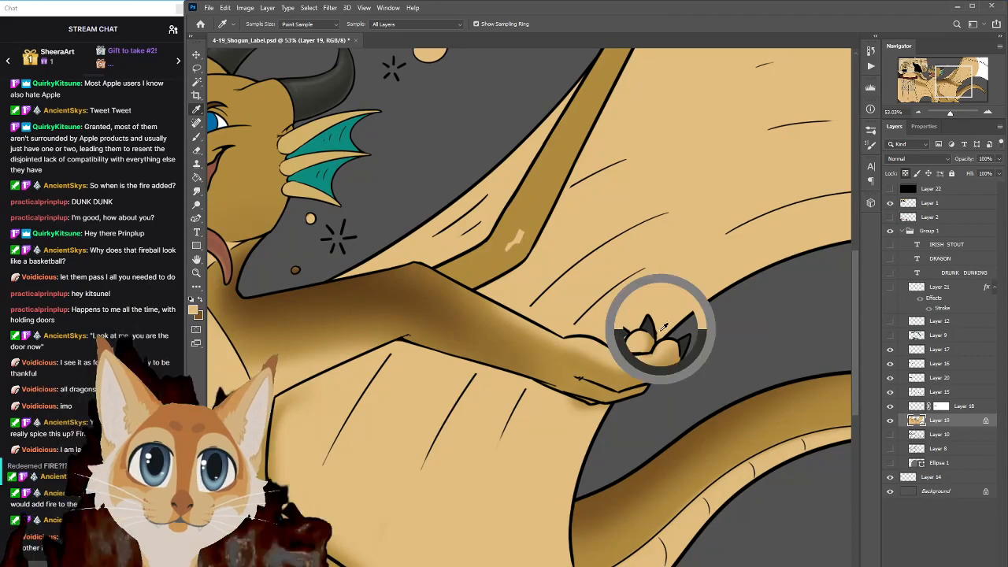
key("b")
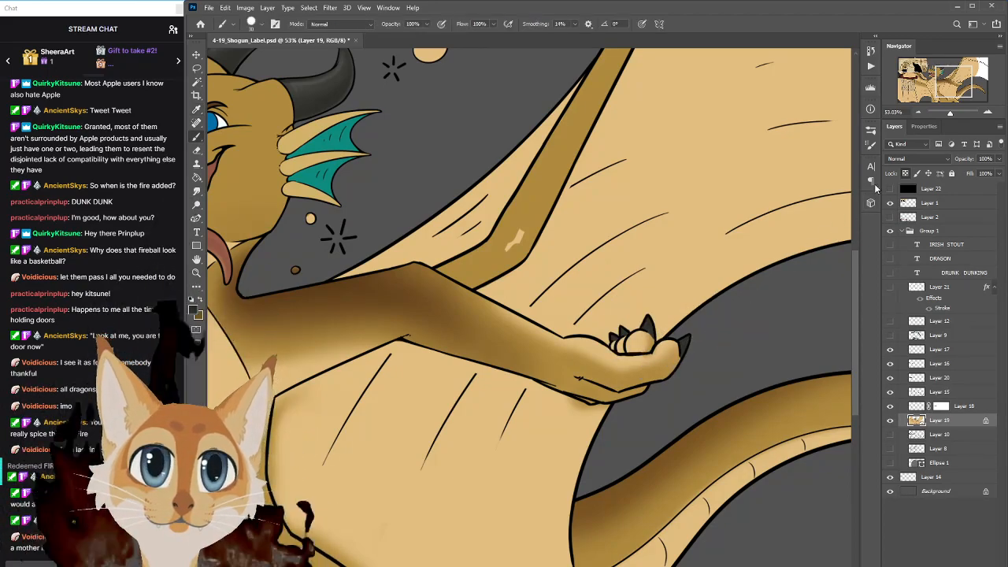
Highlight the hand's claws with lighter grey 5a5b56 using the Soft Round Pressure Opacity brush at 15 px
left_click(869, 141)
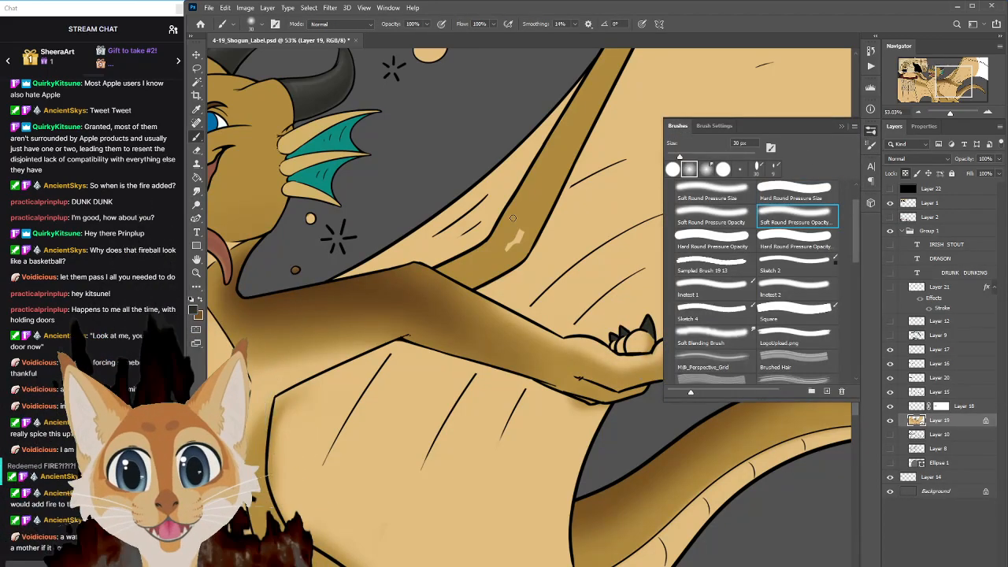
left_click(870, 134)
left_click(196, 312)
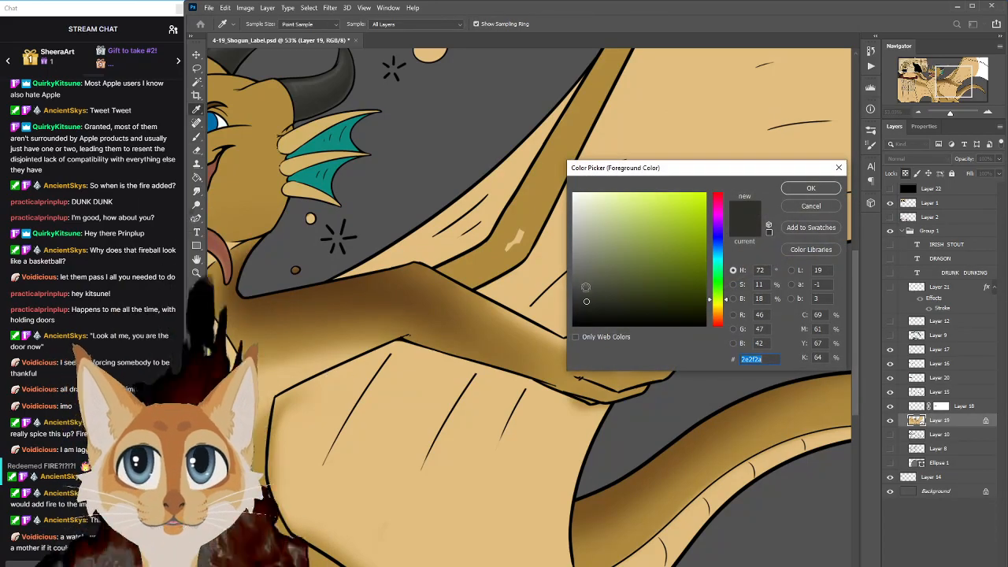
left_click(810, 188)
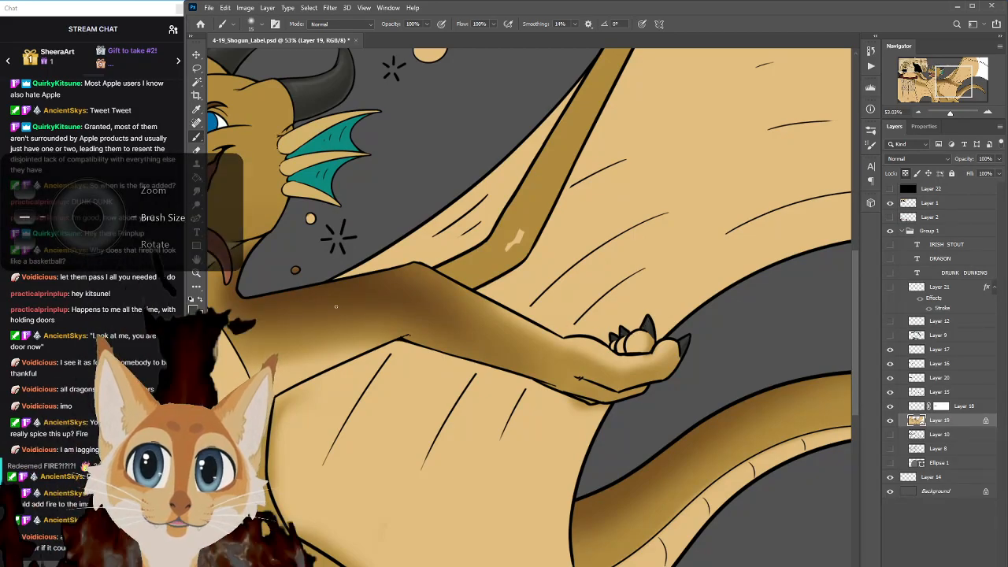
left_click(194, 310)
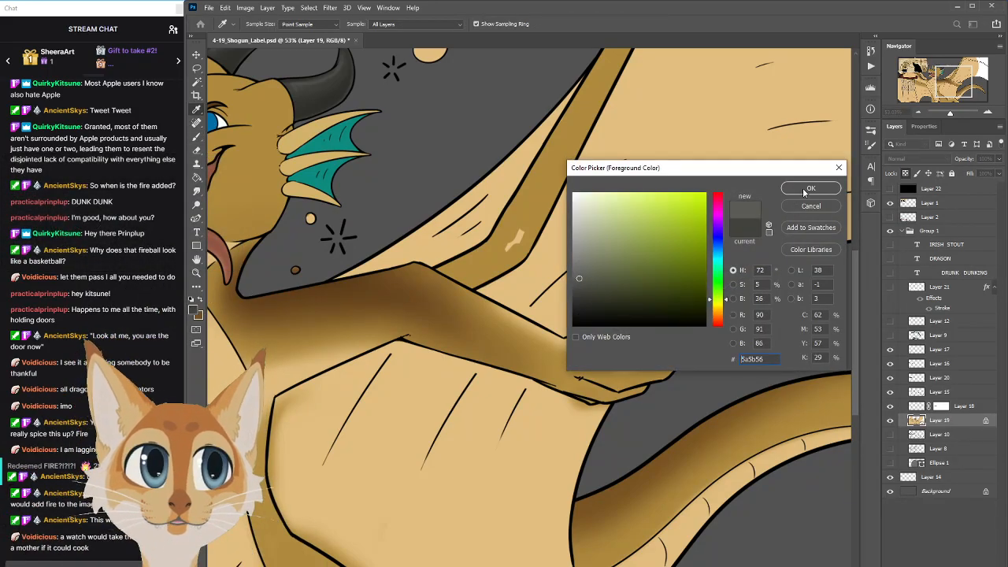
left_click(810, 188)
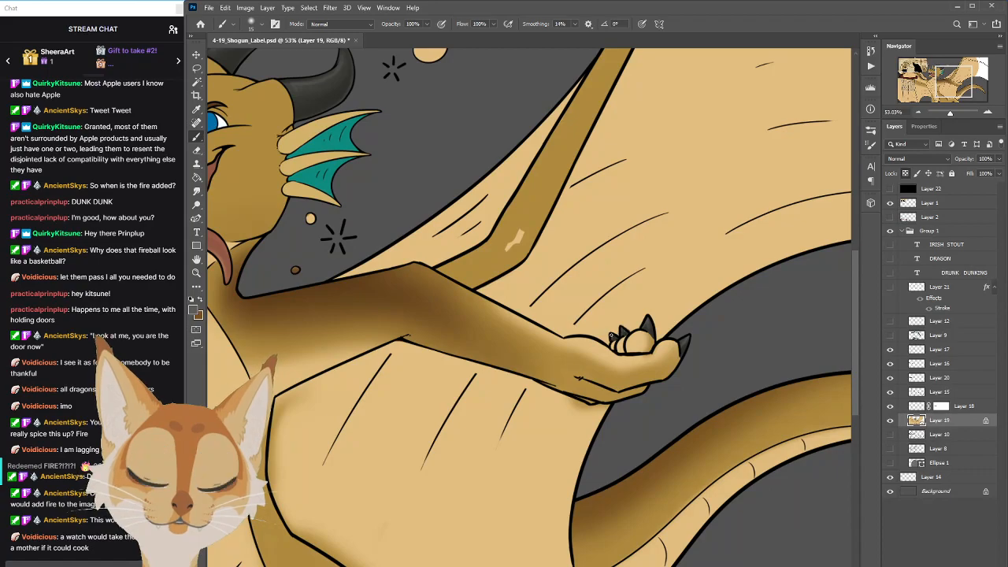
Sample the dark grey of the dragon's curved horn for touching up its shading with a small brush
scroll(668, 355, "down", 5)
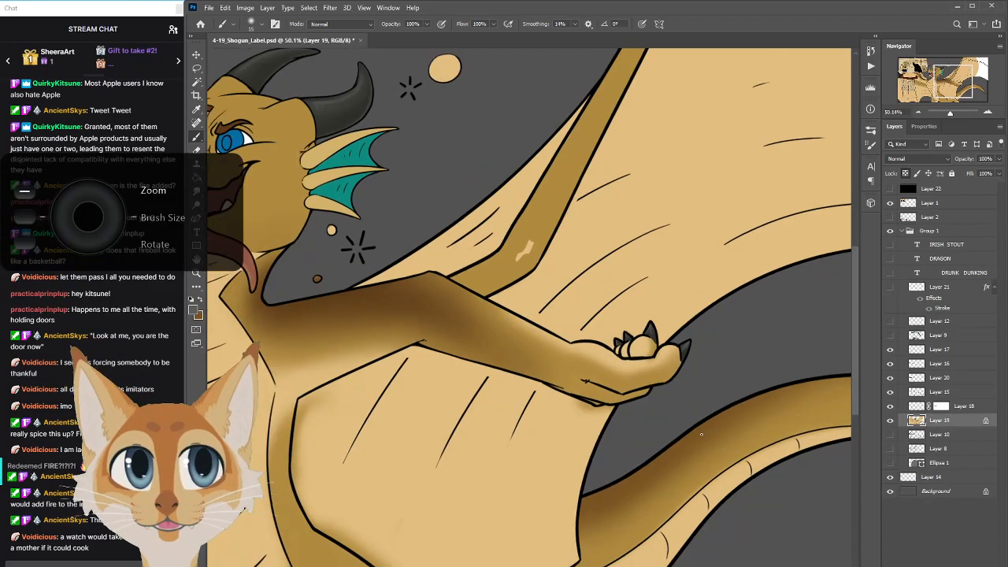
scroll(705, 430, "down", 3)
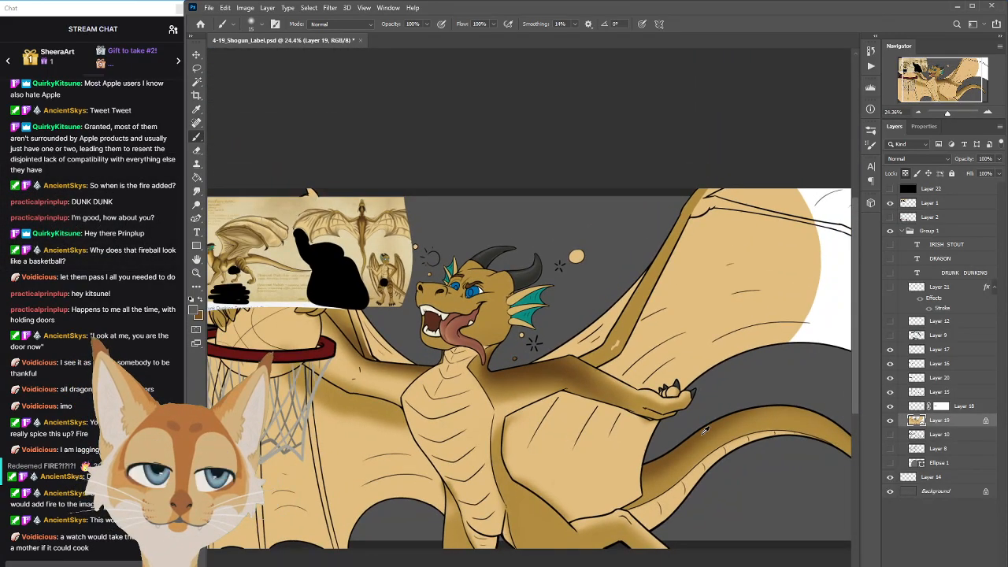
scroll(701, 434, "up", 2)
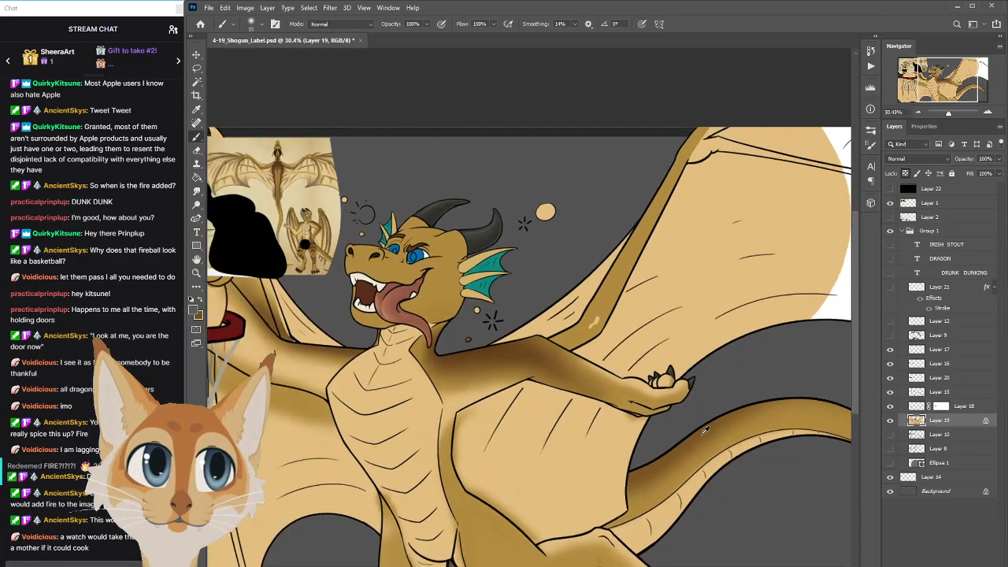
scroll(705, 430, "up", 3)
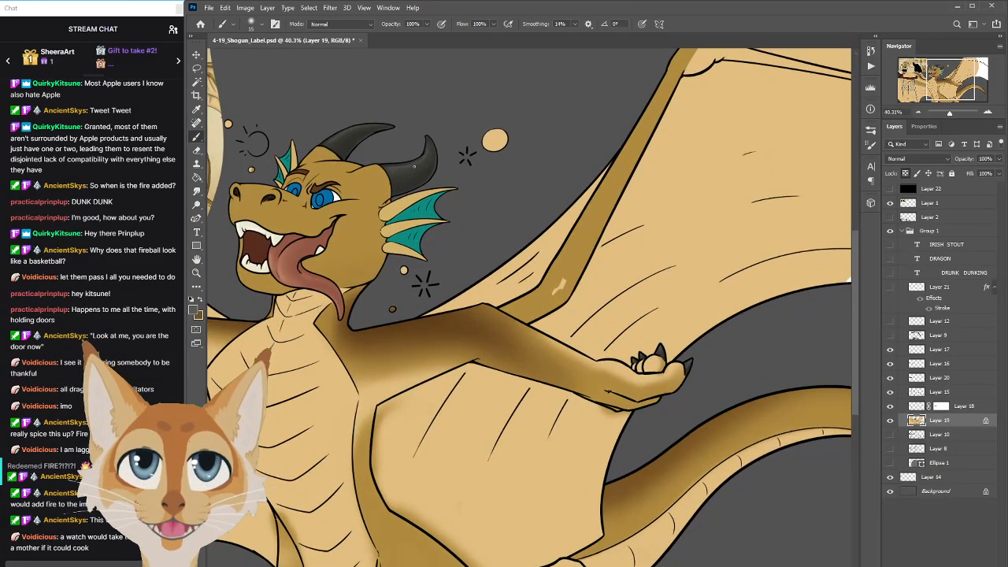
key("i")
left_click(403, 161)
key("b")
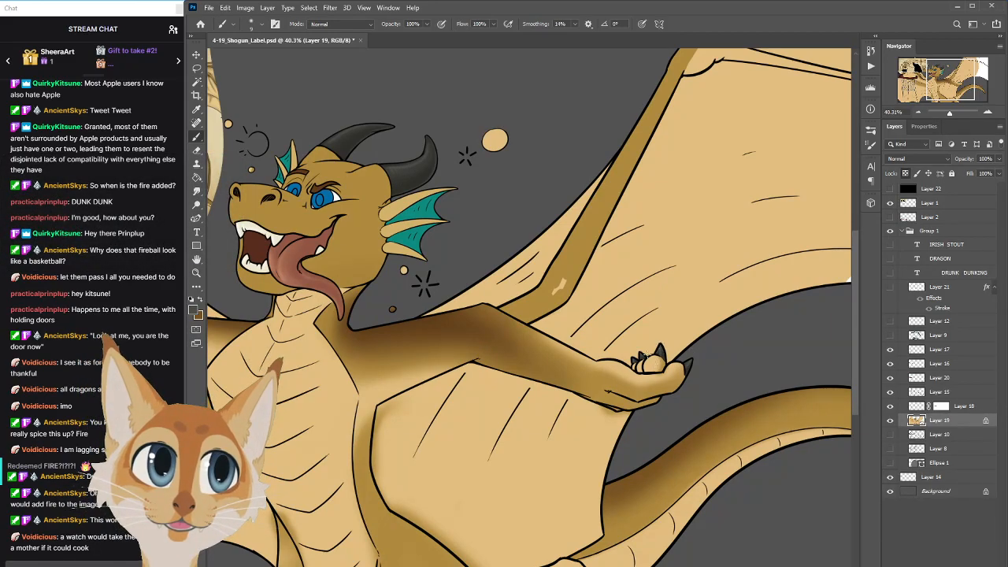
Cover the light patch on the wing arm with its base brown using a 60 px brush, and save the file
key("bracketright")
key("bracketright")
key("bracketright")
key("bracketright")
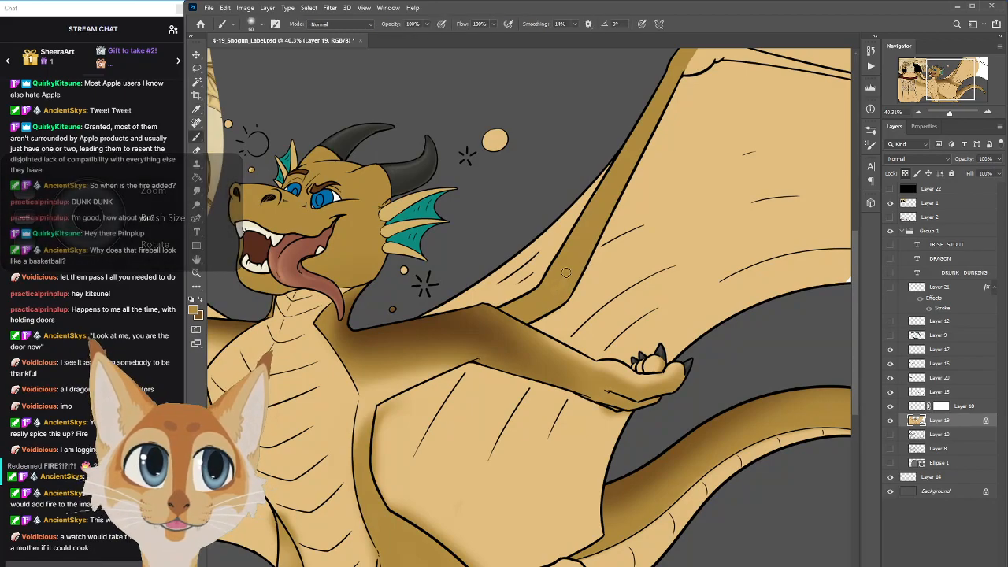
scroll(561, 285, "down", 5)
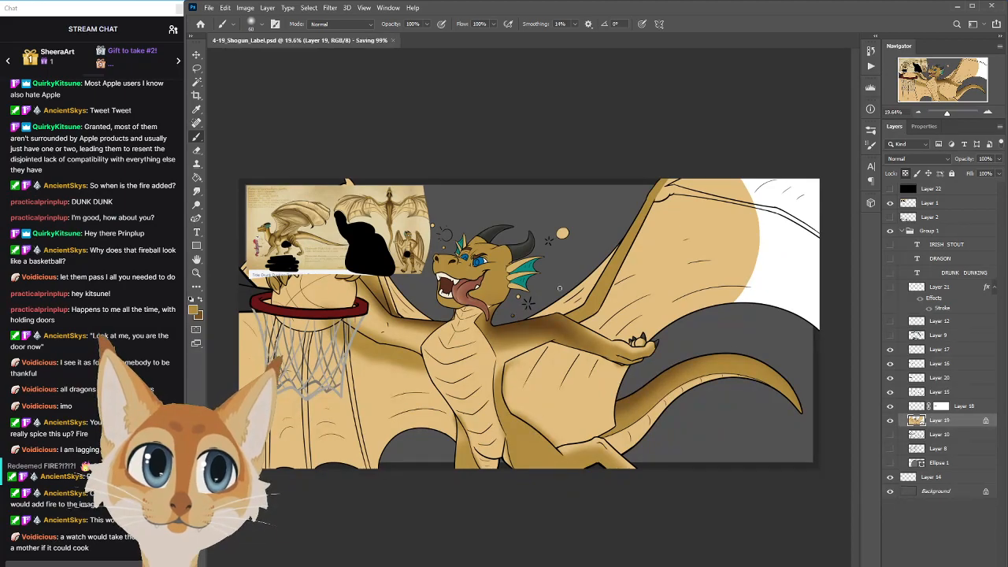
Sample the dark brown of the outstretched arm, try a shading stroke along the flank, undo it and enlarge the brush
scroll(438, 343, "up", 2)
scroll(439, 343, "up", 1)
left_click(603, 308, "alt")
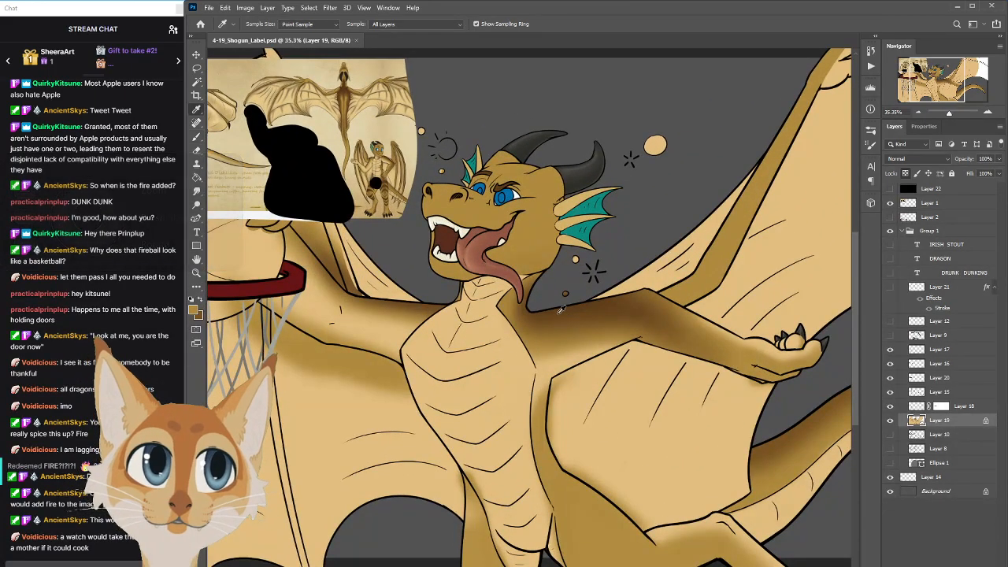
left_click_drag(856, 281, 858, 313)
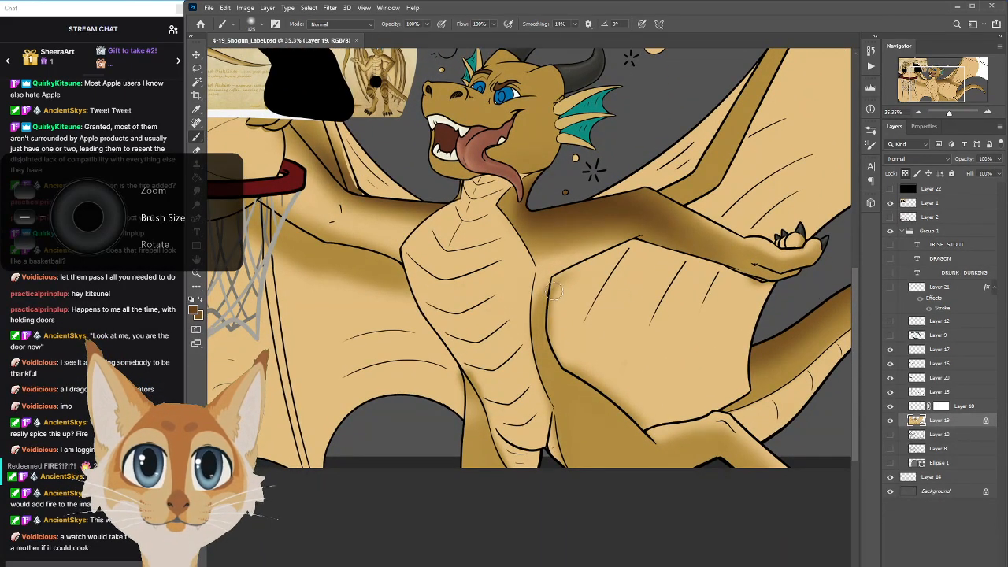
mouse_move(552, 298)
left_mouse_down()
mouse_move(551, 335)
mouse_move(565, 381)
left_mouse_up()
key("bracketright")
key("bracketright")
key("bracketright")
key("ctrl+z")
key("bracketright")
key("bracketright")
Try shading from the wing membrane's inner edge down across the thigh with a 200 px brush, undoing the strokes
mouse_move(557, 303)
left_mouse_down()
mouse_move(563, 371)
mouse_move(622, 505)
left_mouse_up()
left_click_drag(556, 300, 603, 489)
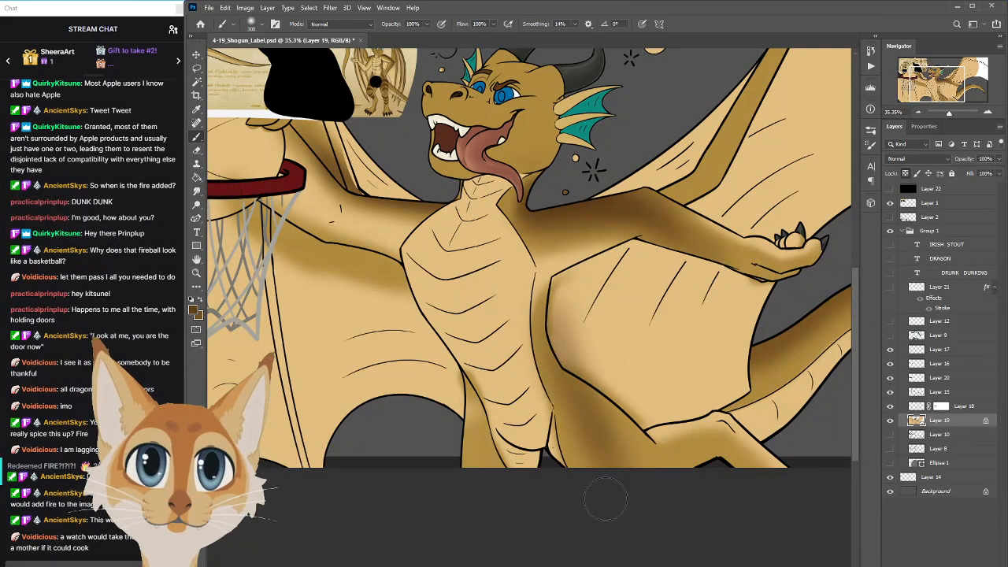
key("ctrl+z")
mouse_move(556, 326)
left_mouse_down()
mouse_move(581, 430)
mouse_move(629, 512)
left_mouse_up()
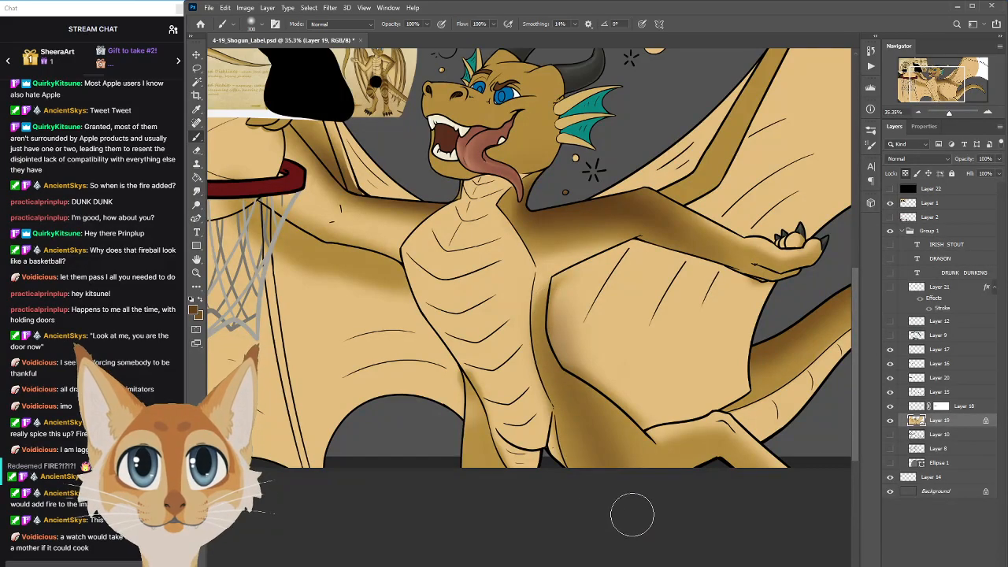
key("ctrl+z")
key("bracketleft")
key("bracketleft")
key("ctrl+z")
Shade dark brown from the wing membrane's inner edge down over the thigh with the soft brush, redoing the thigh stroke
mouse_move(557, 290)
left_mouse_down()
mouse_move(559, 362)
mouse_move(569, 369)
mouse_move(554, 288)
mouse_move(578, 398)
mouse_move(558, 337)
mouse_move(613, 493)
left_mouse_up()
key("bracketright")
key("bracketright")
key("bracketright")
key("bracketright")
key("bracketleft")
key("bracketleft")
key("bracketleft")
key("bracketleft")
left_click_drag(584, 391, 636, 512)
key("bracketright")
key("bracketright")
key("ctrl+z")
left_click_drag(578, 392, 626, 502)
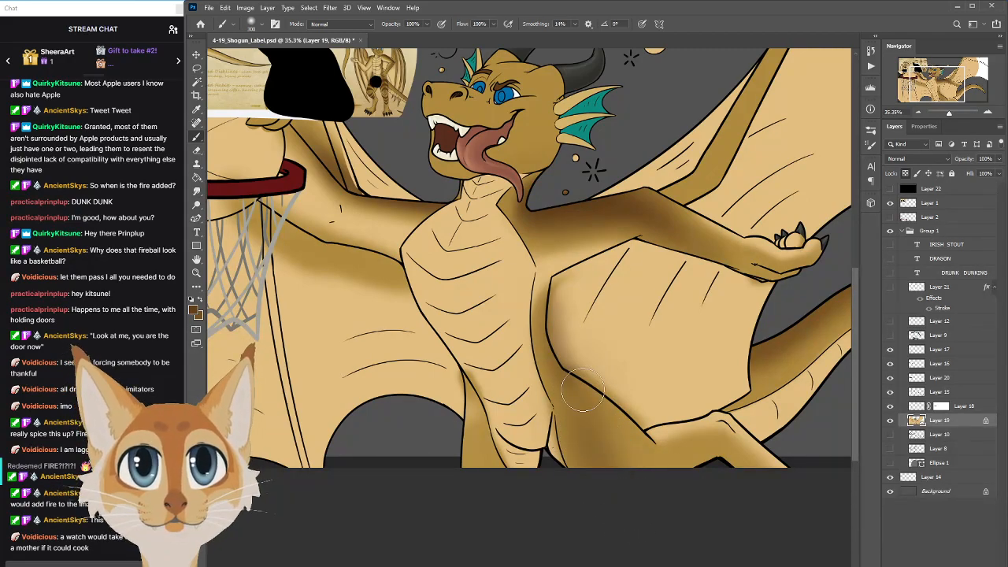
Shade the other leg and adjoining wing edge beside the belly plates with its brown and the arm's dark brown, starting at 175 px
key("bracketleft")
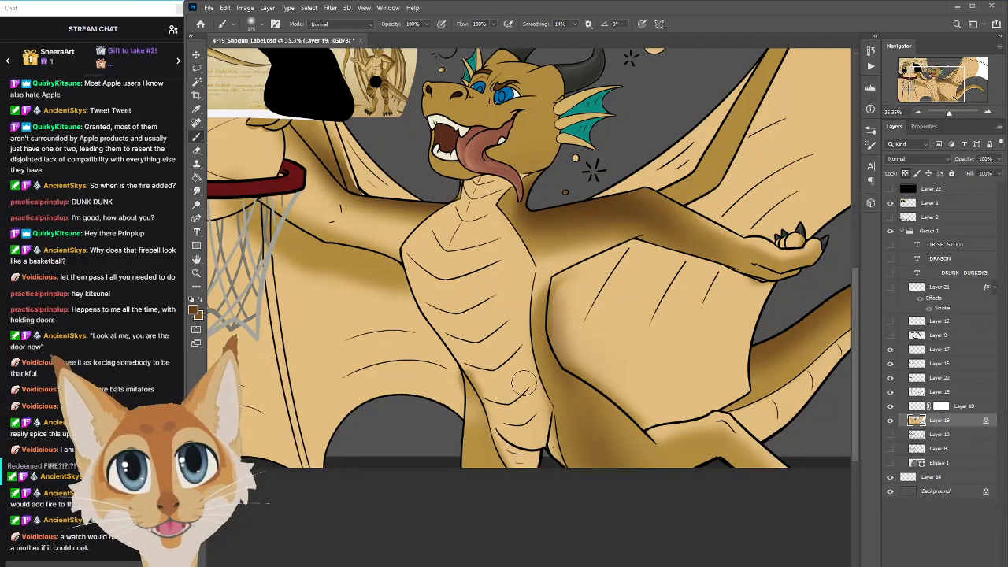
left_click(478, 456, "alt")
left_click_drag(470, 389, 472, 450)
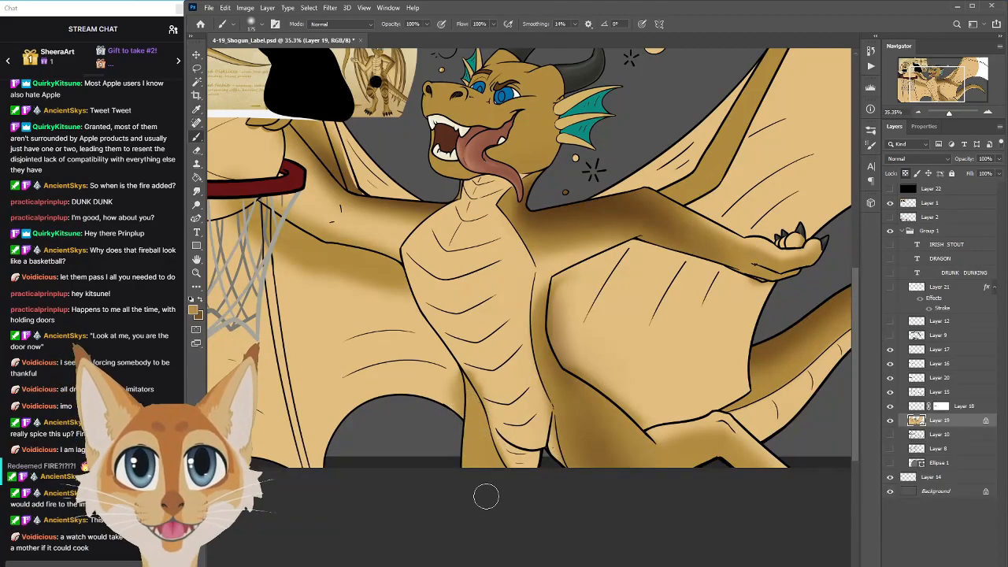
left_click(599, 207, "alt")
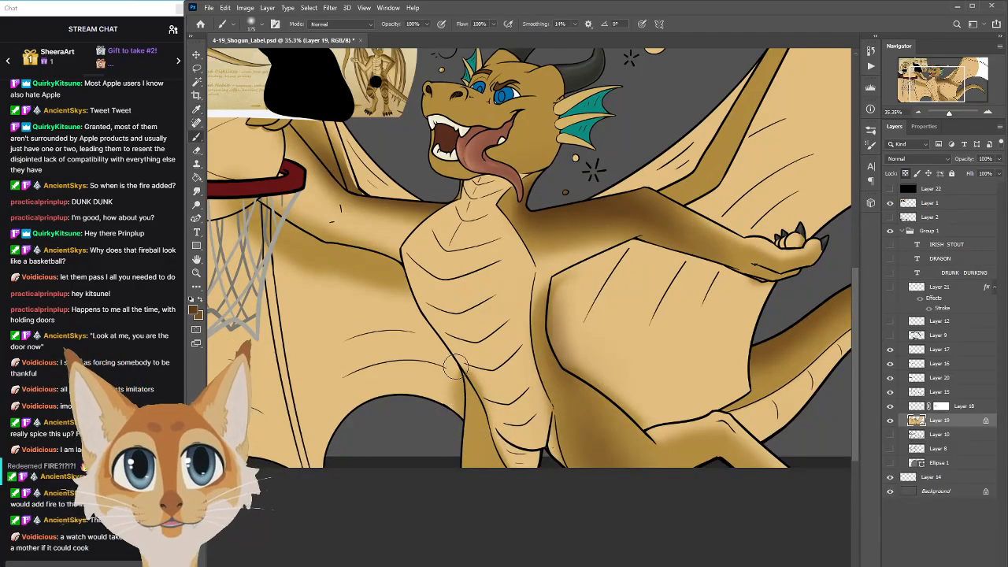
left_click_drag(455, 366, 468, 466)
left_click_drag(465, 382, 466, 475)
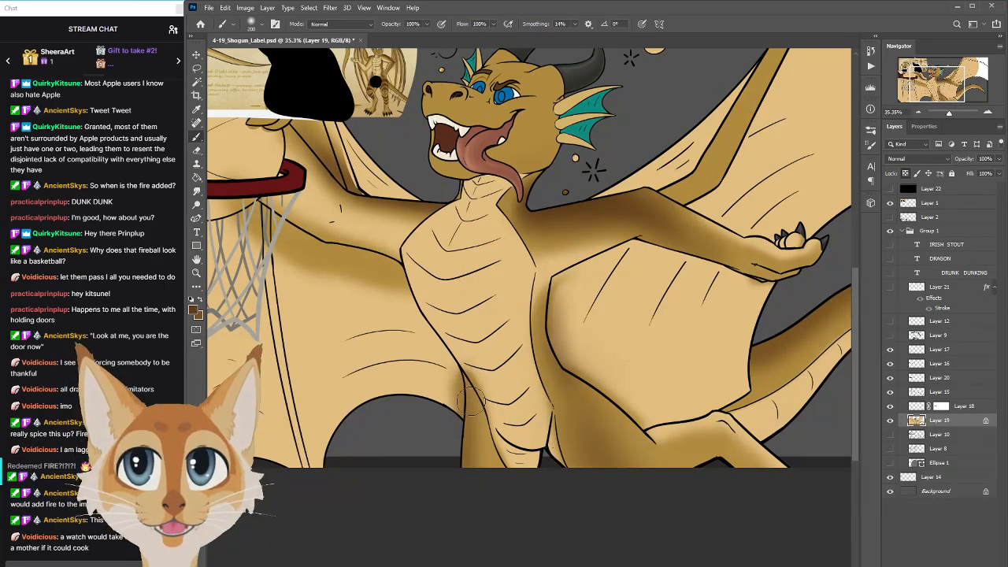
Enlarge the soft brush to 400 px for the wing membrane beside the belly
scroll(856, 369, "up", 5)
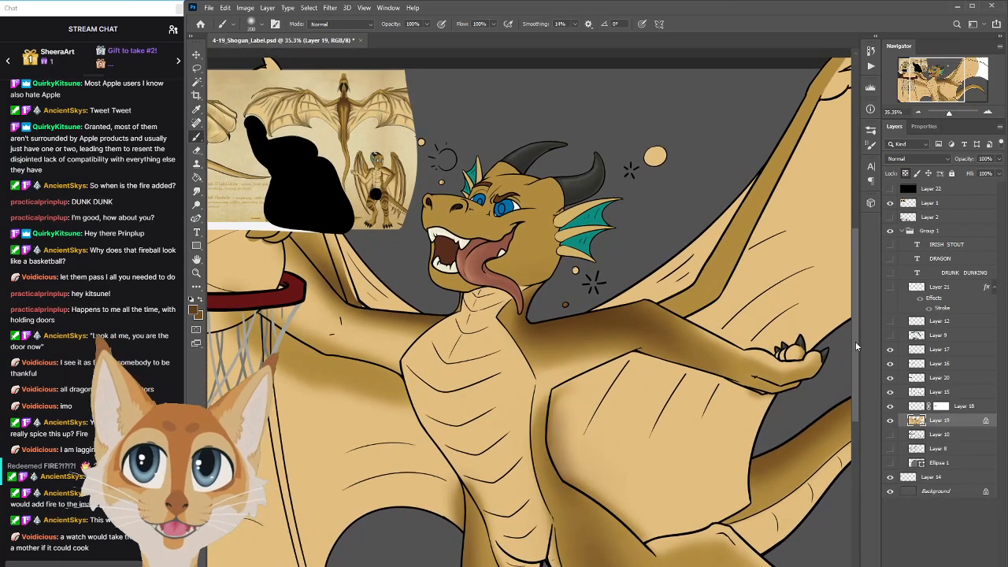
left_click_drag(855, 346, 859, 347)
key("bracketright")
key("bracketright")
key("bracketright")
key("bracketright")
key("bracketright")
key("bracketright")
key("bracketright")
key("bracketright")
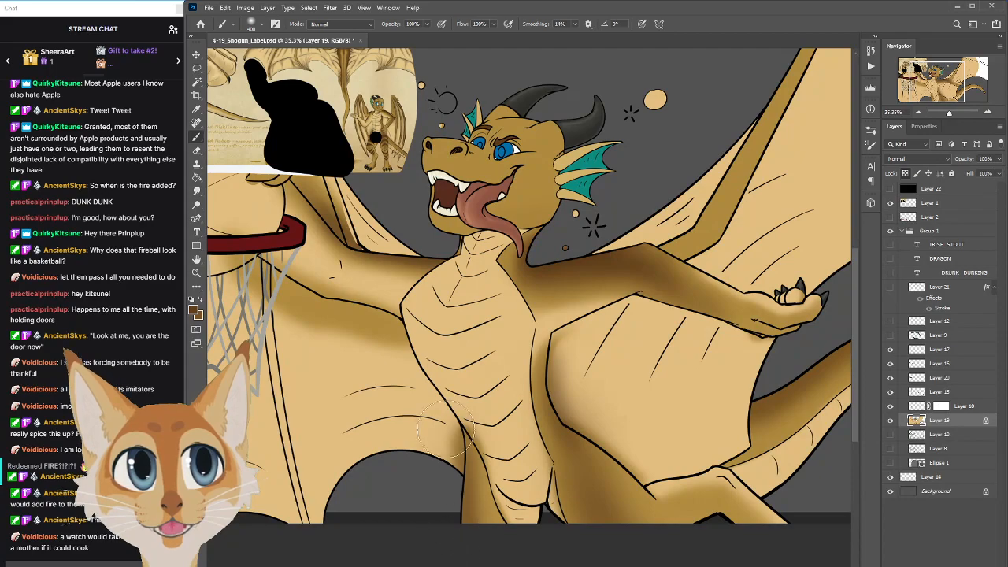
left_click_drag(858, 299, 856, 271)
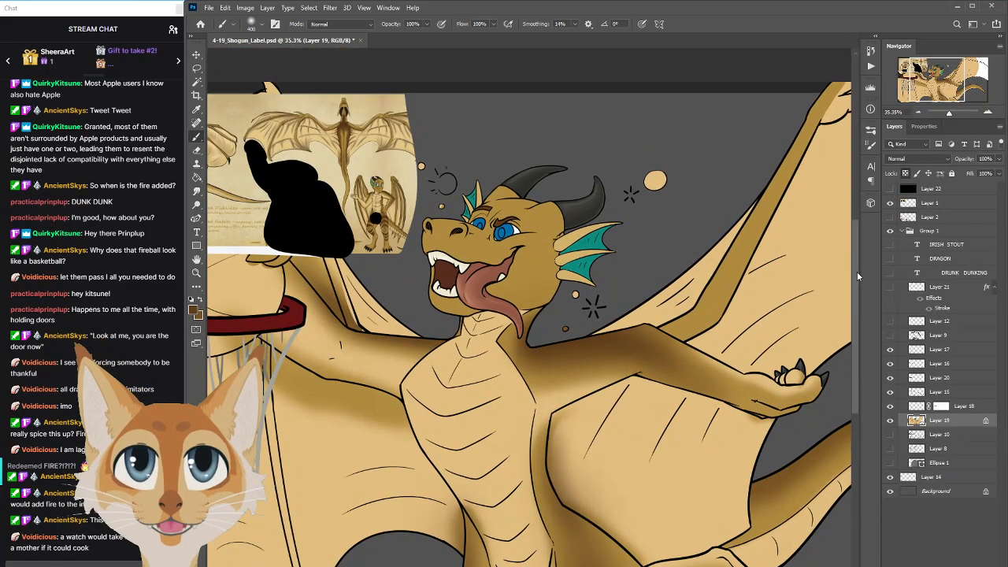
left_click_drag(655, 564, 605, 564)
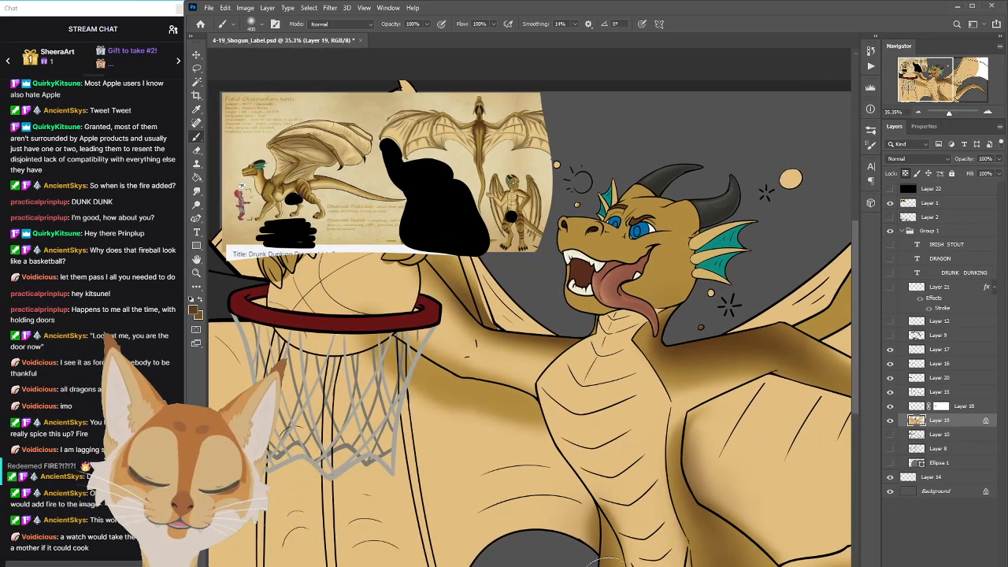
left_click_drag(856, 362, 860, 342)
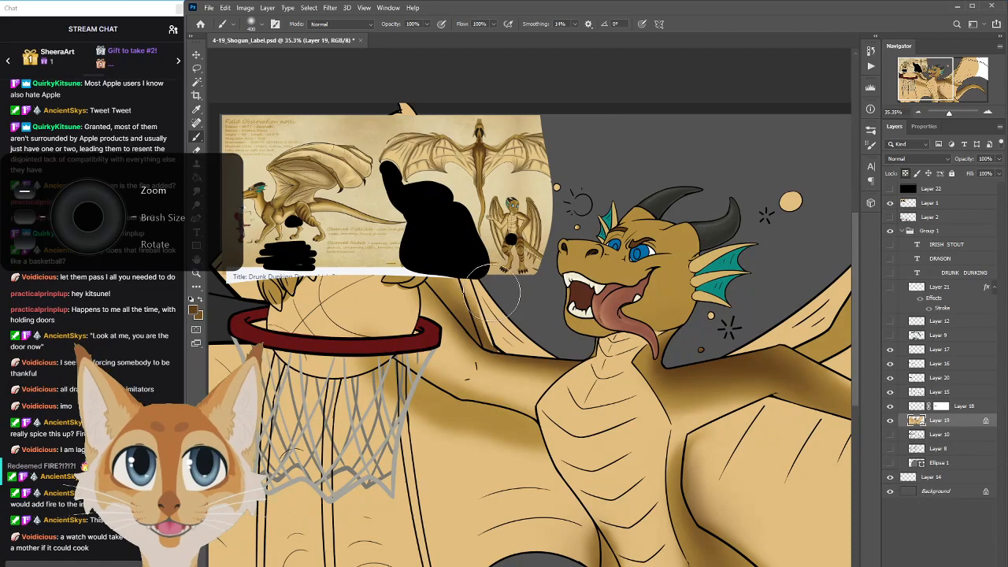
scroll(507, 263, "down", 5)
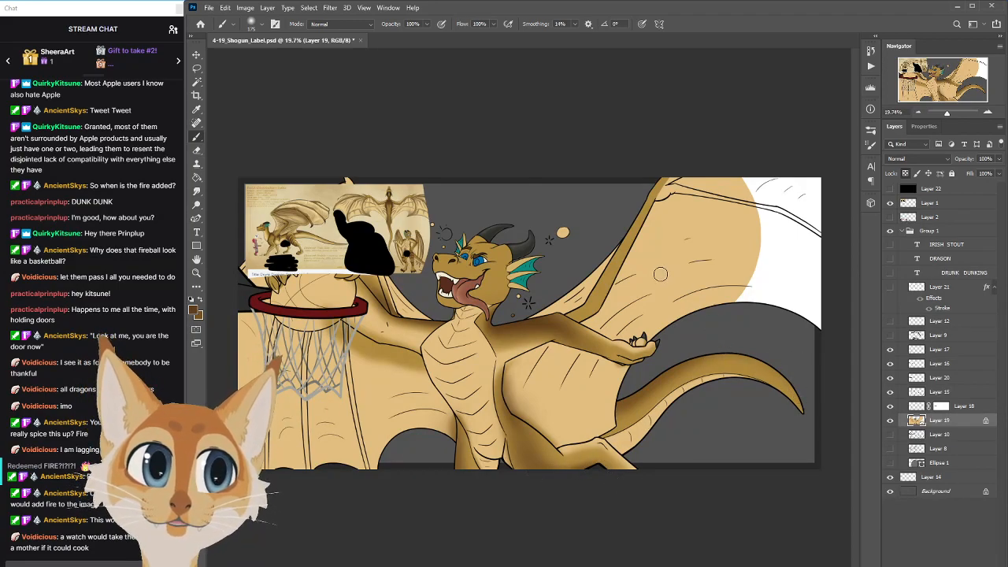
scroll(510, 262, "up", 3)
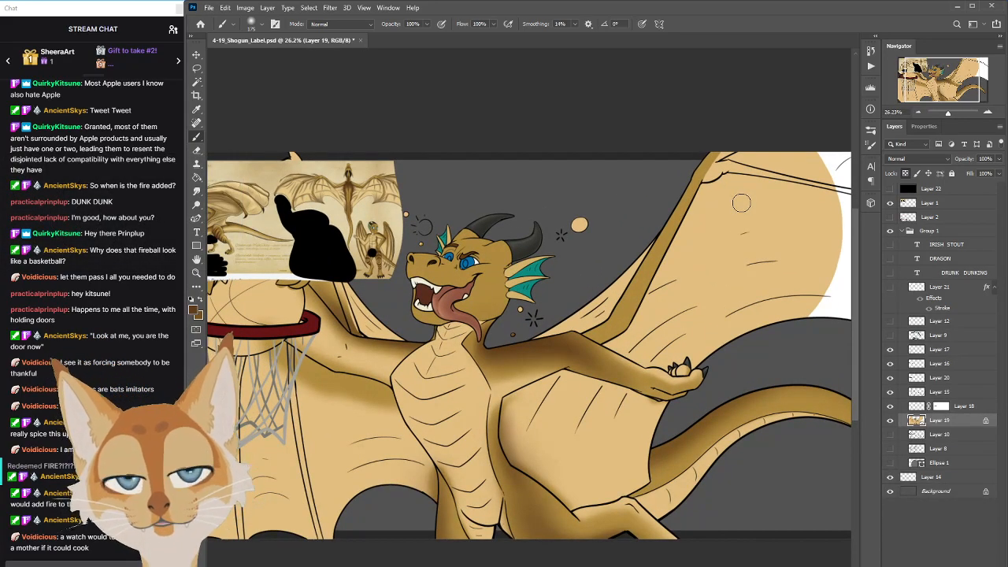
Save the illustration and switch from the soft brush to a hard round brush preset
key("ctrl+s")
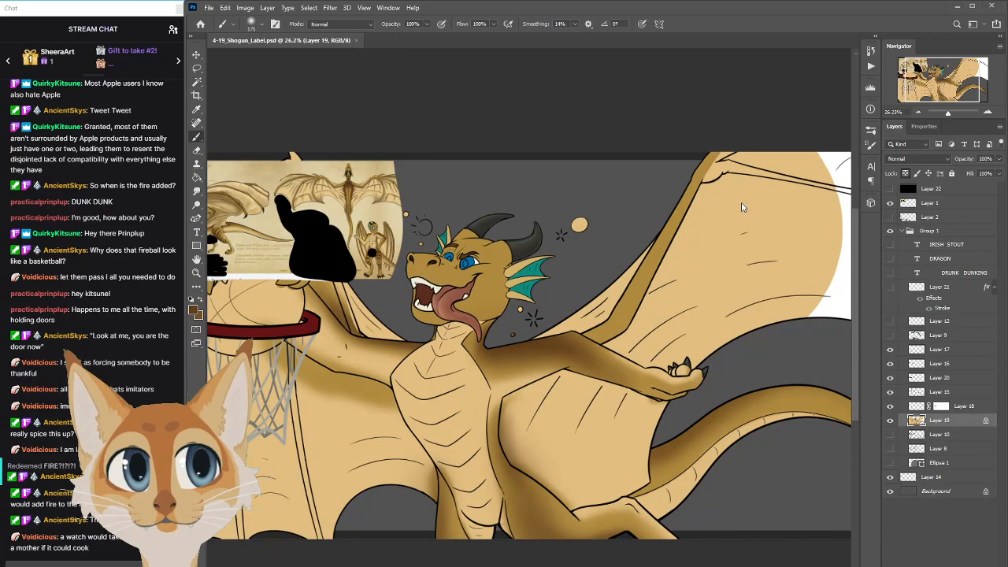
scroll(529, 345, "left", 3)
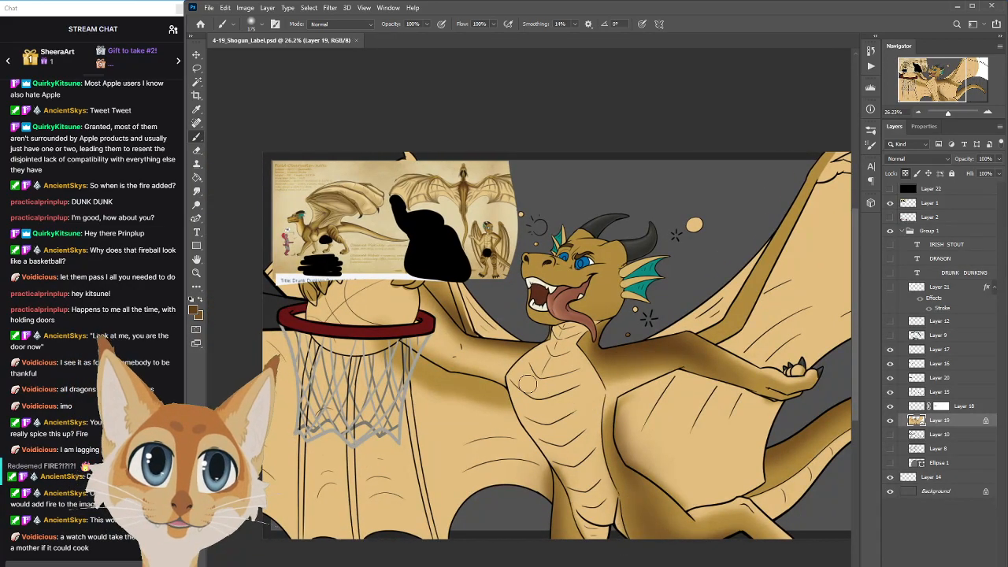
left_click(873, 132)
left_click(823, 200)
left_click(874, 134)
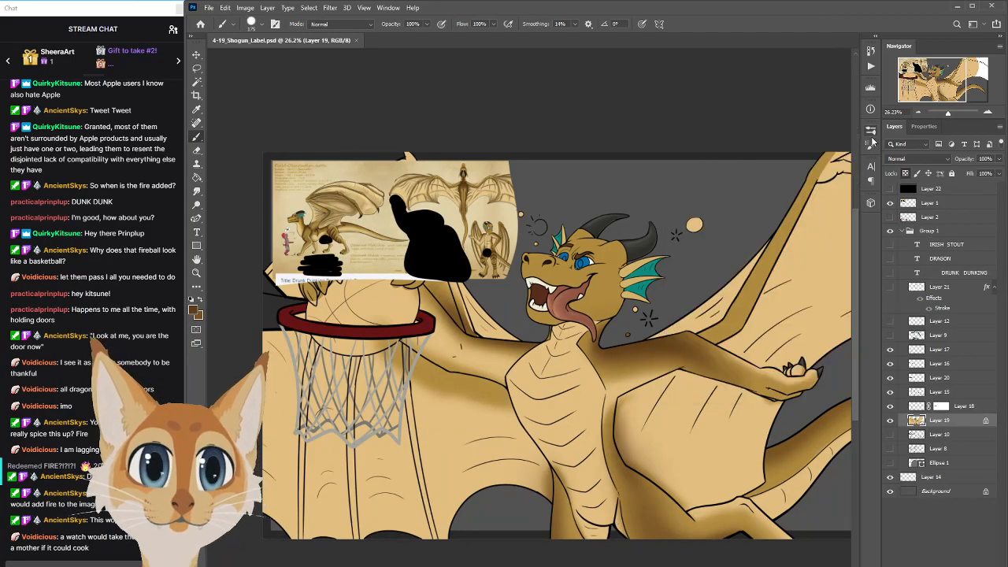
Sample the belly's tan and repaint the belly plates along the body outline beside the hoop-side wing
left_click_drag(856, 280, 857, 332)
scroll(692, 329, "up", 6)
left_click(488, 329, "alt")
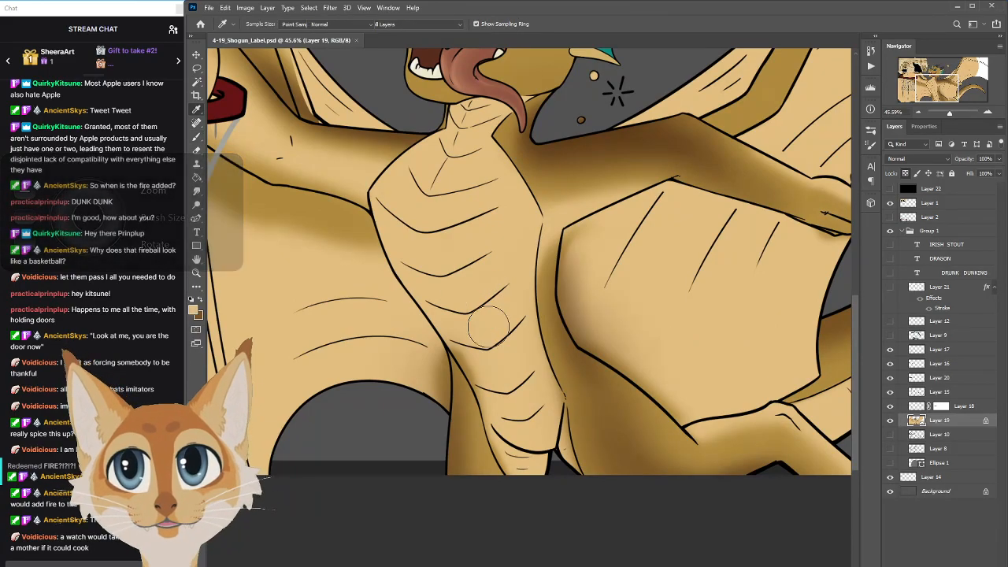
mouse_move(457, 341)
left_mouse_down()
mouse_move(478, 379)
mouse_move(449, 332)
left_mouse_up()
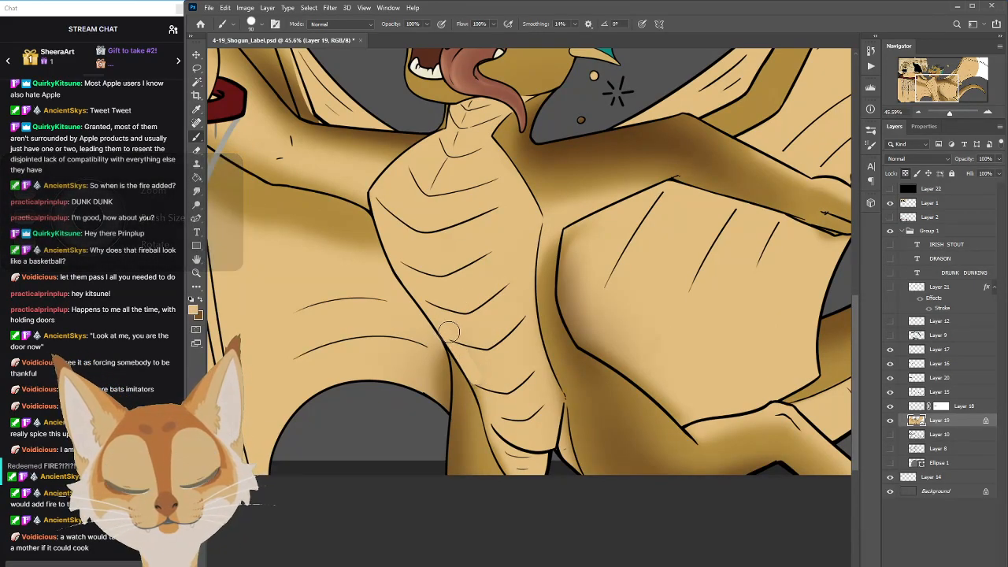
key("ctrl+z")
mouse_move(421, 259)
left_mouse_down()
mouse_move(477, 368)
mouse_move(435, 313)
mouse_move(486, 390)
left_mouse_up()
left_click_drag(448, 335, 501, 429)
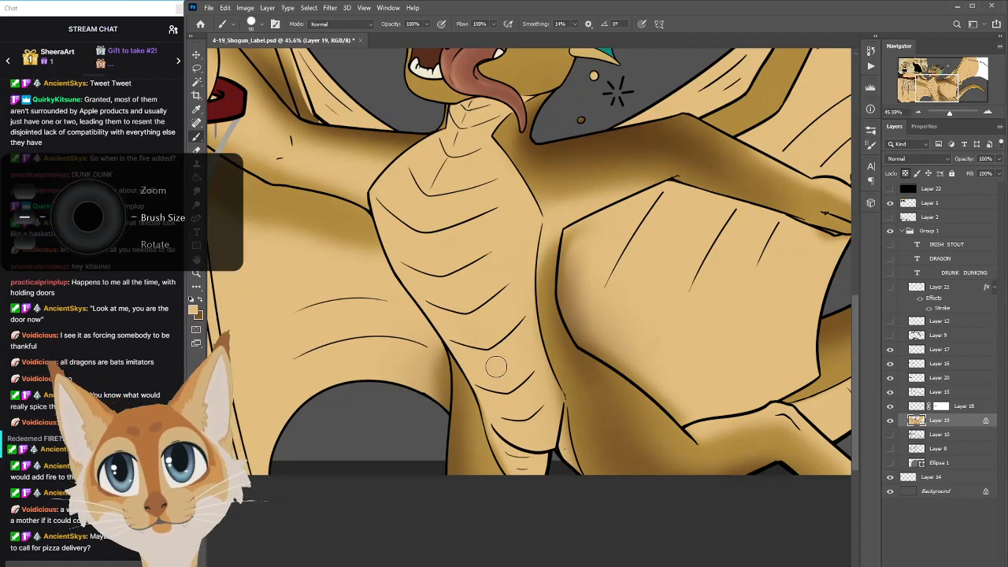
Reduce the hard brush to 50 px and clean up the lower belly plates and their opposite edge down to the leg with tan
key("bracketleft")
key("bracketleft")
key("bracketleft")
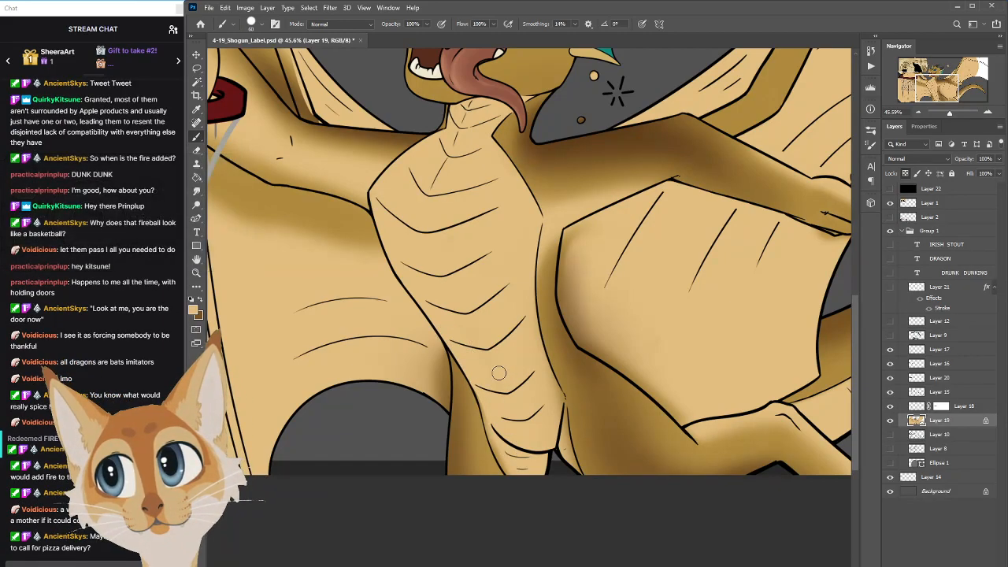
left_click_drag(487, 416, 512, 472)
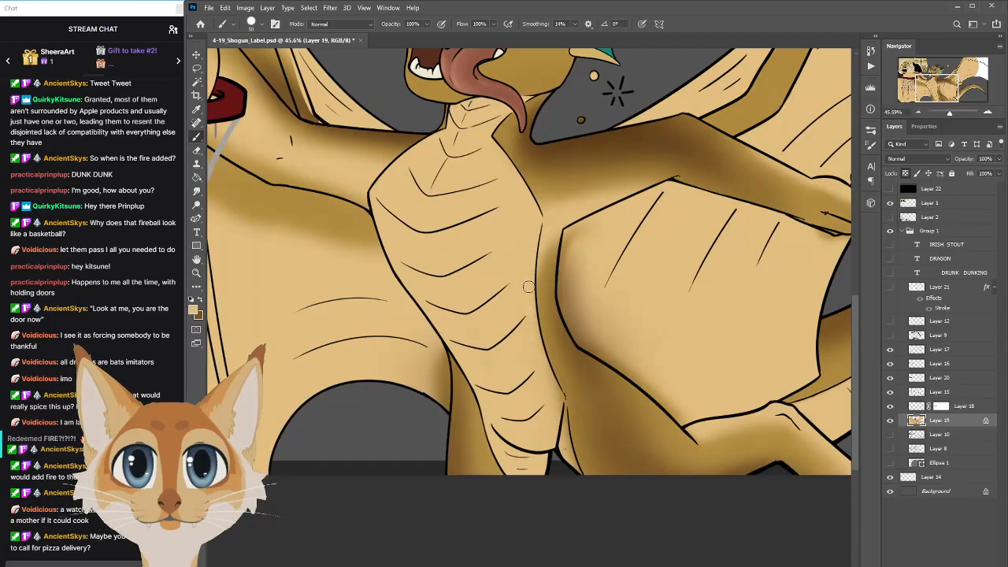
left_click_drag(539, 351, 533, 308)
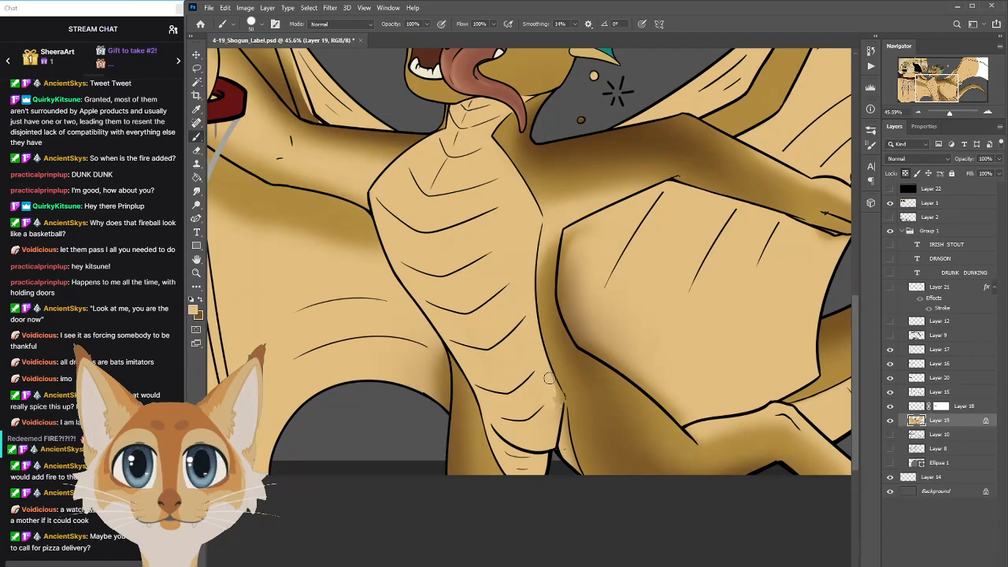
left_click_drag(564, 405, 573, 472)
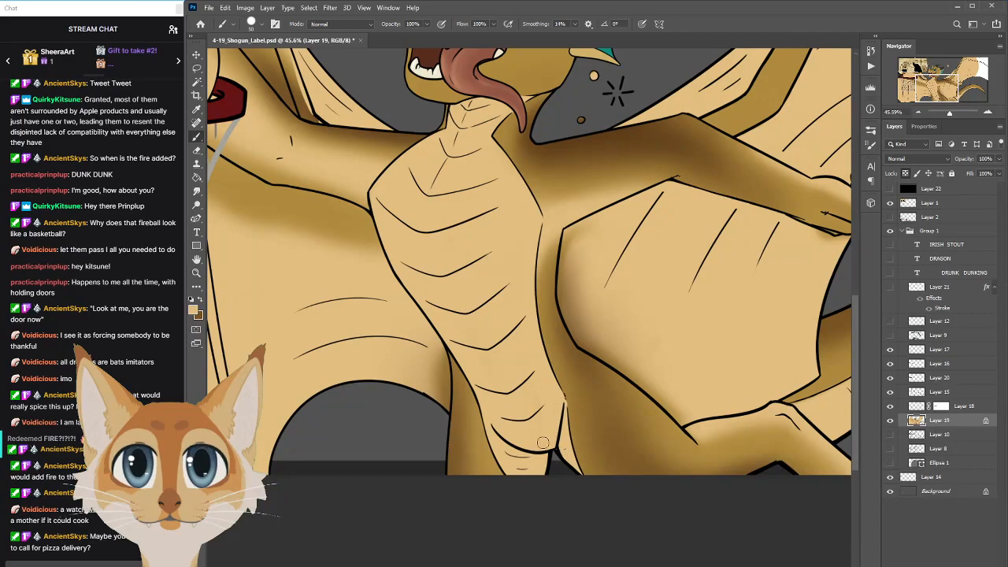
Flip the canvas horizontally to check the drawing and save the document
scroll(571, 470, "down", 5)
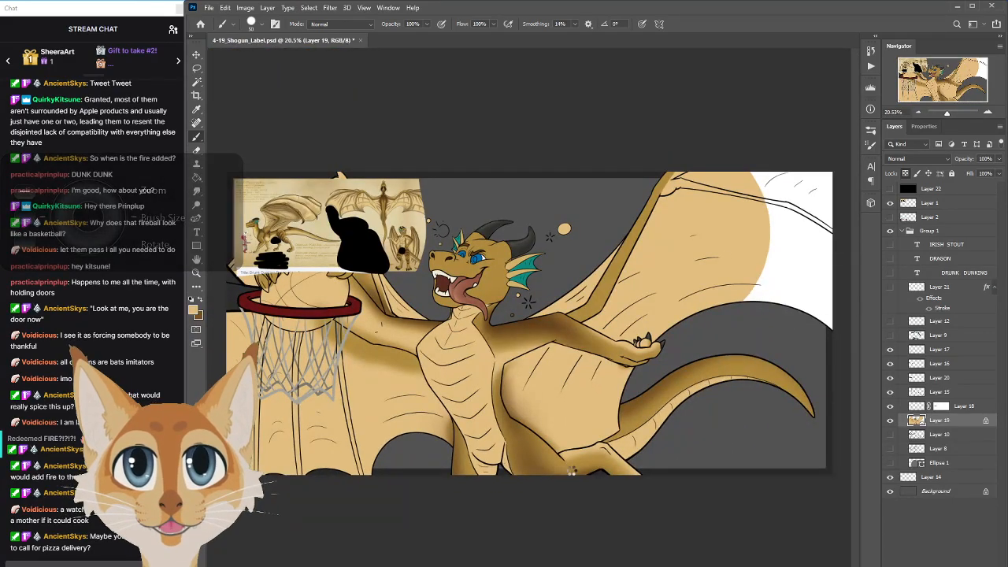
key("ctrl+shift+h")
key("ctrl+s")
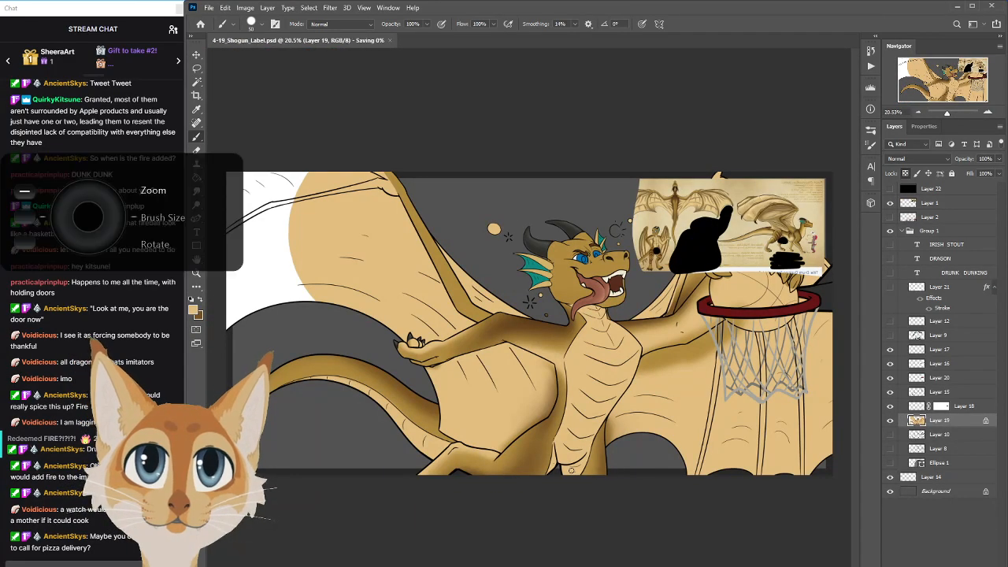
Paint flat tan over the brown shading on the wing membrane below the outstretched arm, enlarging the hard brush to 150 px
scroll(576, 402, "up", 3)
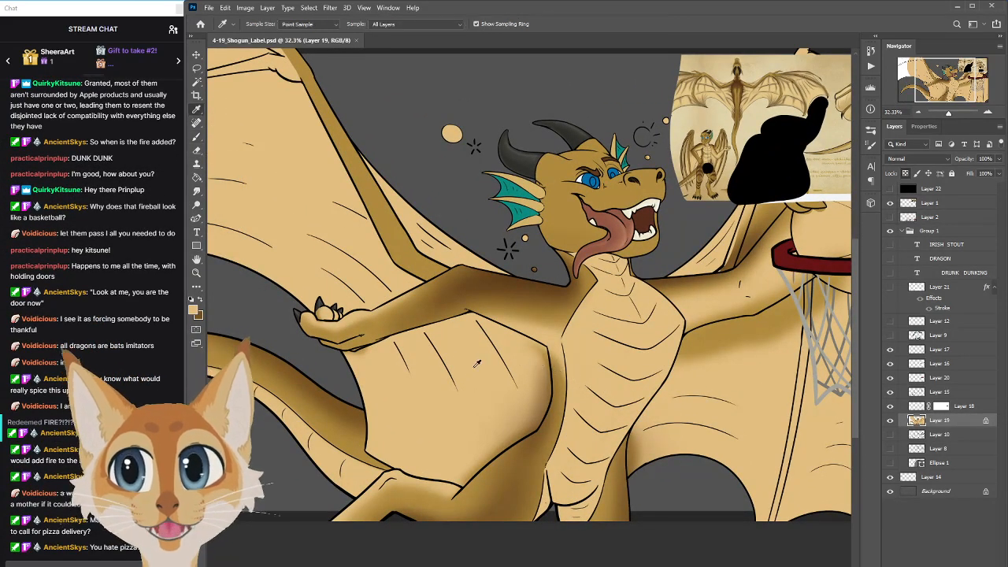
key("]")
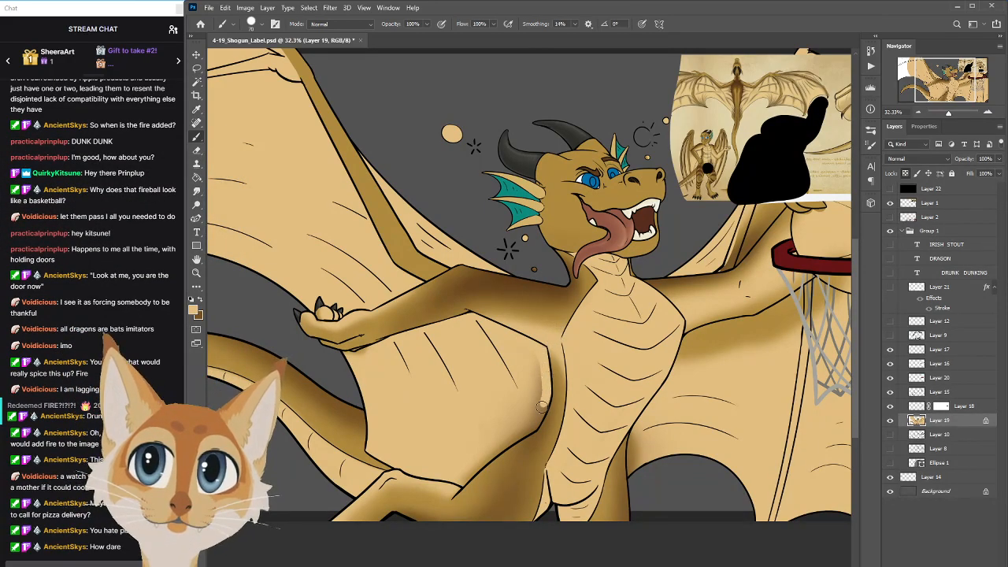
scroll(732, 477, "down", 3)
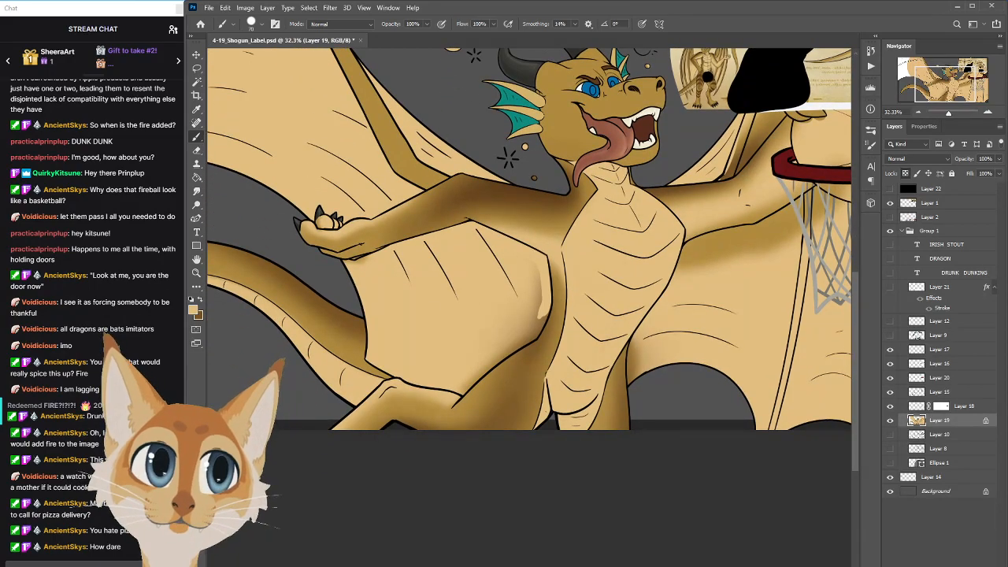
scroll(674, 406, "left", 3)
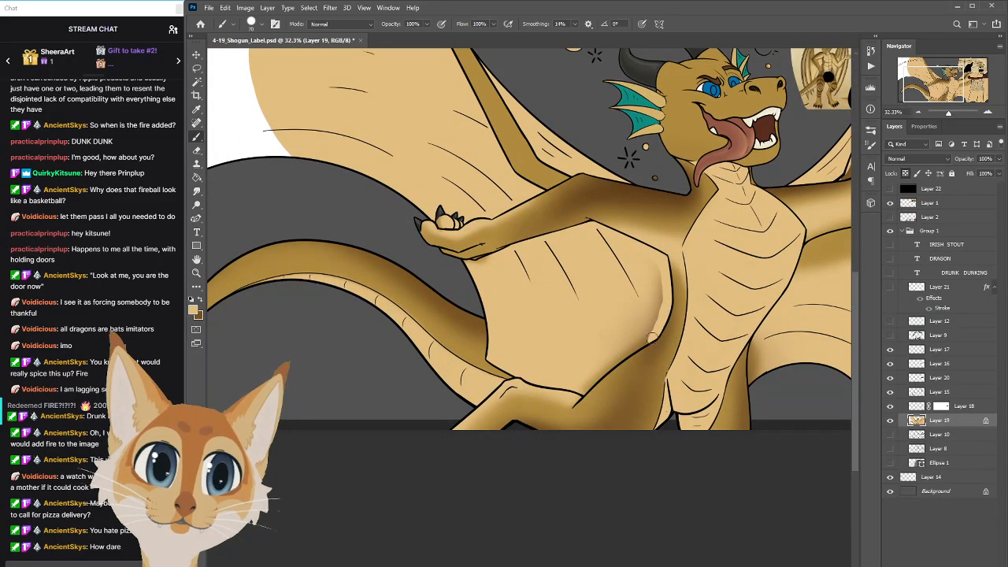
left_click_drag(651, 337, 635, 349)
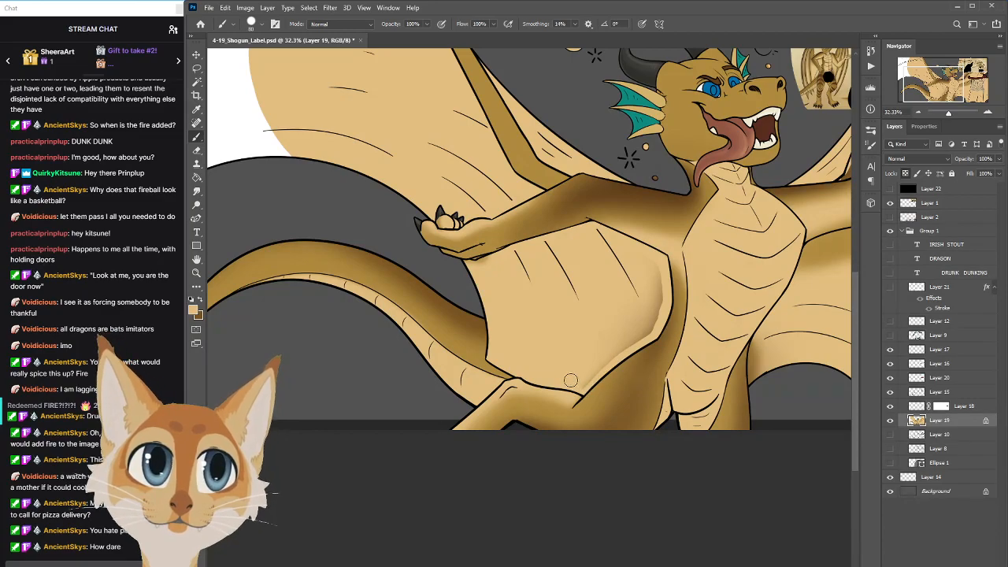
mouse_move(602, 368)
left_mouse_down()
mouse_move(650, 330)
mouse_move(658, 275)
left_mouse_up()
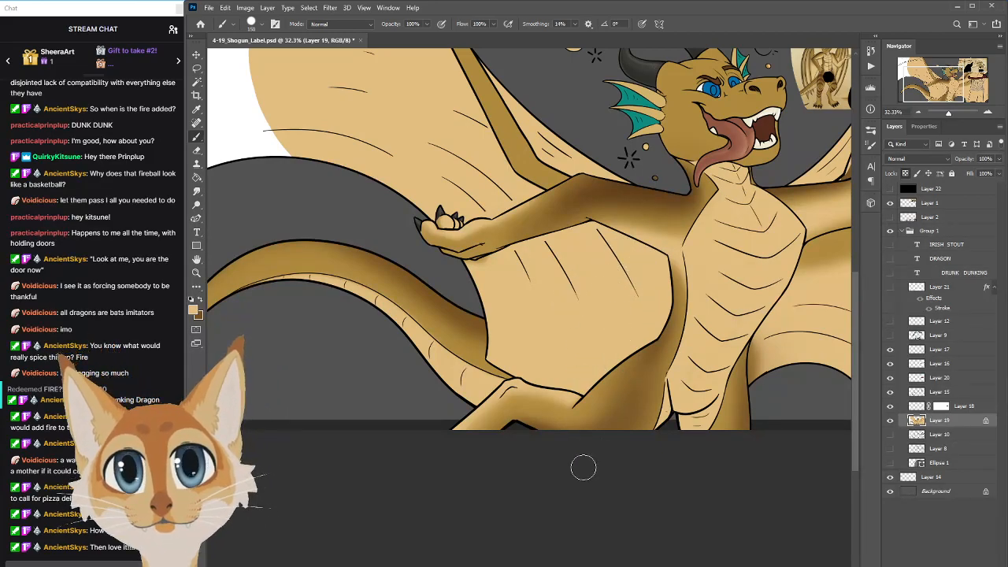
scroll(560, 555, "right", 2)
scroll(527, 267, "left", 3)
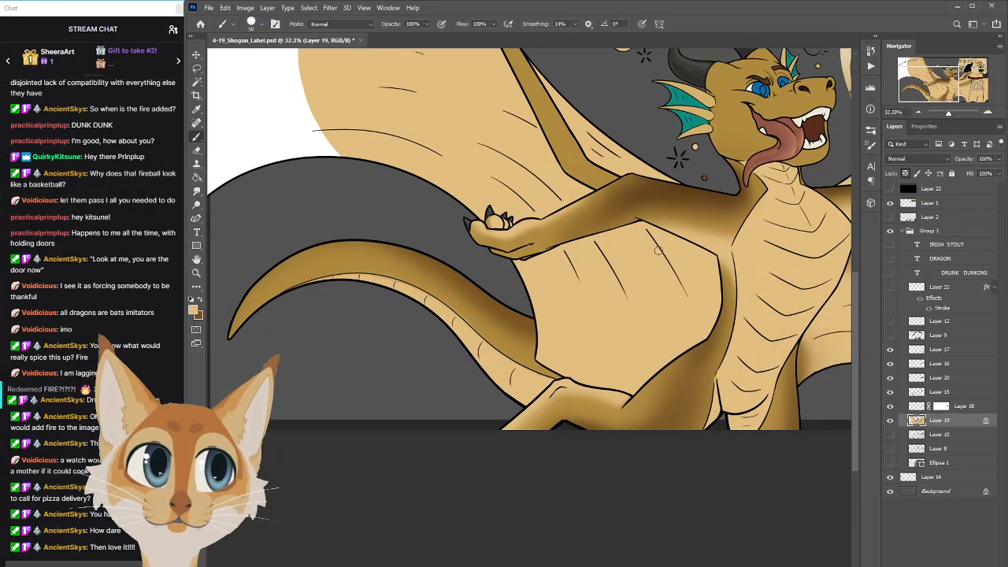
Cover the outer part of the brown shadow under the raised arm, beside the hoop net, with tan using a 70 px brush
scroll(643, 225, "right", 2)
scroll(643, 226, "left", 3)
scroll(517, 373, "right", 6)
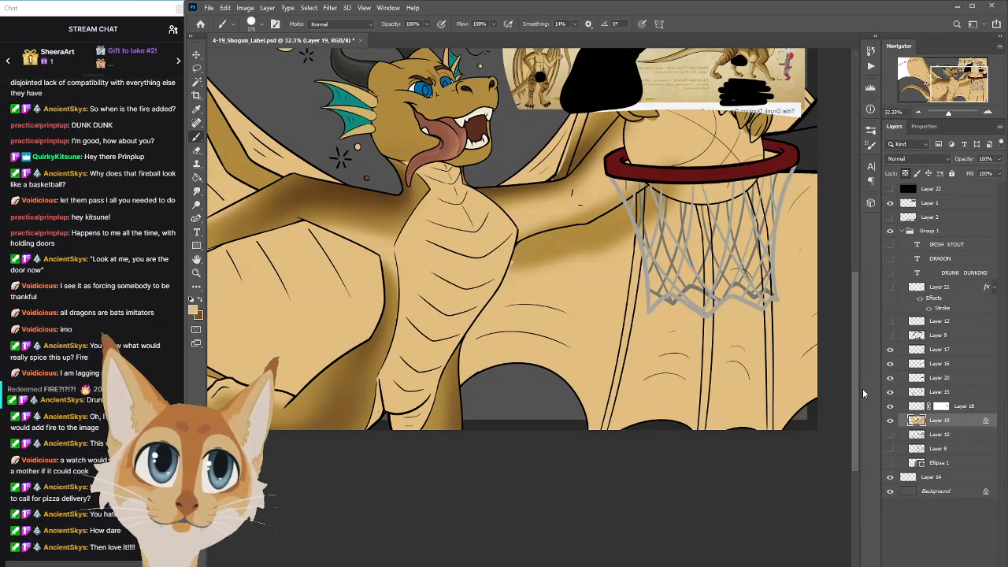
scroll(859, 378, "up", 3)
key("bracketleft")
key("bracketleft")
key("bracketleft")
scroll(535, 319, "up", 3)
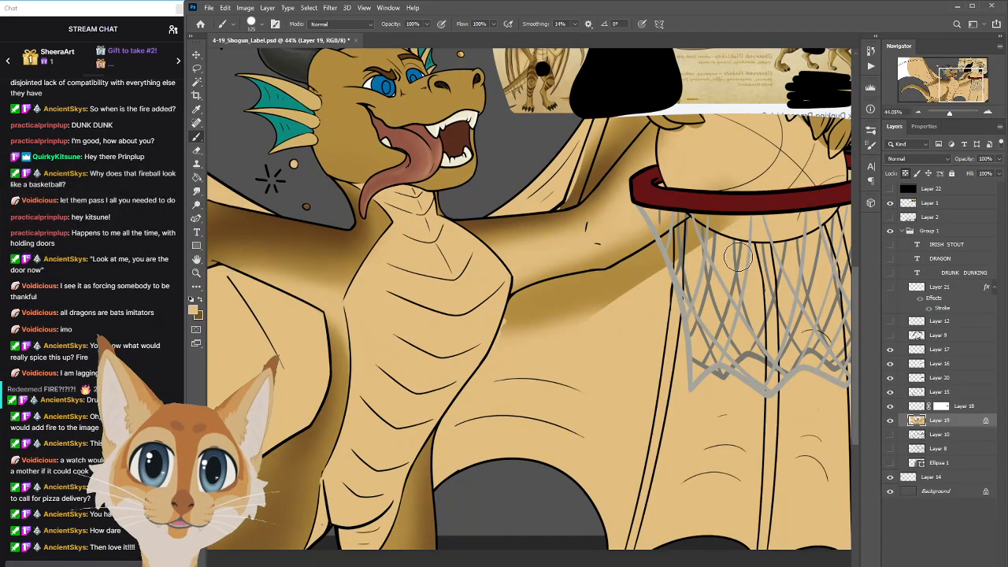
key("bracketleft")
key("bracketleft")
key("bracketleft")
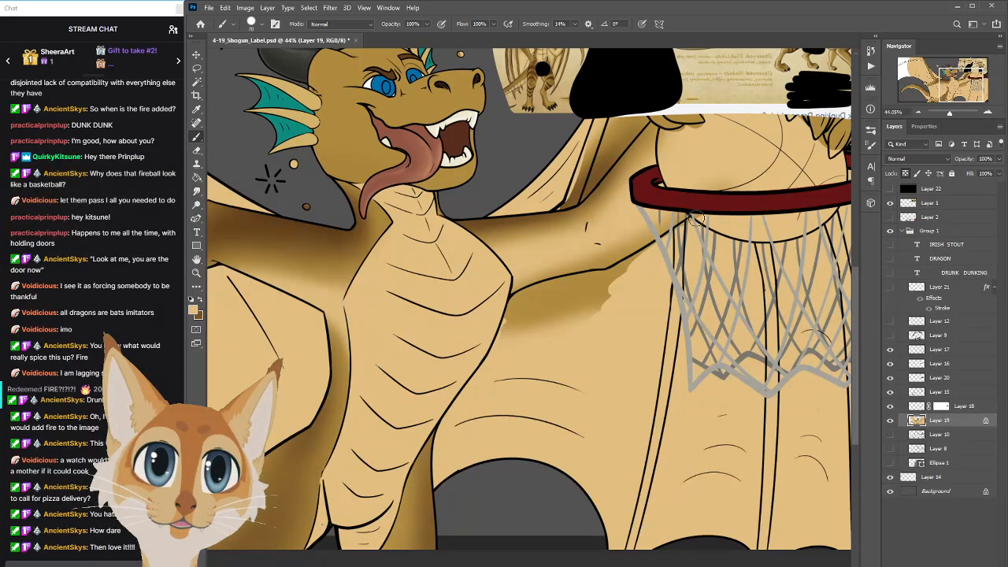
mouse_move(637, 257)
left_mouse_down()
mouse_move(599, 281)
mouse_move(548, 341)
left_mouse_up()
Cover the remaining brown shadow on the wing membrane beneath the raised arm with tan, up to the arm and chest outlines
key("bracketright")
key("bracketright")
key("bracketright")
key("bracketright")
mouse_move(605, 293)
left_mouse_down()
mouse_move(560, 323)
mouse_move(471, 350)
left_mouse_up()
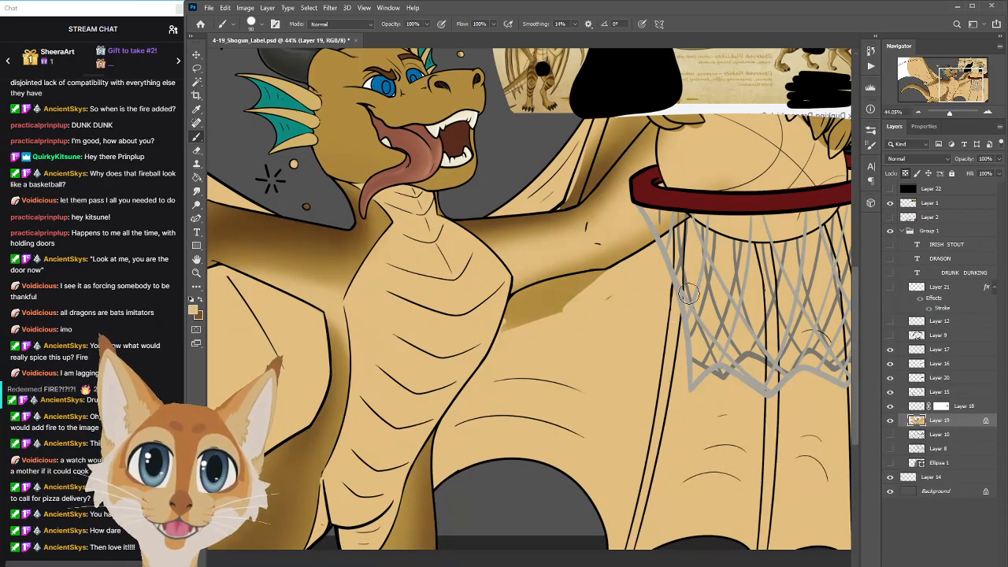
left_click_drag(687, 293, 437, 349)
left_click_drag(645, 292, 469, 333)
mouse_move(615, 274)
left_mouse_down()
mouse_move(546, 285)
mouse_move(588, 276)
mouse_move(509, 308)
left_mouse_up()
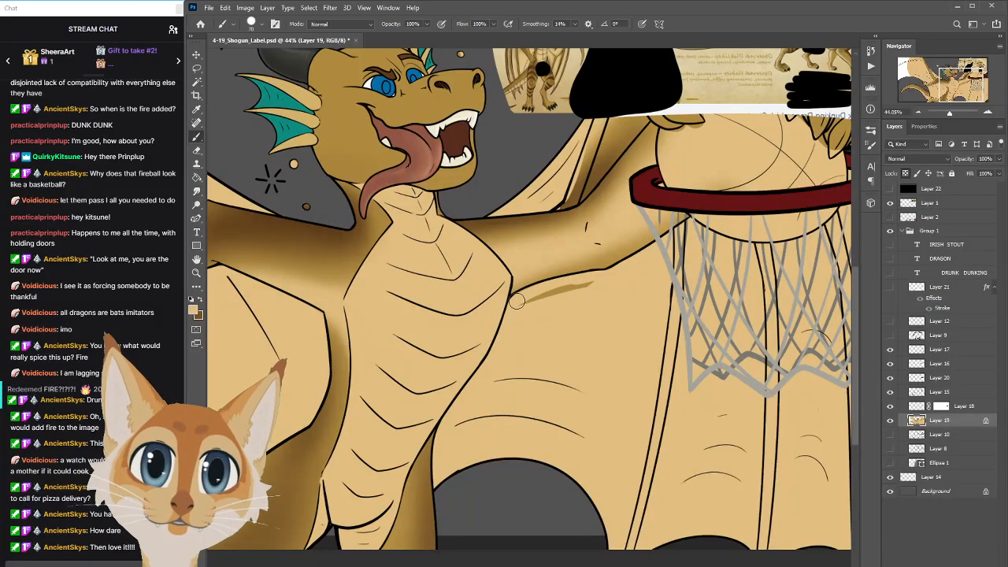
mouse_move(569, 280)
left_mouse_down()
mouse_move(603, 280)
mouse_move(568, 294)
left_mouse_up()
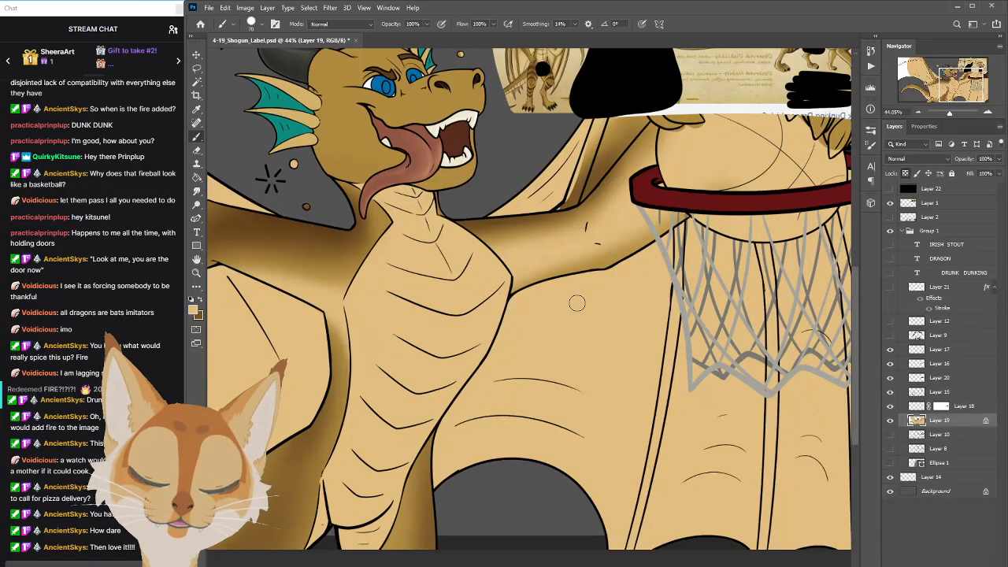
Flip the canvas back horizontally and save the cleaned-up illustration
scroll(855, 370, "down", 6)
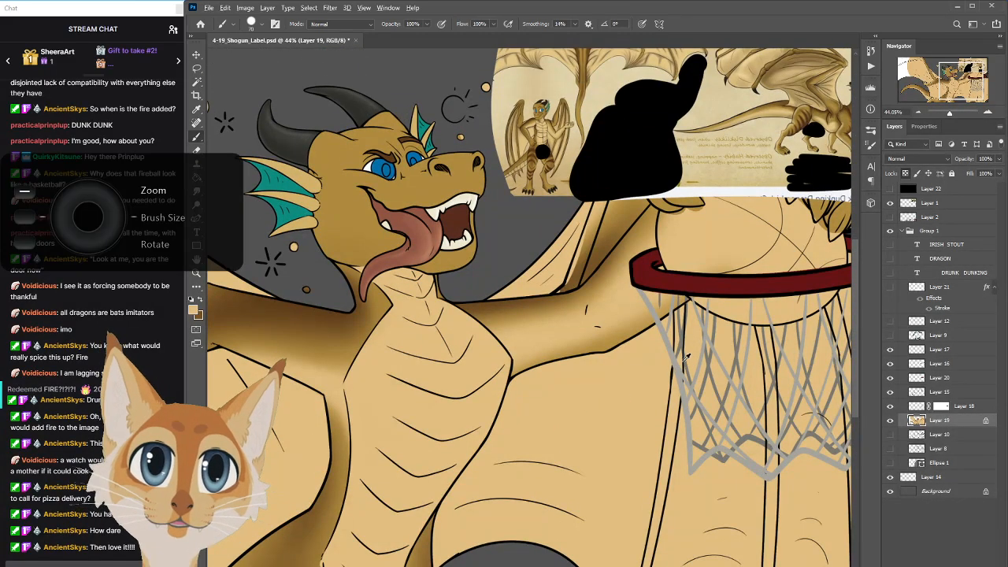
scroll(682, 360, "up", 1)
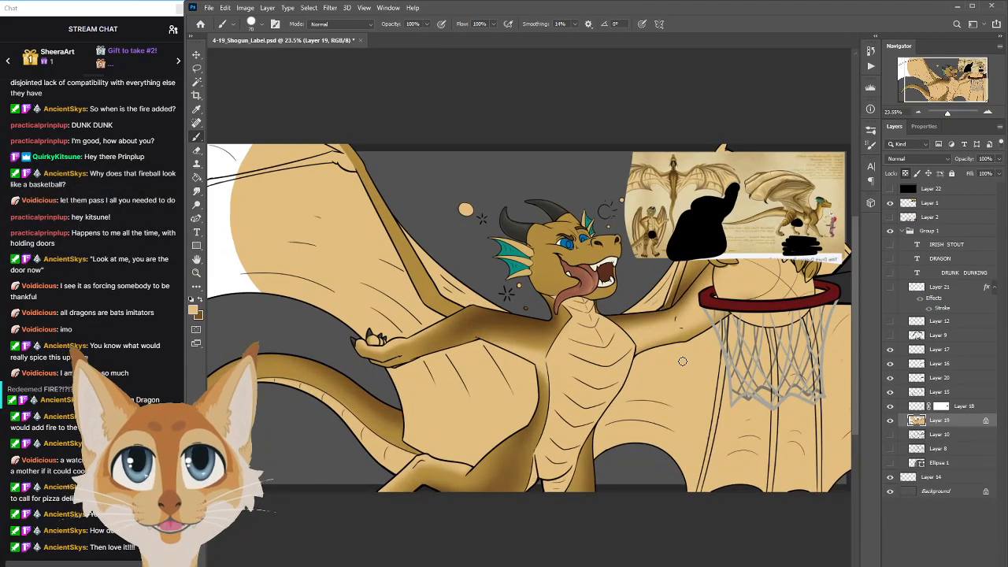
key("ctrl+shift+h")
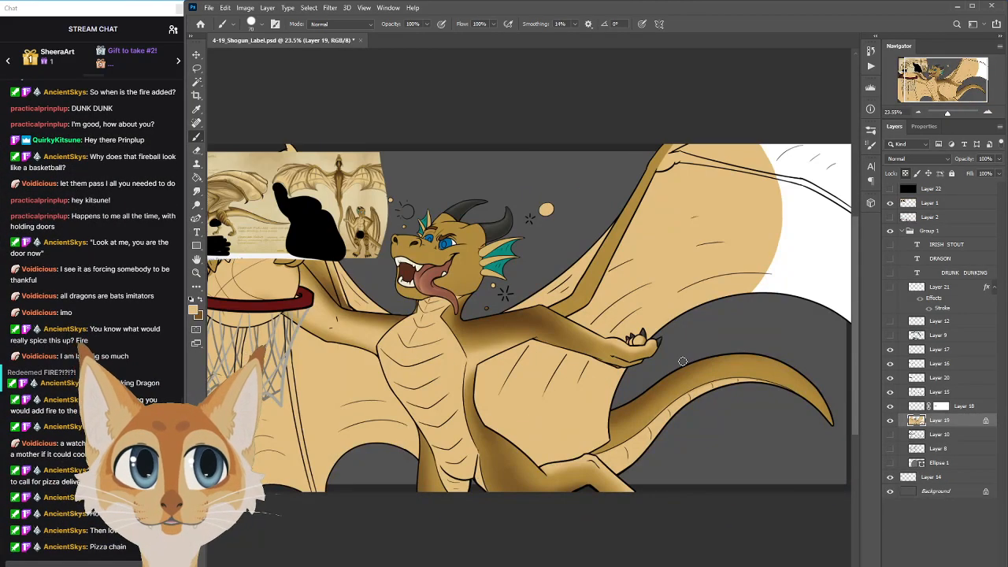
key("ctrl+s")
Touch up the top of the large wing's arm in brown, then fill the unpainted white wing area with the membrane's tan using a 400 px brush
scroll(682, 360, "up", 2)
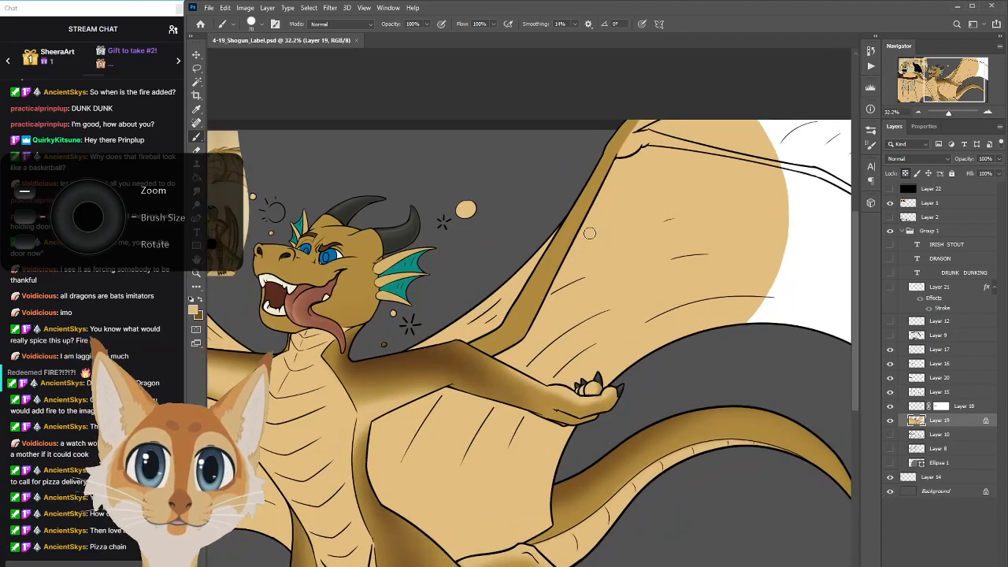
scroll(659, 251, "right", 4)
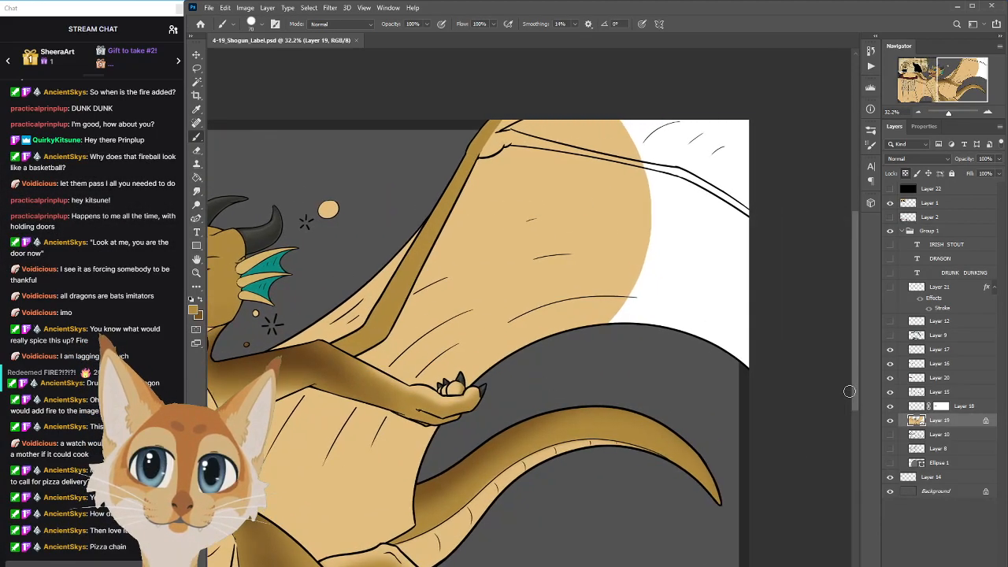
scroll(659, 251, "up", 3)
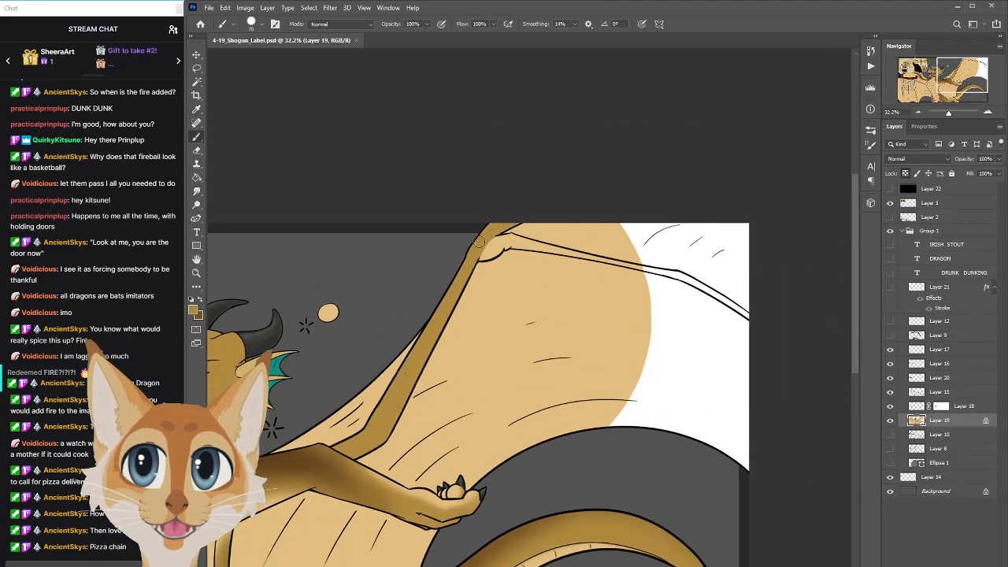
left_click(490, 230)
left_click(519, 277, "alt")
key("bracketright")
key("bracketright")
key("bracketright")
key("bracketright")
key("bracketright")
key("bracketright")
key("bracketright")
key("bracketright")
key("bracketright")
key("bracketright")
key("bracketright")
key("bracketright")
key("bracketright")
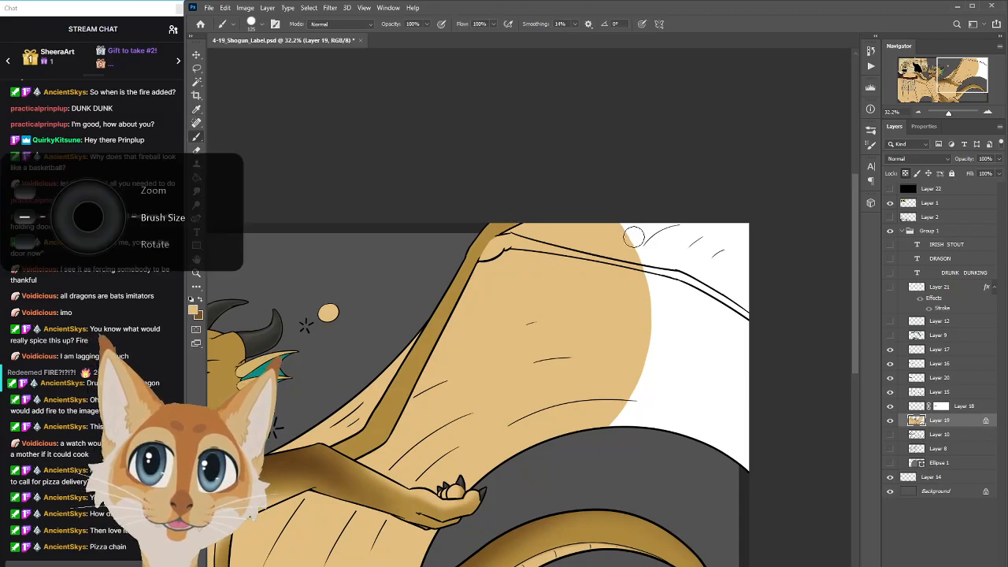
mouse_move(614, 235)
left_mouse_down()
mouse_move(782, 229)
mouse_move(567, 292)
mouse_move(778, 269)
mouse_move(625, 358)
mouse_move(707, 341)
mouse_move(677, 428)
mouse_move(825, 427)
mouse_move(706, 425)
left_mouse_up()
Sample the wing arm's brown and paint the joint at the top of the large wing with a much smaller hard brush
scroll(662, 241, "up", 3)
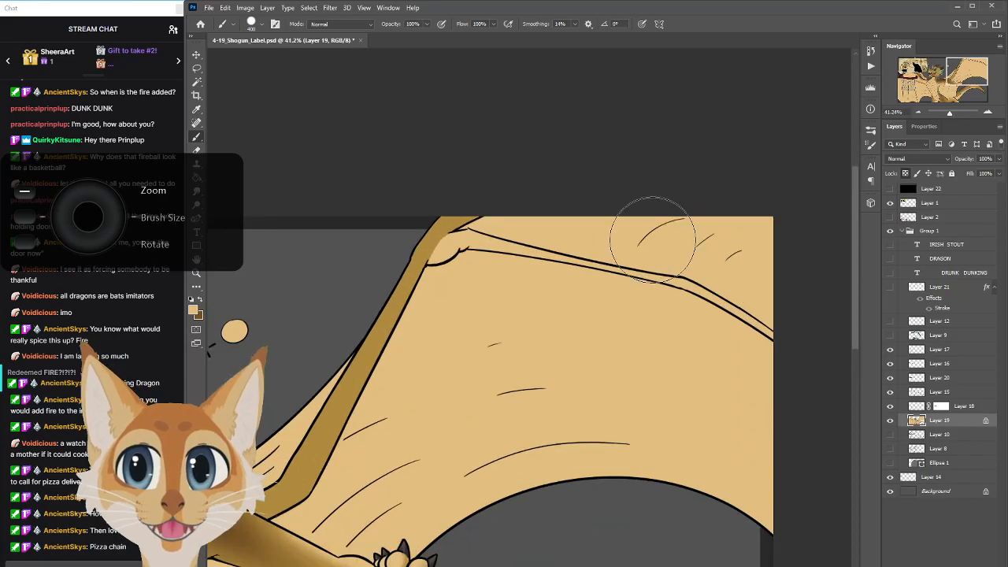
left_click(448, 240, "alt")
key("bracketleft")
key("bracketleft")
key("bracketleft")
key("bracketleft")
key("bracketleft")
key("bracketleft")
key("bracketleft")
key("bracketleft")
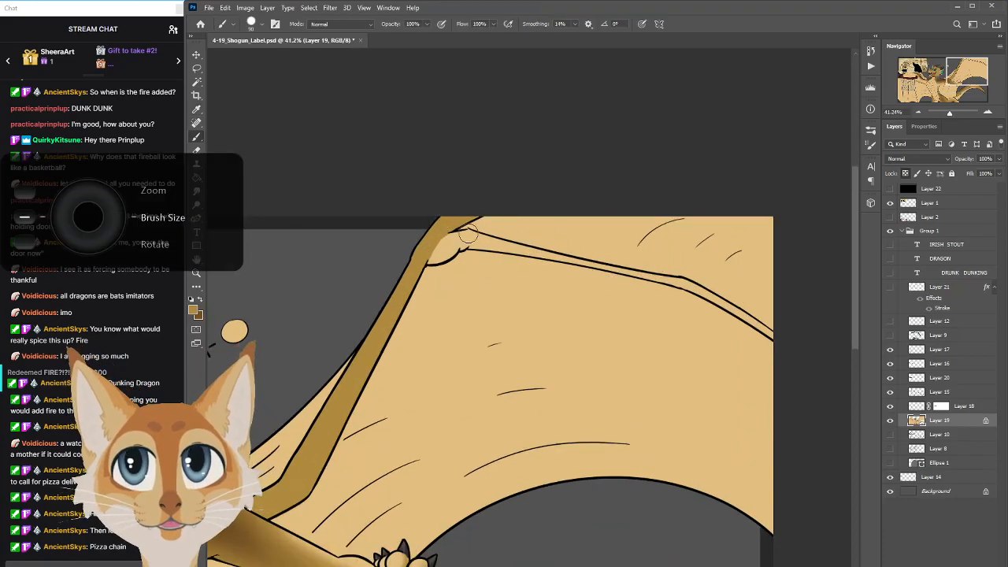
mouse_move(449, 238)
left_mouse_down()
mouse_move(433, 260)
mouse_move(471, 235)
mouse_move(457, 248)
mouse_move(469, 240)
mouse_move(459, 237)
mouse_move(485, 238)
mouse_move(469, 235)
mouse_move(500, 243)
mouse_move(451, 227)
left_mouse_up()
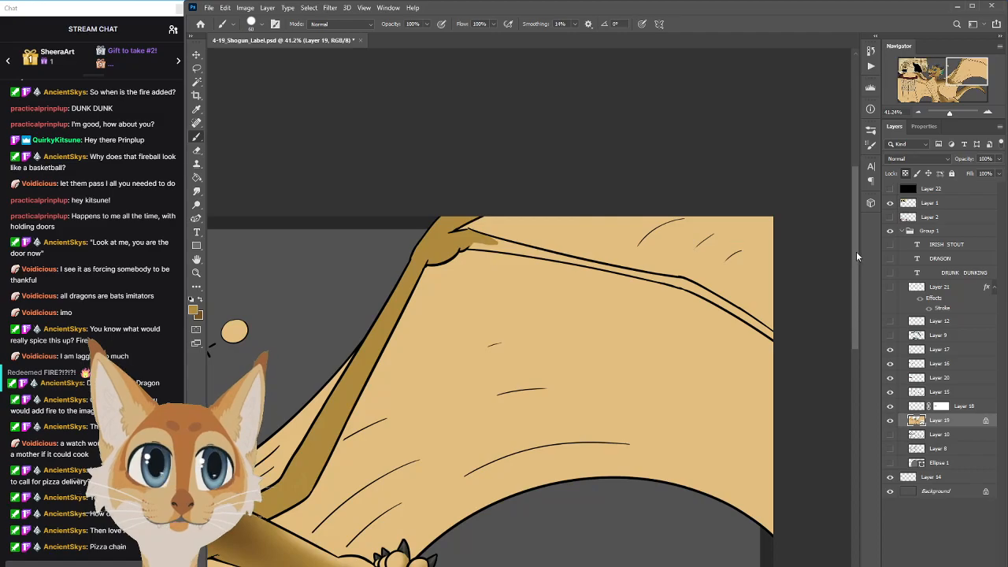
Paint the finger bone running from the large wing's joint to the canvas edge brown, then save and flip the canvas horizontally
scroll(564, 230, "down", 2)
mouse_move(465, 180)
left_mouse_down()
mouse_move(516, 194)
mouse_move(462, 194)
mouse_move(709, 236)
mouse_move(643, 223)
mouse_move(686, 231)
mouse_move(734, 253)
mouse_move(656, 226)
mouse_move(699, 238)
mouse_move(786, 290)
left_mouse_up()
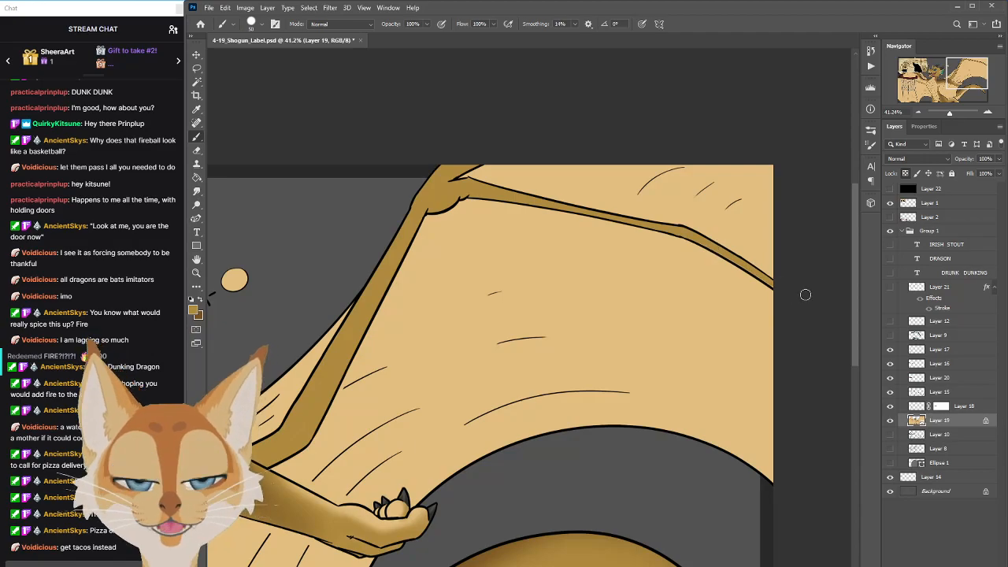
key("bracketleft")
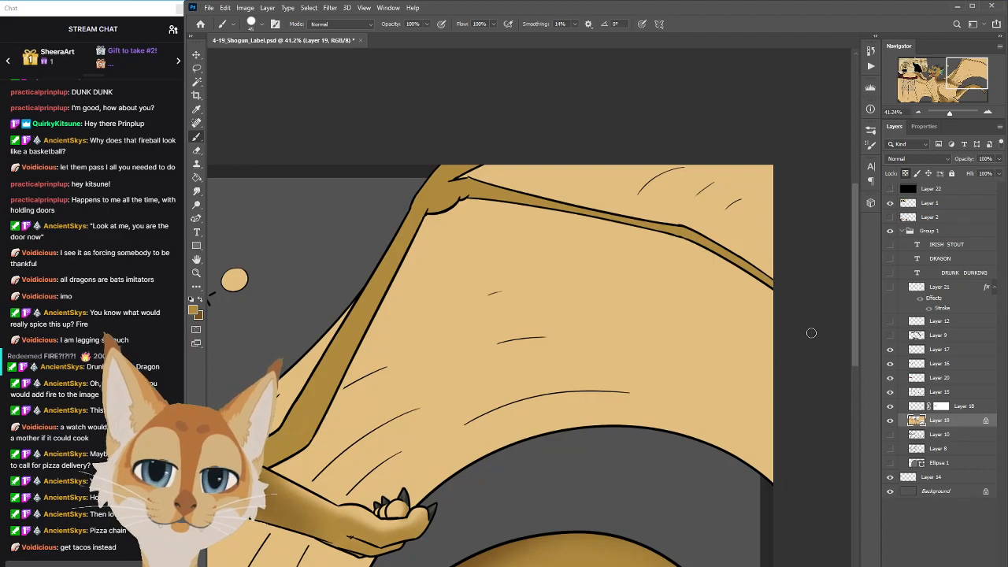
scroll(787, 363, "down", 8)
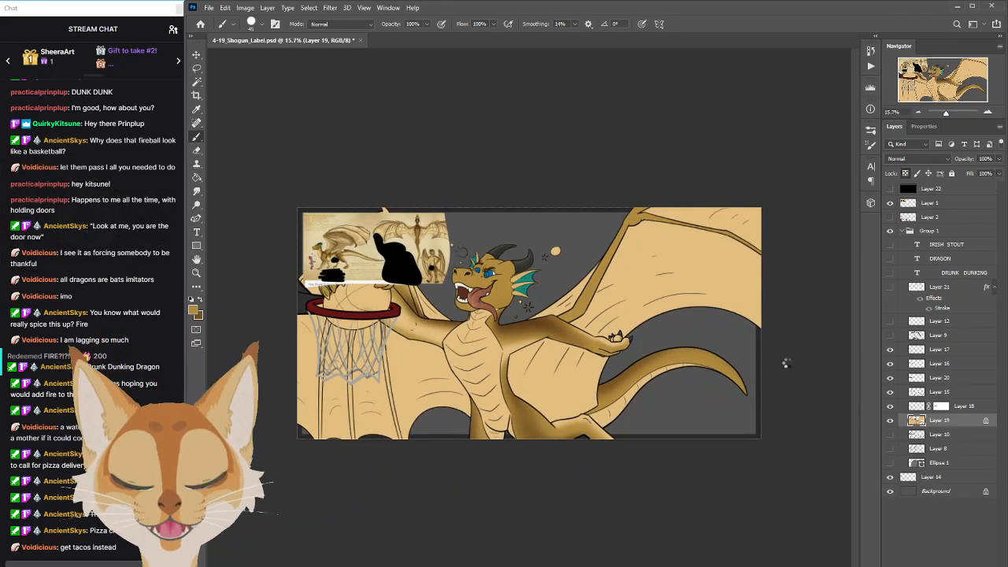
scroll(841, 250, "up", 2)
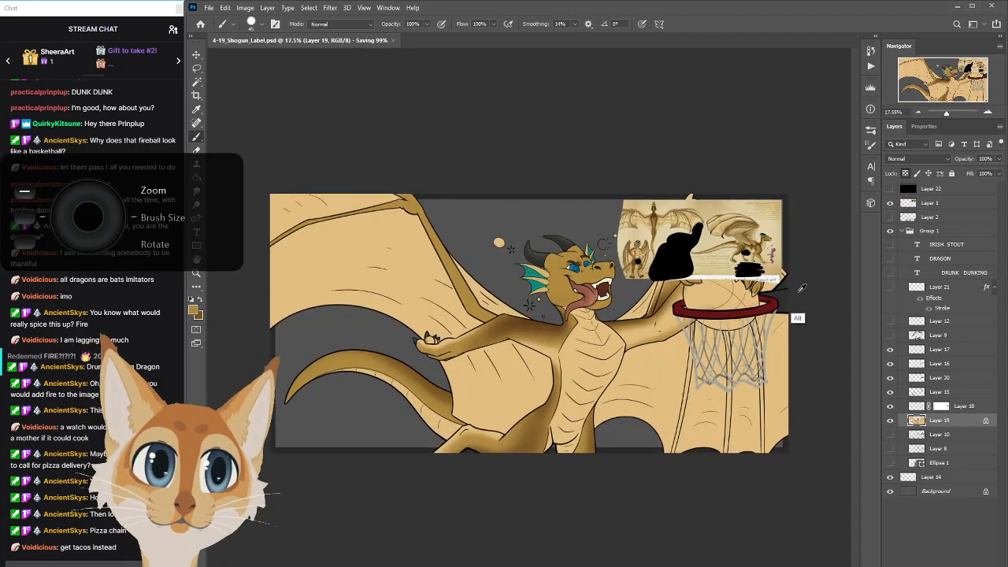
Hide the reference image and paint the small wing's arm brown from its peak down to the dragon's outstretched arm
scroll(840, 250, "up", 2)
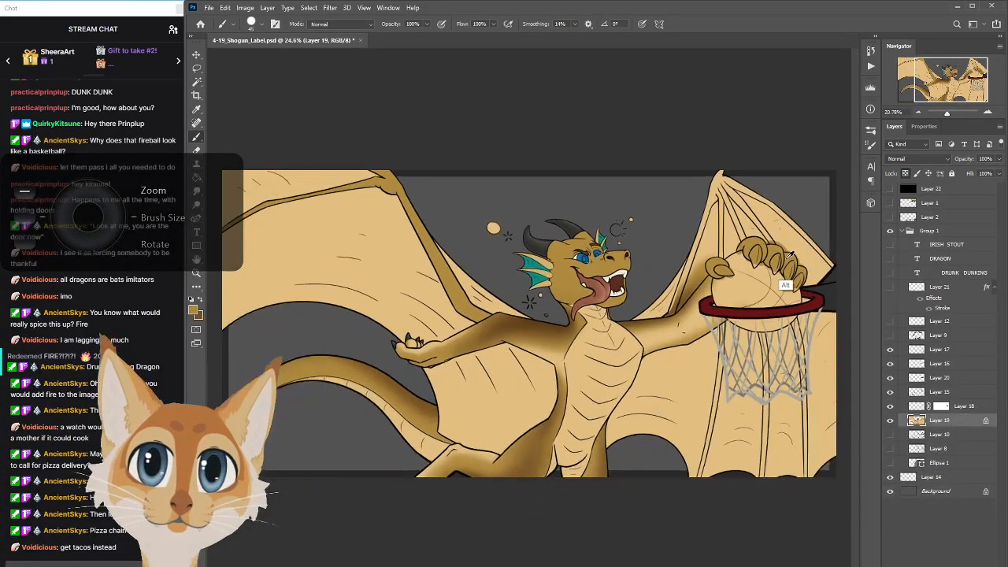
scroll(792, 254, "up", 4)
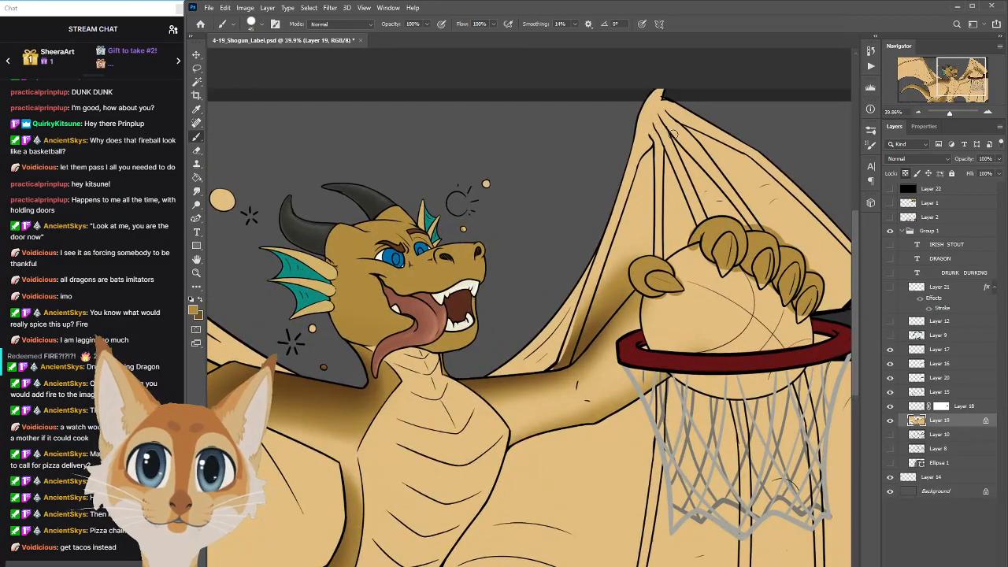
left_click_drag(661, 94, 627, 176)
left_click_drag(649, 139, 611, 222)
left_click_drag(635, 158, 591, 300)
left_click_drag(616, 212, 588, 301)
left_click_drag(615, 211, 583, 305)
left_click_drag(615, 211, 572, 340)
left_click_drag(581, 297, 564, 356)
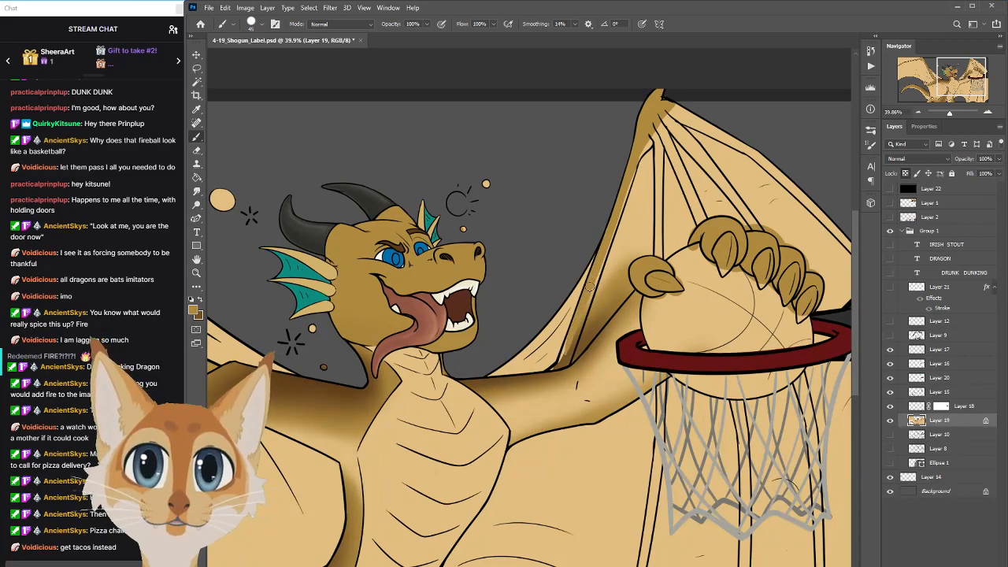
Sample the membrane tan and clean up the membrane strip between the small wing's arm and the dunking arm with a 60 px brush
left_click(556, 346, "alt")
key("]")
key("]")
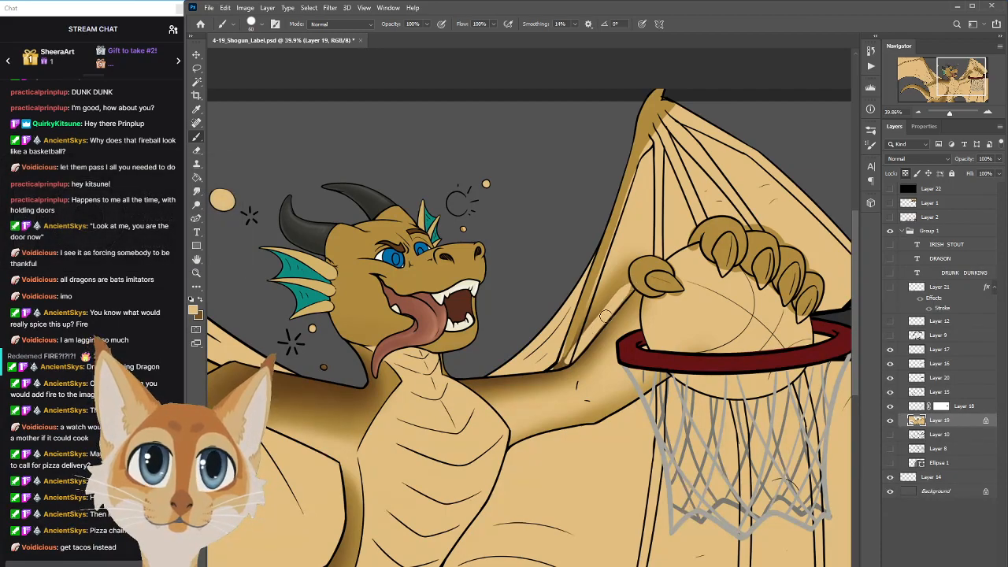
left_click_drag(628, 257, 617, 284)
left_click_drag(627, 238, 583, 339)
left_click_drag(616, 282, 604, 304)
Resample the brown and fill the remaining gaps along the small wing's arm with a smaller brush
left_click(609, 248, "alt")
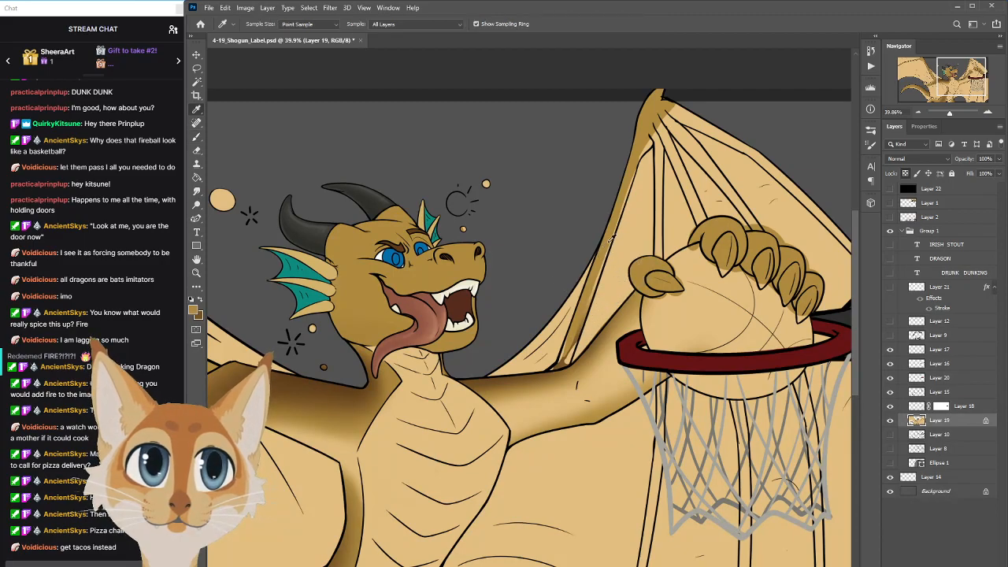
key("bracketleft")
key("bracketleft")
mouse_move(635, 168)
left_mouse_down()
mouse_move(581, 314)
mouse_move(612, 237)
mouse_move(593, 271)
left_mouse_up()
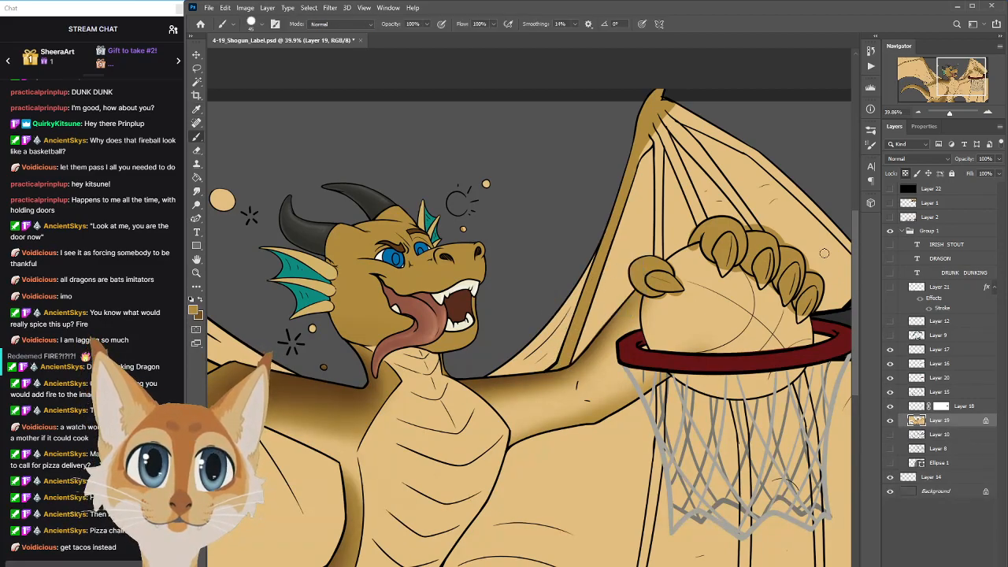
Paint the small wing's outer finger bone brown from the peak to the outer corner with a 70 px brush
scroll(807, 254, "up", 3)
scroll(529, 315, "right", 3)
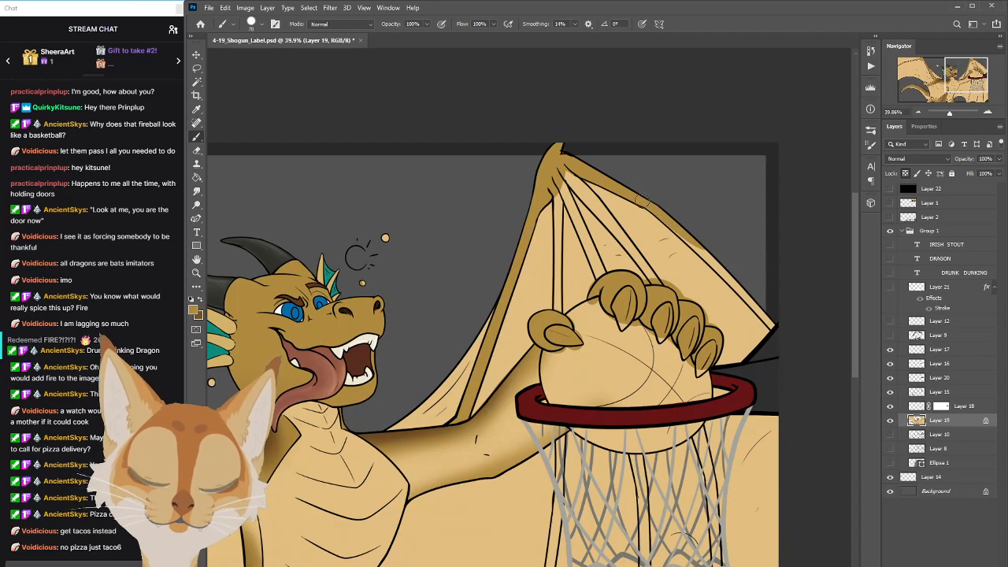
left_click_drag(651, 207, 718, 263)
left_click_drag(675, 227, 751, 297)
mouse_move(702, 249)
left_mouse_down()
mouse_move(746, 293)
mouse_move(733, 278)
left_mouse_up()
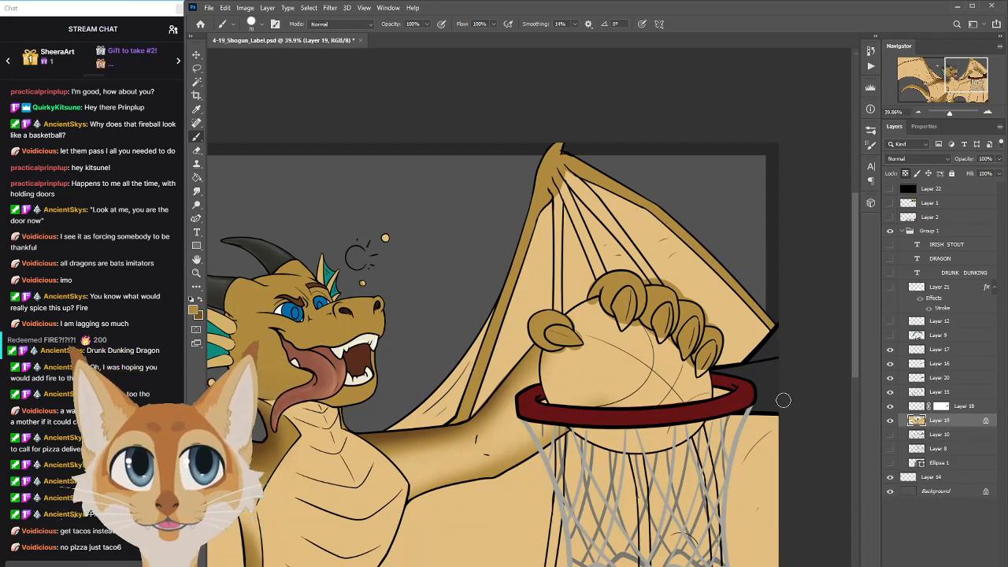
mouse_move(856, 340)
left_mouse_down()
mouse_move(848, 403)
mouse_move(845, 336)
mouse_move(846, 352)
left_mouse_up()
Reduce the brush to 40 px and start filling the inner finger bone below the small wing's peak in brown
key("[")
key("[")
key("[")
key("[")
left_click_drag(561, 164, 577, 208)
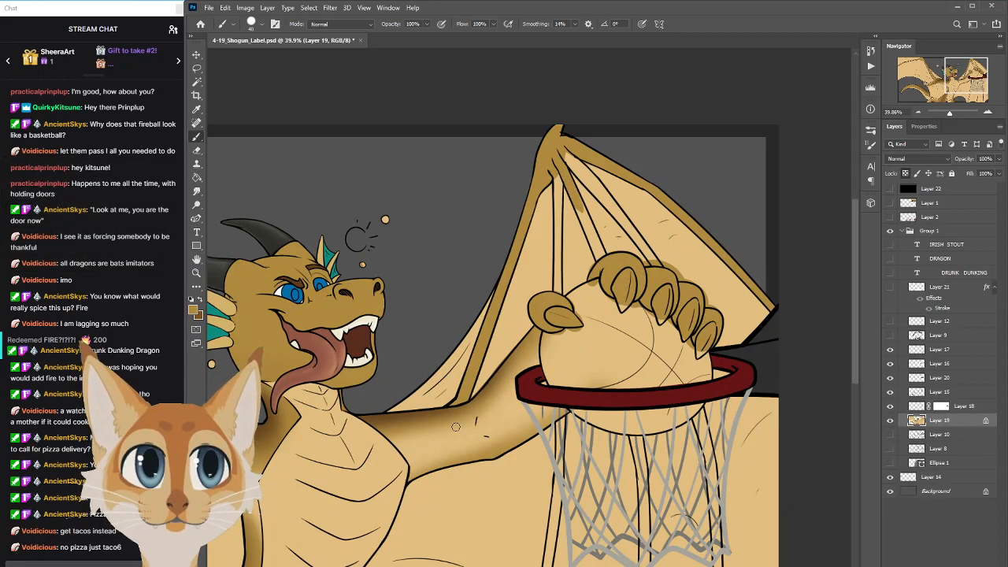
Blend tan highlights onto the claws gripping the basketball with a soft brush enlarged to 70 px
left_click(870, 129)
left_click(870, 128)
key("]")
mouse_move(599, 284)
left_mouse_down()
mouse_move(643, 292)
mouse_move(621, 298)
mouse_move(596, 281)
mouse_move(623, 298)
mouse_move(645, 297)
mouse_move(638, 291)
mouse_move(629, 300)
mouse_move(601, 280)
mouse_move(636, 308)
mouse_move(671, 309)
left_mouse_up()
key("]")
mouse_move(567, 299)
left_mouse_down()
mouse_move(573, 312)
mouse_move(549, 334)
left_mouse_up()
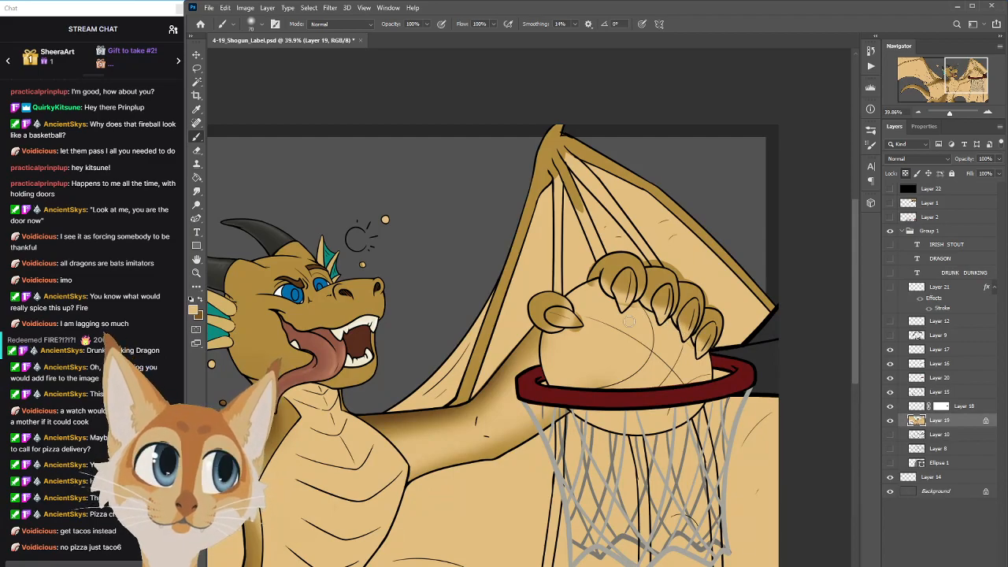
Switch back to the Hard Round Pressure Size brush, sample the brown and paint the finger bone leading to the middle claws
left_click(872, 133)
left_click(816, 199)
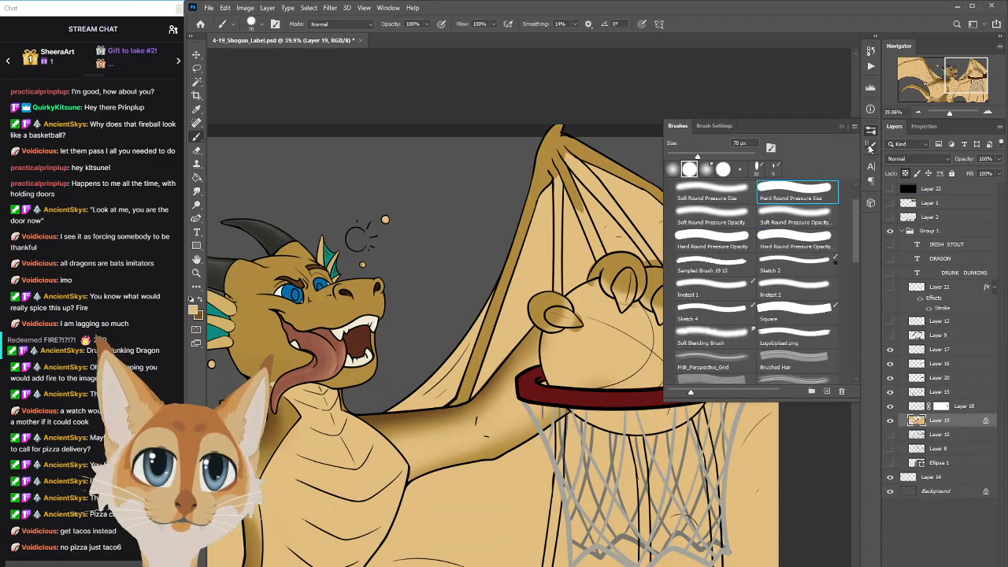
left_click(872, 133)
key("i")
left_click(557, 156, "alt")
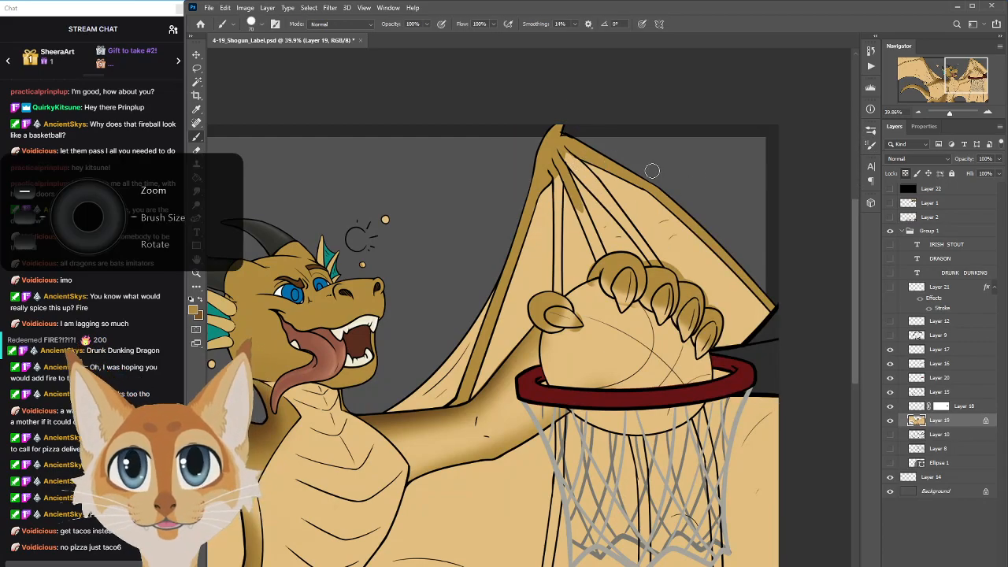
scroll(660, 171, "up", 2)
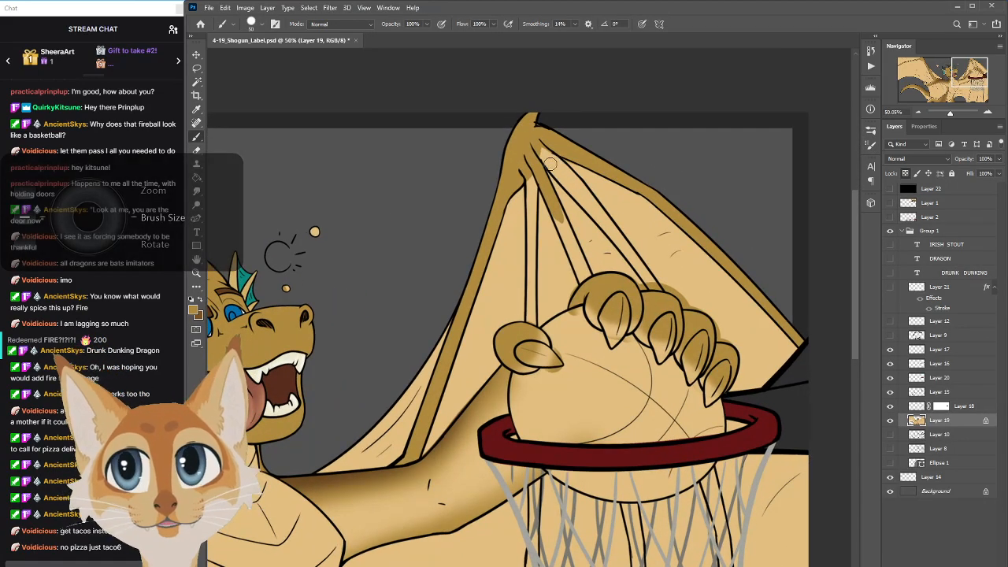
mouse_move(577, 191)
left_mouse_down()
mouse_move(547, 150)
mouse_move(589, 204)
mouse_move(601, 205)
mouse_move(587, 176)
mouse_move(597, 192)
mouse_move(584, 202)
mouse_move(574, 190)
mouse_move(585, 205)
mouse_move(613, 233)
mouse_move(589, 196)
mouse_move(628, 253)
mouse_move(592, 198)
mouse_move(622, 243)
mouse_move(610, 228)
mouse_move(660, 258)
mouse_move(682, 300)
left_mouse_up()
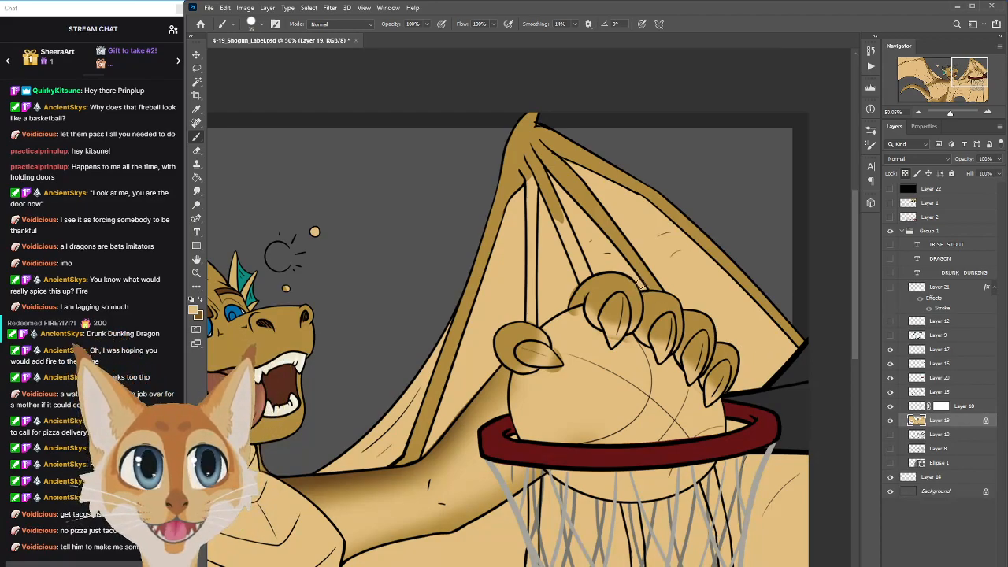
Sample the brown again and fill the two remaining upper finger bones of the small wing down to the hand
left_click(563, 216, "alt")
left_click_drag(555, 211, 586, 273)
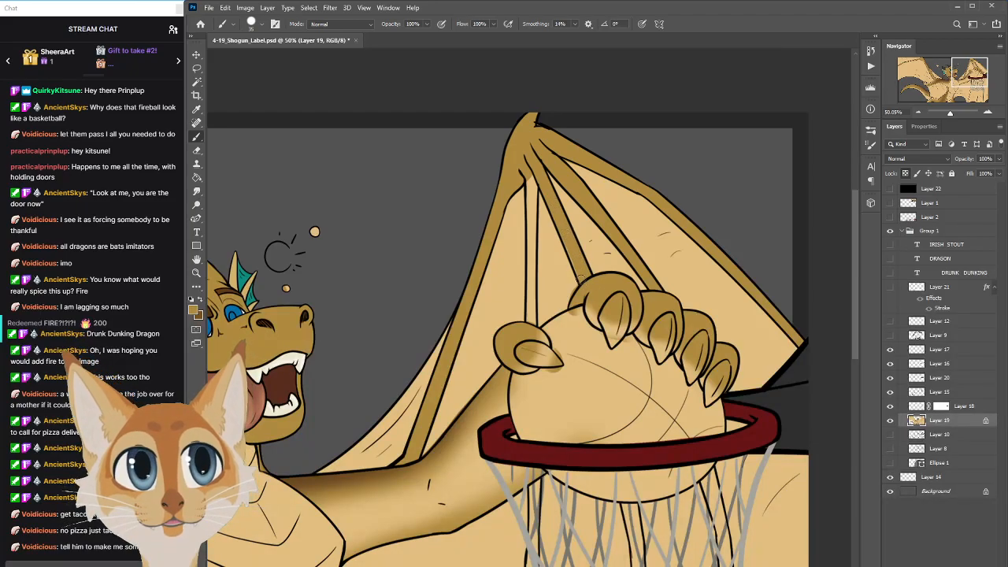
mouse_move(528, 172)
left_mouse_down()
mouse_move(533, 221)
mouse_move(531, 170)
mouse_move(531, 276)
left_mouse_up()
left_click_drag(535, 209, 531, 293)
left_click_drag(531, 245, 530, 313)
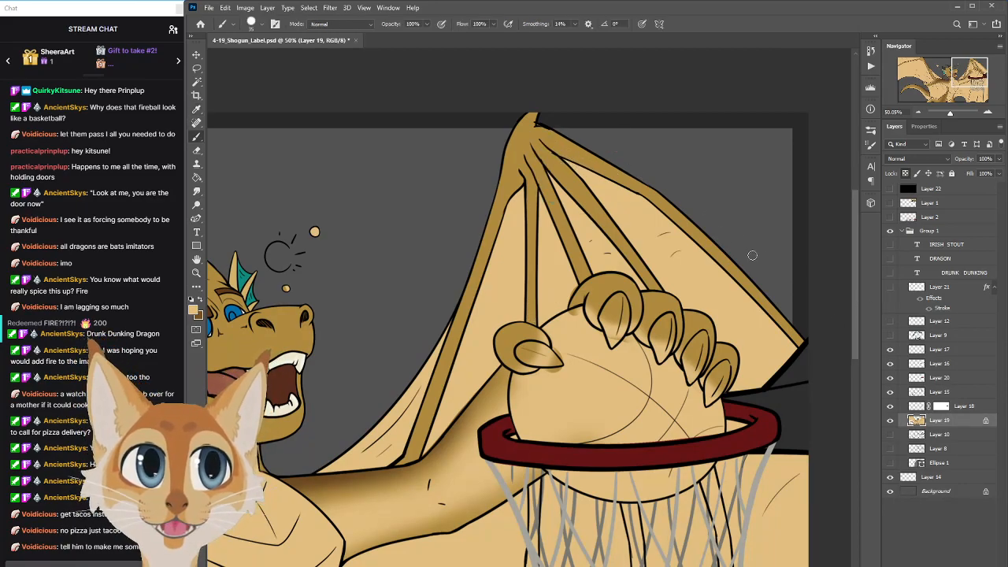
Toggle the visibility of Layer 15 and Layer 19 to check which holds the dragon's colours, and make Layer 19 active
left_click(942, 391)
left_click(890, 391)
left_click(890, 392)
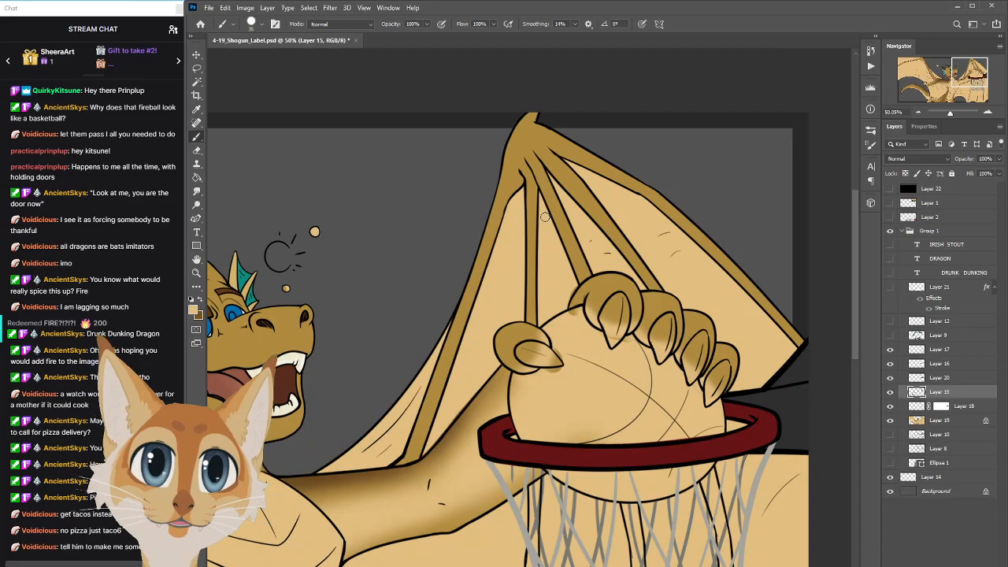
left_click_drag(857, 264, 855, 349)
key("i")
left_click(427, 146, "alt")
left_click(429, 184, "alt")
mouse_move(419, 198)
left_mouse_down()
mouse_move(464, 148)
mouse_move(464, 197)
left_mouse_up()
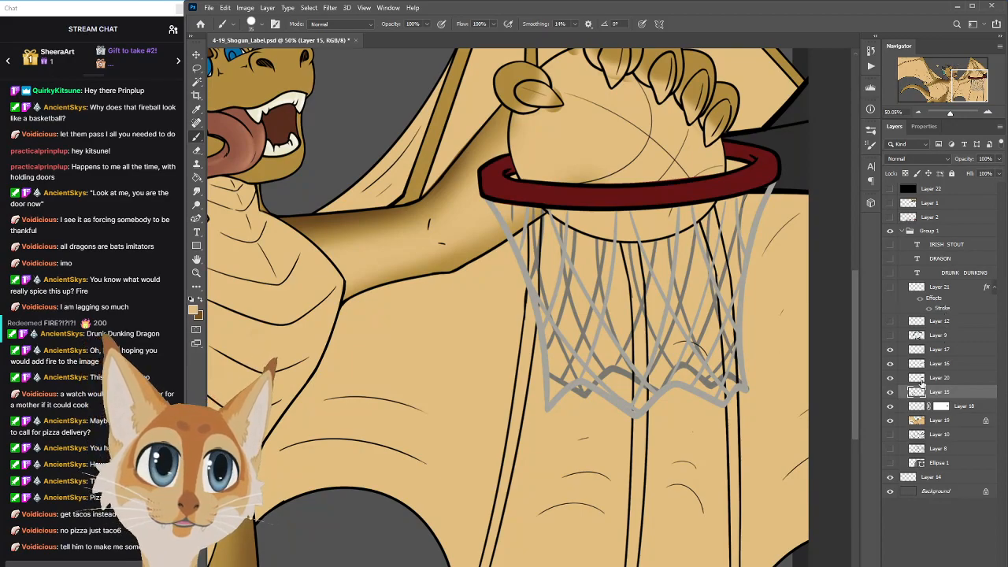
left_click(889, 393)
left_click(890, 393)
left_click_drag(856, 365, 856, 326)
left_click(892, 422)
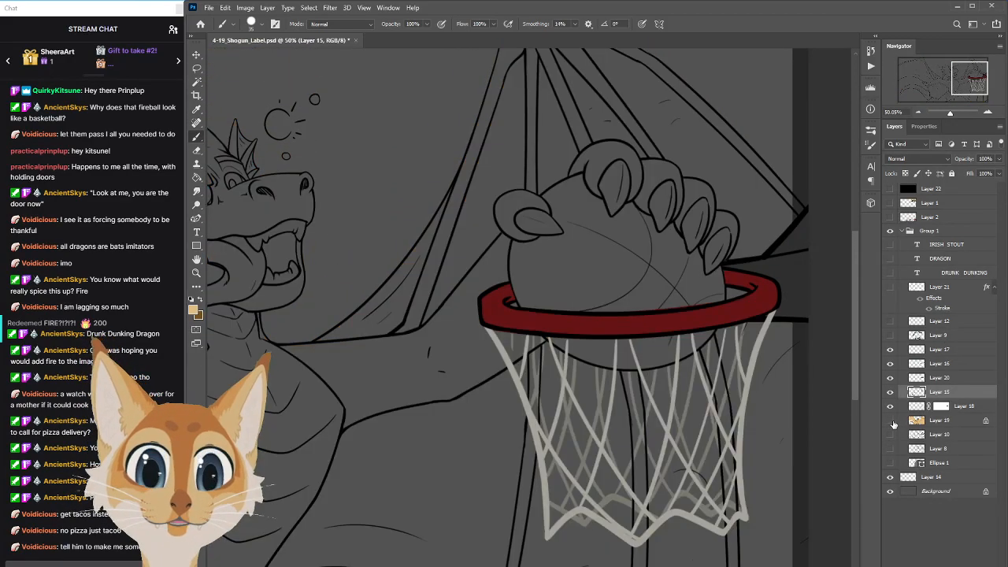
left_click(890, 421)
left_click(941, 422)
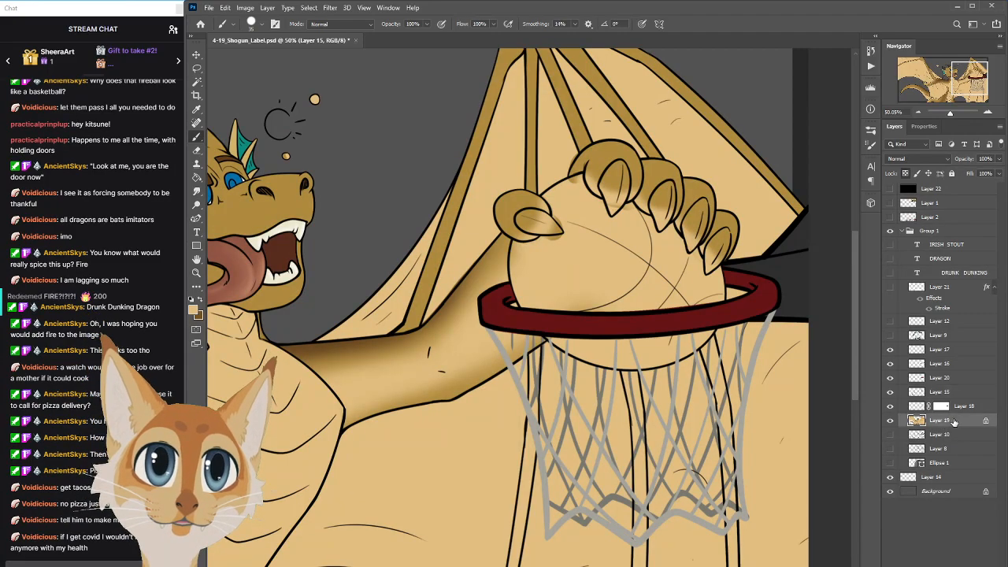
Sample the brown and paint the finger bone beside the net down to the wing's lower edge, enlarging the brush to 50 px
scroll(861, 277, "up", 2)
left_click(463, 230, "alt")
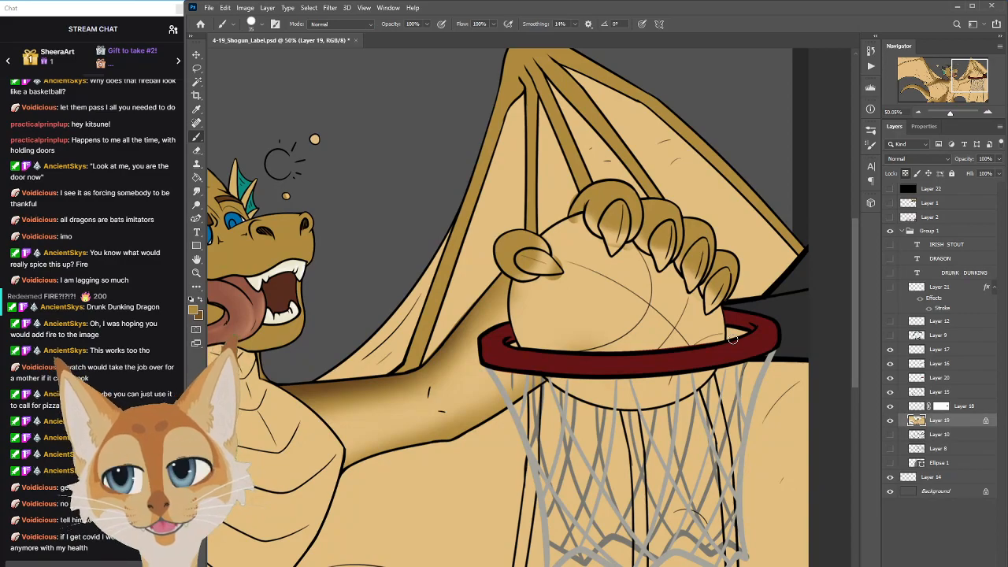
mouse_move(855, 285)
left_mouse_down()
mouse_move(853, 315)
mouse_move(855, 299)
left_mouse_up()
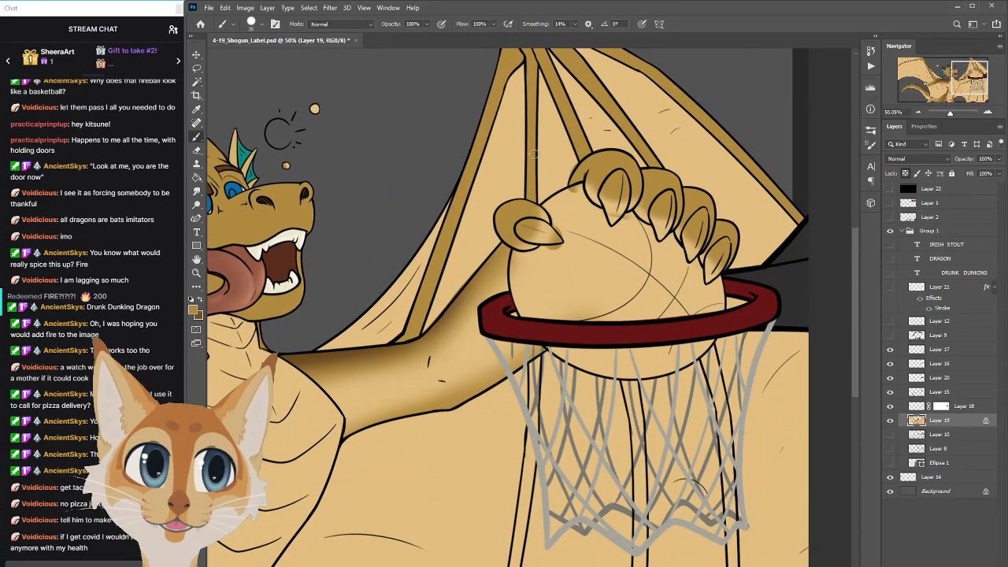
left_click(568, 160, "alt")
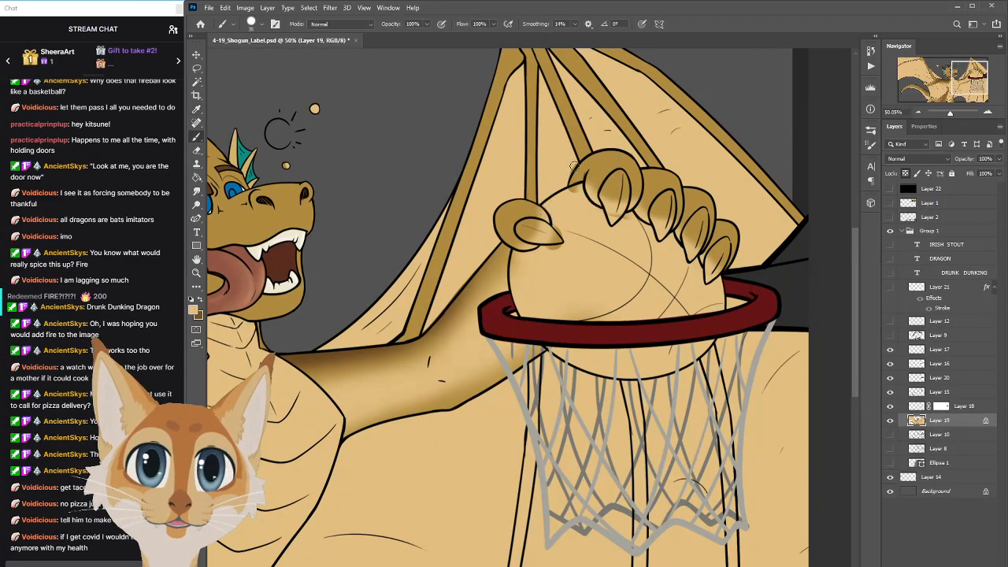
scroll(859, 320, "down", 5)
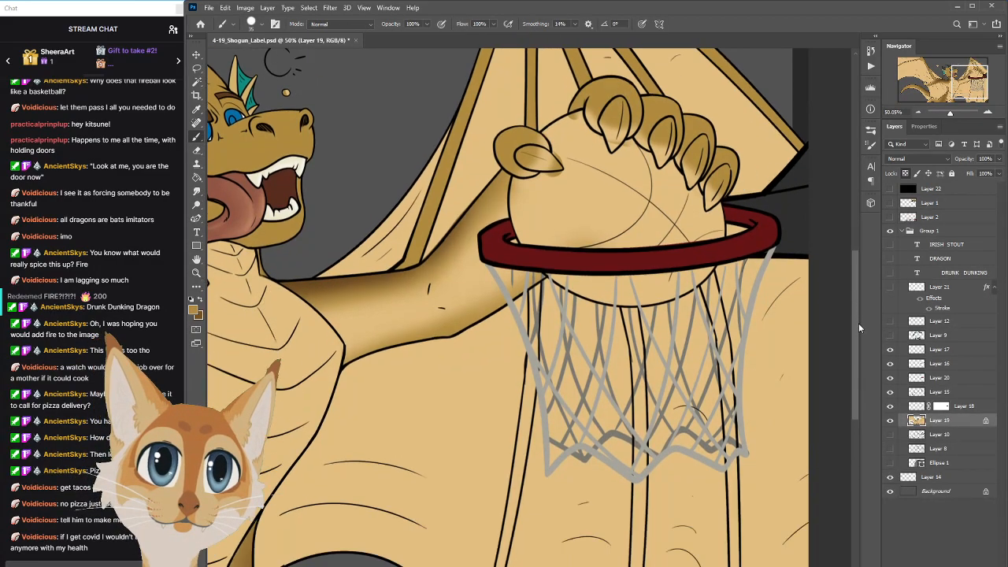
scroll(841, 320, "down", 6)
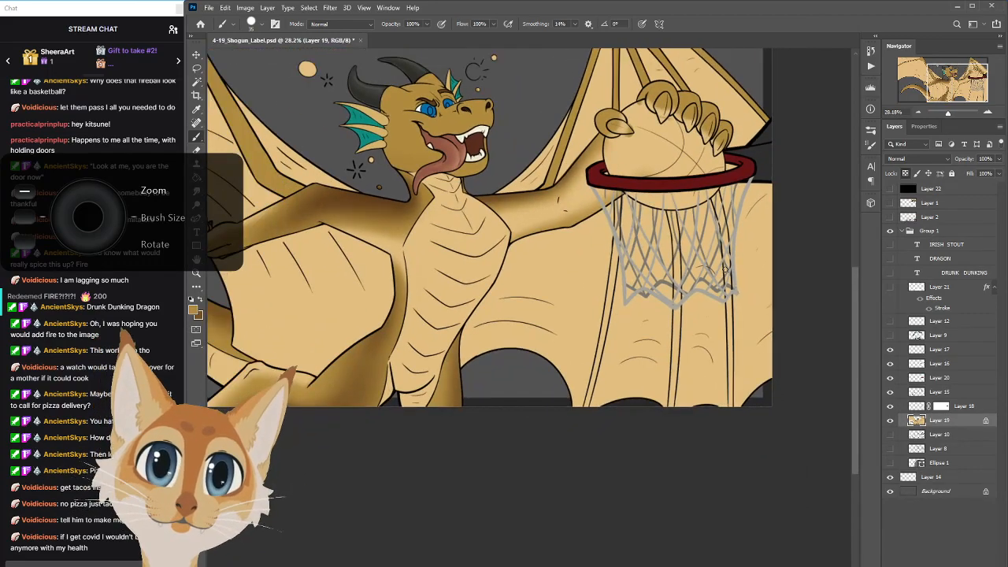
scroll(587, 183, "up", 3)
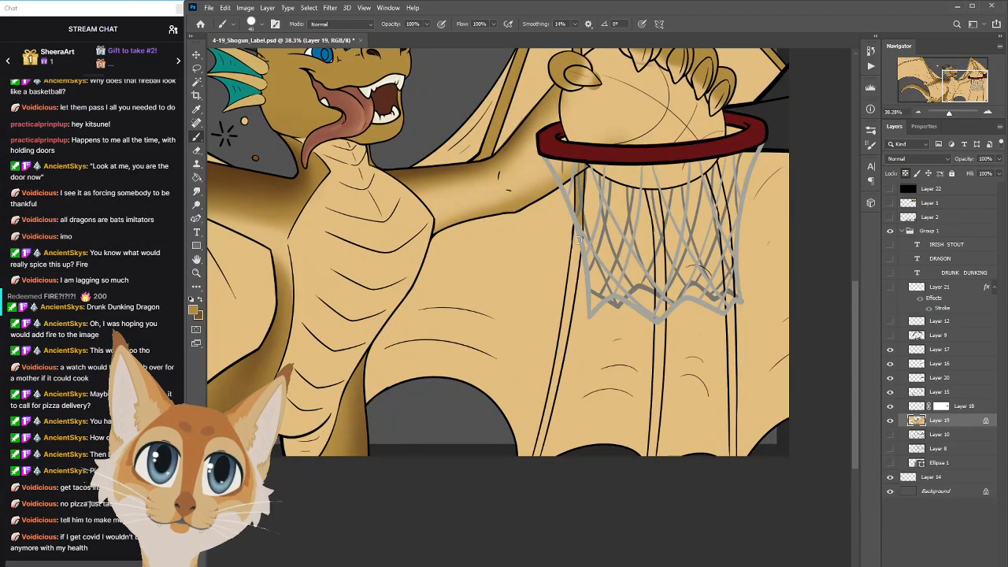
mouse_move(579, 225)
left_mouse_down()
mouse_move(569, 307)
mouse_move(575, 281)
mouse_move(580, 311)
mouse_move(571, 291)
mouse_move(535, 460)
left_mouse_up()
key("bracketright")
key("bracketright")
left_click_drag(549, 408, 531, 463)
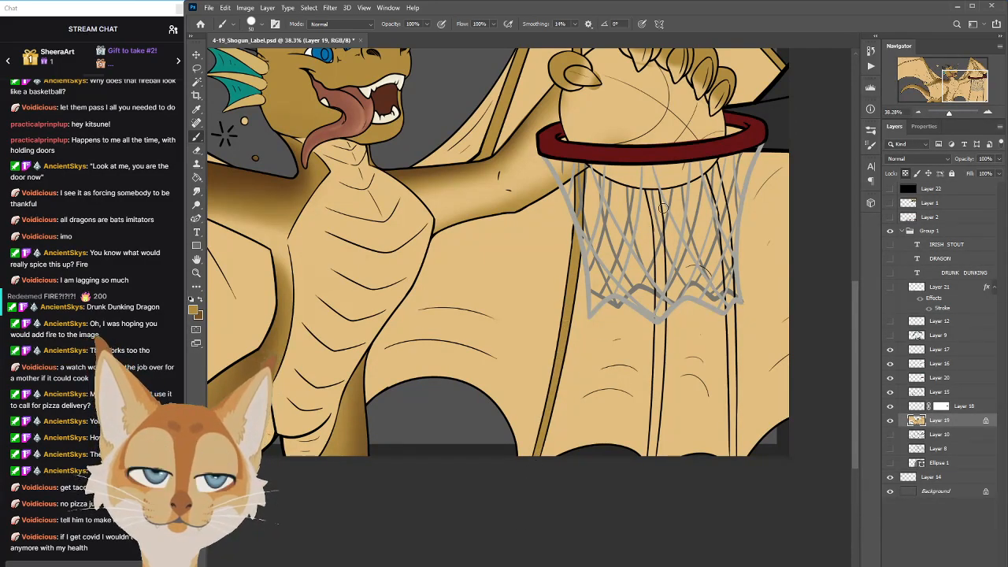
Paint the two remaining finger bones behind the net brown down to the wing's lower edge and save the file
left_click_drag(651, 189, 658, 364)
left_click_drag(660, 304, 655, 408)
mouse_move(660, 340)
left_mouse_down()
mouse_move(654, 455)
mouse_move(652, 429)
left_mouse_up()
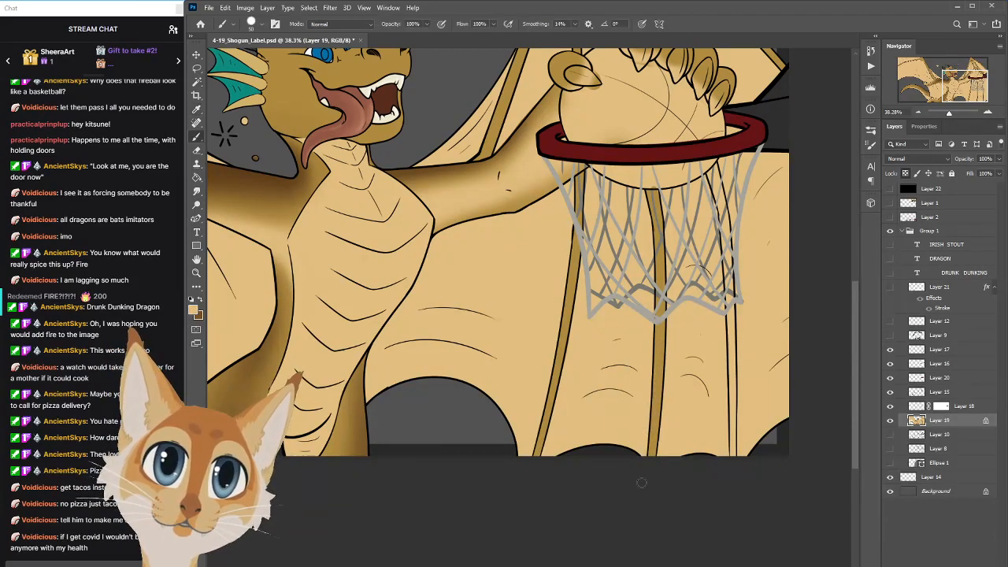
mouse_move(712, 178)
left_mouse_down()
mouse_move(730, 274)
mouse_move(725, 213)
mouse_move(733, 446)
mouse_move(737, 354)
mouse_move(733, 464)
left_mouse_up()
scroll(728, 260, "down", 3)
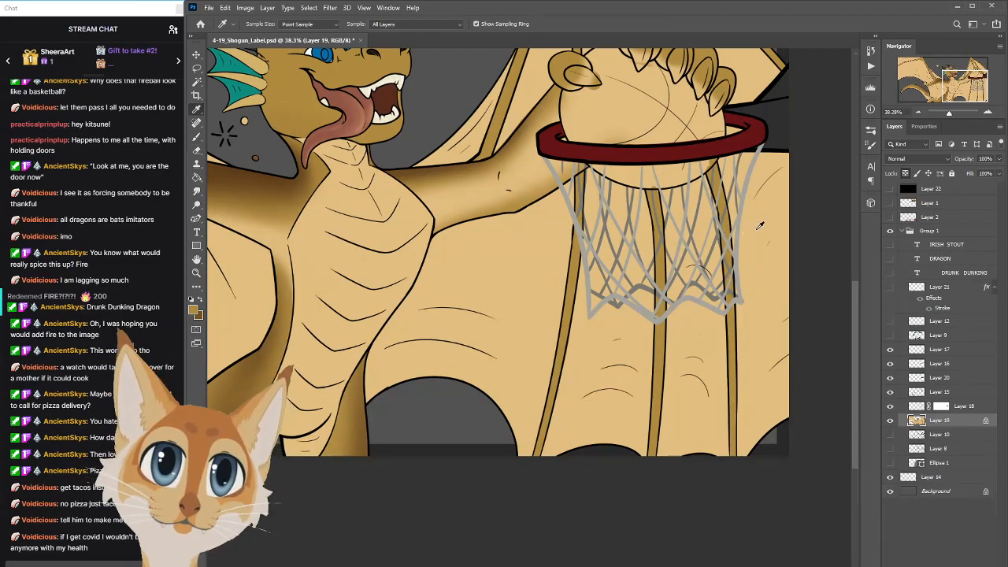
scroll(738, 280, "down", 2)
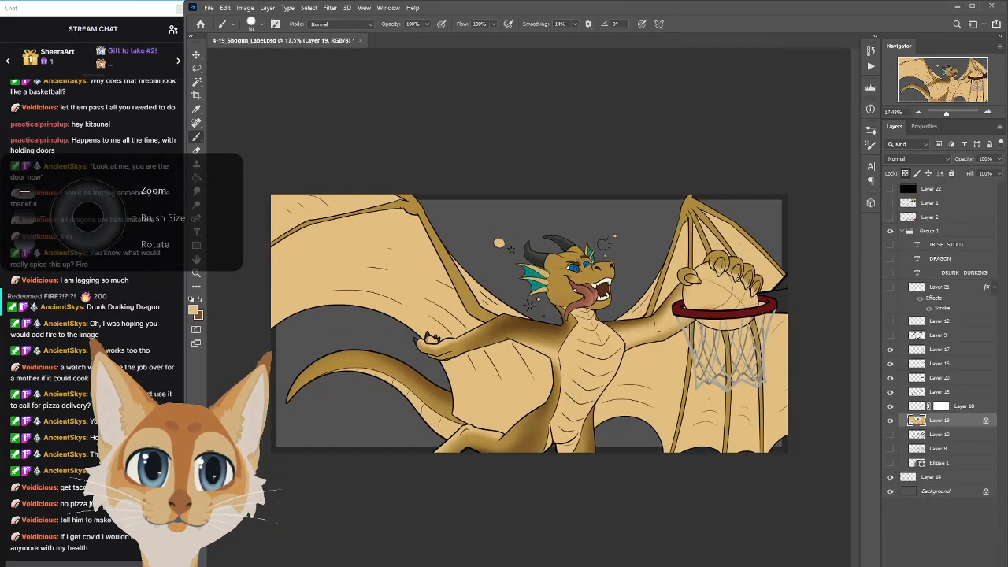
key("ctrl+s")
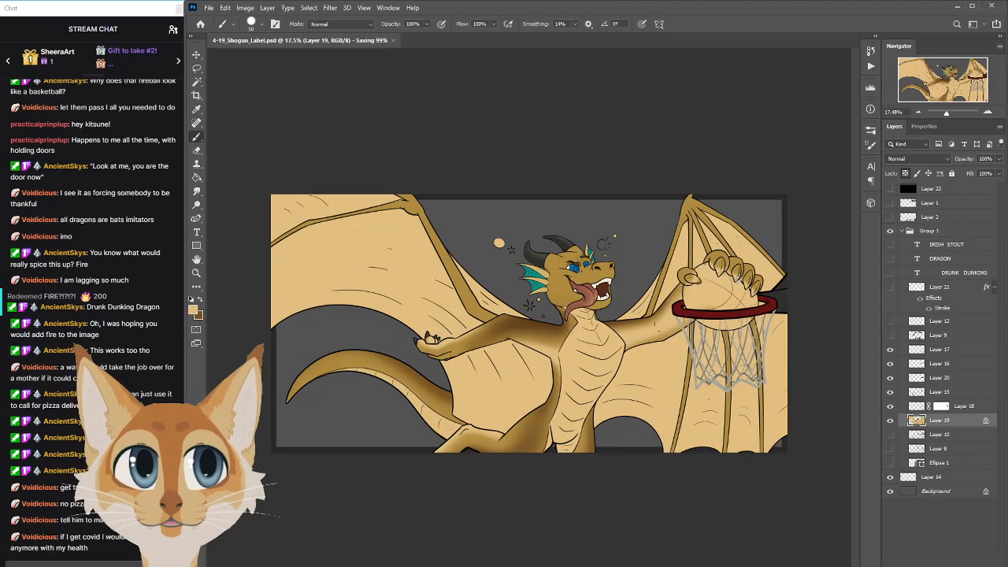
Flip the canvas horizontally and briefly show Layer 9's lettering to check it against the dragon
key("ctrl+shift+h")
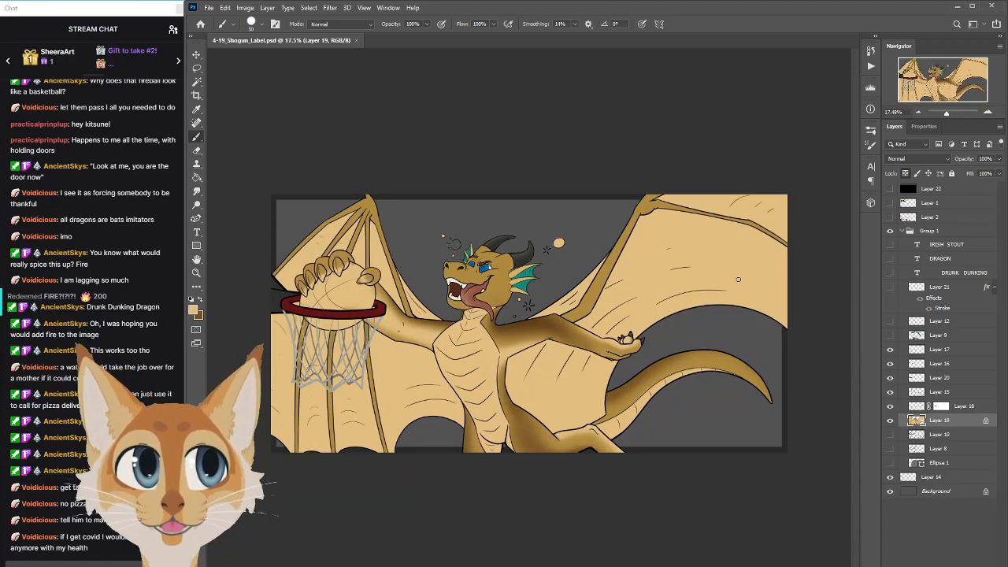
scroll(350, 347, "up", 3)
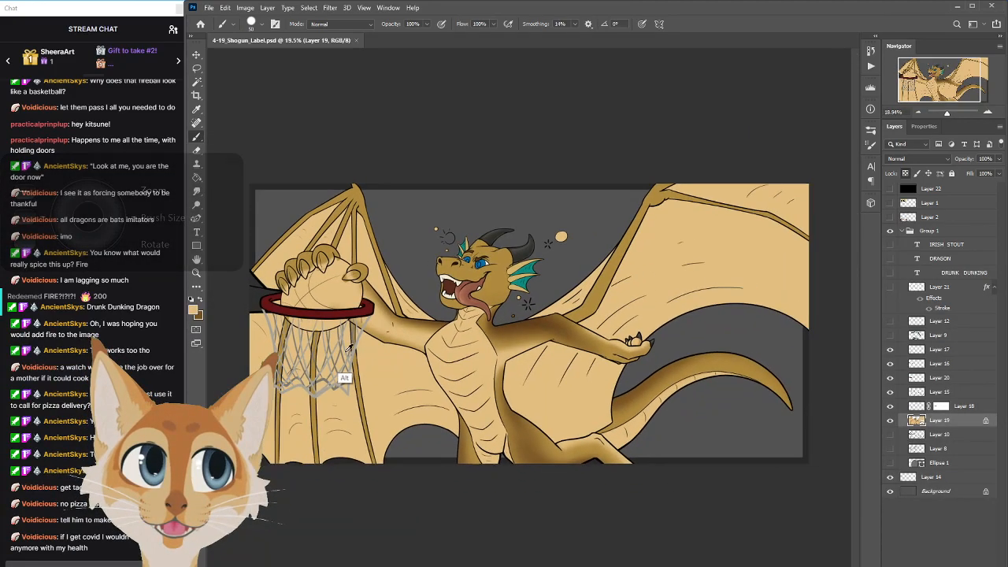
scroll(350, 347, "down", 4)
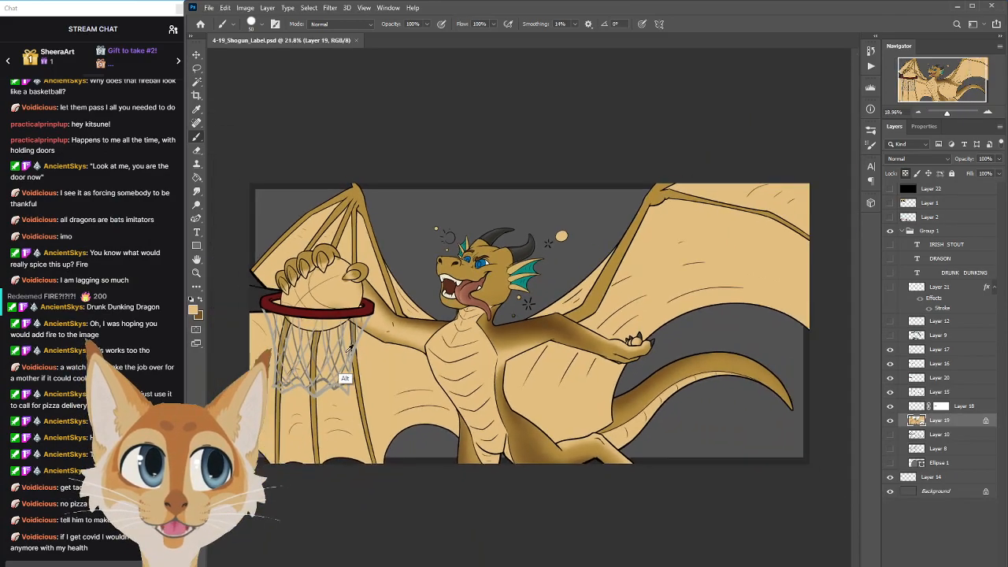
scroll(349, 347, "up", 2)
left_click(891, 335)
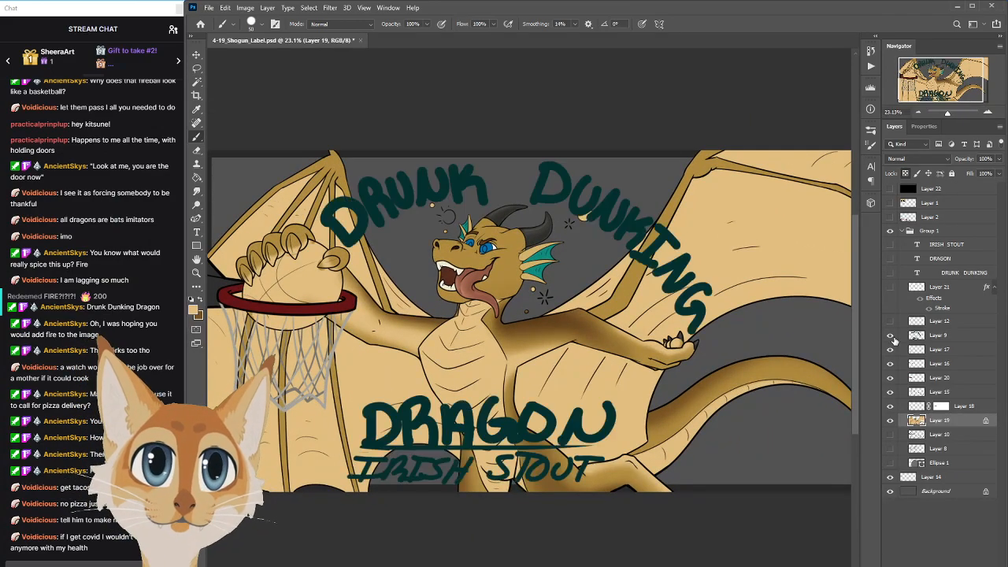
left_click(891, 335)
Sample the dark grey of the horns and paint all five claws of the hand holding the basketball
left_click_drag(312, 225, 482, 226)
scroll(482, 224, "up", 4)
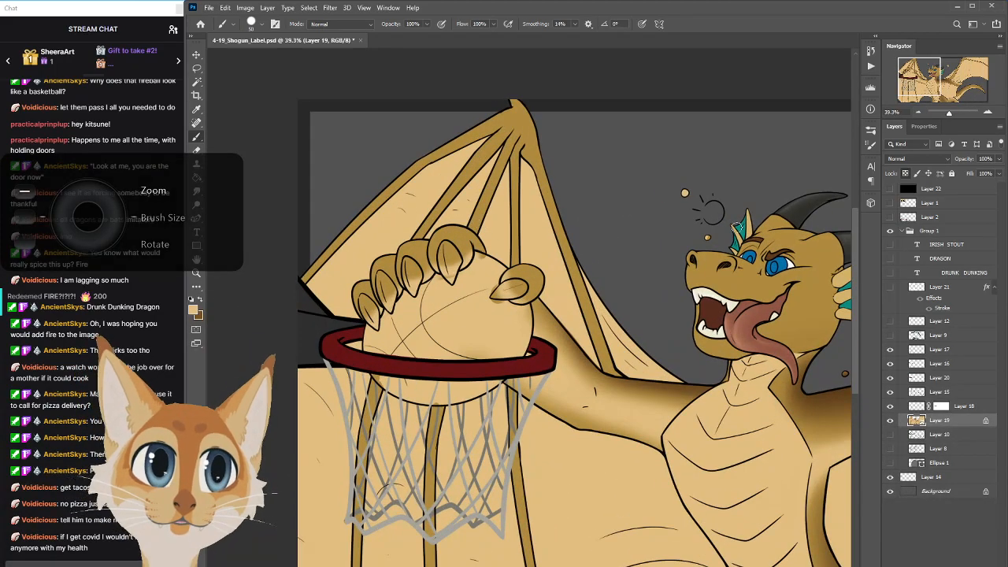
left_click(797, 215, "alt")
mouse_move(444, 249)
left_mouse_down()
mouse_move(455, 287)
mouse_move(450, 260)
left_mouse_up()
mouse_move(512, 282)
left_mouse_down()
mouse_move(491, 296)
mouse_move(517, 288)
left_mouse_up()
mouse_move(408, 263)
left_mouse_down()
mouse_move(414, 302)
mouse_move(412, 285)
mouse_move(387, 284)
mouse_move(388, 300)
mouse_move(379, 275)
mouse_move(384, 302)
mouse_move(380, 273)
mouse_move(396, 298)
mouse_move(388, 273)
mouse_move(391, 311)
mouse_move(386, 293)
mouse_move(363, 301)
mouse_move(379, 331)
mouse_move(363, 298)
mouse_move(387, 337)
left_mouse_up()
scroll(387, 337, "down", 5)
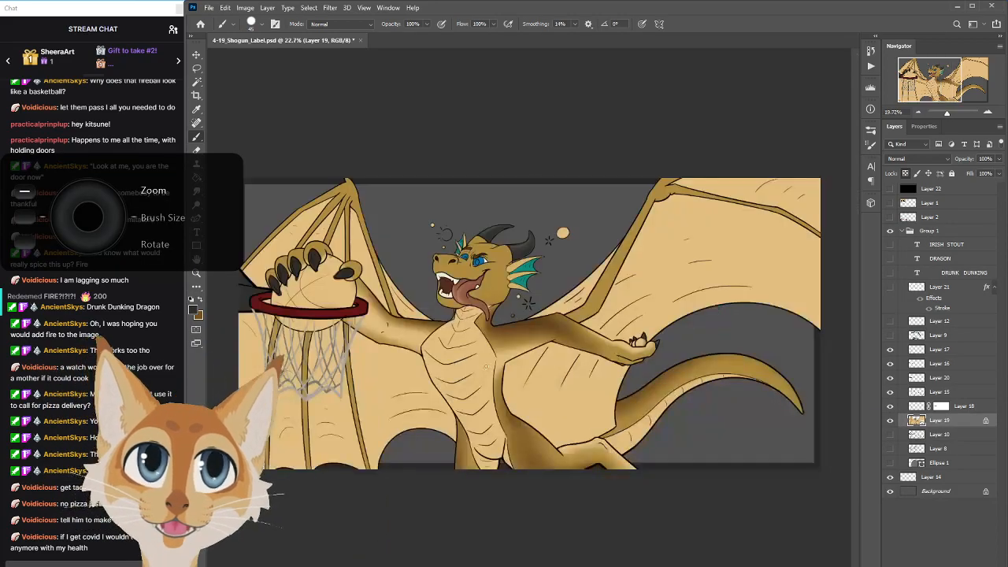
Change the brush to a soft round tip and select the dark claws on the ball-holding hand with the Magic Wand
scroll(244, 370, "up", 5)
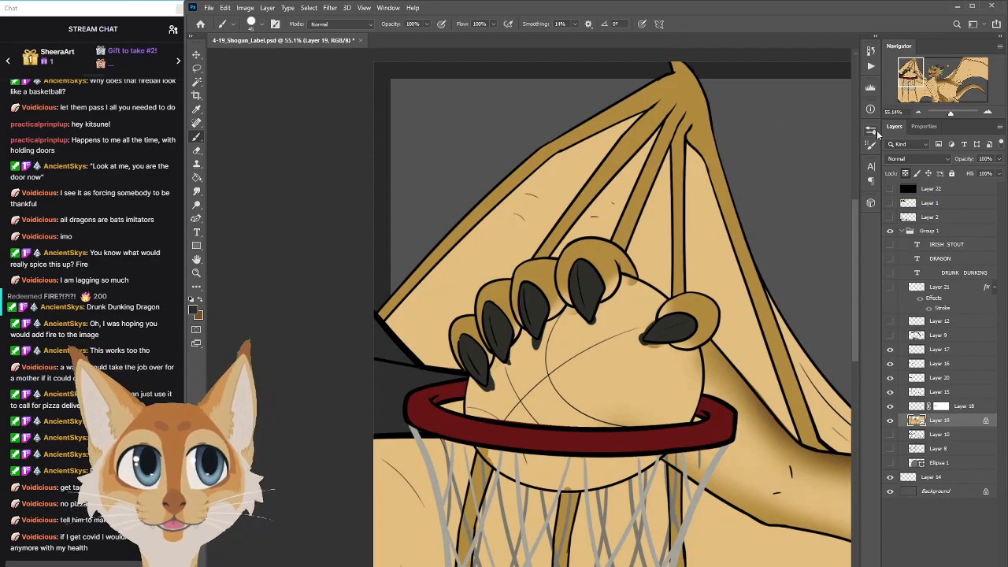
left_click(870, 131)
left_click(802, 219)
left_click(841, 126)
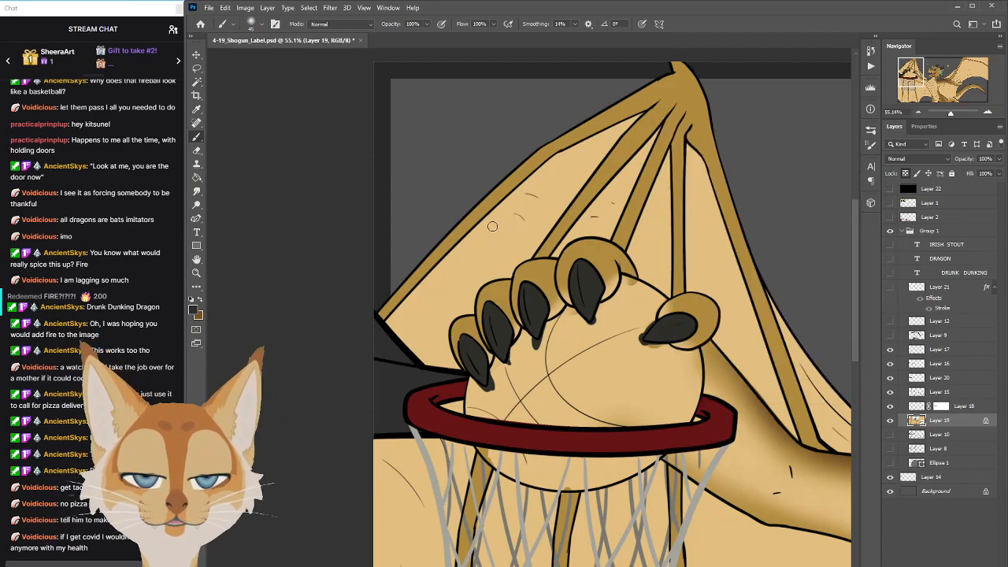
left_click(196, 82)
left_click(526, 304)
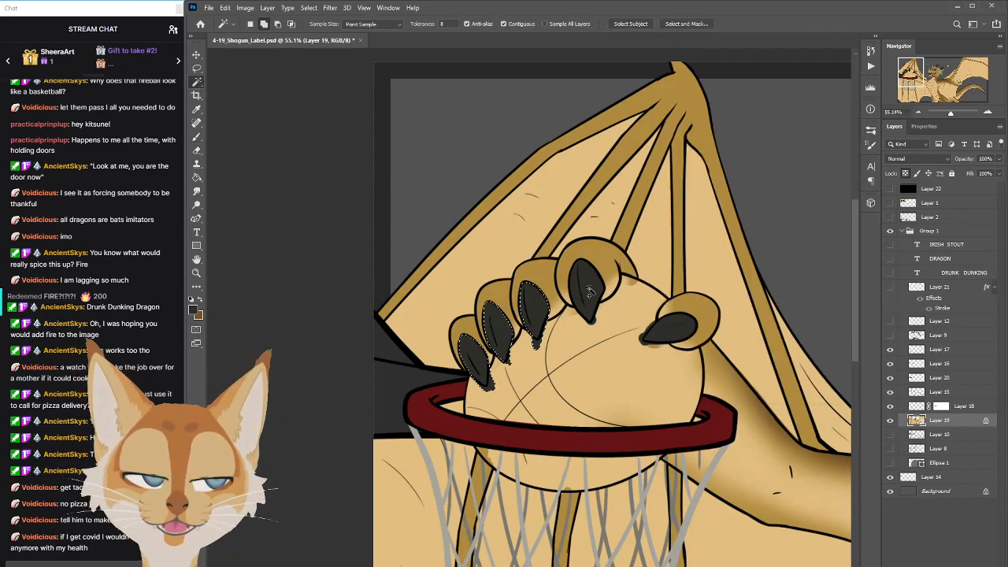
key("b")
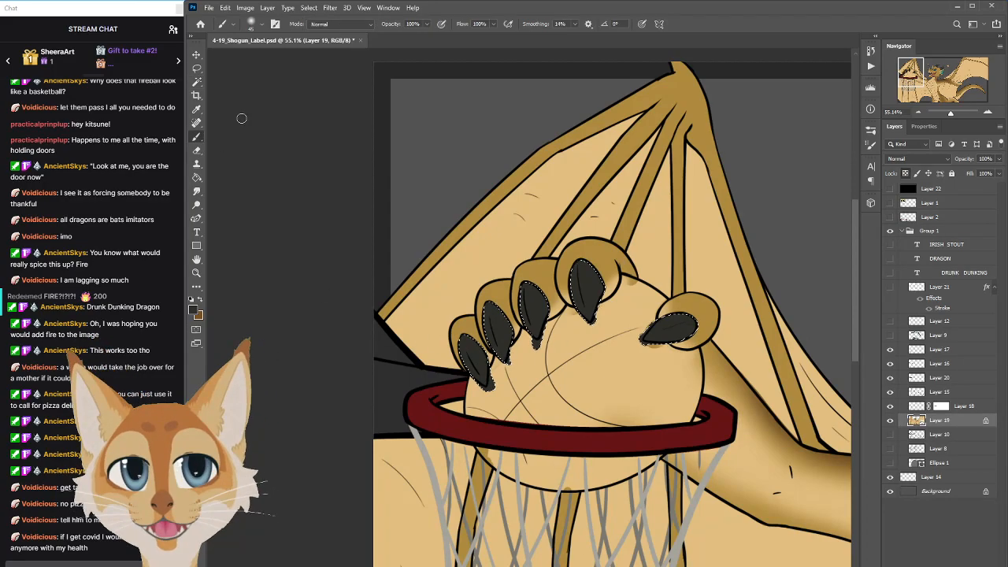
Set the brush to Soft Light mode and choose a pale grey-blue foreground colour for the claw highlights
left_click(358, 25)
left_click(327, 174)
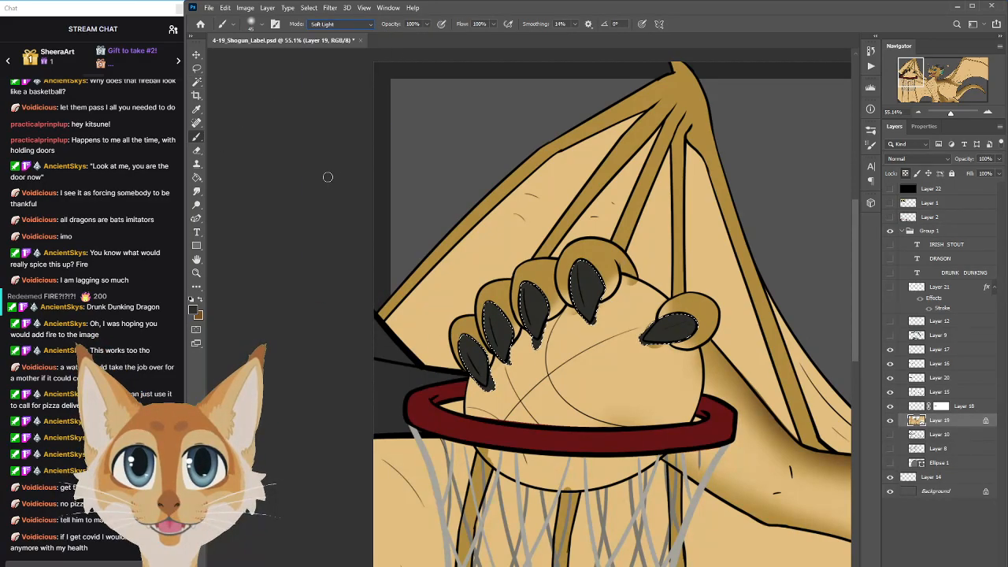
left_click(193, 310)
left_click(718, 261)
left_click(592, 215)
left_click(810, 188)
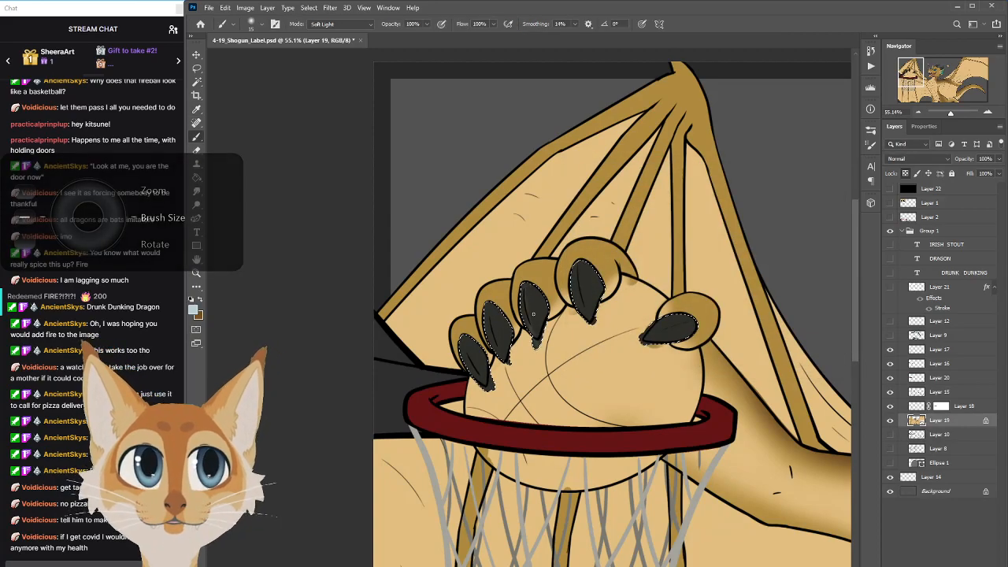
Lighten the foreground colour to #d8e7e7 and further to near-white, and paint soft highlights inside the selected claws
left_click(192, 310)
left_click(582, 203)
left_click(811, 189)
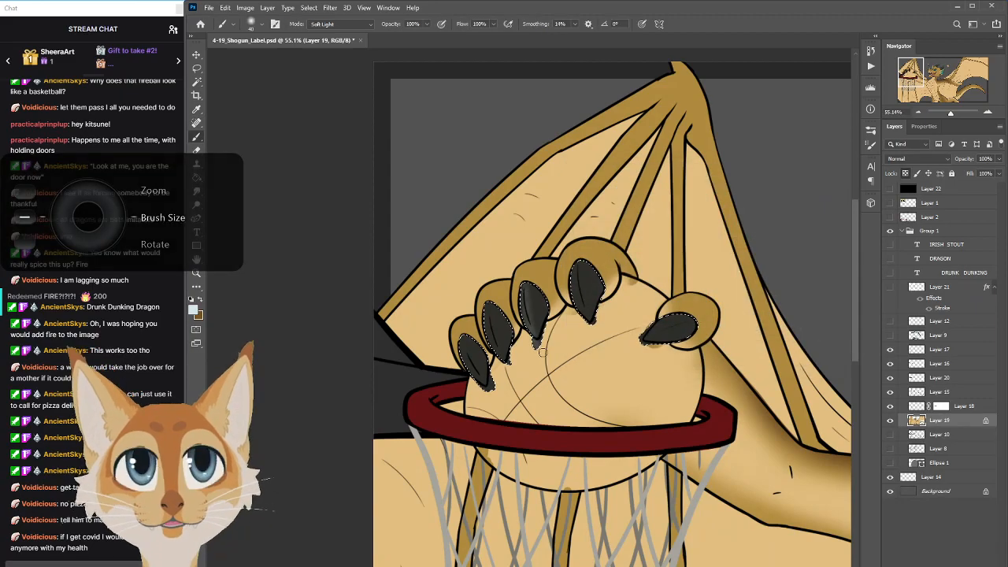
left_click(193, 310)
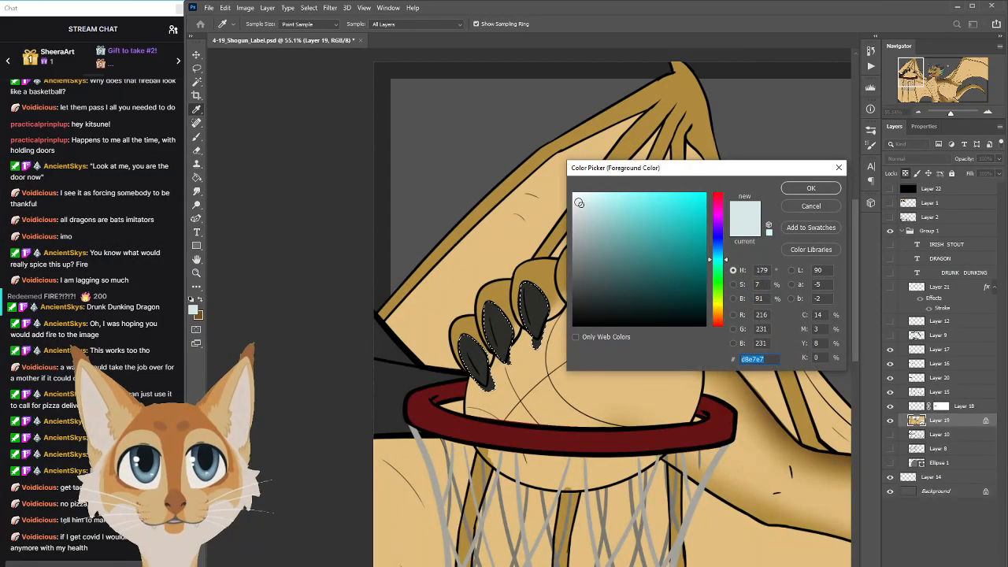
left_click(827, 188)
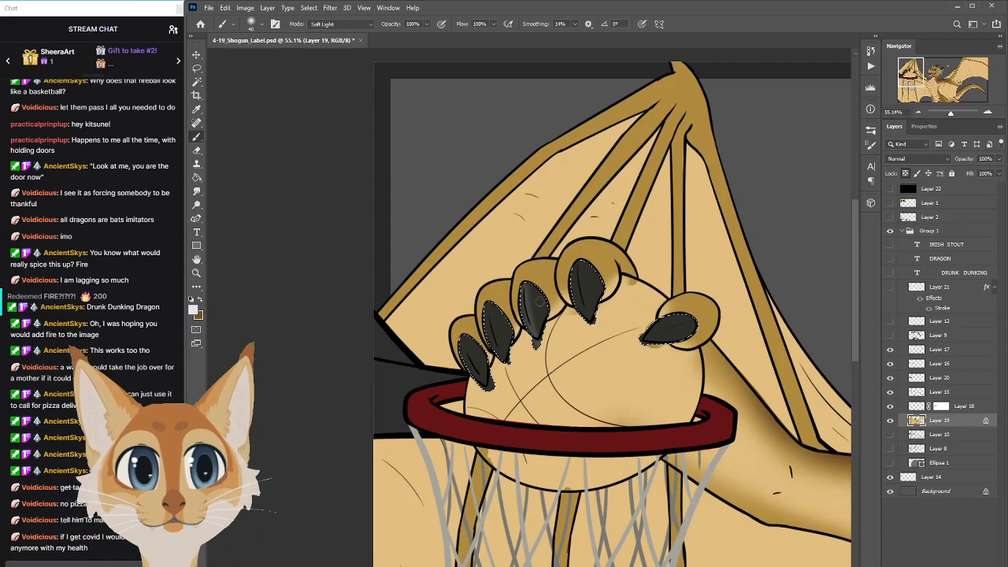
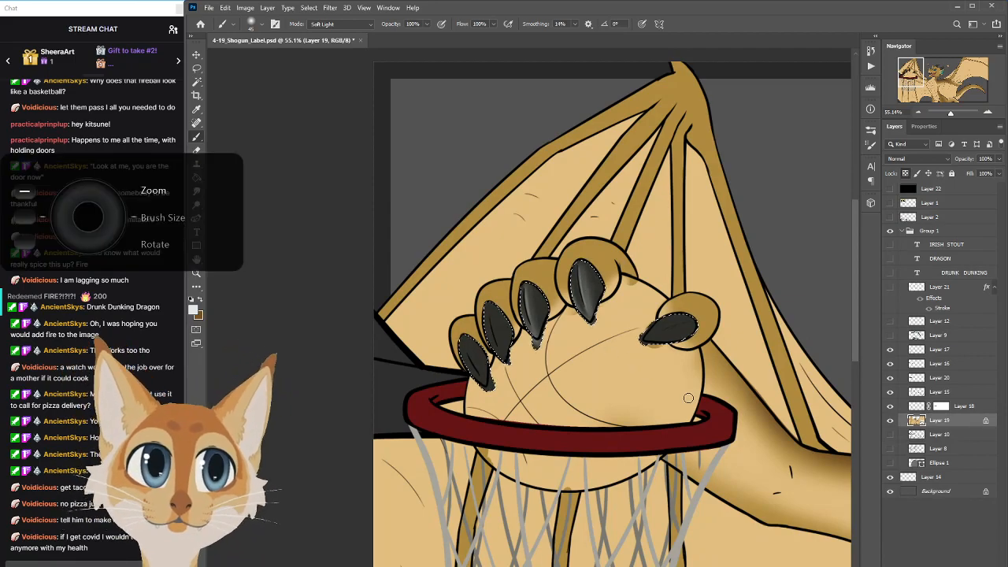
scroll(688, 398, "down", 3)
scroll(688, 399, "down", 3)
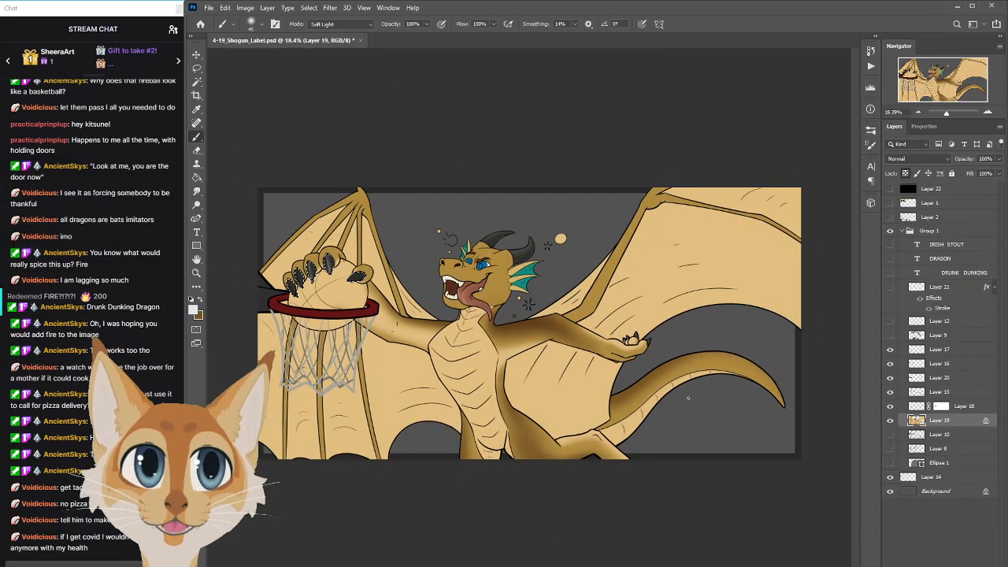
Brush highlights onto the remaining claws, including the outermost one, adjusting the brush size, and clear the selection
scroll(329, 264, "up", 5)
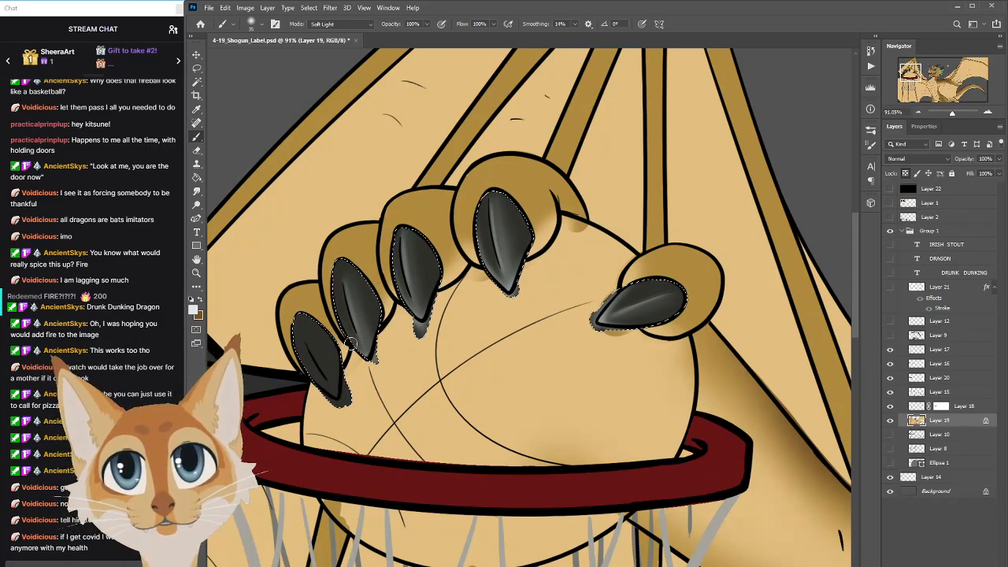
key("[")
key("]")
key("]")
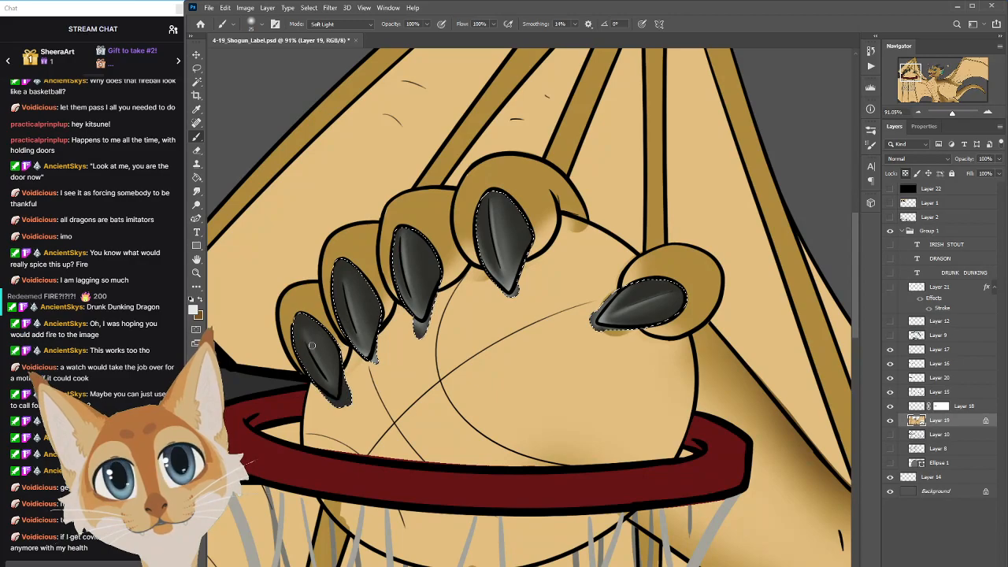
key("]")
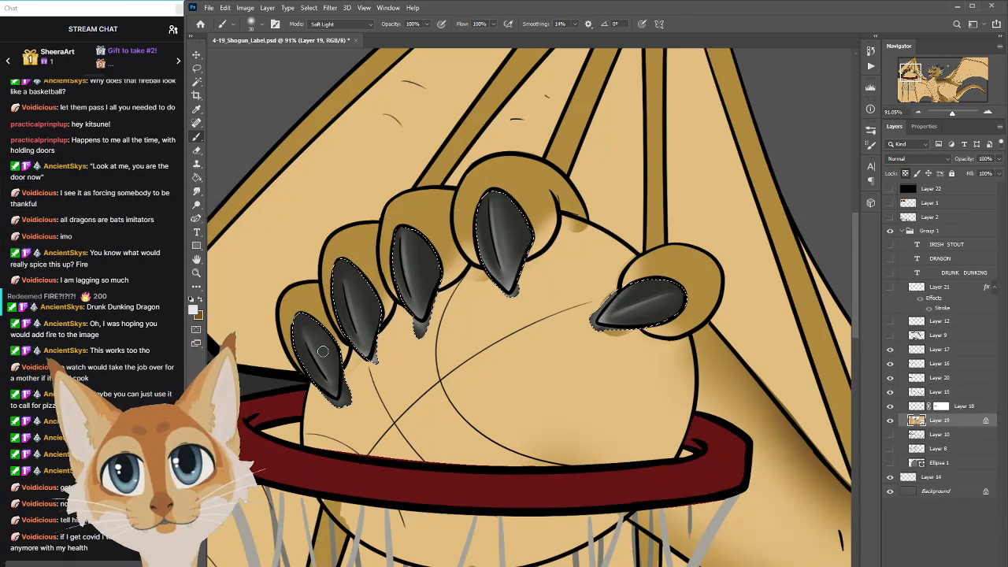
scroll(519, 428, "down", 3)
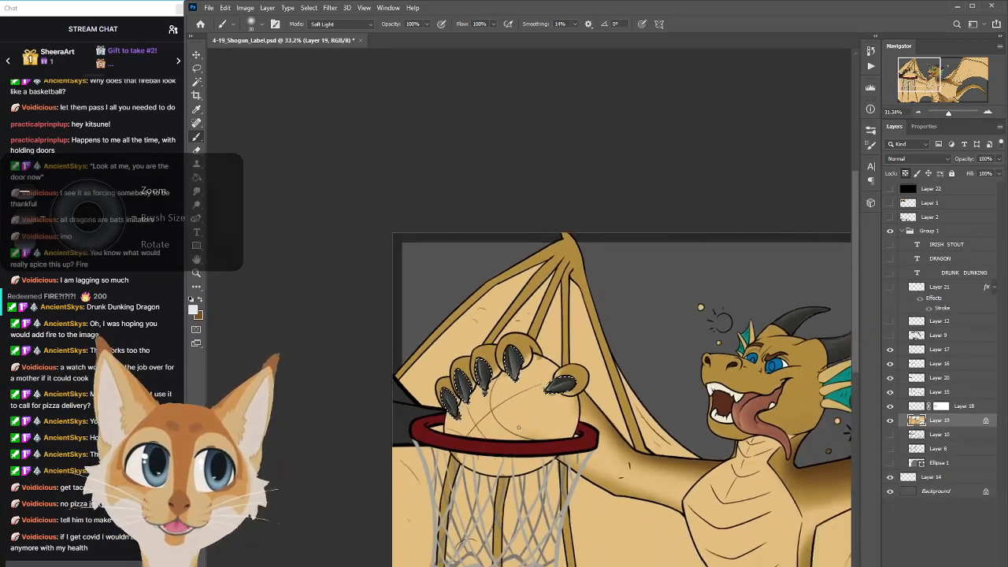
left_click(309, 7)
left_click(328, 29)
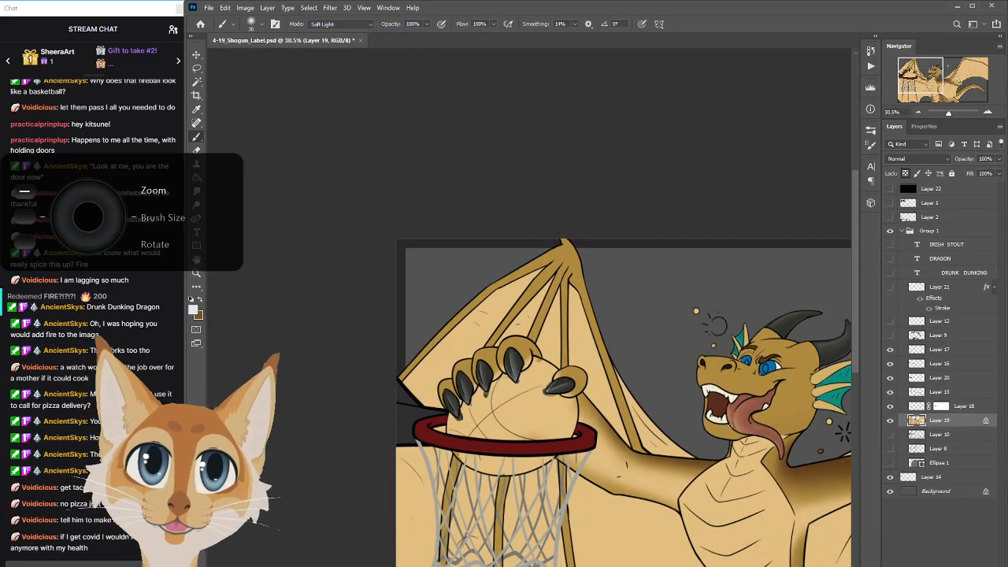
scroll(730, 426, "down", 3)
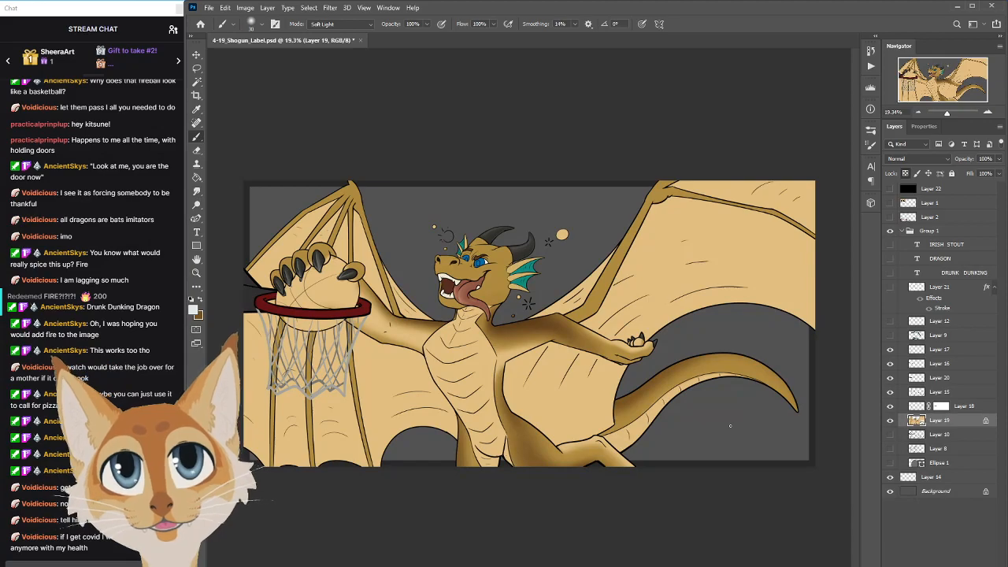
Strengthen the Soft Light highlights on the claws with a 40 px brush and a finer 10 px brush
scroll(333, 293, "up", 5)
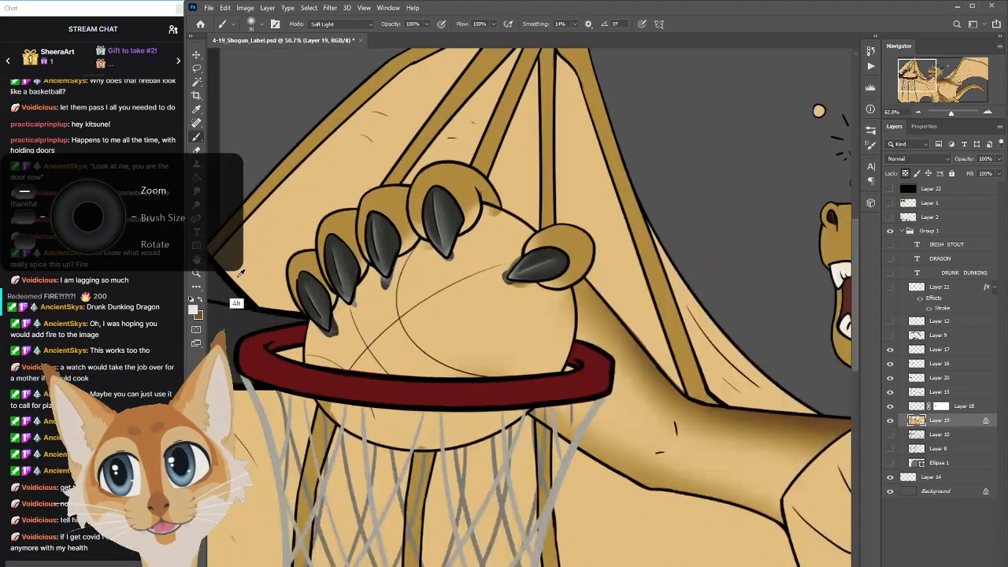
key("bracketright")
key("bracketright")
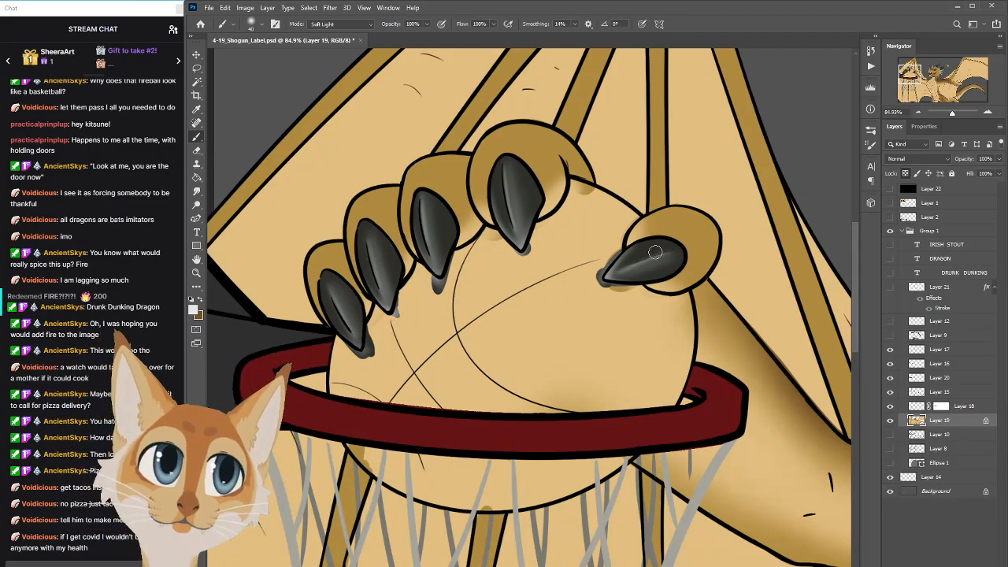
key("bracketleft")
key("bracketleft")
key("bracketleft")
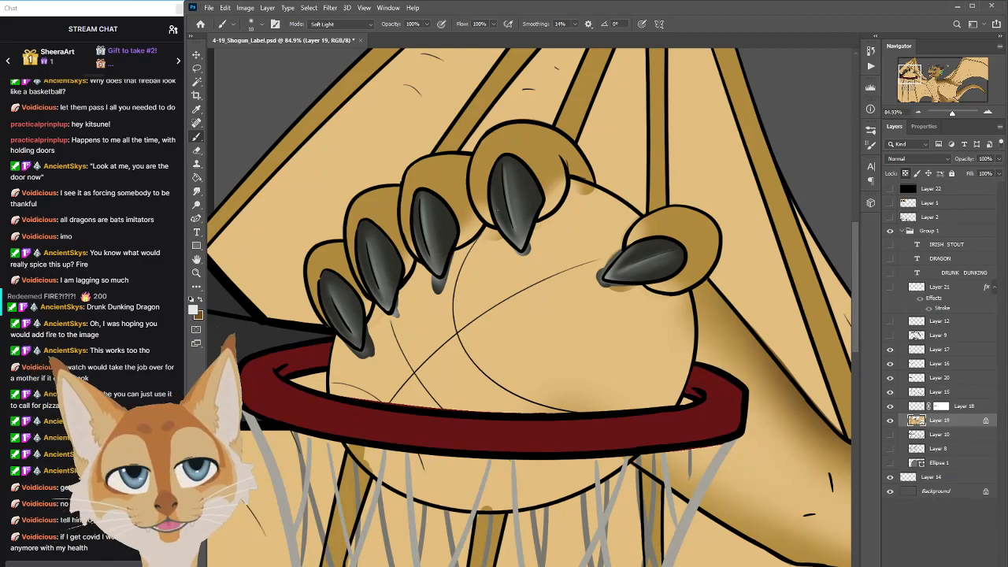
Set the brush to Normal mode with a hard round tip and the claws' dark grey, and save the file
scroll(541, 237, "up", 2)
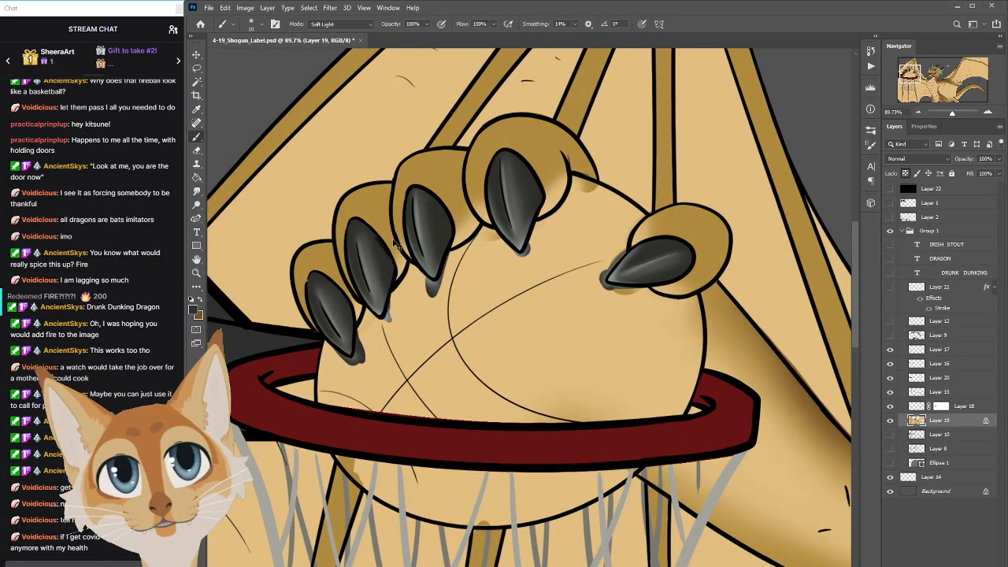
left_click(341, 23)
left_click(350, 34)
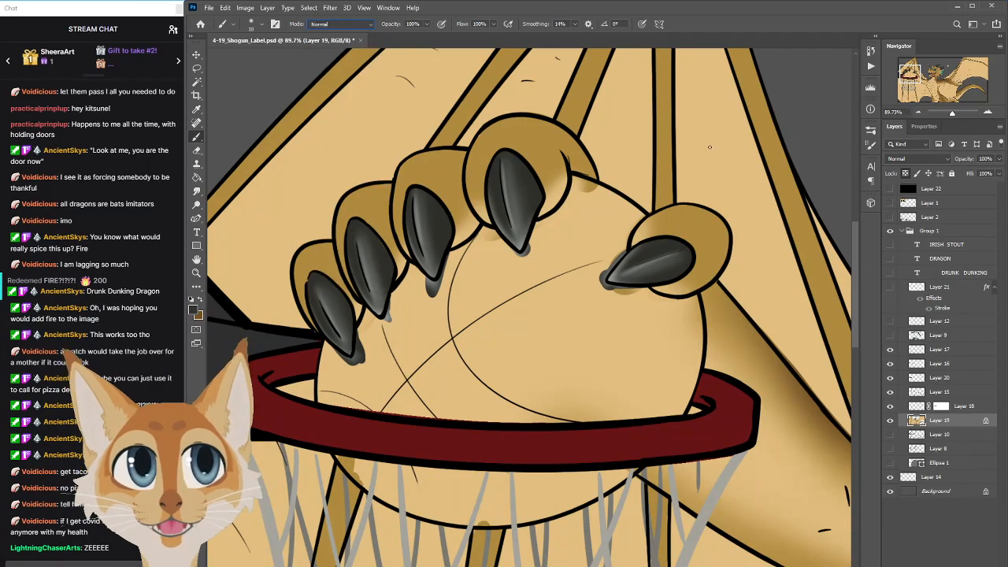
left_click(872, 145)
left_click(533, 199)
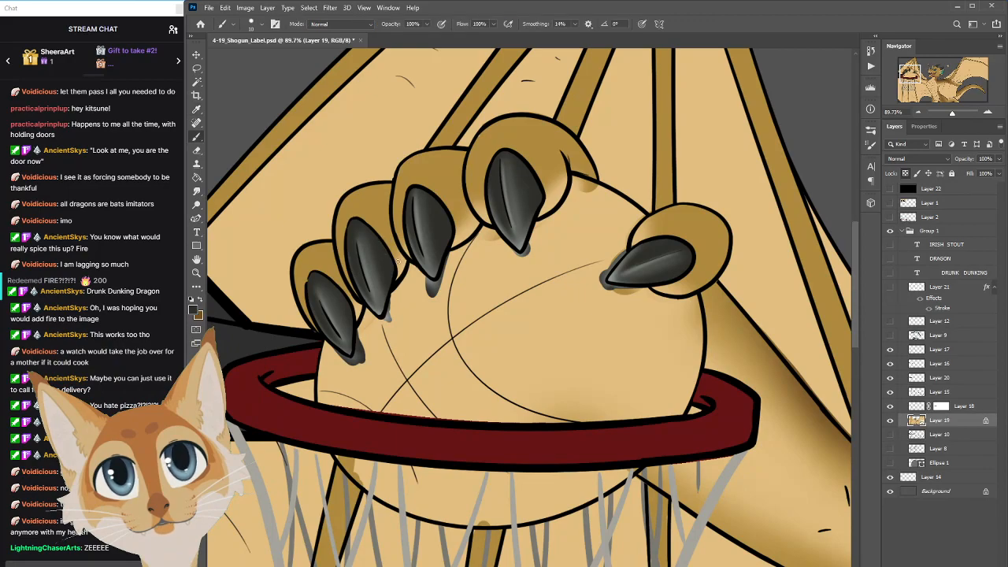
scroll(618, 319, "down", 5)
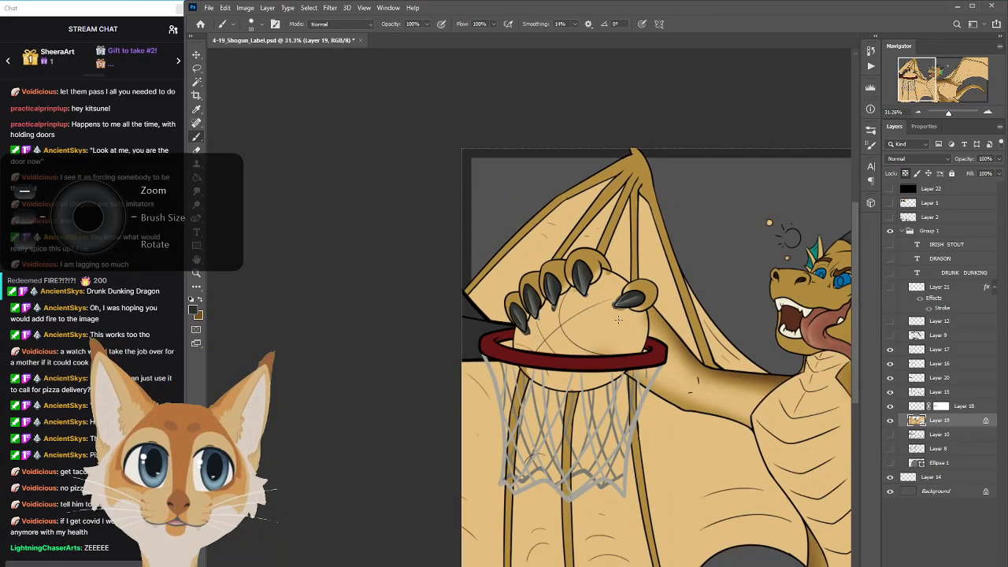
key("ctrl+s")
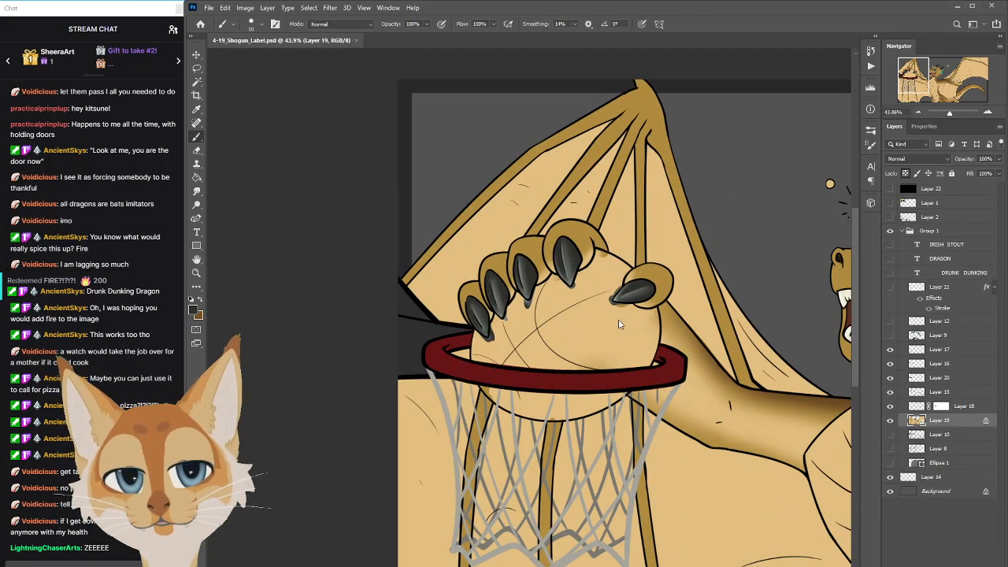
Choose a saturated orange as the foreground colour for the basketball
left_click(196, 313)
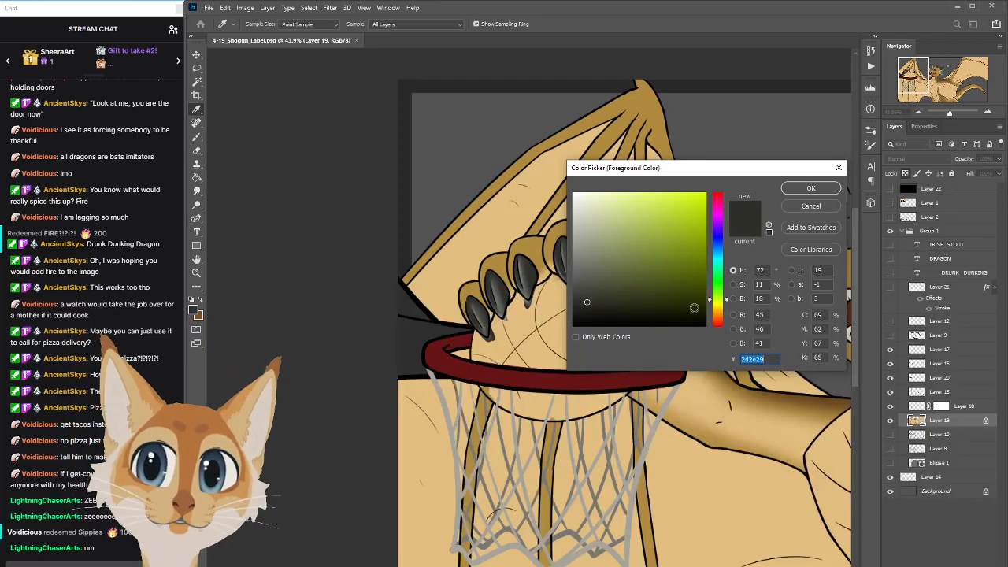
left_click_drag(719, 321, 720, 314)
left_click(659, 210)
left_click_drag(659, 210, 688, 229)
left_click(722, 317)
left_click(792, 190)
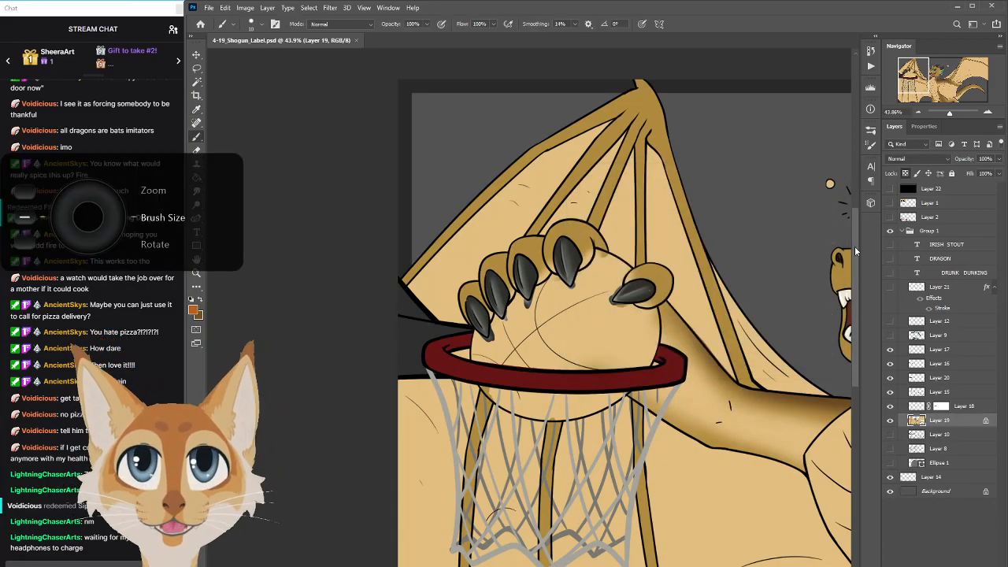
Paint an orange patch over the middle of the basketball, extending just below the hoop rim, on Layer 19
left_click_drag(857, 250, 857, 262)
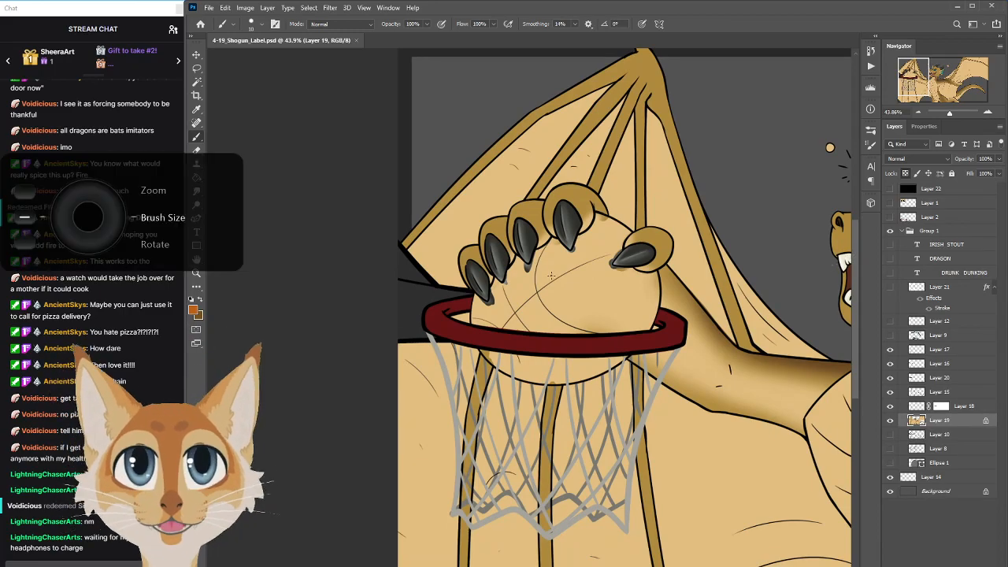
mouse_move(554, 279)
left_mouse_down()
mouse_move(557, 308)
mouse_move(532, 300)
mouse_move(581, 312)
mouse_move(517, 313)
mouse_move(590, 333)
mouse_move(528, 309)
mouse_move(532, 335)
mouse_move(591, 311)
mouse_move(564, 315)
left_mouse_up()
key("bracketleft")
key("bracketleft")
key("bracketleft")
key("bracketleft")
key("bracketleft")
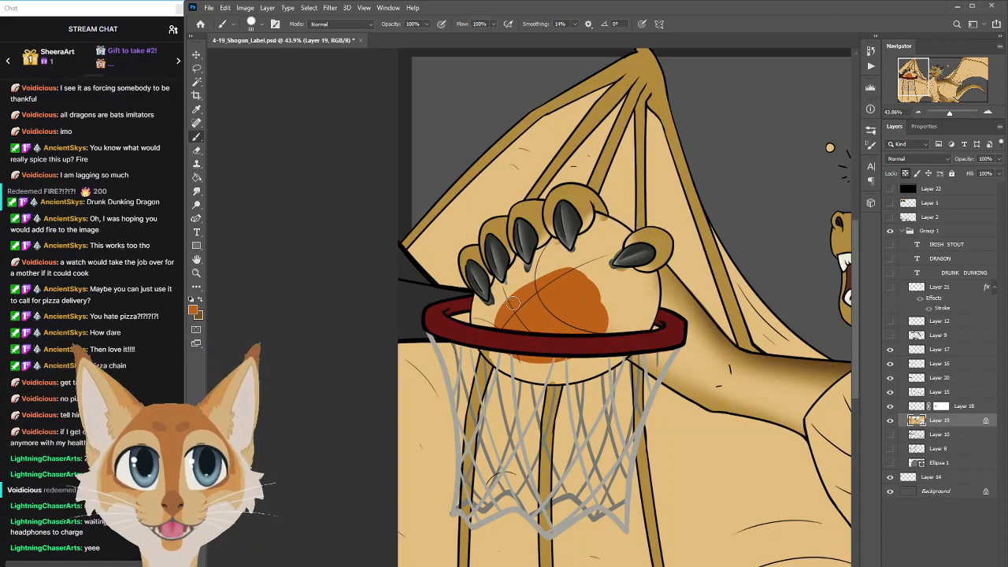
Extend the orange from the basketball's upper edge beside the tallest claw down to the painted centre, using a smaller brush
scroll(593, 324, "up", 3)
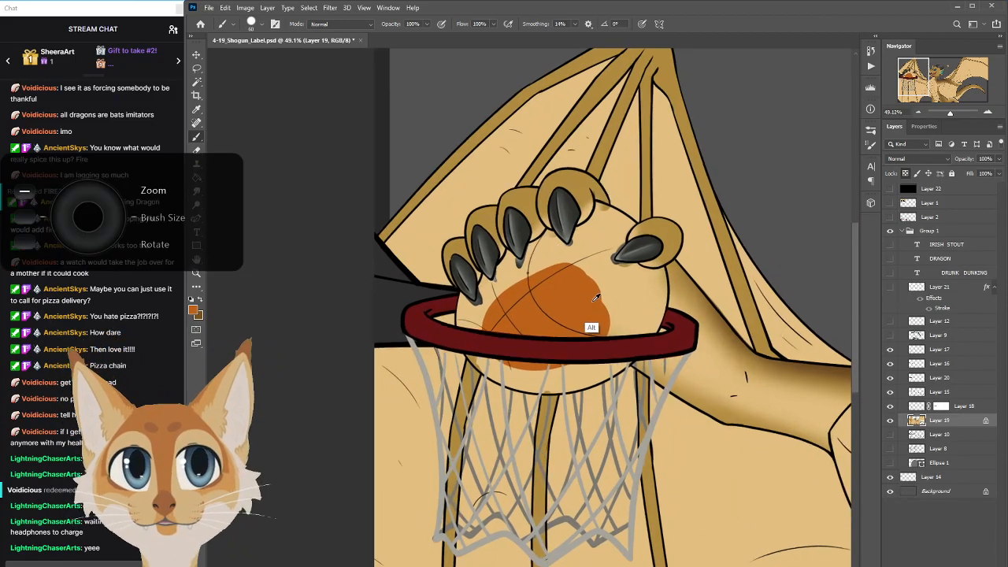
mouse_move(853, 261)
left_mouse_down()
mouse_move(857, 282)
mouse_move(857, 269)
left_mouse_up()
key("bracketleft")
key("bracketleft")
key("bracketleft")
key("bracketleft")
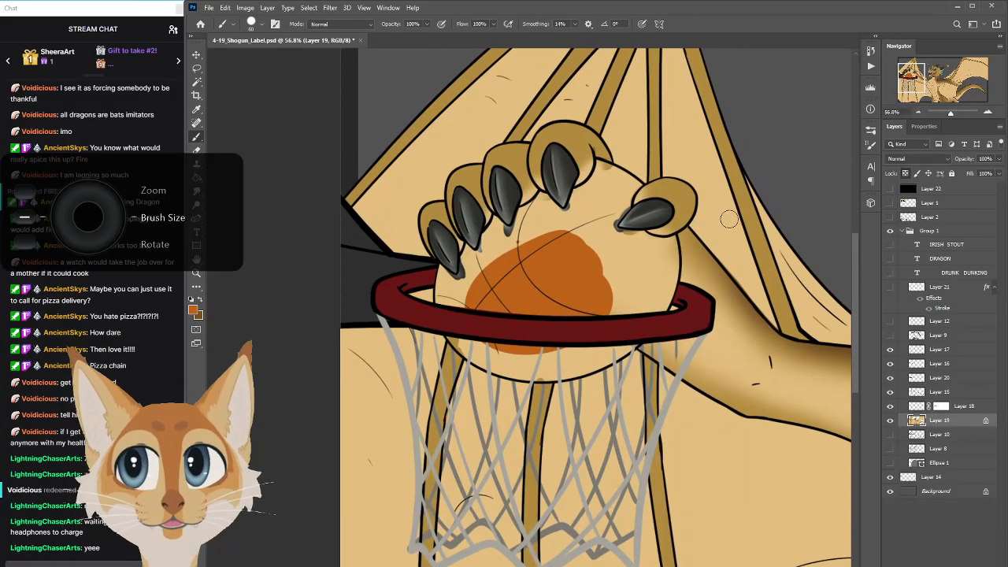
mouse_move(600, 164)
left_mouse_down()
mouse_move(574, 196)
mouse_move(564, 252)
left_mouse_up()
key("bracketright")
key("bracketright")
key("bracketright")
key("bracketright")
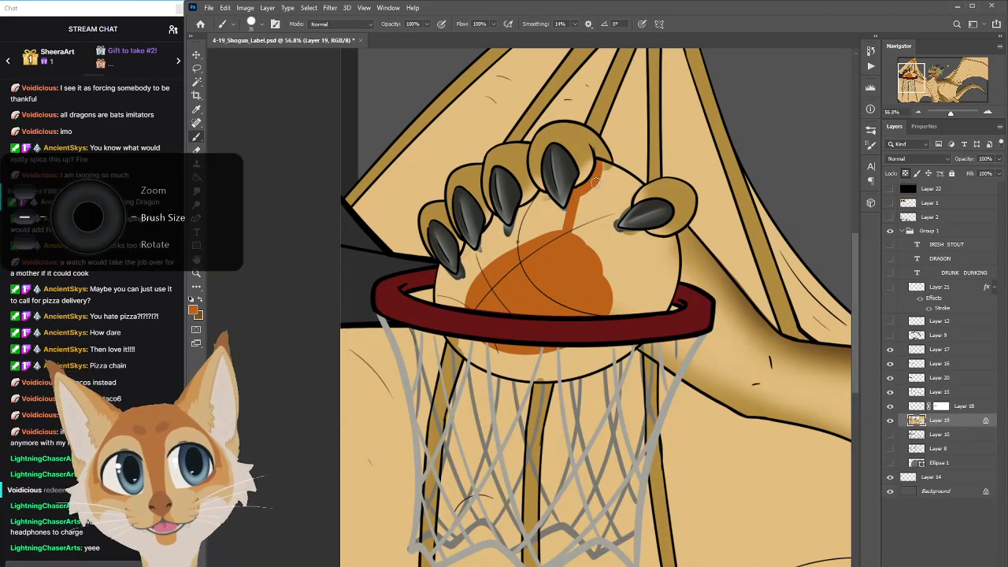
left_click_drag(594, 191, 571, 236)
Fill the basketball's upper area with orange, working carefully around the tips of the middle claws with a fine brush
key("bracketleft")
key("bracketleft")
key("bracketleft")
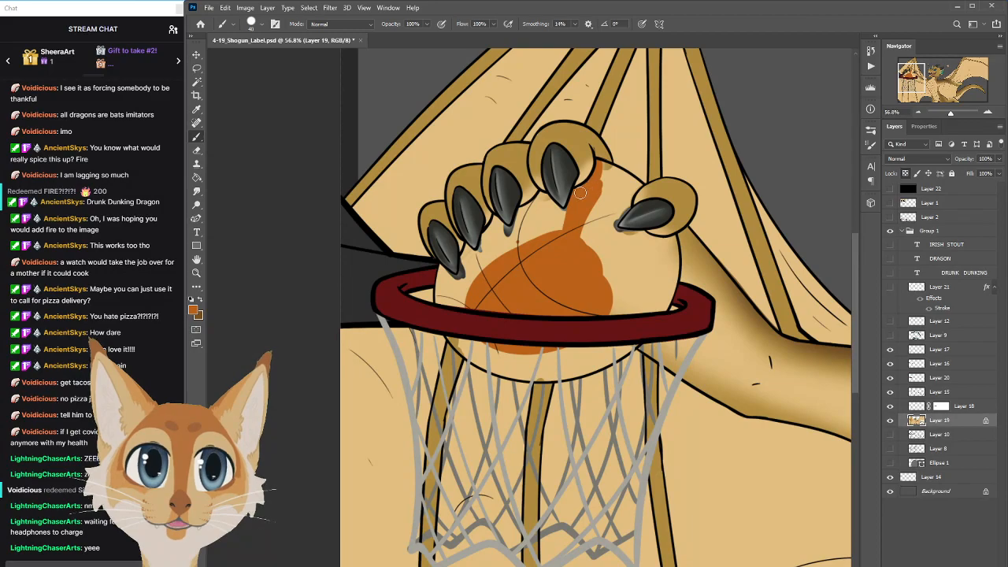
mouse_move(593, 201)
left_mouse_down()
mouse_move(582, 235)
mouse_move(603, 241)
left_mouse_up()
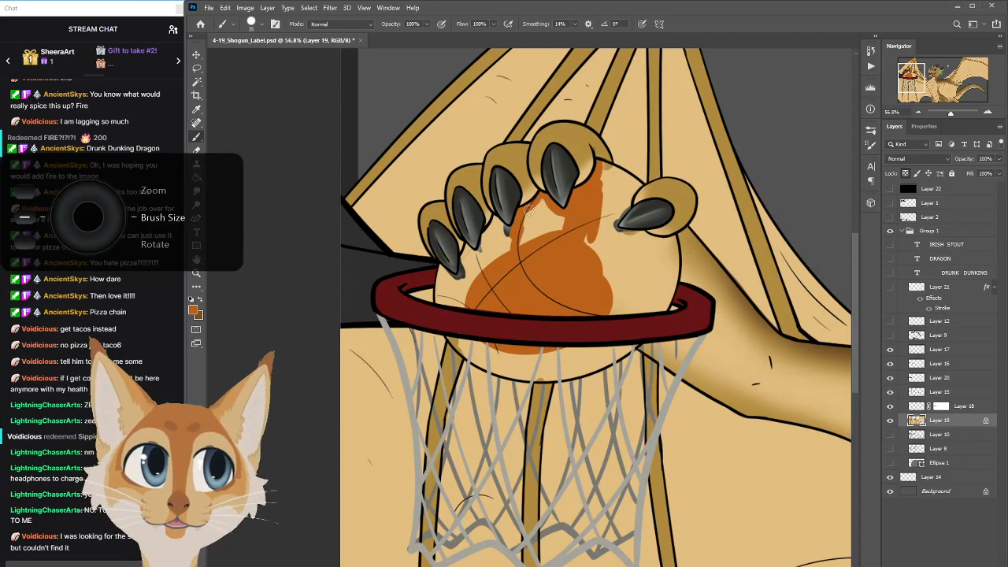
mouse_move(543, 210)
left_mouse_down()
mouse_move(542, 228)
mouse_move(563, 214)
mouse_move(591, 242)
left_mouse_up()
left_click_drag(496, 219, 506, 232)
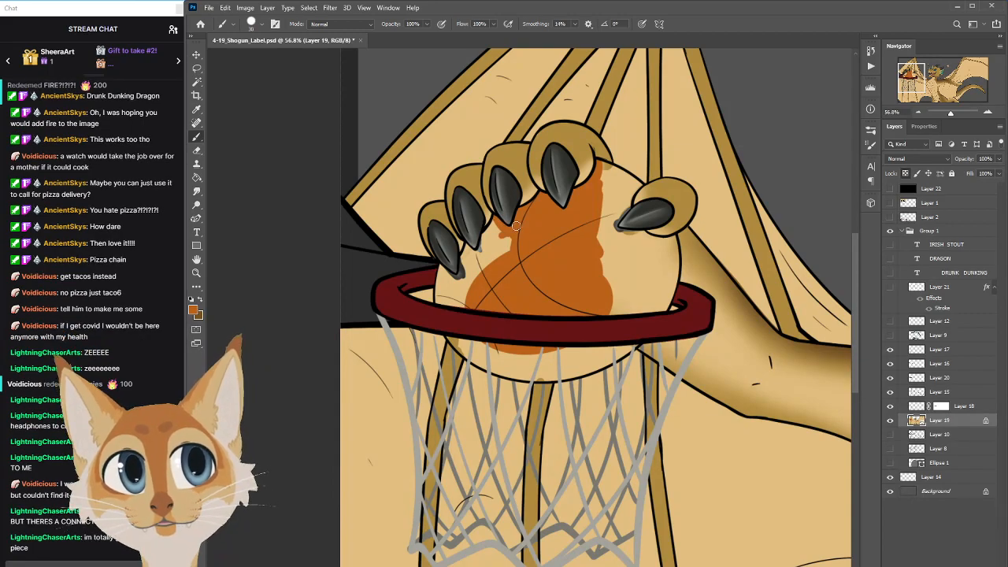
mouse_move(501, 223)
left_mouse_down()
mouse_move(482, 241)
mouse_move(495, 225)
mouse_move(481, 262)
mouse_move(499, 227)
mouse_move(486, 275)
mouse_move(511, 254)
left_mouse_up()
mouse_move(599, 164)
left_mouse_down()
mouse_move(619, 177)
mouse_move(614, 171)
mouse_move(604, 182)
mouse_move(606, 170)
mouse_move(599, 215)
mouse_move(613, 177)
mouse_move(602, 234)
left_mouse_up()
Colour the basketball's left side around the outermost claw down to the rim, resampling the ball's orange
key("bracketleft")
key("bracketleft")
key("bracketleft")
mouse_move(465, 248)
left_mouse_down()
mouse_move(480, 260)
mouse_move(472, 253)
mouse_move(465, 304)
mouse_move(463, 266)
mouse_move(463, 282)
mouse_move(442, 264)
mouse_move(442, 294)
left_mouse_up()
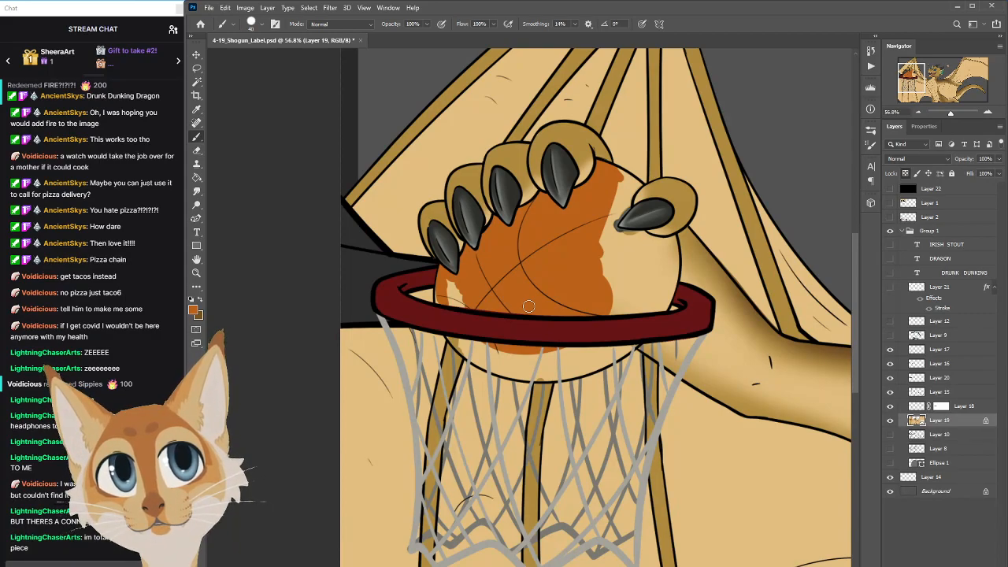
left_click(411, 262, "alt")
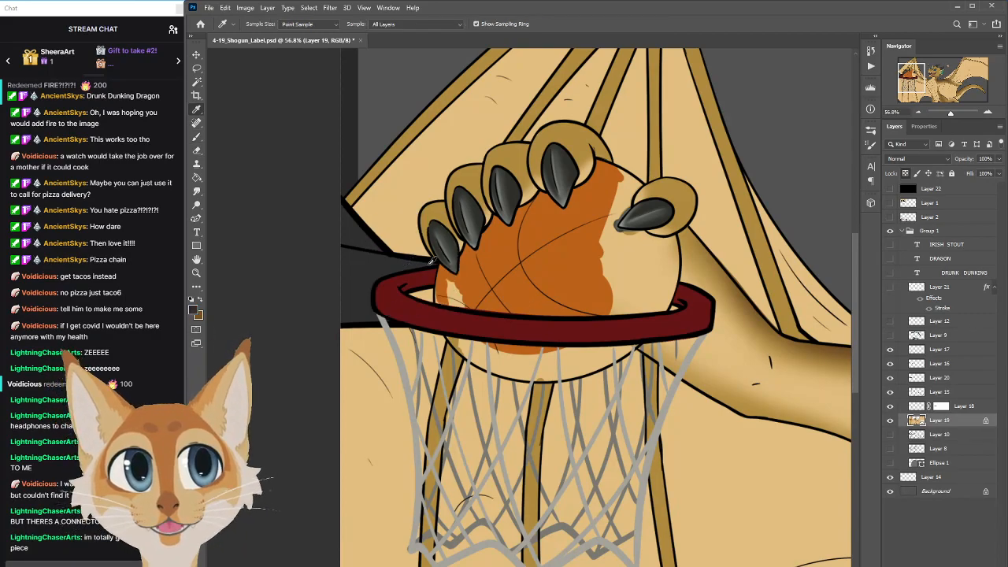
left_click(466, 278, "alt")
mouse_move(442, 275)
left_mouse_down()
mouse_move(442, 313)
mouse_move(446, 277)
mouse_move(472, 313)
left_mouse_up()
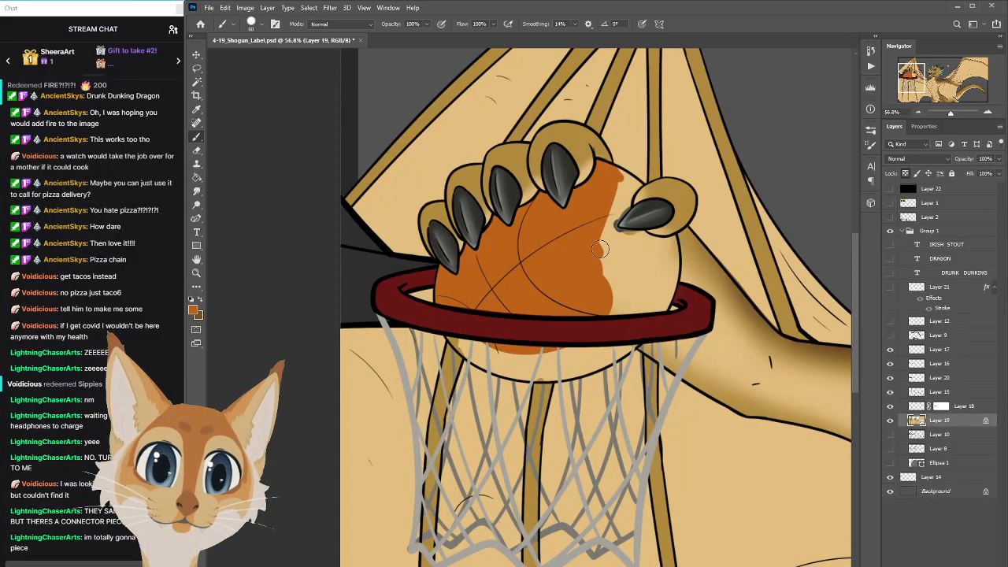
Paint the part of the basketball below the rim and widen the orange towards the ball's right side with a larger brush
mouse_move(448, 319)
left_mouse_down()
mouse_move(507, 366)
mouse_move(463, 349)
mouse_move(524, 374)
mouse_move(506, 373)
mouse_move(574, 371)
mouse_move(481, 361)
mouse_move(548, 379)
mouse_move(631, 344)
mouse_move(633, 334)
mouse_move(623, 347)
mouse_move(649, 323)
mouse_move(556, 365)
mouse_move(520, 352)
mouse_move(549, 314)
left_mouse_up()
key("bracketright")
key("bracketright")
key("bracketright")
mouse_move(471, 335)
left_mouse_down()
mouse_move(557, 358)
mouse_move(633, 313)
mouse_move(568, 353)
mouse_move(502, 355)
mouse_move(577, 351)
mouse_move(552, 360)
mouse_move(632, 300)
mouse_move(635, 275)
mouse_move(592, 251)
left_mouse_up()
Fill the gap between the basketball's upper-right outline and the thumb claw with orange
left_click_drag(855, 310, 855, 295)
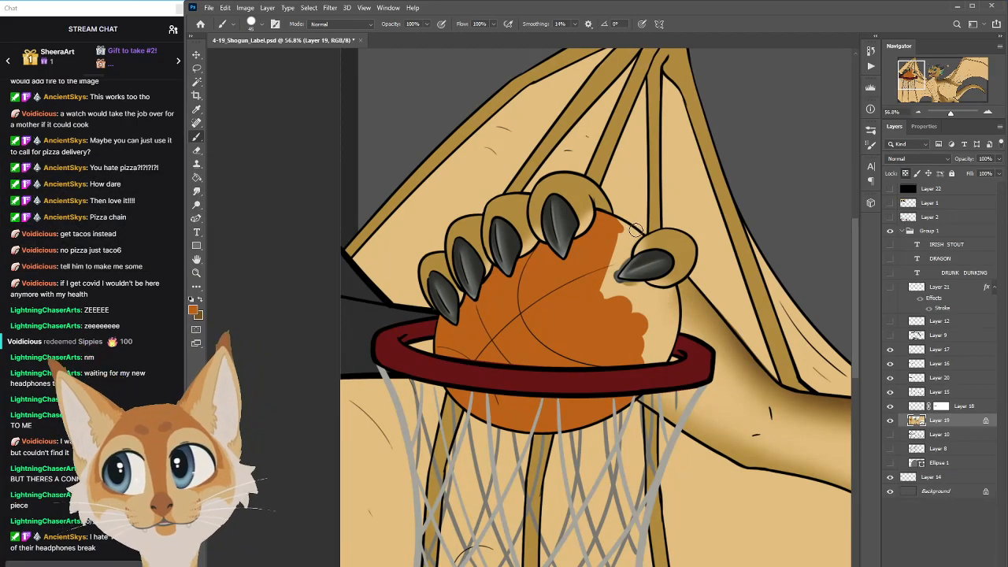
left_click_drag(633, 242, 609, 286)
left_click_drag(626, 257, 600, 307)
key("bracketright")
key("bracketright")
mouse_move(626, 235)
left_mouse_down()
mouse_move(601, 285)
mouse_move(615, 256)
left_mouse_up()
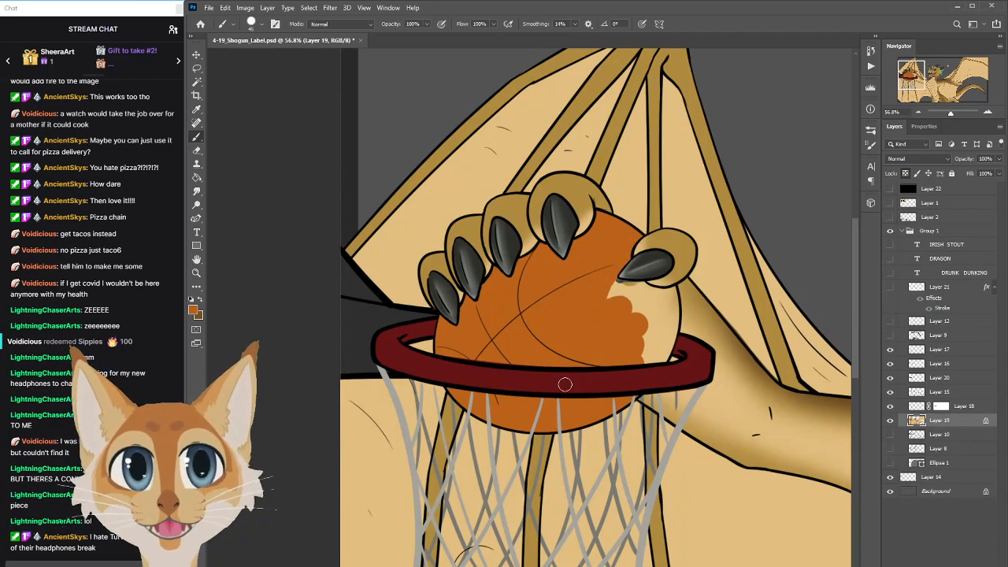
Finish the orange under the thumb claw and along the basketball's right edge down to the rim, varying the brush size
key("bracketleft")
key("bracketleft")
key("bracketleft")
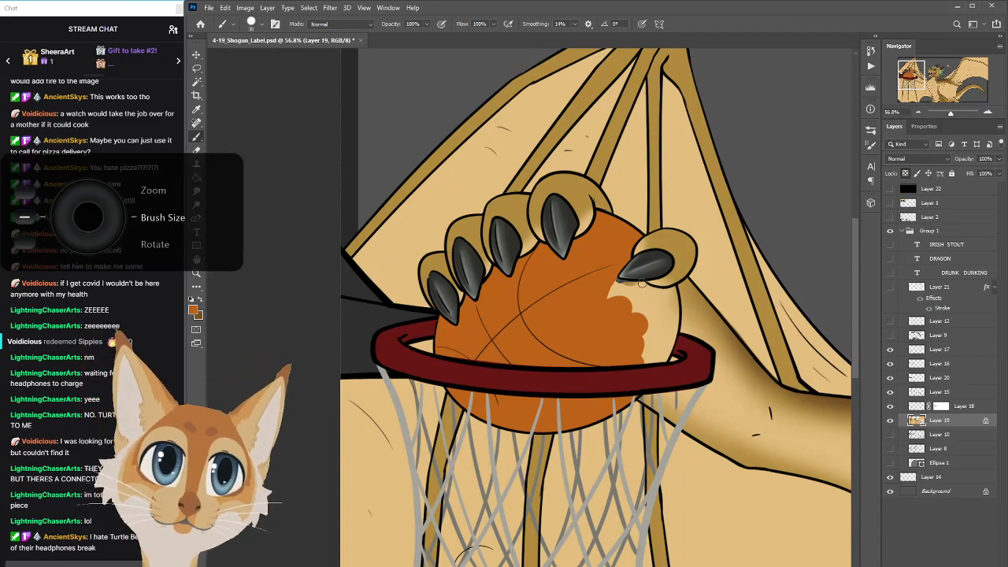
left_click_drag(642, 283, 608, 284)
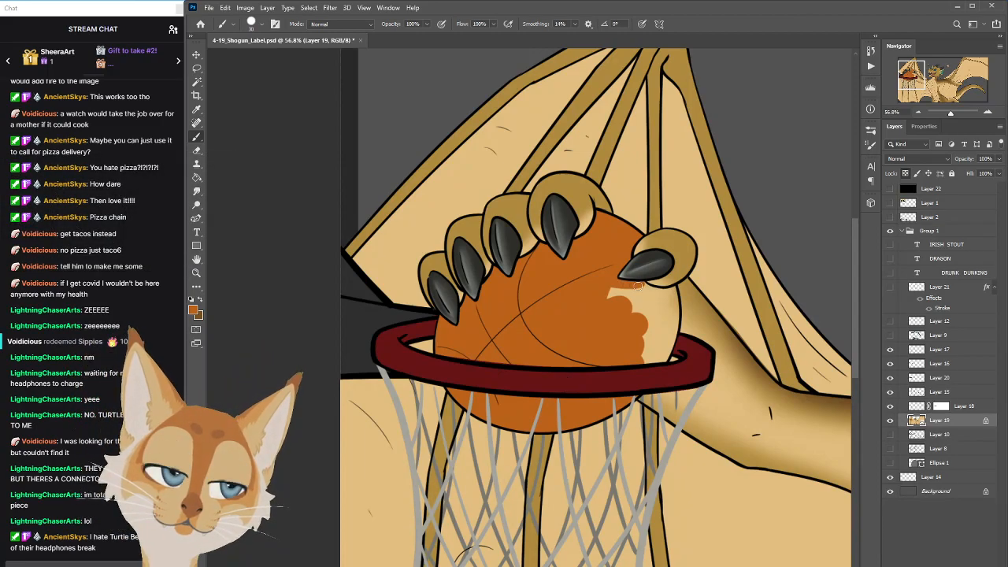
mouse_move(652, 290)
left_mouse_down()
mouse_move(685, 294)
mouse_move(663, 297)
mouse_move(679, 300)
mouse_move(667, 355)
mouse_move(674, 314)
mouse_move(642, 383)
mouse_move(672, 331)
mouse_move(647, 379)
left_mouse_up()
key("]")
key("]")
key("]")
mouse_move(667, 311)
left_mouse_down()
mouse_move(605, 289)
mouse_move(657, 295)
mouse_move(607, 297)
mouse_move(656, 303)
mouse_move(623, 326)
mouse_move(649, 304)
mouse_move(632, 368)
mouse_move(658, 310)
mouse_move(637, 373)
left_mouse_up()
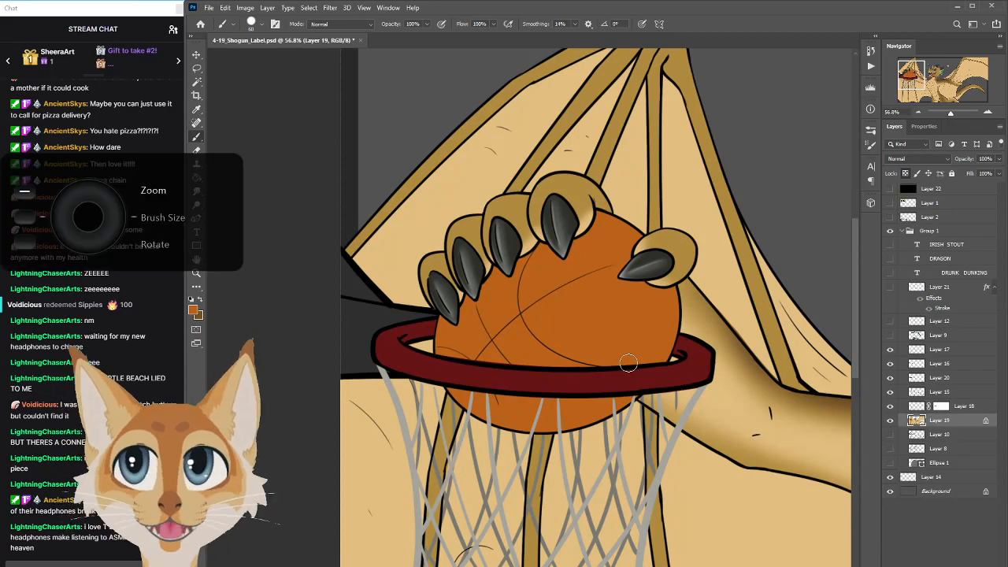
Select the orange basketball area with the Magic Wand
scroll(628, 362, "down", 5)
scroll(628, 363, "down", 4)
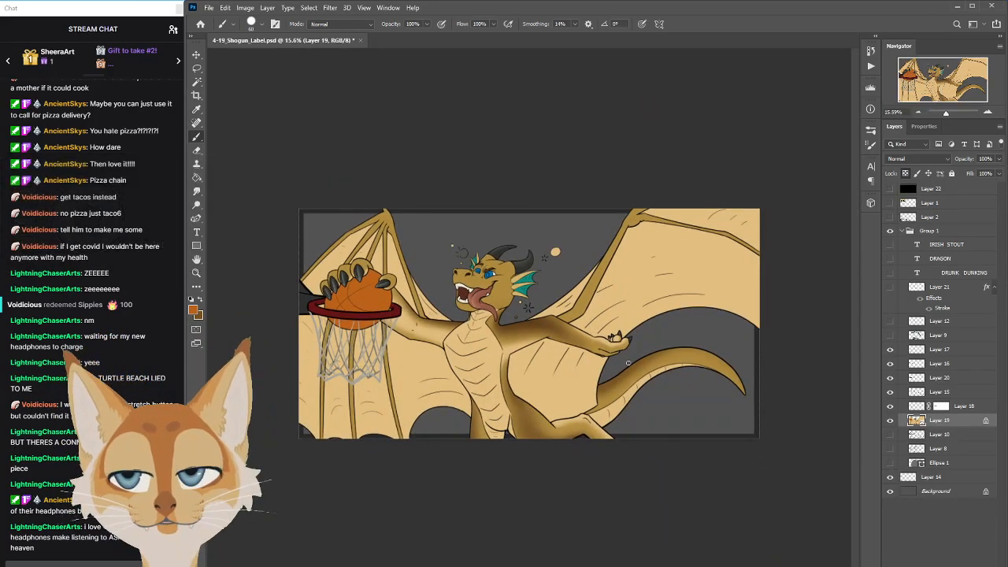
scroll(296, 336, "up", 2)
scroll(296, 335, "down", 1)
scroll(292, 340, "up", 1)
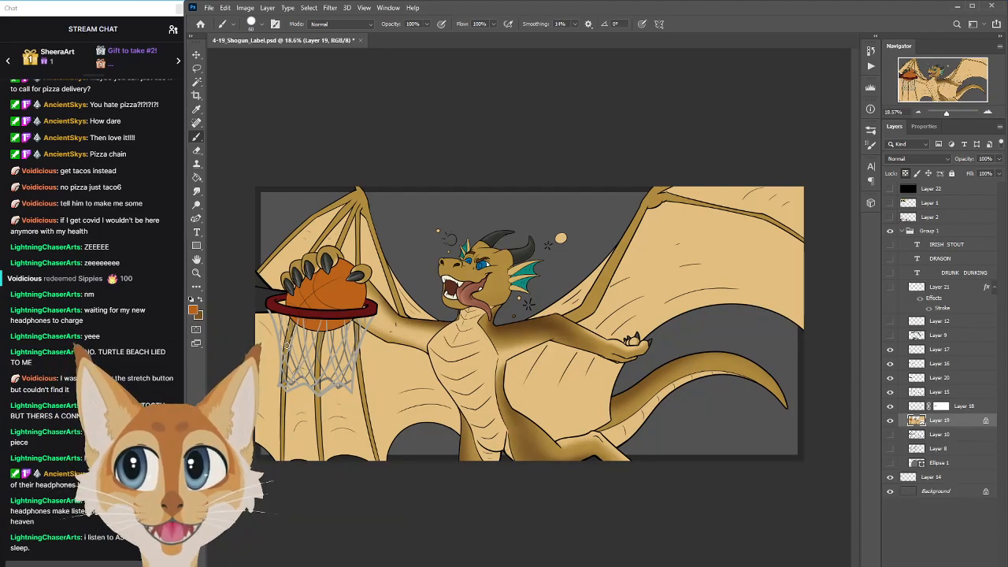
left_click(196, 273)
left_click_drag(313, 302, 333, 295)
left_click(198, 82)
left_click(358, 290)
Set the foreground colour to the more saturated orange b75709, refill the selected basketball with it, and clear the selection
left_click(195, 311)
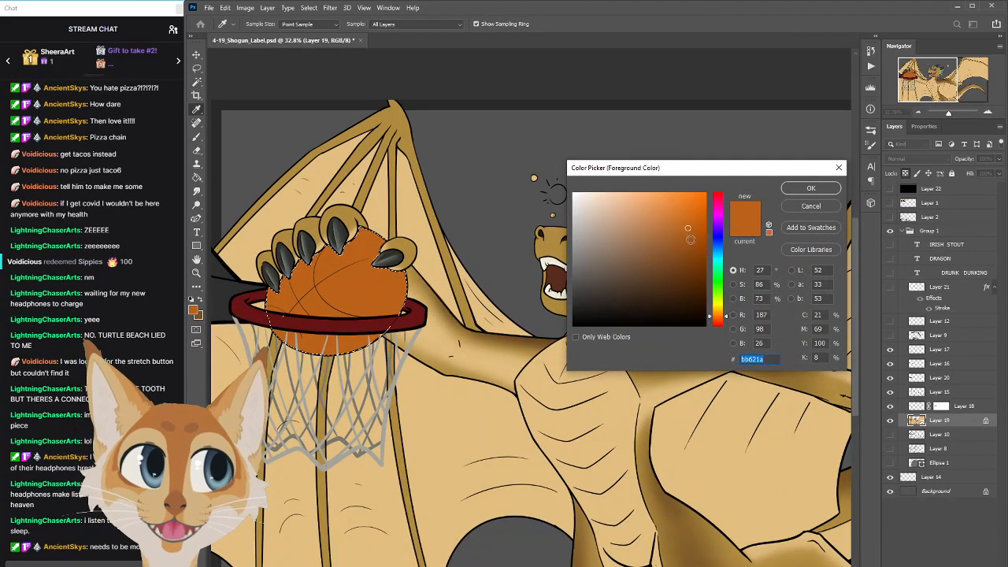
left_click_drag(696, 233, 700, 223)
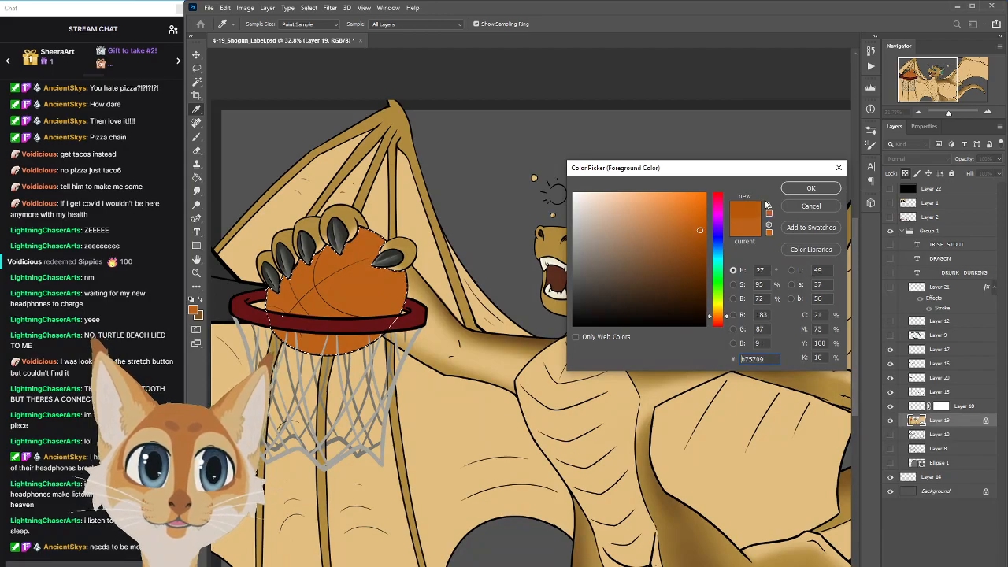
left_click(810, 188)
left_click(349, 288)
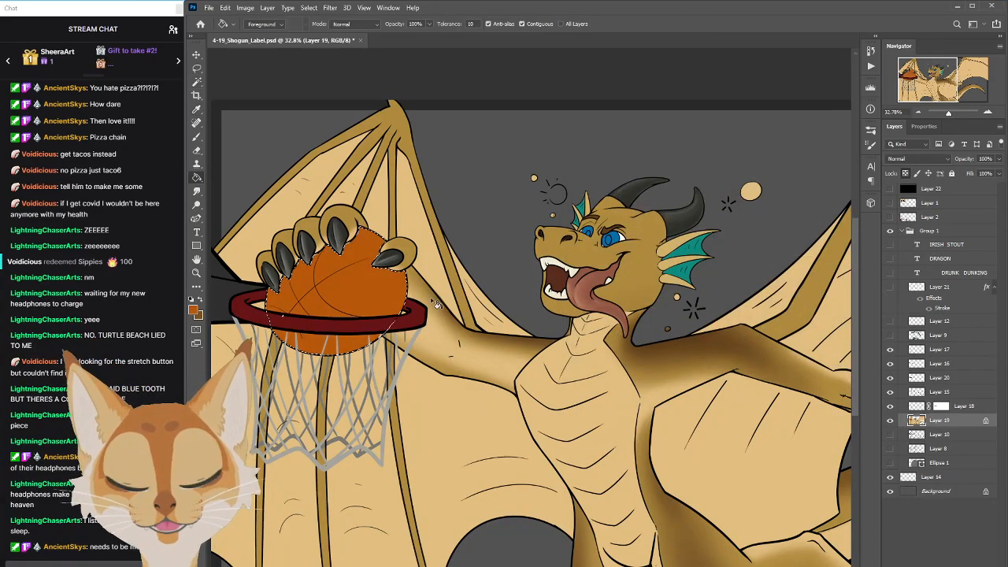
left_click(311, 11)
left_click(312, 18)
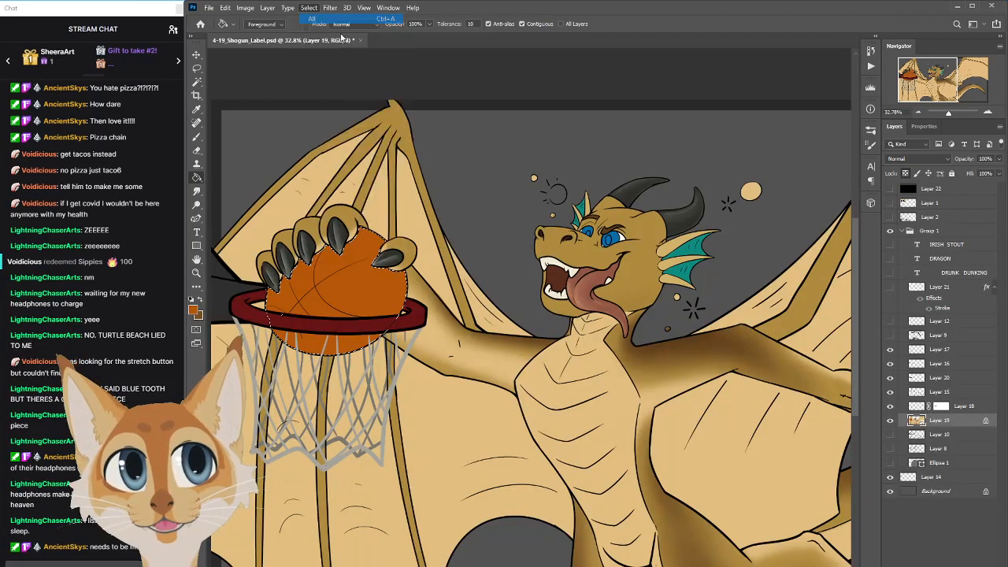
left_click(309, 8)
left_click(328, 29)
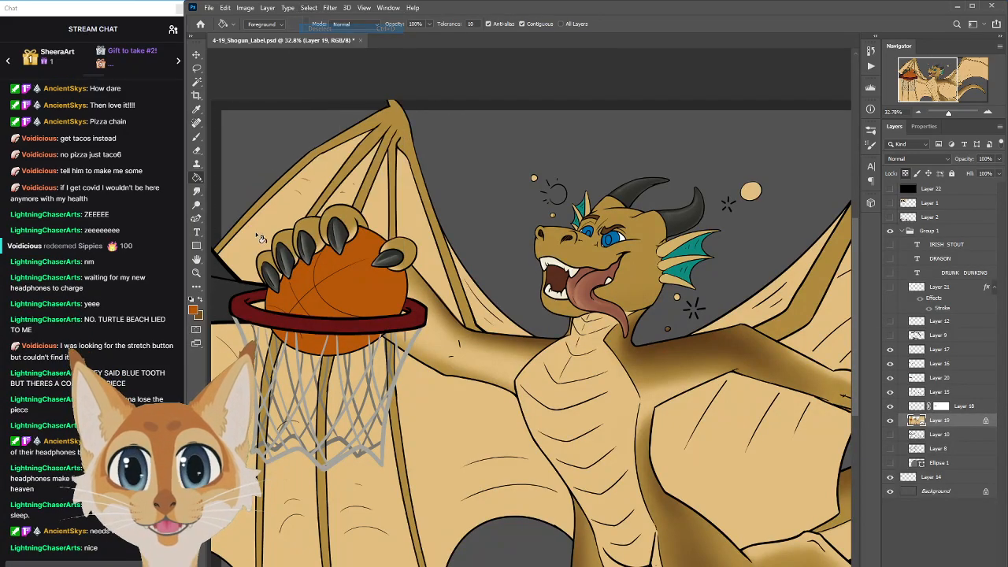
Show the three label text layers, Layer 21 and Layer 12, and save the file
key("z")
left_click(361, 367, "alt")
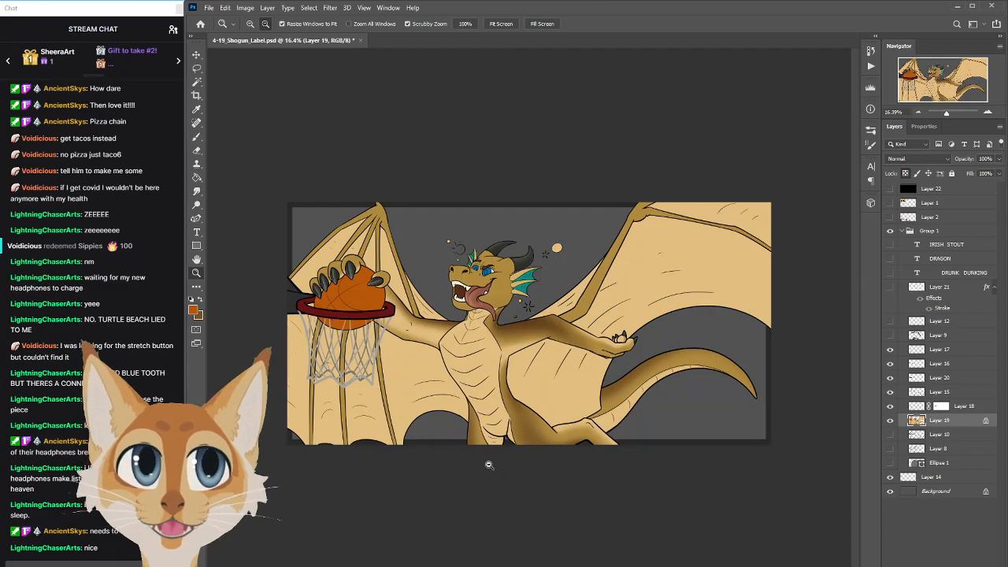
left_click_drag(890, 245, 890, 273)
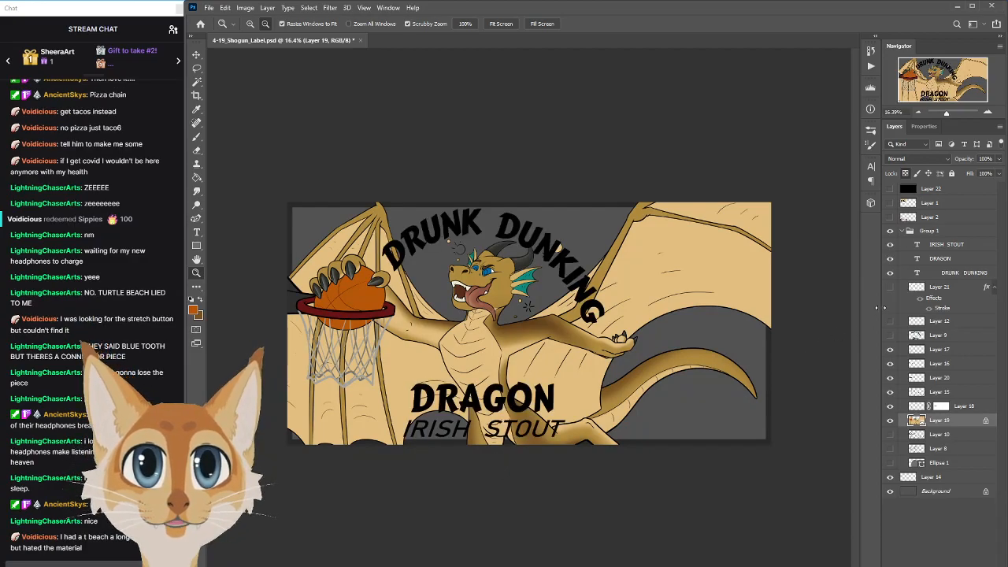
left_click(890, 288)
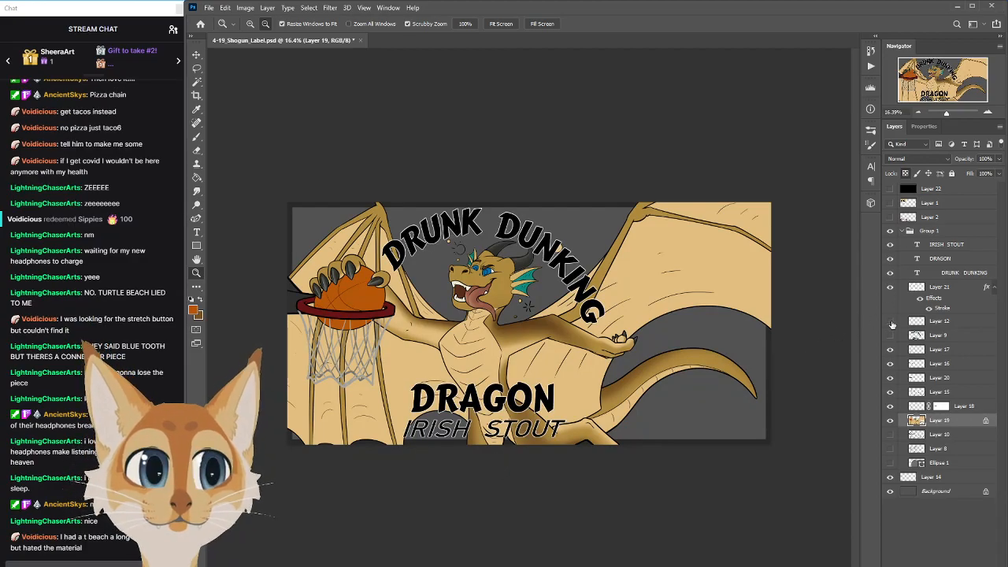
left_click(891, 321)
key("ctrl+s")
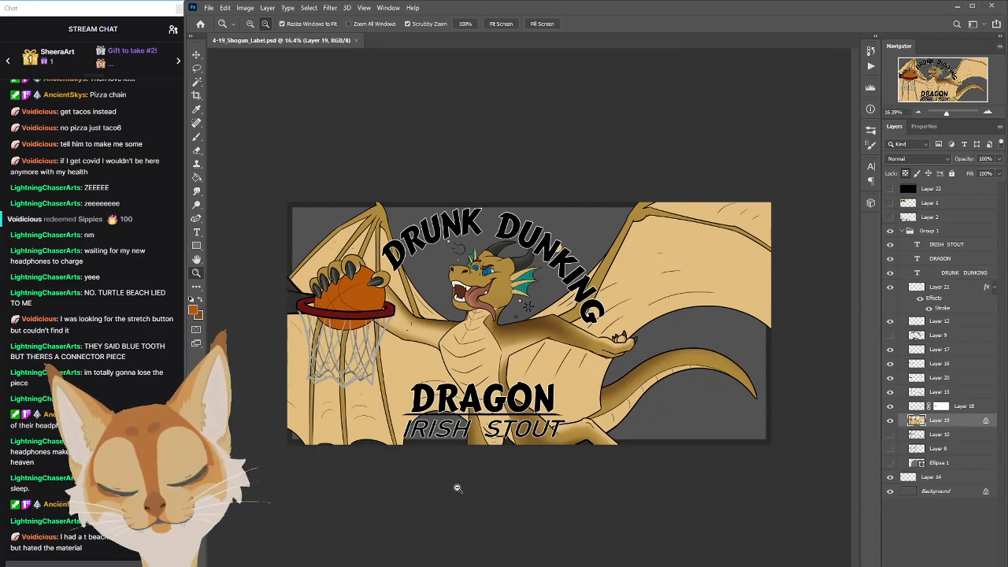
Examine the coloured label with its lettering, from the basketball hoop across to the far wing and tail
left_click_drag(457, 488, 485, 488)
left_click_drag(484, 331, 643, 331)
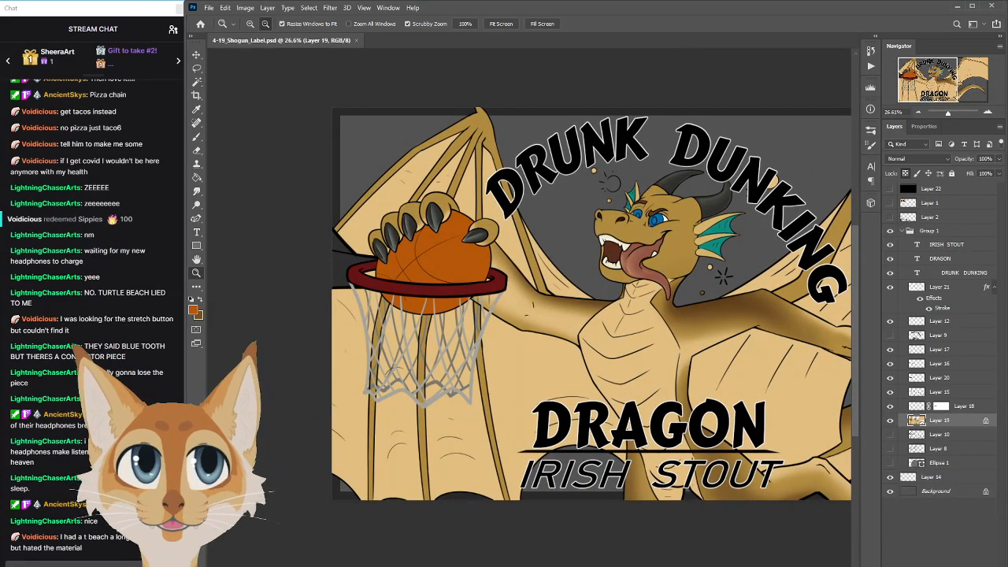
left_click_drag(854, 278, 854, 245)
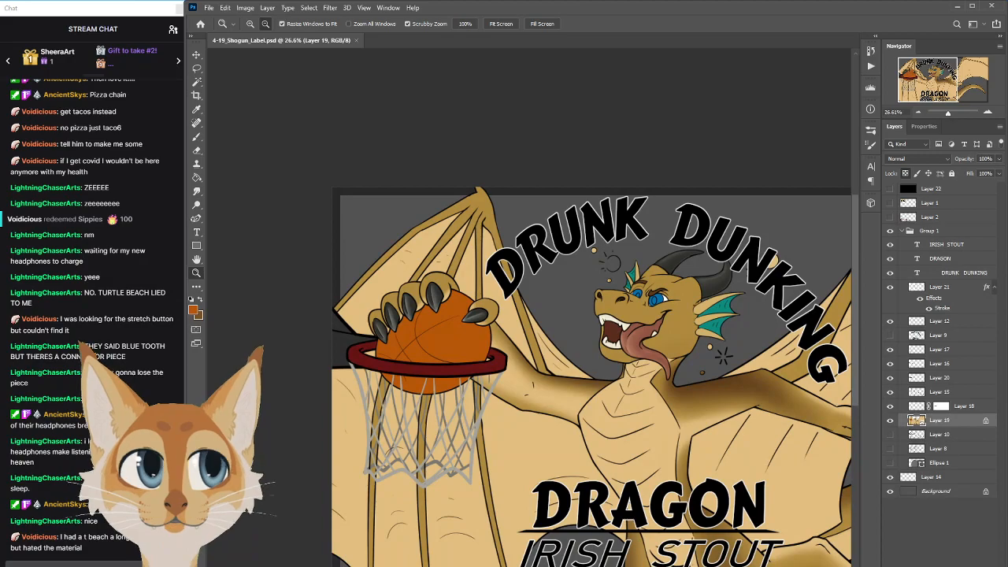
scroll(529, 376, "right", 3)
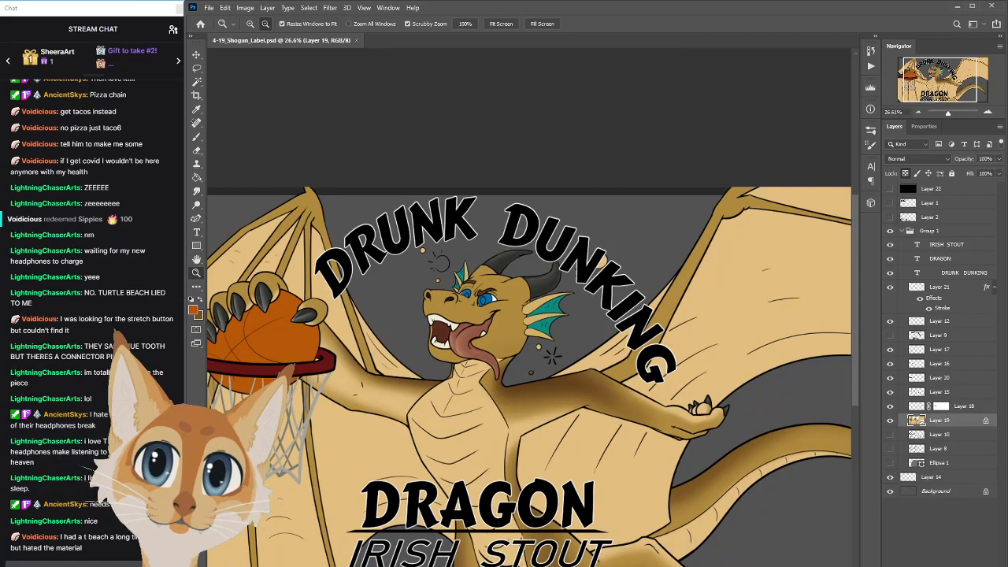
scroll(528, 377, "right", 2)
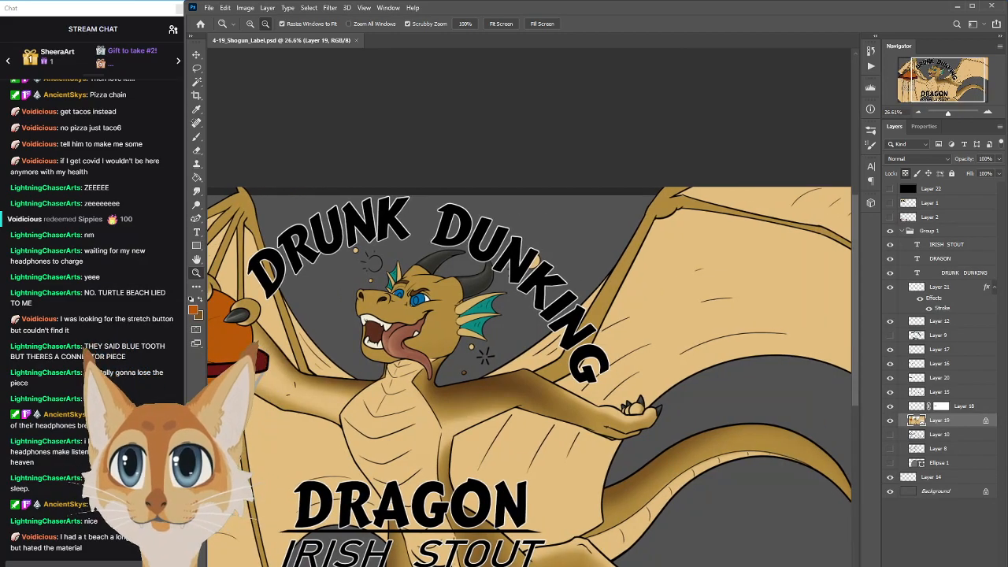
scroll(529, 376, "right", 1)
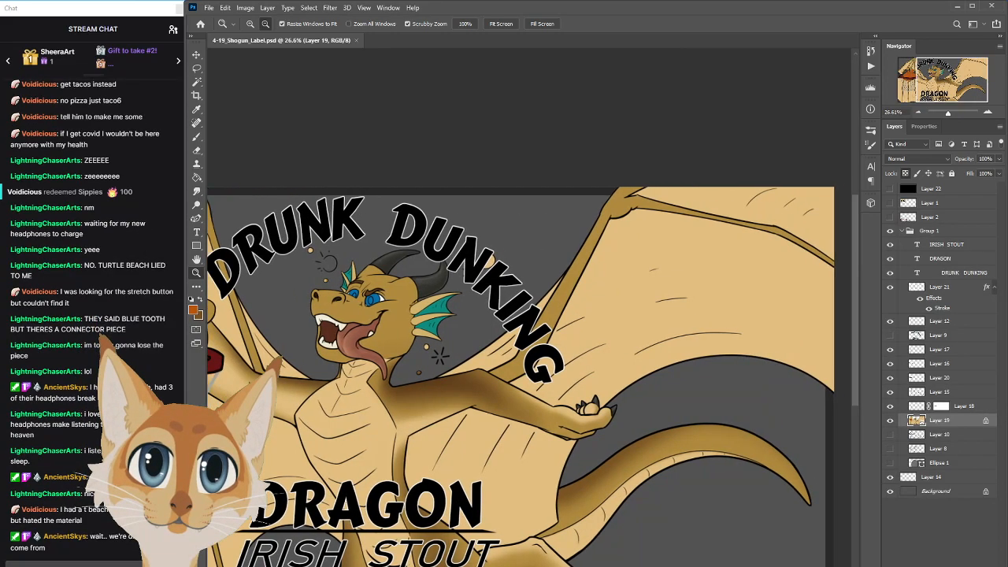
scroll(654, 385, "left", 6)
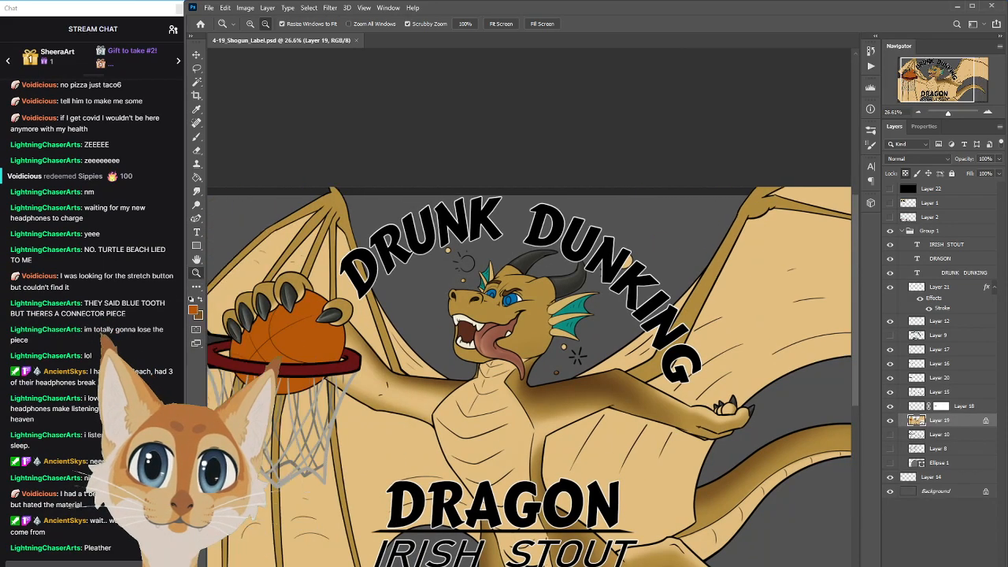
Shade the upper joint of the wing behind the basketball in dark brown with an enlarged soft brush on Layer 19
key("b")
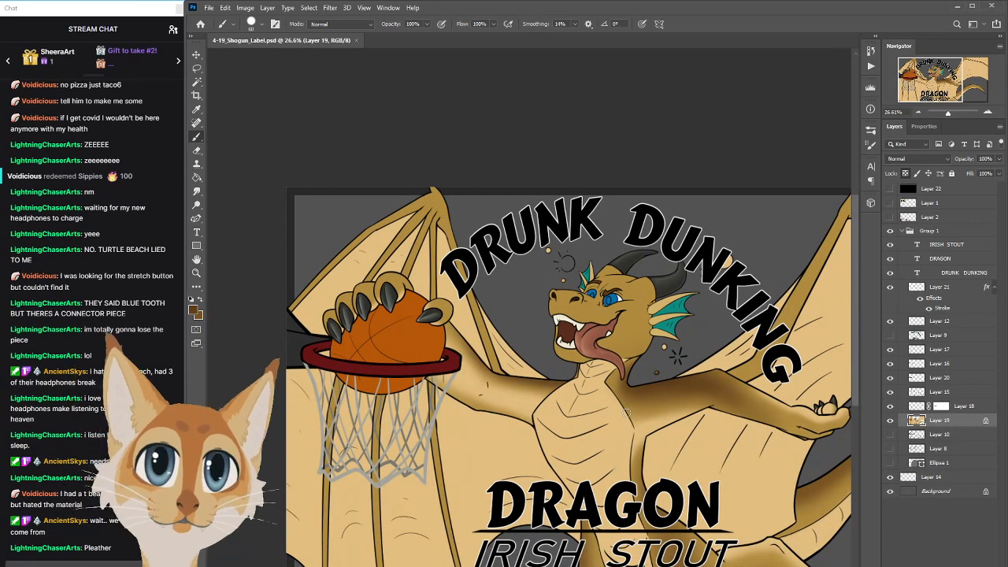
left_click(870, 131)
left_click(810, 214)
left_click(840, 126)
key("]")
key("]")
key("]")
key("]")
key("]")
left_click_drag(444, 200, 458, 230)
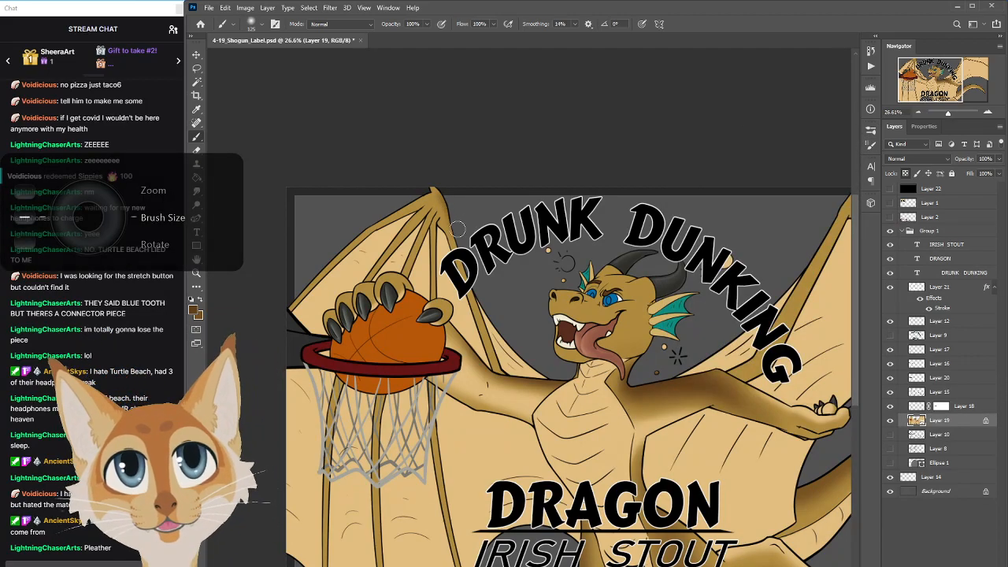
key("[")
key("[")
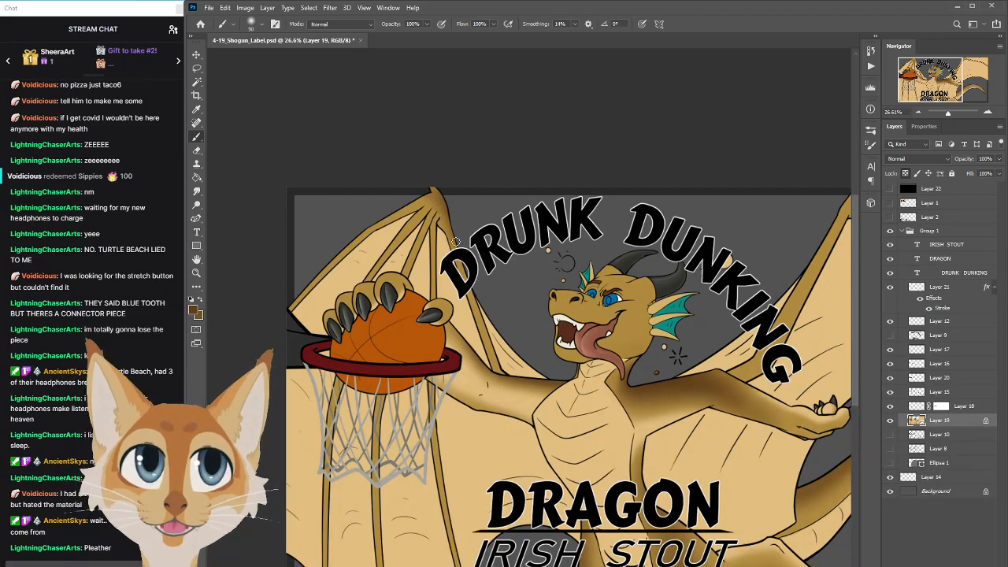
Reduce the brush size to 70, check the whole label and save the file
scroll(749, 299, "right", 3)
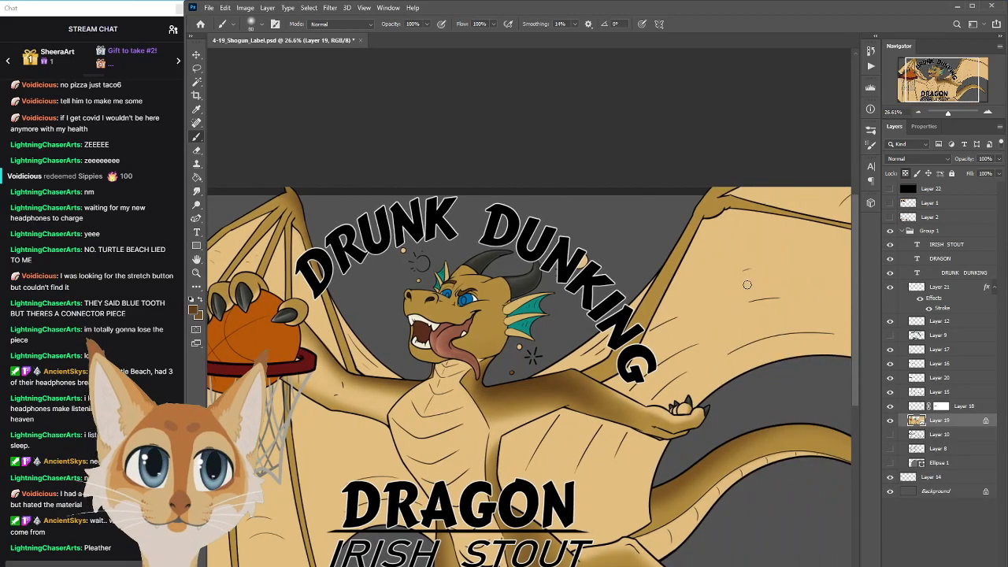
key("[")
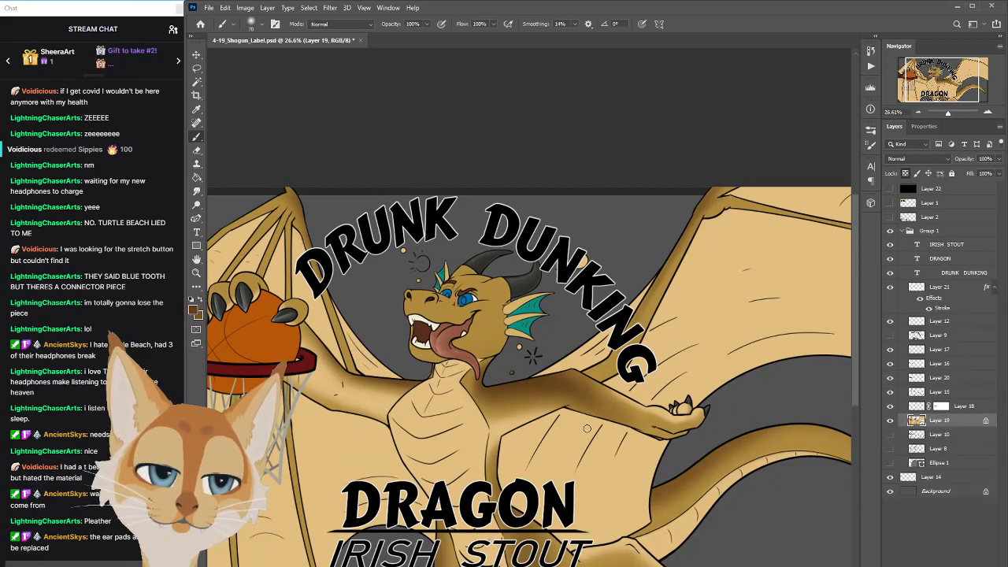
scroll(586, 428, "down", 3)
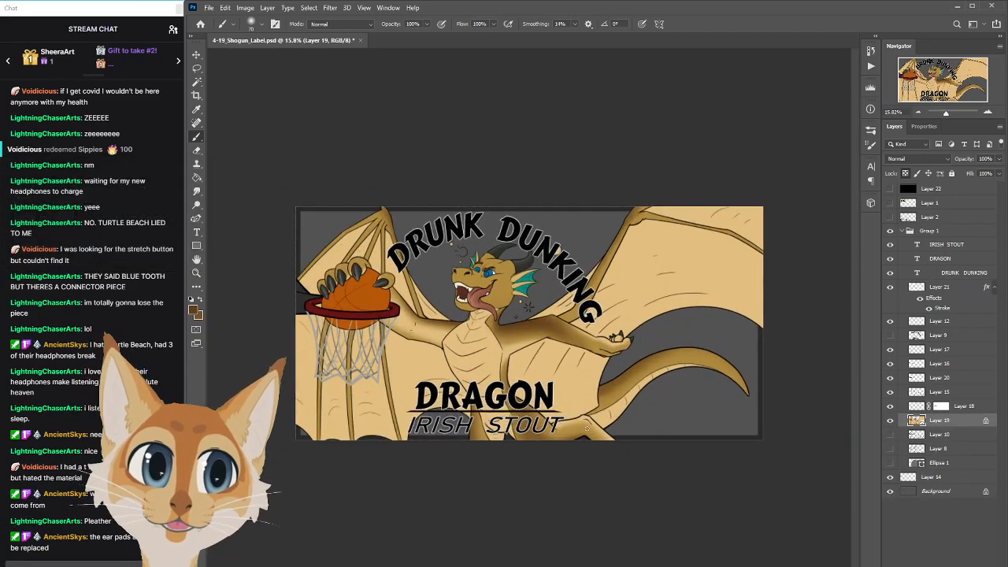
scroll(586, 428, "up", 1)
key("ctrl+s")
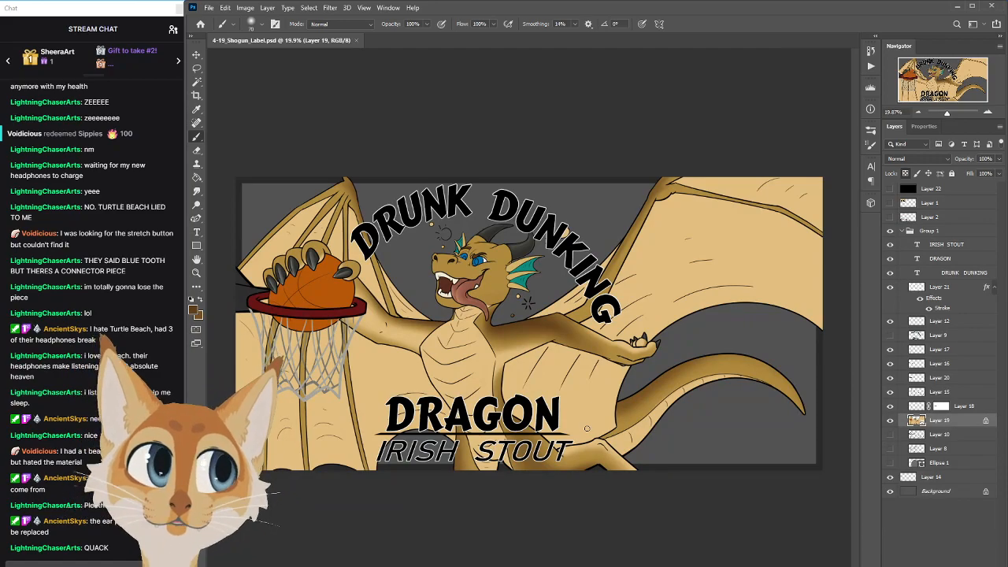
Shade the base of the wing strut behind the outstretched arm with a soft brush of size 100, and save the file
scroll(587, 428, "up", 5)
key("bracketright")
key("bracketright")
key("bracketright")
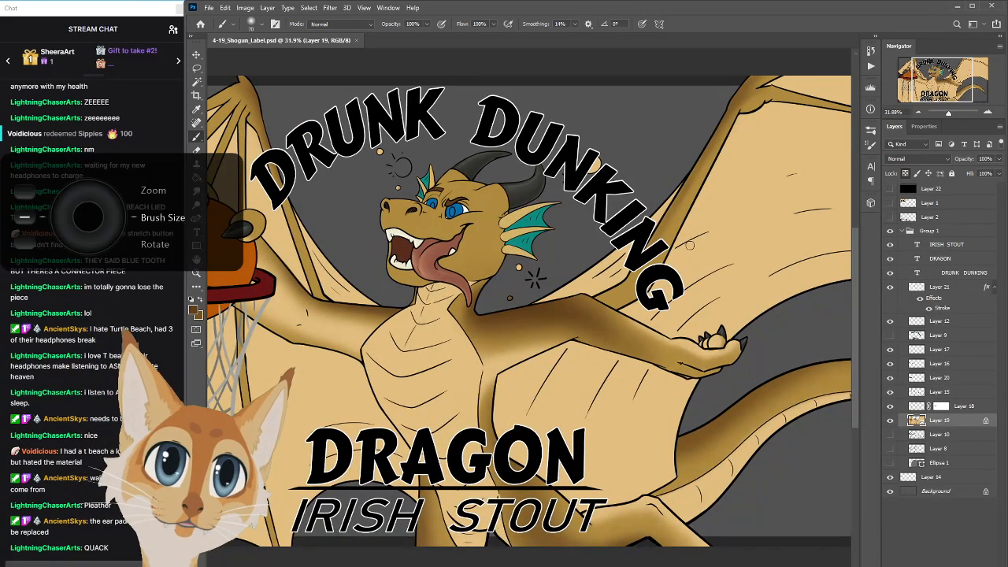
left_click_drag(621, 290, 595, 301)
key("ctrl+z")
key("bracketleft")
key("bracketleft")
key("bracketleft")
left_click_drag(644, 281, 593, 302)
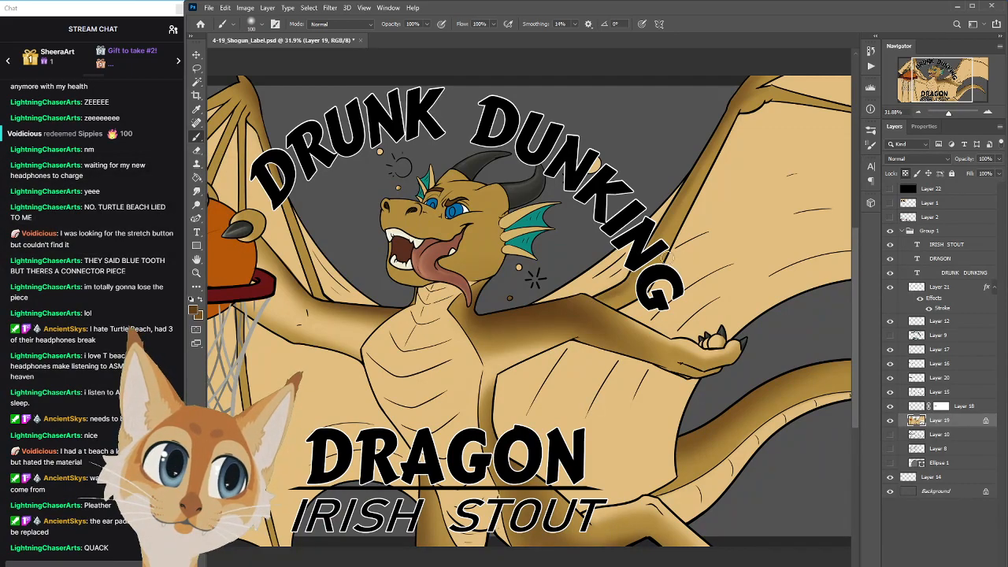
scroll(671, 258, "down", 4)
scroll(671, 258, "up", 1)
key("ctrl+s")
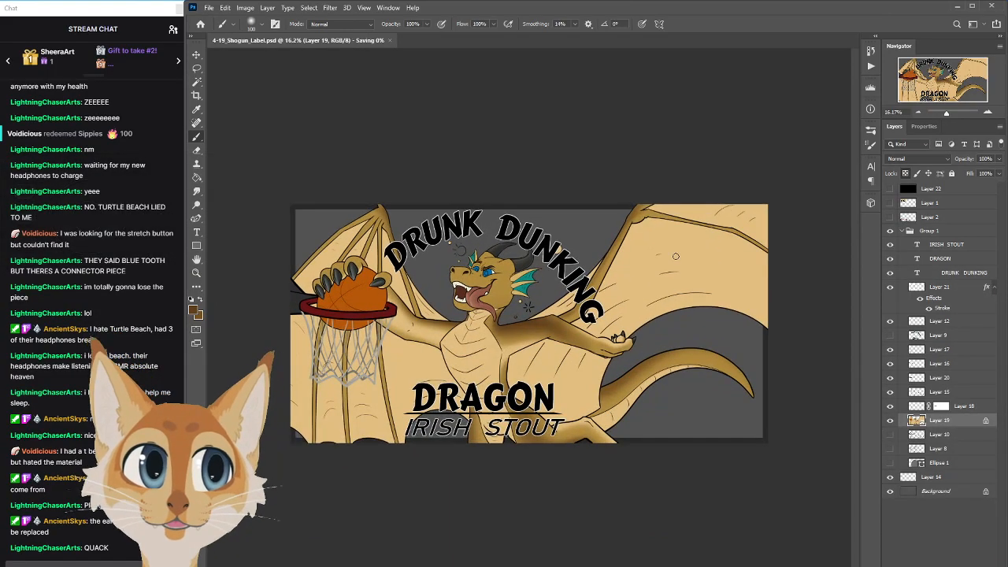
Reduce the brush size to 45 and save the file
key("bracketleft")
key("bracketleft")
key("bracketleft")
key("bracketleft")
scroll(493, 311, "up", 3)
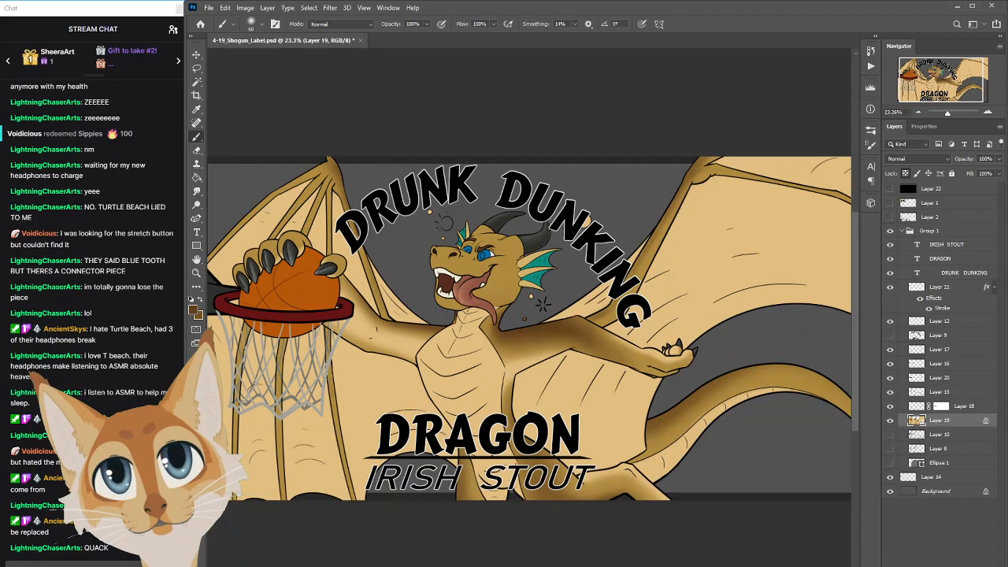
key("bracketleft")
key("bracketleft")
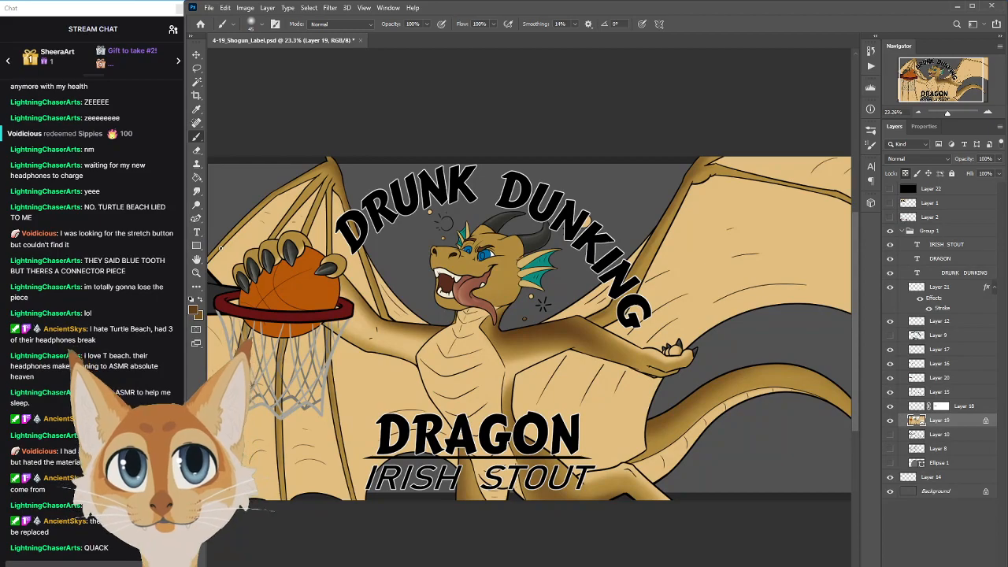
key("ctrl+s")
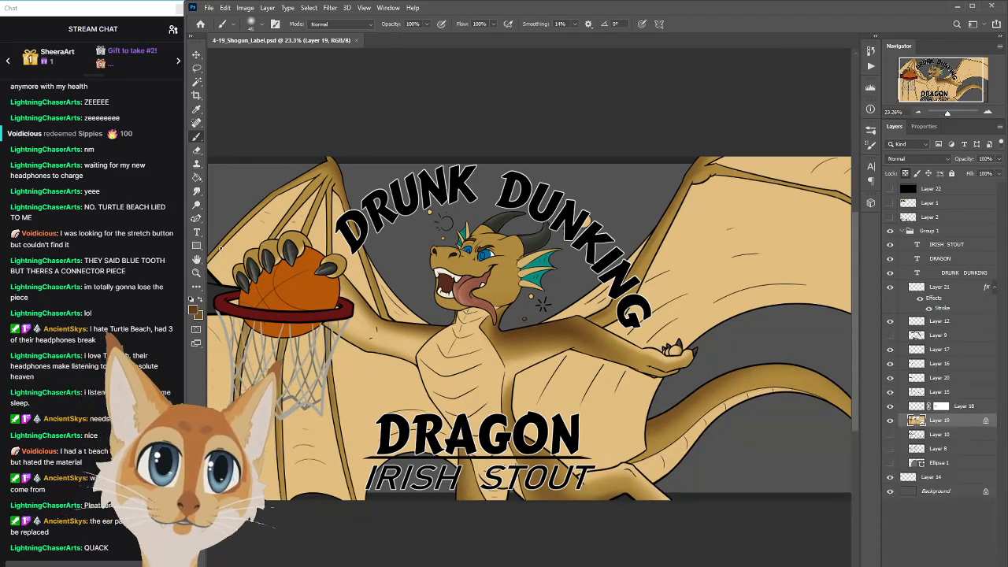
Compare the label in greyscale and in colour by toggling the black Layer 22
left_click(890, 189)
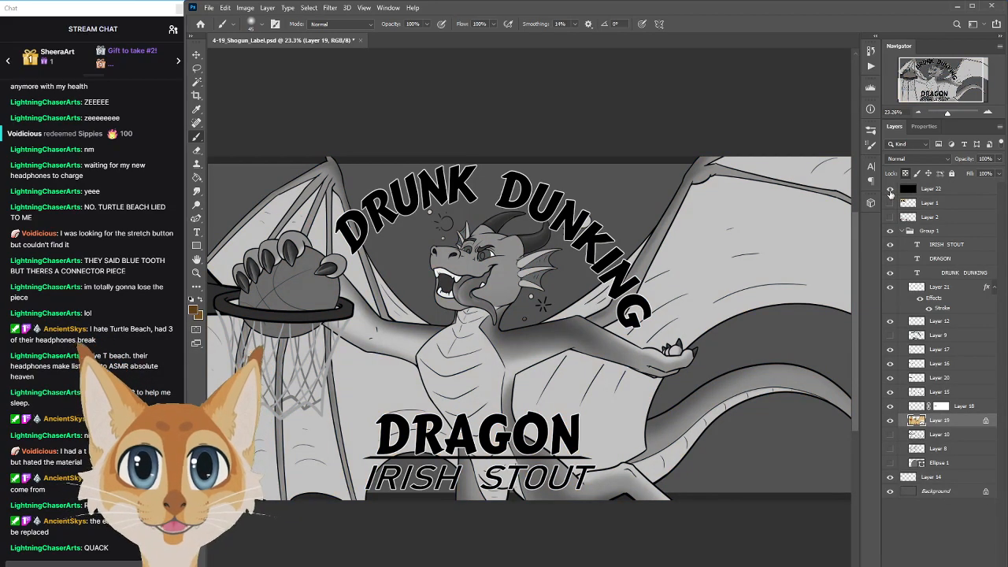
left_click(890, 189)
left_click(890, 189)
left_click(890, 189)
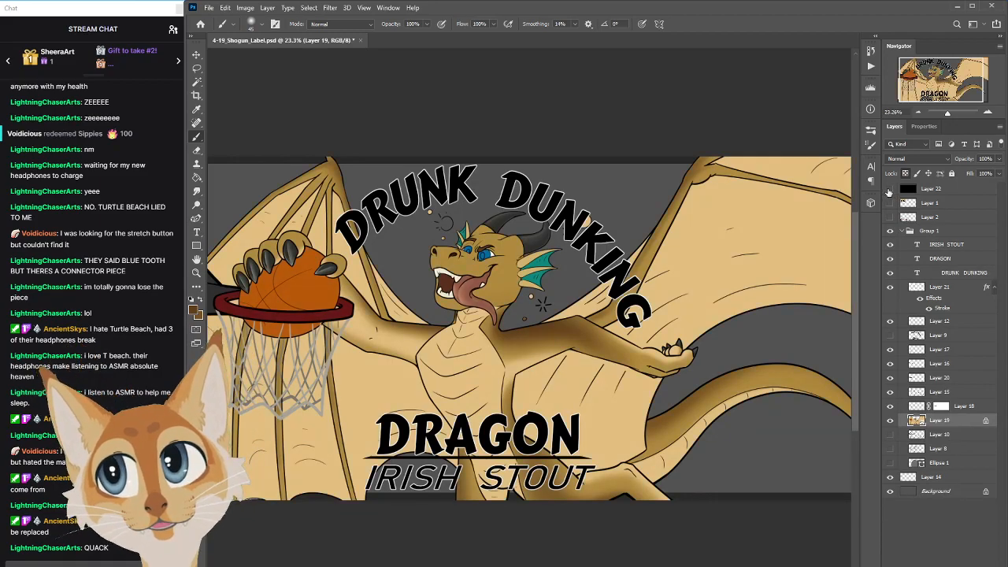
scroll(529, 328, "left", 2)
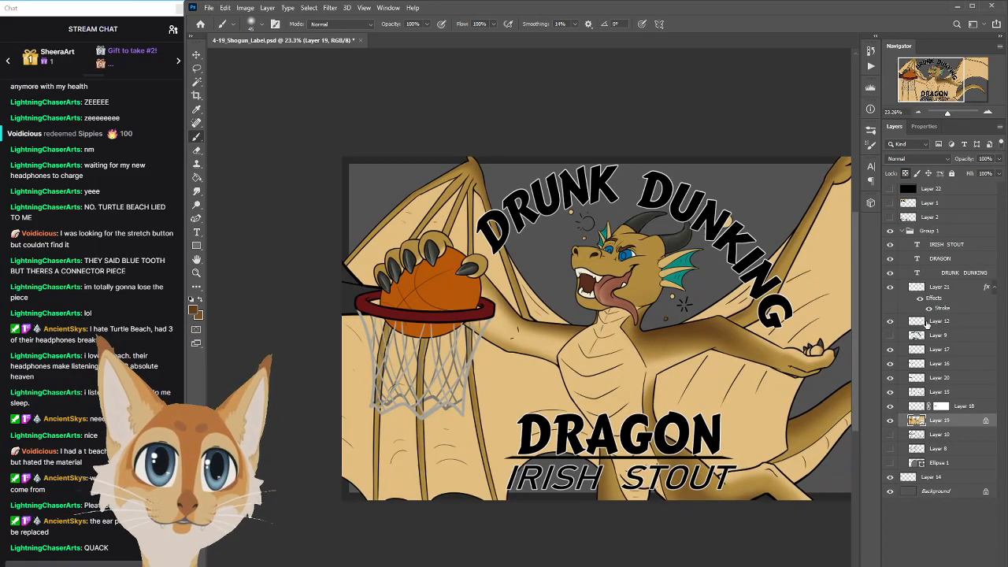
Select Layer 17 with the front basketball net and open the Hue/Saturation adjustment for it
left_click(890, 349)
left_click(890, 349)
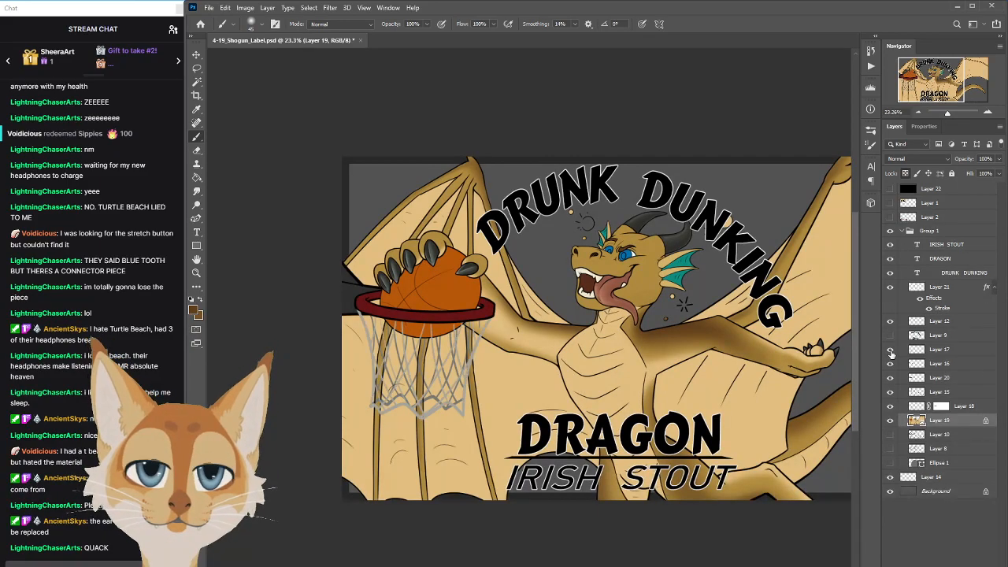
left_click(940, 355)
left_click(267, 7)
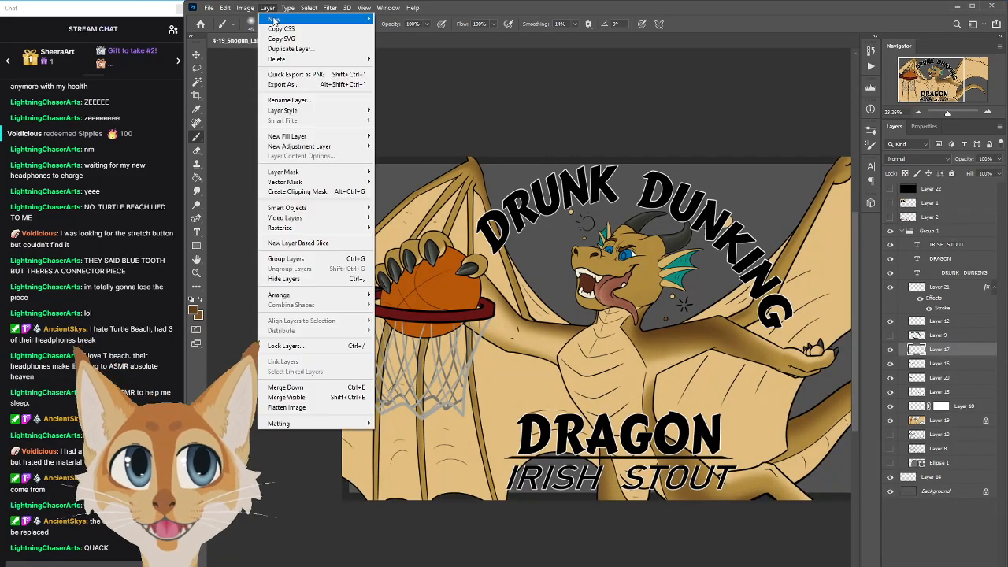
left_click(245, 7)
mouse_move(315, 35)
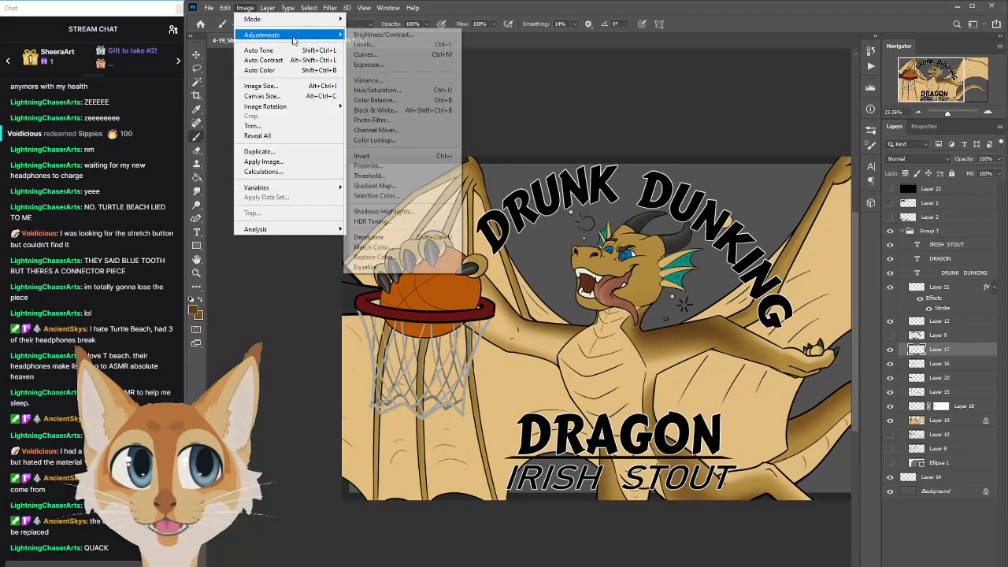
left_click(394, 90)
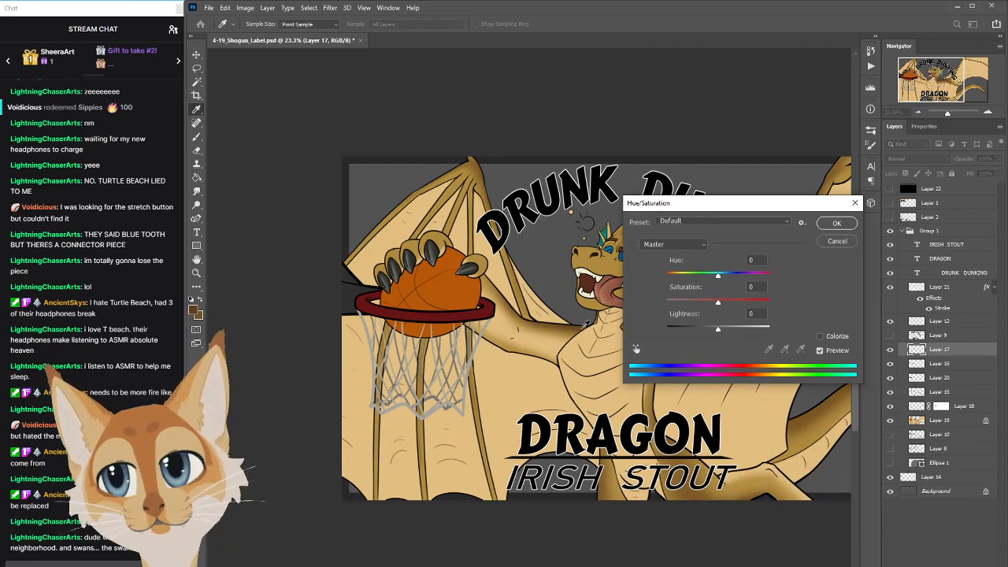
Try to brighten the front net with saturation +51 and lightness +81
left_click(733, 329)
left_click_drag(733, 328, 760, 329)
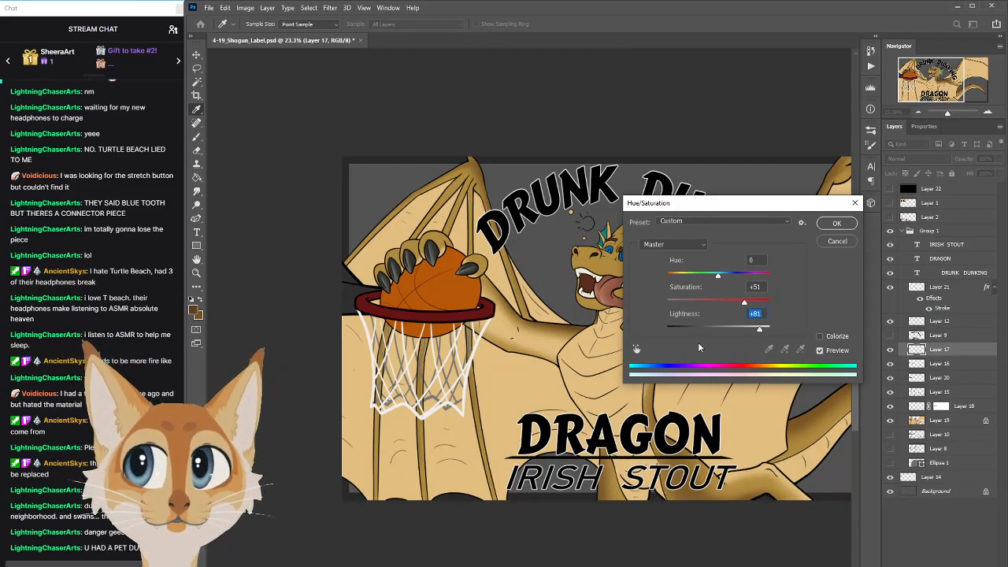
left_click_drag(717, 276, 682, 277)
Colorize the front net cream with hue 50, saturation 64 and lightness 71, and apply the adjustment
left_click(820, 336)
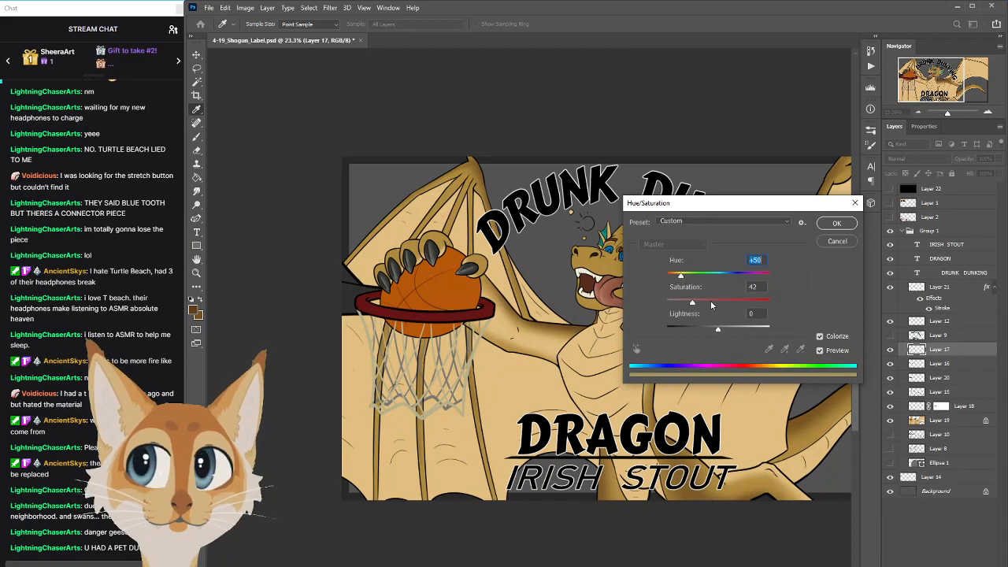
left_click_drag(692, 303, 751, 329)
left_click_drag(697, 303, 732, 302)
left_click(756, 330)
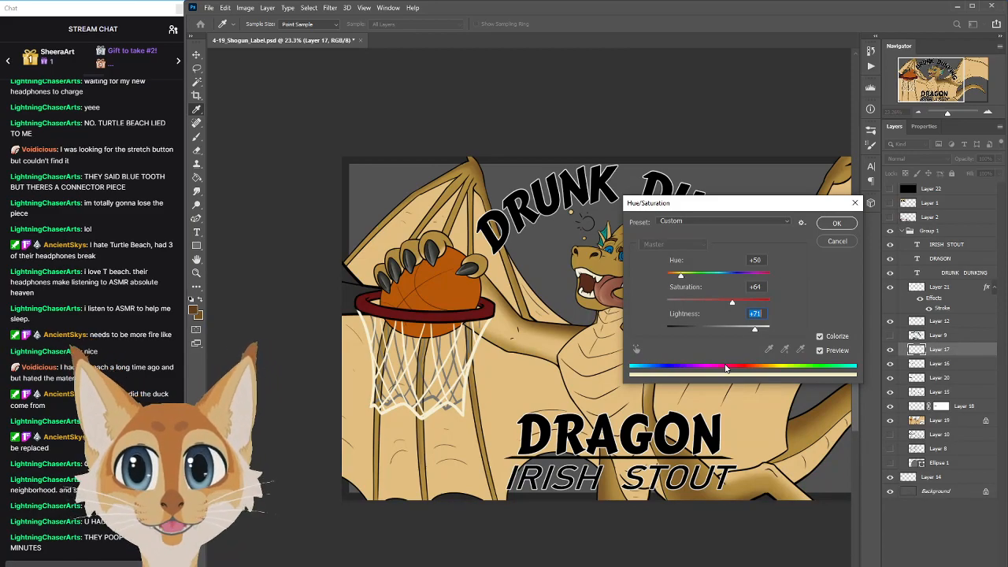
left_click(835, 226)
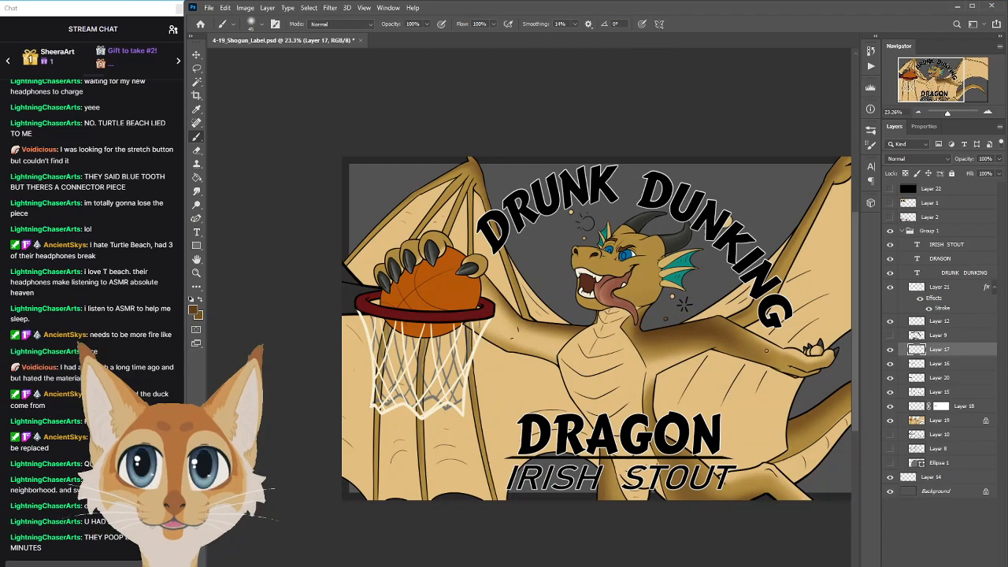
Check the cream net against the artwork by toggling Layer 1 and the greyscale Layer 22
left_click(890, 203)
left_click(891, 202)
left_click(891, 189)
left_click(891, 189)
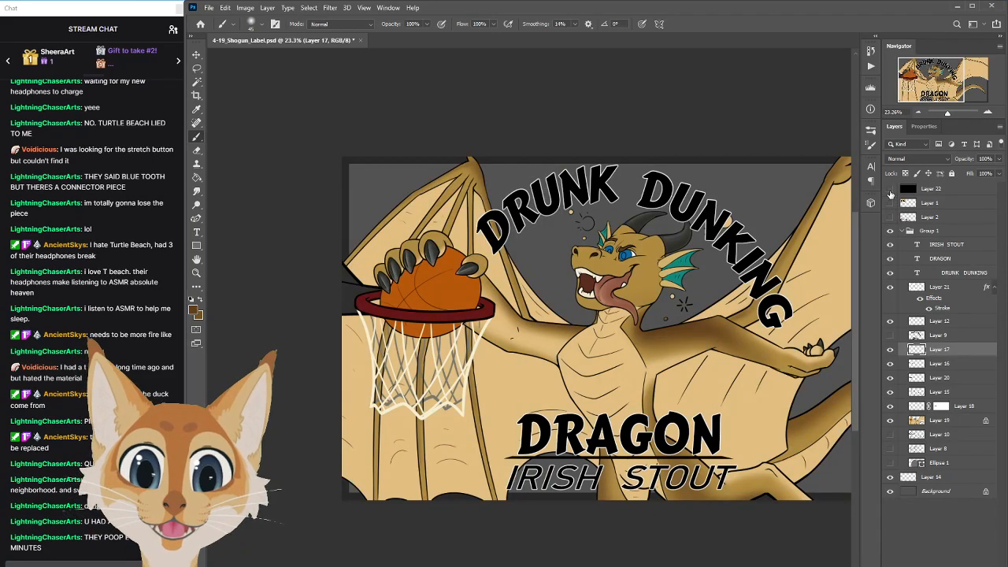
Toggle the visibility of Layers 16, 20, 15, 17 and 18 to identify which one holds the grey back net
left_click(948, 340)
left_click(942, 366)
left_click(891, 363)
left_click(891, 363)
left_click(900, 378)
left_click(891, 377)
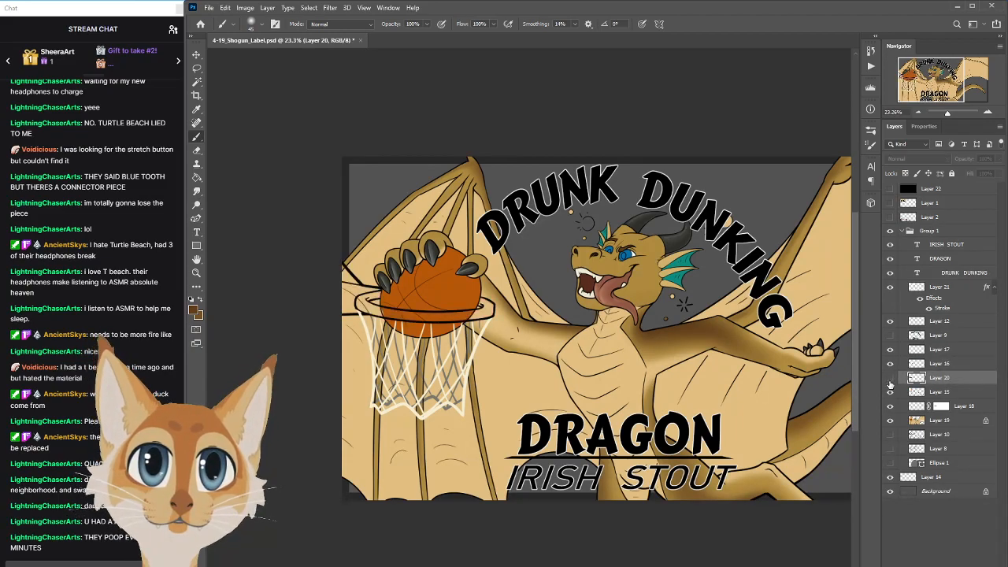
left_click(891, 376)
left_click(891, 372)
left_click(890, 372)
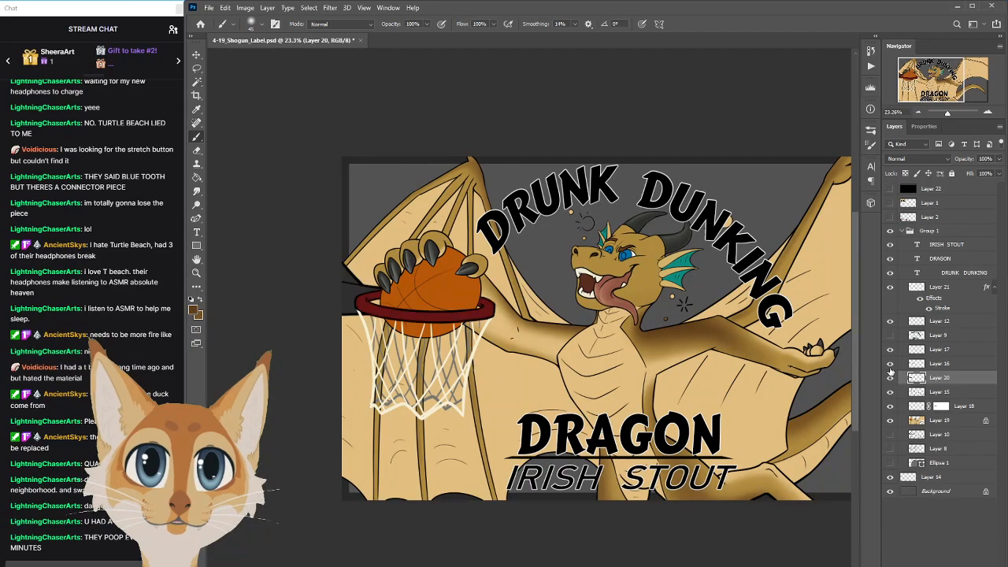
left_click(891, 378)
left_click(890, 380)
left_click(890, 394)
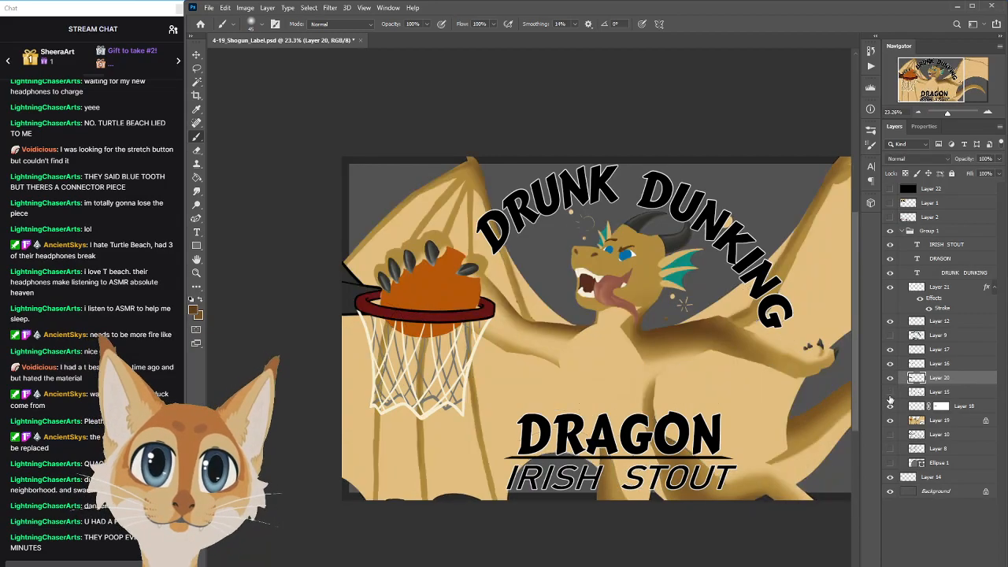
left_click(890, 394)
left_click(891, 375)
left_click(890, 349)
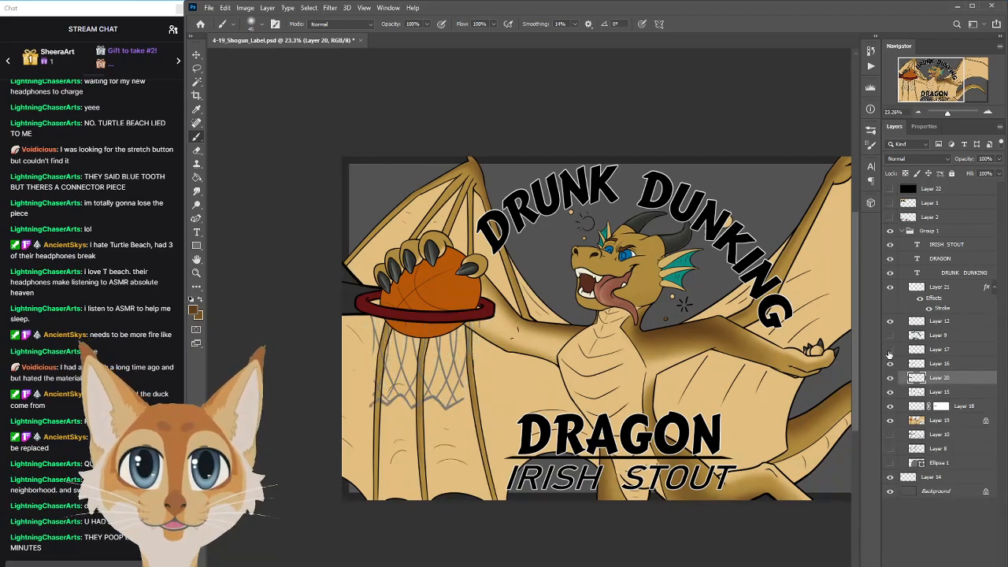
left_click(890, 351)
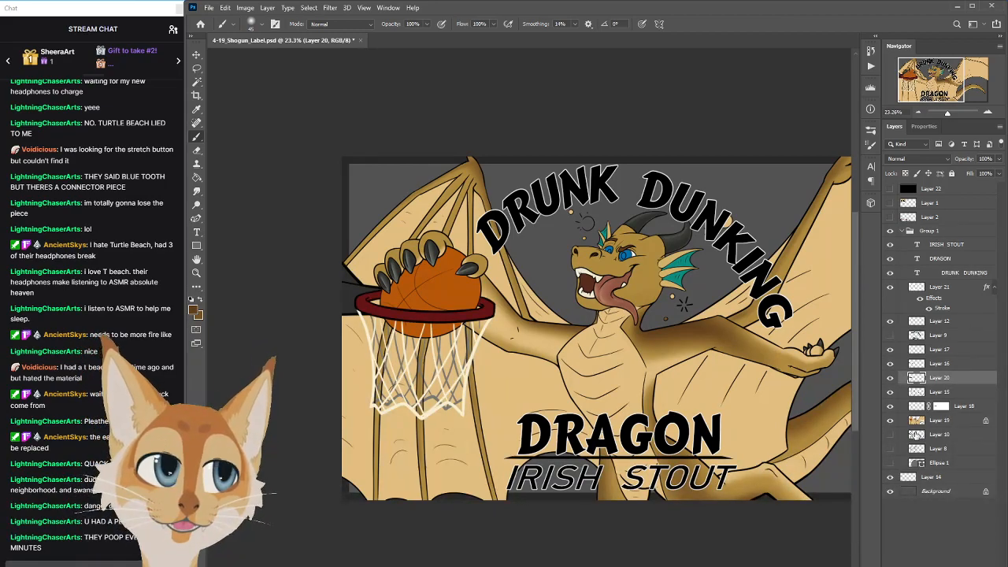
left_click(891, 394)
left_click(891, 393)
left_click(891, 405)
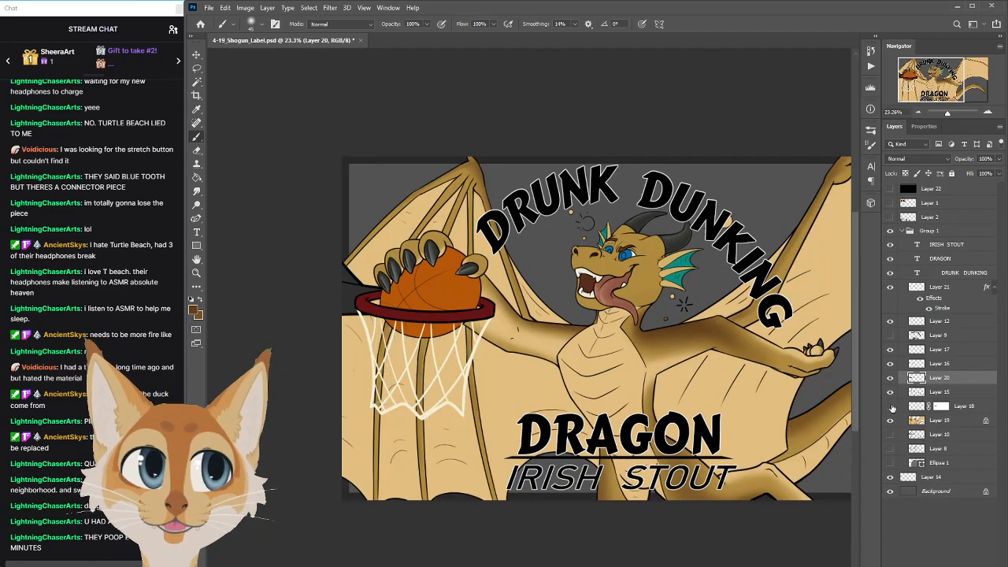
left_click(890, 406)
Colorize the grey back net on Layer 18 with hue 42, saturation 61 and lightness 71
left_click(913, 406)
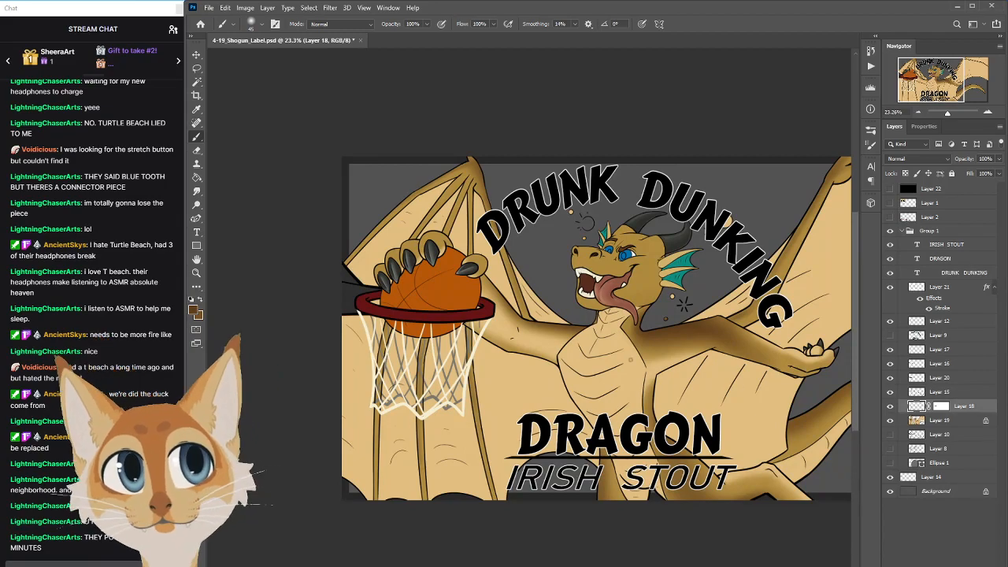
left_click(247, 9)
mouse_move(327, 44)
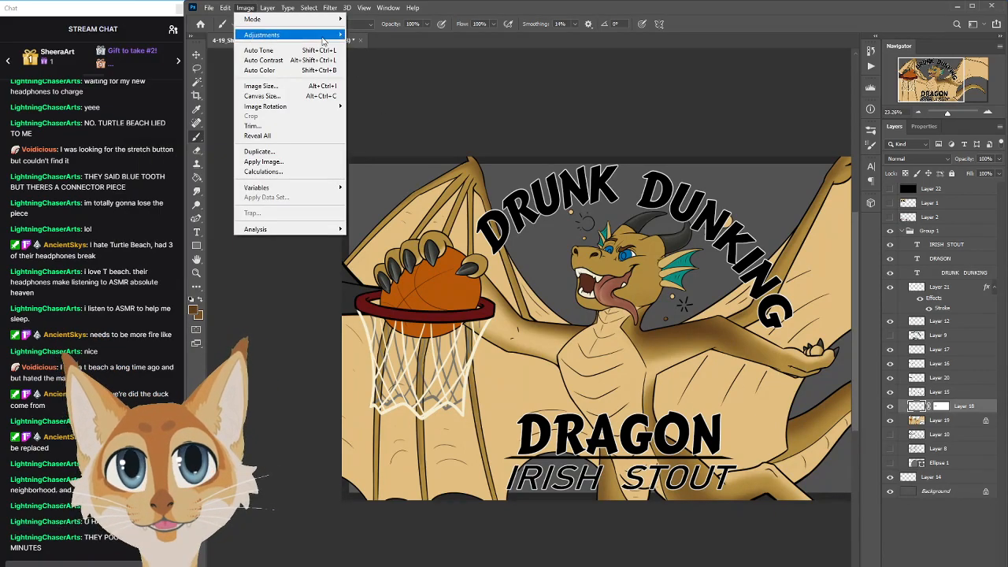
left_click(201, 94)
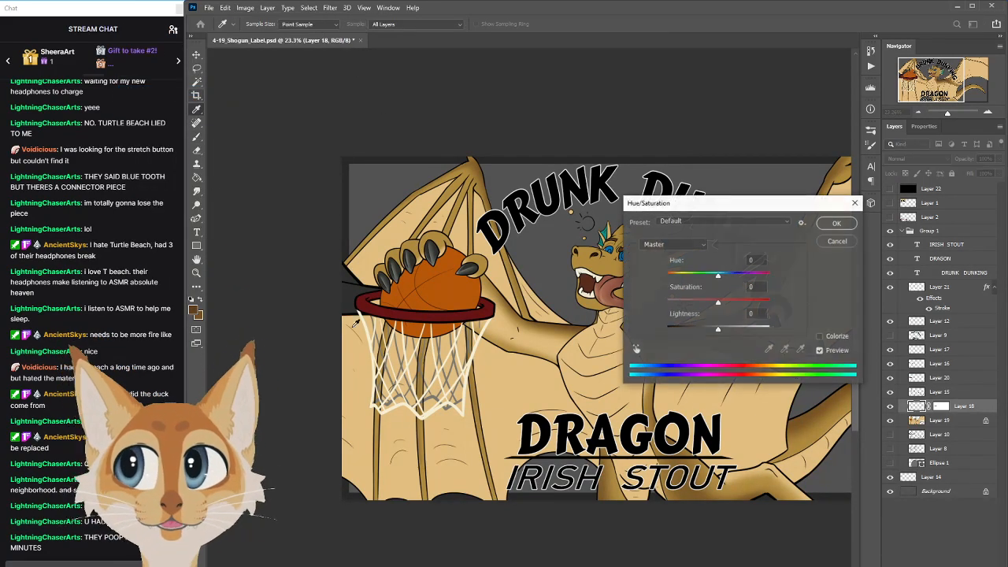
left_click_drag(718, 330, 739, 330)
left_click(820, 336)
left_click_drag(679, 277, 683, 275)
left_click(719, 303)
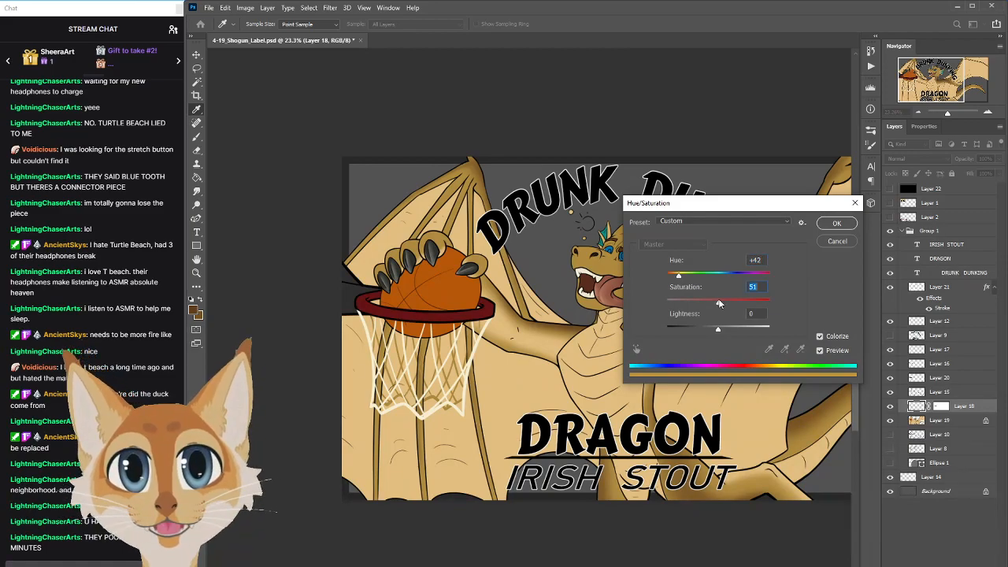
mouse_move(719, 303)
left_mouse_down()
mouse_move(703, 304)
mouse_move(732, 330)
mouse_move(750, 329)
mouse_move(716, 300)
left_mouse_up()
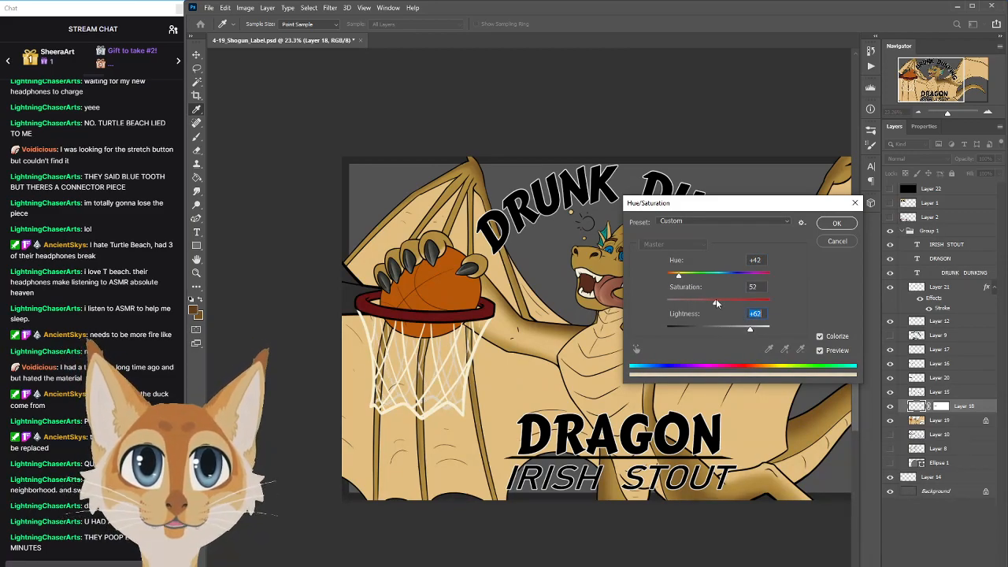
left_click_drag(751, 329, 755, 330)
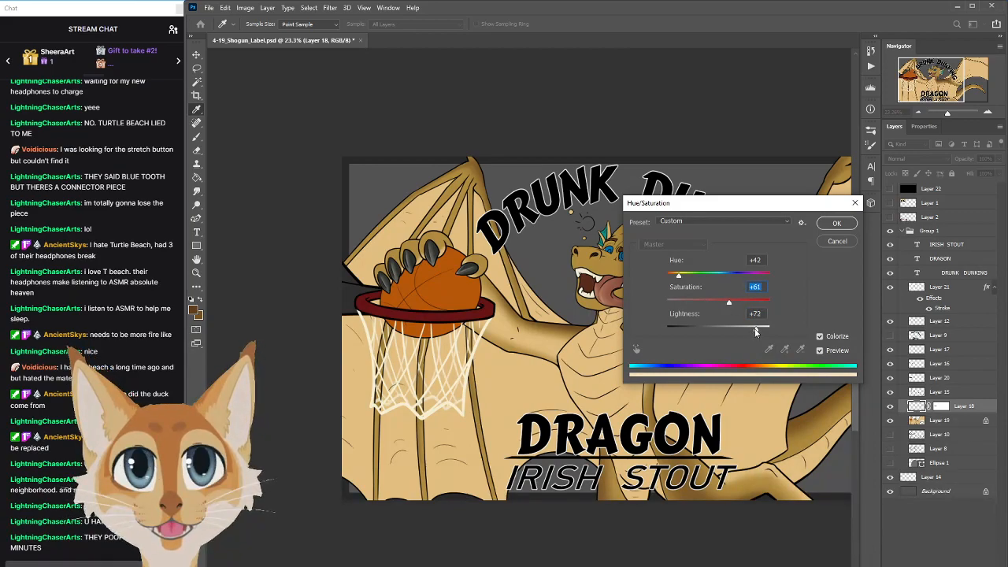
left_click(755, 331)
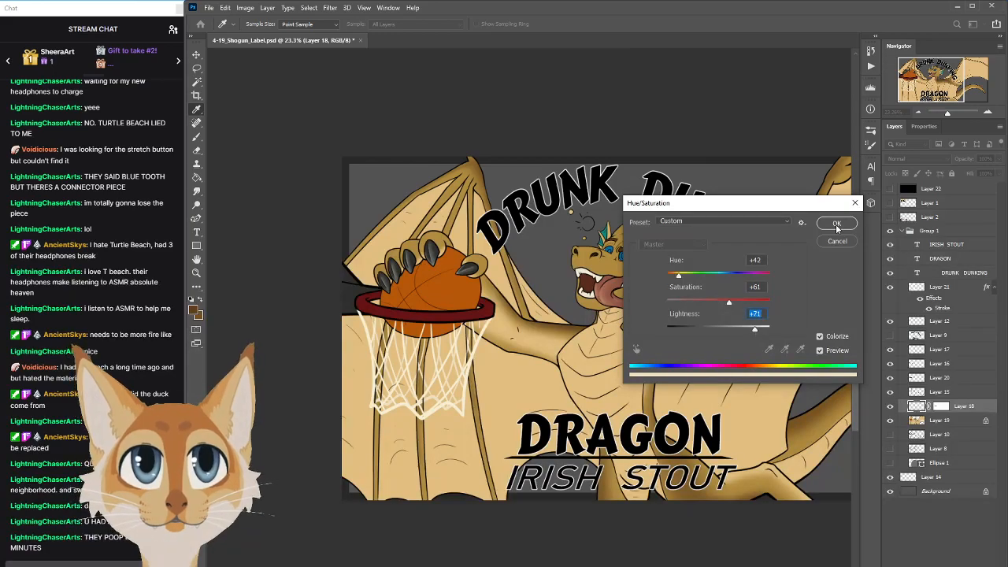
Refine the back net's colour to saturation 27 and lightness 73, and apply the adjustment
left_click_drag(752, 332, 745, 332)
left_click(751, 328)
left_click(743, 303)
left_click_drag(745, 304, 702, 303)
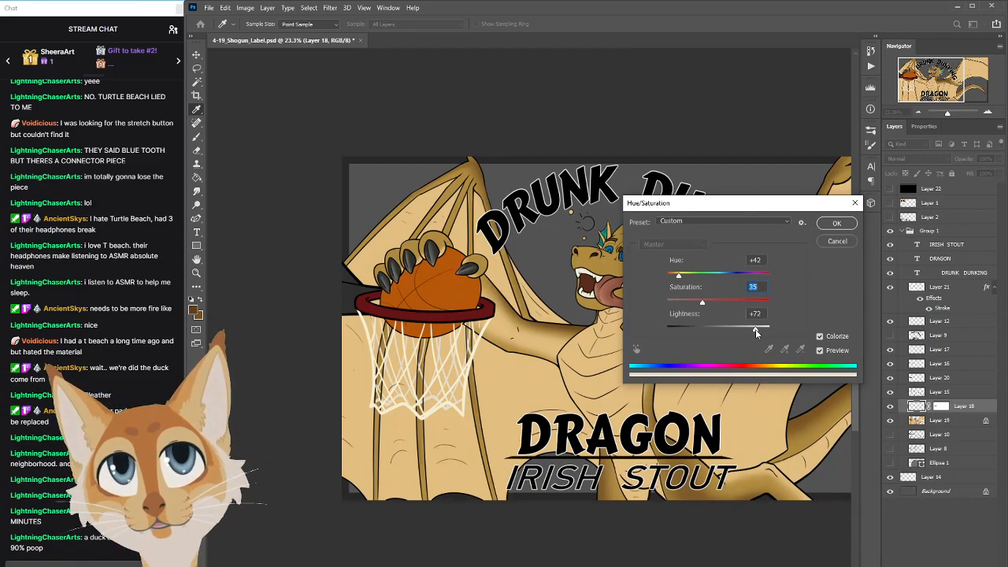
left_click_drag(755, 329, 758, 329)
left_click_drag(704, 304, 693, 304)
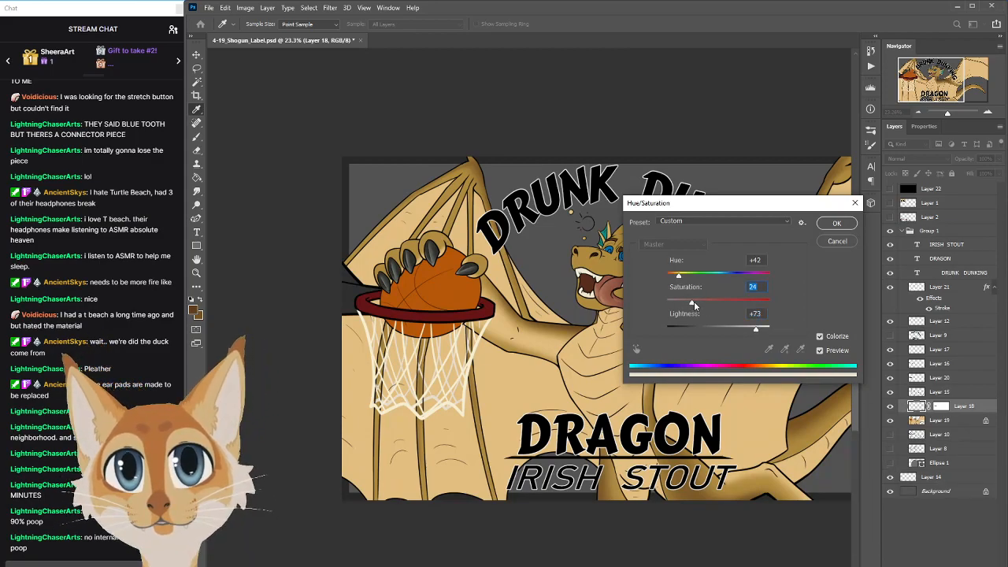
left_click(703, 302)
left_click_drag(702, 300, 692, 306)
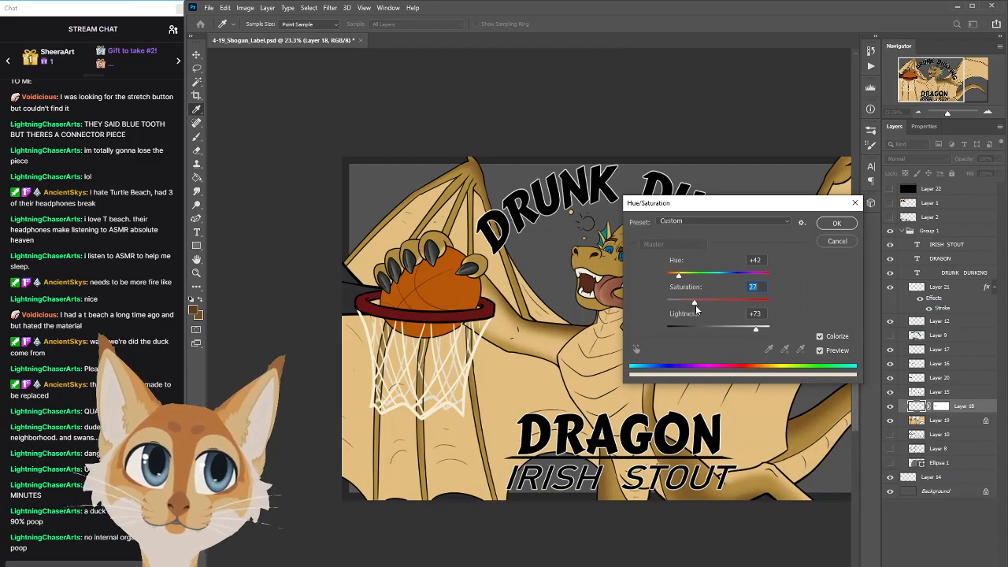
left_click(840, 226)
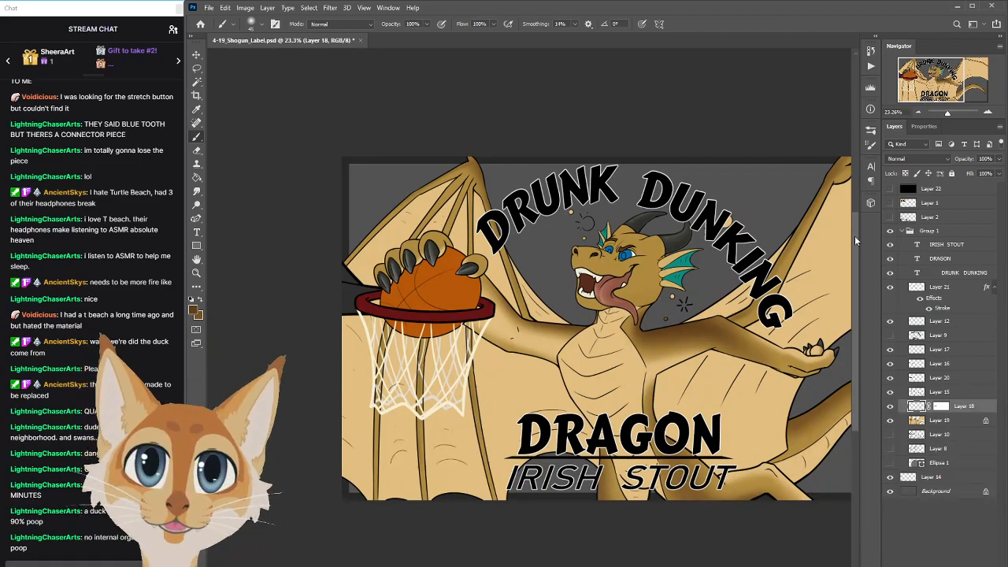
Move the back net's Layer 18 above Layer 15 in the layer stack
left_click(917, 406, "ctrl")
left_click_drag(922, 407, 923, 391)
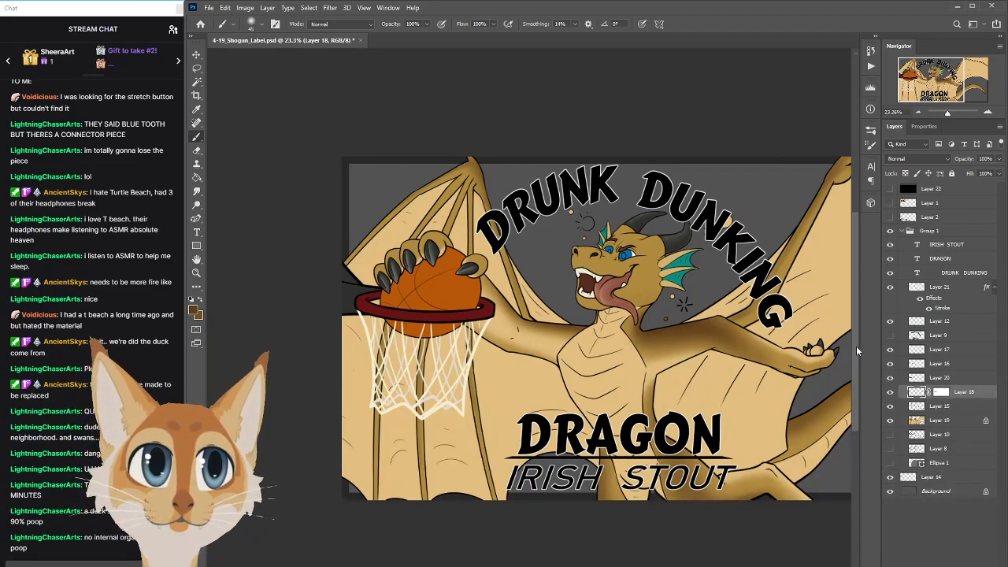
scroll(856, 346, "up", 1)
scroll(857, 347, "down", 3)
scroll(630, 397, "down", 1)
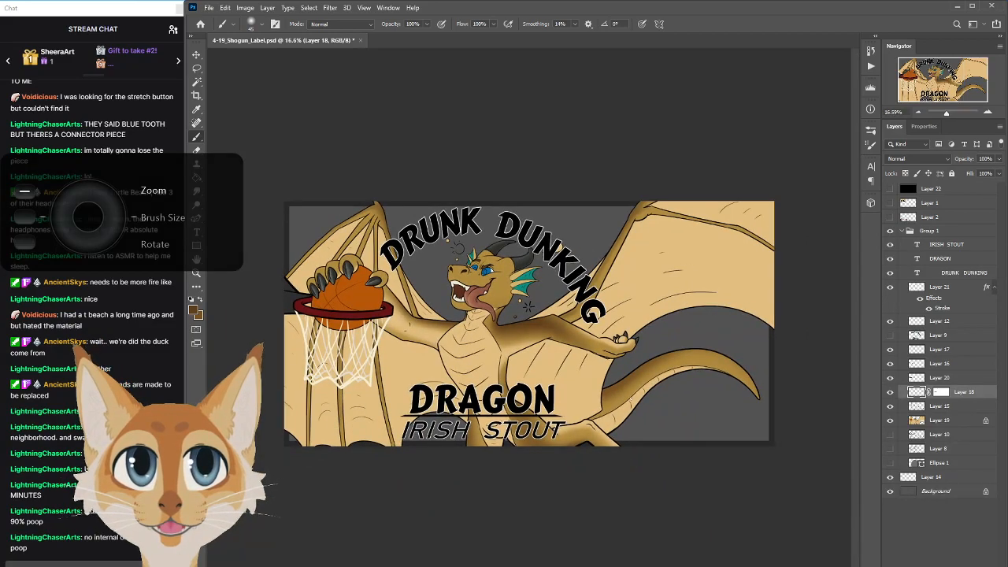
Identify Layer 20 as the hoop's rim by toggling its visibility, leaving it visible and selected
left_click(890, 381)
left_click(891, 378)
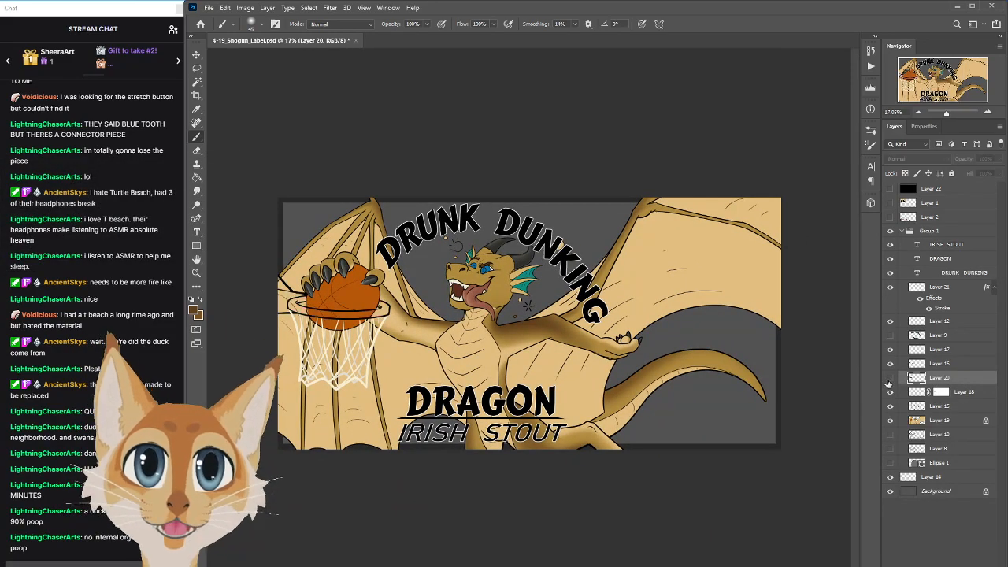
left_click(891, 378)
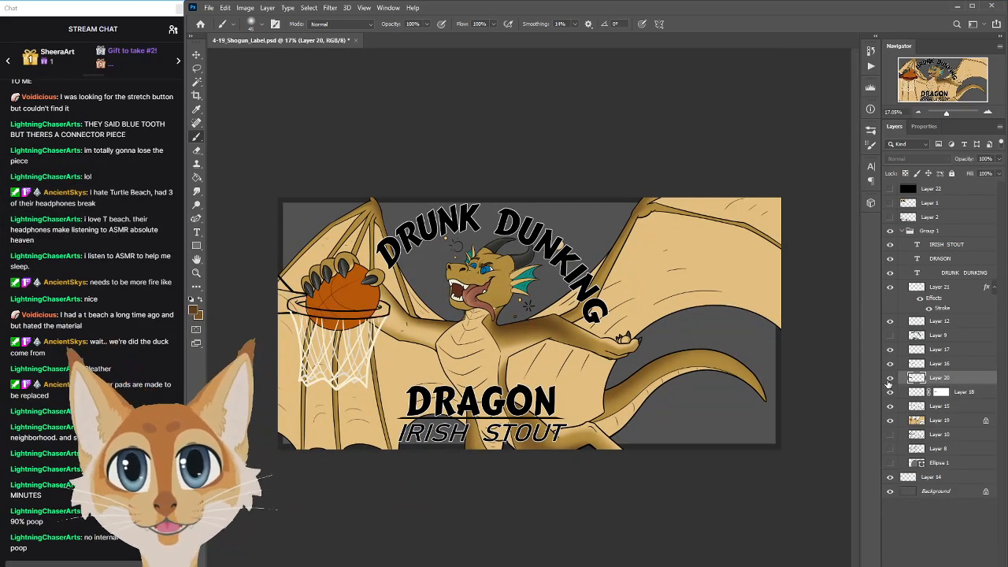
left_click(245, 7)
mouse_move(321, 38)
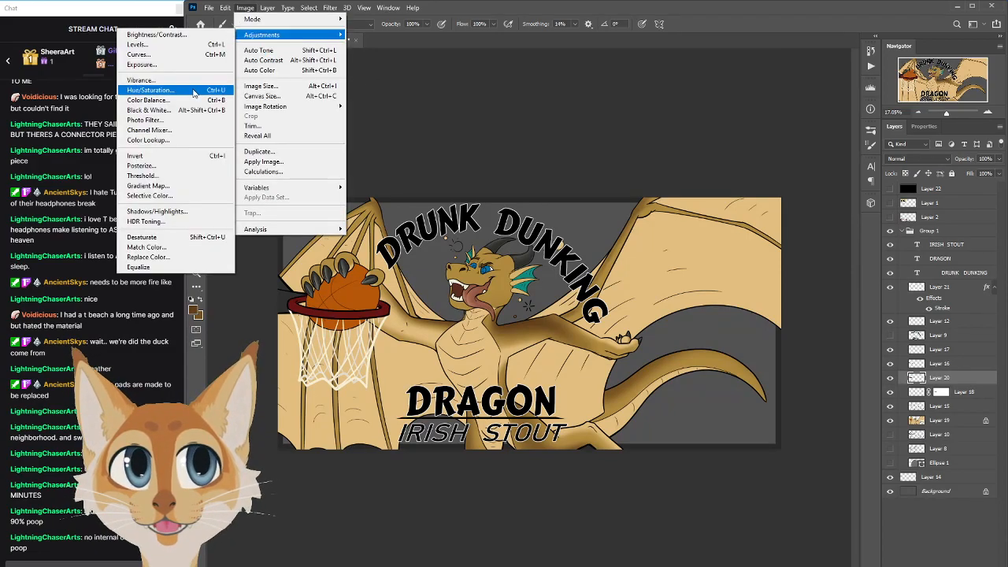
left_click(177, 92)
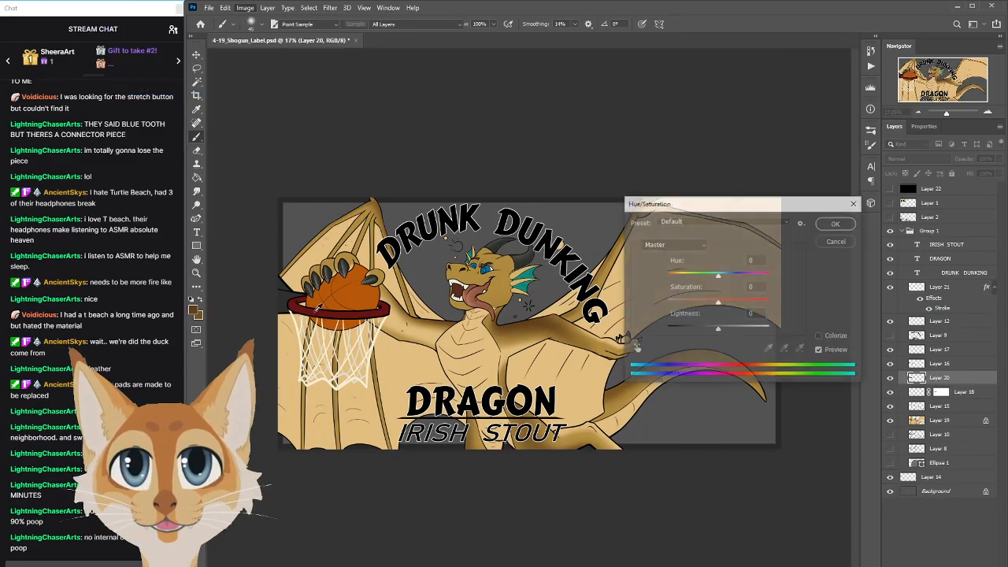
left_click(729, 302)
left_click(731, 328)
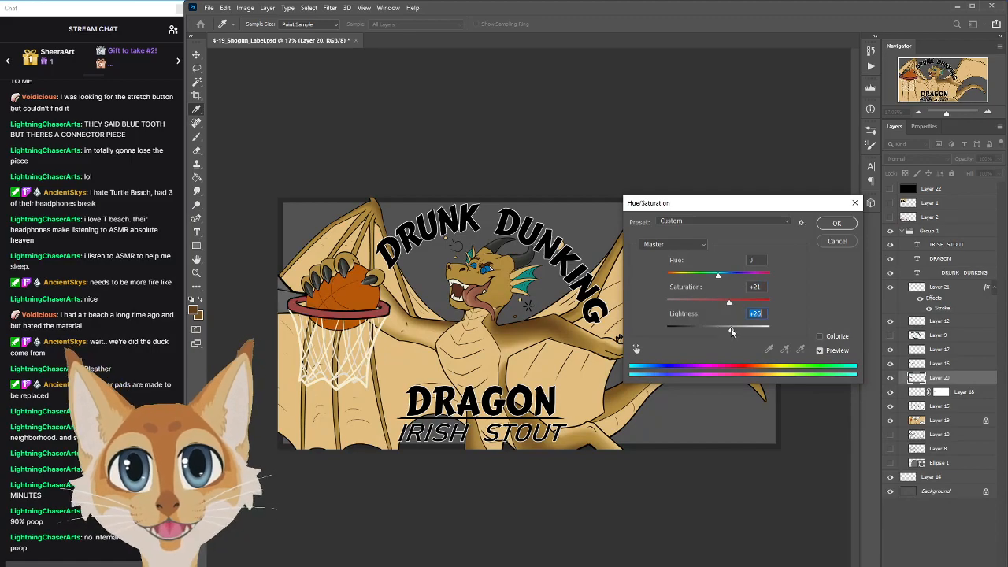
left_click(742, 302)
left_click_drag(741, 301, 744, 302)
left_click(837, 241)
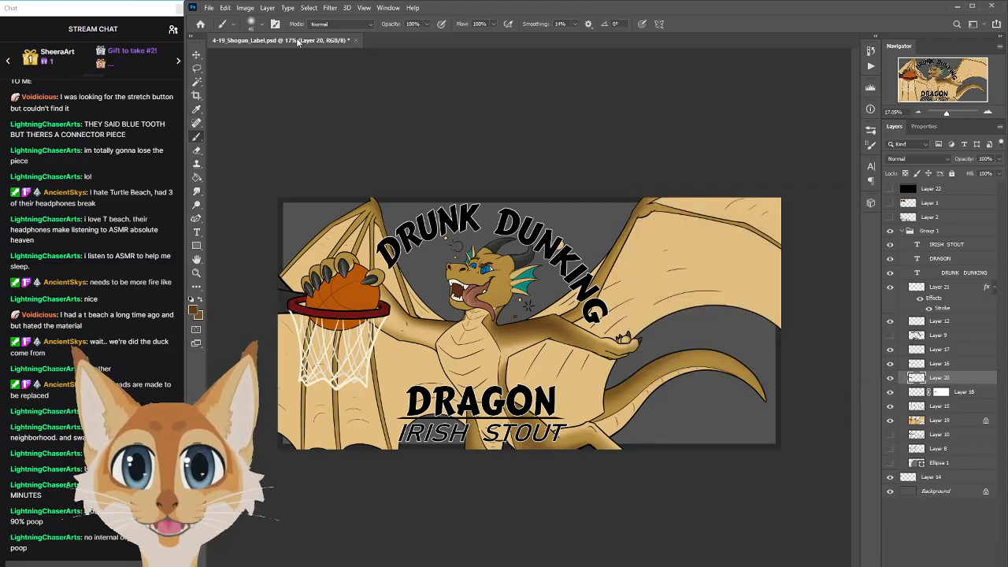
Brighten the hoop's red rim on Layer 20 with brightness 86, and check its values using the greyscale Layer 22
left_click(245, 7)
mouse_move(285, 36)
left_click(197, 35)
left_click(723, 434)
left_click_drag(725, 409, 643, 211)
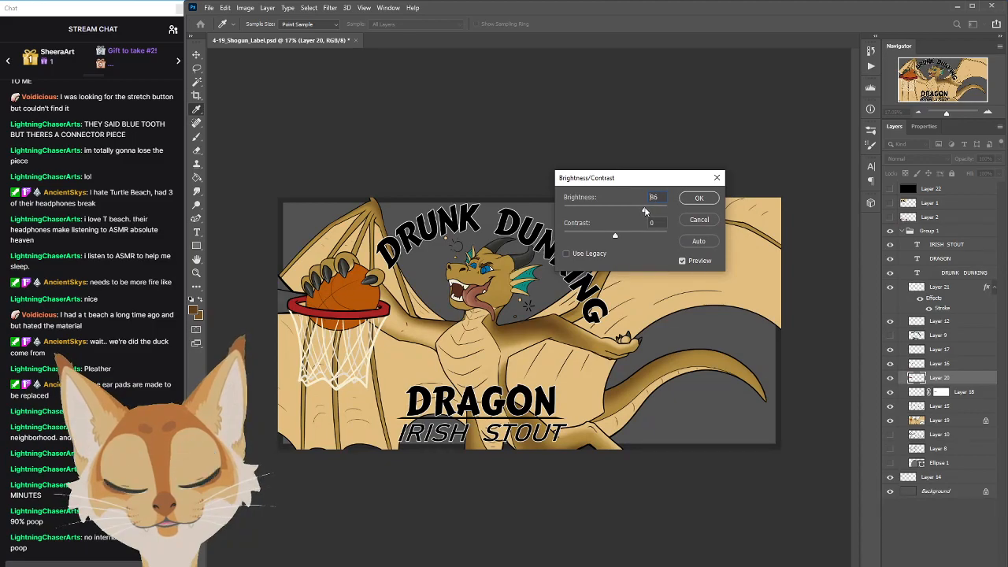
left_click(699, 198)
left_click(890, 190)
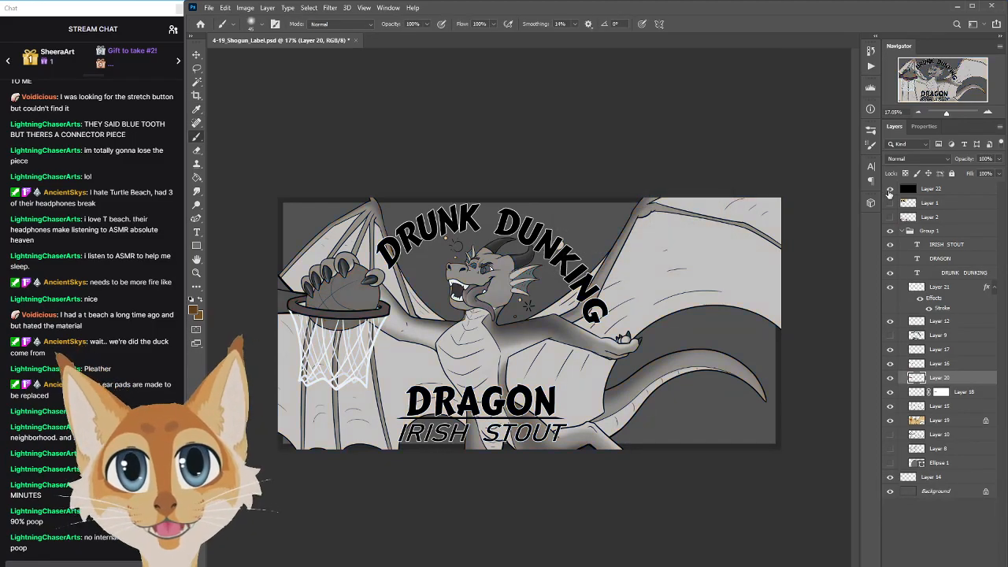
left_click(890, 190)
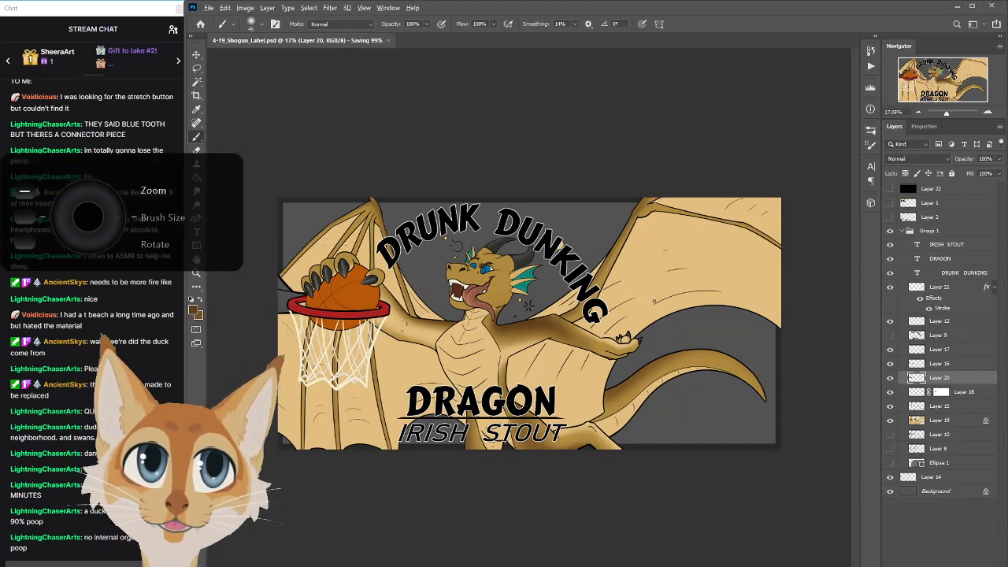
Inspect the brightened rim and cream nets against the whole label at several magnifications
scroll(656, 297, "up", 2)
scroll(658, 297, "down", 3)
scroll(658, 297, "up", 2)
scroll(658, 297, "down", 2)
scroll(659, 297, "up", 2)
scroll(658, 297, "up", 1)
scroll(659, 297, "up", 1)
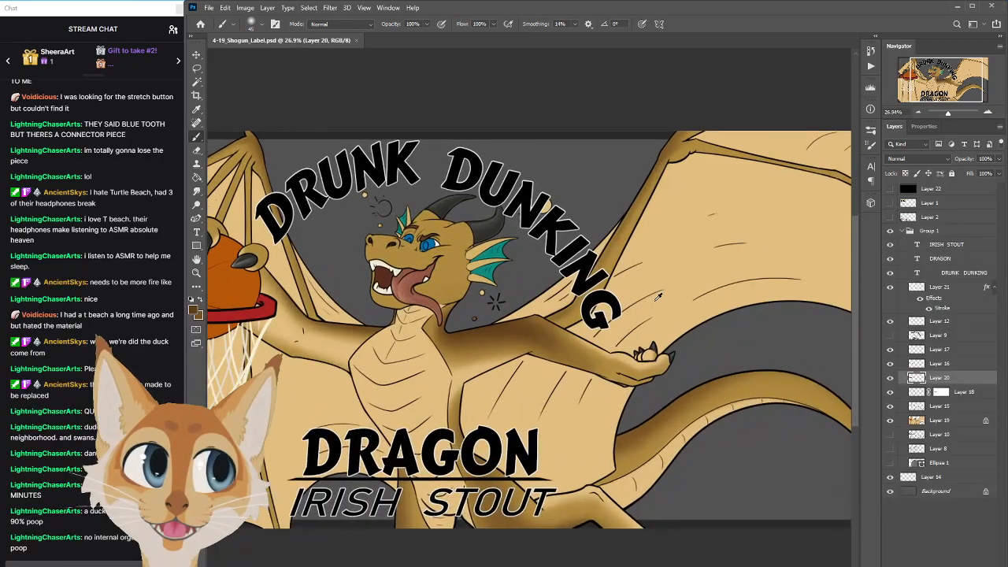
scroll(658, 297, "down", 2)
scroll(658, 297, "up", 1)
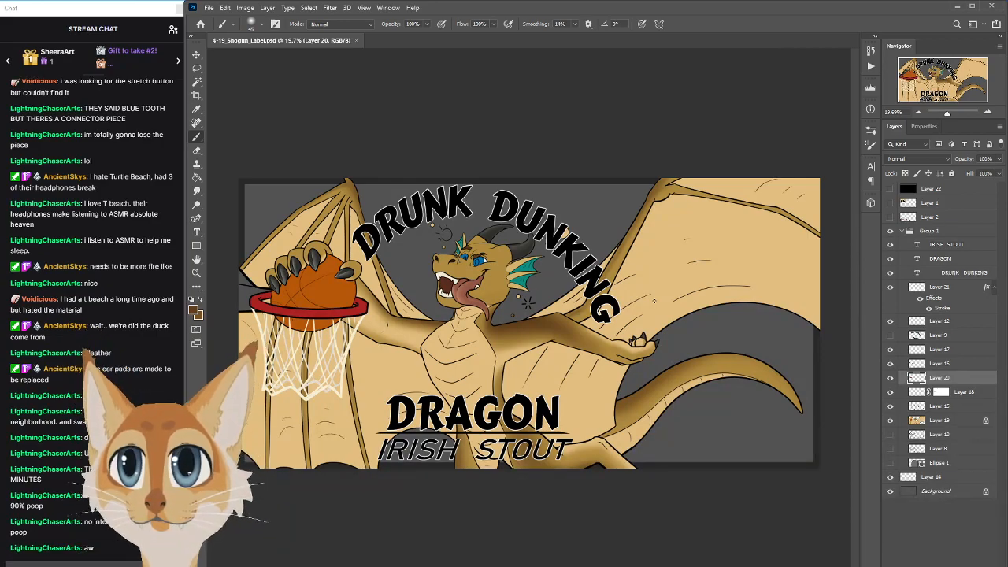
left_click(774, 497)
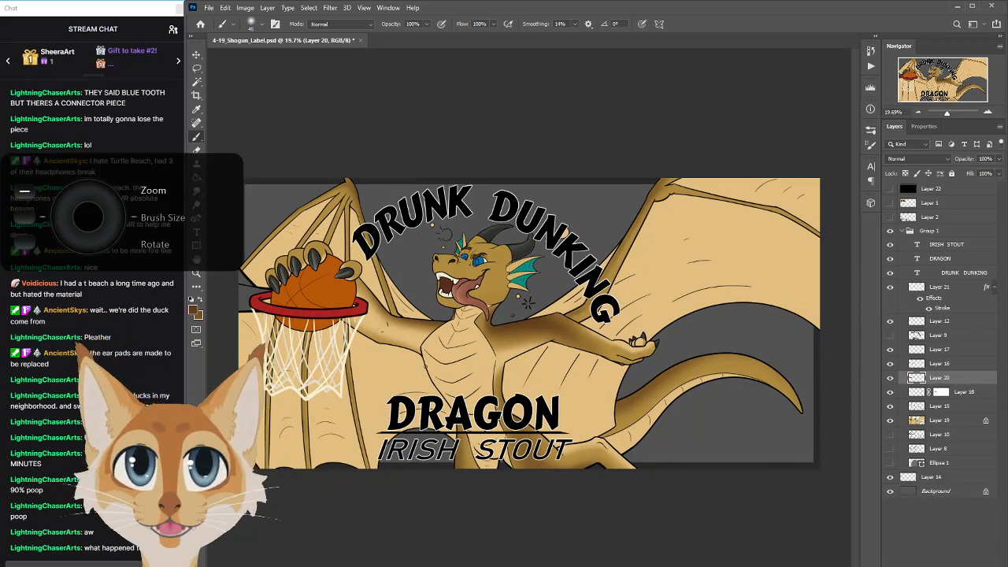
Review the available brush presets while focusing on the dragon's head and upper body
scroll(369, 342, "up", 6)
left_click_drag(855, 325, 854, 310)
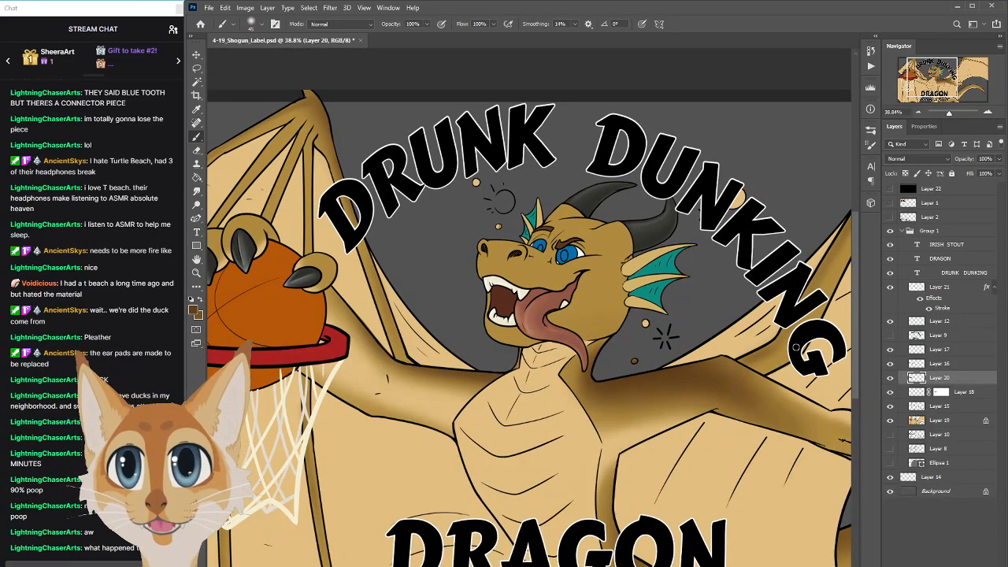
left_click(871, 144)
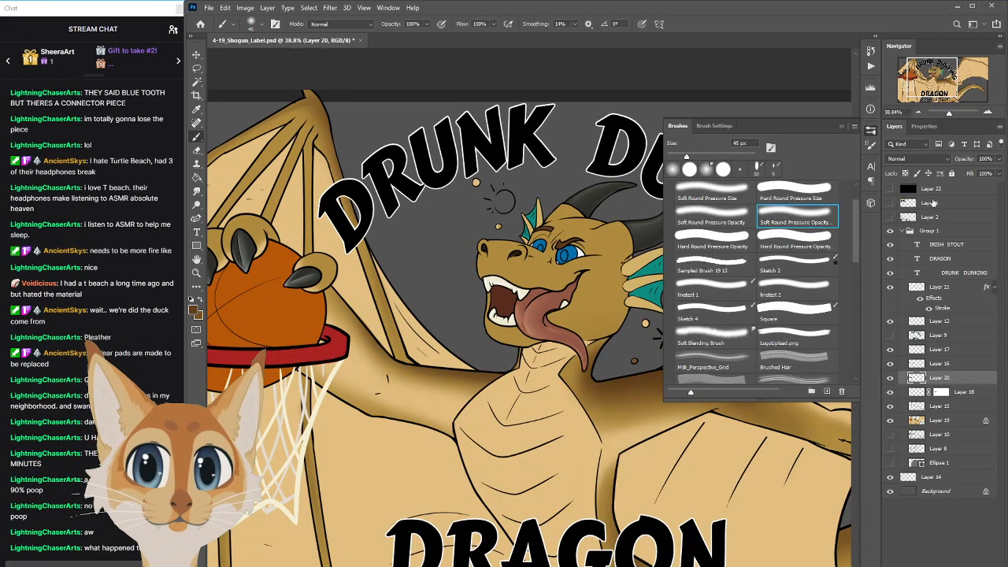
left_click(870, 144)
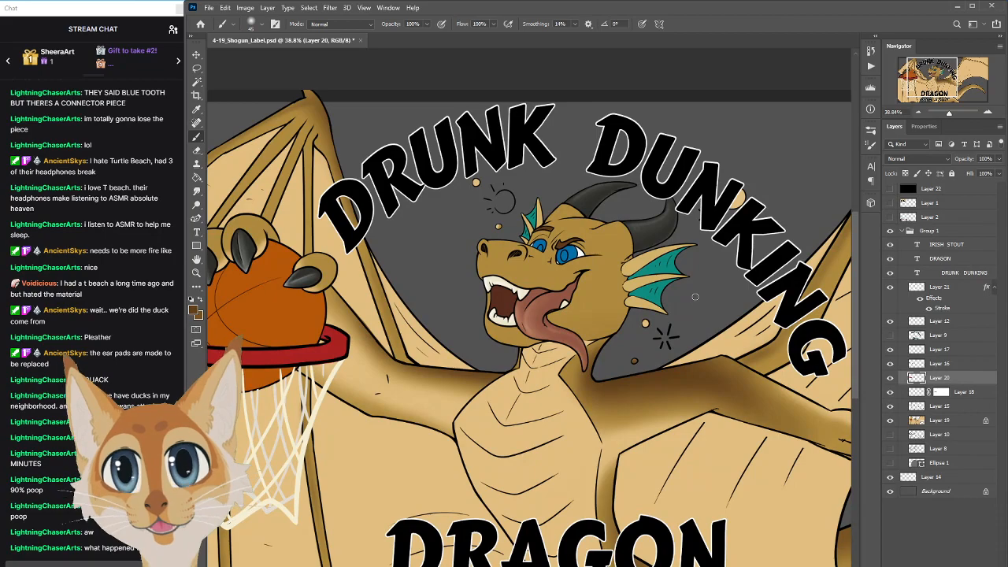
scroll(857, 266, "down", 2)
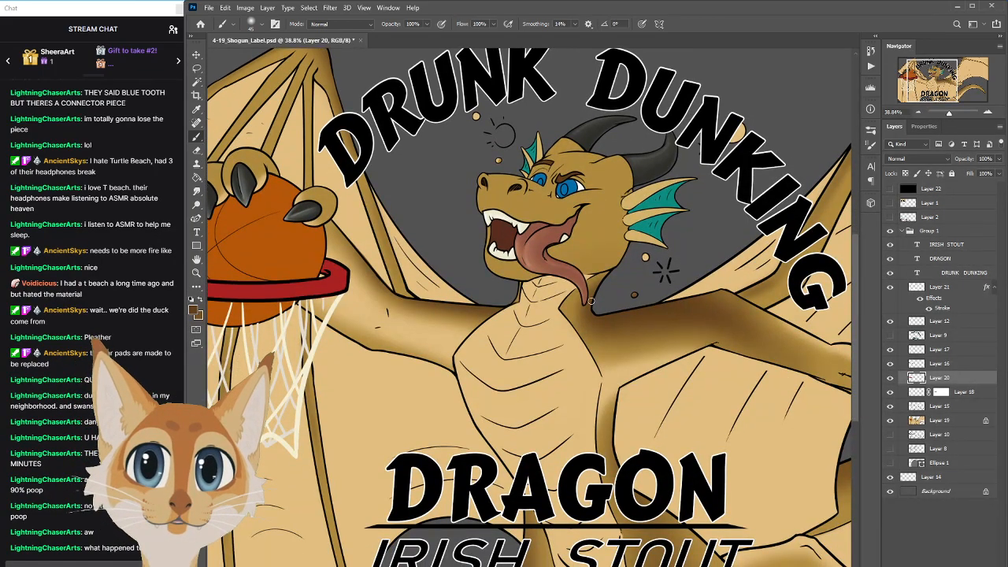
Enlarge the soft brush to size 70 and make Layer 19 active, toggling its visibility to identify the dragon's body colours
key("bracketright")
key("bracketright")
key("bracketright")
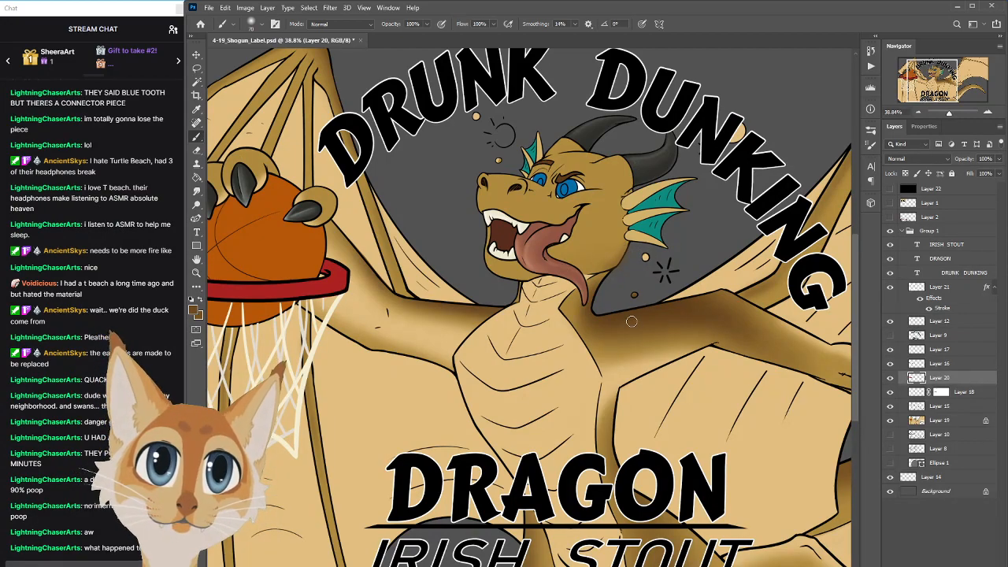
key("bracketright")
key("bracketright")
key("bracketright")
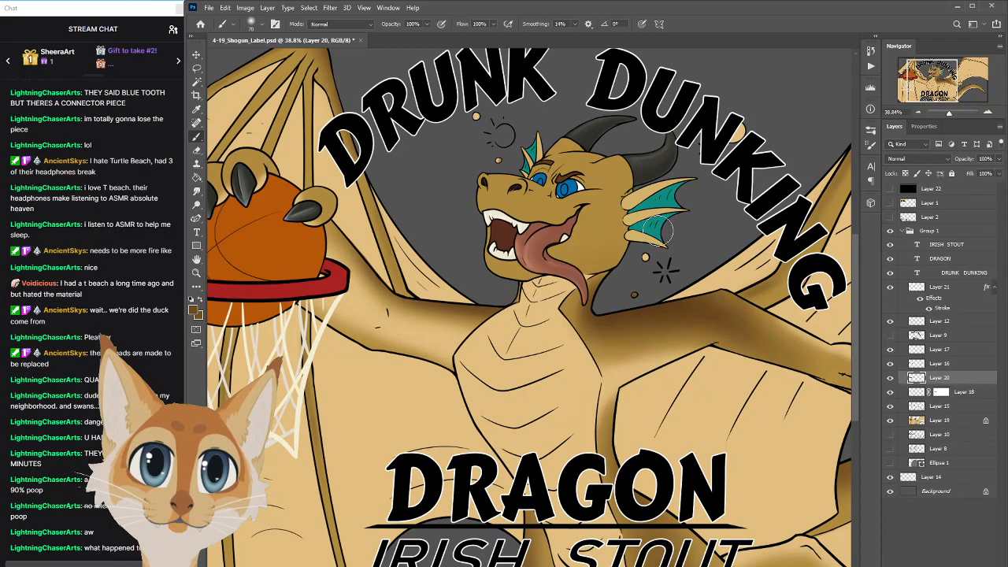
left_click(922, 422)
left_click(890, 421)
left_click(890, 421)
scroll(861, 401, "up", 1)
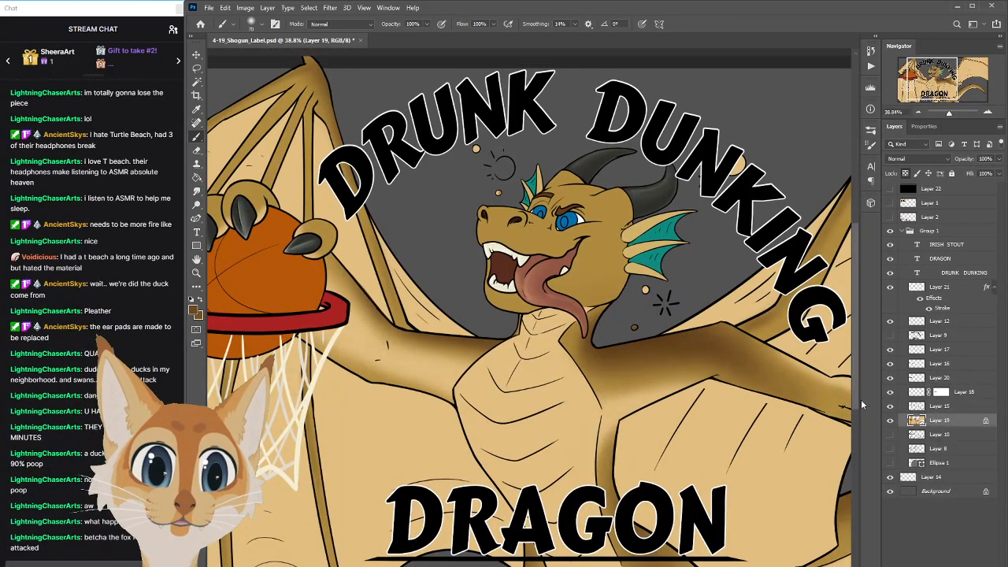
Shade the dragon's lower jaw and forehead in brown on Layer 19, using brush sizes 40 and 60, and save the label
left_click_drag(861, 401, 861, 399)
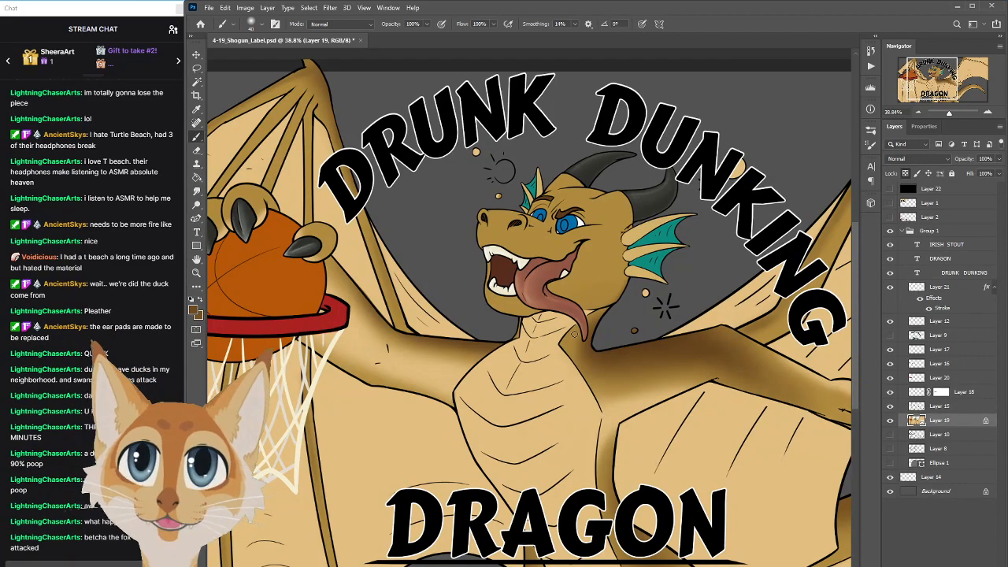
key("bracketright")
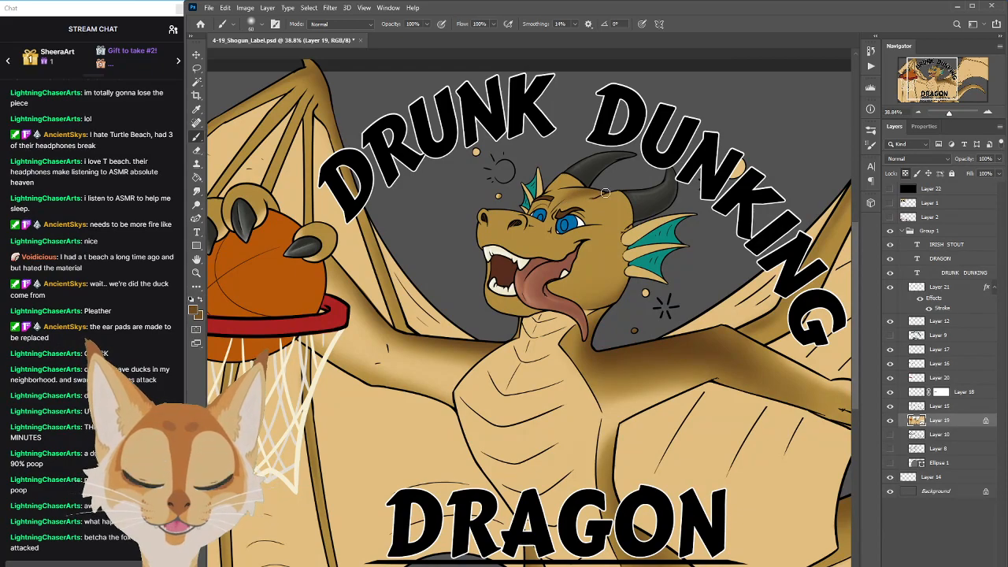
scroll(670, 206, "down", 3)
scroll(670, 206, "up", 3)
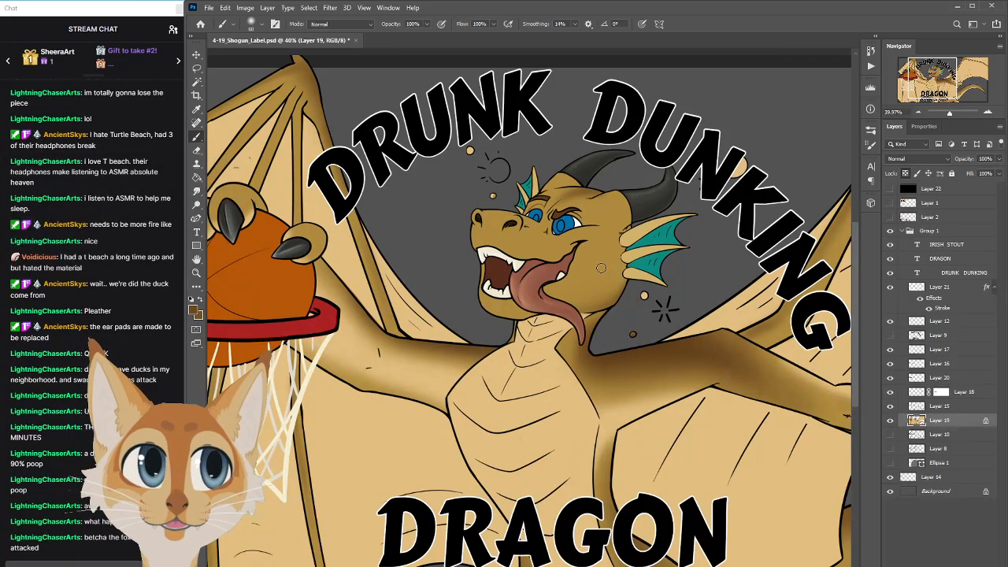
key("ctrl+s")
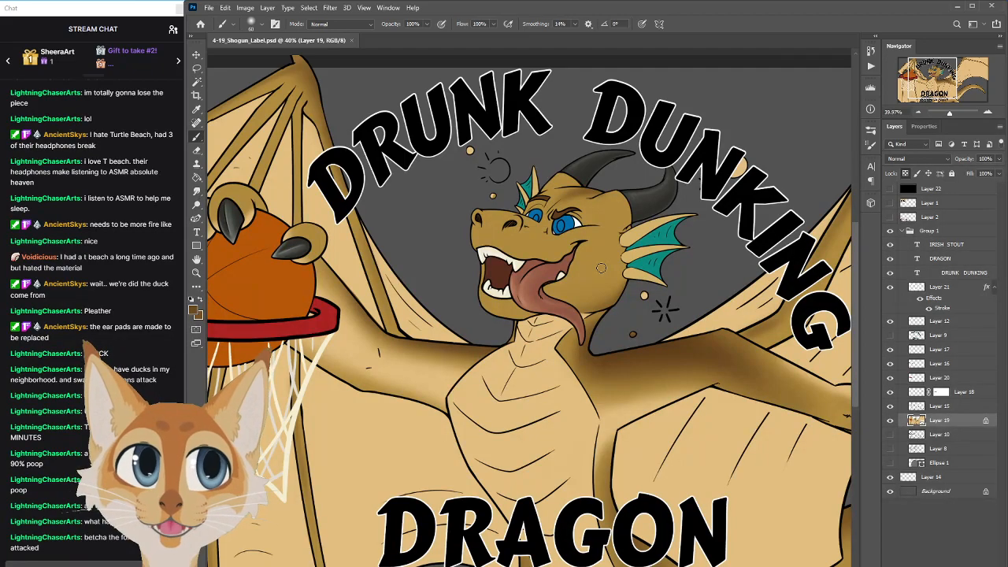
Refine the forehead shading beside the horns with a size 40 brush, sample a golden brown from it, and save the label
scroll(601, 268, "down", 5)
scroll(601, 267, "up", 6)
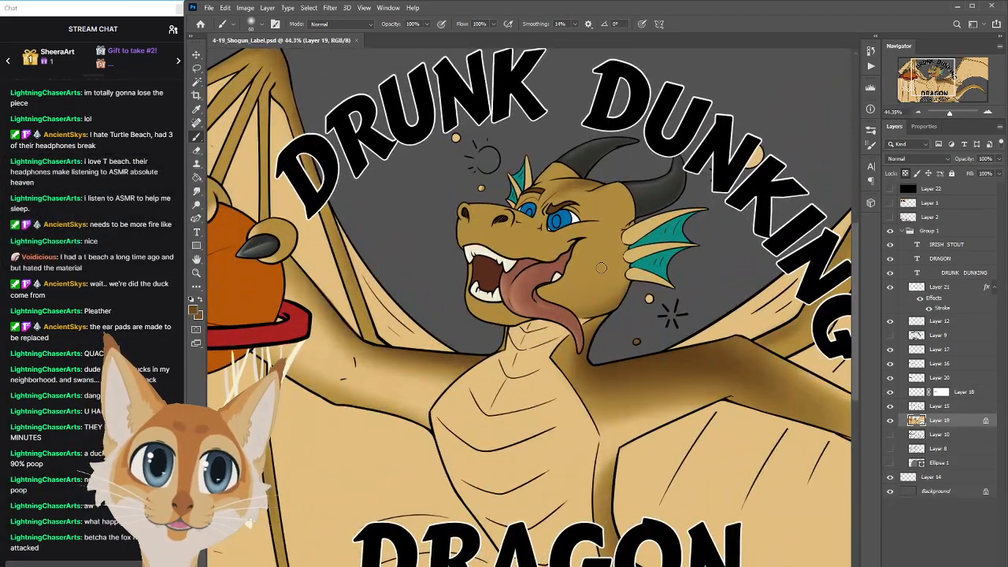
key("bracketleft")
key("bracketleft")
left_click_drag(613, 186, 586, 181)
left_click(586, 180, "alt")
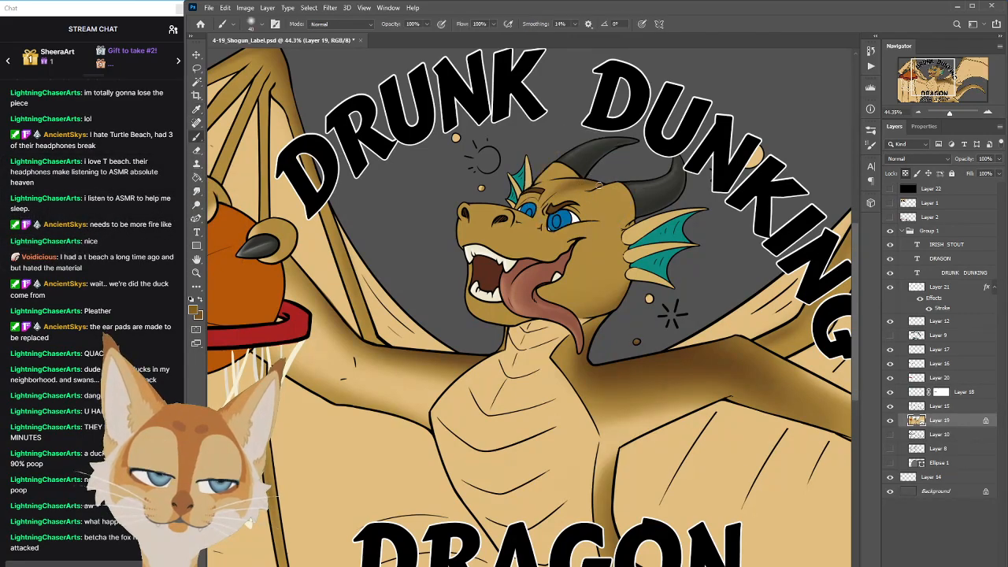
key("ctrl+s")
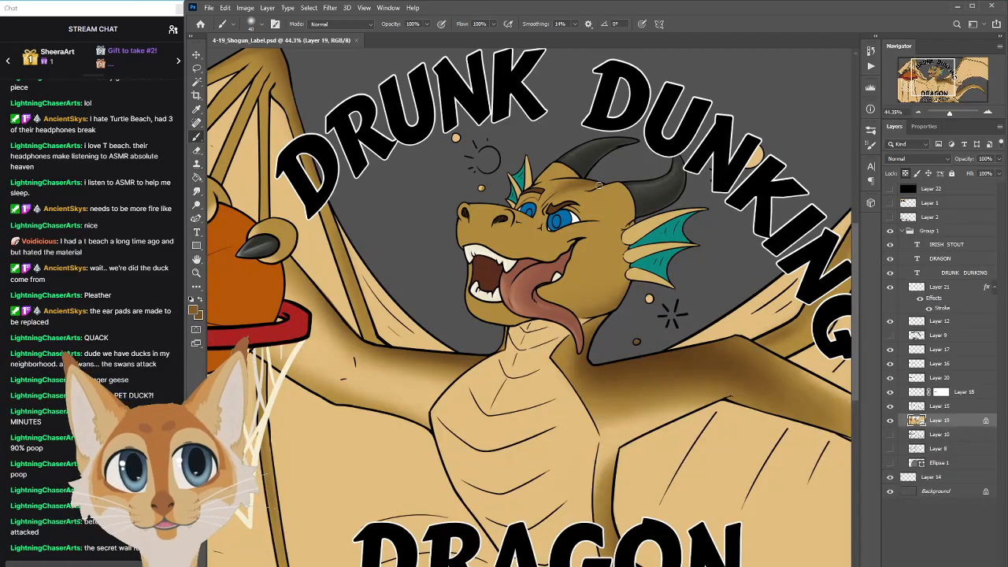
Check the values with the greyscale Layer 22, hide it again, and show the dragon reference sheet on Layer 1
left_click(890, 189)
left_click(890, 189)
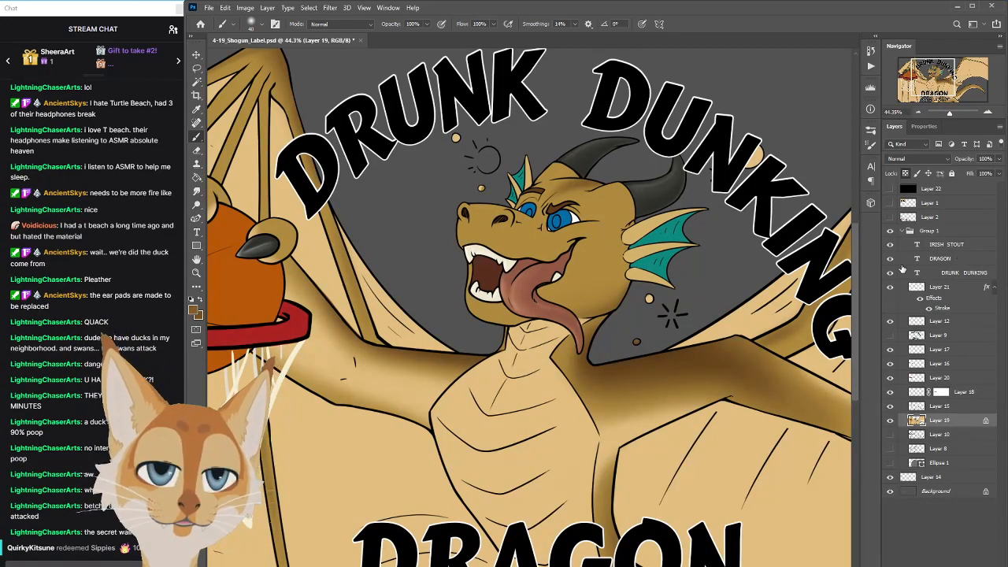
left_click(891, 216)
scroll(860, 264, "up", 2)
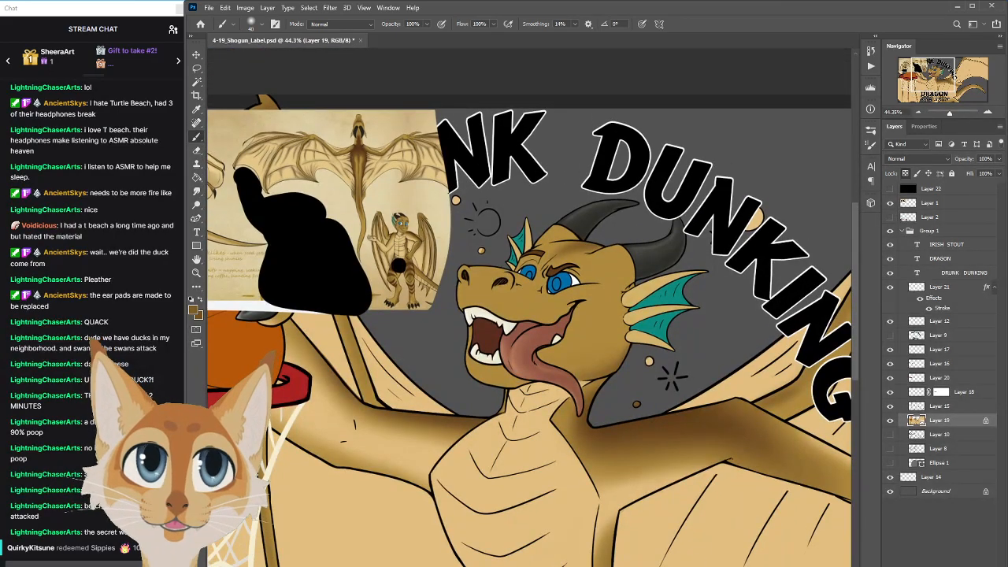
Examine the dragon poses on the reference sheet at several magnifications to compare their shading and markings with the illustration
scroll(528, 331, "left", 4)
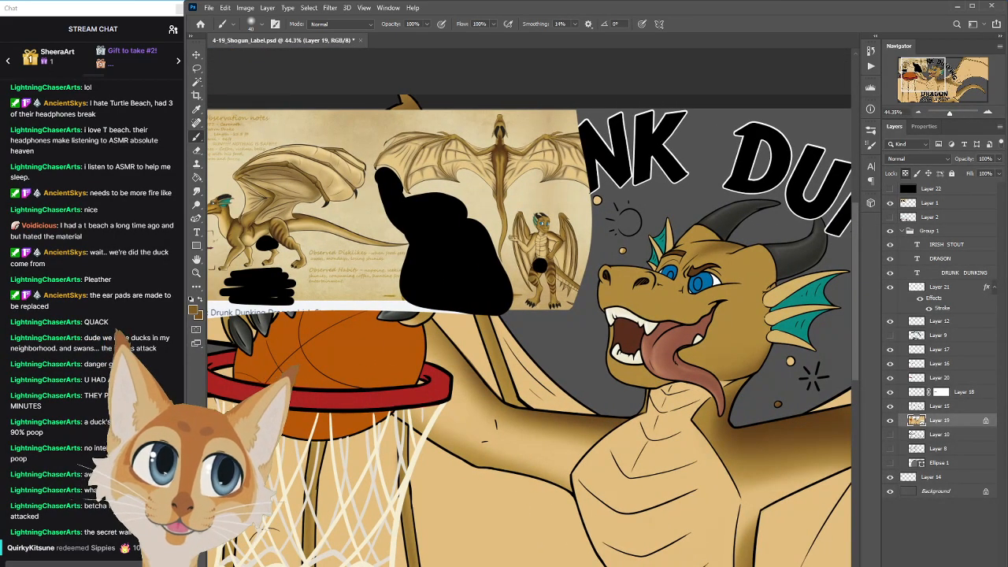
scroll(528, 331, "left", 3)
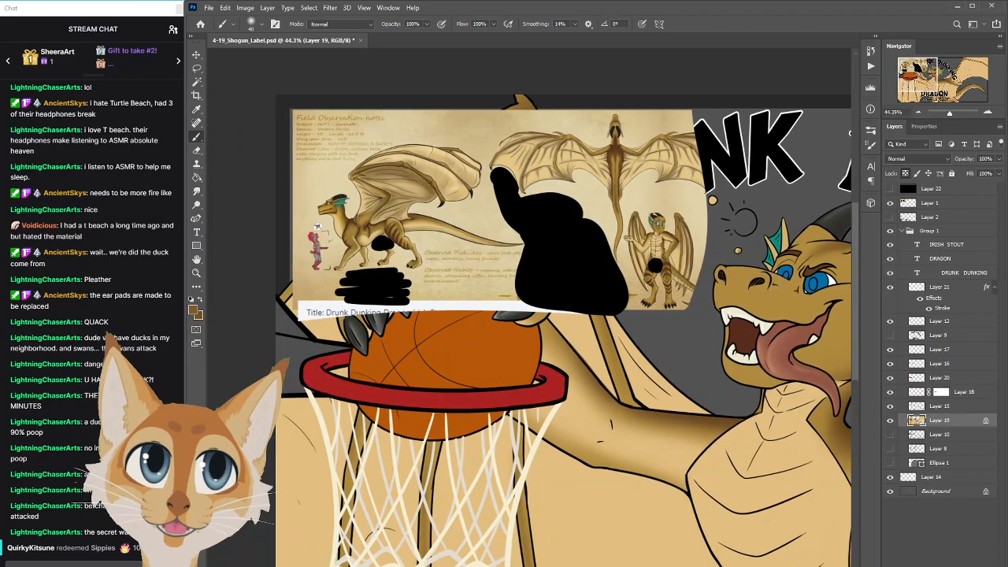
scroll(551, 330, "right", 1)
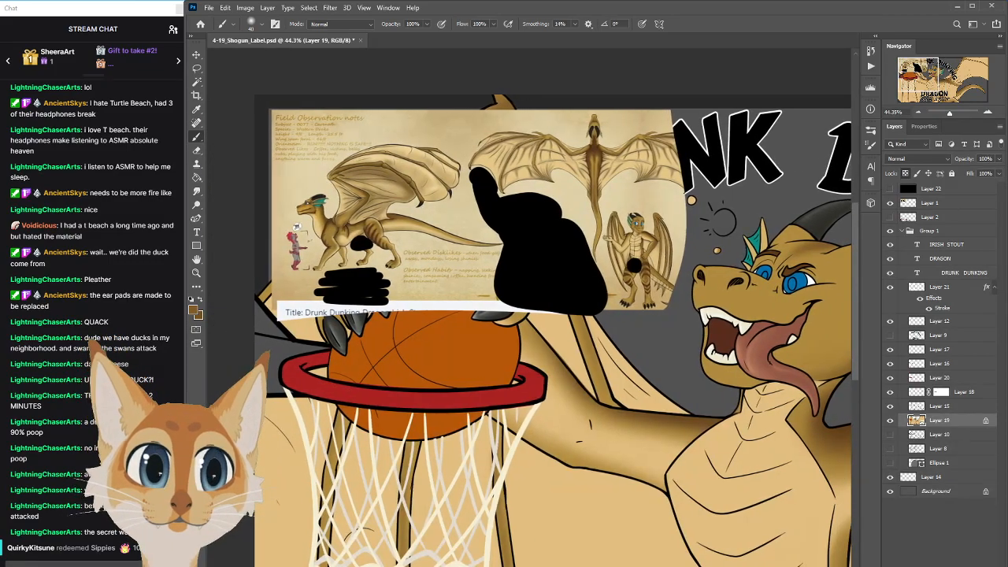
scroll(402, 237, "up", 5)
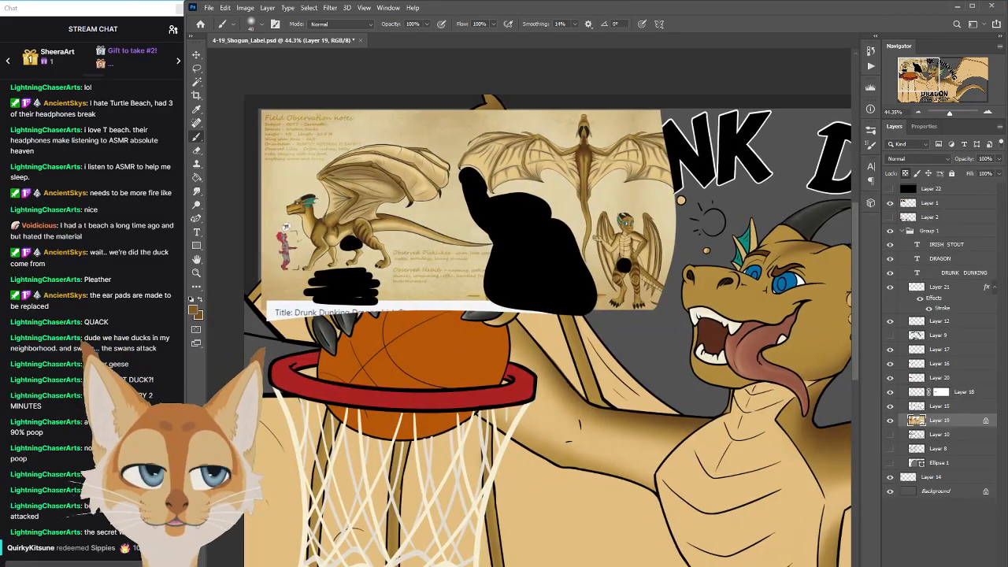
scroll(403, 234, "down", 4)
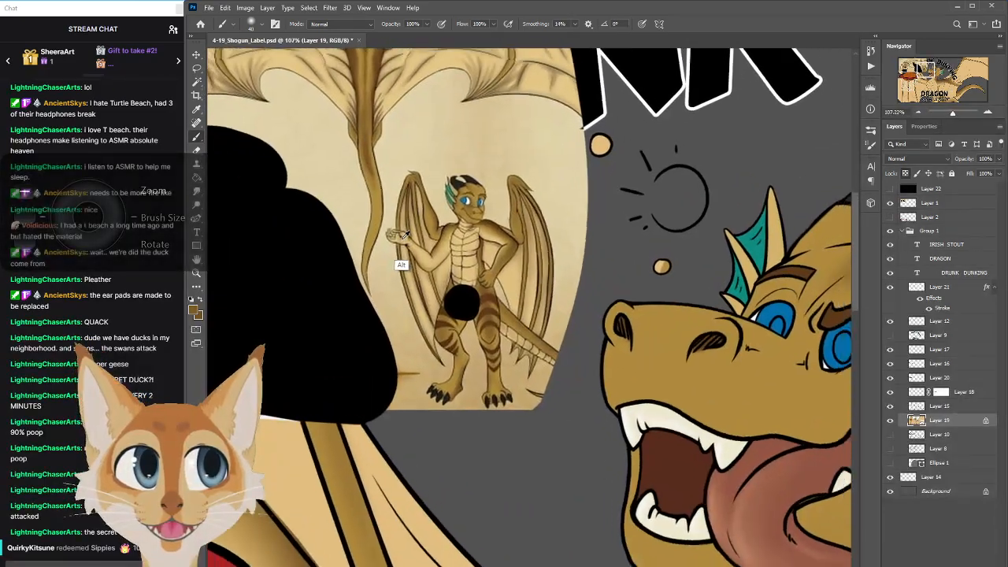
scroll(404, 234, "down", 5)
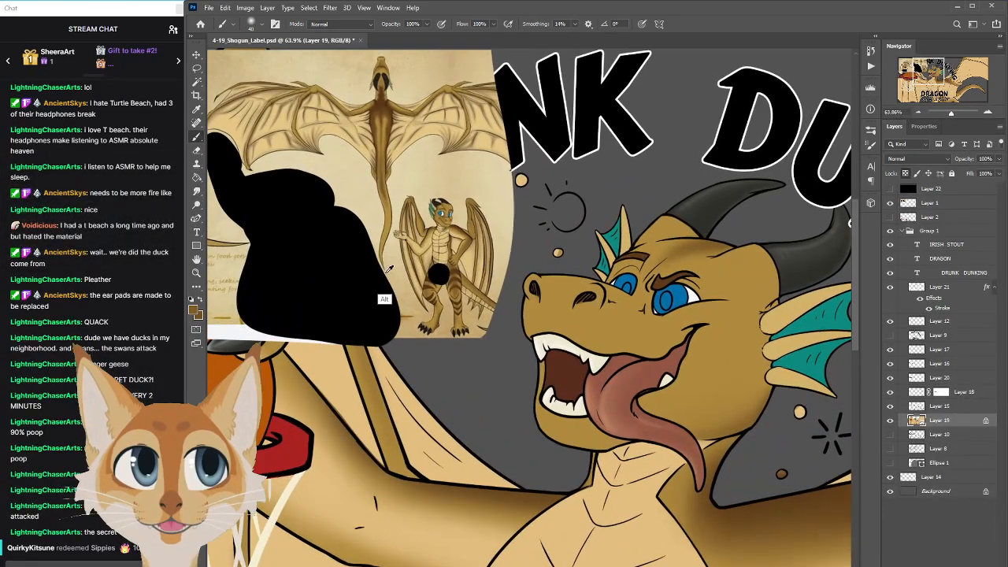
scroll(385, 290, "up", 4)
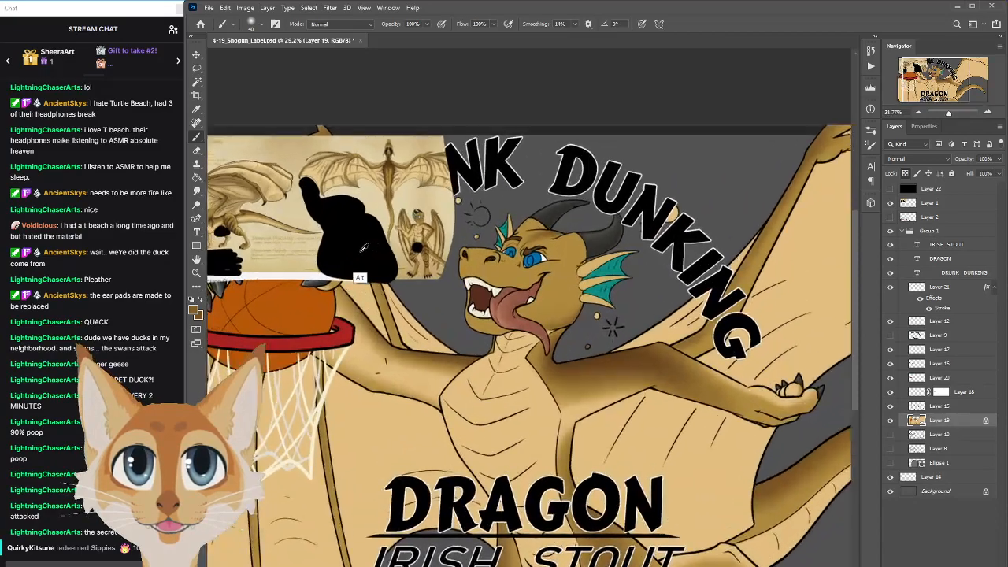
left_click_drag(530, 408, 684, 408)
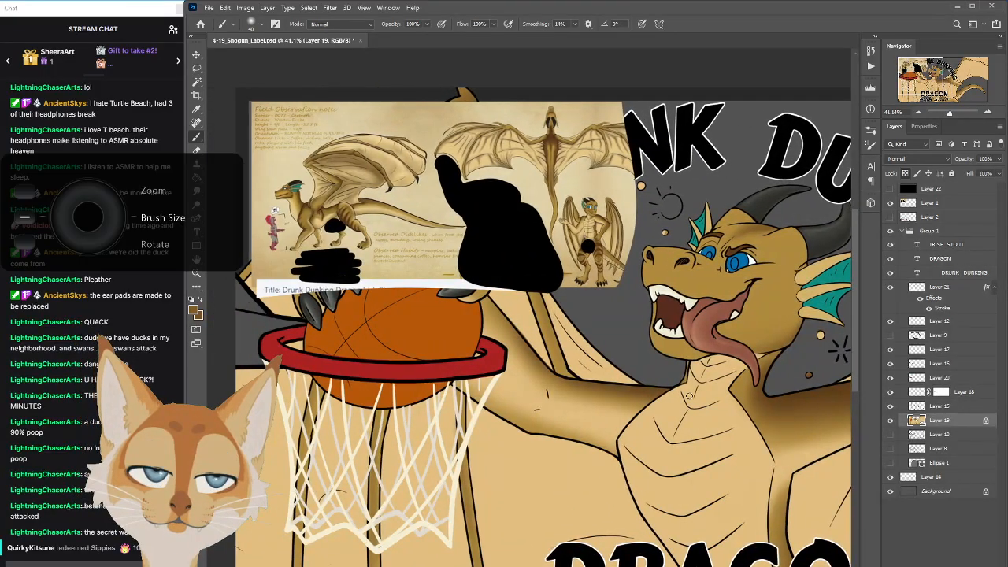
Refine the brown shading on the dragon's face and jaw with a size 45 brush, comparing it with the reference sheet
key("bracketright")
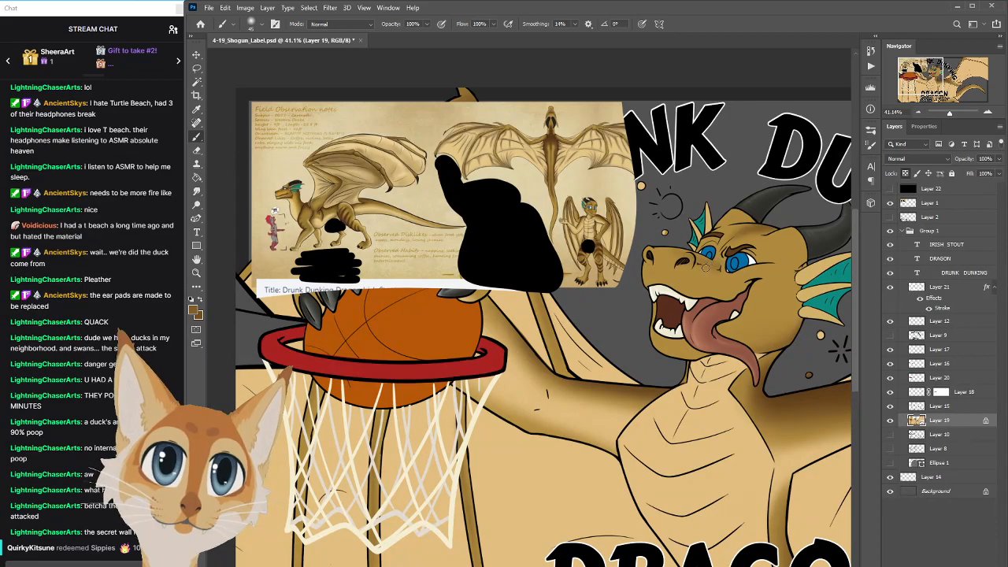
scroll(750, 270, "up", 1)
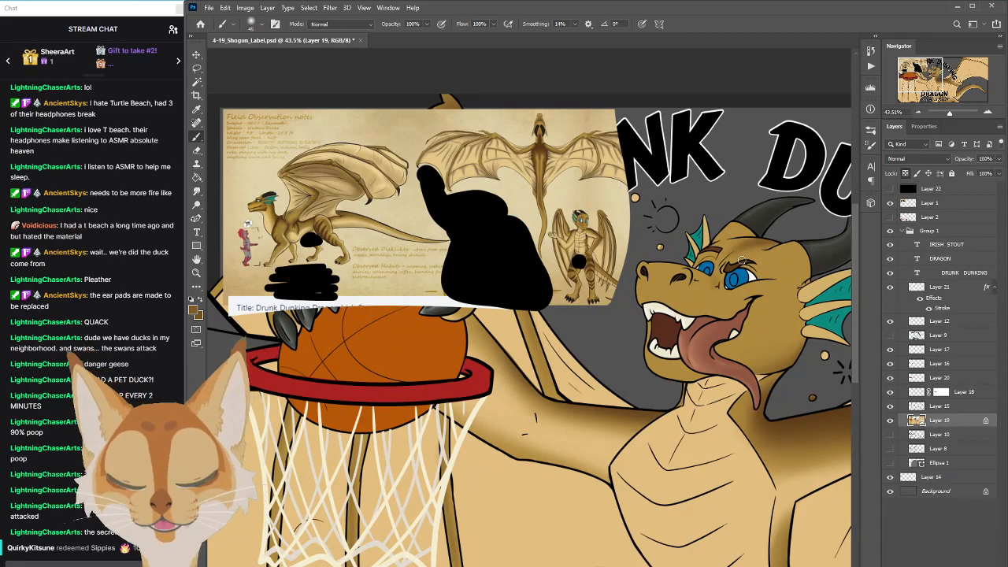
scroll(809, 288, "down", 1)
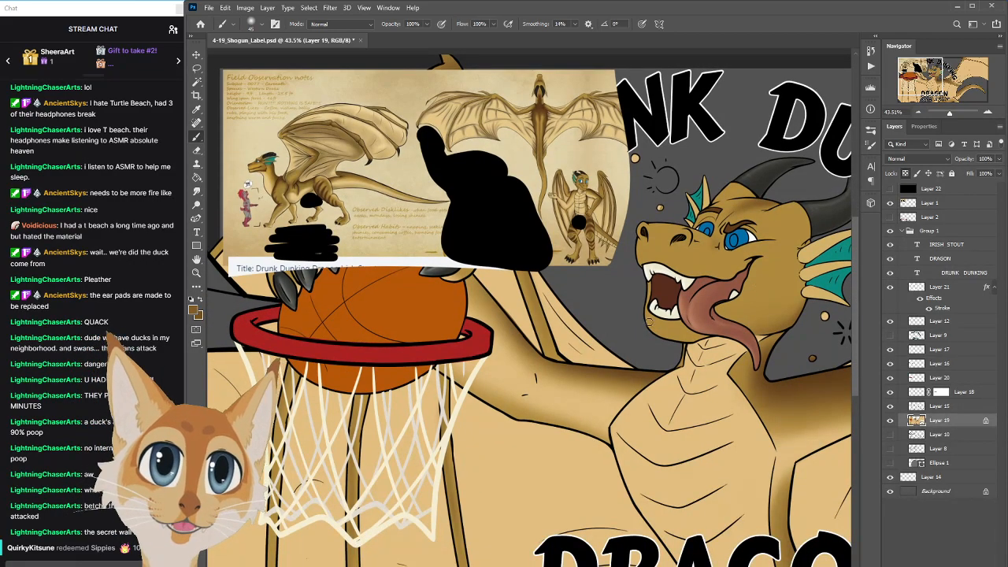
scroll(858, 322, "down", 3)
scroll(863, 327, "up", 3)
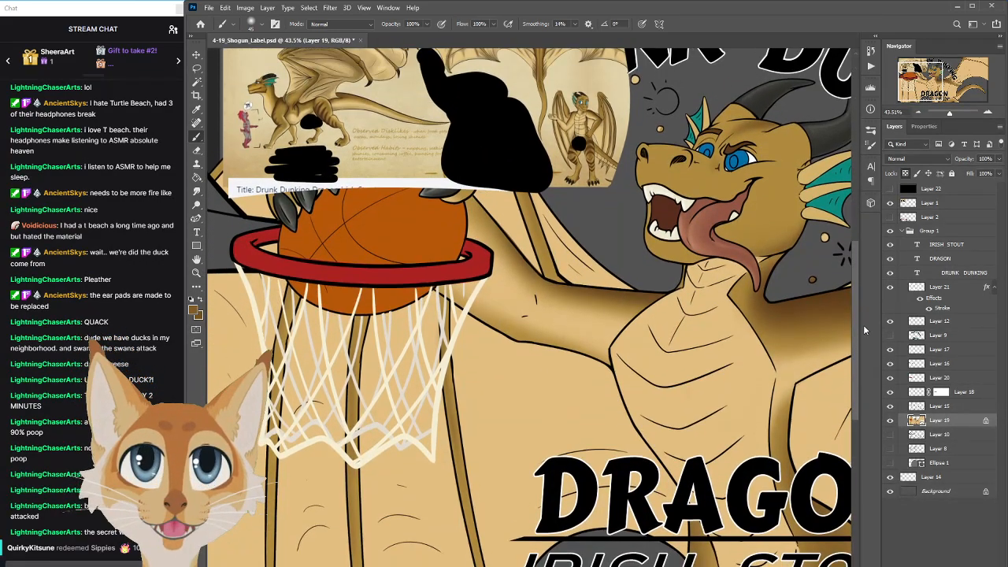
scroll(807, 362, "up", 4)
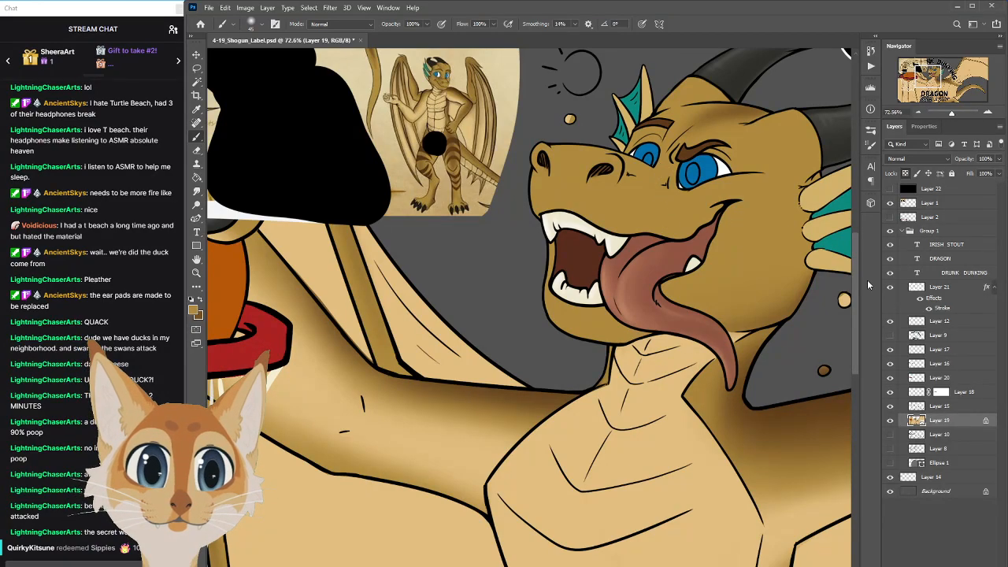
scroll(870, 282, "up", 3)
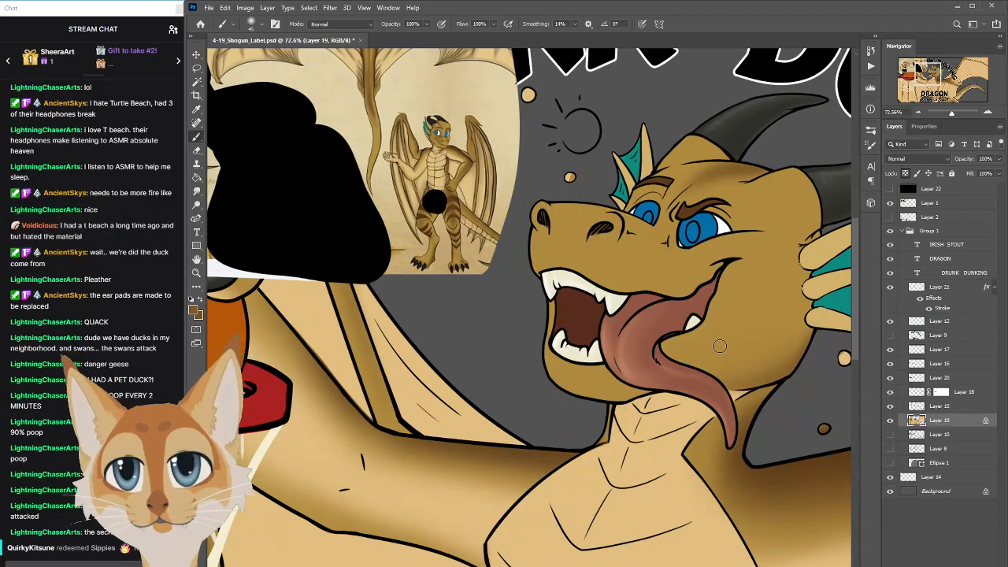
scroll(860, 329, "up", 2)
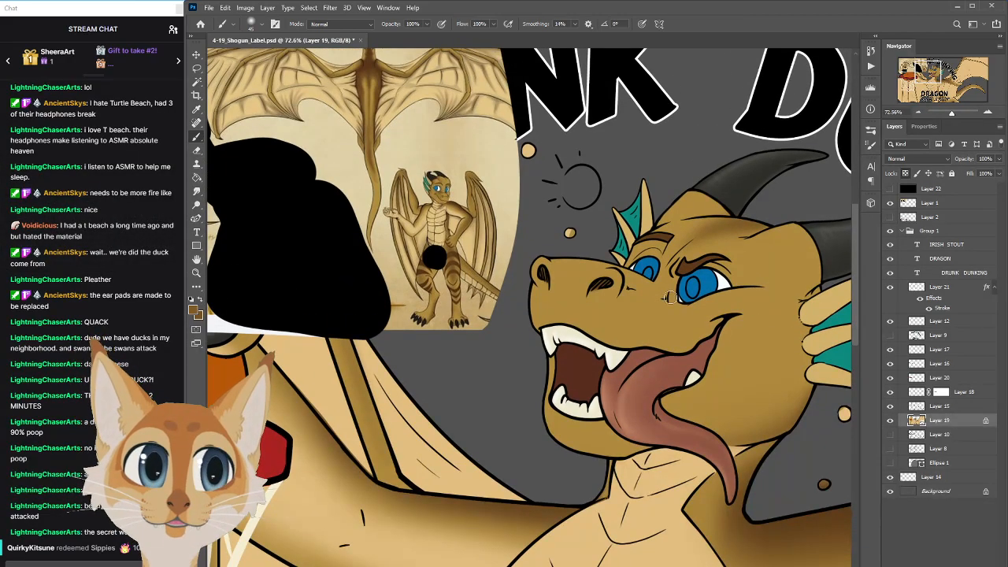
Compare Layer 19 hidden and shown, select the head's flat golden area with the Magic Wand, and return to the Brush tool
left_click(891, 421)
left_click(890, 420)
left_click(891, 420)
left_click(891, 420)
key("w")
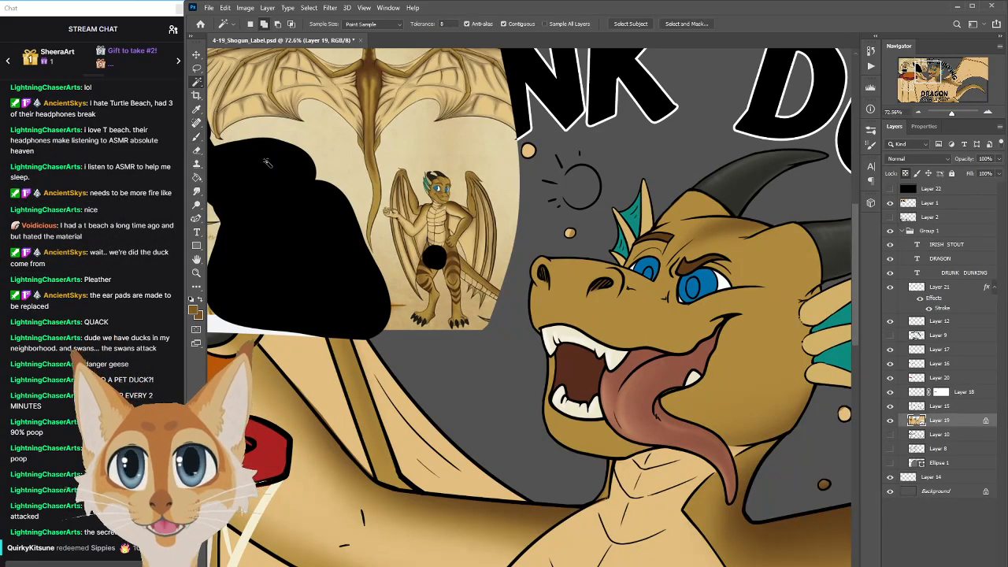
left_click(575, 295)
key("b")
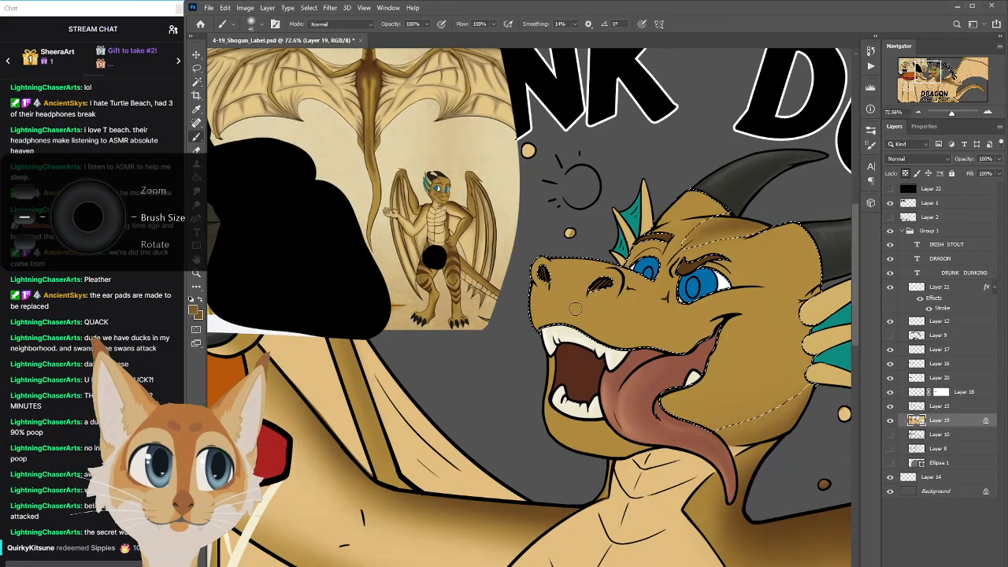
Shade the upper edge of the dragon's snout inside the selection with a size 70 brush
key("bracketright")
key("bracketright")
key("bracketright")
key("bracketright")
left_click_drag(521, 254, 605, 268)
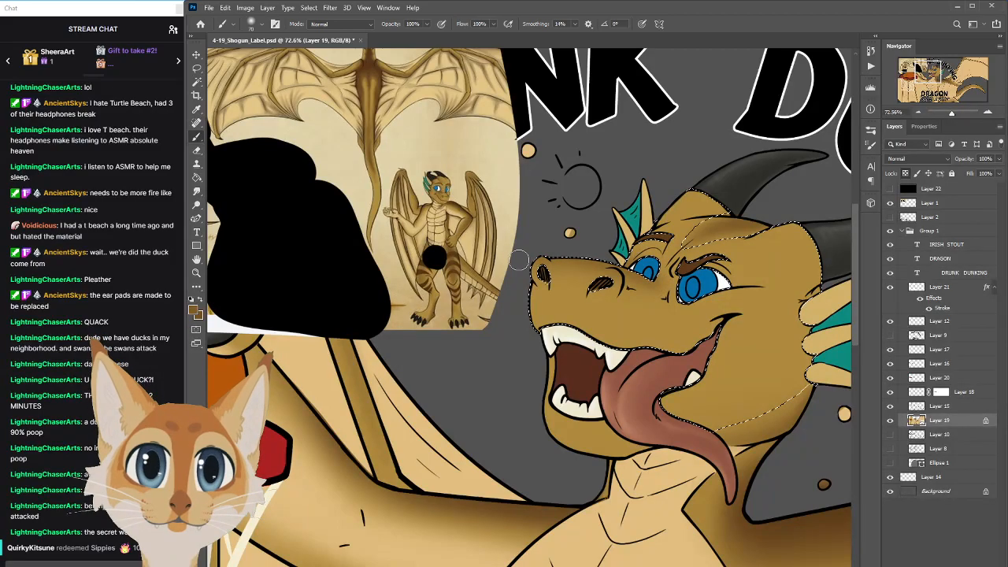
Blend the snout shading with a golden brown sampled from the face, using brush sizes 40 and 60, and clear the selection
left_click(671, 317, "alt")
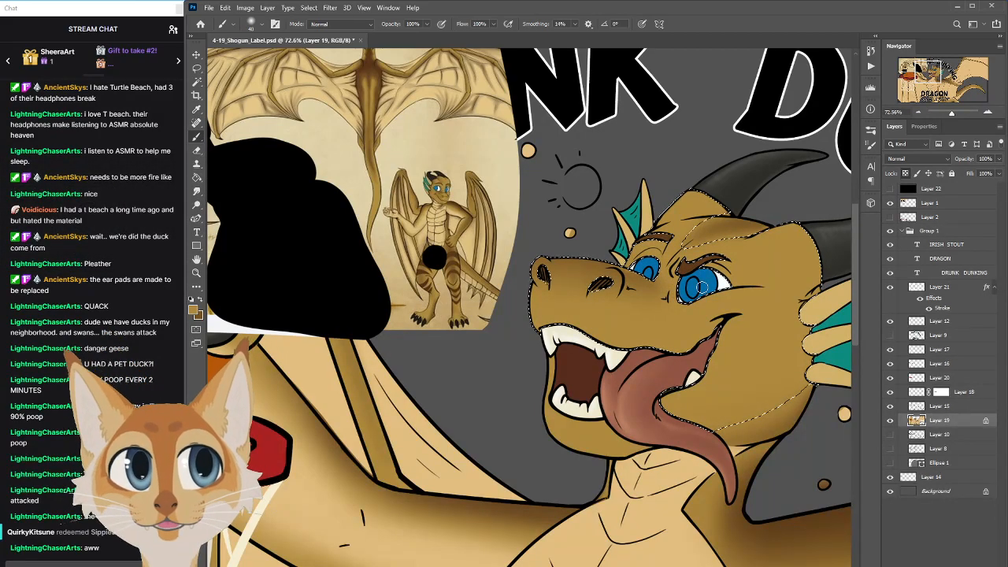
scroll(702, 287, "down", 3)
scroll(702, 287, "up", 3)
key("]")
key("]")
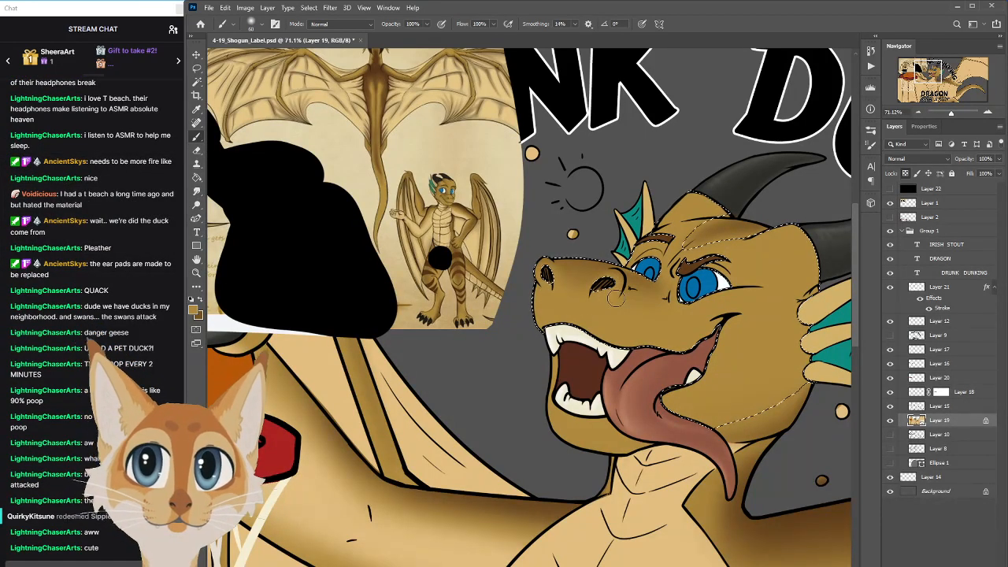
scroll(622, 298, "down", 5)
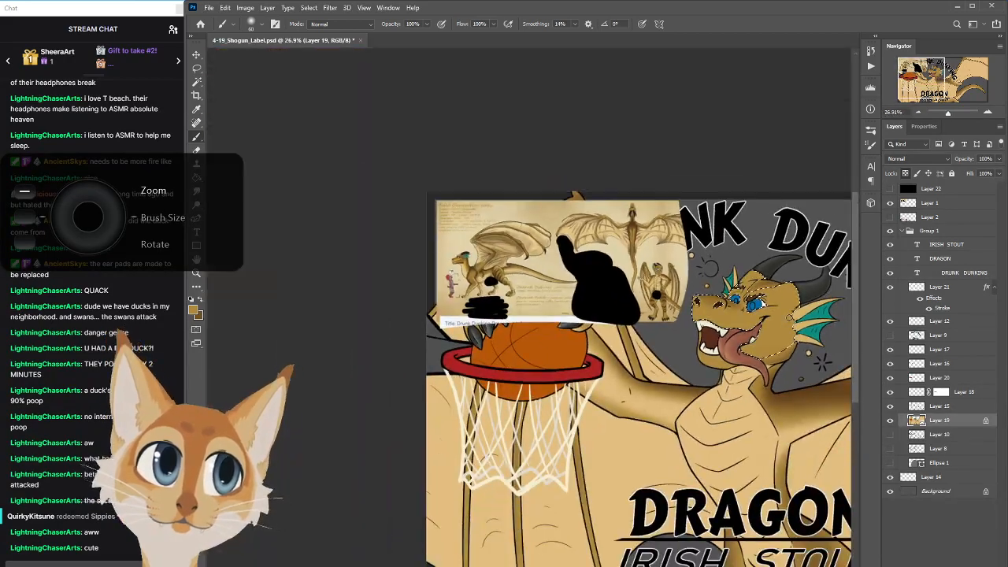
left_click(309, 7)
left_click(317, 28)
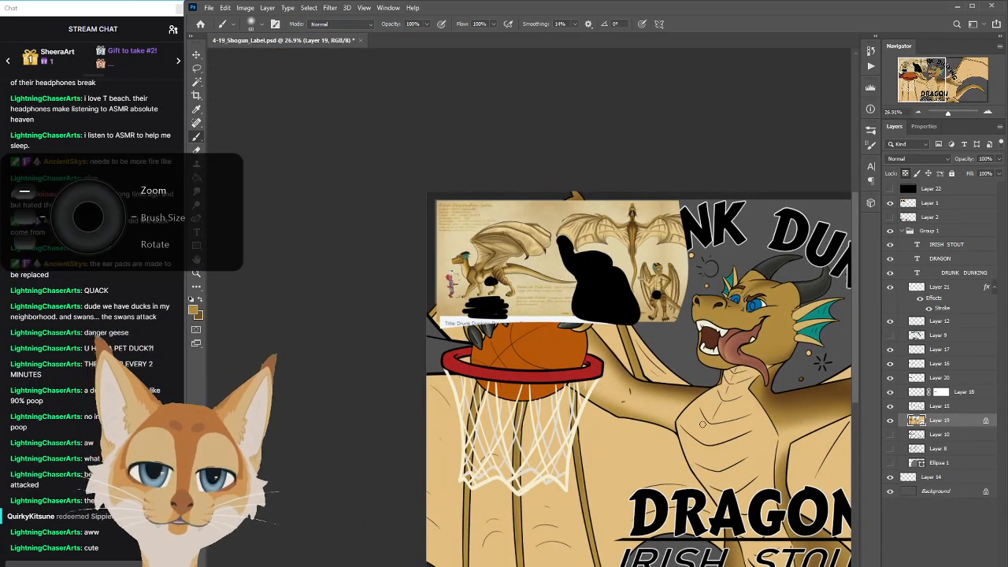
scroll(703, 424, "up", 5)
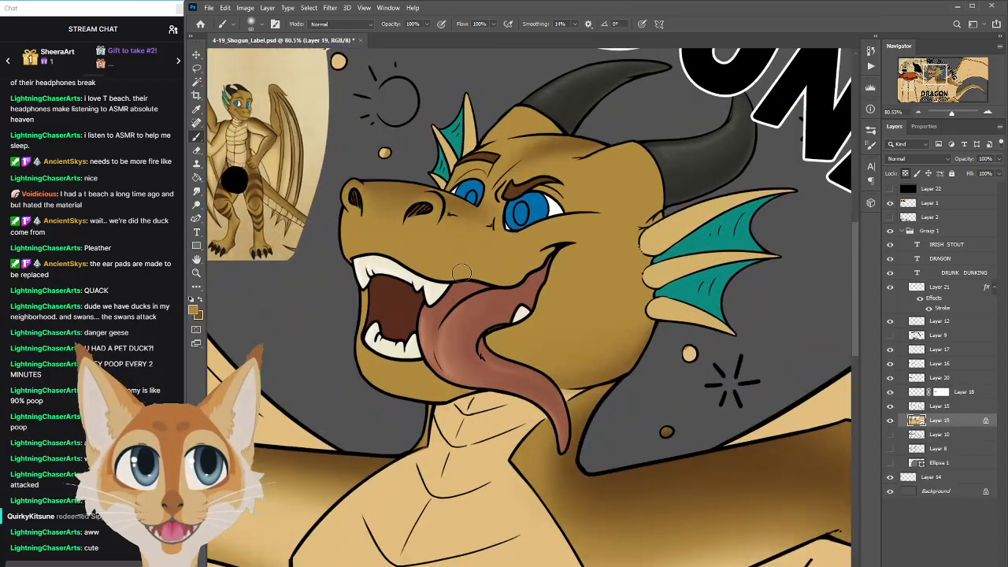
Touch up the shading along the head's upper edge between the horns with a sampled brown and a size 25 brush
scroll(854, 293, "up", 3)
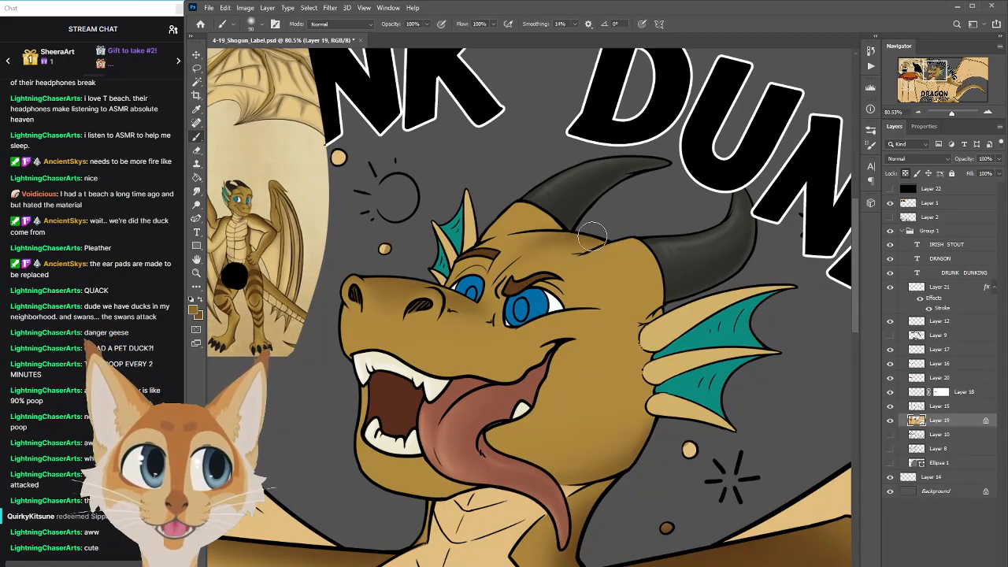
left_click(571, 219, "alt")
key("[")
key("[")
key("[")
key("[")
key("[")
key("[")
key("[")
key("[")
key("[")
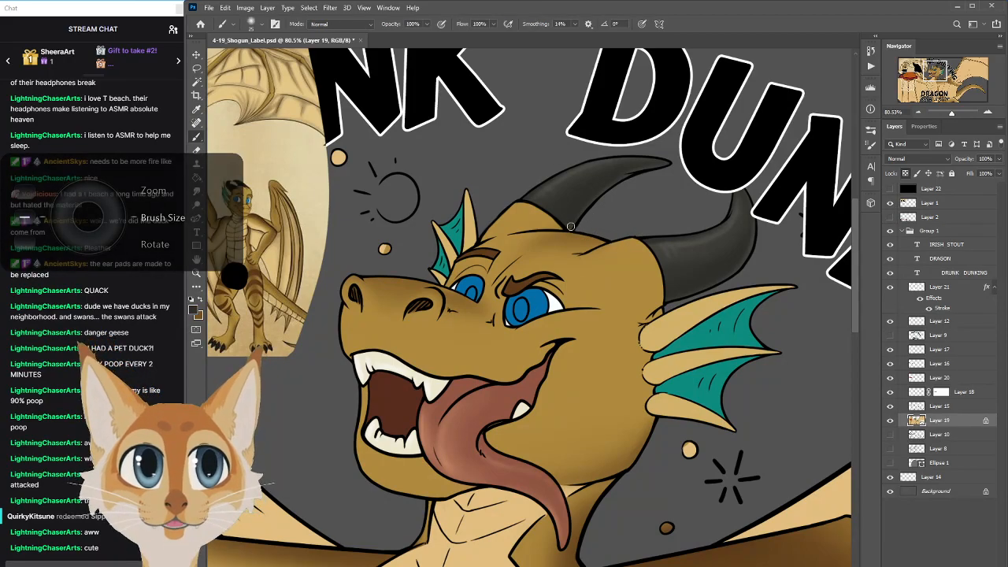
left_click(559, 232, "alt")
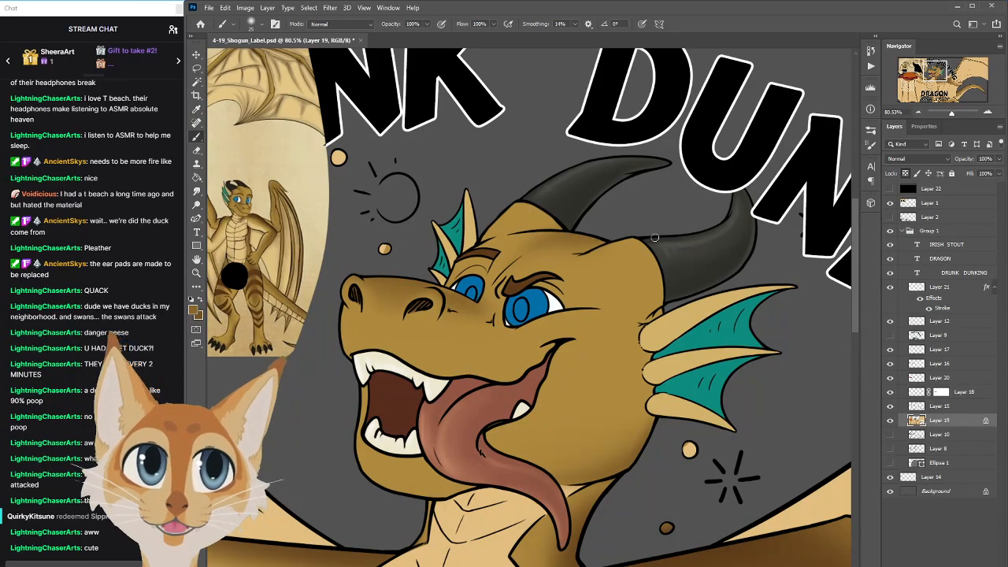
Save the label file with the head shading
key("ctrl+minus")
key("ctrl+minus")
key("ctrl+minus")
key("ctrl+s")
Soften the shading on the dragon's rear jaw with a golden brown sampled from the cheek, using a size 45 brush
scroll(654, 237, "up", 4)
key("]")
key("]")
key("]")
key("]")
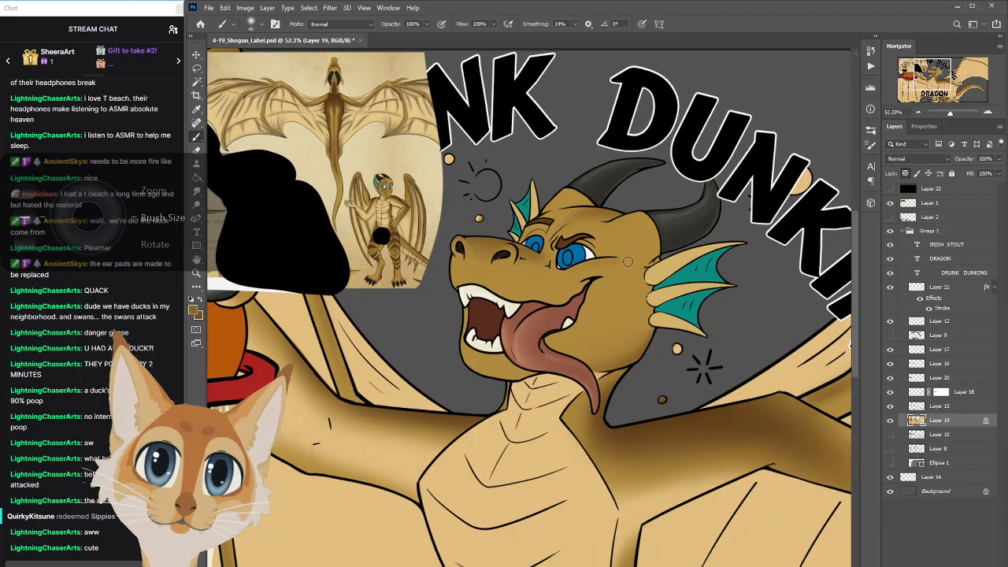
key("]")
key("]")
key("]")
key("]")
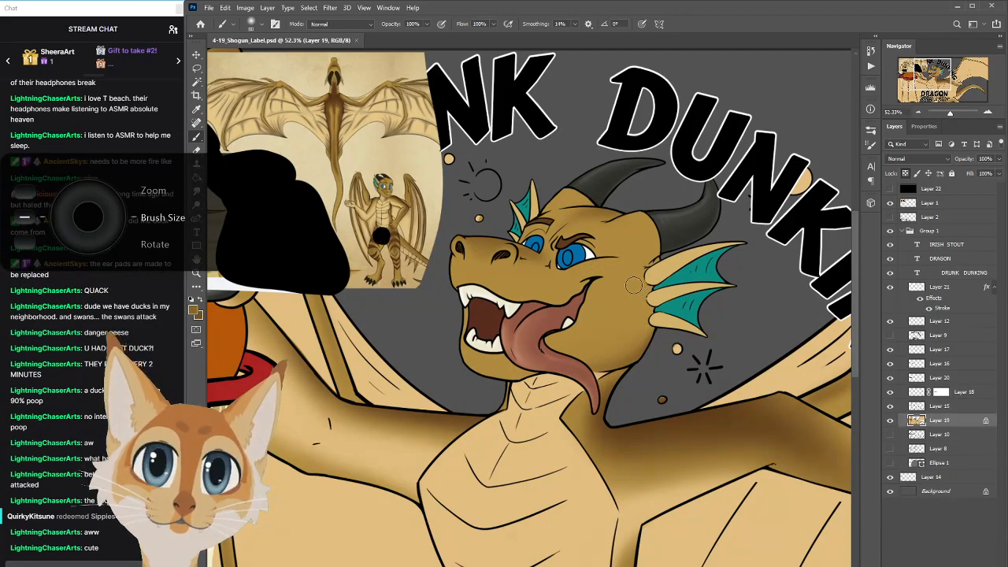
left_click(625, 339, "alt")
key("[")
key("[")
key("[")
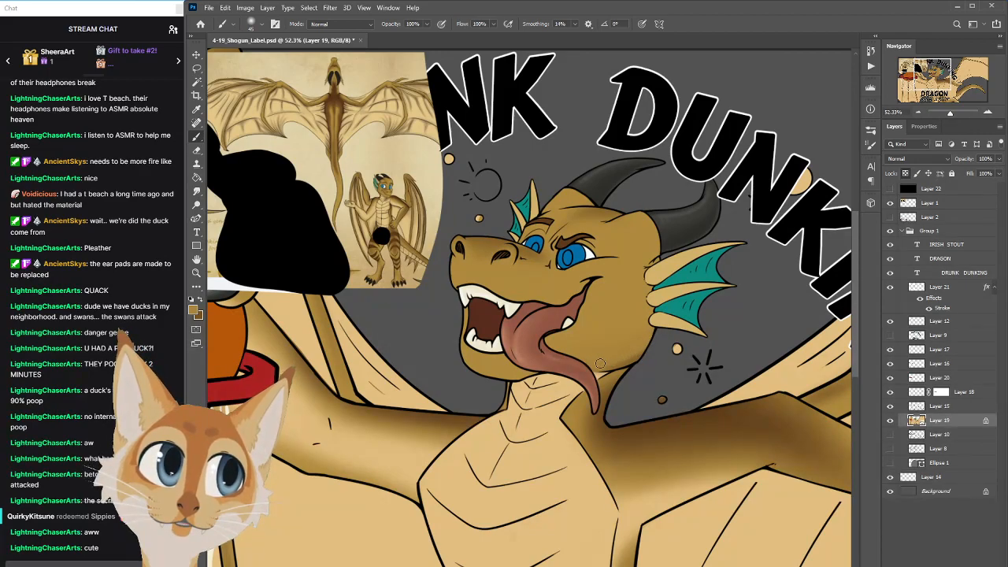
Blend the jaw's lower edge with a size 50 brush, resampling the brown from the dragon's face and shoulder
key("i")
key("b")
key("[")
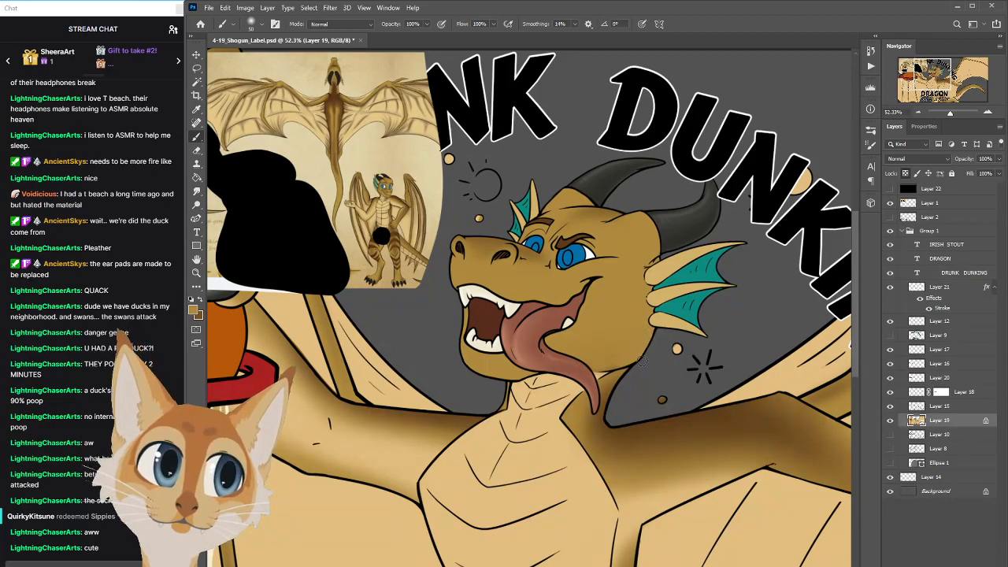
key("i")
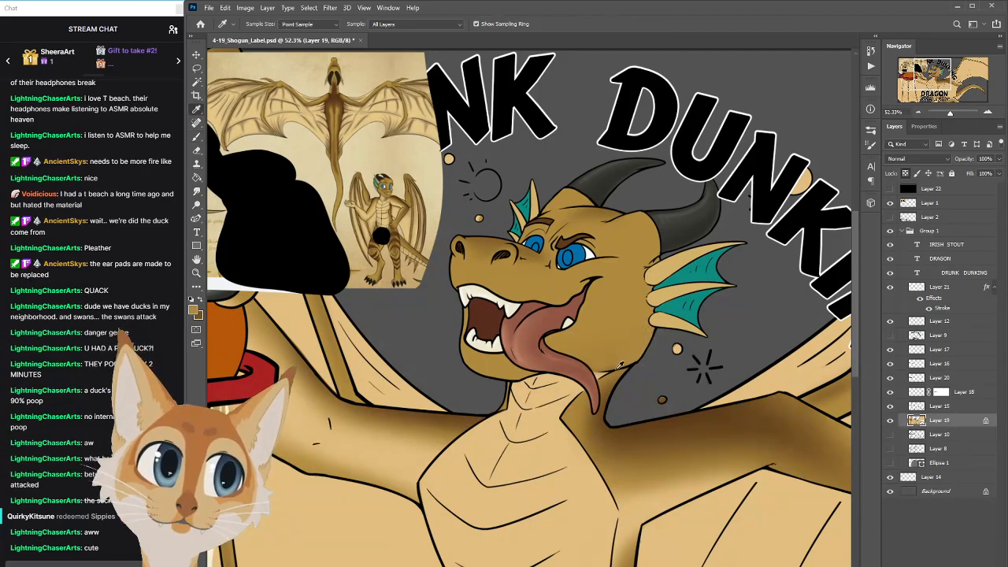
left_click(639, 463)
key("b")
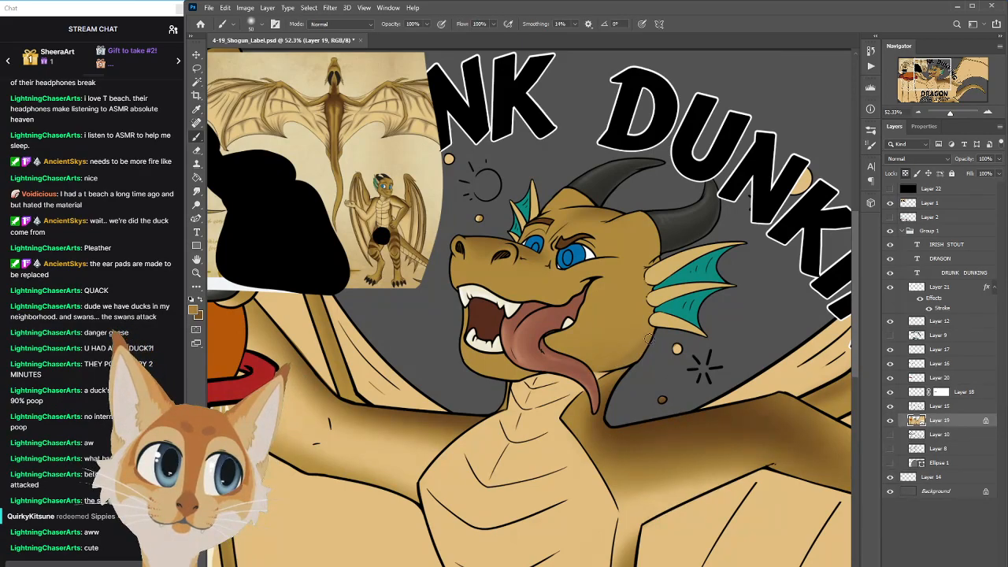
Deepen the shadow along the jaw's lower rear edge with a darker brown sampled from the arm, using a size 50 brush
key("]")
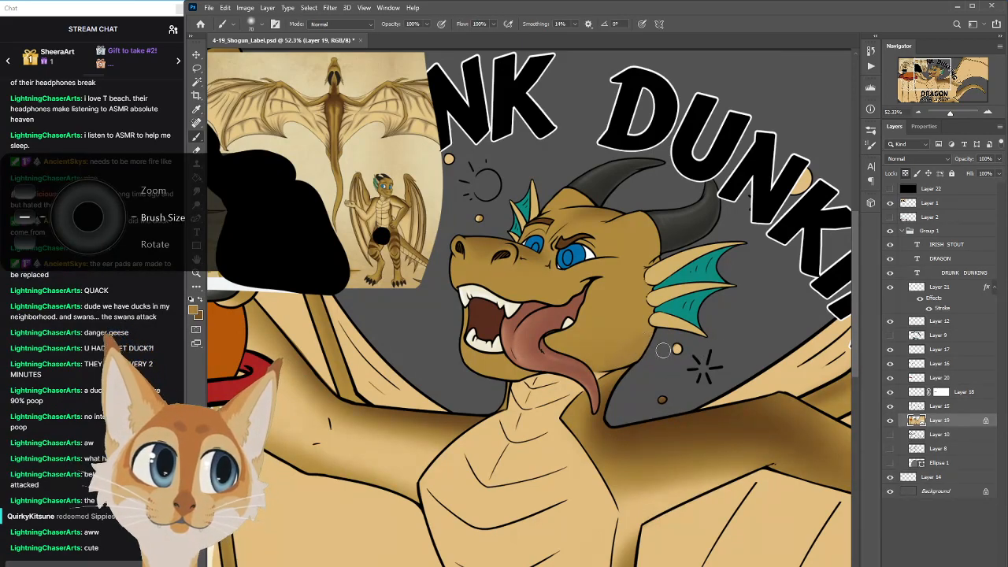
left_click(680, 432, "alt")
key("[")
key("[")
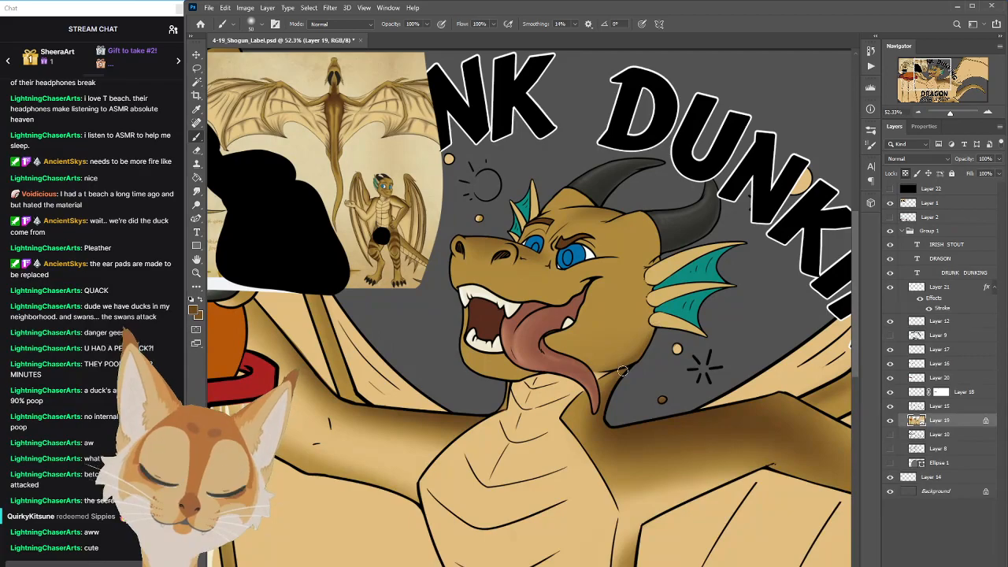
key("bracketright")
key("bracketright")
key("bracketright")
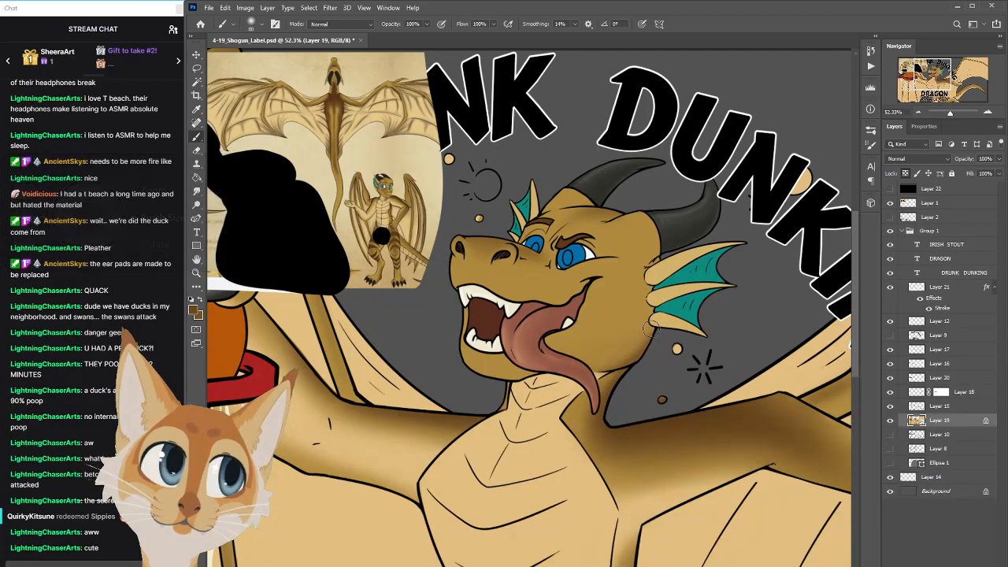
Check the jaw shading on the whole label and save the file
scroll(717, 348, "down", 3)
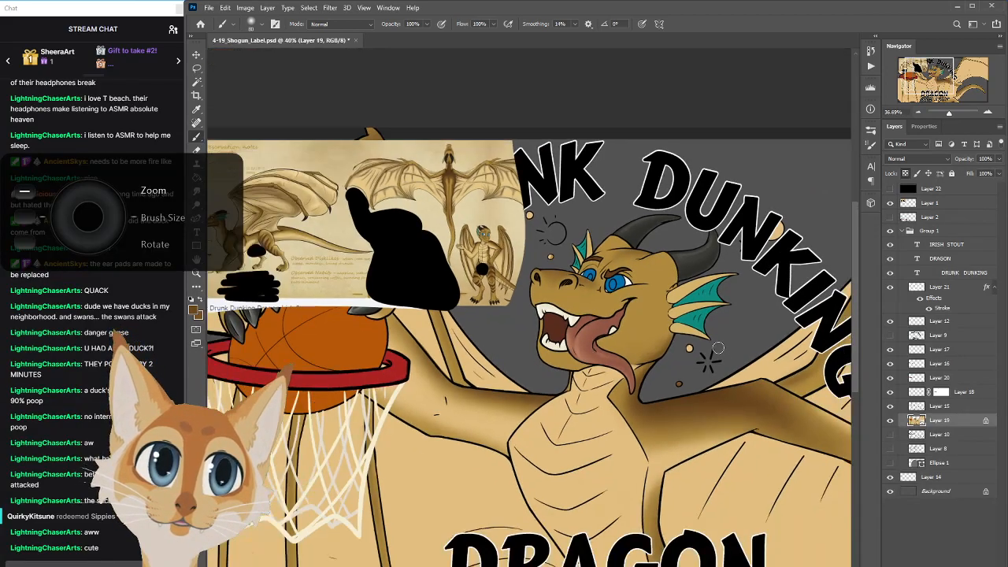
scroll(718, 348, "down", 3)
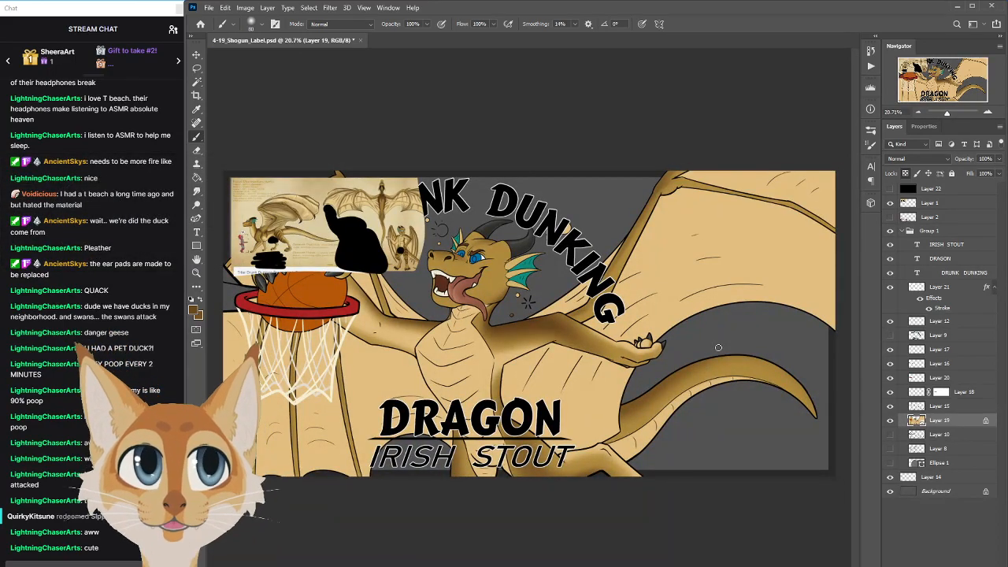
key("ctrl+s")
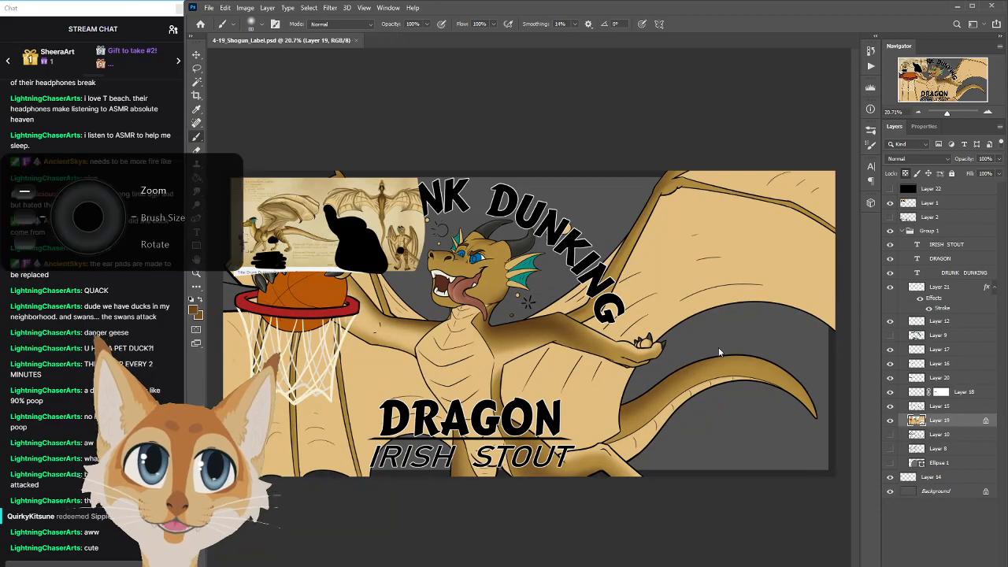
Recolour the four small bubbles around the dragon's head with a hard round brush, trying green #4b5d42 and settling on #546e46
scroll(718, 347, "up", 4)
scroll(677, 236, "up", 1)
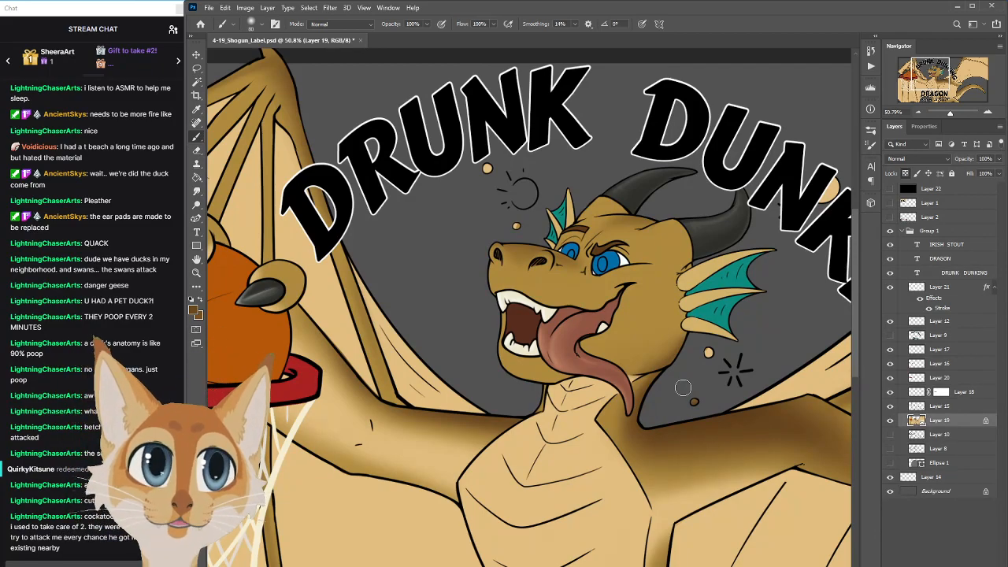
left_click(869, 132)
left_click(820, 197)
left_click(870, 132)
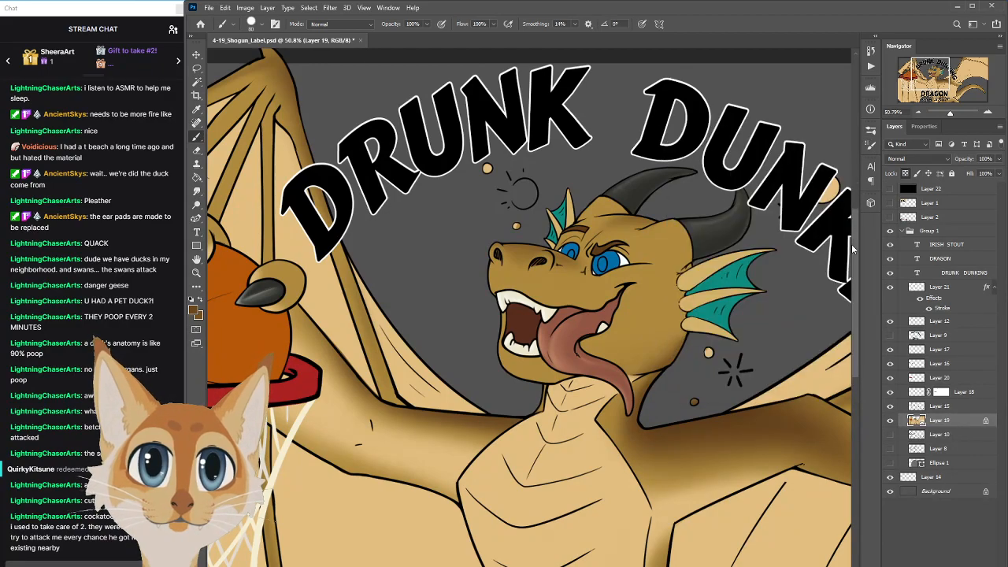
scroll(851, 244, "up", 2)
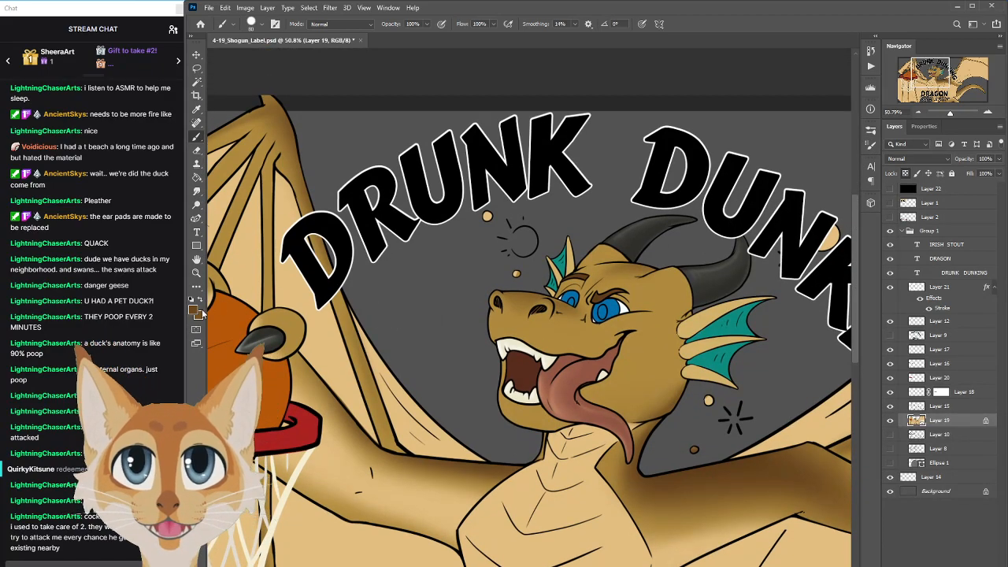
left_click(198, 311)
left_click(719, 290)
mouse_move(669, 271)
left_mouse_down()
mouse_move(623, 260)
mouse_move(612, 277)
left_mouse_up()
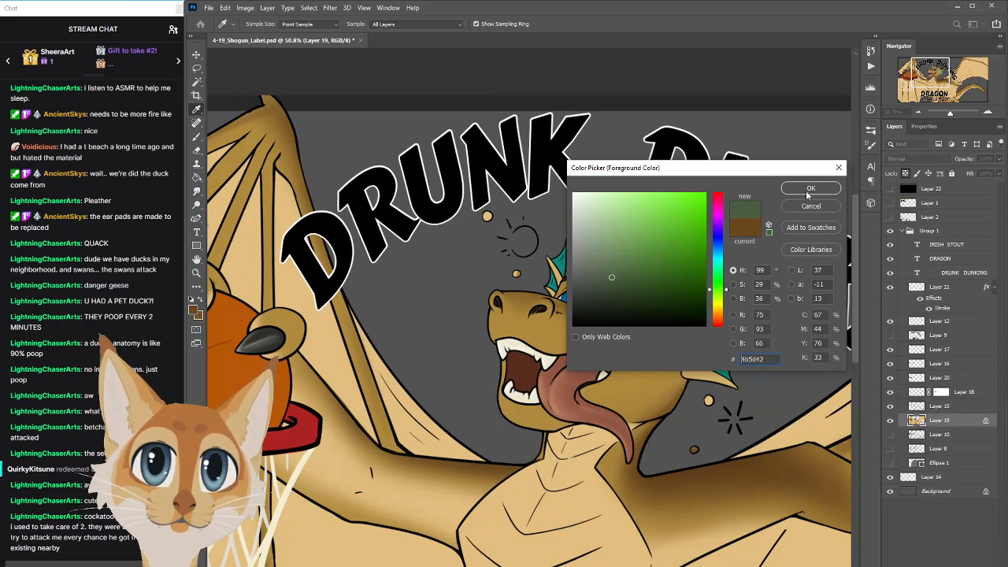
left_click(810, 189)
key("b")
left_click(487, 215)
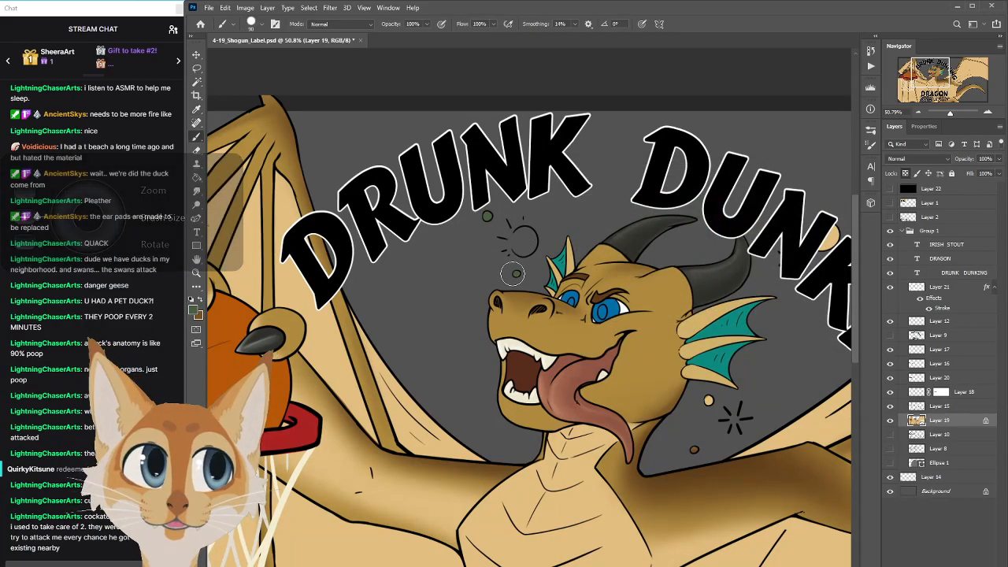
left_click(198, 311)
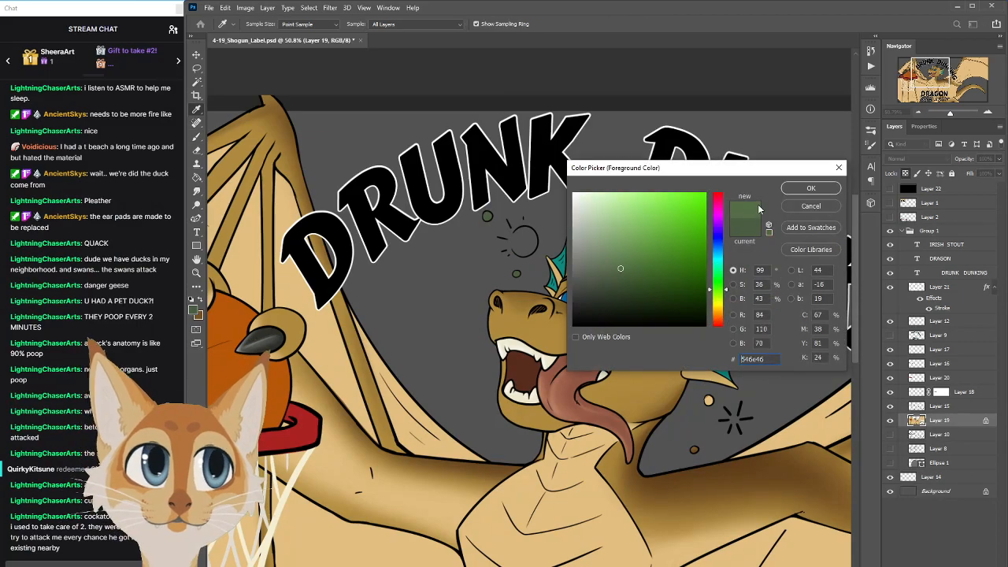
left_click(800, 193)
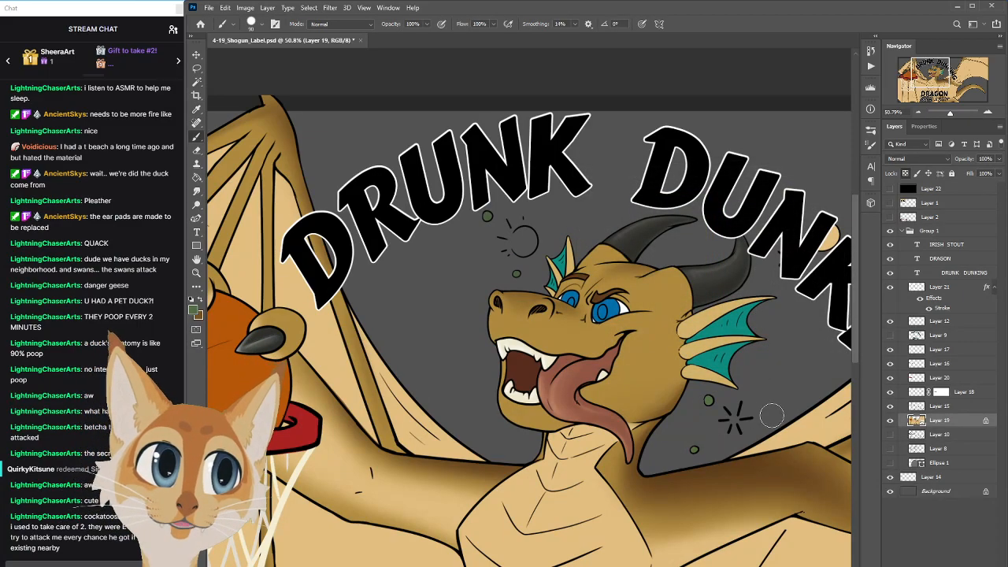
Unlock Layer 19's transparent pixels, fill the large bubble near the snout with the green at brush size 60, and relock them
scroll(796, 521, "right", 2)
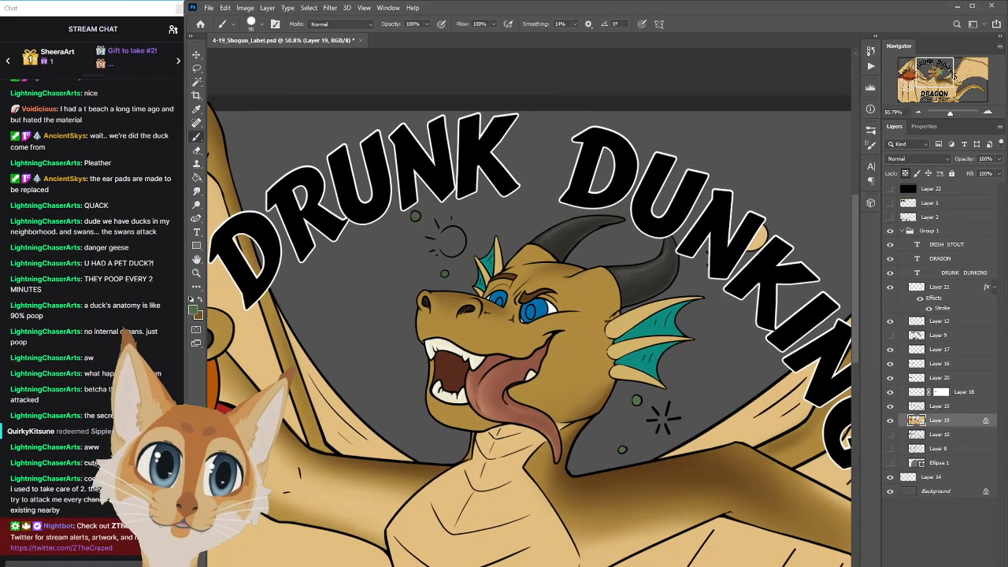
scroll(796, 522, "left", 1)
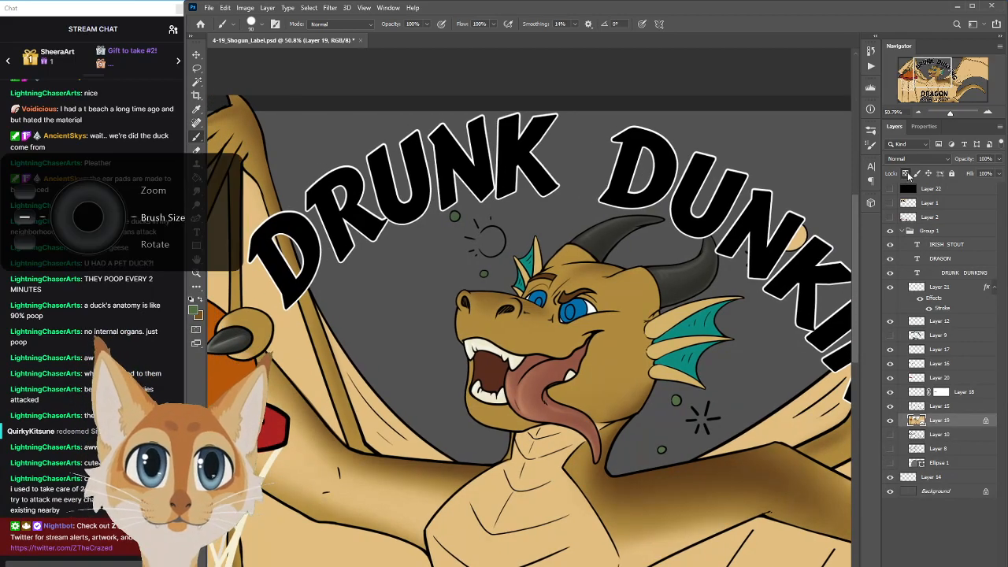
left_click(905, 175)
key("bracketleft")
key("bracketleft")
key("bracketleft")
mouse_move(493, 236)
left_mouse_down()
mouse_move(489, 247)
mouse_move(497, 244)
left_mouse_up()
left_click(906, 175)
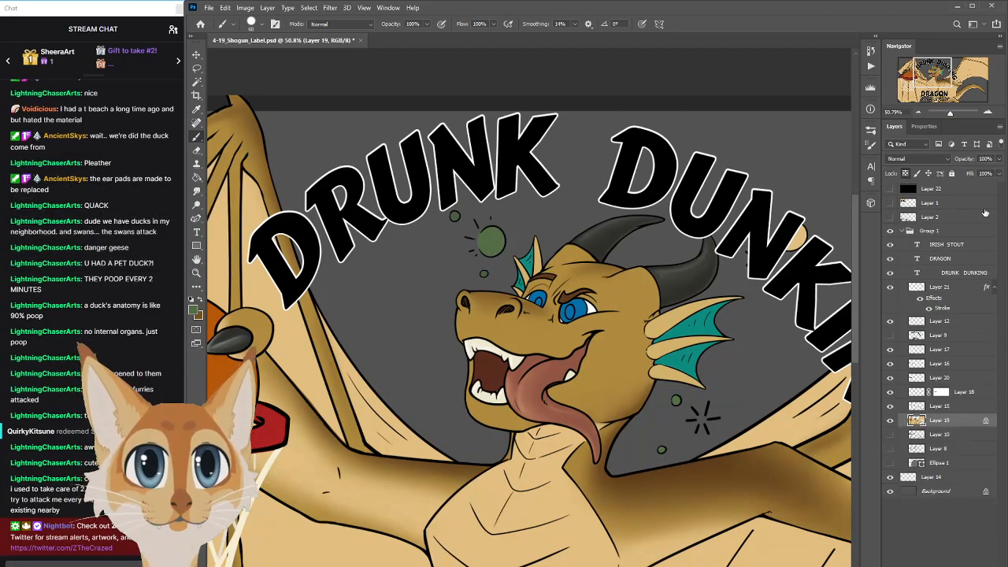
Touch up the small bubble above the snout with transparent pixels unlocked, restore the lock, and save the file
left_click(905, 175)
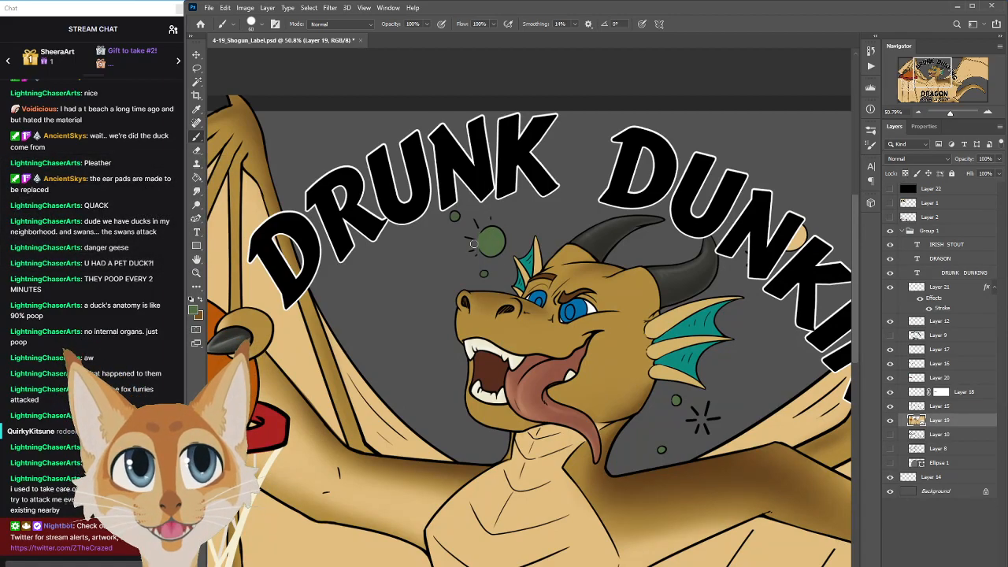
left_click(481, 275)
left_click(906, 174)
key("ctrl+s")
Examine the green bubbles and head shading on the whole label and close up
scroll(835, 299, "down", 5)
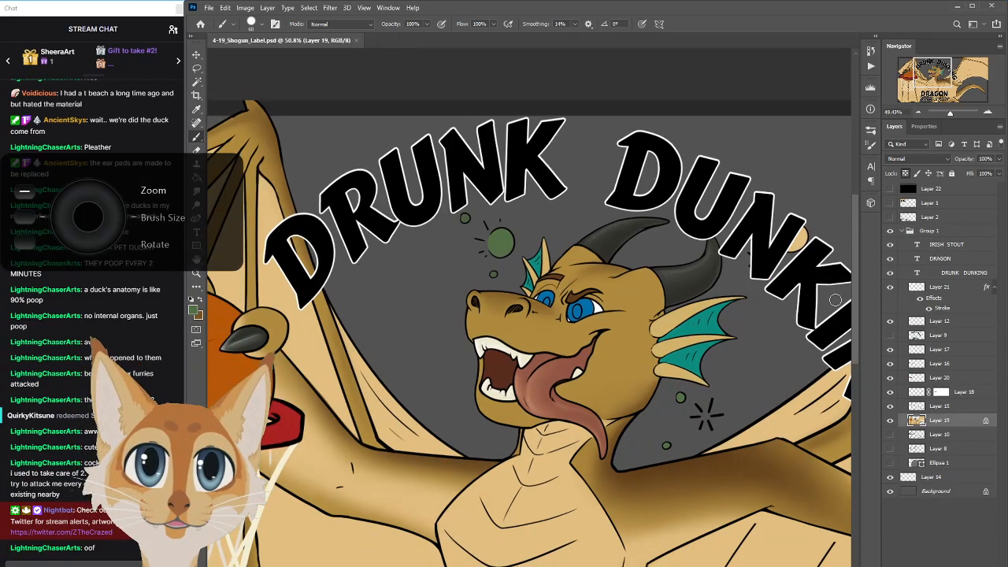
scroll(835, 300, "down", 2)
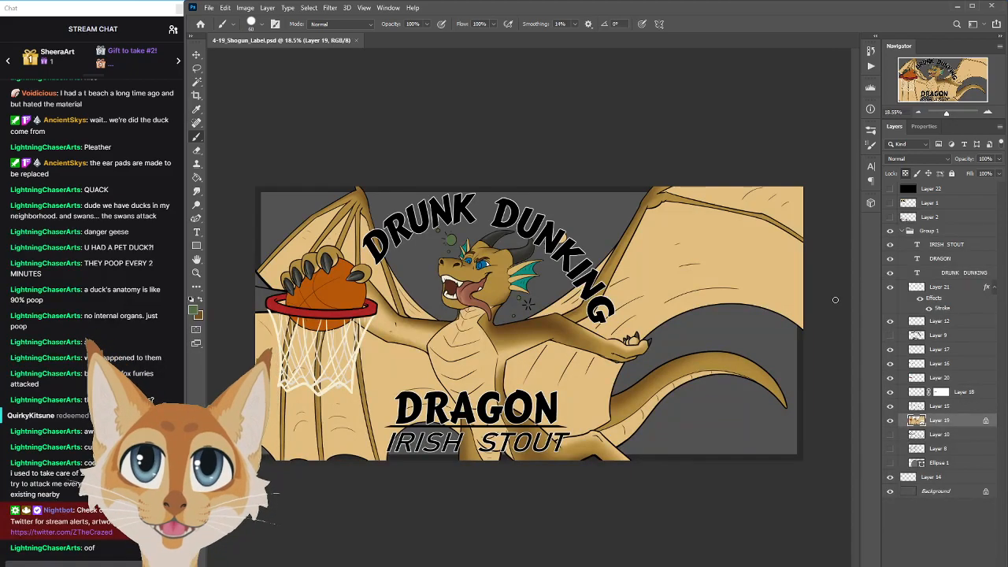
scroll(427, 243, "up", 2)
scroll(450, 337, "down", 3)
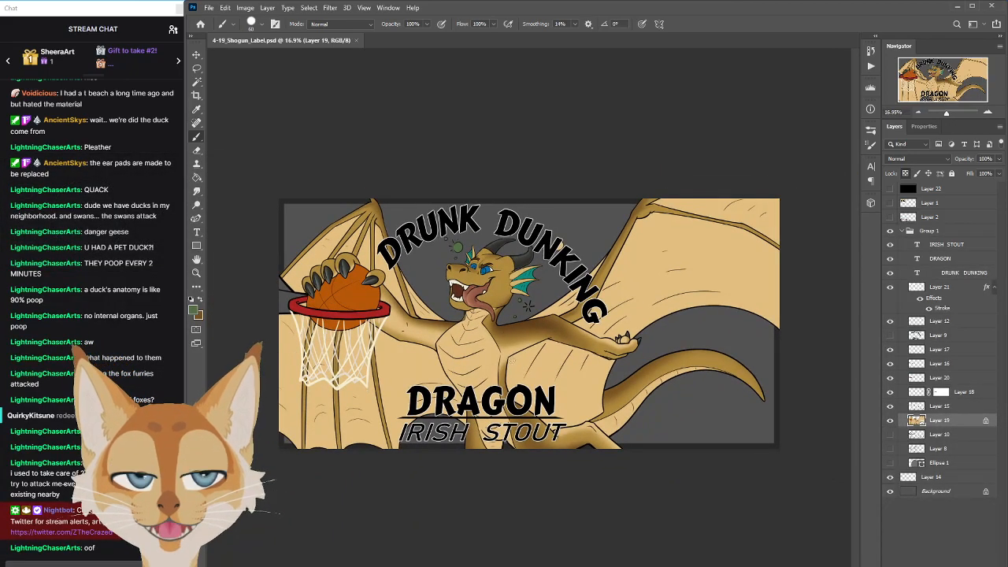
scroll(482, 304, "down", 2)
scroll(482, 300, "up", 4)
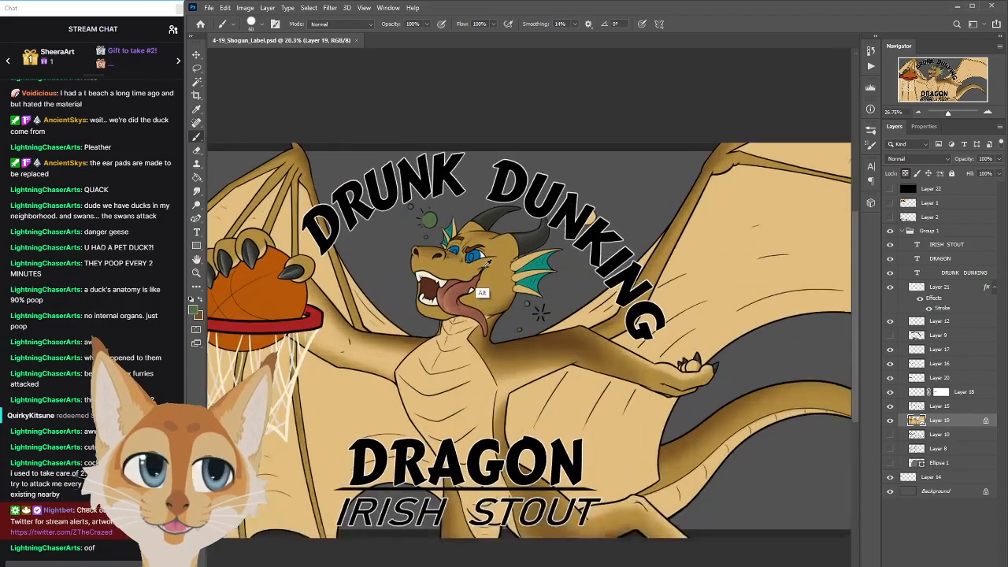
scroll(488, 263, "up", 5)
scroll(489, 263, "up", 1)
scroll(529, 307, "left", 2)
scroll(859, 347, "up", 2)
scroll(820, 346, "right", 3)
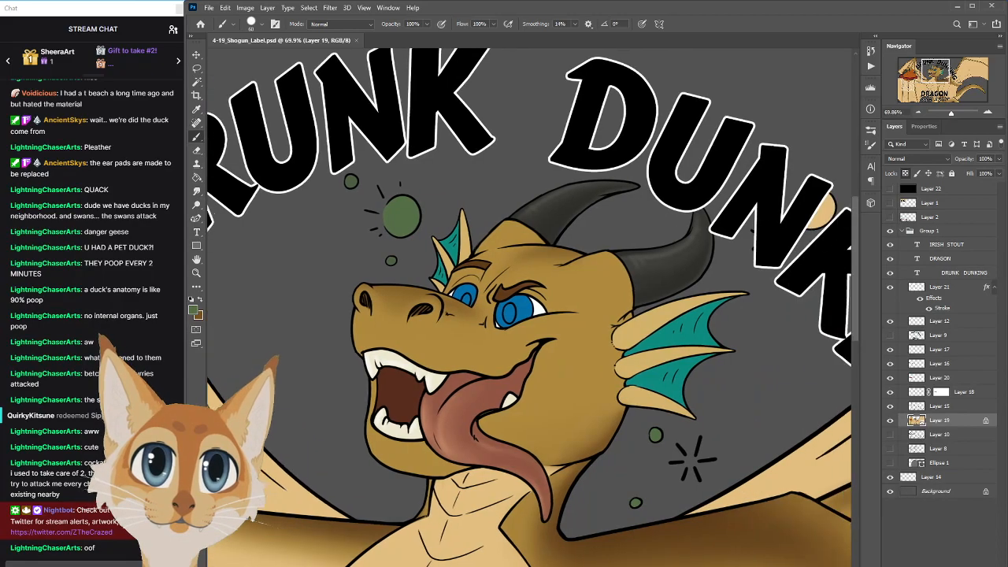
Shade the large green bubble near the snout with olive green #676e46 using a soft round brush
scroll(528, 307, "left", 2)
left_click(196, 312)
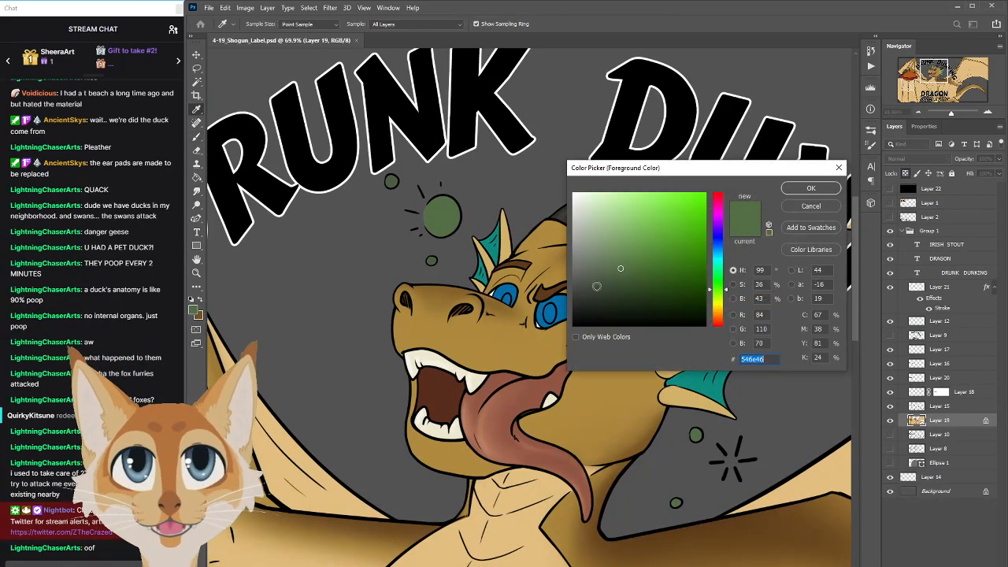
left_click(719, 297)
left_click(719, 301)
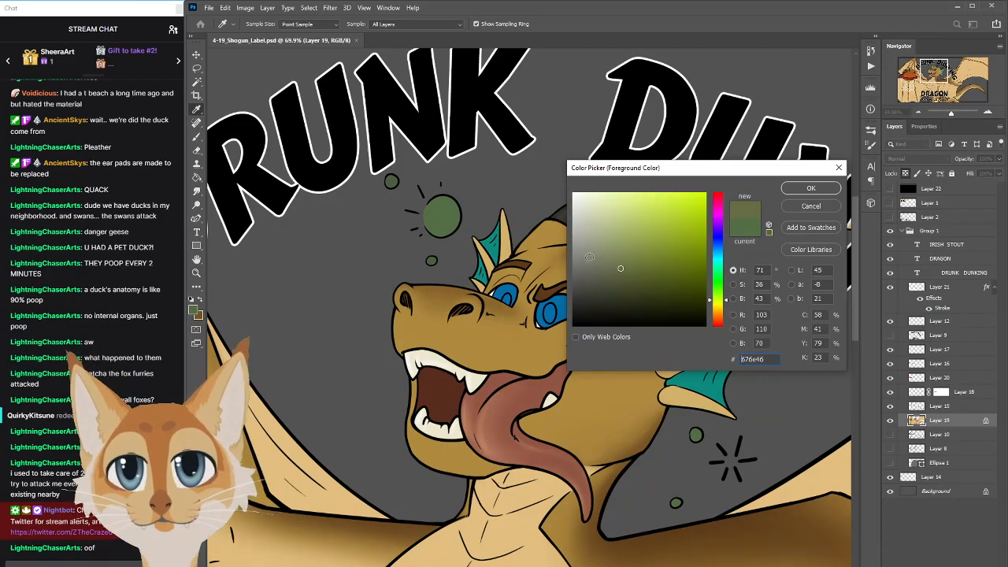
left_click(811, 189)
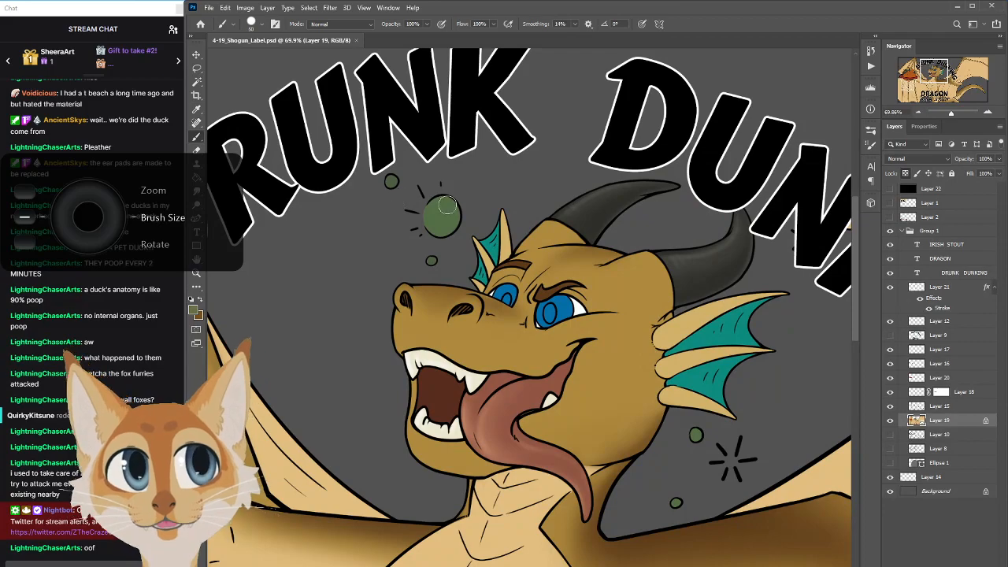
left_click(871, 130)
left_click(807, 221)
left_click(841, 127)
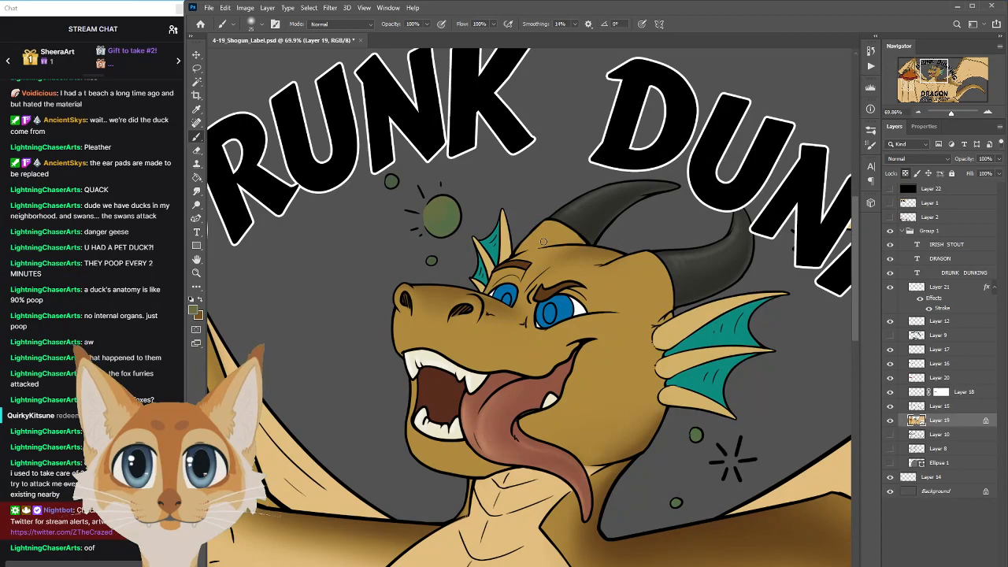
Choose a lighter olive green and brush a soft highlight onto the large green bubble near the snout
left_click(195, 311)
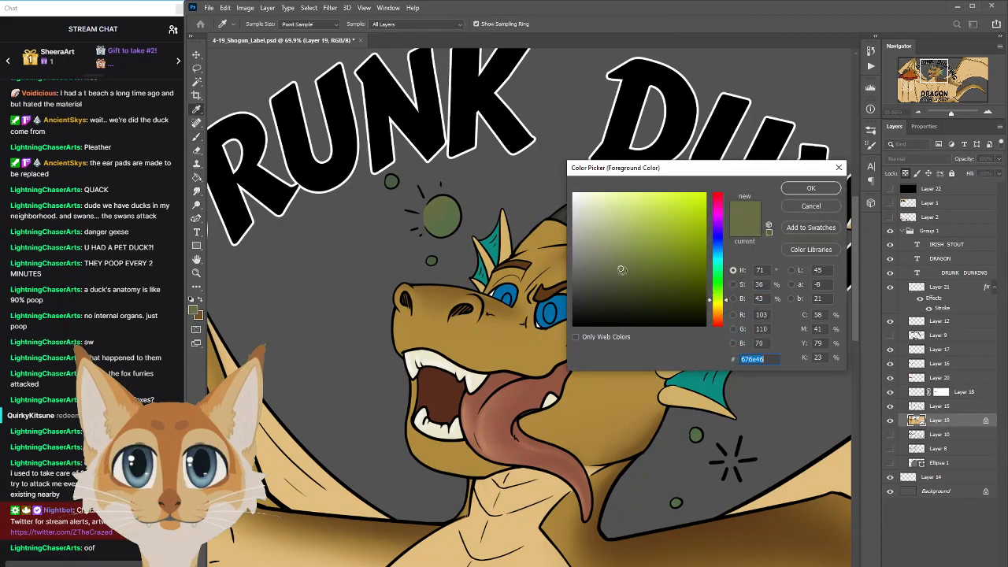
left_click(804, 190)
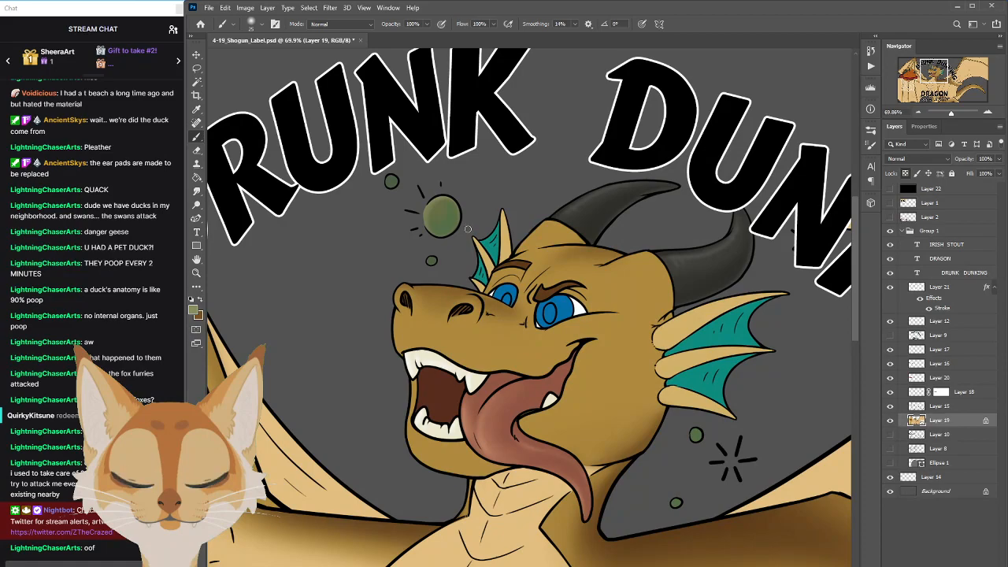
key("bracketright")
key("bracketright")
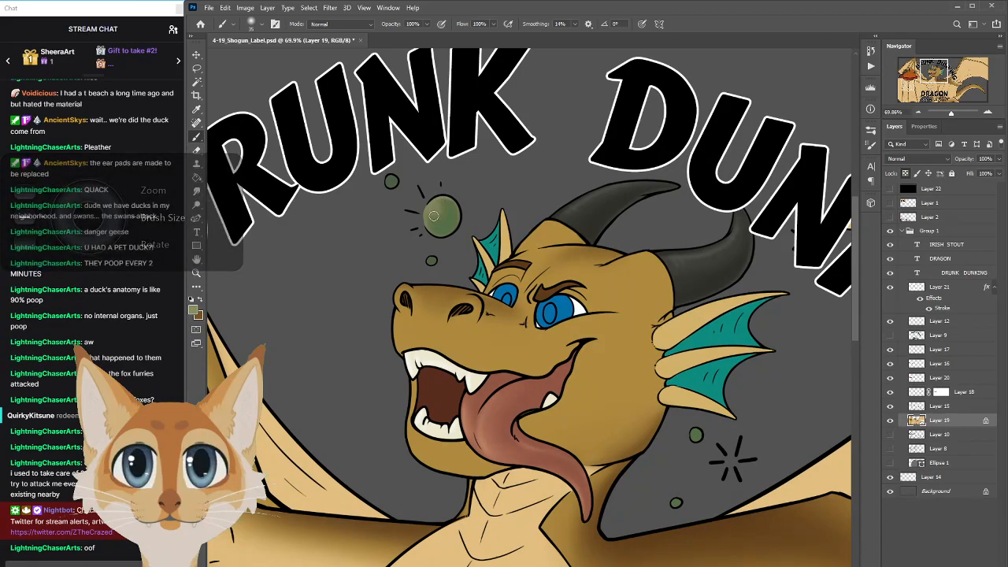
Refine the large bubble's highlight and lighten the small bubbles beside it with the brush reduced to size 15
key("bracketleft")
key("bracketleft")
key("bracketleft")
key("bracketleft")
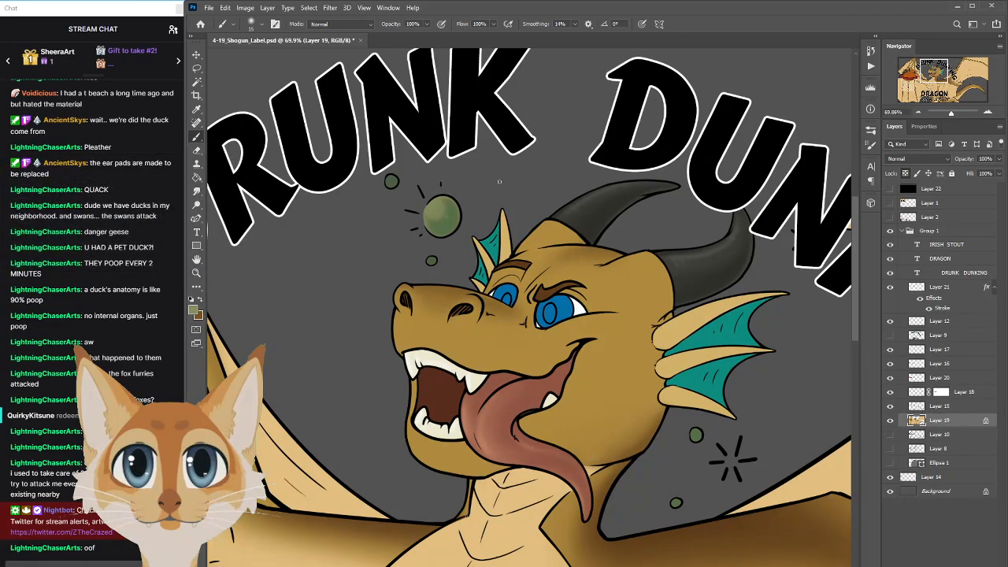
scroll(557, 240, "down", 7)
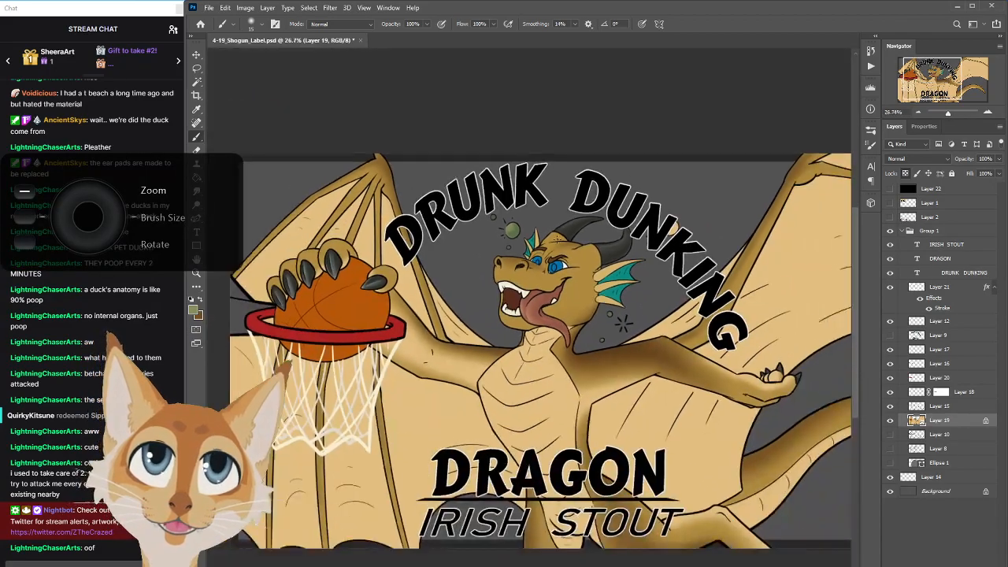
scroll(557, 240, "up", 7)
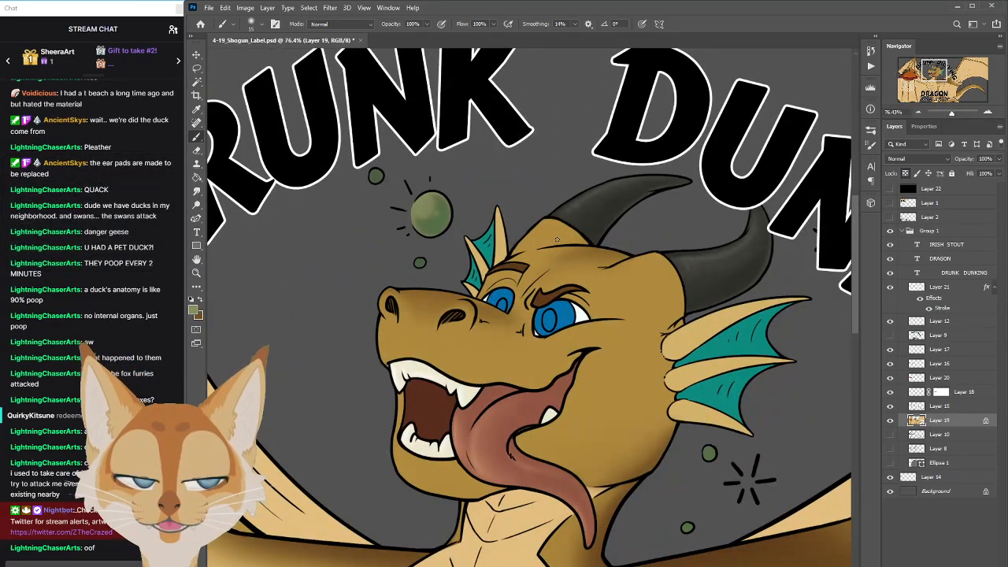
scroll(419, 267, "up", 1)
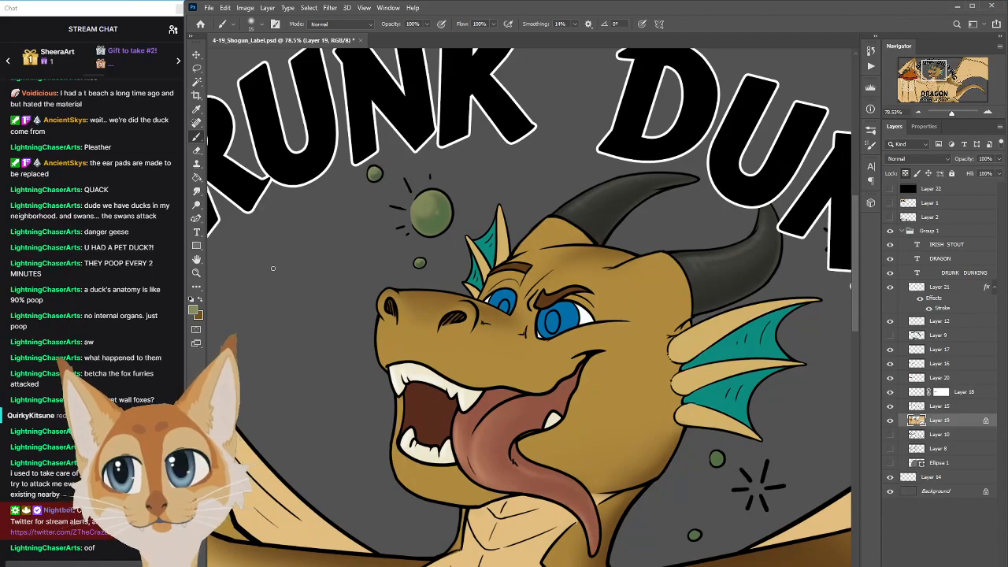
Set the foreground colour to pale green #a9b182 and paint brighter highlights on the large bubble and the small ones around it
left_click(193, 310)
left_click(607, 233)
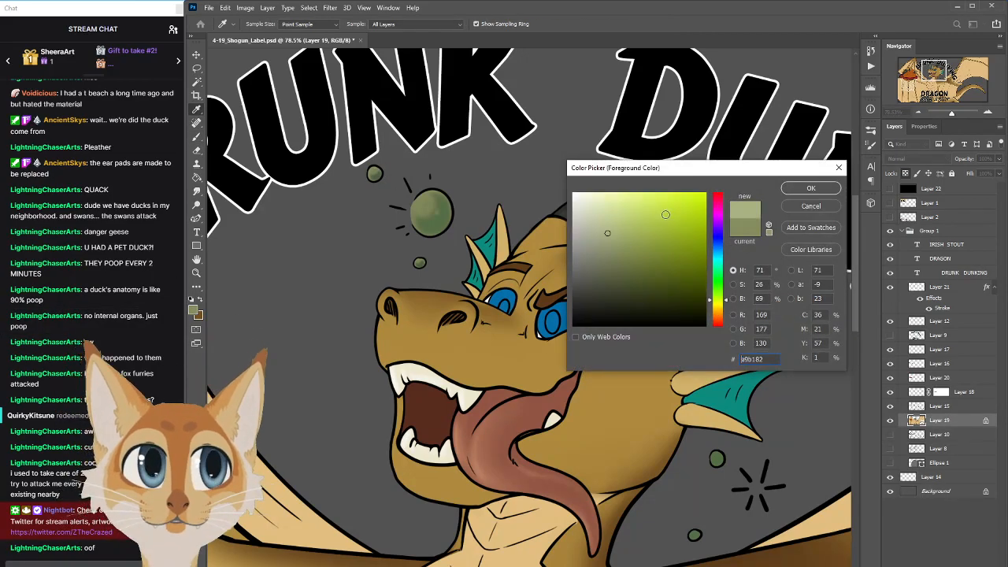
left_click(810, 188)
key("b")
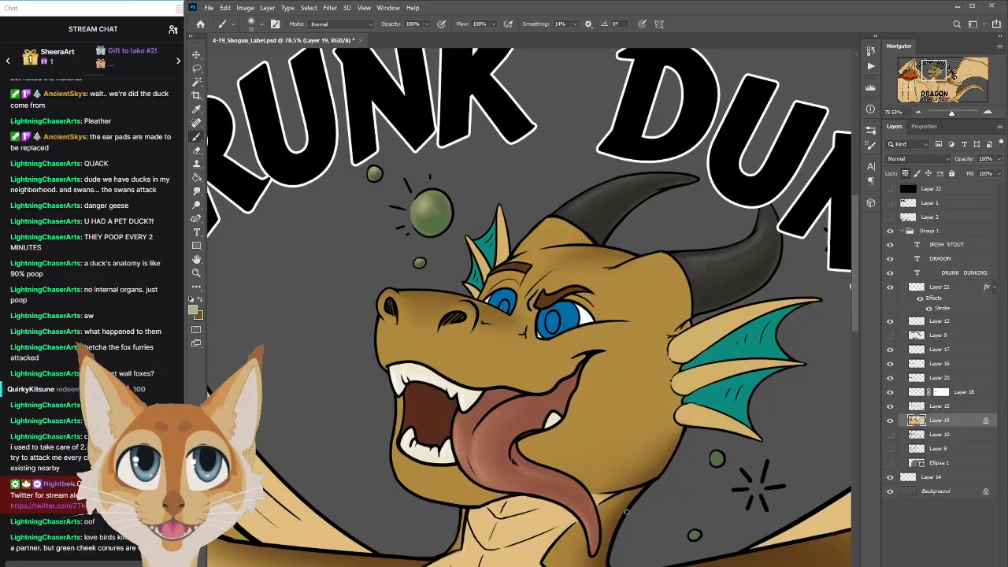
Shade and highlight the two small bubbles below the dragon's ear fins with olive and pale greens sampled from the large bubble
left_click_drag(431, 230, 342, 230)
left_click(627, 458, "alt")
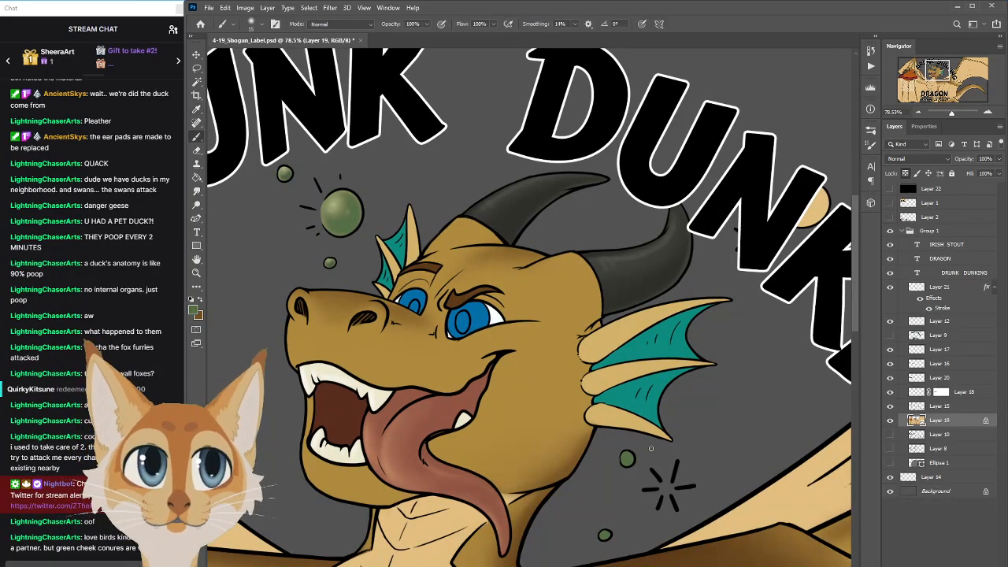
left_click(322, 210, "alt")
key("]")
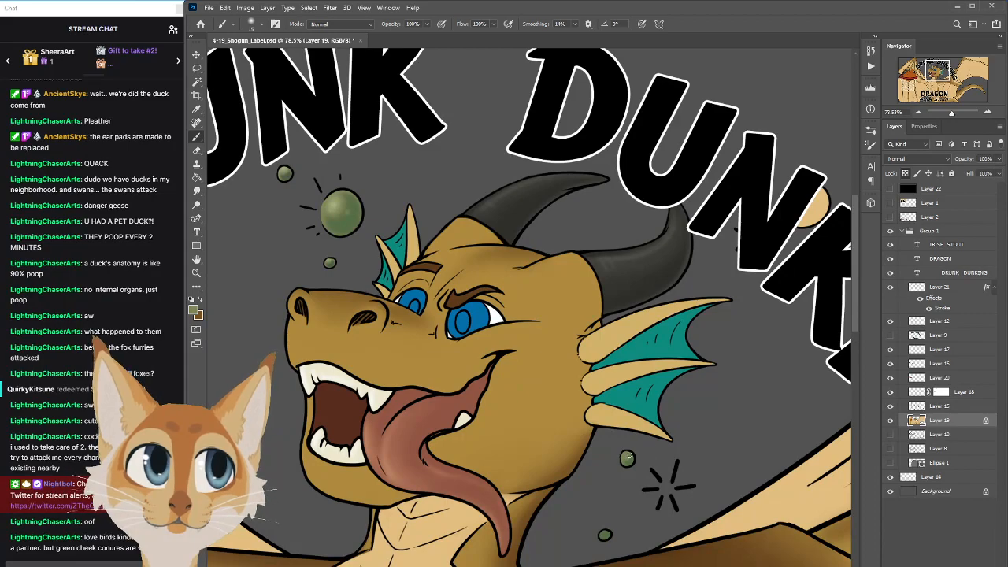
scroll(853, 343, "down", 4)
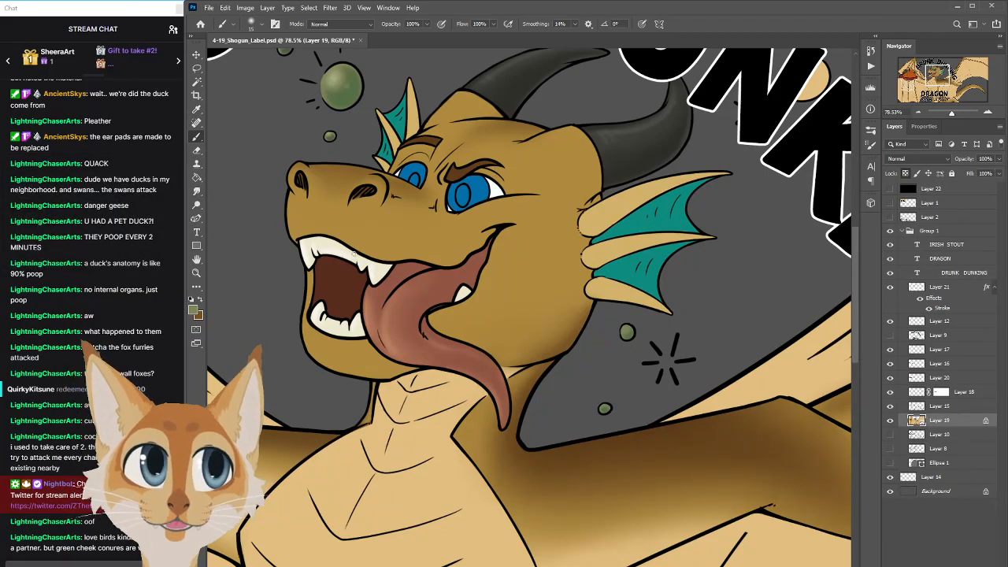
left_click(333, 79, "alt")
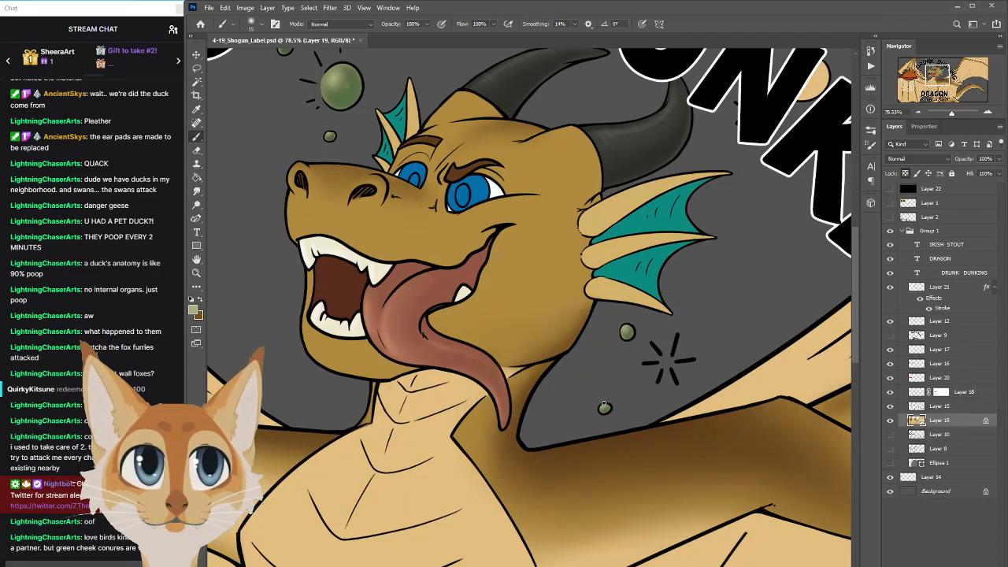
scroll(654, 401, "down", 5)
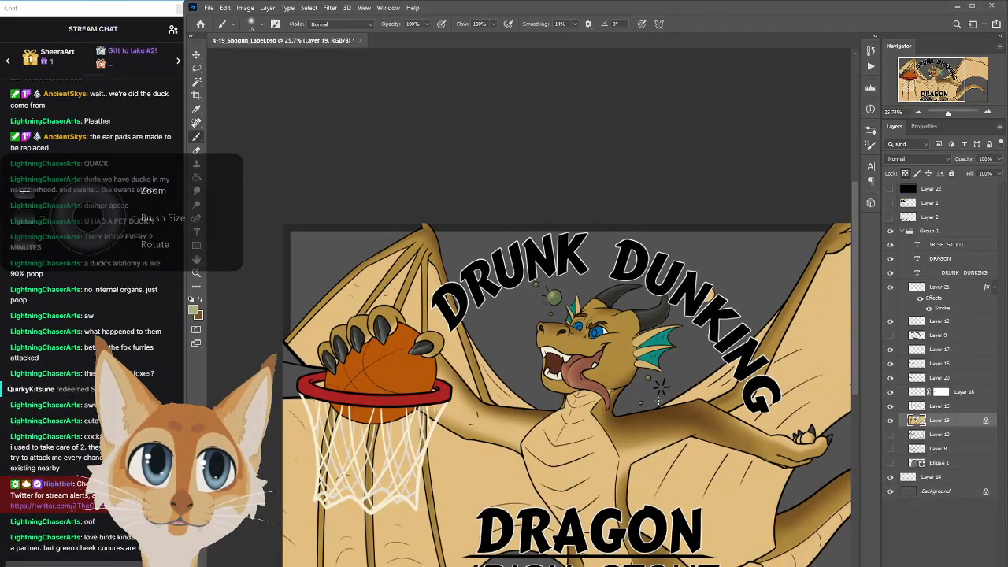
Toggle Layer 18's visibility to check what it contributes to the dragon's head
scroll(658, 401, "up", 4)
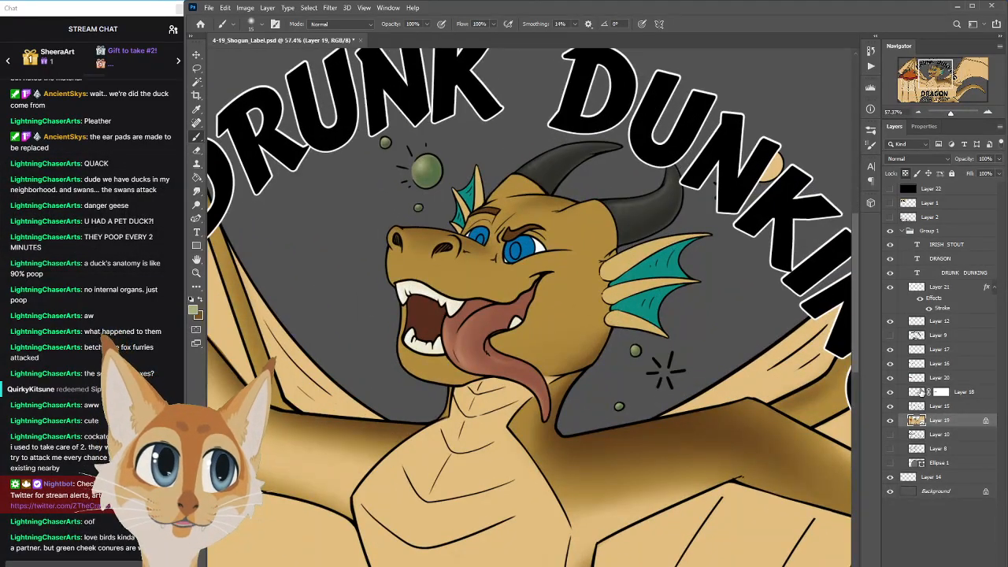
left_click(918, 392)
left_click(889, 392)
left_click(889, 392)
left_click(889, 392)
left_click(889, 392)
left_click(889, 392)
left_click(889, 392)
Lock the transparent pixels of Layer 15 and recolour the lines around the green bubbles dark green
left_click(959, 365)
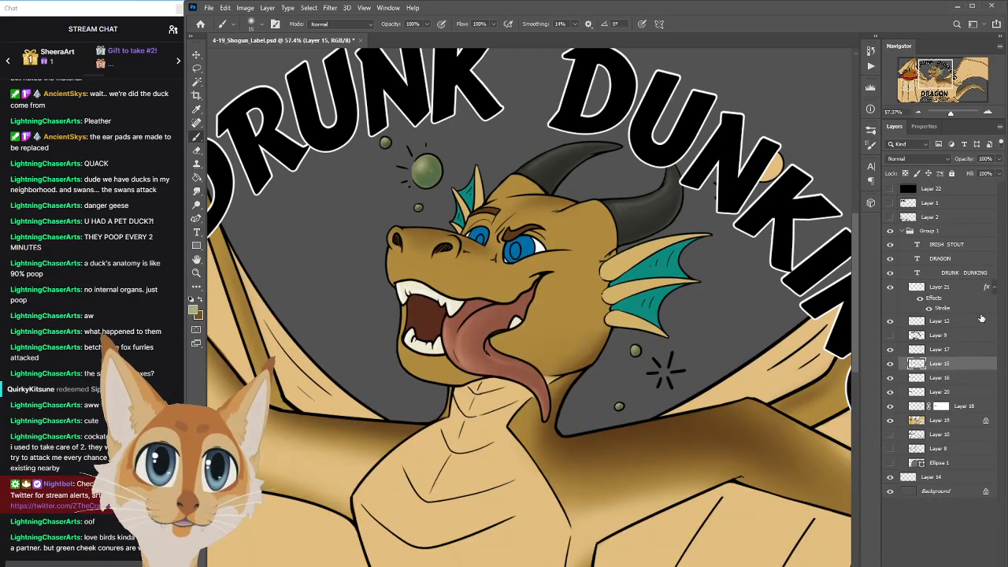
left_click(956, 404)
left_click(906, 173)
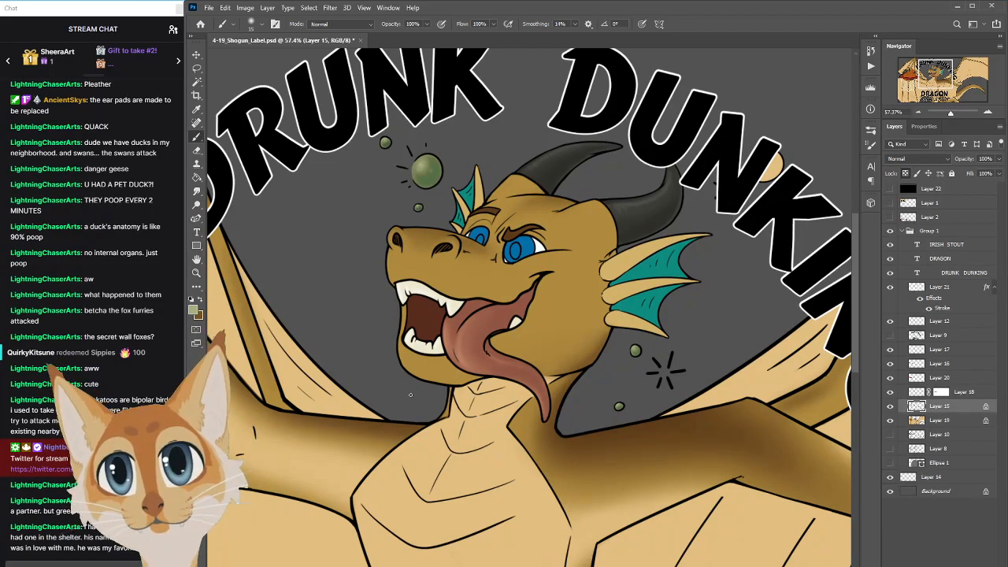
left_click(193, 310)
left_click(436, 184)
left_click(622, 297)
left_click(811, 188)
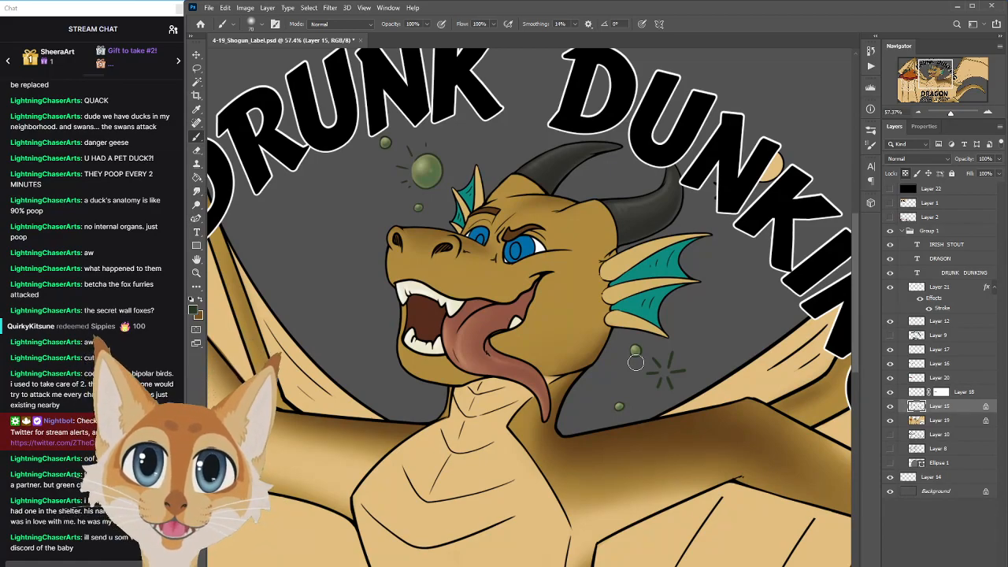
Examine the recoloured bubble lines up close and against the whole label
scroll(636, 363, "down", 3)
scroll(636, 362, "up", 2)
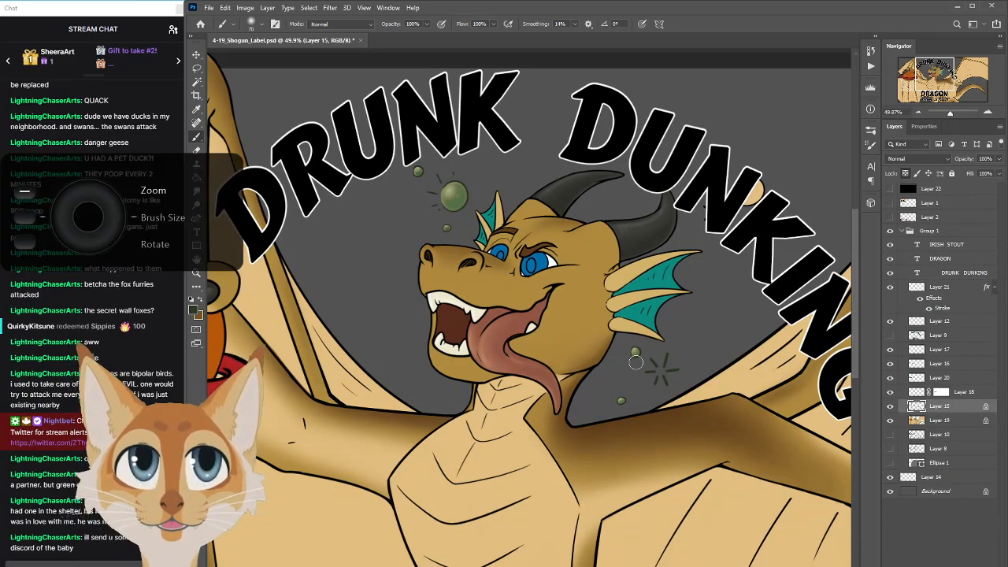
scroll(635, 362, "down", 3)
scroll(637, 361, "up", 2)
scroll(639, 358, "down", 5)
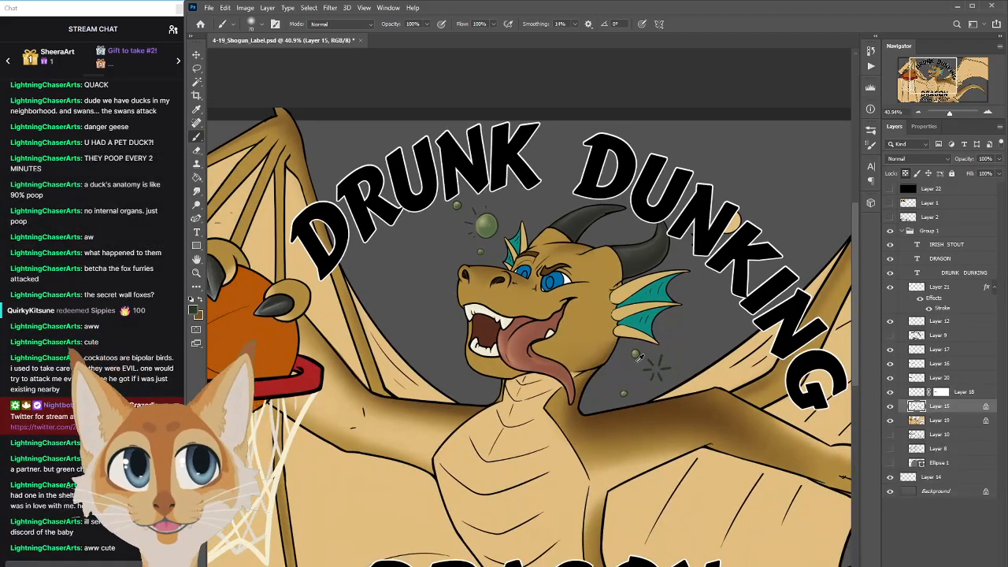
scroll(635, 360, "down", 1)
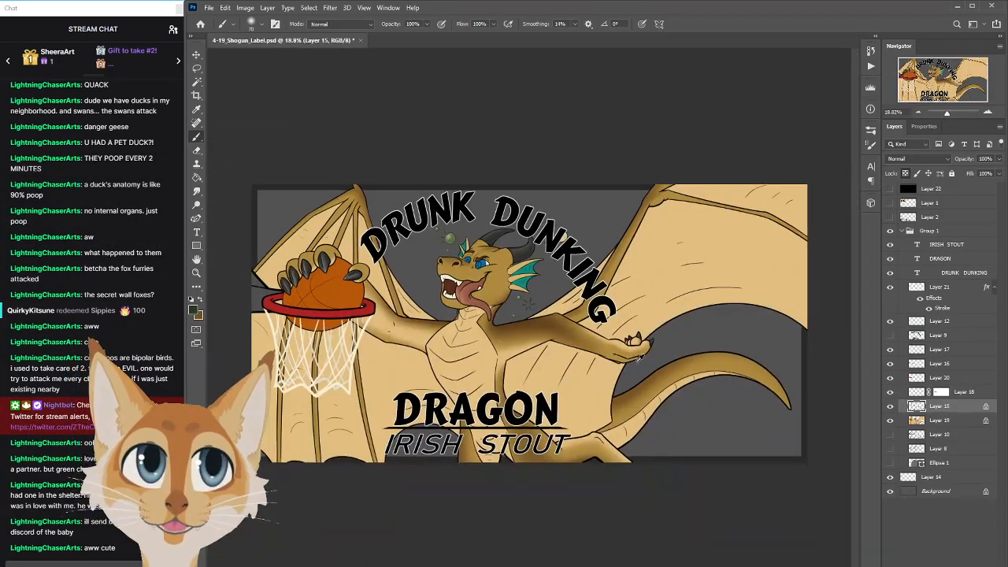
scroll(455, 249, "up", 1)
scroll(457, 249, "up", 2)
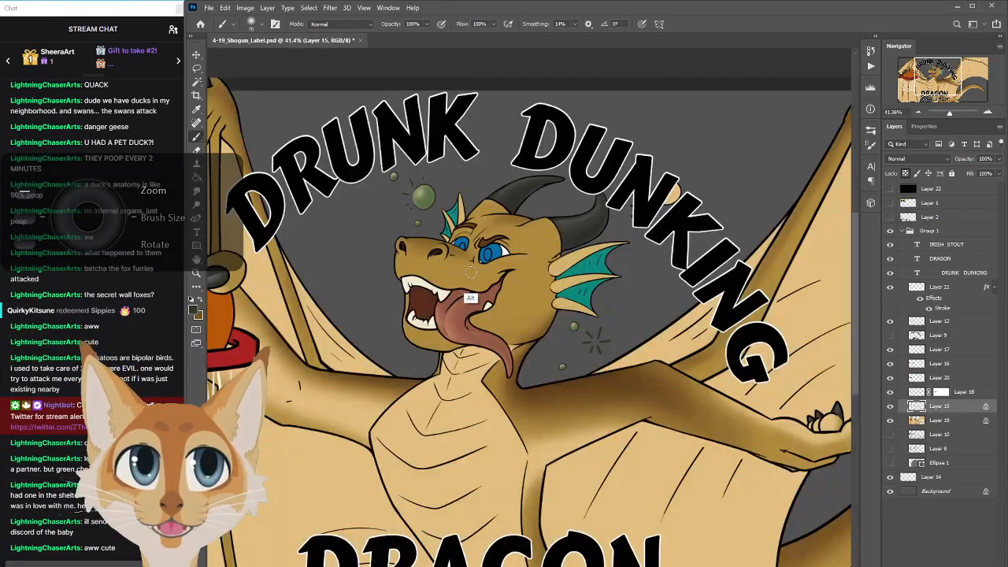
scroll(470, 273, "down", 1)
scroll(471, 273, "down", 2)
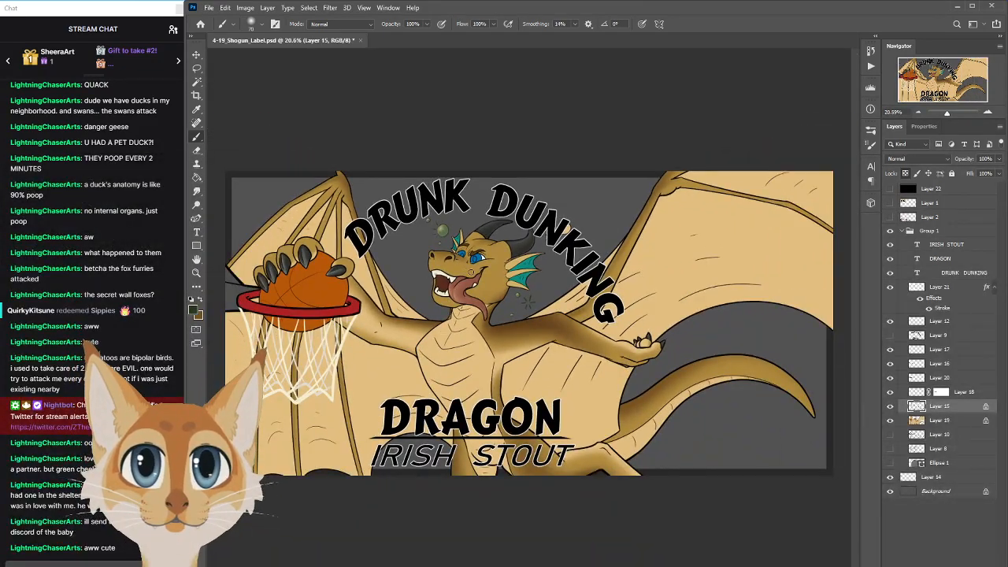
Select the blue irises of both dragon eyes on Layer 19 with the Magic Wand
scroll(471, 272, "up", 4)
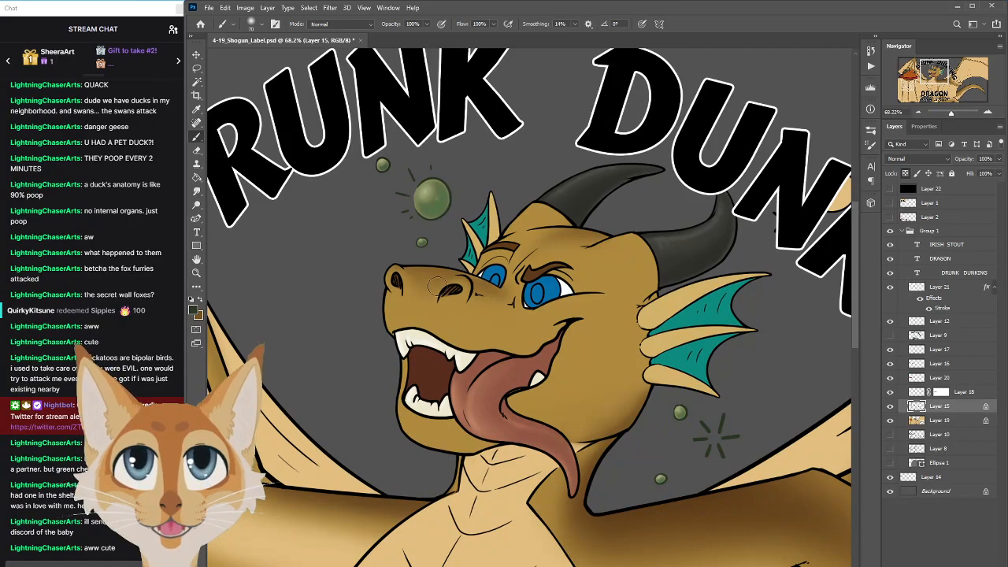
left_click(196, 95)
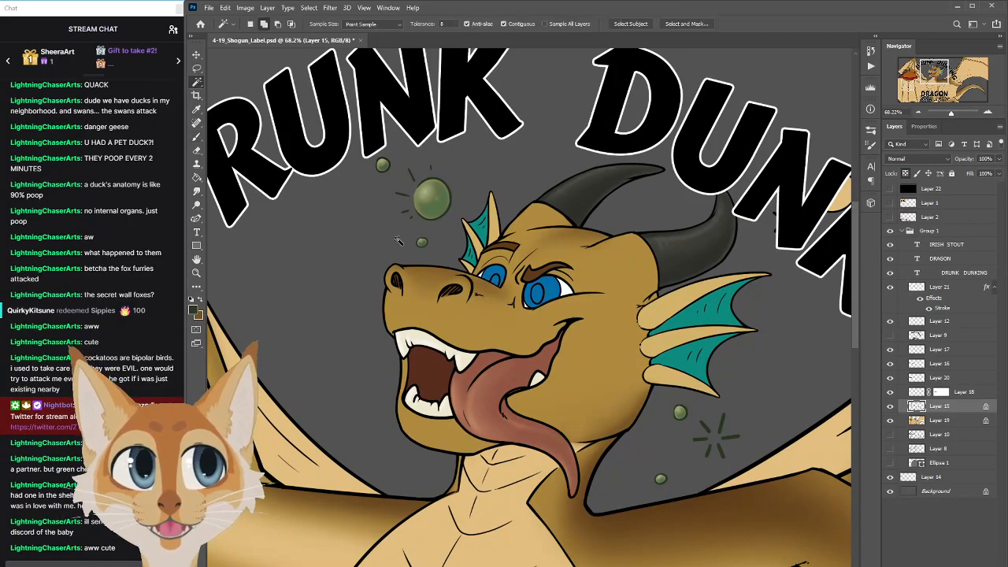
left_click(926, 422)
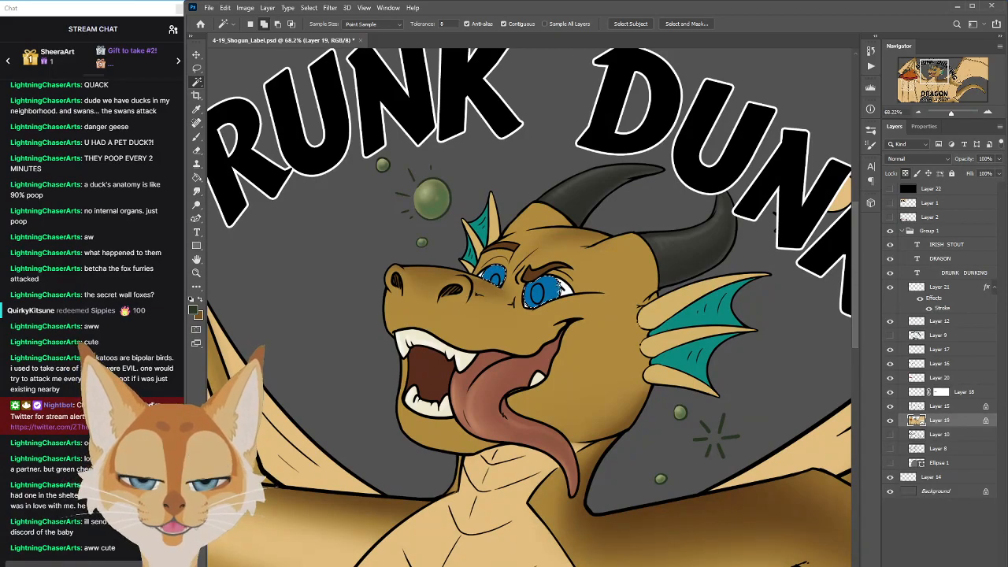
scroll(486, 286, "up", 3)
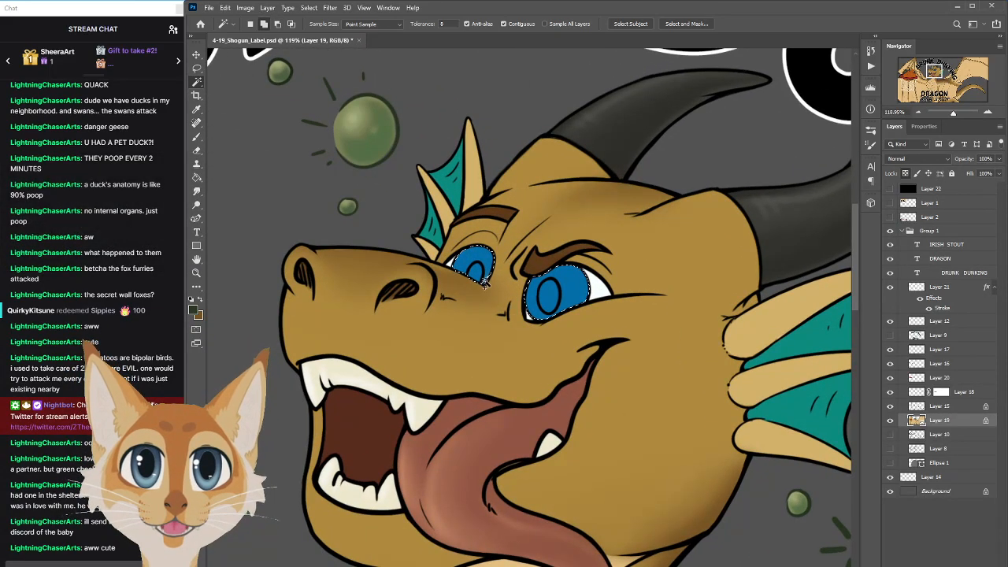
Shade the edges of both irises with the Brush in dark blue #053956, deepening the shadows with #093146
left_click(198, 137)
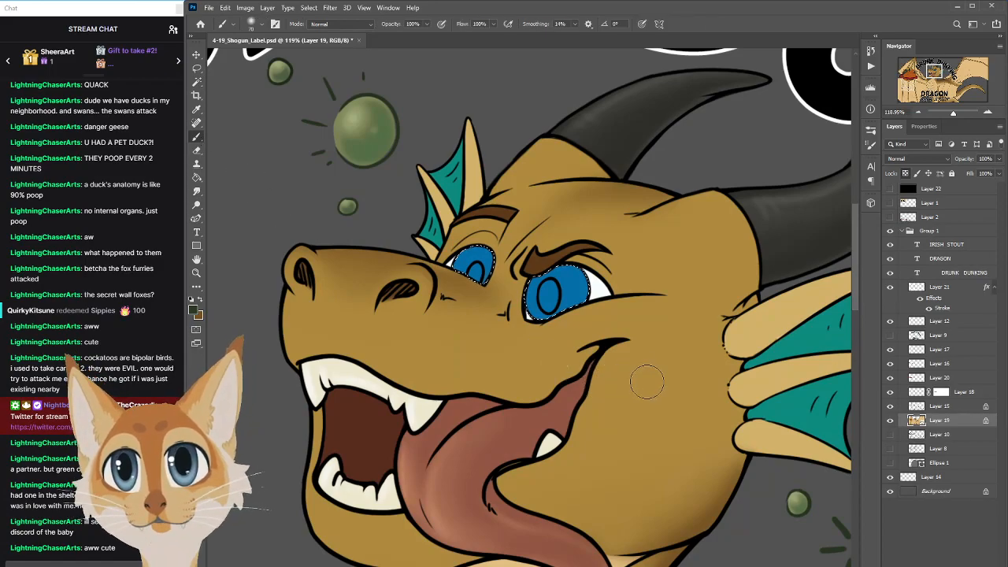
left_click(194, 310)
left_click(701, 281)
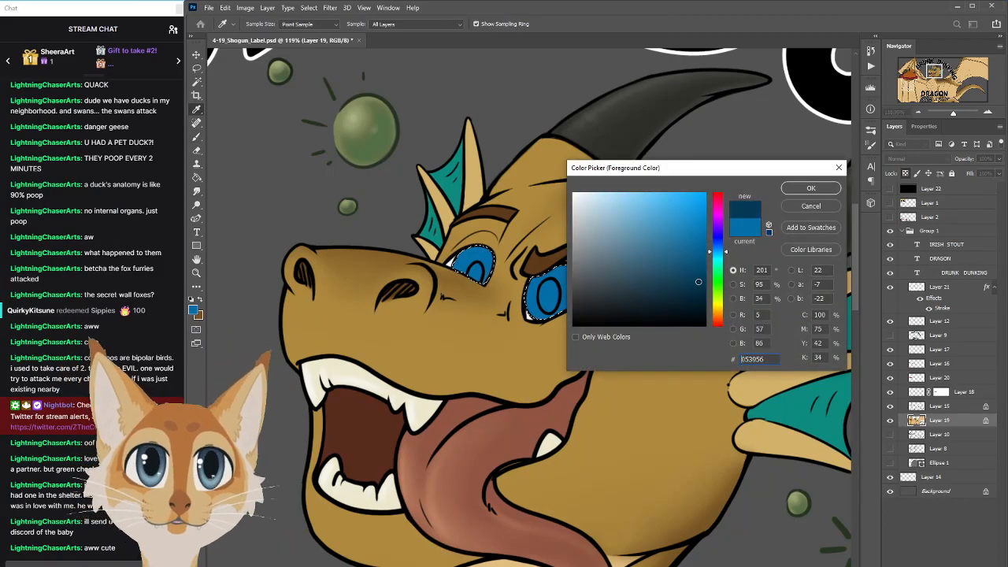
left_click(803, 192)
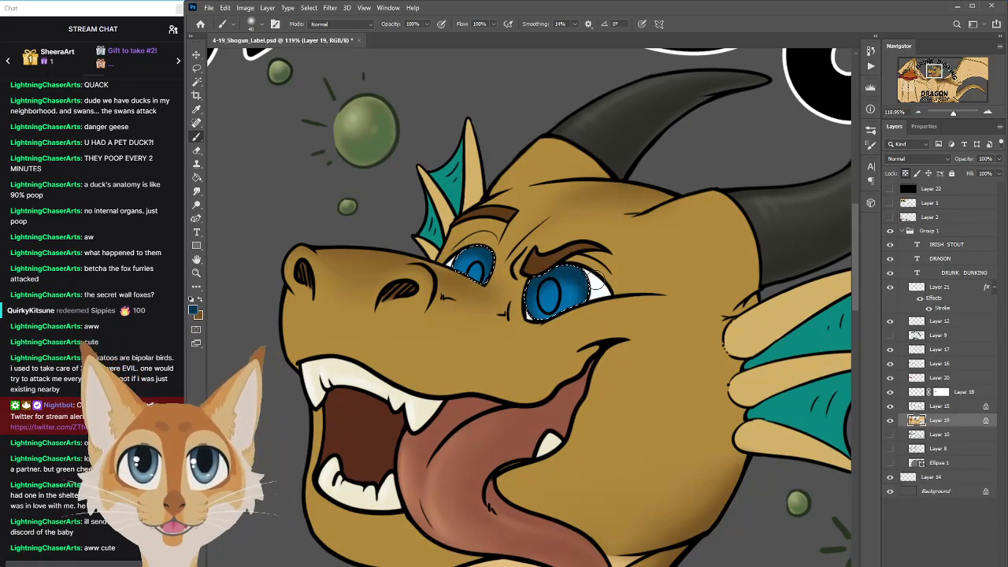
left_click(566, 288, "alt")
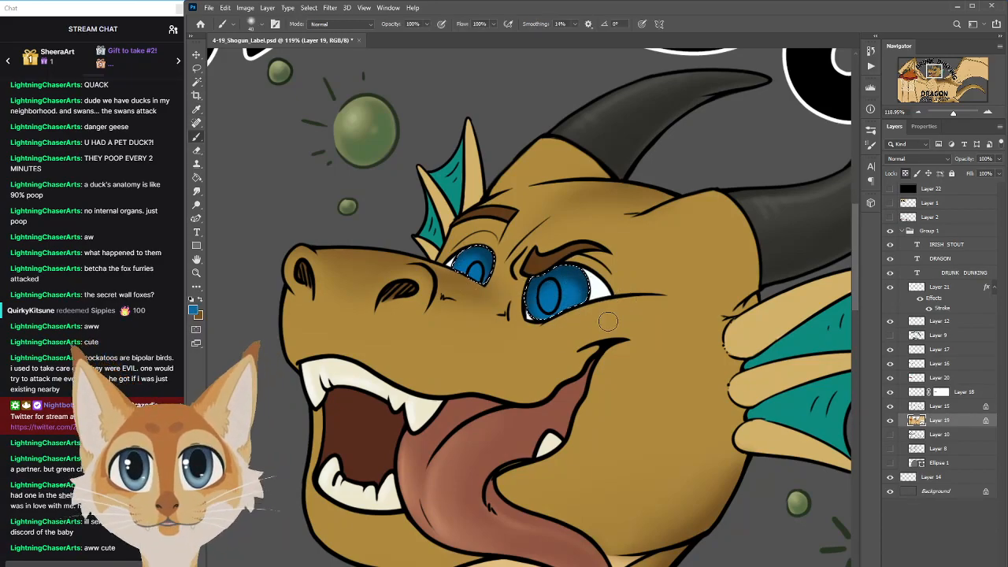
left_click(543, 273, "alt")
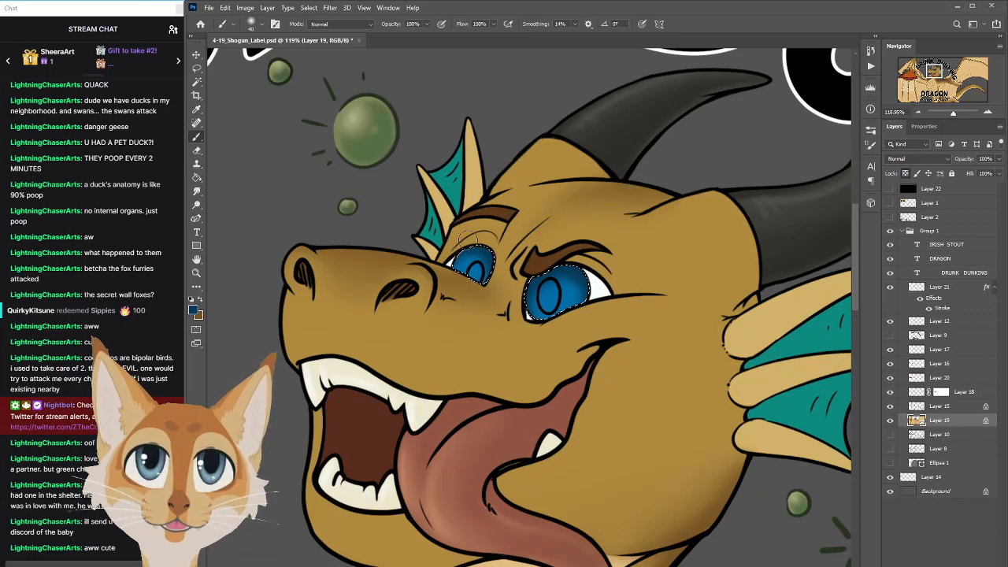
left_click(194, 309)
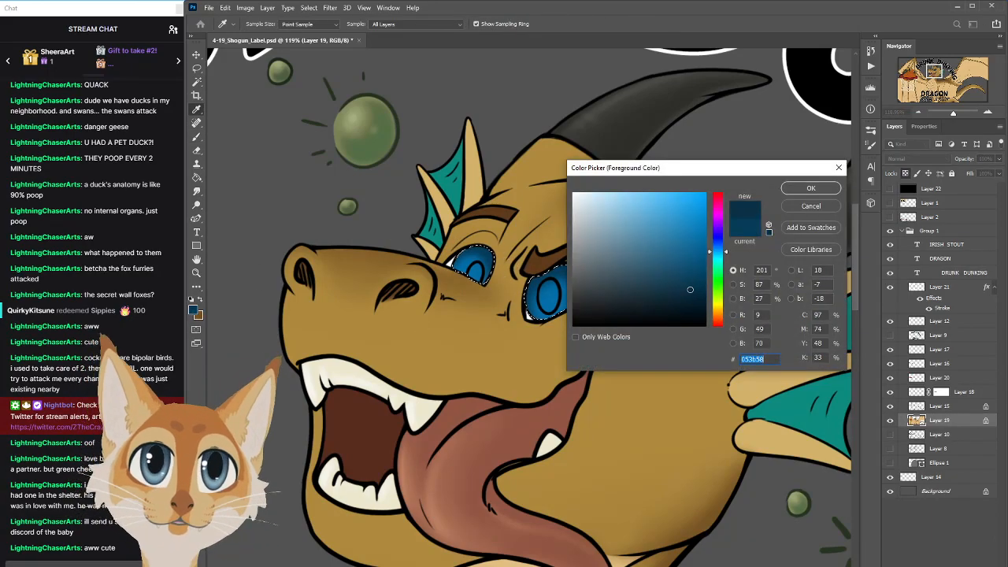
left_click(810, 190)
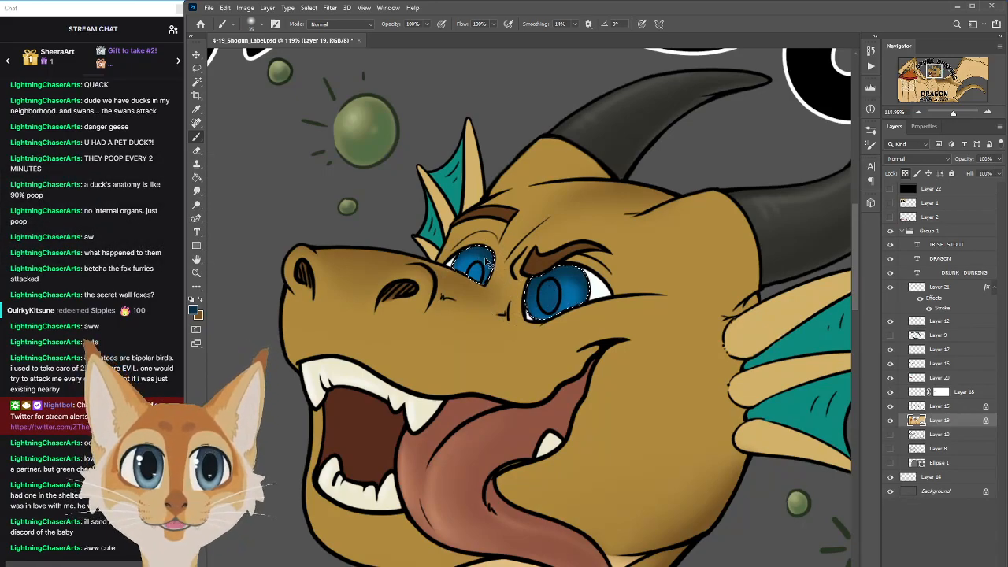
Brush lighter blue highlights into both selected irises
left_click(194, 309)
left_click(477, 268)
left_click(675, 225)
left_click(811, 188)
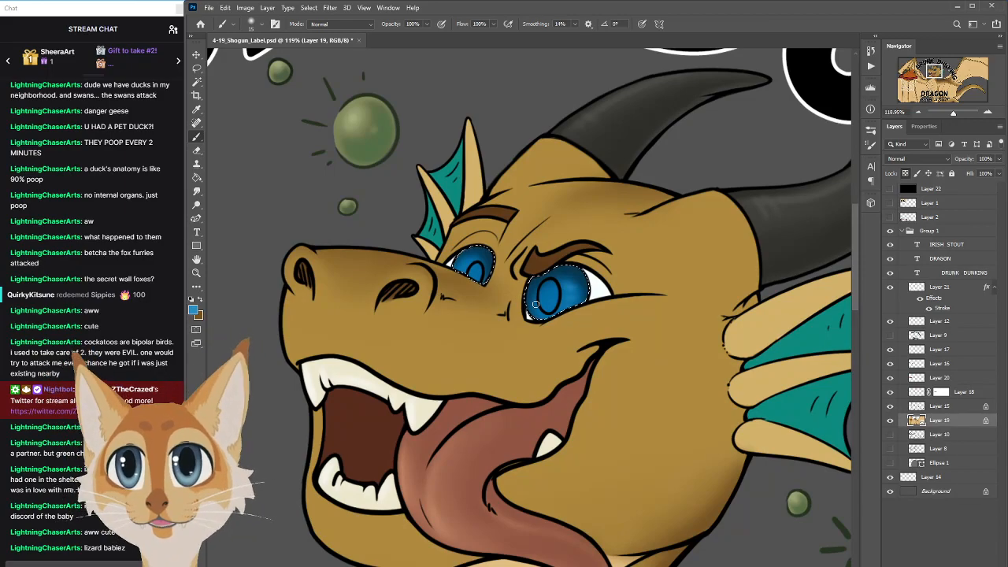
Try painting the front eye's pupil in a near-black blue
left_click(192, 310)
left_click(696, 316)
left_click(810, 189)
key("b")
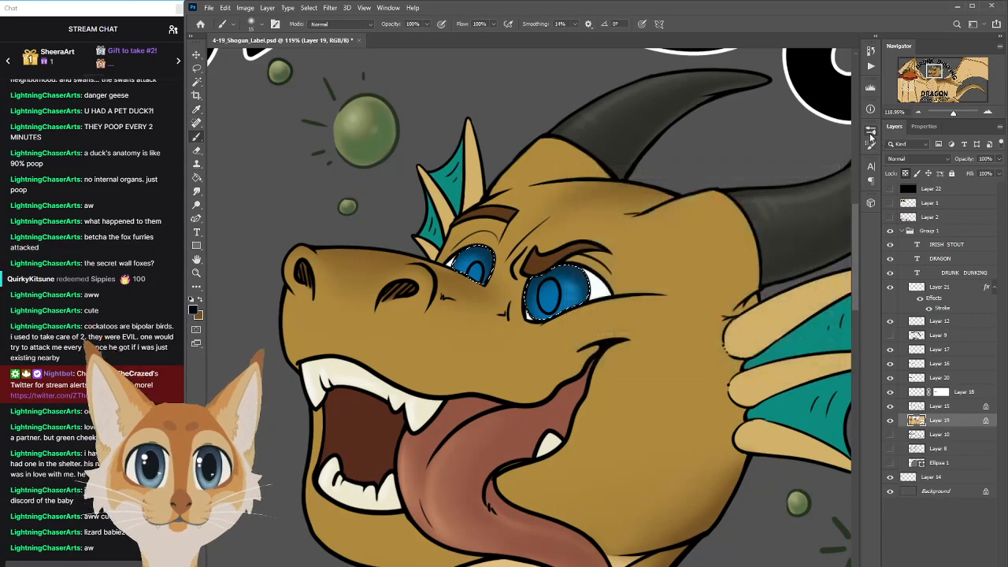
left_click(870, 133)
left_click(870, 134)
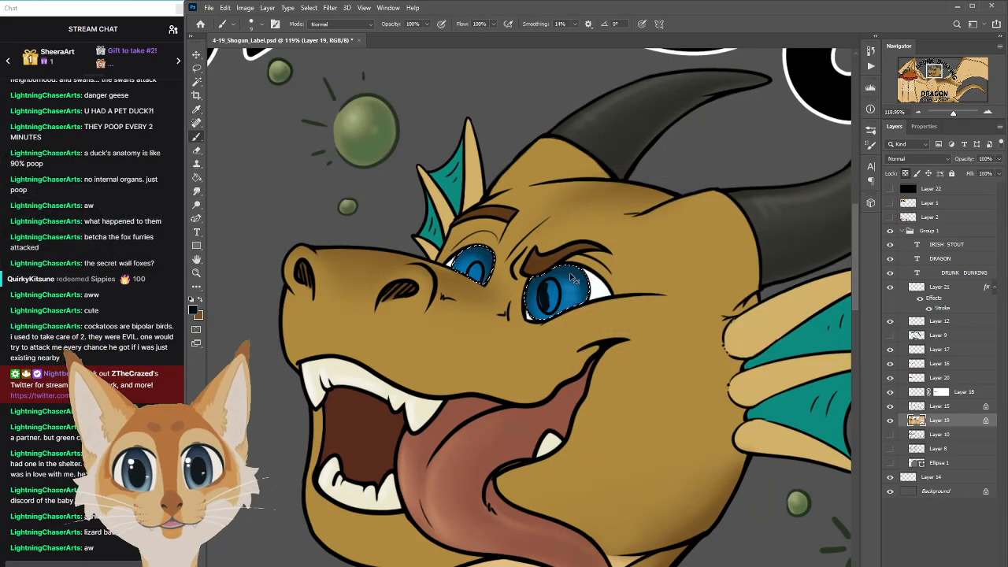
Fill the pupils of both eyes with dark blue #082636 using a hard brush
left_click(194, 311)
left_click(686, 298)
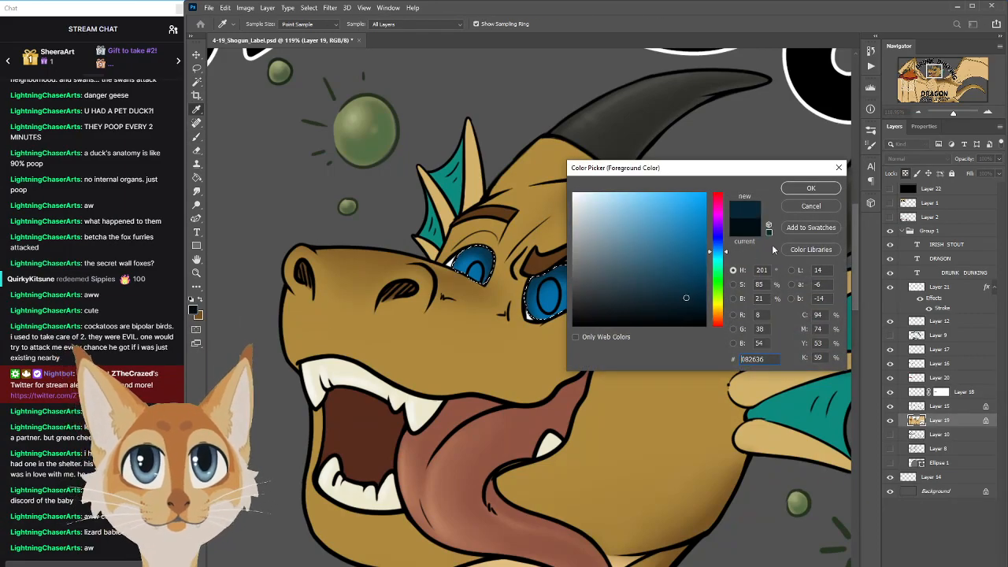
left_click(805, 193)
left_click(870, 142)
left_click(870, 142)
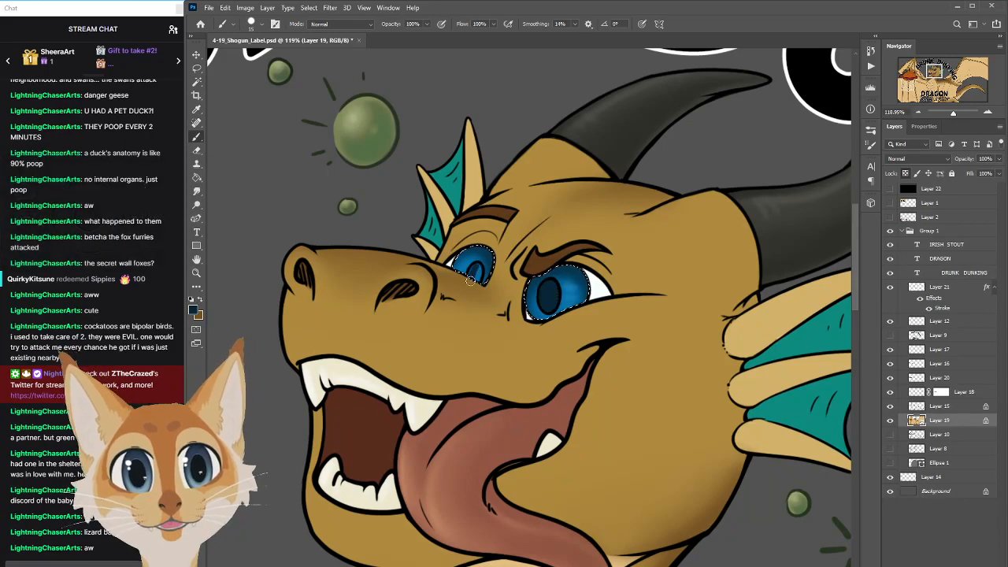
scroll(487, 290, "down", 5)
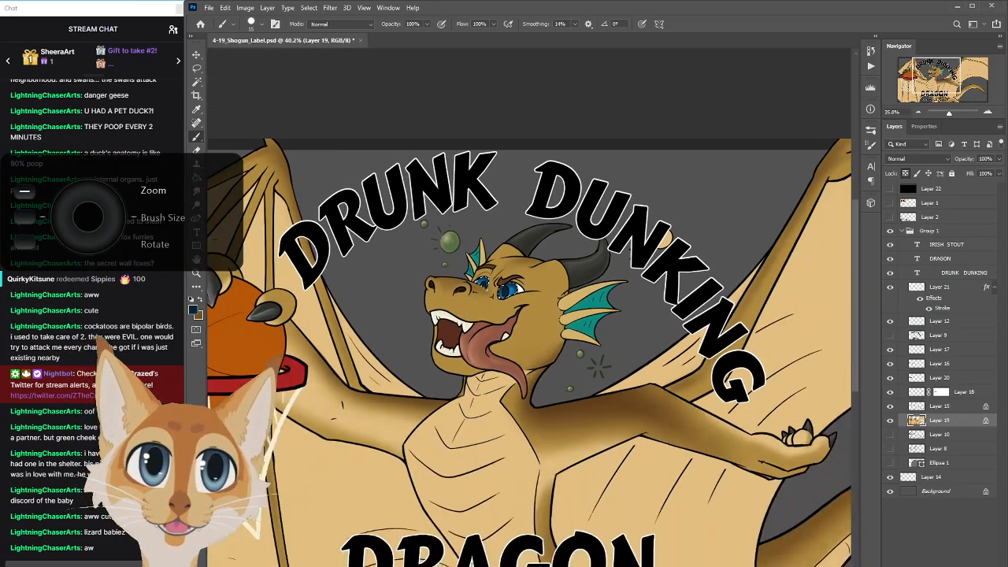
scroll(490, 287, "up", 5)
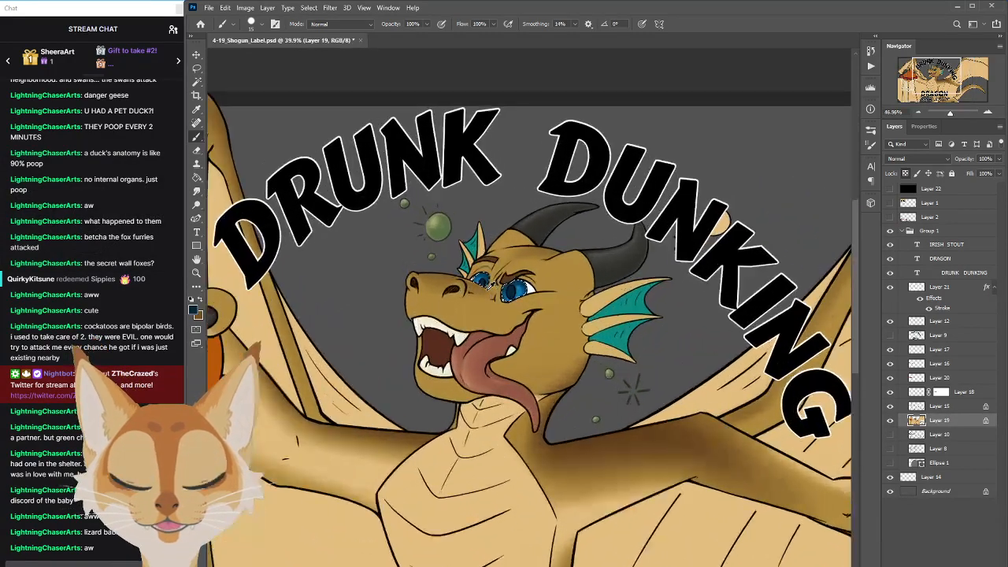
Darken both pupils with #061d29 and clear the iris selection
left_click(193, 309)
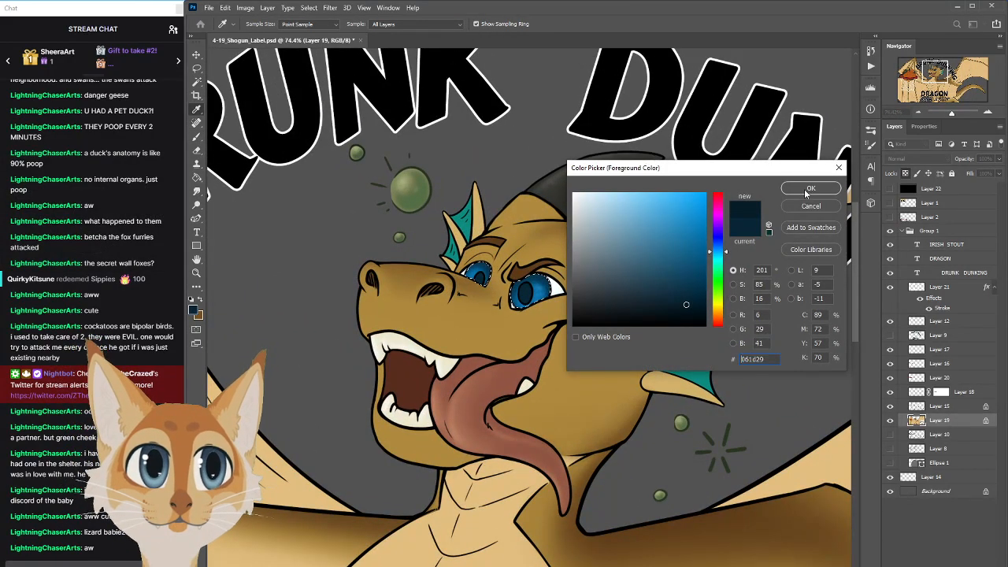
left_click(810, 187)
scroll(540, 281, "up", 2)
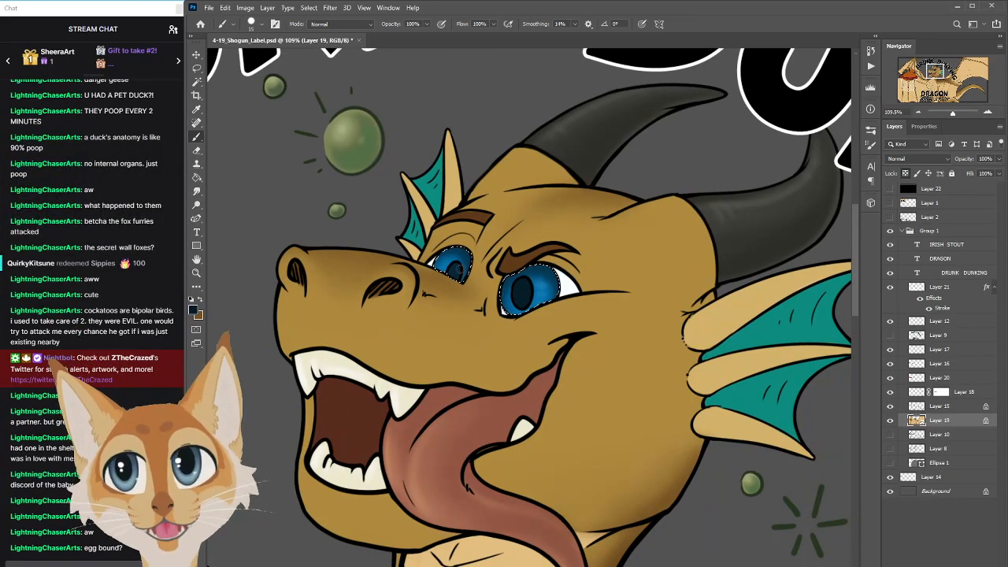
scroll(453, 274, "down", 6)
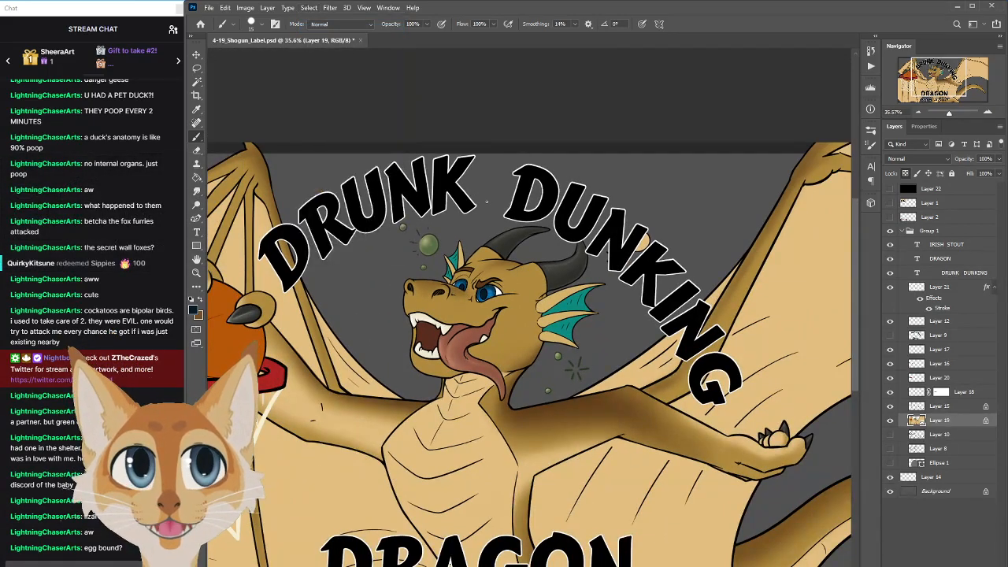
Unlock the transparent pixels of Layer 15 and paint small off-white glints on both eyes
scroll(473, 295, "up", 6)
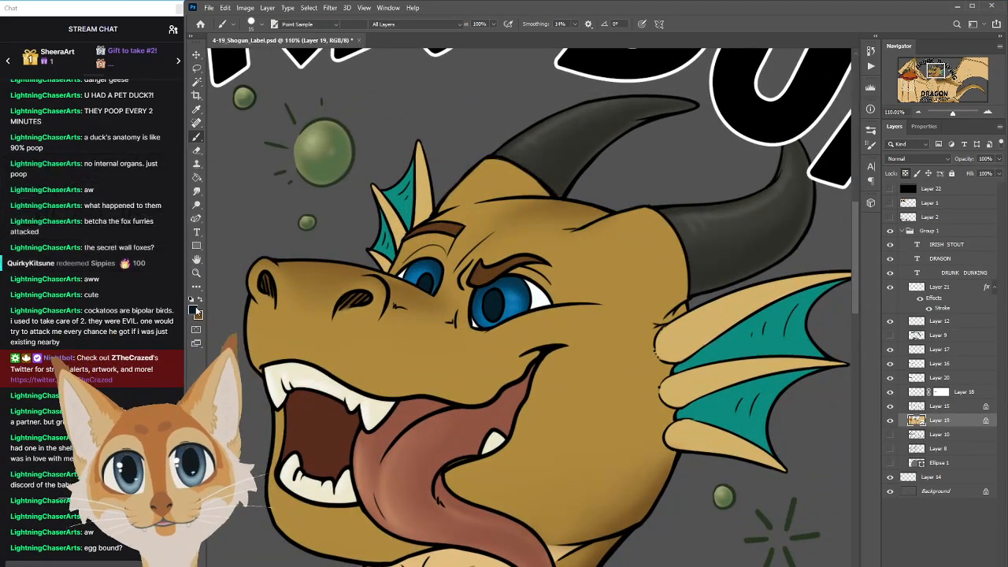
left_click(195, 310)
left_click(581, 197)
left_click(809, 189)
left_click(935, 407)
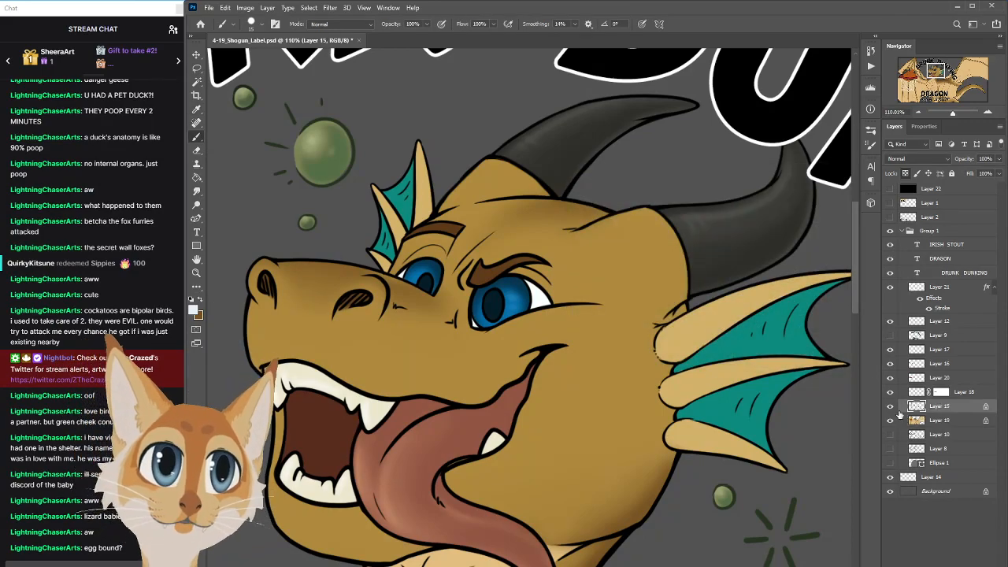
left_click(891, 407)
left_click(891, 409)
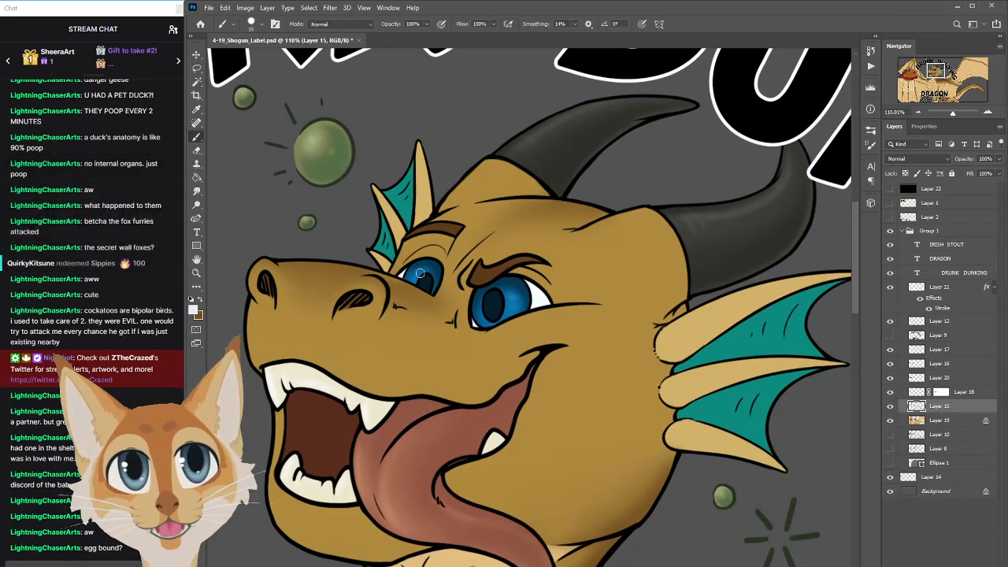
left_click_drag(417, 271, 416, 281)
left_click_drag(486, 295, 499, 310)
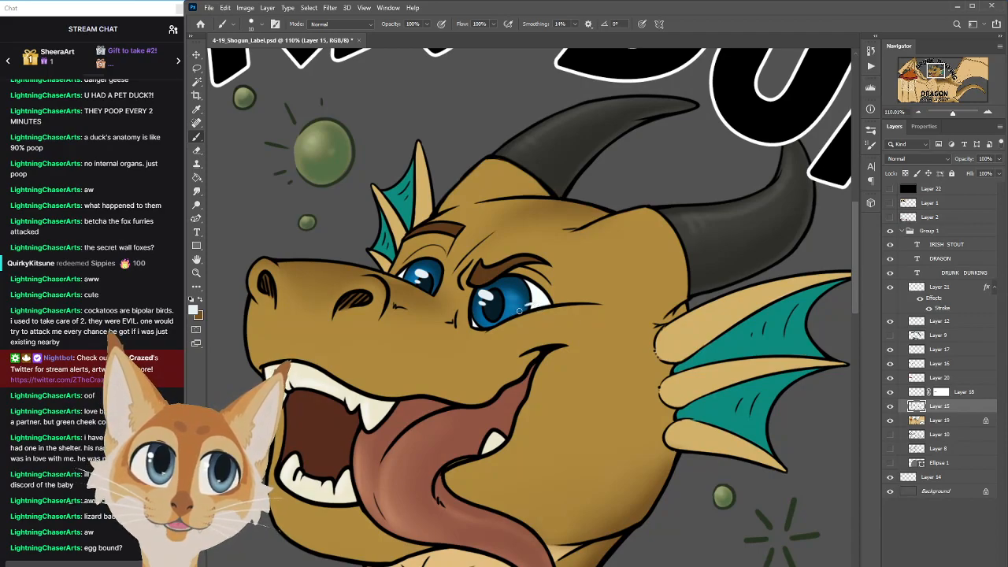
scroll(521, 353, "down", 10)
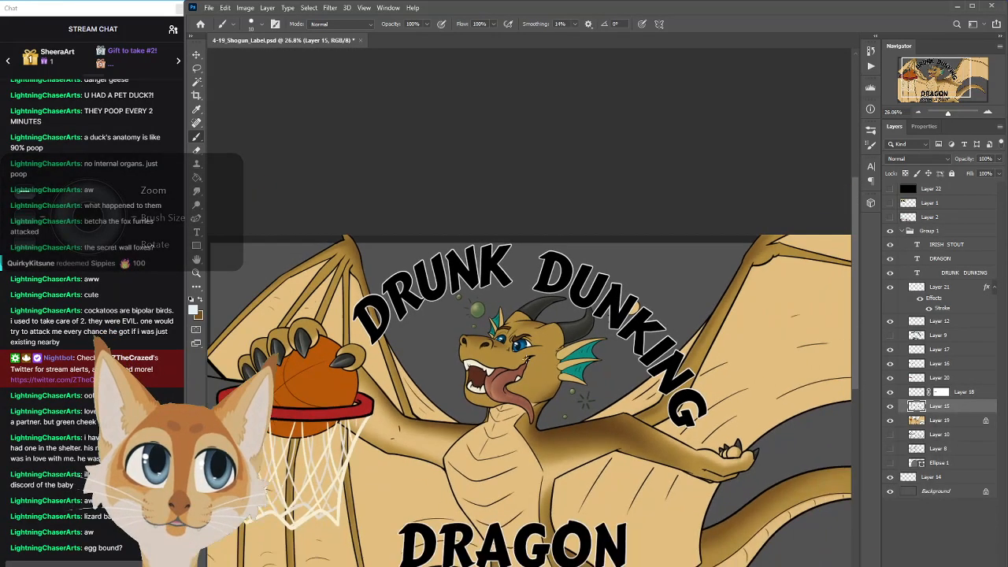
Compare the artwork with Layer 15 hidden and shown, and save the document
scroll(521, 353, "down", 3)
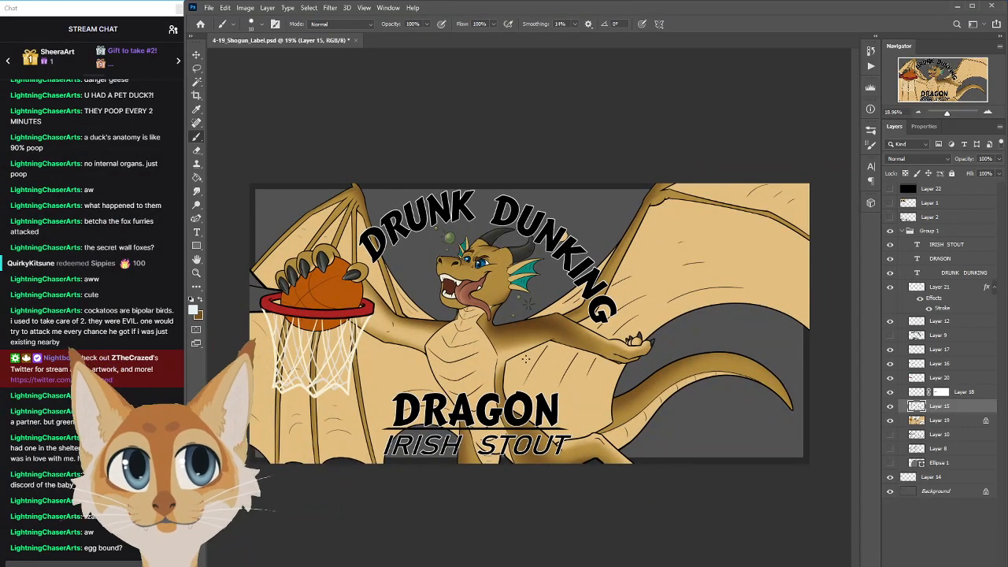
left_click(891, 407)
left_click(890, 407)
scroll(465, 364, "up", 2)
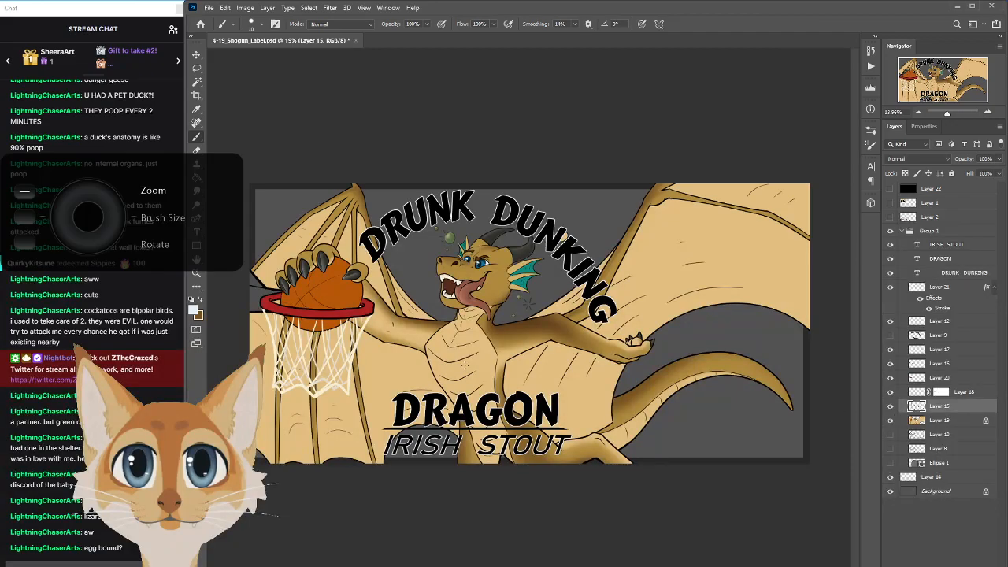
scroll(465, 364, "up", 1)
key("ctrl+s")
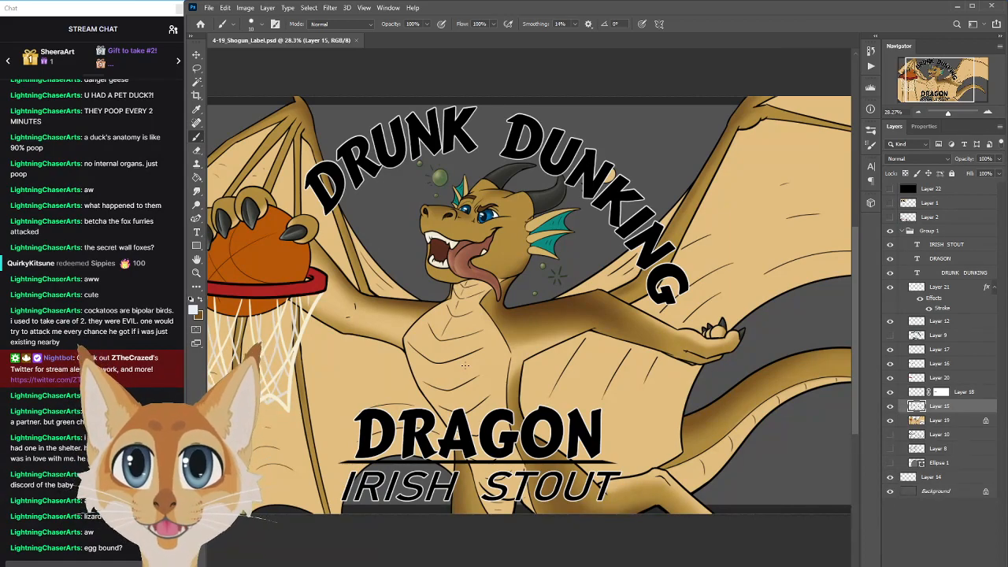
scroll(465, 364, "down", 2)
scroll(468, 392, "up", 1)
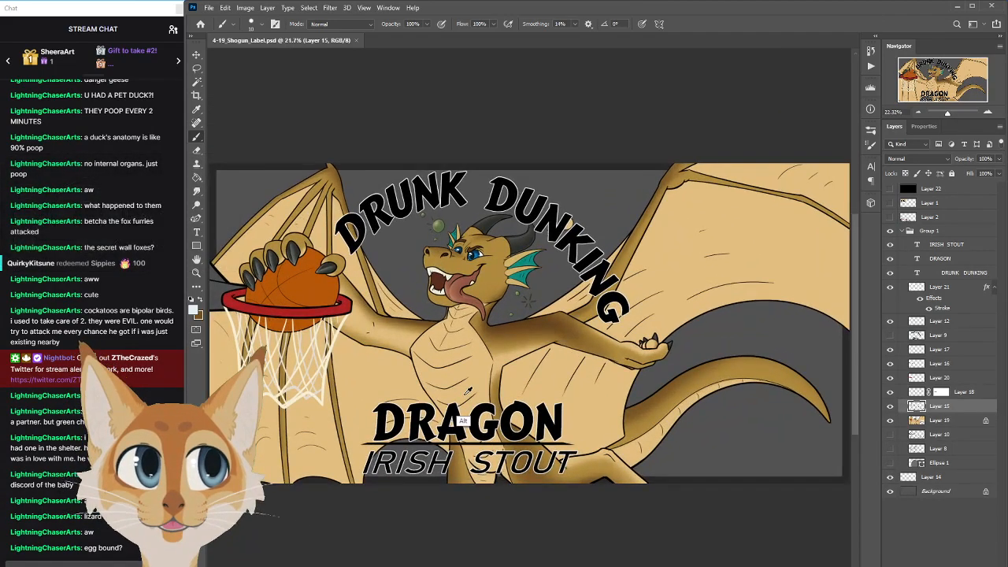
scroll(469, 392, "down", 2)
scroll(457, 392, "up", 1)
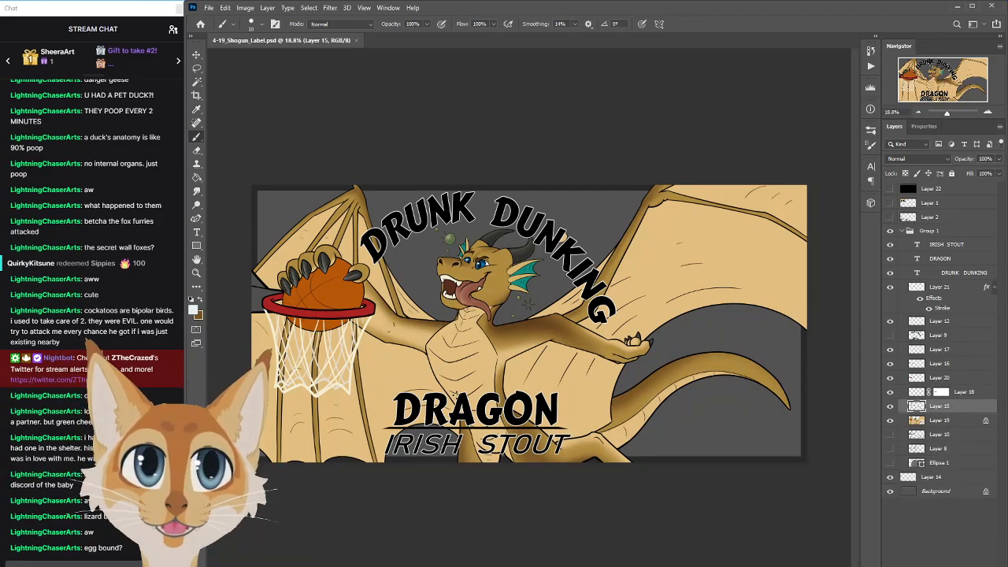
Check the reference on Layer 1 and hide it again, hiding the three title text layers, Layer 21 and Layer 12
left_click(891, 203)
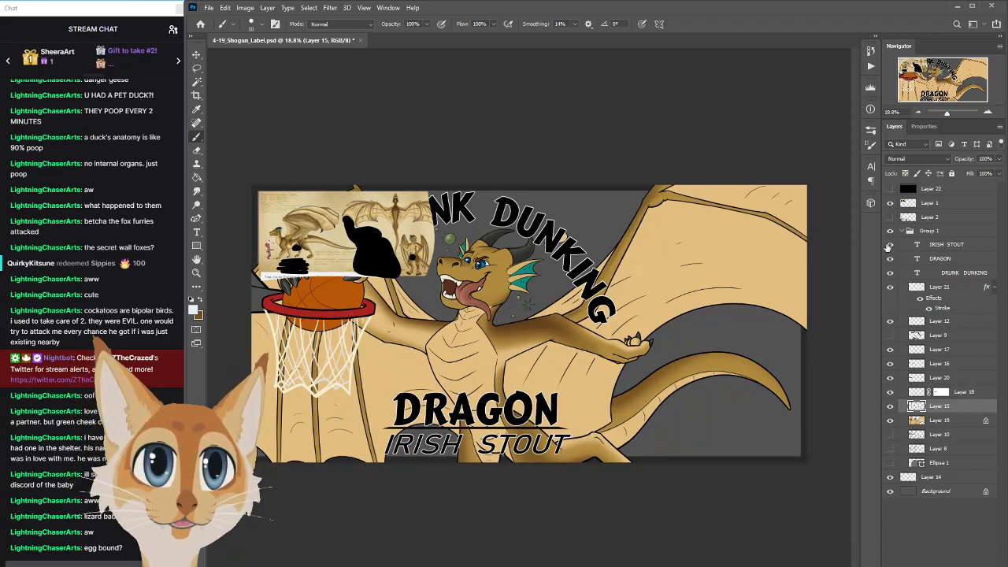
left_click_drag(890, 244, 890, 286)
left_click(891, 321)
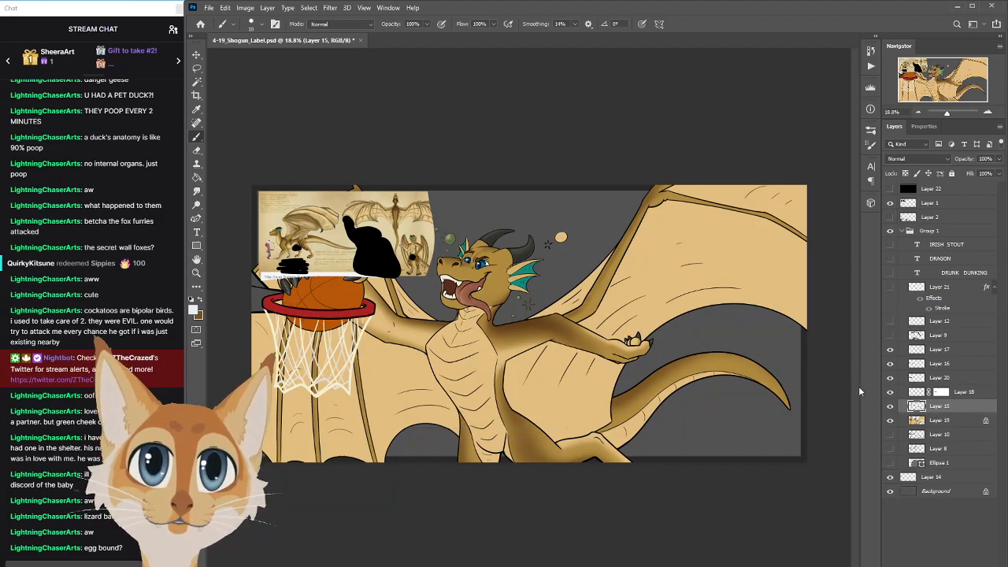
left_click(890, 189)
left_click(890, 189)
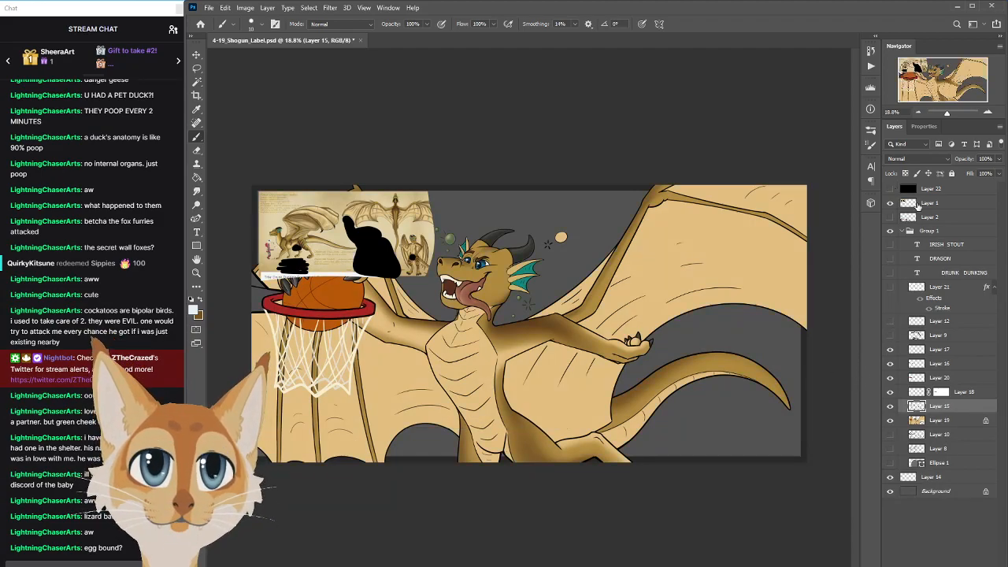
left_click(891, 205)
Recolour the burst lines behind the horns dark green on transparency-locked Layer 15, and fill the tan bubble green on Layer 19
scroll(561, 244, "up", 10)
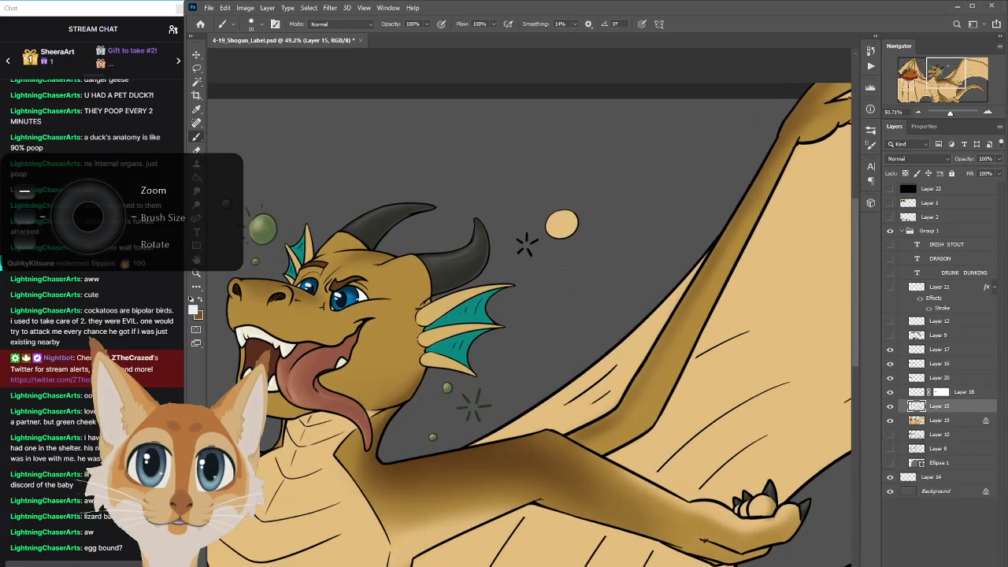
key("i")
left_click(479, 396)
key("b")
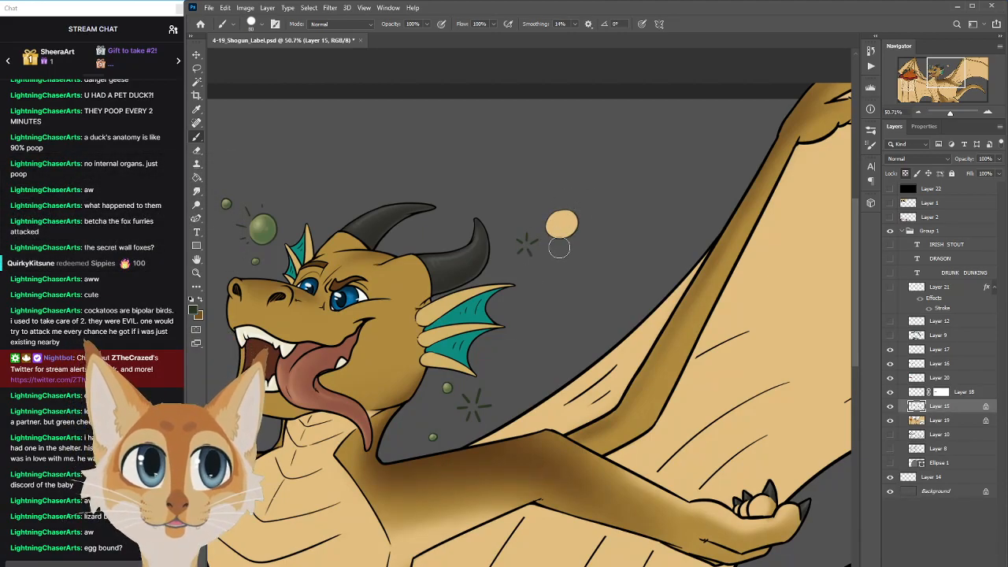
left_click(951, 421)
left_click_drag(569, 228, 560, 229)
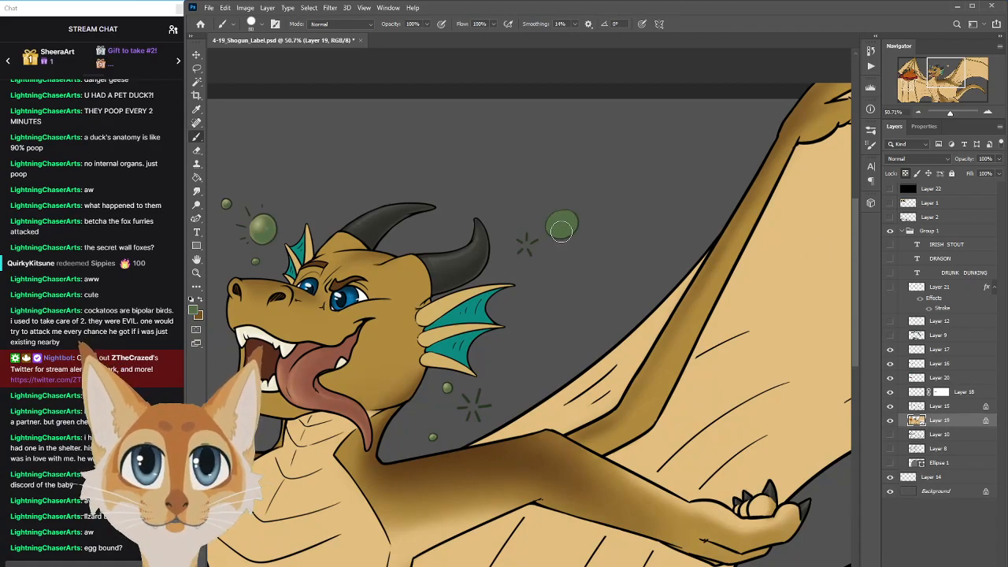
Shade the rim of the bubble behind the horns in lighter green with a smaller Soft Round Pressure Opacity brush
left_click(257, 226, "alt")
left_click(872, 134)
left_click(808, 220)
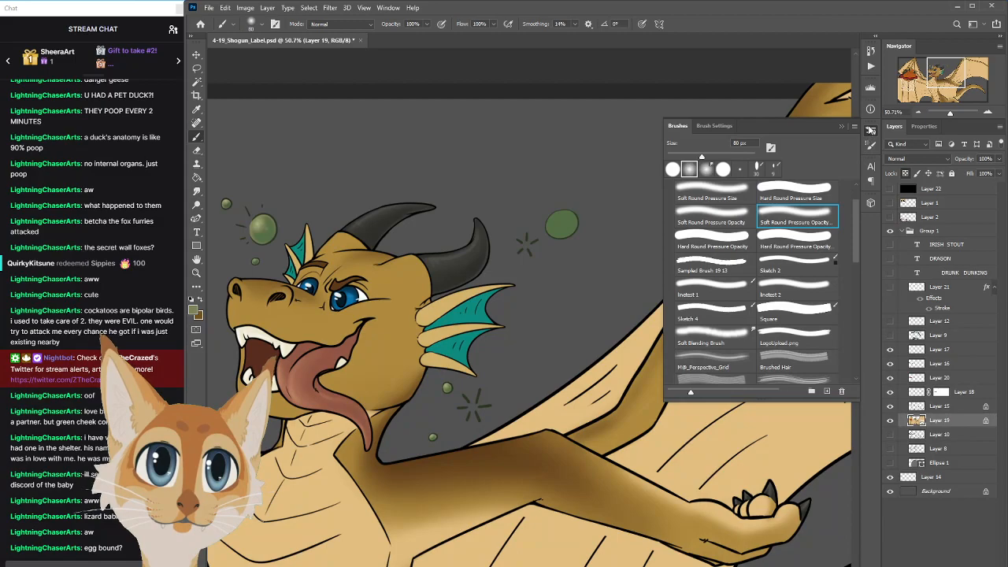
left_click(870, 131)
key("[")
key("[")
key("[")
key("[")
left_click_drag(570, 212, 563, 216)
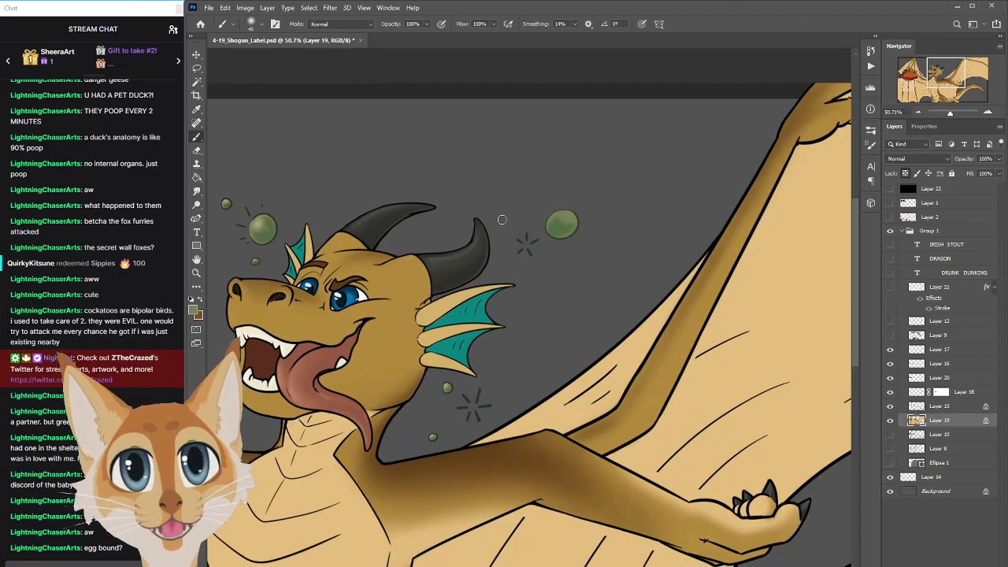
Try a pale green highlight on the bubble behind the horns and repaint the bubble in its flat base green
key("i")
left_click(263, 220)
key("b")
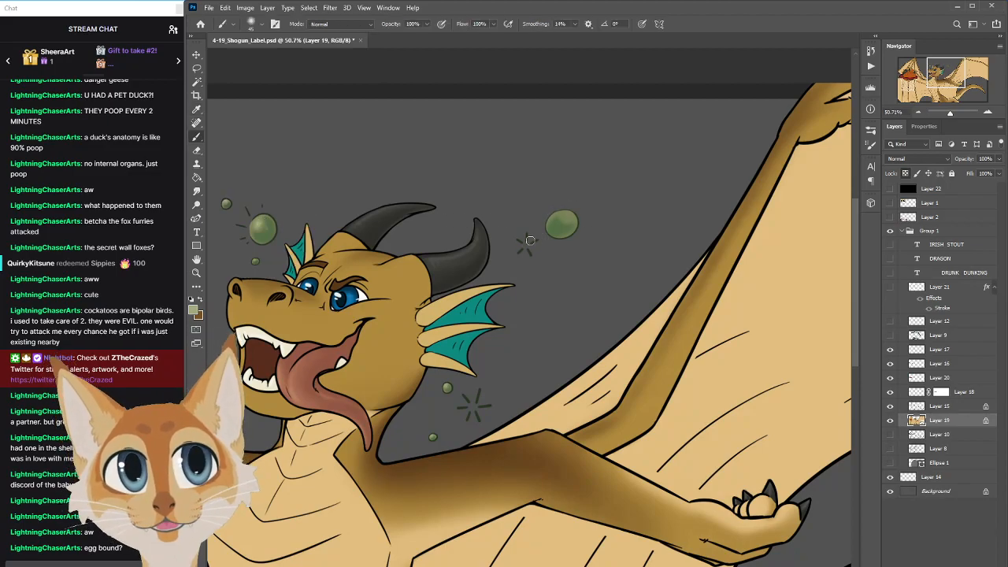
key("i")
left_click(565, 213)
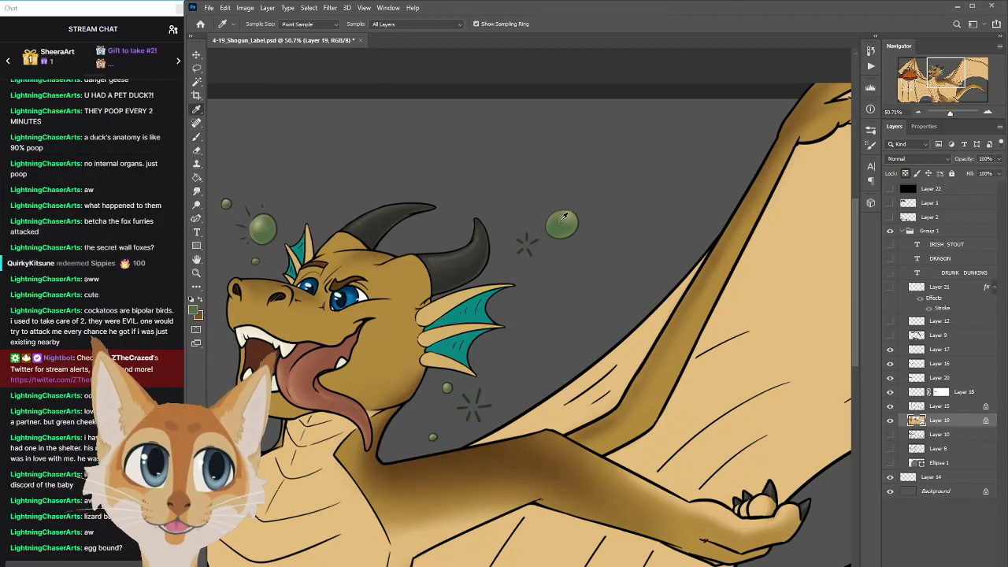
key("b")
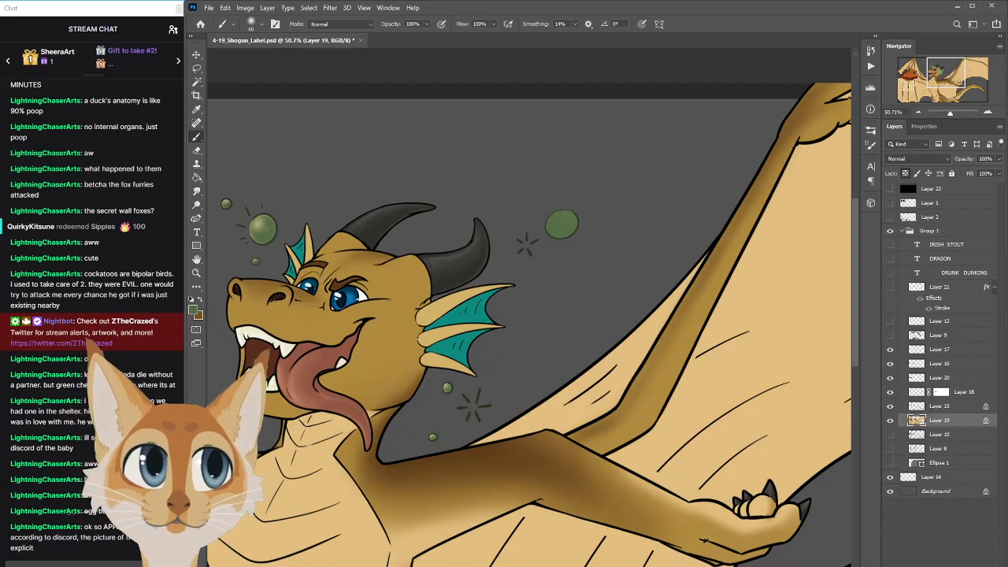
Shade the rim of the bubble behind the horns again with the lighter green sampled from the snout-side bubble
left_click_drag(354, 389, 486, 389)
left_click(384, 226, "alt")
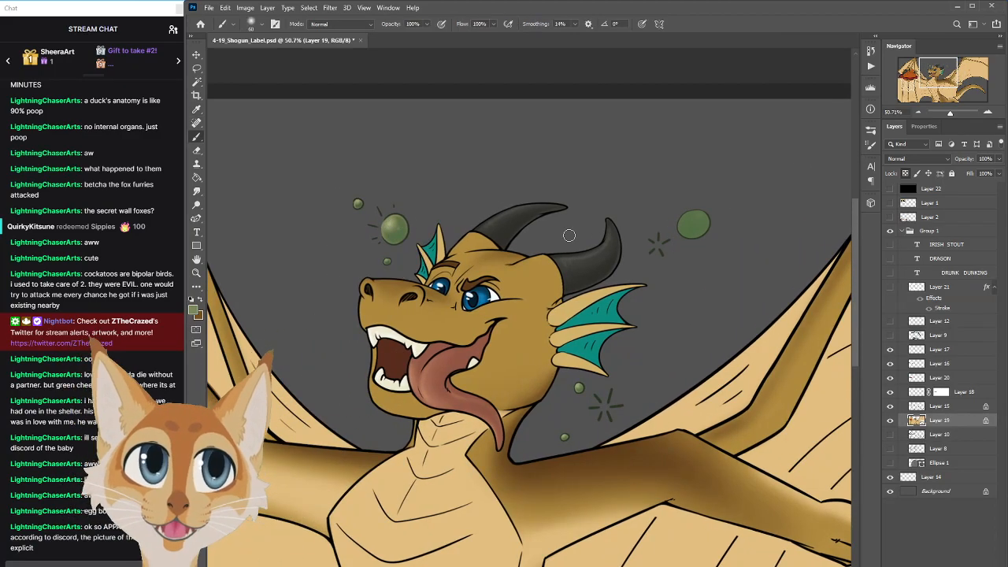
key("bracketleft")
key("bracketleft")
key("bracketleft")
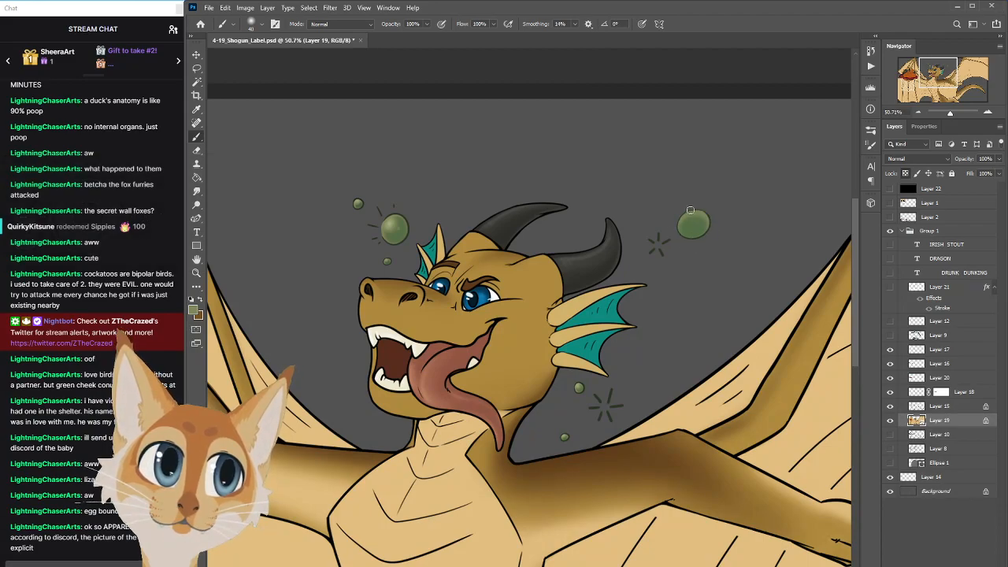
key("bracketright")
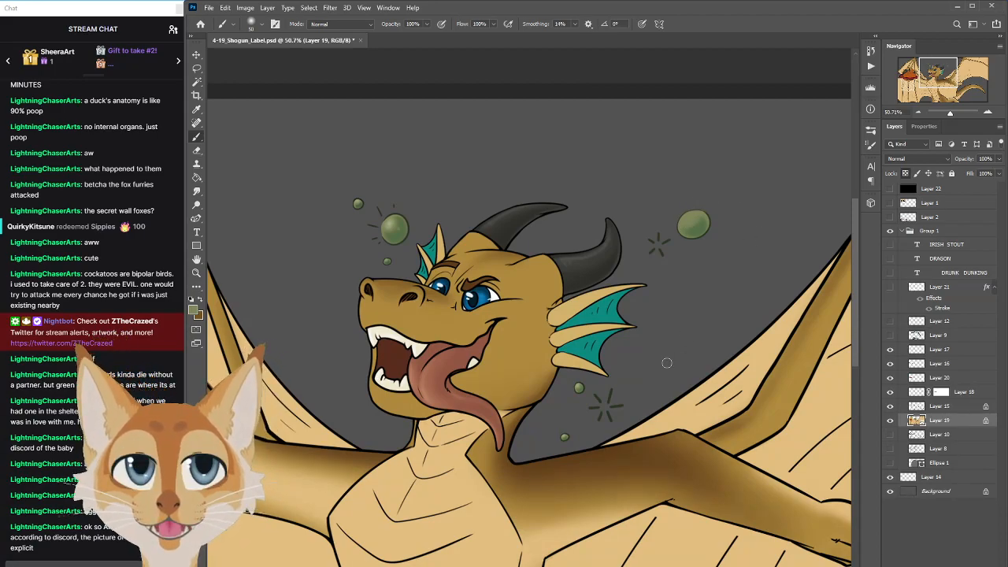
Paint a pale green highlight on the upper part of the bubble behind the horns, matching the snout-side bubble
left_click(389, 227, "alt")
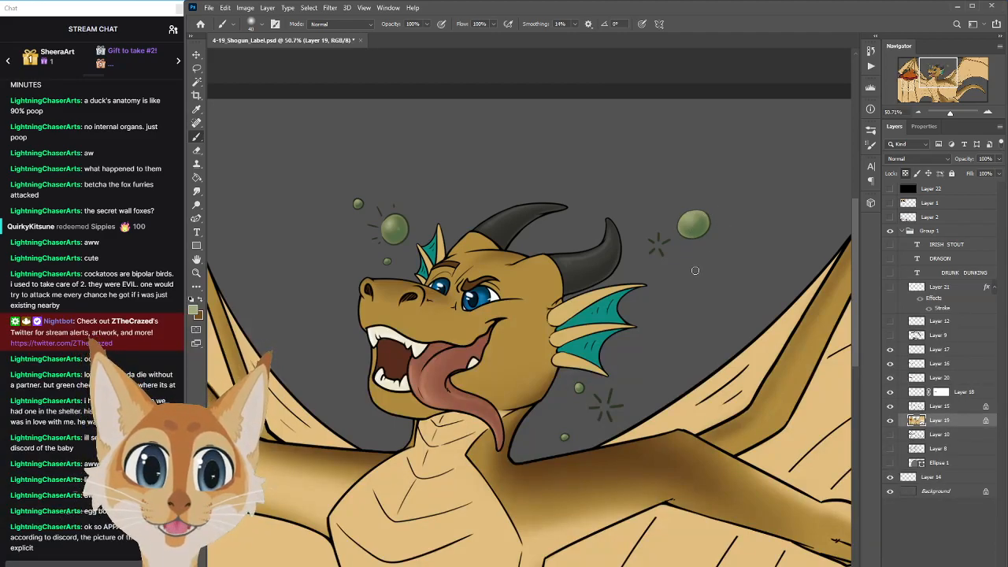
scroll(695, 270, "down", 4)
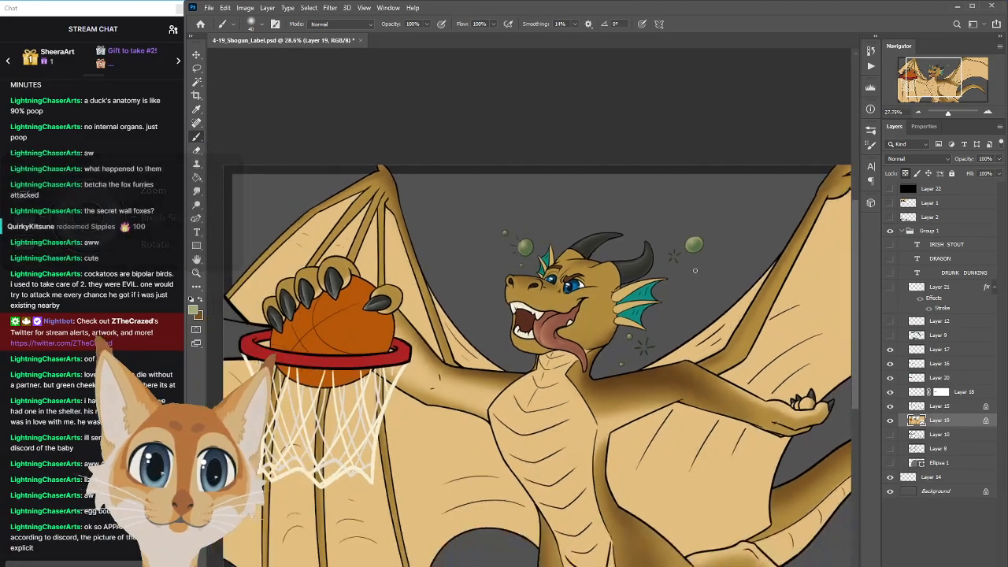
scroll(695, 271, "up", 3)
left_click(357, 215, "alt")
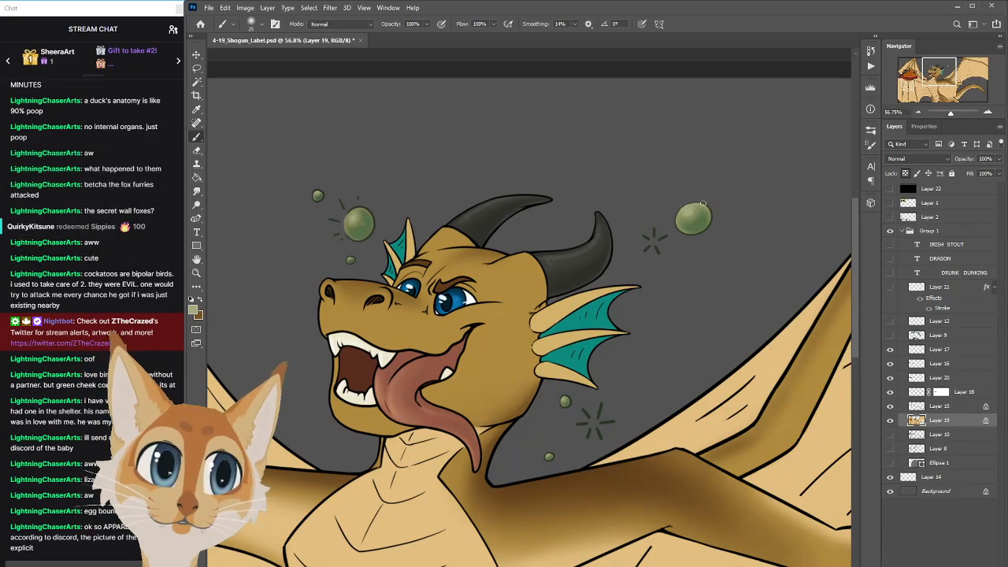
scroll(701, 271, "down", 5)
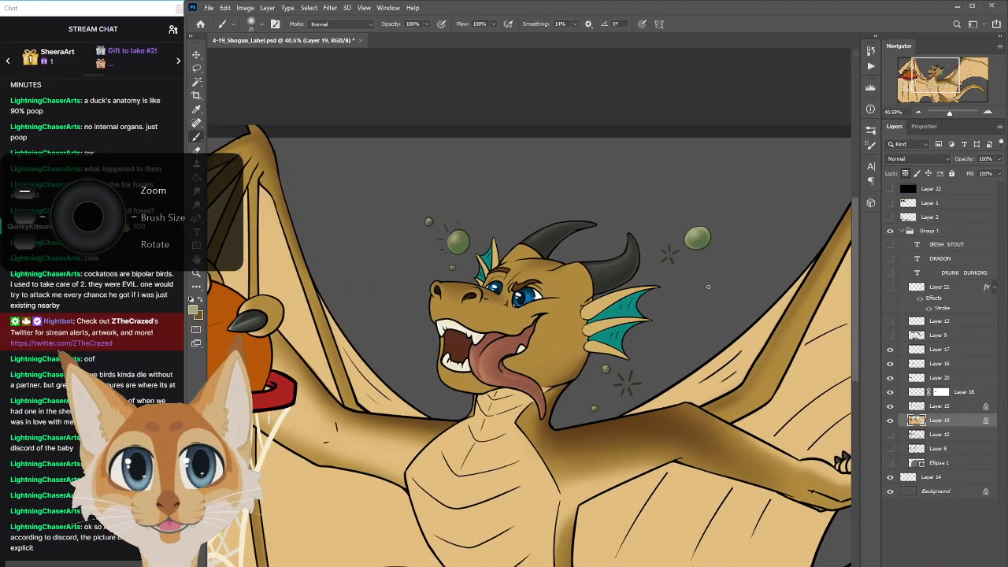
scroll(709, 287, "up", 5)
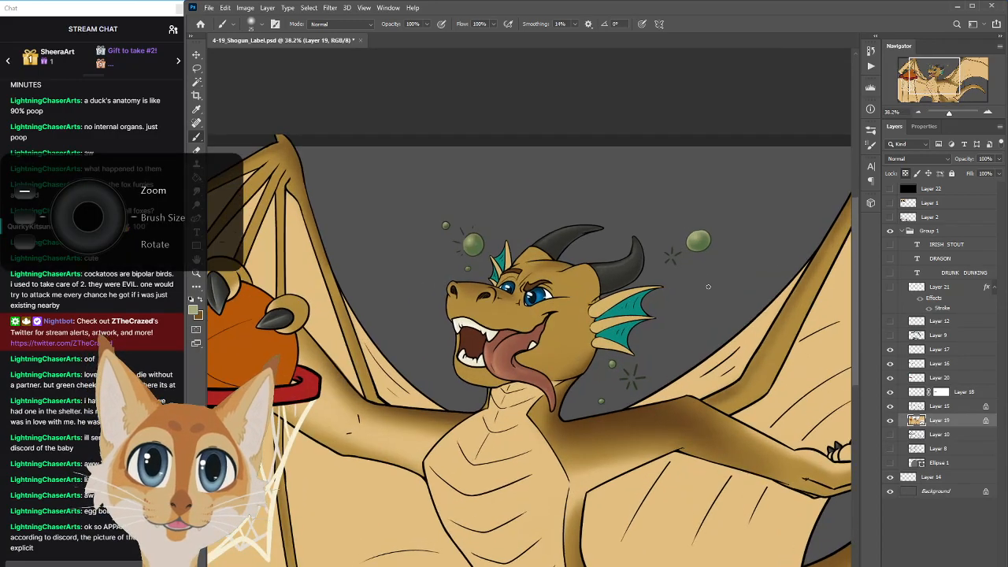
Paint over the shading of the bubble behind the horns with its base green
key("i")
key("b")
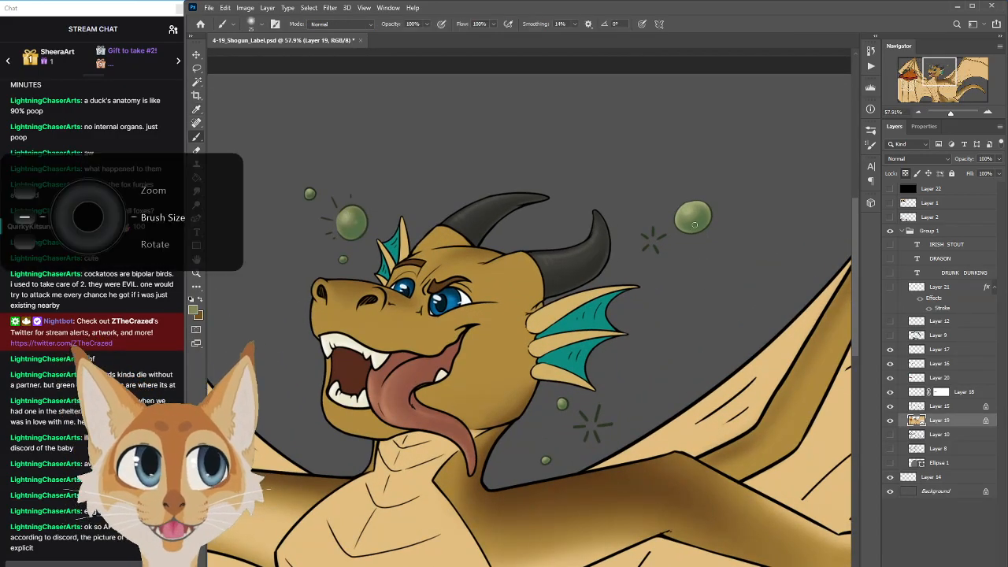
left_click(687, 206, "alt")
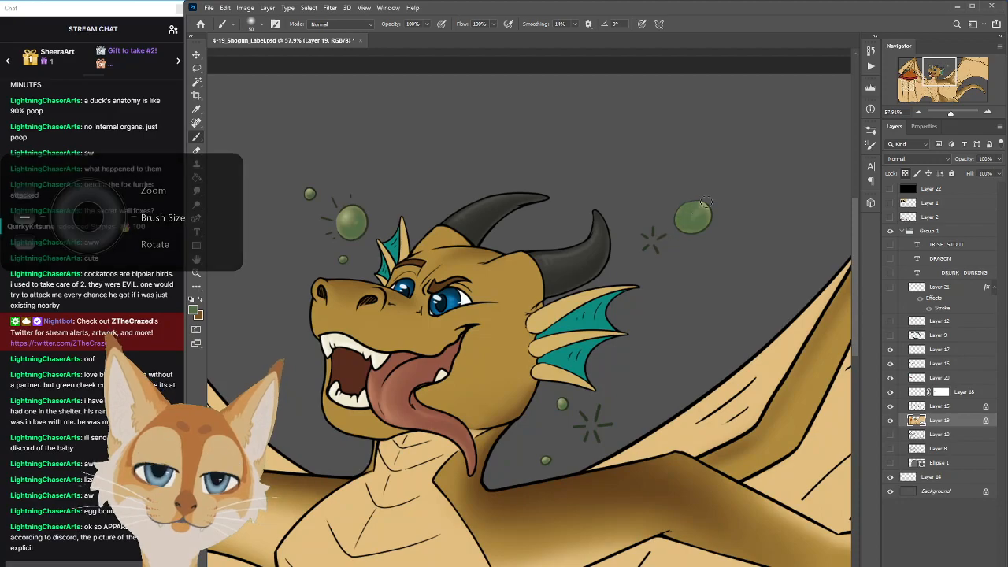
Soften the rim of the flat green bubble behind the horns with the muted green sampled from the snout-side bubble
key("i")
left_click(343, 215)
key("b")
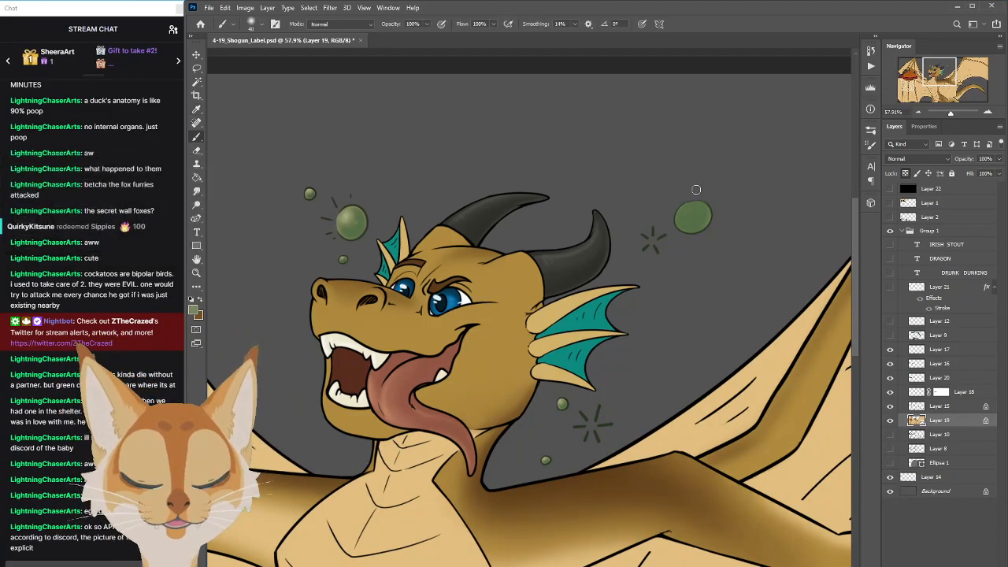
mouse_move(714, 218)
left_mouse_down()
mouse_move(666, 235)
mouse_move(717, 217)
mouse_move(679, 208)
mouse_move(697, 234)
left_mouse_up()
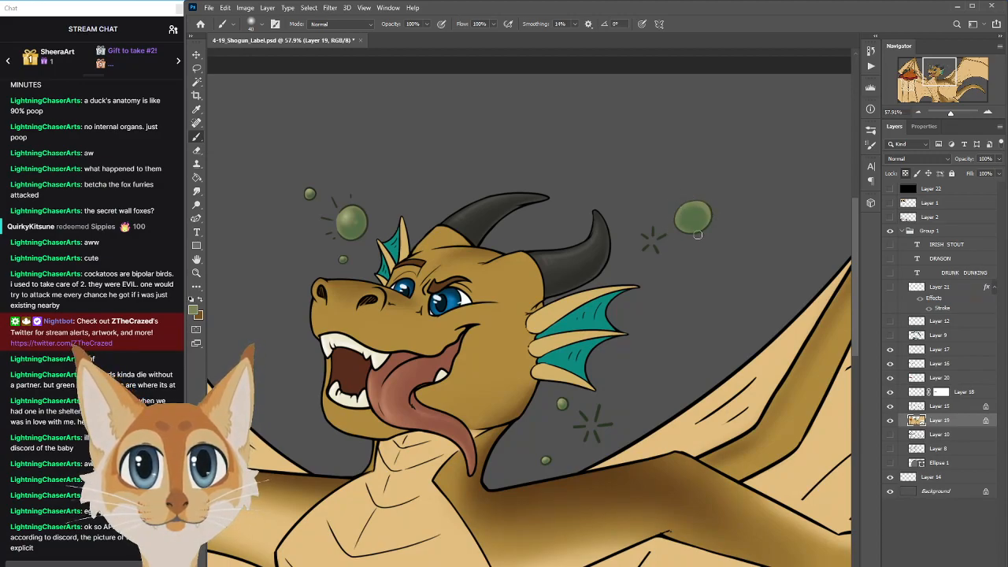
Add a pale green highlight to the bubble behind the horns and blend it with greens sampled from the bubble
left_click(351, 219, "alt")
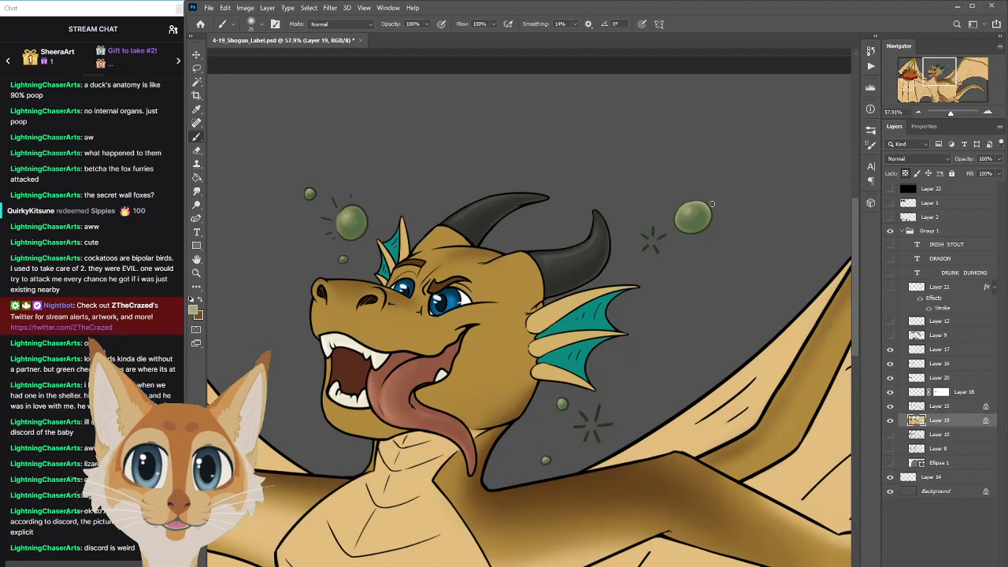
left_click(694, 211, "alt")
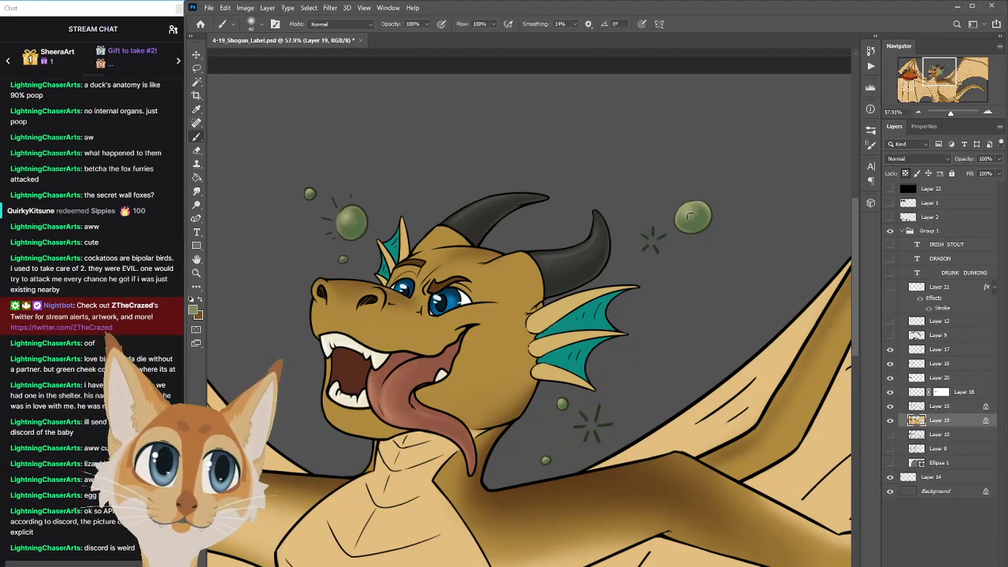
left_click(701, 222, "alt")
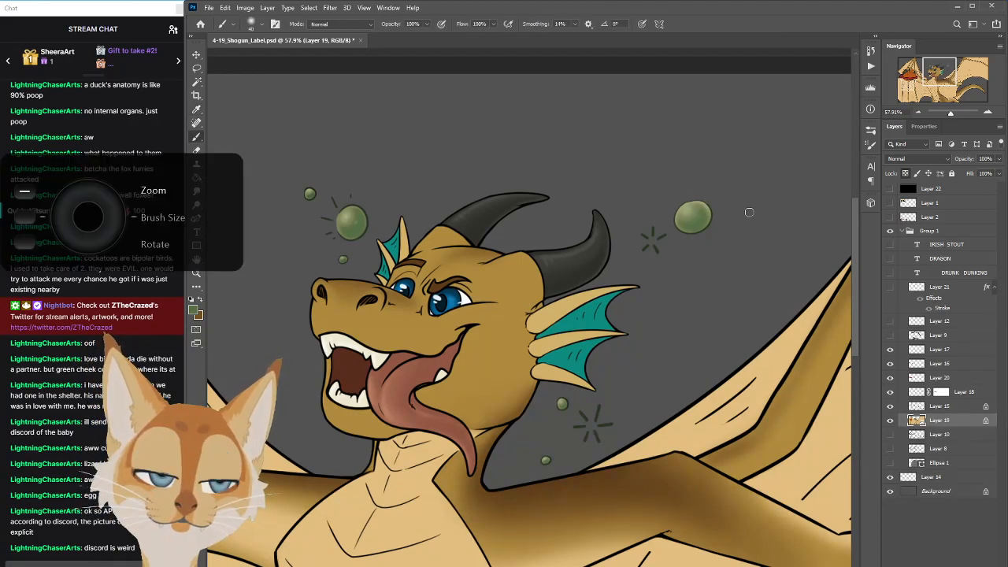
Save the document and check the artwork with Layer 22 switched on and off
scroll(749, 212, "down", 5)
scroll(749, 212, "down", 3)
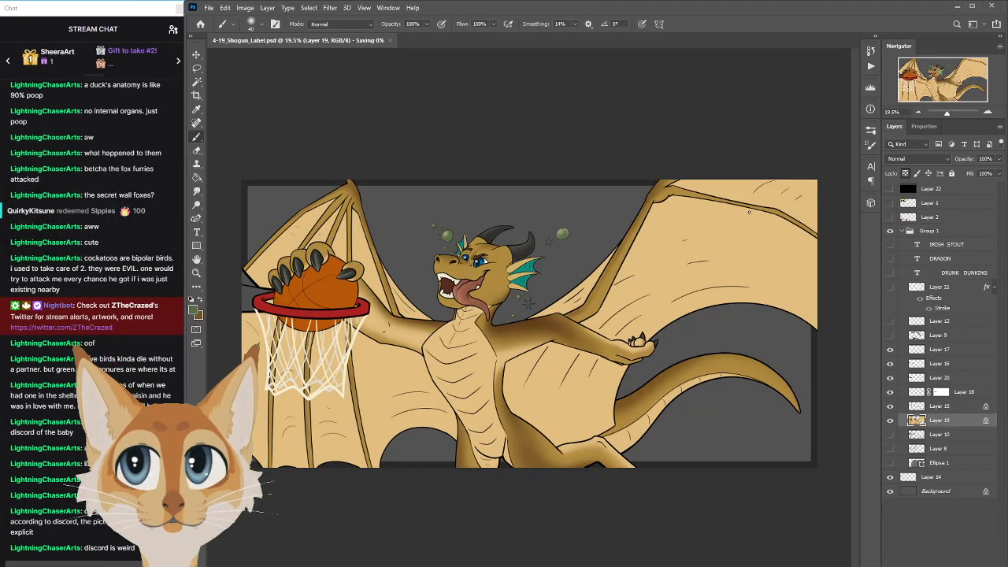
key("ctrl+s")
scroll(555, 236, "up", 2)
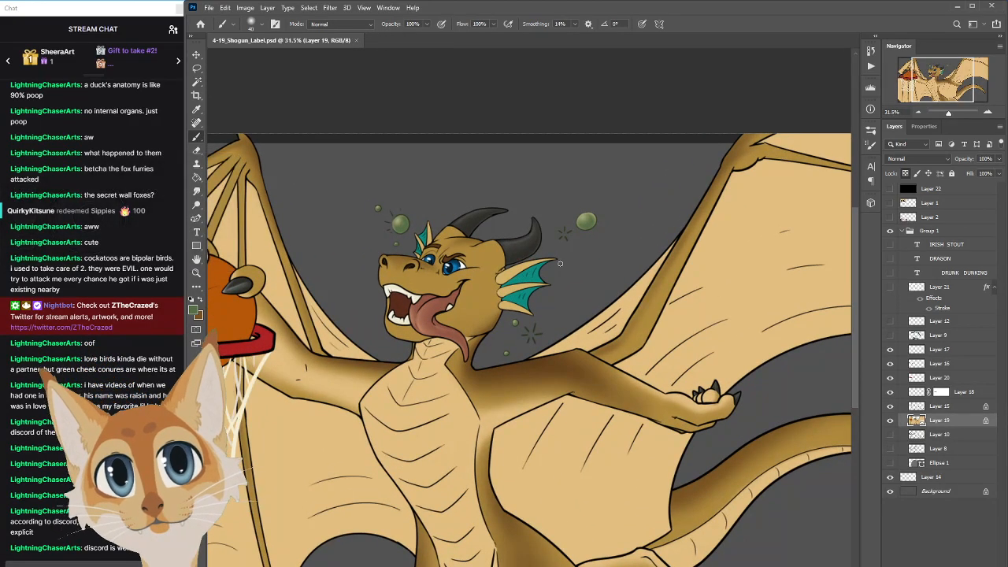
left_click(891, 190)
left_click(891, 191)
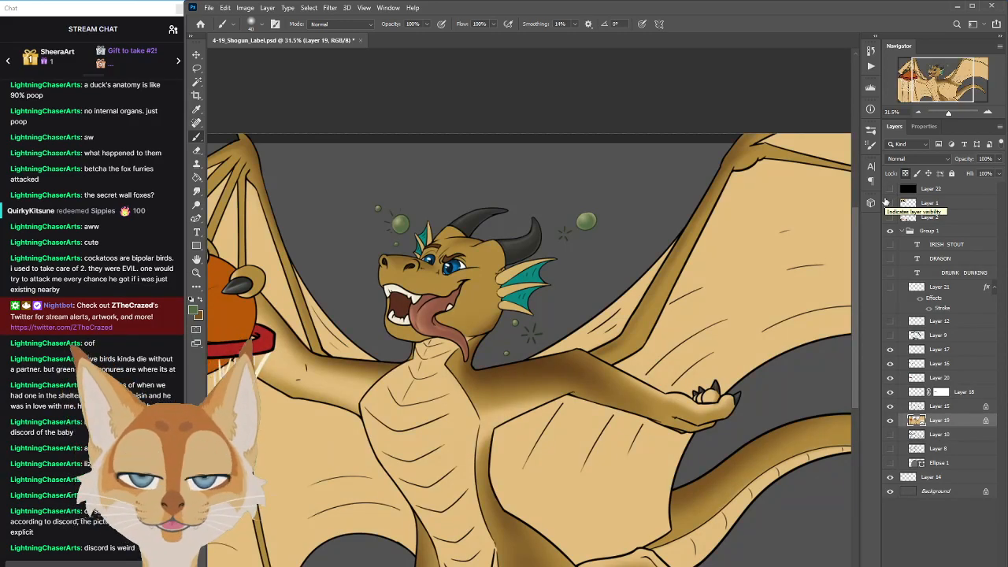
Check Layer 9 by toggling its visibility, delete that layer, and show Layer 12
left_click(891, 335)
left_click(891, 337)
left_click(891, 337)
left_click(891, 335)
left_click_drag(939, 335, 994, 564)
left_click(890, 322)
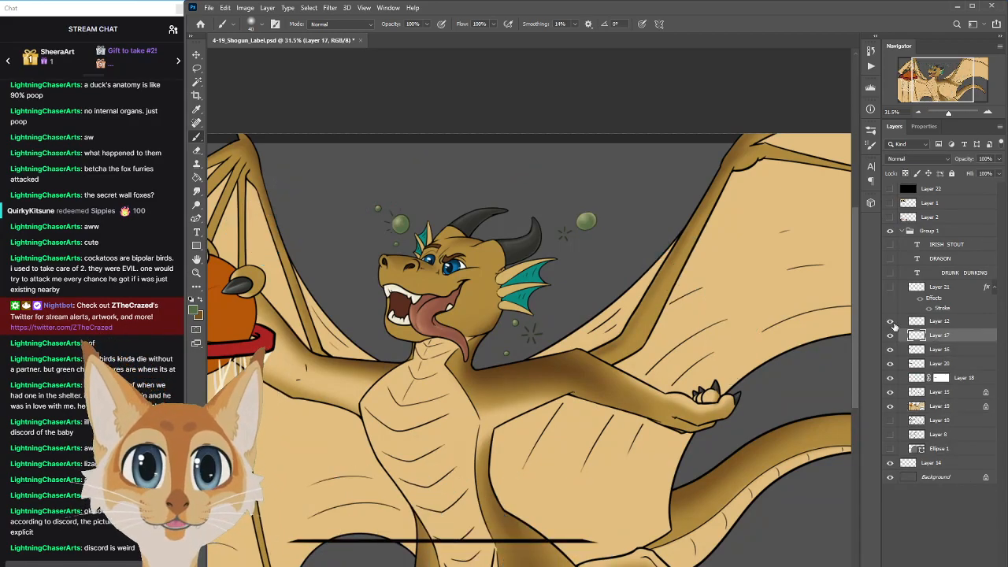
Show the DRUNK DUNKING, DRAGON and IRISH STOUT text layers with Layer 21, and select the Background layer
left_click(890, 286)
left_click(890, 272)
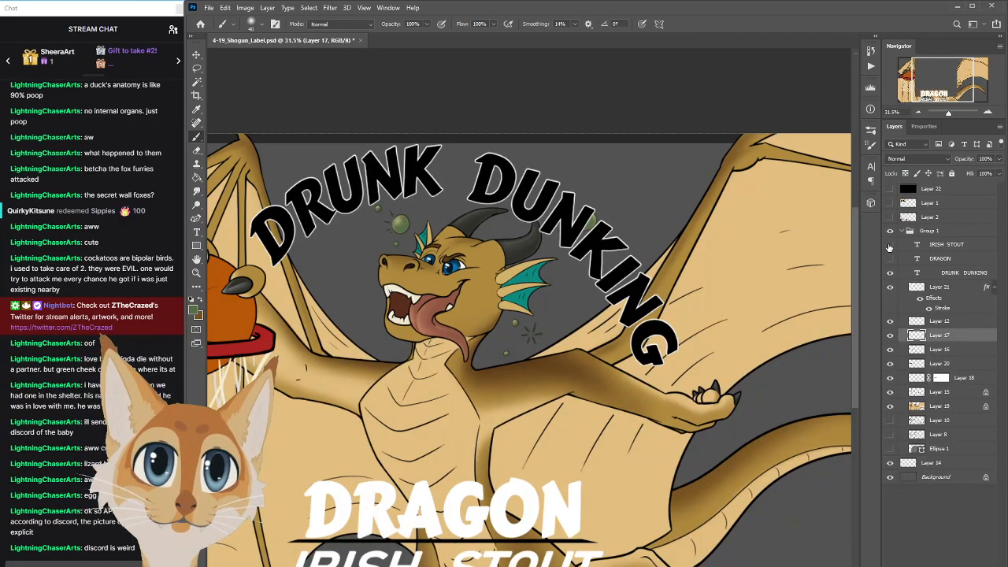
left_click(890, 258)
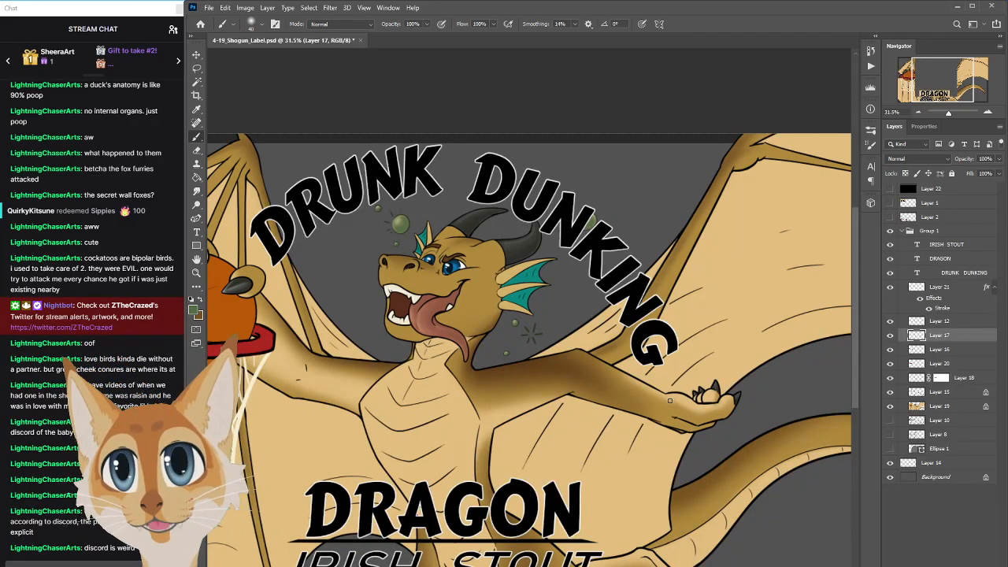
scroll(670, 401, "down", 4)
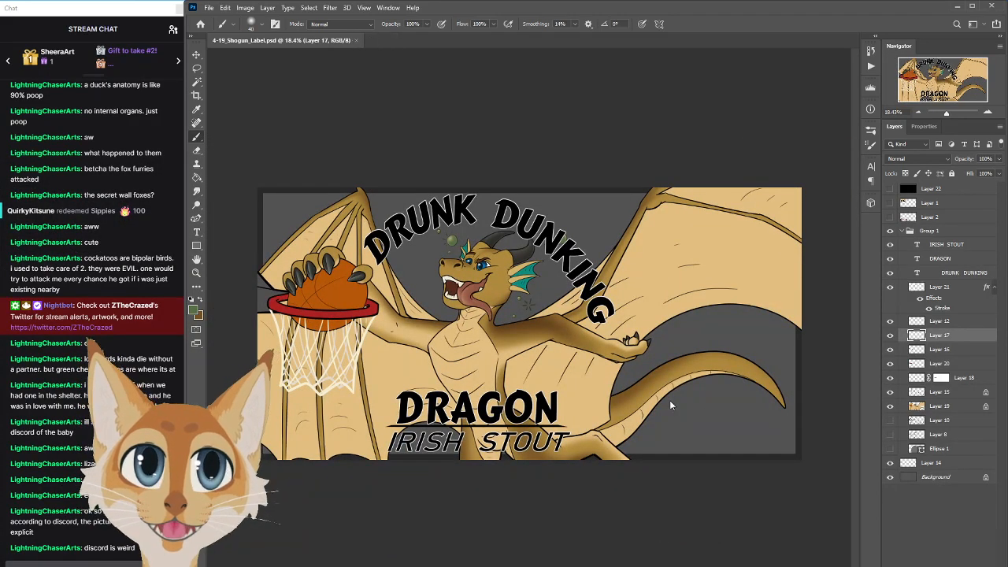
left_click(934, 477)
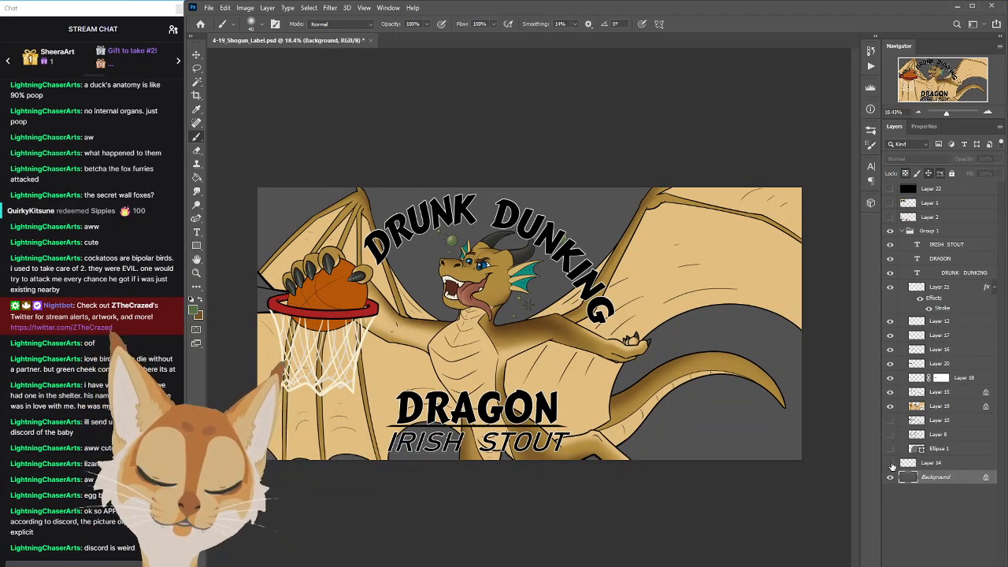
scroll(760, 495, "down", 3)
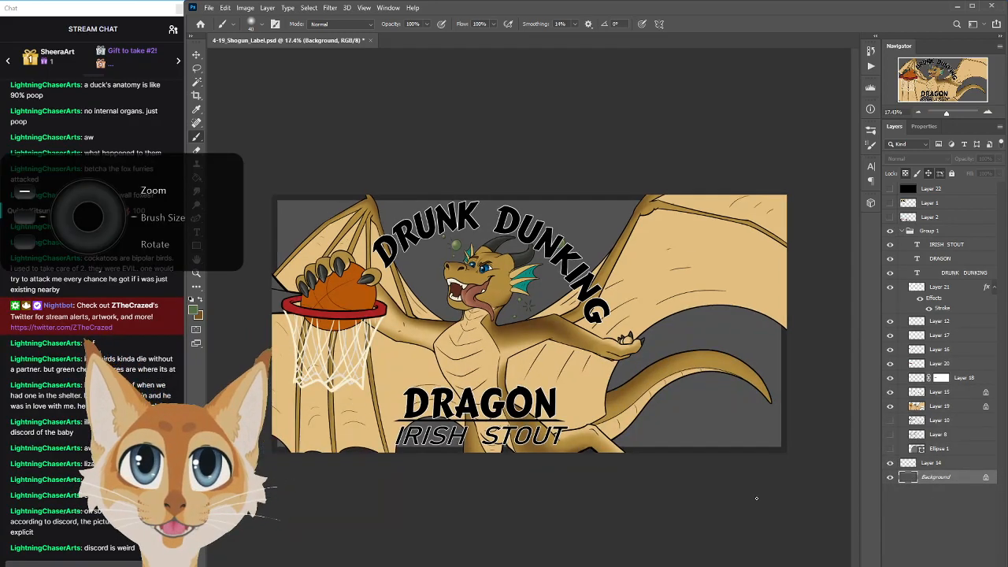
scroll(761, 495, "up", 3)
scroll(760, 494, "up", 1)
scroll(759, 495, "down", 1)
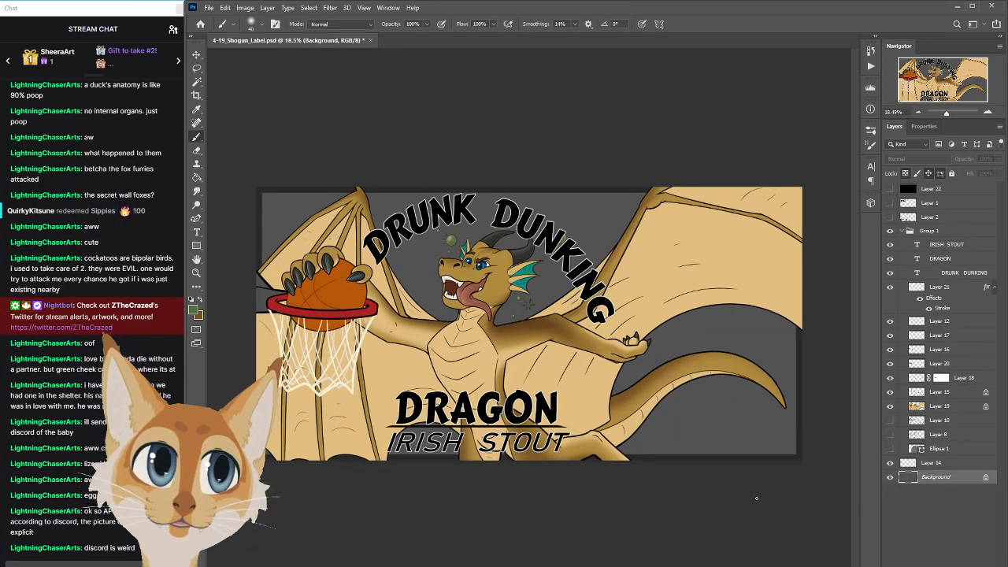
Hide the three title text layers, Layer 21 and Layer 12, and check the reference on Layer 1 by toggling its visibility
left_click_drag(891, 322, 895, 253)
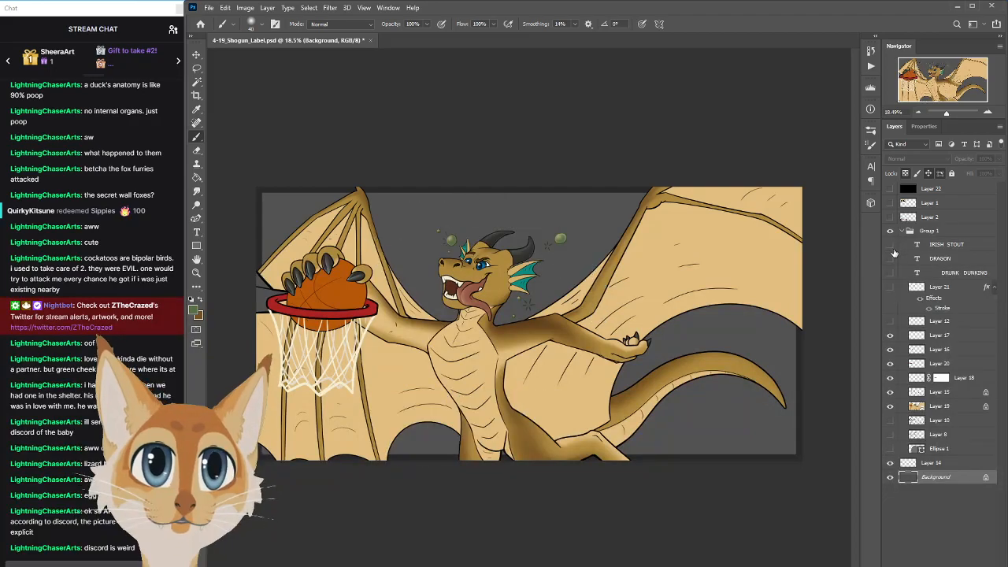
left_click(891, 204)
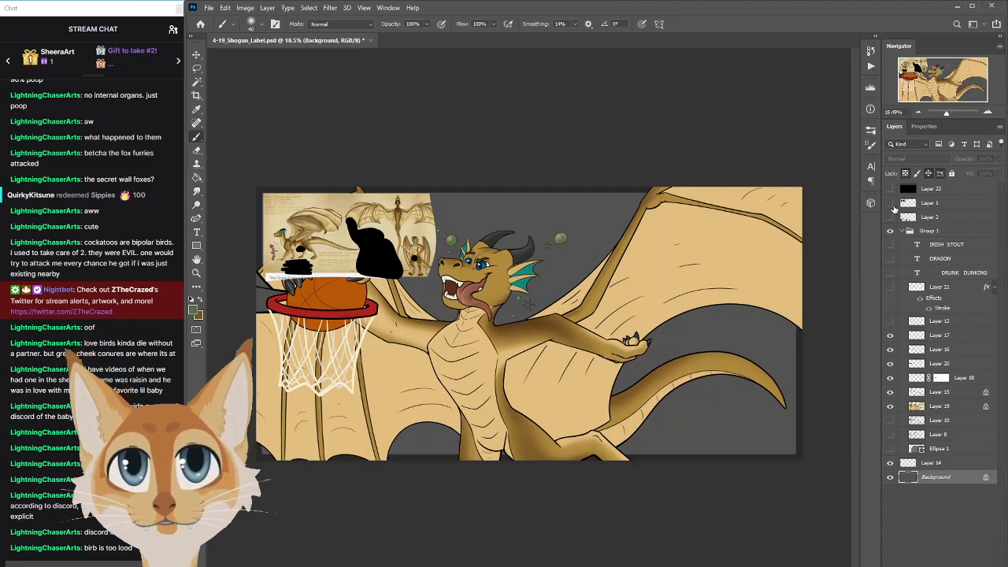
left_click(891, 204)
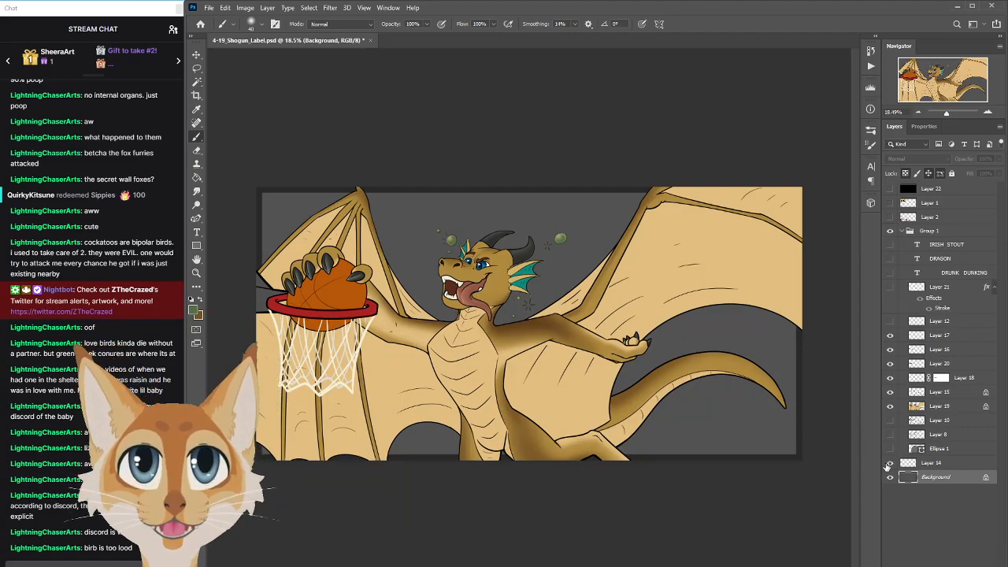
Pick a dark brown foreground colour and fill the Background layer with it
left_click(196, 313)
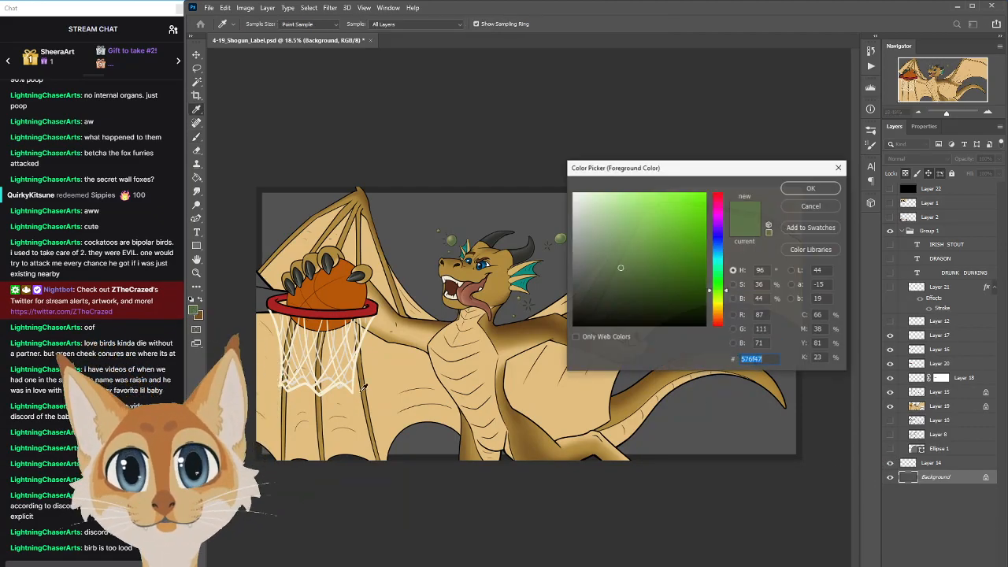
left_click(718, 319)
left_click_drag(643, 270, 610, 286)
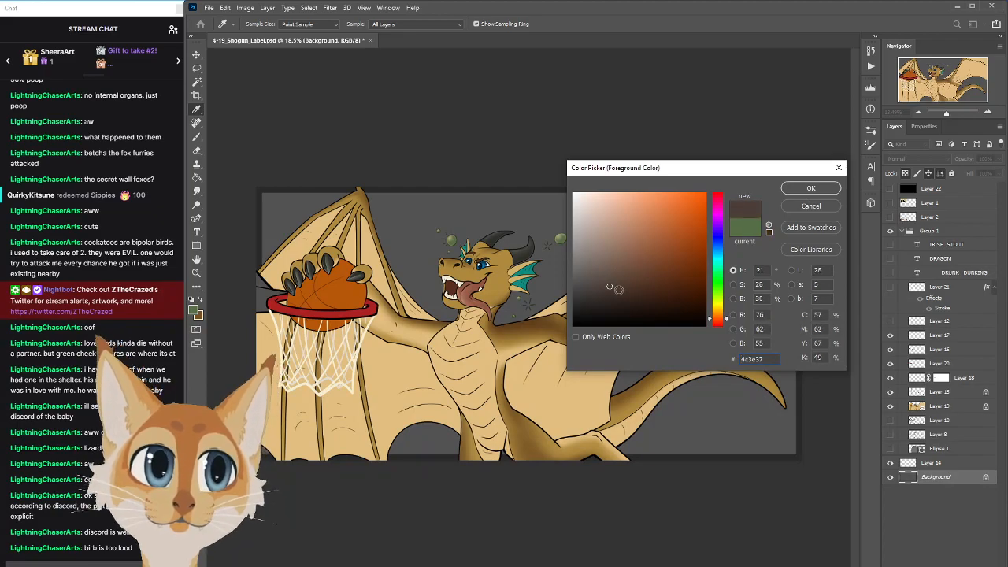
left_click(802, 192)
left_click(197, 177)
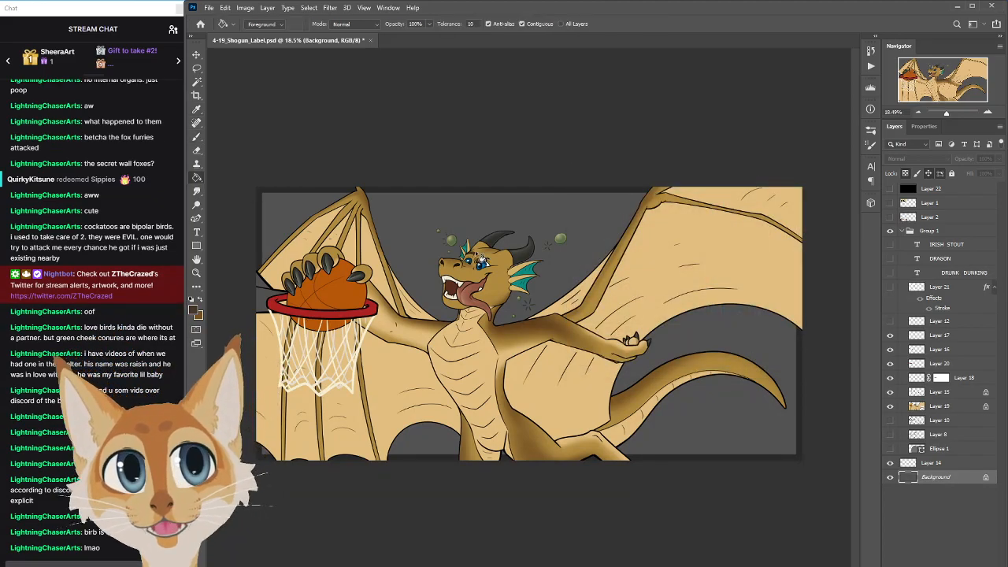
left_click(599, 297)
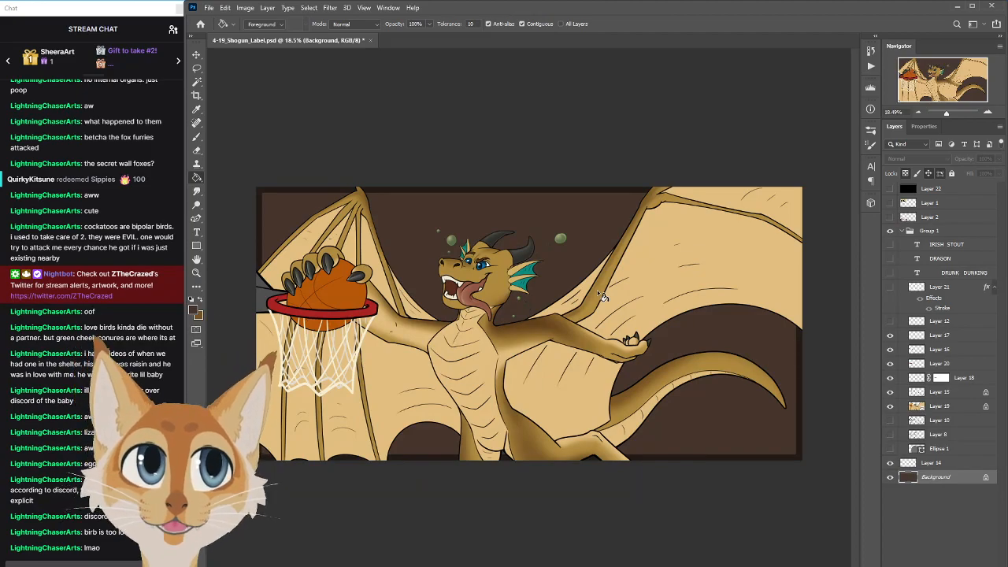
Refill the Background layer with the darker reddish brown #382926, and show the three title text layers and Layer 21
left_click(193, 312)
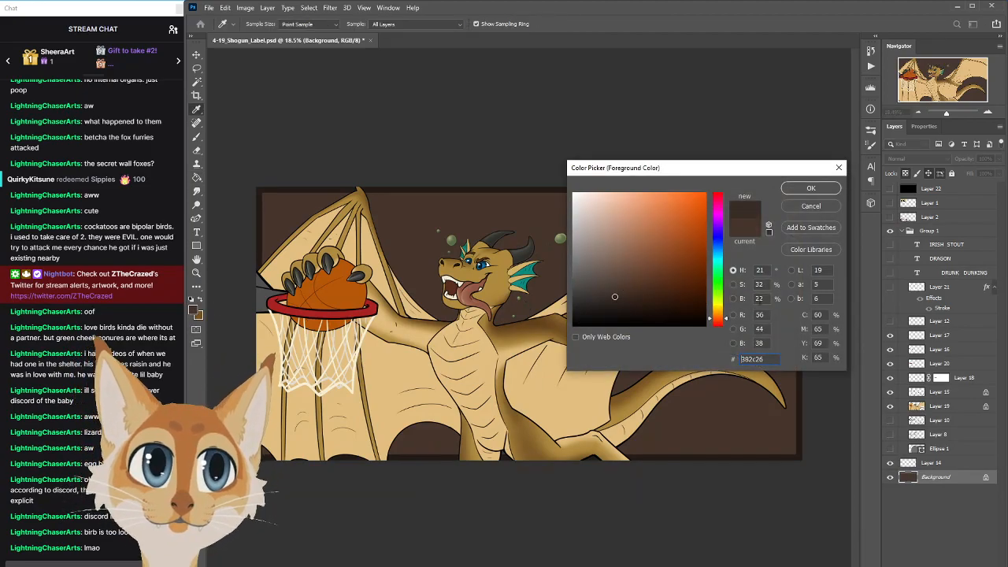
left_click(719, 325)
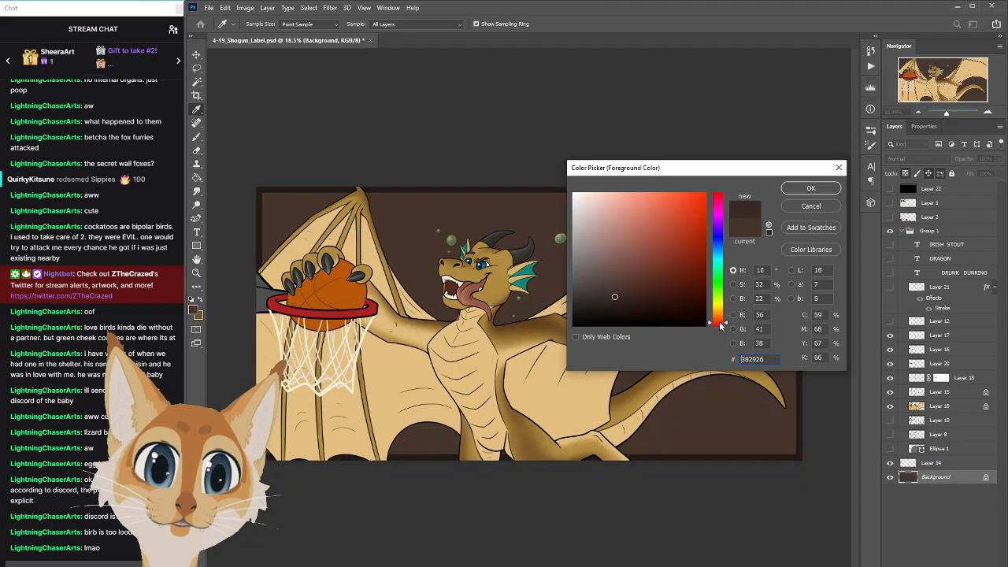
left_click(812, 189)
left_click(577, 277)
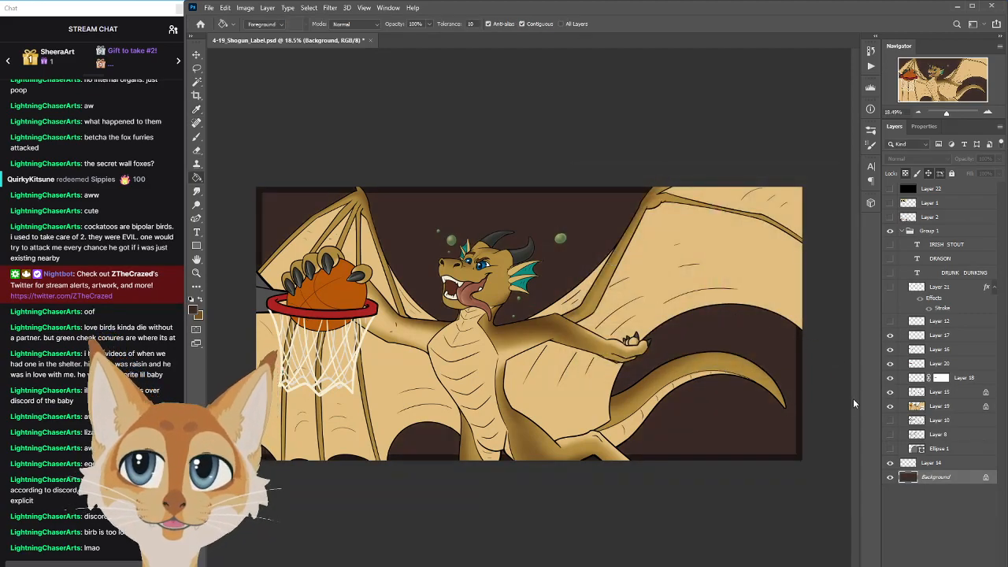
left_click(196, 136)
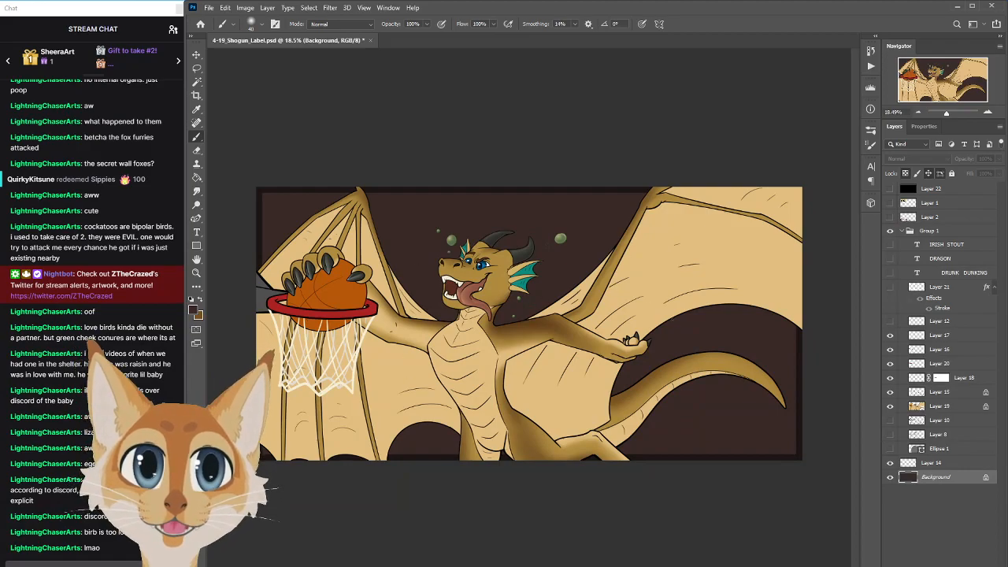
left_click_drag(891, 244, 890, 287)
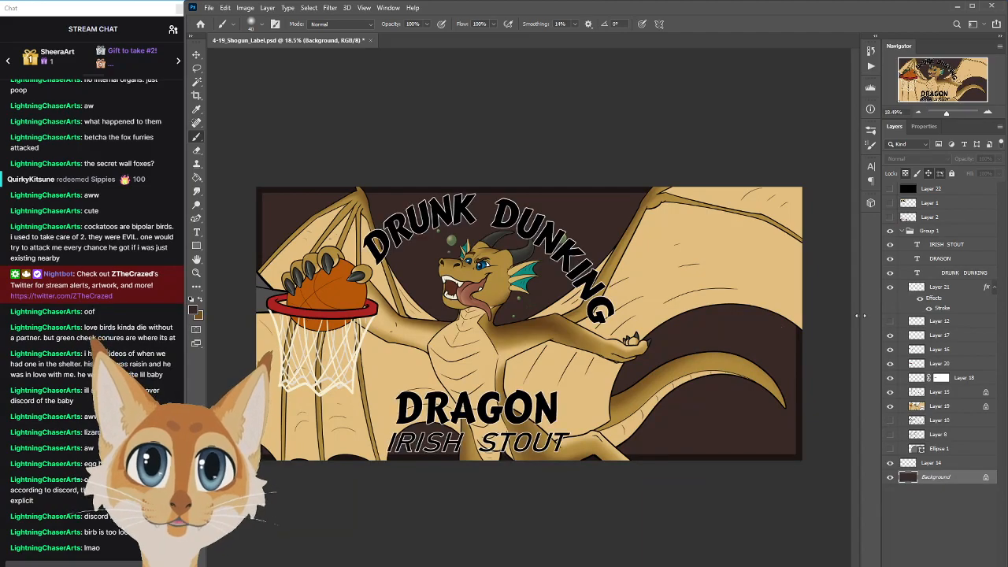
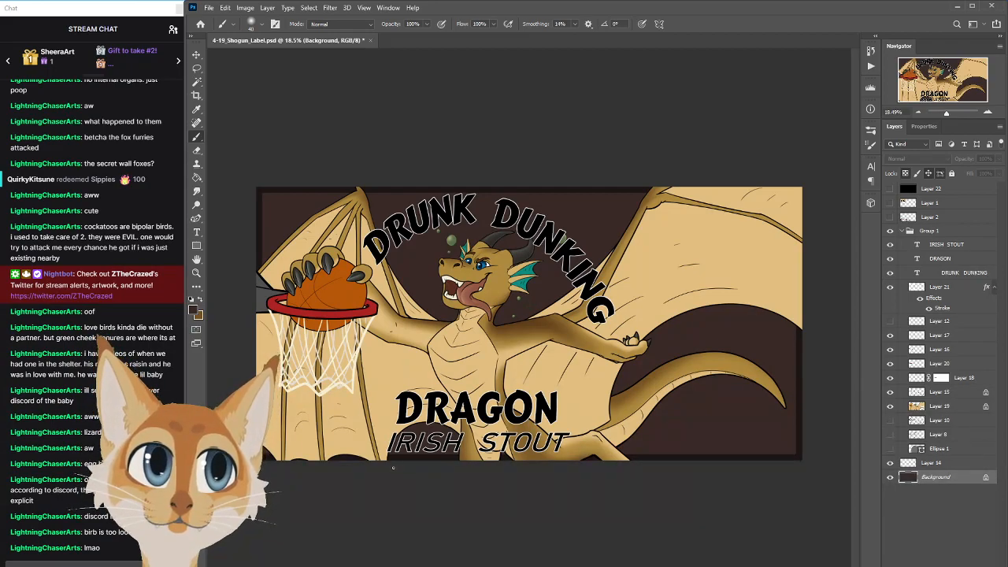
Fill the Background layer with the pale dusty pink #c3a9a4
left_click(194, 310)
left_click(785, 190)
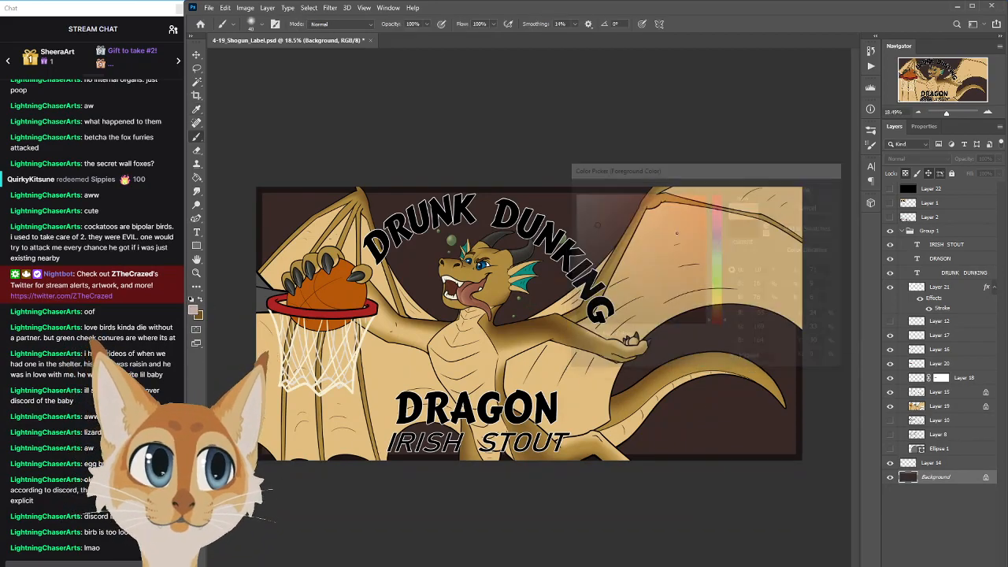
key("g")
left_click(320, 229)
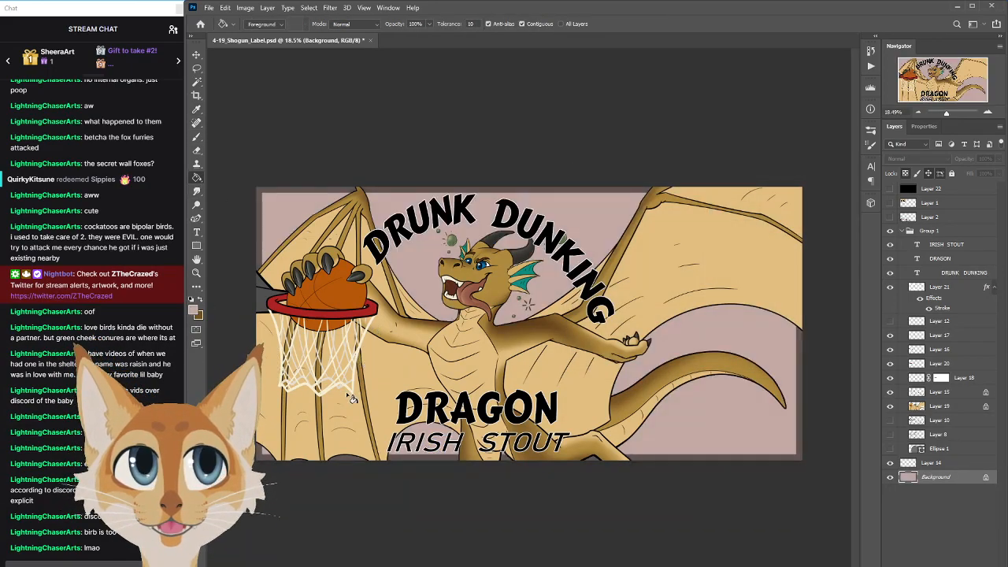
Fill the Background layer with the medium brown #7d594a and check the tonal contrast with Layer 22 switched on and off
left_click(194, 313)
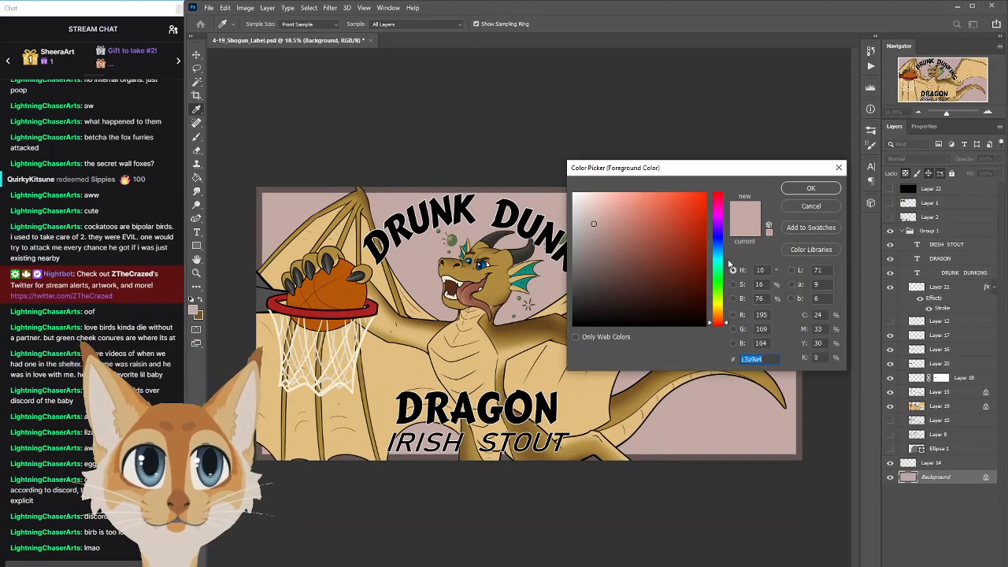
left_click_drag(721, 232, 724, 313)
left_click_drag(640, 241, 657, 231)
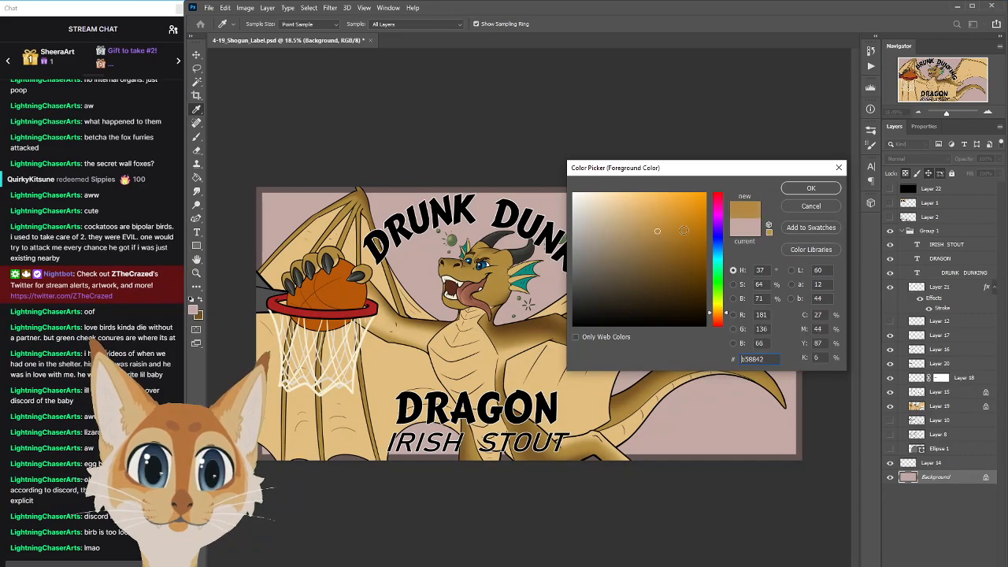
left_click(722, 193)
left_click_drag(722, 315, 722, 326)
mouse_move(661, 236)
left_mouse_down()
mouse_move(635, 250)
mouse_move(625, 278)
mouse_move(639, 275)
mouse_move(627, 262)
left_mouse_up()
left_click(720, 320)
key("Return")
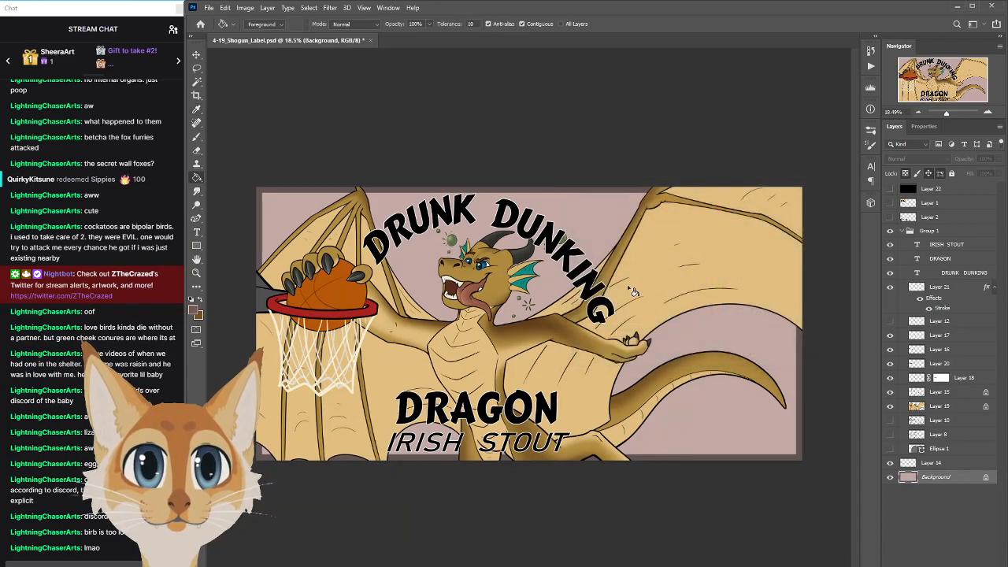
key("g")
left_click(646, 358)
left_click(891, 190)
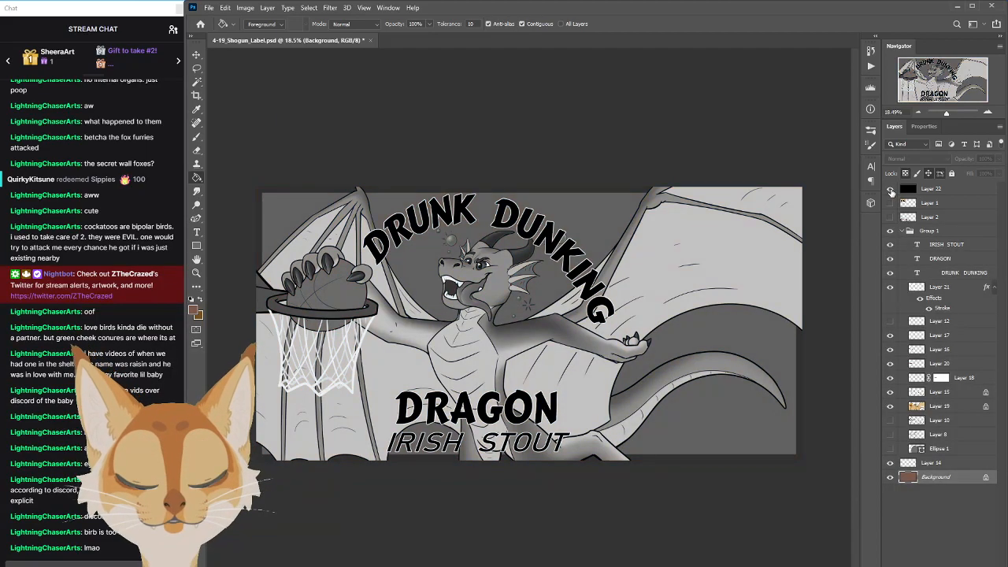
left_click(891, 190)
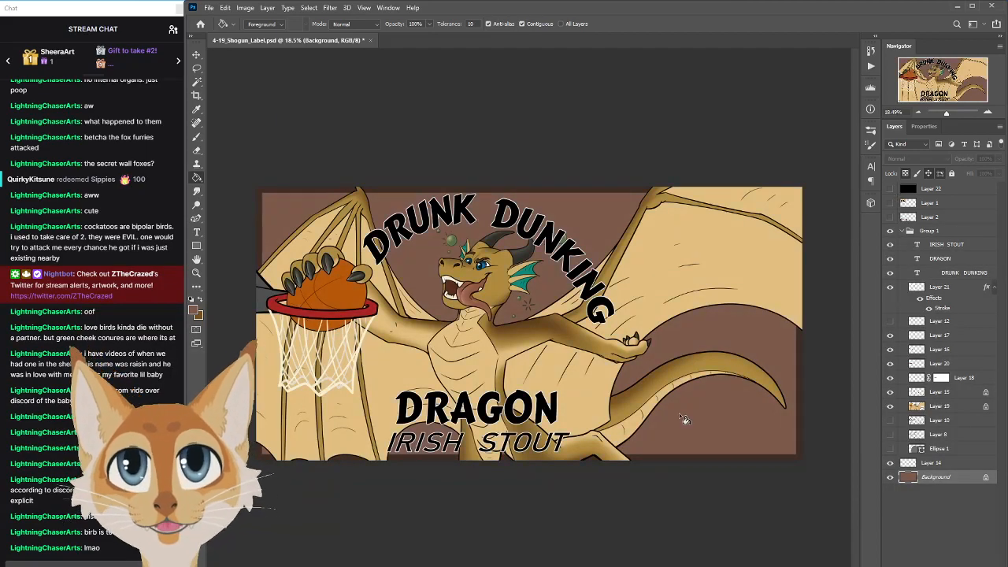
Try an olive green fill on the Background layer and undo it
left_click(194, 311)
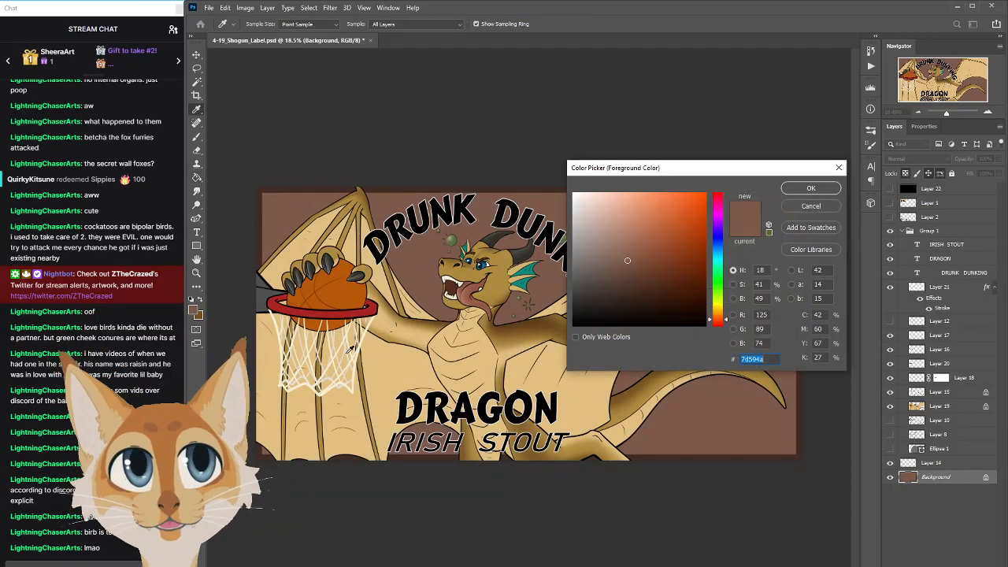
left_click_drag(724, 303, 726, 304)
left_click_drag(630, 254, 633, 245)
left_click(798, 191)
left_click(567, 285)
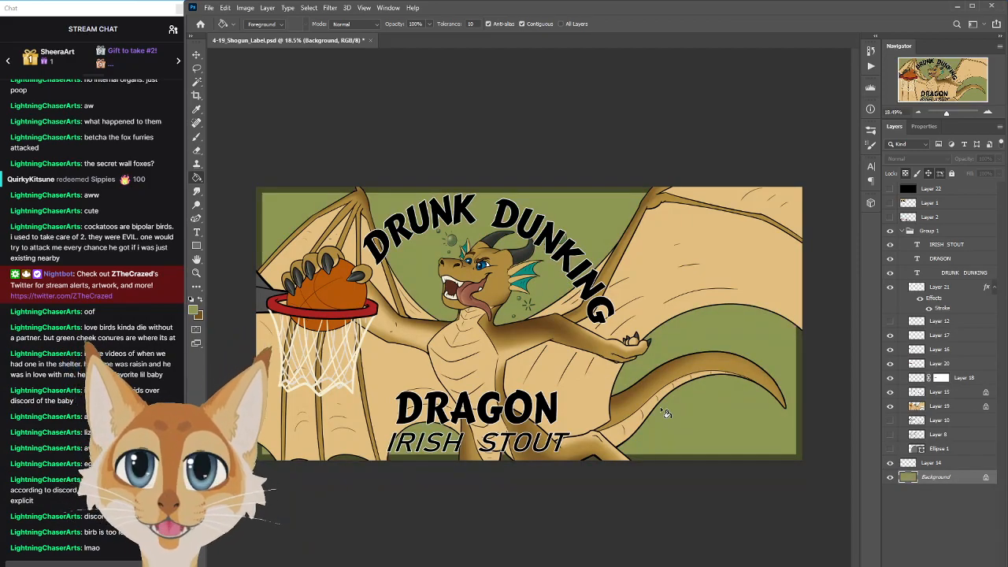
key("ctrl+z")
Try the warm grey #8f8f83 as the fill of the Background layer and undo it
left_click(193, 310)
type("9fa197")
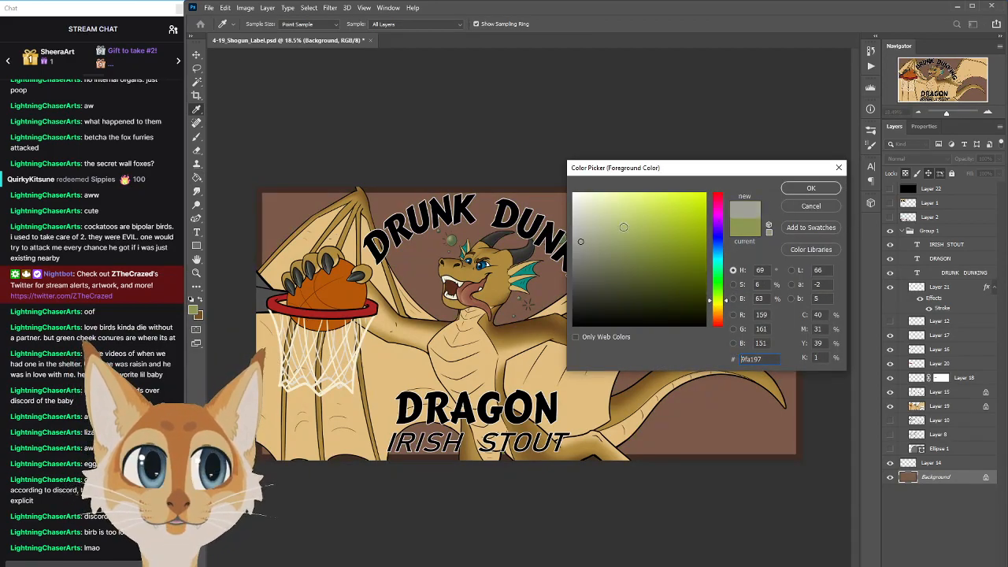
left_click(721, 304)
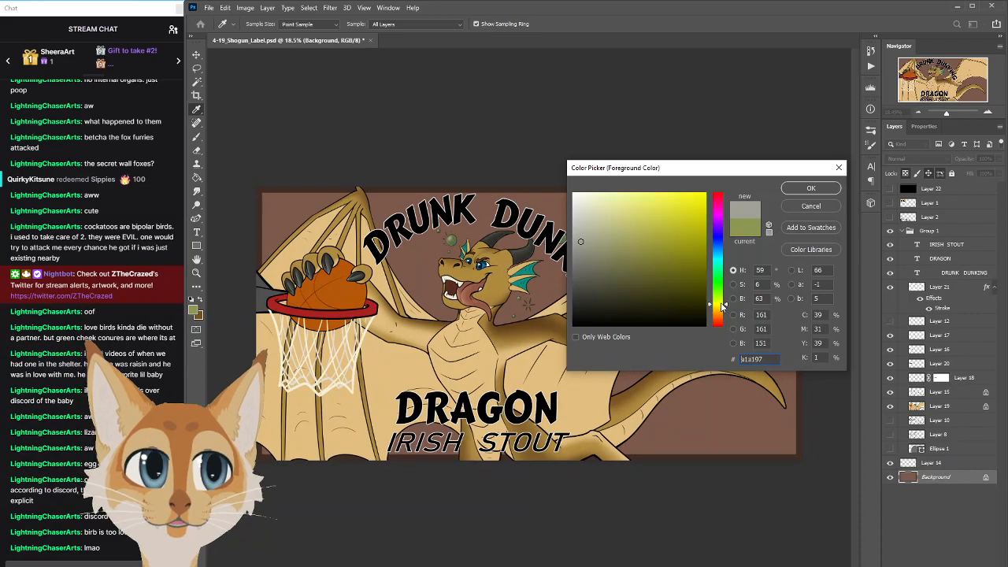
left_click(584, 251)
left_click(810, 188)
key("g")
left_click(571, 340)
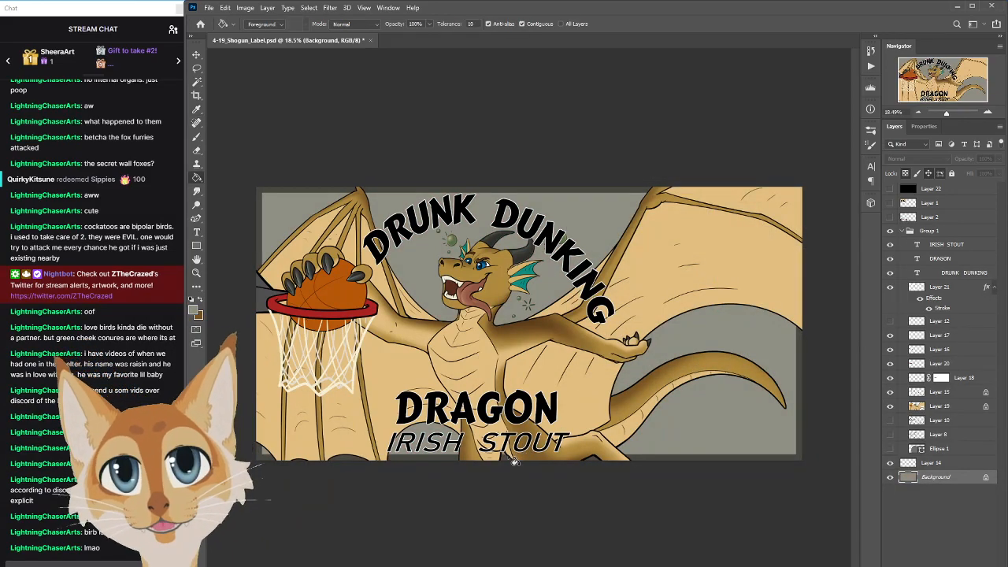
key("ctrl+z")
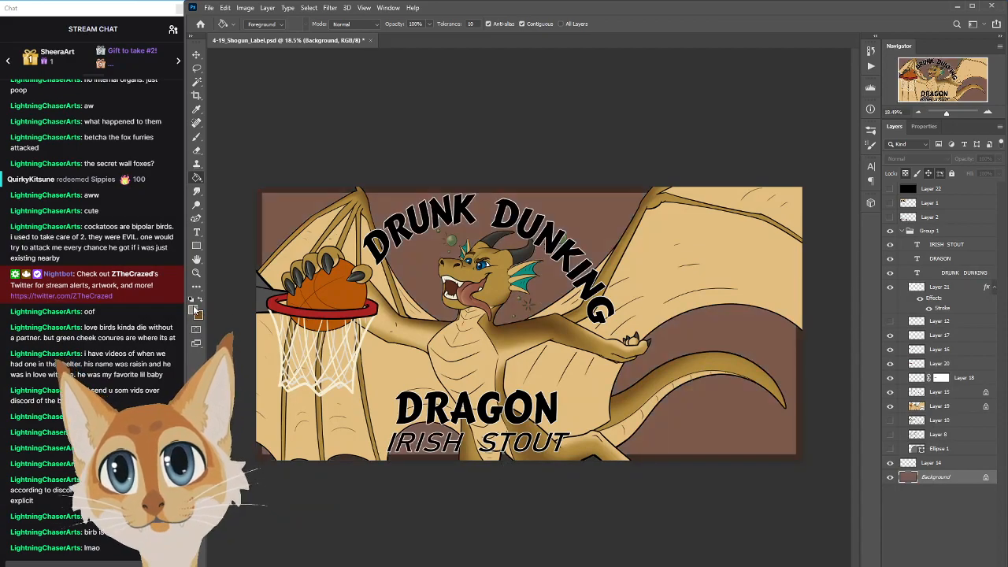
Try the pale khaki #cdc797 as the fill of the Background layer and undo it
left_click(194, 311)
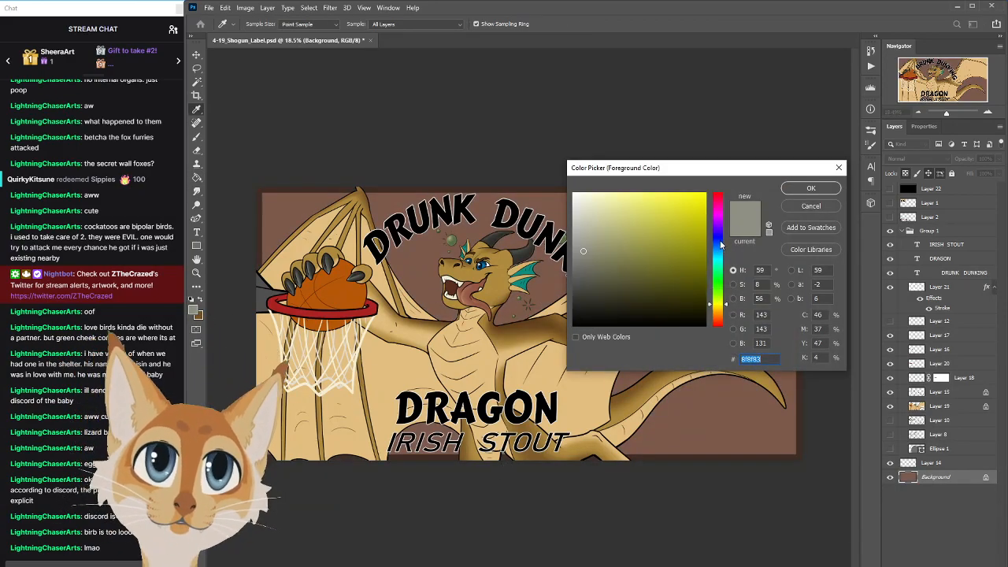
left_click(719, 231)
left_click(720, 306)
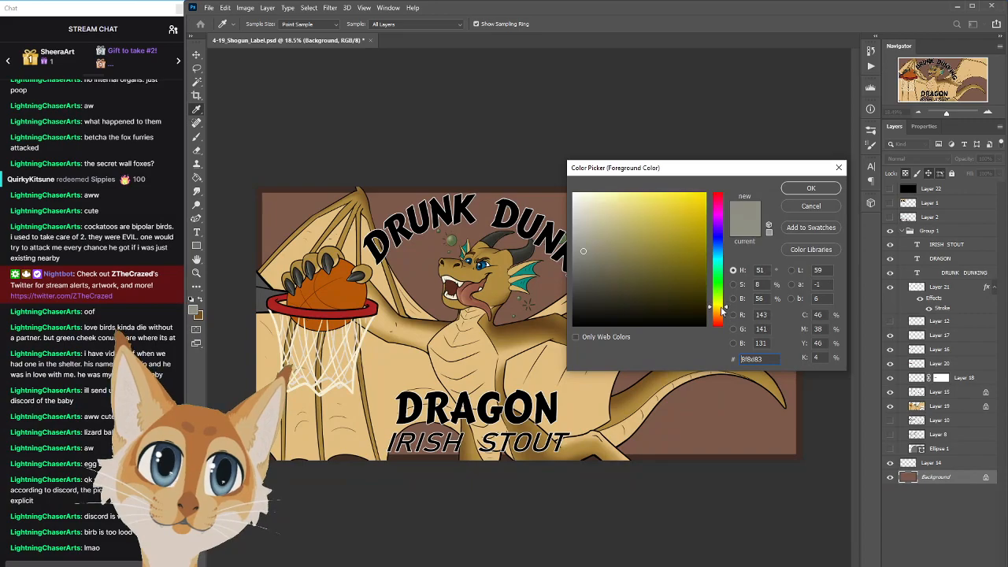
left_click(604, 218)
left_click(811, 188)
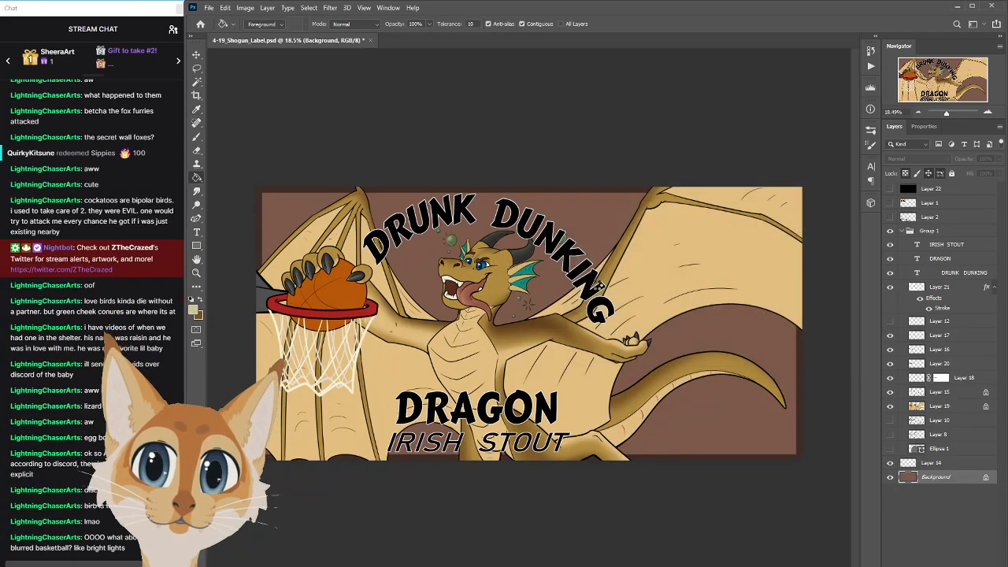
left_click(625, 323)
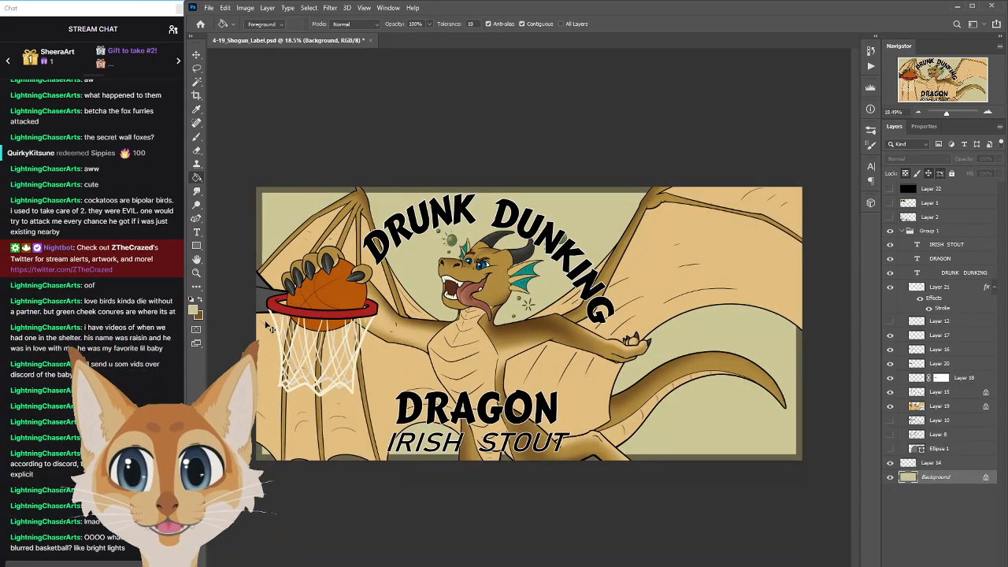
key("ctrl+z")
left_click(194, 312)
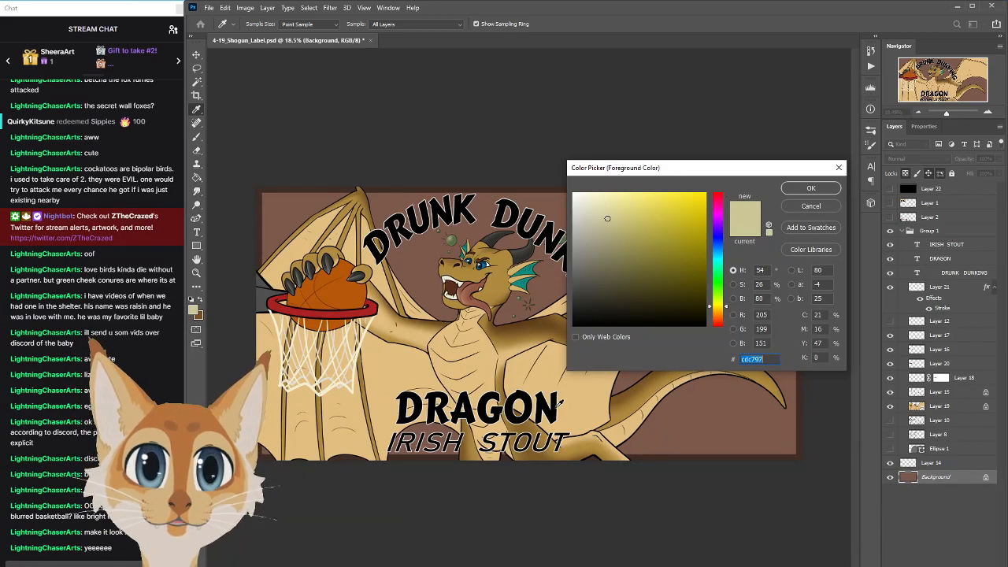
left_click(807, 206)
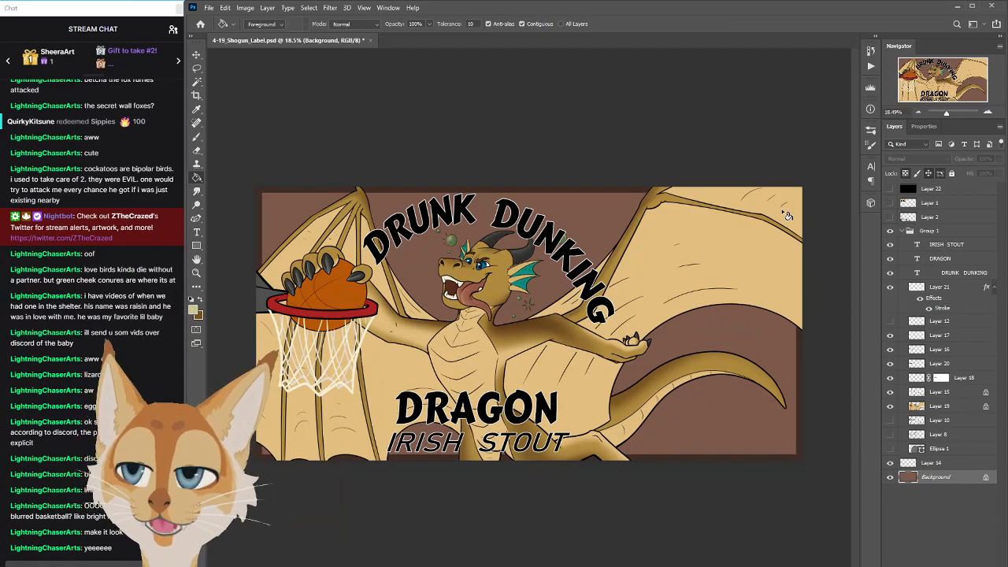
Shift the foreground colour to a medium tan and fill the Background layer with it
left_click(193, 309)
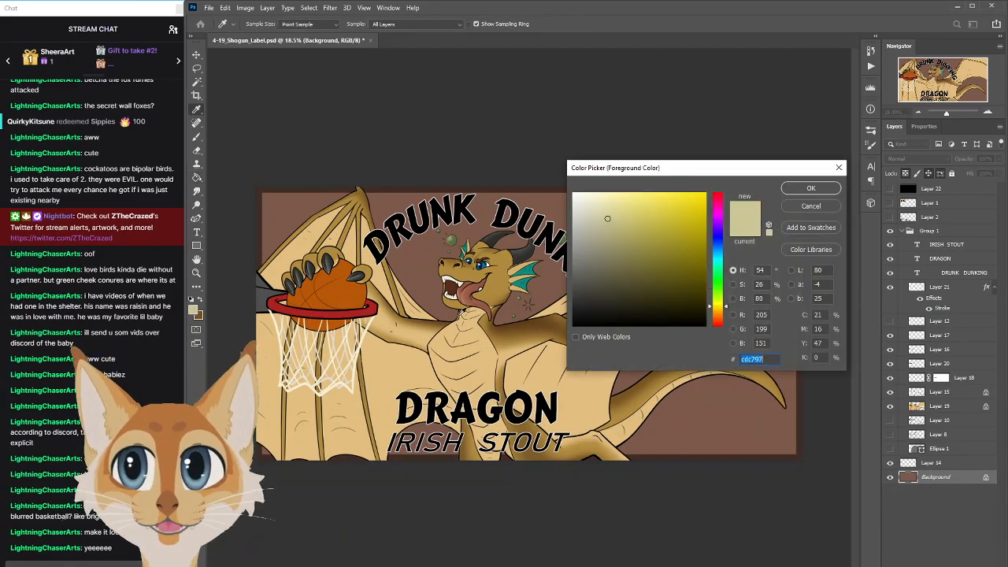
left_click(722, 312)
left_click_drag(607, 219, 627, 234)
left_click(805, 191)
Show Layer 22 and darken the Background layer with a Hue/Saturation adjustment, setting Lightness to -70
left_click(890, 190)
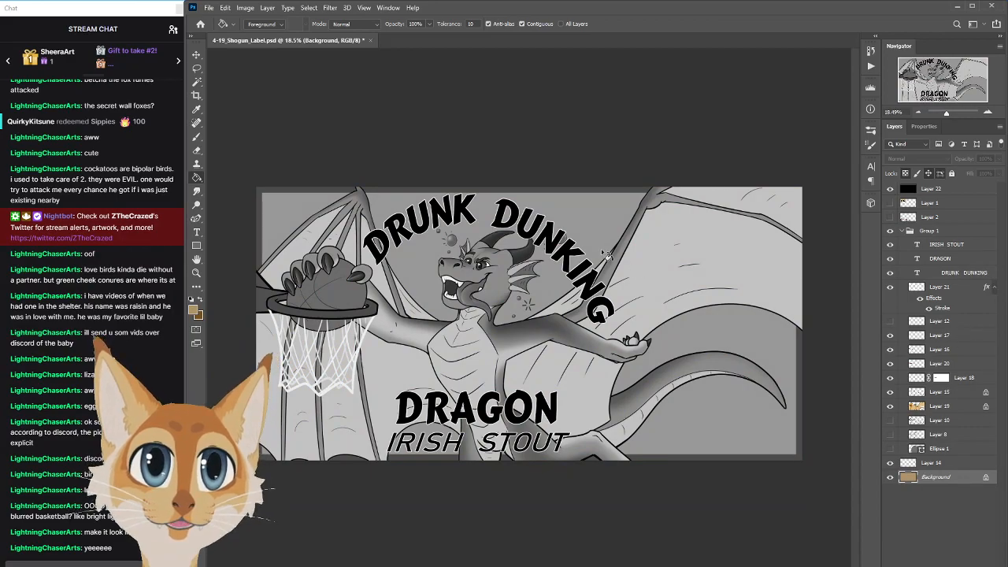
left_click(225, 8)
mouse_move(245, 8)
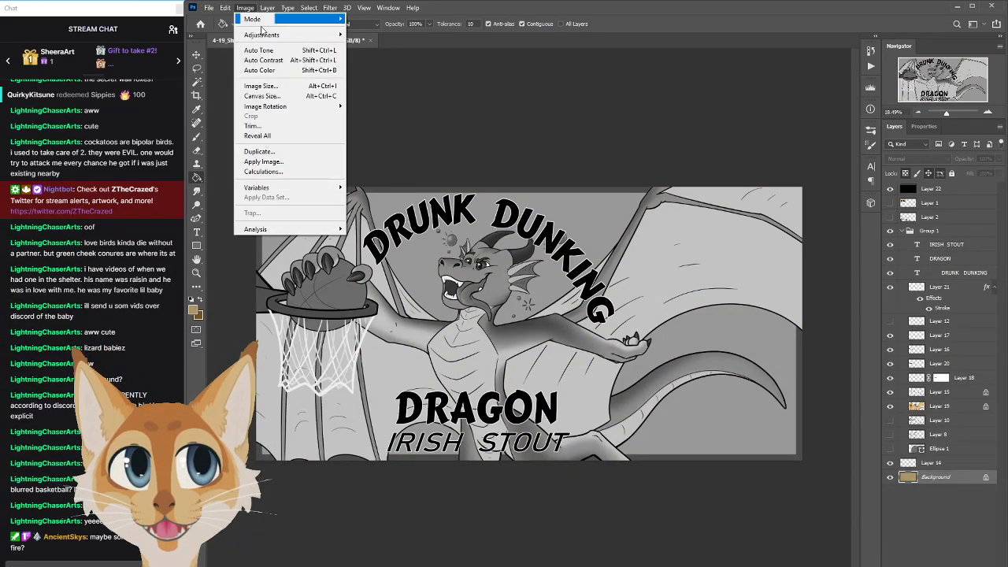
mouse_move(262, 35)
left_click(198, 90)
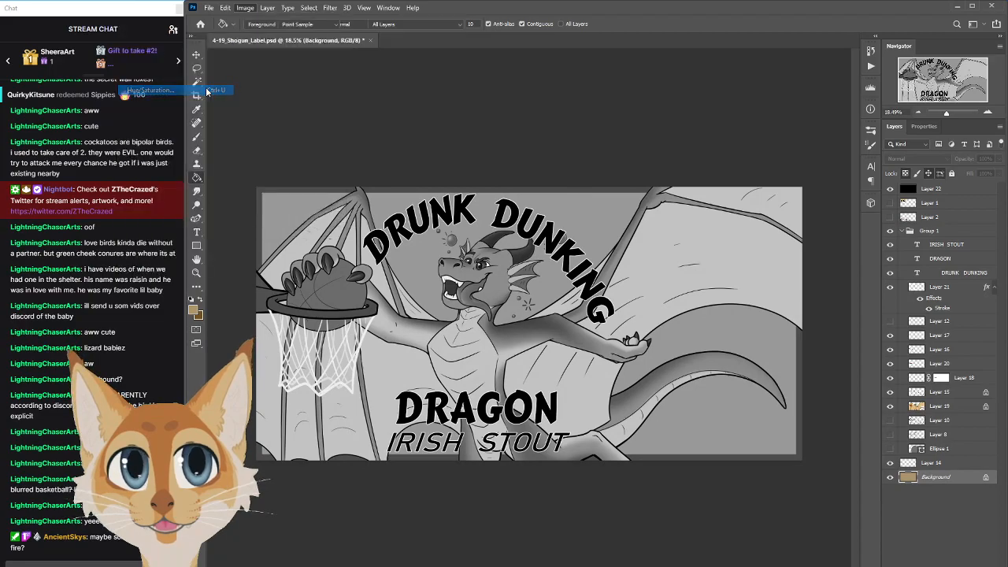
left_click_drag(718, 329, 688, 329)
left_click_drag(722, 203, 789, 321)
left_click_drag(755, 446, 754, 449)
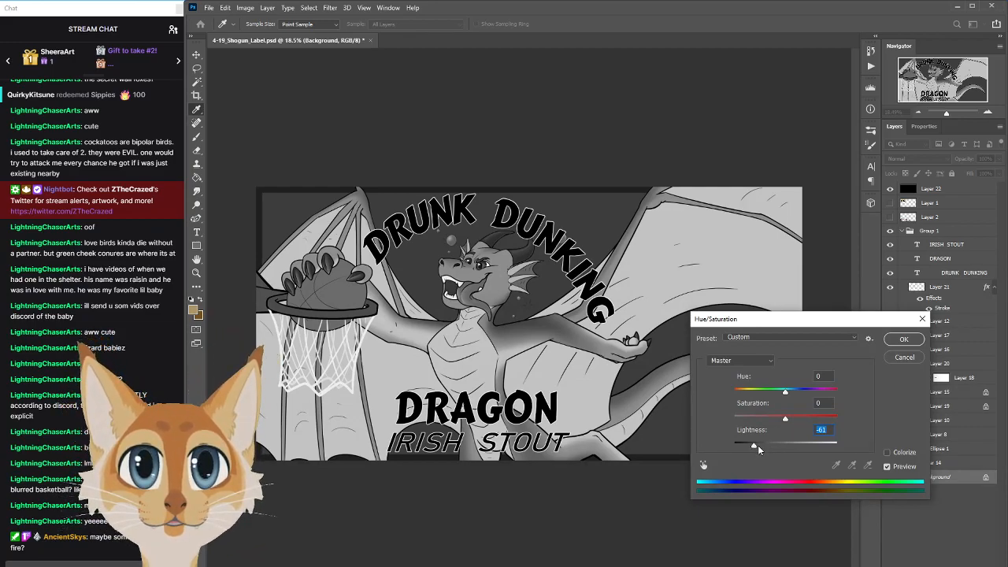
left_click_drag(809, 323, 747, 244)
left_click(697, 368)
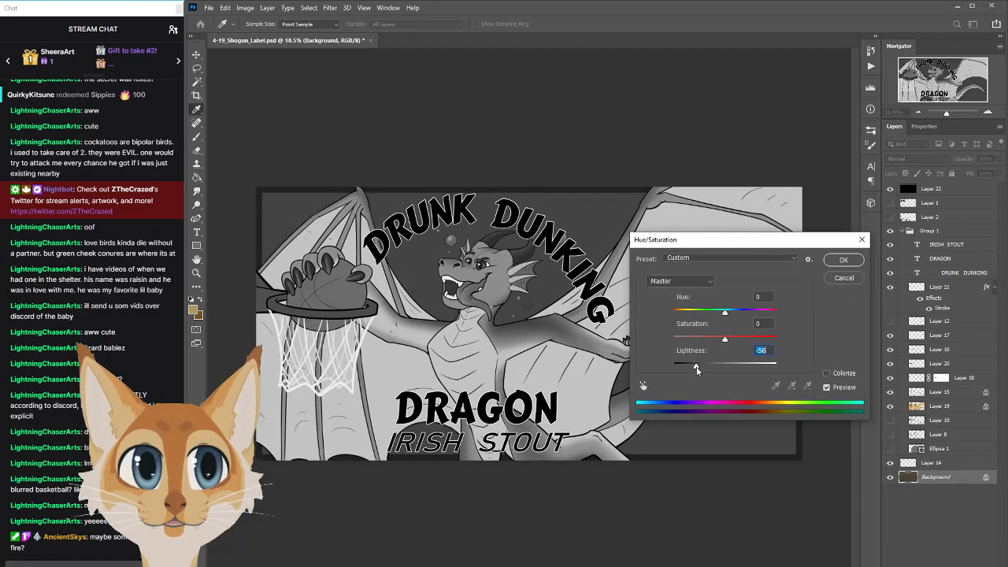
left_click_drag(695, 368, 682, 367)
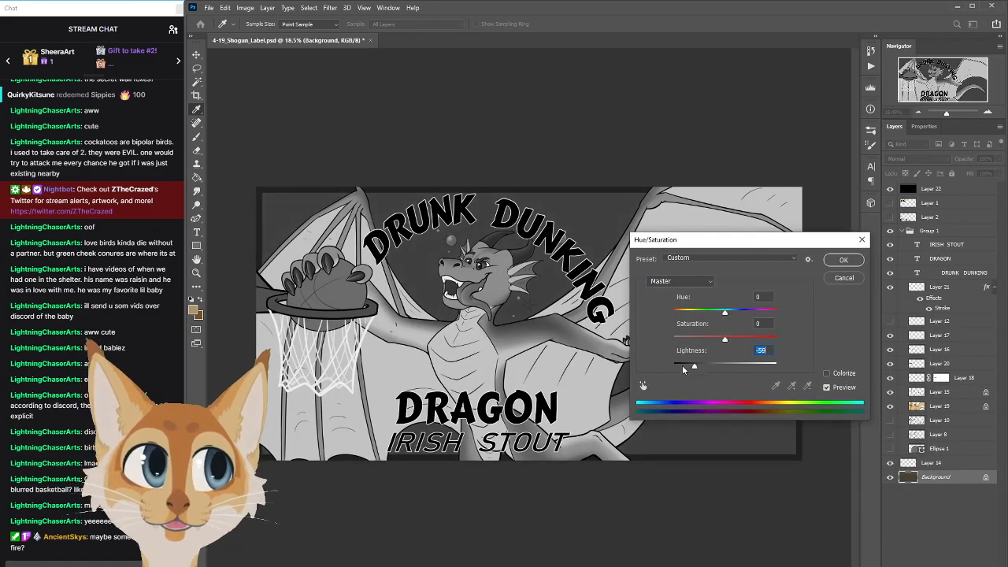
left_click_drag(709, 240, 770, 199)
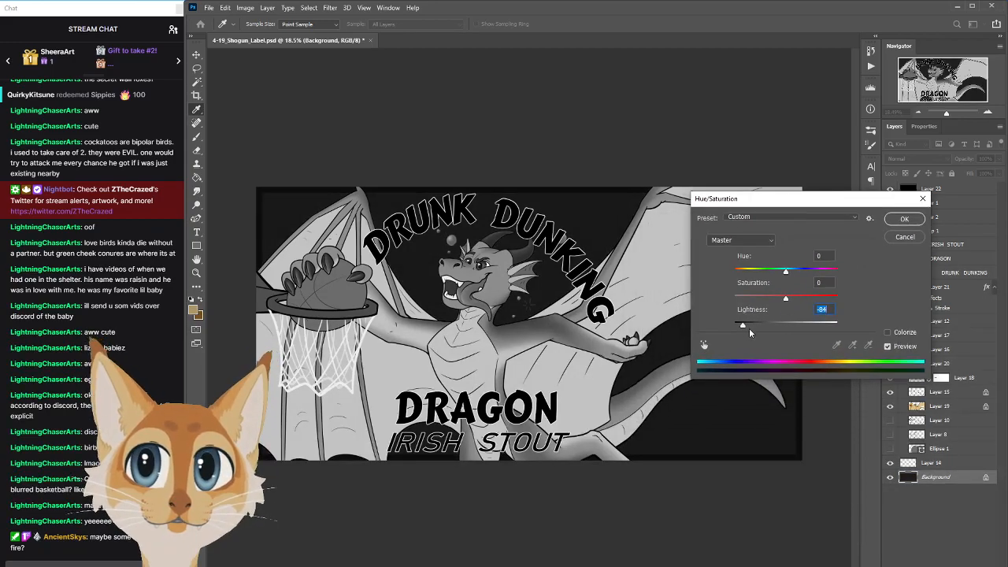
left_click(747, 325)
left_click_drag(747, 324, 753, 324)
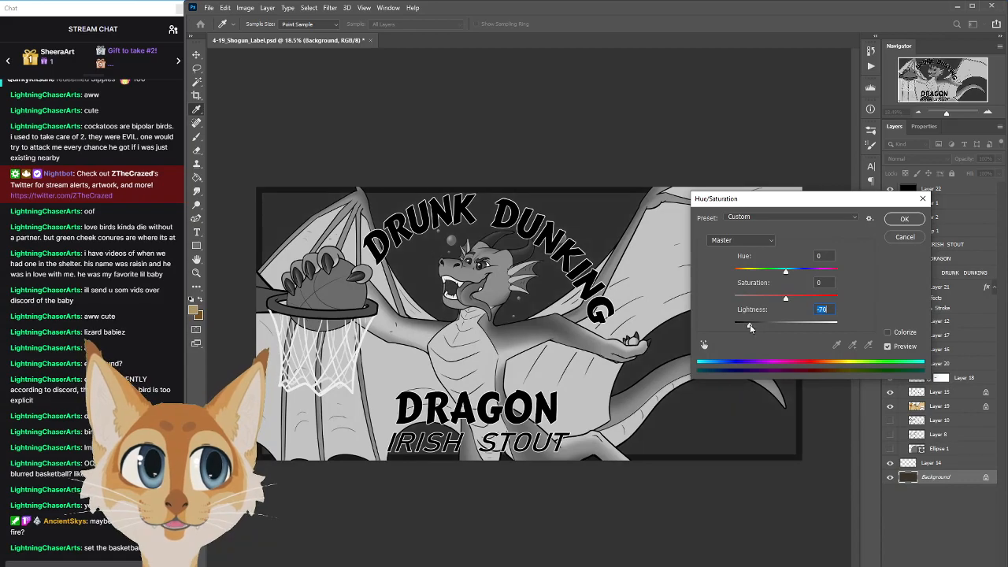
key("Return")
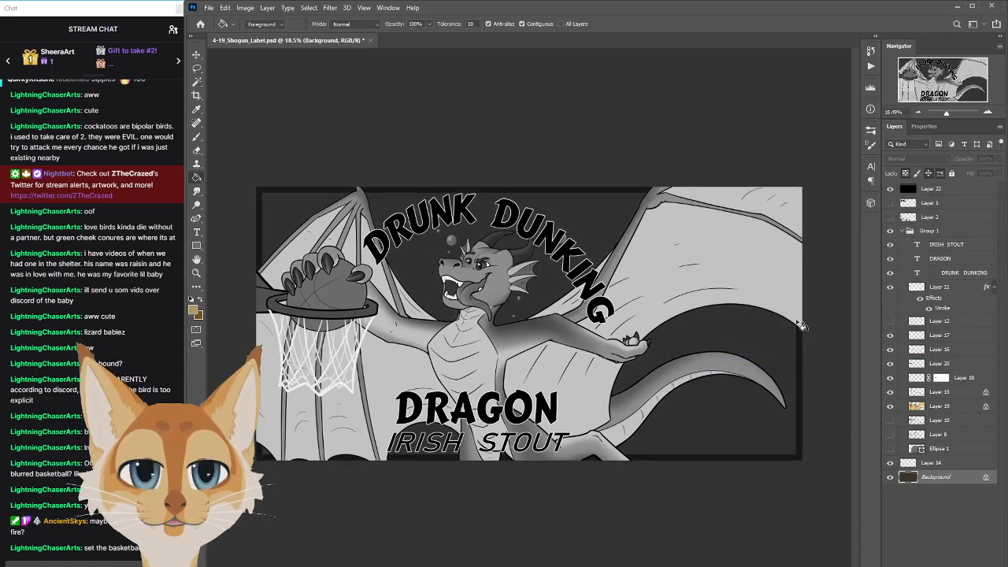
Switch Layer 22 off and on to compare the dark background's contrast in colour and greyscale
left_click(890, 190)
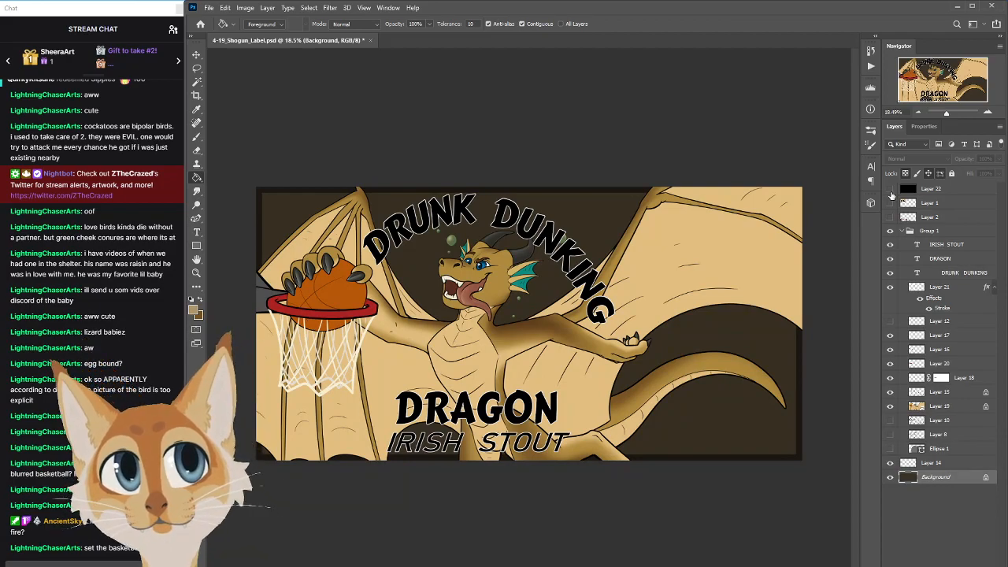
left_click(891, 190)
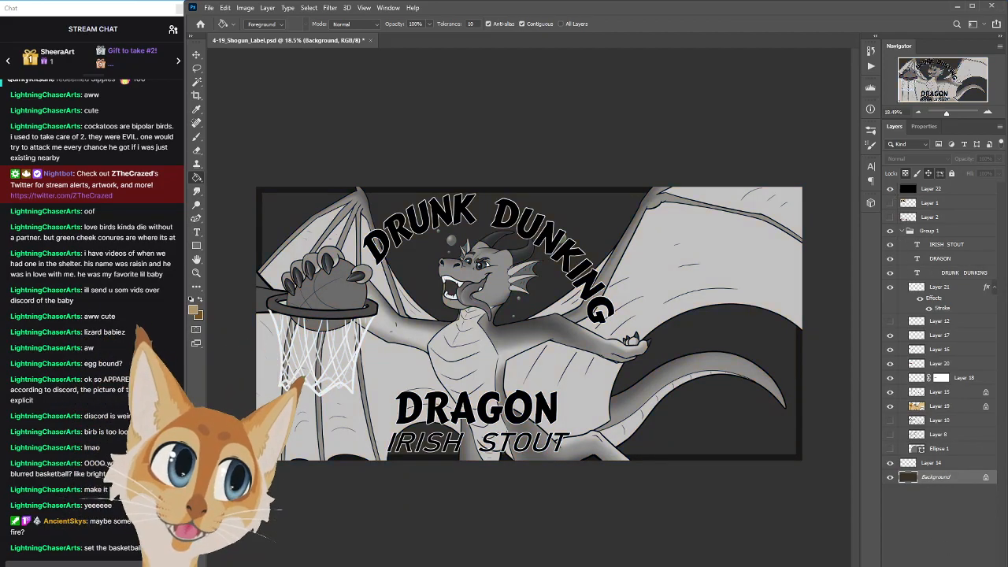
left_click(891, 190)
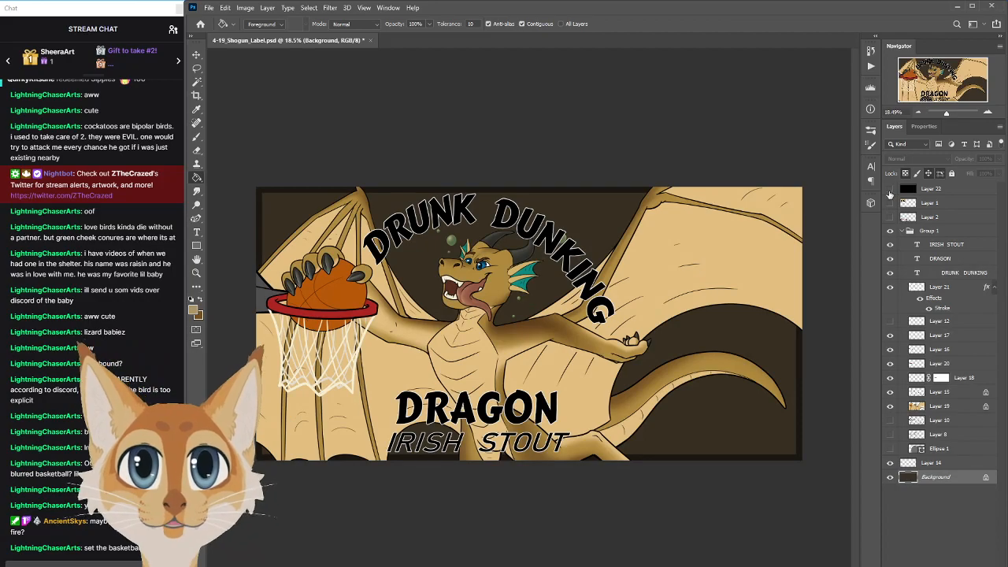
left_click(891, 190)
left_click(891, 190)
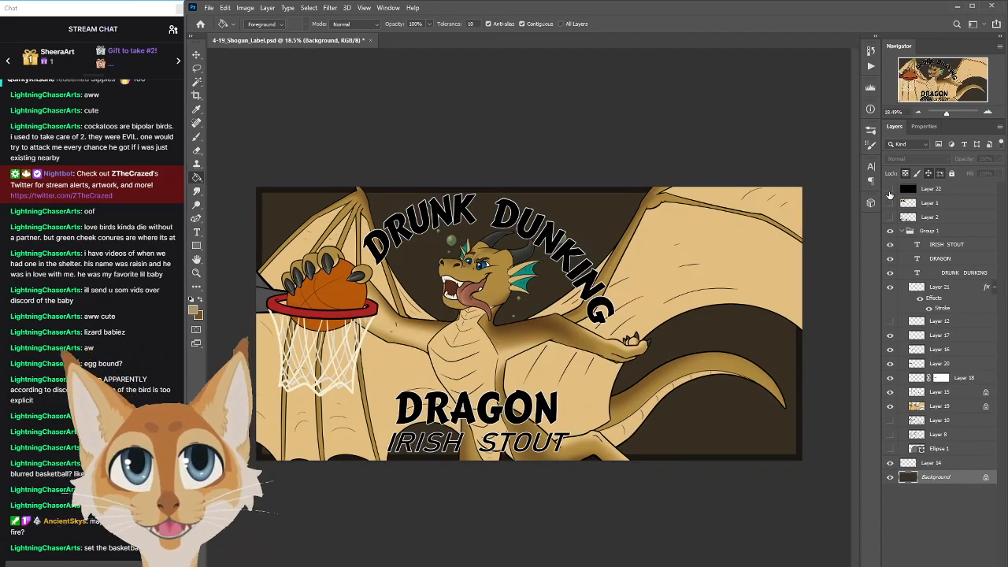
Try darkening the Background layer in the greyscale view with a Hue/Saturation Lightness of -24, then cancel it and hide Layer 22
left_click(891, 190)
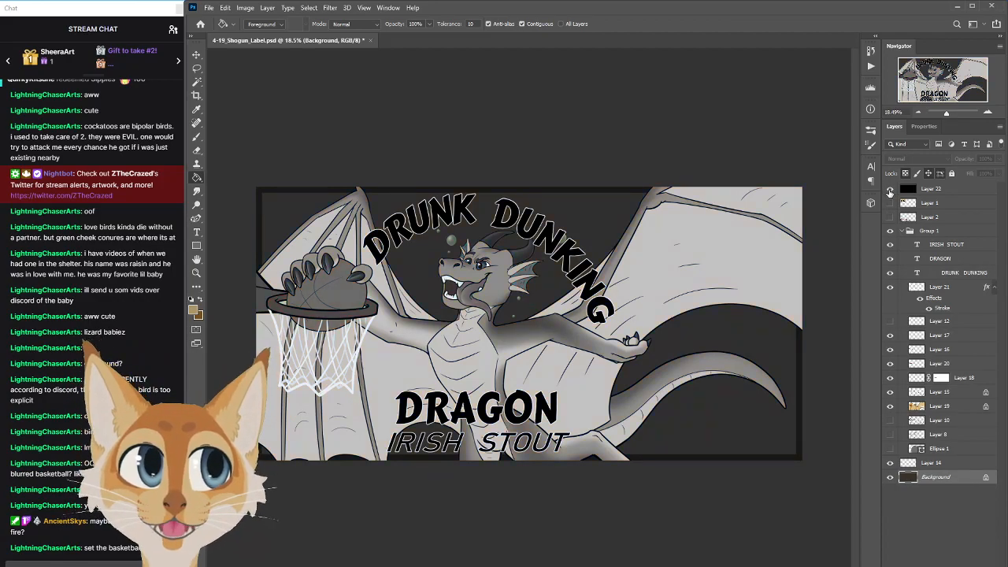
left_click(245, 8)
mouse_move(241, 36)
left_click(187, 91)
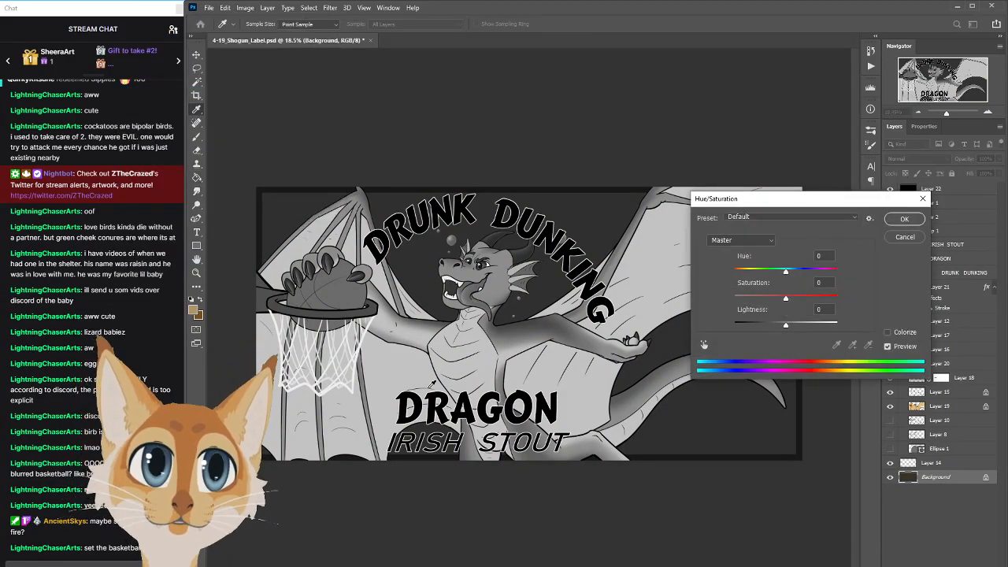
left_click_drag(778, 327, 773, 326)
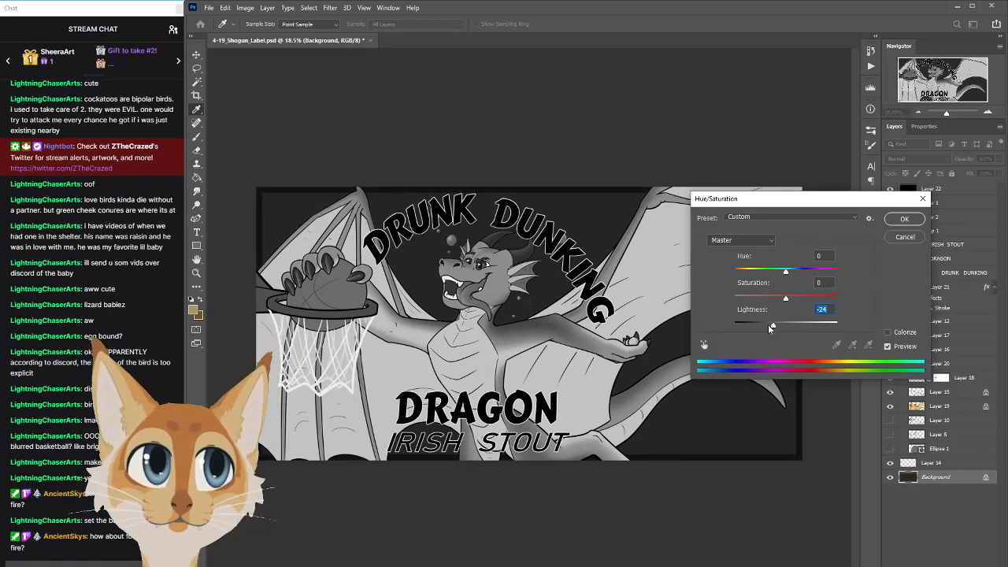
left_click(903, 236)
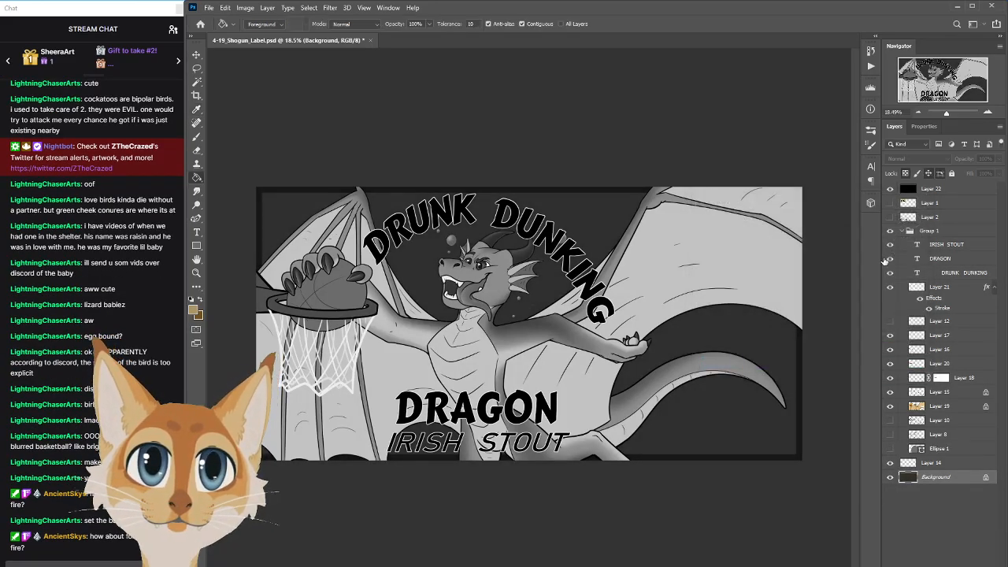
left_click(893, 193)
Select Layer 15, sample the green of the bubble near the dragon's head and lighten the foreground colour to #7e9570
scroll(486, 298, "up", 5)
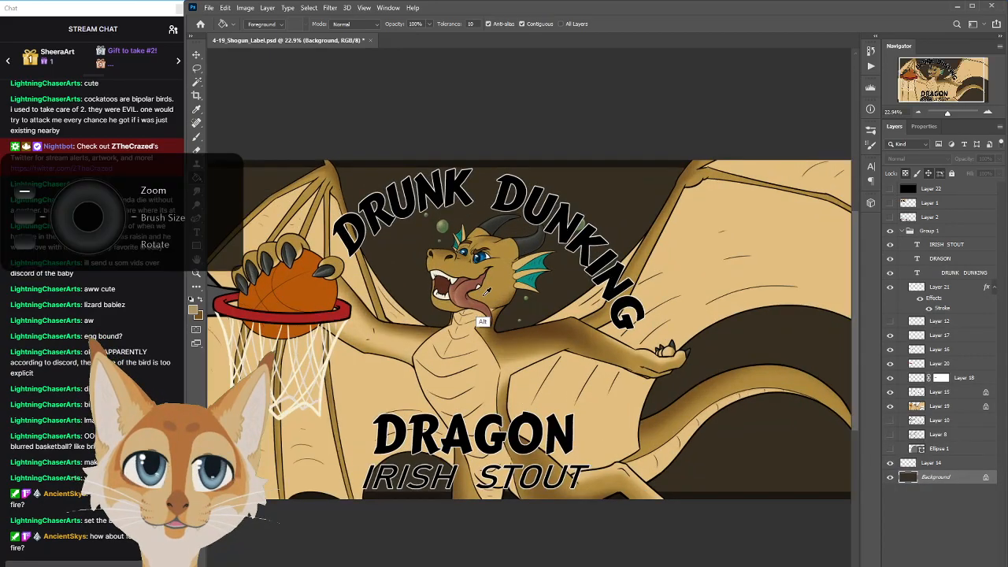
left_click(937, 392)
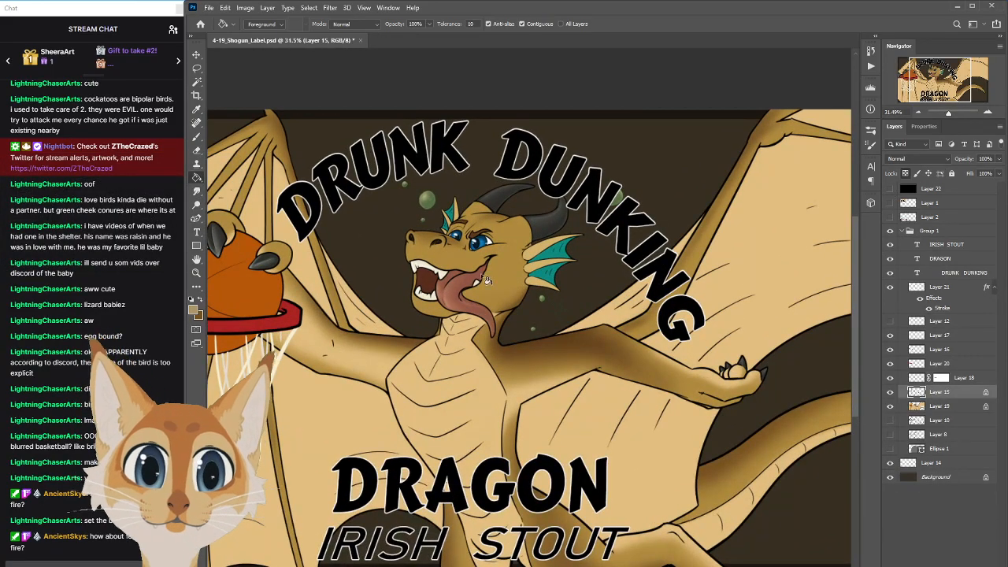
key("i")
left_click(431, 198)
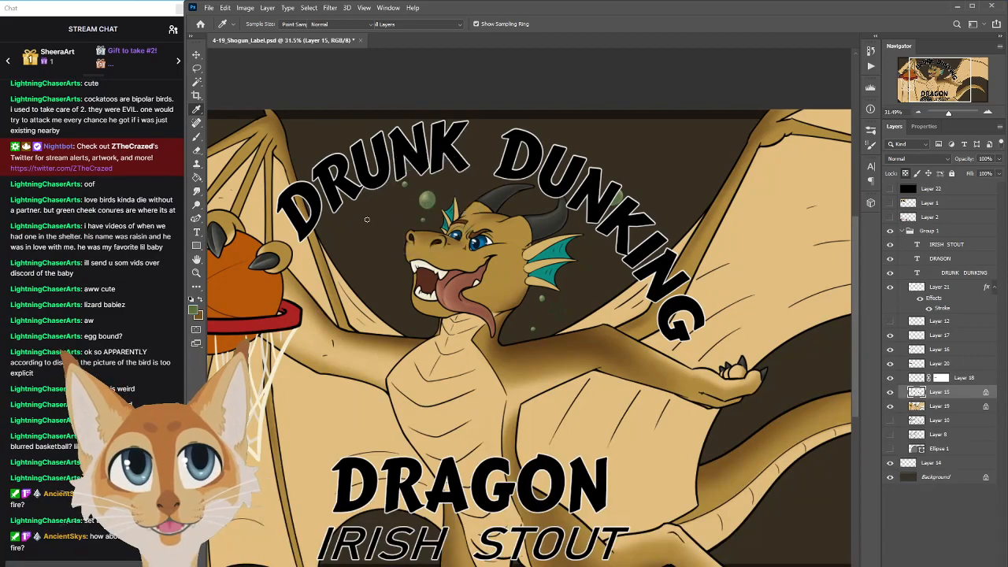
left_click(194, 310)
left_click(619, 251)
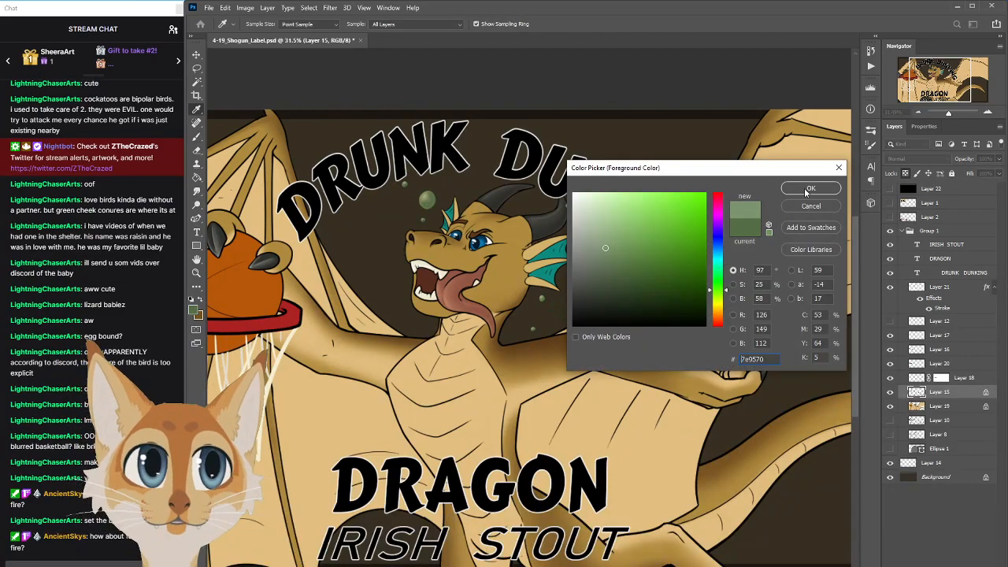
left_click(810, 187)
Brush the lighter green over the bubble outlines and sparkle lines around the dragon's head with an enlarged 150 px brush
key("b")
key("]")
key("]")
key("]")
key("]")
key("]")
key("]")
key("]")
key("]")
key("]")
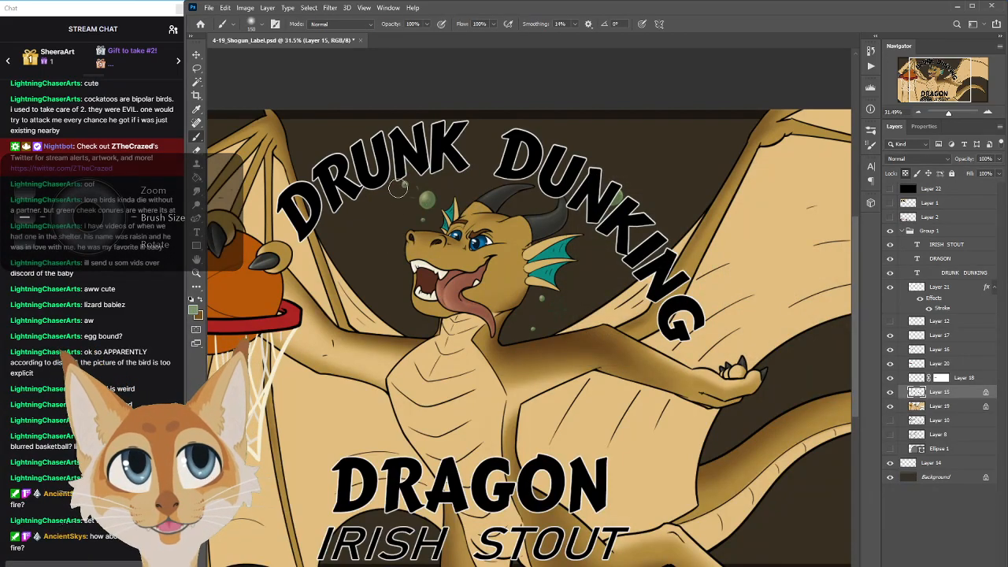
left_click(421, 201)
left_click(423, 220)
mouse_move(533, 324)
left_mouse_down()
mouse_move(564, 303)
mouse_move(534, 324)
left_mouse_up()
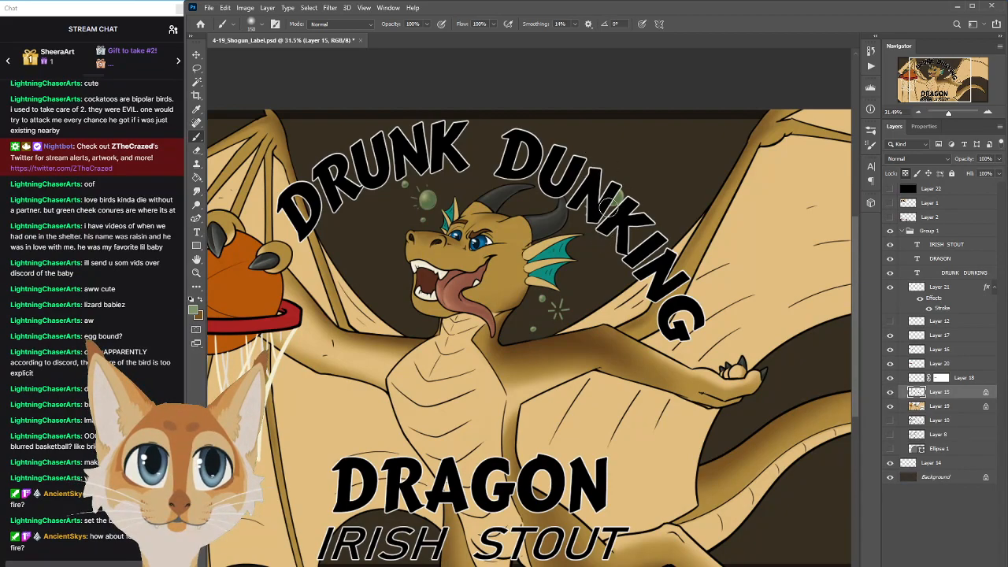
Unlock the transparent pixels of Layer 19, sample the large bubble's green and paint in the gap along its edge with a small brush
scroll(438, 179, "up", 7)
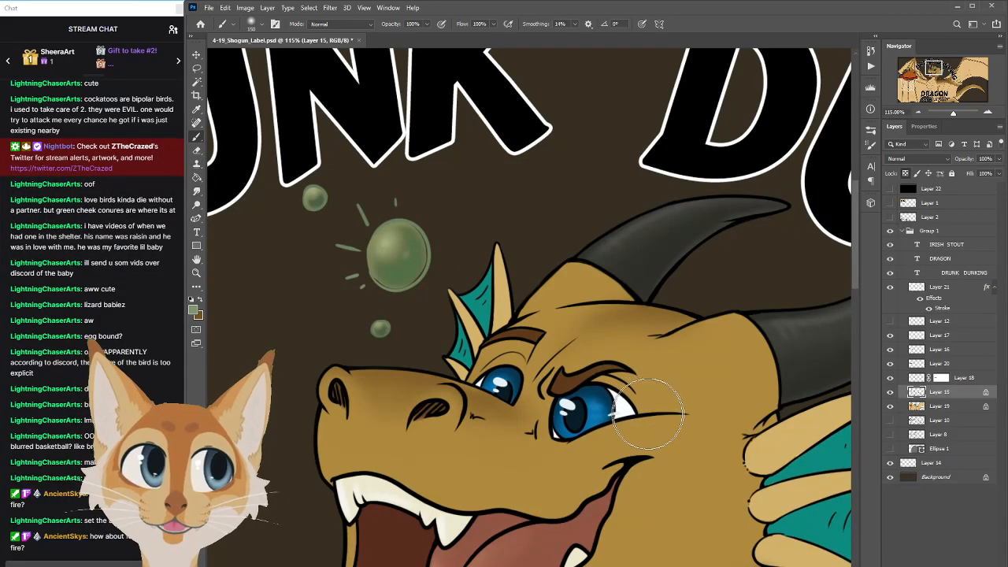
left_click(945, 406)
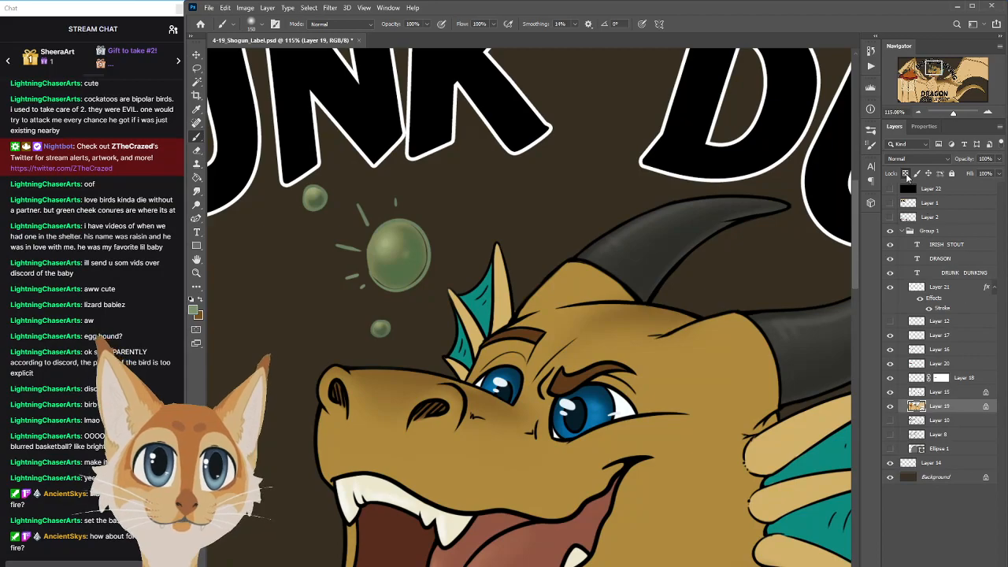
key("i")
left_click(423, 230)
key("b")
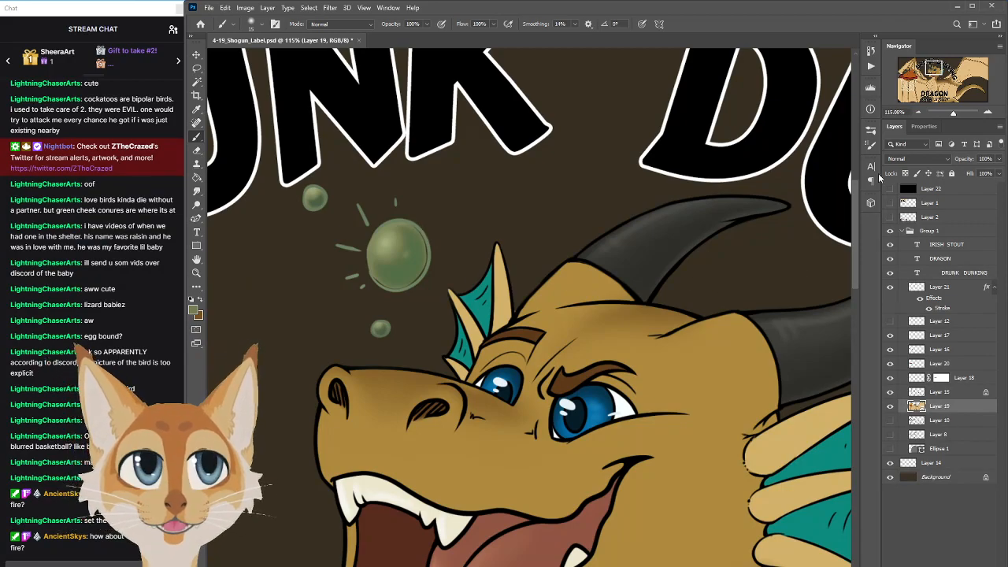
left_click(870, 131)
double_click(815, 204)
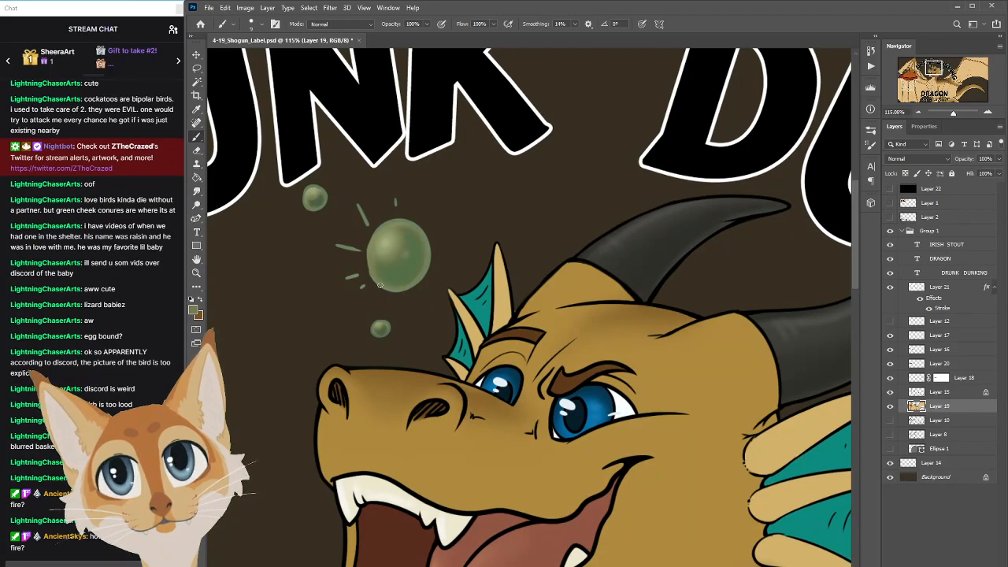
scroll(544, 309, "down", 10)
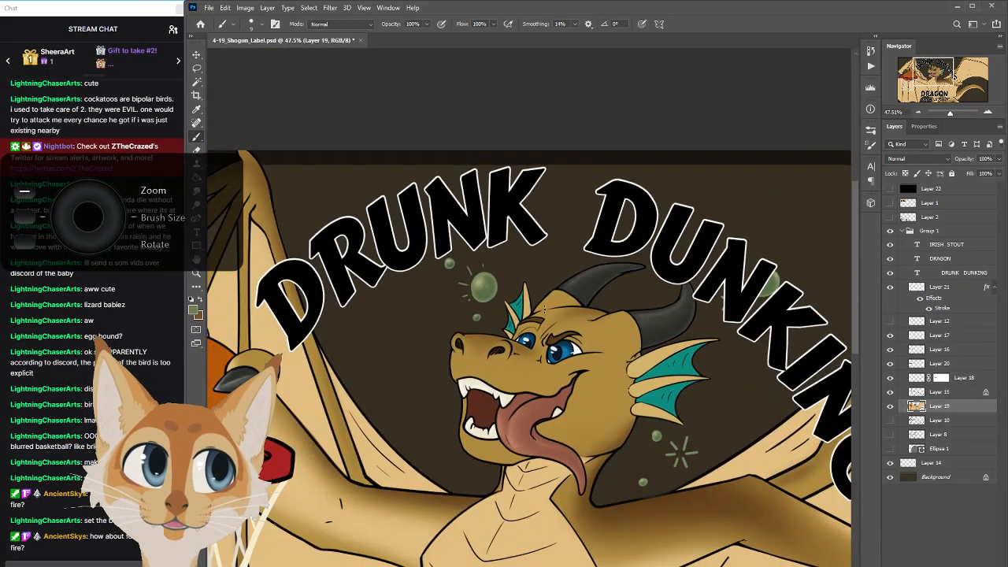
Darken the Background layer with a Hue/Saturation Lightness of -13 and save the label document
scroll(544, 309, "down", 5)
scroll(543, 307, "up", 3)
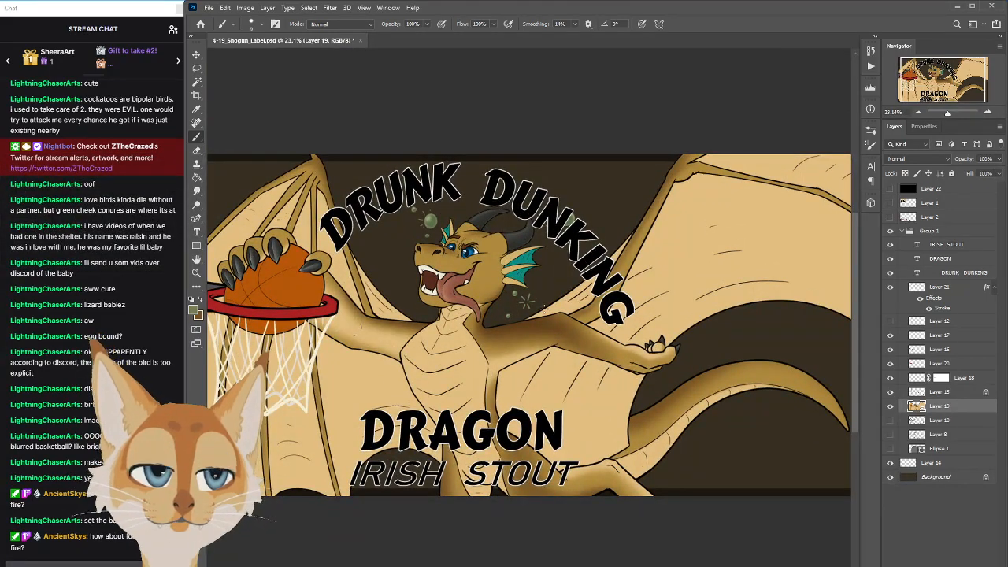
scroll(555, 448, "down", 3)
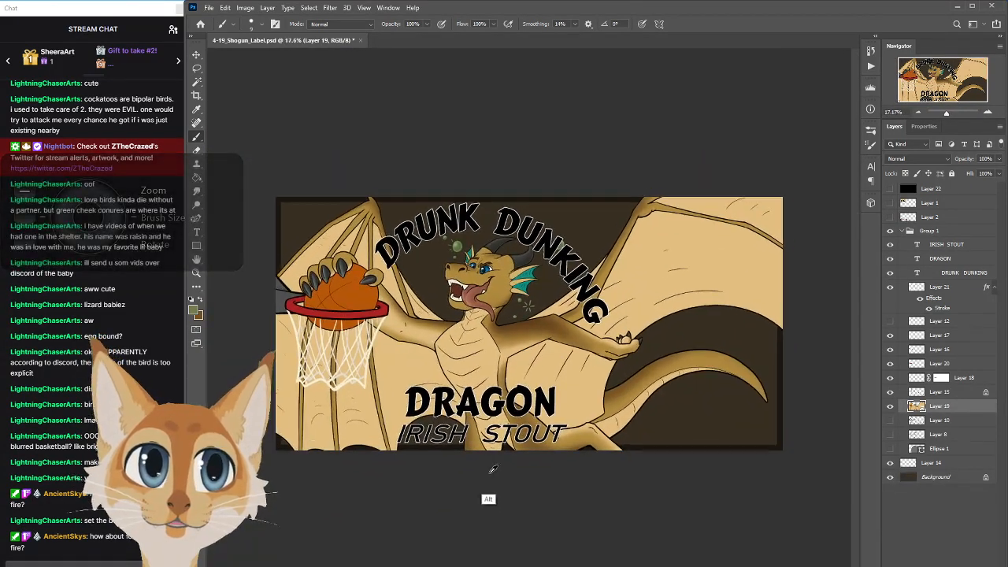
left_click(927, 479)
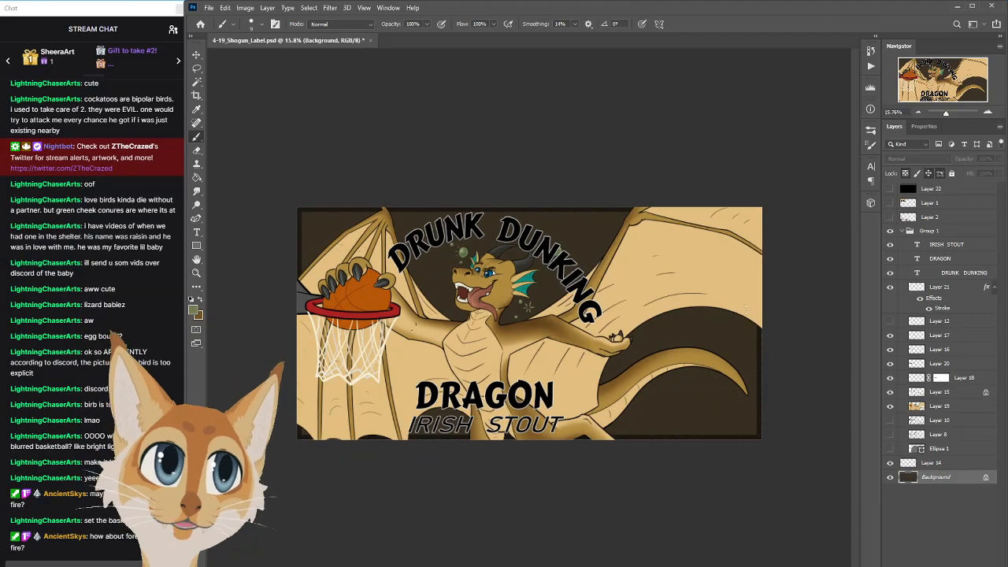
left_click(245, 7)
mouse_move(278, 35)
left_click(378, 92)
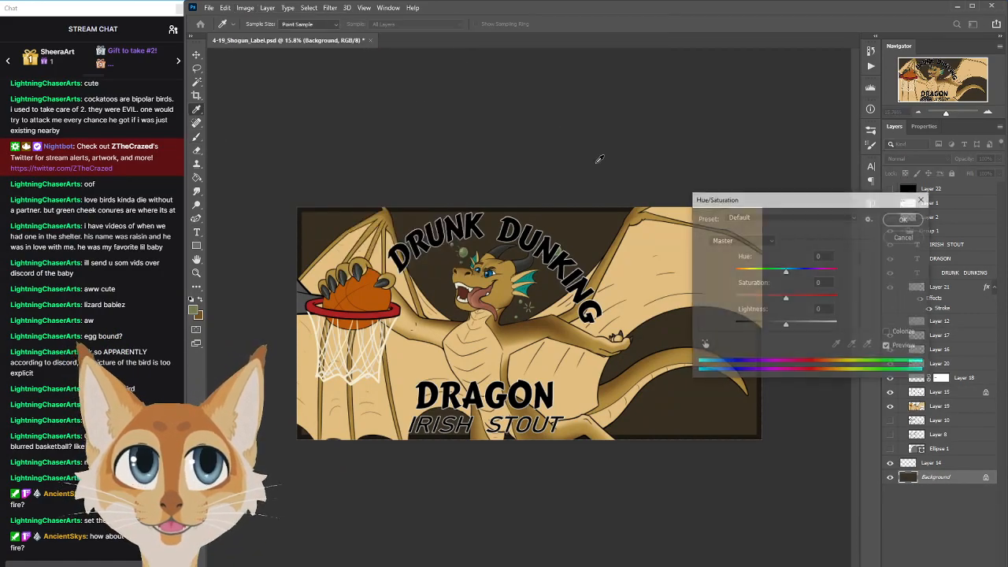
left_click_drag(785, 325, 780, 325)
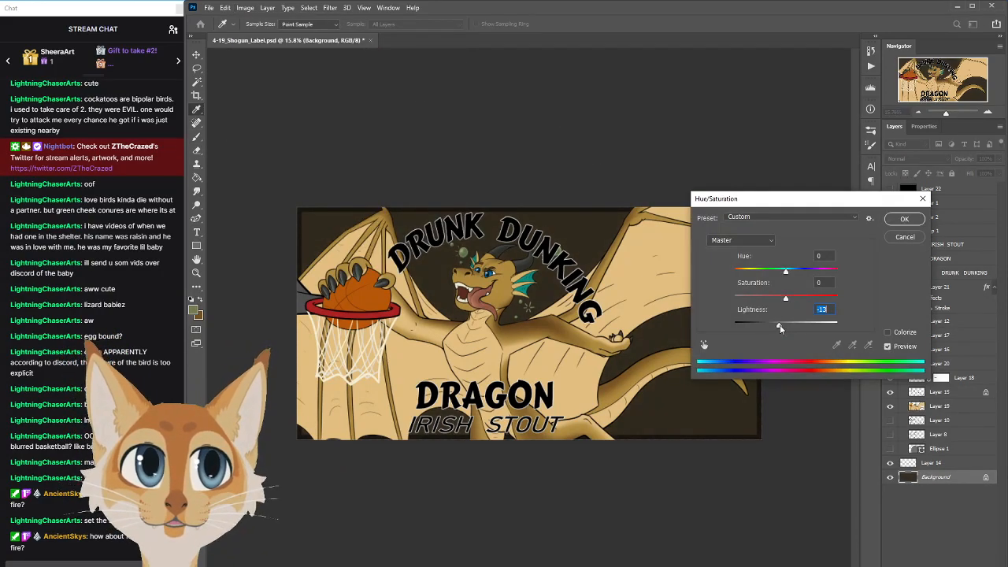
left_click(904, 219)
scroll(690, 331, "down", 3)
scroll(641, 357, "up", 4)
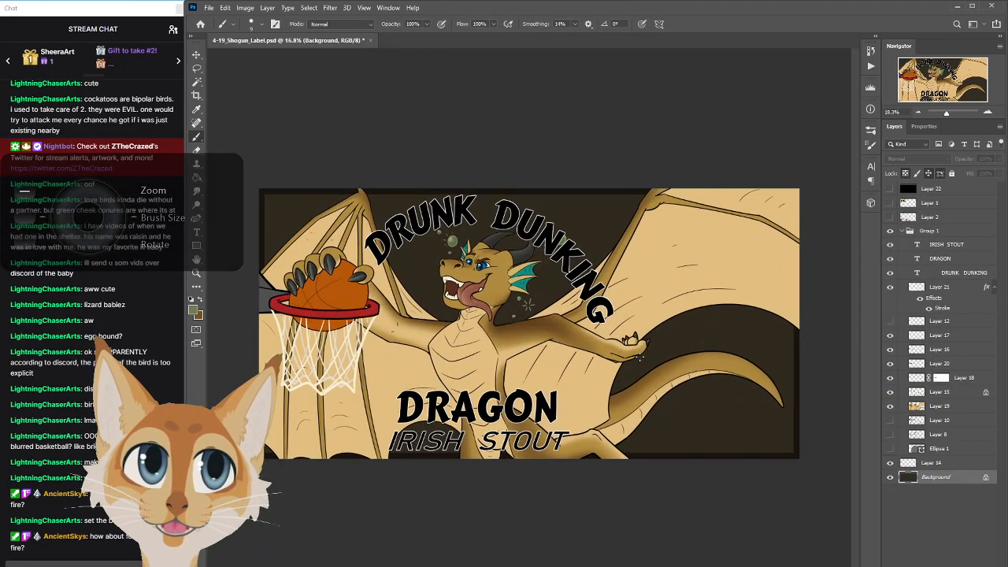
scroll(641, 357, "up", 1)
key("ctrl+s")
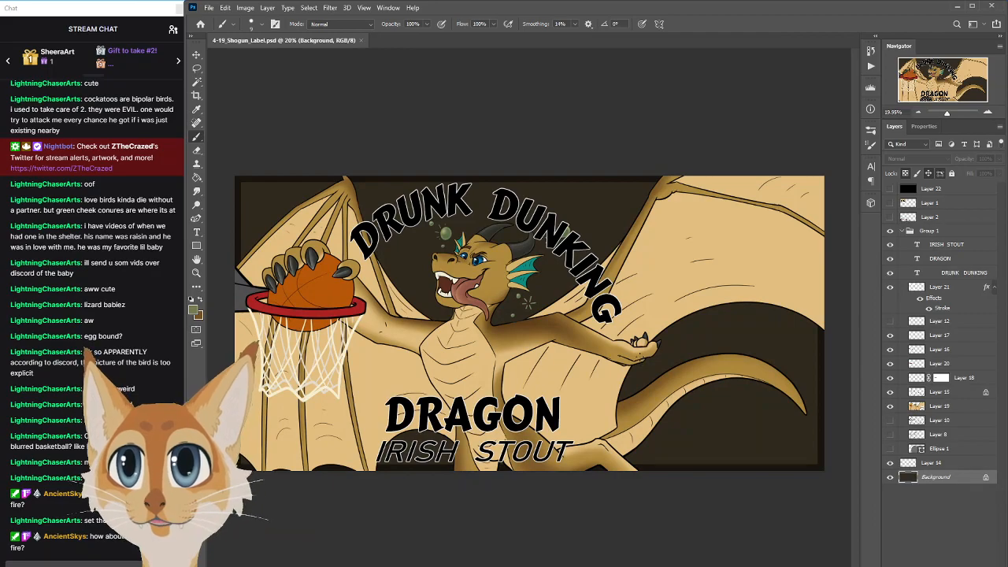
Add a new layer directly above the Background and set up the Soft Round Pressure Opacity brush at 40 px
left_click(954, 561)
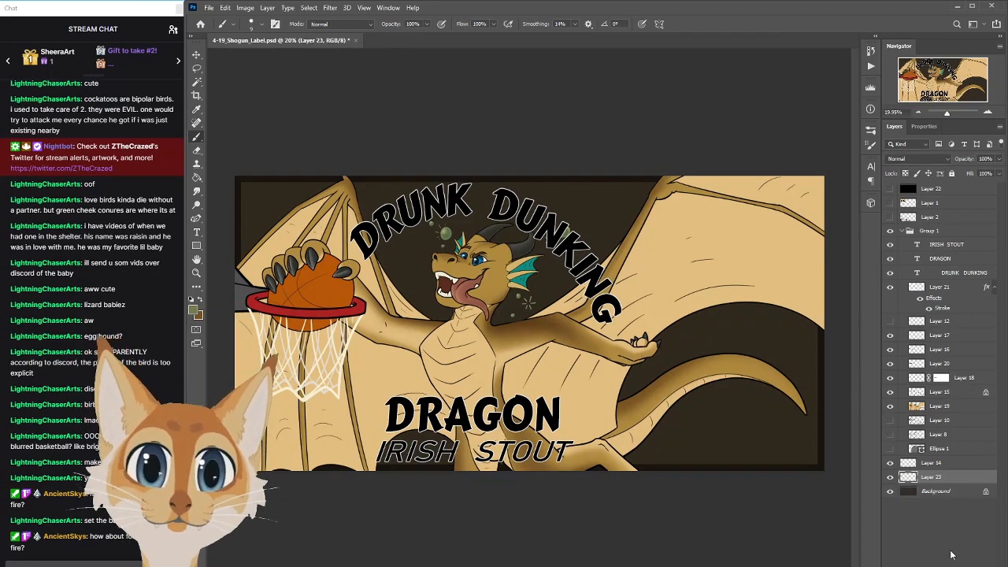
left_click(871, 130)
left_click(778, 213)
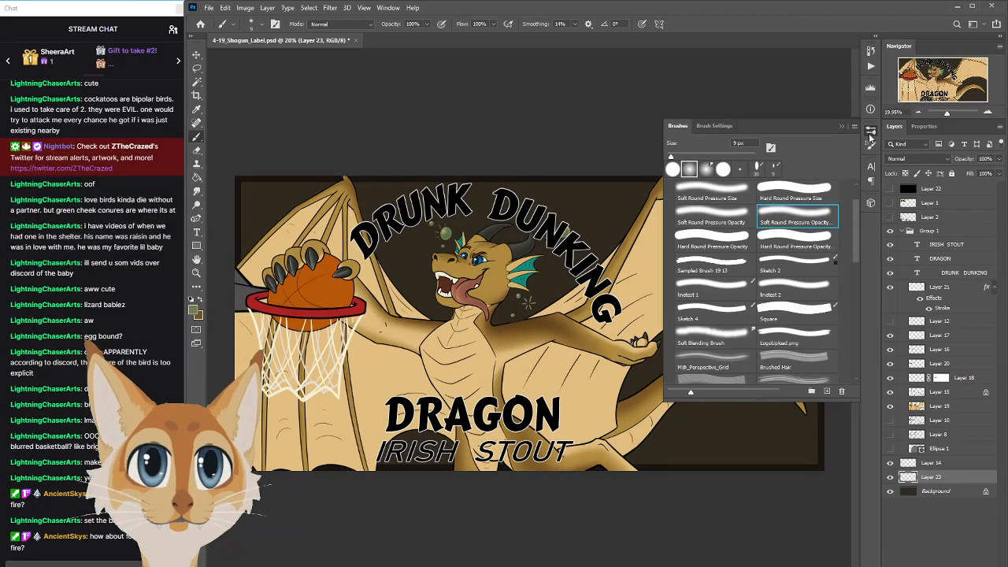
left_click(871, 134)
key("bracketright")
key("bracketright")
key("bracketright")
key("bracketright")
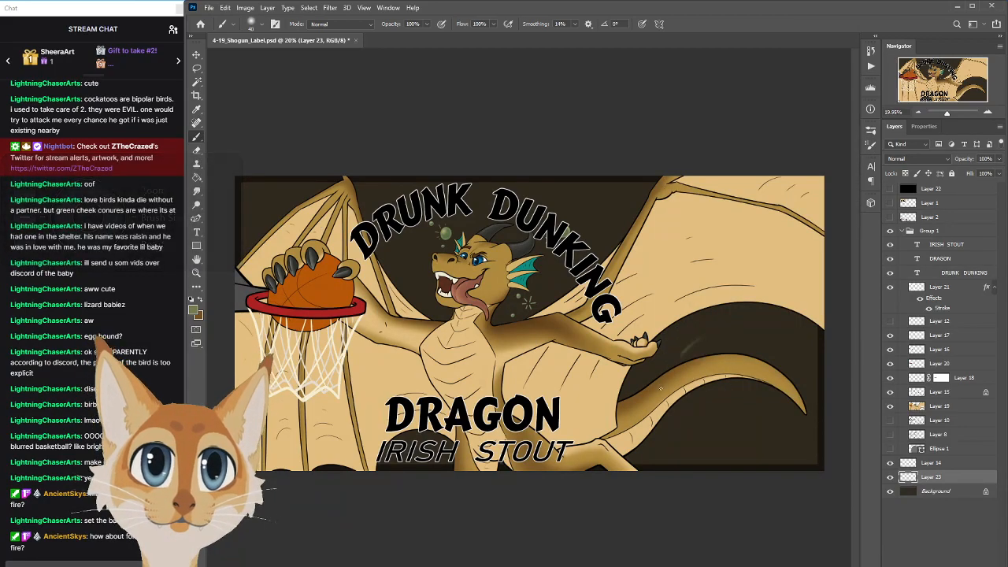
Sample the dark background brown, lighten the foreground colour to #5f5128 and paint faint bubble rings in the dark background areas
key("i")
left_click(693, 422, "alt")
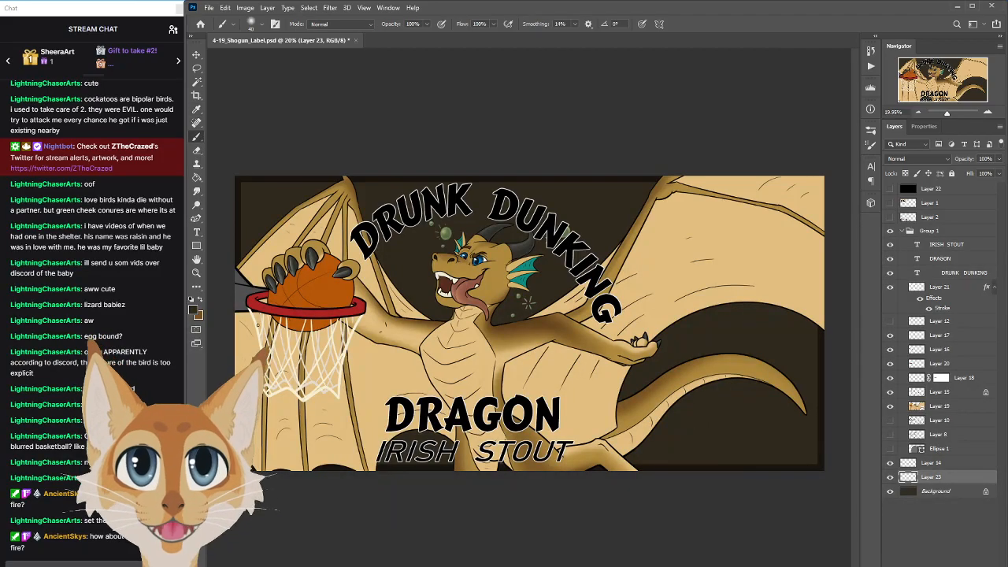
left_click(193, 311)
left_click_drag(639, 287, 647, 278)
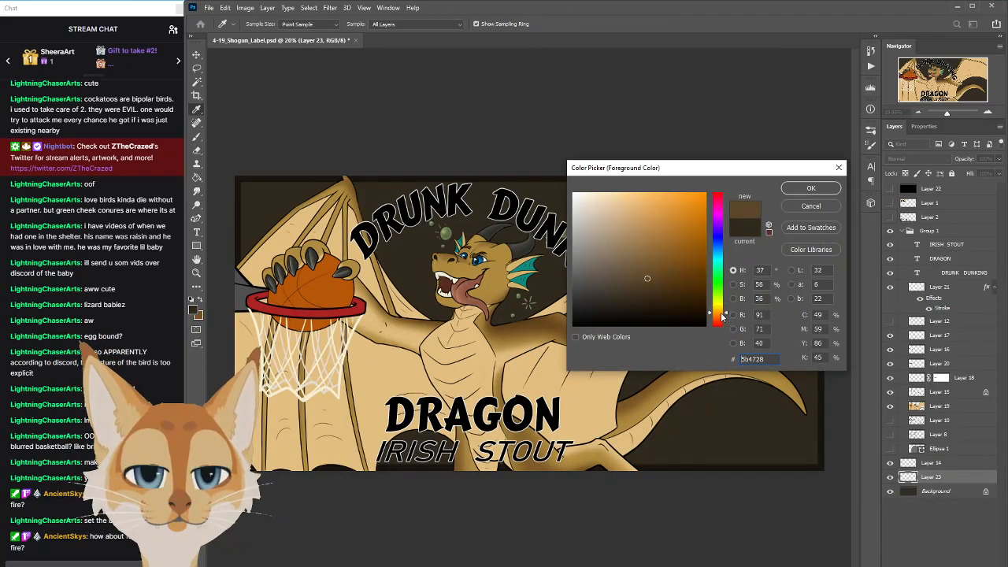
left_click_drag(723, 317, 723, 313)
left_click(650, 275)
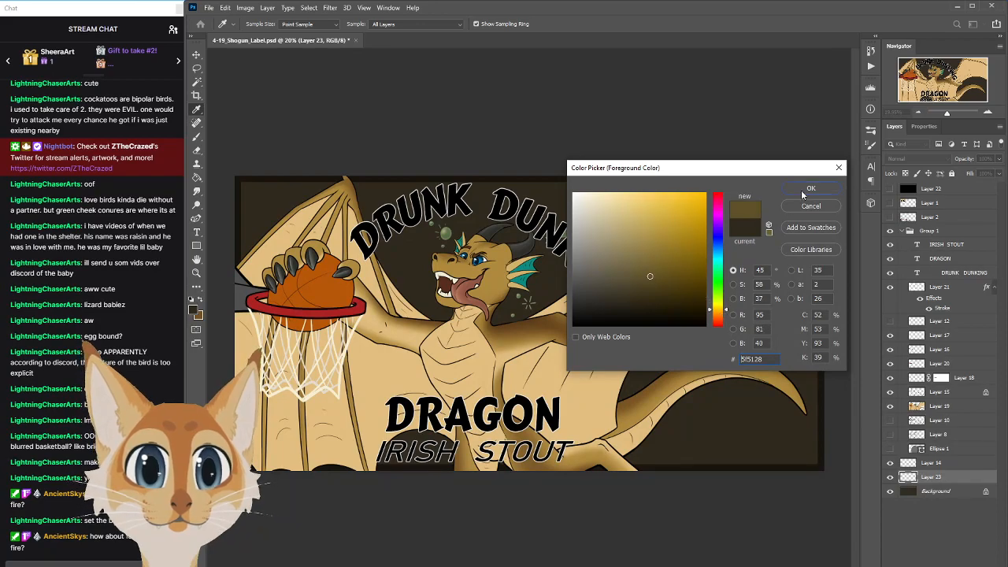
left_click(809, 189)
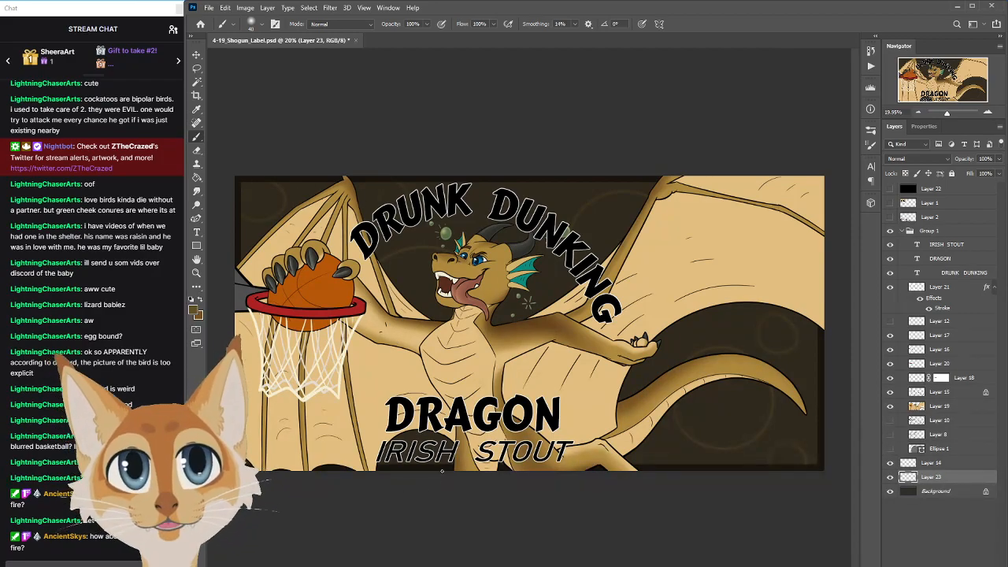
Enlarge the brush to 125 px and paint a broader, softer bubble ring in the dark area below the tail
scroll(420, 518, "down", 5)
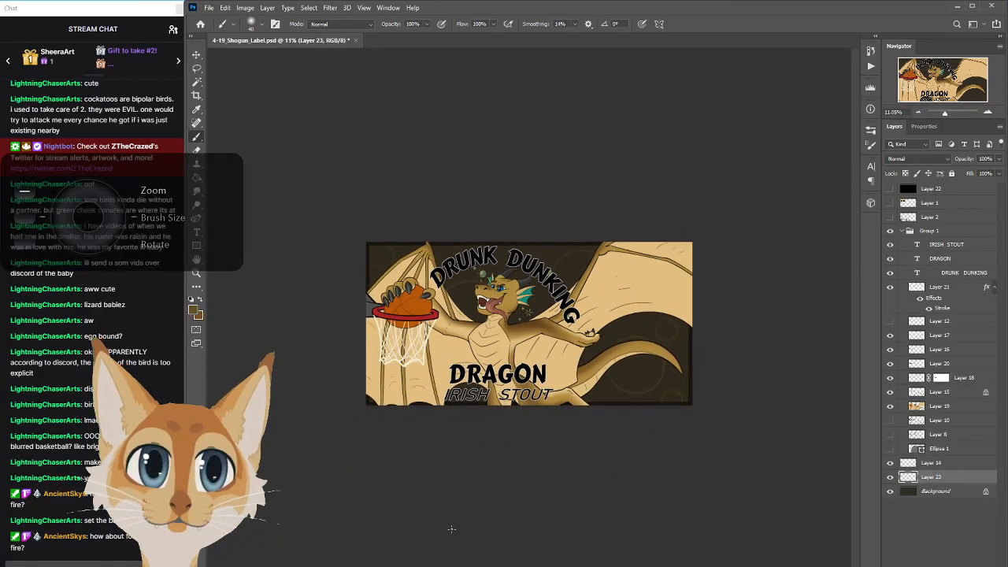
scroll(452, 528, "down", 1)
scroll(529, 322, "up", 6)
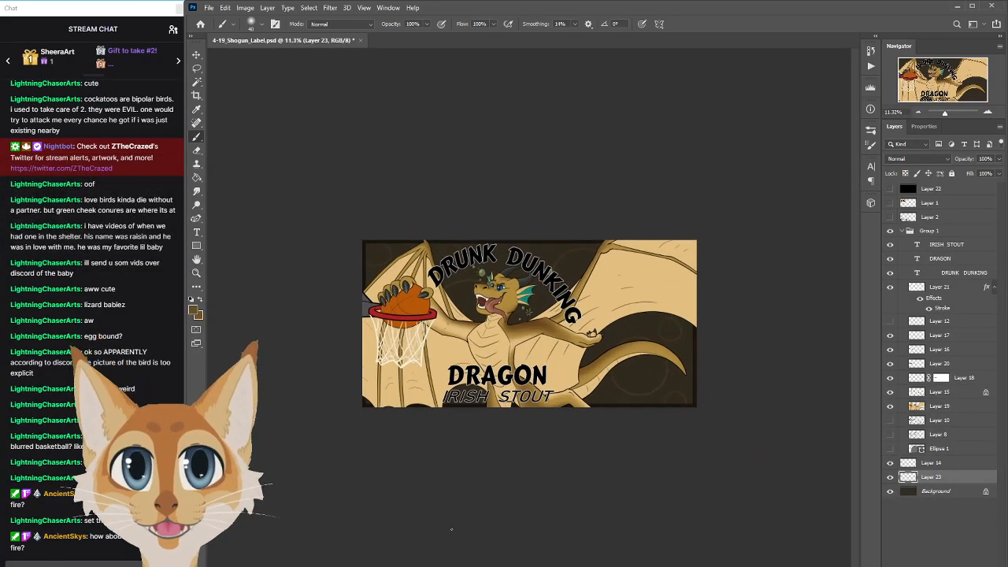
key("bracketright")
key("bracketright")
key("bracketright")
key("bracketright")
key("bracketright")
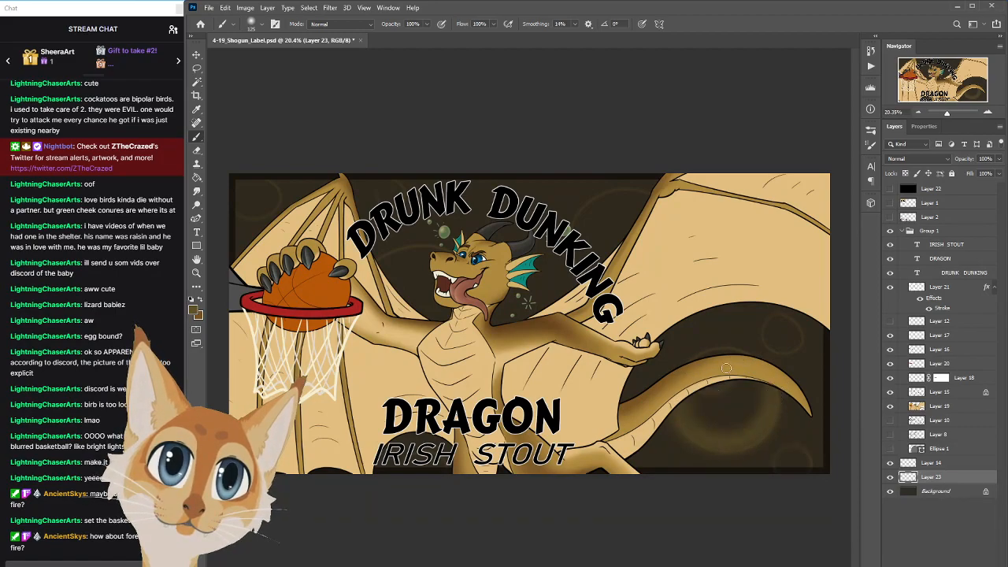
key("ctrl+minus")
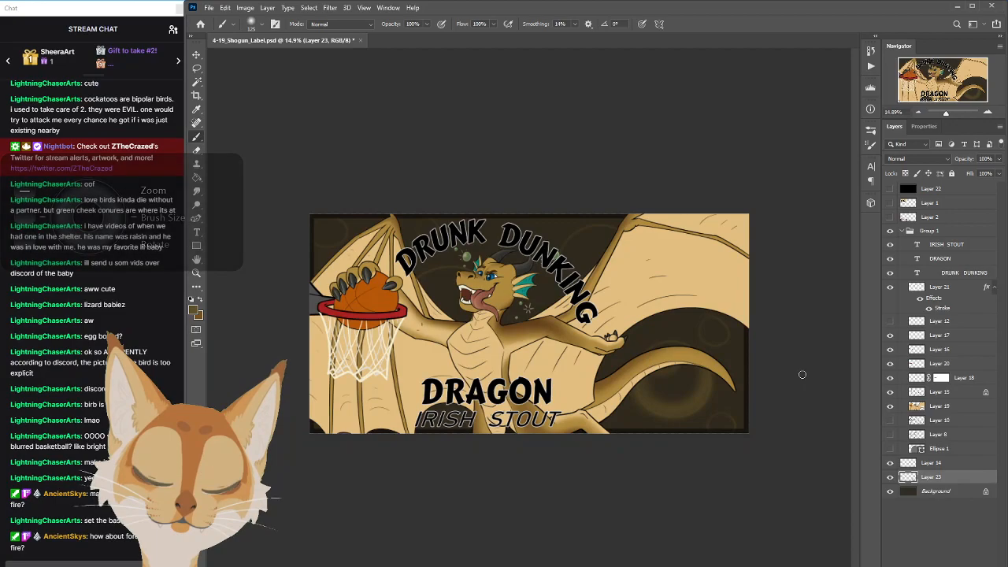
Sample the dark brown beside the large bubble ring below the tail and brush it around the ring to soften its edges
key("i")
left_click(650, 403)
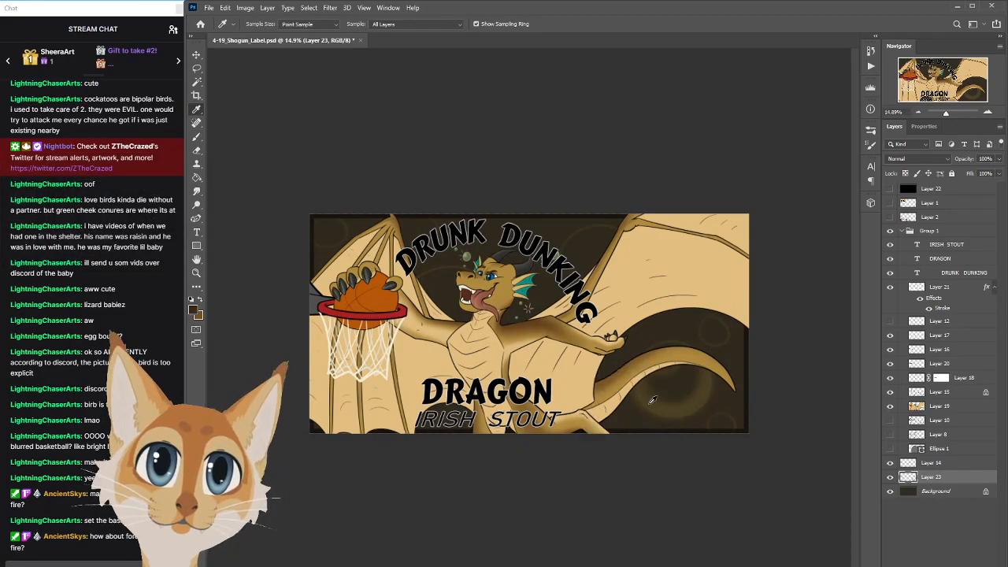
key("b")
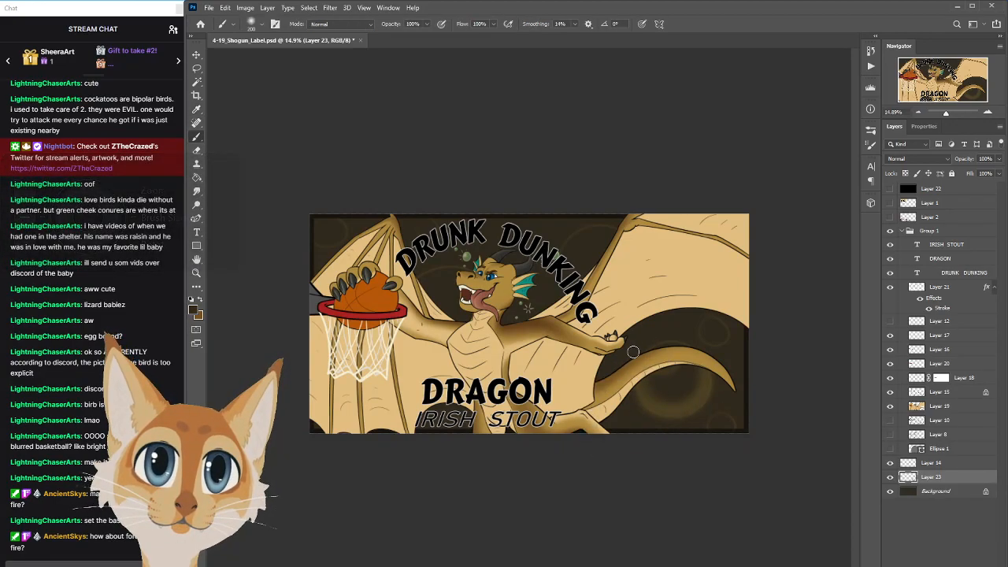
left_click_drag(641, 405, 717, 366)
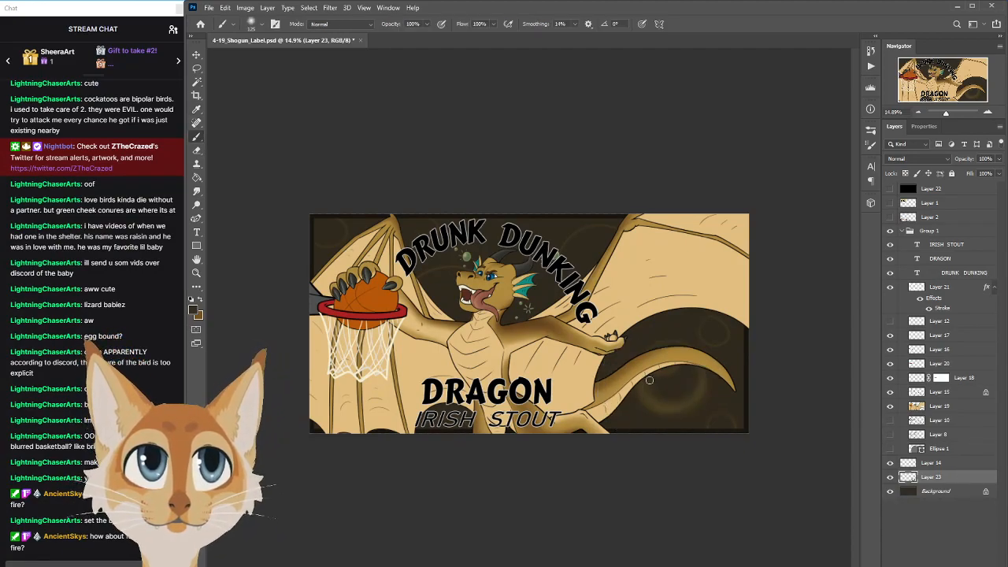
Sample the brown inside the large bubble below the tail and shade the bubble with a 250 px soft brush
left_click(673, 401, "alt")
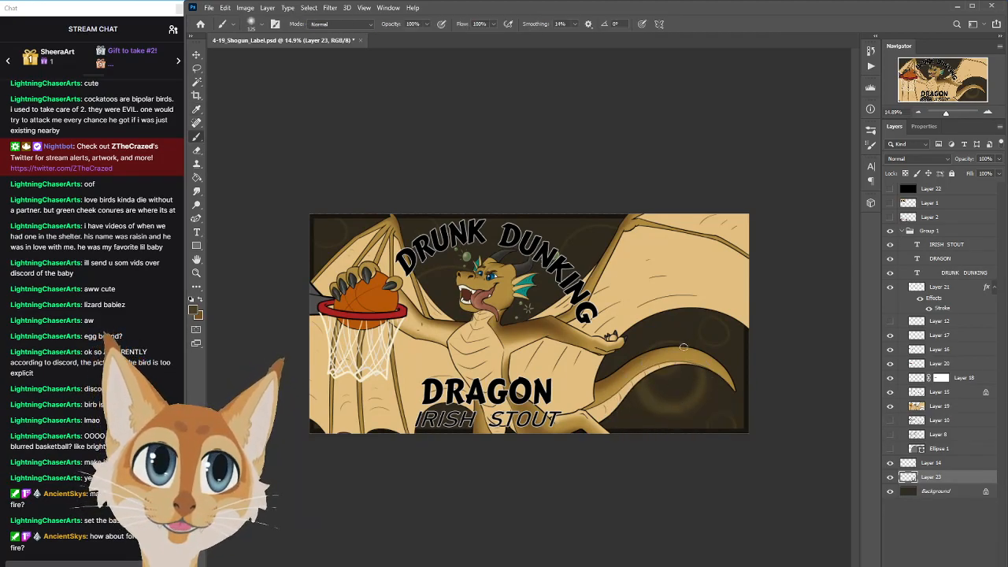
key("bracketright")
key("bracketright")
key("bracketright")
key("bracketright")
key("bracketright")
key("bracketright")
key("bracketright")
key("bracketleft")
key("bracketleft")
key("bracketleft")
key("bracketleft")
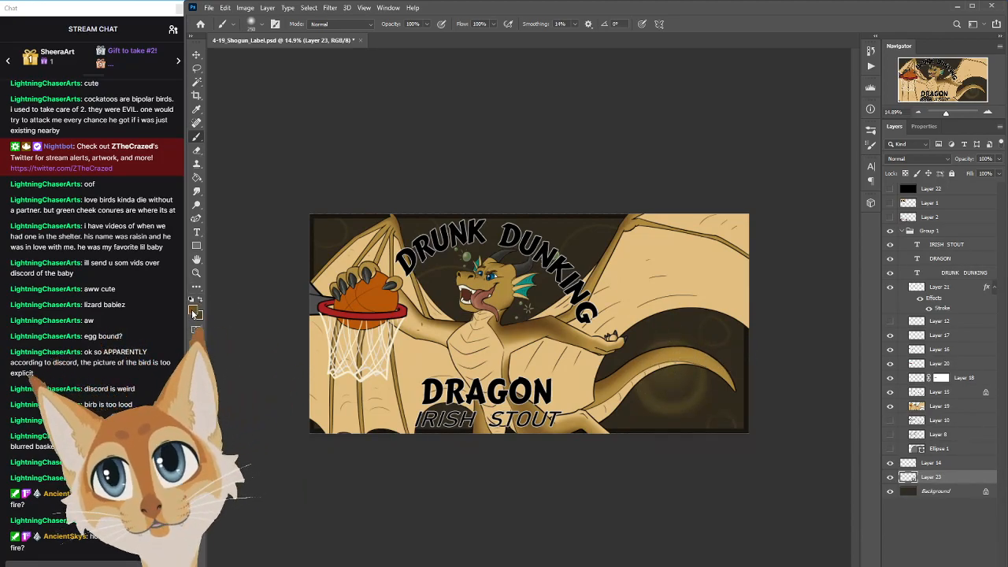
Set the foreground colour to #66572a and brighten the large bubble's glow below the tail with a 300 px brush
left_click(195, 314)
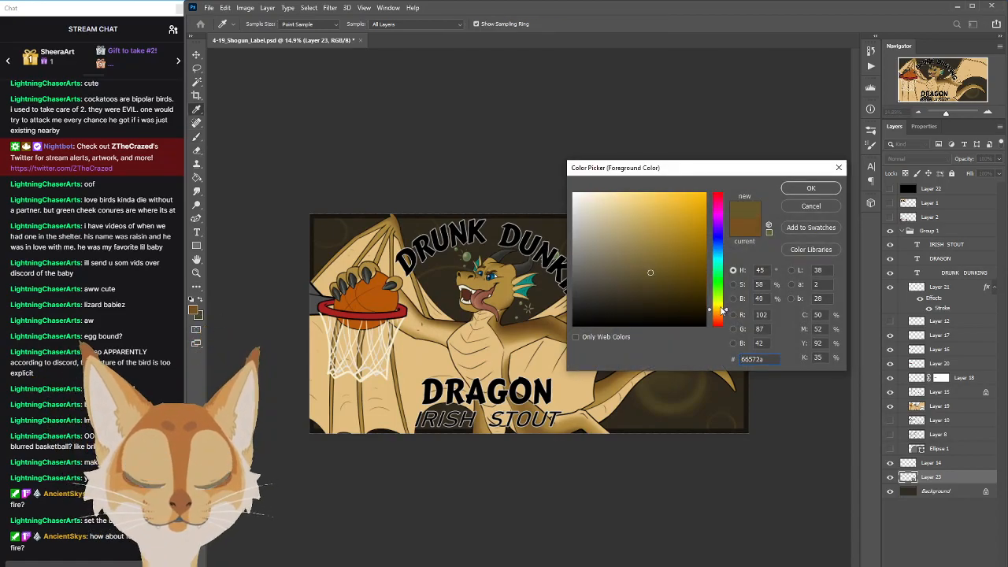
left_click(810, 188)
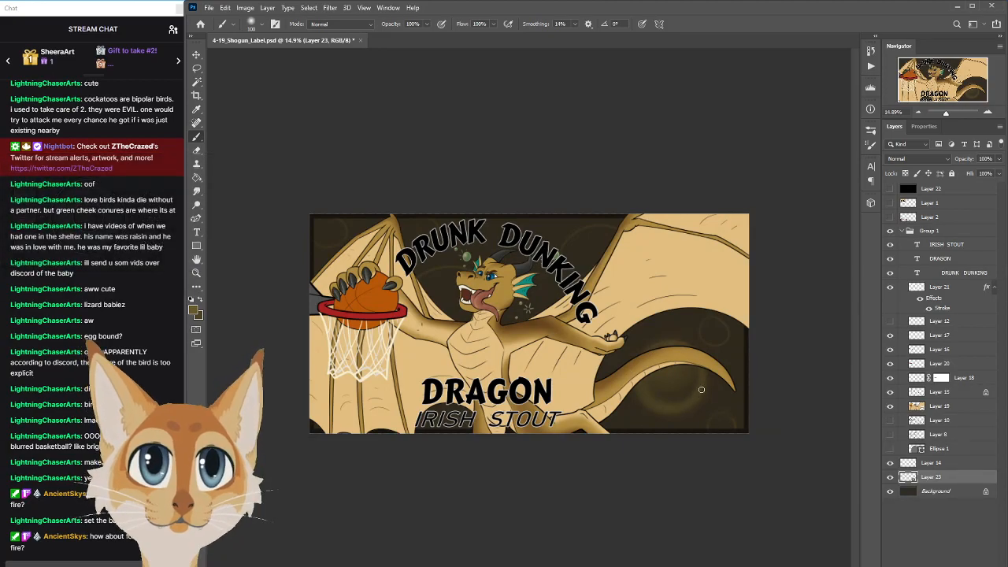
key("bracketright")
key("bracketright")
key("bracketright")
key("bracketright")
key("bracketright")
key("bracketright")
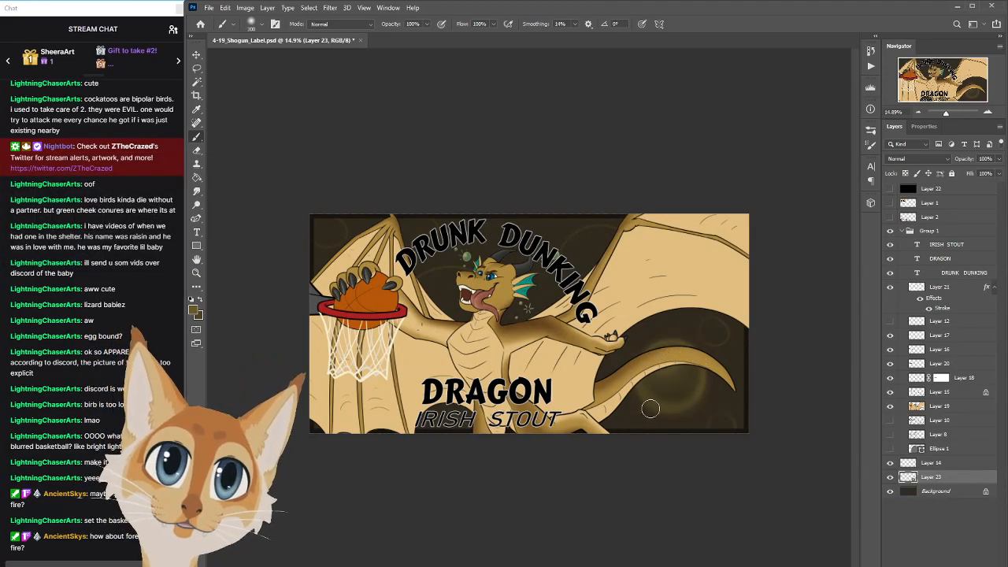
scroll(651, 410, "down", 10)
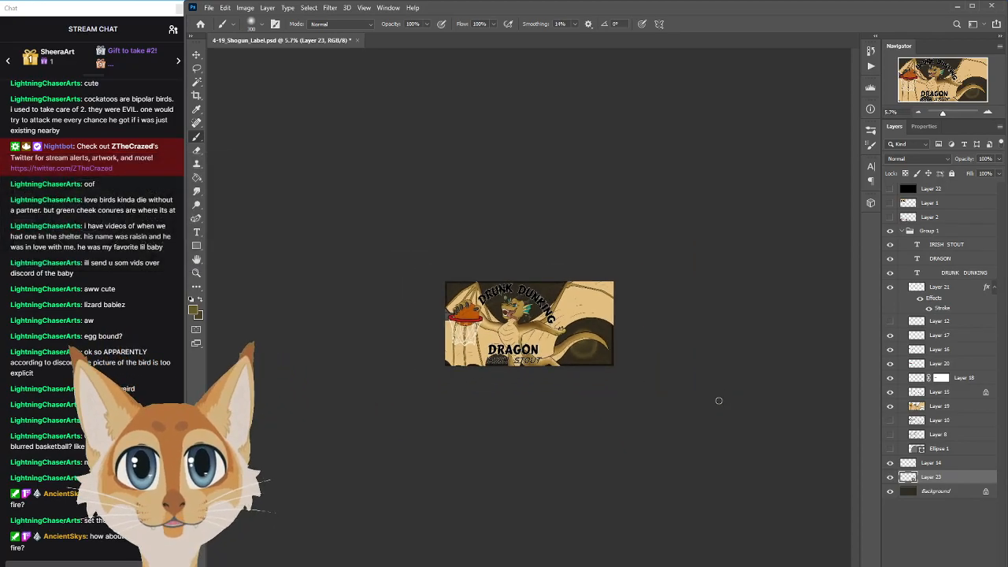
scroll(718, 401, "up", 5)
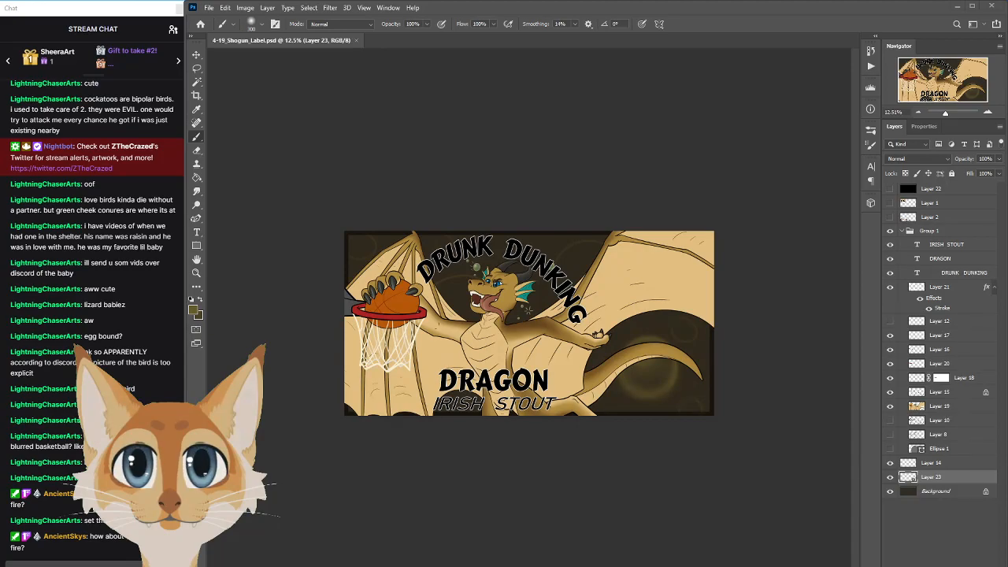
Switch to Chrome and browse the Creative Commons bubble image results for a background photo
left_click_drag(0, 441, 412, 175)
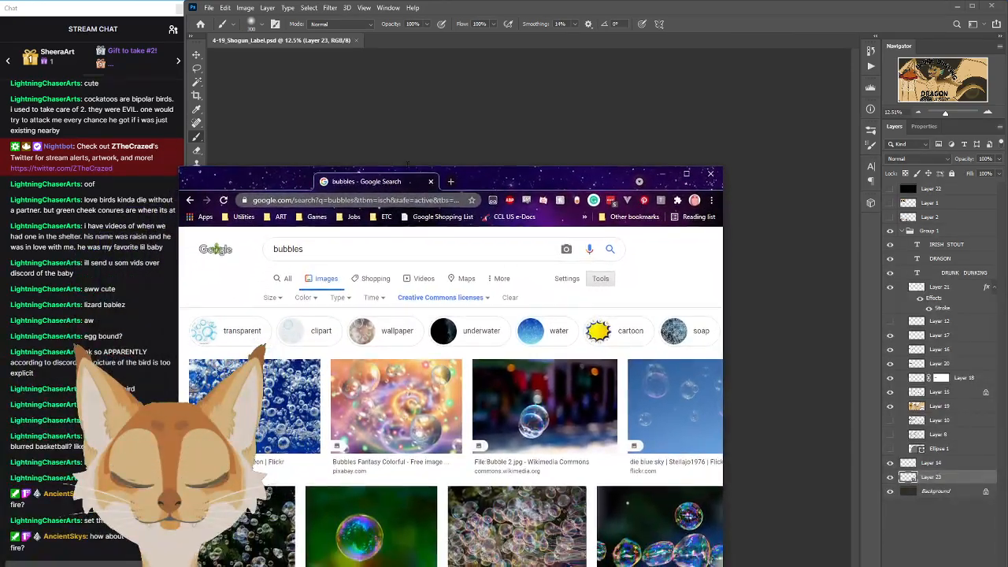
double_click(412, 175)
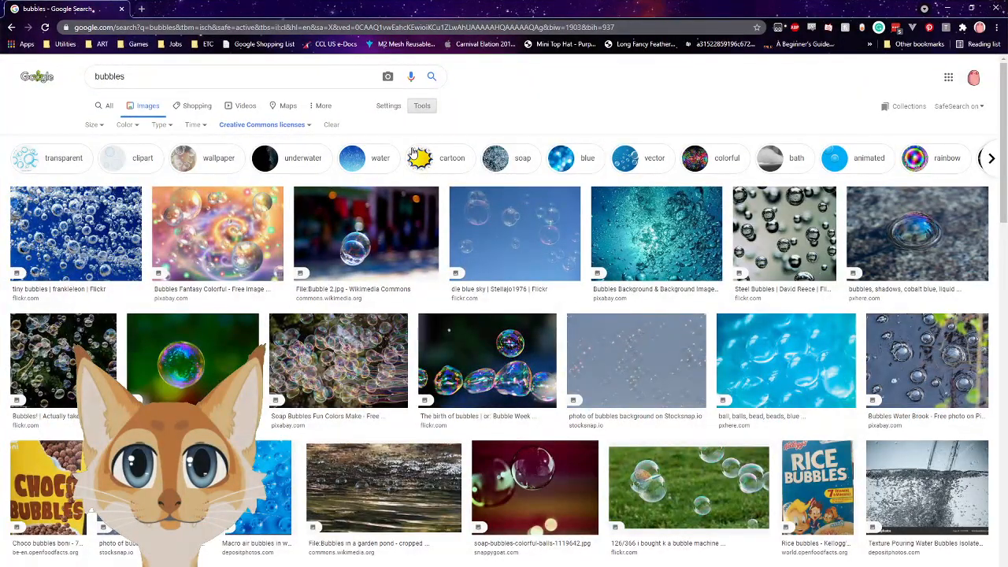
double_click(482, 10)
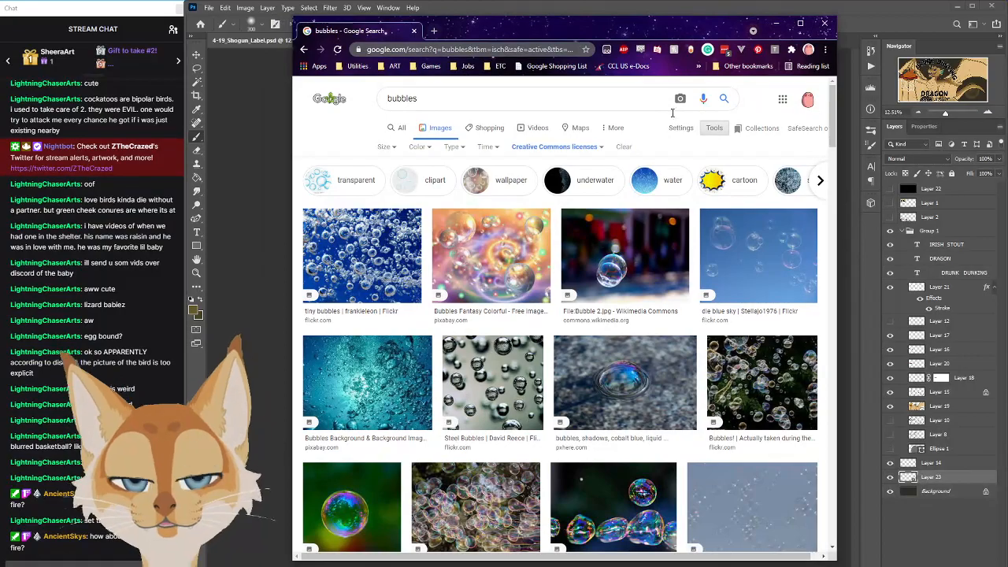
scroll(834, 166, "down", 4)
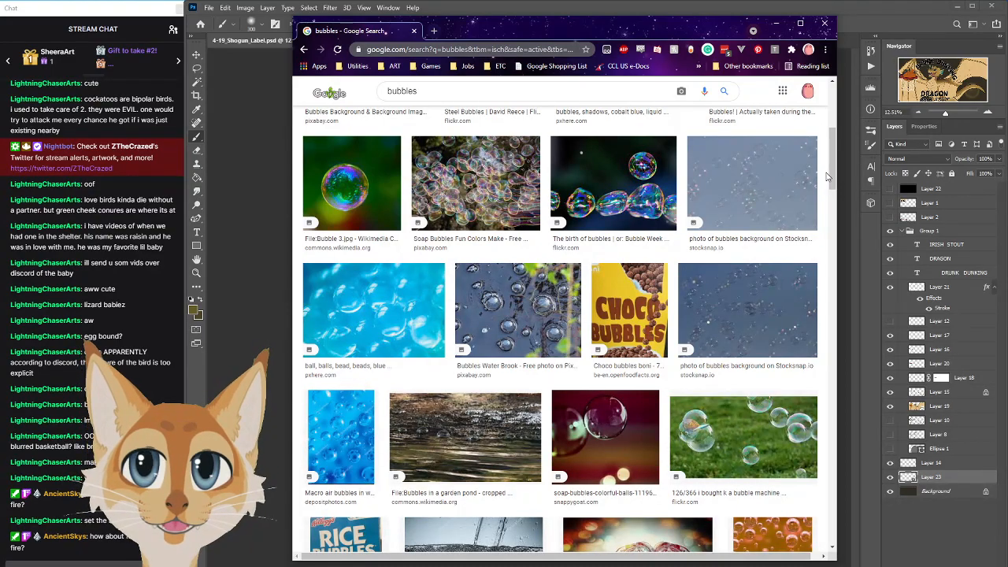
scroll(833, 193, "down", 8)
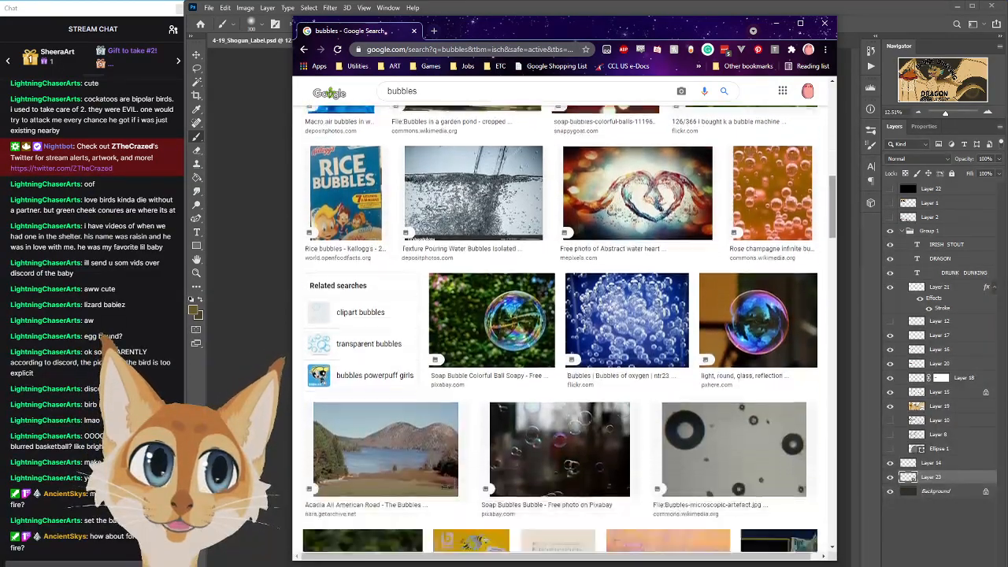
scroll(555, 330, "down", 4)
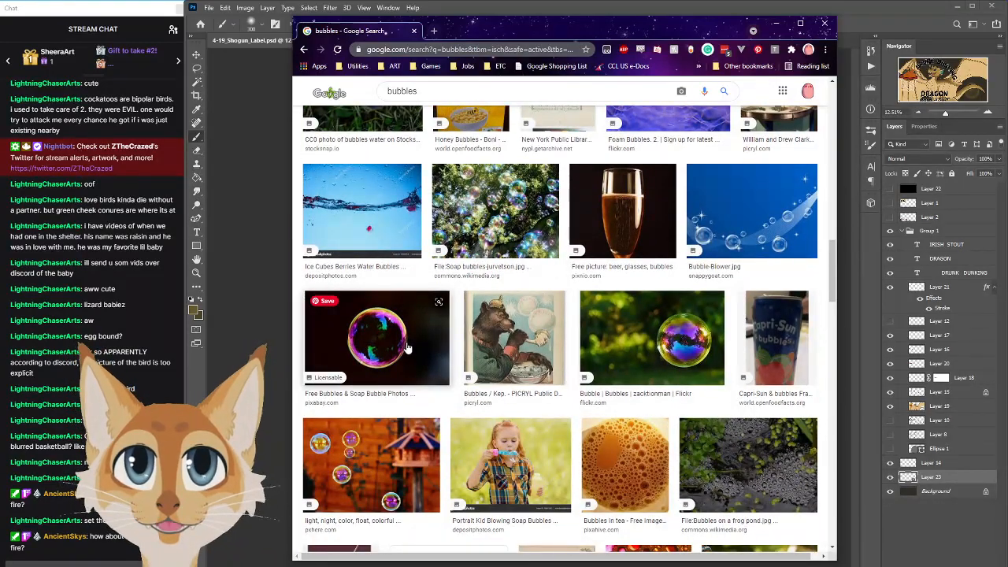
scroll(424, 353, "down", 5)
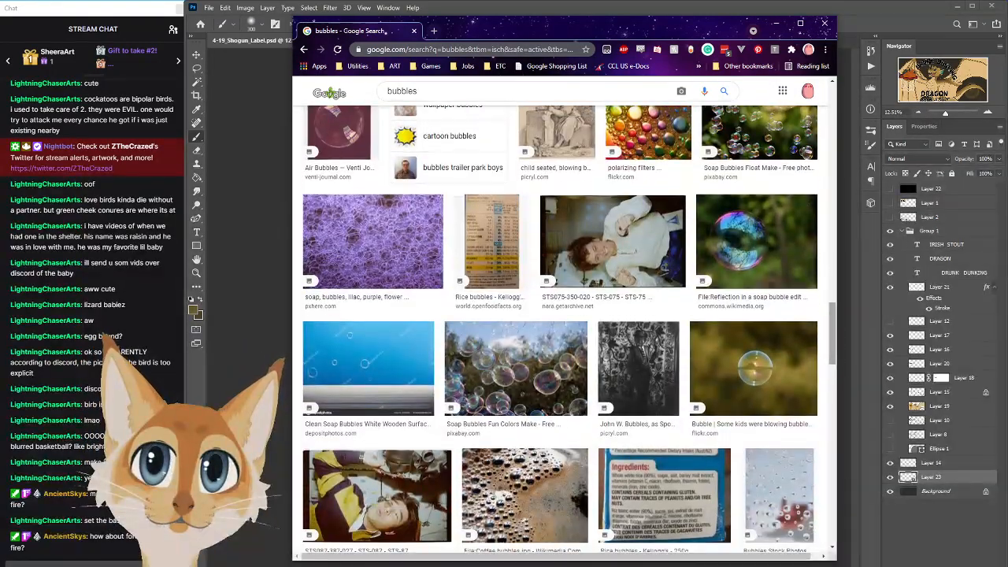
scroll(560, 330, "up", 8)
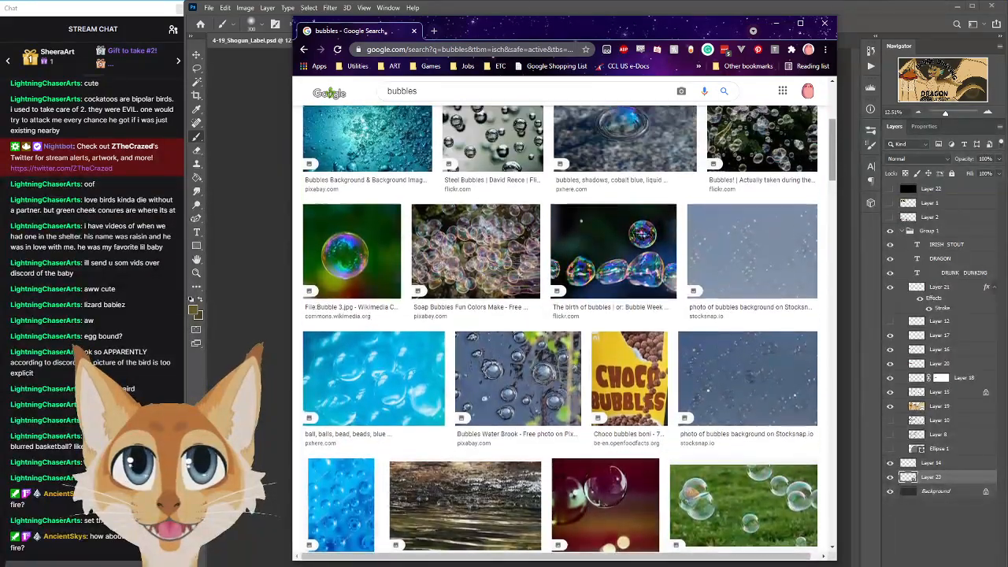
scroll(560, 330, "up", 3)
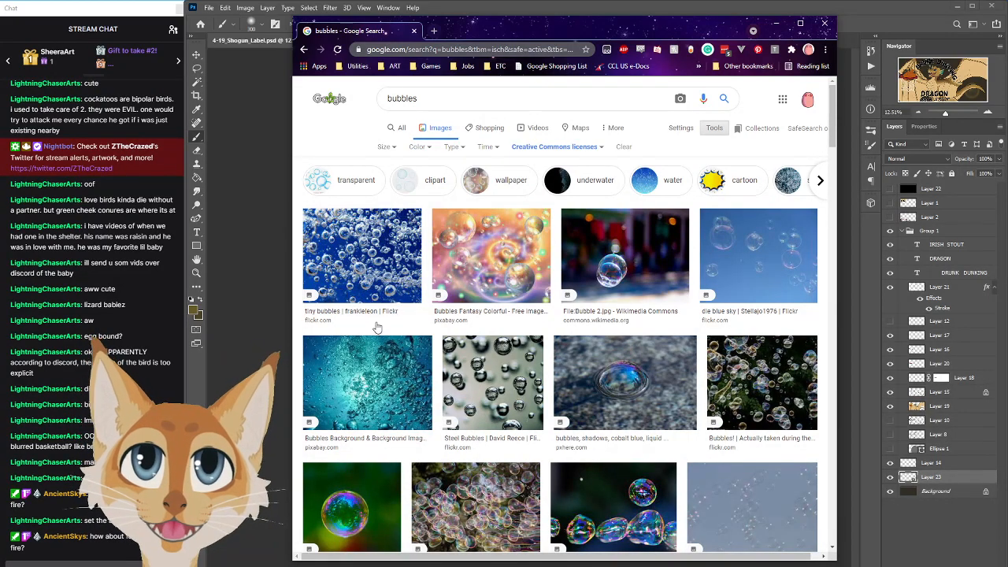
Open the tiny bubbles result, copy the related Study Finds photo of bubbles in blue water, and return to Photoshop
left_click(388, 284)
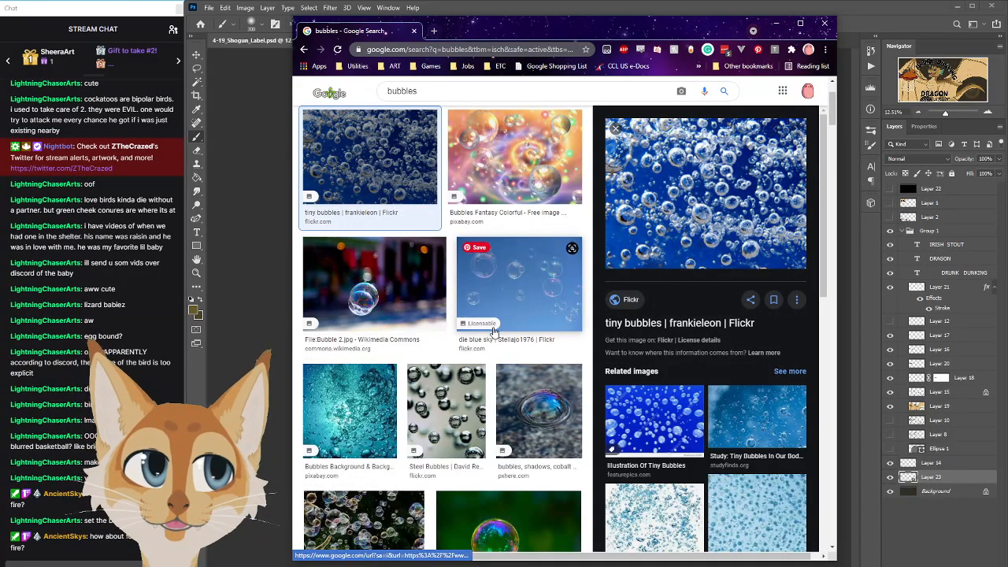
left_click(790, 438)
right_click(726, 219)
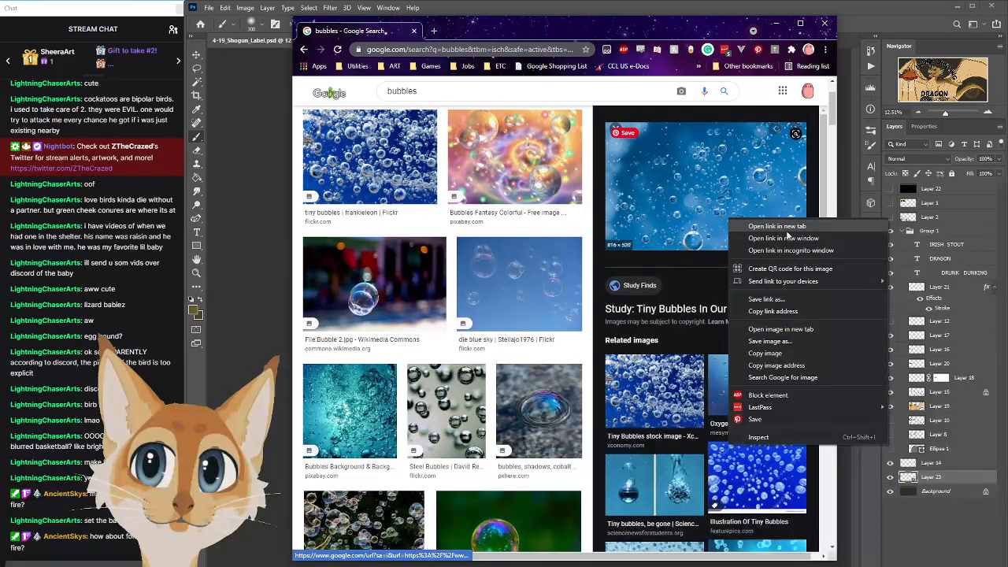
left_click(774, 353)
left_click(825, 23)
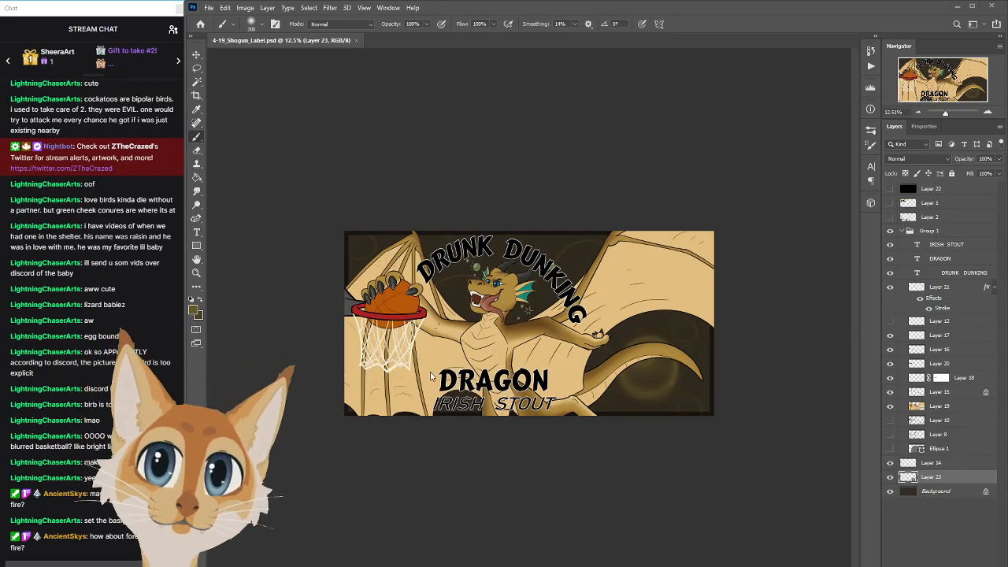
Hide the hand-painted bubbles on Layer 23 and paste the copied bubble photo above it
left_click(891, 478)
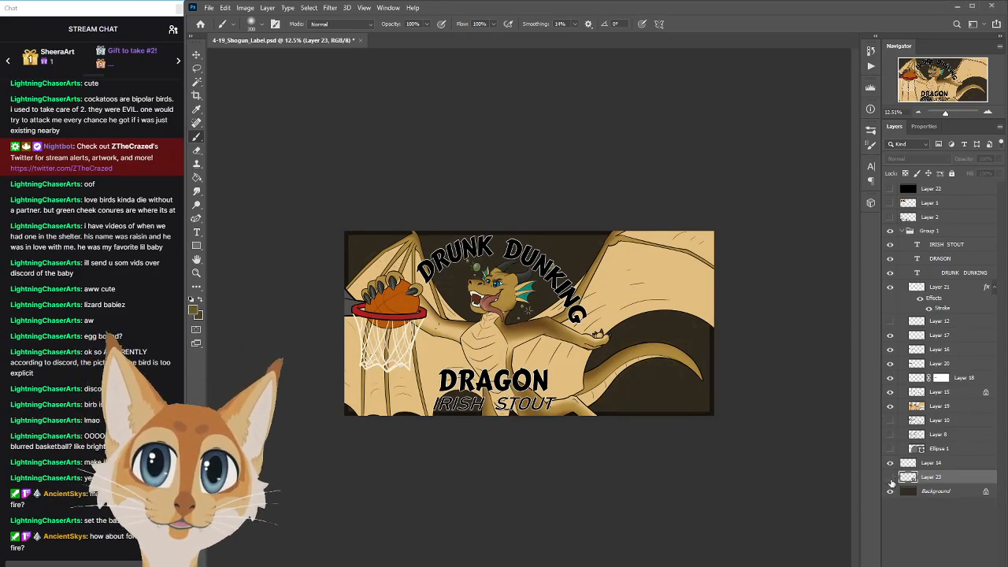
left_click(225, 8)
left_click(251, 98)
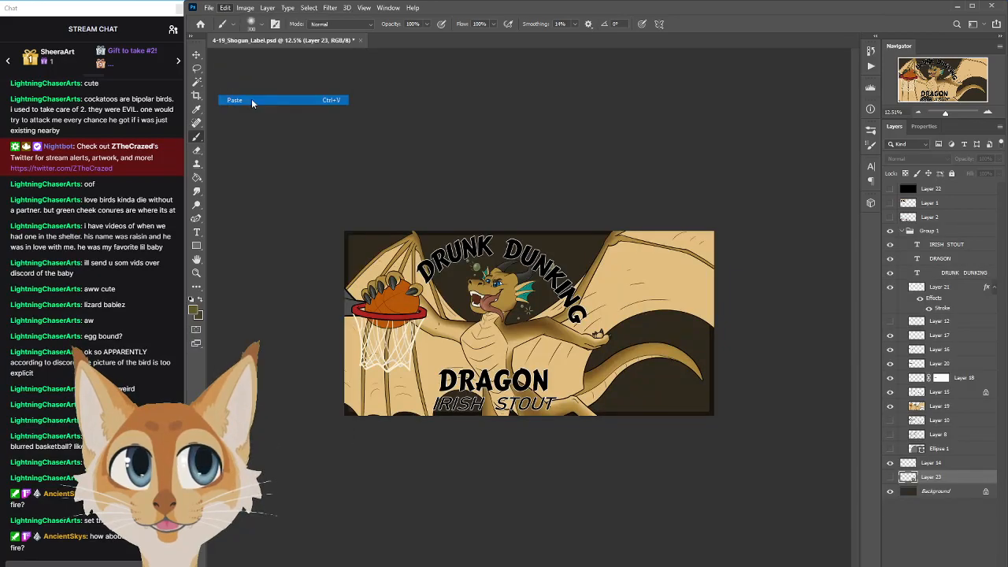
Free-transform the pasted bubble photo to about 706% width and 572% height so it covers the whole label
left_click(199, 71)
right_click(540, 312)
left_click(586, 404)
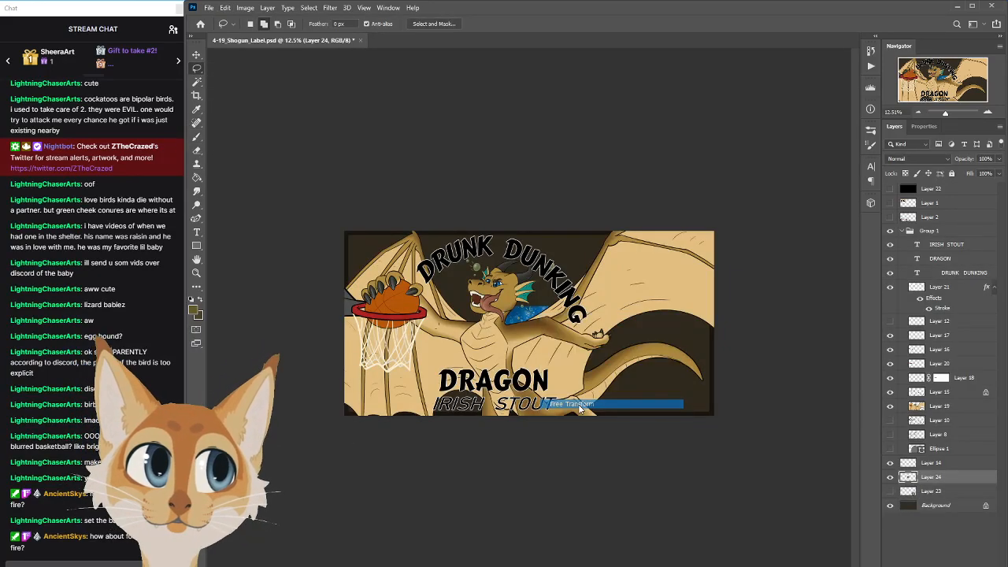
left_click_drag(560, 328, 721, 319)
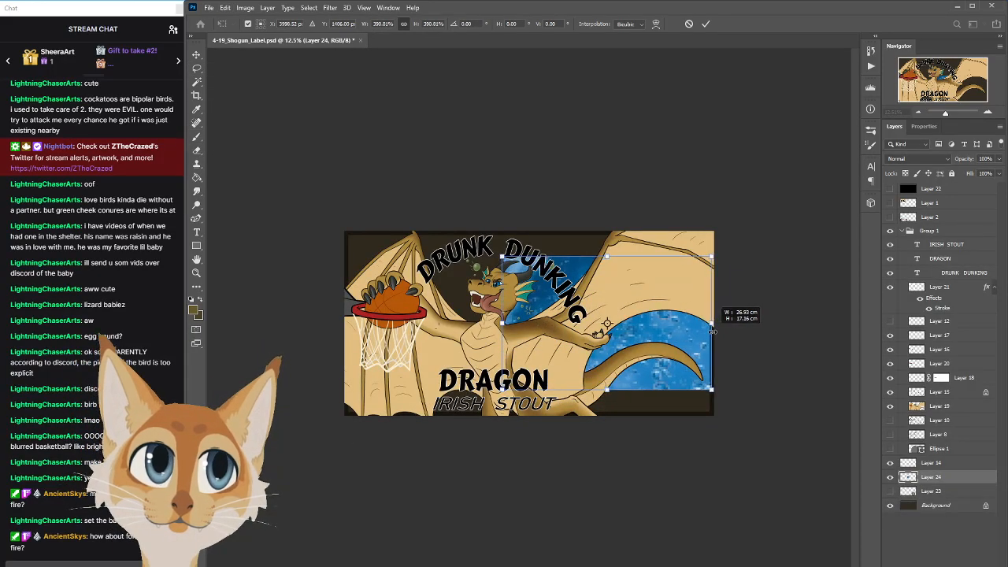
left_click_drag(502, 324, 339, 323)
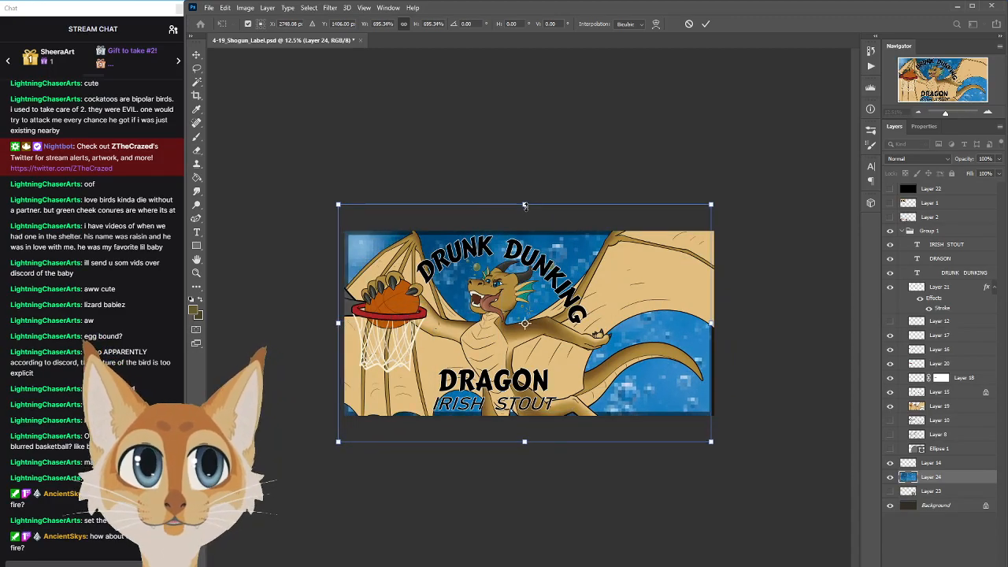
left_click_drag(539, 201, 538, 228)
left_click_drag(535, 429, 539, 423)
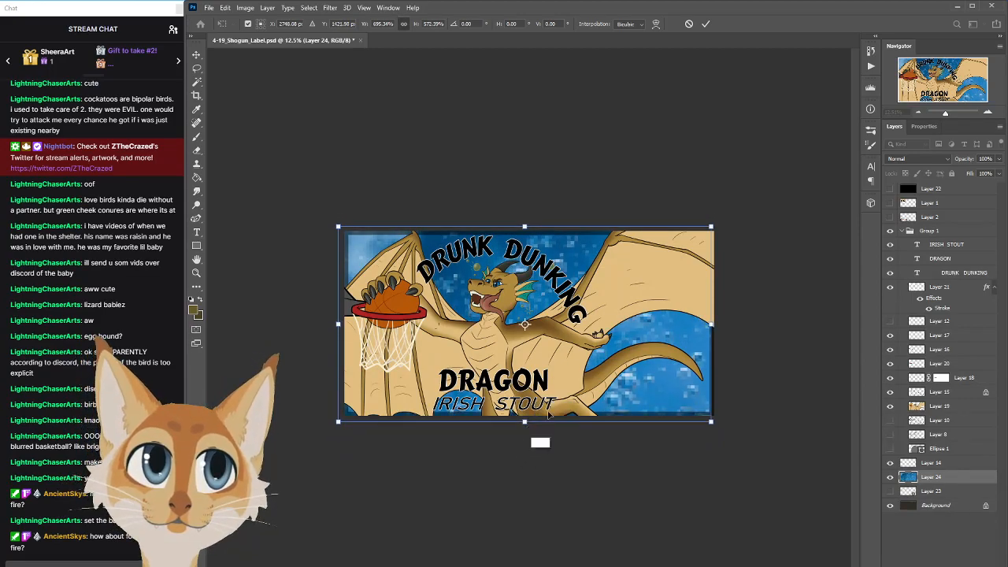
left_click_drag(709, 324, 714, 323)
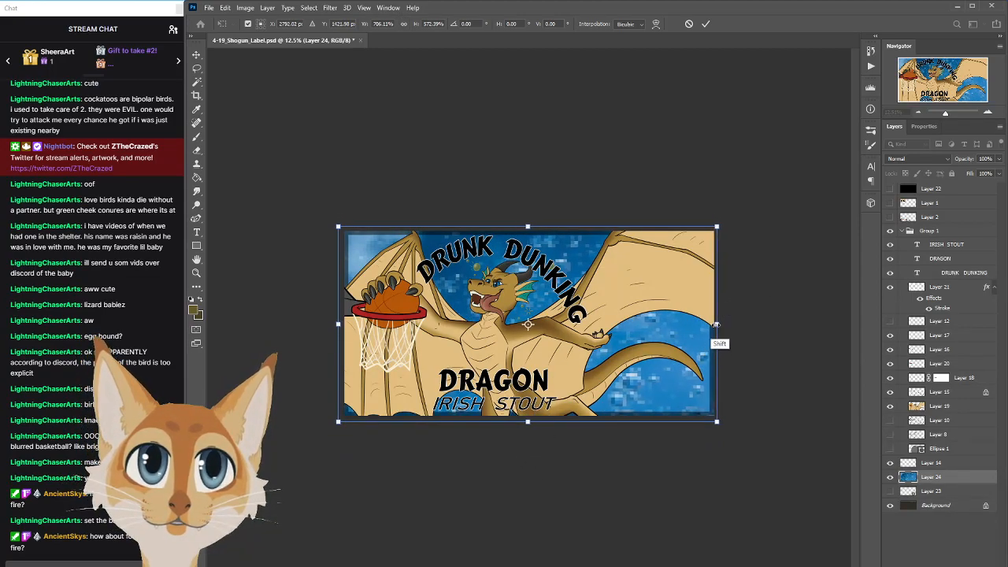
key("Return")
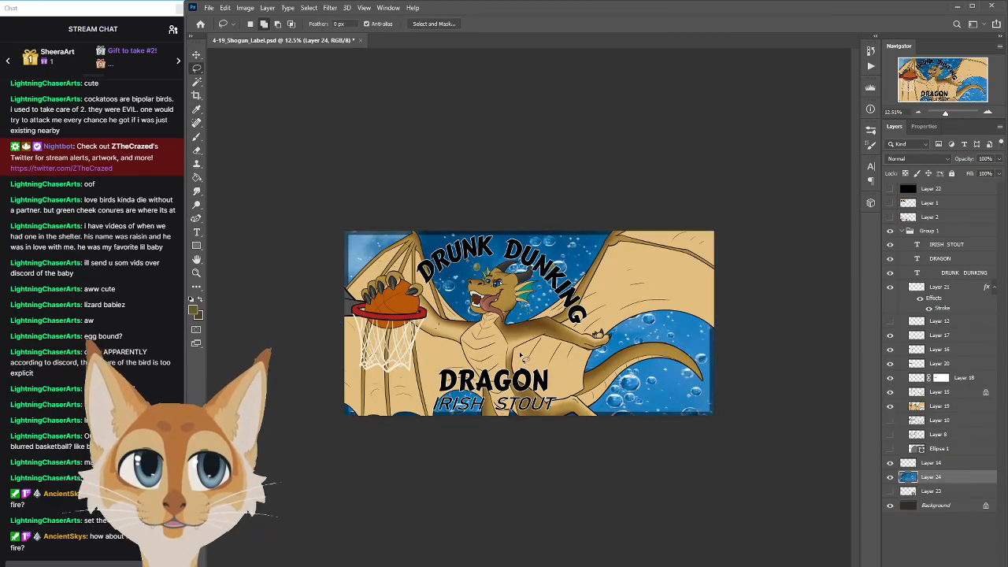
Desaturate the bubble photo on Layer 24 and set its blend mode to Overlay
left_click(245, 8)
mouse_move(262, 35)
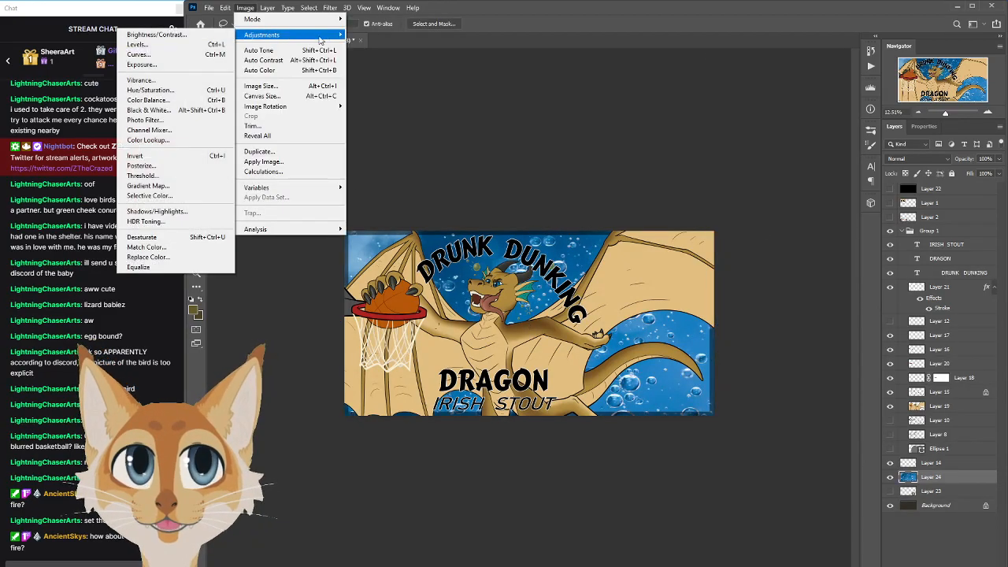
left_click(167, 237)
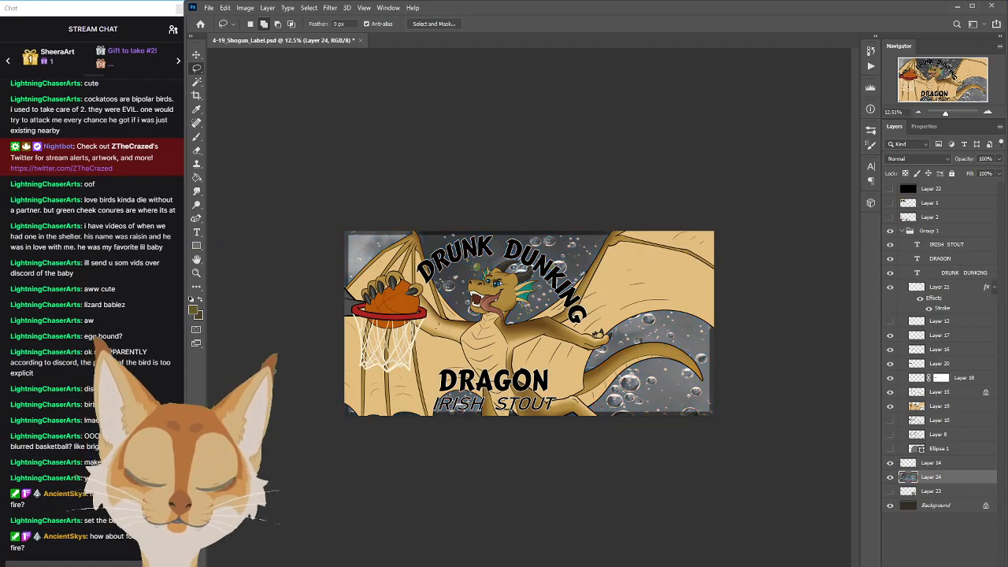
left_click(921, 159)
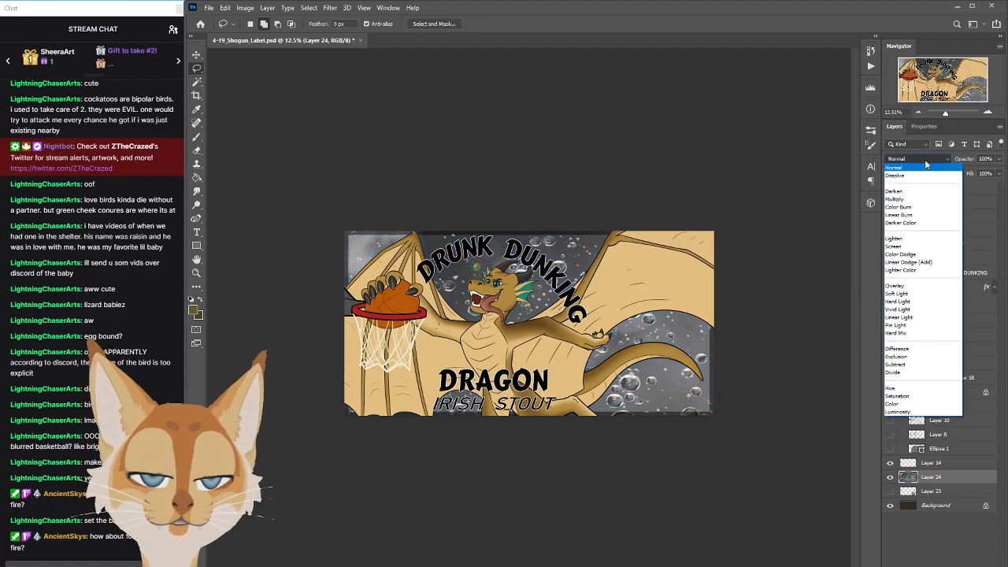
left_click(911, 287)
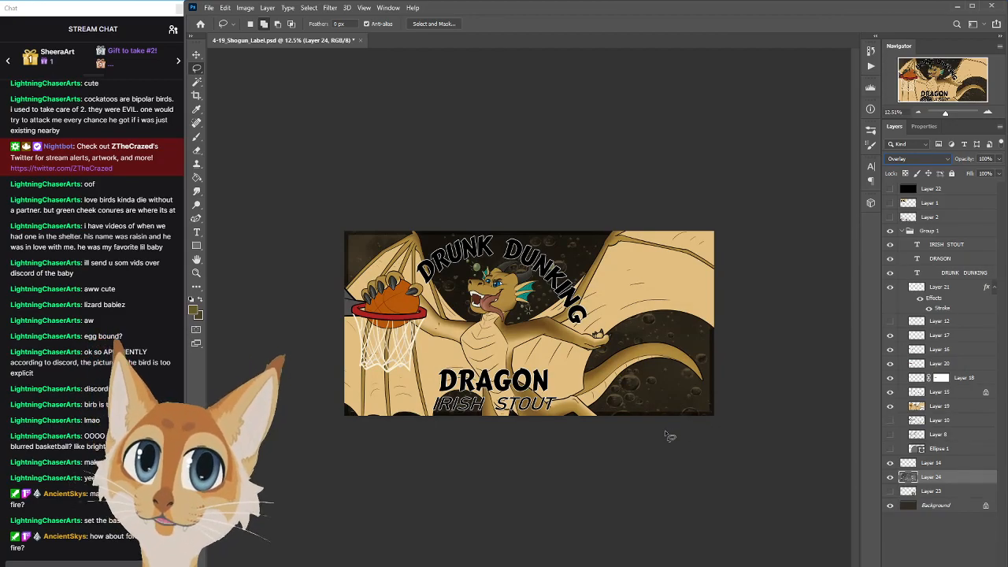
left_click_drag(998, 163, 983, 173)
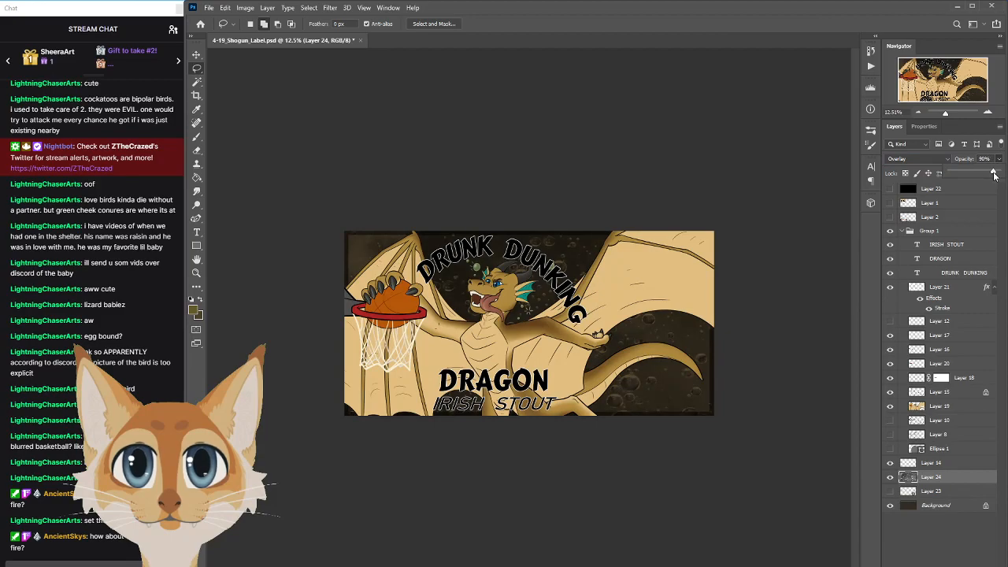
left_click(330, 8)
mouse_move(350, 129)
left_click(292, 165)
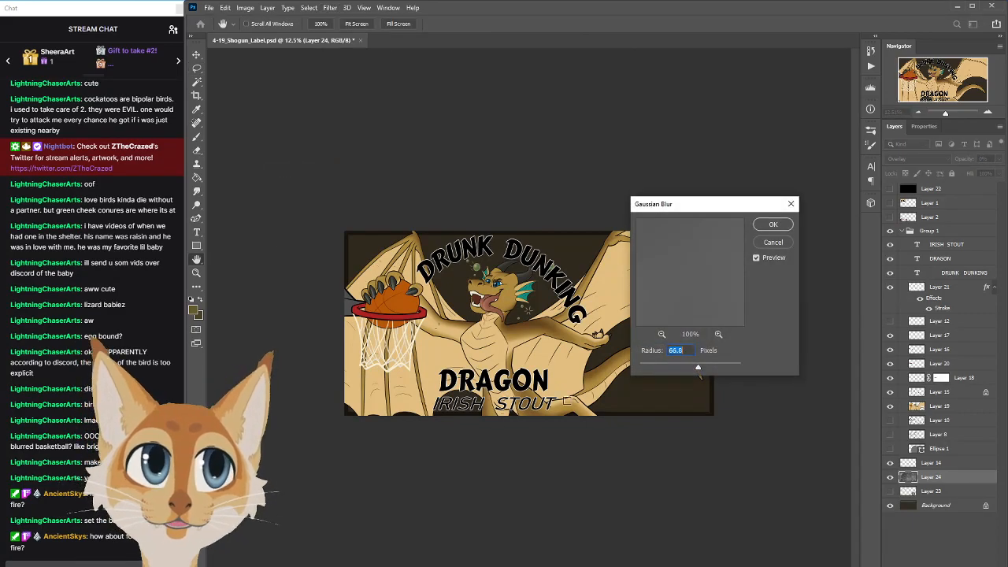
left_click_drag(698, 368, 666, 368)
left_click_drag(724, 204, 832, 172)
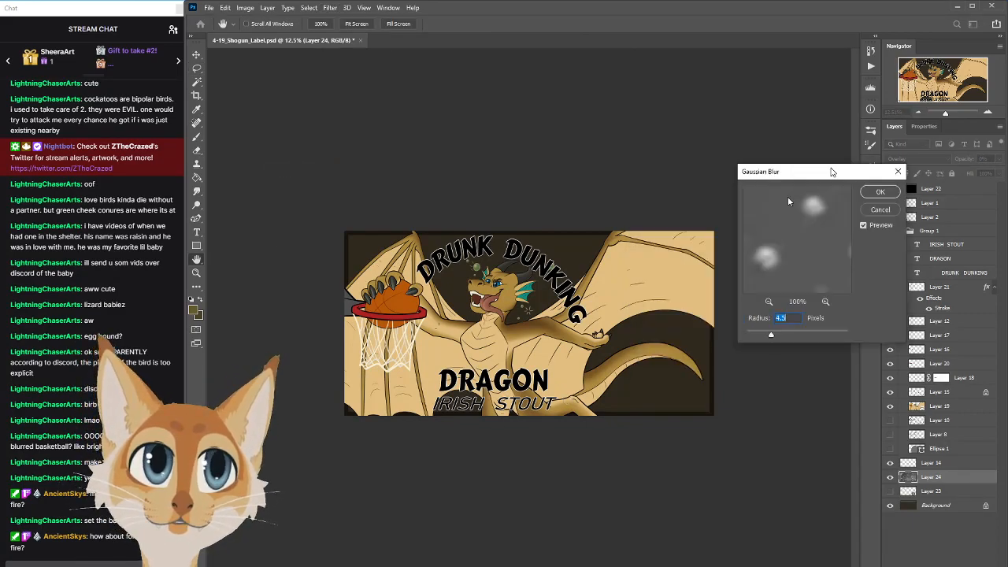
left_click_drag(756, 335, 751, 337)
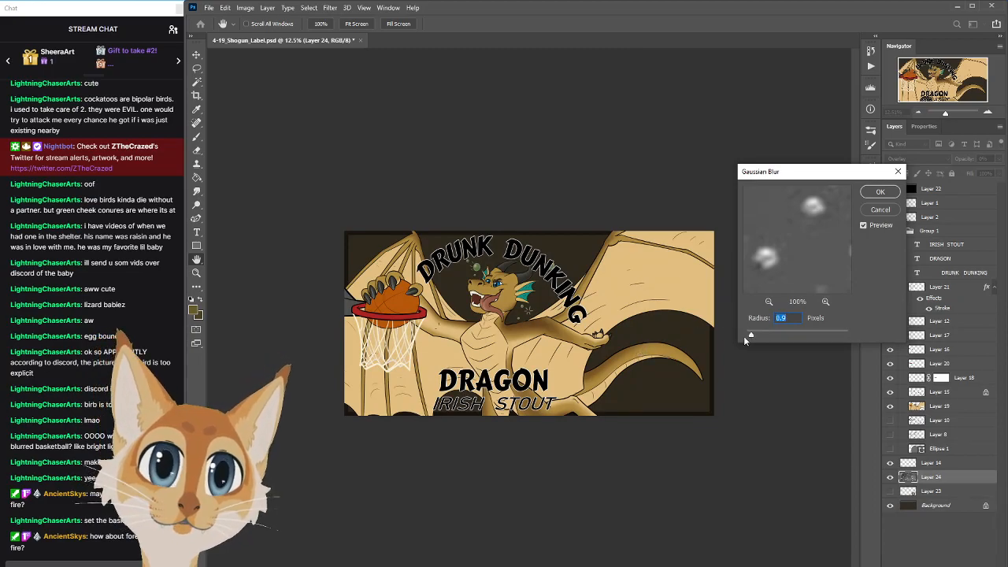
key("Return")
key("l")
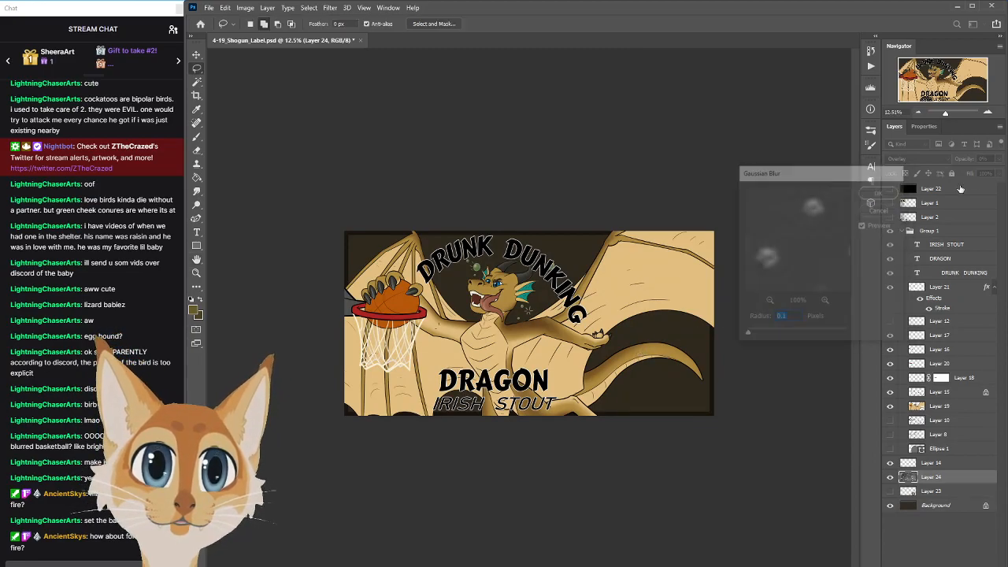
left_click(999, 159)
left_click_drag(996, 170, 1000, 172)
Apply a Gaussian Blur with a radius of 16.6 pixels to the bubble photo on Layer 24
left_click(330, 8)
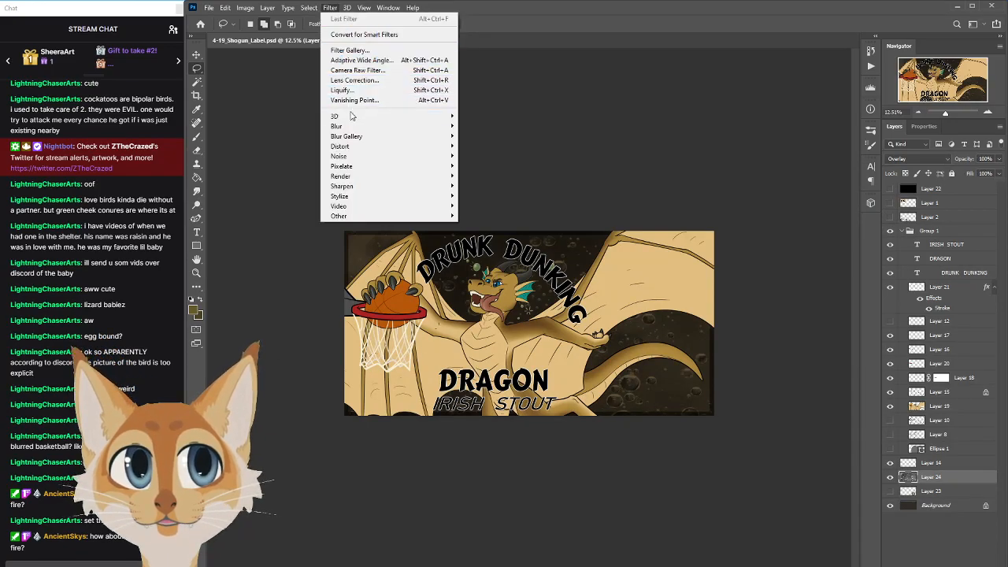
mouse_move(352, 128)
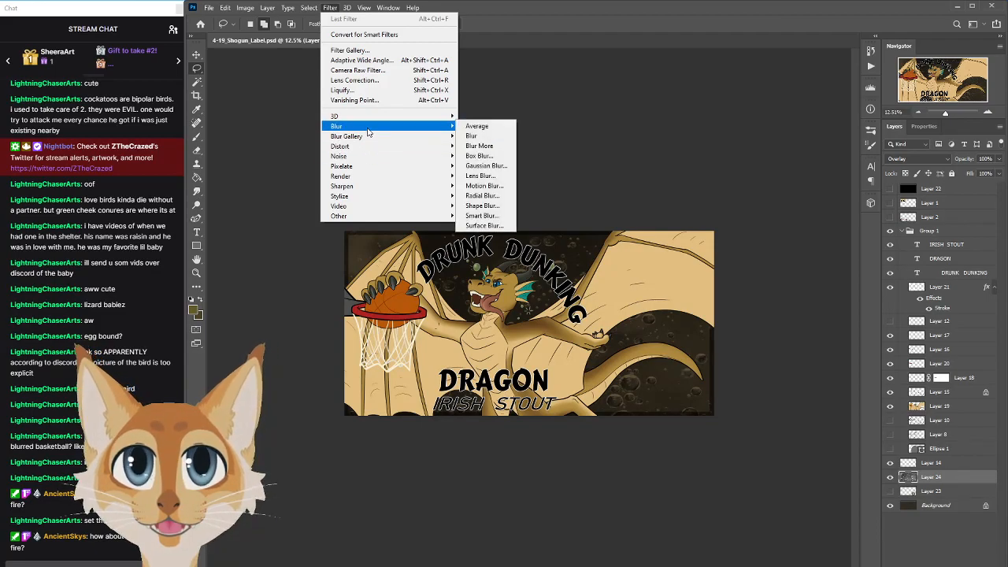
left_click(486, 166)
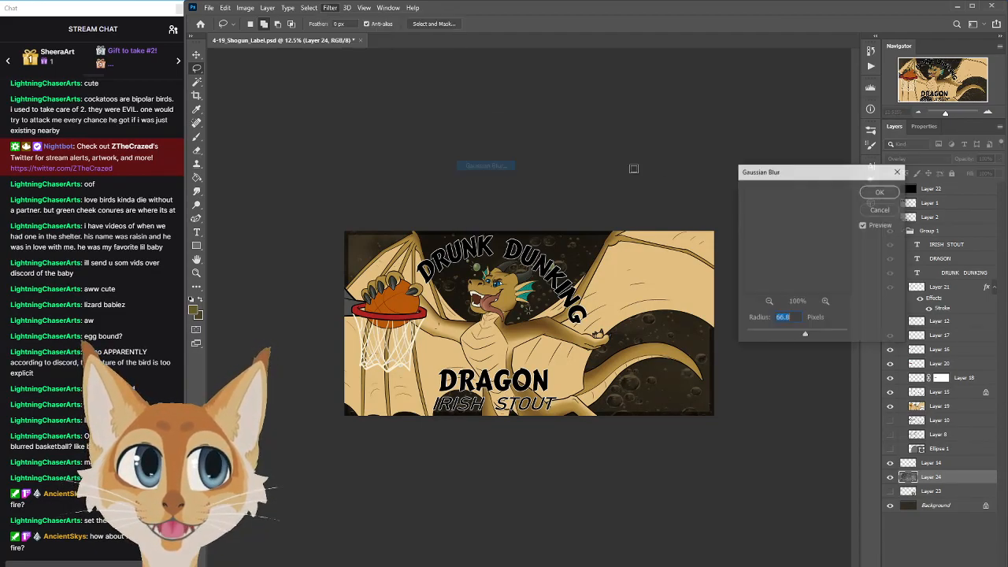
mouse_move(805, 334)
left_mouse_down()
mouse_move(772, 336)
mouse_move(790, 336)
left_mouse_up()
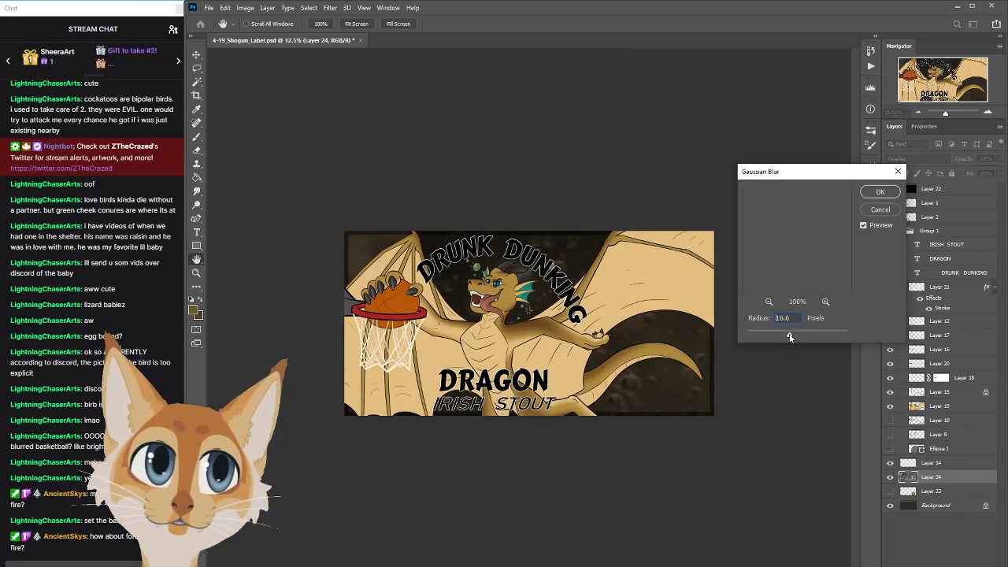
left_click(880, 193)
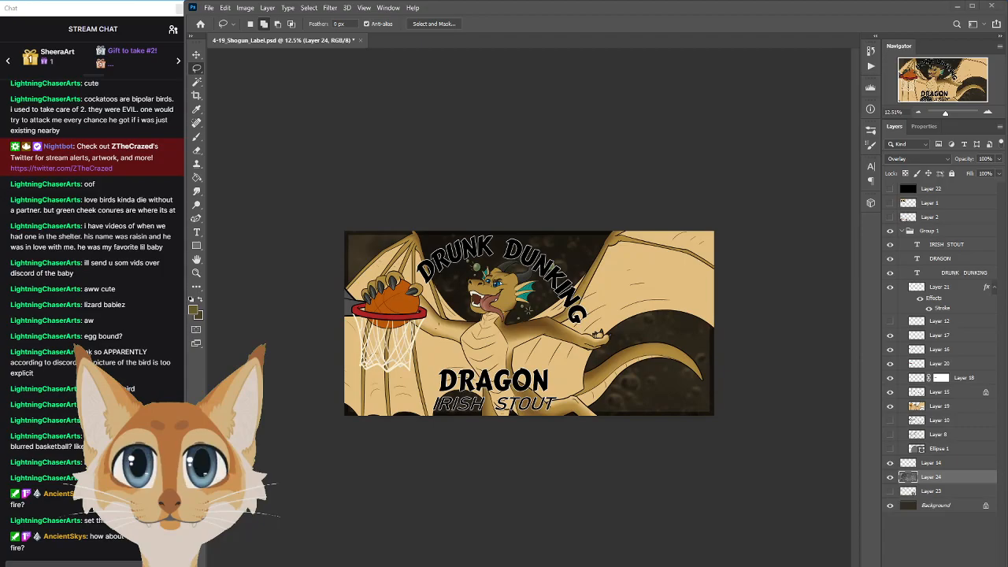
Switch to the bubbles image results in Chrome and open the Rose champagne infinite bubbles picture
key("alt+Tab")
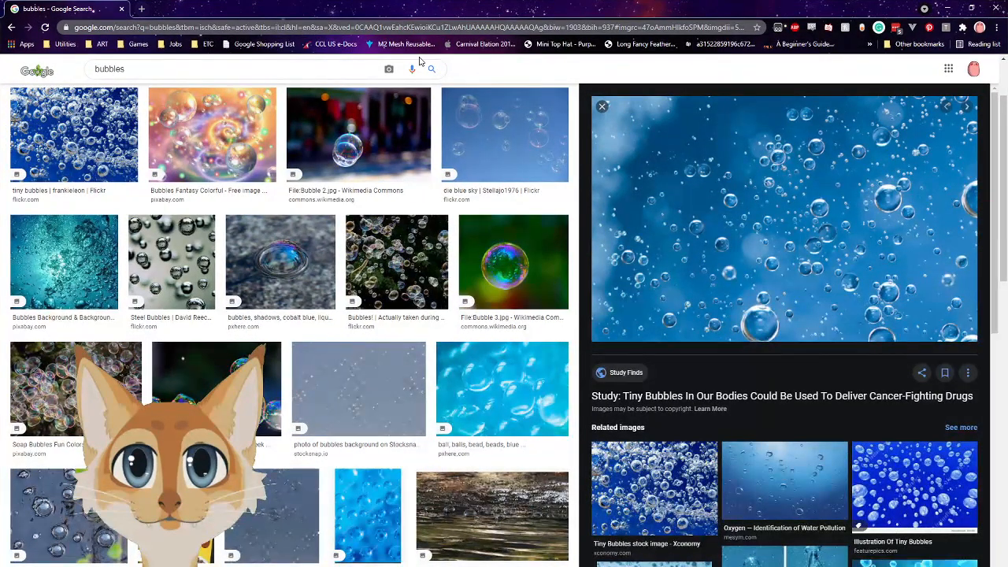
double_click(546, 18)
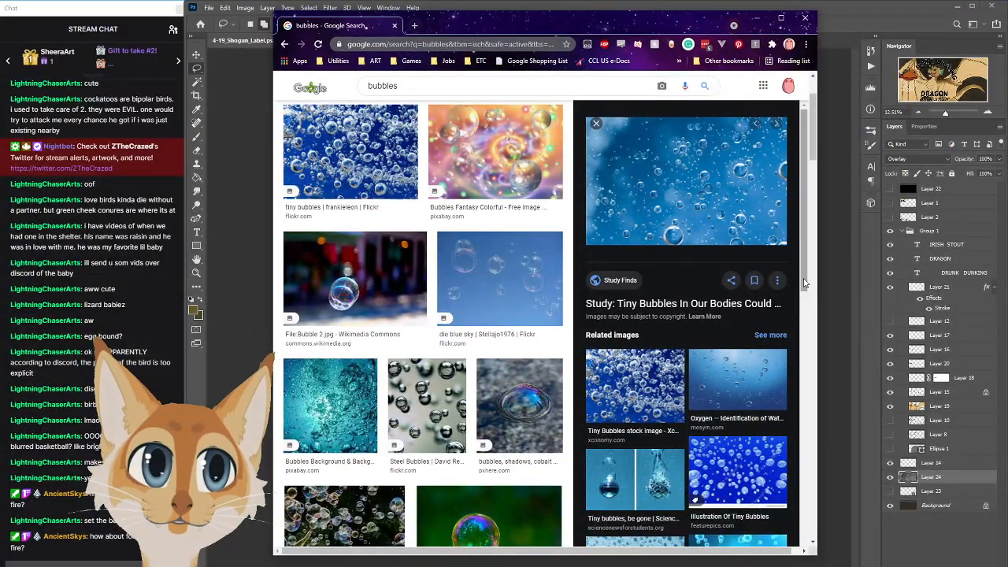
scroll(685, 355, "down", 3)
scroll(685, 355, "up", 3)
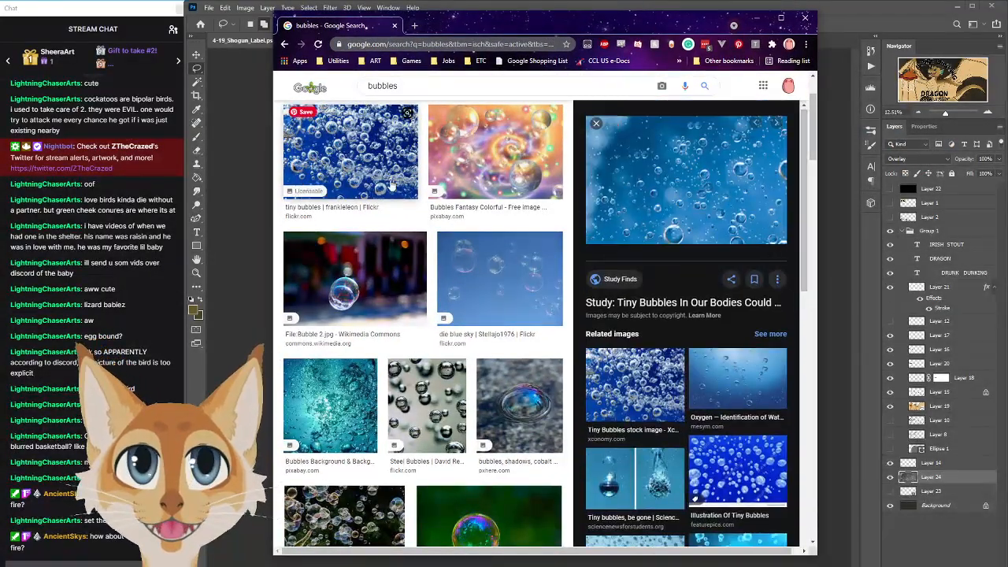
scroll(418, 355, "down", 1)
scroll(418, 355, "down", 1)
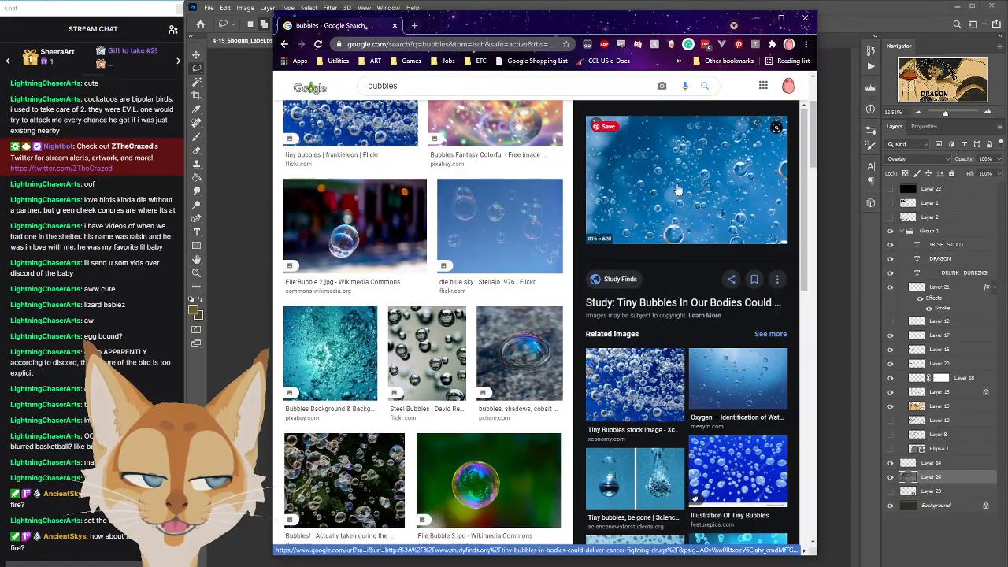
left_click_drag(813, 157, 813, 325)
left_click(356, 303)
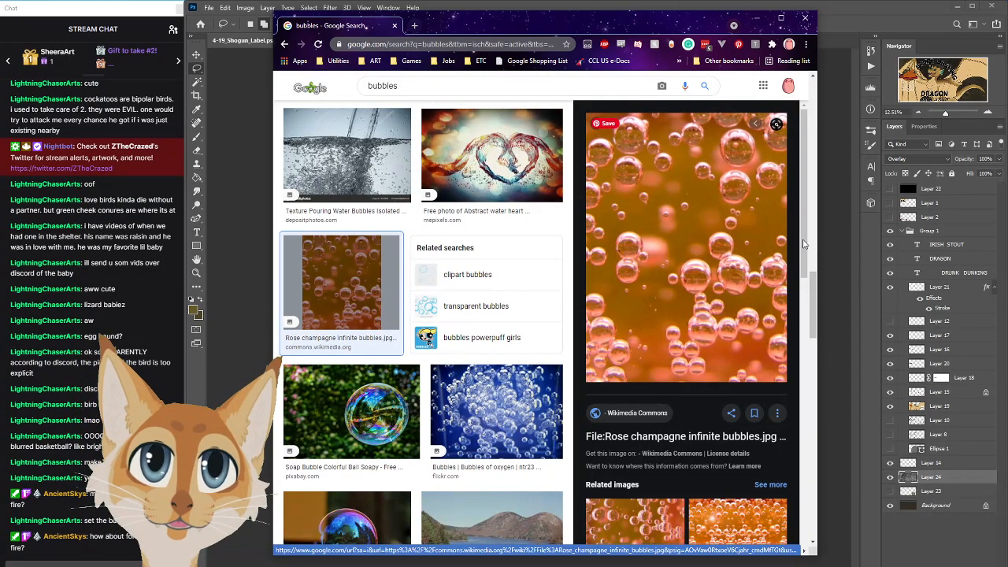
Open the related Billecart-Salmon champagne bubble image, copy it and return to Photoshop
scroll(802, 263, "down", 3)
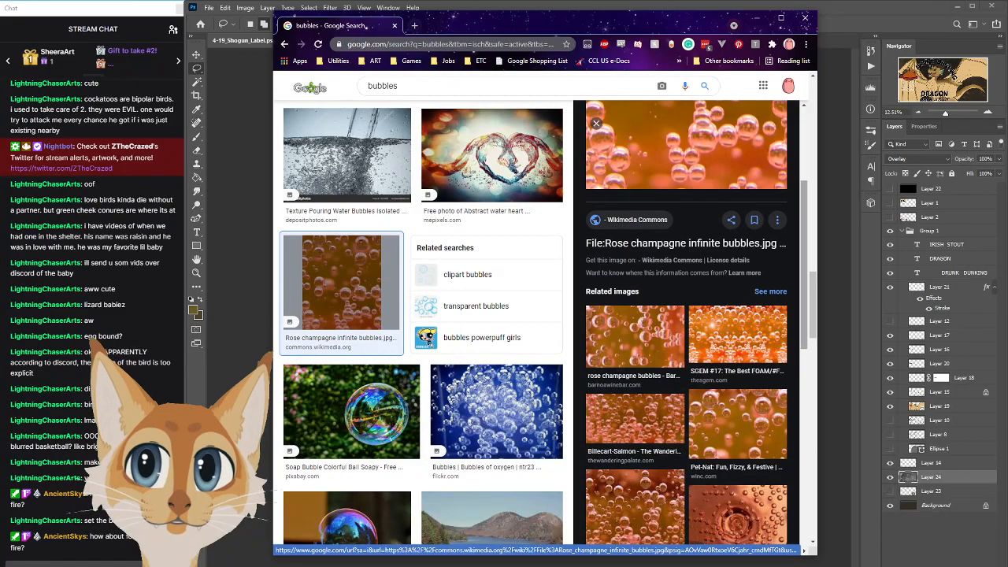
left_click(634, 422)
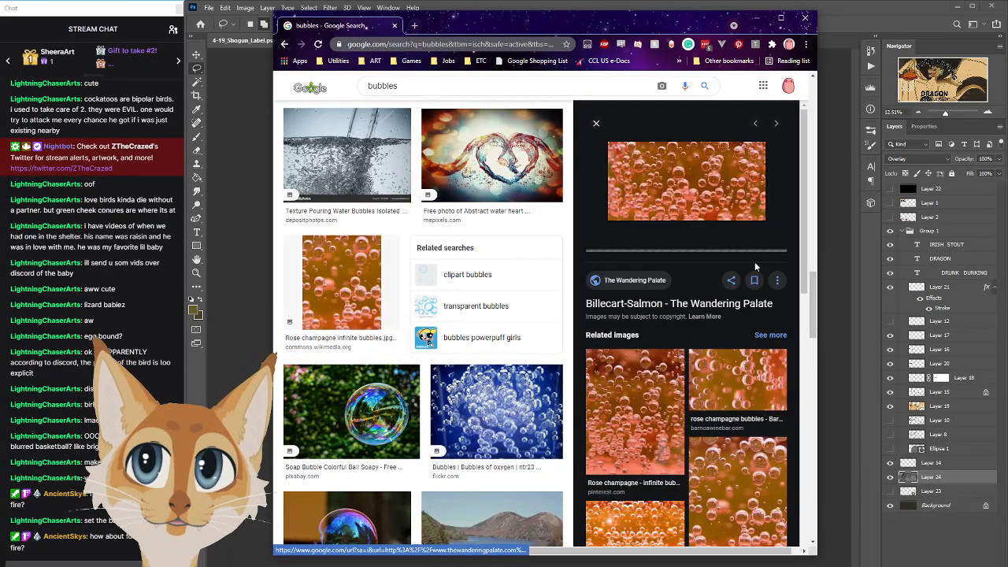
right_click(694, 199)
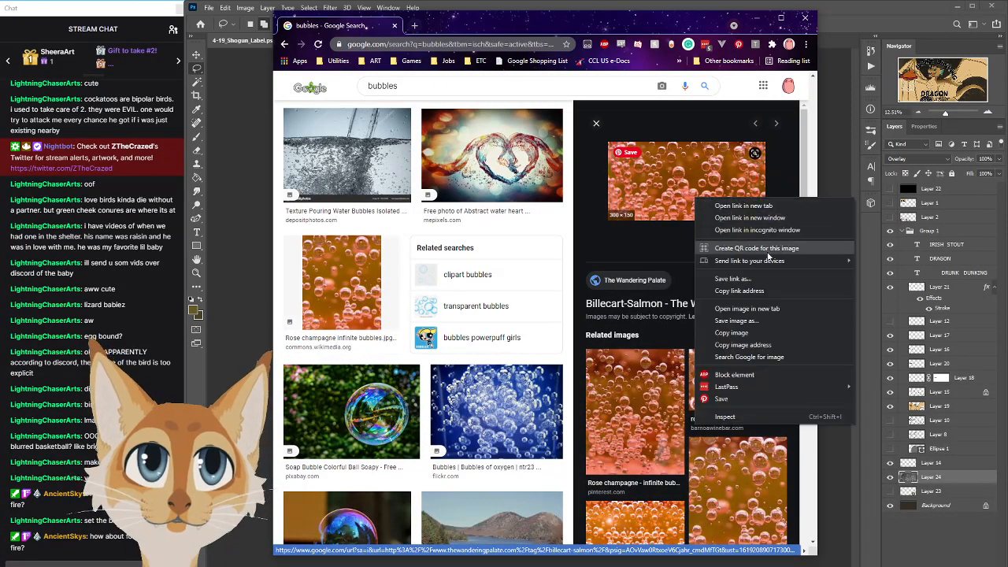
left_click(729, 333)
left_click(756, 17)
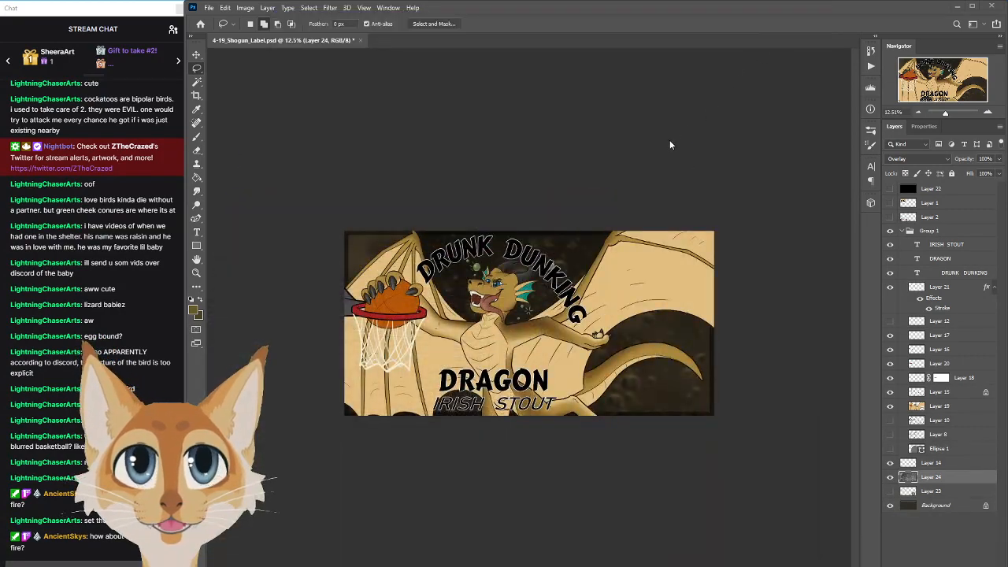
Hide the first bubble photo on Layer 24 and paste the copied champagne bubble image above it
left_click(890, 477)
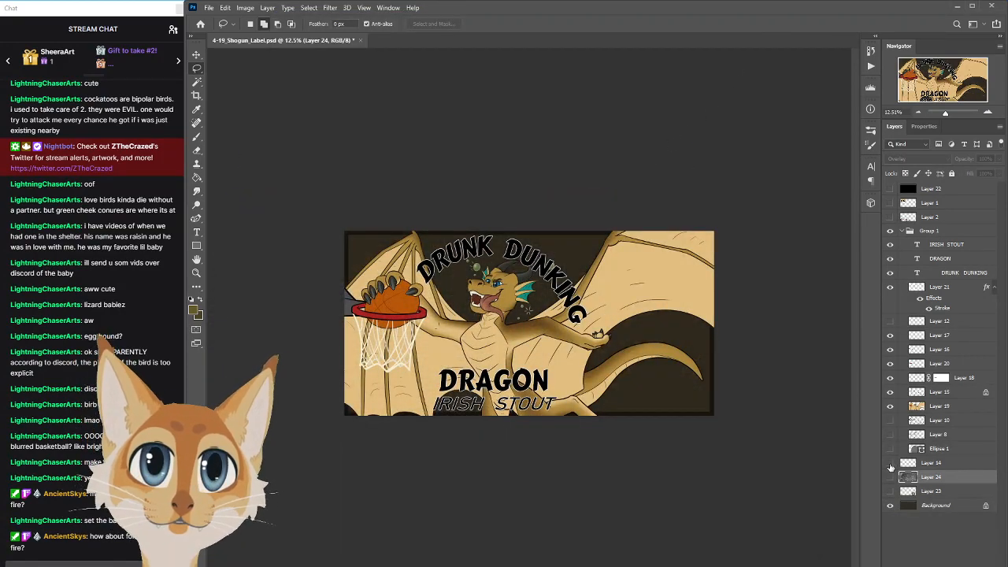
left_click(890, 464)
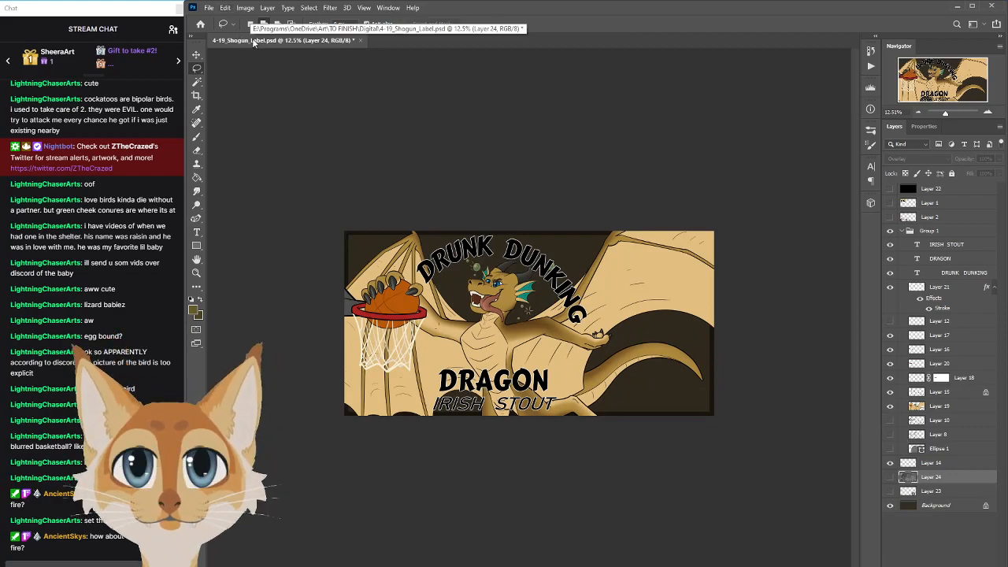
left_click(245, 8)
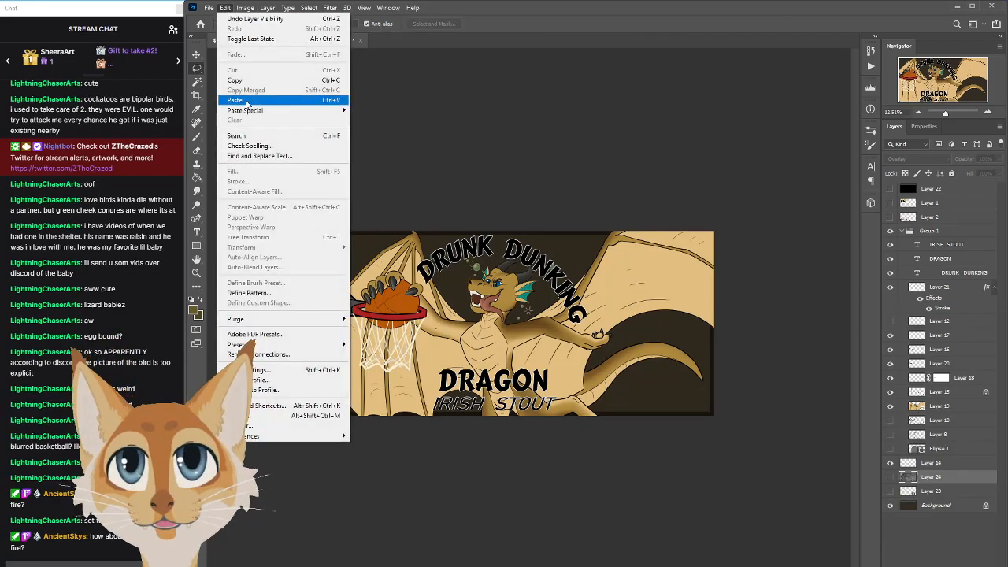
left_click(252, 101)
Free-transform the pasted champagne bubble image proportionally to about 1900% so it covers the whole label
right_click(533, 311)
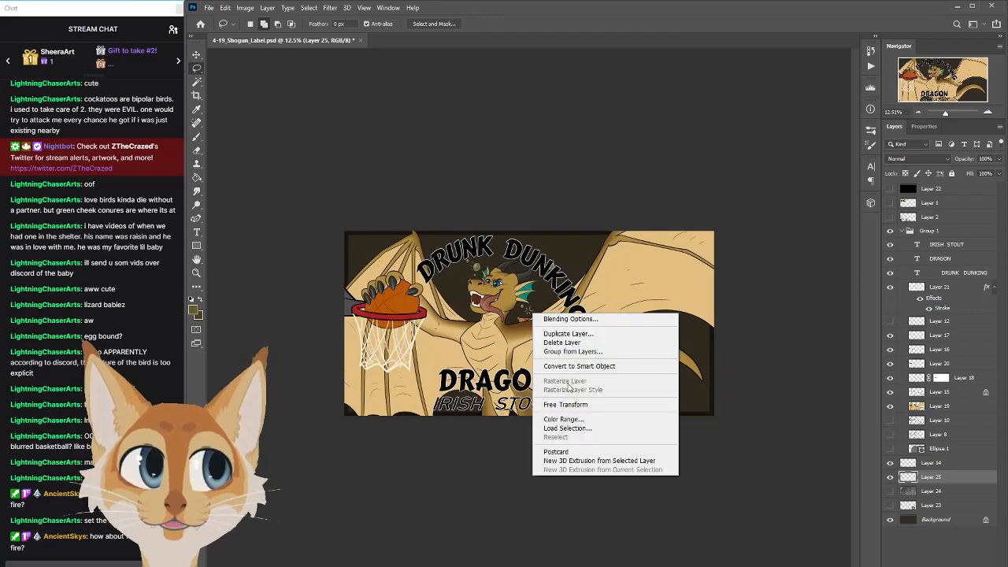
left_click(571, 404)
left_click_drag(540, 323, 704, 340)
left_click_drag(631, 341, 631, 378)
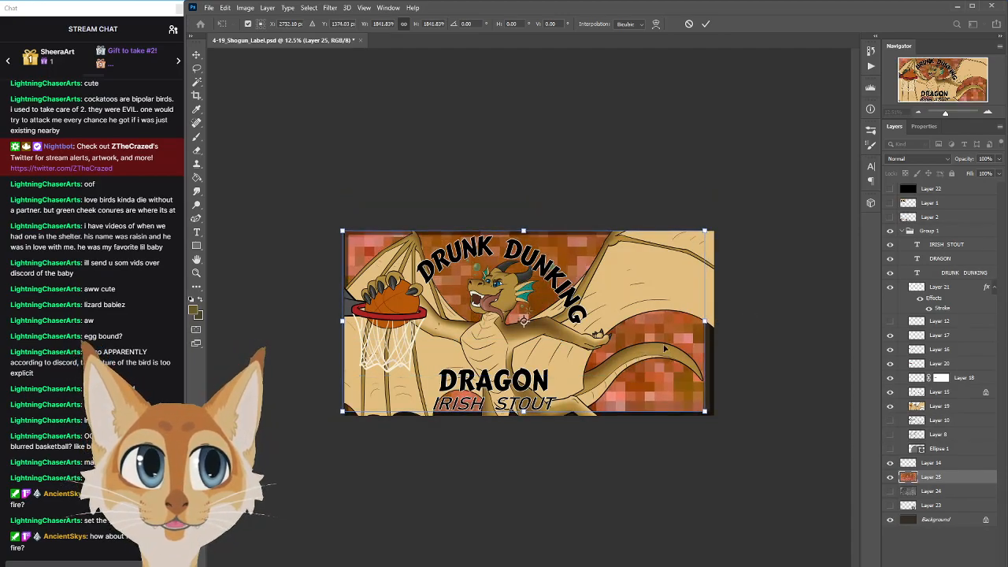
left_click_drag(705, 322, 716, 321)
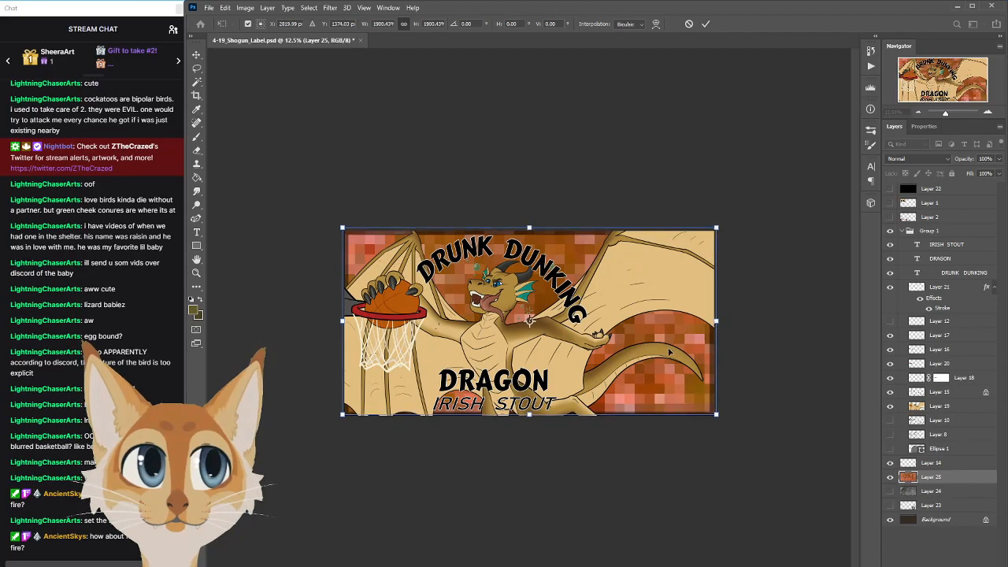
left_click_drag(560, 390, 530, 419)
left_click(705, 24)
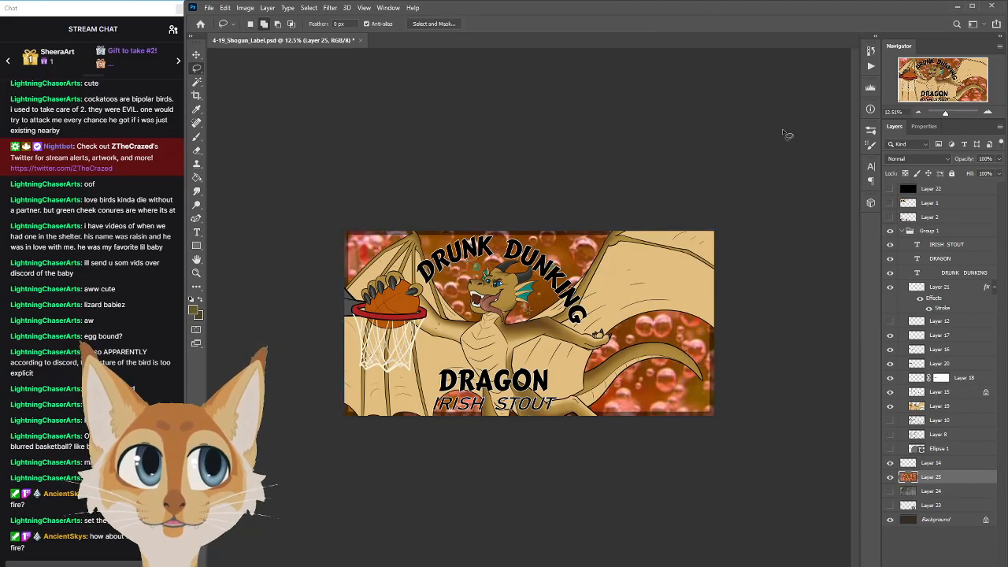
Desaturate the champagne bubble photo on Layer 25 and set its blend mode to Overlay
left_click(245, 7)
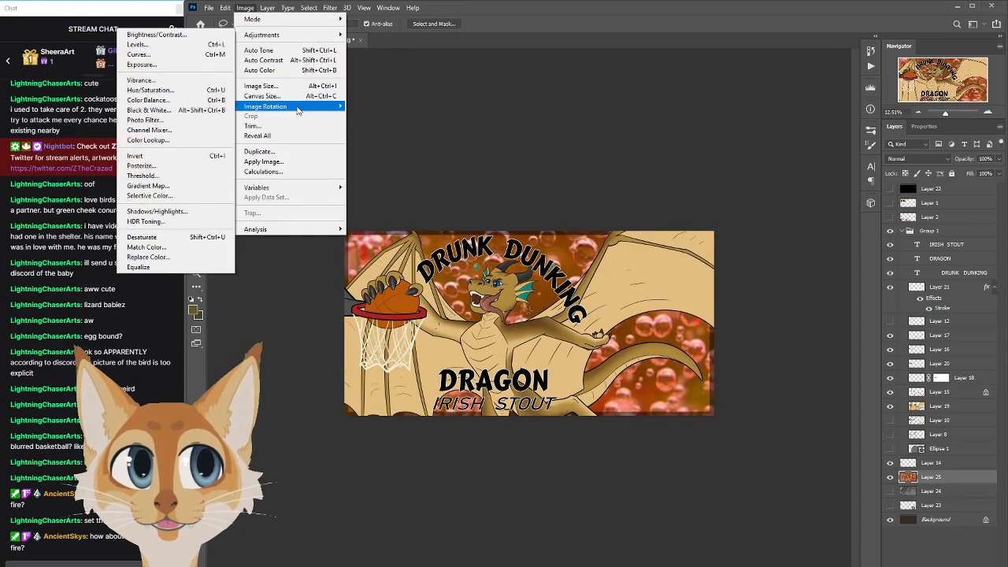
left_click(150, 236)
left_click(916, 158)
left_click(916, 173)
left_click(916, 158)
left_click(911, 287)
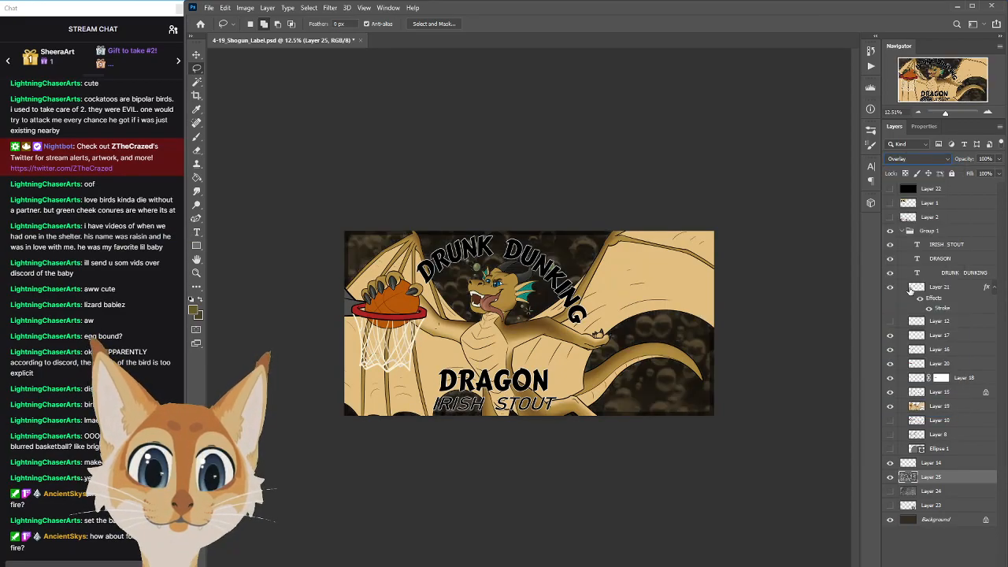
Compare the unblurred champagne bubbles on Layer 25 with the earlier bubble texture on Layer 24
left_click(890, 476)
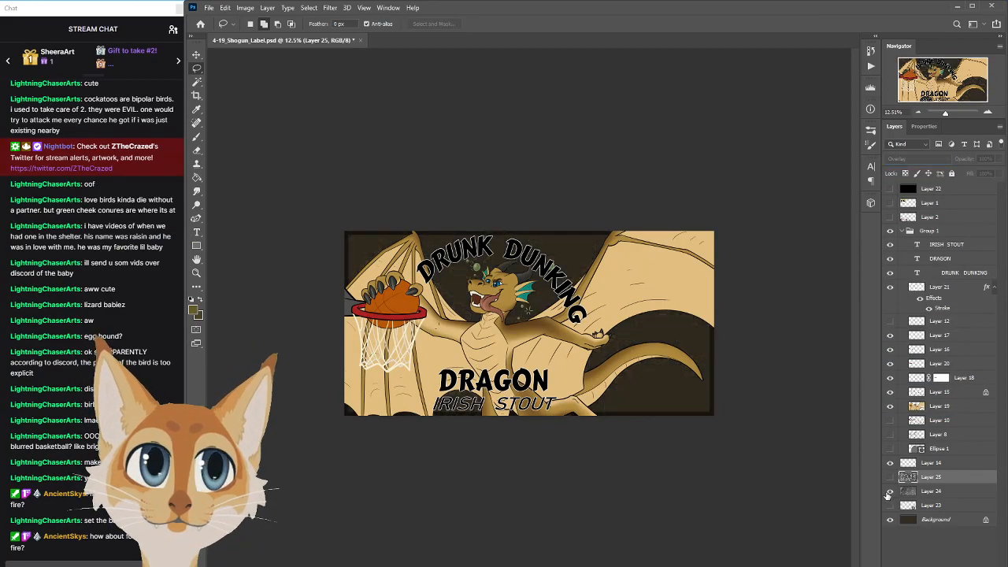
left_click(890, 476)
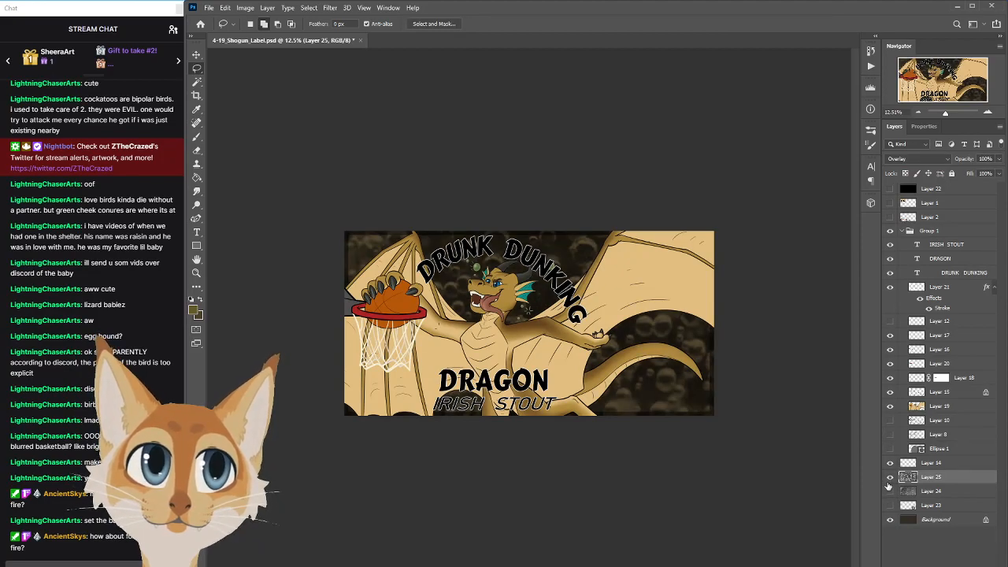
left_click(890, 477)
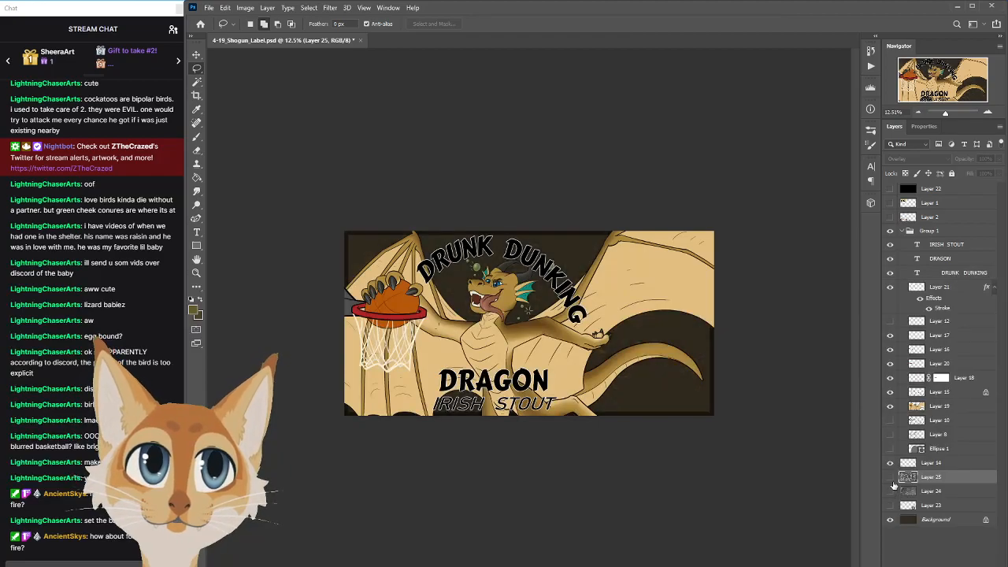
left_click(890, 477)
left_click(890, 477)
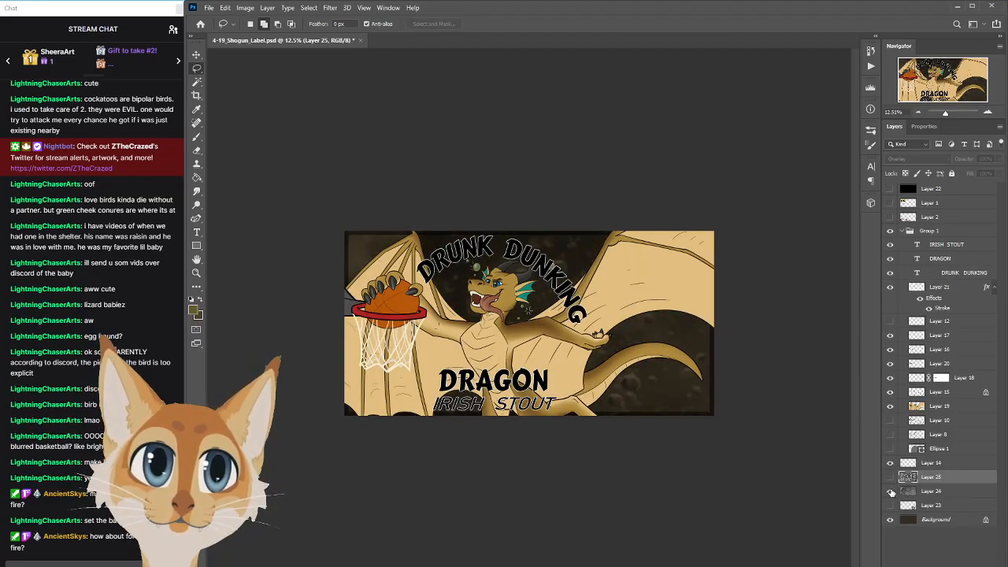
left_click(890, 477)
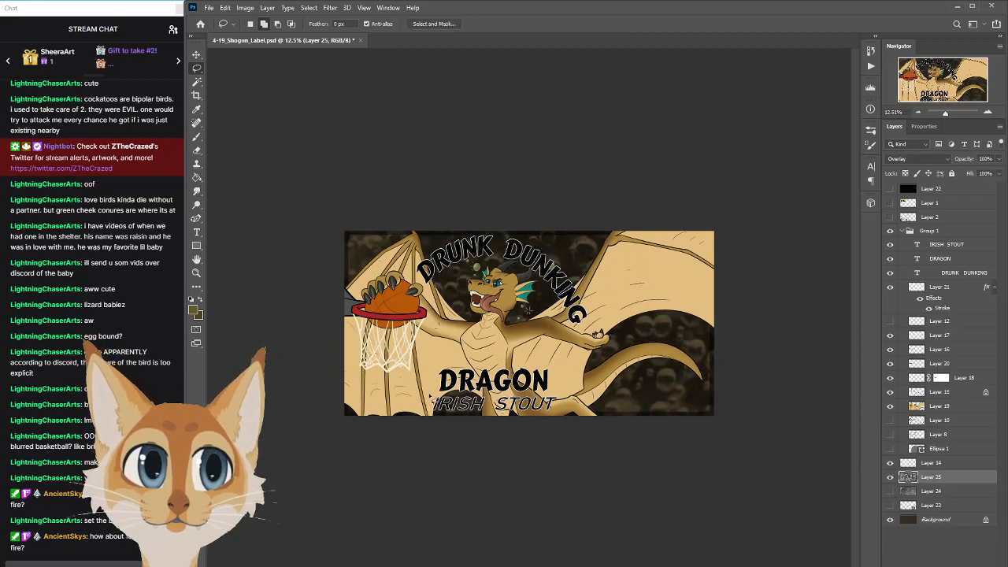
Apply a Gaussian Blur with a radius of 16.6 pixels to the champagne bubbles on Layer 25
left_click(328, 8)
mouse_move(339, 126)
left_click(290, 165)
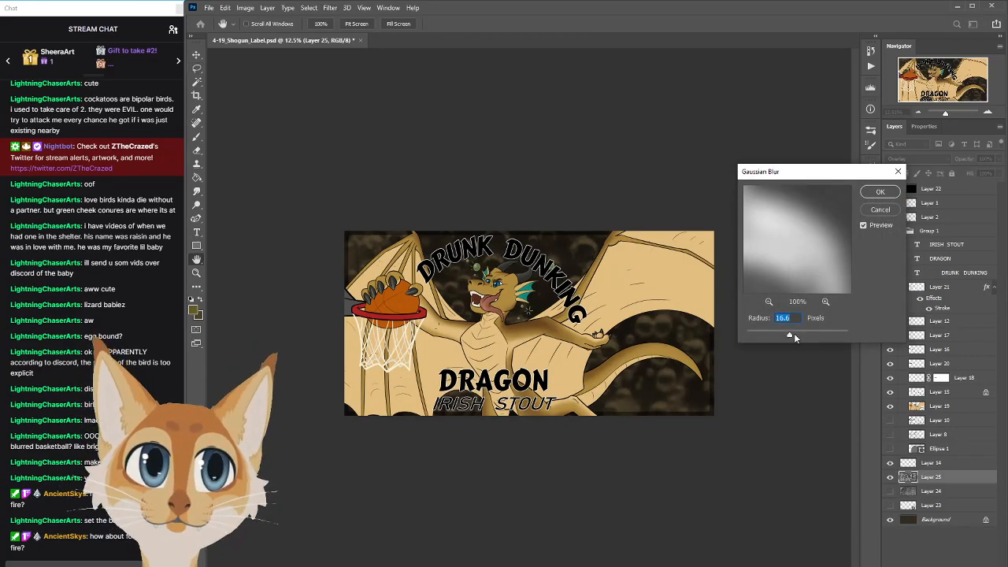
left_click(795, 334)
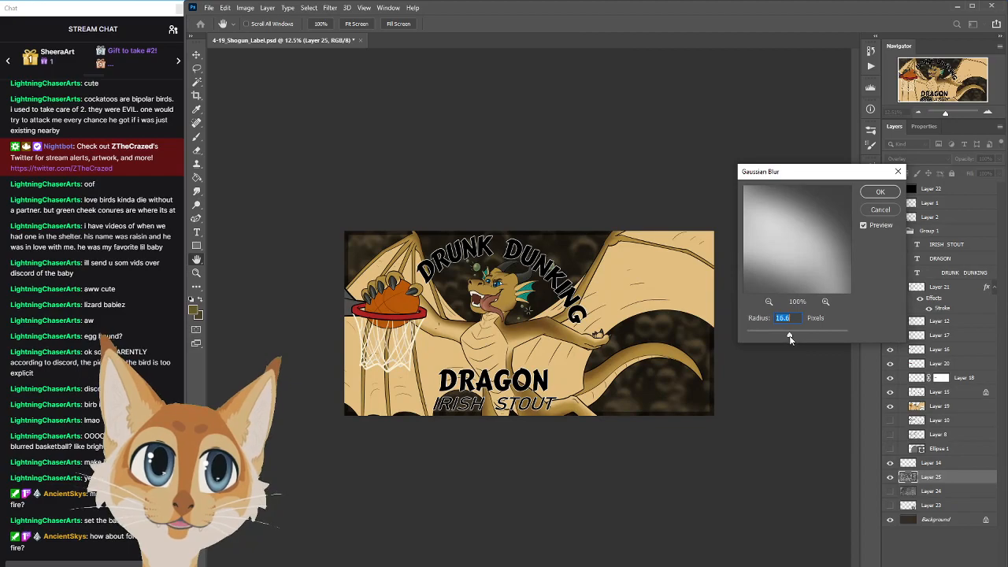
left_click(882, 195)
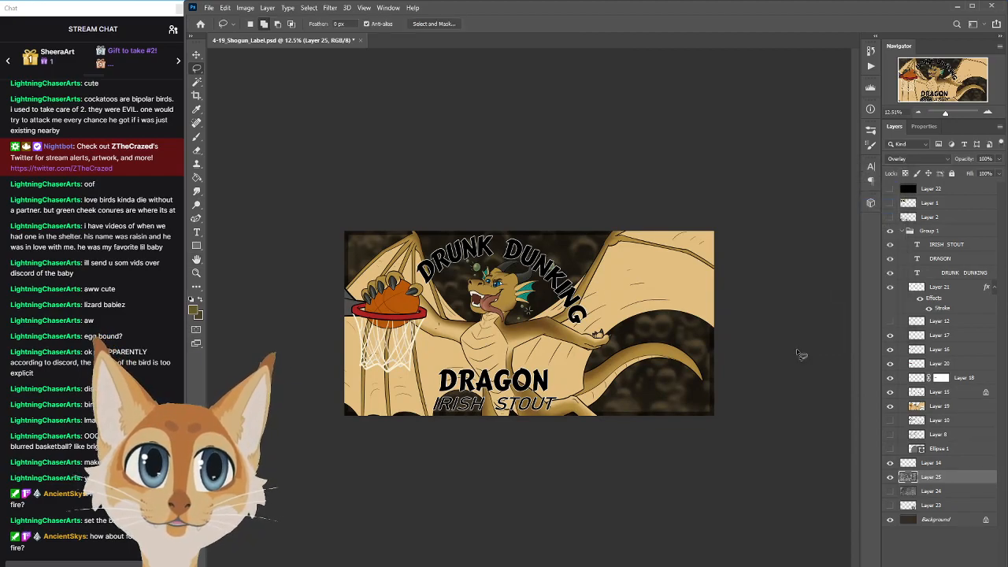
Compare the two blurred bubble textures by alternating their visibility, leaving Layer 25 hidden and Layer 24 shown
left_click(890, 478)
left_click(890, 480)
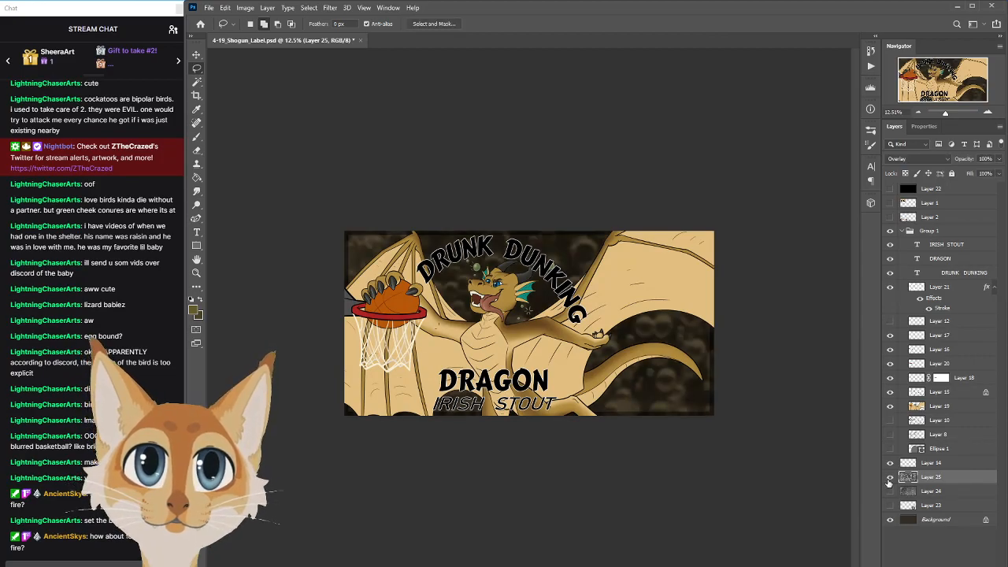
left_click(890, 481)
left_click(889, 492)
left_click(890, 493)
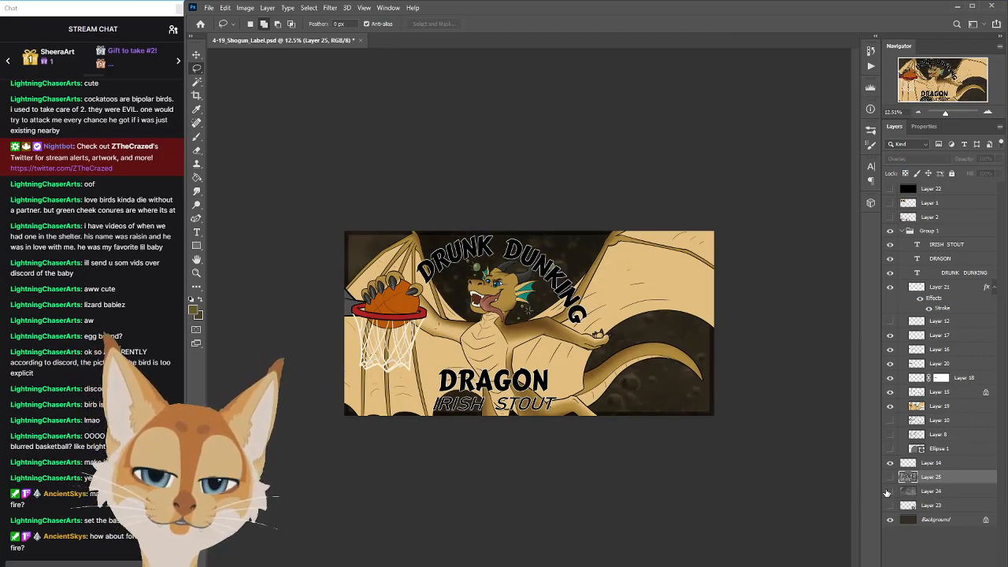
left_click(890, 478)
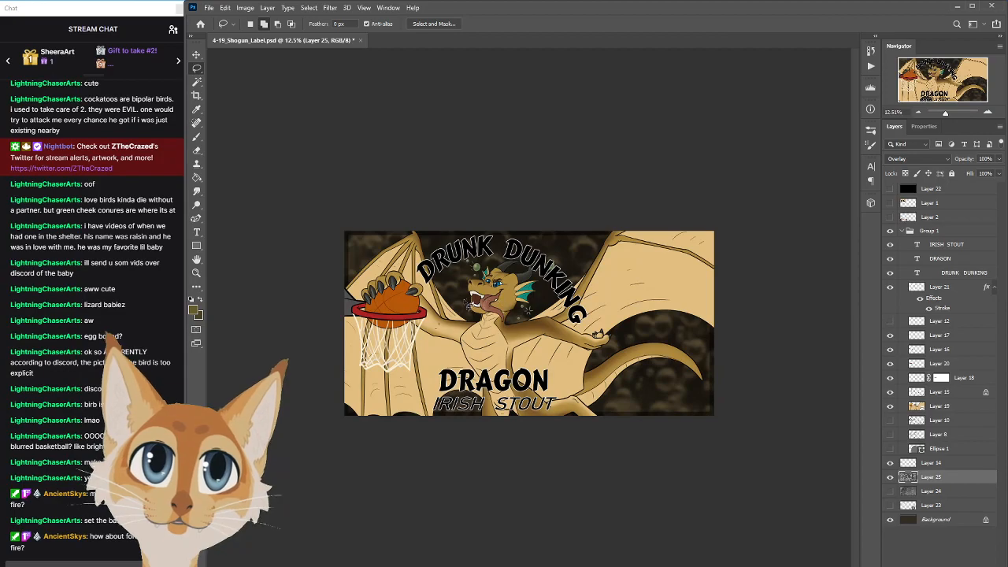
left_click(890, 478)
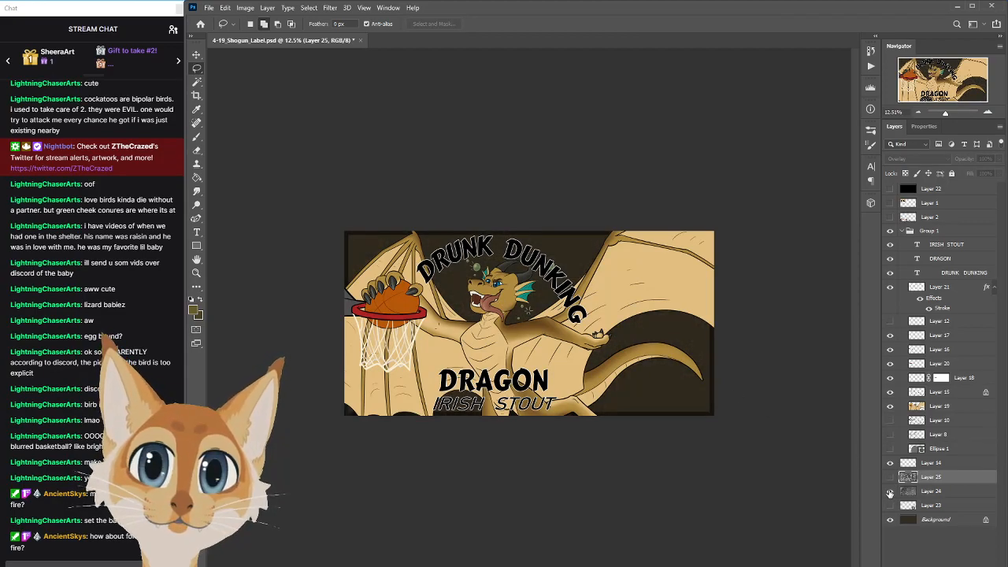
left_click(890, 492)
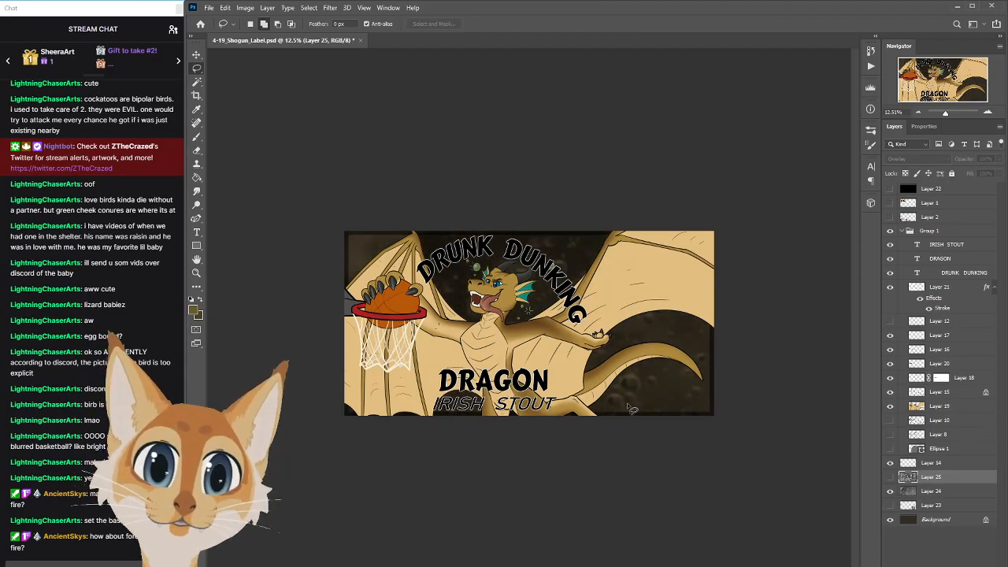
left_click(890, 492)
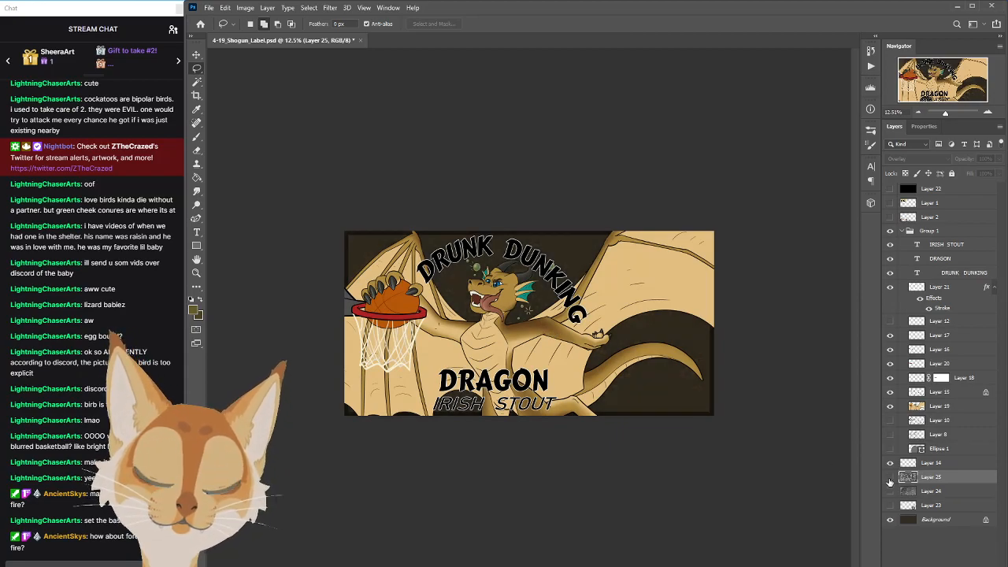
left_click(890, 478)
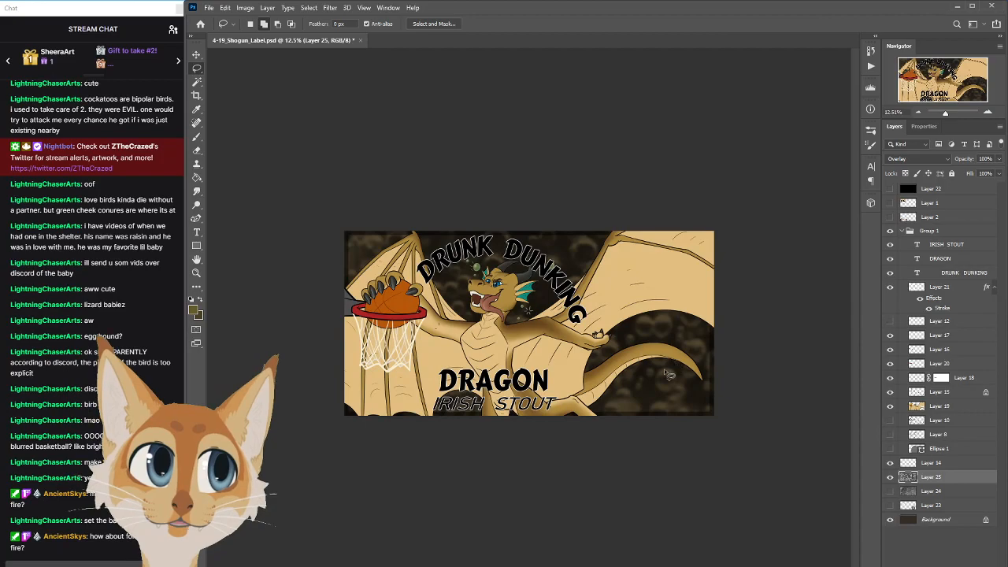
left_click(890, 478)
left_click(890, 492)
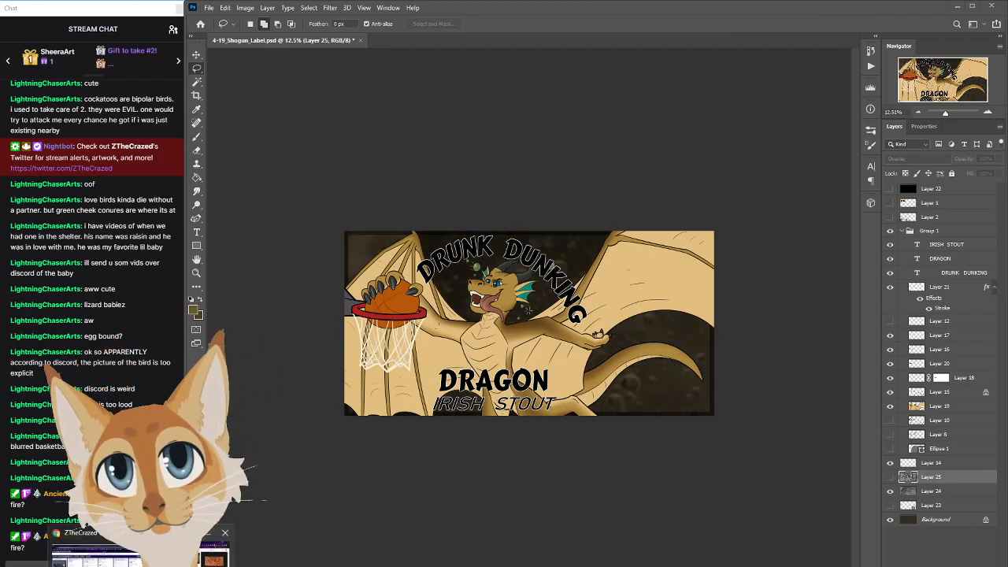
Switch to the Google Images results for "bubbles" in Chrome and look through them for another background texture
left_click(206, 551)
mouse_move(803, 274)
left_mouse_down()
mouse_move(803, 289)
mouse_move(803, 278)
left_mouse_up()
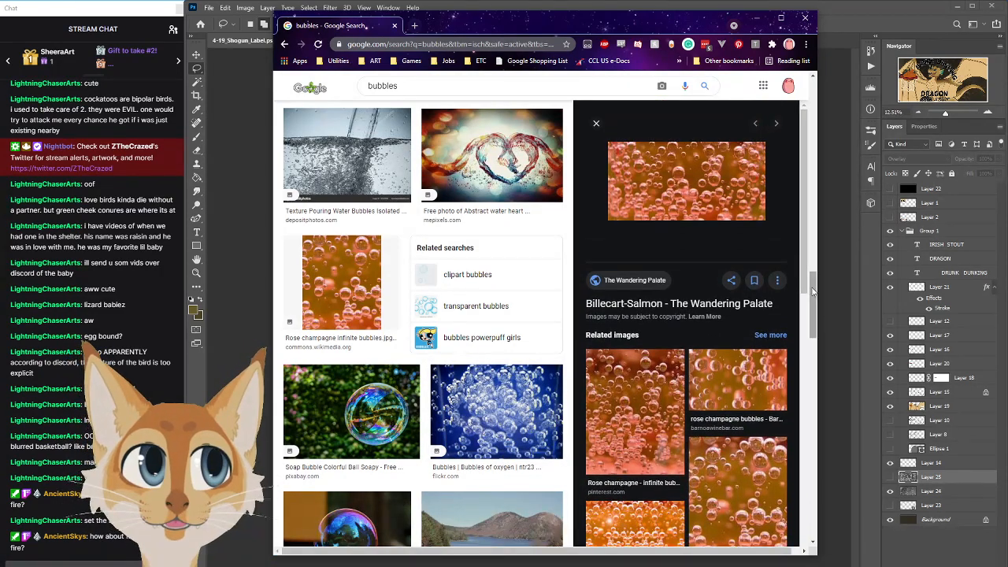
scroll(424, 323, "down", 7)
scroll(424, 323, "down", 8)
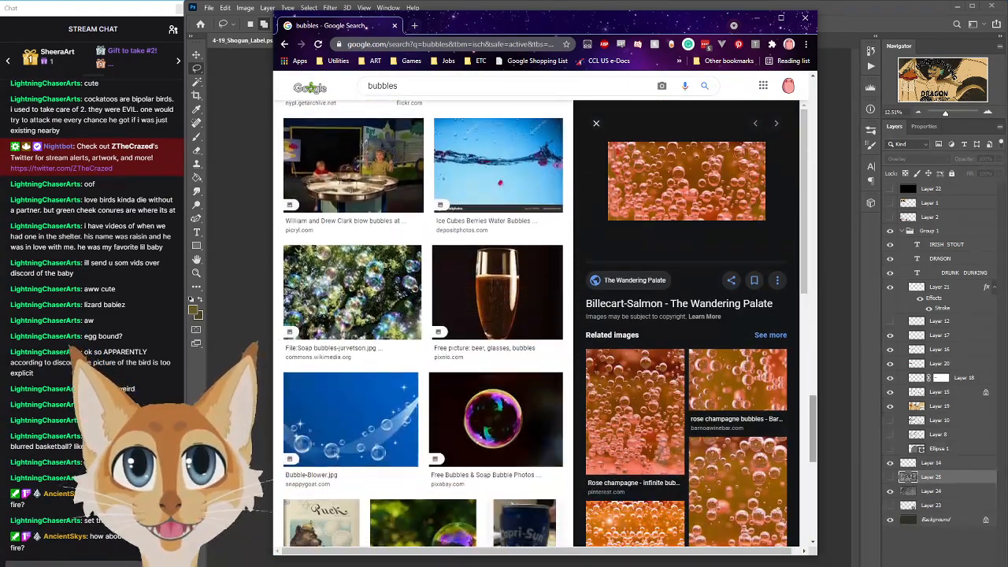
scroll(424, 323, "down", 10)
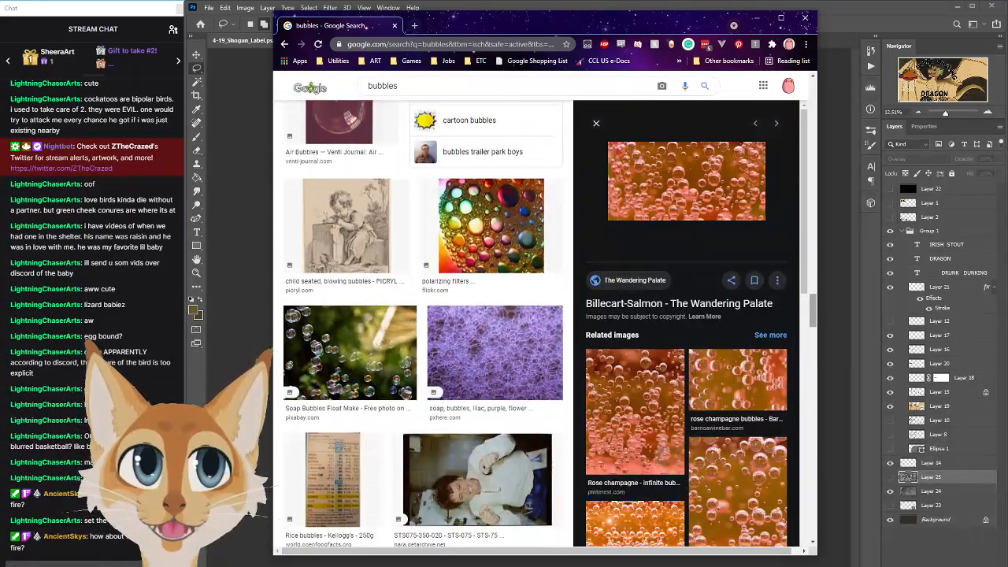
scroll(423, 323, "down", 3)
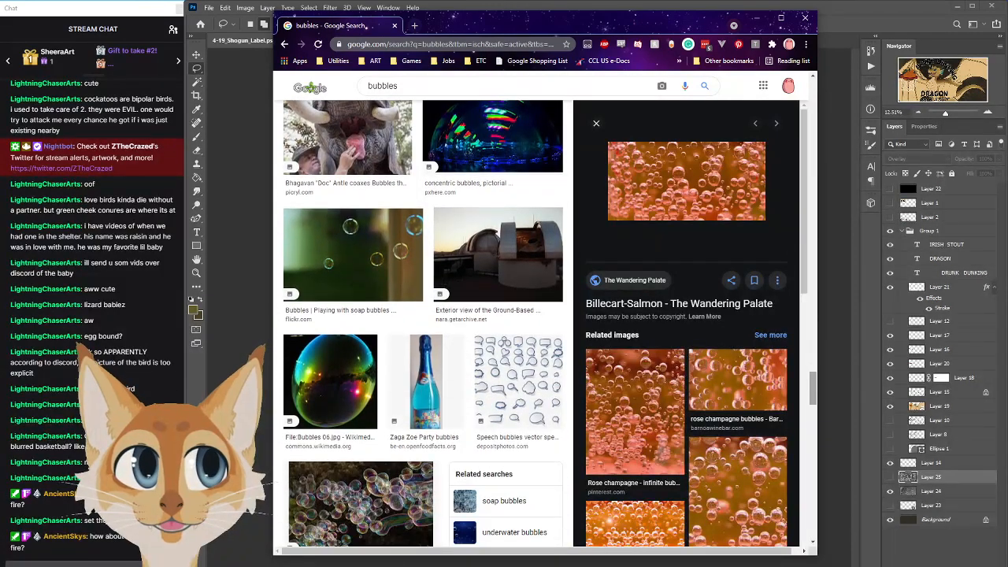
scroll(423, 323, "up", 3)
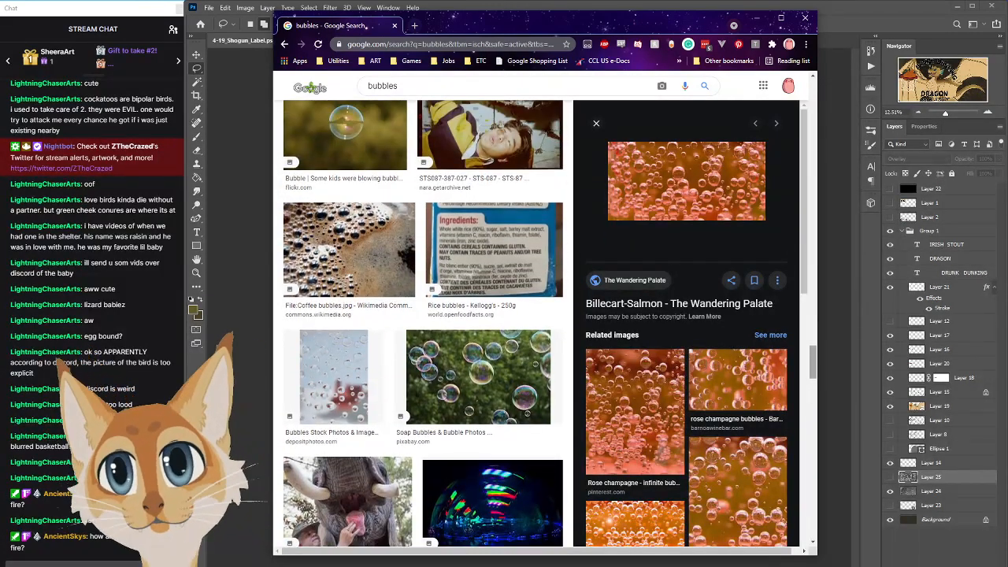
scroll(423, 323, "down", 2)
scroll(424, 323, "down", 2)
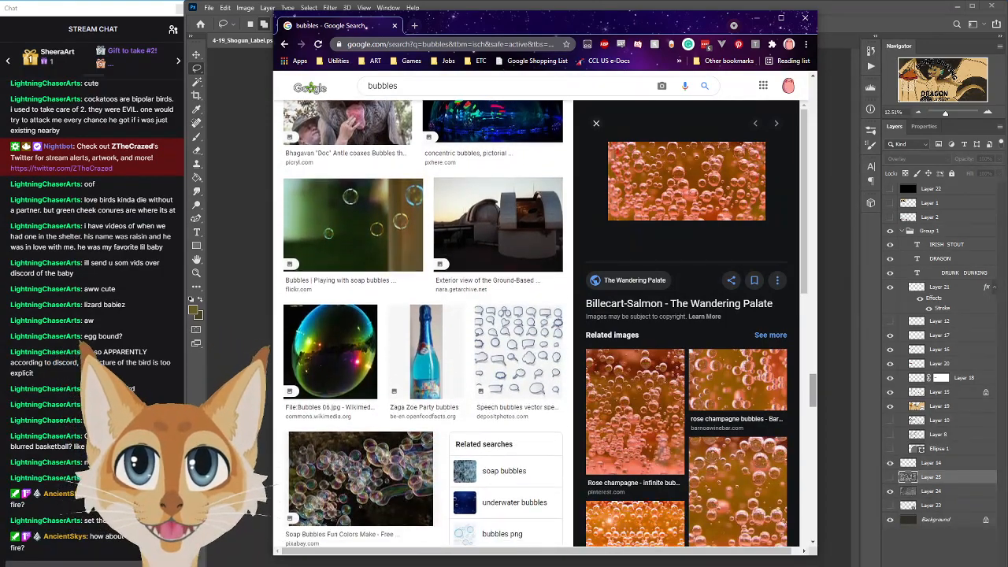
scroll(424, 323, "down", 2)
scroll(423, 323, "down", 8)
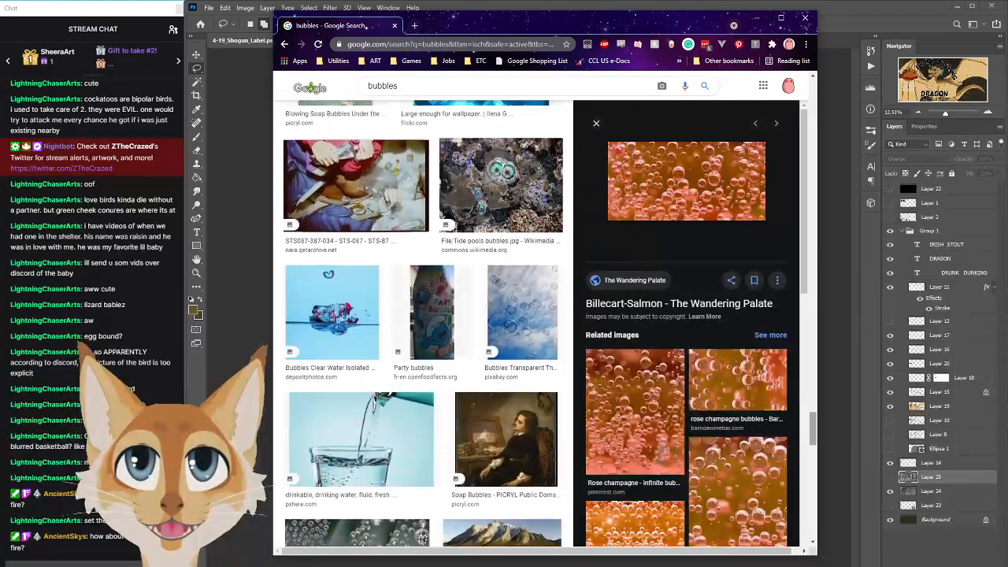
scroll(813, 362, "down", 1)
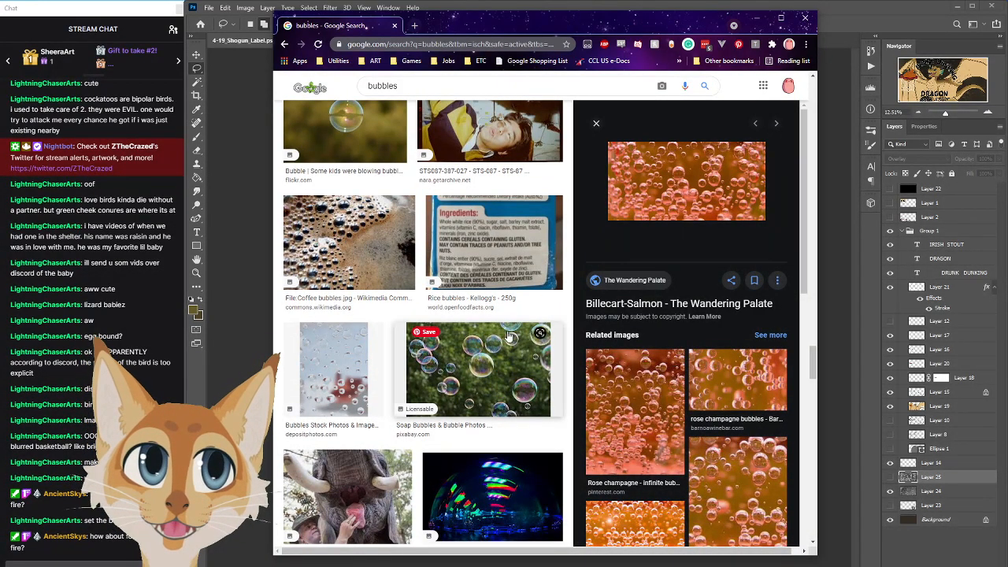
left_click_drag(812, 364, 812, 474)
scroll(423, 323, "up", 1)
scroll(423, 323, "down", 4)
scroll(423, 323, "down", 2)
scroll(423, 323, "down", 2)
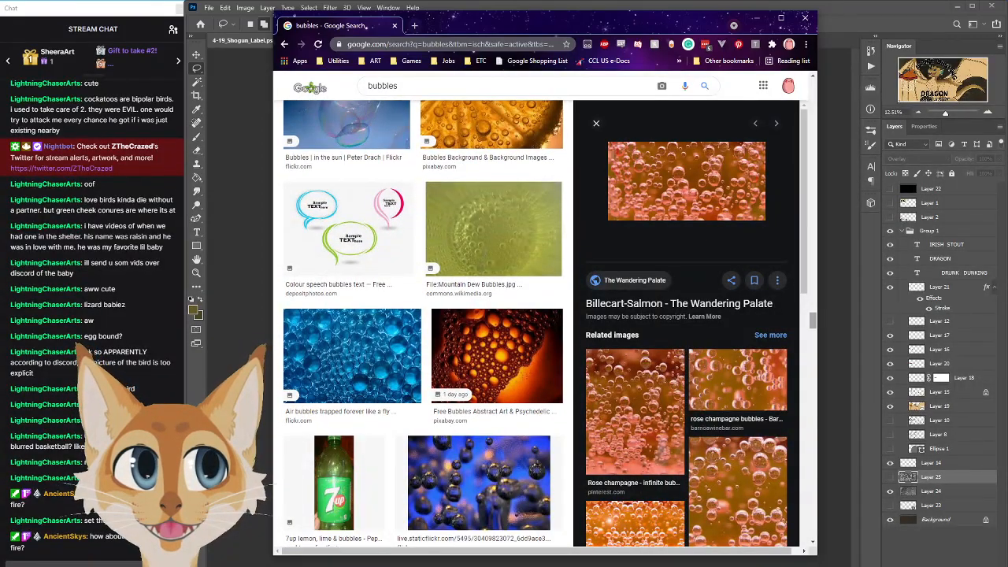
scroll(423, 323, "down", 1)
scroll(423, 323, "down", 4)
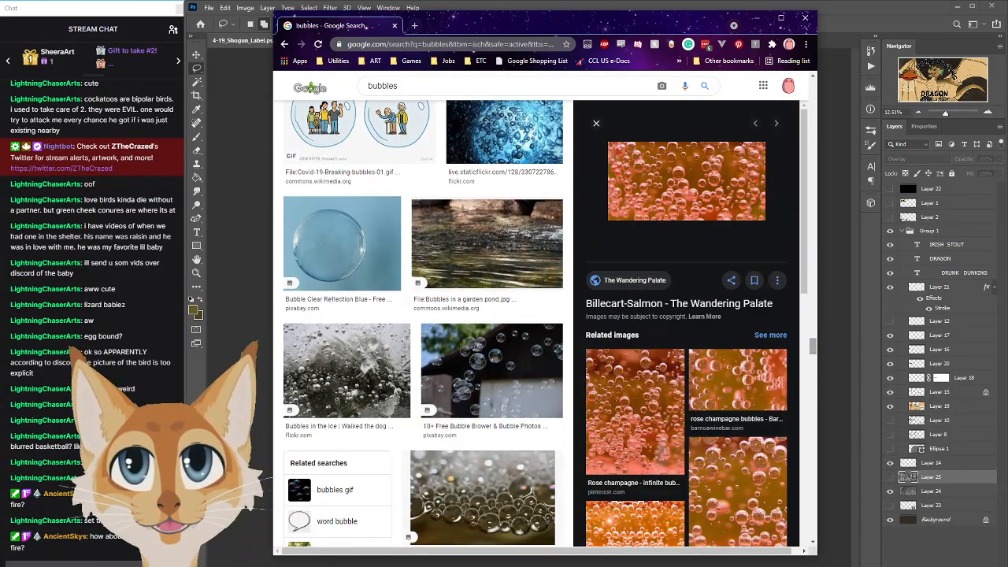
scroll(786, 367, "up", 1)
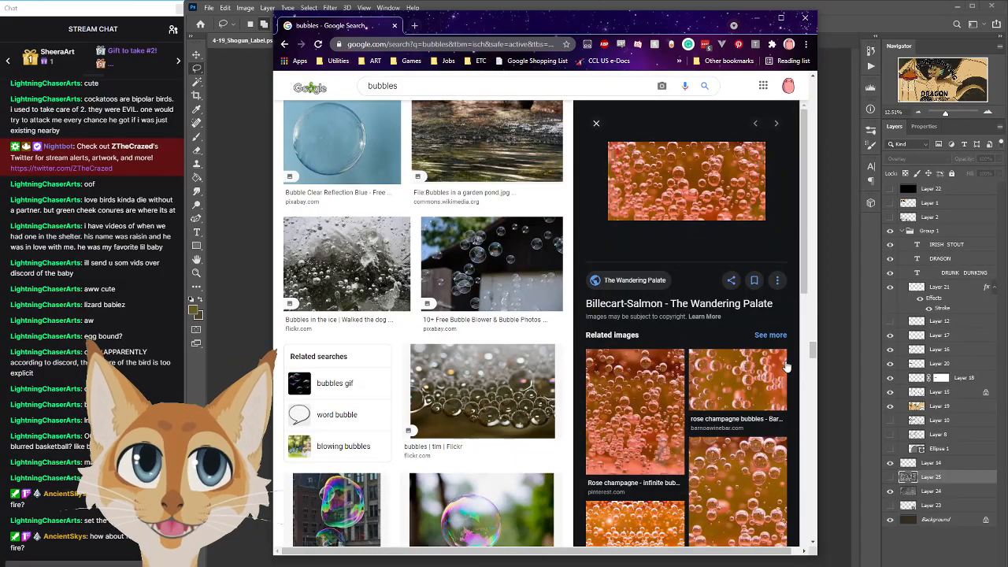
left_click_drag(812, 352, 813, 362)
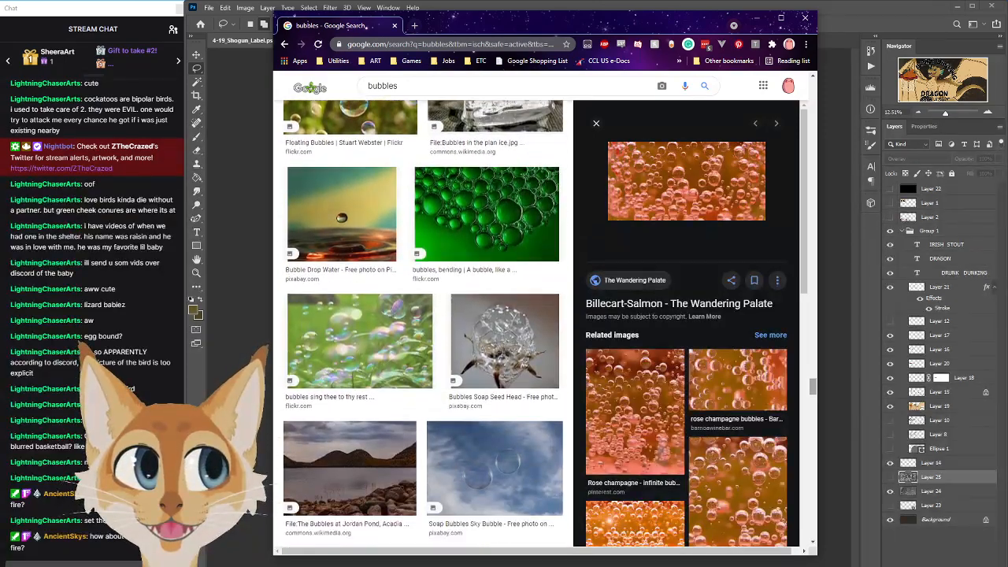
left_click_drag(813, 401, 813, 445)
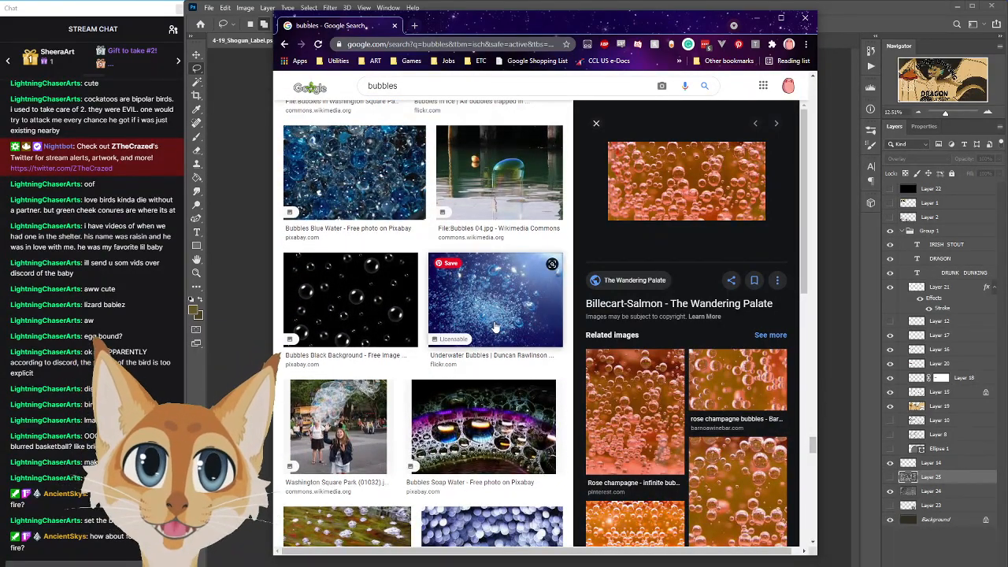
left_click_drag(813, 445, 813, 447)
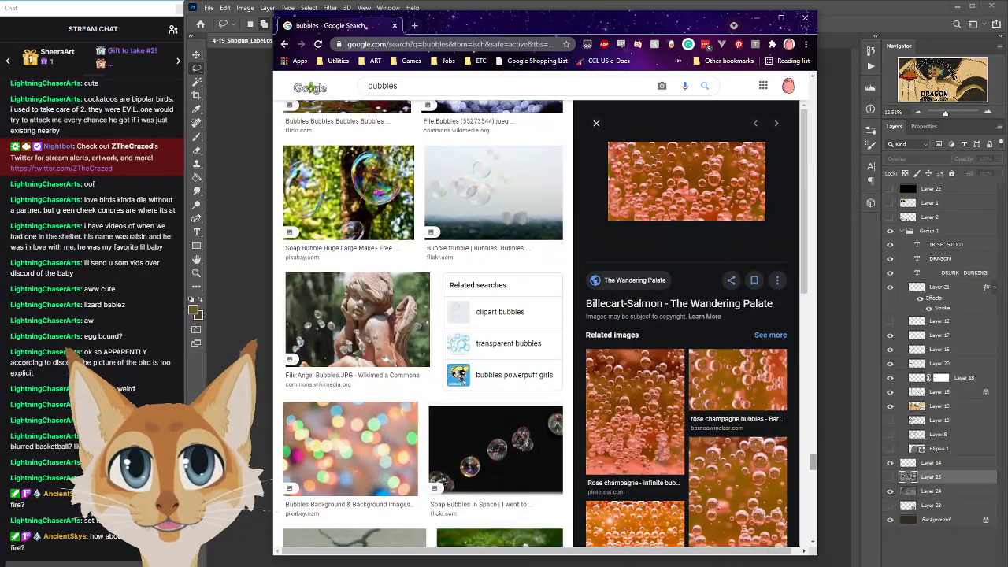
left_click_drag(813, 465, 813, 484)
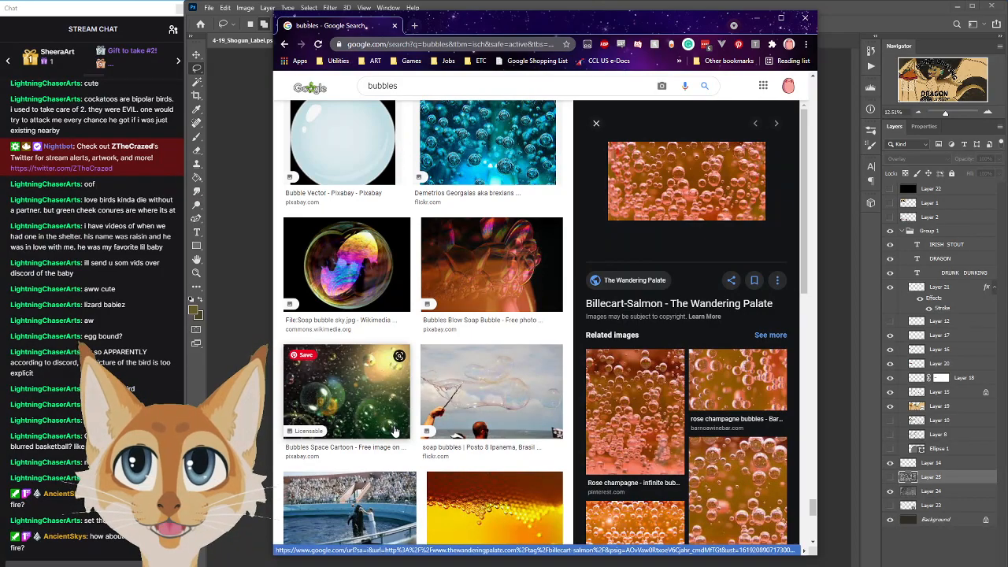
left_click_drag(813, 506, 813, 512)
scroll(426, 323, "down", 10)
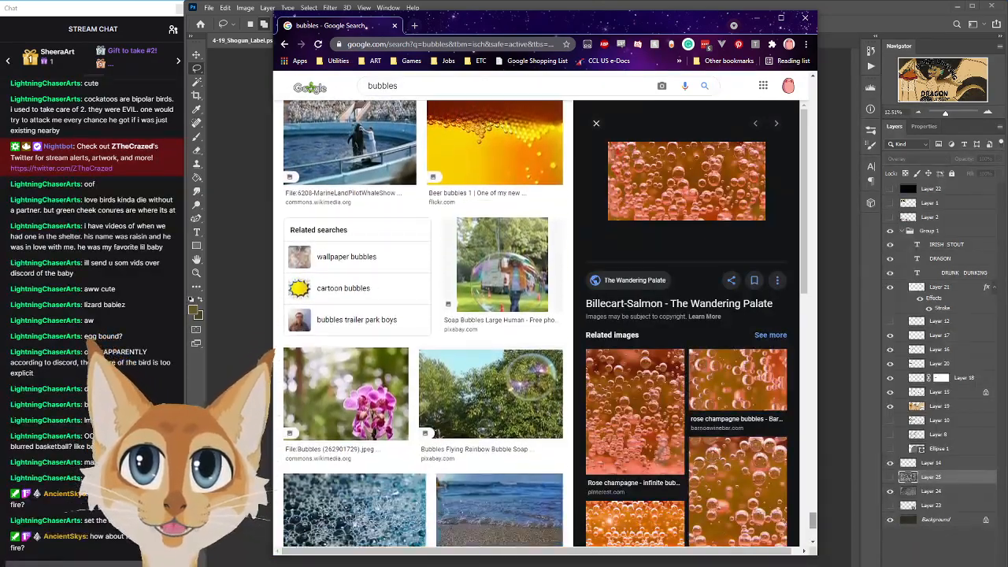
Preview the blue "tiny bubbles" Flickr photo near the start of the results, copy the image and return to Photoshop
left_click_drag(813, 382, 811, 86)
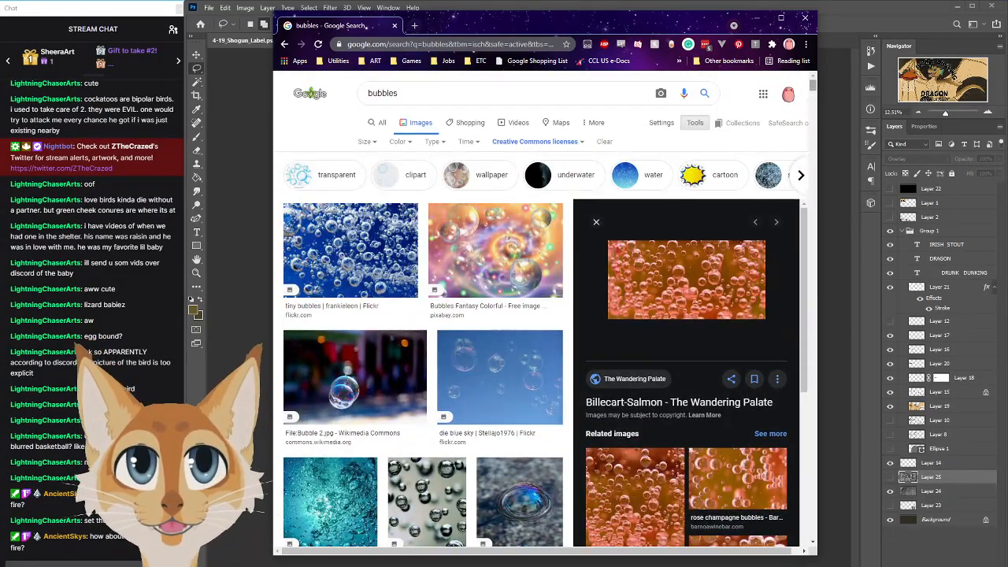
scroll(469, 184, "down", 3)
scroll(469, 184, "up", 1)
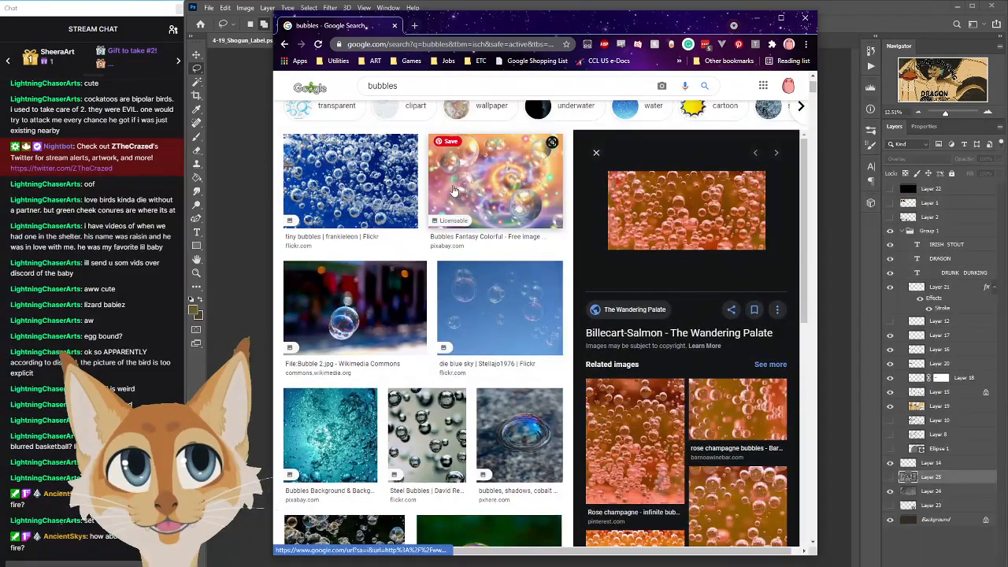
left_click(370, 189)
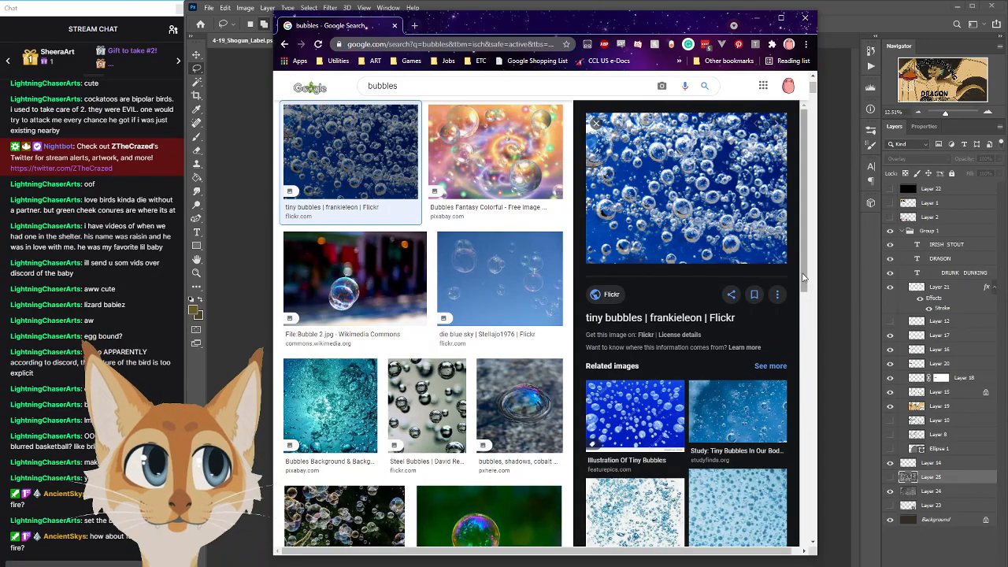
scroll(806, 305, "down", 10)
scroll(690, 315, "down", 2)
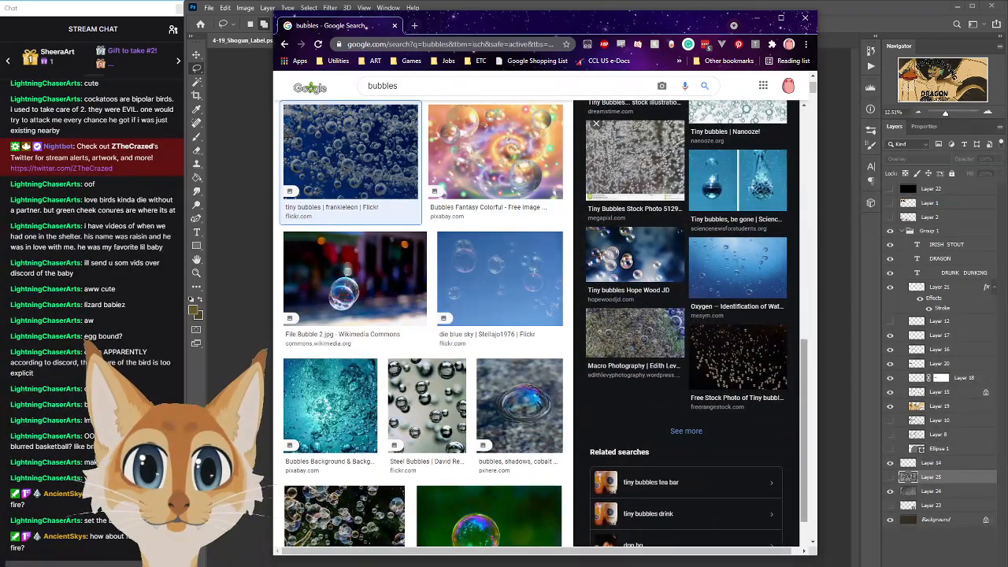
scroll(690, 224, "up", 15)
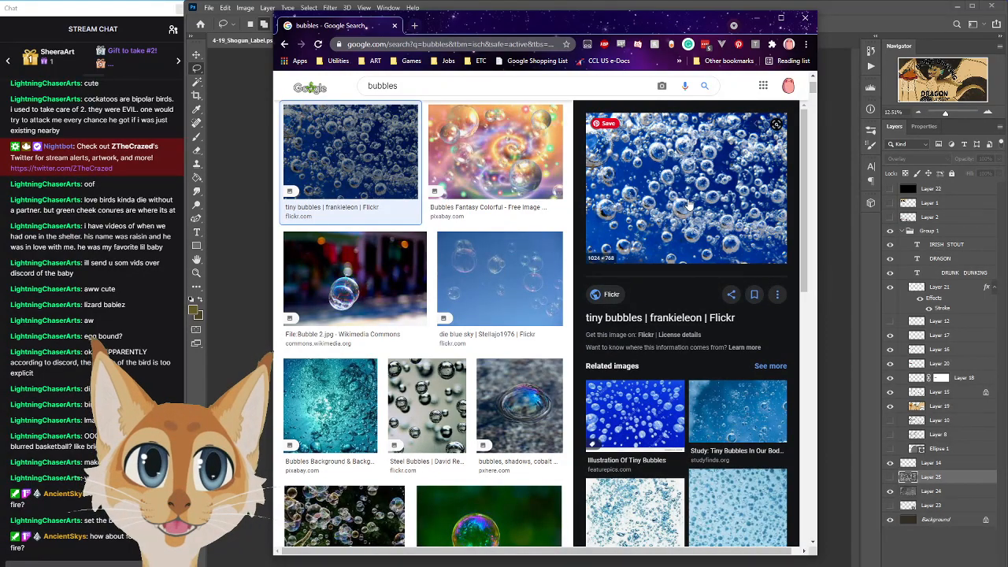
right_click(687, 202)
left_click(728, 341)
left_click(758, 18)
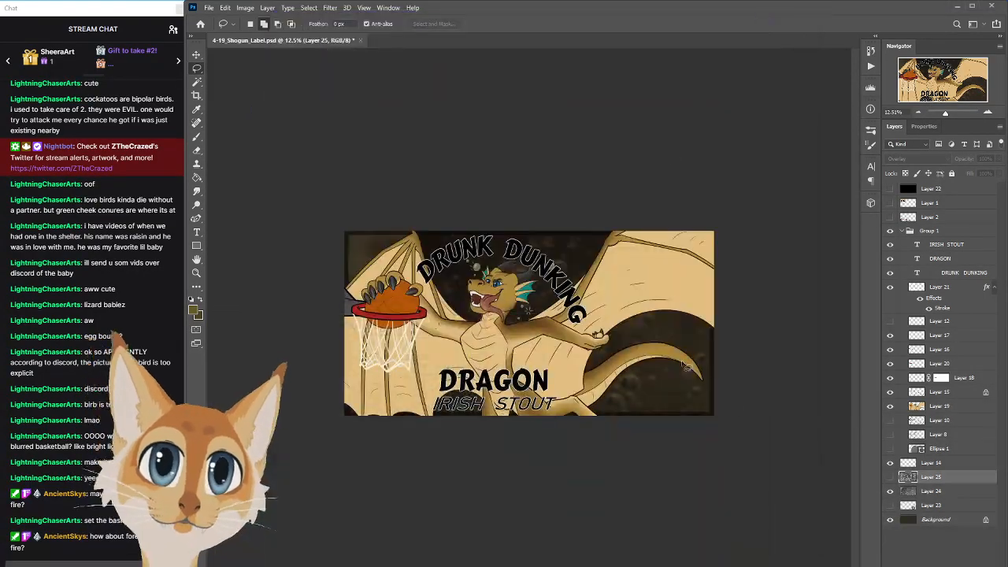
Hide Layer 24 and paste the copied blue bubble photo onto a new layer directly above Layer 25
left_click(891, 492)
left_click(225, 8)
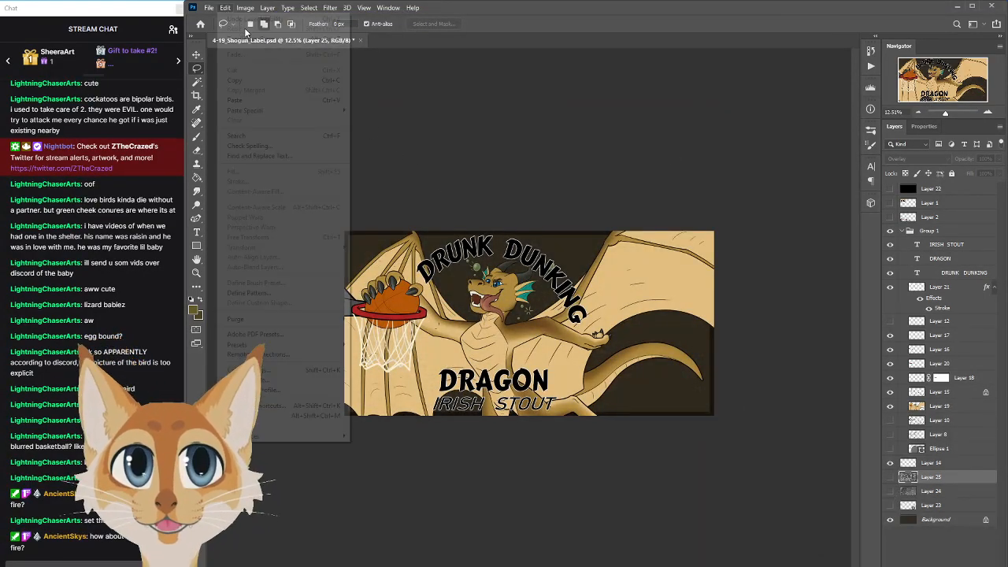
left_click(236, 100)
Scale the pasted bubble photo up proportionally to about 557% so it covers the whole label background
right_click(531, 316)
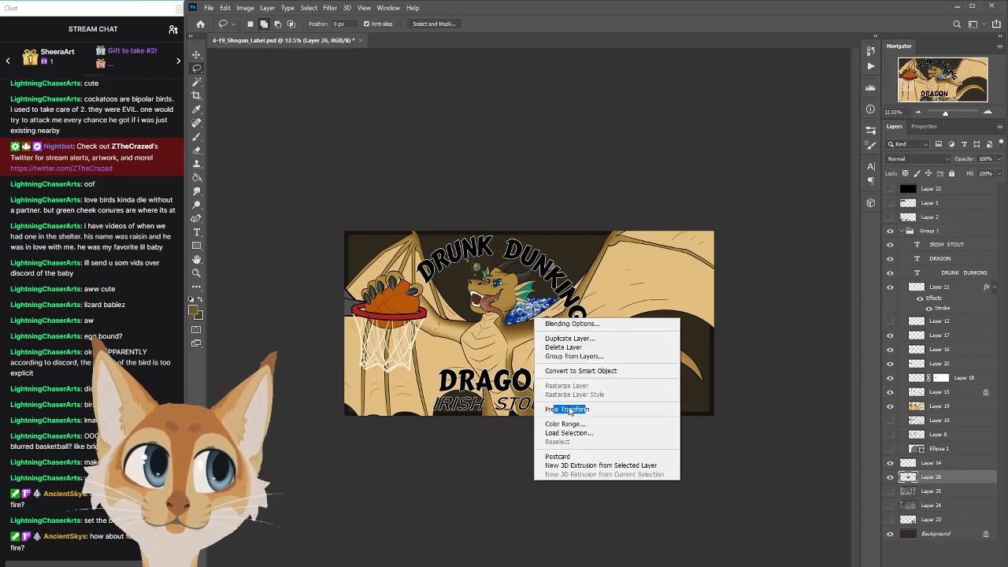
left_click(567, 413)
left_click_drag(561, 323, 660, 360)
left_click_drag(711, 313, 716, 279)
key("Return")
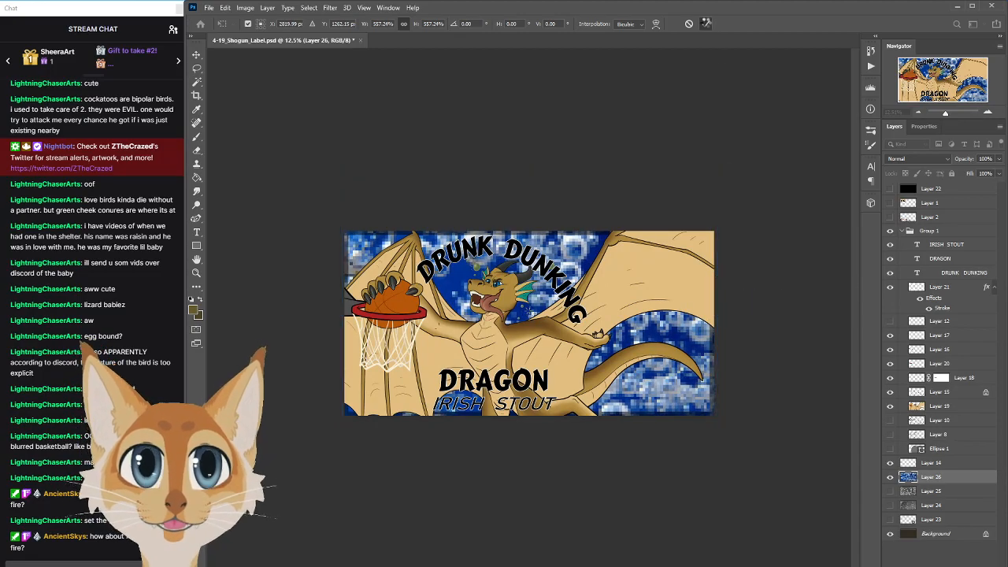
Squash the bubble photo on Layer 26 to about 73% of its height, keeping its full width across the label
right_click(625, 339)
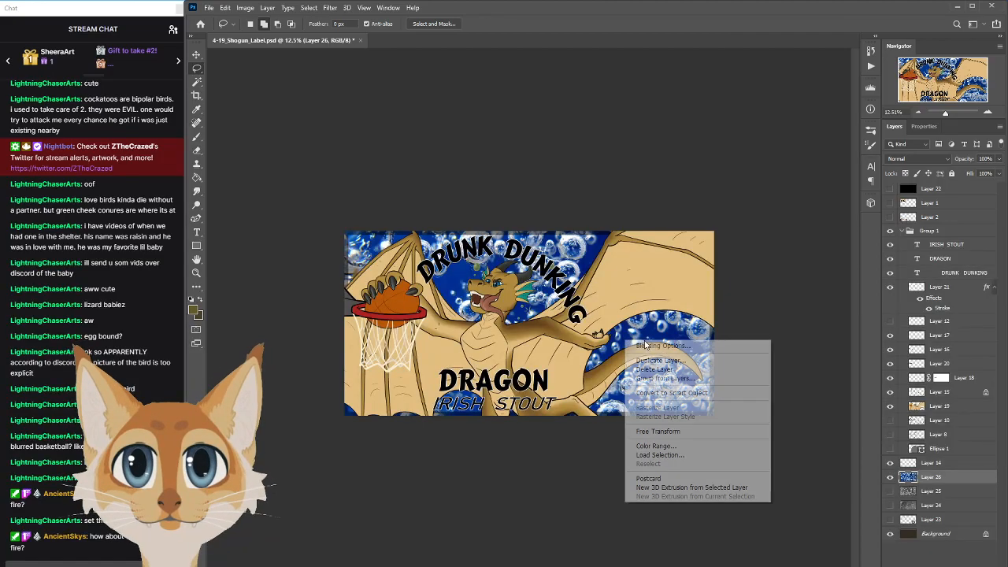
left_click(638, 432)
left_click_drag(541, 196, 575, 252)
left_click_drag(529, 454, 530, 429)
left_click(706, 23)
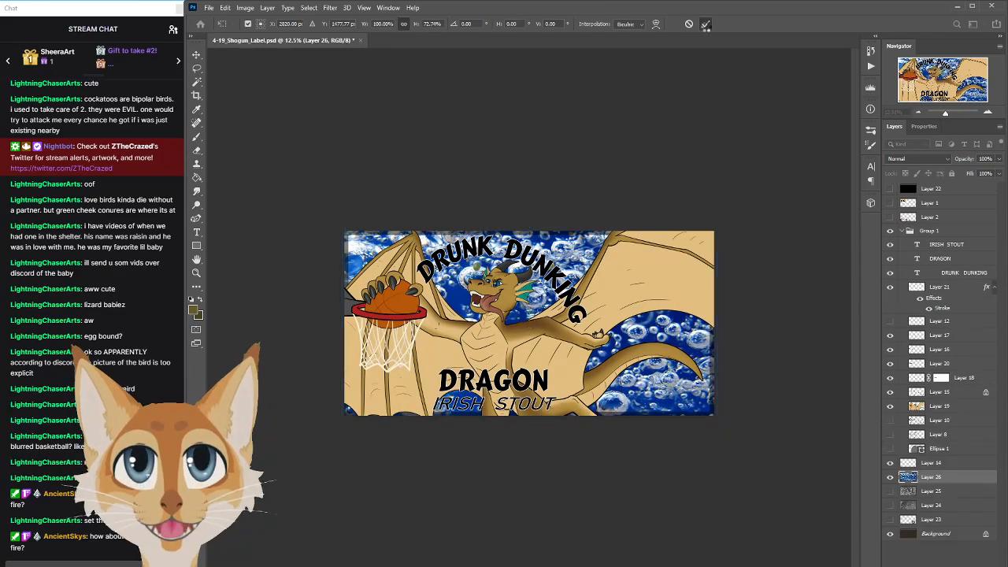
Rotate the bubble photo on Layer 26 by 180°
left_click(224, 7)
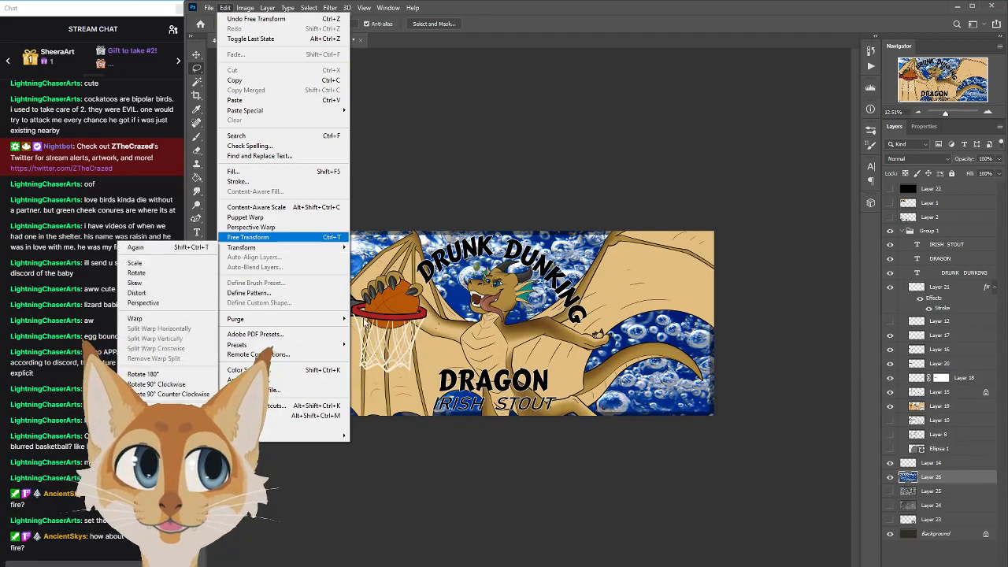
mouse_move(293, 248)
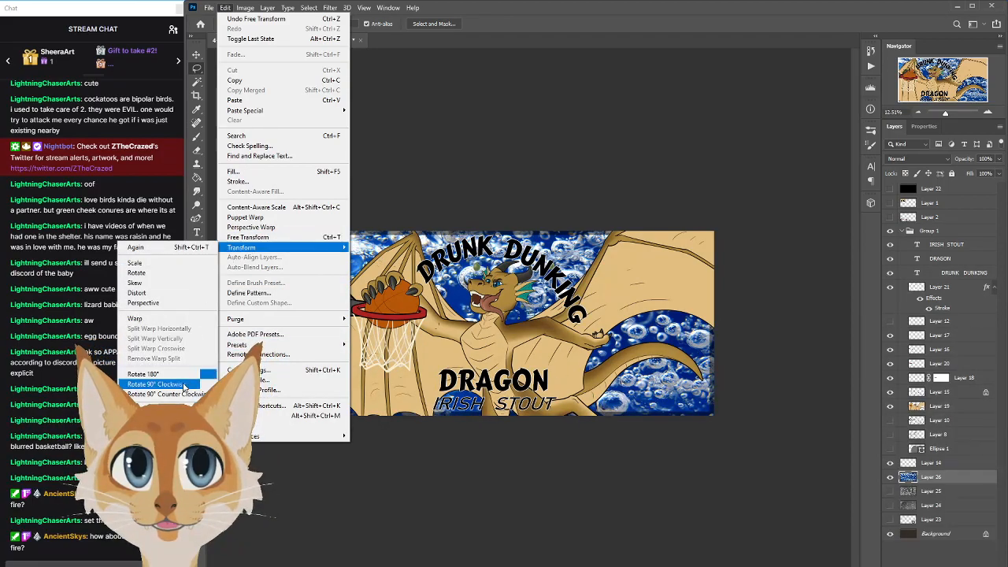
left_click(142, 373)
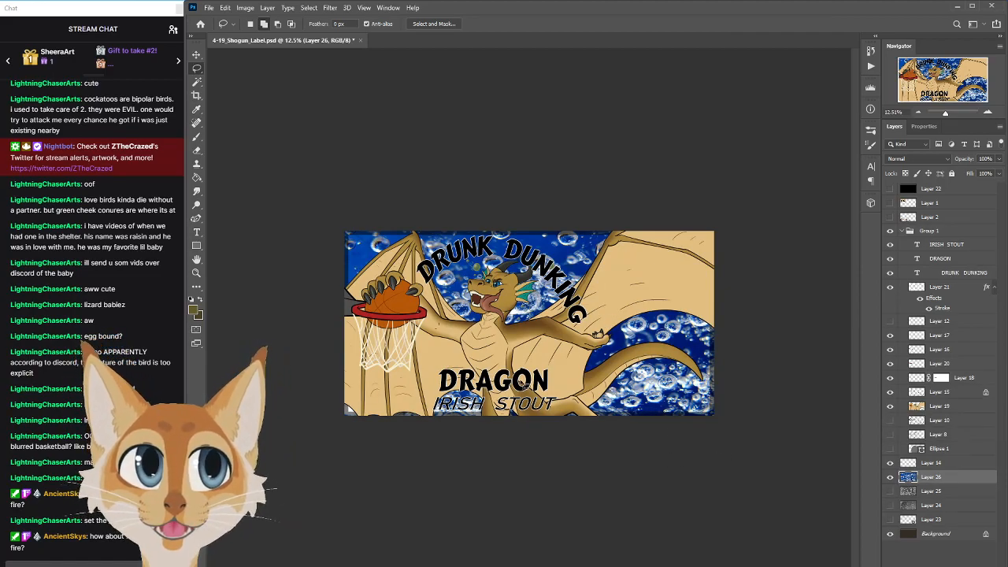
Keep Layer 26 in Normal blend mode and desaturate its bubble photo
left_click(910, 159)
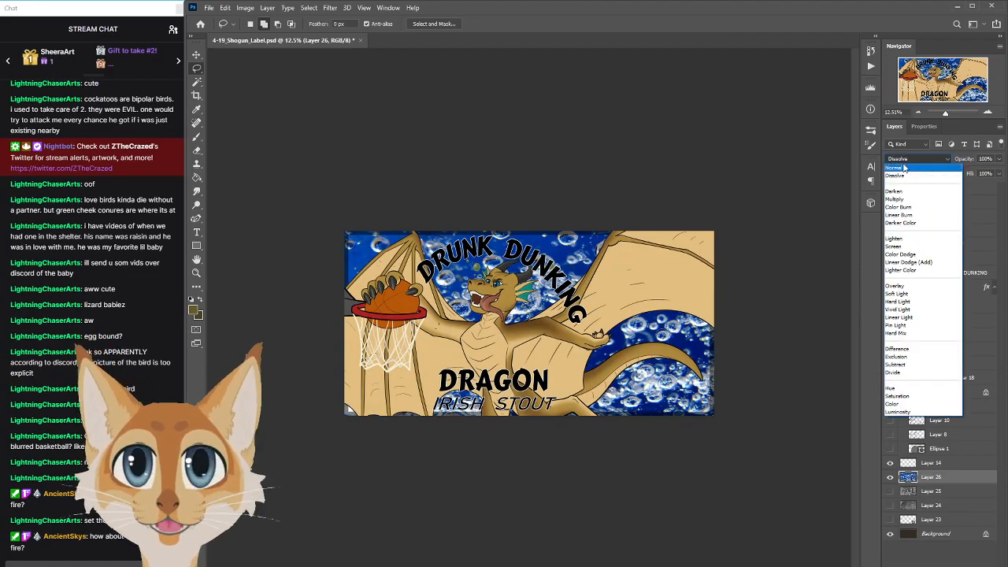
left_click(905, 168)
left_click(245, 8)
mouse_move(265, 36)
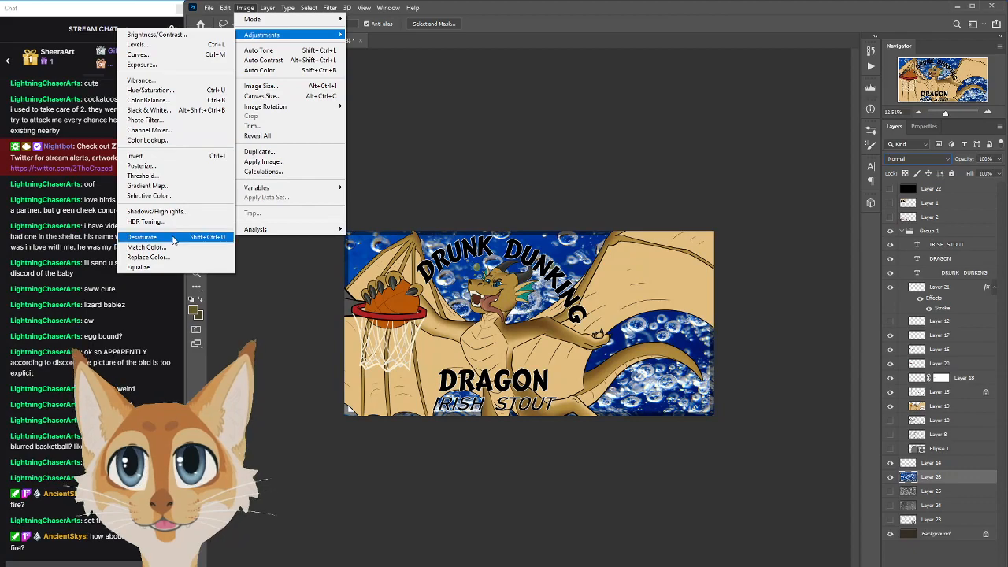
left_click(197, 237)
Set Layer 26's blend mode to Overlay and its opacity to 52%
left_click(911, 159)
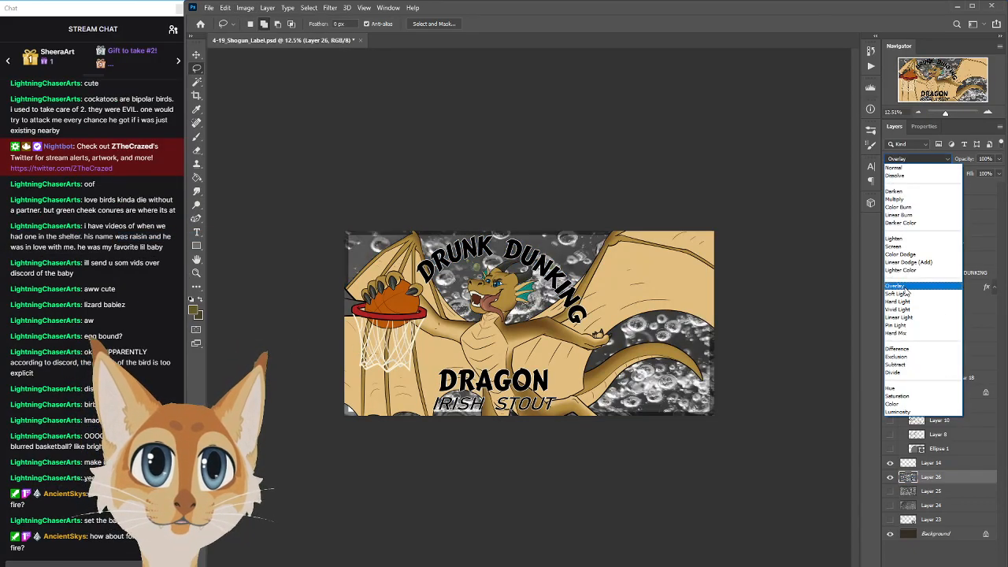
left_click(904, 289)
left_click(999, 158)
left_click_drag(995, 172, 976, 174)
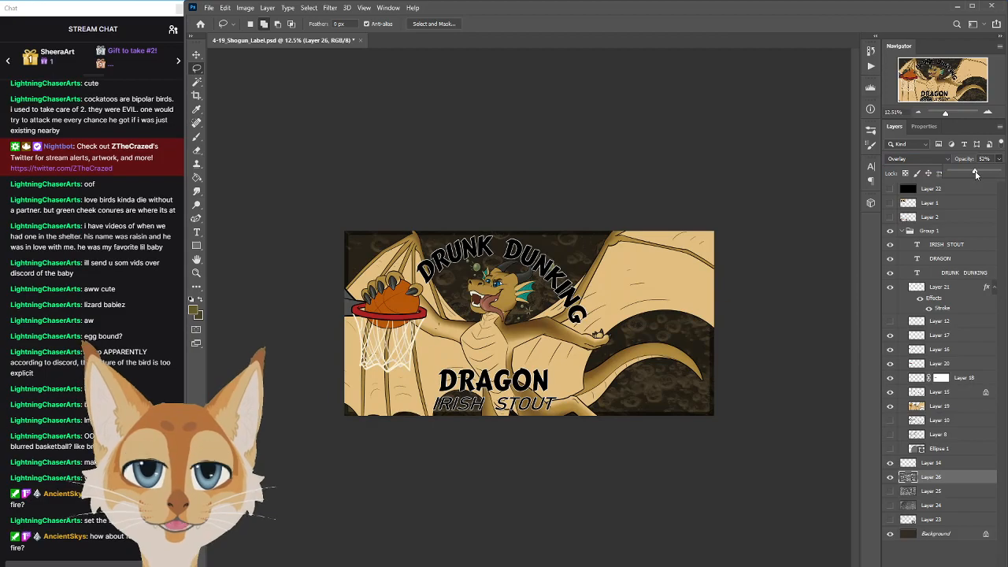
Apply a Gaussian Blur with a radius of 9.0 pixels to the bubble photo on Layer 26
left_click(347, 8)
mouse_move(331, 8)
mouse_move(337, 126)
left_click(291, 167)
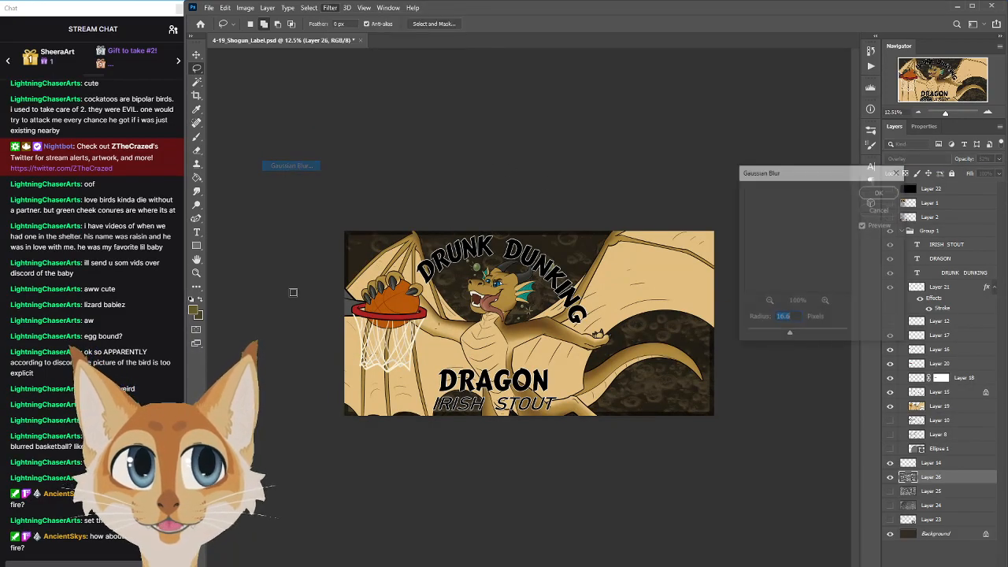
left_click_drag(789, 334, 775, 336)
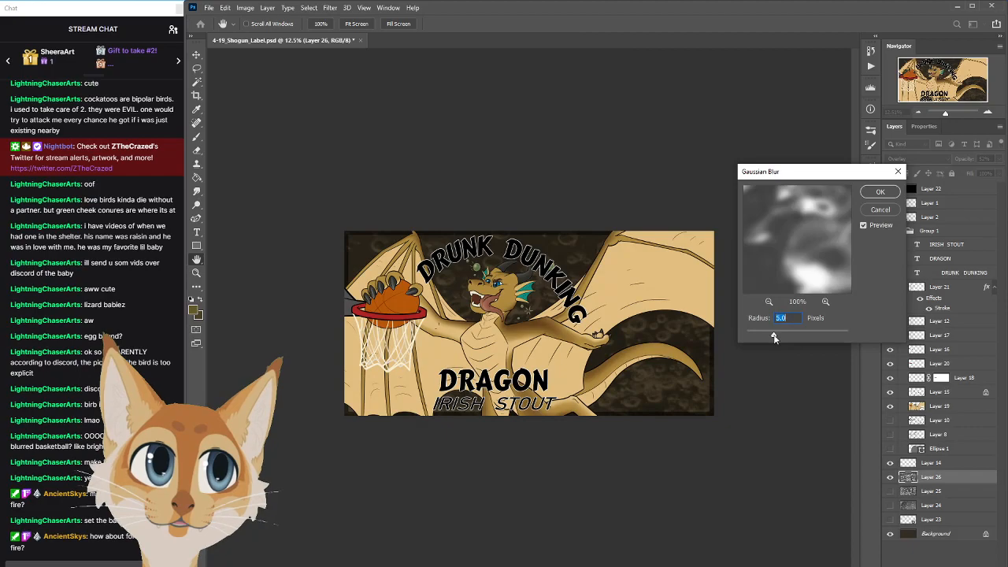
left_click_drag(778, 334, 788, 333)
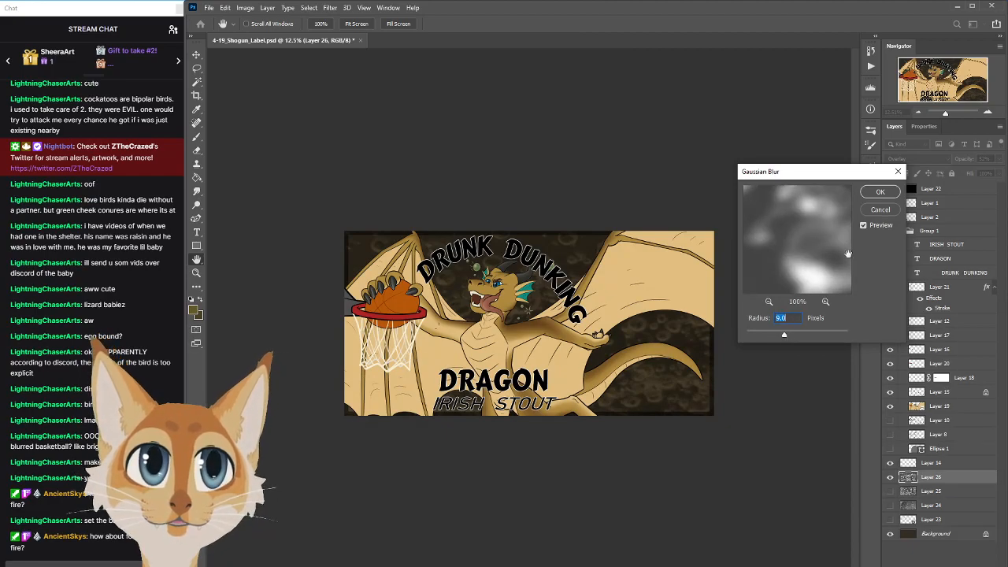
key("Return")
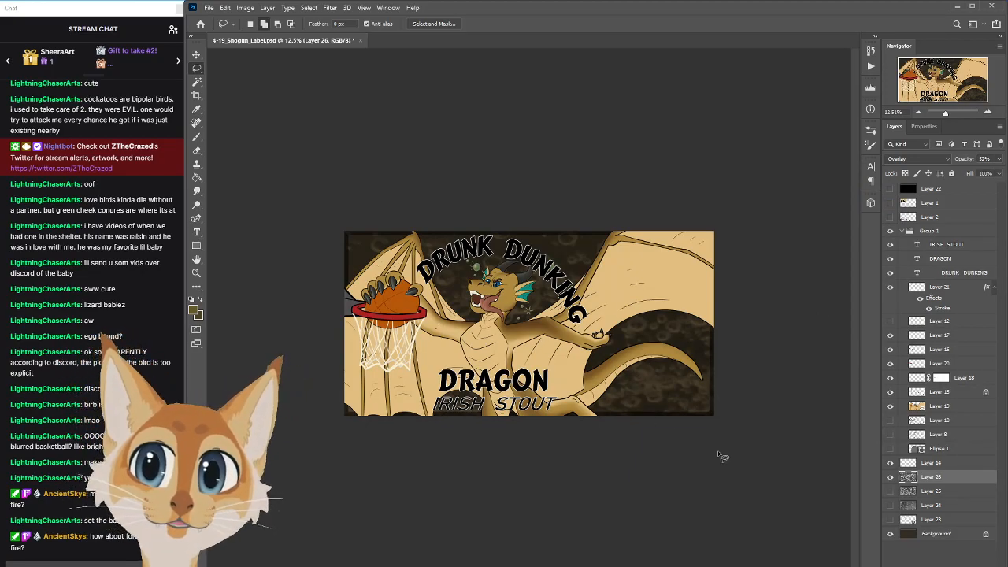
Compare the bubble textures on Layers 24, 25 and 26, leaving only Layer 24's texture visible, and select that layer
left_click(890, 477)
left_click(890, 492)
left_click(889, 492)
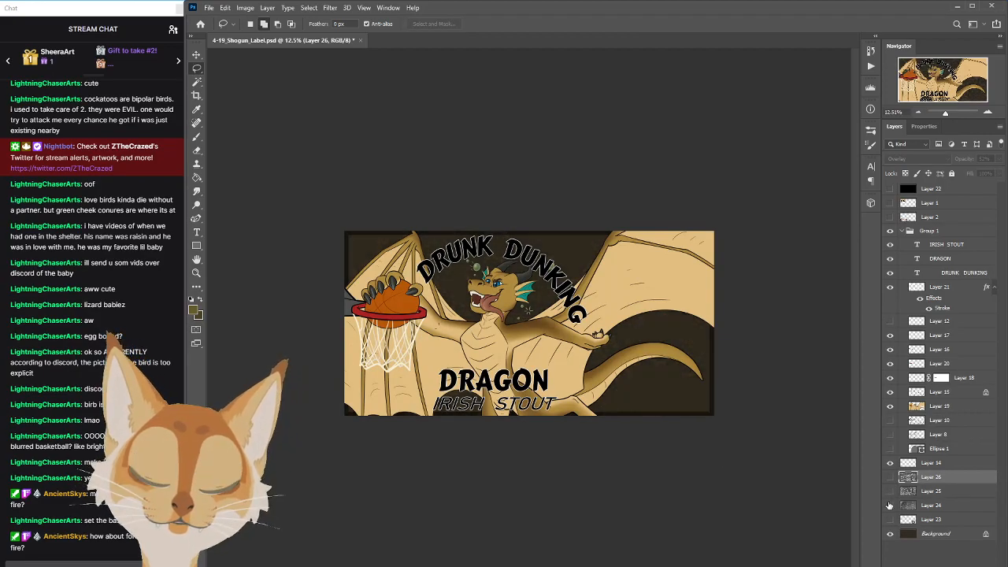
left_click(890, 505)
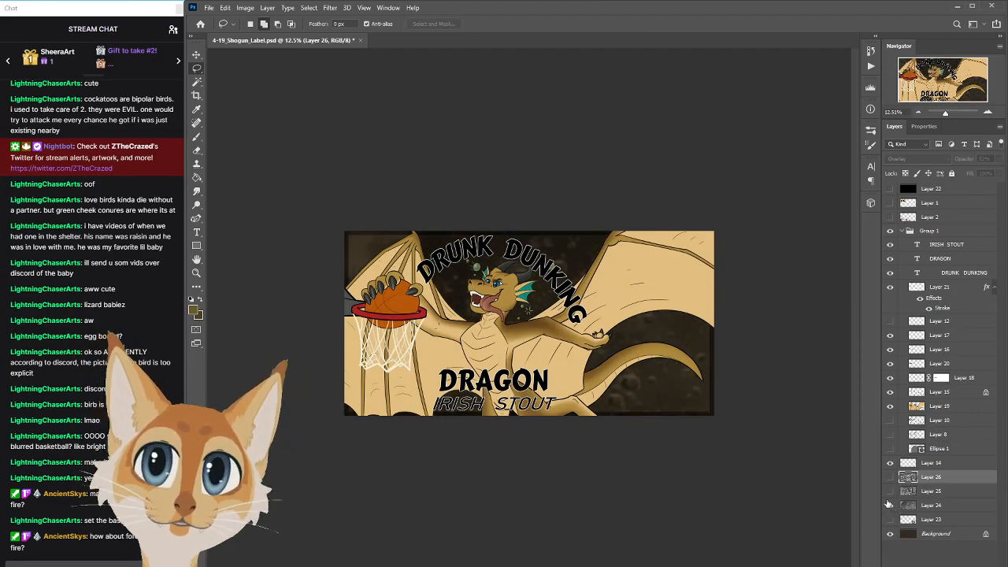
left_click(890, 492)
left_click(889, 492)
left_click(890, 506)
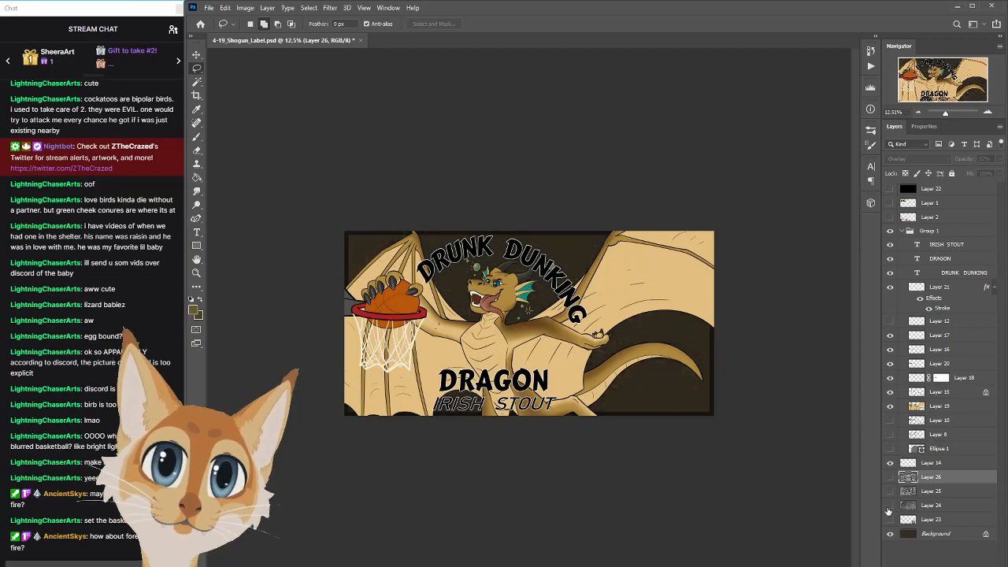
left_click(889, 506)
left_click(889, 492)
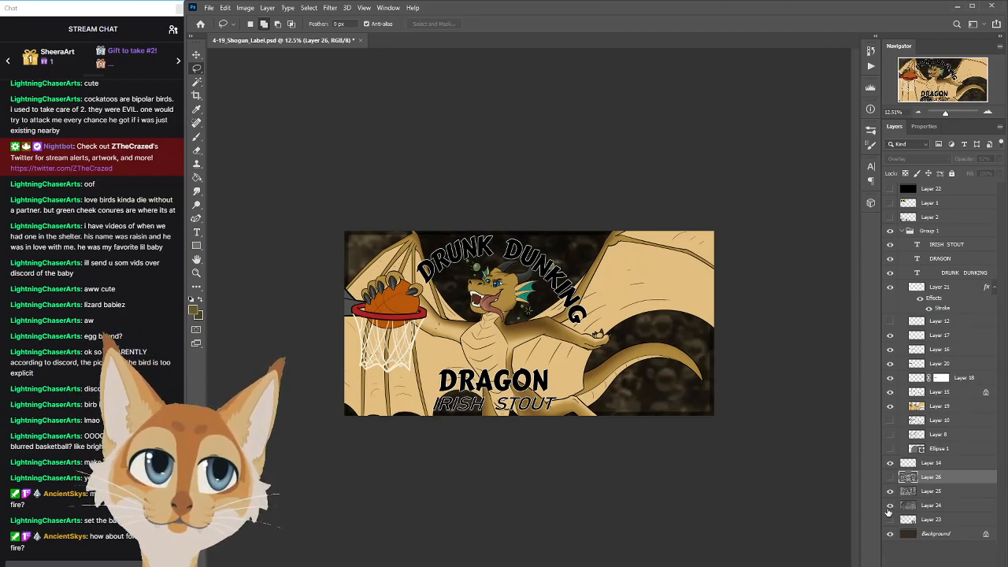
left_click(889, 506)
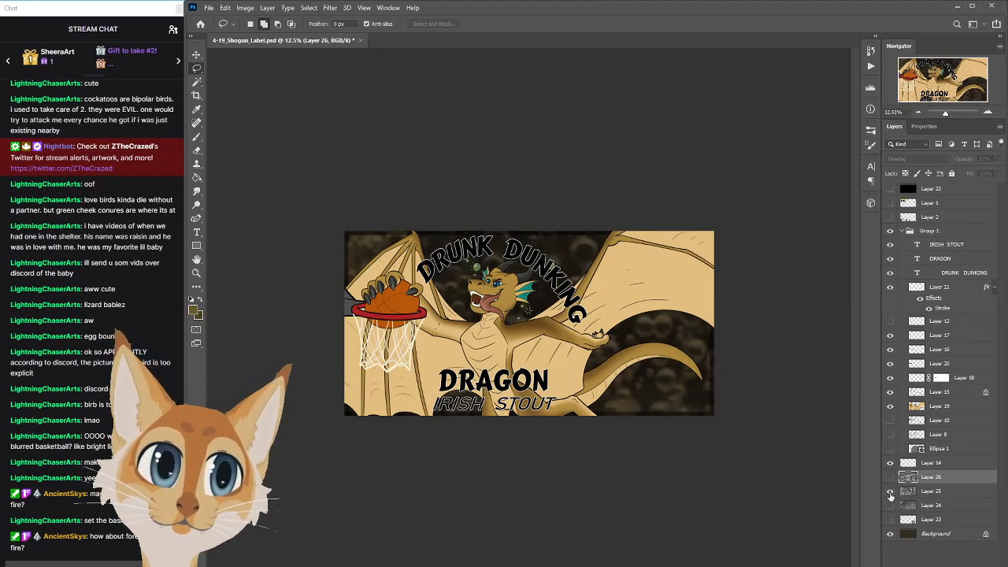
left_click(890, 491)
left_click(889, 506)
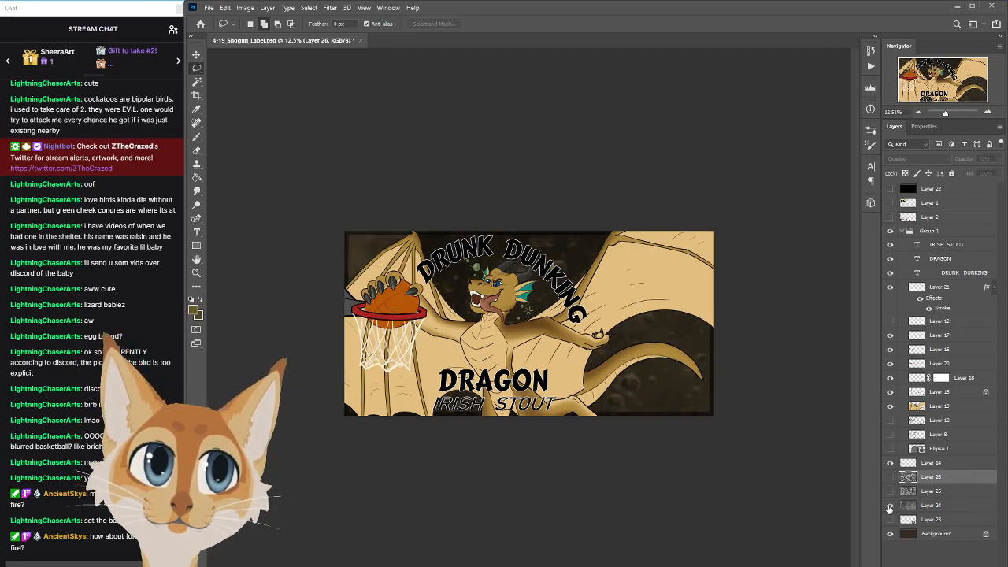
left_click(926, 508)
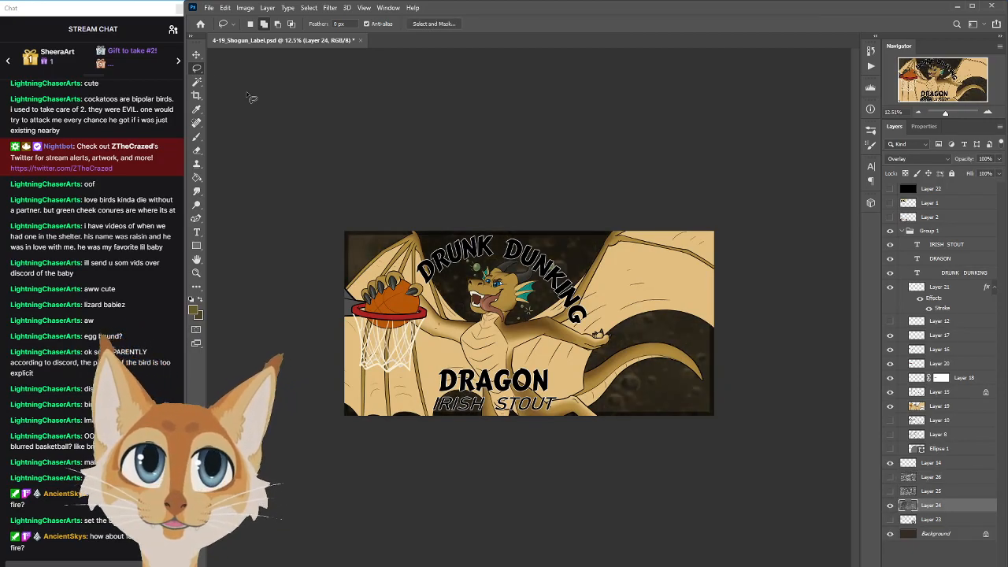
left_click(196, 55)
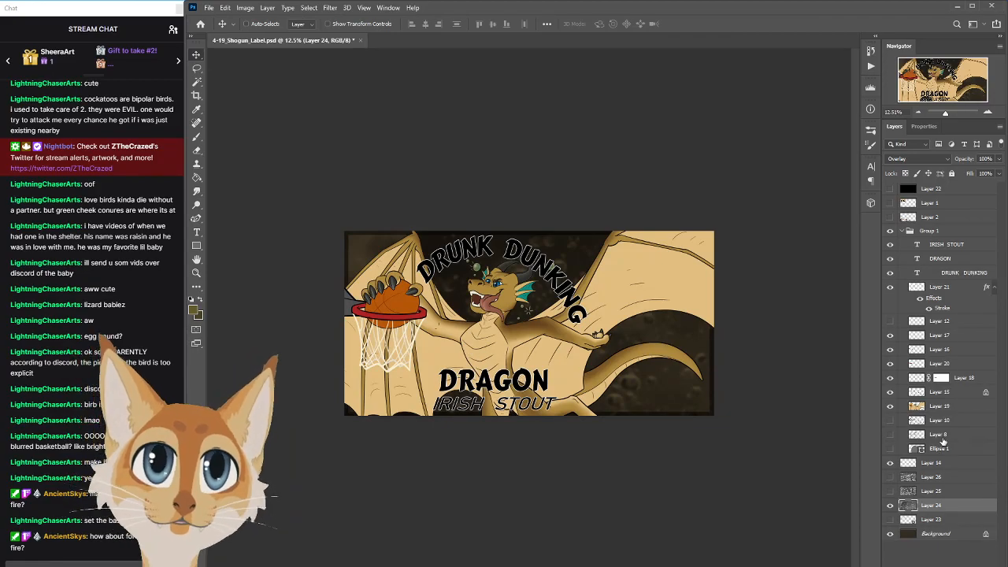
Hide Group 1 temporarily to view the Layer 24 bubble background without the dragon and lettering
left_click(891, 231)
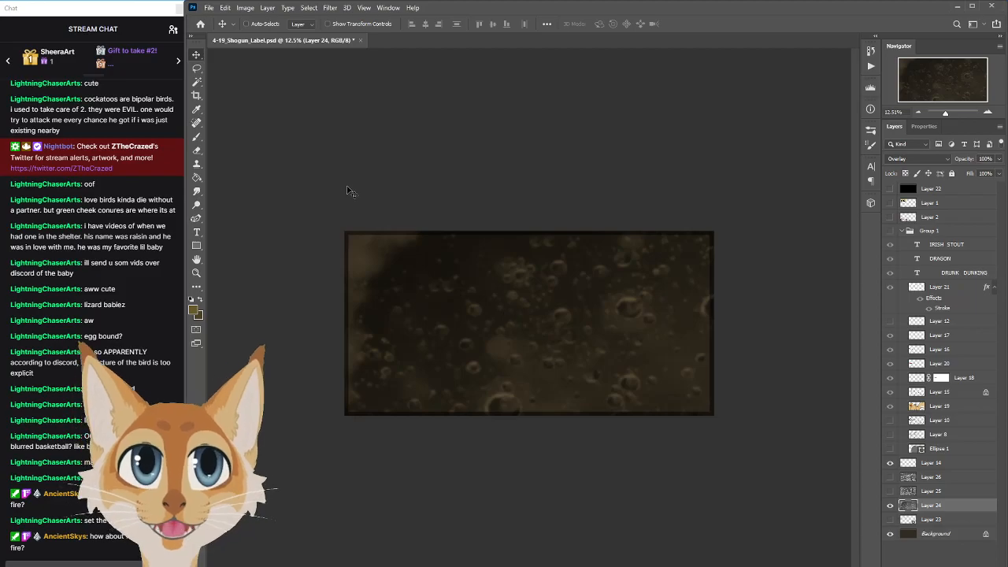
left_click(891, 190)
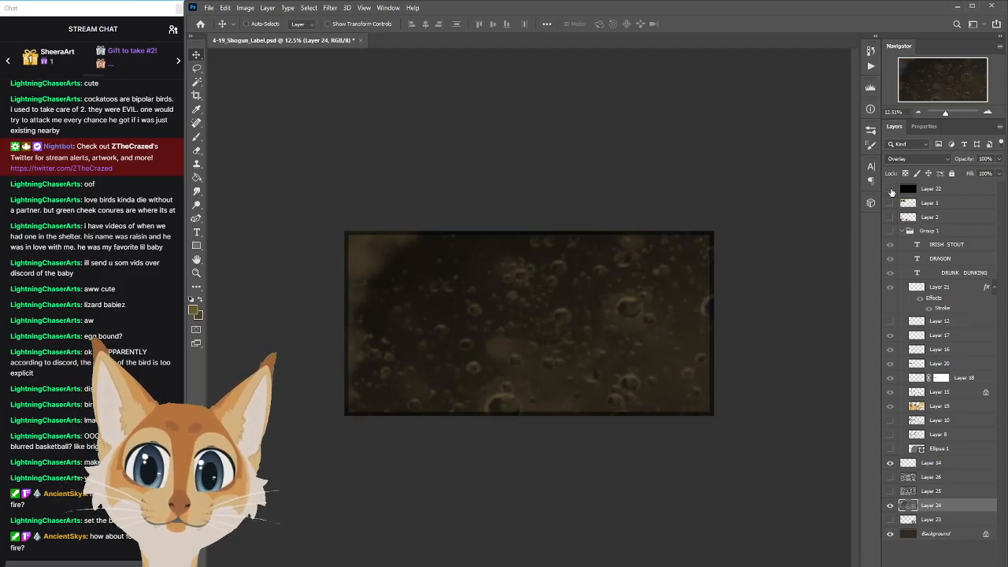
left_click(890, 231)
Compare the label in colour and in grayscale by toggling the black Layer 22, including at a closer view
left_click(891, 190)
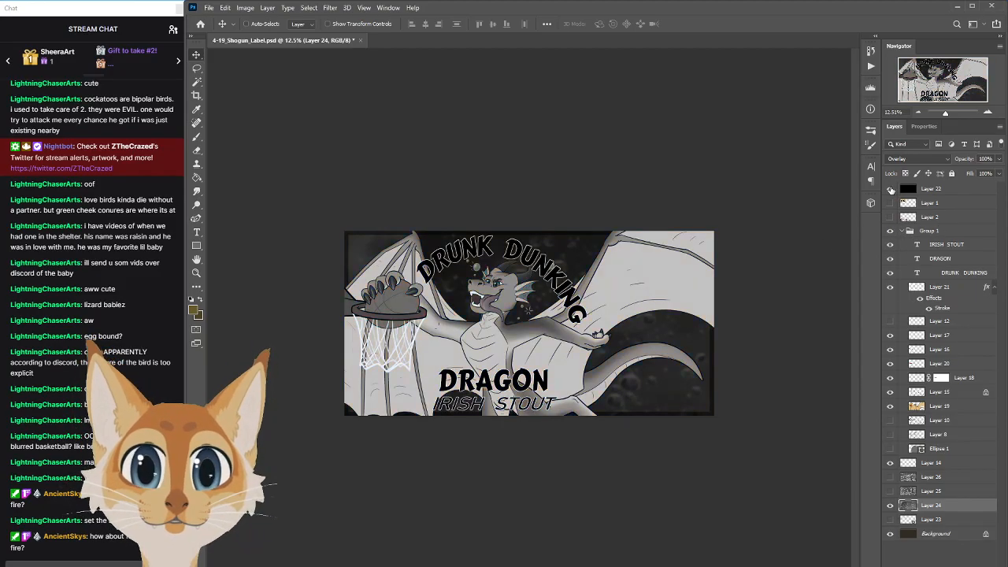
left_click(891, 189)
left_click(891, 190)
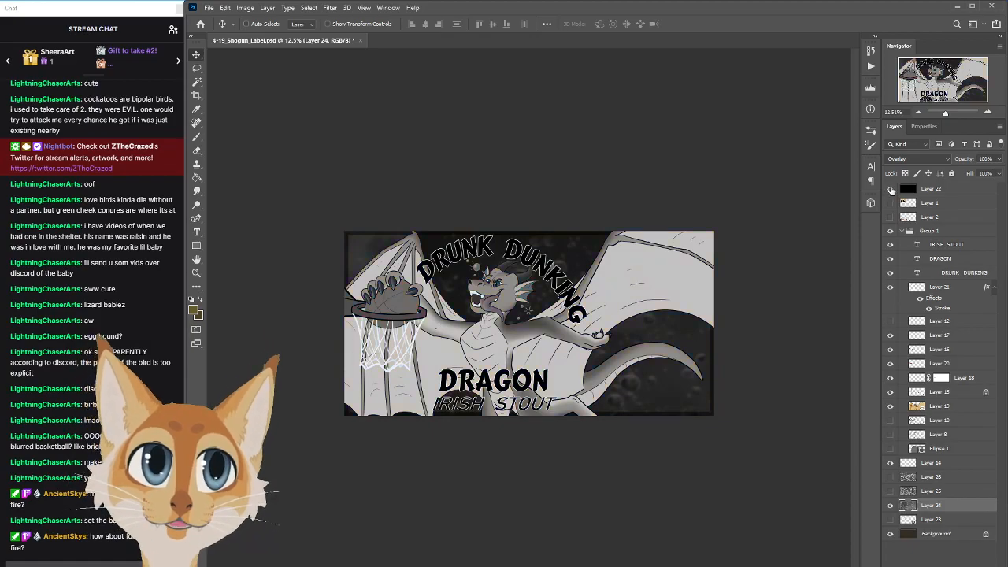
left_click(891, 190)
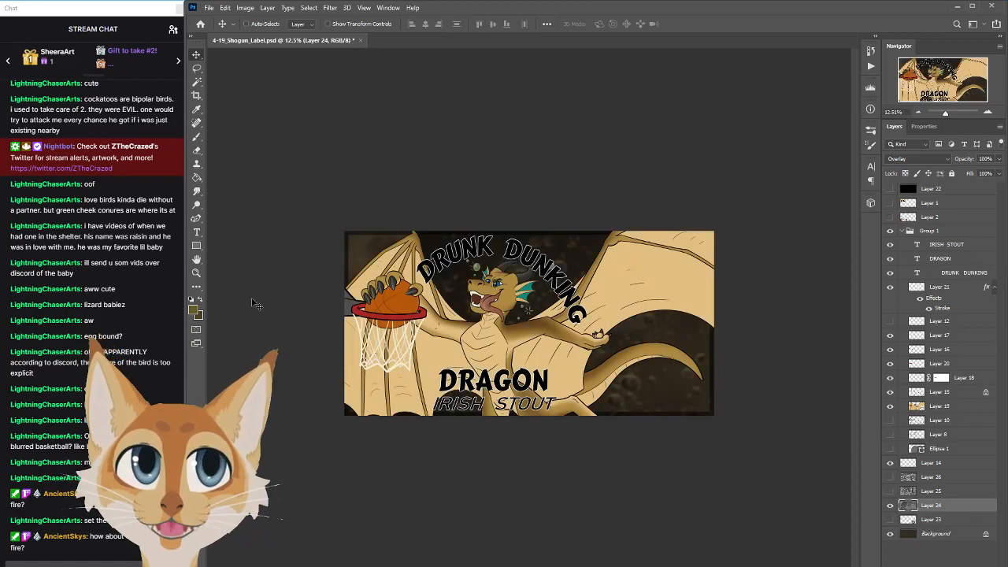
left_click(196, 273)
left_click_drag(447, 307, 466, 316)
left_click_drag(558, 352, 549, 351)
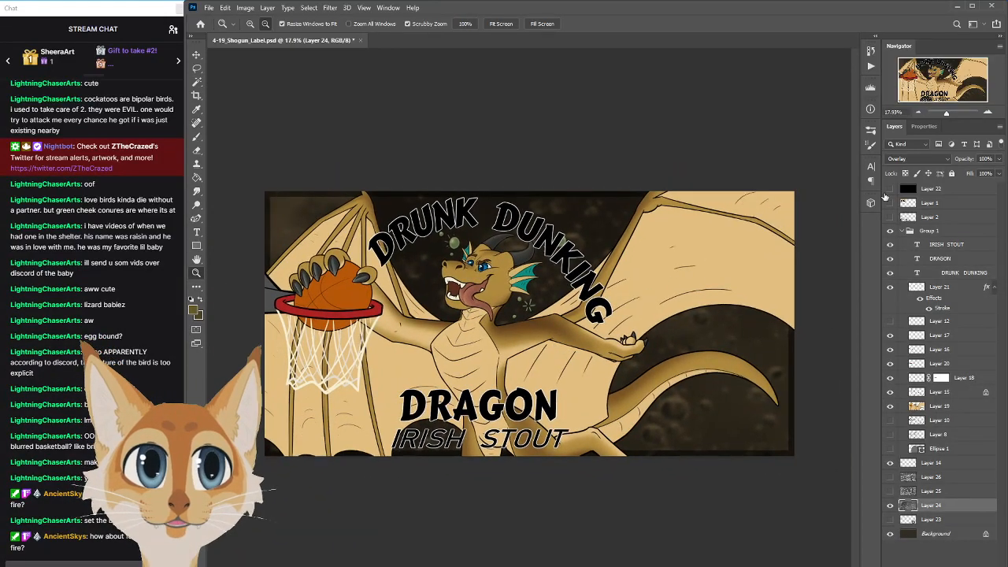
left_click(890, 189)
left_click(890, 190)
left_click(890, 189)
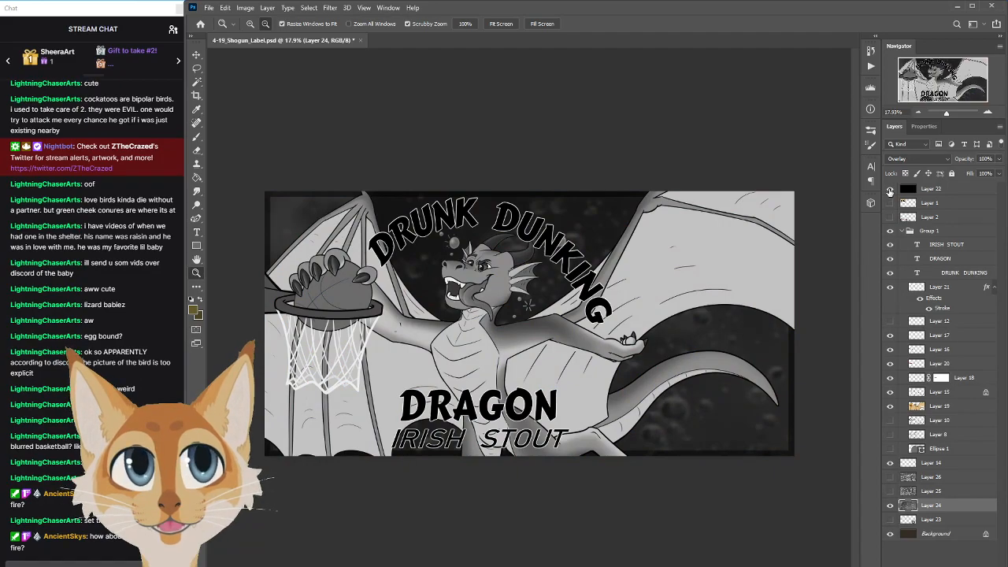
left_click(890, 190)
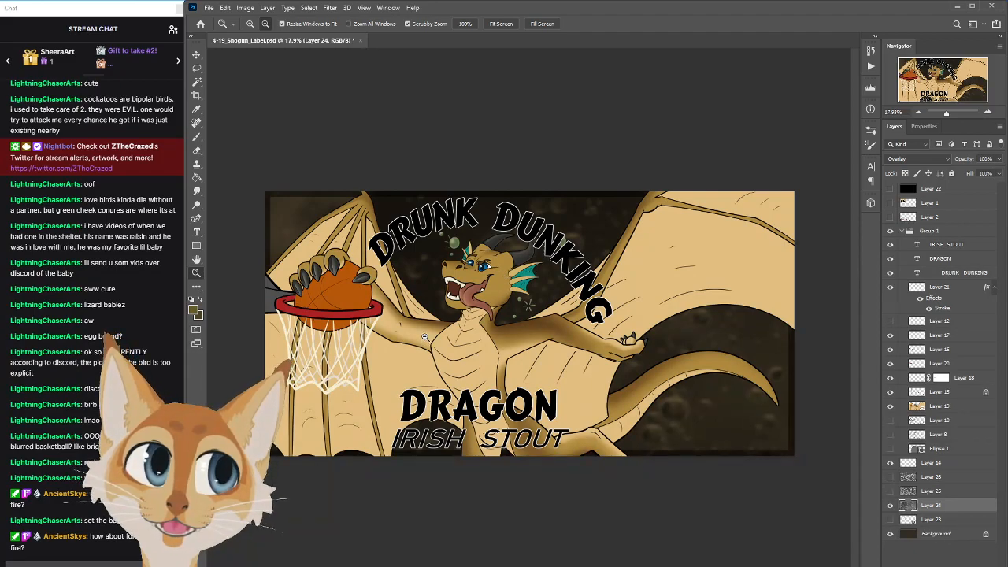
Select Layer 19 and set the brush colour to a lighter grey based on the dragon's horn, undoing any test stroke
left_click(918, 378)
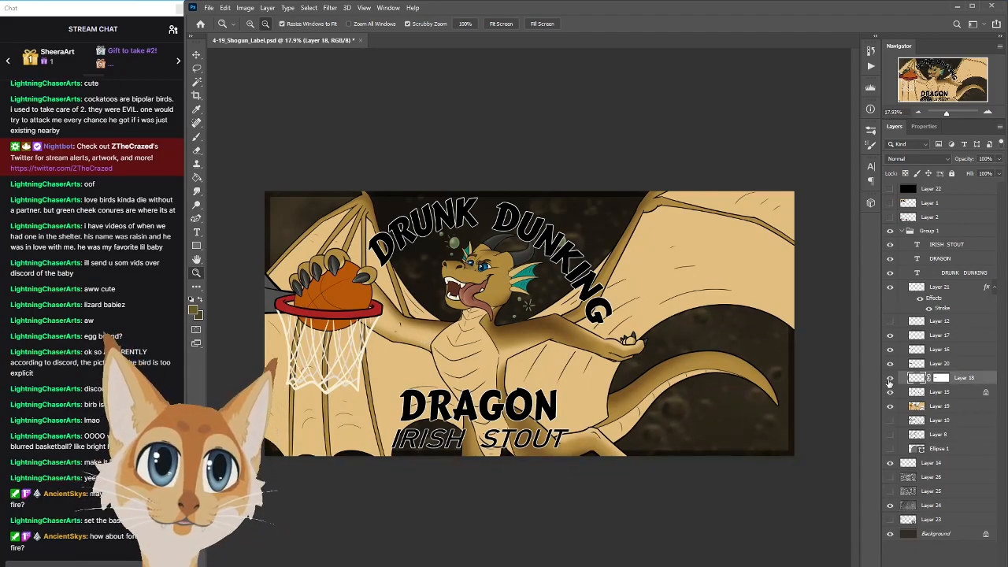
left_click(943, 406)
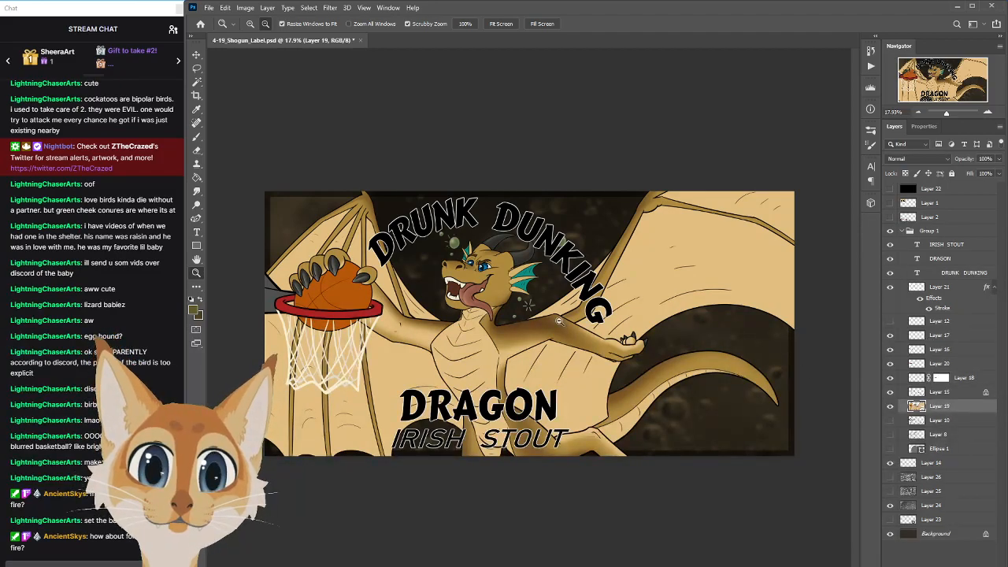
mouse_move(498, 252)
left_mouse_down()
mouse_move(554, 306)
mouse_move(514, 264)
mouse_move(525, 253)
left_mouse_up()
key("b")
left_click(871, 131)
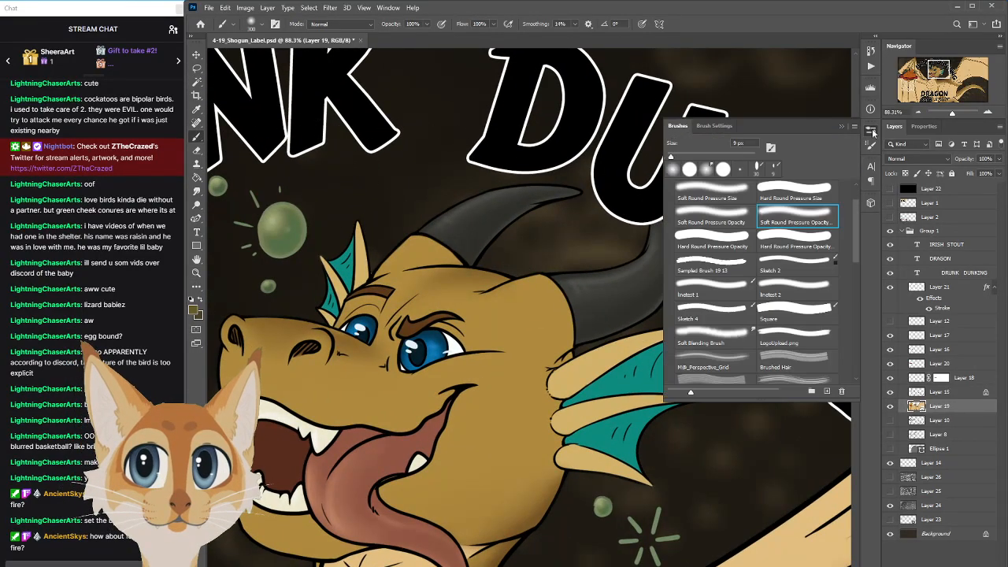
left_click(873, 134)
left_click(457, 213, "alt")
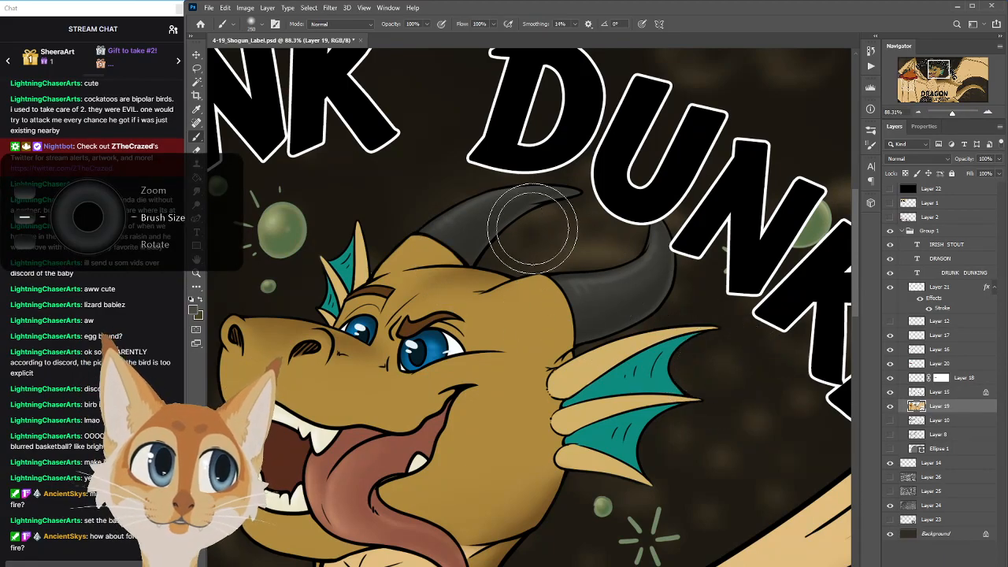
left_click(196, 313)
left_click(580, 278)
left_click(811, 190)
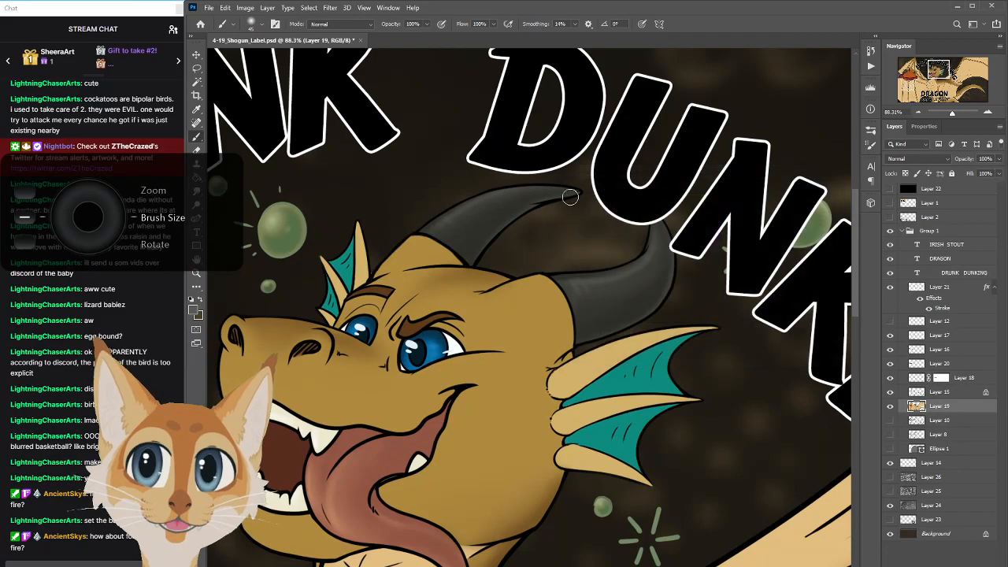
key("ctrl+z")
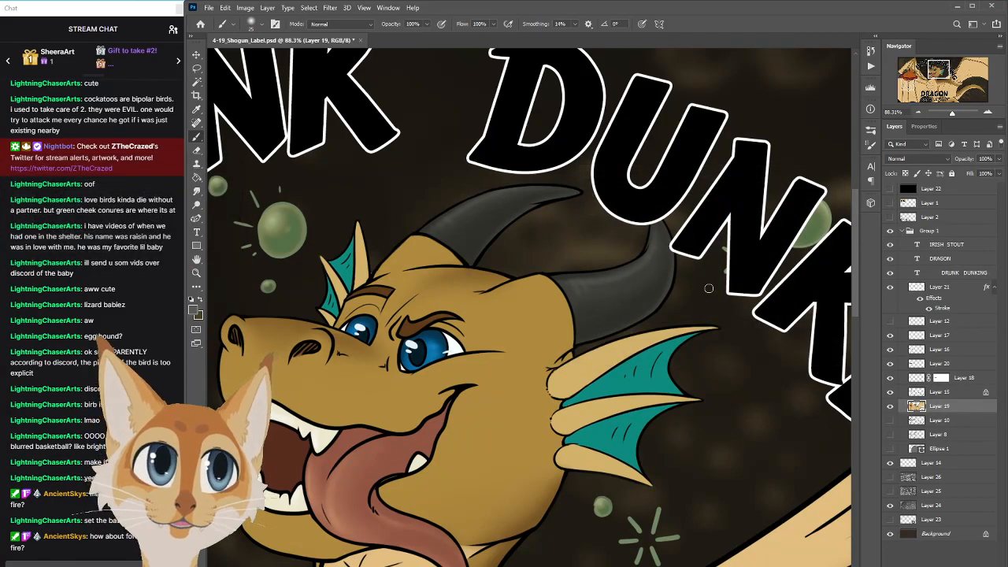
Lock Layer 19's transparent pixels and paint thin light-grey highlights along the dragon's horns with a 15 px brush
left_click(906, 174)
key("[")
key("[")
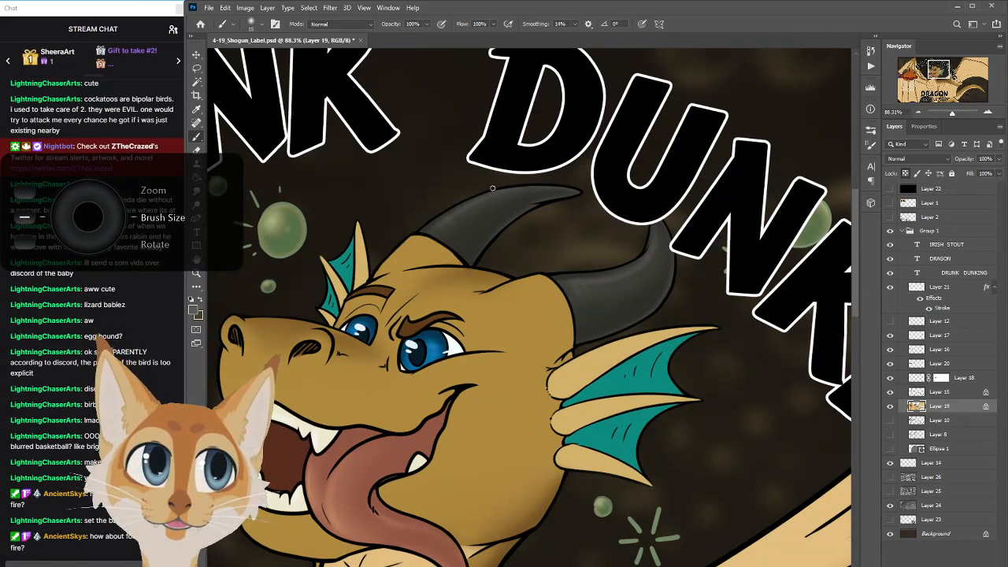
mouse_move(574, 191)
left_mouse_down()
mouse_move(494, 192)
mouse_move(430, 227)
left_mouse_up()
key("ctrl+z")
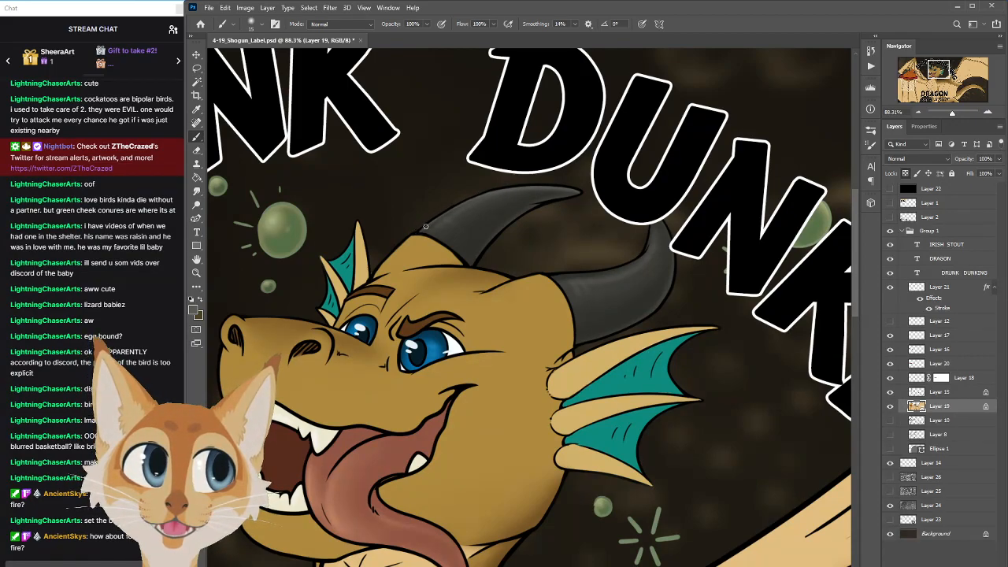
mouse_move(581, 192)
left_mouse_down()
mouse_move(535, 207)
mouse_move(469, 268)
left_mouse_up()
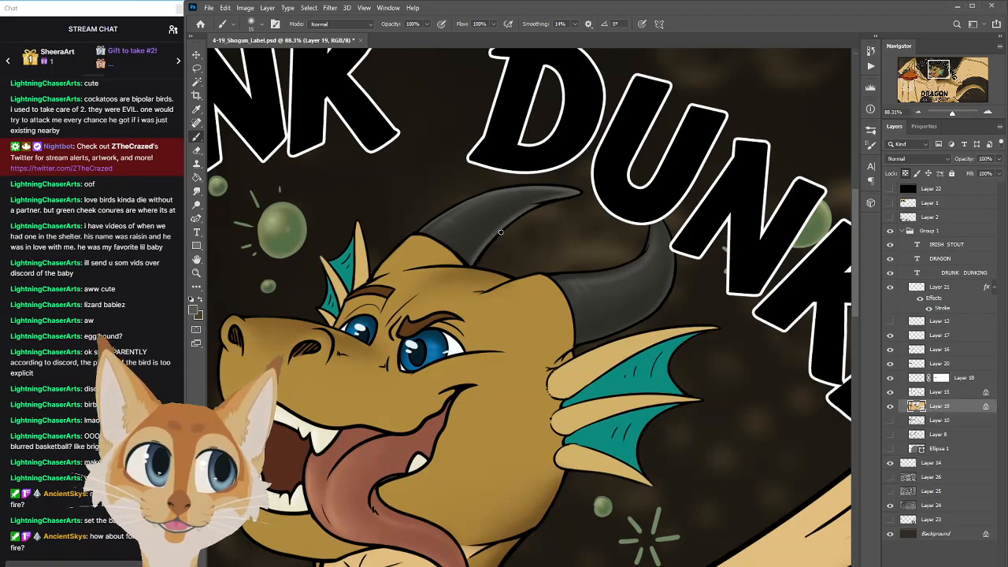
left_click_drag(559, 196, 457, 235)
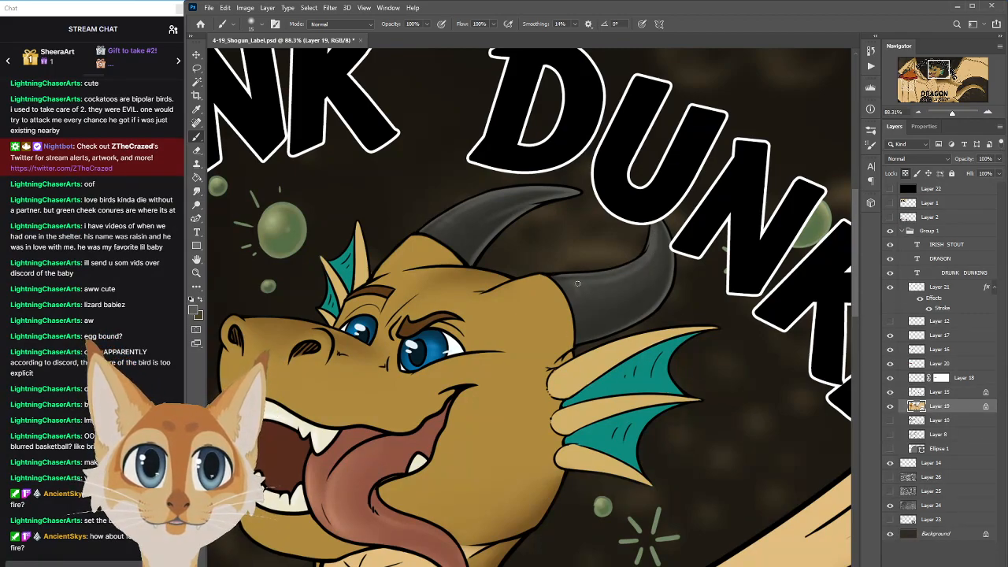
Show Layer 22 to check the horn shading in grayscale against the background, and save the label file
scroll(577, 283, "down", 5)
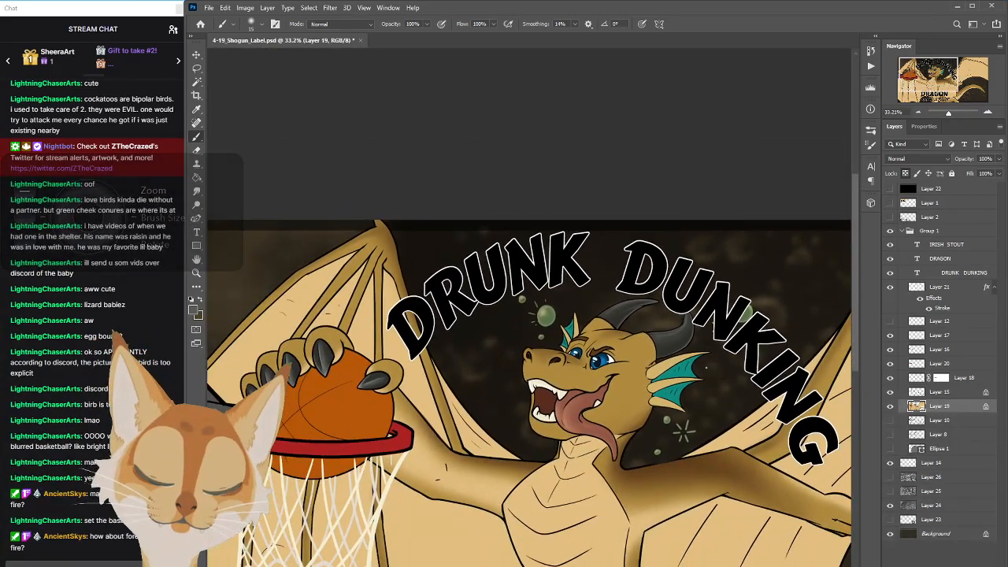
left_click(890, 189)
scroll(764, 341, "down", 3)
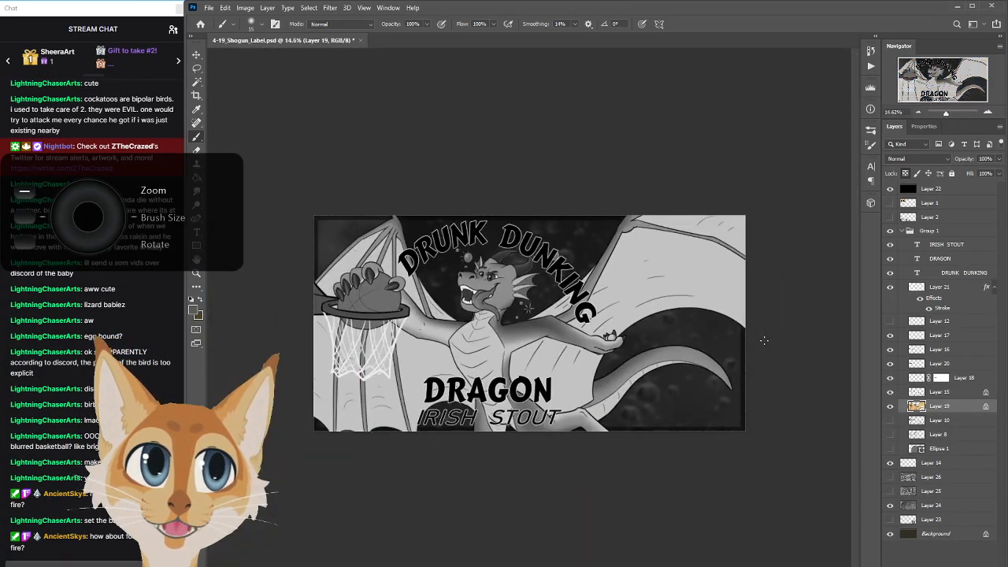
key("ctrl+s")
scroll(510, 224, "up", 4)
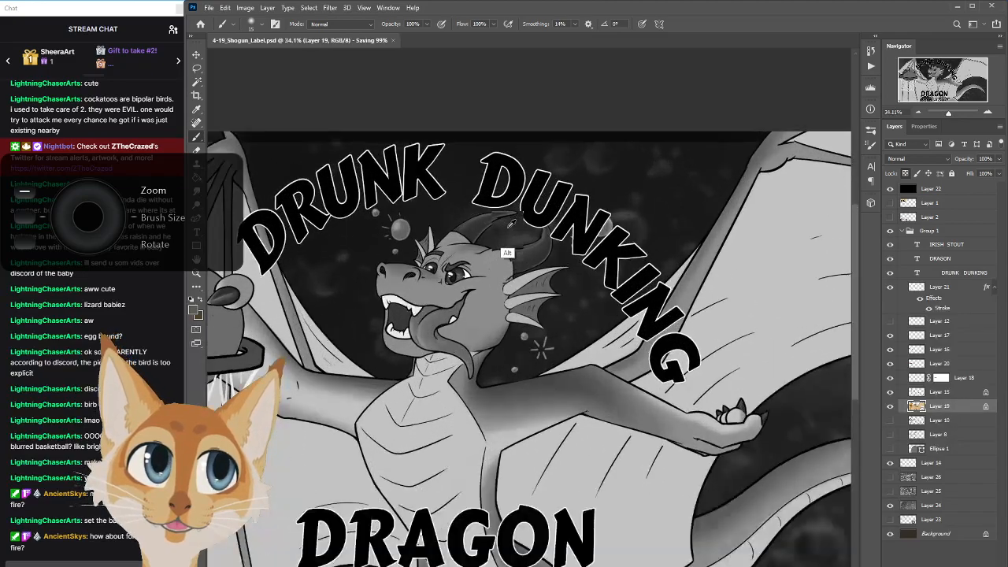
scroll(510, 224, "up", 4)
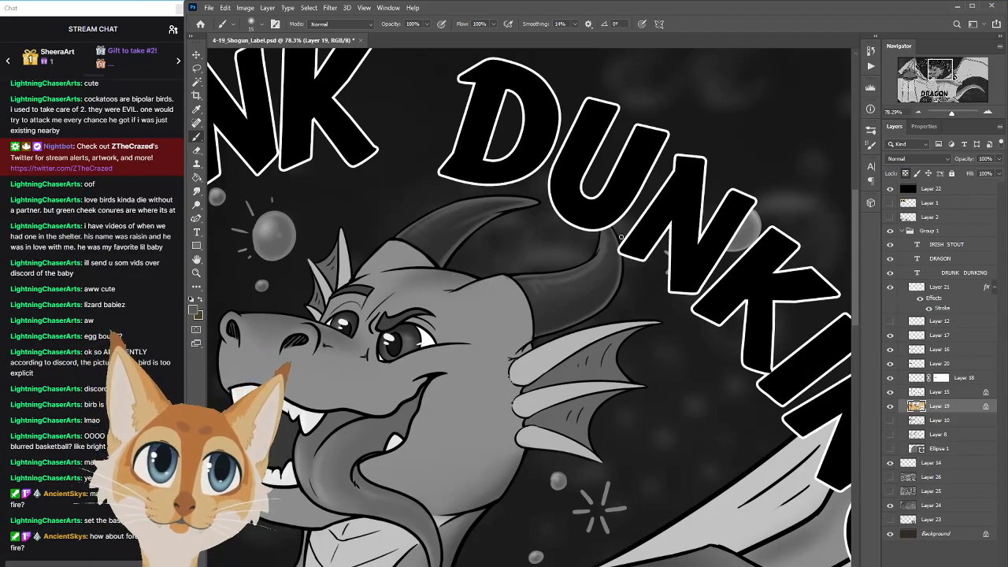
scroll(635, 334, "down", 6)
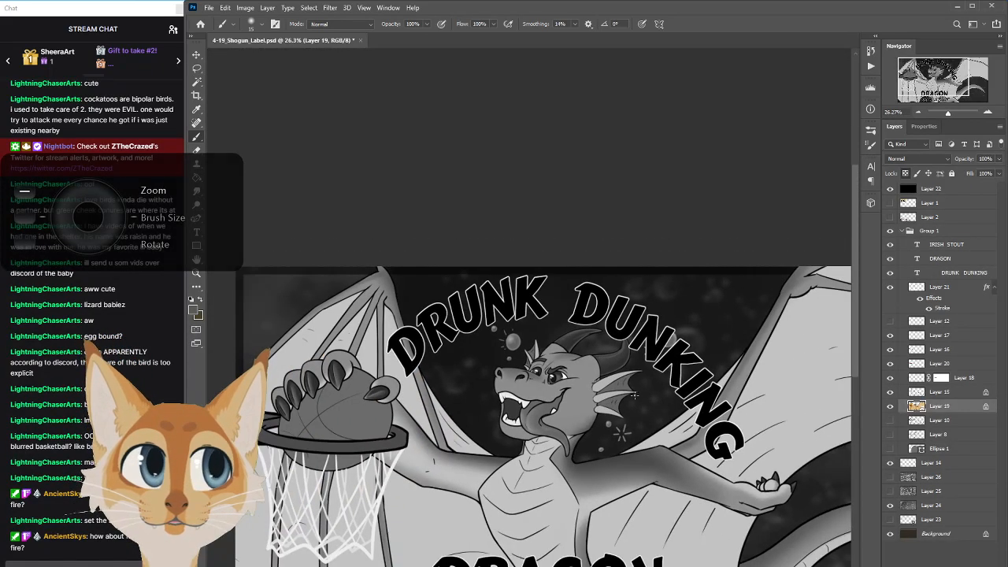
Hide the black Layer 22, compare the dragon's horns with the background in colour, and save the label file
scroll(638, 390, "down", 1)
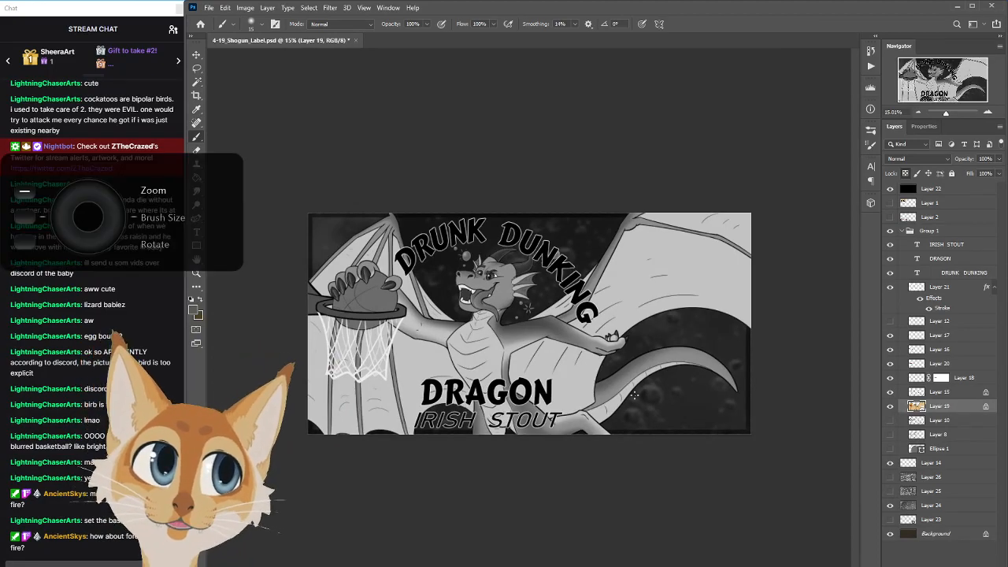
left_click(890, 189)
scroll(533, 260, "up", 3)
scroll(532, 260, "up", 3)
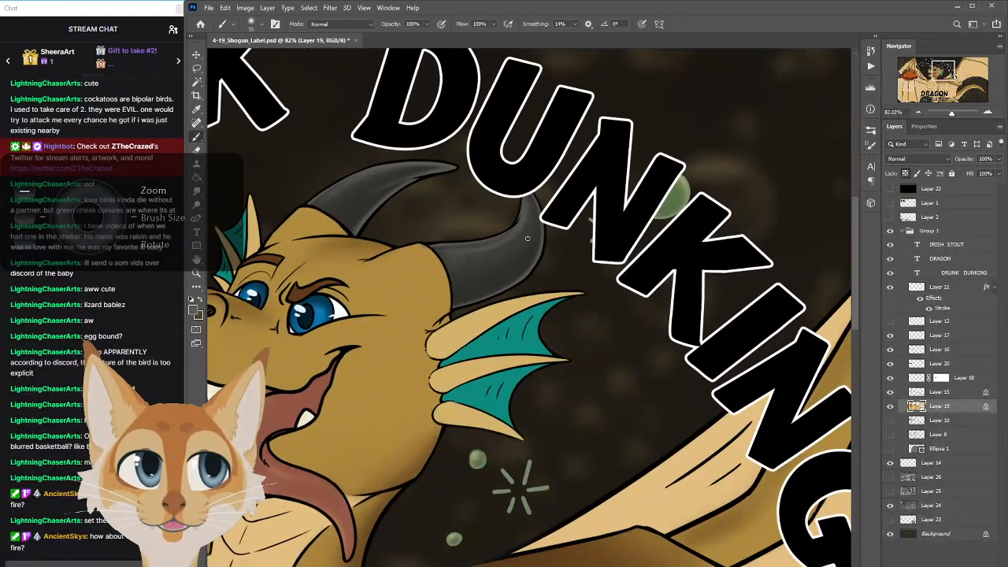
left_click(870, 128)
left_click(815, 193)
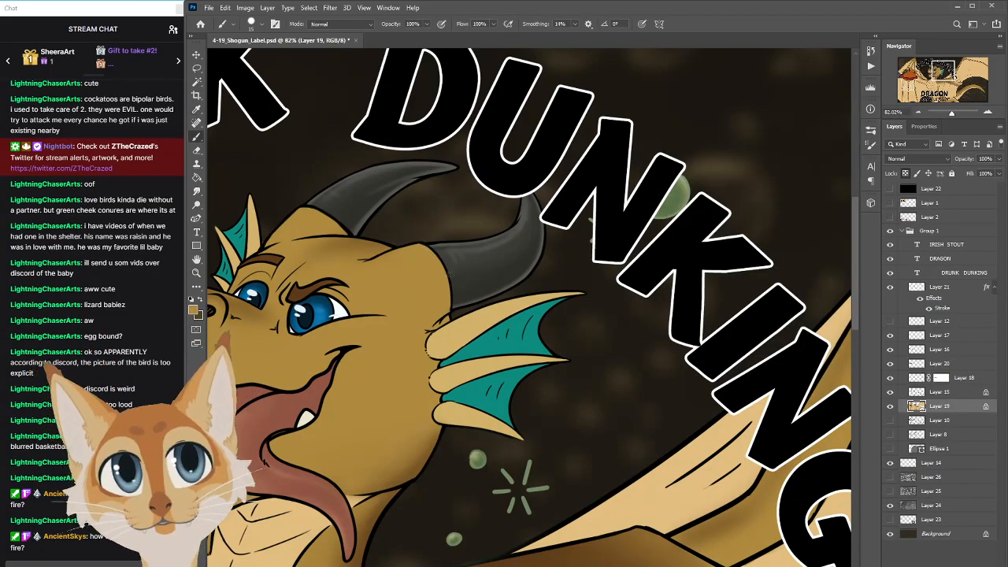
scroll(437, 258, "down", 5)
scroll(528, 303, "down", 2)
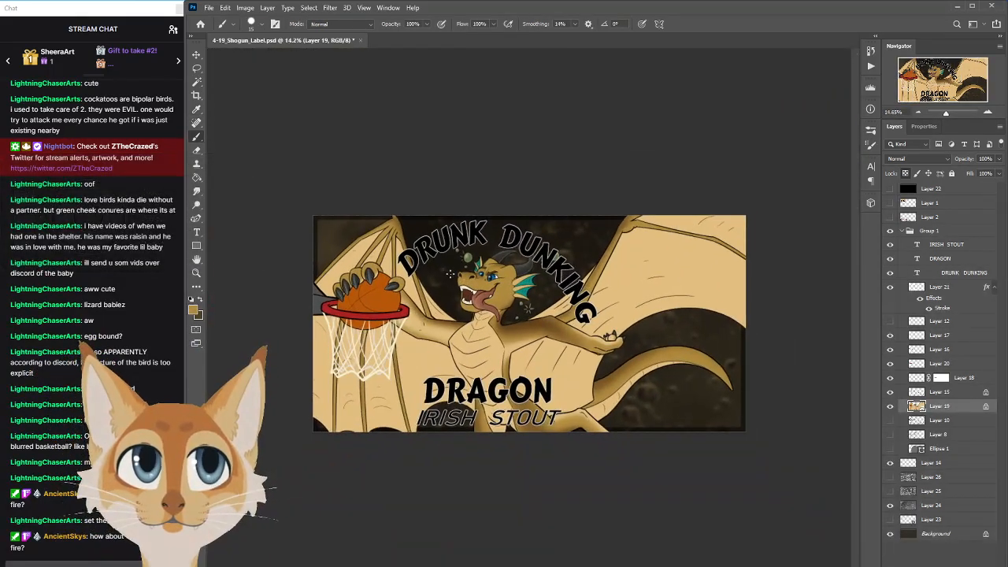
scroll(451, 275, "up", 2)
key("ctrl+s")
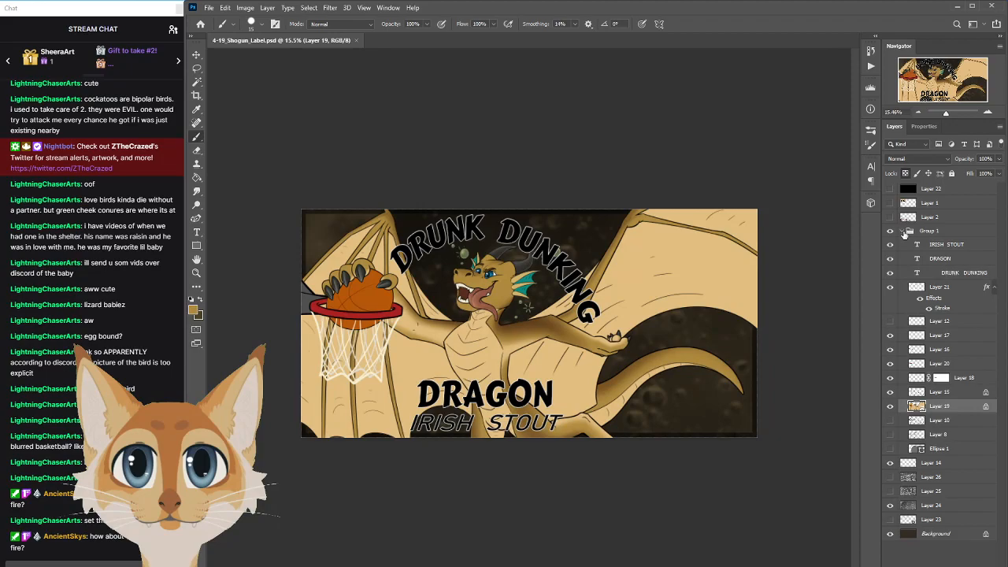
Load the dragon's silhouette from Layer 19 as a selection, fill it with white on a new layer beneath Layer 19, and deselect
left_click(916, 405, "ctrl")
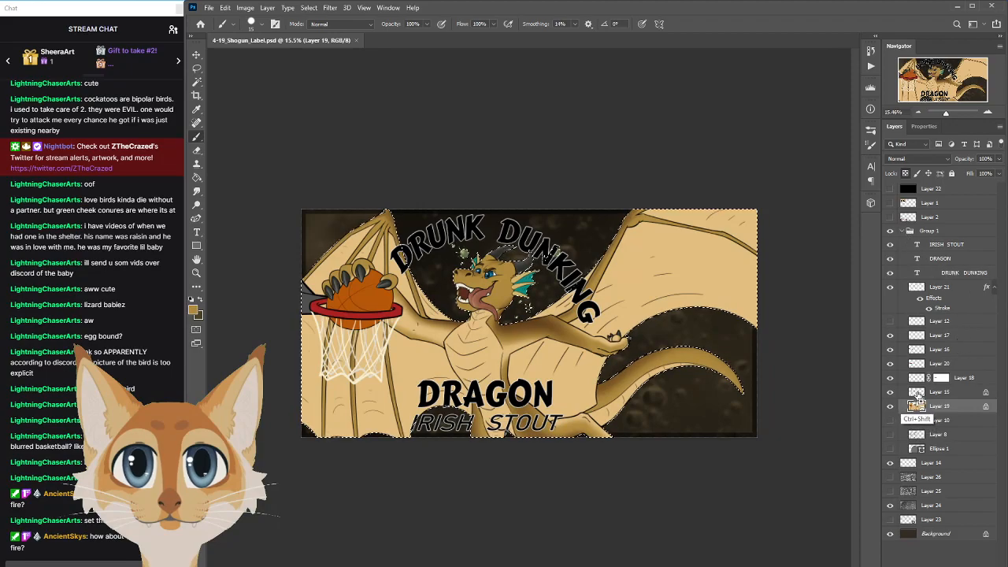
key("ctrl+shift+alt+n")
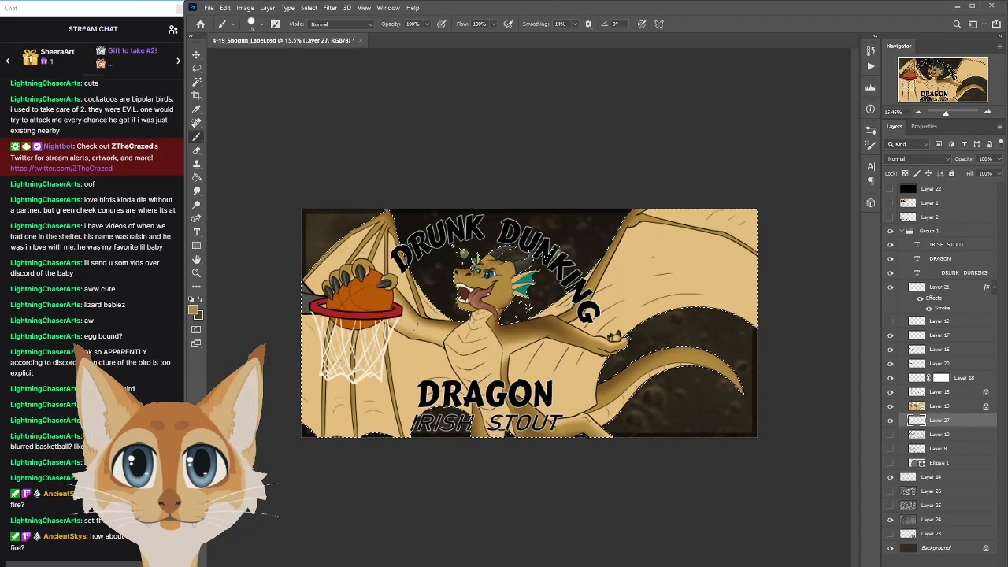
left_click(193, 310)
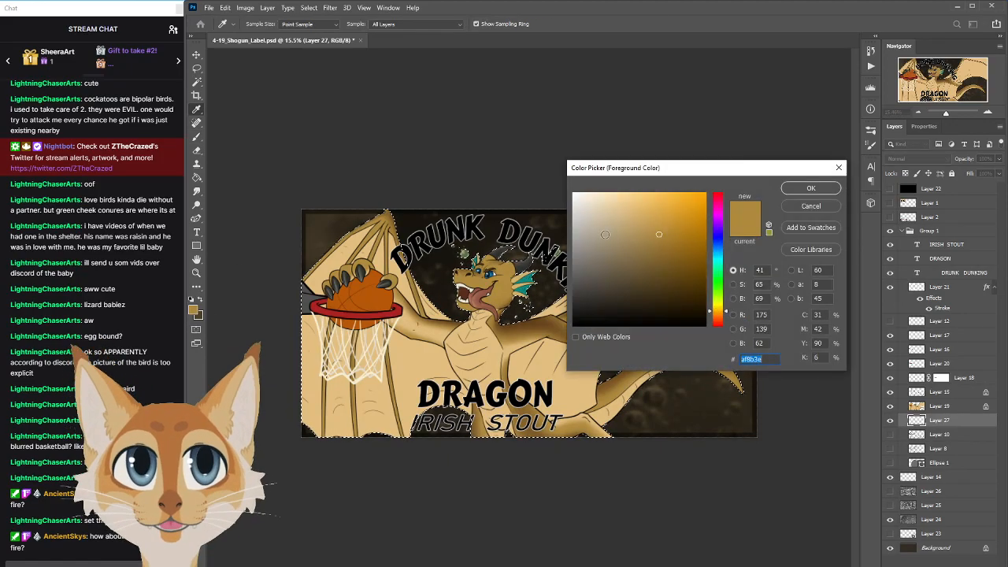
left_click(595, 204)
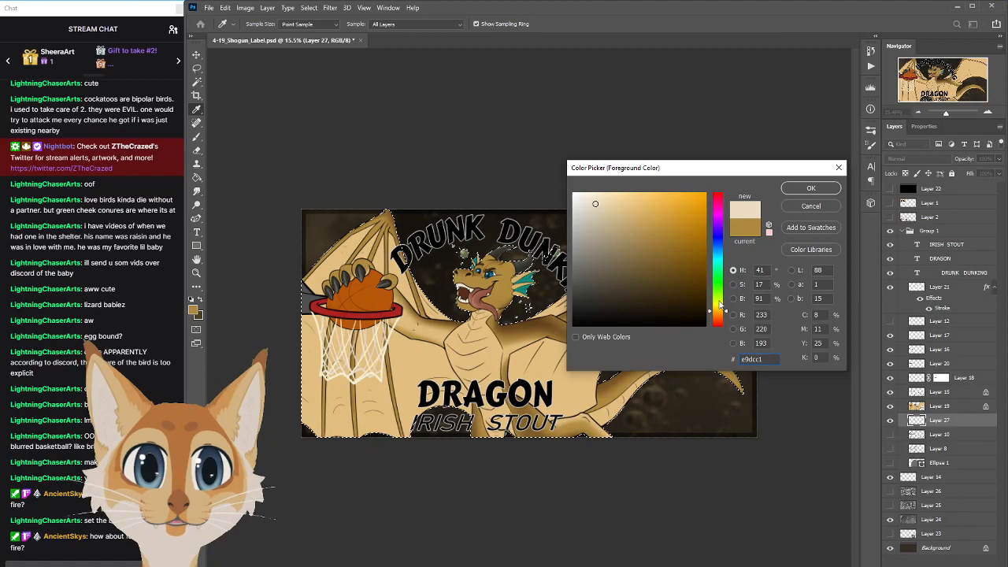
left_click(812, 188)
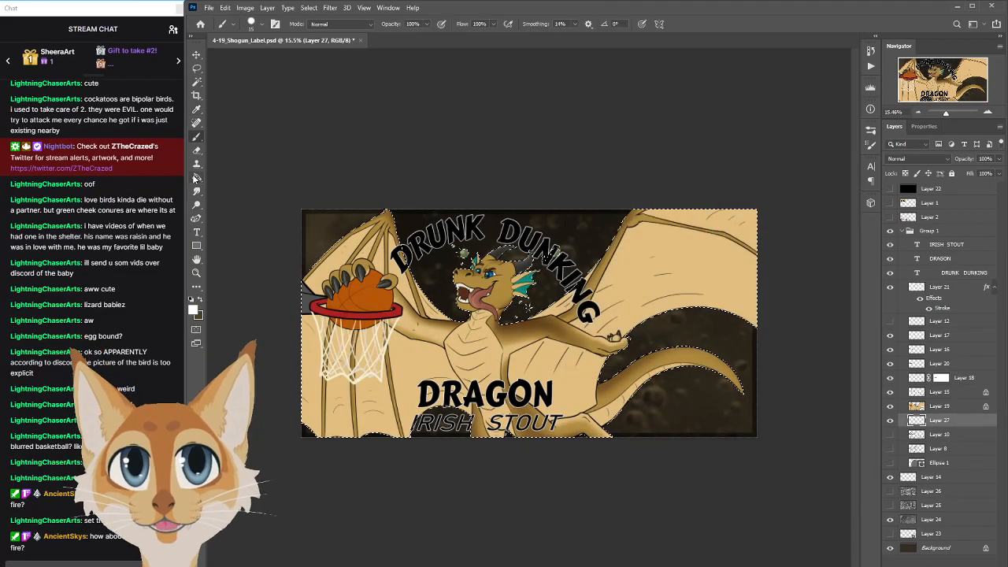
left_click(308, 7)
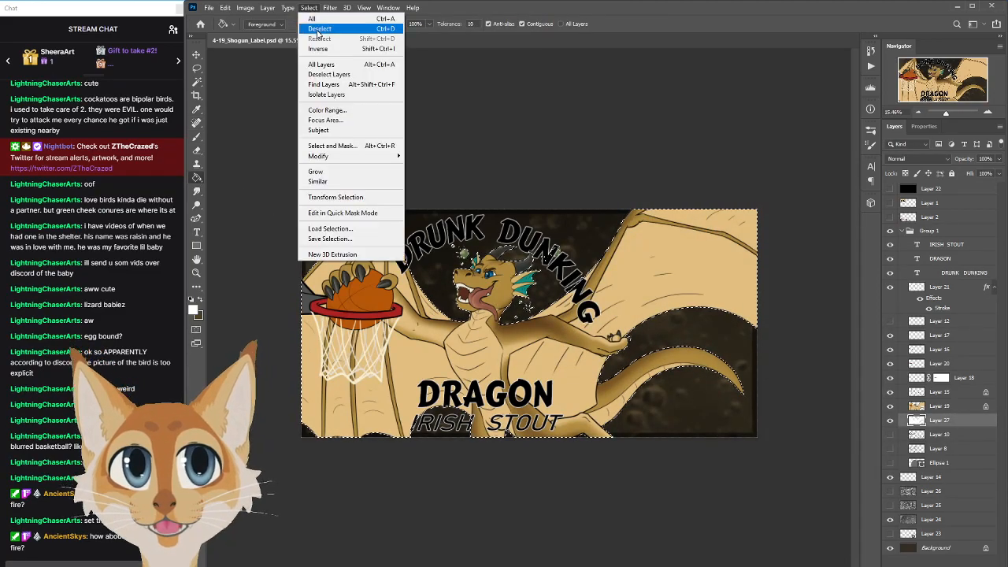
left_click(318, 30)
scroll(449, 392, "up", 3)
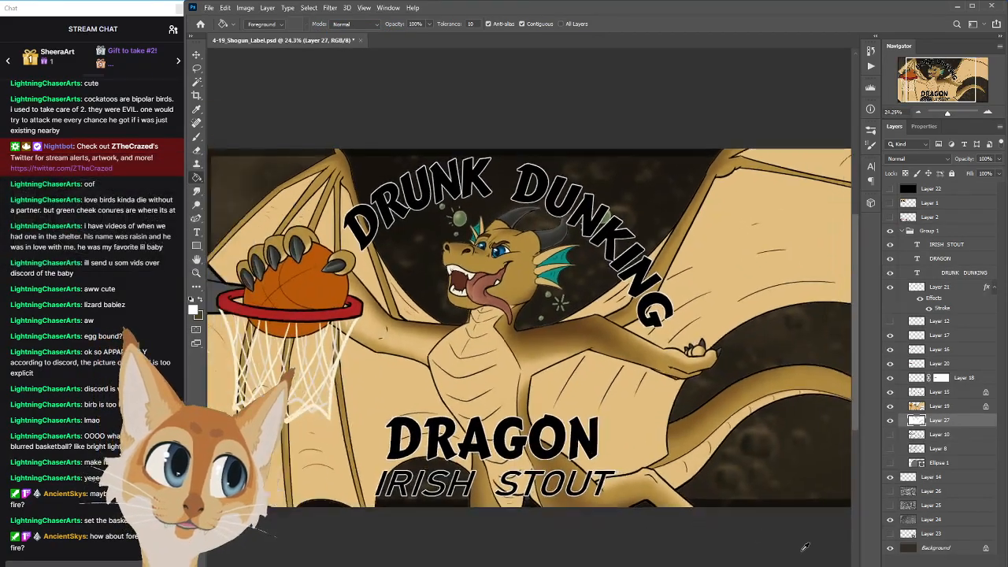
scroll(801, 551, "down", 1)
left_click(915, 564)
left_click(929, 523)
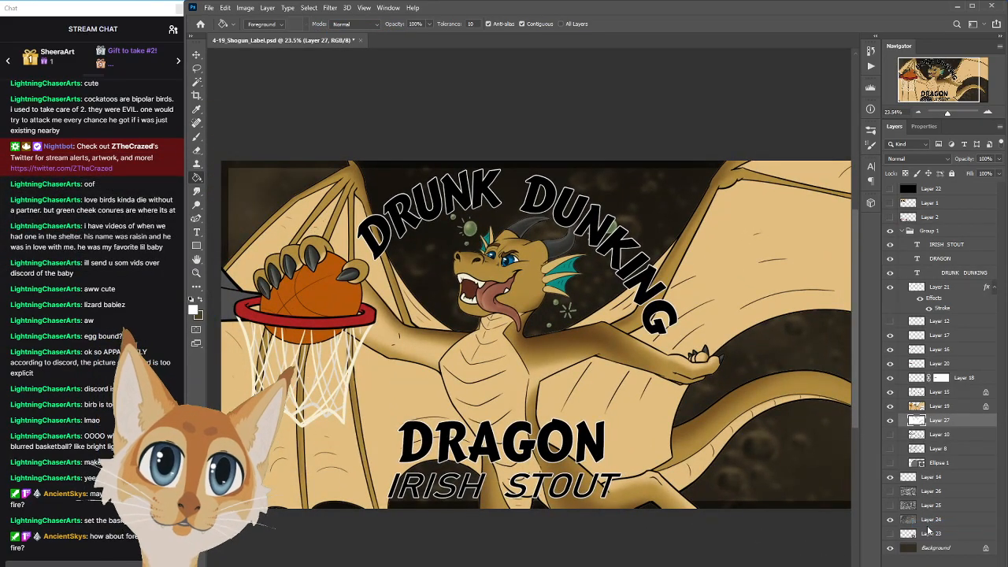
mouse_move(686, 242)
left_mouse_down()
mouse_move(526, 333)
mouse_move(521, 238)
mouse_move(500, 351)
left_mouse_up()
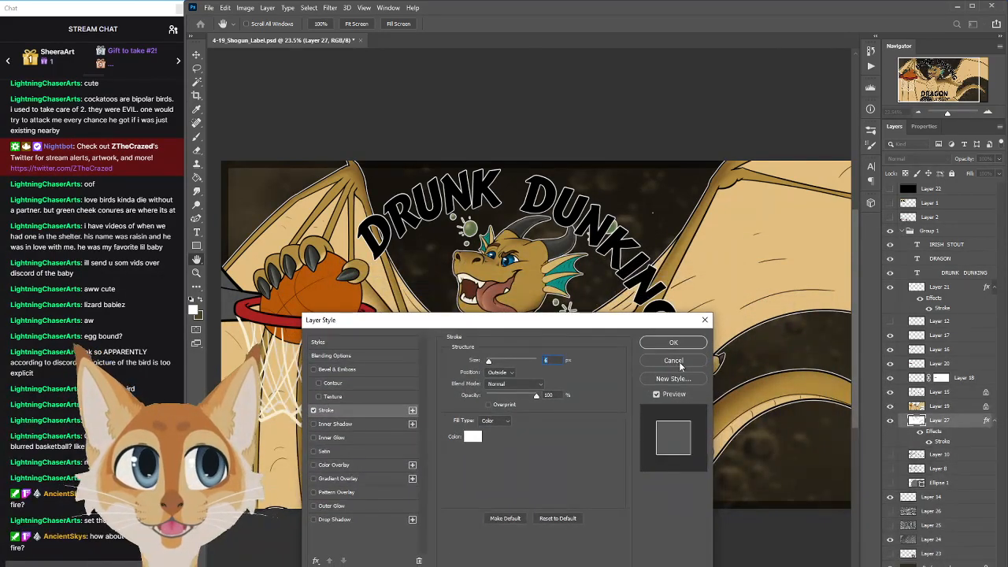
left_click(669, 367)
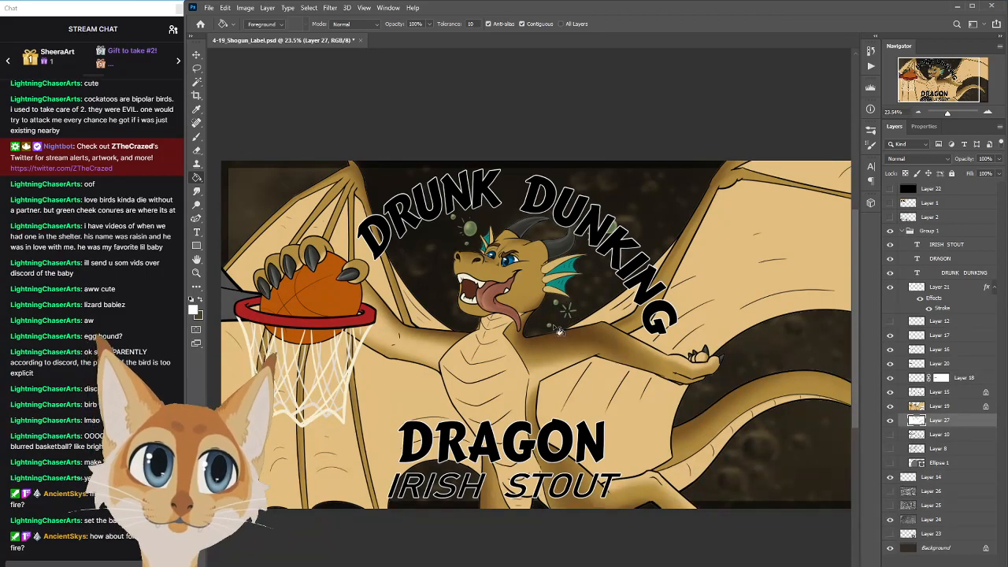
left_click(918, 561)
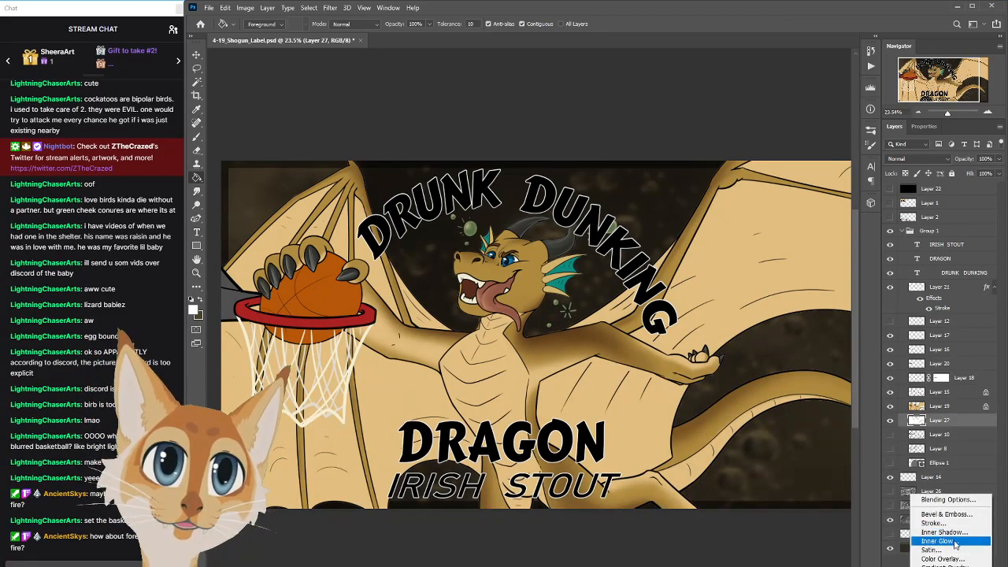
key("Escape")
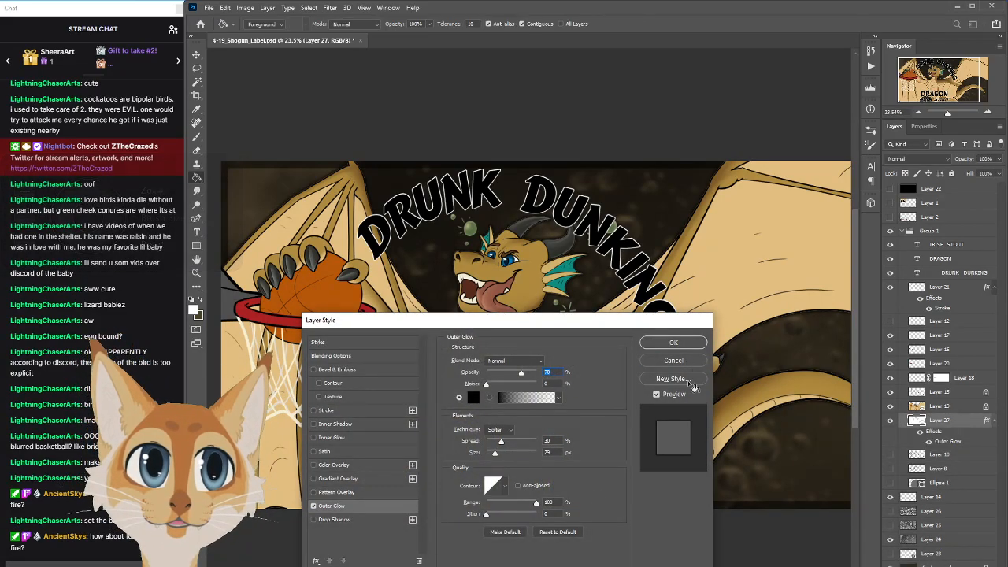
key("Escape")
scroll(638, 441, "down", 2)
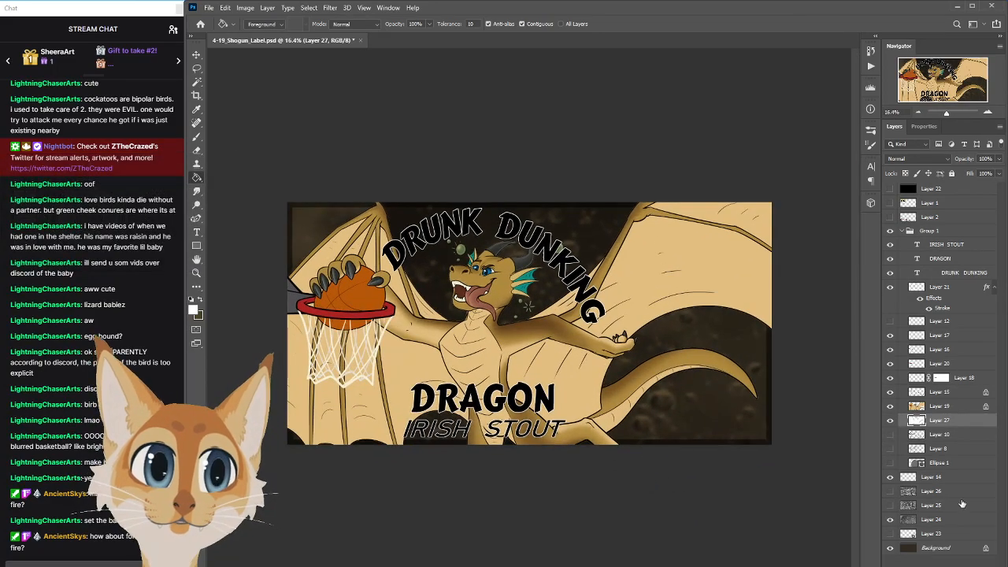
Add an Outer Glow effect to Layer 27 and set its colour to white (ffffff)
left_click(916, 562)
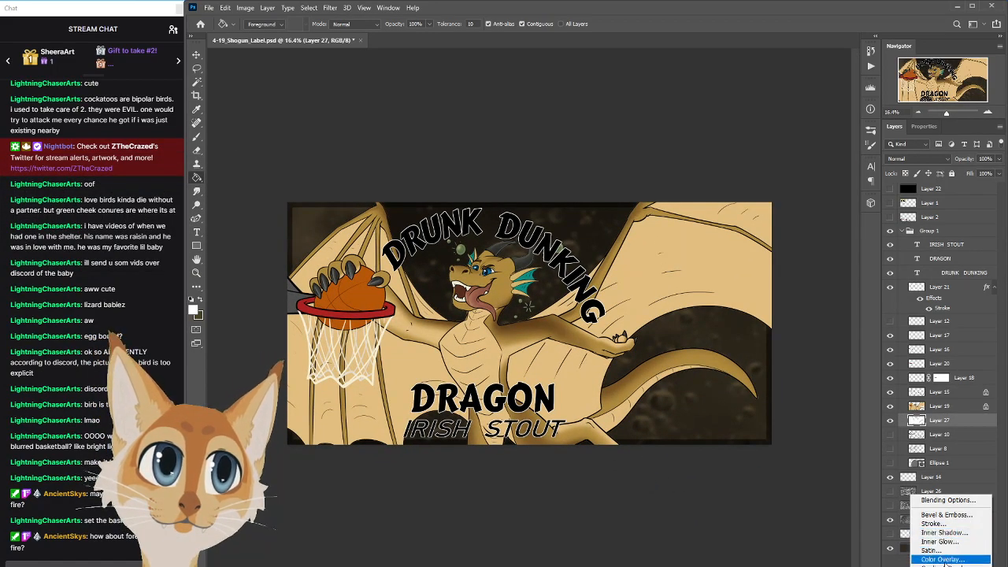
key("Escape")
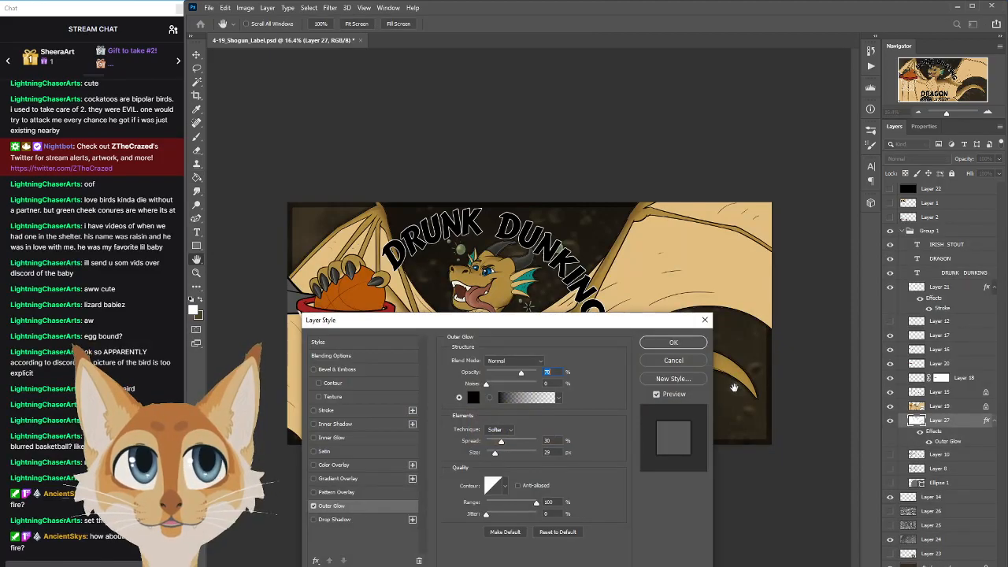
left_click_drag(628, 319, 858, 46)
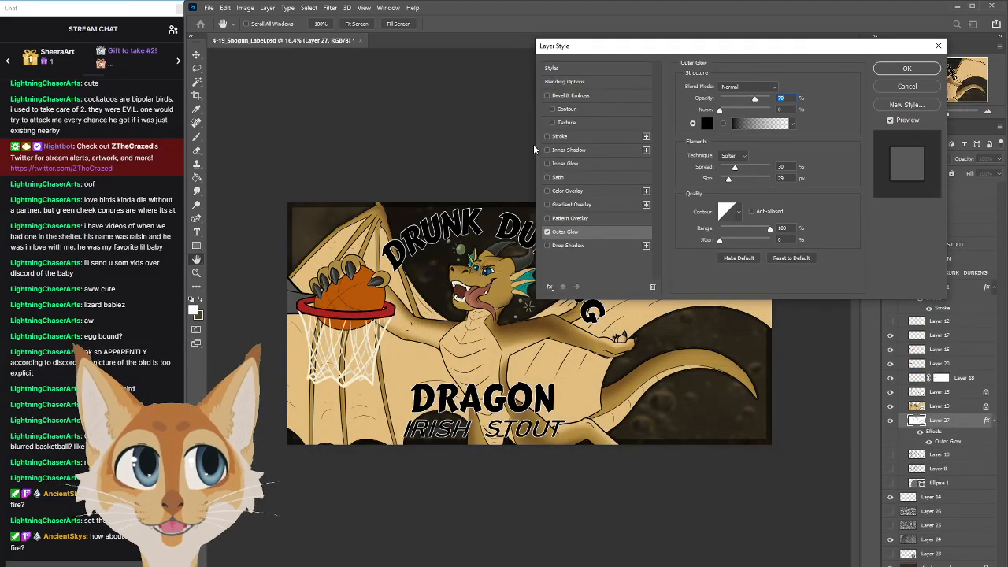
left_click_drag(622, 47, 679, 38)
left_click(763, 115)
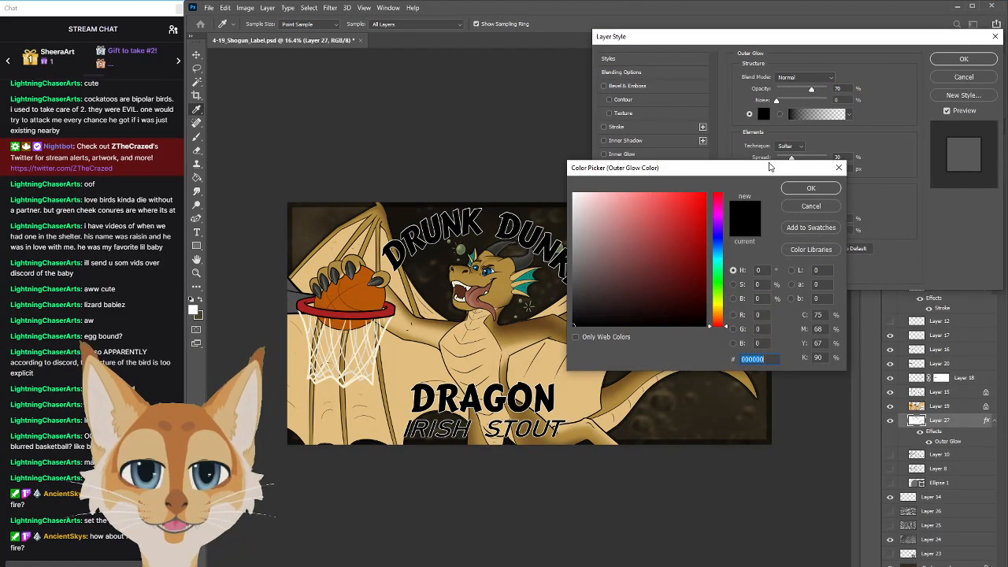
left_click(574, 193)
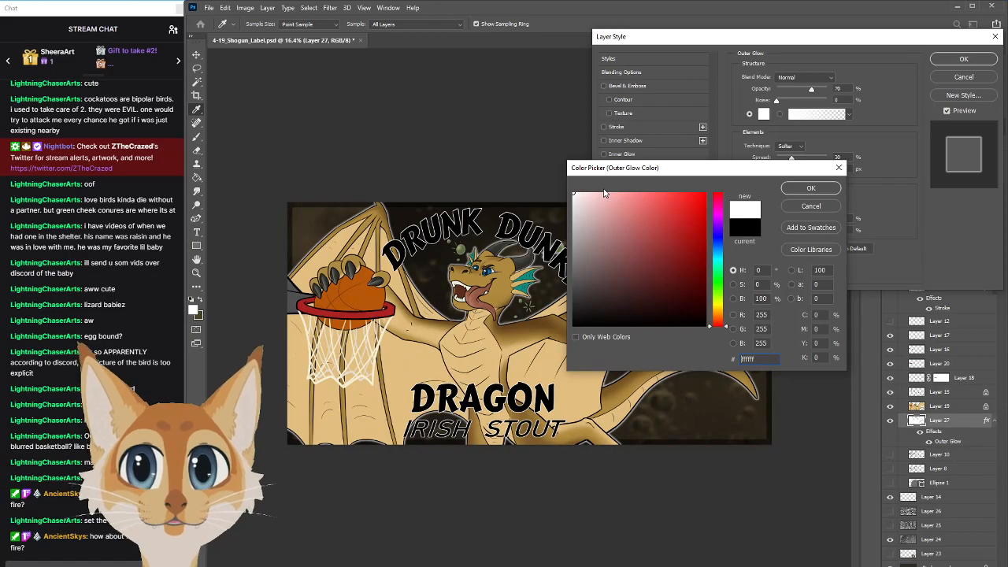
left_click(807, 186)
left_click_drag(772, 41, 791, 89)
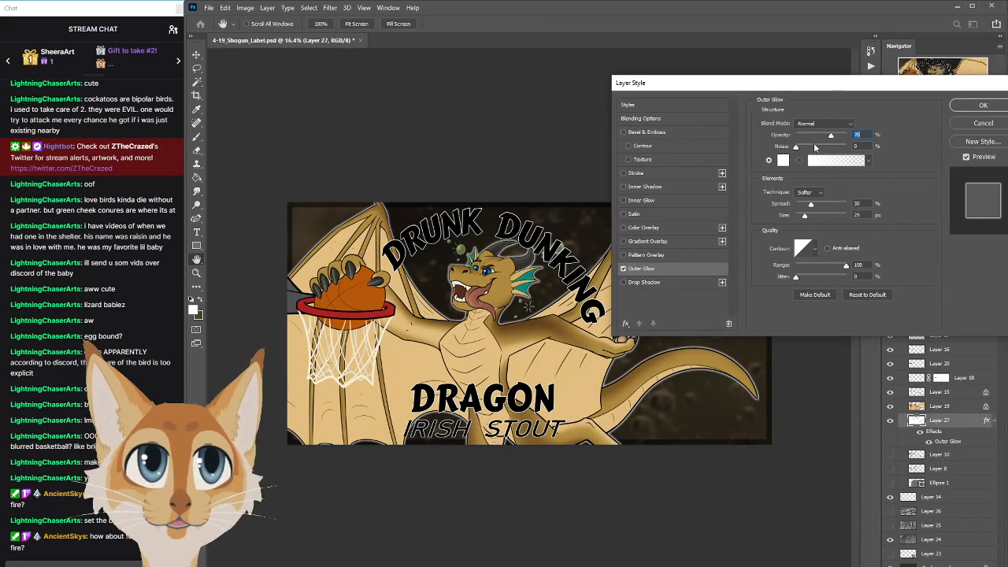
Set the outer glow's opacity to 100%, spread to 15% and size to 54 px, and apply the effect
left_click_drag(834, 135, 805, 136)
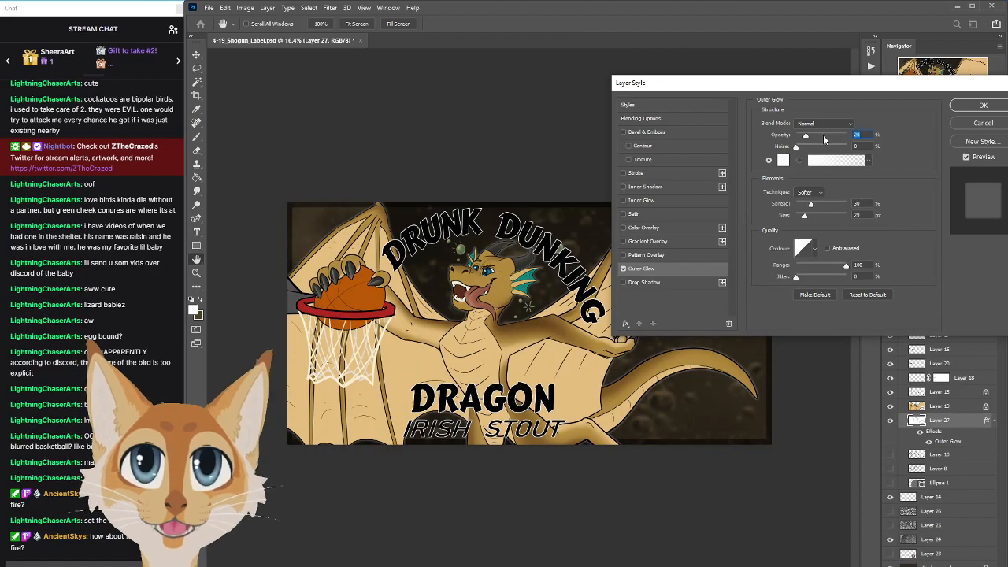
left_click_drag(835, 134, 837, 136)
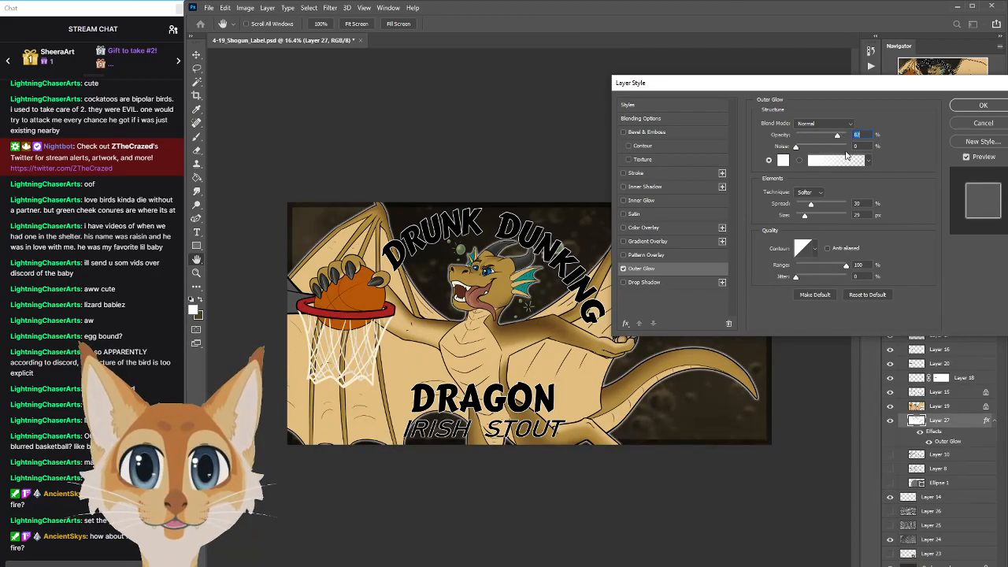
left_click_drag(812, 205, 824, 205)
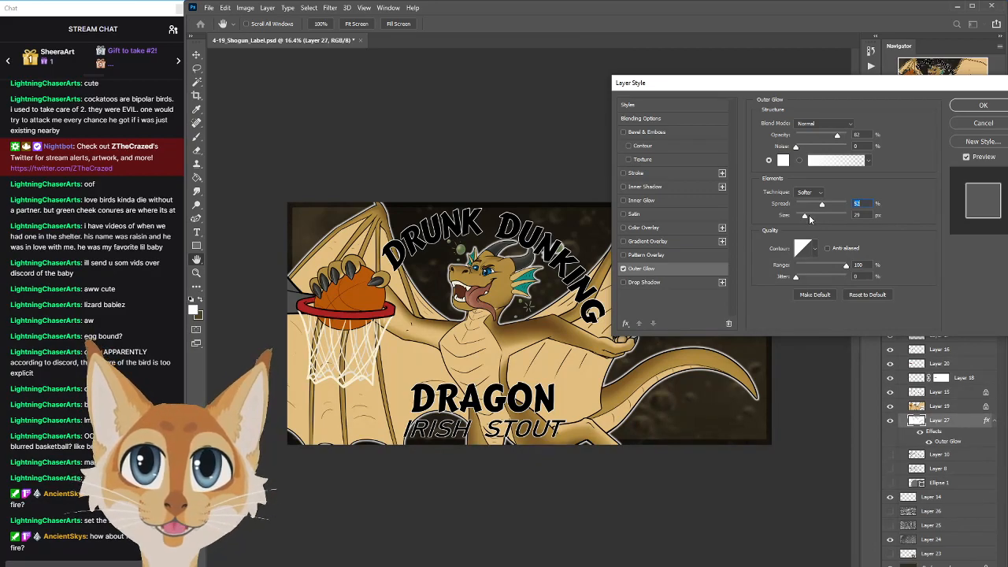
left_click(812, 216)
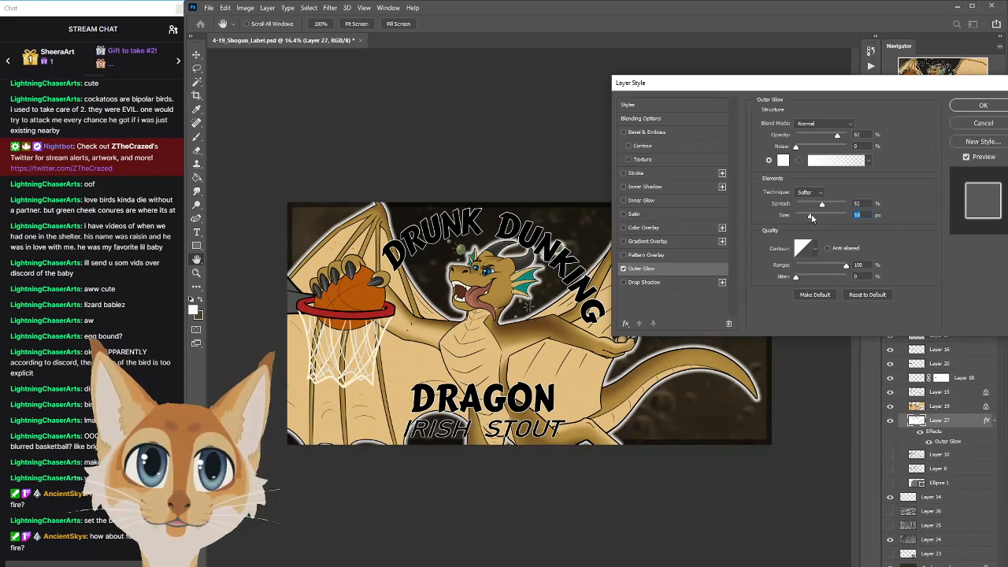
left_click(812, 206)
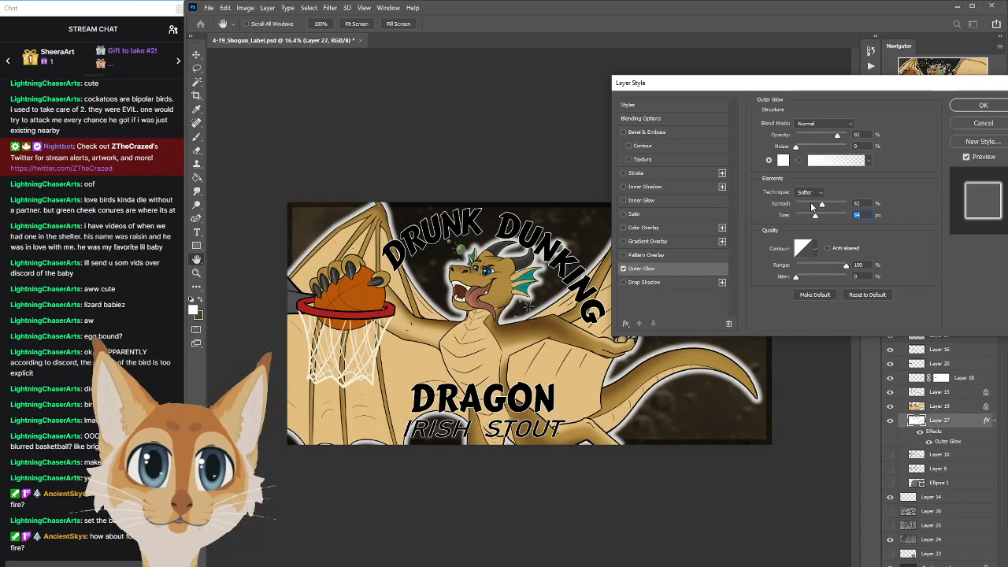
left_click_drag(812, 206, 806, 208)
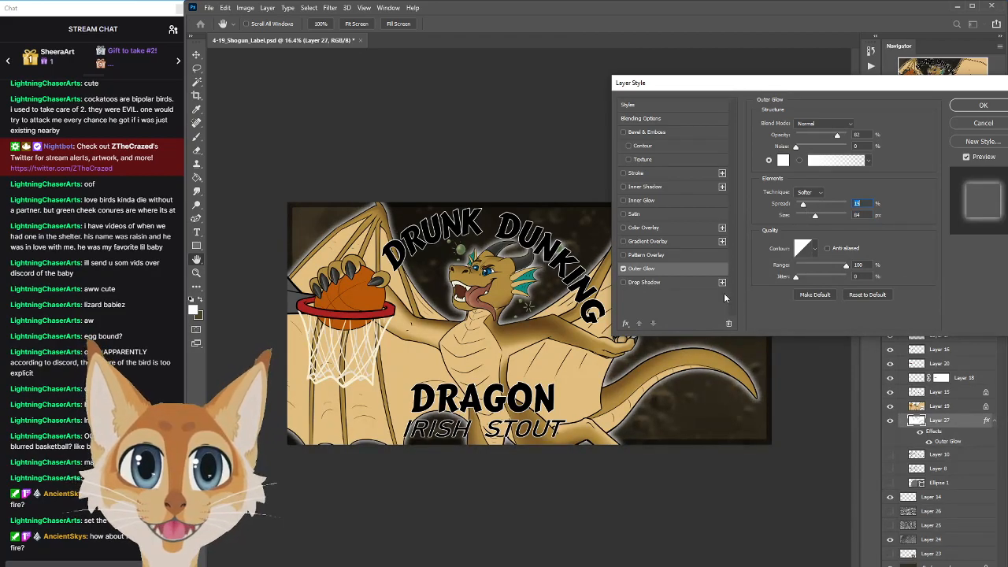
left_click(811, 214)
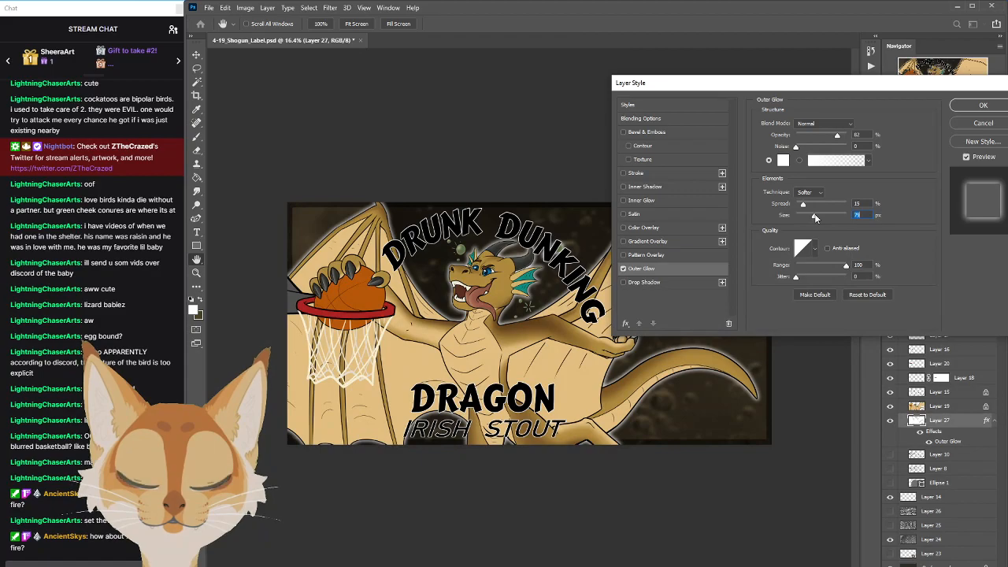
left_click_drag(814, 214, 810, 214)
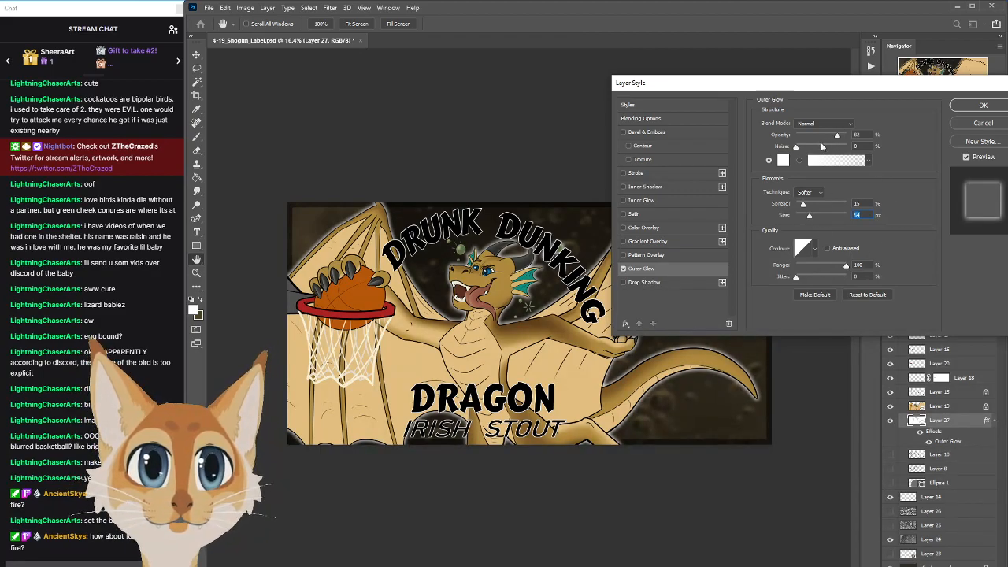
left_click_drag(827, 135, 847, 135)
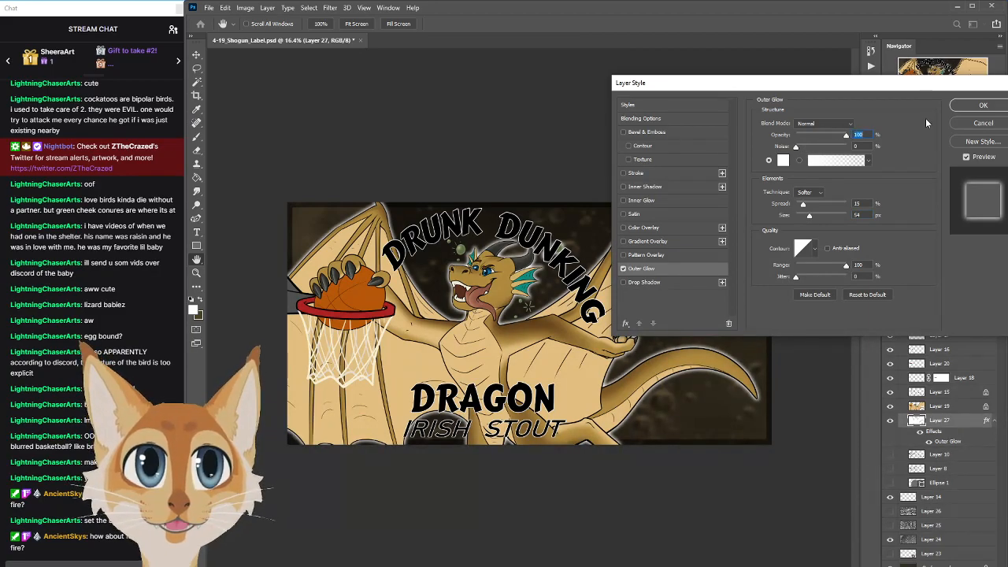
left_click(983, 105)
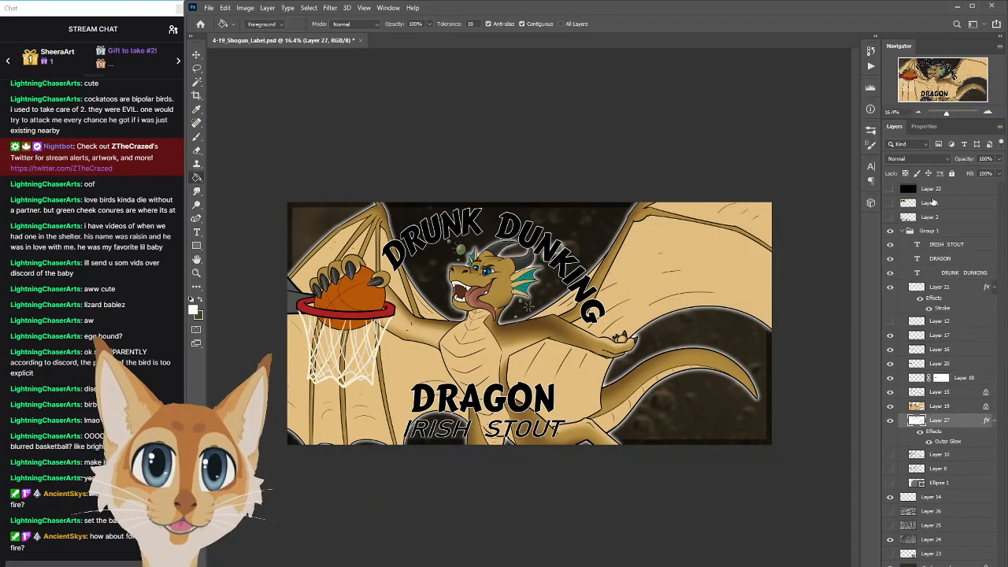
Try the Overlay blend mode on Layer 27, and set the layer back to Normal
left_click(916, 159)
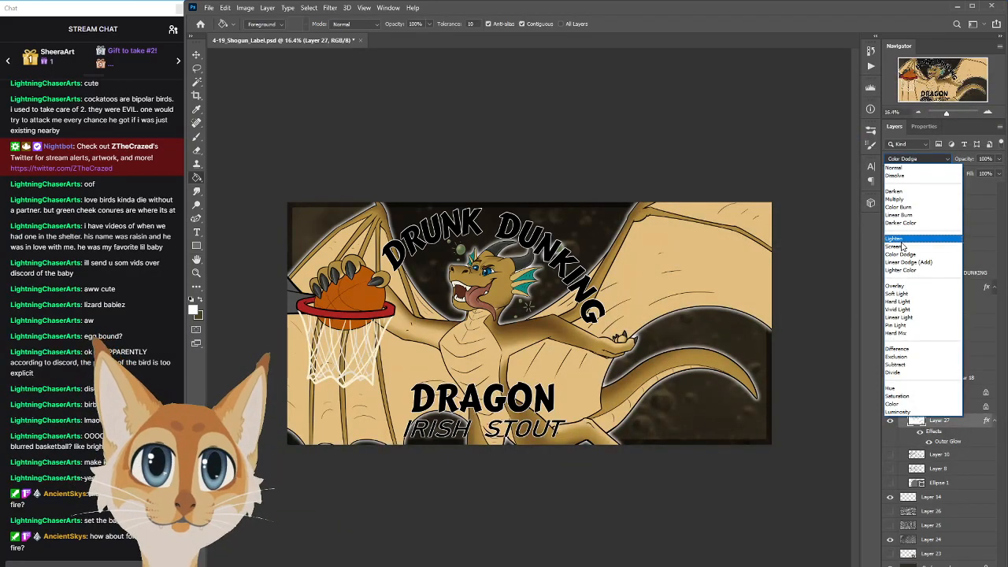
left_click(903, 288)
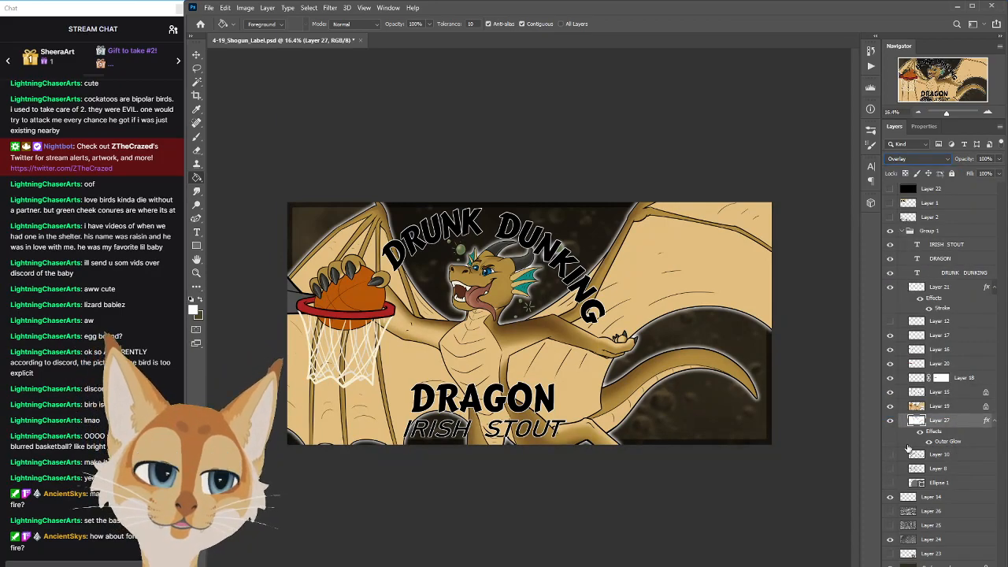
left_click(903, 161)
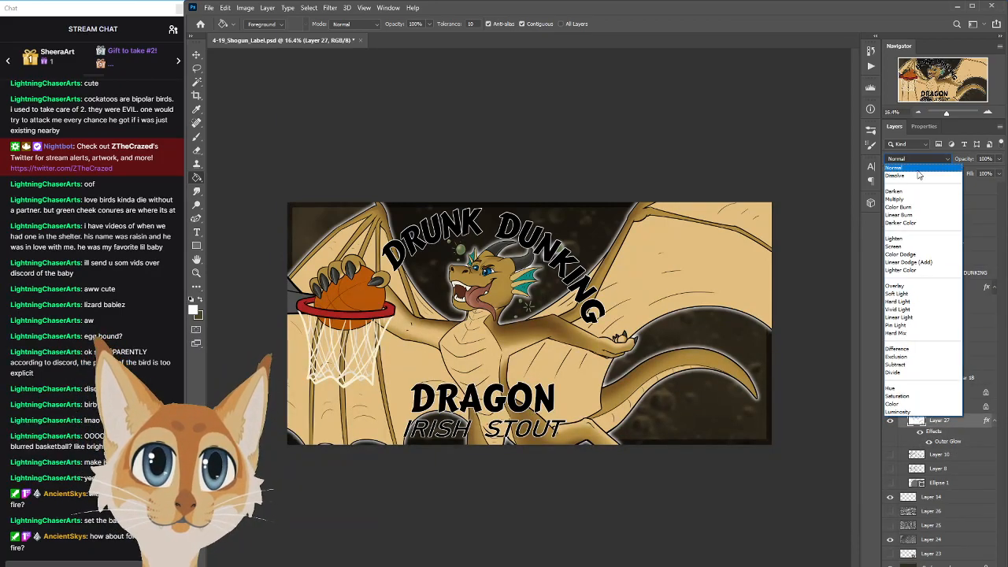
left_click(919, 170)
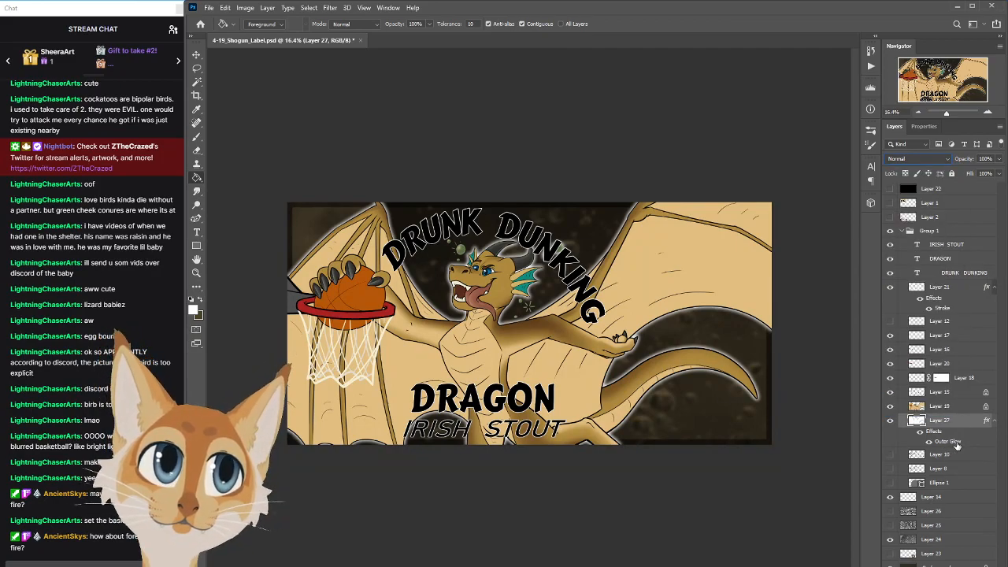
Try Overlay and Soft Light as the blend mode of Layer 27's outer glow, and set it to Hard Light
double_click(951, 443)
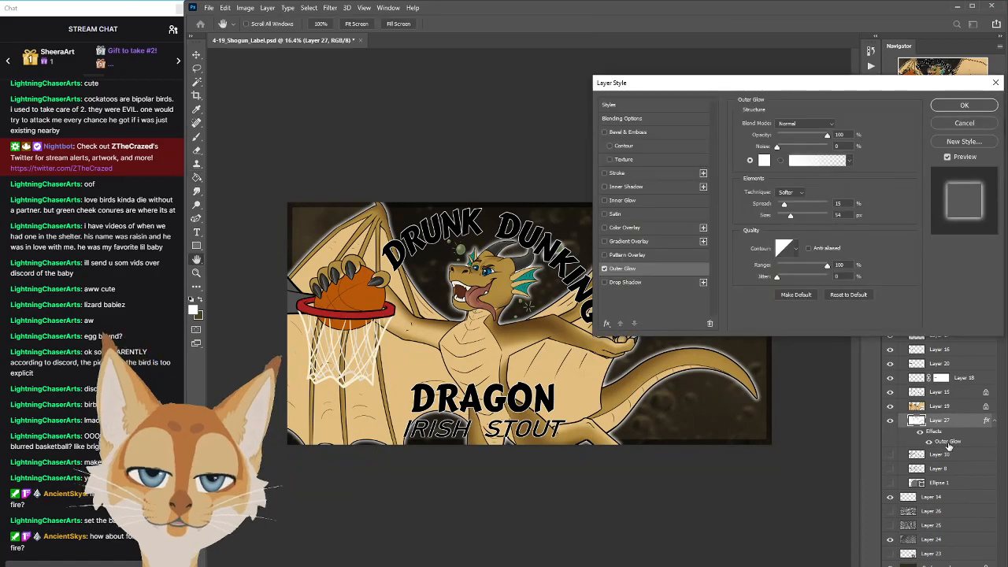
left_click(810, 125)
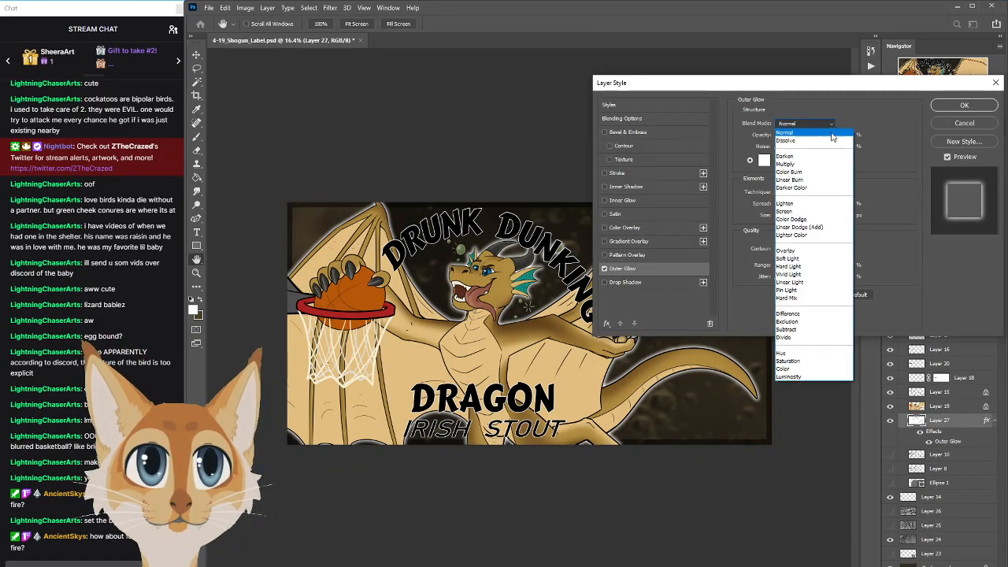
left_click(805, 251)
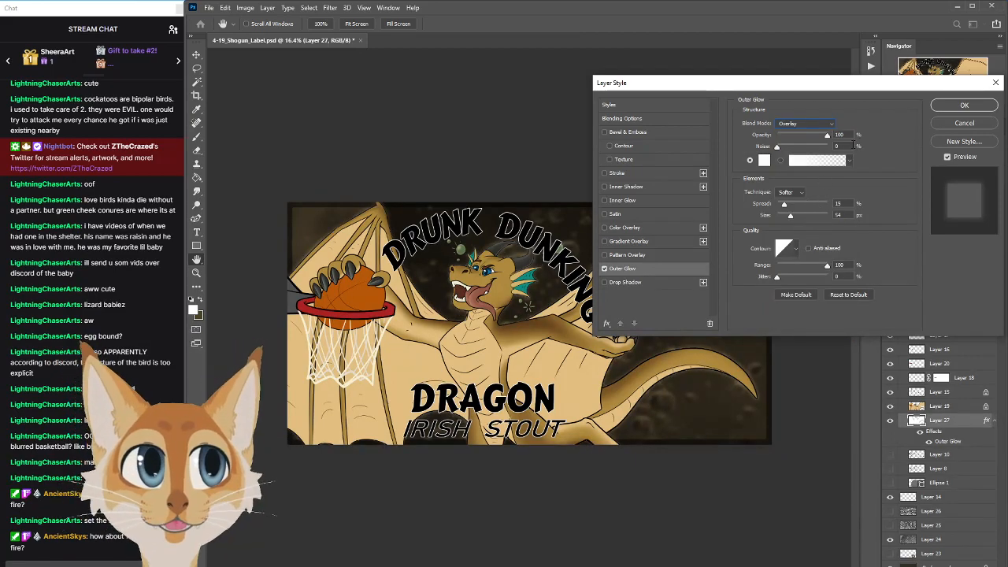
left_click(830, 125)
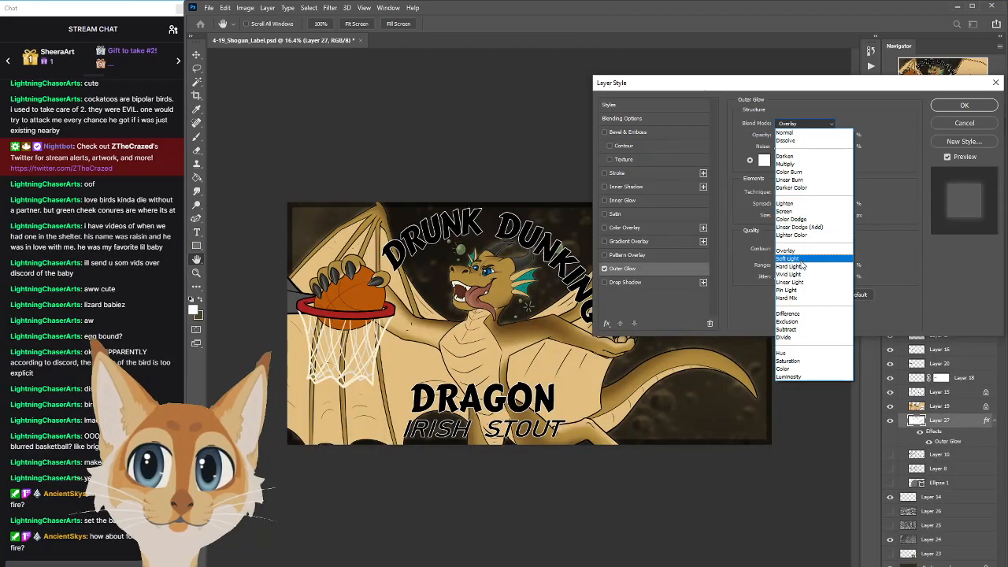
left_click(803, 259)
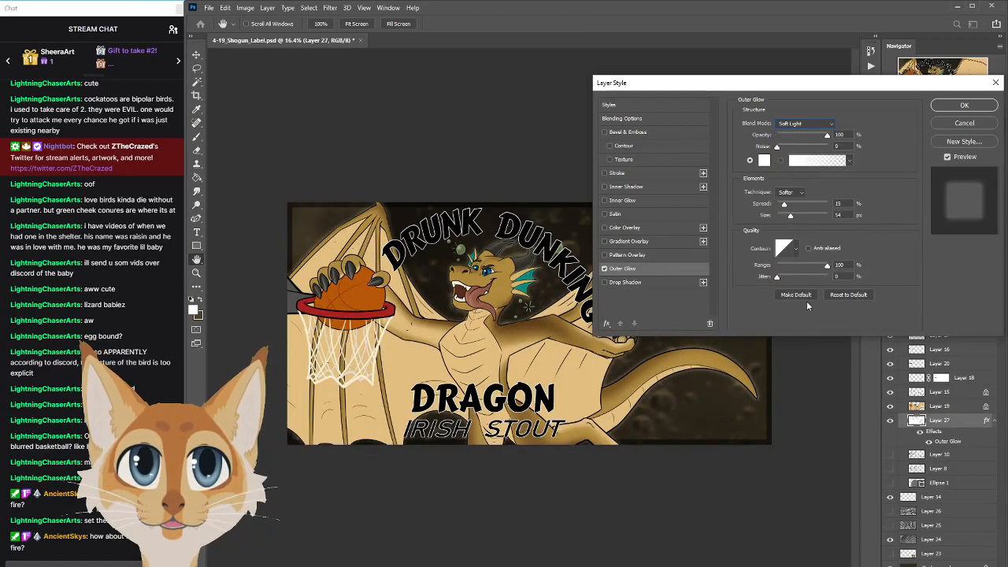
left_click_drag(813, 89, 816, 60)
left_click(810, 93)
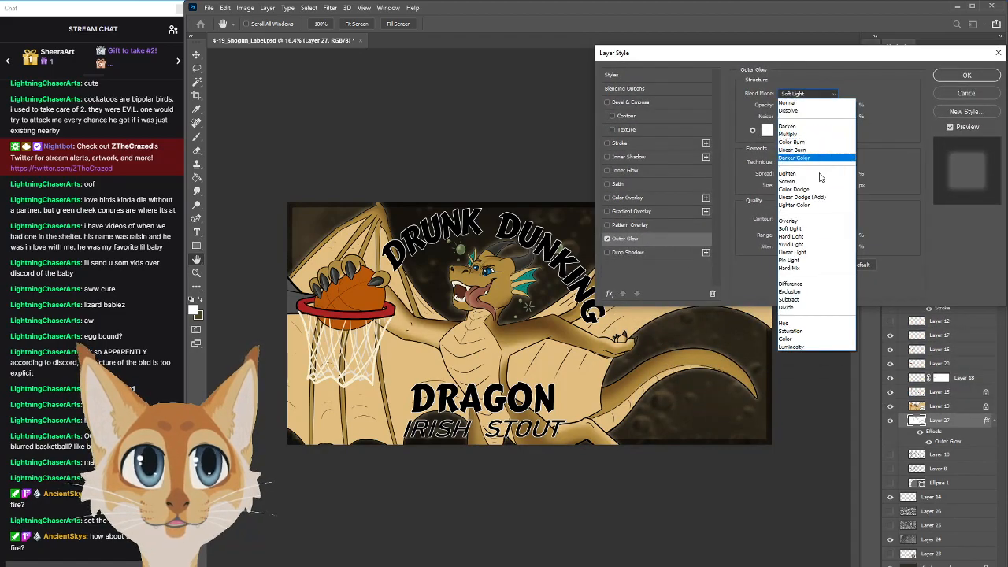
left_click(797, 236)
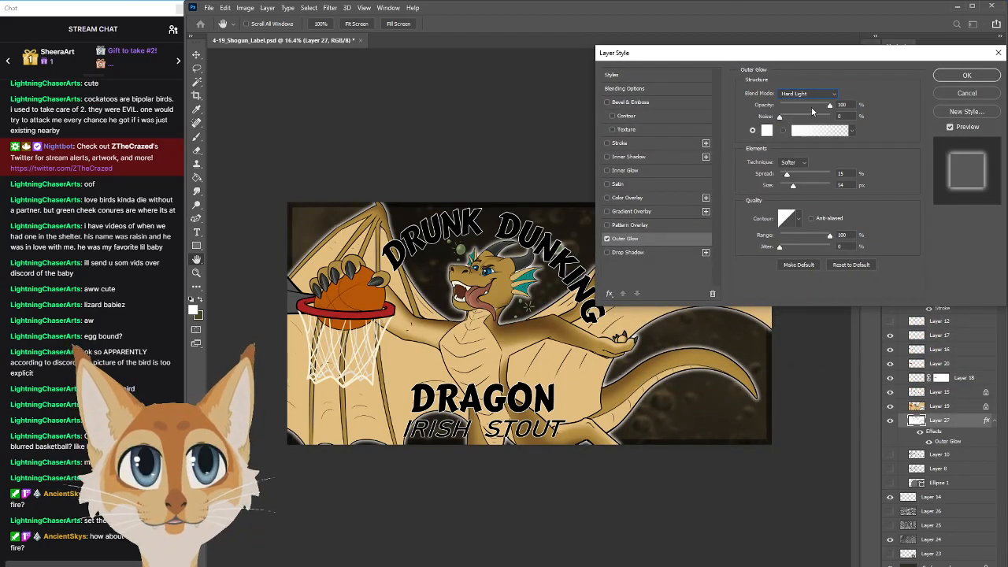
Open the outer glow's colour for editing and set its hue to 55° in the yellow range
left_click(766, 130)
left_click(718, 306)
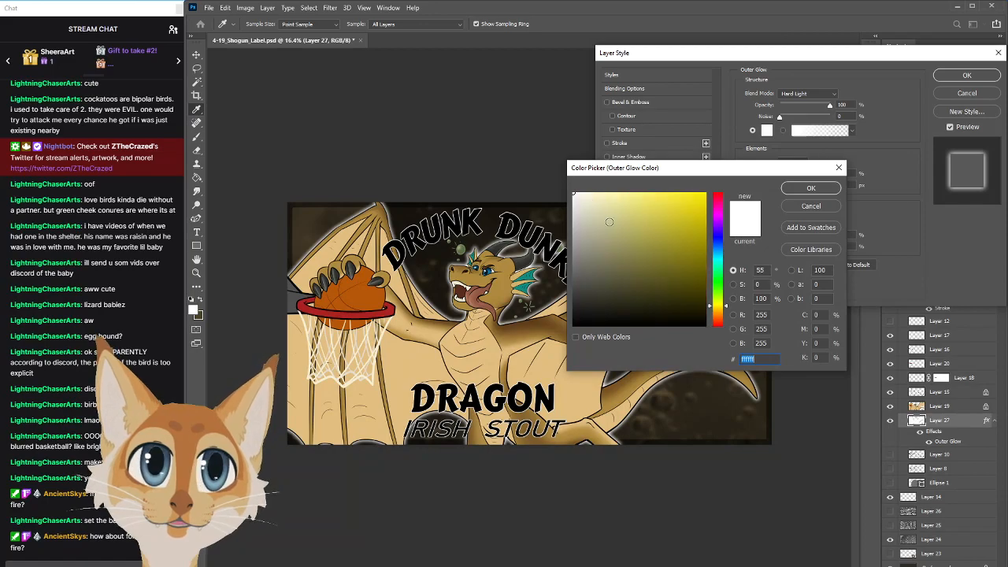
Set the Outer Glow colour of Layer 27 to pale cream #fcf5d9
left_click(590, 197)
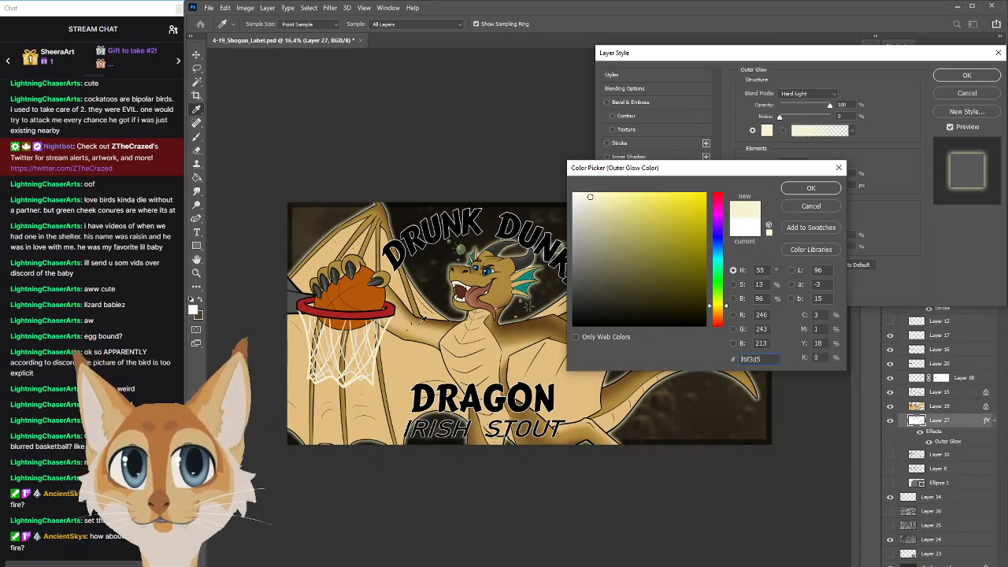
left_click(717, 310)
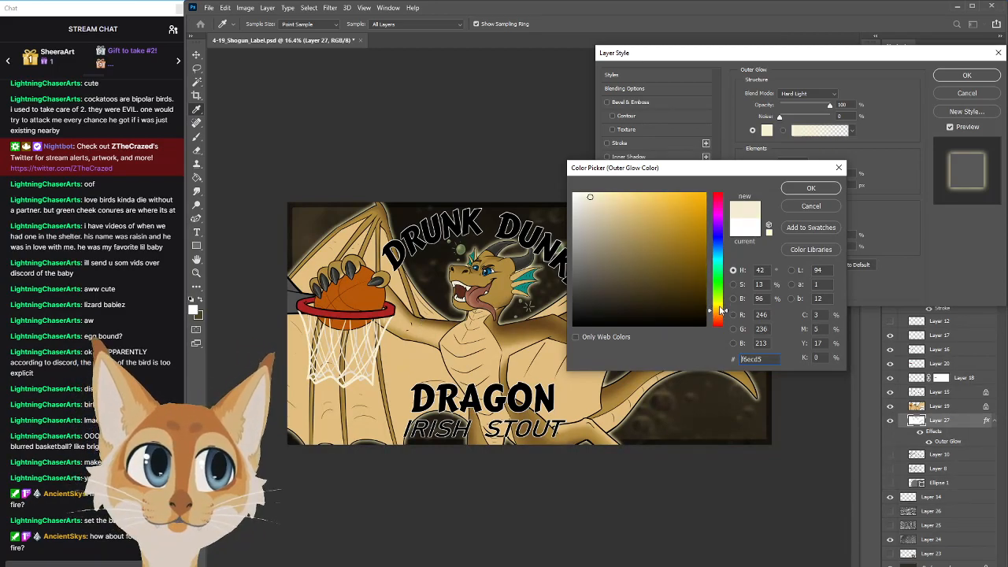
left_click(721, 309)
left_click(590, 194)
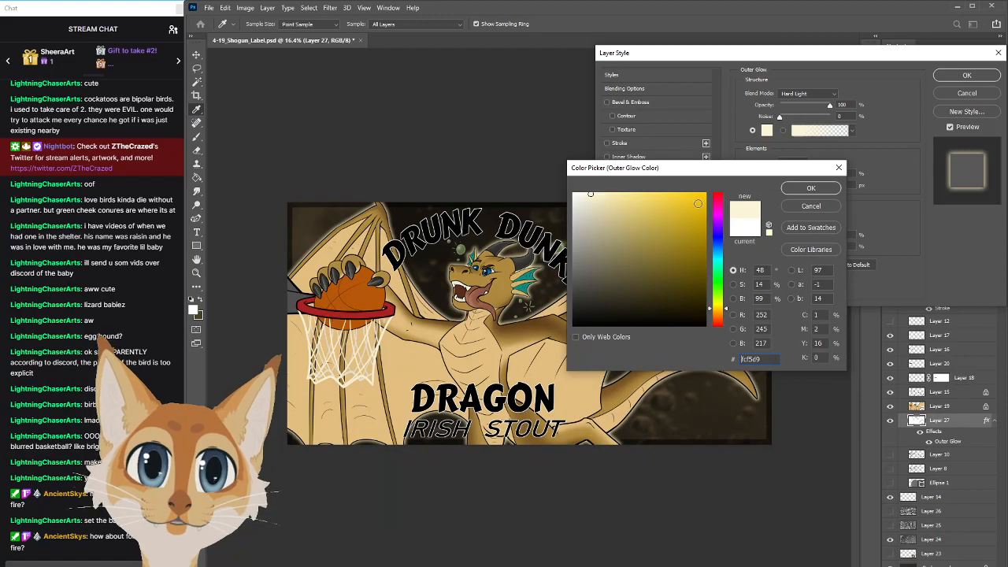
key("Return")
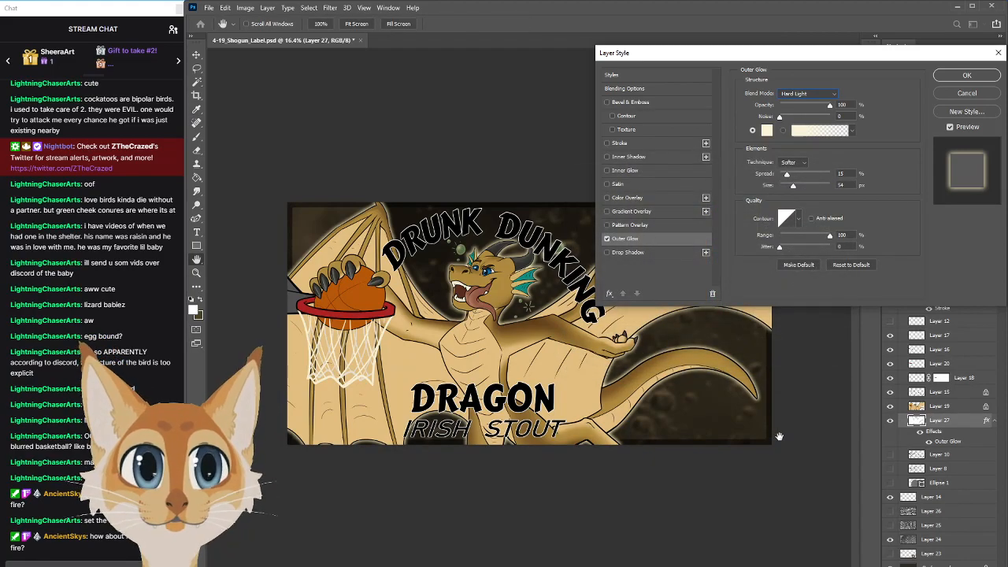
Tone down the outer glow to 59% opacity, 19% spread and a size of 40 px
left_click_drag(829, 105, 801, 108)
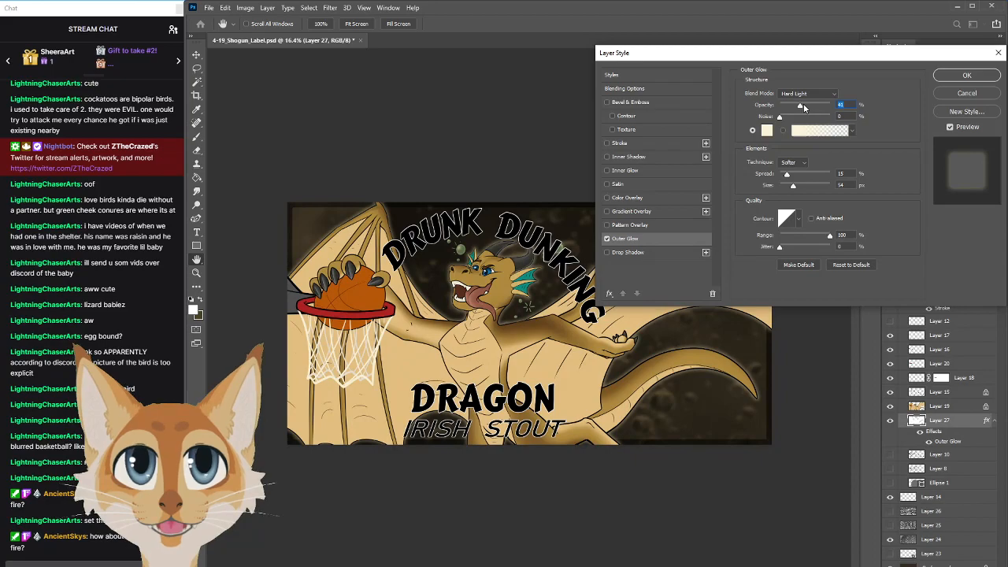
left_click_drag(783, 57, 821, 145)
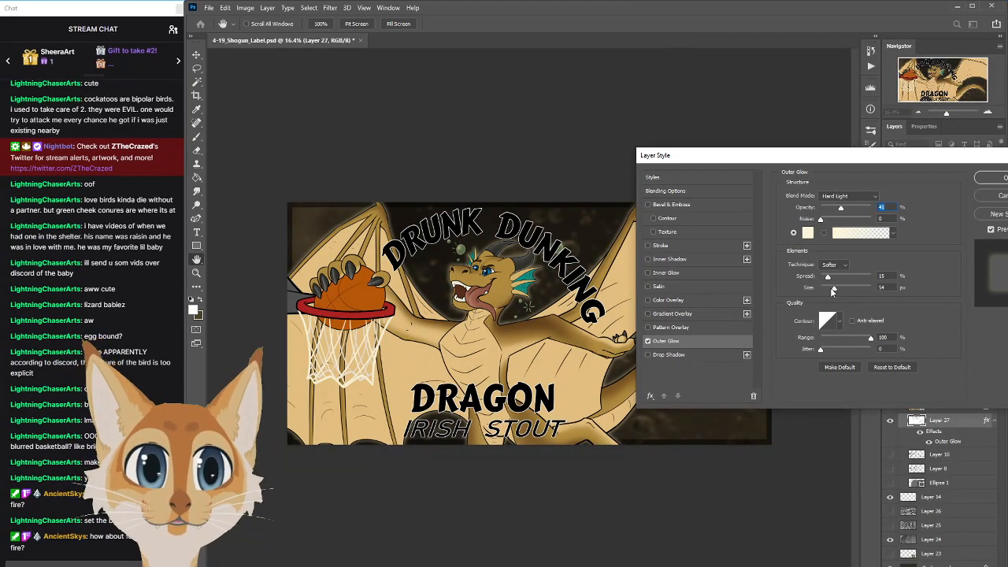
left_click_drag(833, 289, 832, 290)
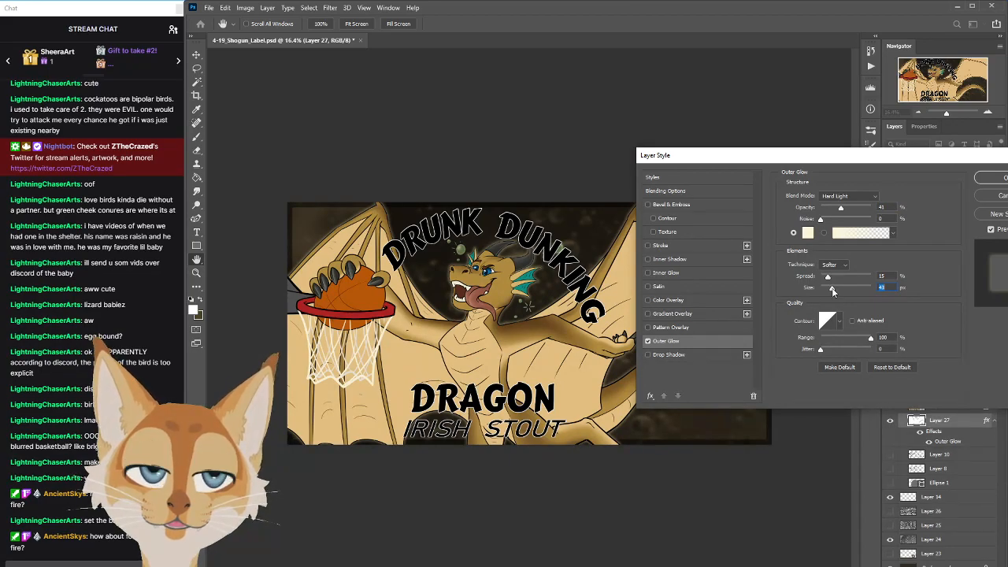
left_click(850, 208)
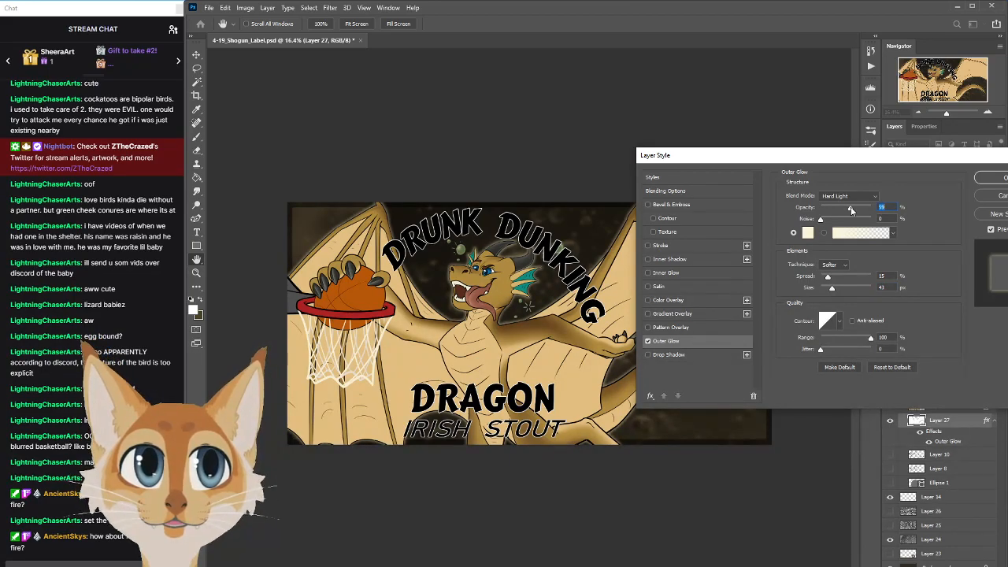
left_click(827, 279)
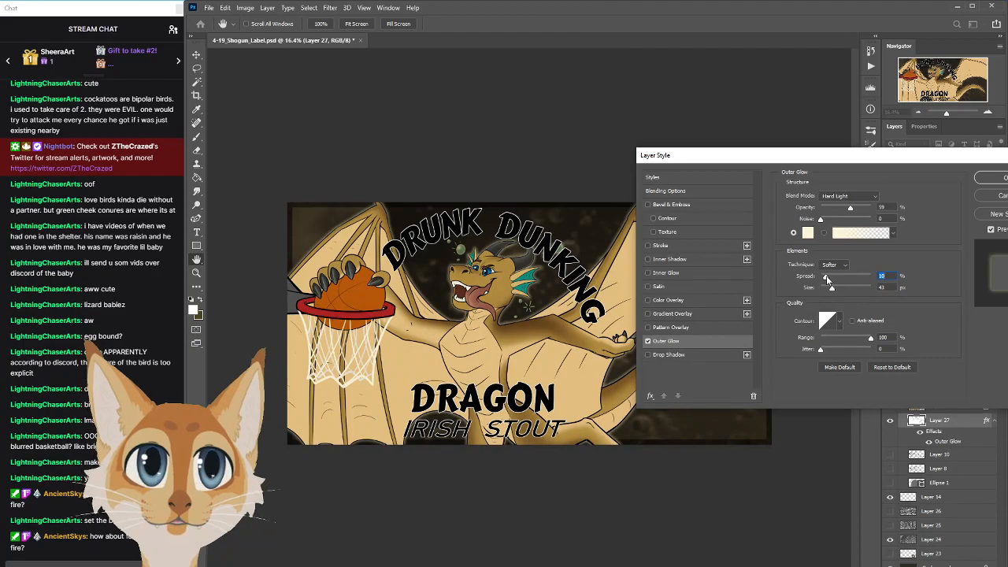
left_click(829, 289)
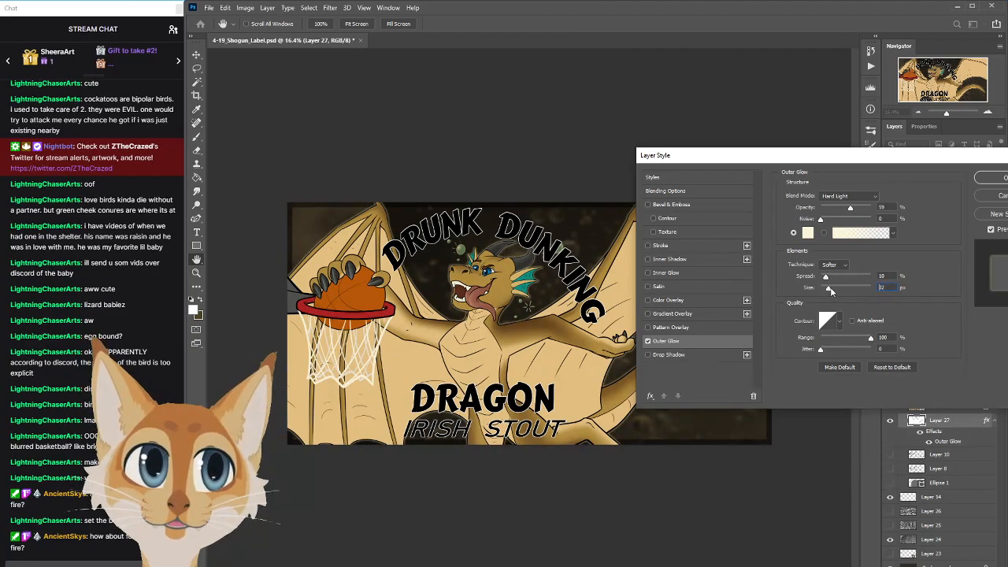
left_click(831, 277)
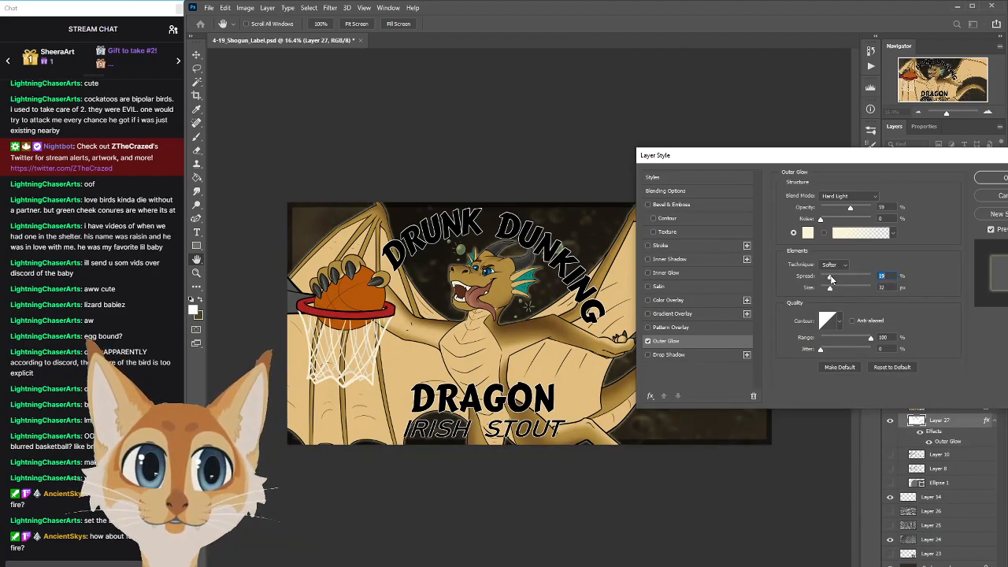
left_click(832, 289)
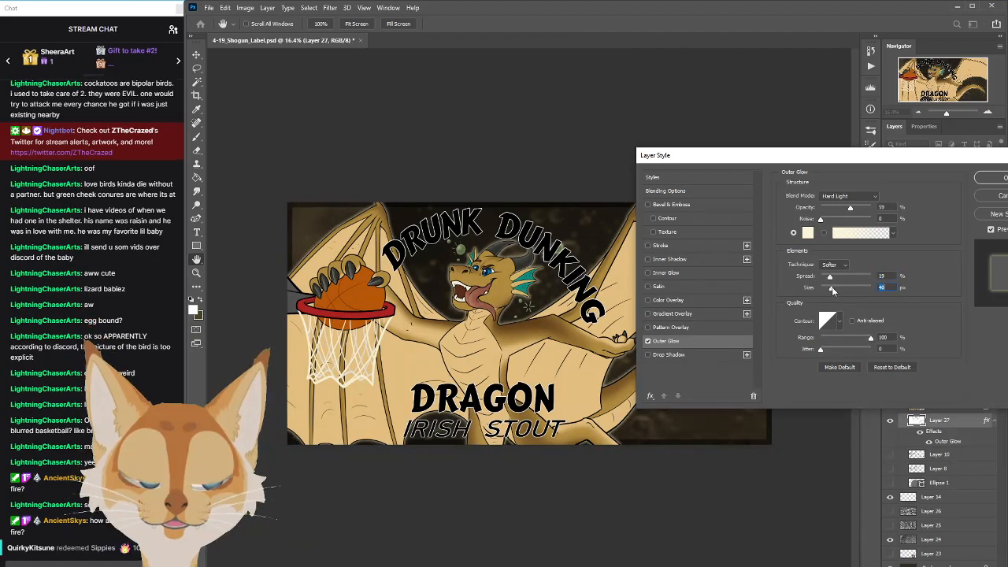
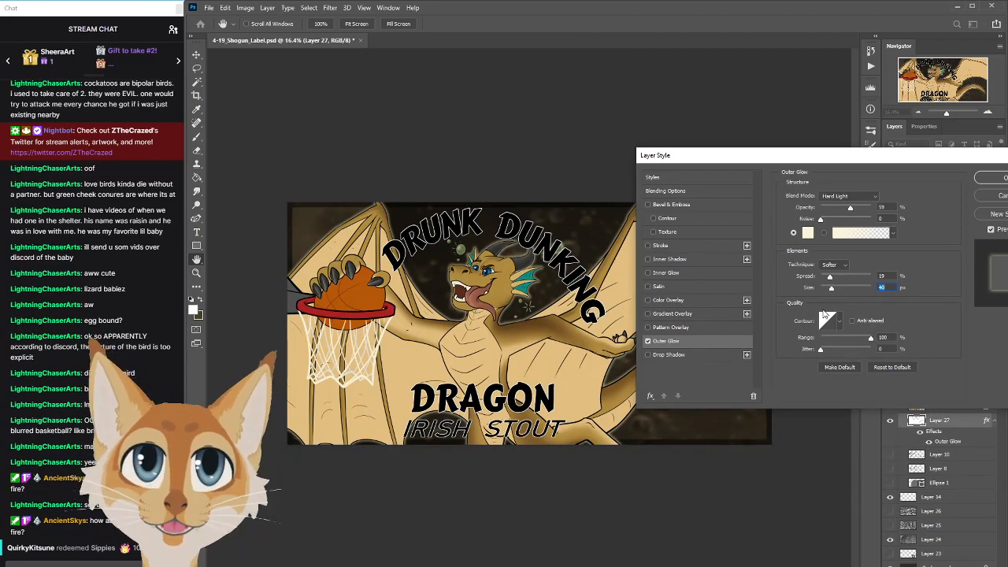
Reduce the outer glow size to 32 px, moving the Layer Style dialog to check the artwork
left_click_drag(789, 162, 734, 120)
left_click_drag(740, 253, 738, 253)
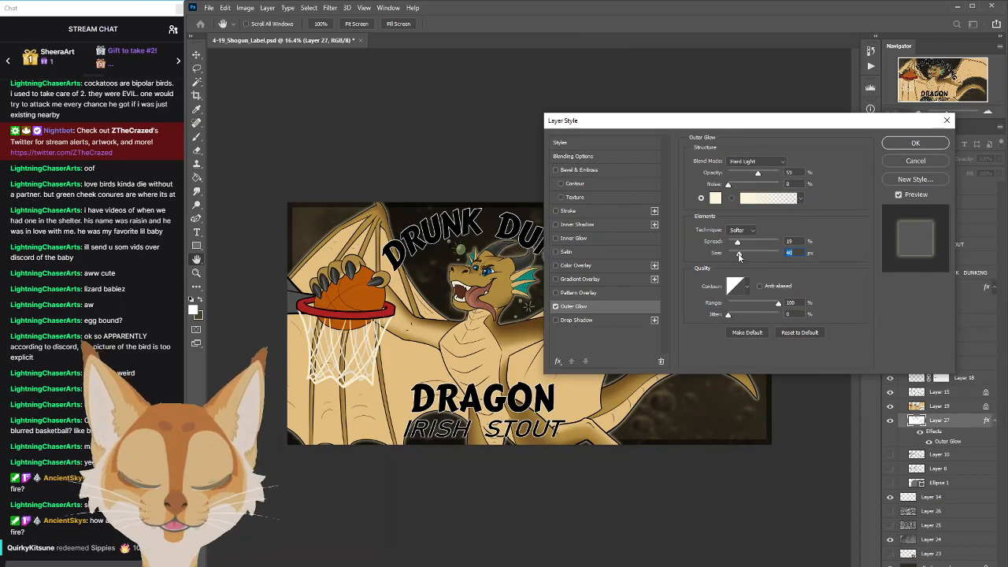
left_click_drag(751, 120, 764, 381)
left_click_drag(792, 204, 793, 197)
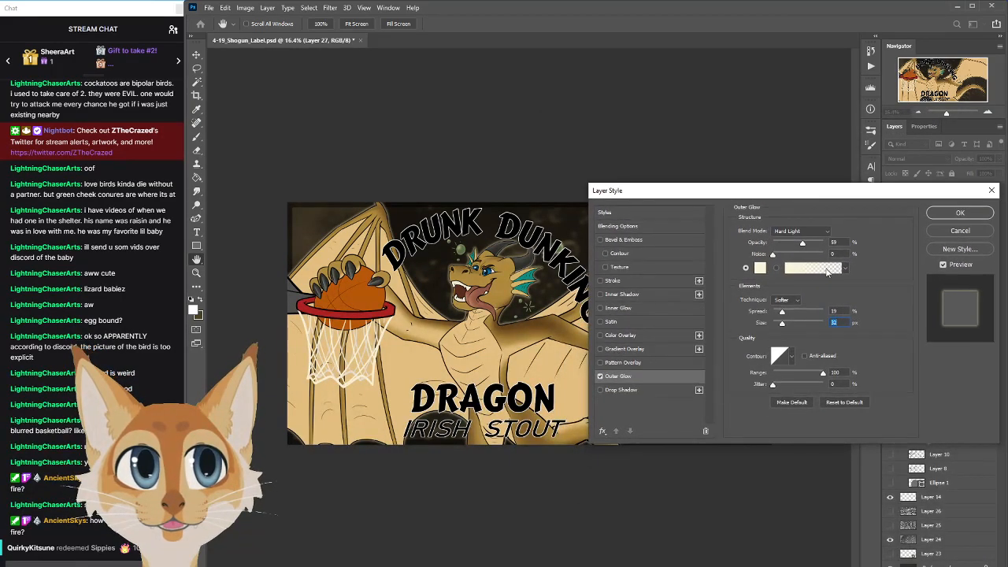
Try a wider, fainter outer glow with 31% spread, 114 px size and 27% opacity
left_click_drag(782, 312, 791, 315)
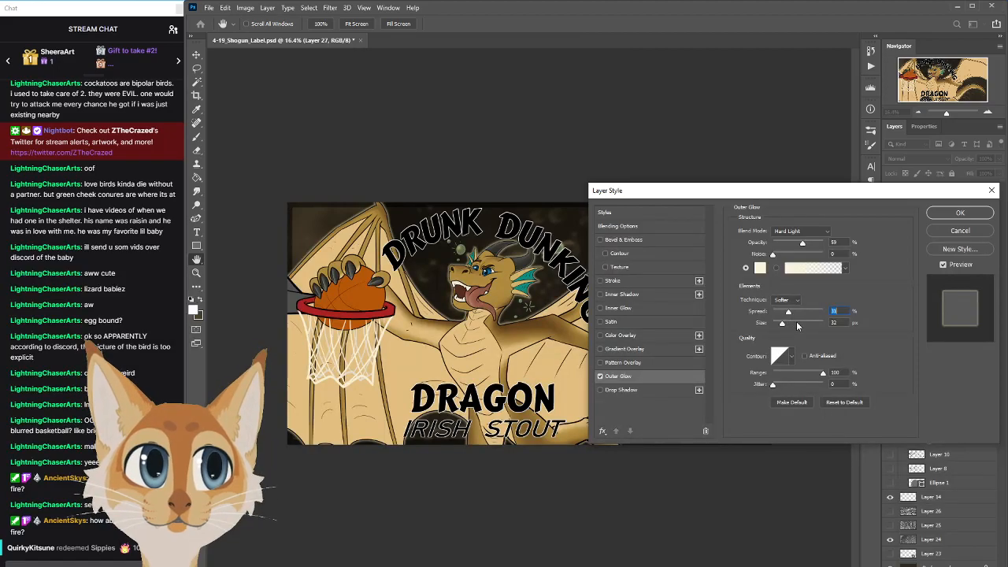
left_click(798, 324)
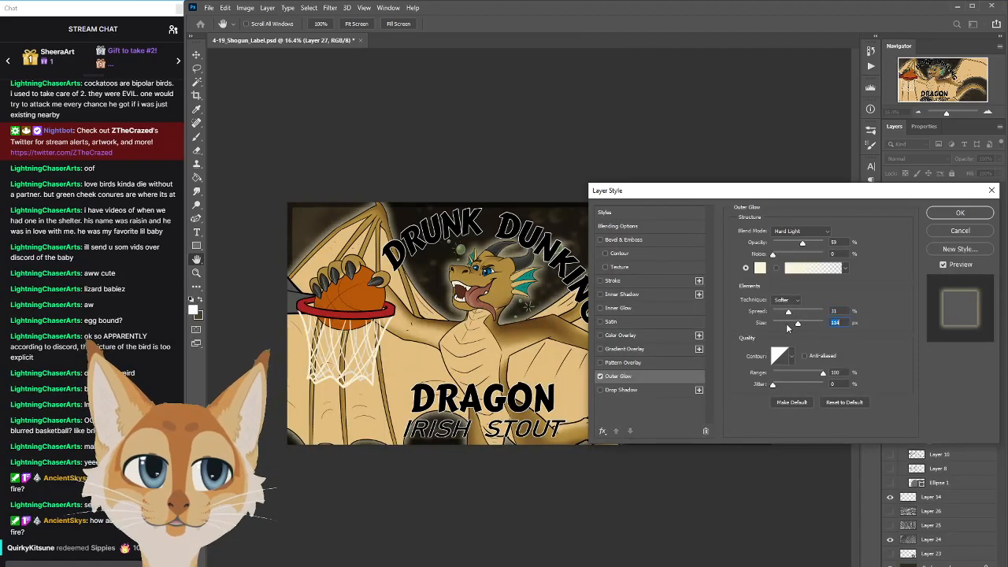
left_click_drag(758, 196, 821, 228)
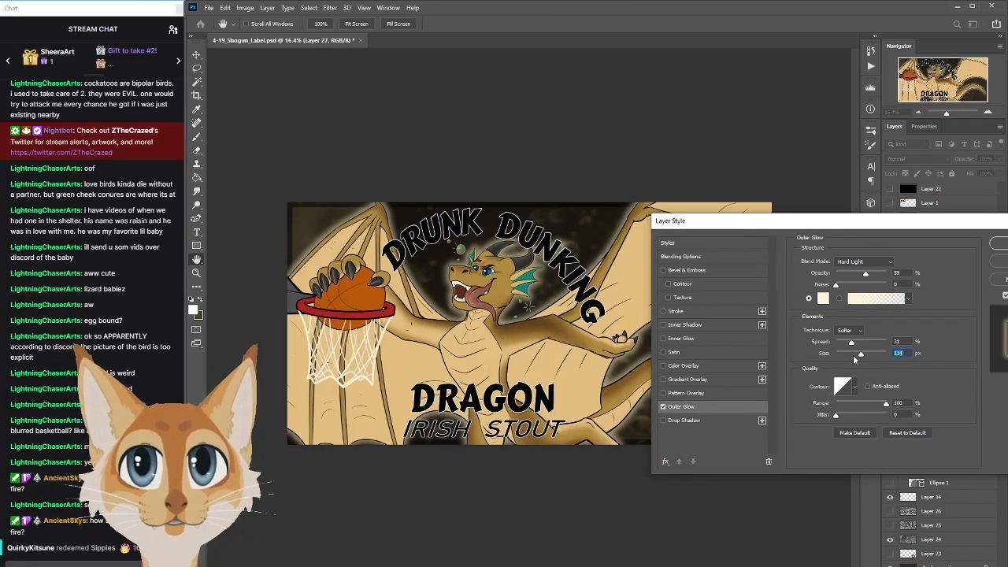
left_click(850, 274)
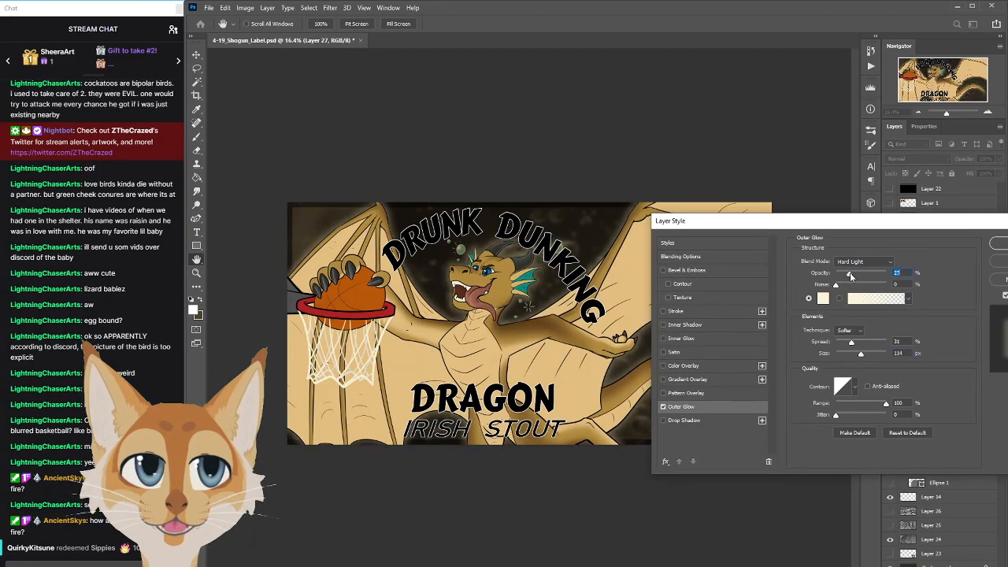
left_click_drag(803, 226, 789, 200)
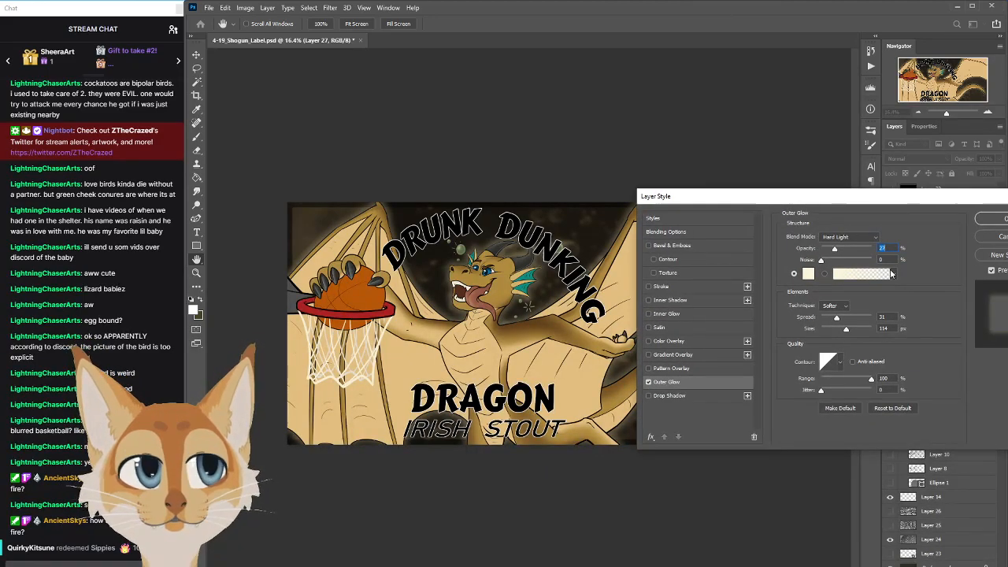
Try the Vivid Light blend mode on the outer glow at 77% opacity, and return it to Hard Light
left_click(847, 238)
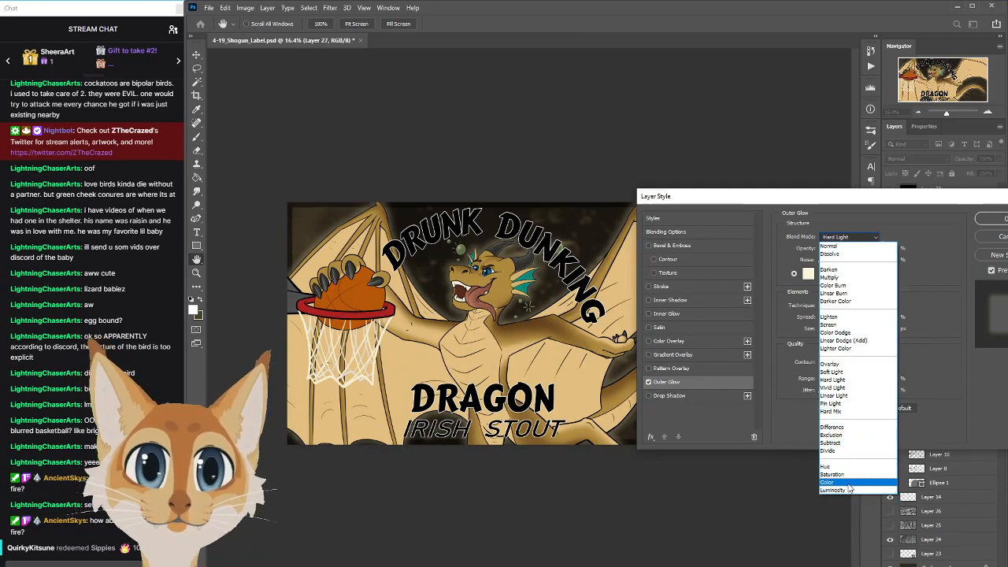
left_click(842, 388)
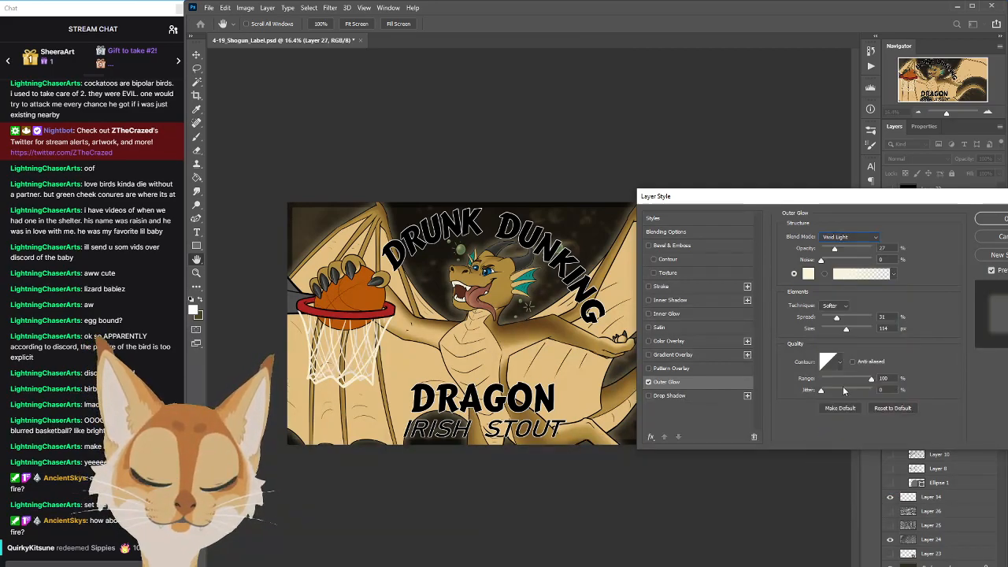
left_click_drag(835, 249, 861, 247)
mouse_move(799, 196)
left_mouse_down()
mouse_move(866, 106)
mouse_move(868, 78)
mouse_move(803, 118)
mouse_move(792, 184)
left_mouse_up()
left_click(843, 211)
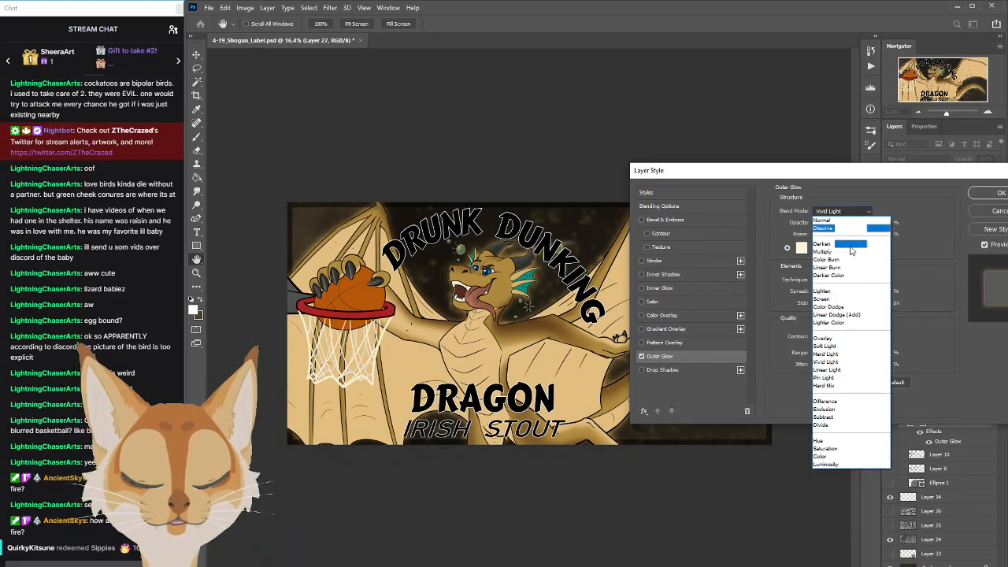
left_click(840, 353)
Change the outer glow colour to light red #fa6464
left_click(802, 247)
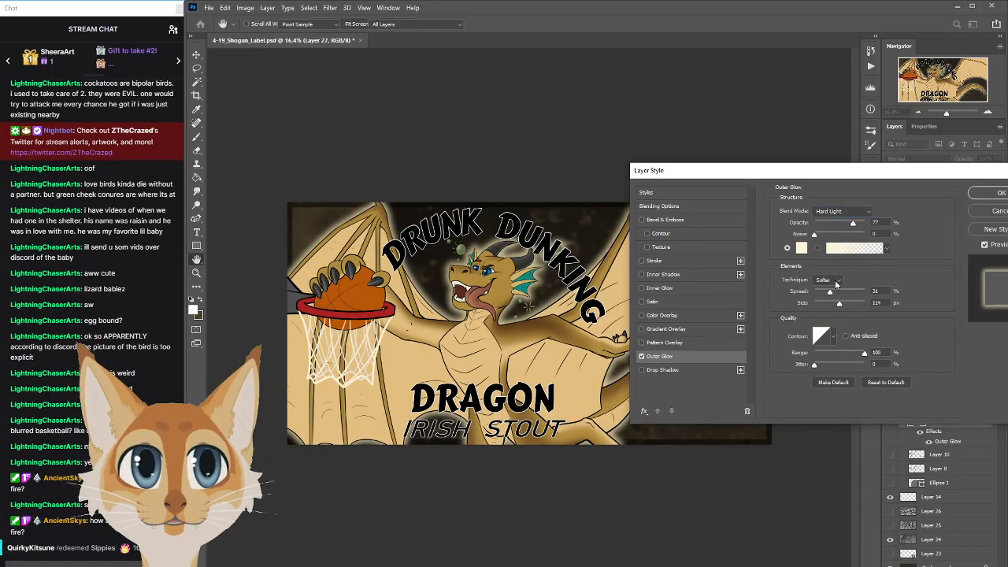
left_click(719, 274)
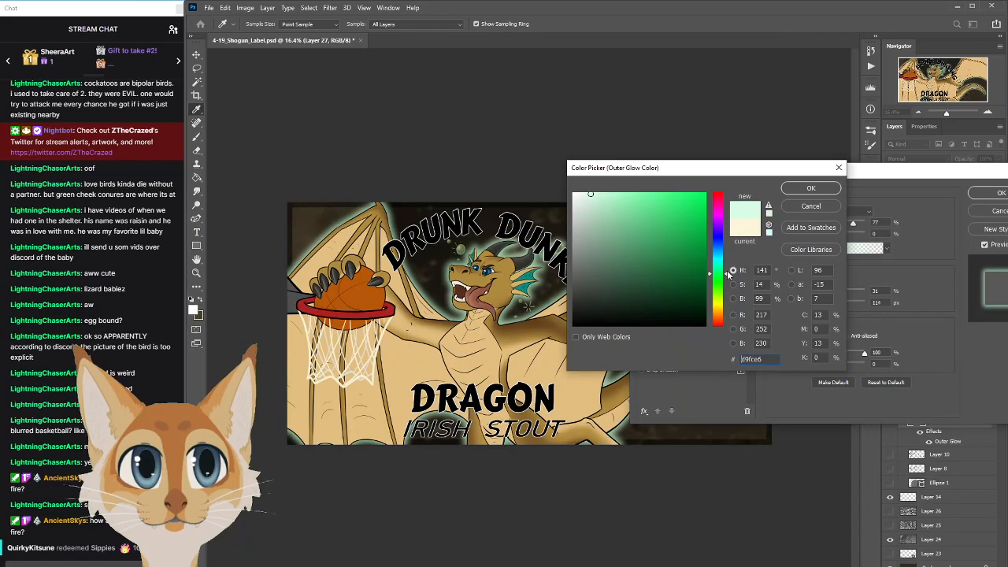
left_click_drag(729, 274, 721, 316)
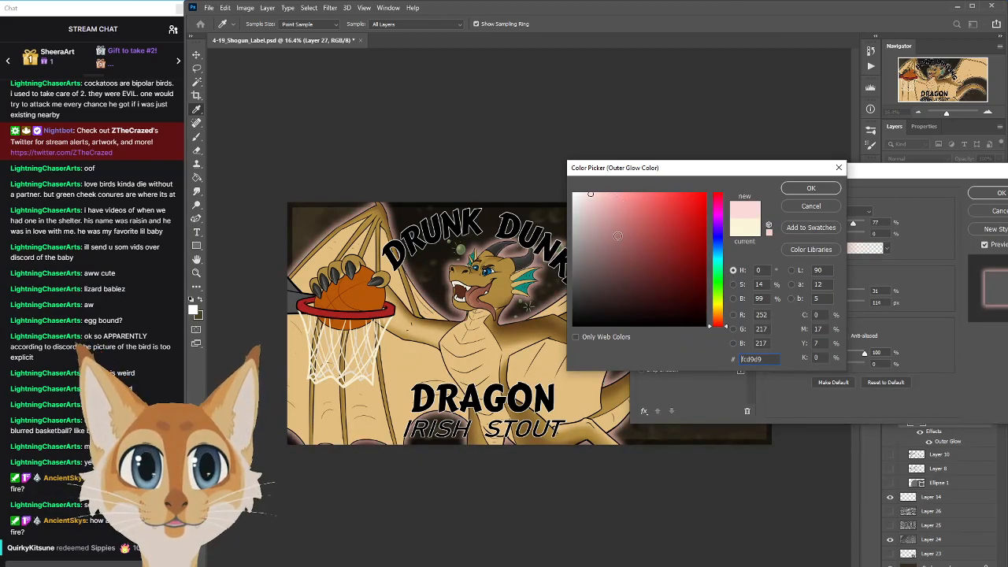
left_click(651, 206)
left_click(652, 194)
left_click(810, 188)
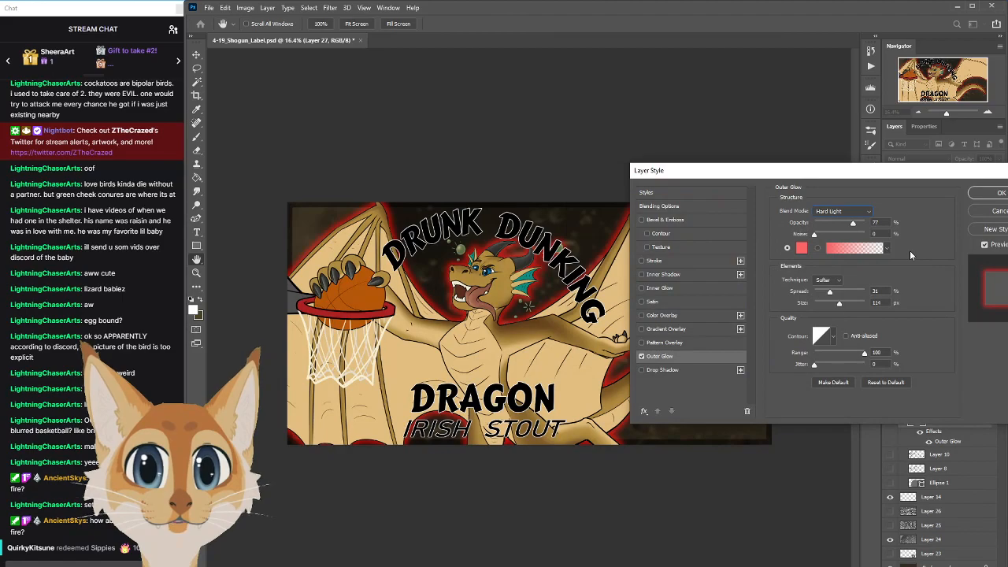
Set the red outer glow's opacity to 68%, moving the Layer Style dialog to check the whole label
left_click(834, 224)
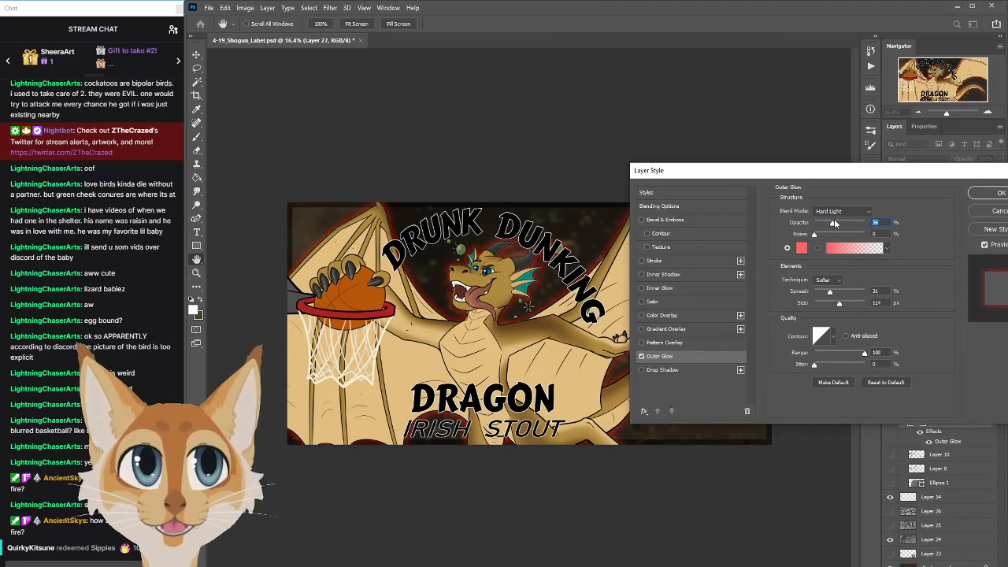
left_click_drag(678, 170, 767, 238)
mouse_move(923, 299)
left_mouse_down()
mouse_move(916, 292)
mouse_move(937, 293)
left_mouse_up()
left_click_drag(879, 240, 739, 94)
Change the outer glow colour to golden orange #f3ad40
left_click(753, 172)
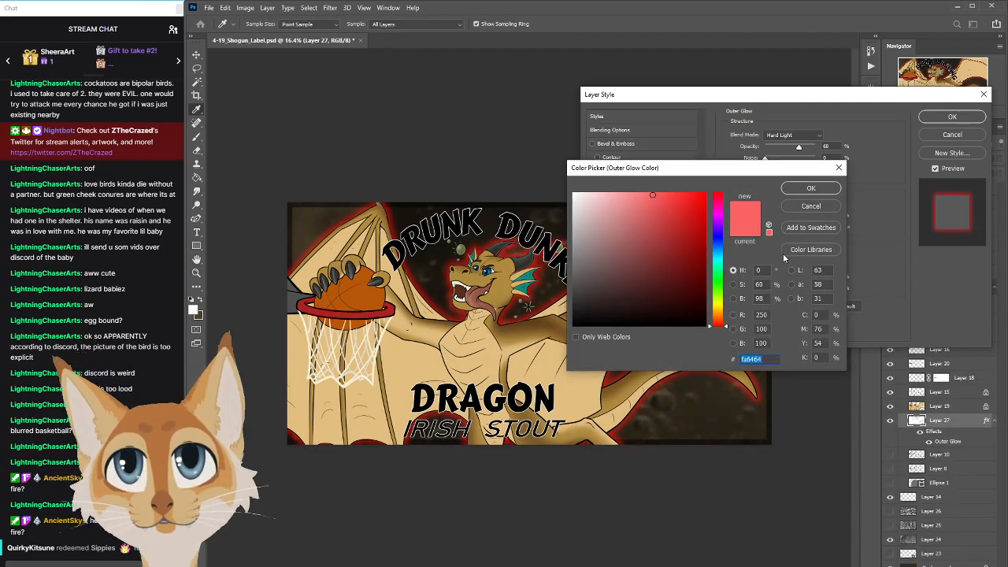
left_click(720, 319)
left_click_drag(722, 318, 721, 315)
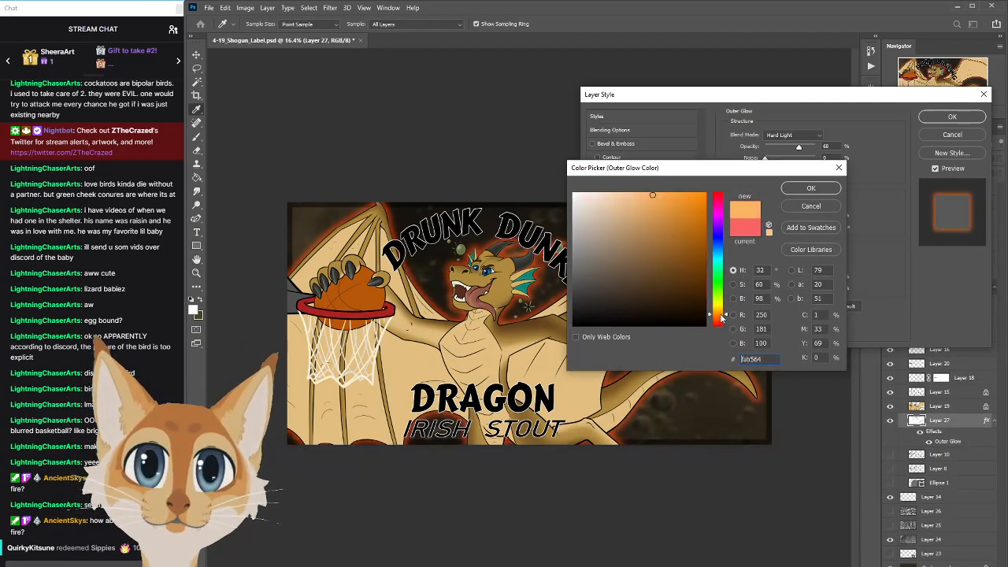
left_click(670, 198)
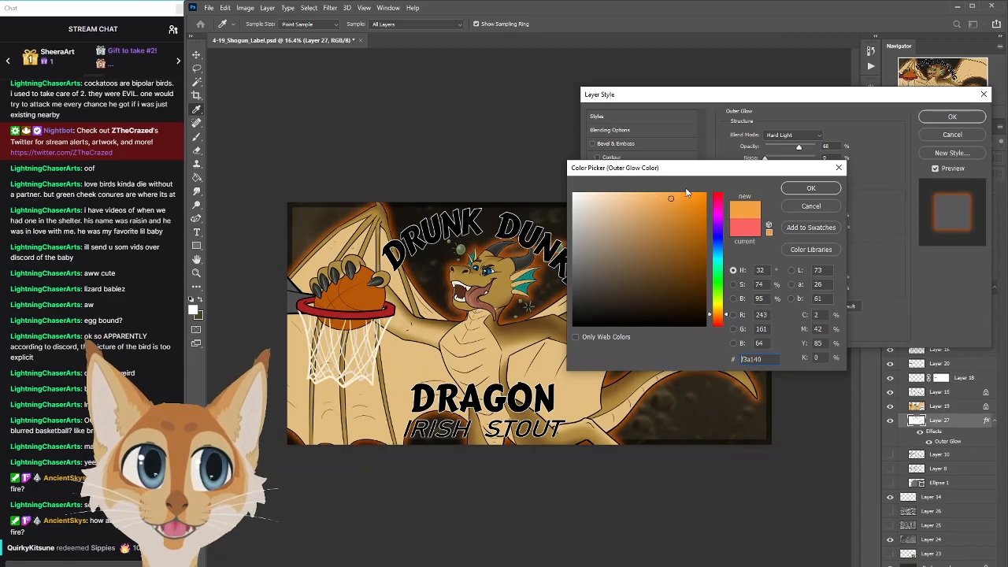
left_click(721, 315)
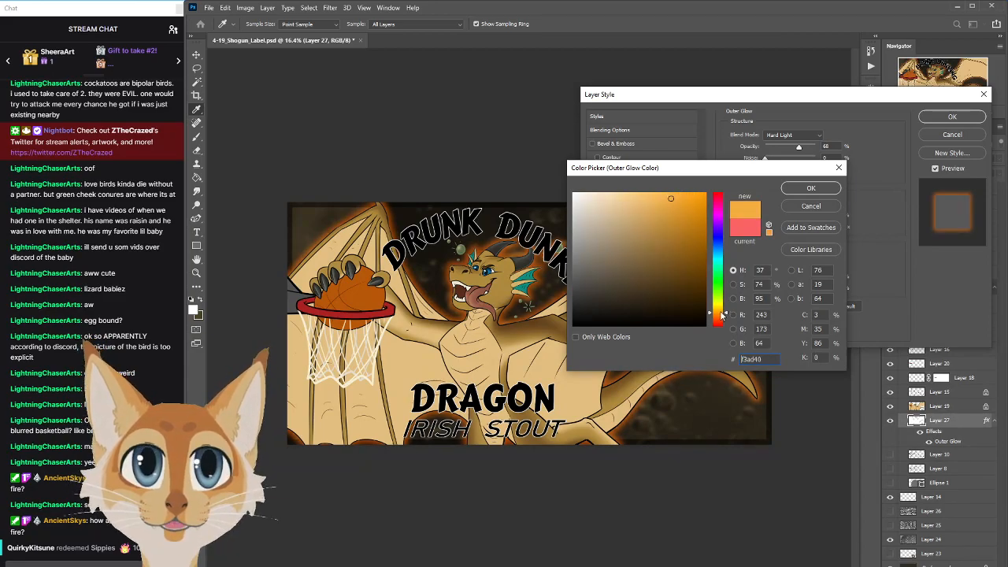
left_click(811, 188)
Soften the orange outer glow to 40% opacity, 17% spread and a size of 68 px
left_click_drag(787, 94, 896, 154)
left_click_drag(907, 206, 893, 209)
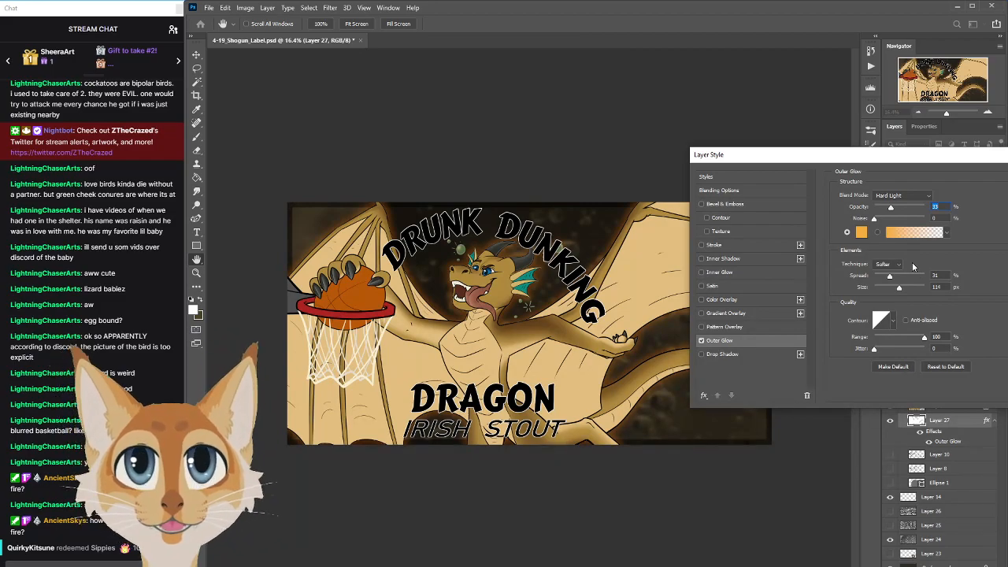
mouse_move(882, 290)
left_mouse_down()
mouse_move(879, 277)
mouse_move(891, 288)
mouse_move(883, 274)
left_mouse_up()
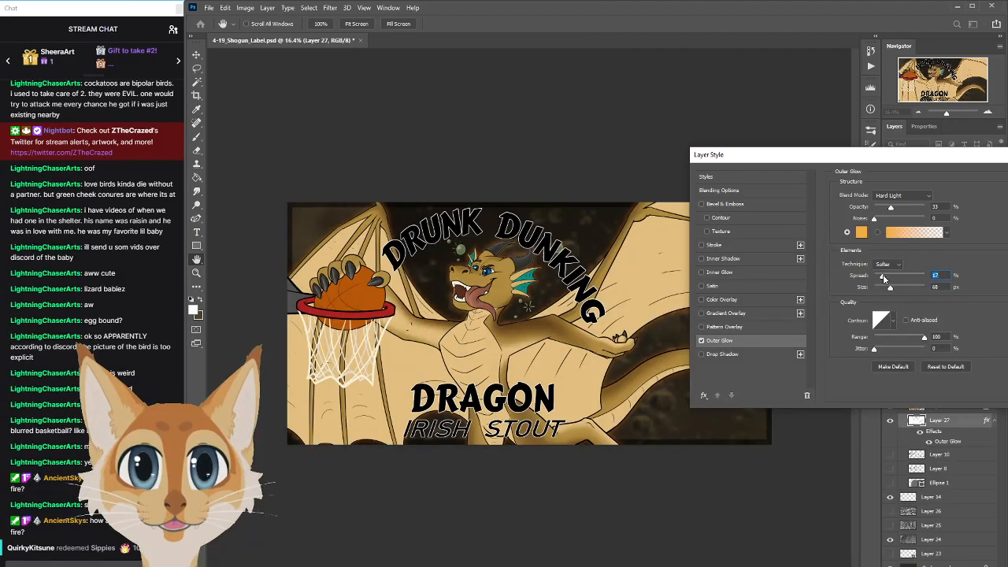
left_click(900, 209)
left_click_drag(899, 209, 894, 210)
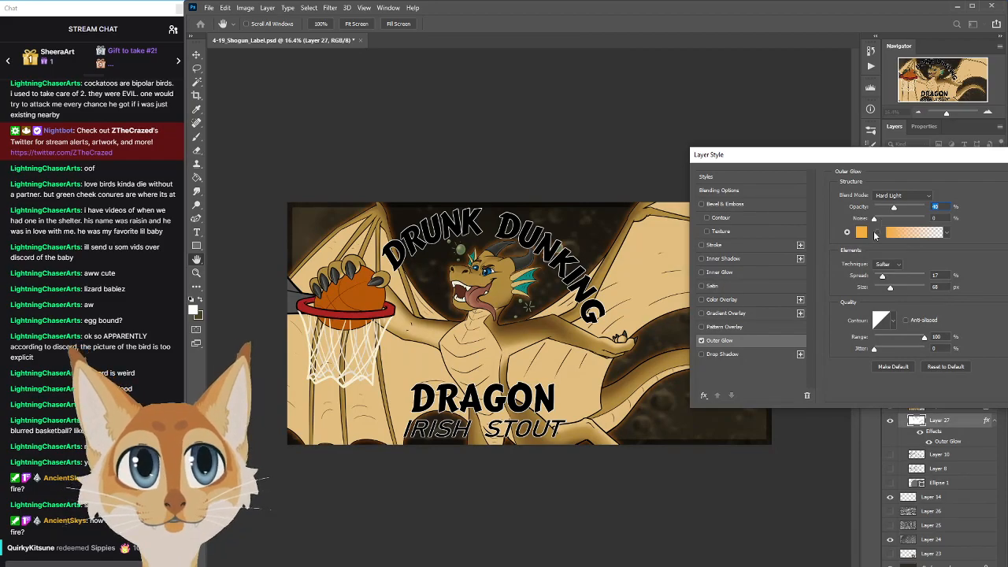
Change the outer glow colour to light orange #f4c06d
left_click(859, 232)
left_click(650, 199)
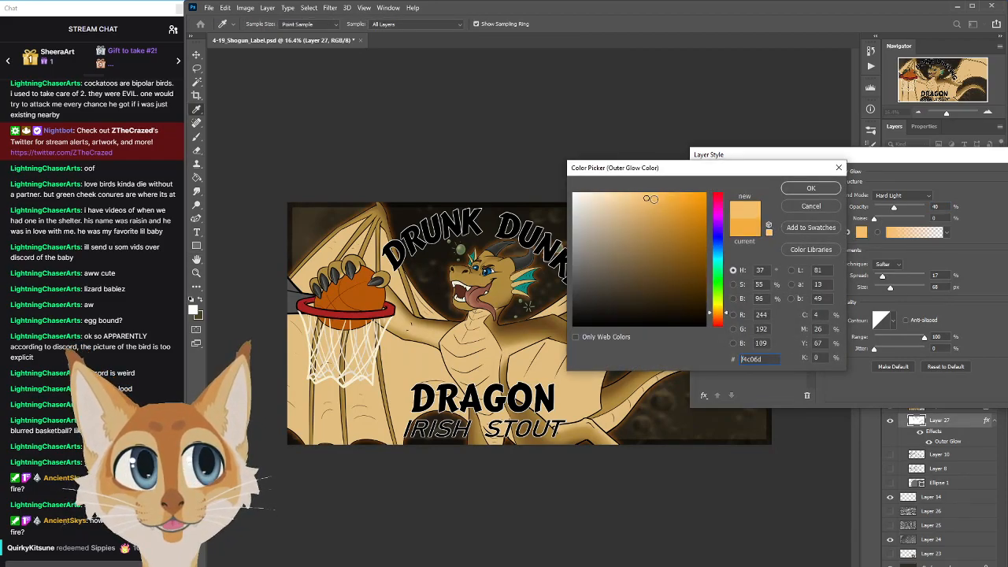
left_click(826, 189)
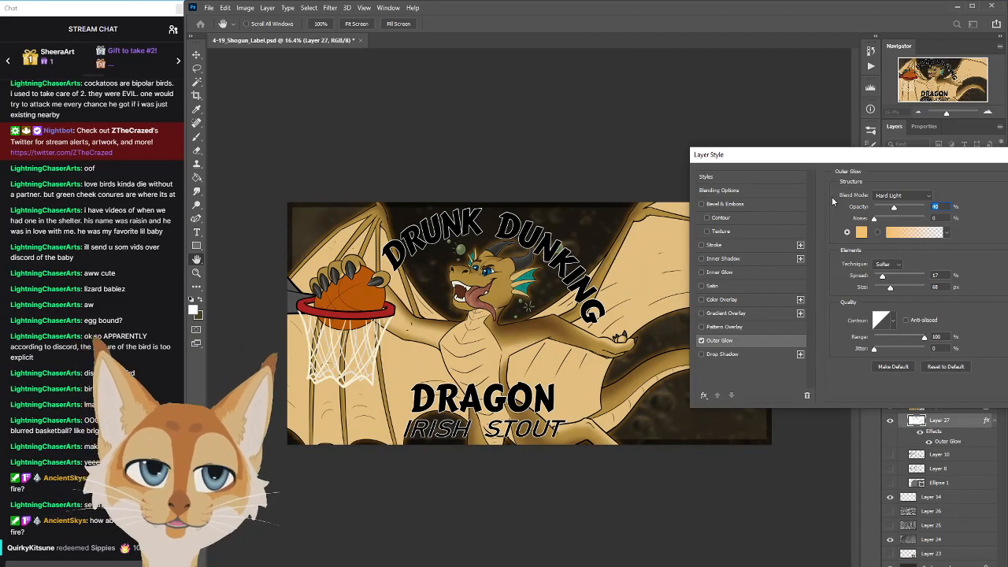
Try pale cream #f3e8d7 as the outer glow colour
left_click(867, 232)
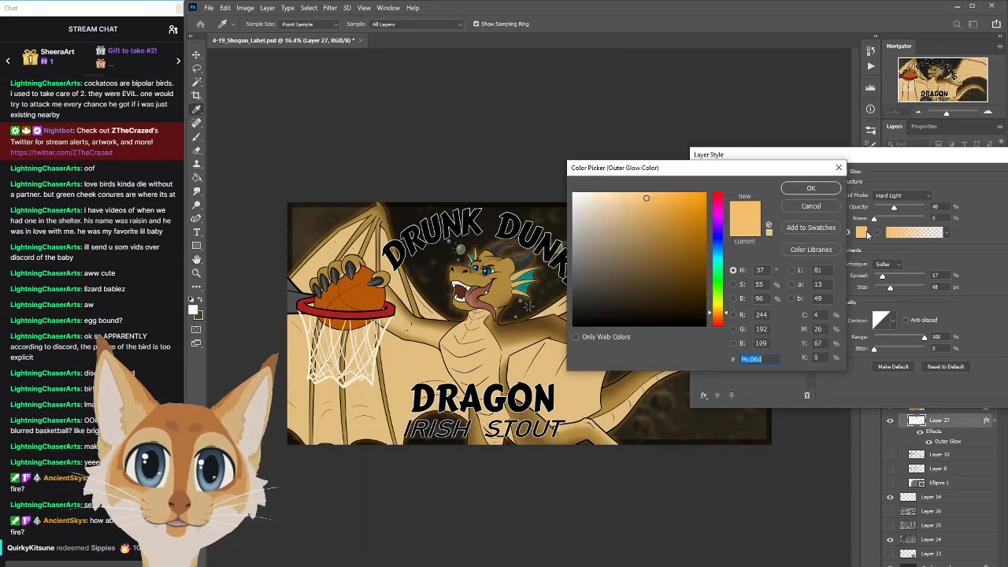
left_click(614, 197)
left_click(588, 197)
left_click(584, 202)
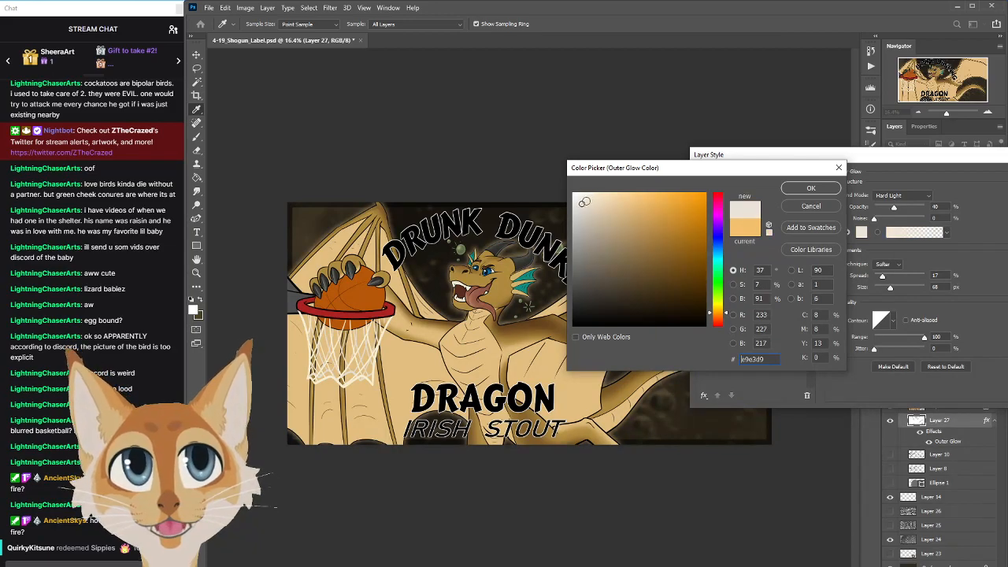
left_click(587, 199)
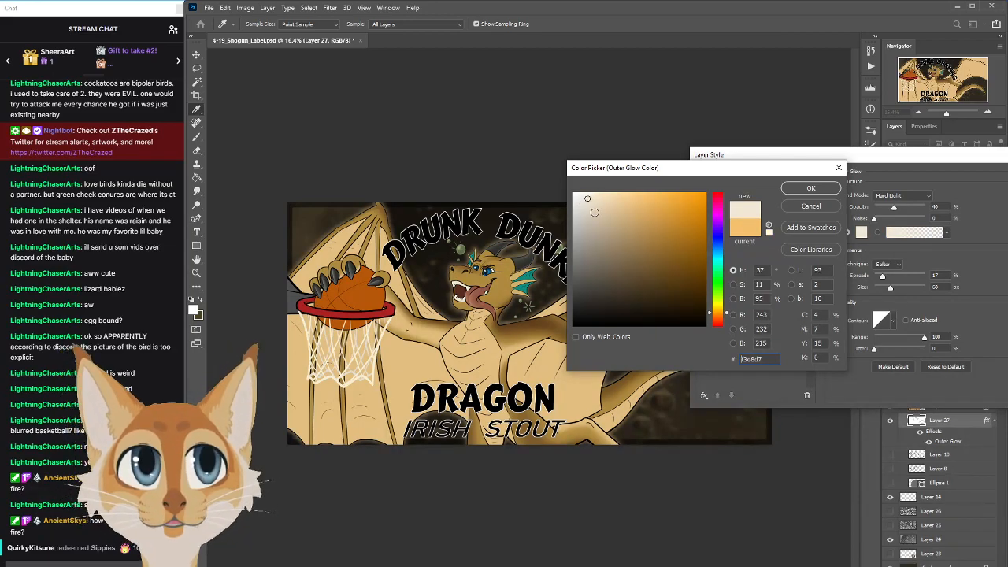
Try saturated orange and amber shades for the outer glow, ending on #f9b615
left_click(705, 195)
left_click(703, 196)
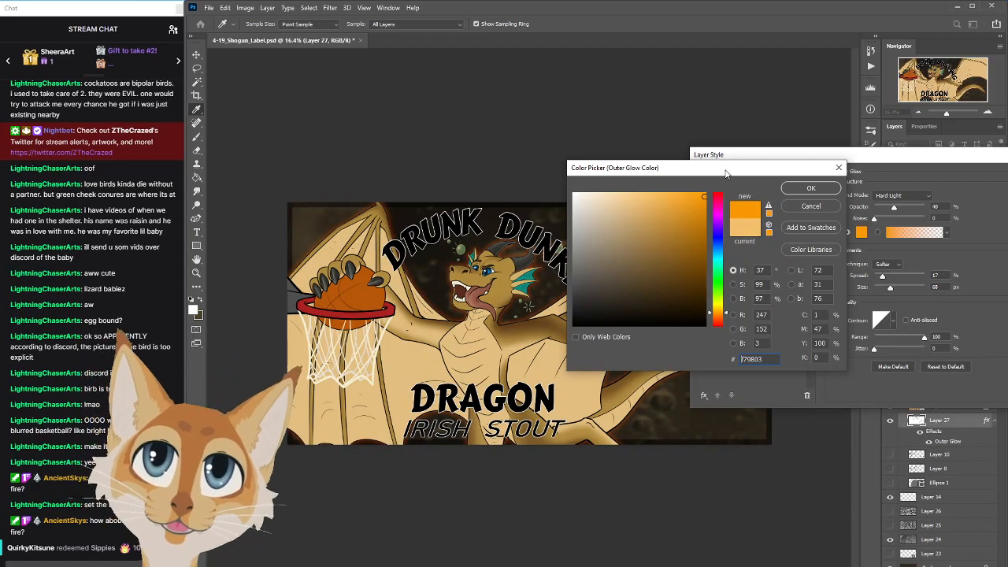
left_click(723, 312)
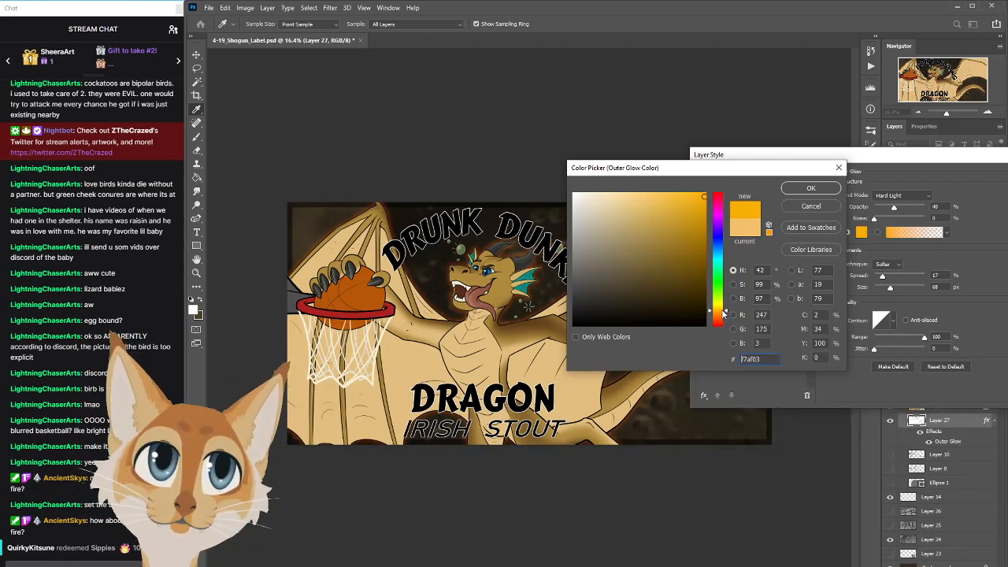
left_click(665, 198)
left_click_drag(666, 197, 695, 195)
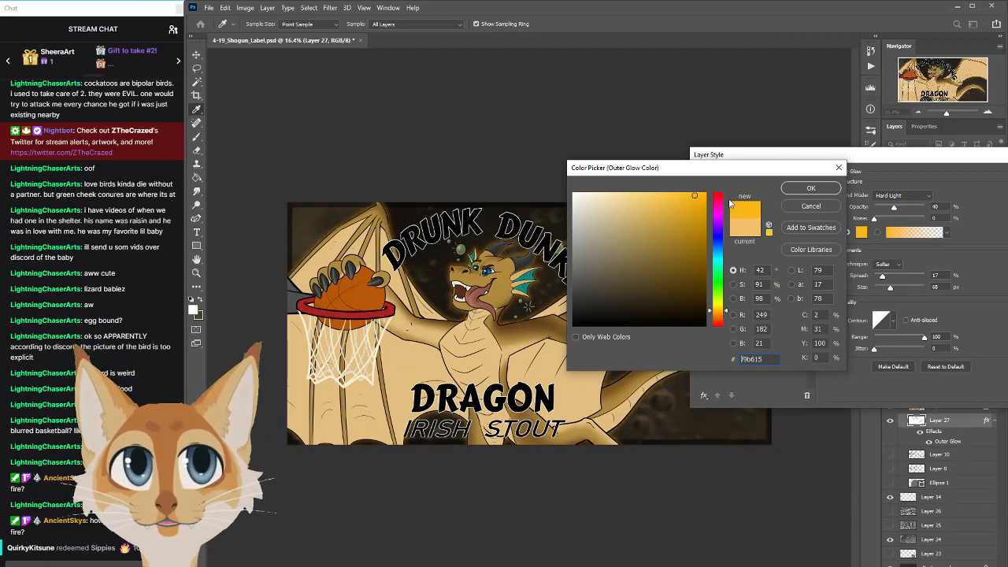
Try white for the outer glow and settle on pale cyan #e2f8f9
left_click(592, 198)
left_click_drag(592, 198, 566, 187)
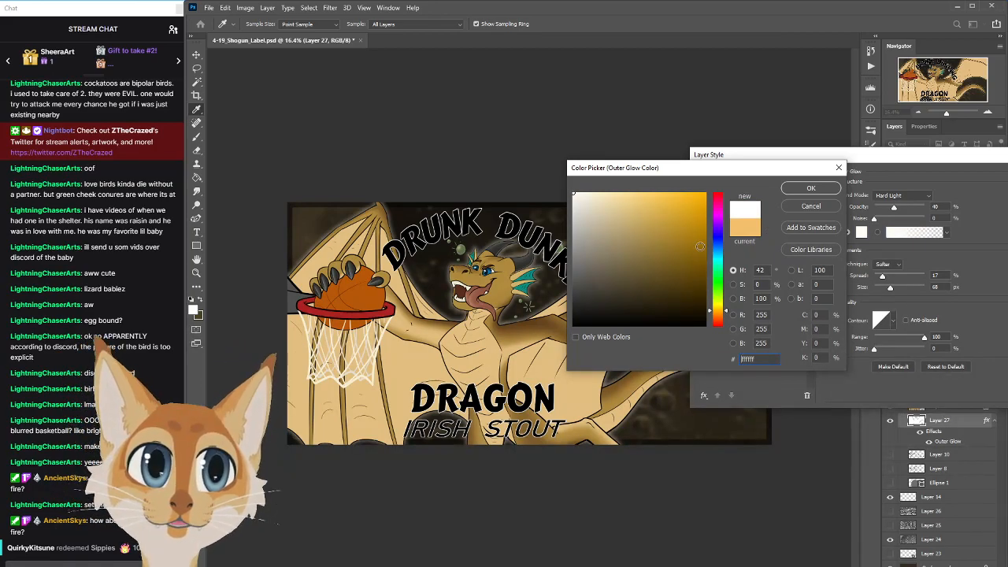
left_click(720, 258)
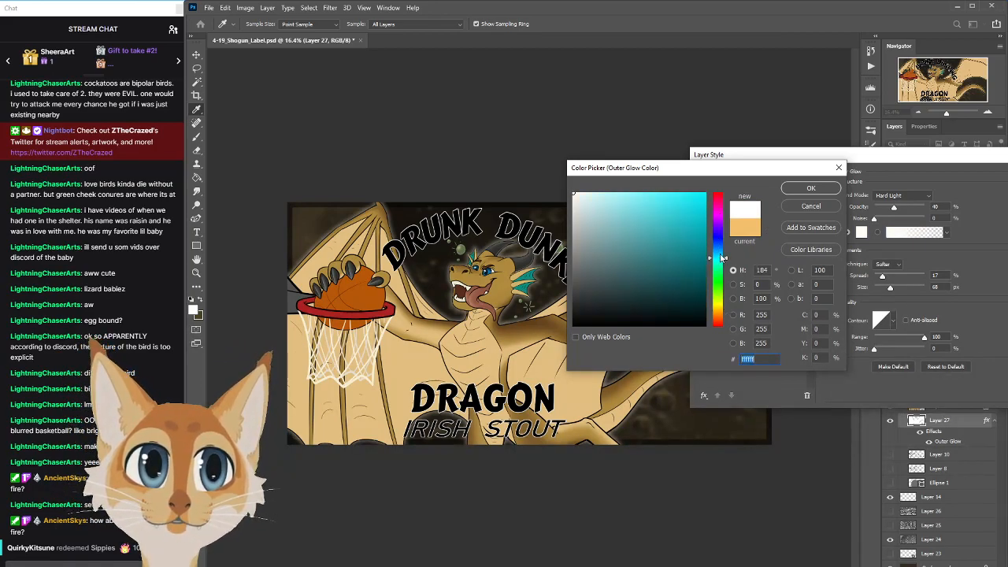
left_click(595, 197)
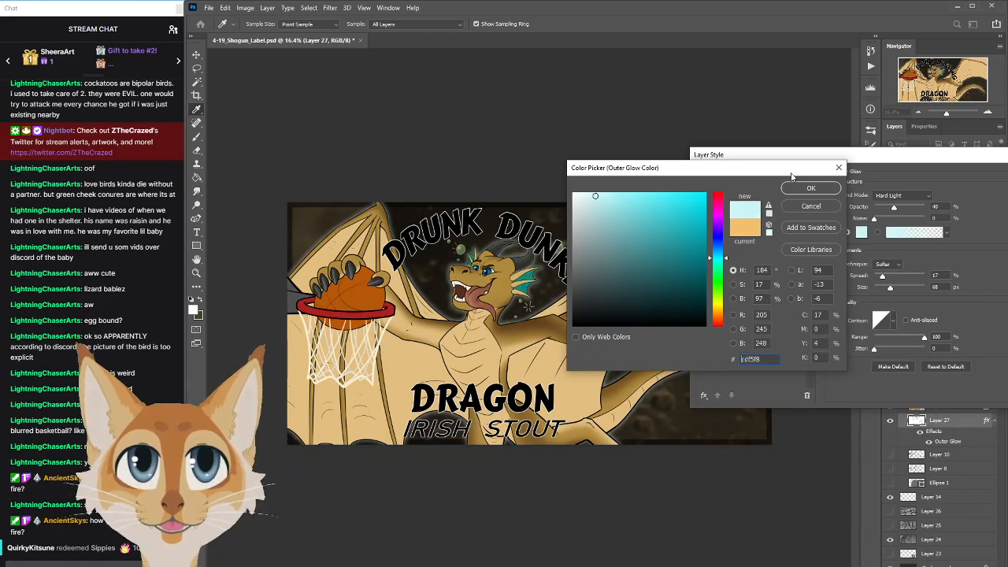
left_click_drag(776, 168, 862, 158)
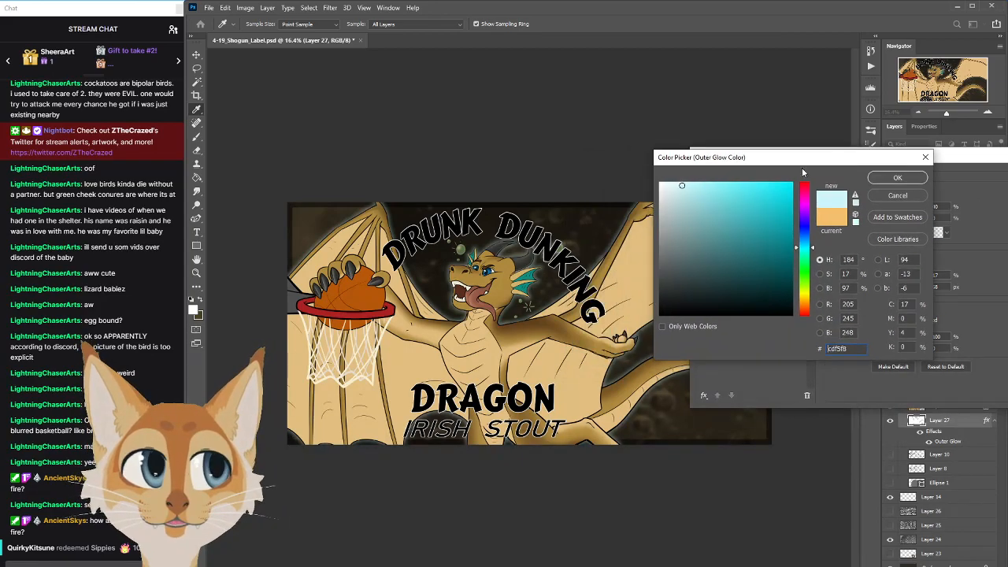
left_click(672, 185)
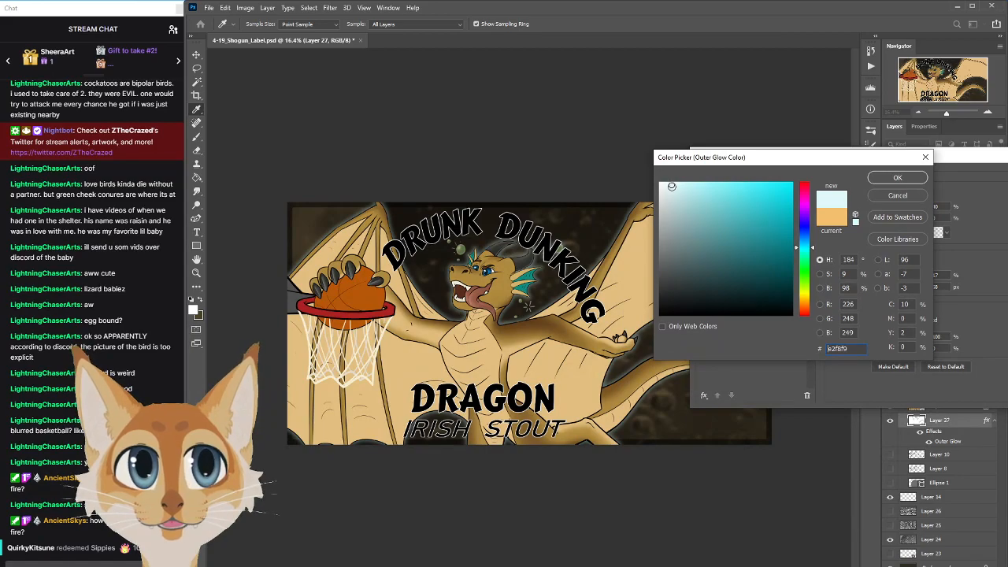
left_click(898, 178)
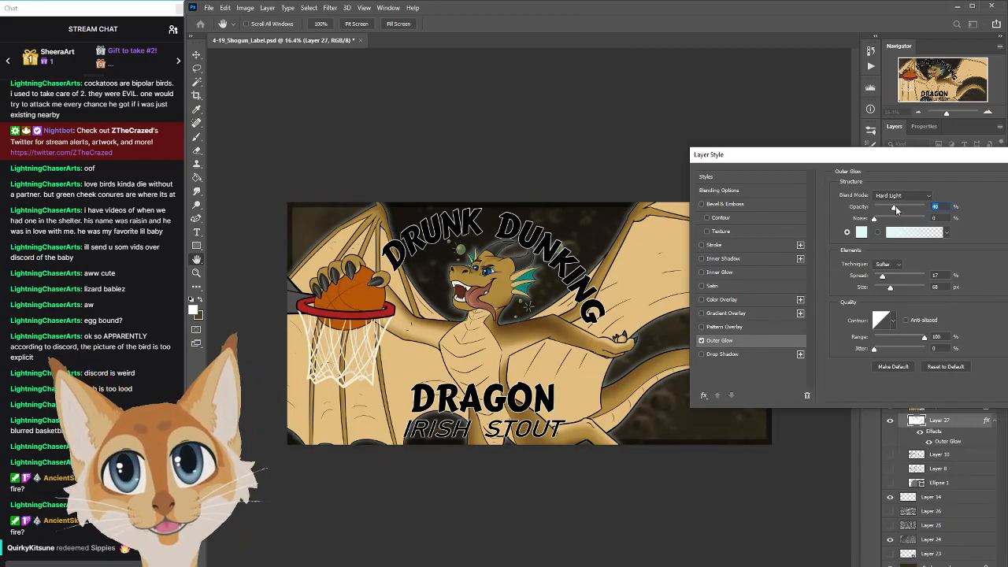
Lower the outer glow's opacity to 30% and change its colour to pale lavender #e0e3fc
left_click_drag(894, 209, 890, 209)
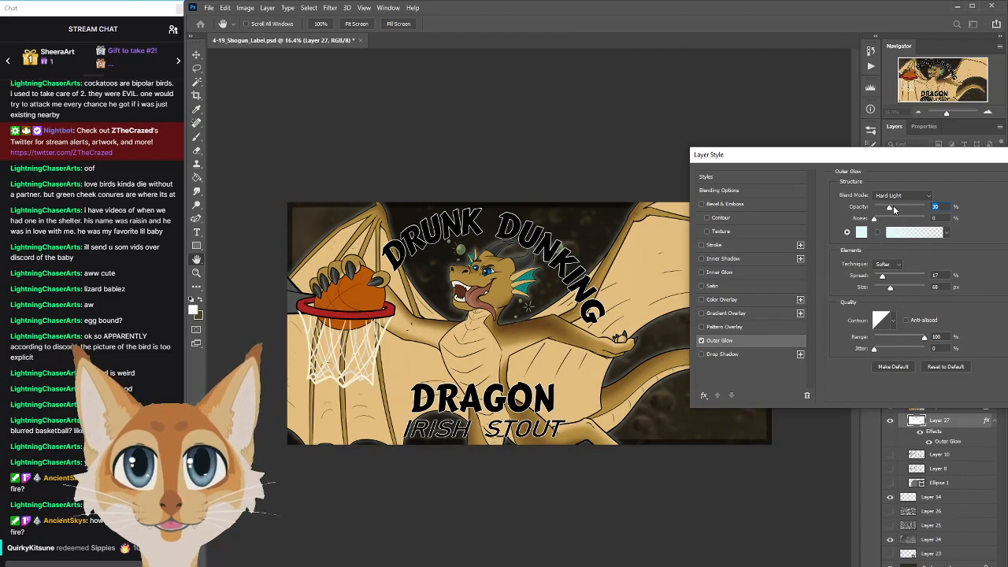
left_click(862, 231)
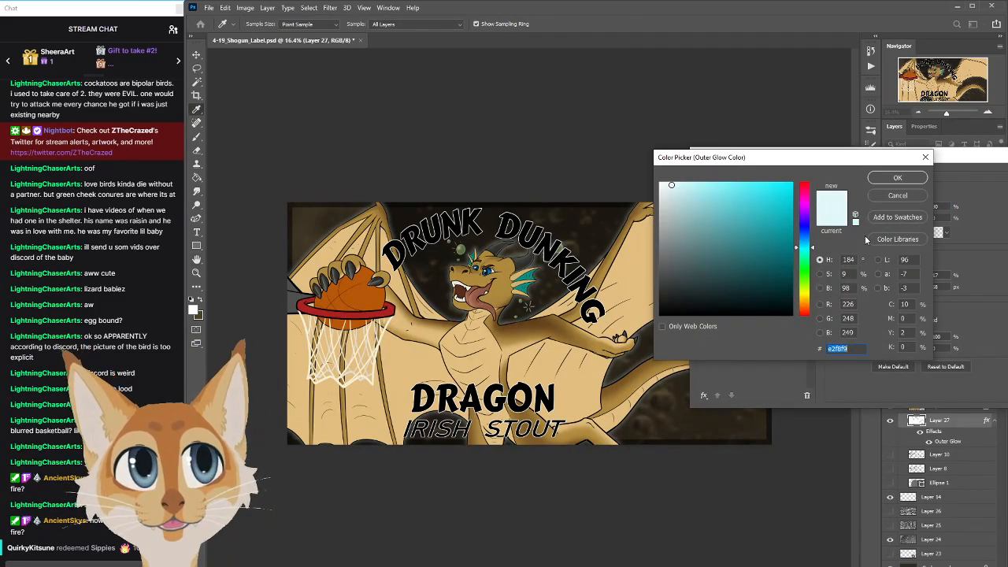
left_click(807, 237)
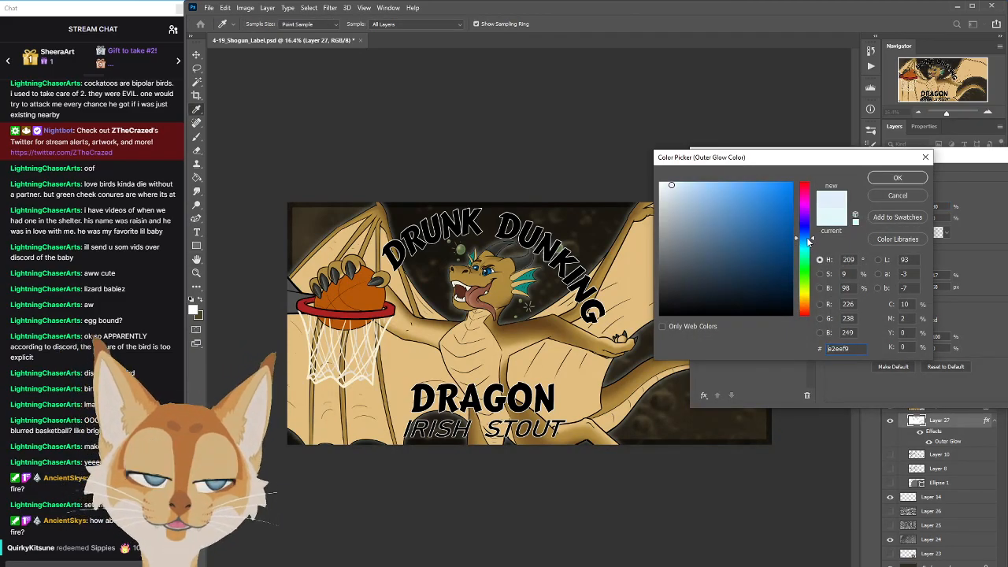
left_click(810, 234)
left_click_drag(810, 237, 810, 224)
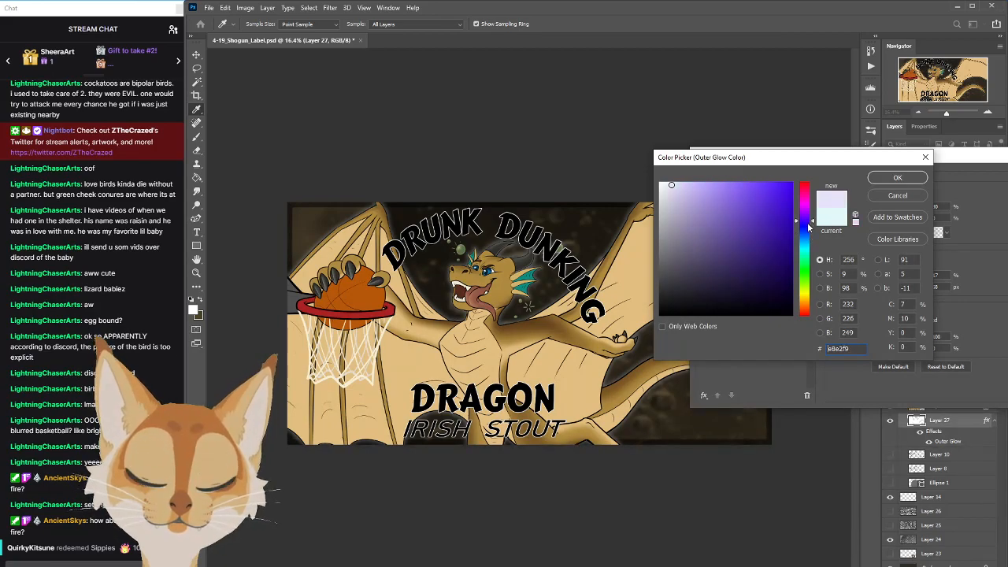
left_click(806, 231)
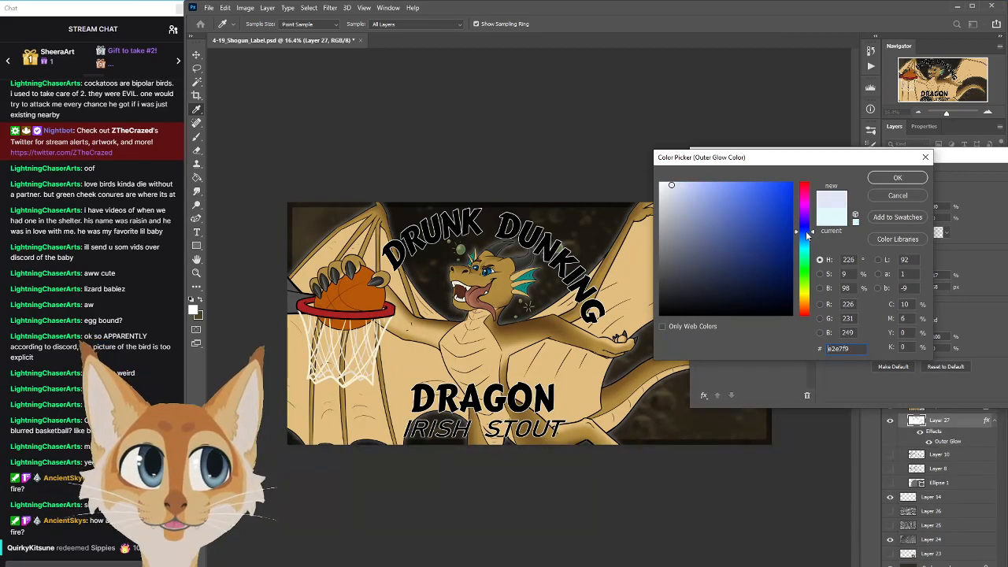
left_click(809, 229)
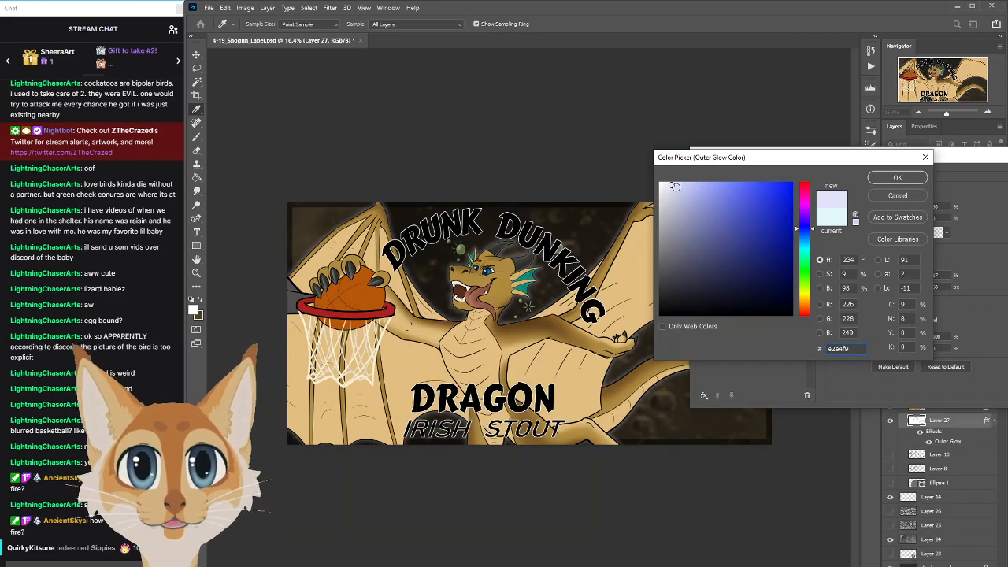
left_click(675, 183)
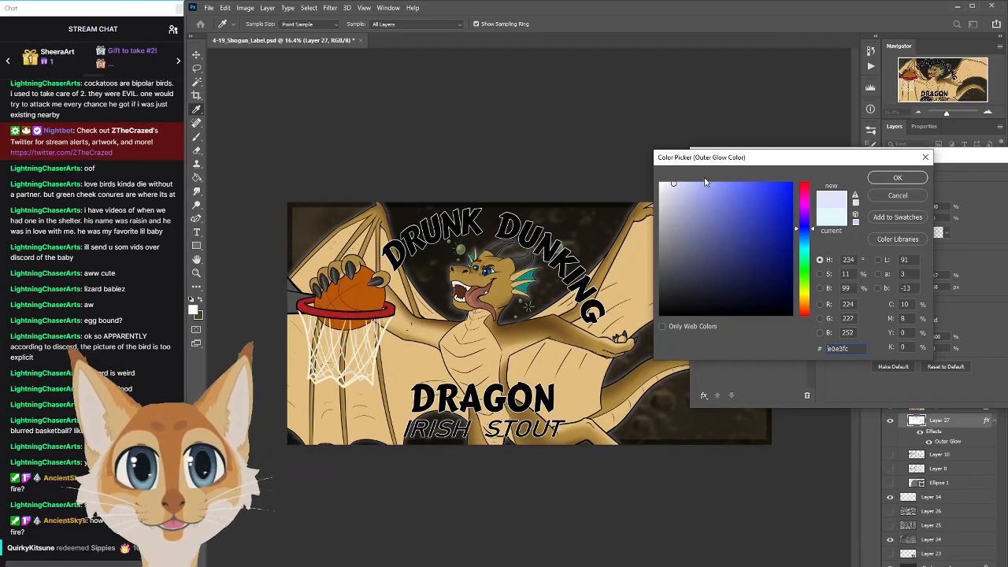
left_click(898, 177)
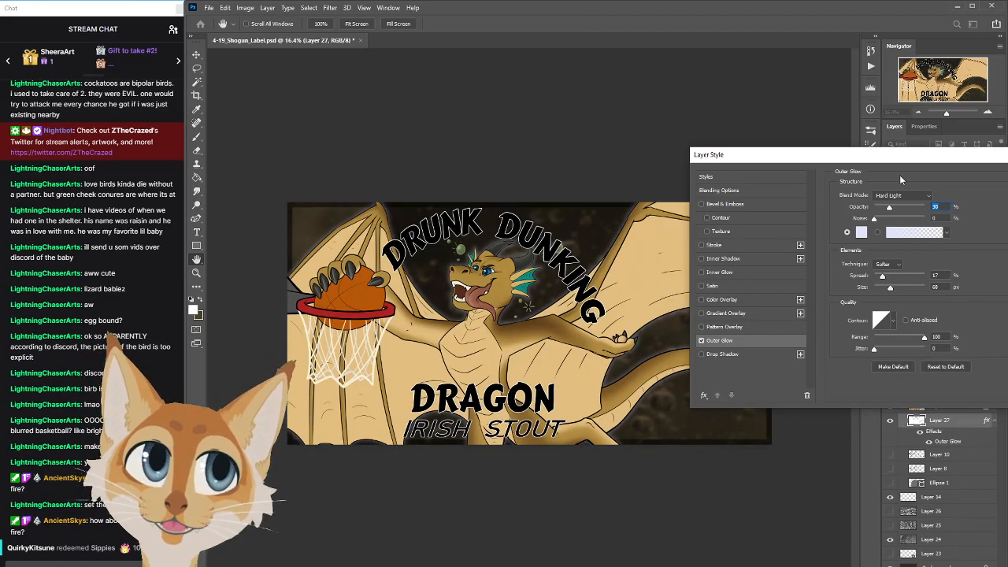
Change the outer glow colour to pale yellow #f4eec8, comparing it with pale pink and white
left_click(861, 232)
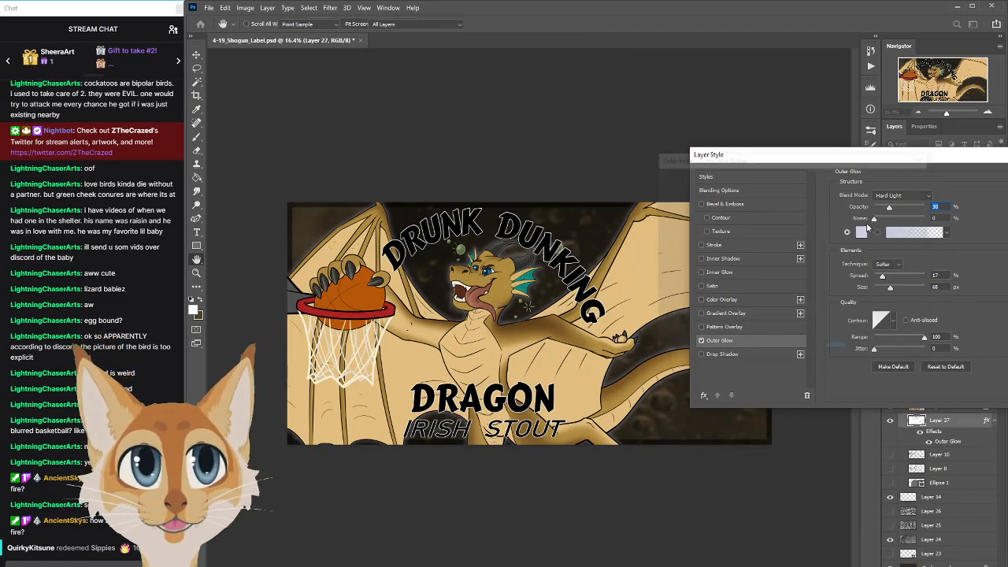
left_click(808, 196)
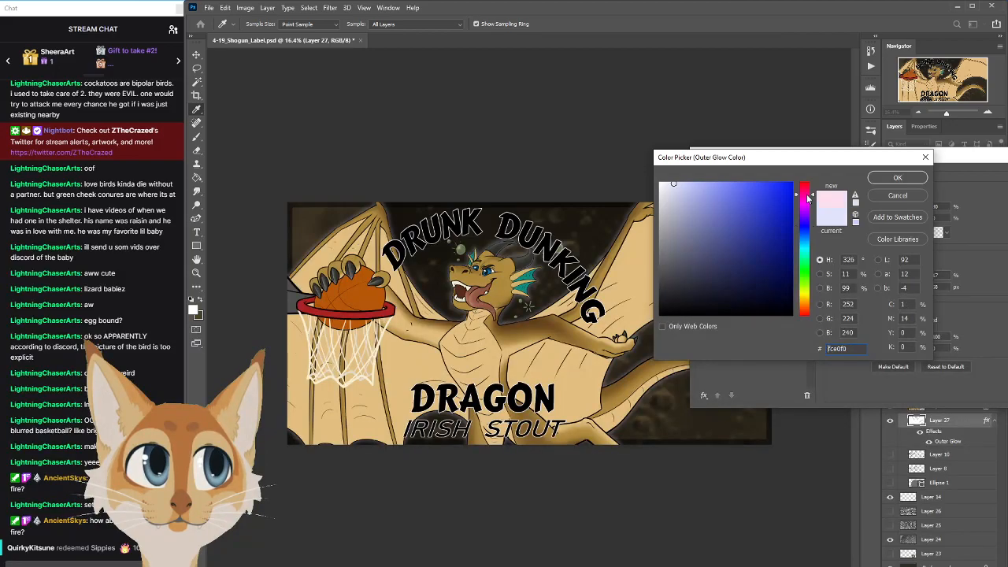
left_click_drag(810, 200, 792, 337)
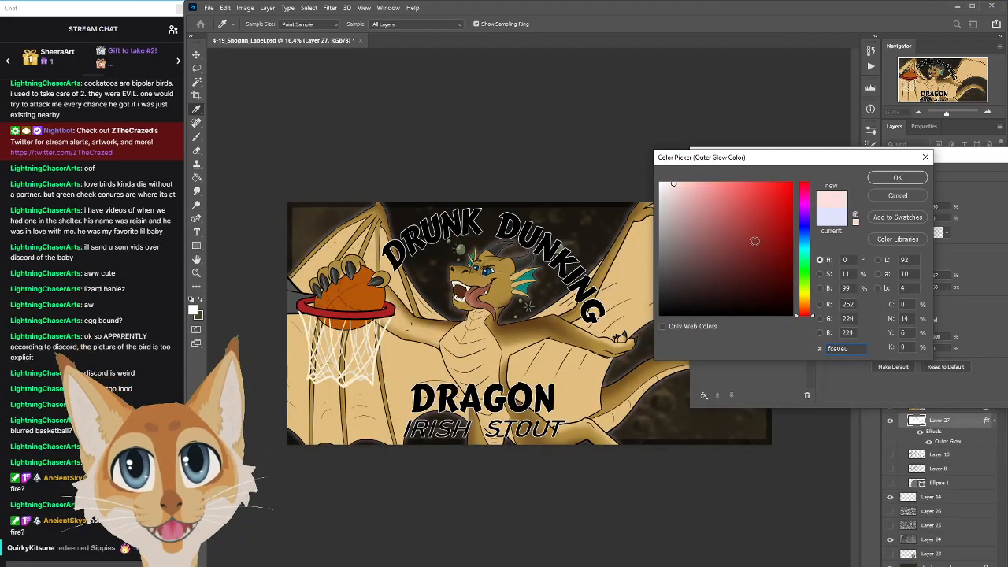
left_click(809, 305)
left_click_drag(671, 186, 658, 175)
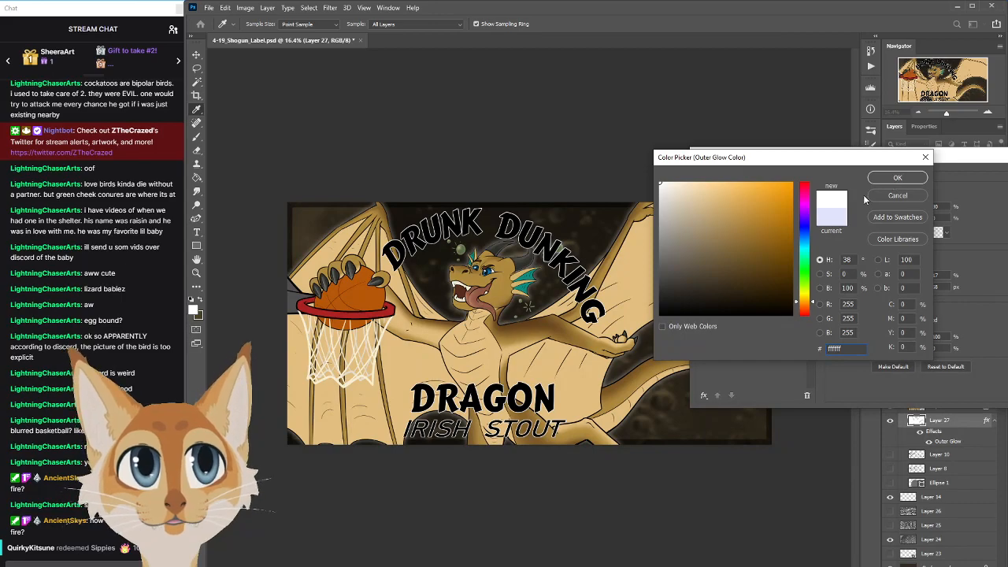
left_click(675, 188)
left_click(805, 296)
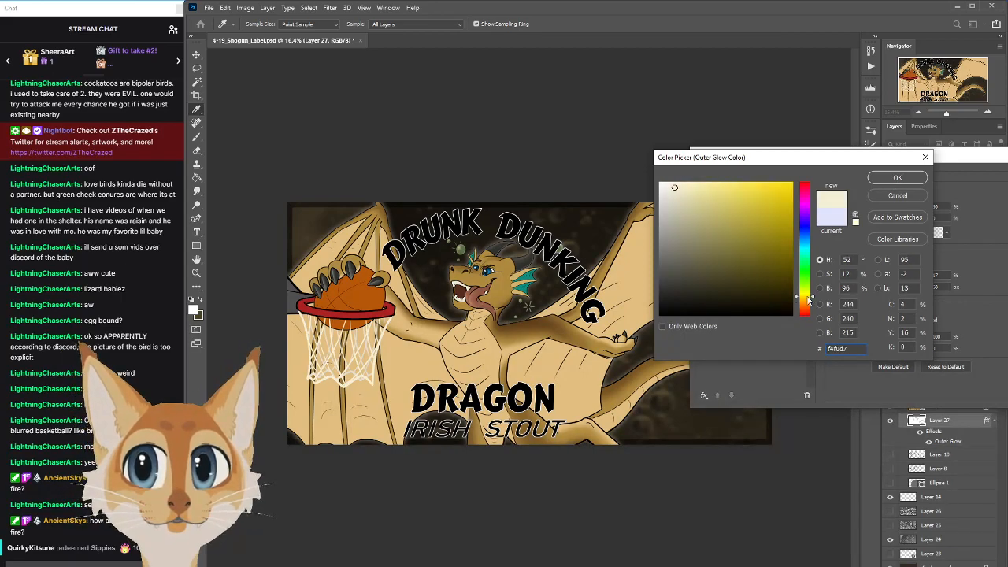
left_click(683, 188)
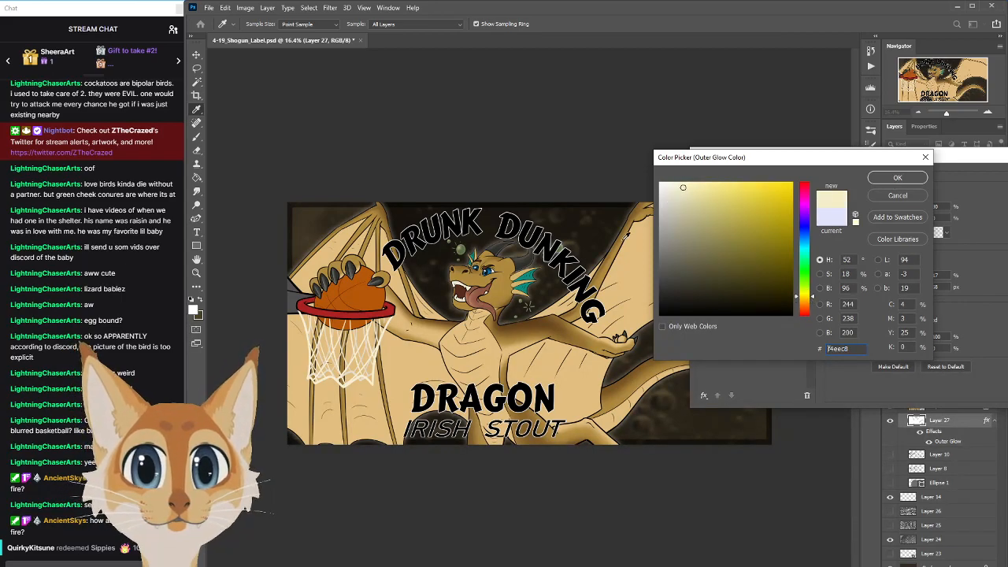
left_click(897, 177)
Set the pale yellow outer glow to 34% opacity, 16% spread and 46 px size, and apply the layer style
left_click_drag(890, 208, 893, 211)
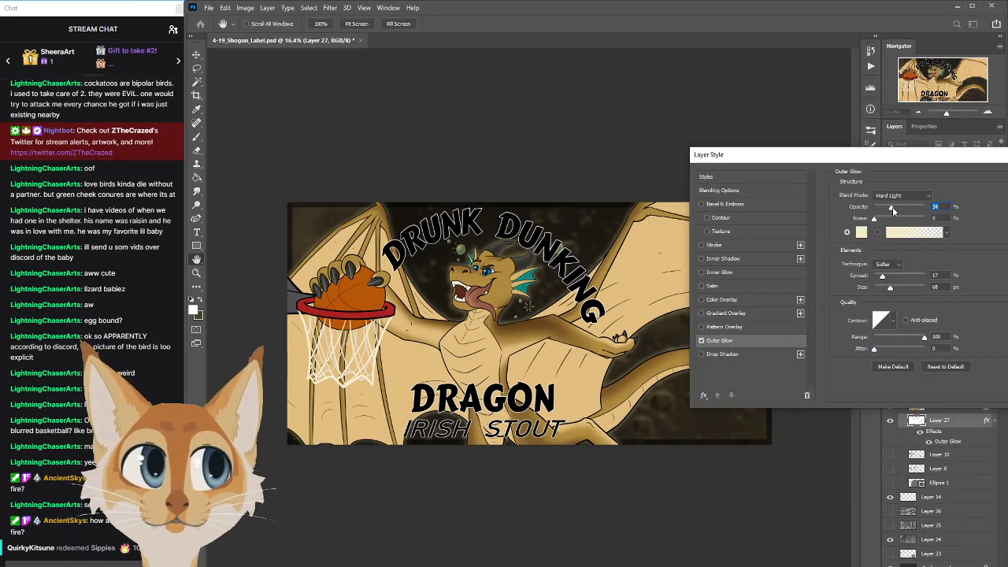
left_click_drag(890, 288, 883, 291)
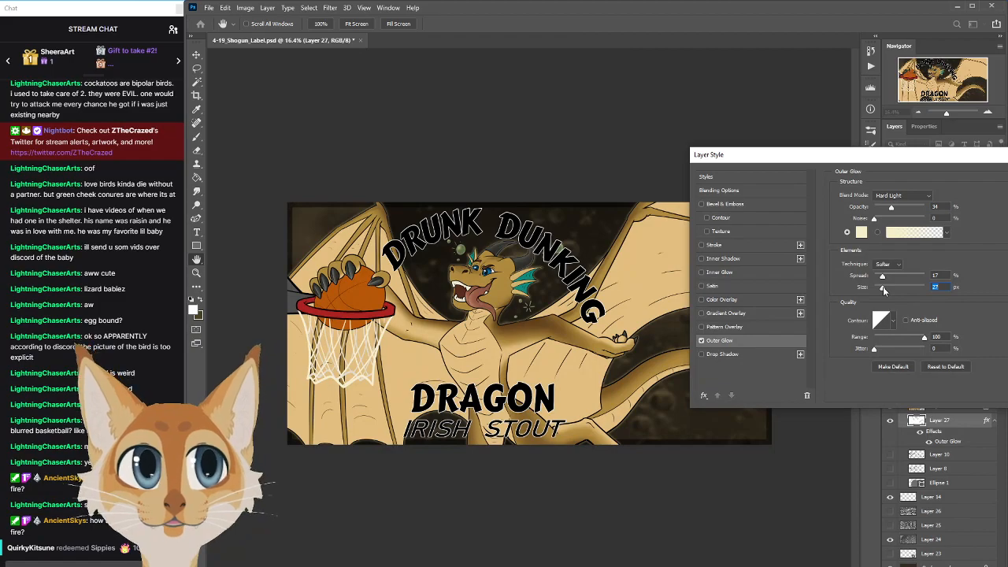
left_click_drag(884, 275, 886, 277)
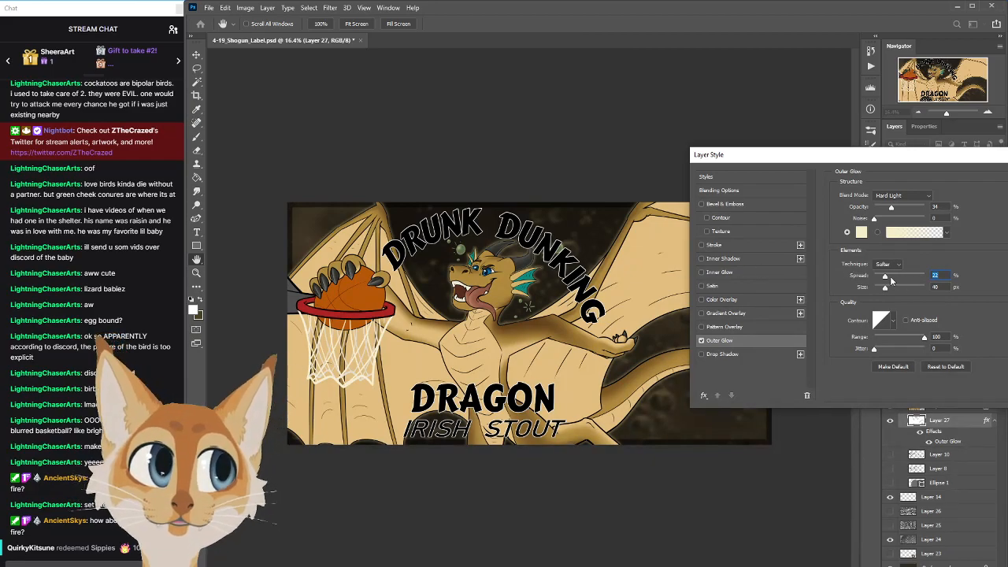
mouse_move(886, 276)
left_mouse_down()
mouse_move(888, 291)
mouse_move(883, 279)
left_mouse_up()
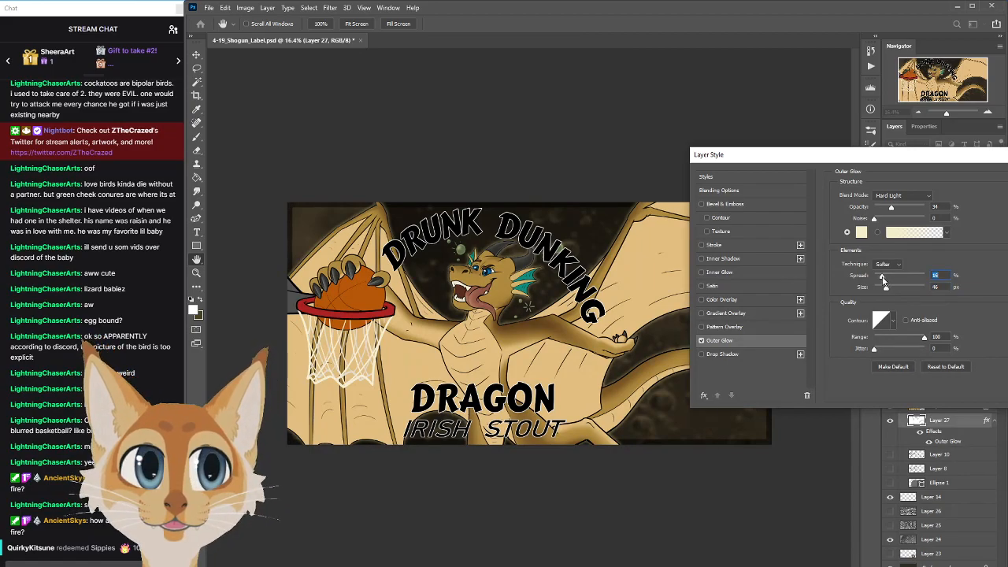
left_click_drag(906, 155, 744, 151)
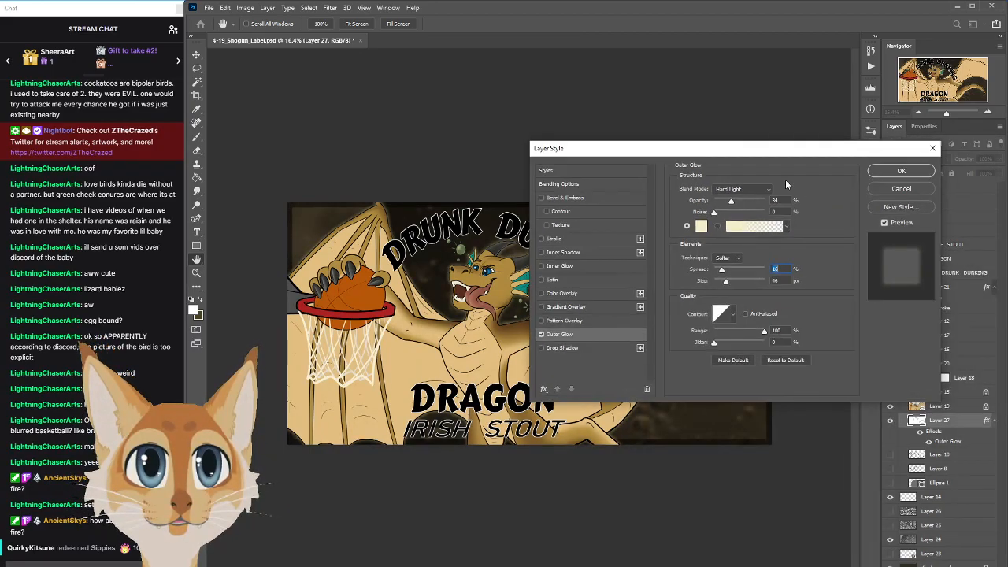
left_click(895, 170)
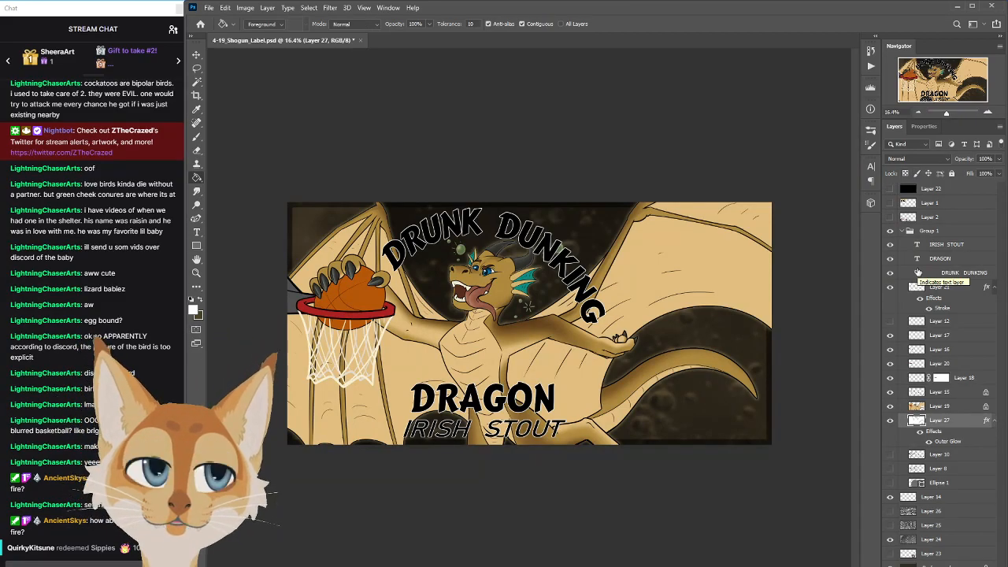
left_click(891, 457)
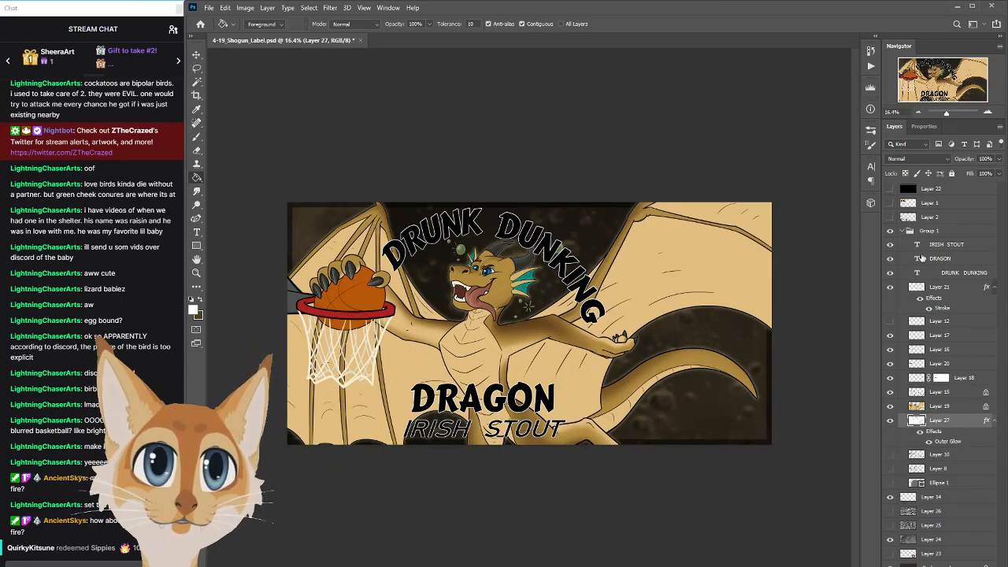
Toggle the black Layer 22 on and off to compare the label's black lettering in greyscale and colour
left_click(938, 250)
left_click(891, 189)
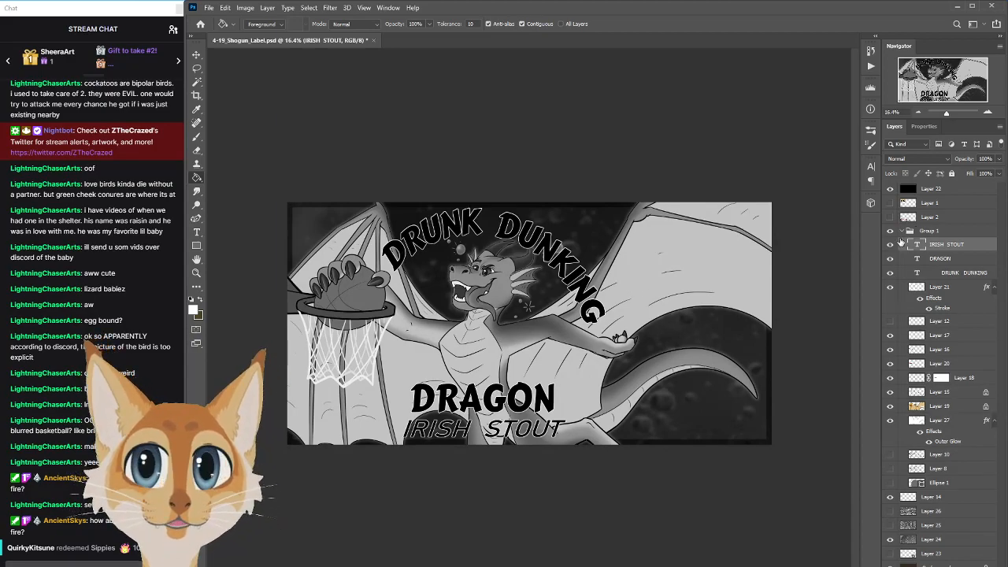
left_click(891, 190)
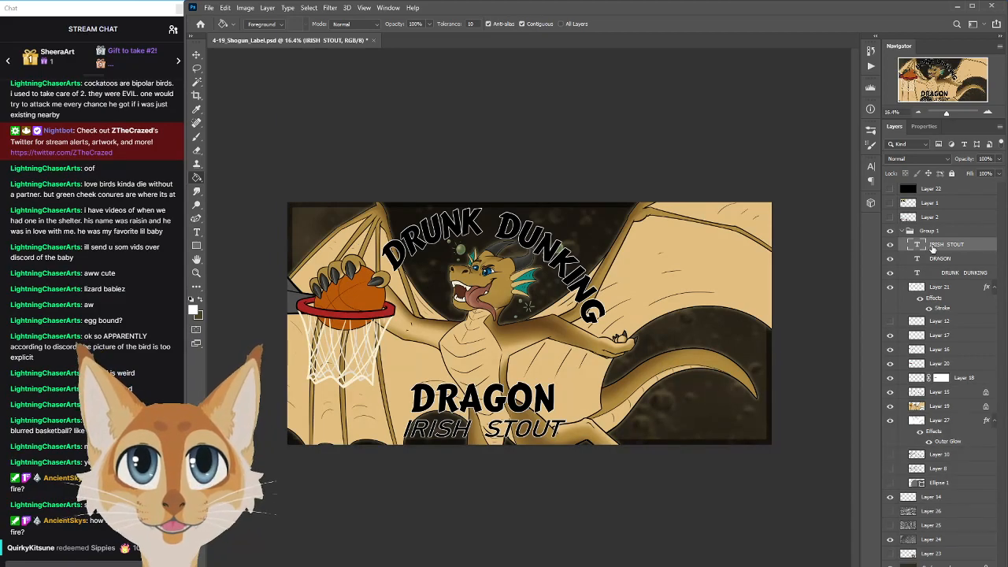
left_click(891, 190)
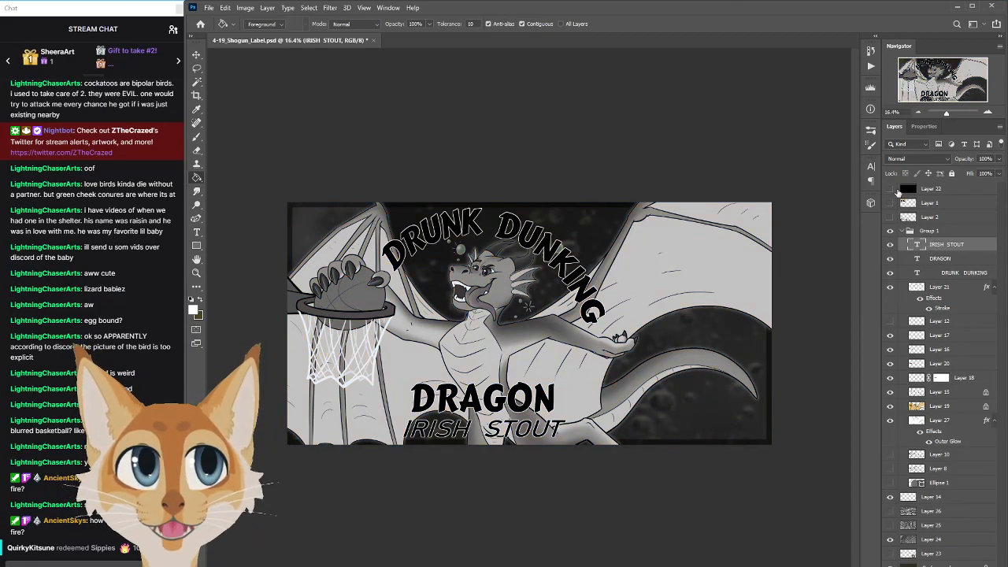
left_click(891, 190)
left_click(891, 190)
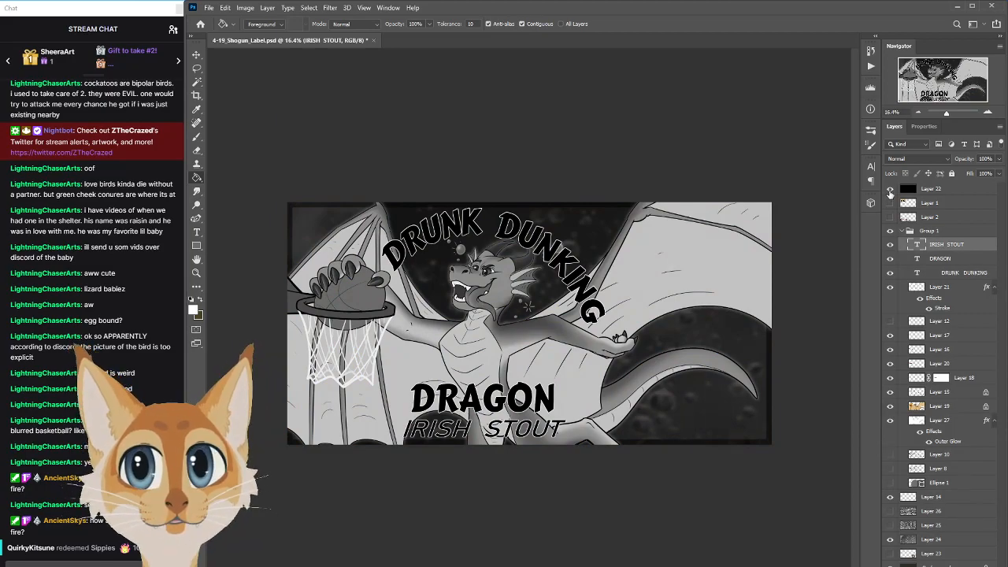
left_click(891, 190)
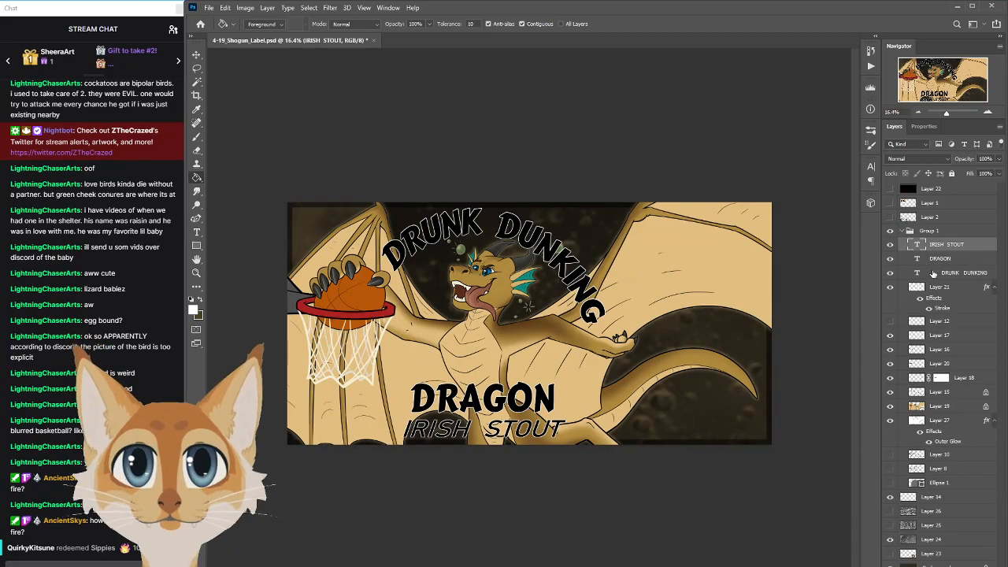
Duplicate the IRISH STOUT, DRAGON and DRUNK DUNKING text layers and hide the originals
left_click(953, 273, "shift")
right_click(953, 274)
left_click(850, 182)
key("Return")
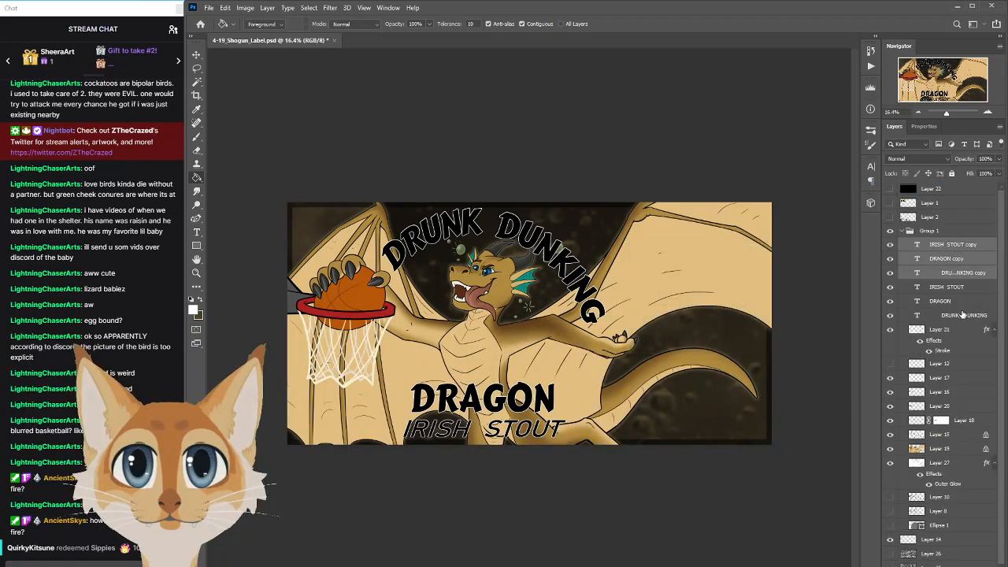
left_click_drag(892, 288, 892, 317)
Rasterize the three text copies and merge them into one layer, and show Layer 12 with the line under DRAGON
right_click(935, 250)
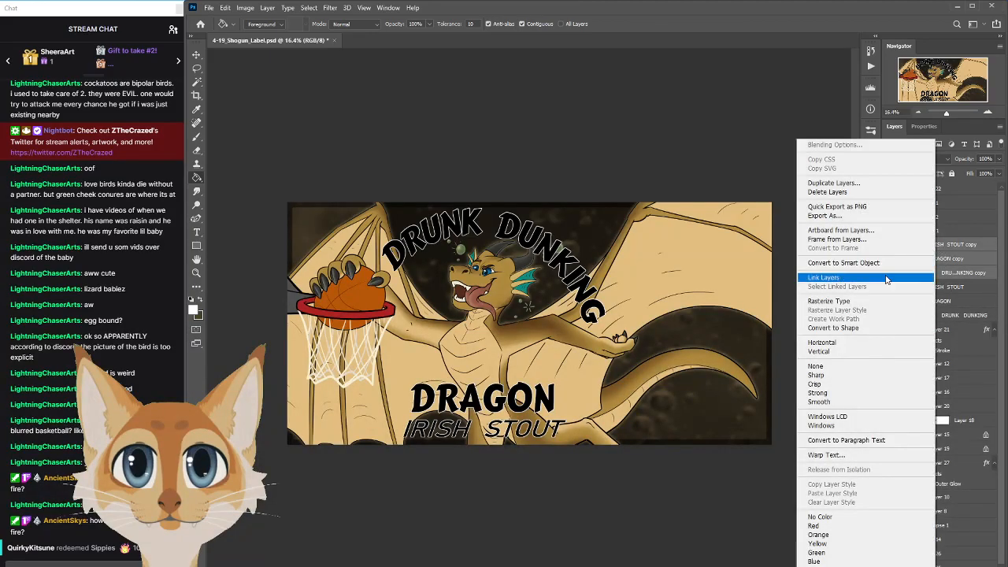
left_click(845, 304)
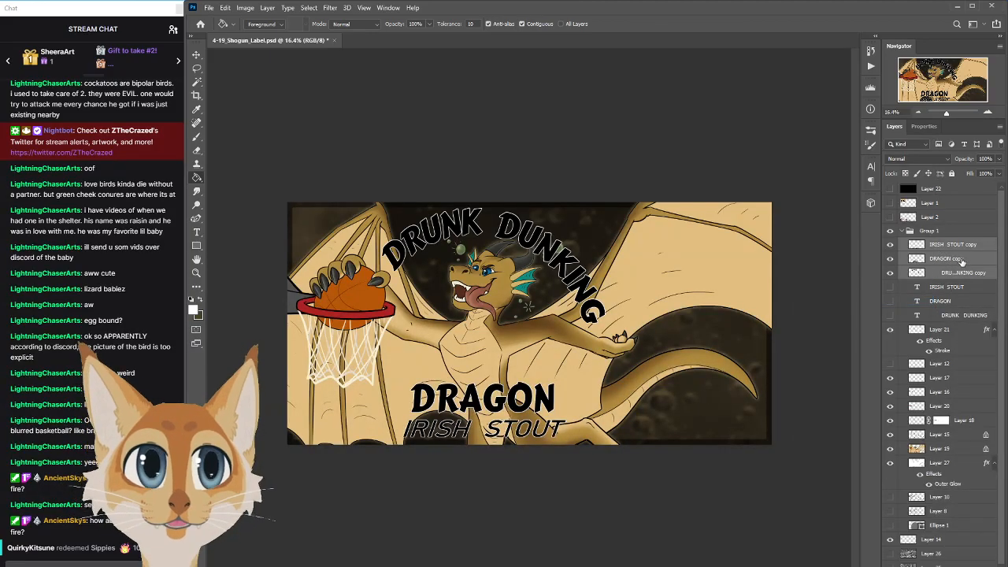
right_click(958, 260)
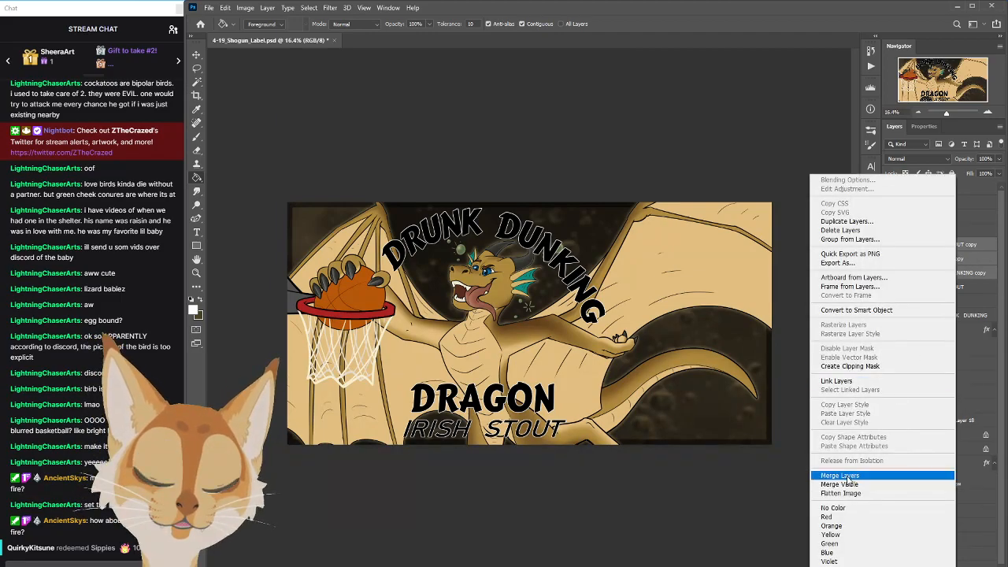
left_click(849, 477)
left_click(891, 245)
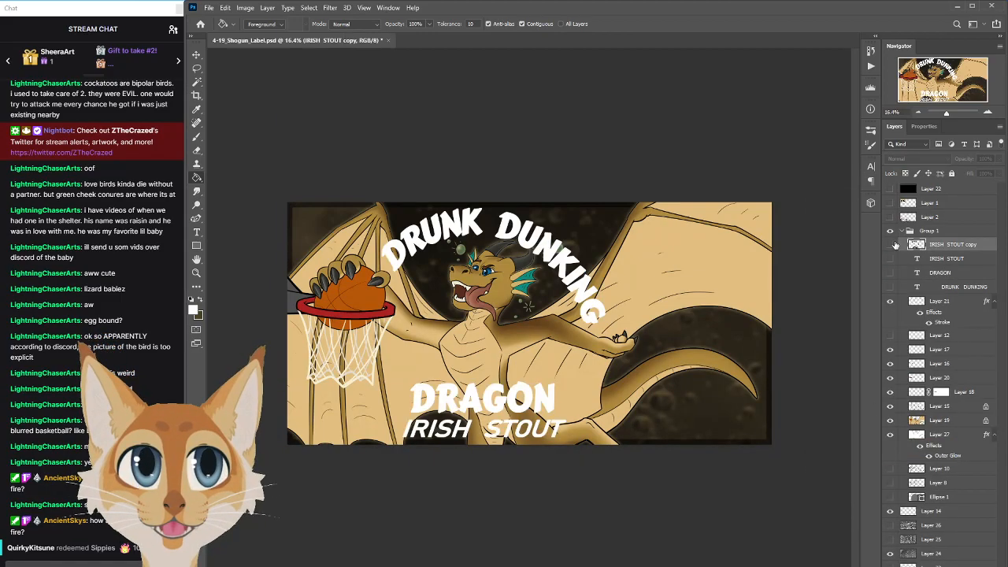
left_click(892, 245)
left_click(890, 337)
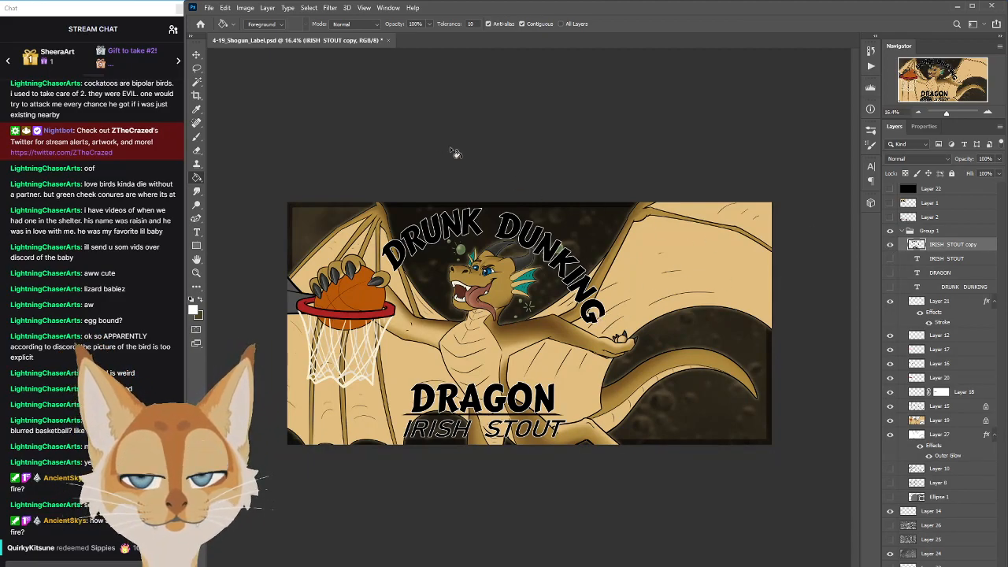
left_click(225, 7)
mouse_move(245, 8)
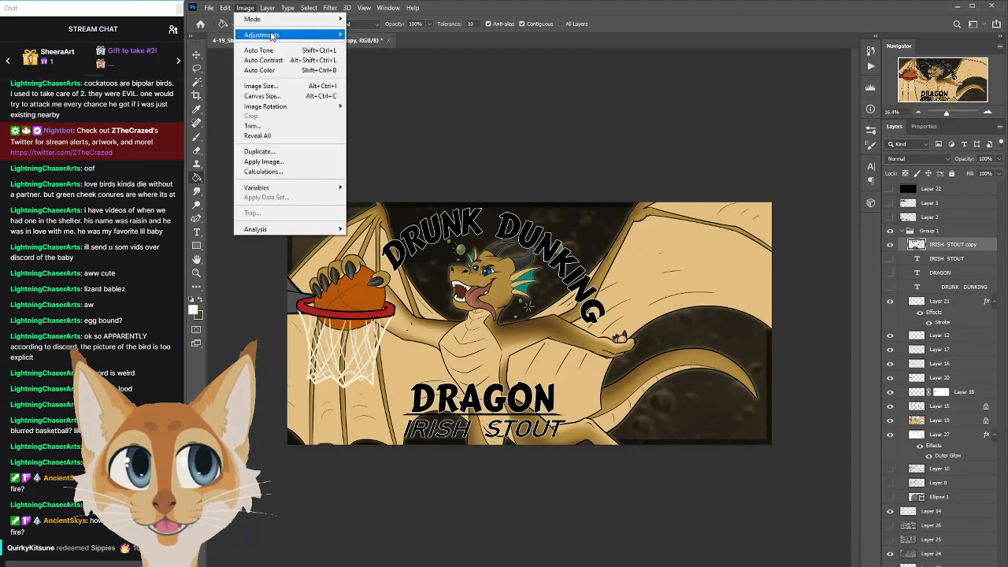
mouse_move(298, 35)
left_click(415, 37)
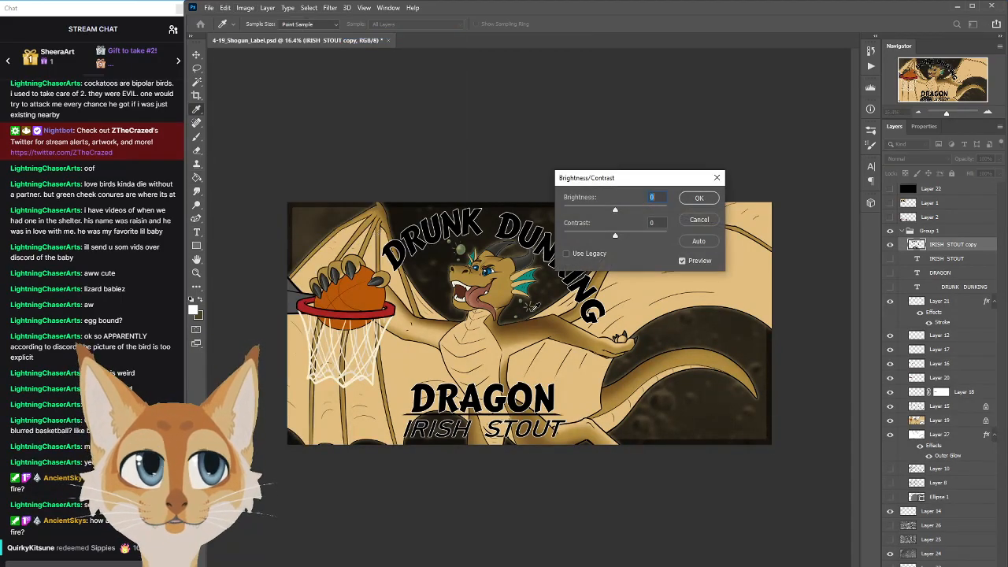
key("Escape")
Colorize the merged lettering blue with a Hue/Saturation adjustment of hue 193, saturation 100 and lightness +19
left_click(245, 8)
mouse_move(291, 34)
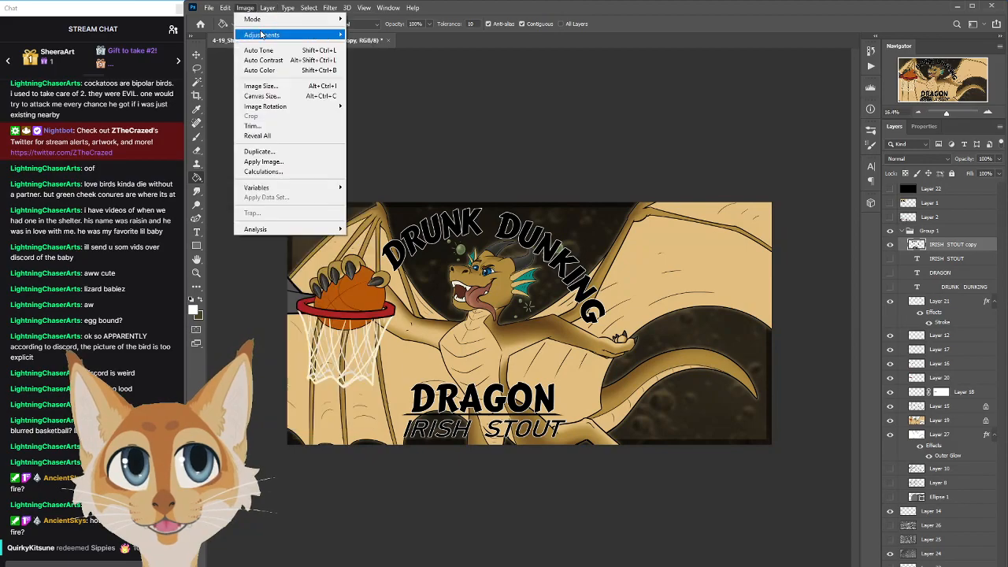
left_click(412, 90)
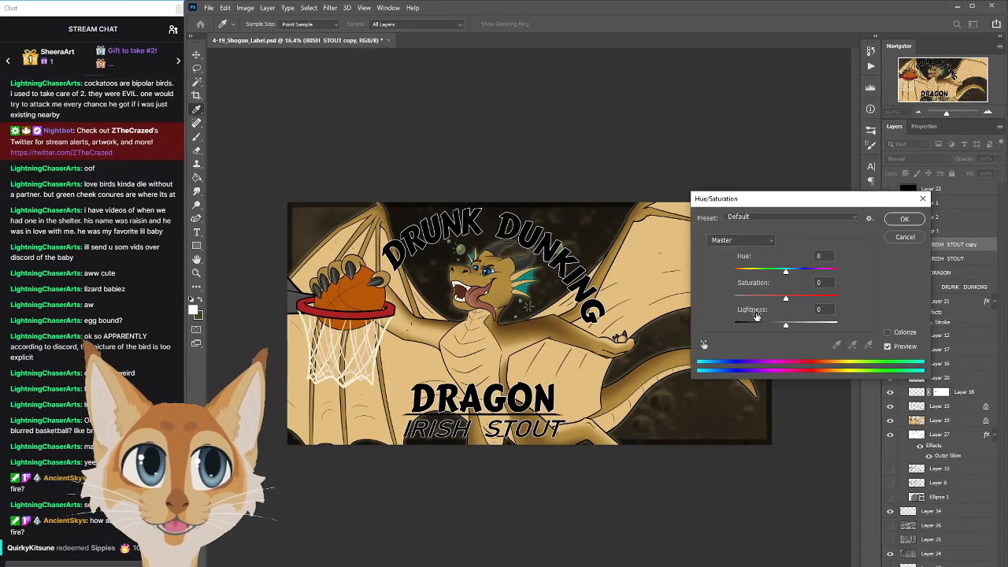
left_click(890, 334)
left_click_drag(746, 271, 791, 270)
left_click(793, 297)
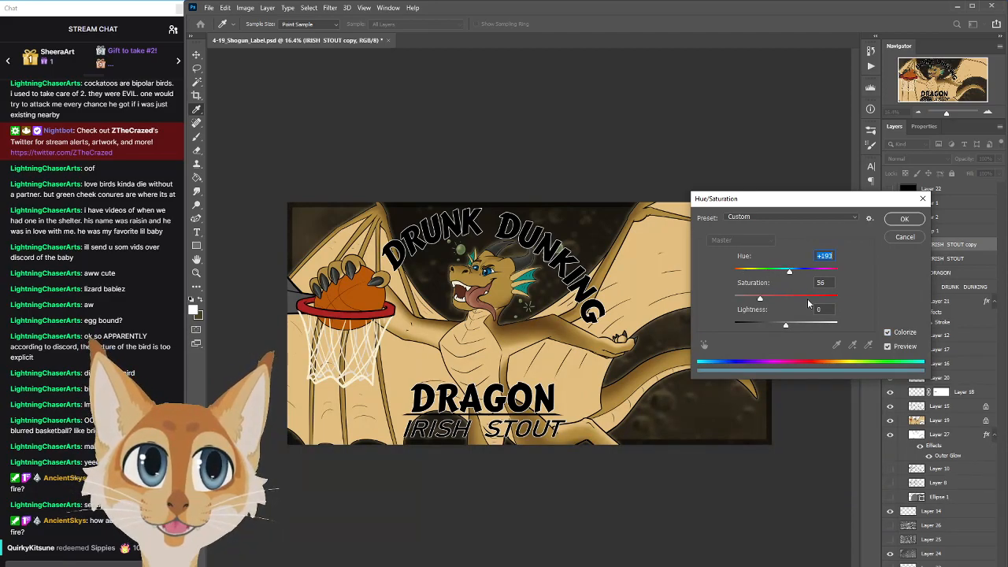
left_click_drag(808, 297, 882, 328)
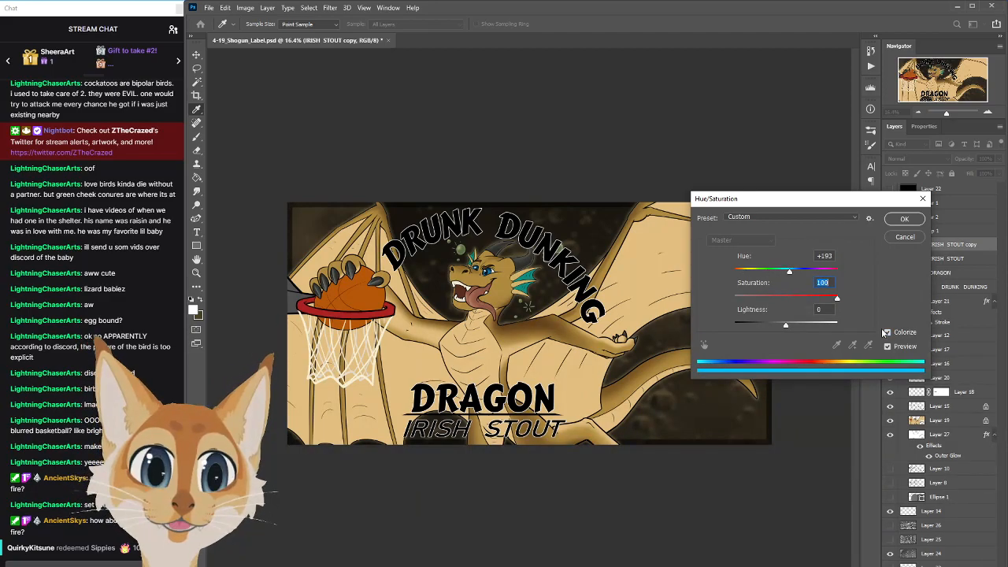
left_click(799, 324)
left_click_drag(800, 326, 787, 323)
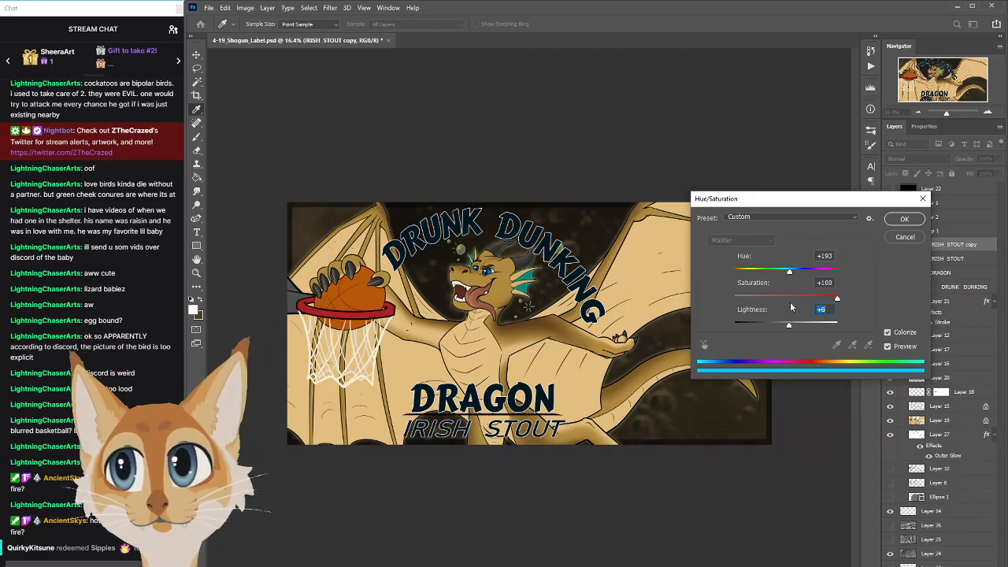
left_click_drag(788, 326, 796, 324)
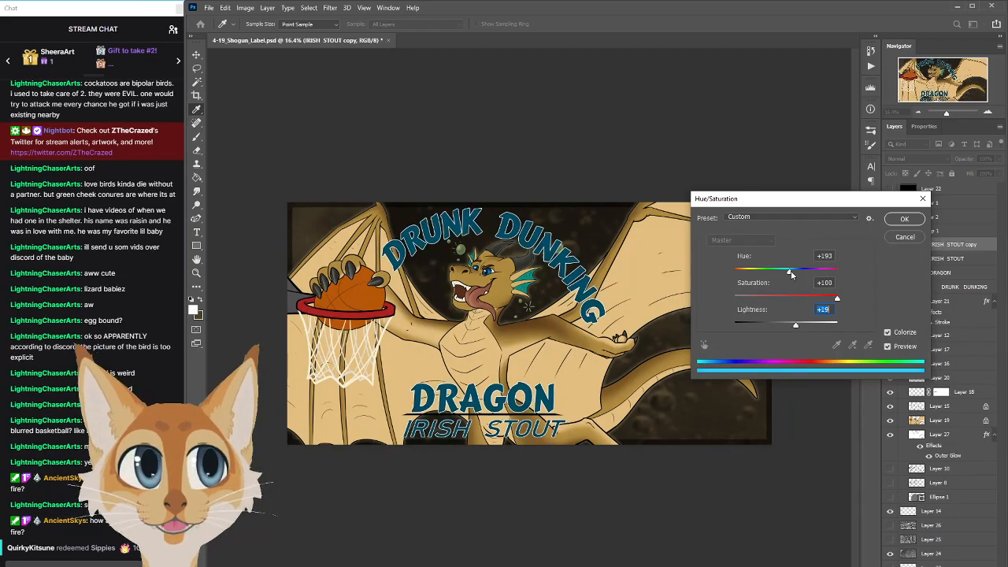
Shift the lettering's colorization from blue through red to orange-red, with hue 17, saturation 66 and lightness +49
left_click_drag(790, 273, 742, 271)
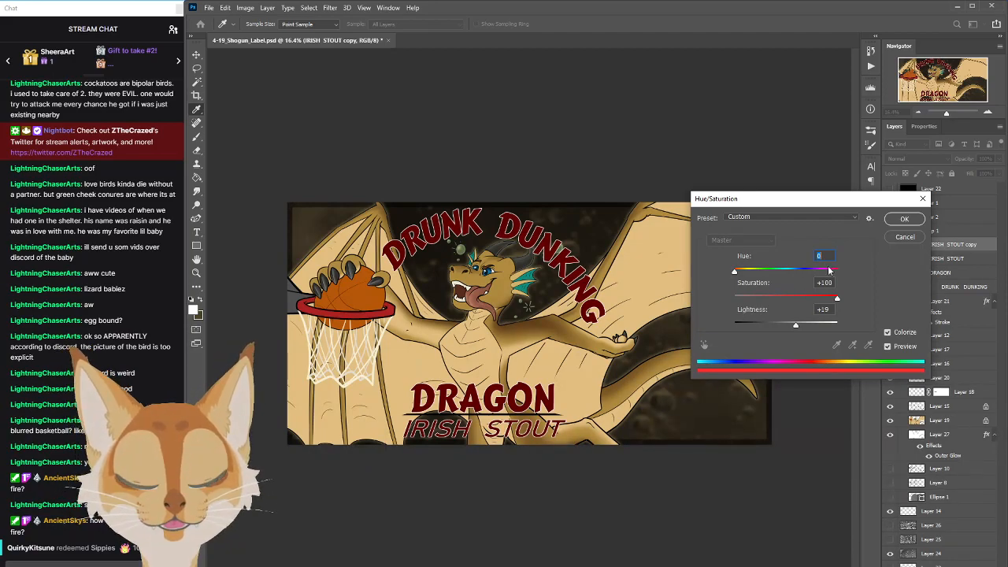
left_click_drag(799, 325, 795, 299)
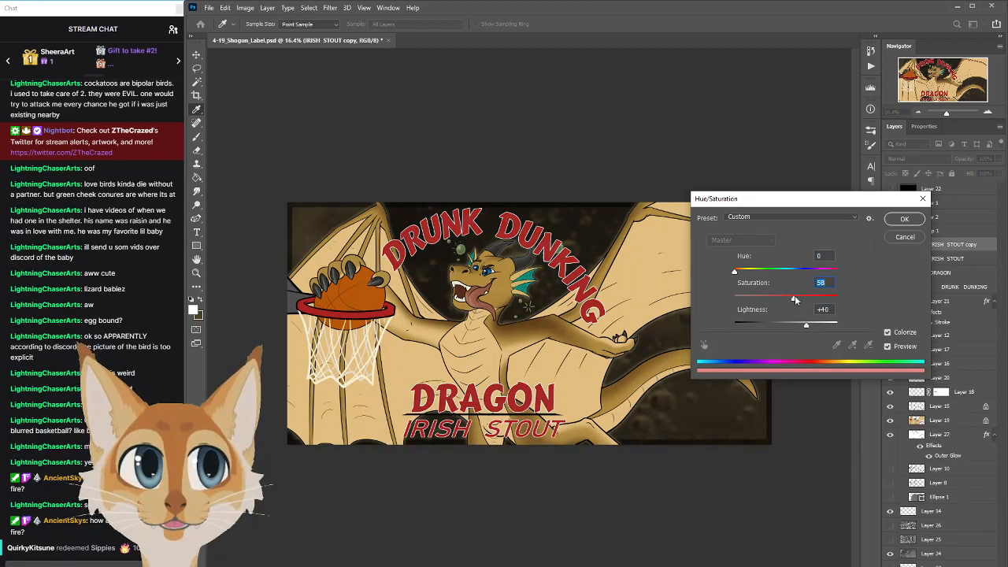
left_click_drag(738, 272, 742, 273)
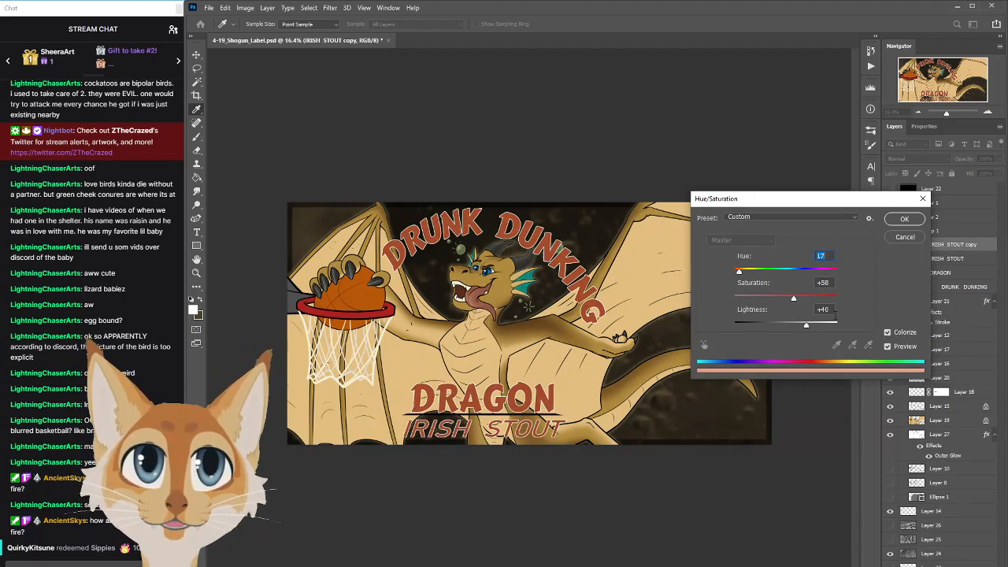
left_click_drag(806, 325, 811, 324)
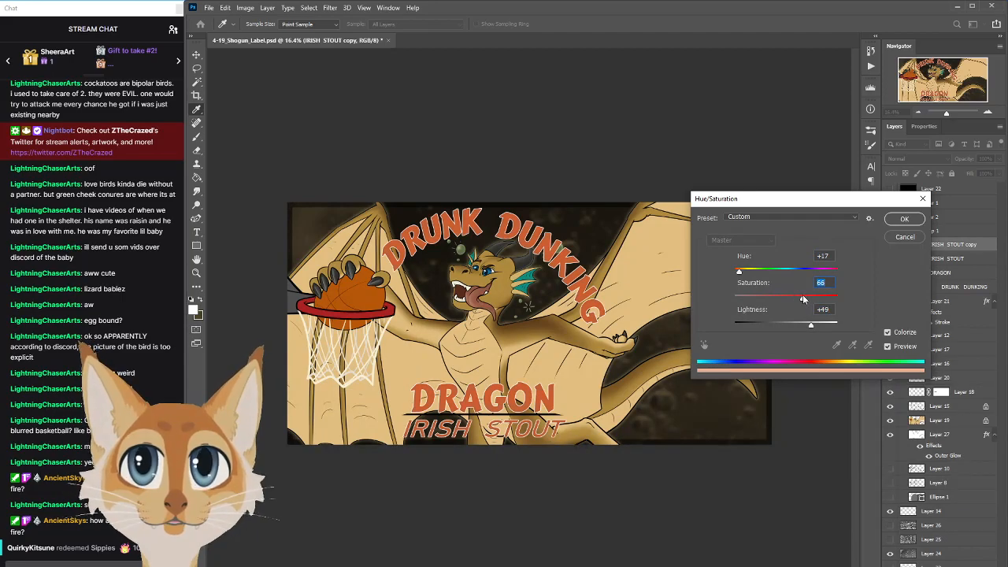
Refine the lettering's colour to hue 13, saturation 67 and lightness +43, and apply the Hue/Saturation adjustment
left_click_drag(739, 274, 739, 274)
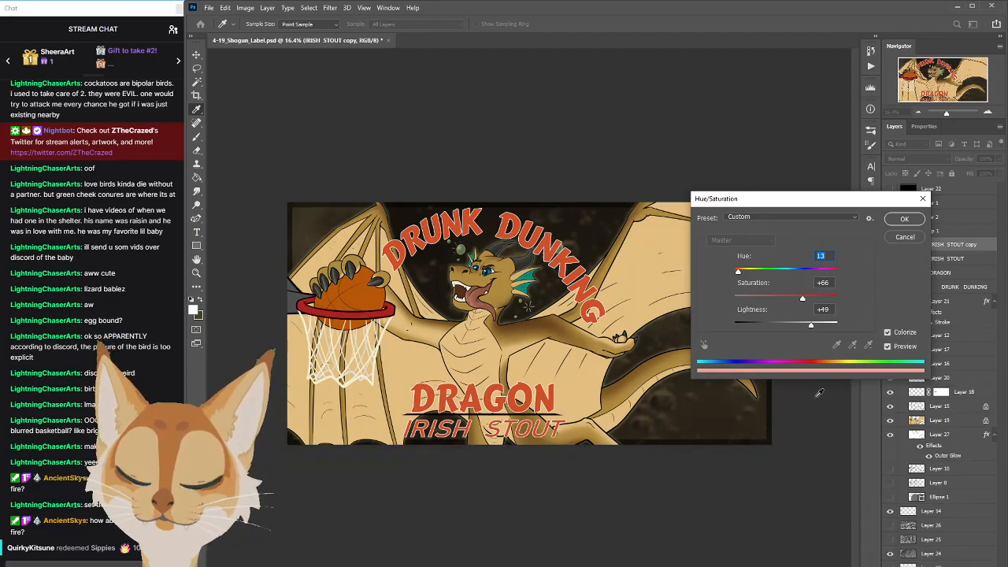
left_click_drag(800, 300, 803, 300)
left_click(804, 323)
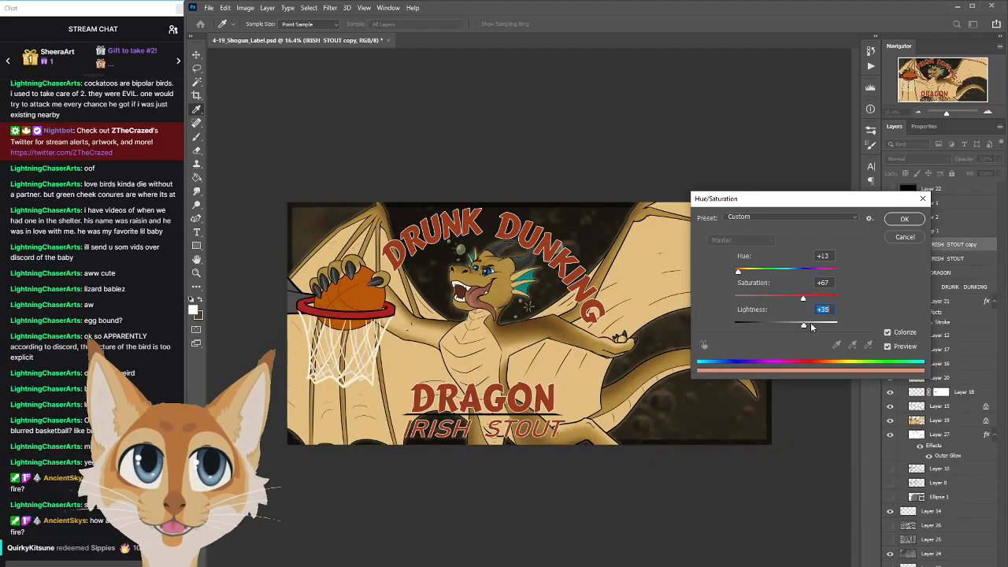
left_click(812, 325)
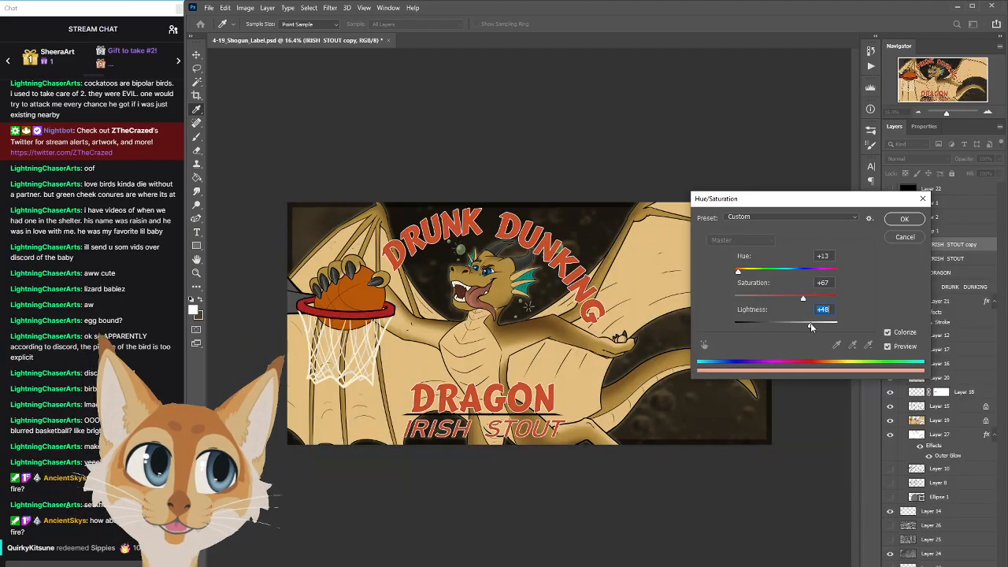
left_click_drag(812, 326, 809, 326)
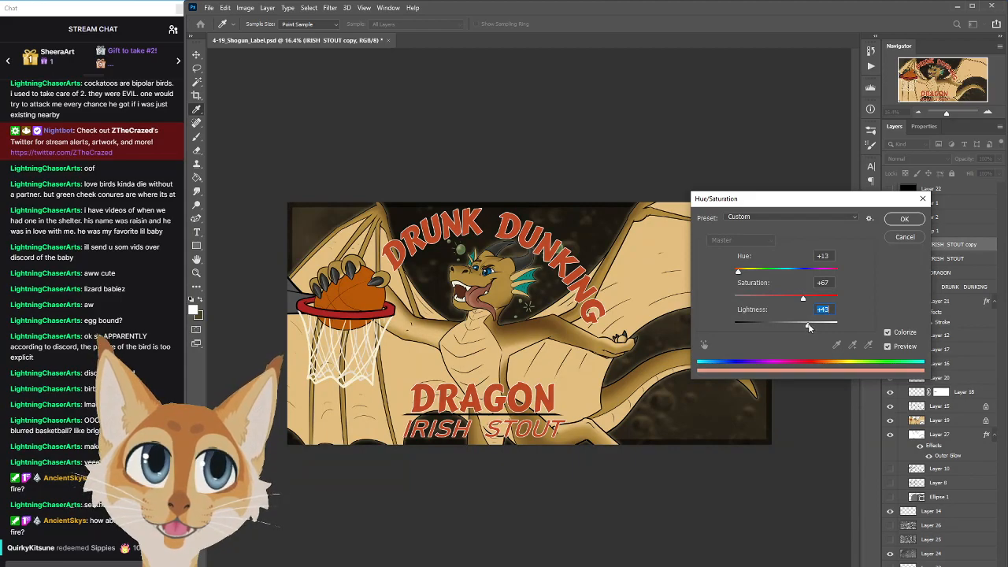
left_click(904, 219)
Check the recoloured red lettering's contrast in greyscale by toggling the black Layer 22
left_click(891, 189)
left_click(891, 189)
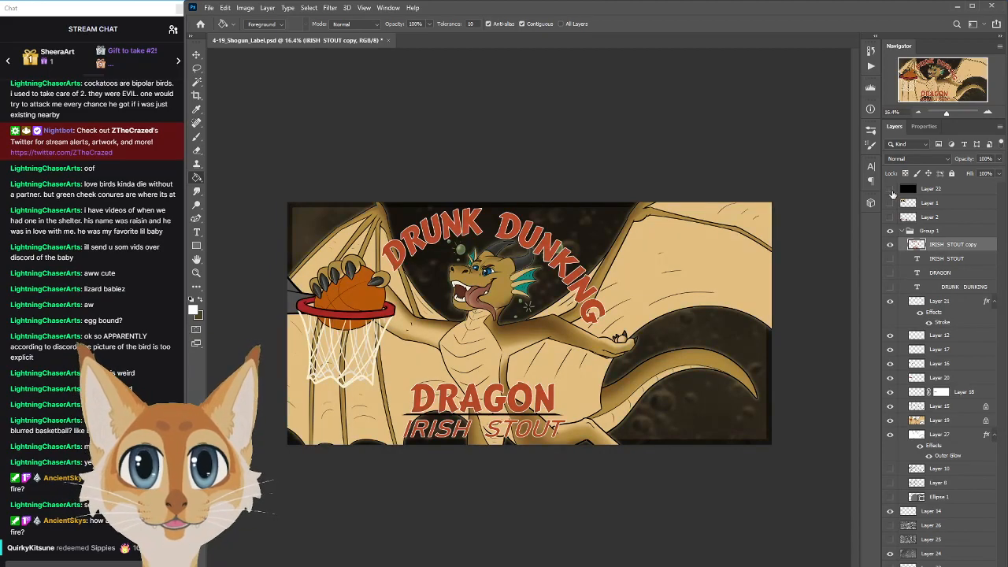
left_click(891, 190)
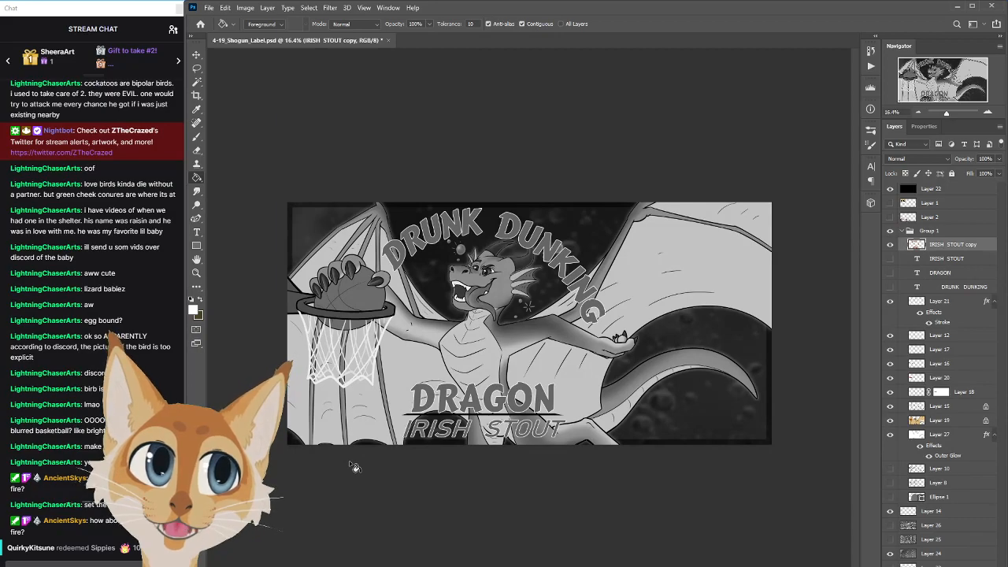
left_click(890, 189)
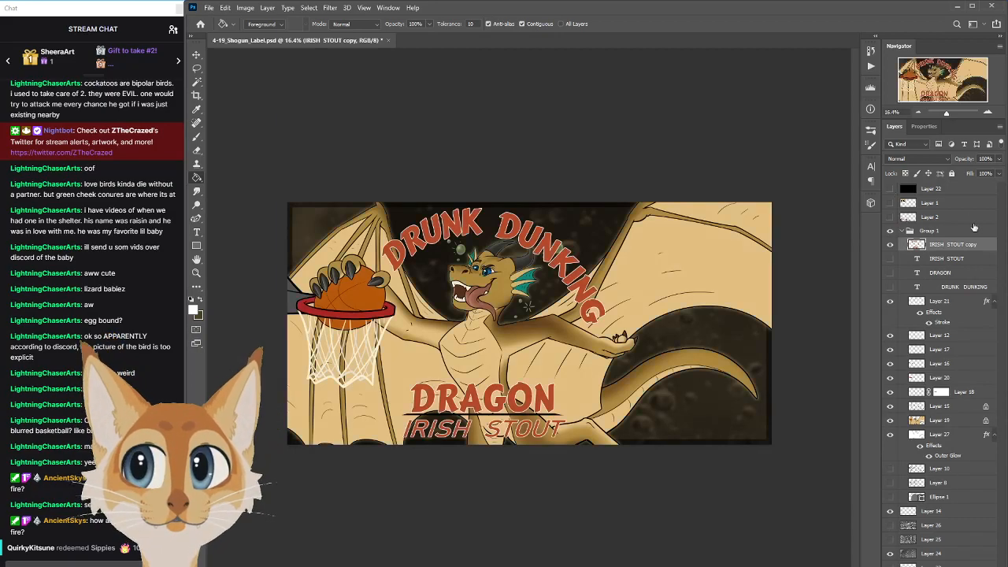
Lasso the word DRAGON on the merged lettering layer and darken it with a Hue/Saturation lightness of -16
left_click(197, 69)
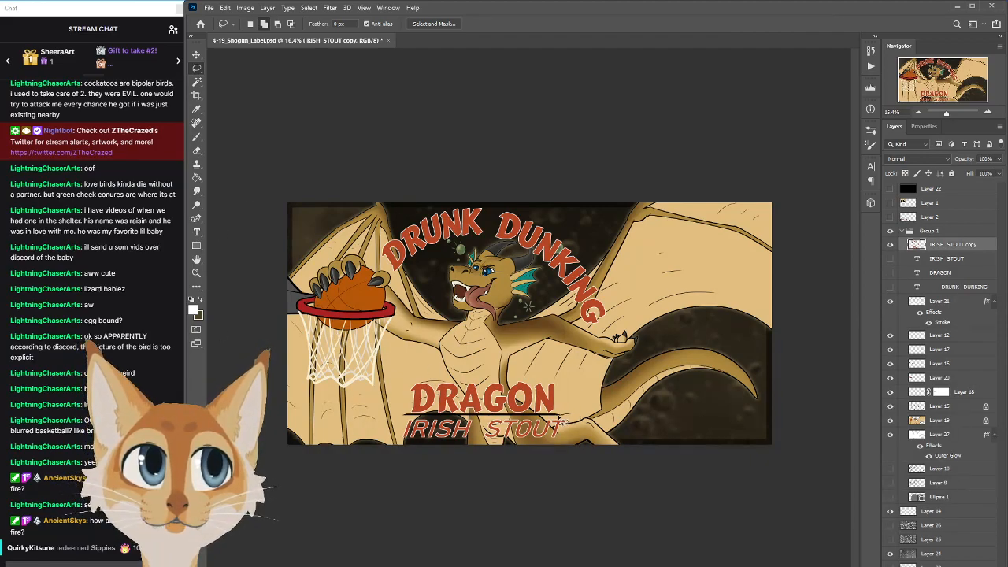
mouse_move(481, 424)
left_mouse_down()
mouse_move(448, 423)
mouse_move(375, 386)
mouse_move(611, 387)
mouse_move(423, 404)
left_mouse_up()
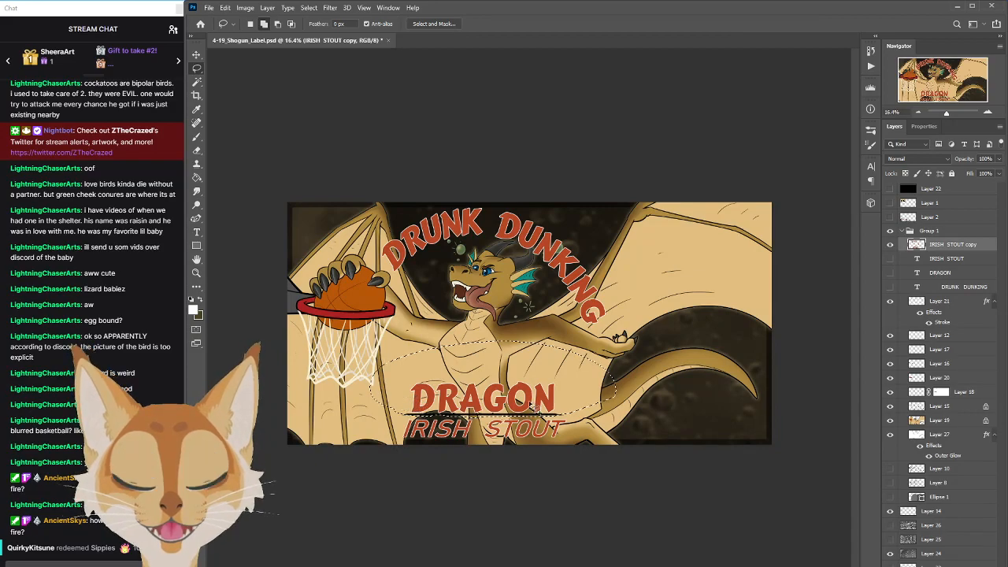
left_click(245, 7)
mouse_move(268, 35)
left_click(404, 90)
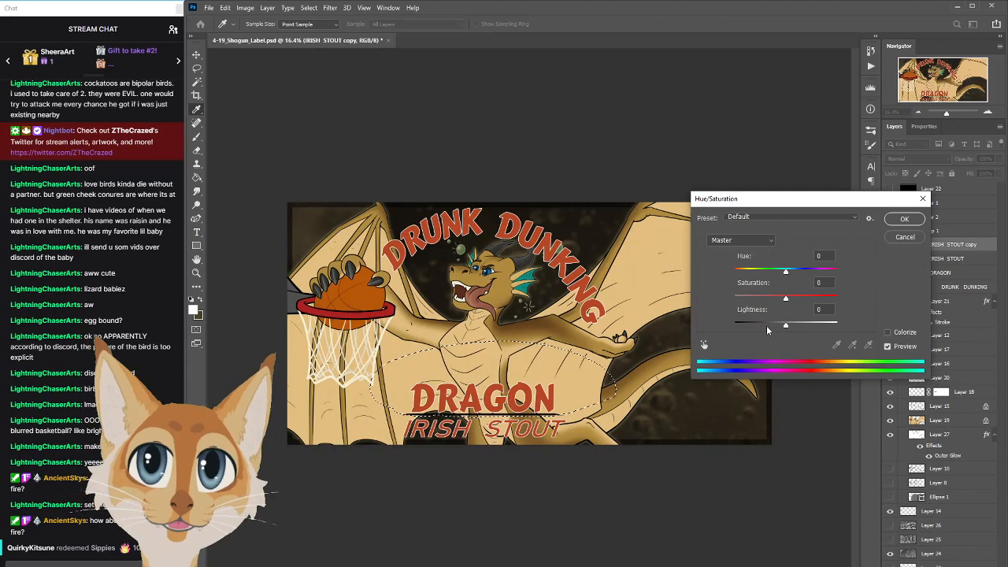
left_click_drag(785, 325, 778, 326)
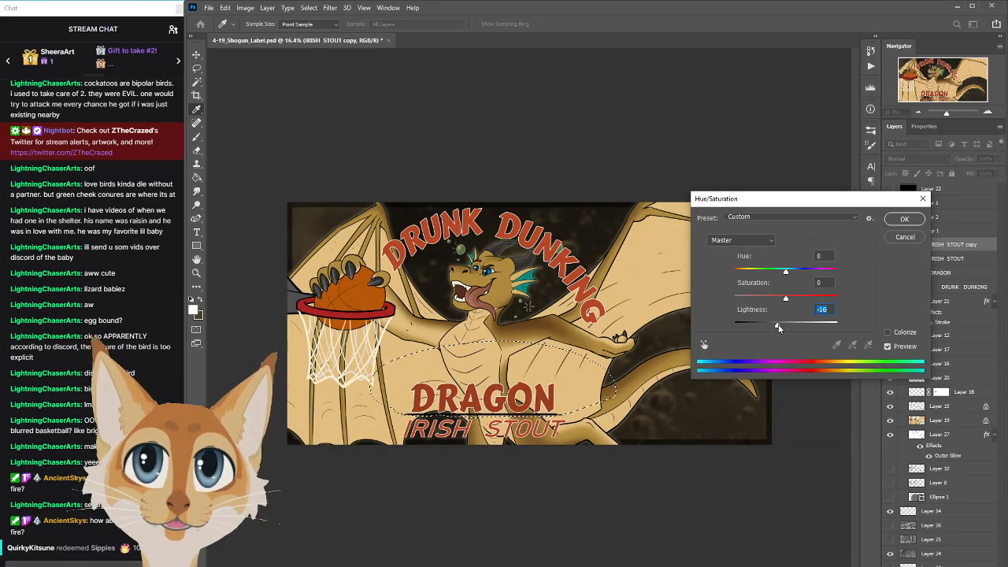
left_click(903, 220)
Deselect the word DRAGON and show the black Layer 22 to check the darkened word in greyscale
left_click(308, 7)
left_click(330, 31)
left_click(890, 190)
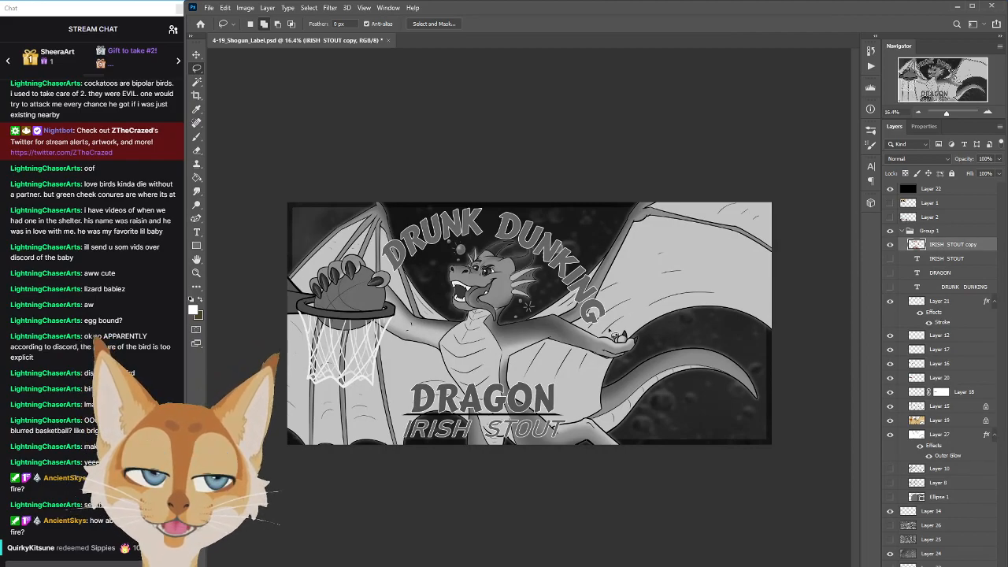
Compare the artwork before and after the lettering recolour by stepping through the History states, ending on the latest one
left_click(871, 52)
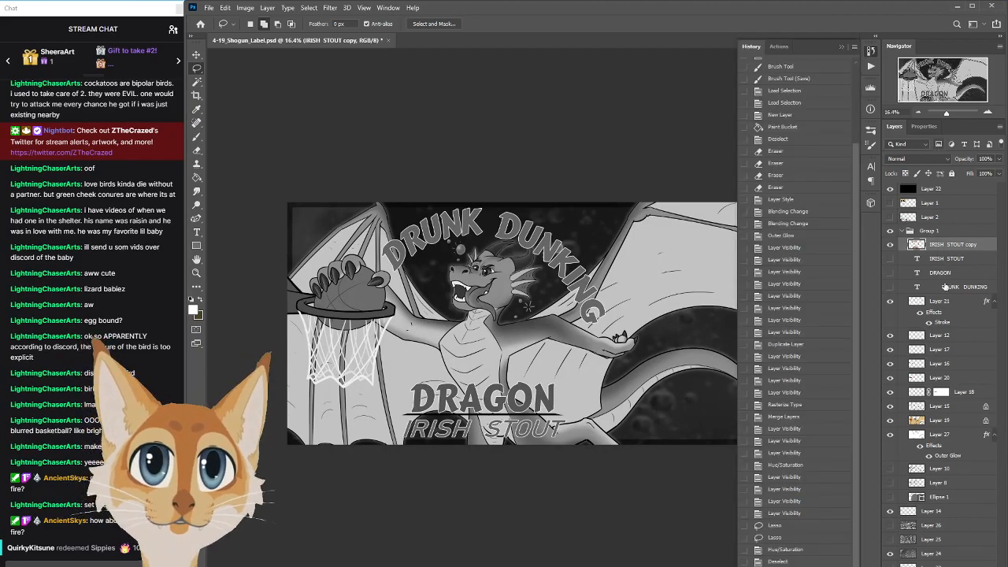
left_click(784, 513)
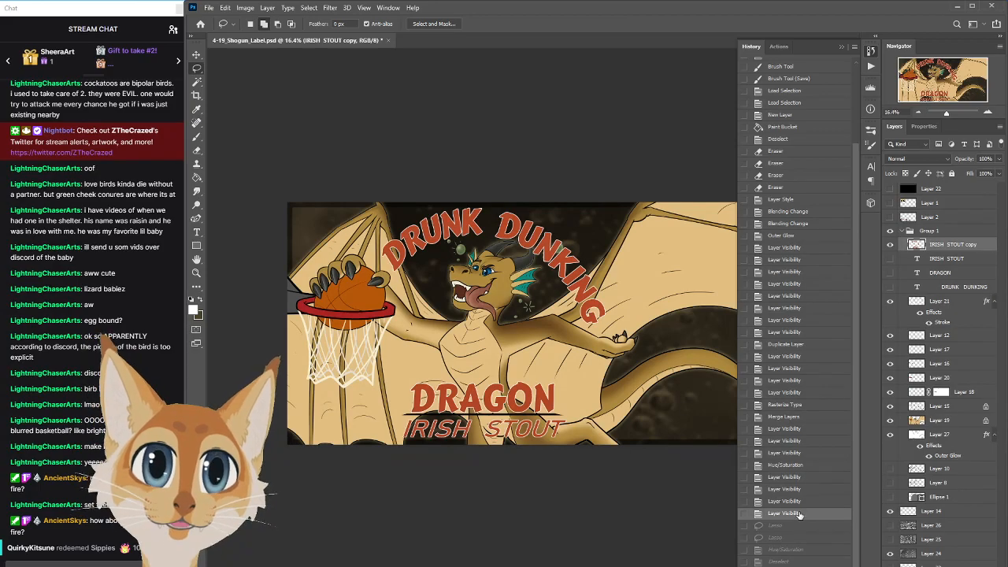
left_click(784, 562)
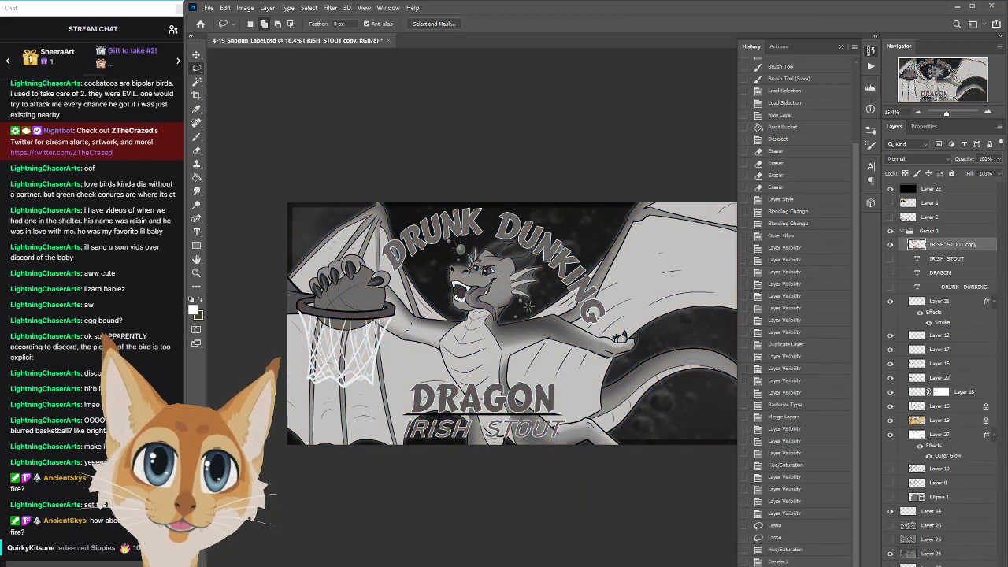
left_click(802, 455)
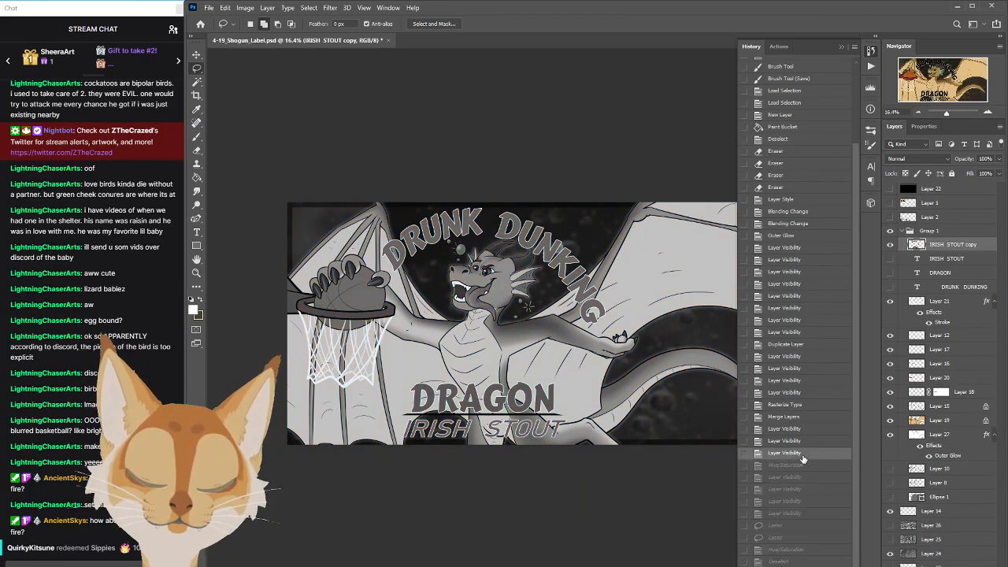
left_click(799, 466)
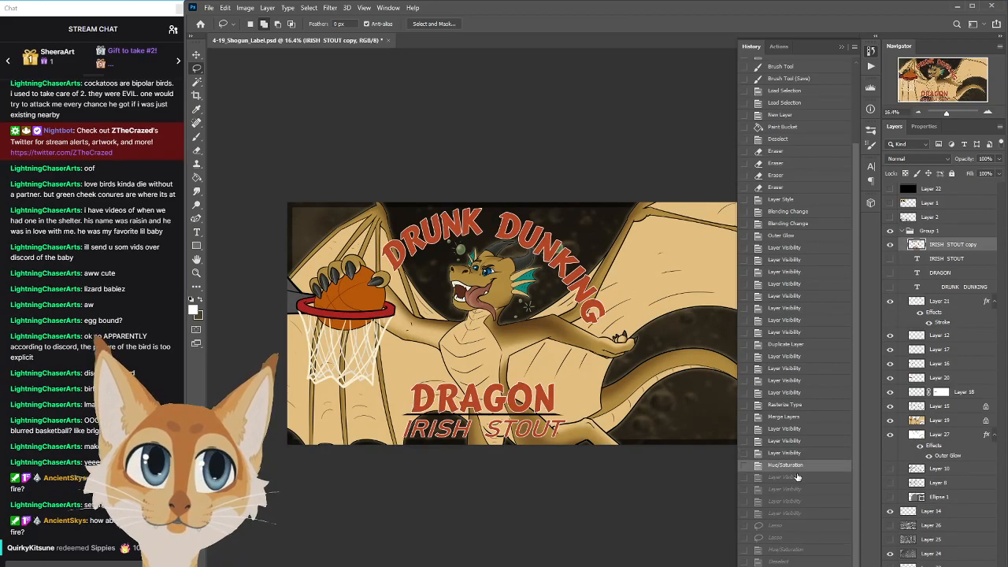
left_click(797, 477)
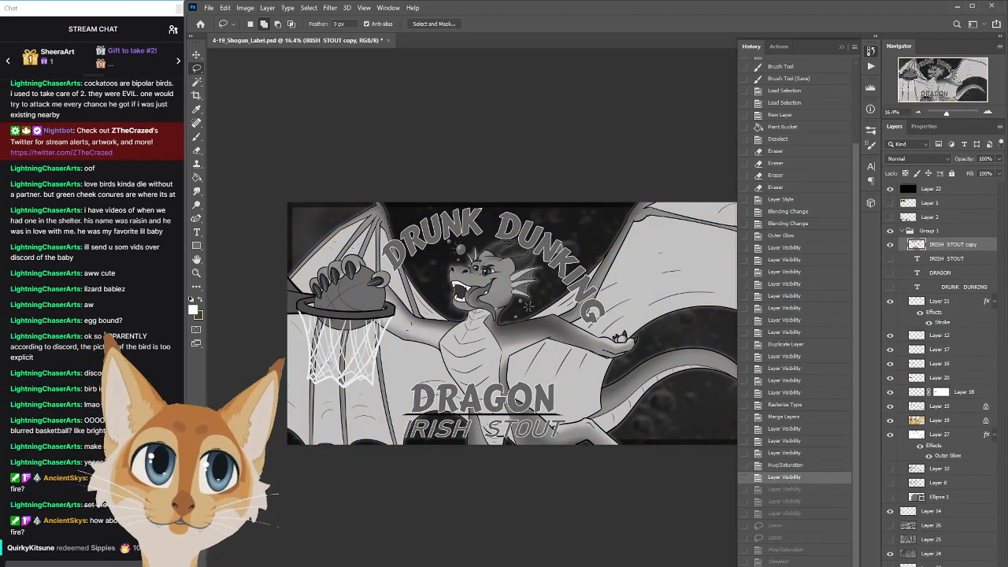
left_click(797, 564)
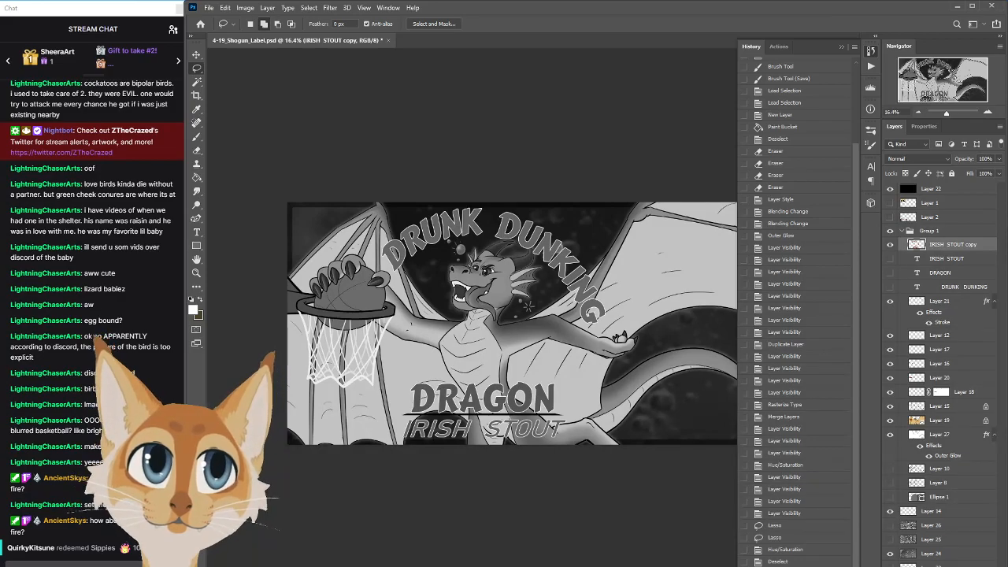
left_click(794, 479)
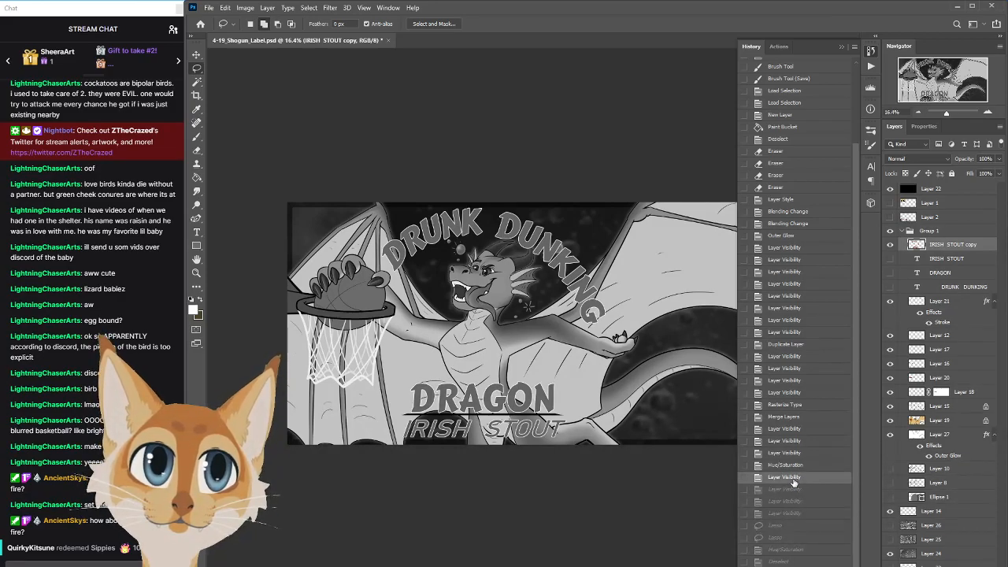
left_click(797, 563)
left_click(871, 50)
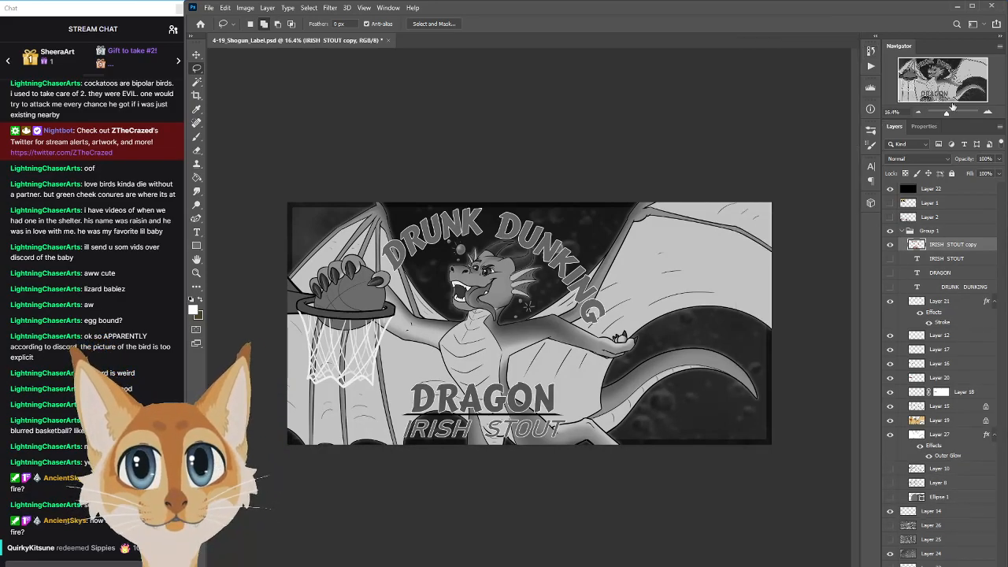
Hide the black Layer 22, lasso the words IRISH STOUT on the merged lettering layer, and keep the Layer 15 line art shown
left_click(891, 247)
left_click(890, 245)
key("ctrl+z")
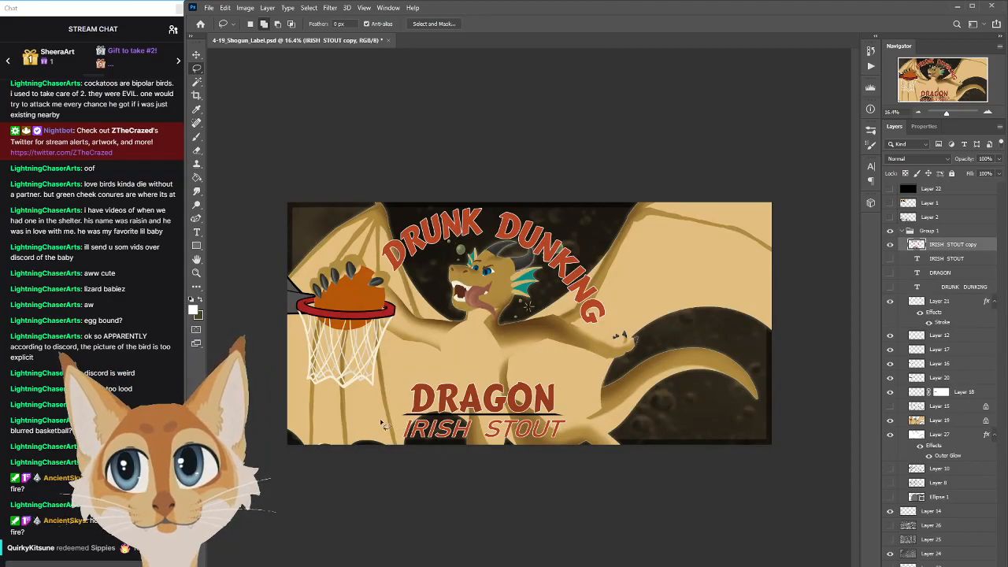
mouse_move(533, 469)
left_mouse_down()
mouse_move(610, 451)
mouse_move(586, 419)
mouse_move(384, 420)
mouse_move(370, 430)
mouse_move(605, 439)
left_mouse_up()
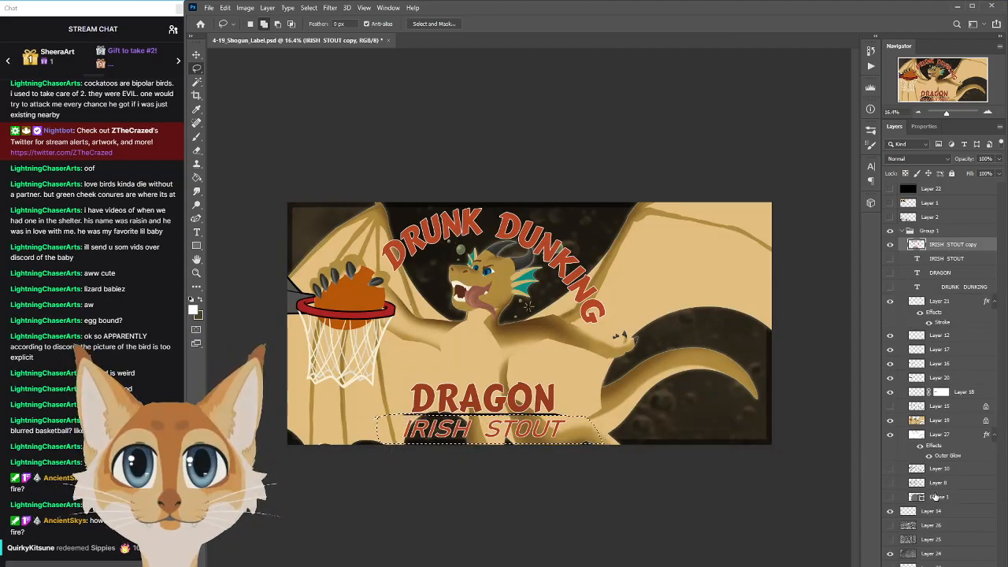
left_click(890, 407)
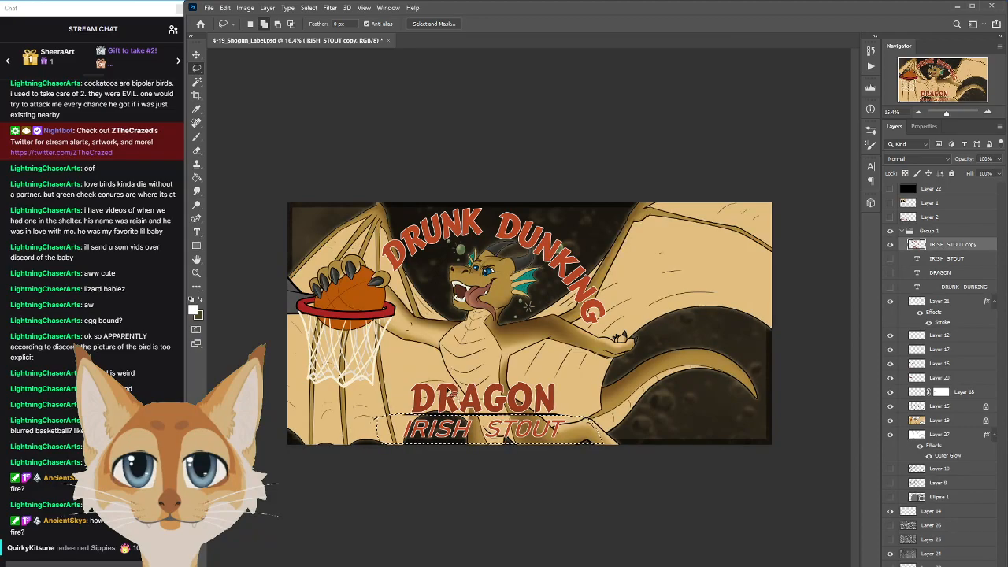
left_click(245, 7)
mouse_move(268, 34)
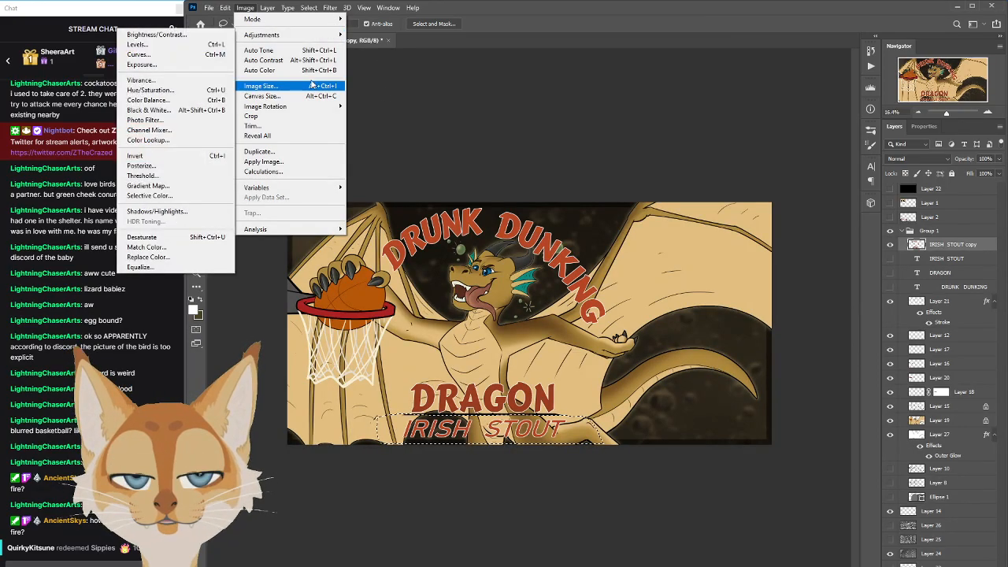
left_click(158, 88)
mouse_move(786, 324)
left_mouse_down()
mouse_move(707, 322)
mouse_move(768, 325)
left_mouse_up()
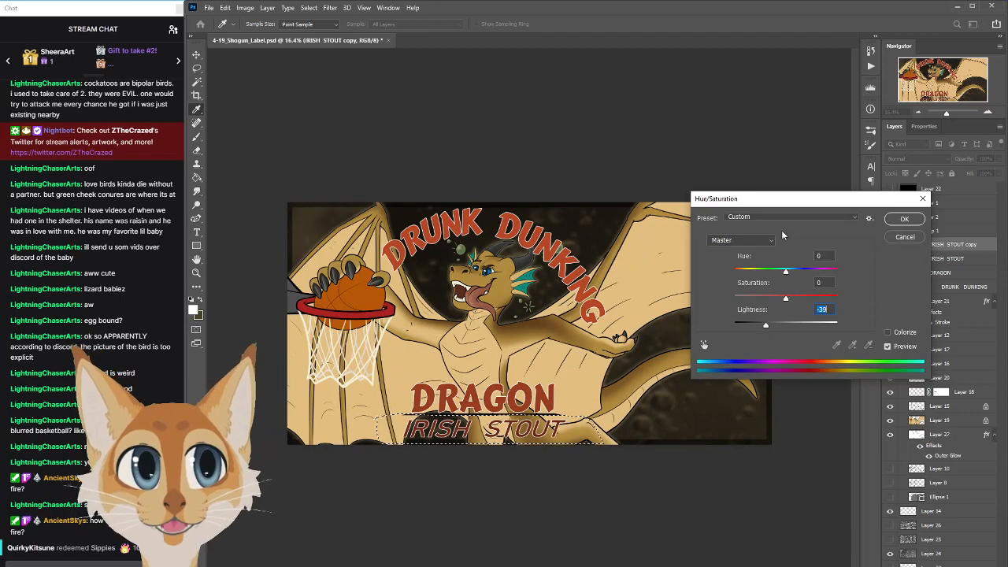
left_click(804, 299)
mouse_move(804, 299)
left_mouse_down()
mouse_move(831, 300)
mouse_move(800, 299)
left_mouse_up()
left_click_drag(754, 271, 780, 273)
left_click_drag(764, 327, 749, 323)
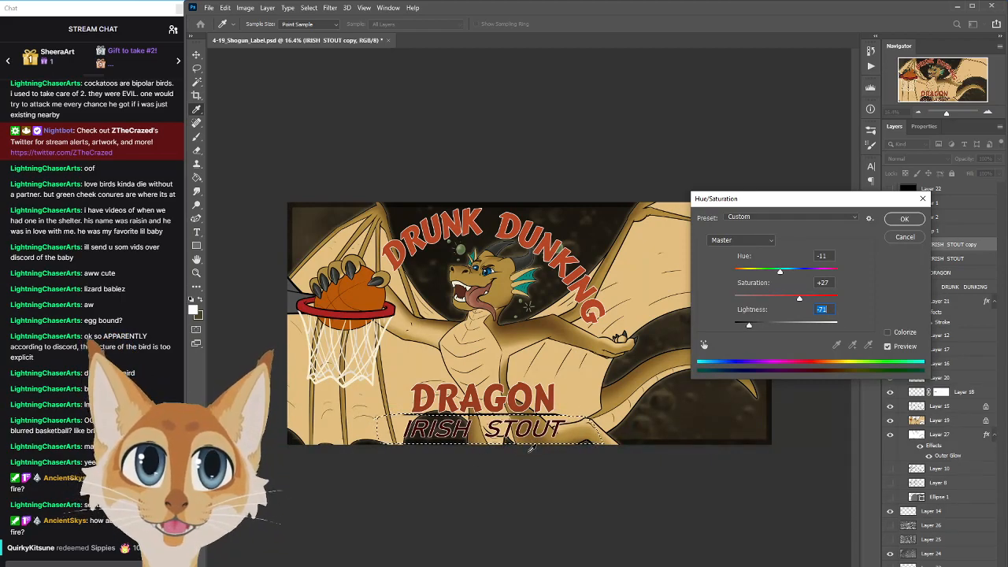
mouse_move(787, 326)
left_mouse_down()
mouse_move(816, 326)
mouse_move(806, 325)
left_mouse_up()
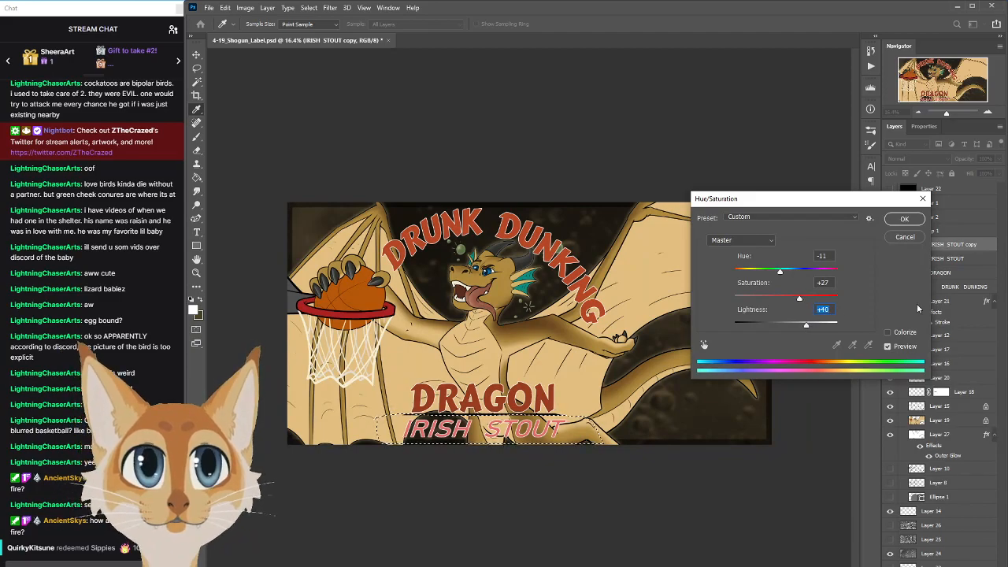
left_click(905, 238)
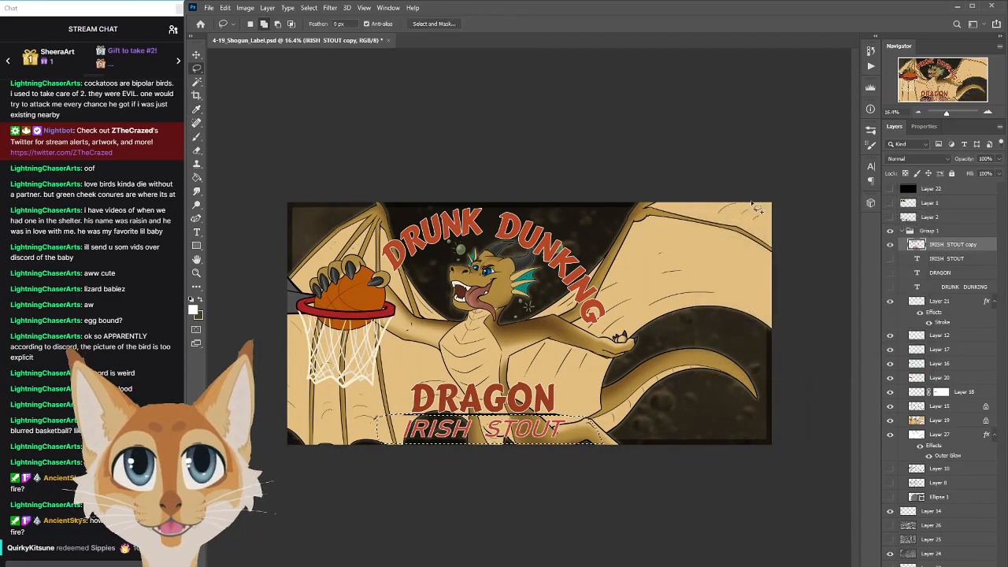
Darken IRISH STOUT with Hue/Saturation at saturation +70 and lightness -57, and deselect the words
left_click(245, 8)
mouse_move(278, 36)
left_click(197, 91)
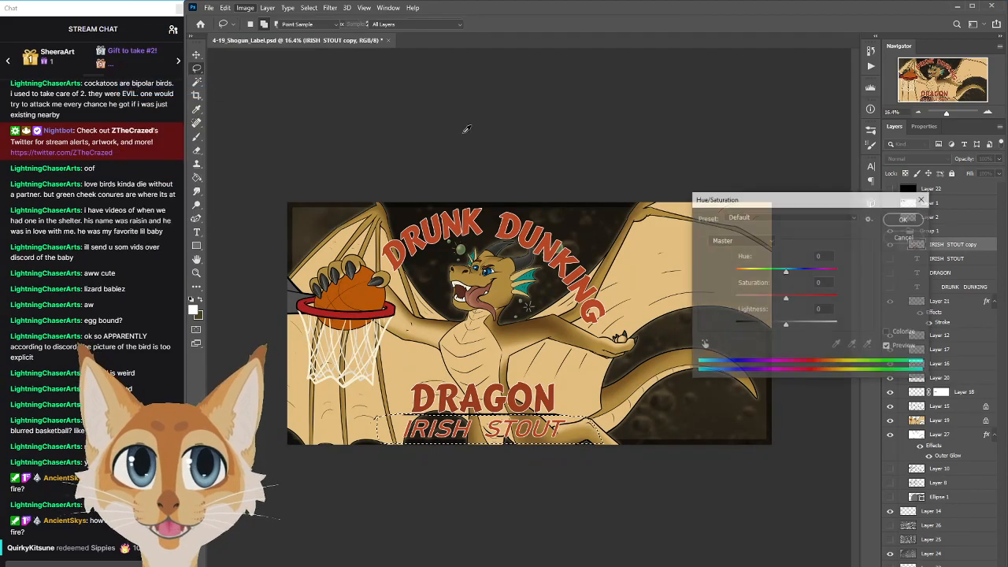
left_click(805, 324)
left_click(801, 298)
left_click_drag(802, 298, 822, 297)
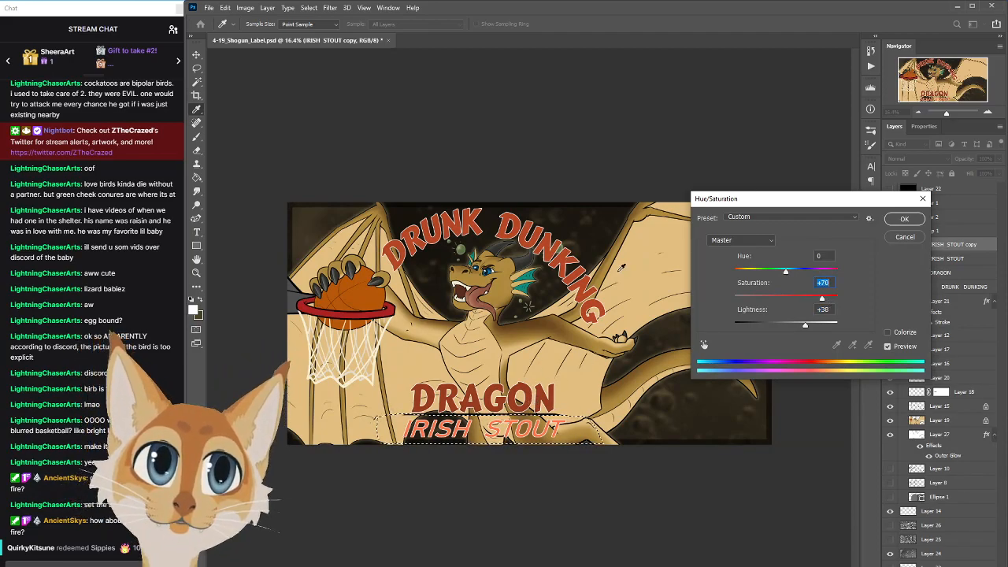
left_click_drag(804, 326, 759, 325)
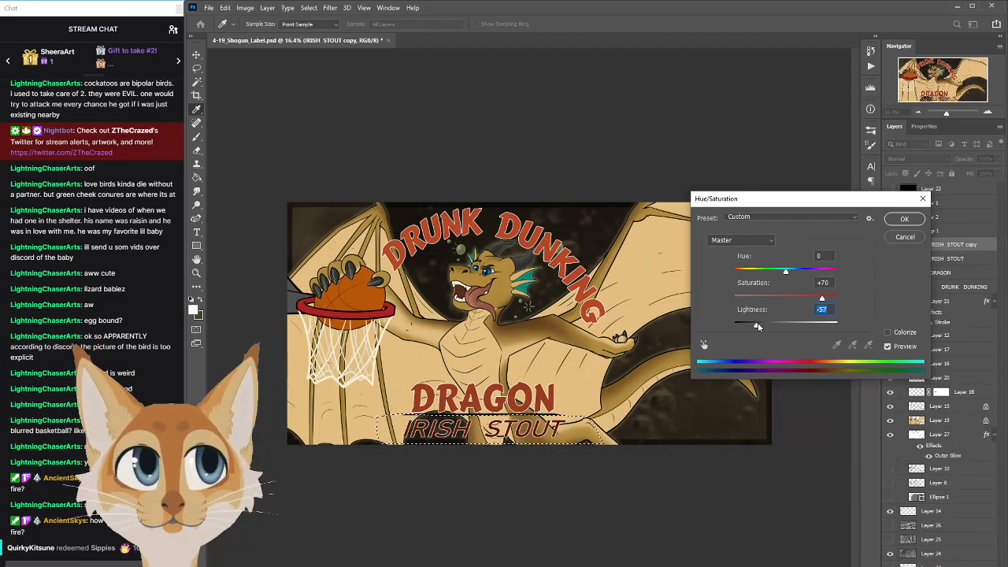
left_click(904, 218)
left_click(309, 8)
left_click(315, 28)
Check the darkened IRISH STOUT lettering's contrast in greyscale by toggling the black Layer 22
left_click(890, 189)
left_click(889, 190)
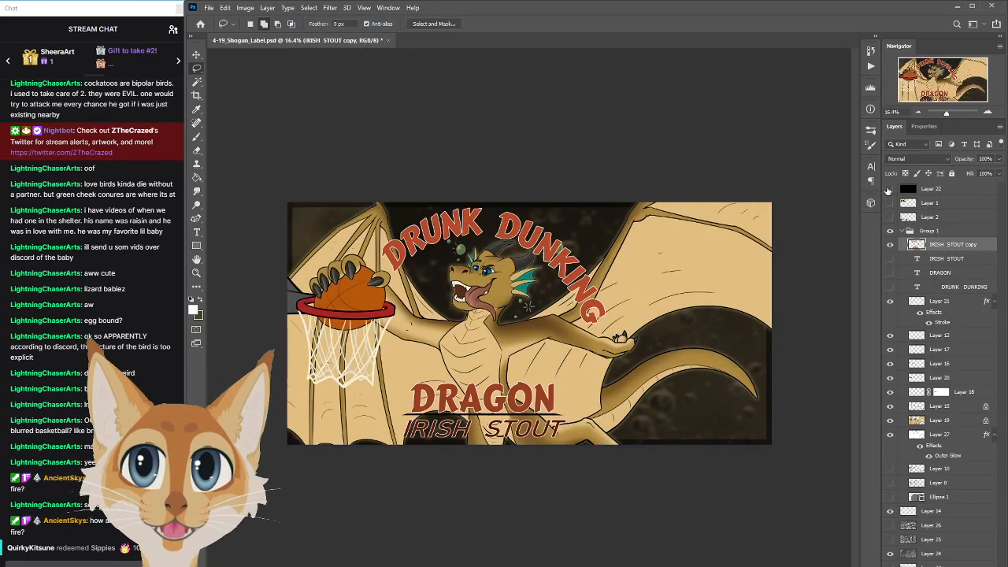
left_click(889, 189)
left_click(890, 190)
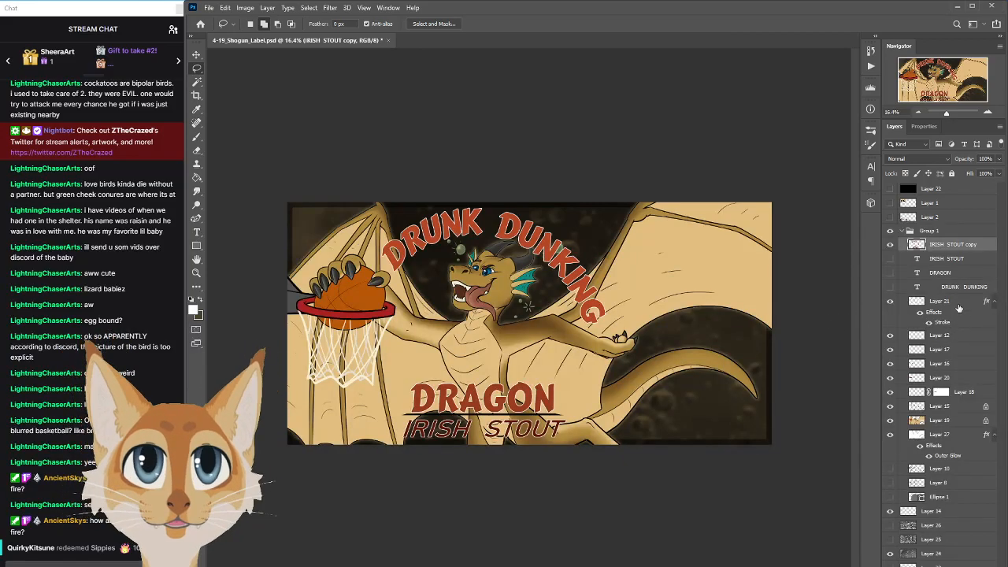
Select Layer 12 with the dividing line under DRAGON and try lightening it with a Hue/Saturation lightness of +100
left_click(943, 315)
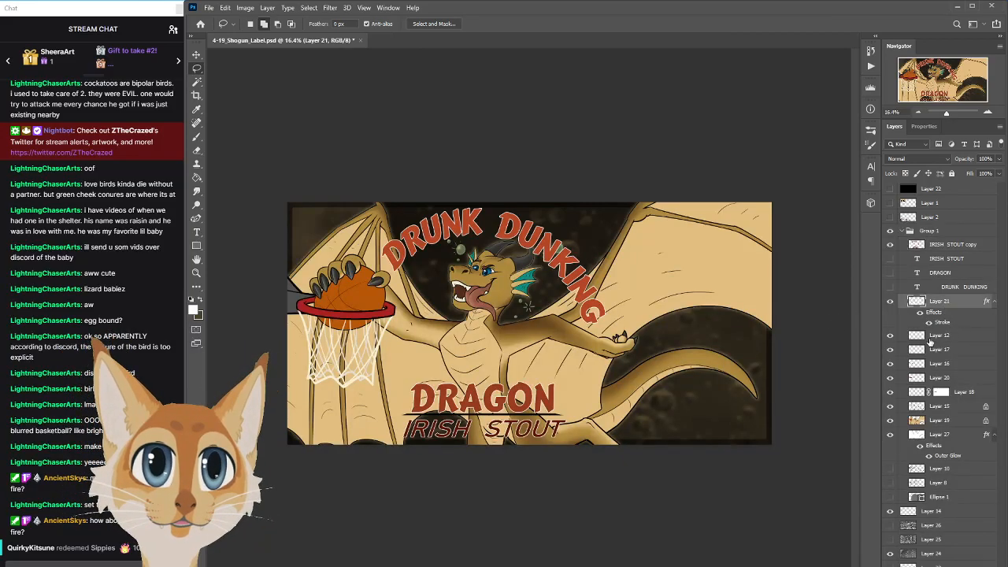
left_click(928, 342)
left_click(890, 337)
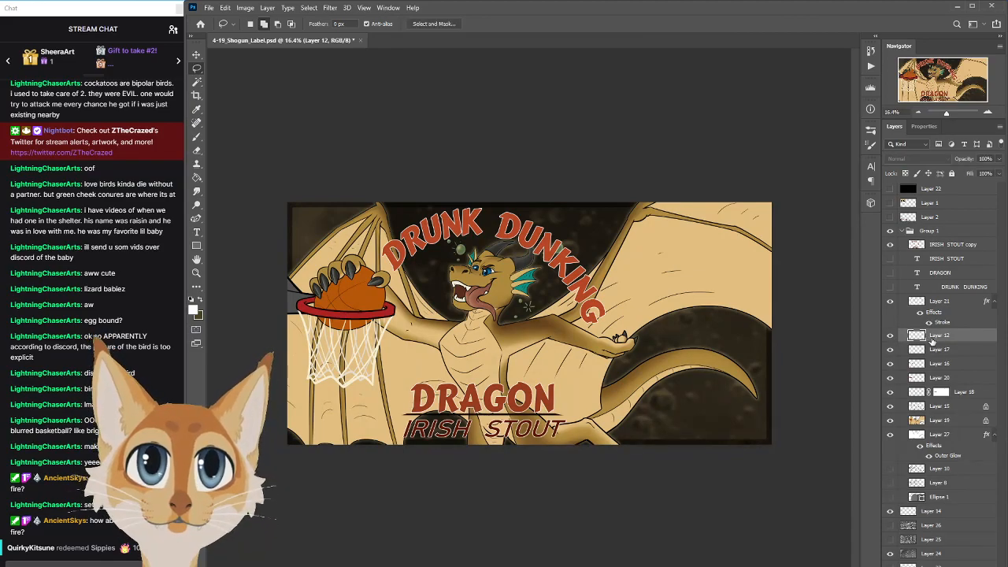
key("v")
left_click_drag(587, 418, 587, 420)
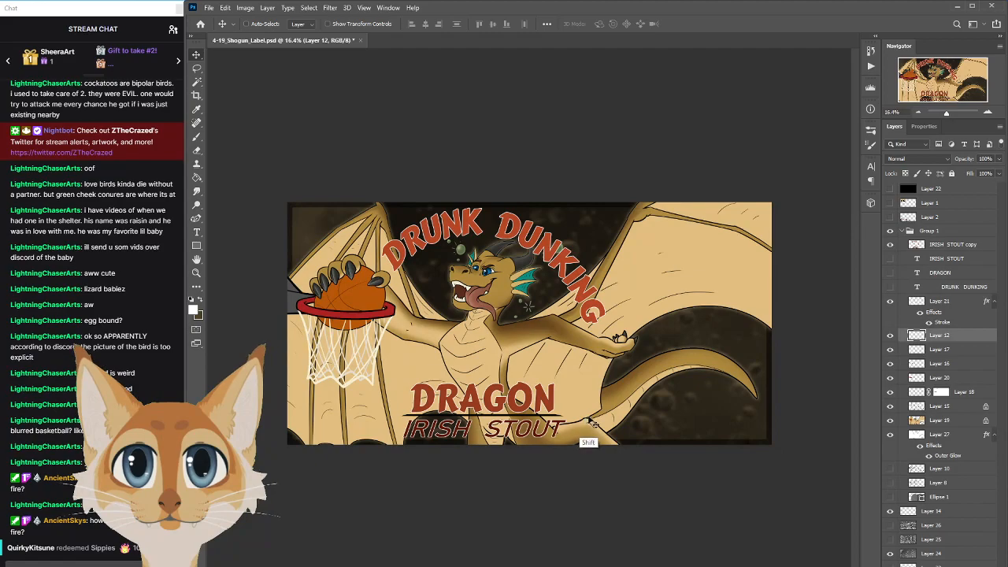
left_click(245, 8)
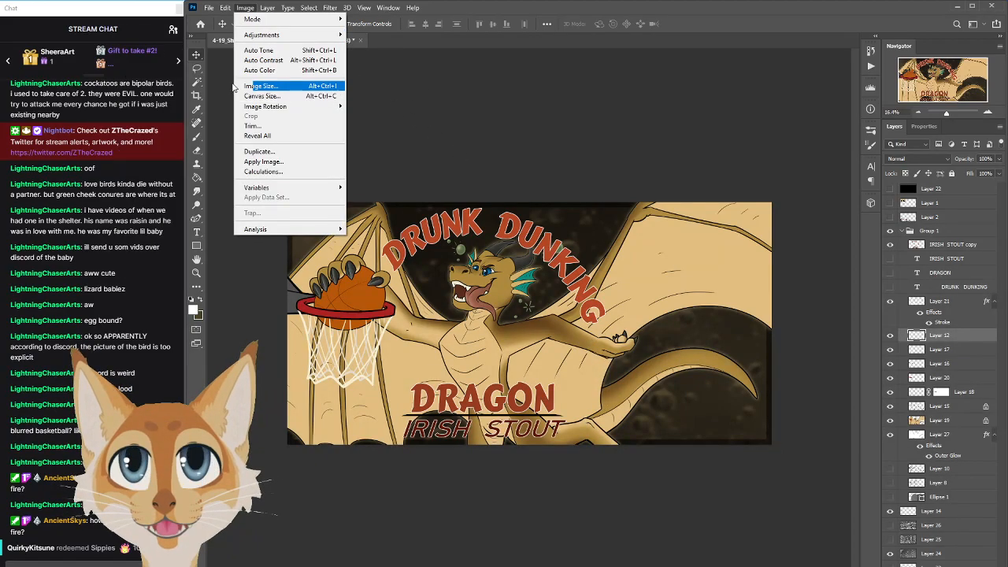
mouse_move(280, 37)
left_click(181, 90)
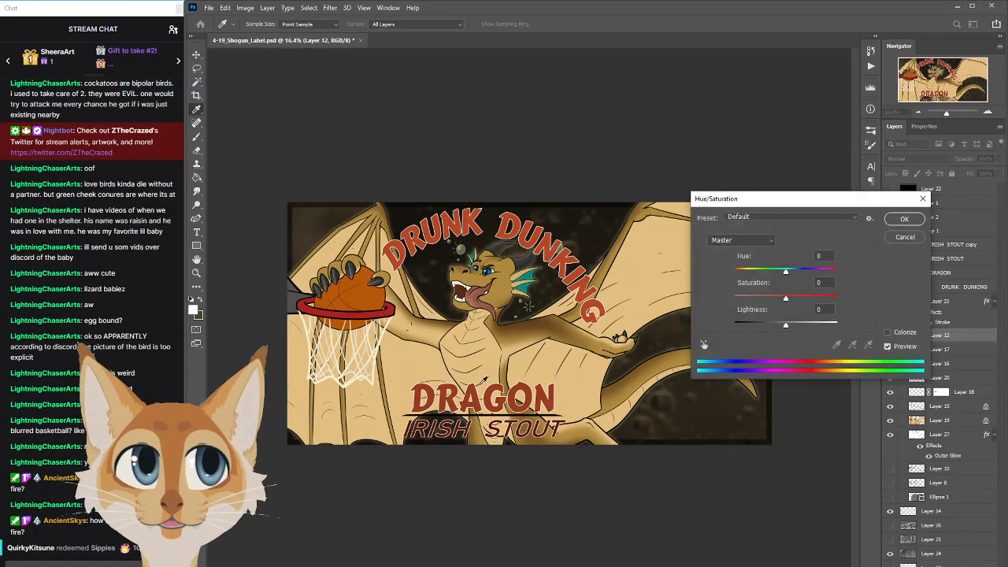
left_click_drag(780, 325, 843, 321)
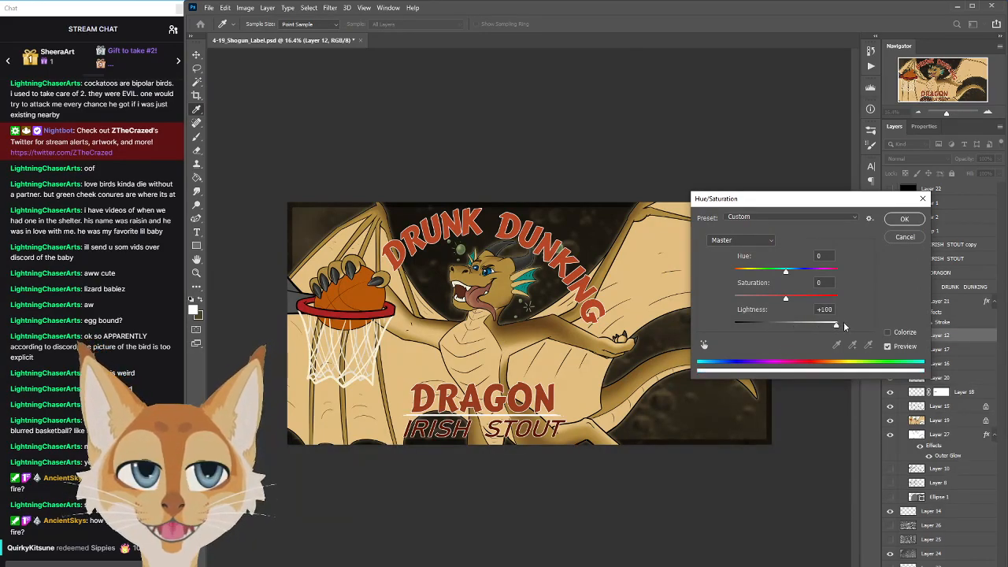
left_click_drag(785, 271, 846, 297)
Colorize the dividing line with a reddish hue at saturation 100 and a raised lightness, and apply the adjustment
left_click(888, 332)
left_click(767, 270)
left_click(800, 297)
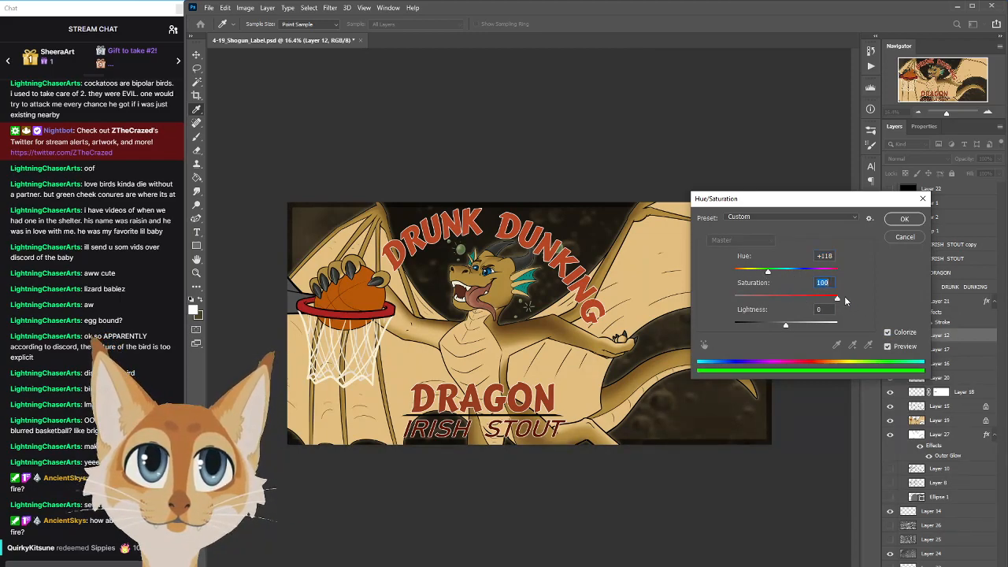
left_click_drag(769, 271, 750, 271)
left_click_drag(785, 324, 795, 323)
type("0")
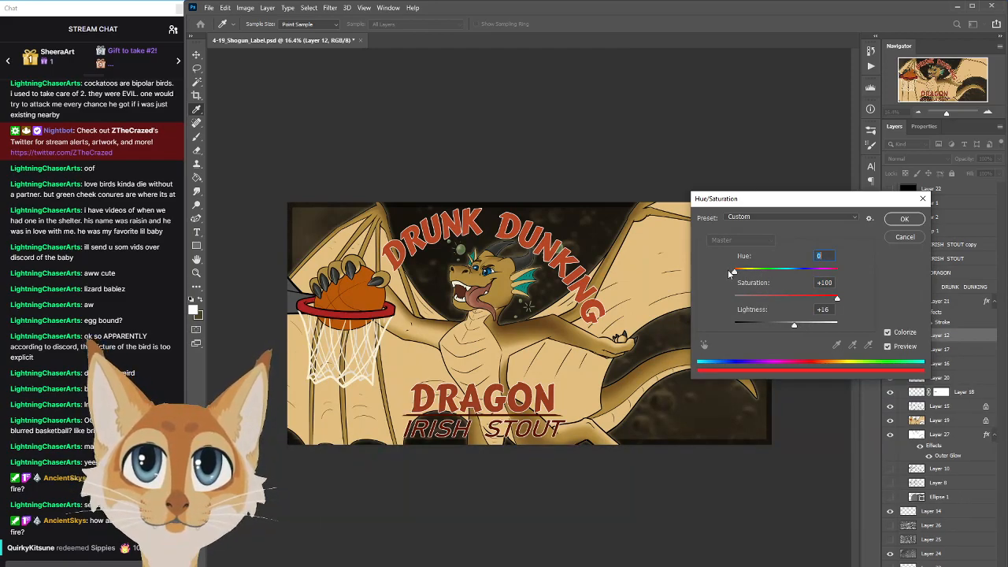
left_click_drag(735, 271, 740, 272)
left_click_drag(794, 323, 807, 326)
left_click(906, 220)
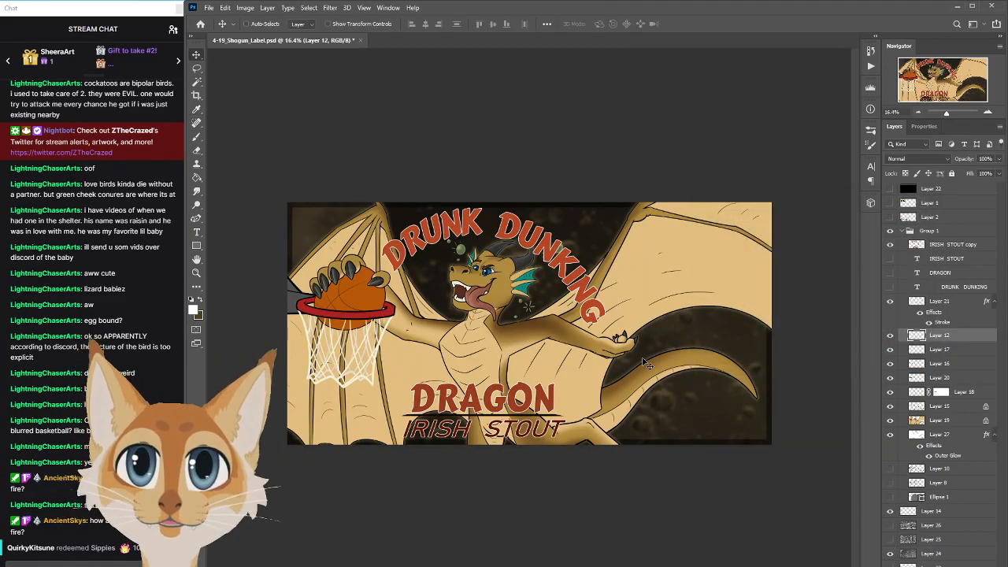
Add a new layer directly above the Layer 15 line art and clip it to that layer
left_click(931, 407)
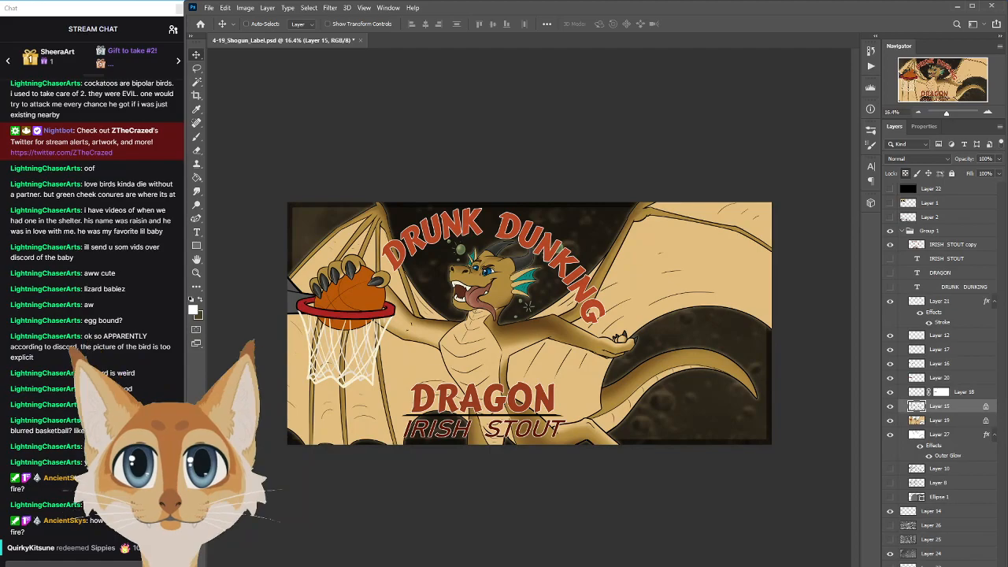
key("ctrl+shift+alt+n")
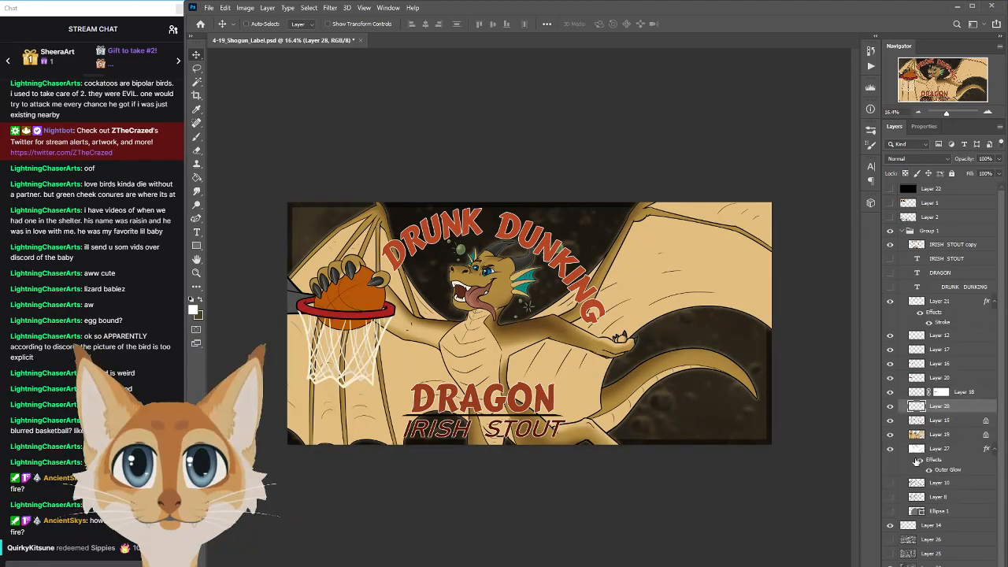
left_click_drag(952, 409, 955, 423)
left_click(956, 421)
left_click(962, 411)
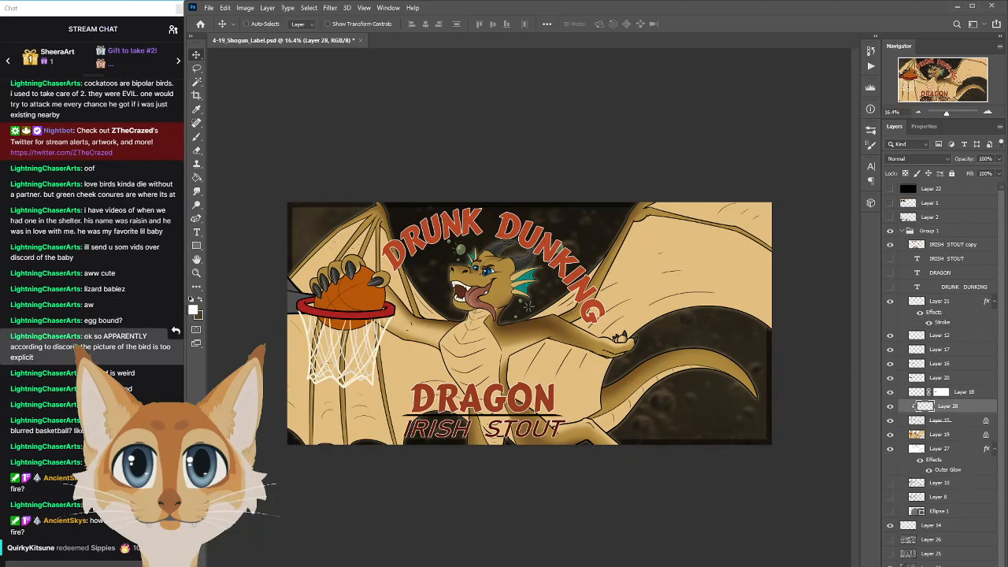
Fill the clipped Layer 28 with the orange sampled from the basketball and set its blend mode to Overlay
key("i")
left_click(357, 290)
key("b")
left_click(196, 179)
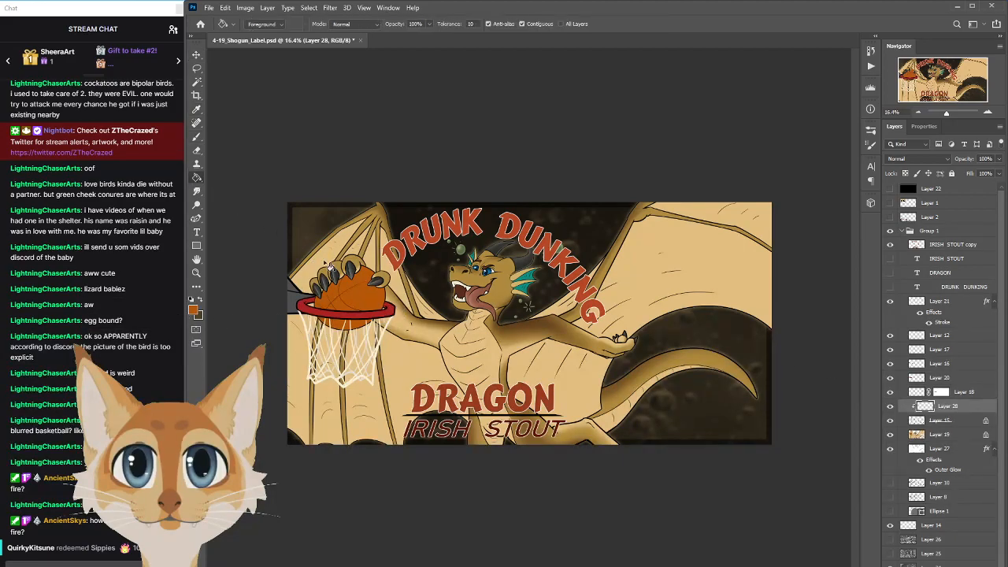
left_click(517, 390)
left_click(918, 159)
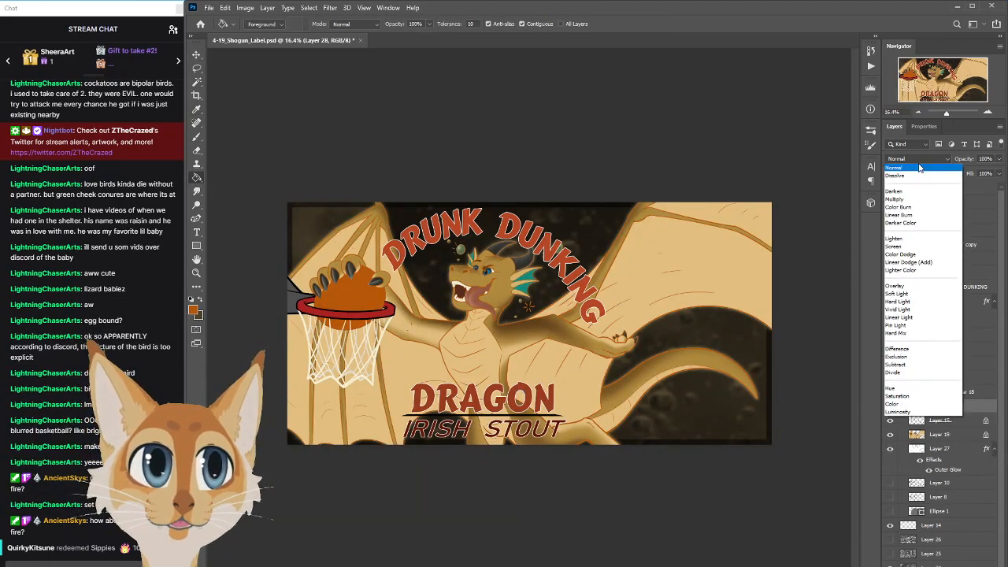
left_click(897, 287)
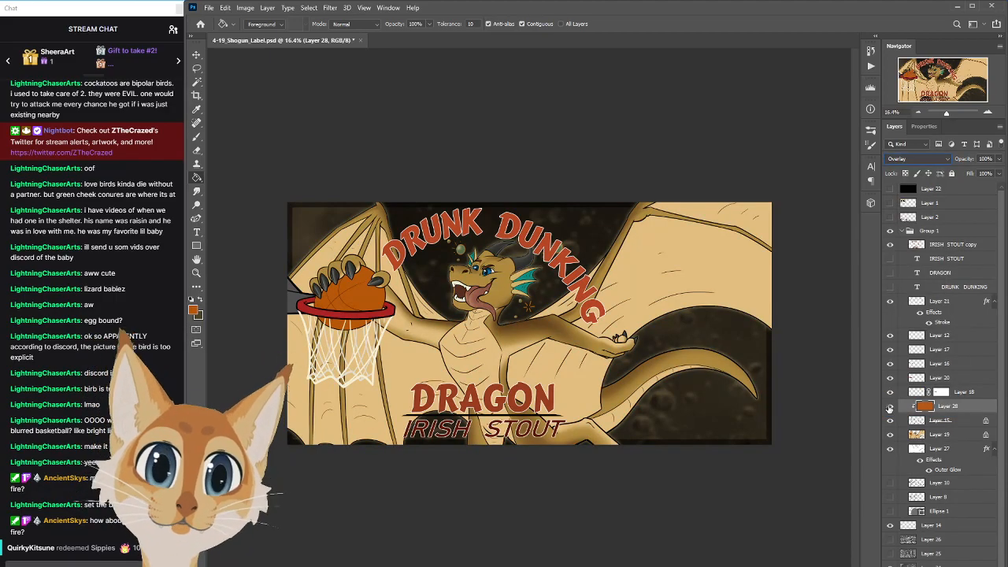
Compare the line art with and without Layer 28, and change that layer to Hard Light at 38% opacity
left_click(196, 273)
left_click_drag(487, 341, 551, 370)
left_click(890, 406)
left_click(890, 406)
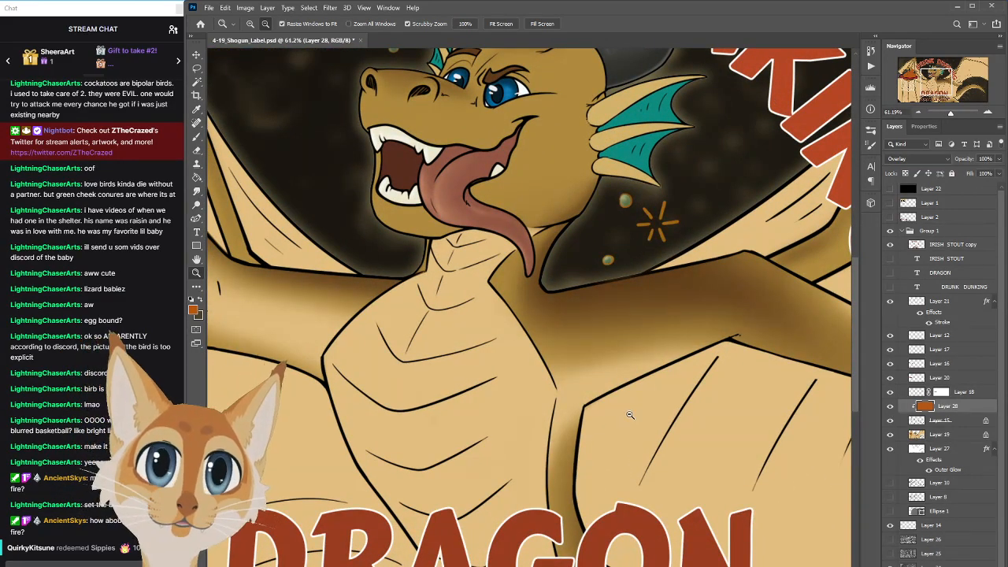
key("ctrl+0")
left_click(914, 159)
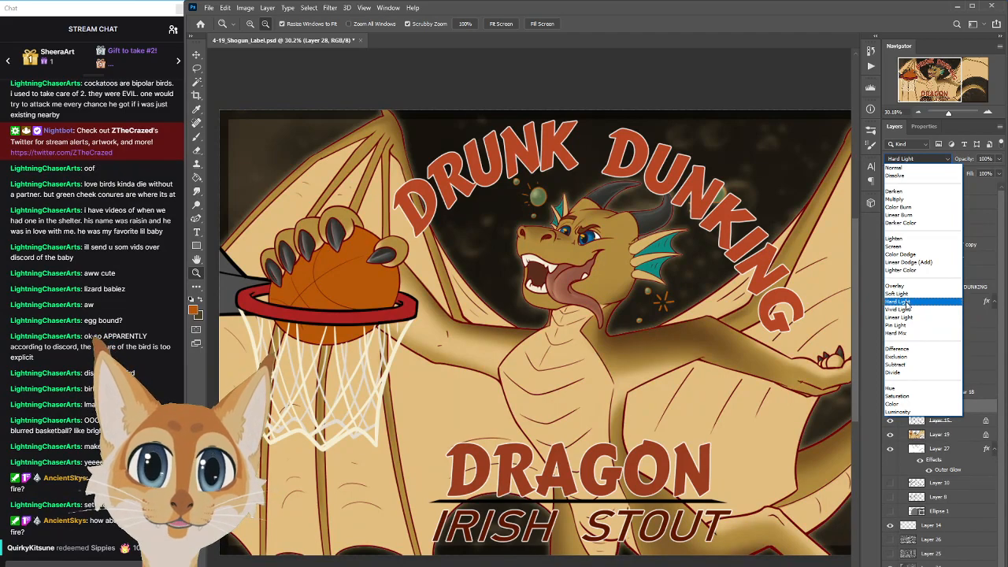
left_click(906, 302)
left_click(999, 159)
left_click_drag(995, 171, 968, 174)
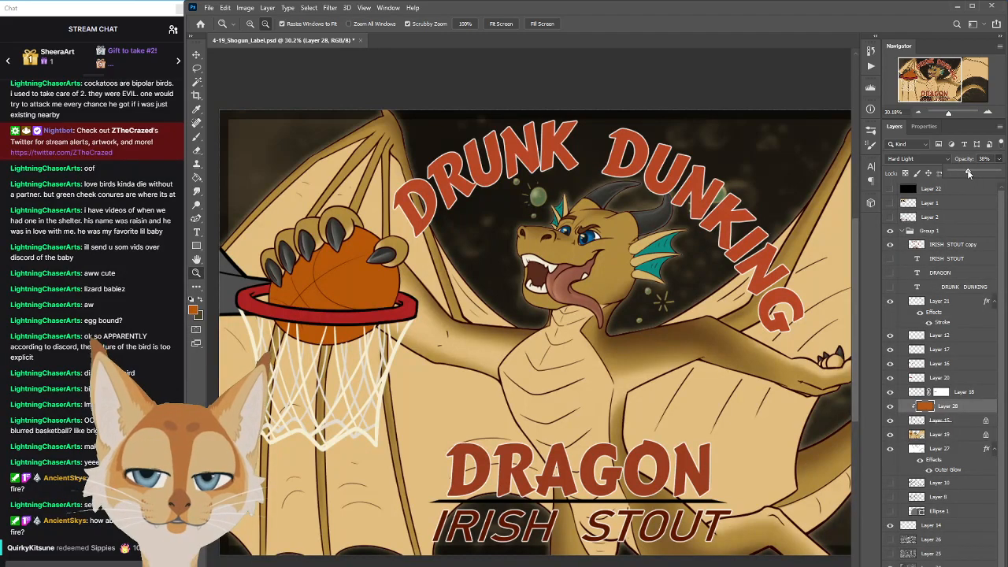
Reduce Layer 28's opacity to 30% and compare the line art with and without the tint
left_click(530, 346)
left_click_drag(530, 346, 489, 321)
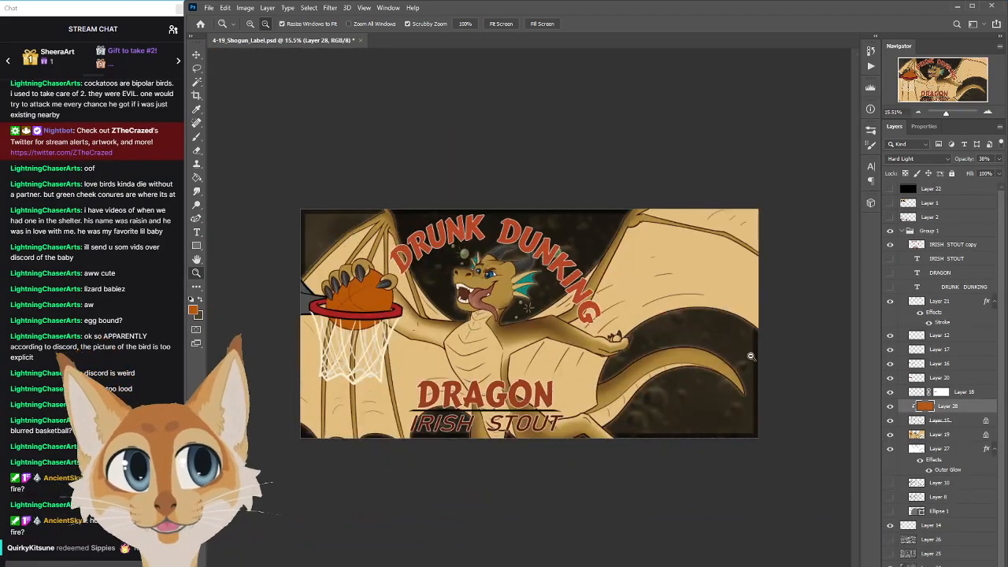
left_click_drag(526, 372, 579, 387)
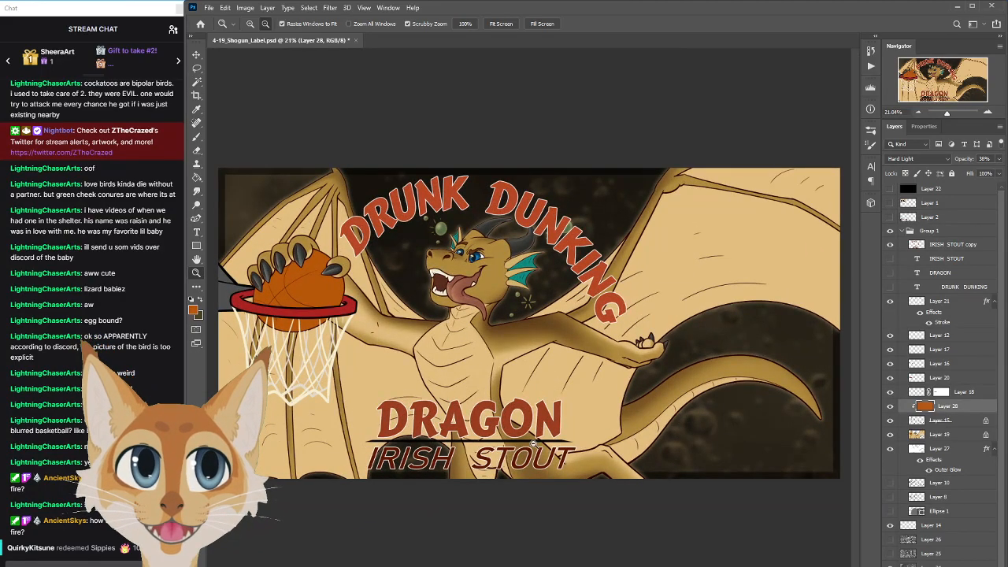
left_click_drag(445, 350, 428, 352)
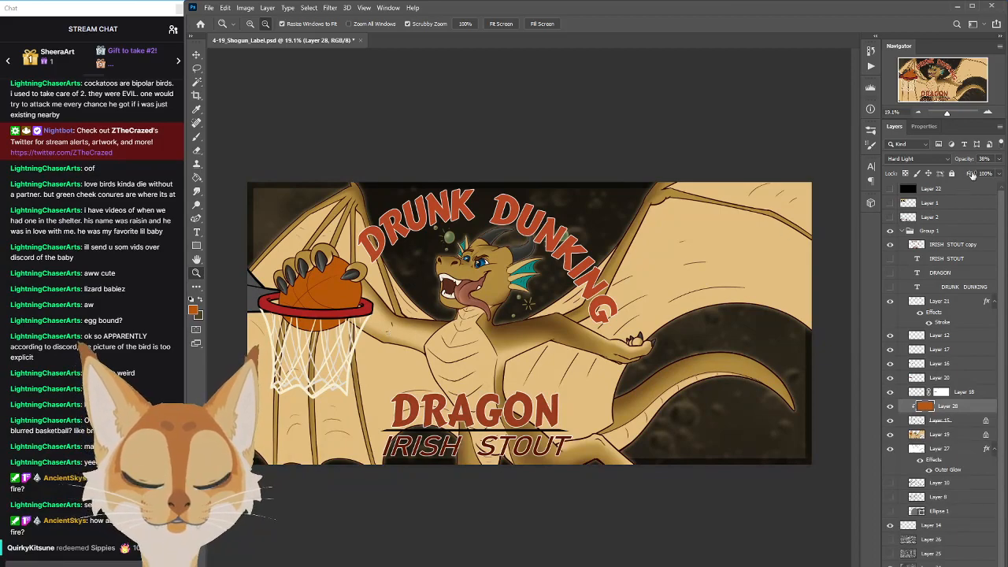
left_click(998, 160)
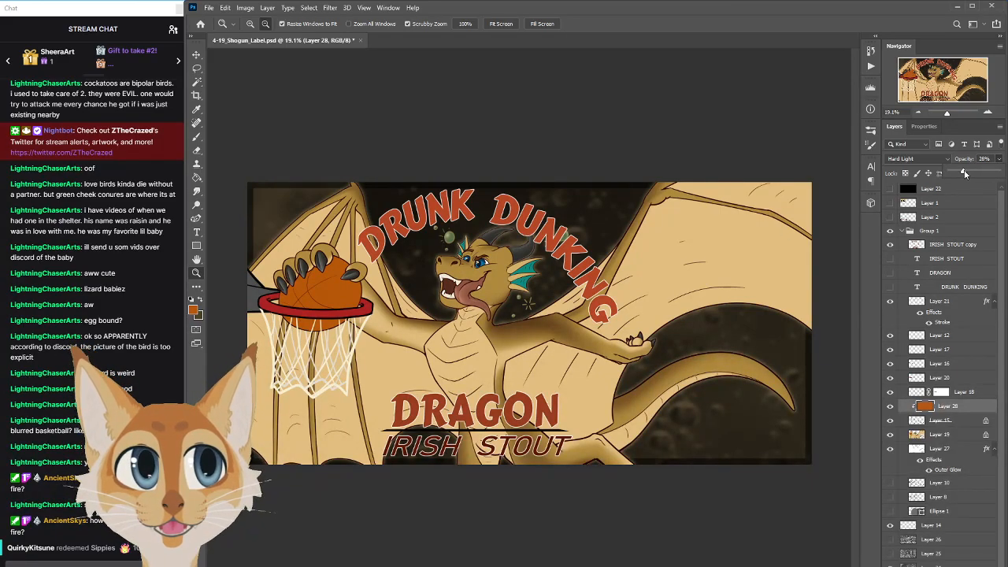
left_click(889, 406)
left_click(889, 406)
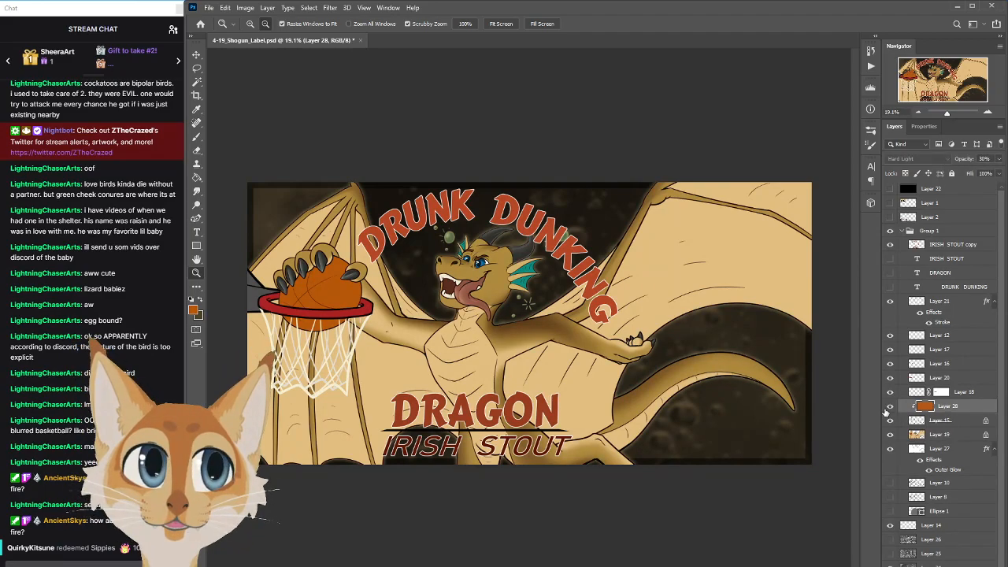
left_click_drag(440, 397, 393, 393)
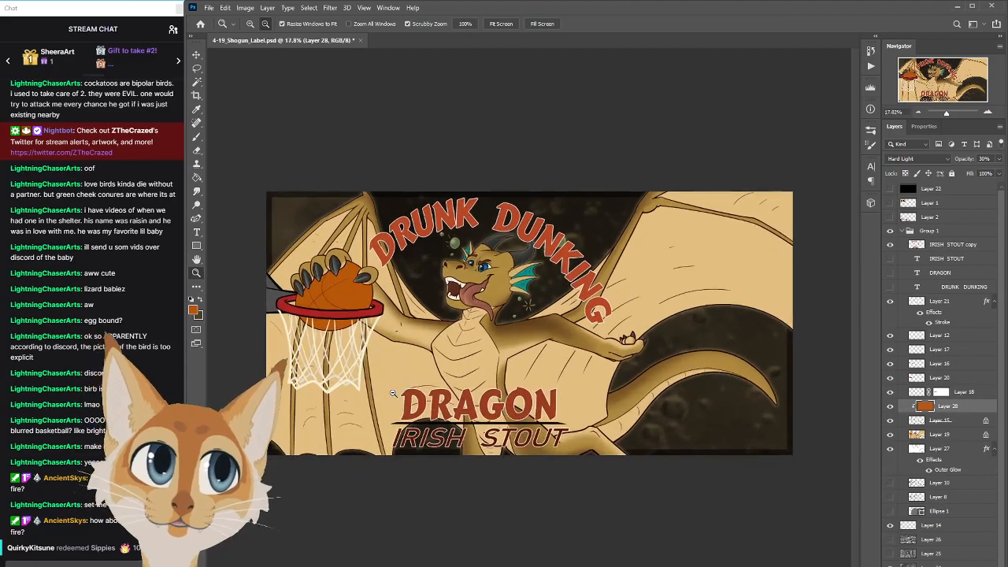
Turn the dividing line under DRAGON on Layer 12 white with a Hue/Saturation lightness of +100
left_click(923, 422)
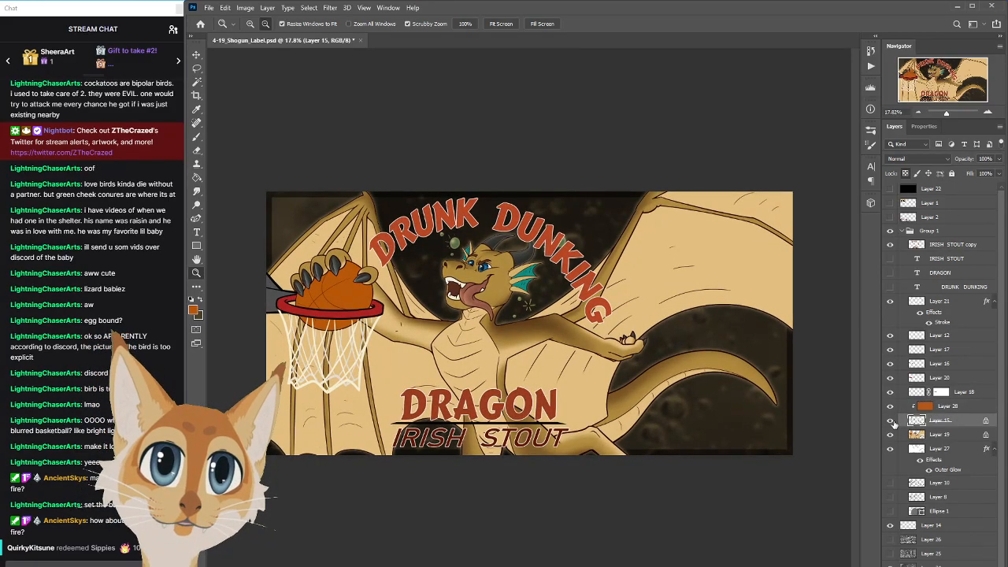
left_click(890, 336)
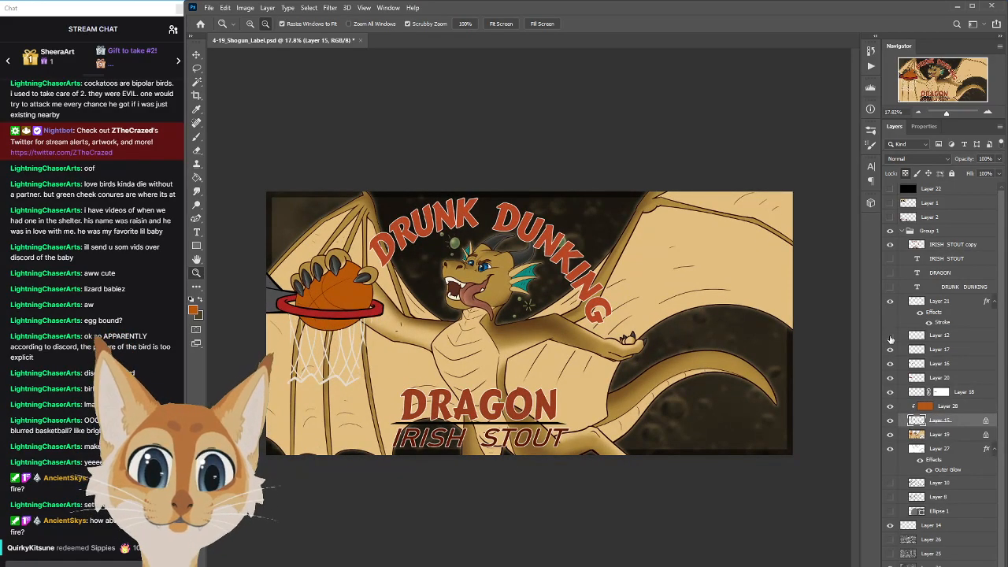
left_click(891, 338)
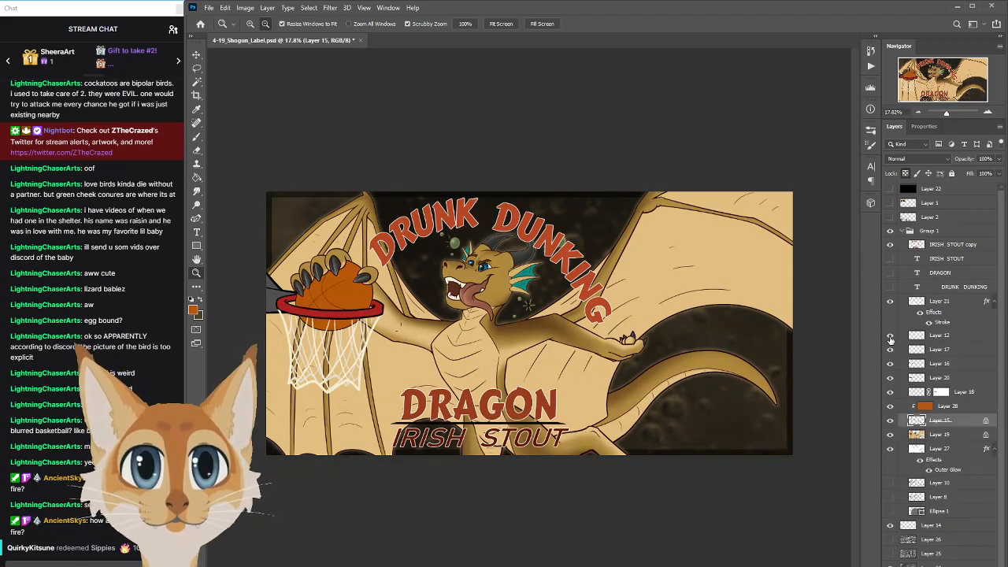
left_click(945, 335)
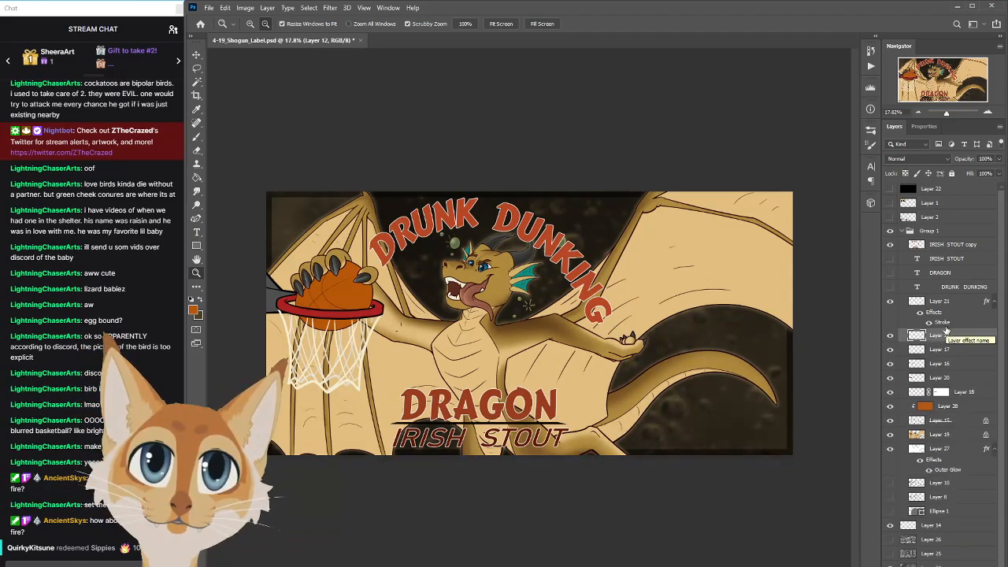
left_click(245, 7)
mouse_move(313, 36)
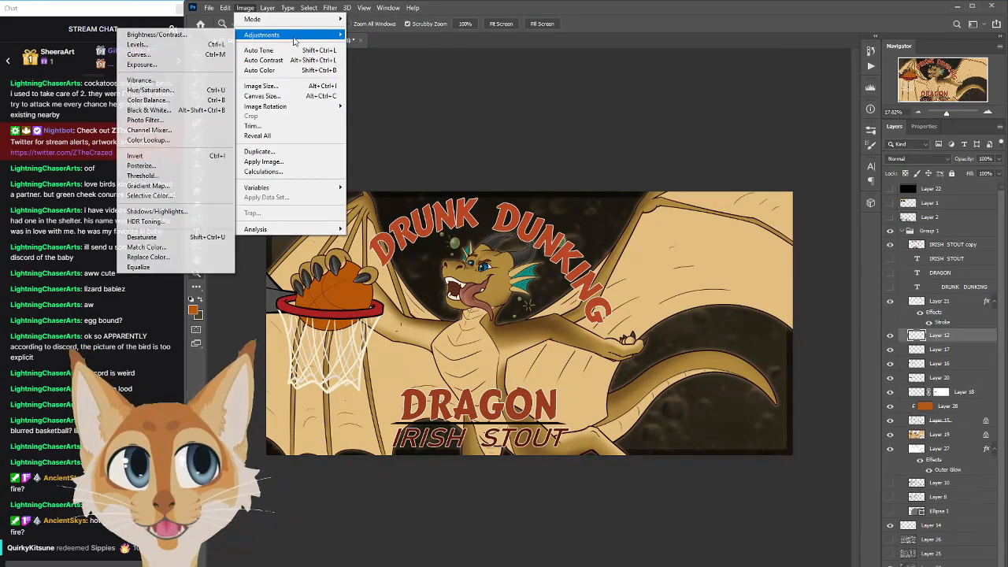
left_click(213, 92)
left_click_drag(786, 325, 847, 324)
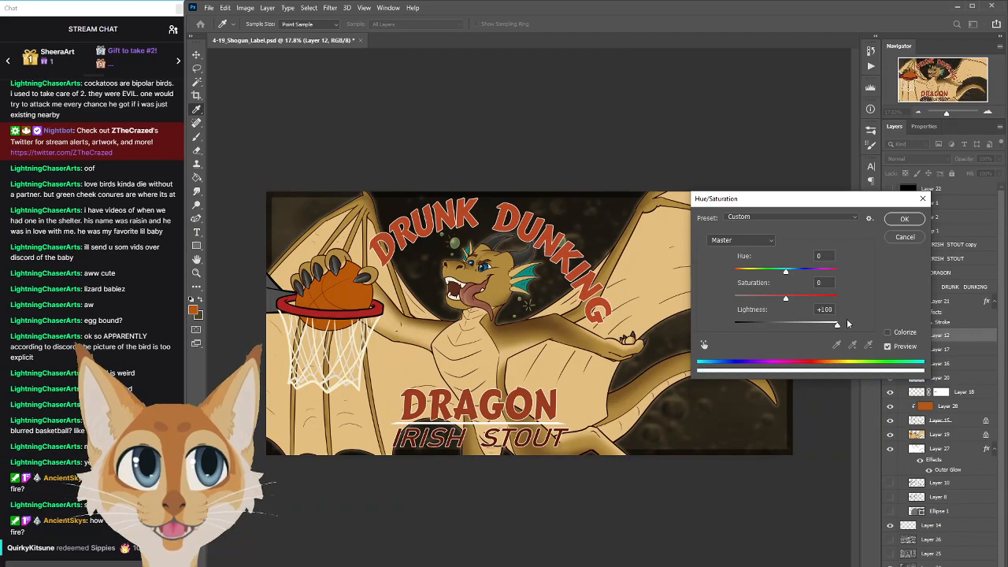
left_click(904, 219)
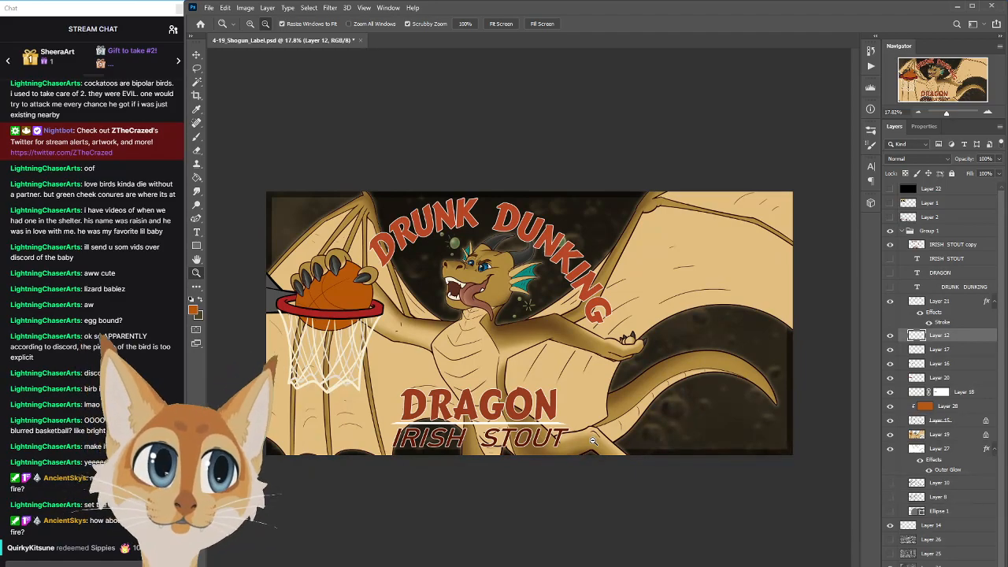
Select the IRISH STOUT copy layer and lasso around the IRISH STOUT lettering
scroll(1003, 468, "down", 1)
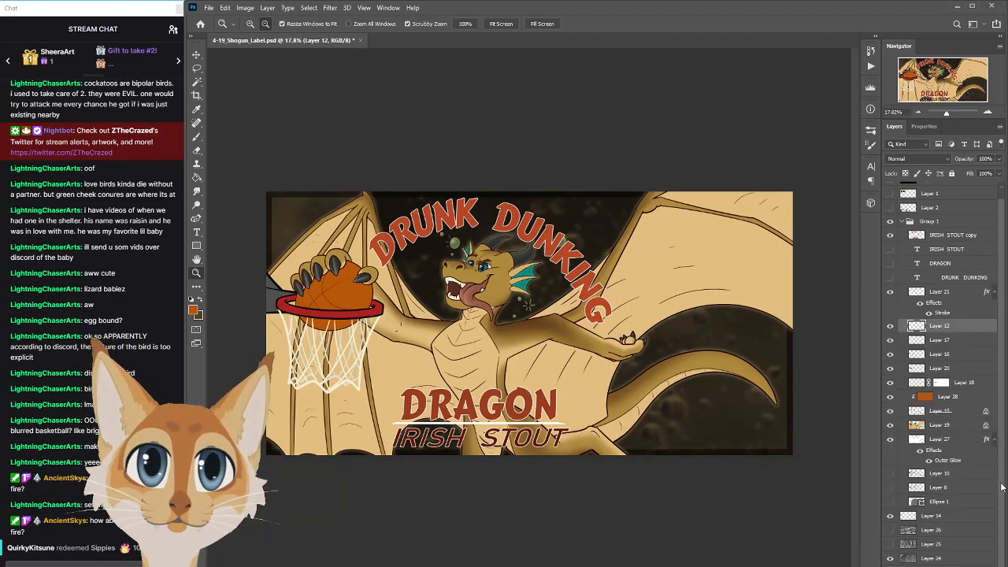
left_click(941, 292)
left_click(953, 241)
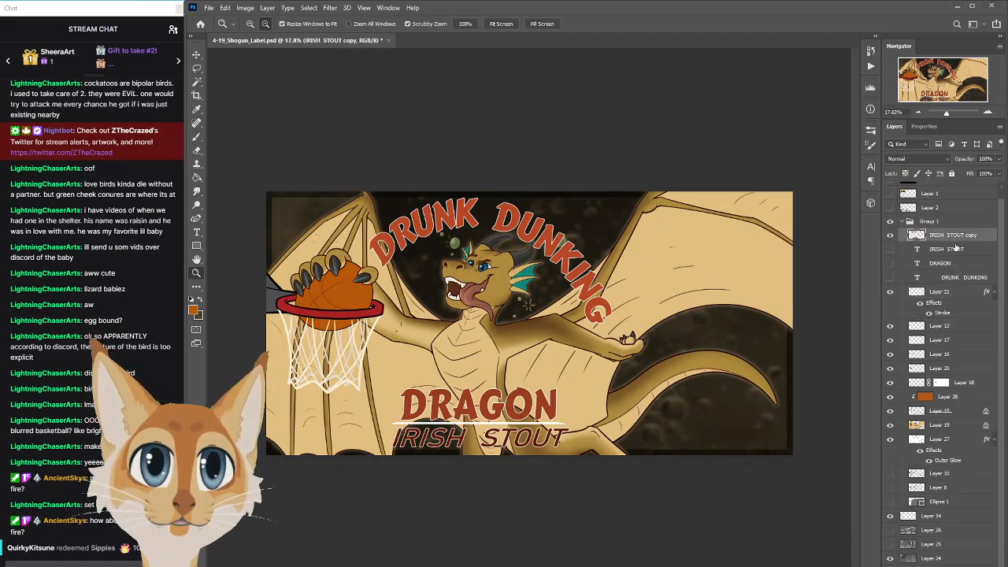
key("l")
mouse_move(579, 429)
left_mouse_down()
mouse_move(450, 427)
mouse_move(383, 463)
mouse_move(603, 449)
left_mouse_up()
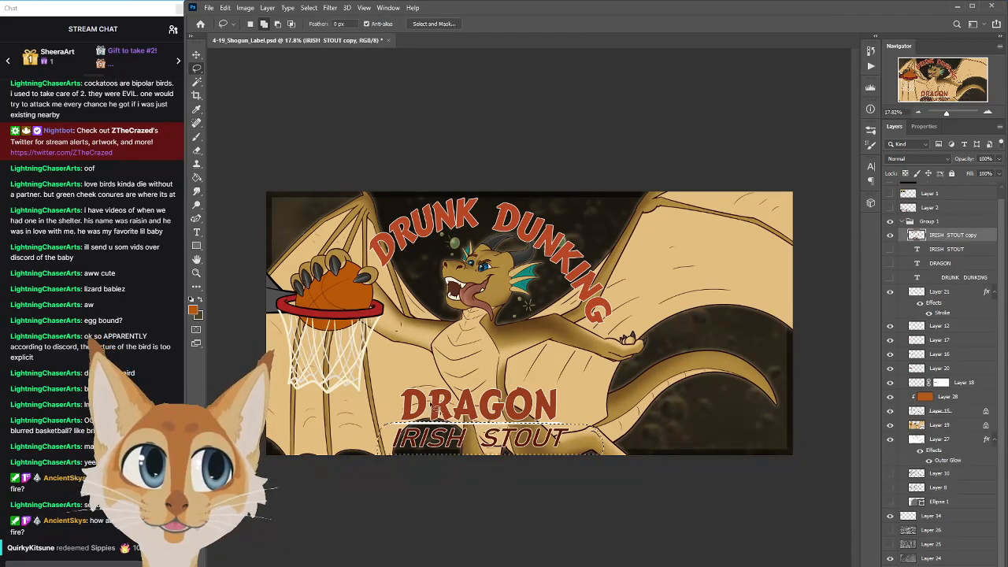
Open Hue/Saturation for the selected lettering and try lightness values of +100, +69 and -7 with saturation at +35
left_click(244, 7)
mouse_move(261, 35)
left_click(181, 90)
left_click_drag(786, 324, 843, 325)
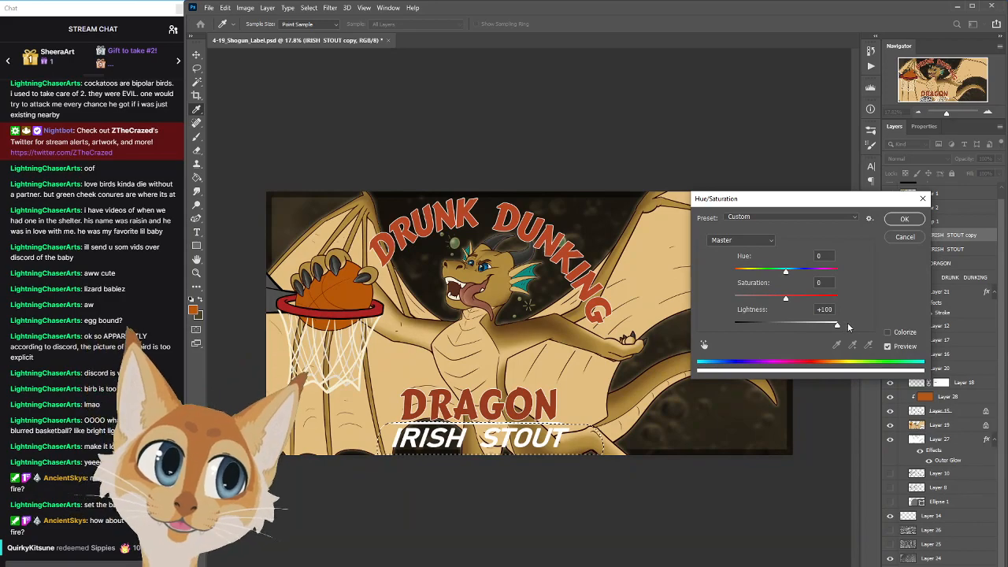
left_click_drag(837, 325, 821, 324)
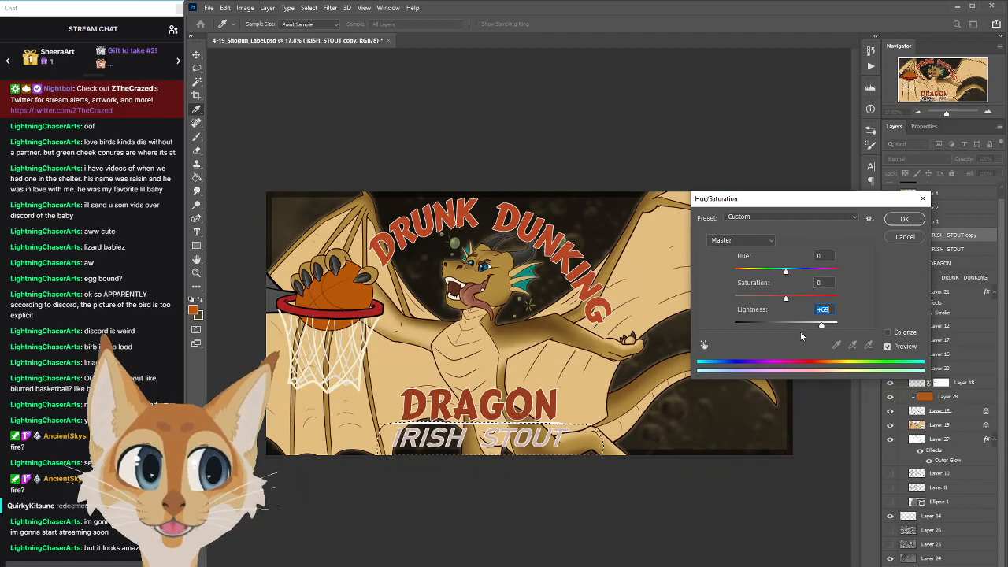
left_click_drag(772, 201, 726, 198)
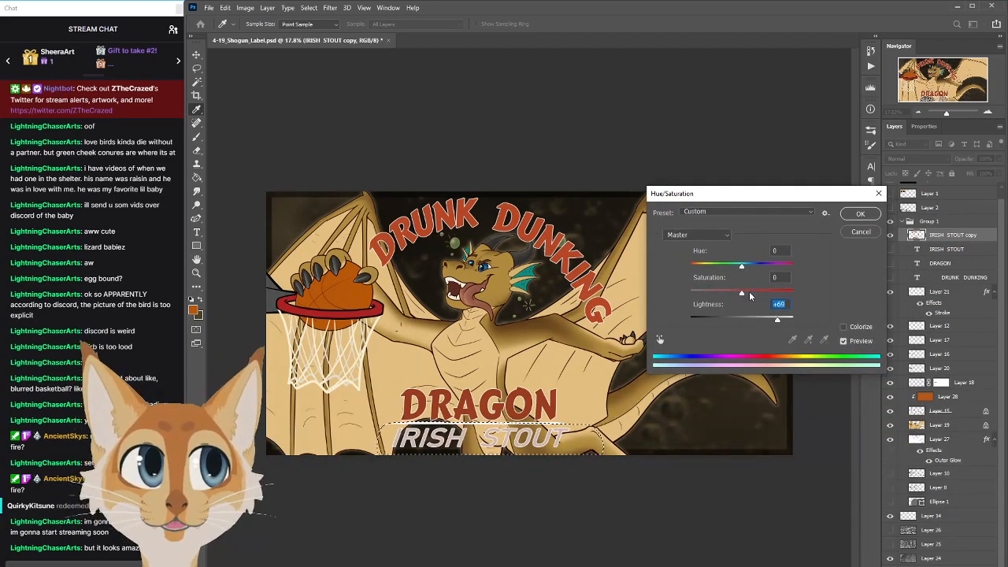
mouse_move(770, 293)
left_mouse_down()
mouse_move(798, 294)
mouse_move(759, 293)
left_mouse_up()
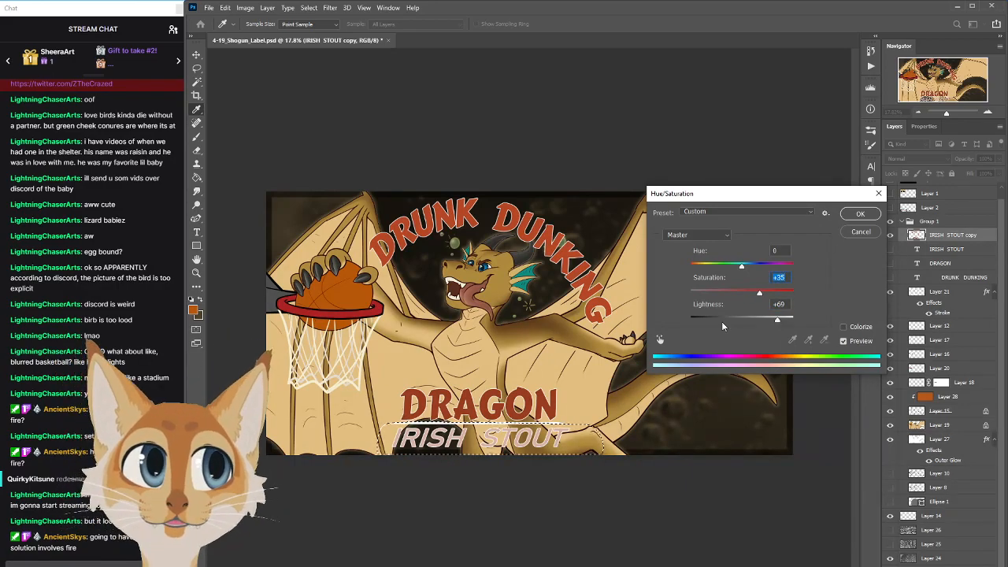
left_click_drag(777, 319, 738, 323)
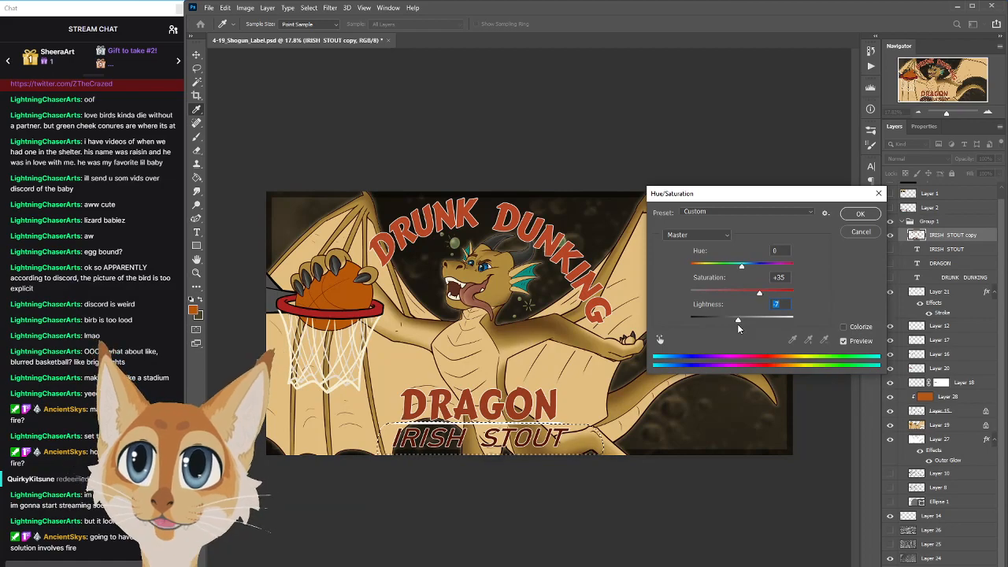
left_click_drag(789, 204, 686, 177)
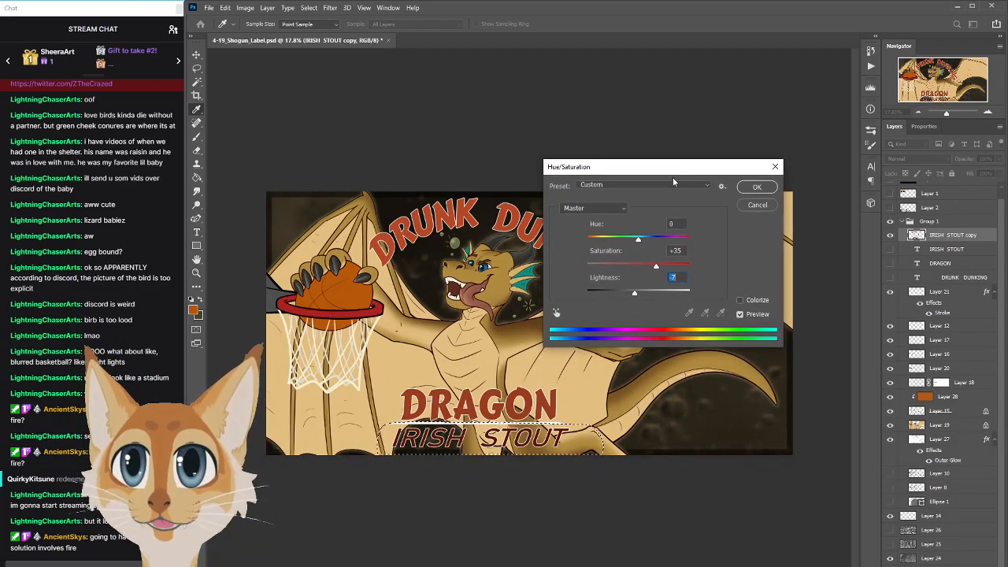
Set the IRISH STOUT lettering's saturation to +100 and lightness to -27, apply the adjustment and deselect
left_click_drag(636, 297, 652, 295)
left_click_drag(692, 169, 782, 226)
left_click_drag(756, 288, 793, 286)
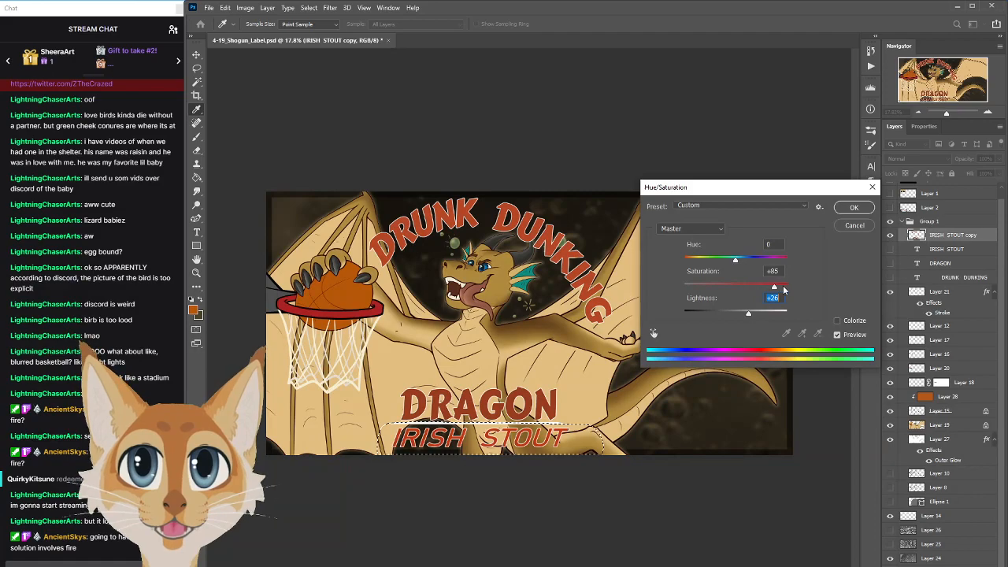
left_click_drag(748, 312, 719, 330)
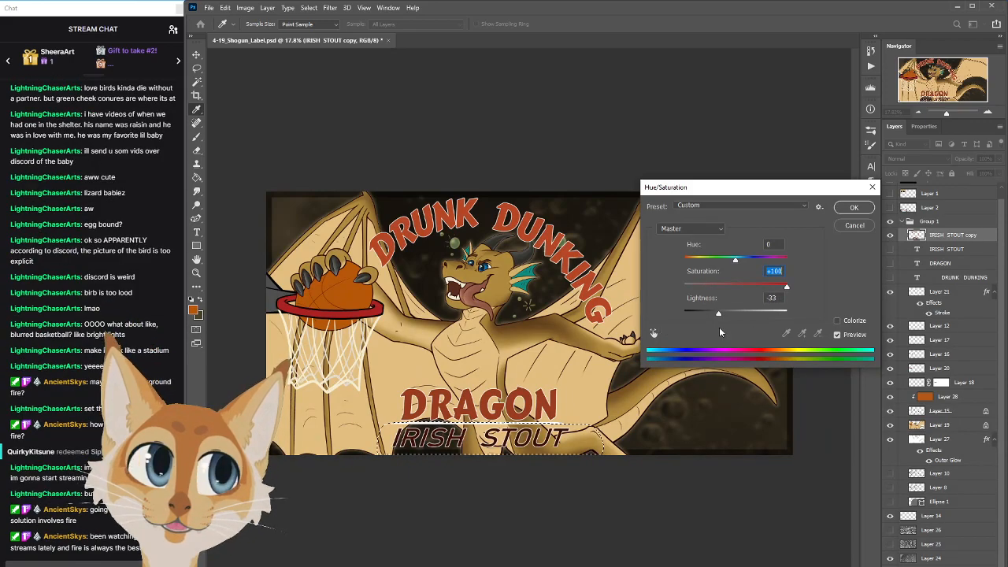
key("Tab")
type("-30")
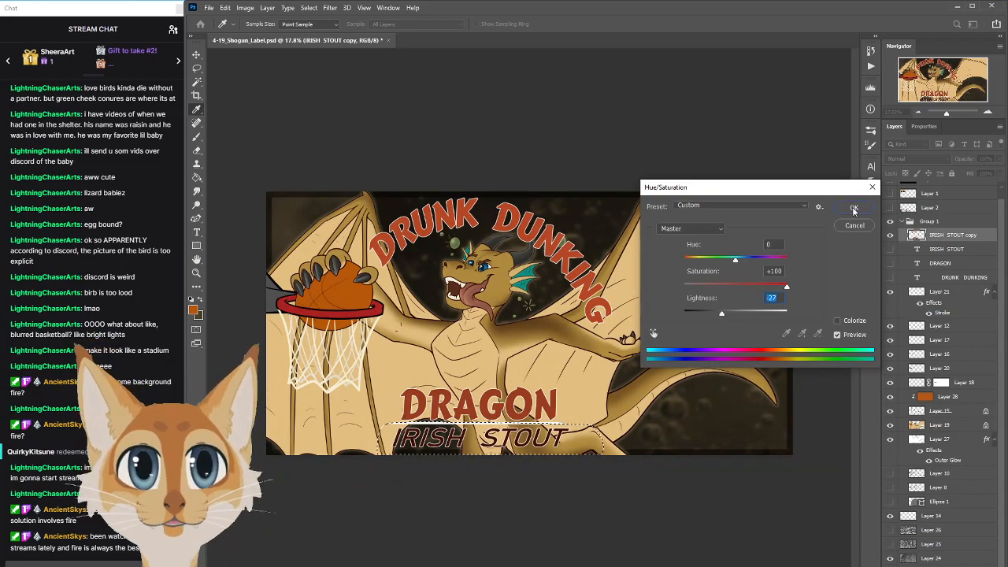
key("Return")
left_click(308, 8)
left_click(323, 26)
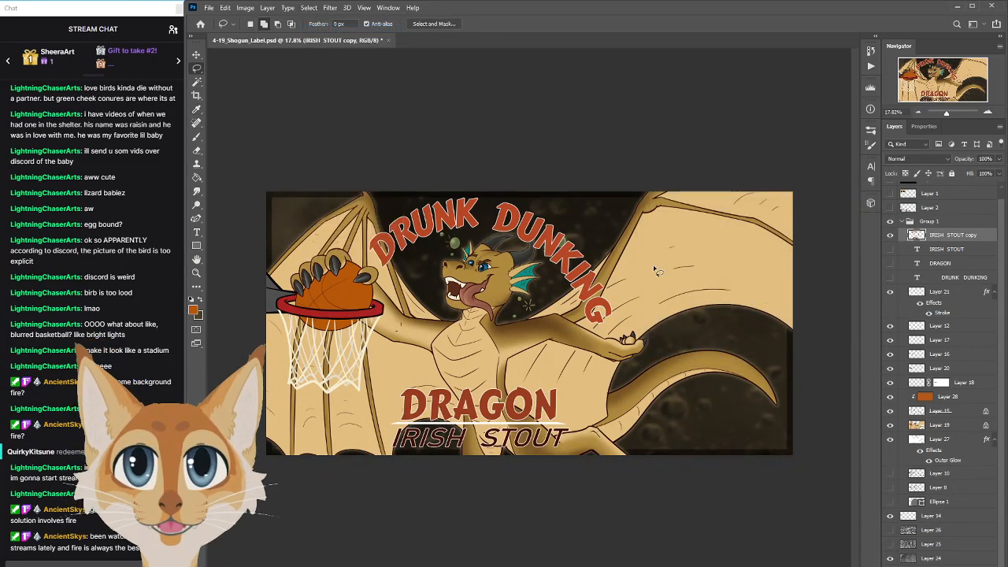
Toggle the black Layer 22 to check the white dividing line and recoloured lettering in greyscale, and inspect the label in colour
scroll(1000, 280, "up", 1)
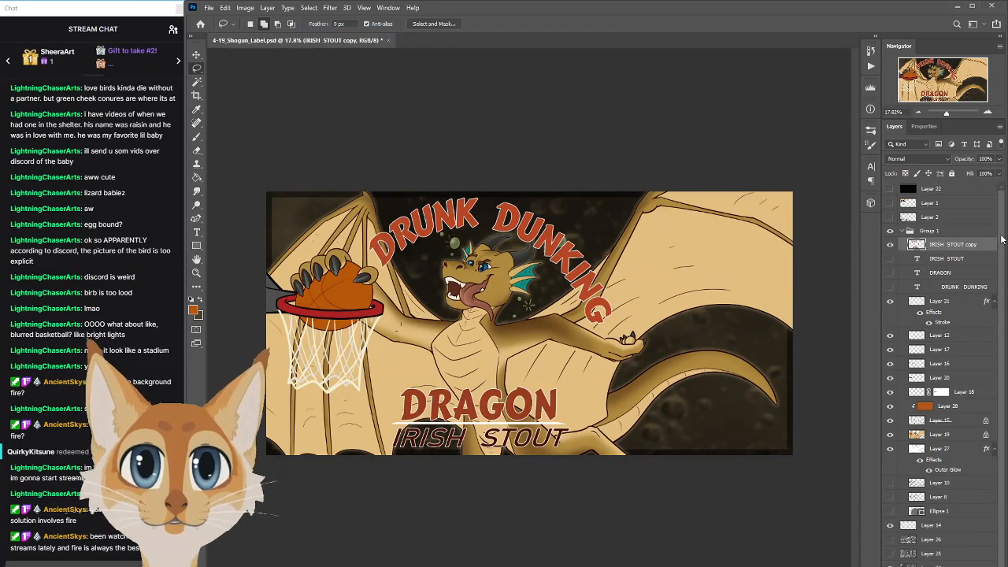
left_click(890, 189)
left_click(890, 190)
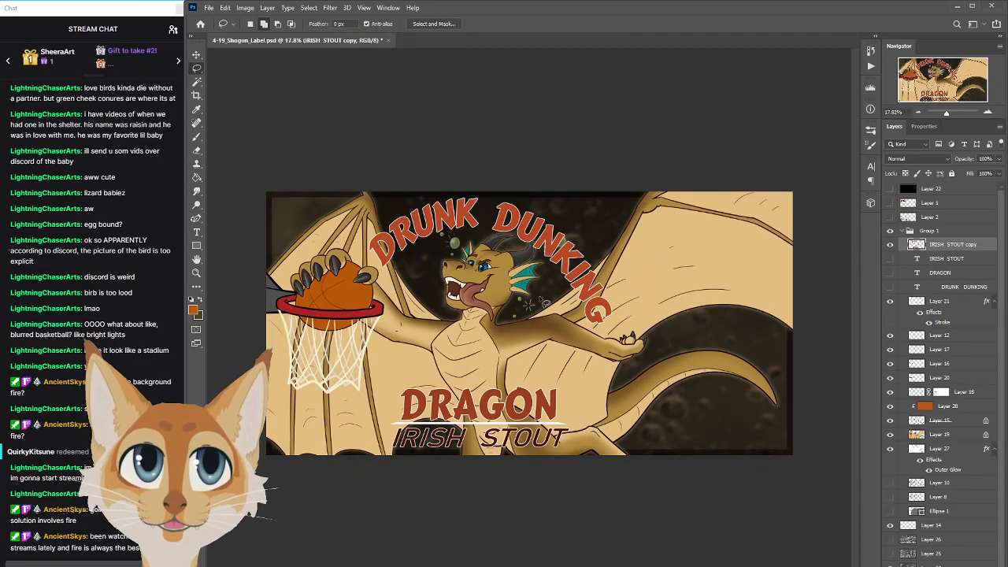
left_click(196, 273)
mouse_move(461, 376)
left_mouse_down()
mouse_move(439, 377)
mouse_move(471, 381)
left_mouse_up()
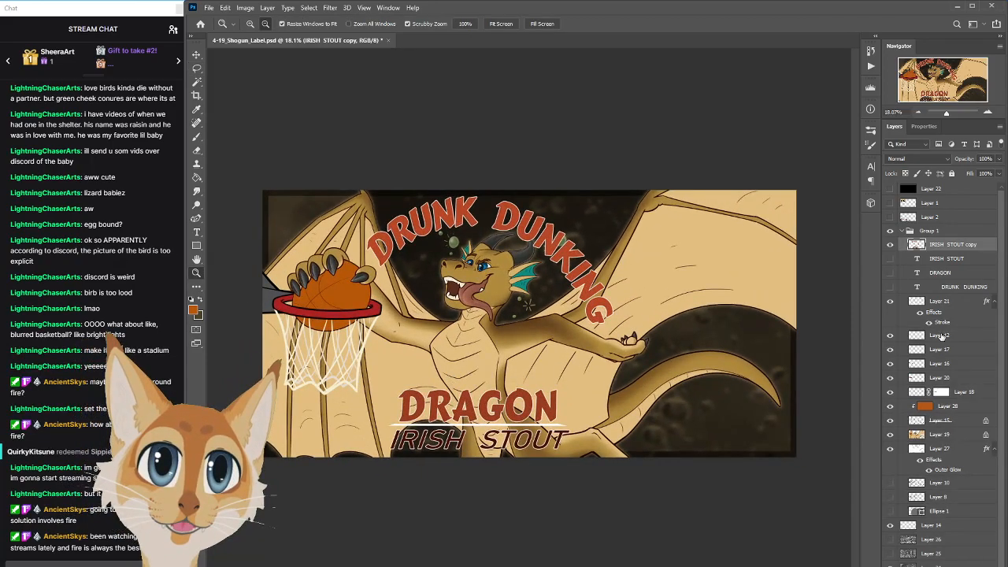
Toggle the IRISH STOUT copy layer's visibility and try a default Bevel & Emboss effect on its lettering
left_click(890, 245)
left_click(890, 246)
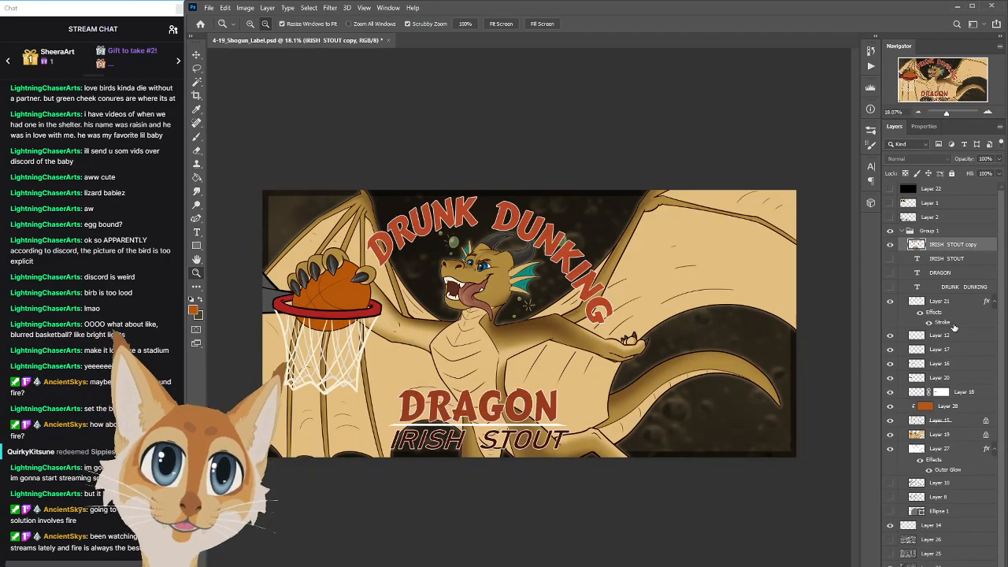
left_click(916, 564)
left_click(953, 515)
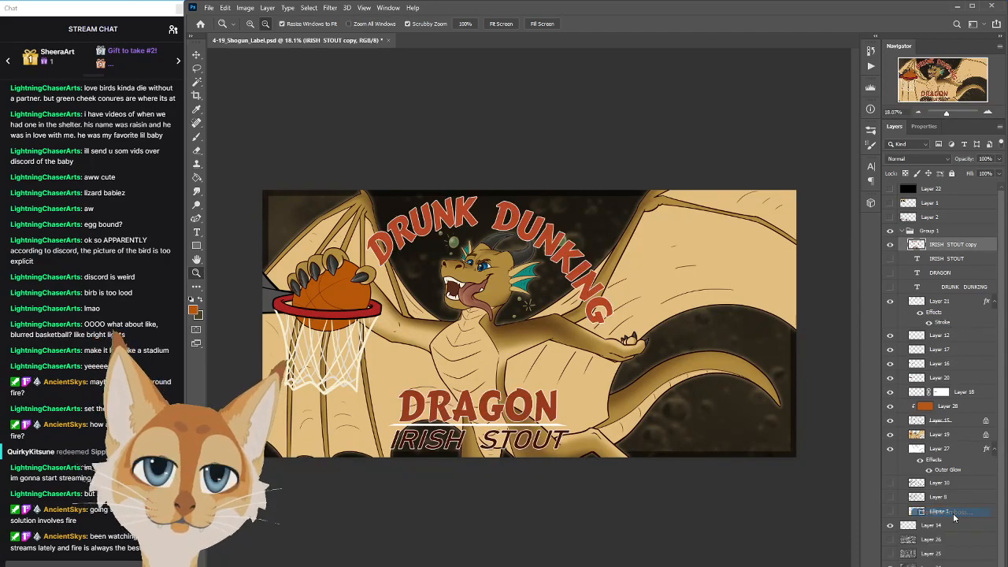
left_click_drag(700, 152, 791, 228)
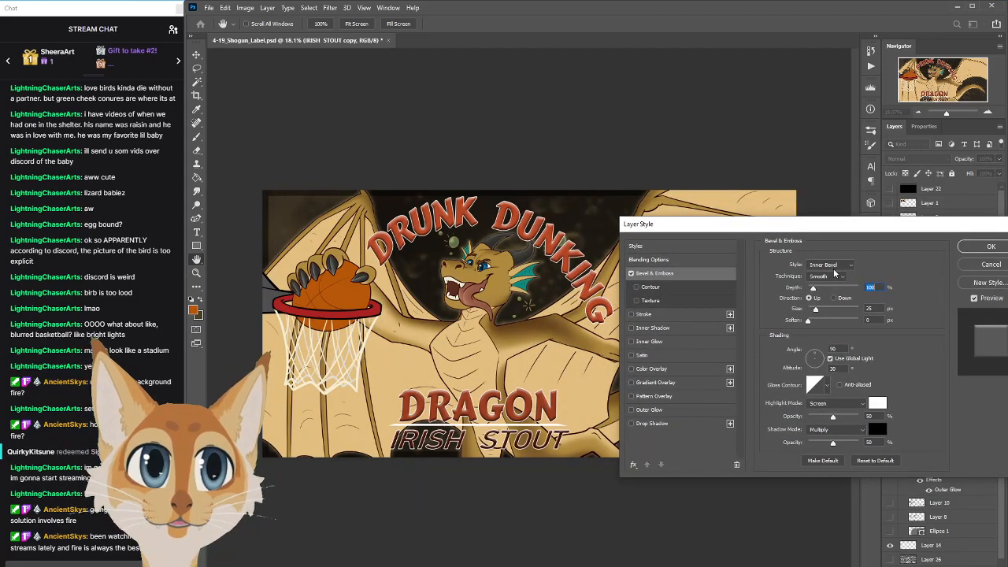
left_click_drag(816, 228, 831, 189)
left_click(986, 228)
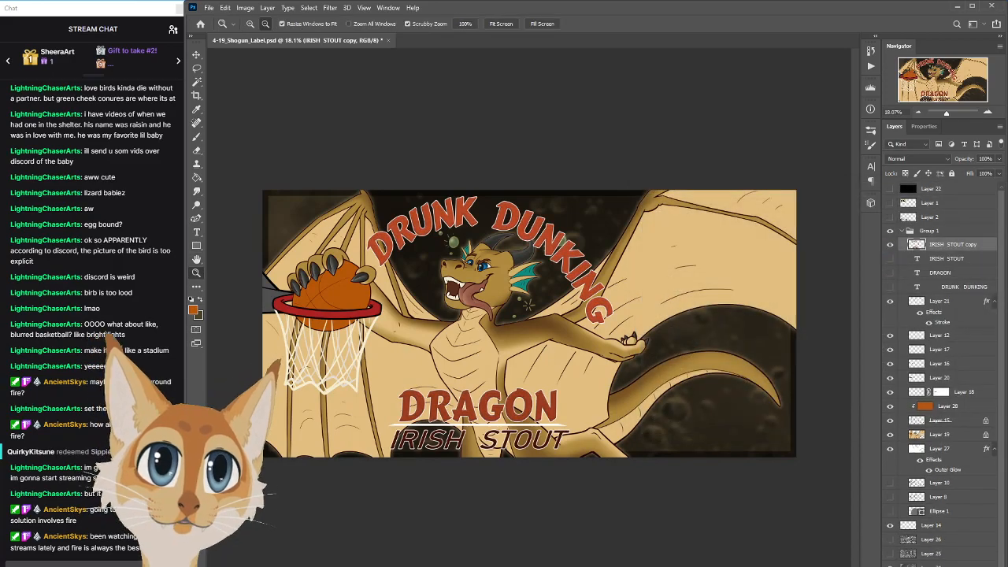
Try a Gradient Overlay and a Satin effect on the IRISH STOUT copy lettering, cancelling each one
left_click(915, 565)
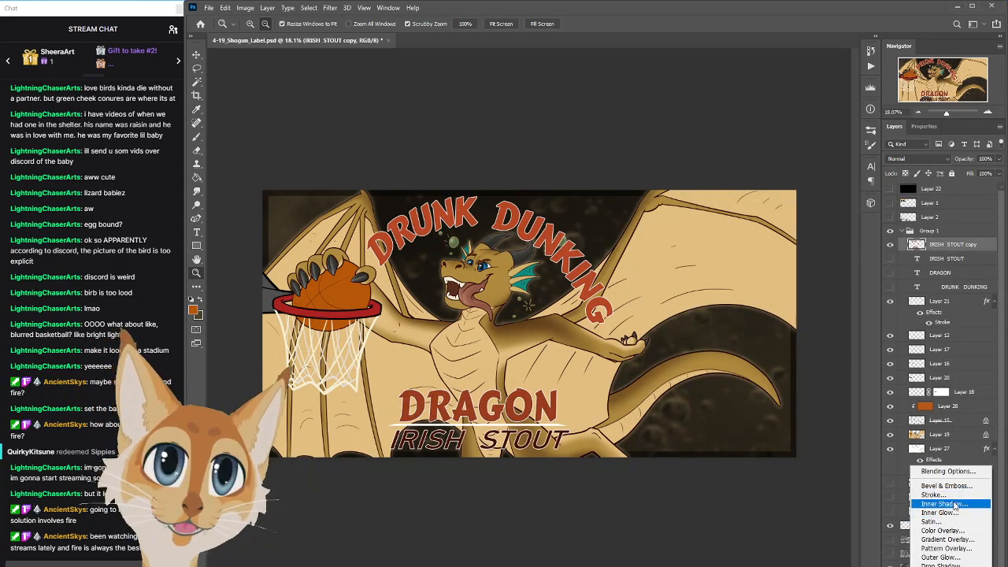
left_click(971, 542)
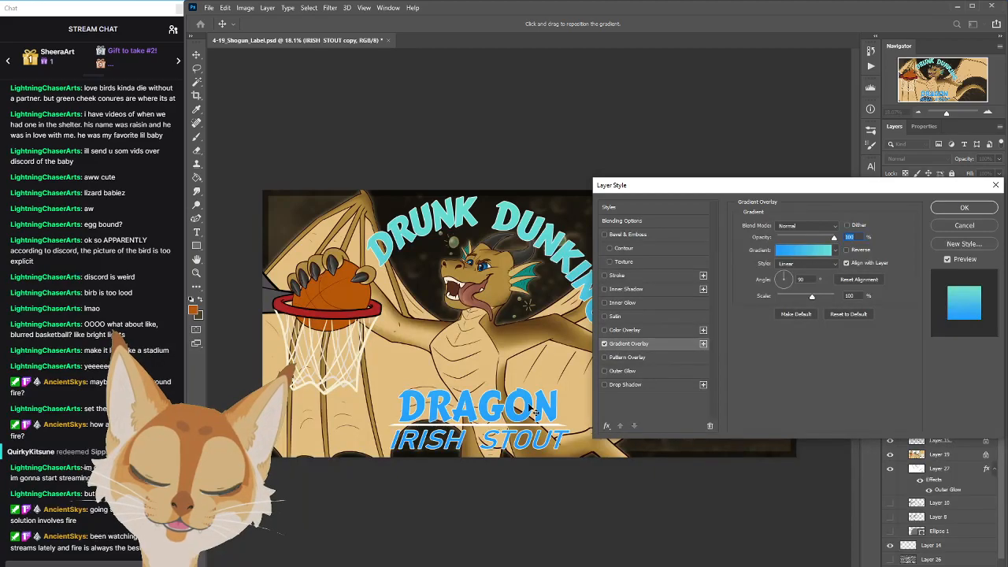
left_click_drag(789, 195, 645, 197)
left_click(822, 228)
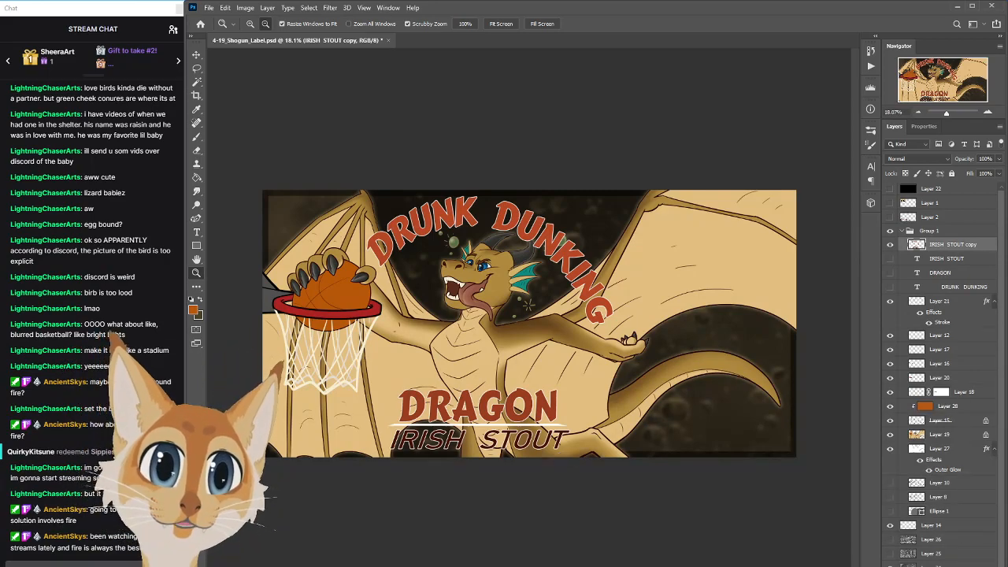
left_click(912, 564)
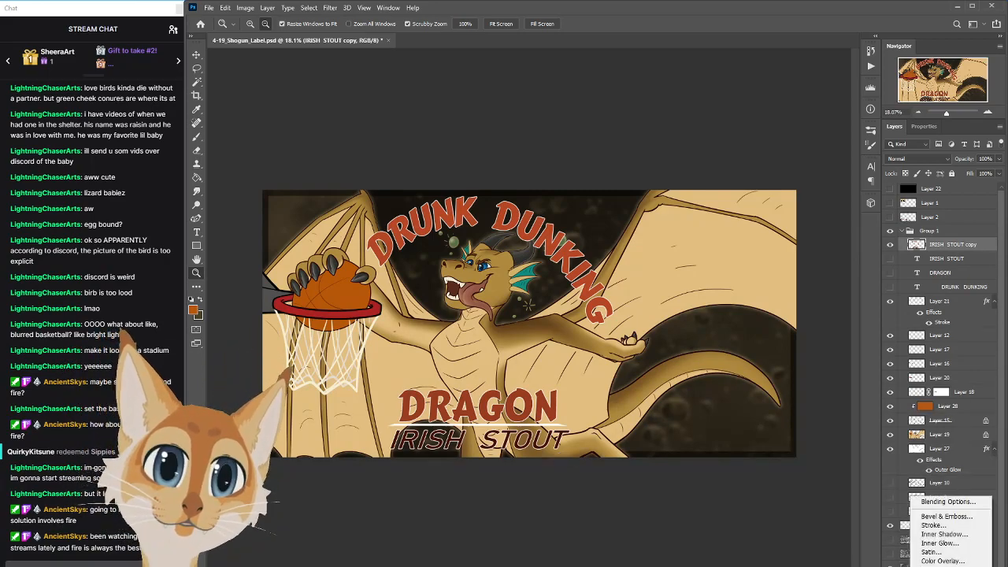
left_click(961, 553)
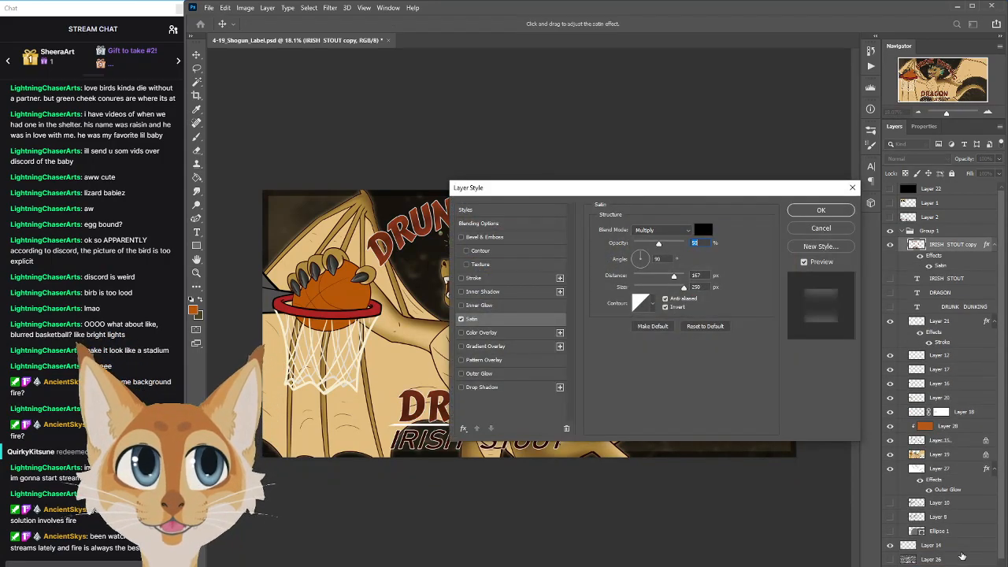
left_click_drag(637, 193, 778, 264)
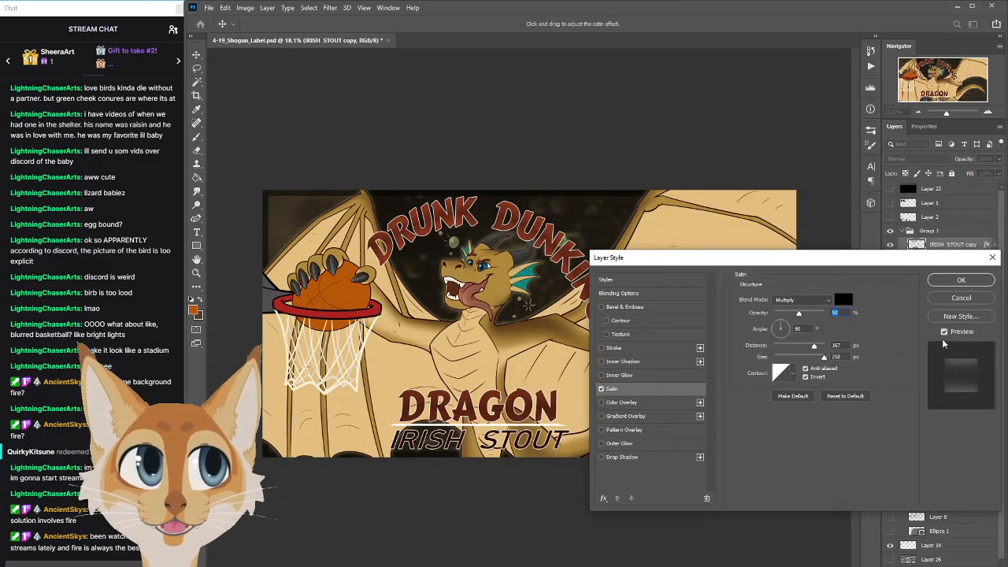
left_click(960, 298)
Try a pale yellow Inner Glow in Soft Light mode at 100% opacity on the lettering layer, and cancel it
left_click(912, 566)
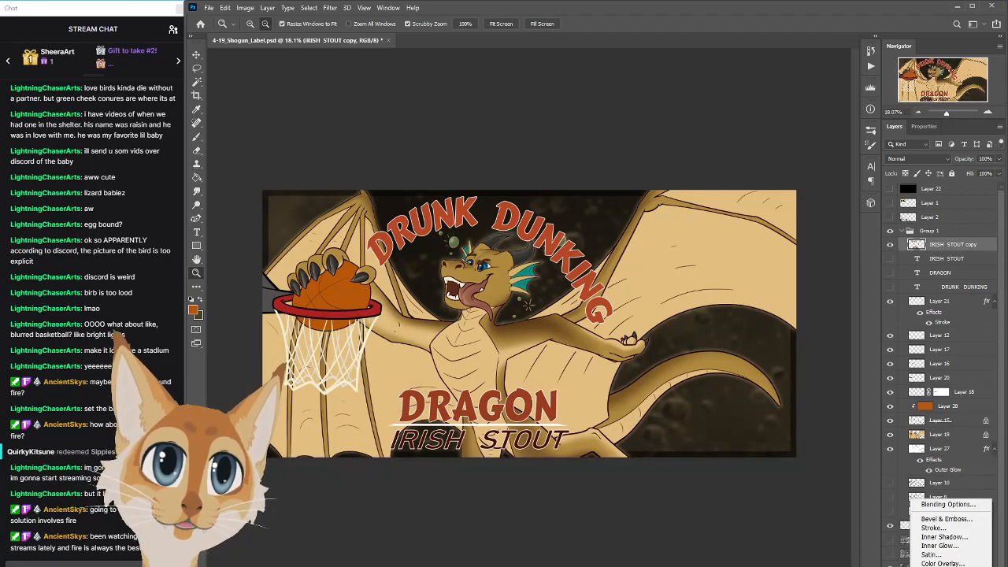
left_click(945, 552)
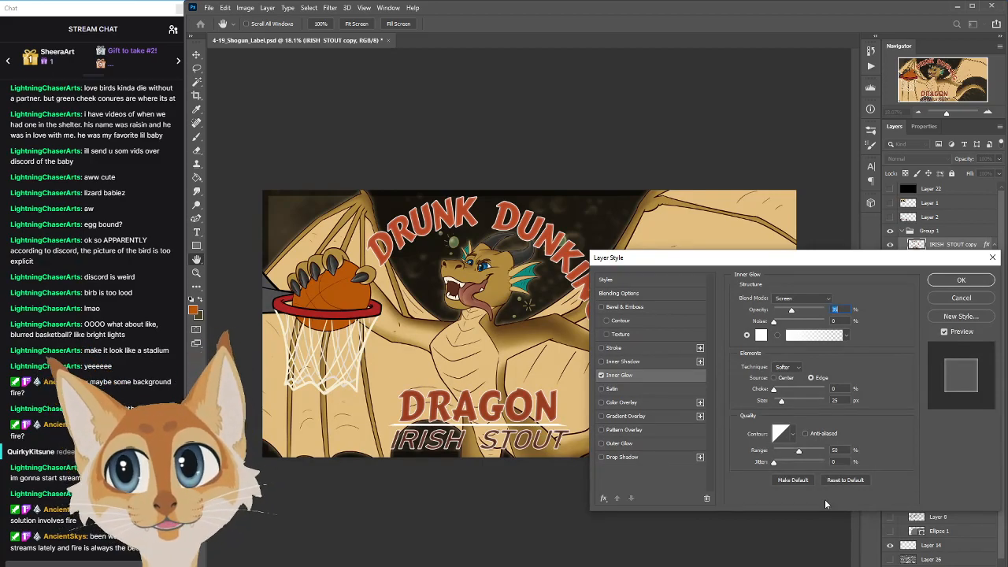
left_click(799, 299)
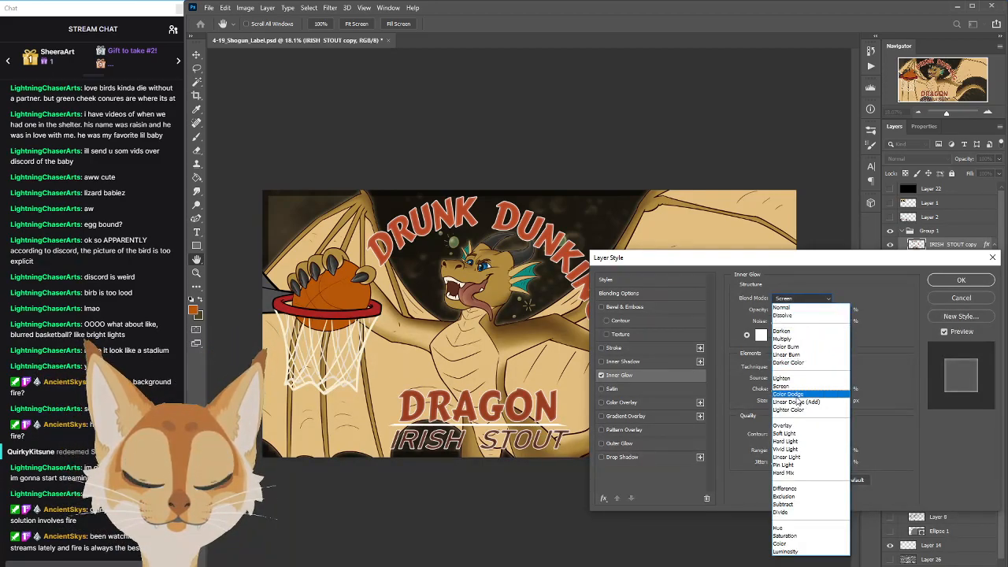
left_click(796, 437)
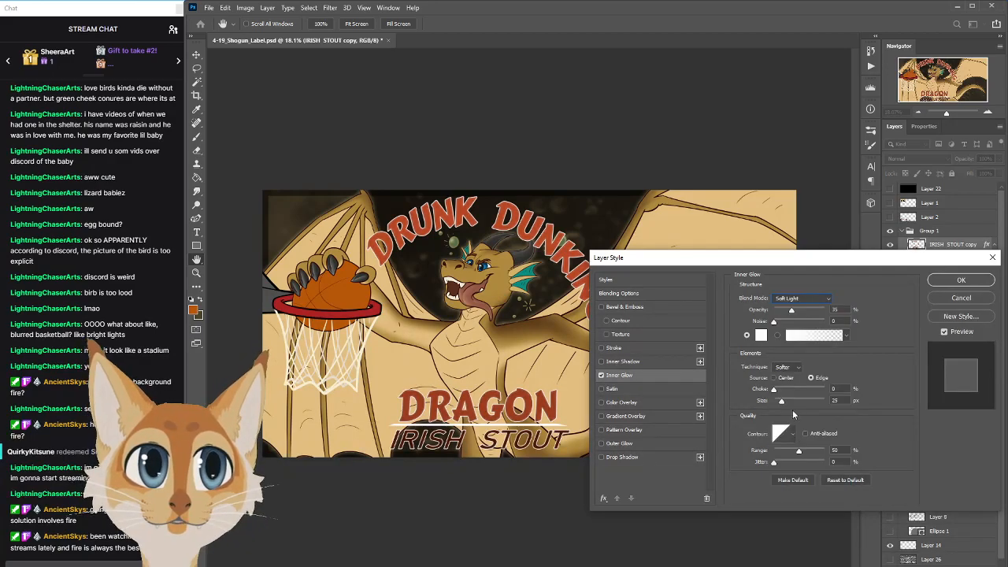
left_click(760, 335)
left_click(672, 184)
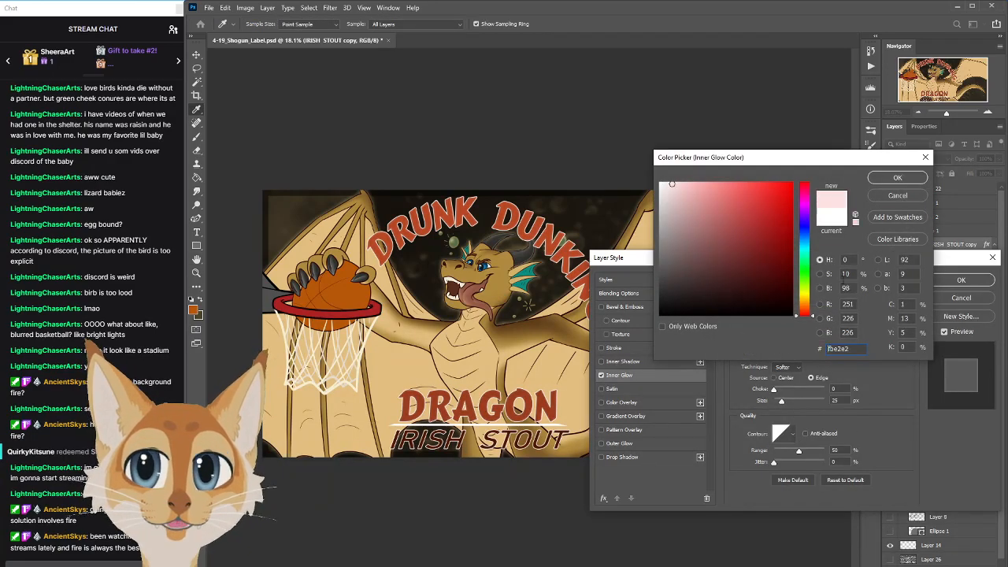
left_click(805, 294)
left_click(891, 181)
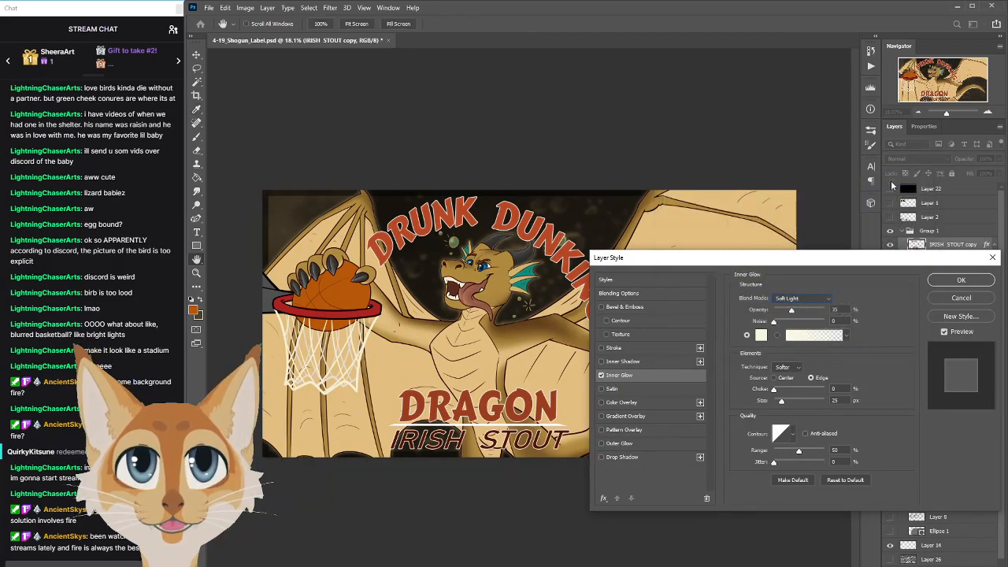
left_click(801, 312)
left_click_drag(801, 313, 818, 312)
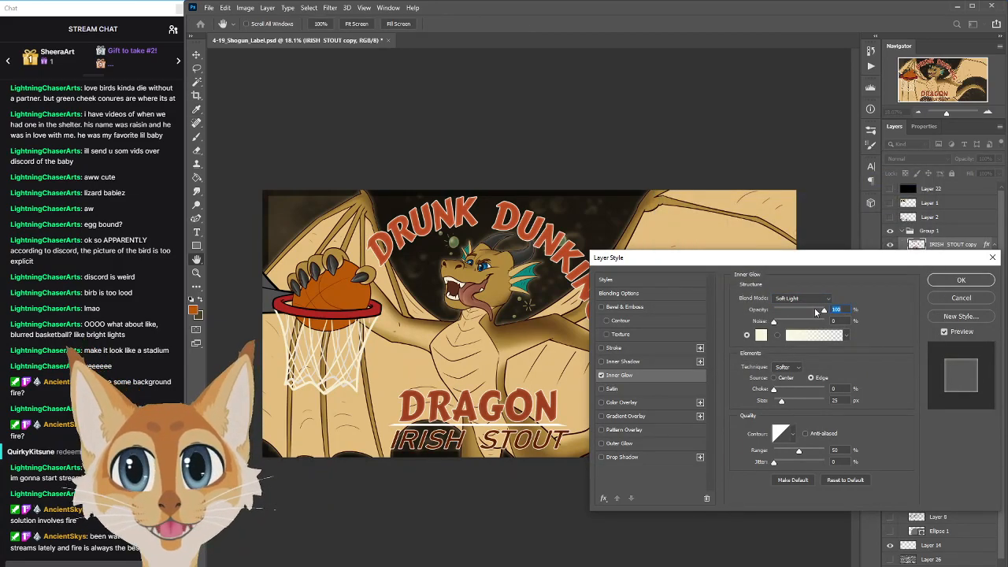
left_click_drag(776, 260, 694, 181)
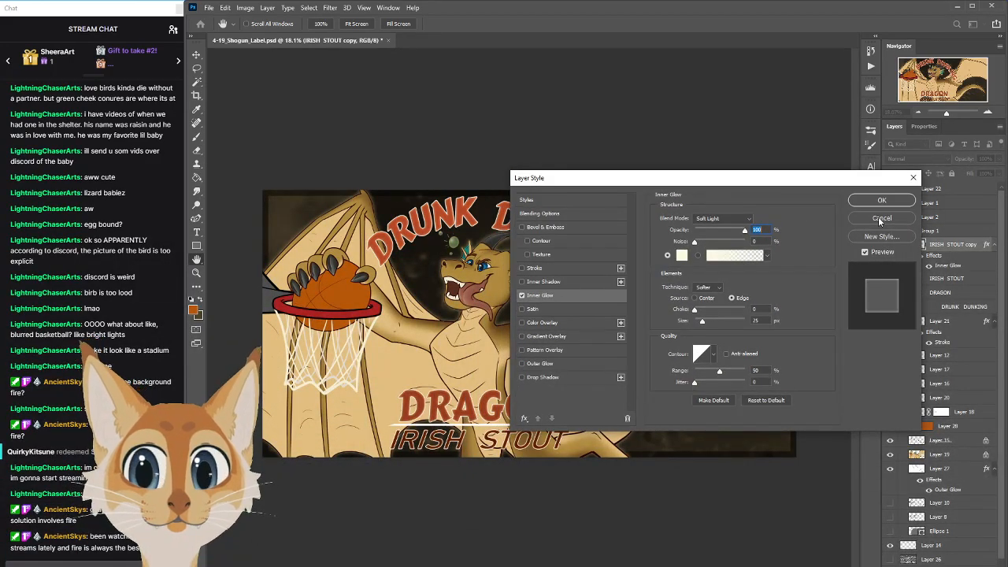
left_click(881, 218)
Add a Bevel & Emboss effect to the IRISH STOUT copy layer with 53% depth and the direction set to Down
left_click(918, 566)
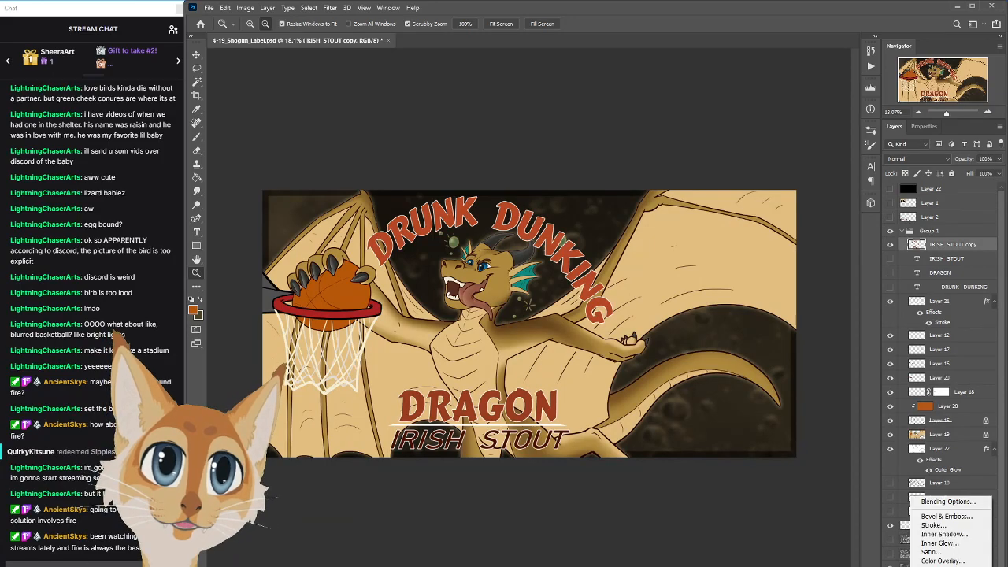
left_click(955, 517)
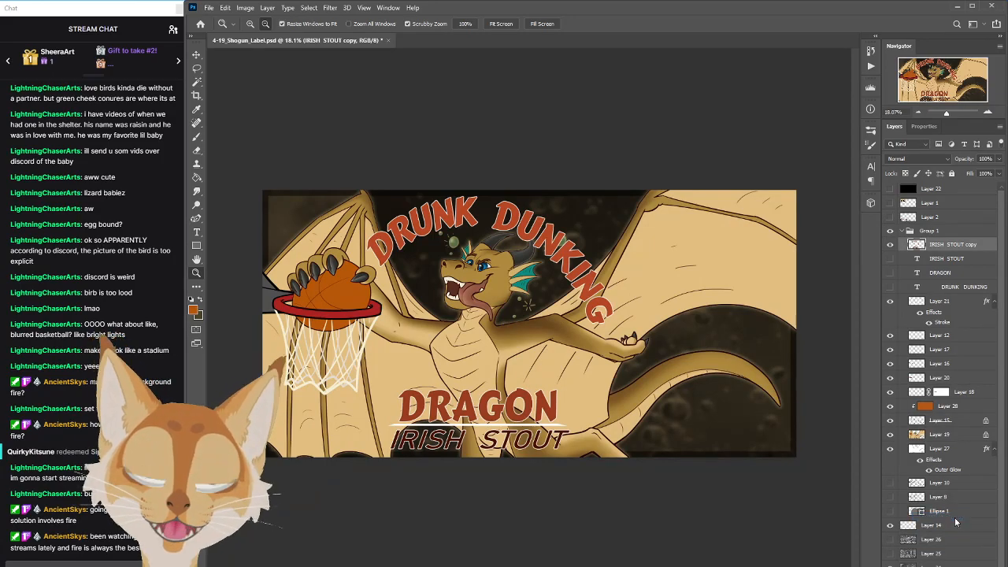
left_click_drag(696, 180, 808, 210)
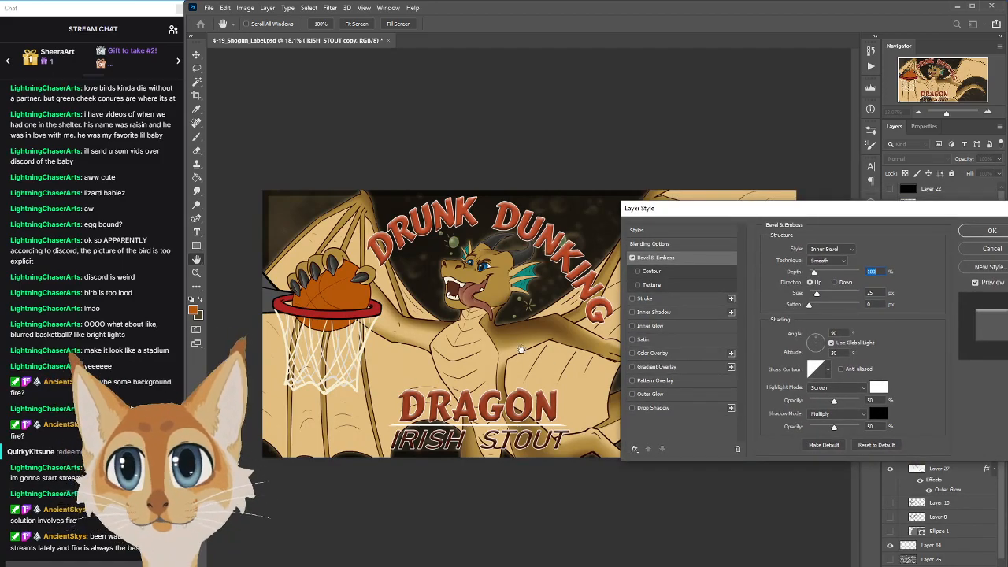
left_click_drag(816, 272, 814, 274)
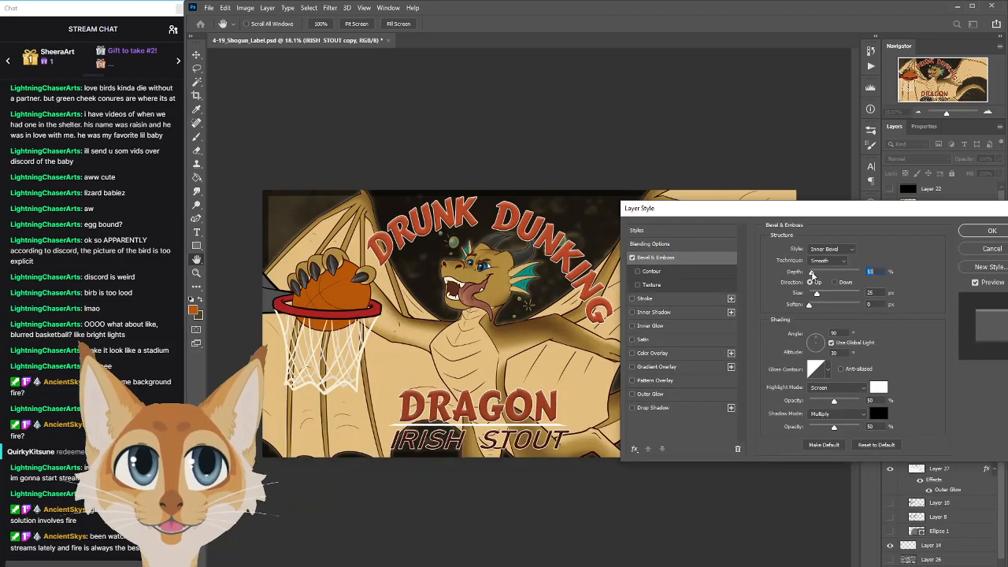
left_click(836, 283)
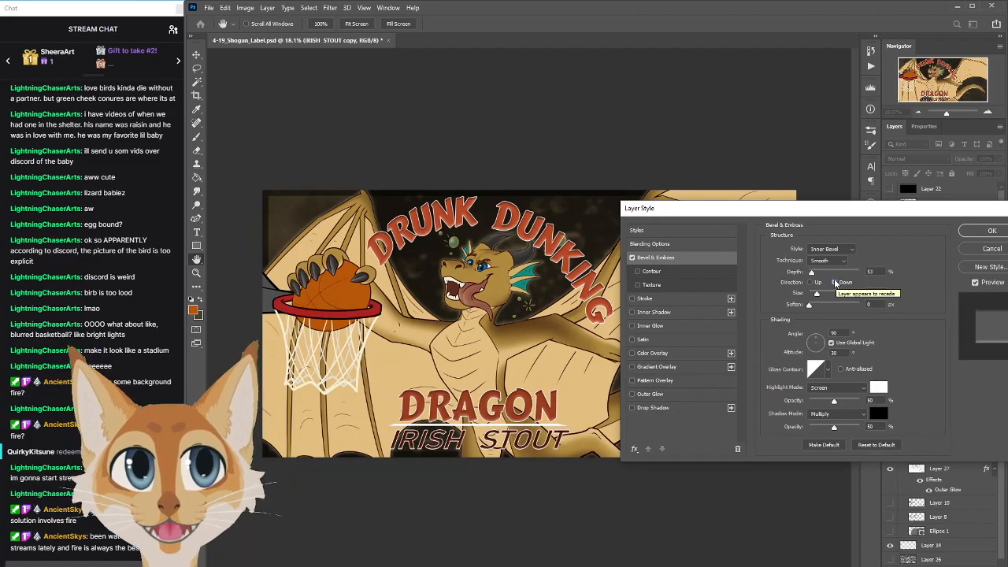
left_click(816, 284)
left_click(835, 282)
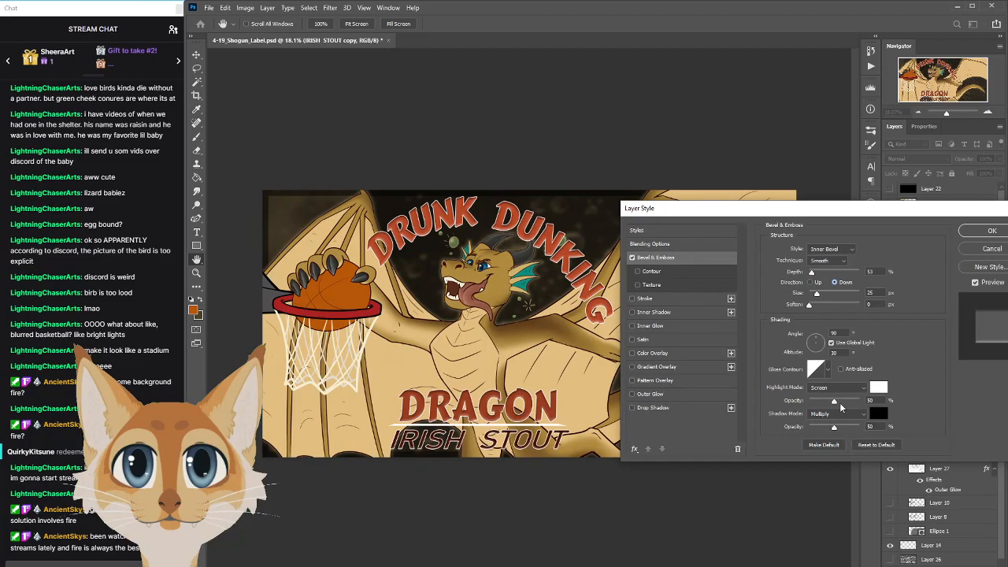
Set the bevel's highlight colour to pale yellow (#fff9dd)
left_click(879, 389)
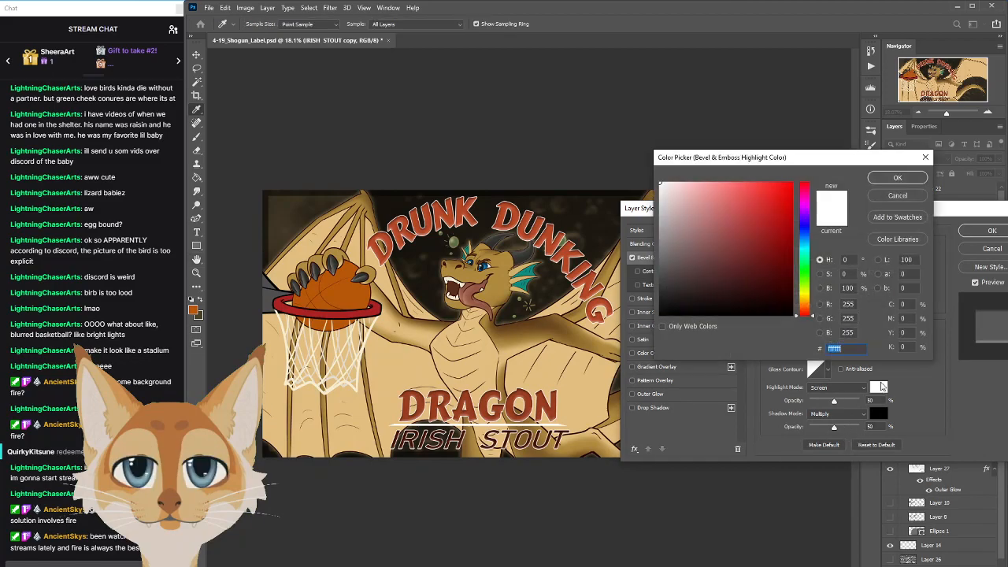
left_click(810, 298)
left_click(676, 183)
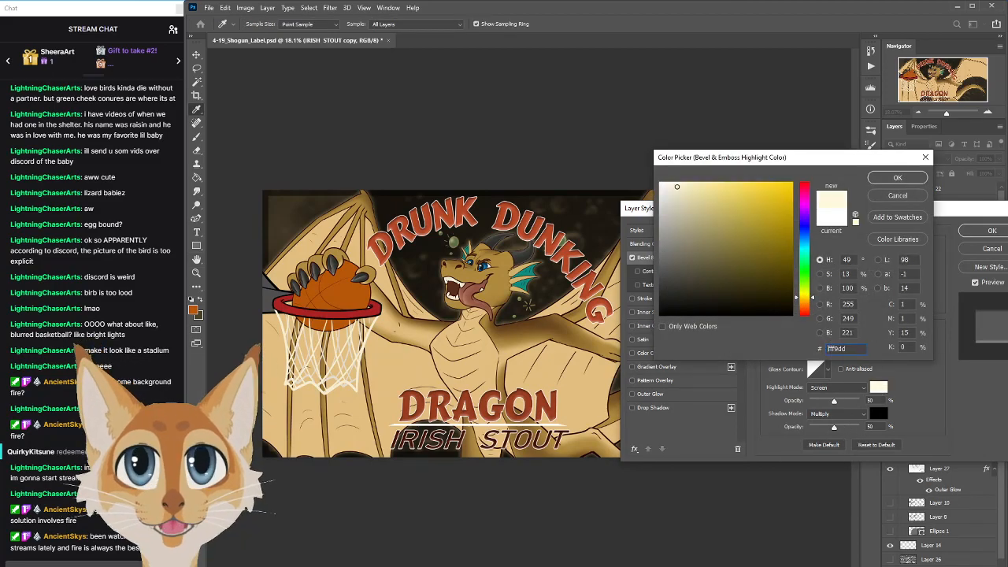
left_click(896, 178)
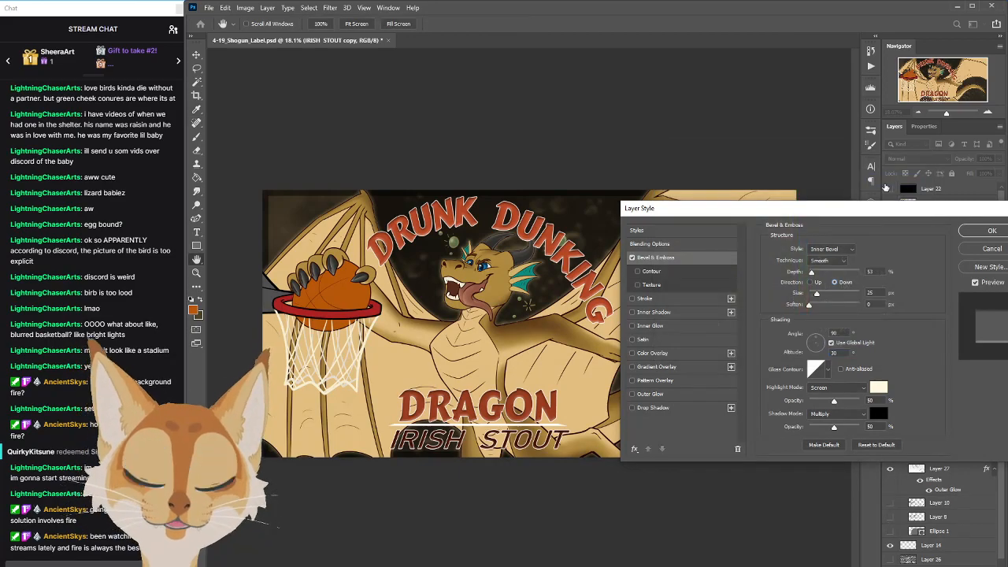
Set the bevel's shadow colour to dark red
left_click(878, 417)
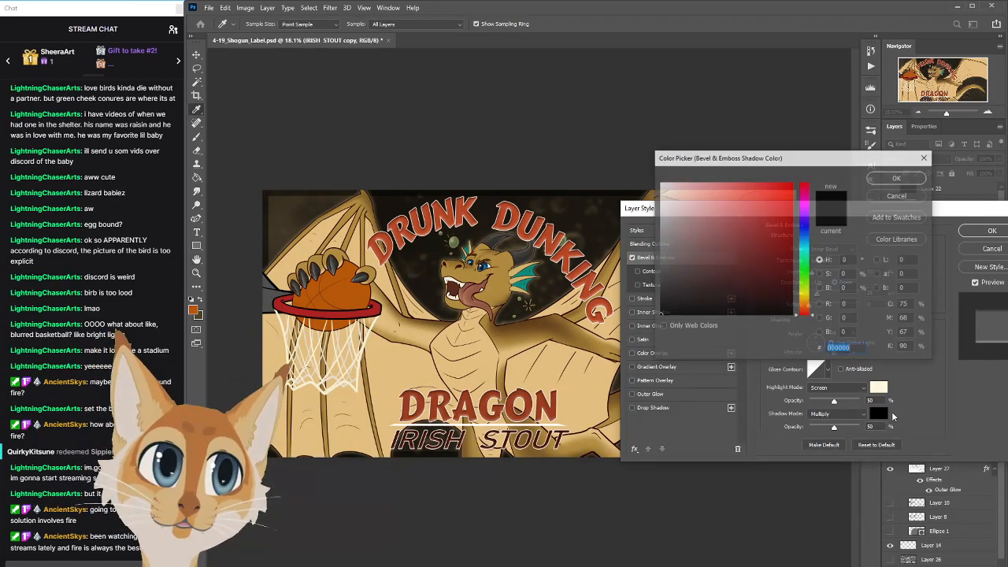
left_click(809, 310)
left_click(809, 314)
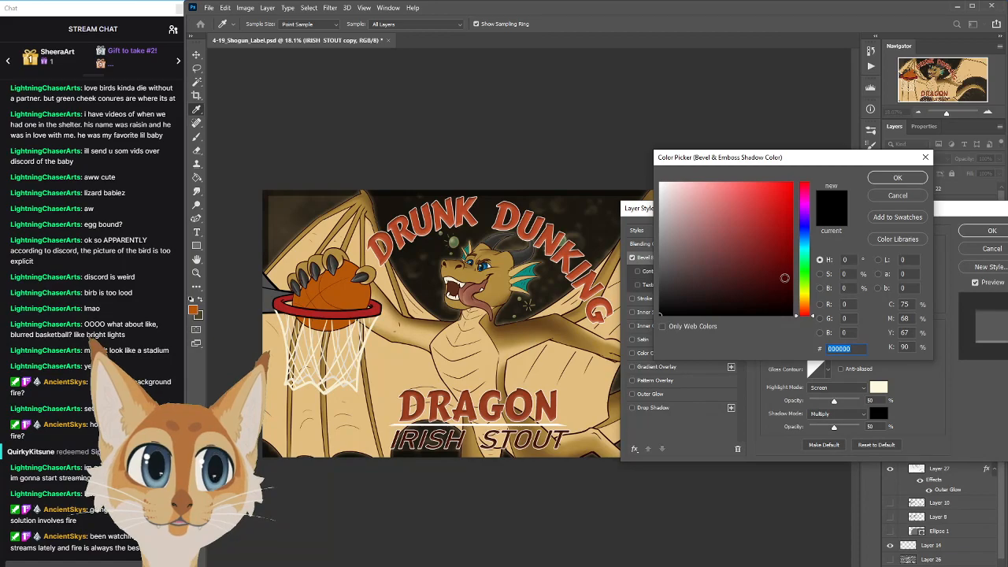
left_click(782, 270)
left_click(785, 255)
left_click(883, 181)
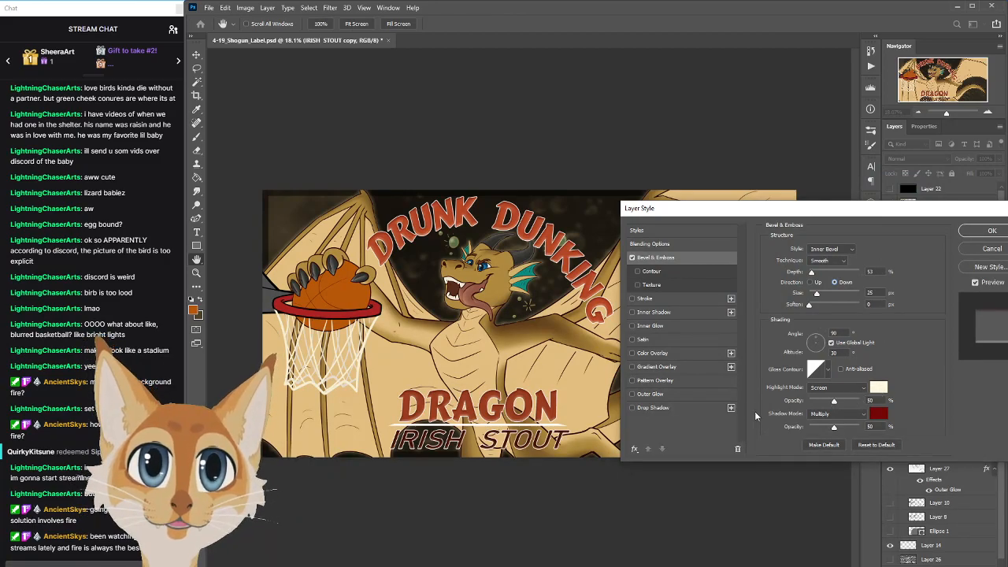
Set the bevel's shadow opacity to 100% and its highlight opacity to about 53%
left_click(840, 420)
left_click(909, 411)
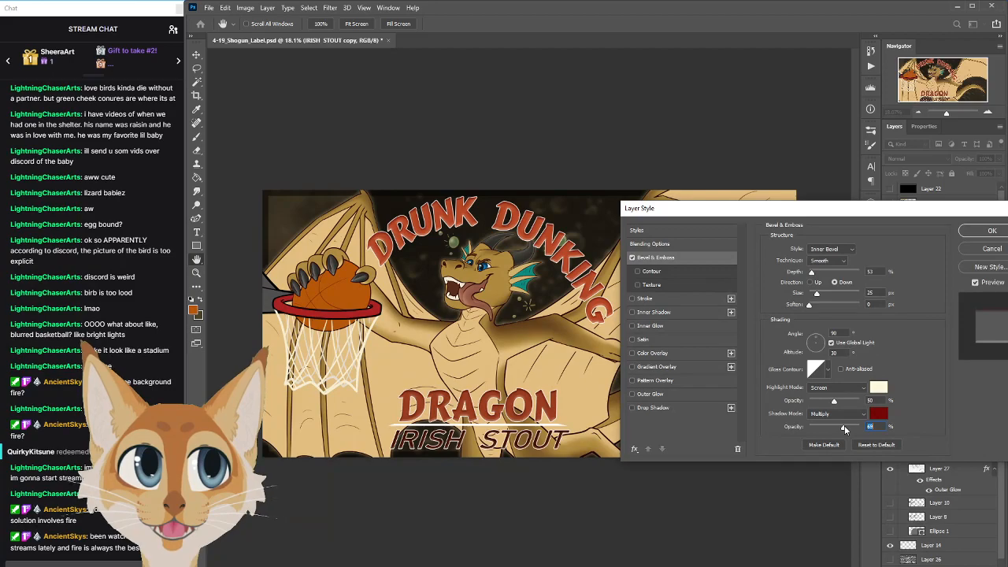
left_click_drag(844, 426, 838, 401)
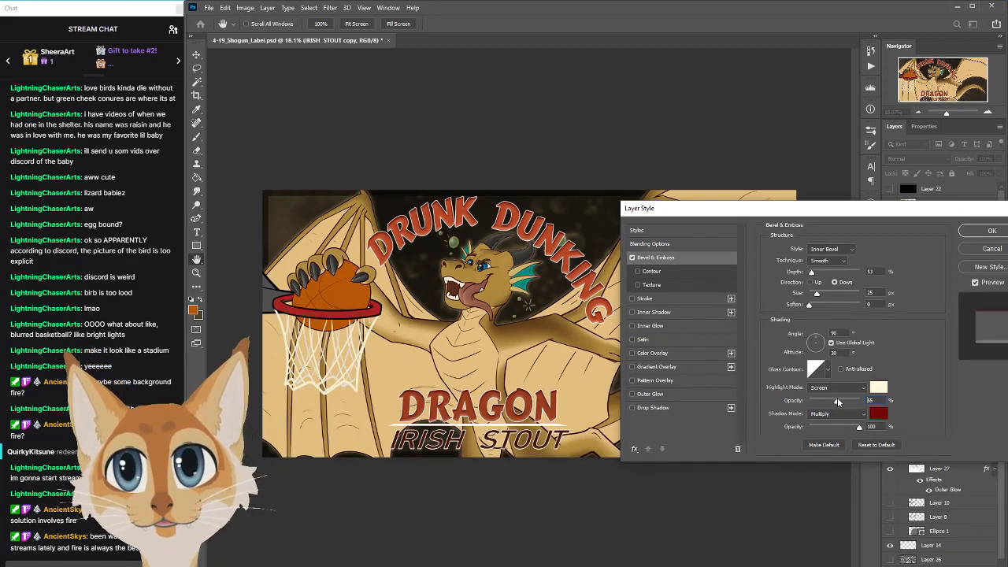
Try Soft Light for the bevel's highlight, and settle on Hard Light mode at 60% opacity
left_click(859, 387)
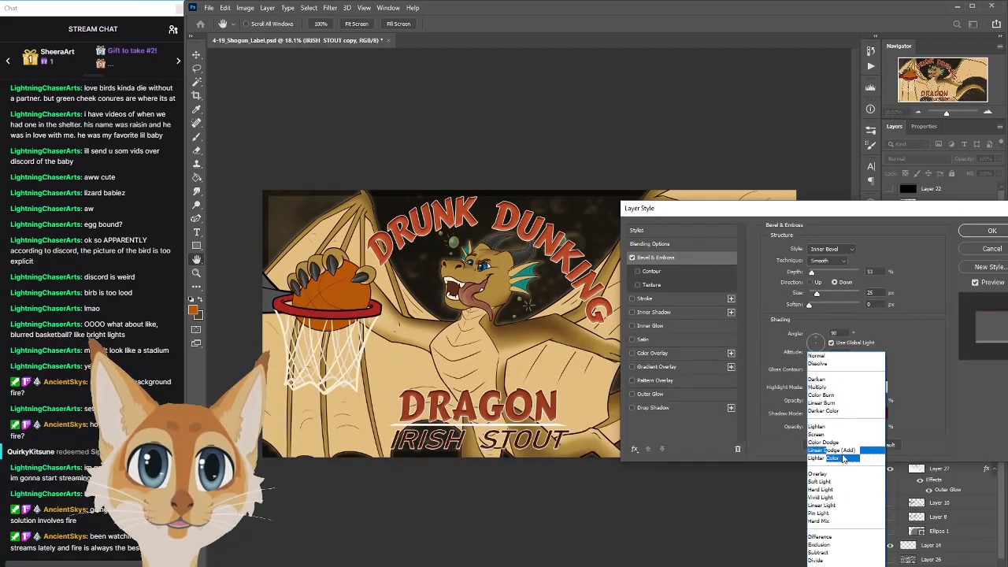
left_click(829, 480)
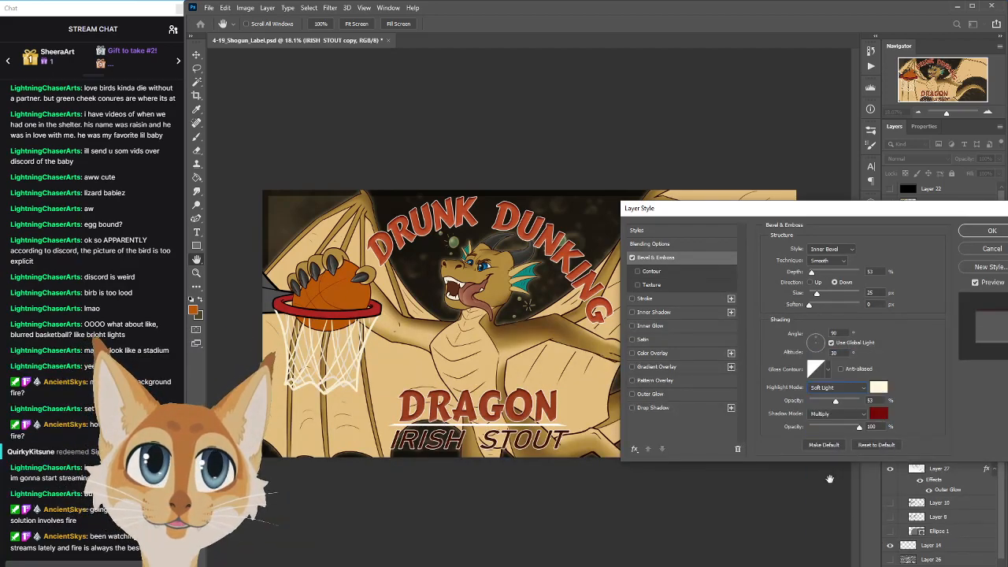
left_click_drag(840, 400, 859, 401)
left_click(847, 389)
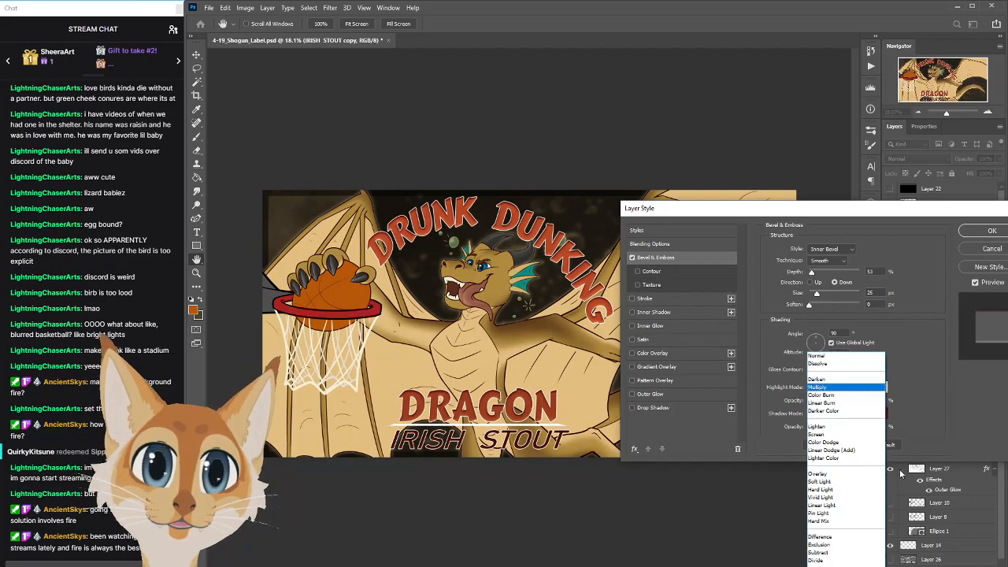
left_click(839, 490)
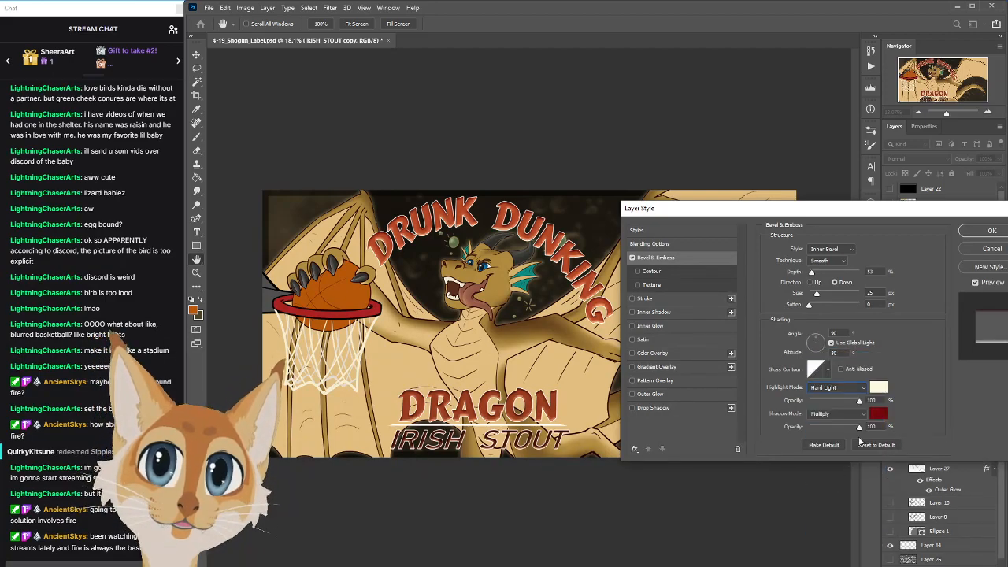
left_click_drag(858, 401, 840, 403)
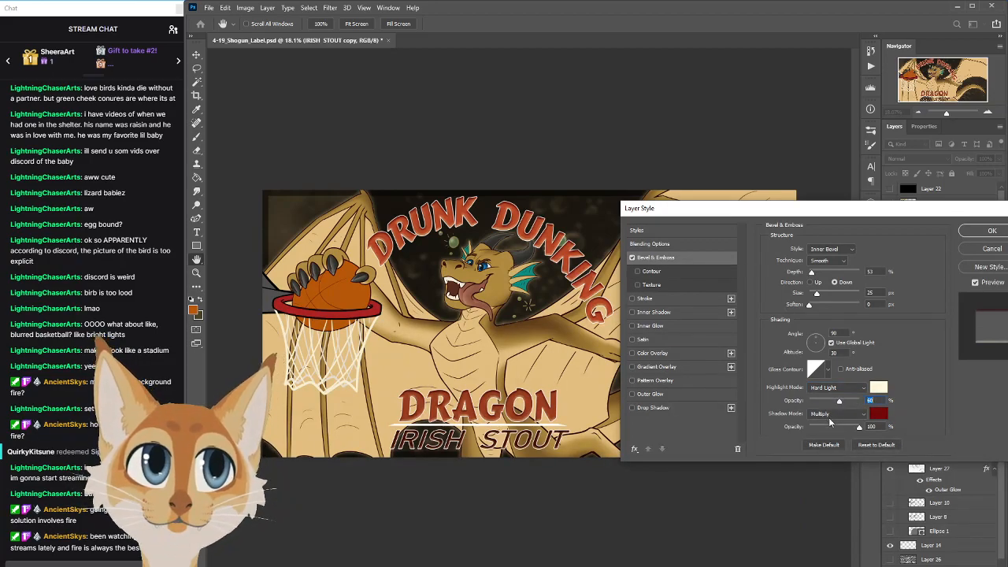
Compare the bevel's Up and Down directions, set the direction to Up, and apply the layer style
left_click(814, 284)
left_click(834, 282)
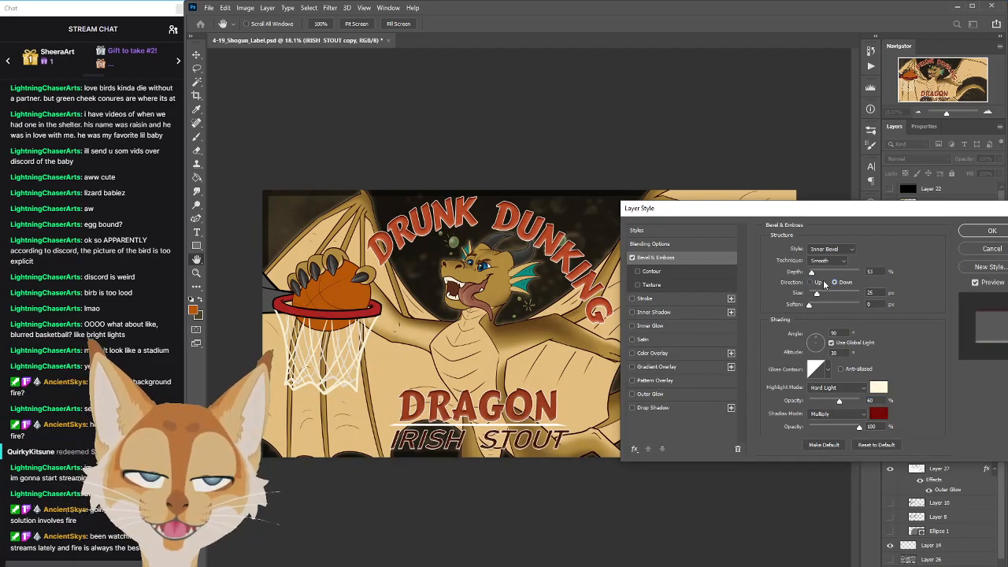
left_click(817, 284)
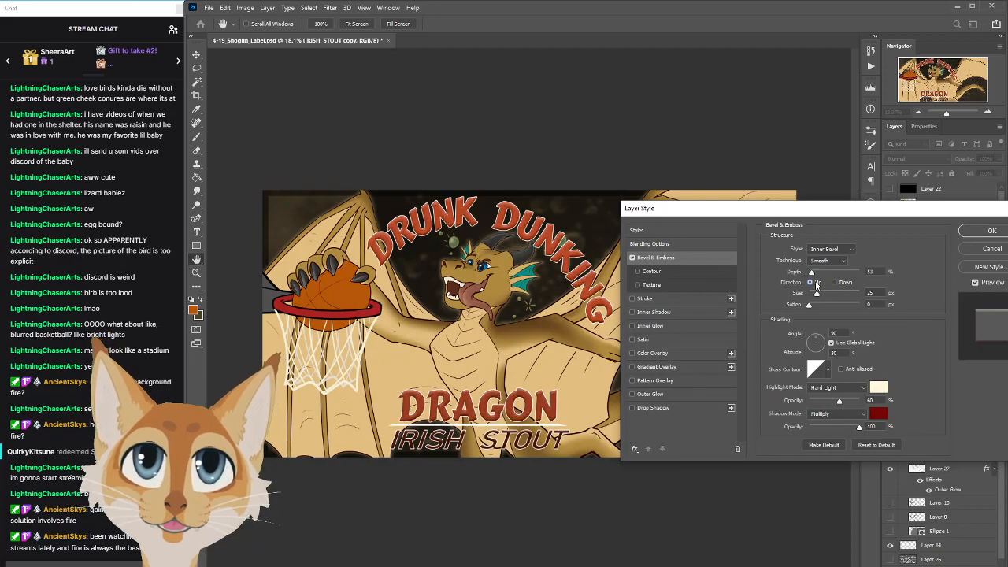
left_click(842, 284)
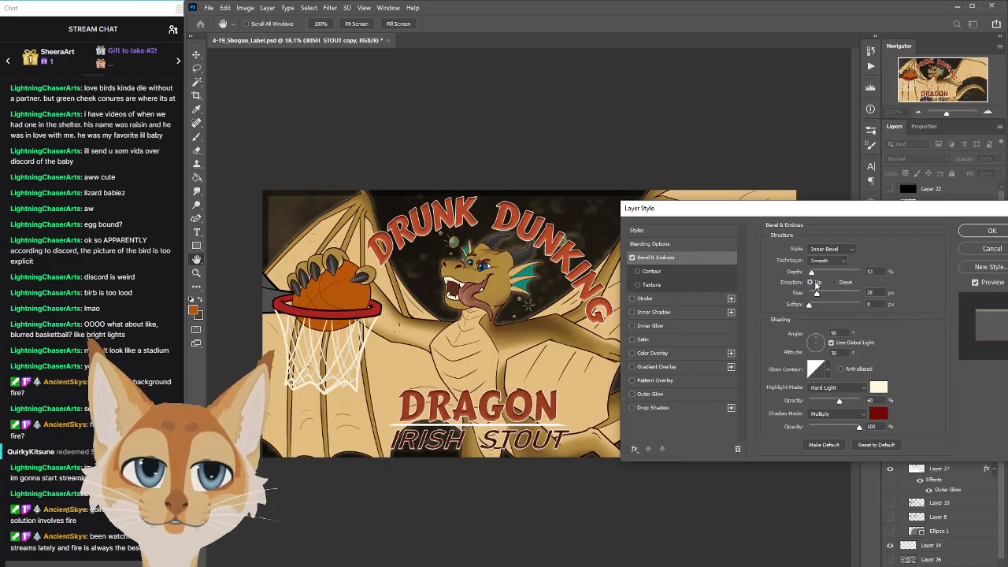
left_click(816, 284)
left_click_drag(823, 207, 604, 221)
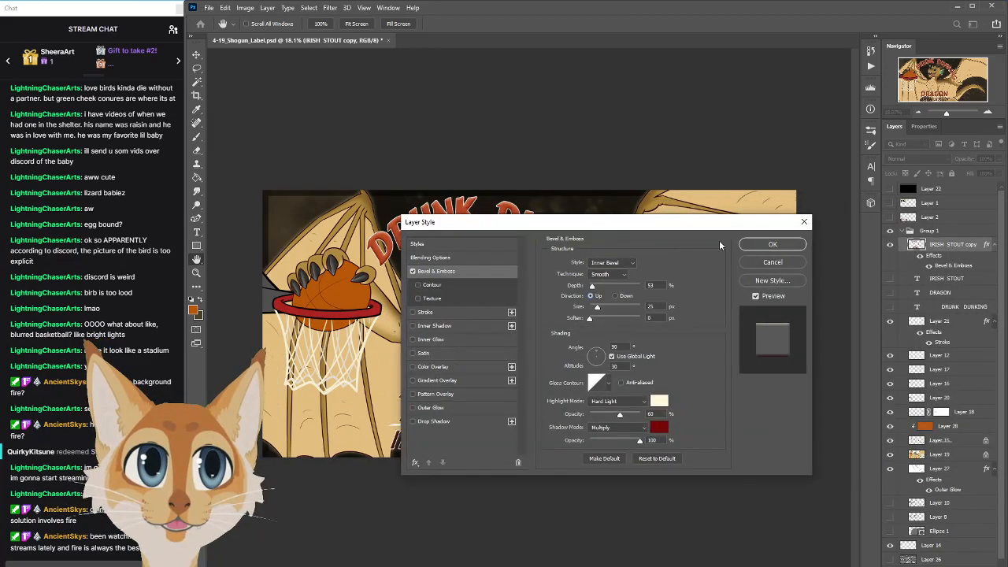
left_click(778, 247)
Show Layer 22 to view the label in greyscale and compare the lettering bevel's Up and Down directions
left_click(890, 191)
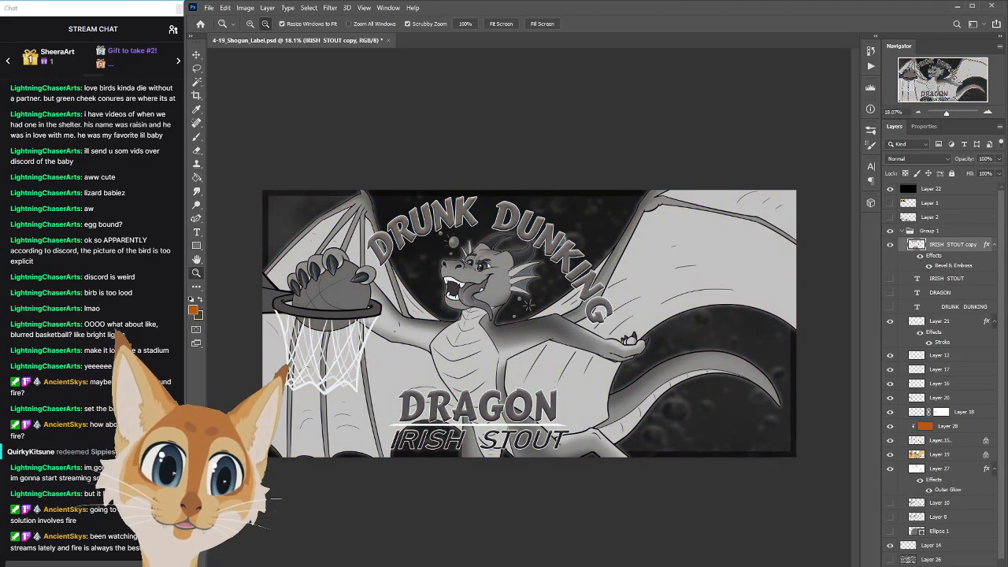
left_click(916, 565)
left_click(946, 269)
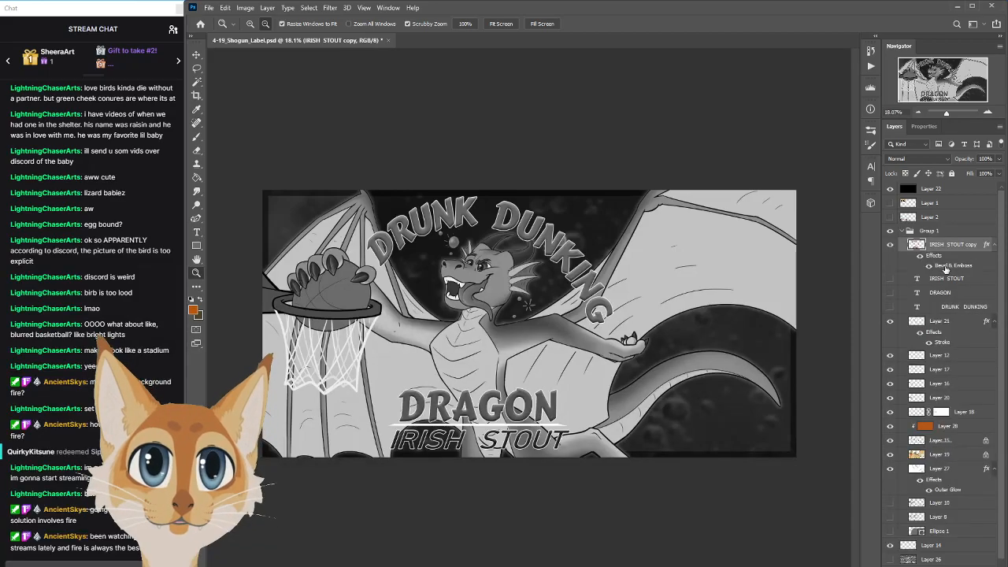
double_click(946, 268)
left_click_drag(612, 224, 841, 206)
left_click(844, 274)
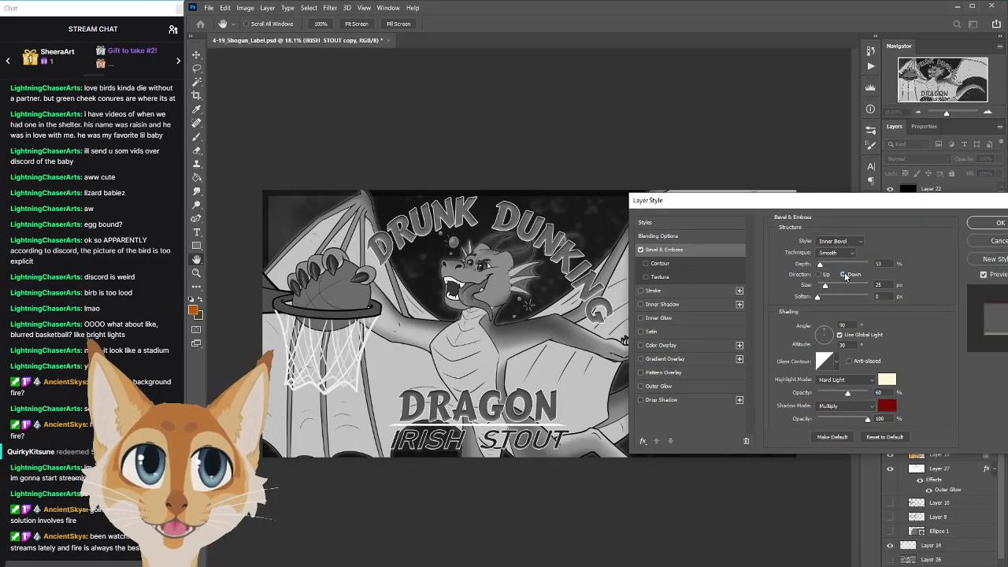
left_click(820, 275)
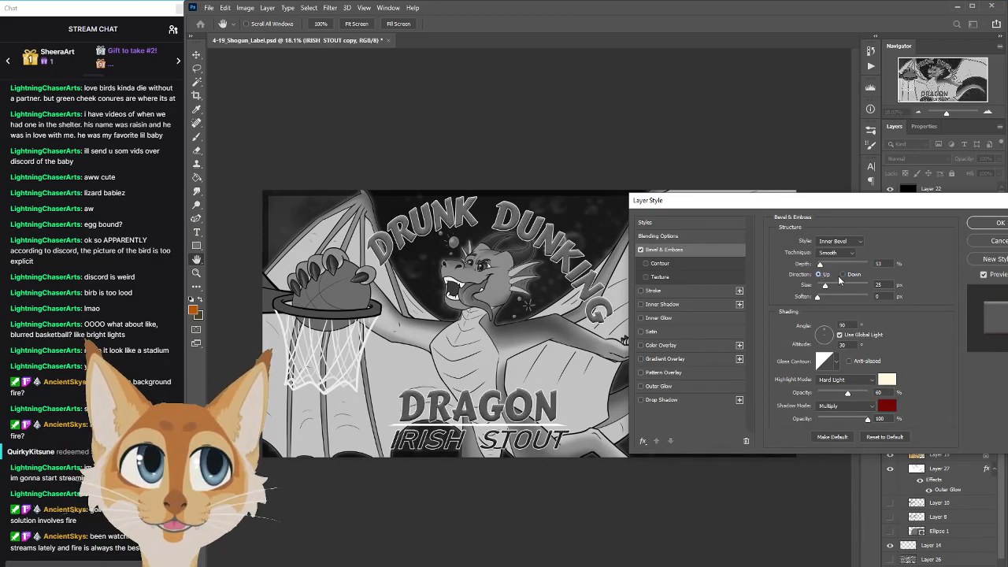
left_click(843, 275)
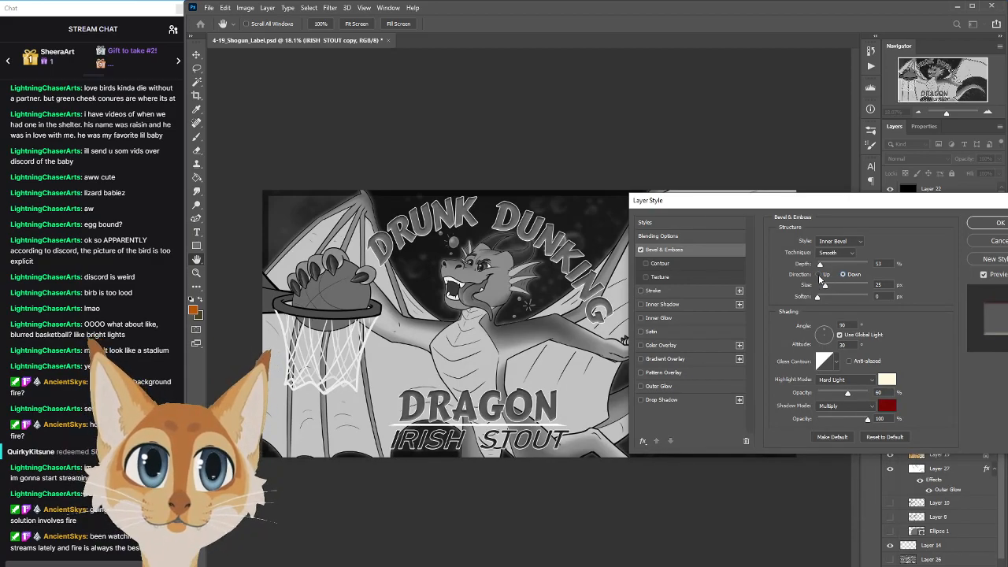
left_click(819, 275)
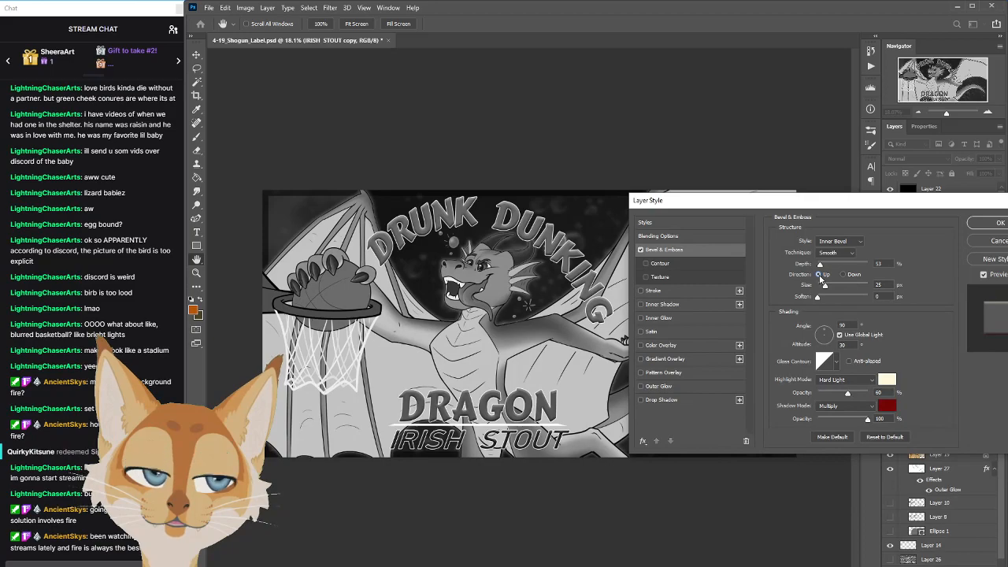
left_click(843, 275)
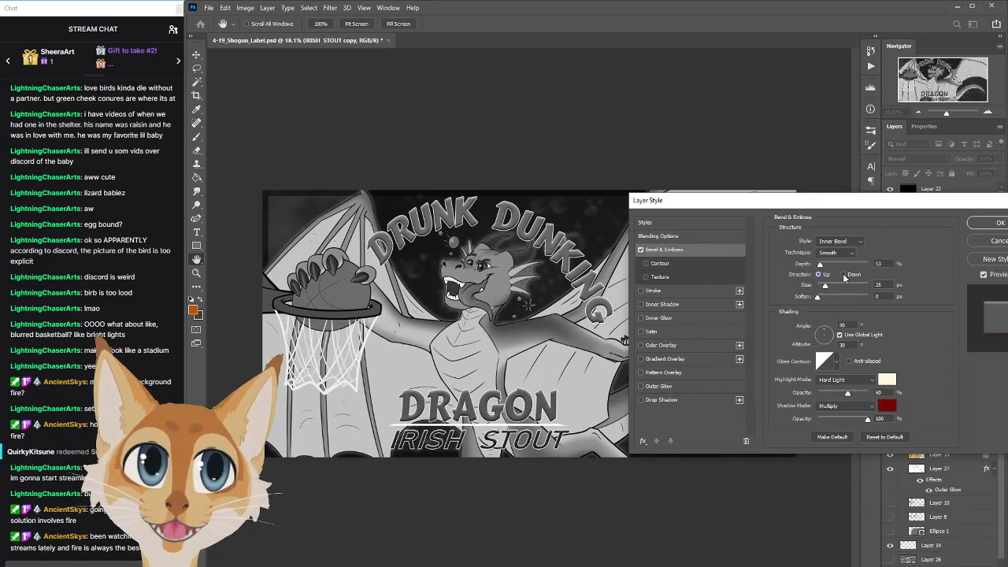
left_click(819, 275)
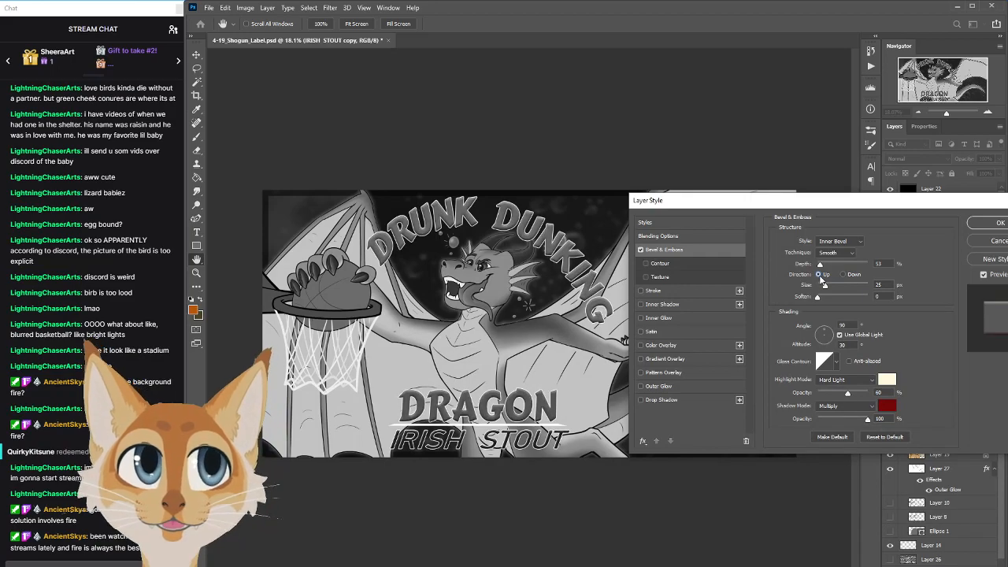
left_click(845, 275)
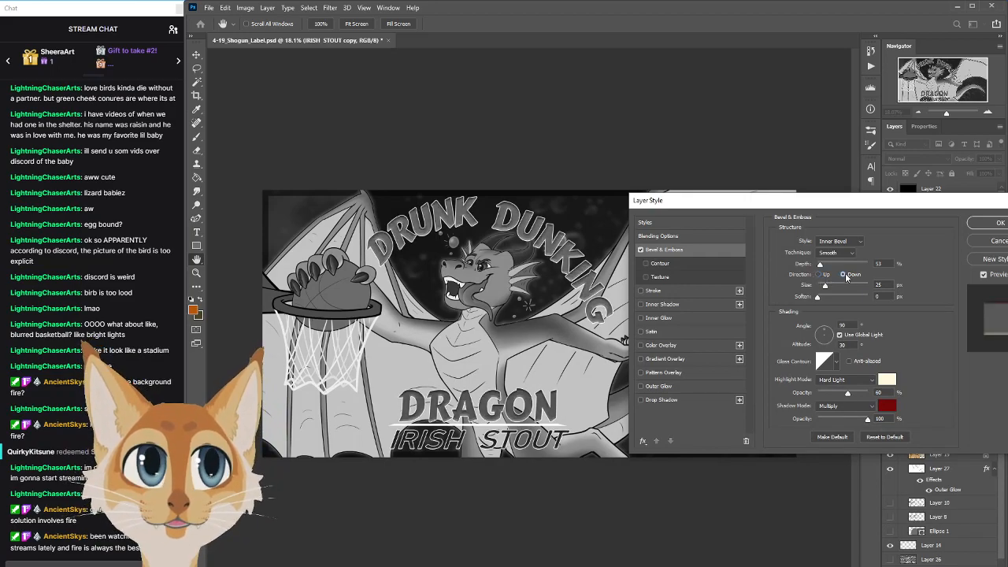
left_click(863, 226)
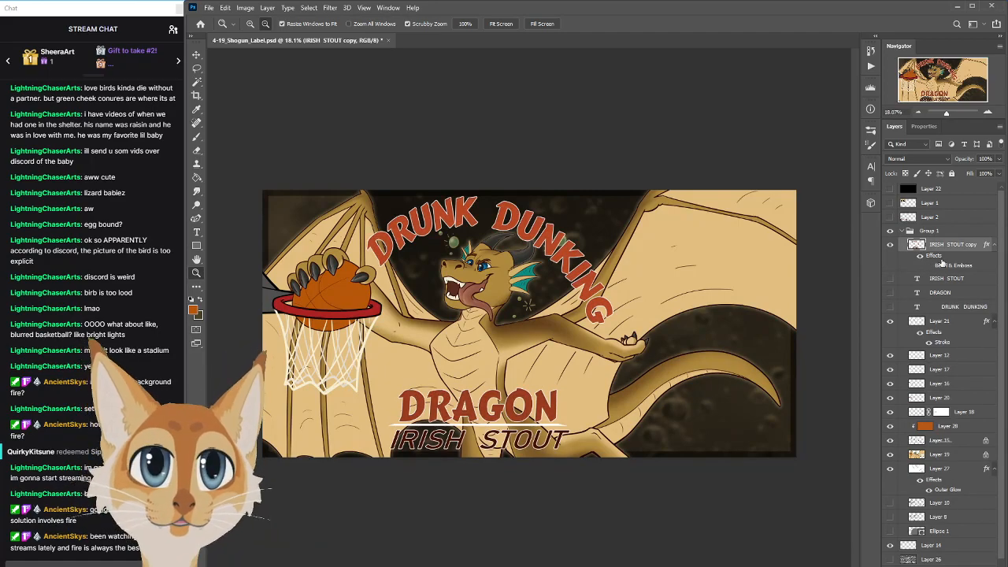
Add an Inner Glow effect to the IRISH STOUT copy layer in pale yellow (#fafada)
double_click(938, 257)
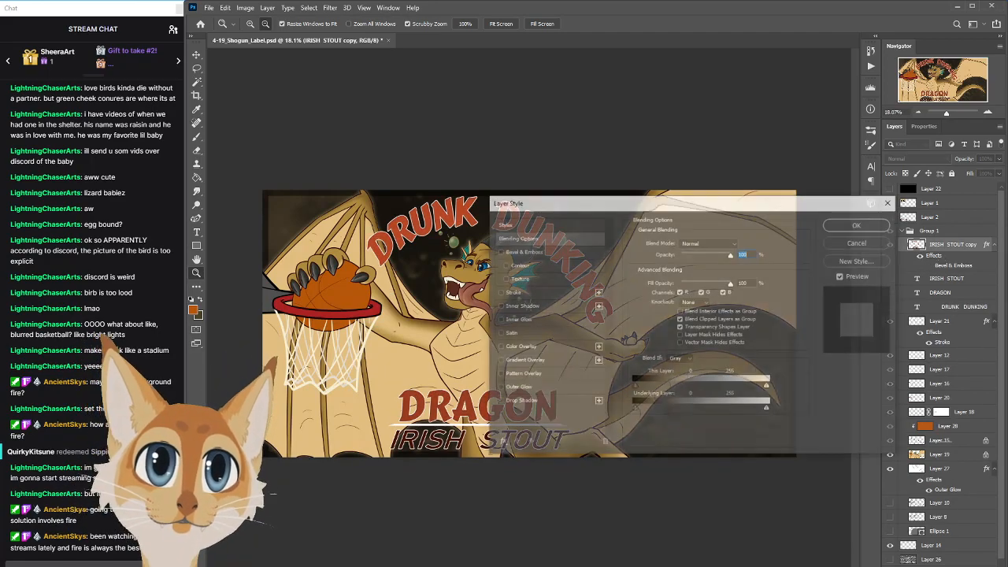
left_click(858, 243)
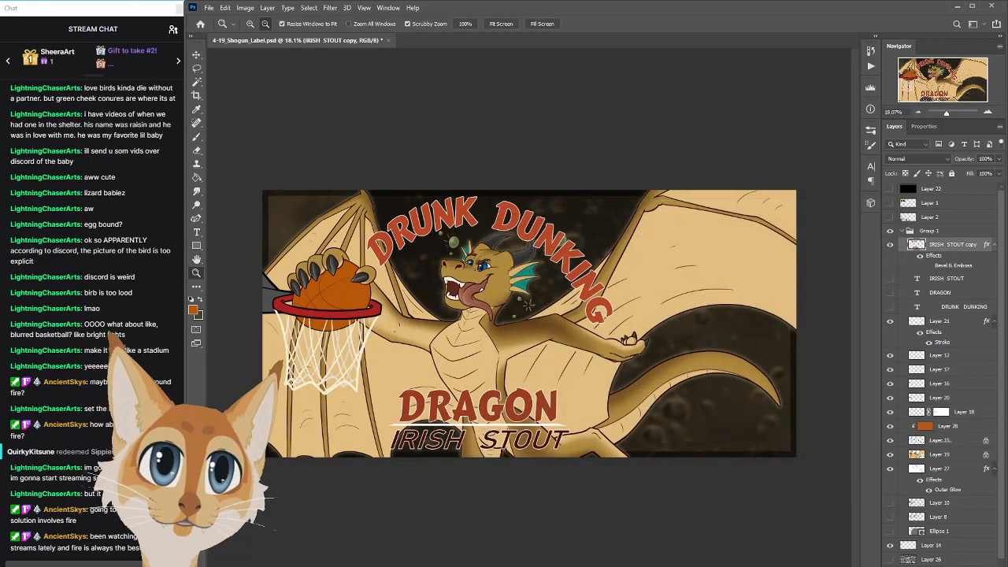
left_click(913, 566)
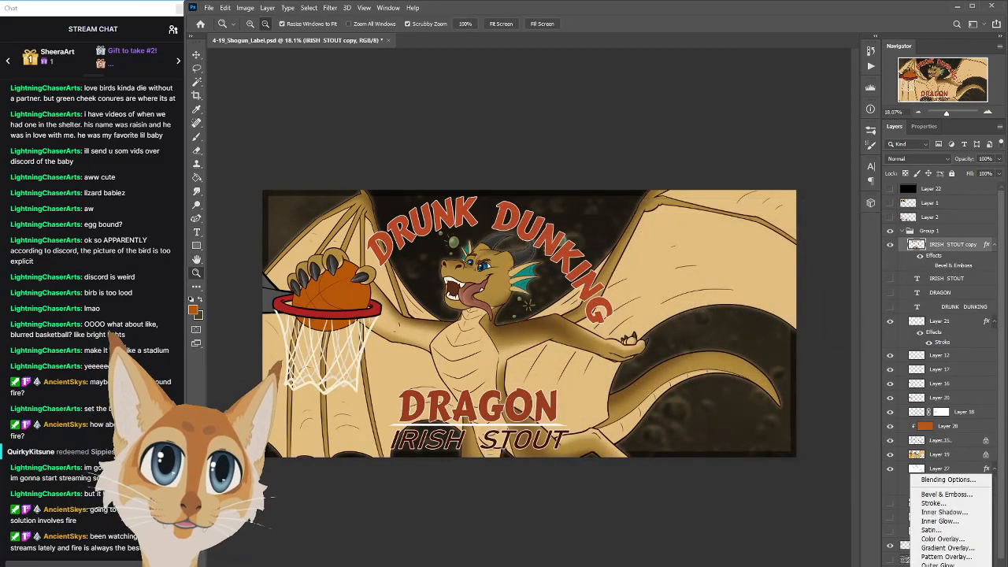
left_click(953, 524)
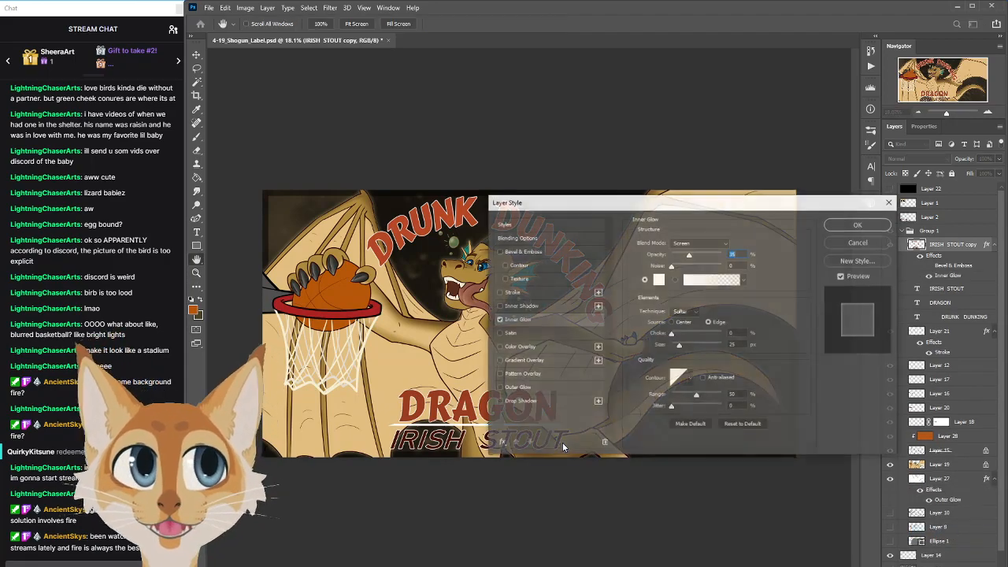
left_click_drag(709, 208, 821, 219)
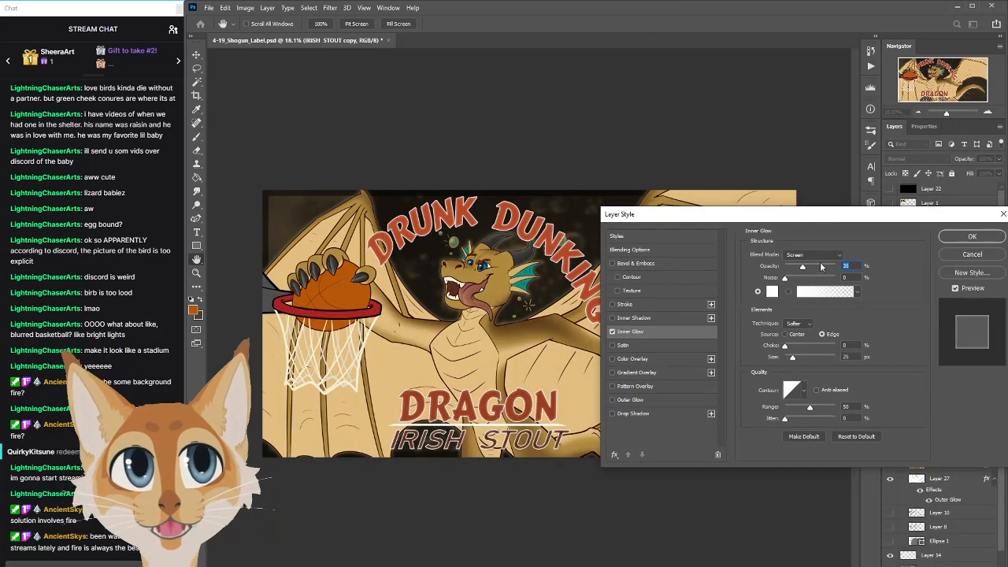
left_click(772, 291)
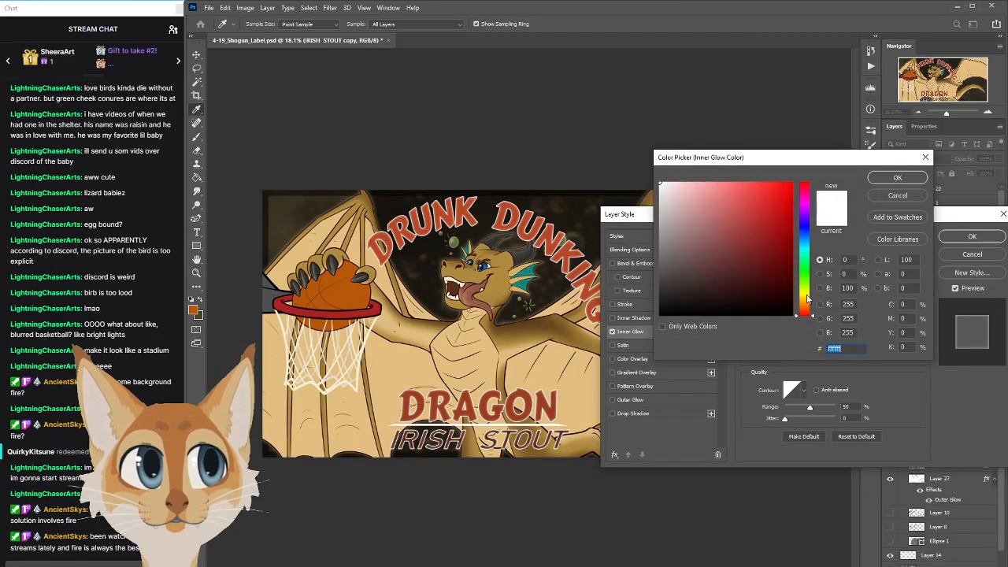
left_click(813, 294)
left_click(676, 185)
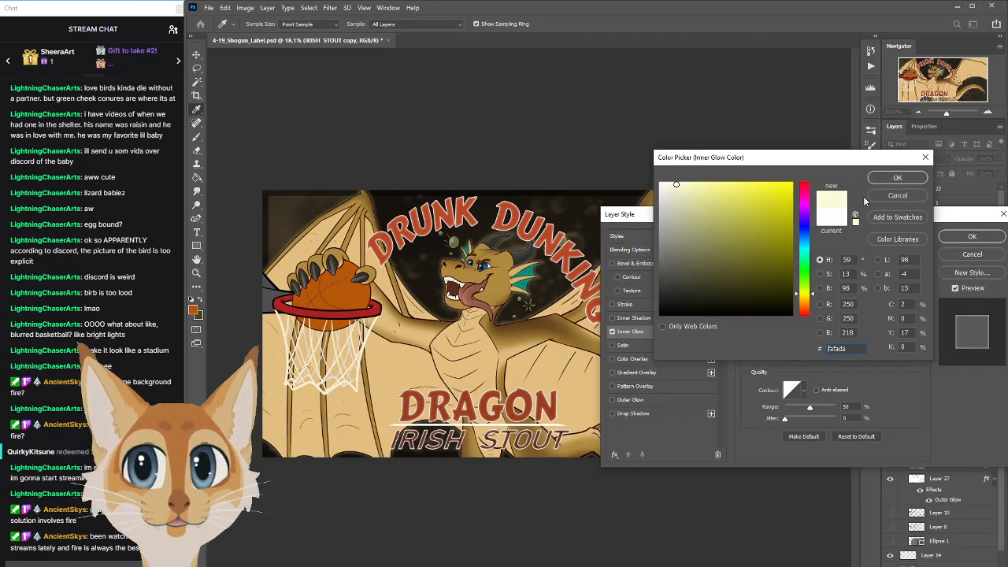
left_click(895, 178)
Set the Inner Glow to Hard Light mode at 100% opacity, with 4% choke and a size of 43 px
left_click(835, 256)
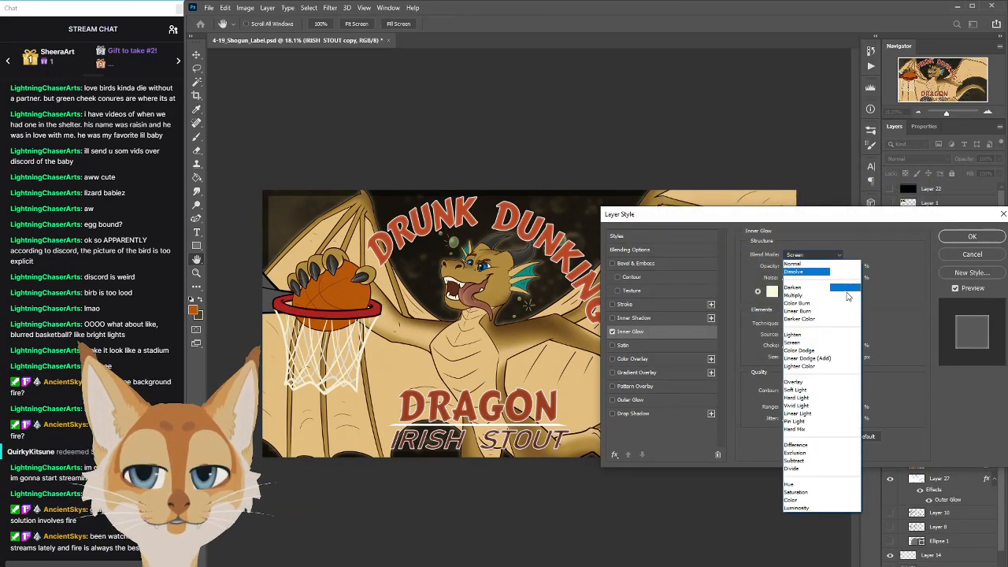
left_click(806, 368)
left_click_drag(803, 267, 841, 269)
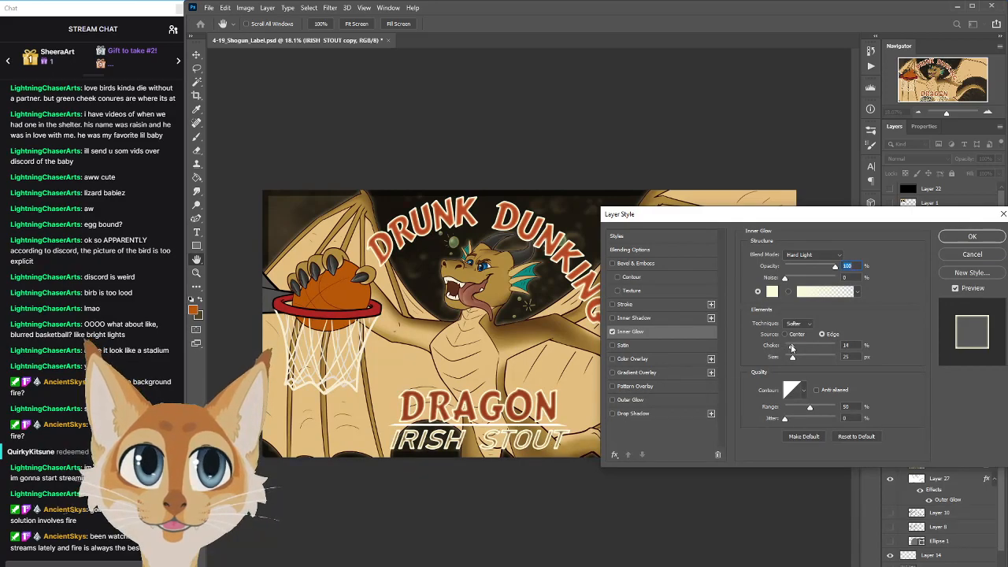
mouse_move(789, 344)
left_mouse_down()
mouse_move(802, 347)
mouse_move(792, 349)
mouse_move(799, 359)
mouse_move(788, 349)
left_mouse_up()
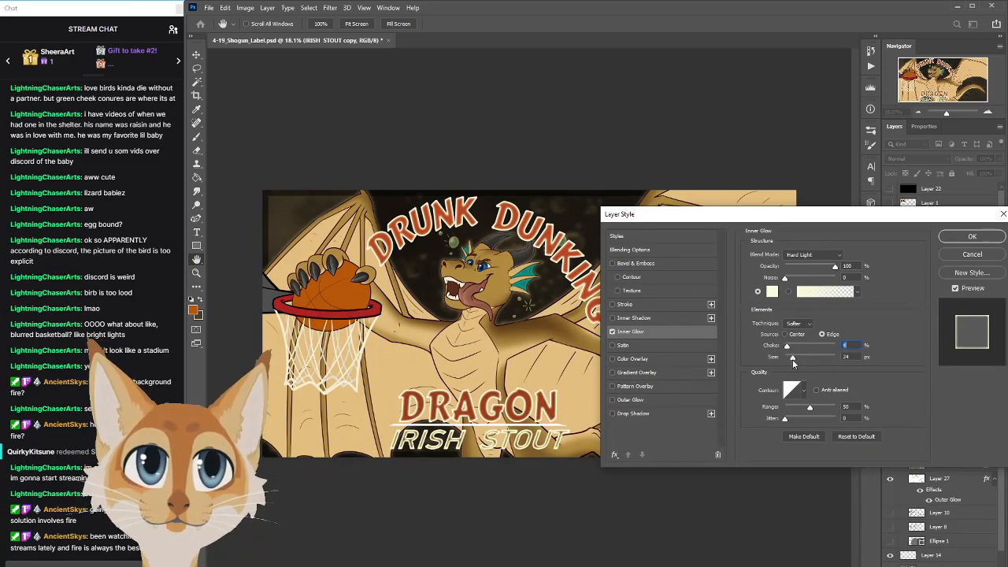
left_click_drag(796, 357, 797, 357)
Try the Inner Glow's Center source, reduce the glow size to 21 px, and return the source to Edge
left_click(796, 337)
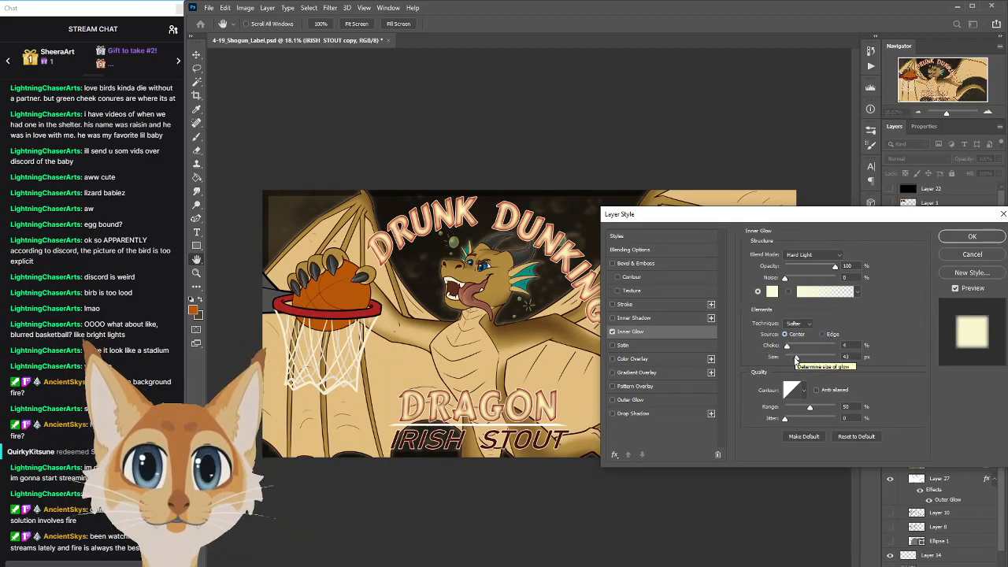
left_click(793, 357)
mouse_move(793, 357)
left_mouse_down()
mouse_move(803, 357)
mouse_move(793, 356)
left_mouse_up()
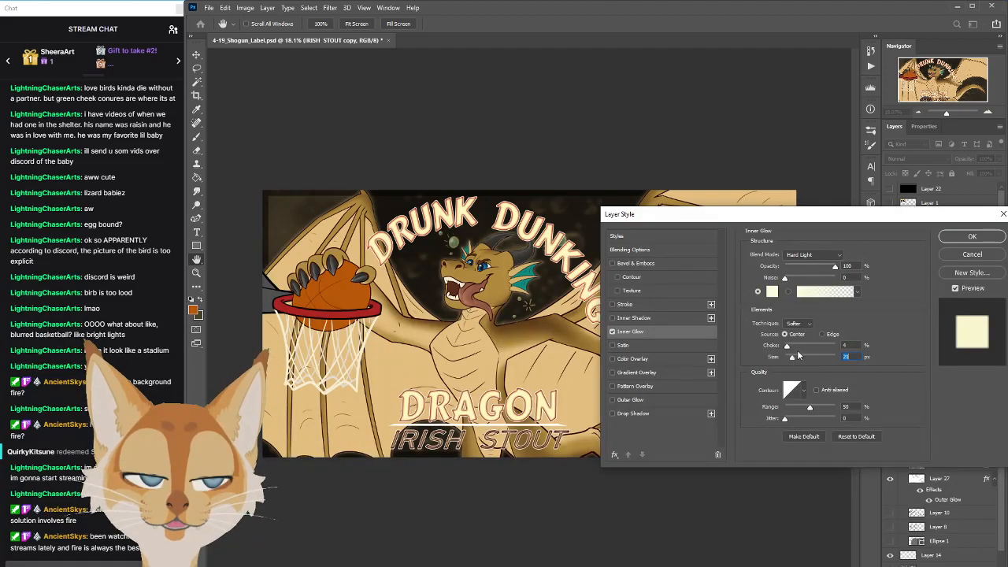
left_click(809, 324)
left_click(811, 334)
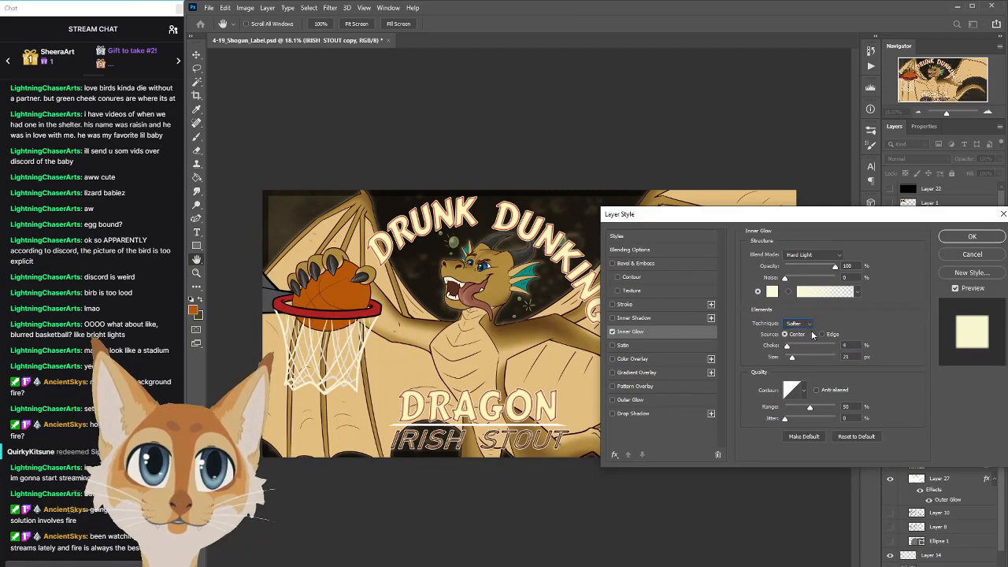
left_click(822, 335)
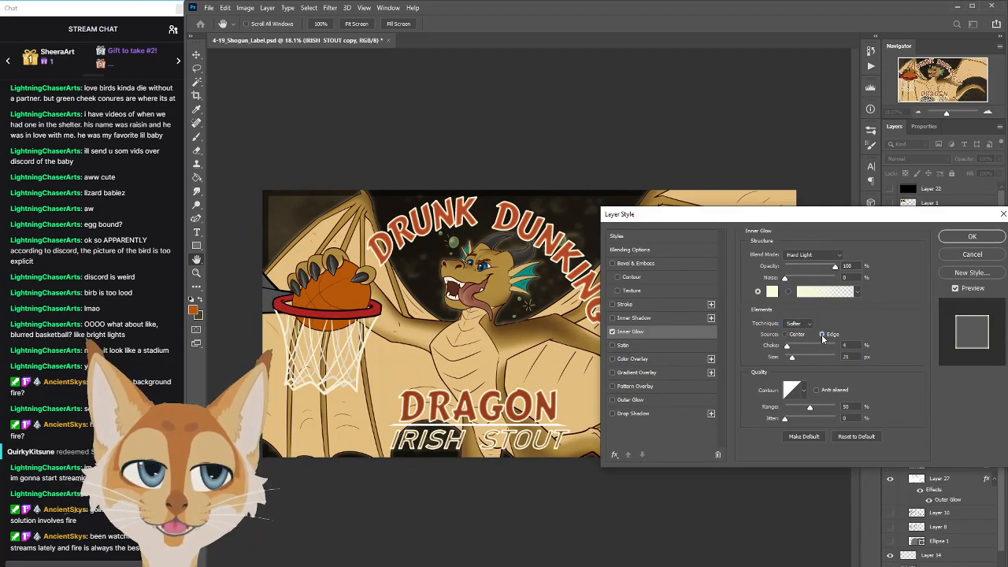
Try the Inner Glow at 2% choke, 56% opacity and a 16 px size, and discard the effect
left_click_drag(794, 357, 796, 360)
left_click(787, 347)
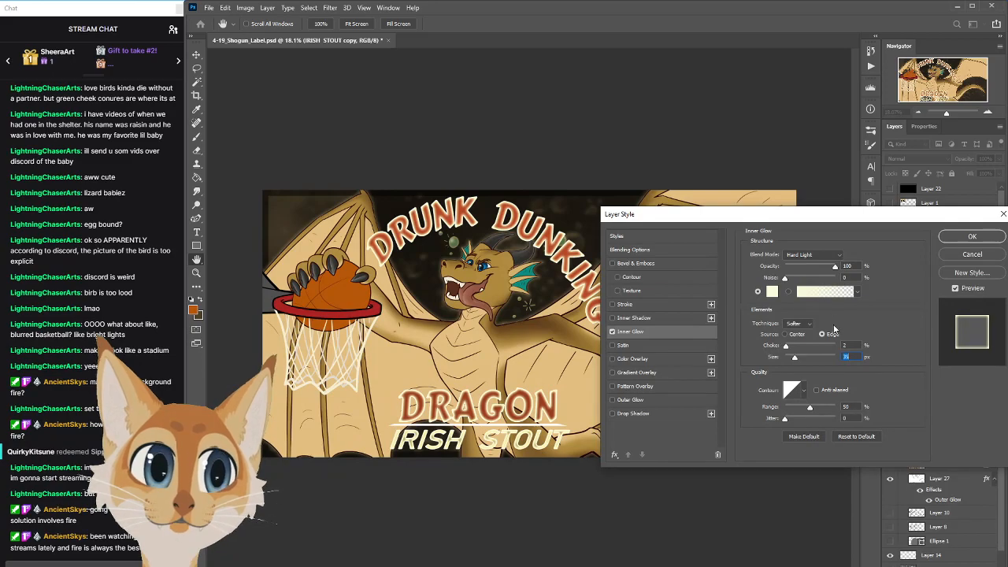
left_click(806, 268)
left_click_drag(806, 269, 826, 274)
left_click_drag(797, 357, 791, 359)
left_click_drag(867, 214, 739, 273)
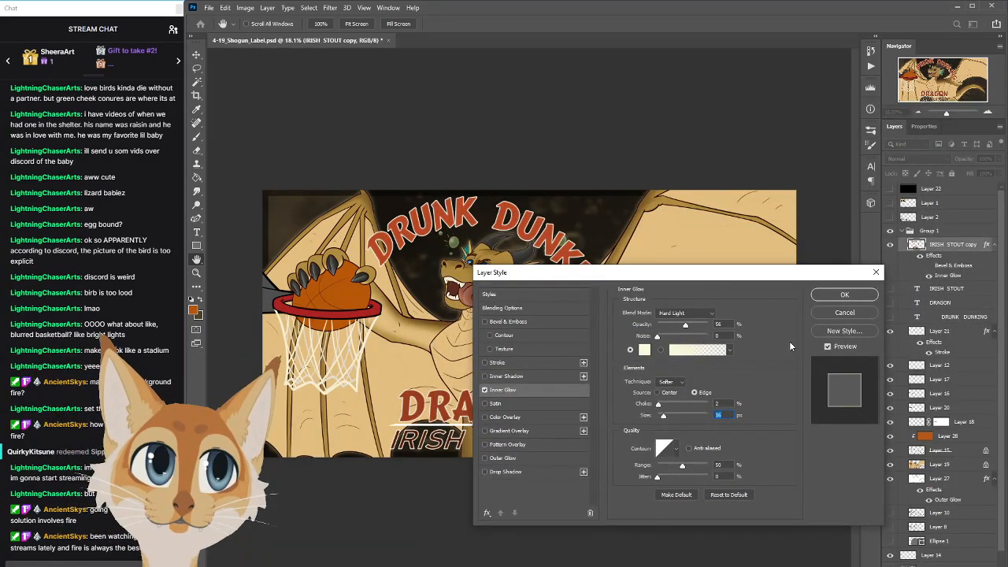
left_click(845, 312)
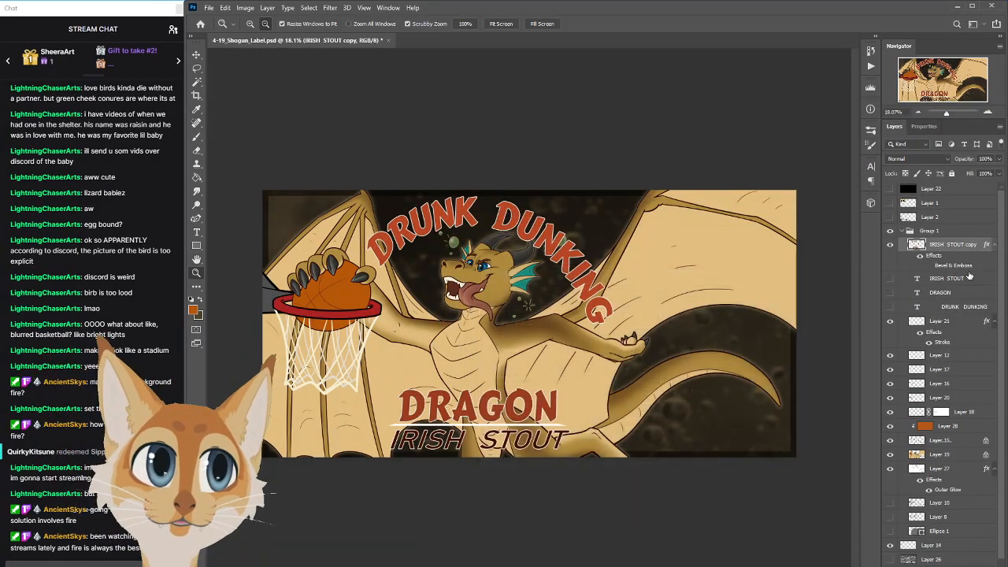
Show the Bevel & Emboss effect on the IRISH STOUT copy layer and save the label file
left_click(929, 267)
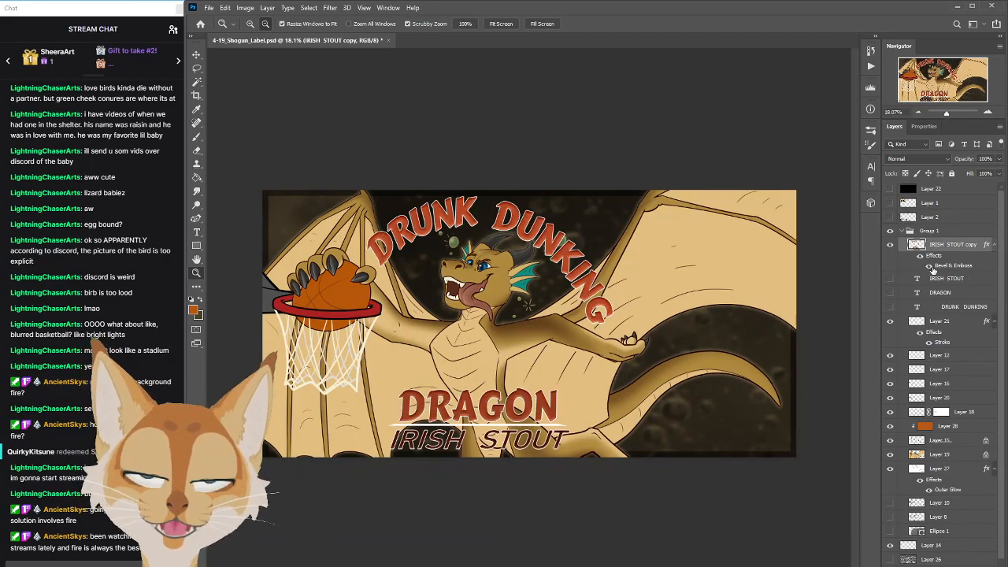
mouse_move(545, 410)
left_mouse_down()
mouse_move(517, 411)
mouse_move(560, 407)
left_mouse_up()
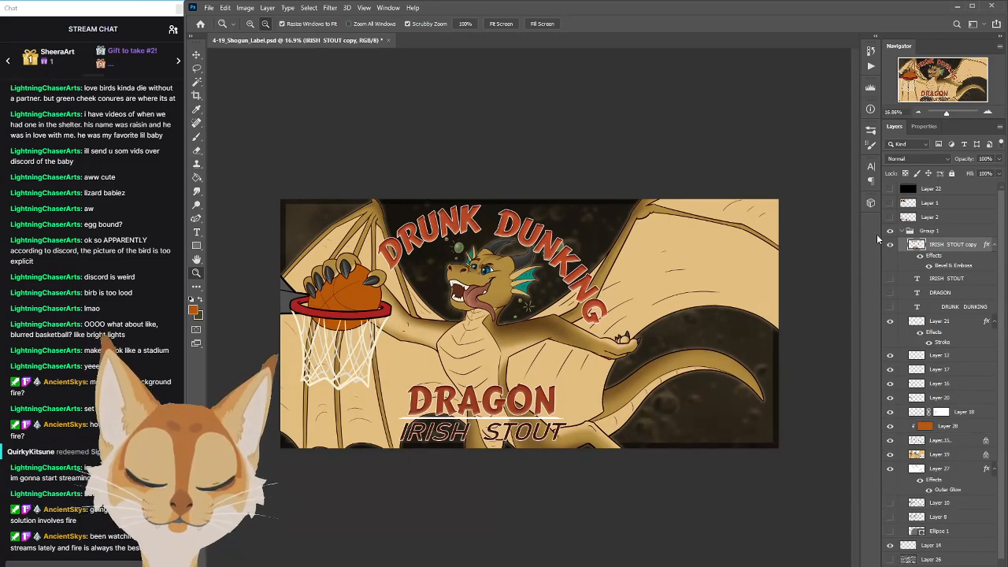
key("ctrl+s")
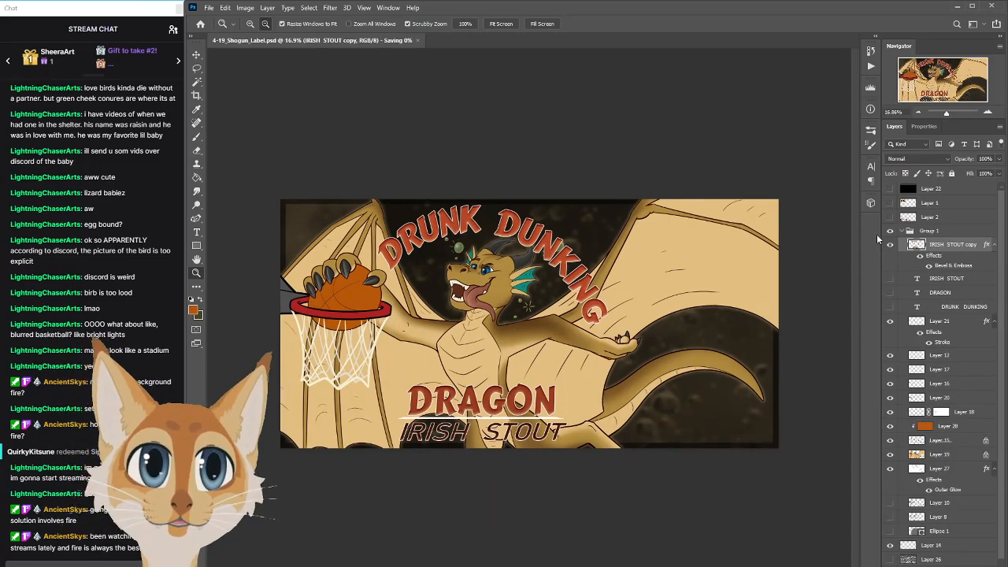
Check Layer 20 by toggling its visibility and lock its transparent pixels
left_click(936, 442)
left_click(908, 399)
left_click(891, 399)
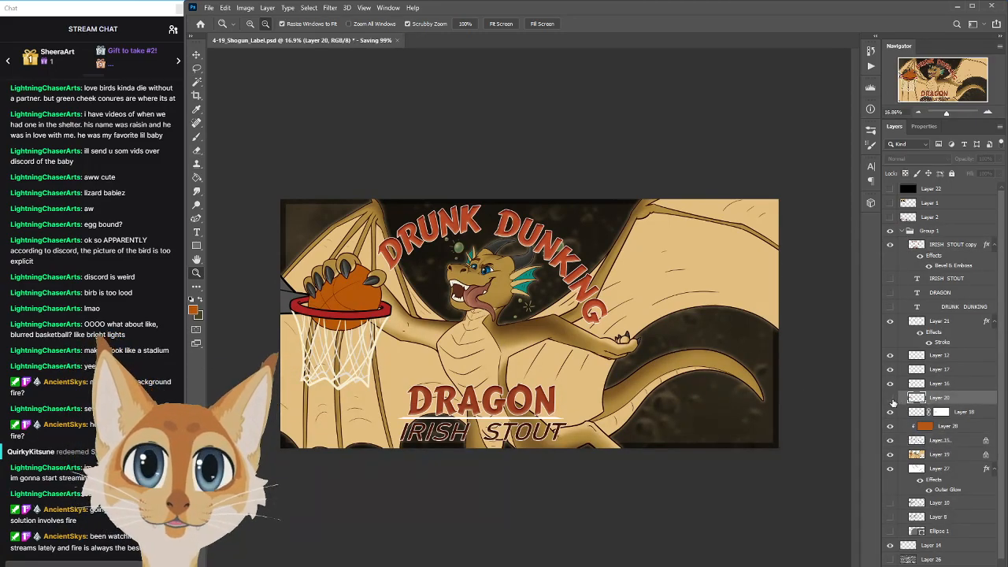
left_click(891, 399)
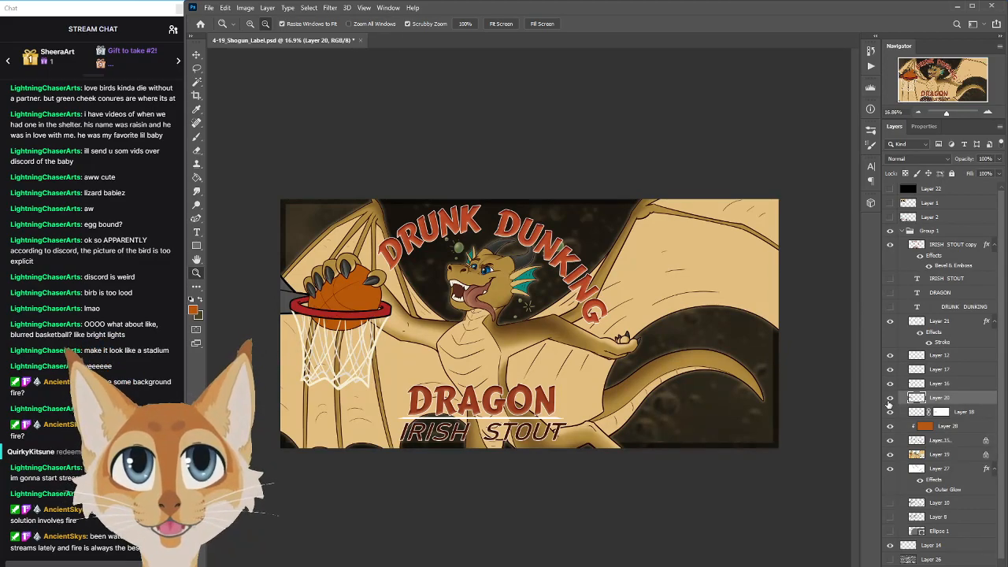
left_click(905, 174)
left_click_drag(322, 315, 379, 315)
Choose a lighter red (#dc5858) based on the hoop's colour and brush soft highlights along the hoop rim
left_click(264, 308, "alt")
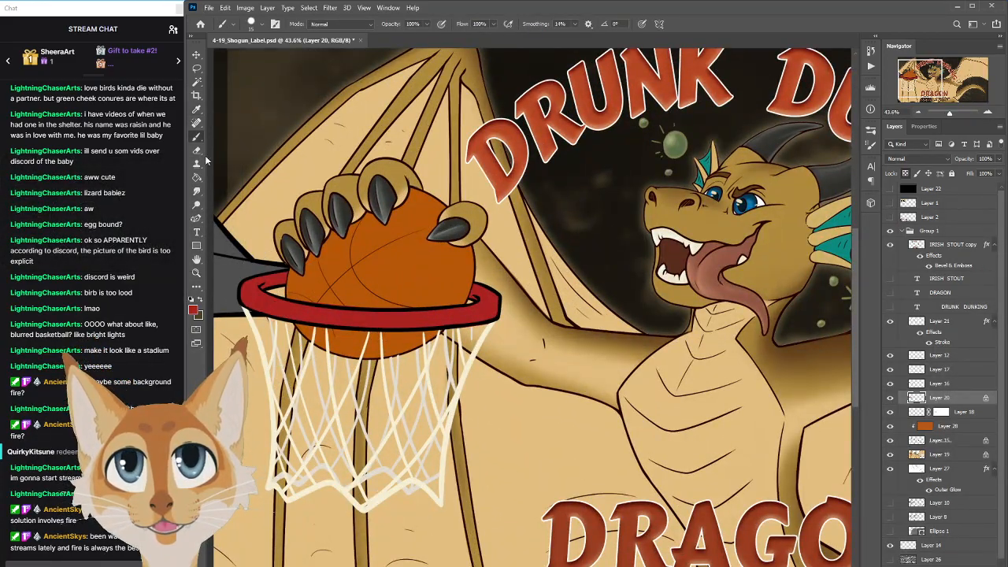
left_click(870, 130)
left_click(870, 130)
key("i")
left_click(193, 309)
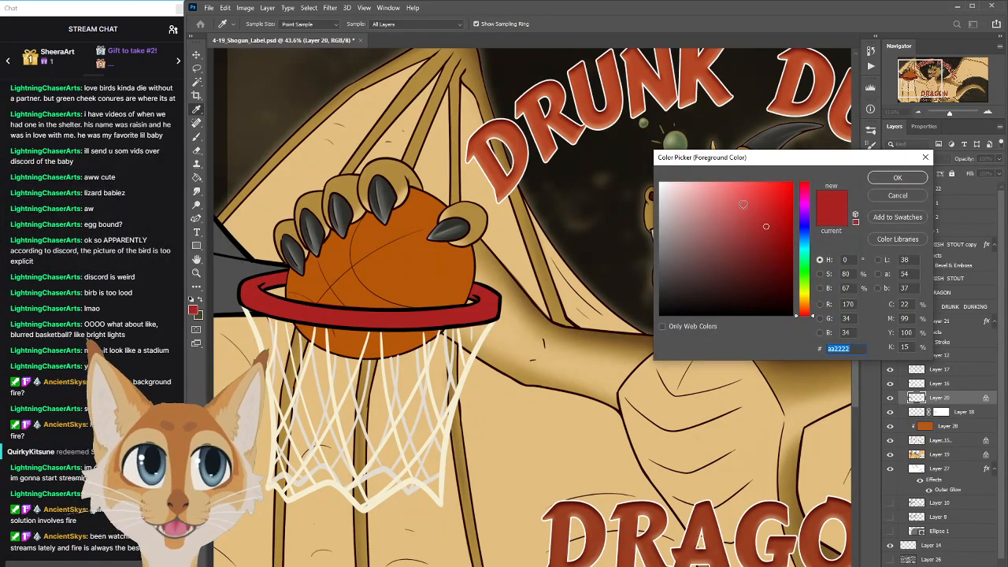
left_click(740, 201)
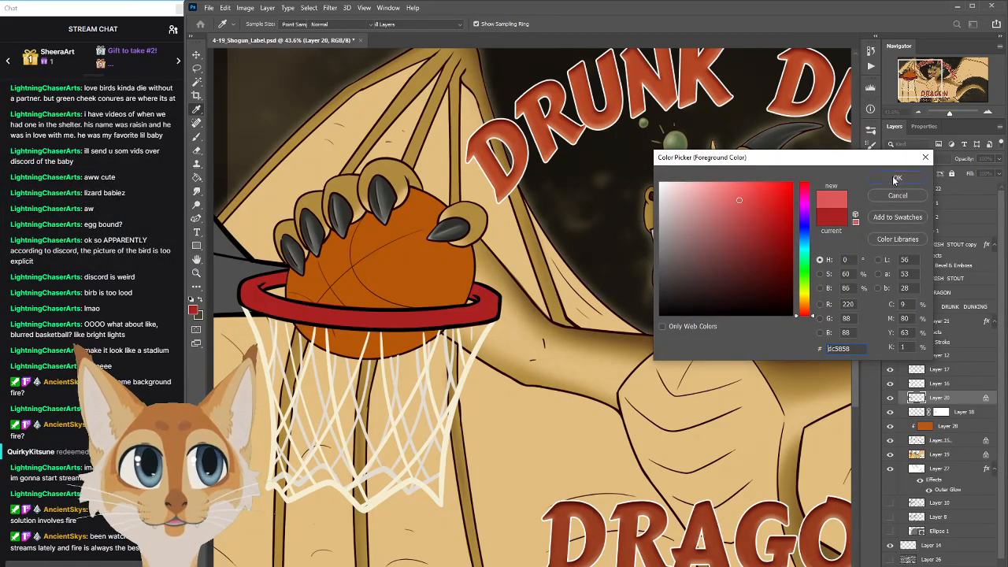
left_click(896, 181)
key("b")
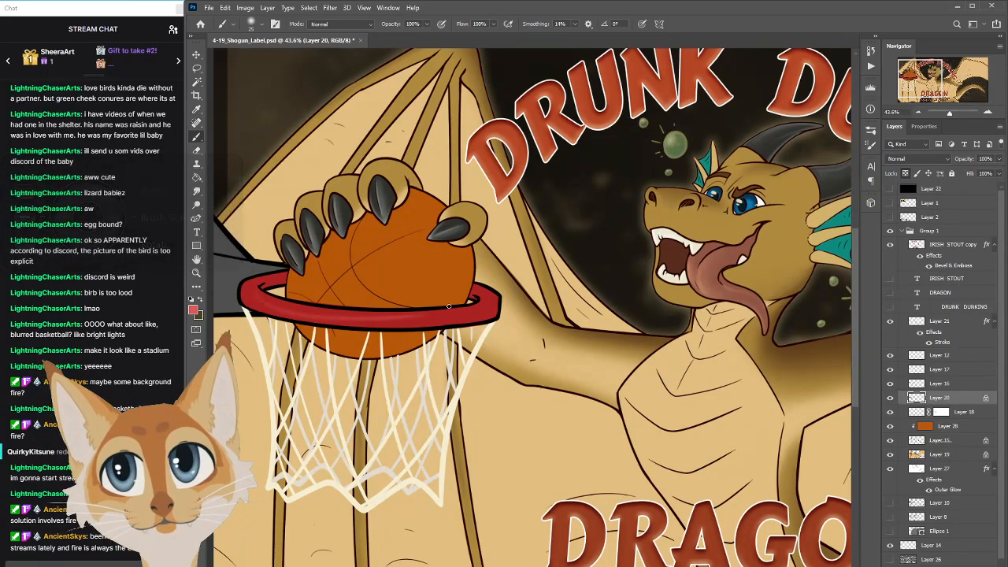
mouse_move(270, 303)
left_mouse_down()
mouse_move(442, 316)
mouse_move(270, 298)
mouse_move(433, 316)
left_mouse_up()
left_click_drag(348, 317, 484, 313)
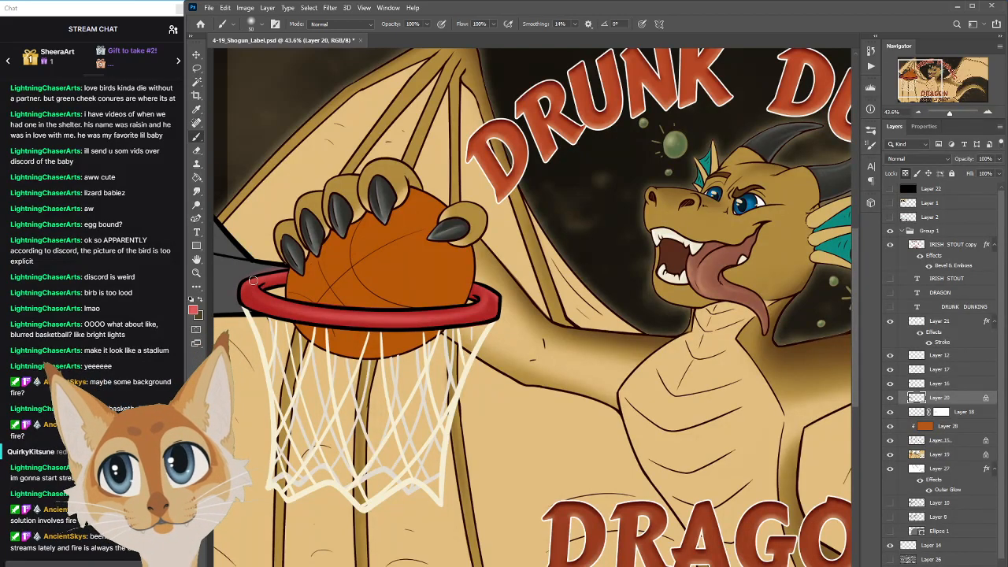
Choose a paler pink and brush a brighter highlight along the front of the hoop rim
left_click(193, 310)
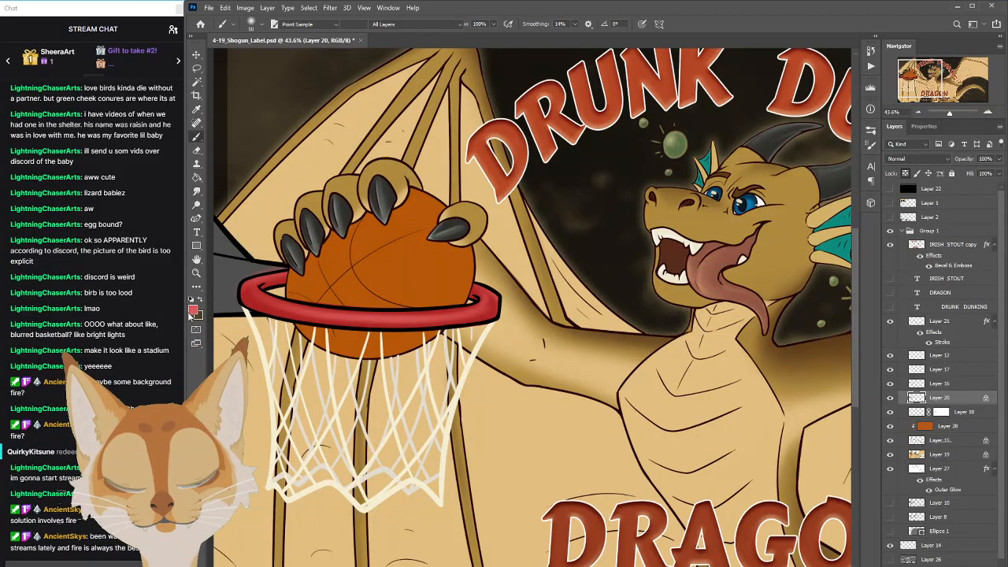
left_click(720, 190)
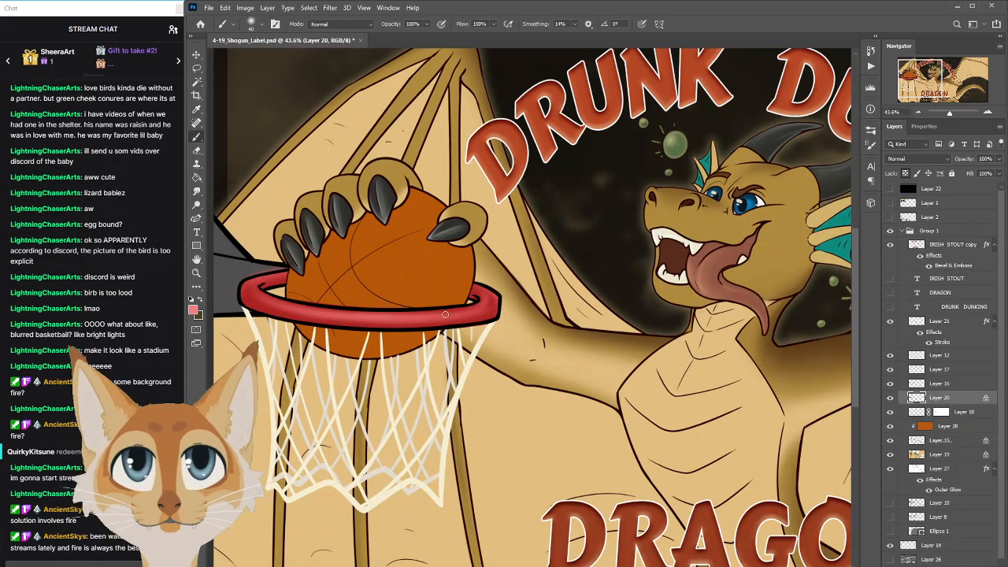
left_click_drag(435, 316, 472, 309)
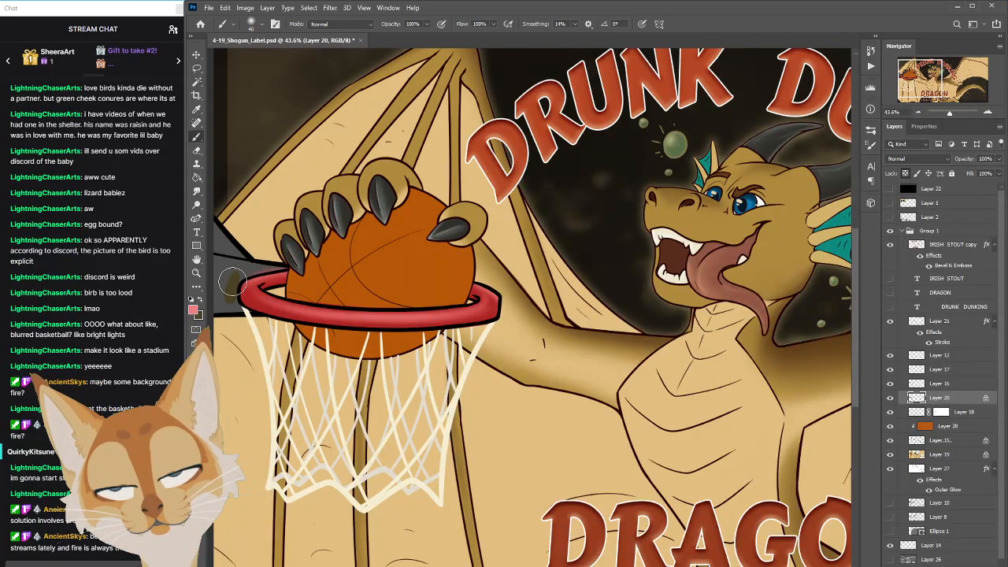
Sample the hoop bracket's grey, lighten it, brush highlights onto the bracket, and save the file
left_click(236, 257, "alt")
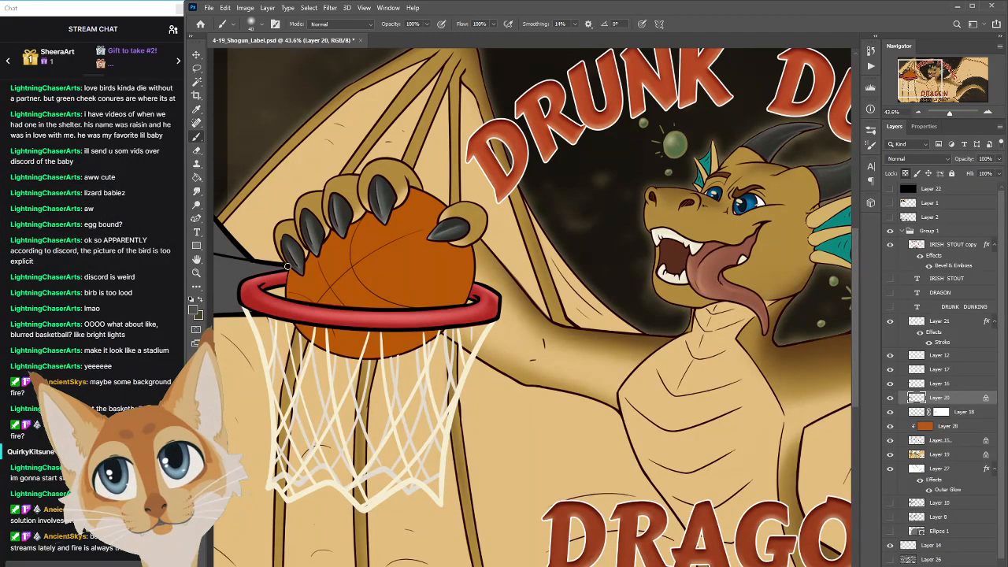
key("ctrl+shift+c")
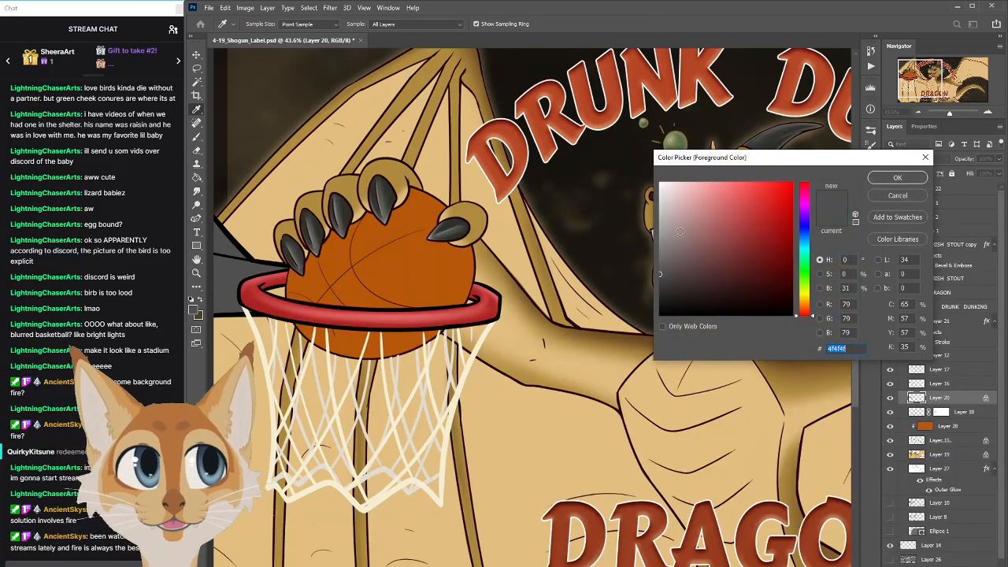
left_click(890, 179)
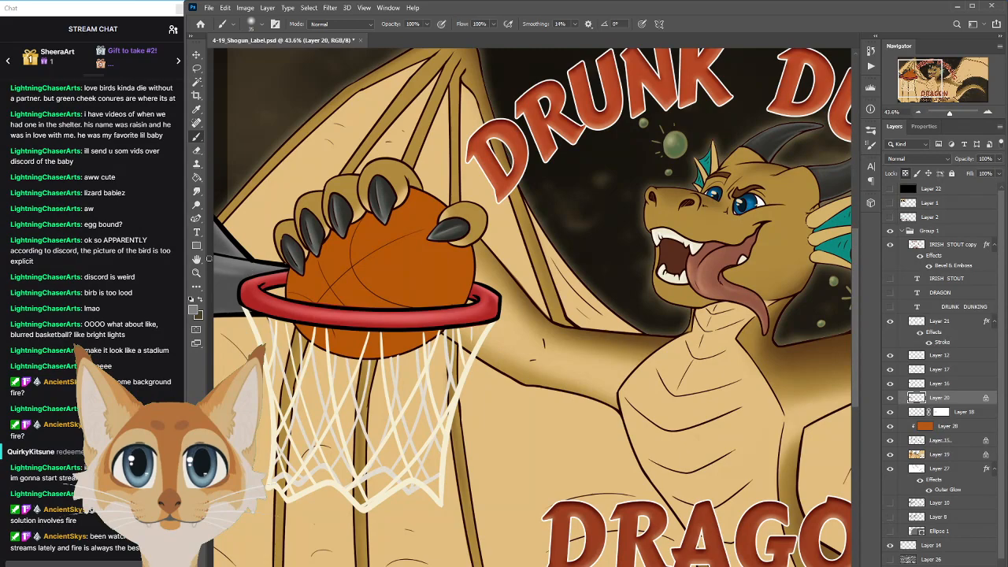
scroll(392, 281, "down", 5)
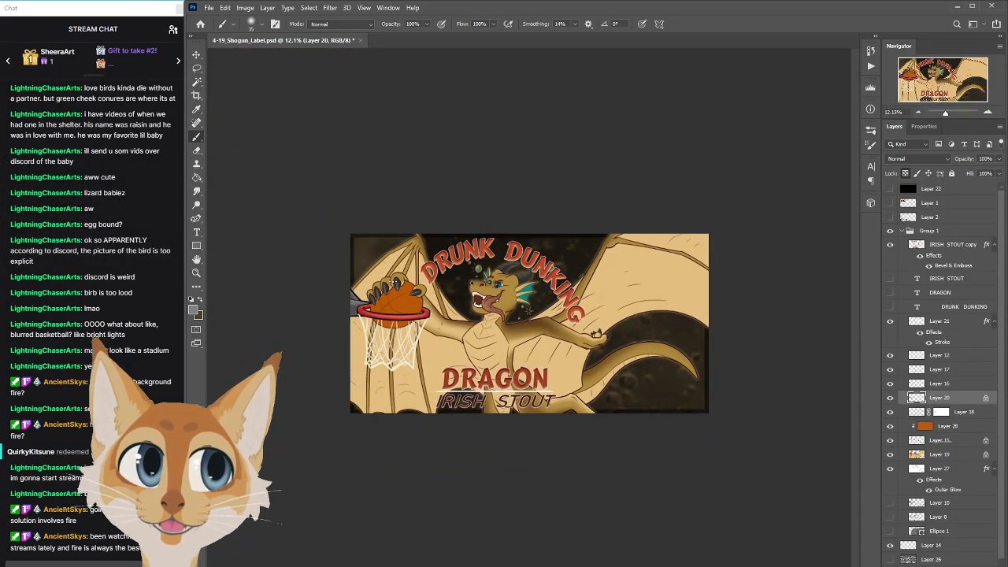
scroll(338, 323, "up", 4)
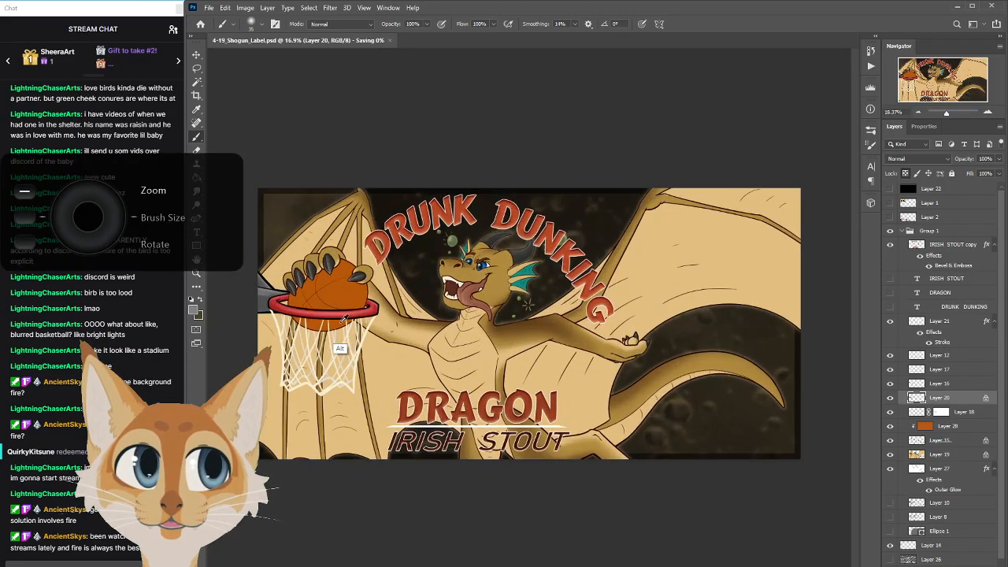
Sample the rim's darker red, brush it back over the front of the hoop rim, and save the file
scroll(339, 319, "down", 3)
scroll(272, 292, "up", 2)
left_click_drag(272, 293, 504, 293)
left_click(442, 302, "alt")
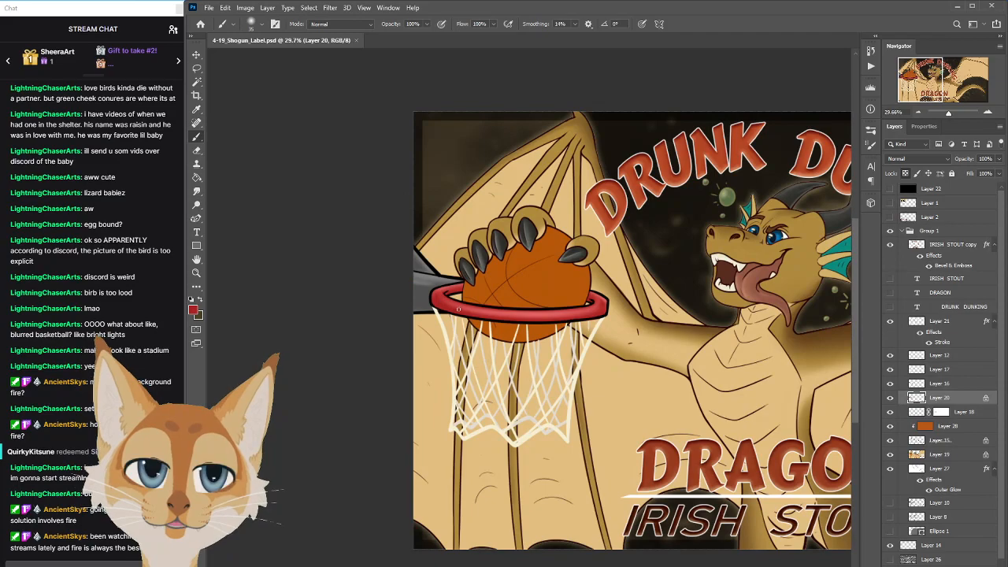
left_click_drag(495, 316, 605, 308)
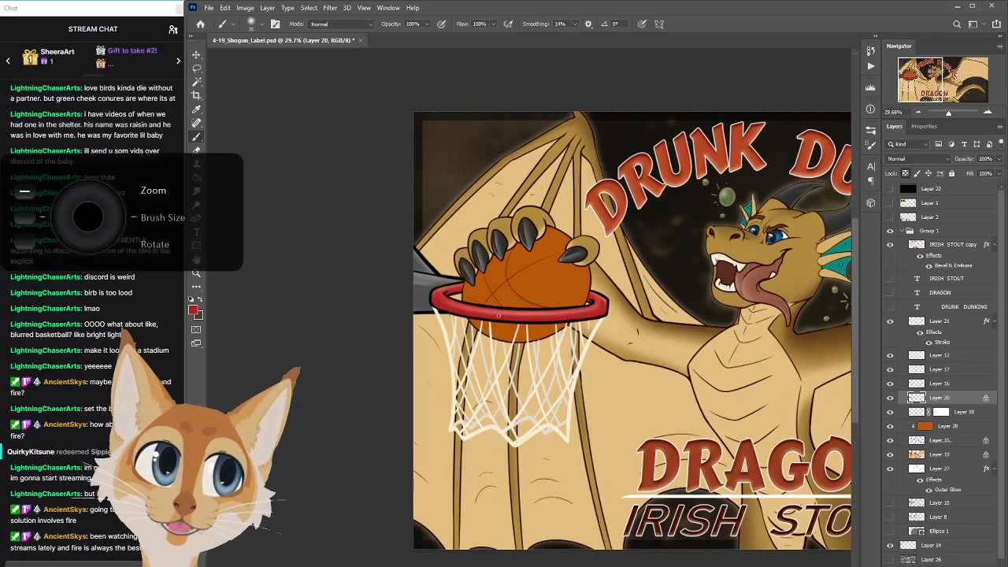
scroll(581, 331, "down", 5)
scroll(389, 306, "up", 3)
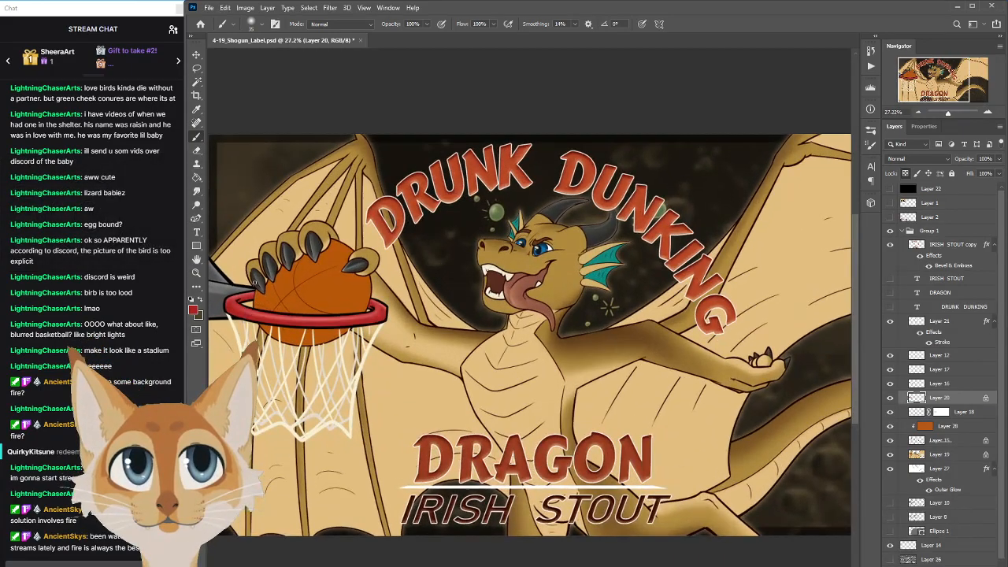
key("w")
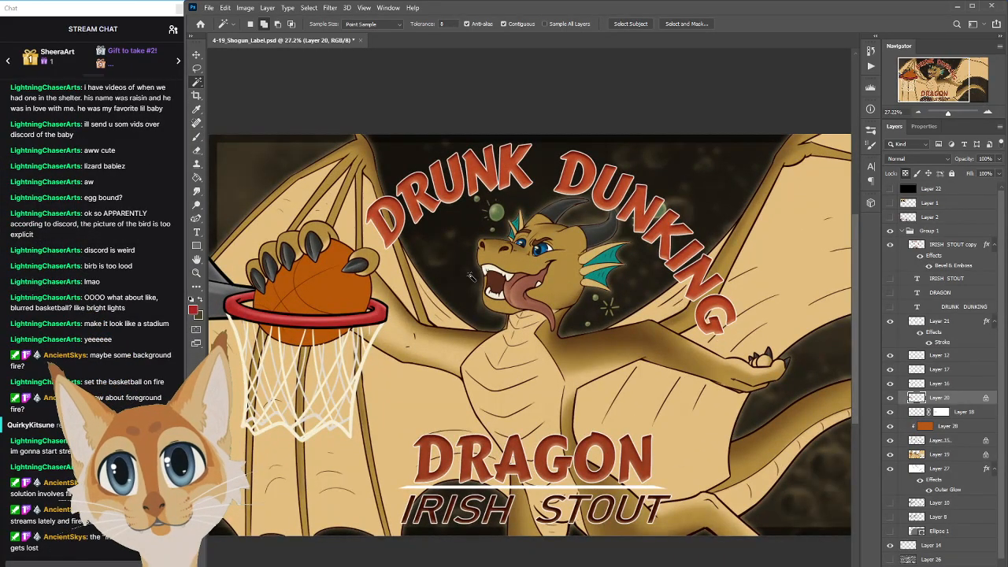
key("ctrl+s")
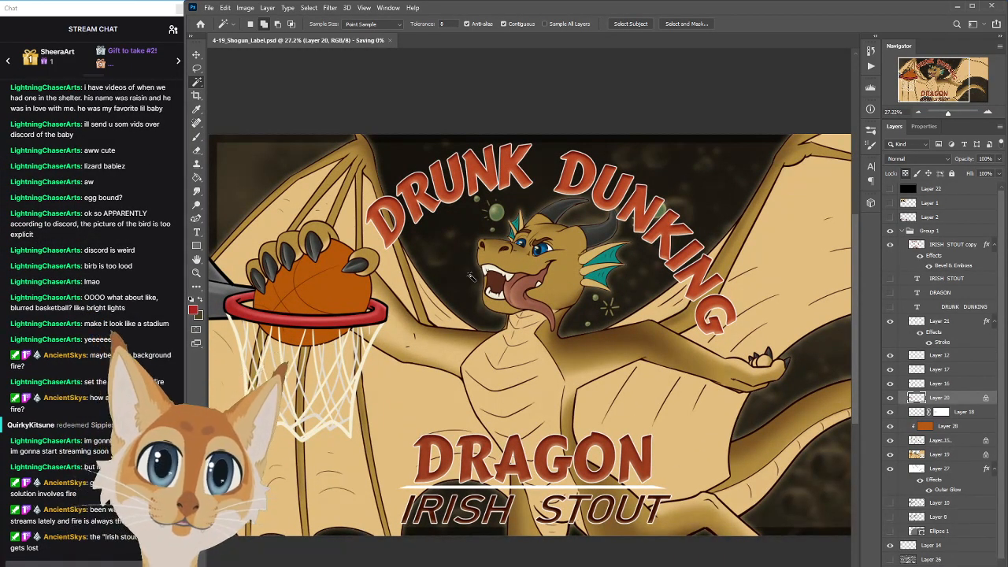
Make Layer 19 the active layer and select the basketball's orange area with the Magic Wand
left_click_drag(655, 515, 750, 516)
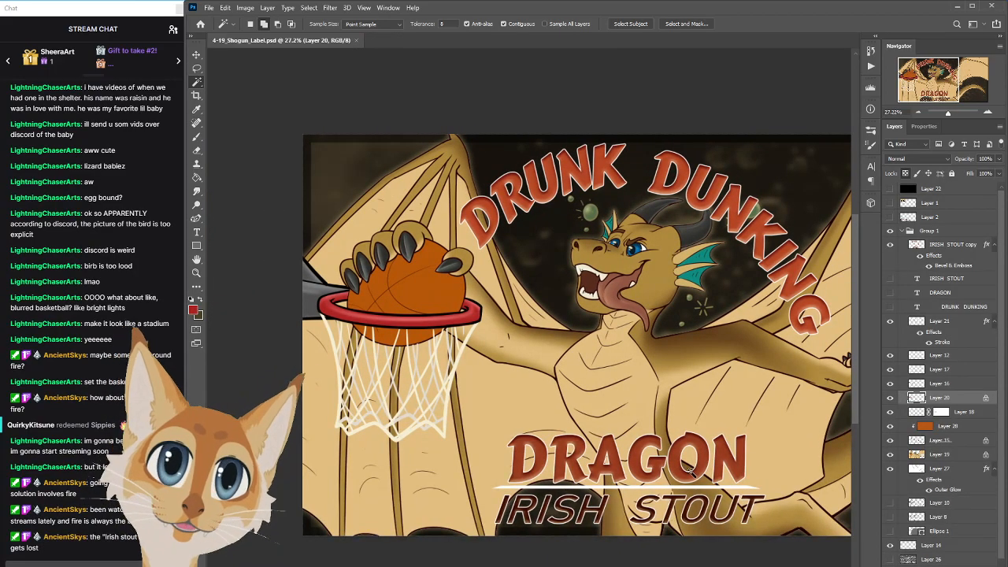
scroll(1005, 420, "down", 1)
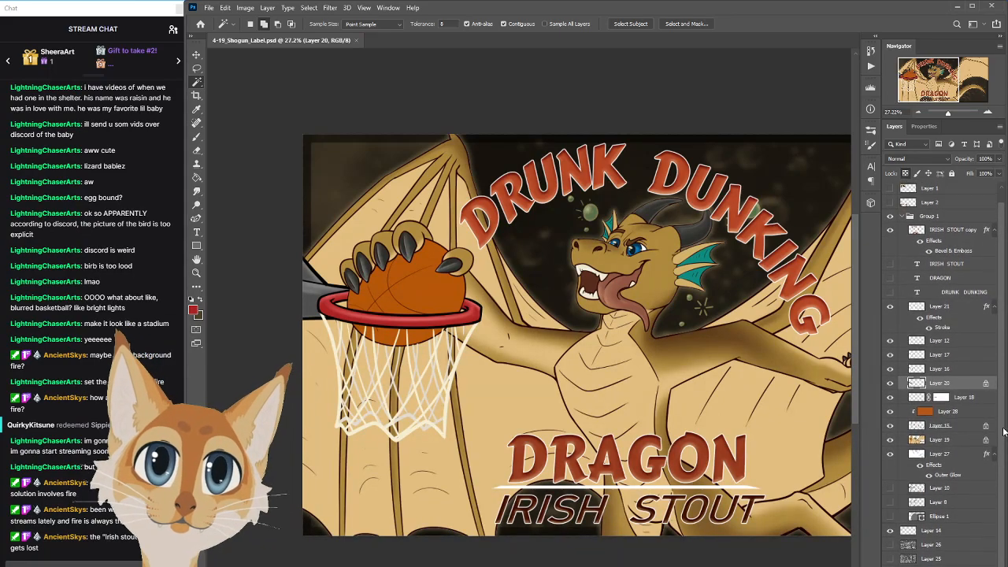
left_click(944, 415)
left_click(917, 429)
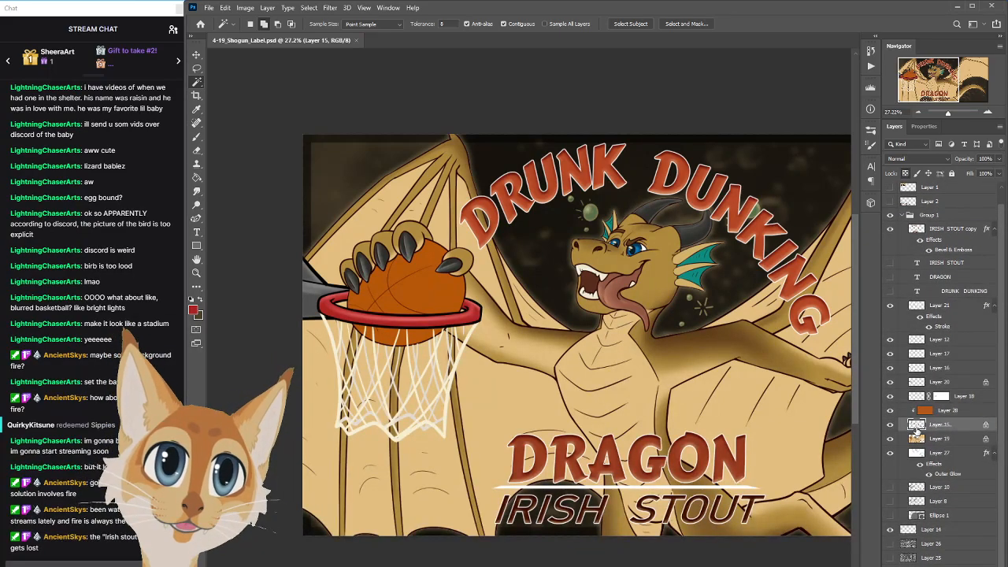
left_click(916, 439)
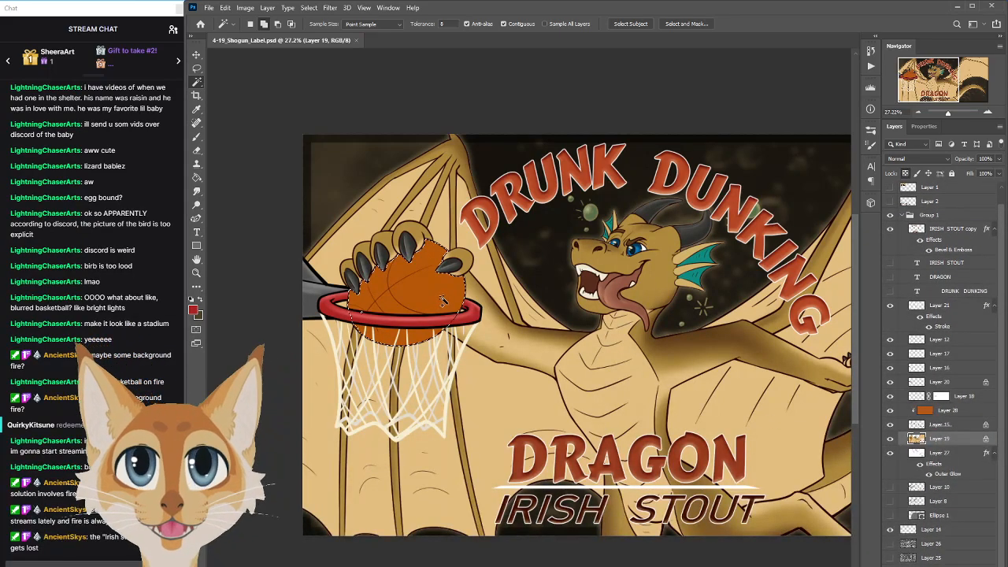
Sample the basketball's orange and set the foreground colour to the darker reddish brown #7f270c
left_click(193, 309)
left_click(418, 295)
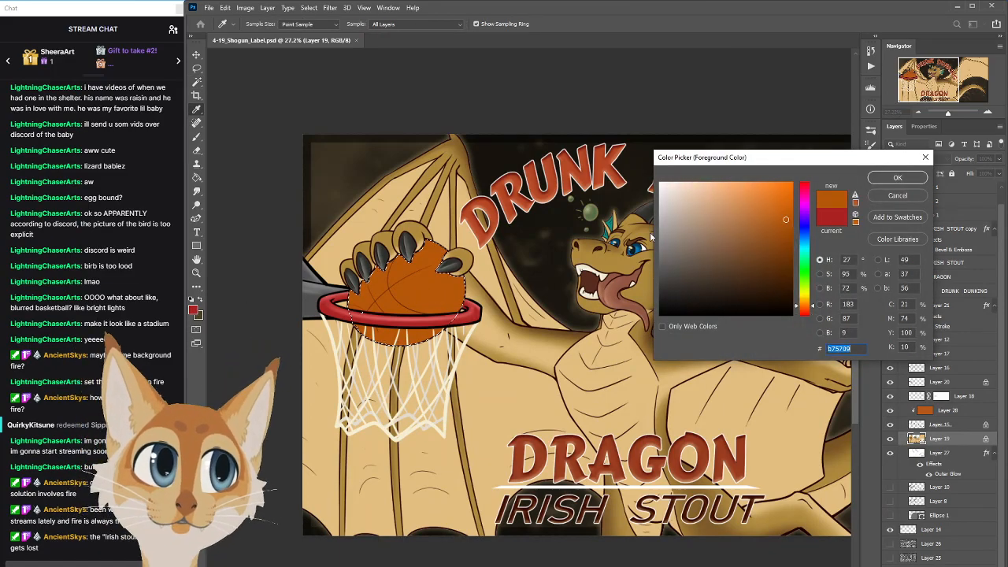
left_click(780, 249)
left_click(806, 310)
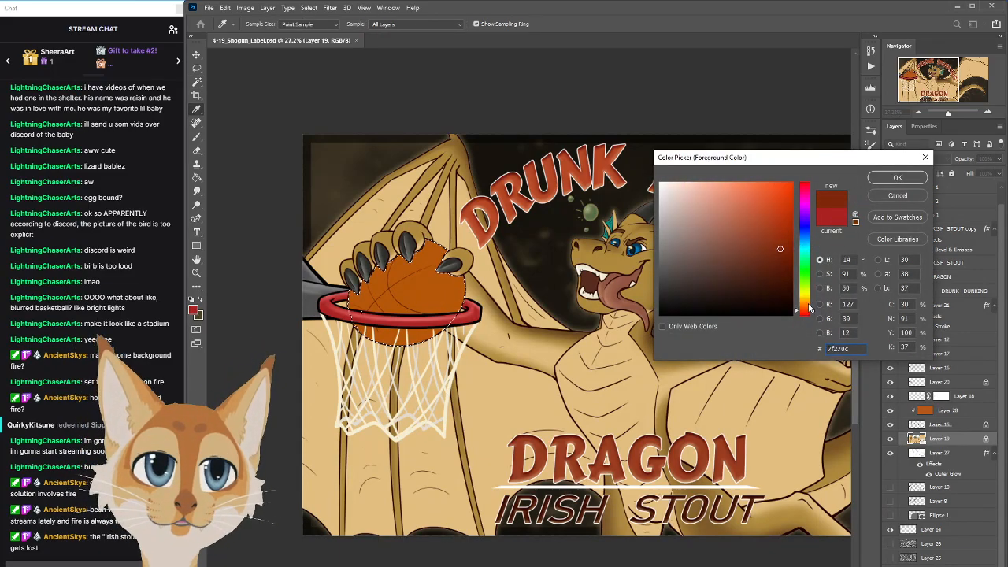
left_click(897, 177)
Shade the basketball's edges and underside using a Soft Round Pressure Opacity brush at size 400, and sample the ball's orange for blending
left_click(870, 130)
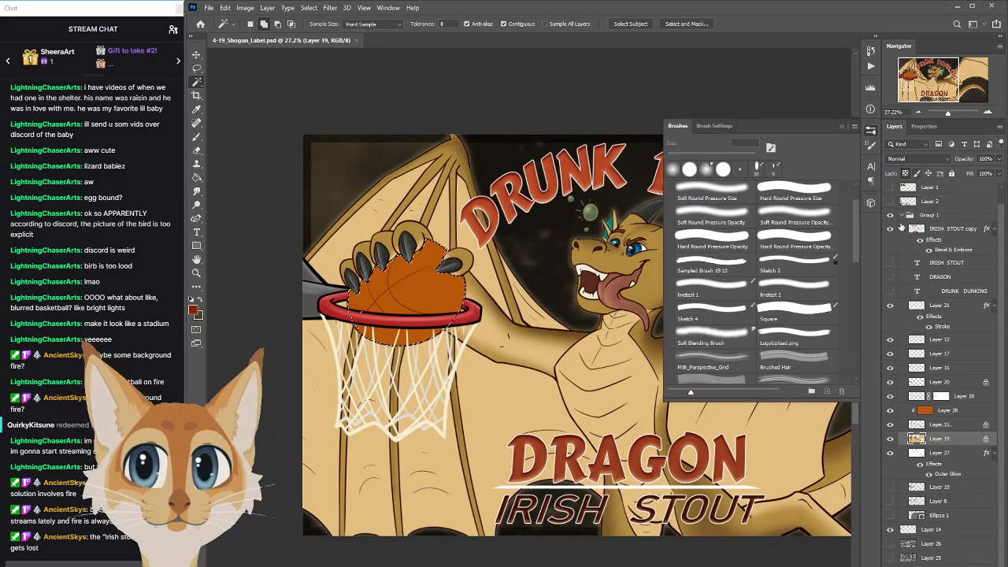
left_click(806, 218)
key("]")
key("]")
key("]")
key("]")
key("]")
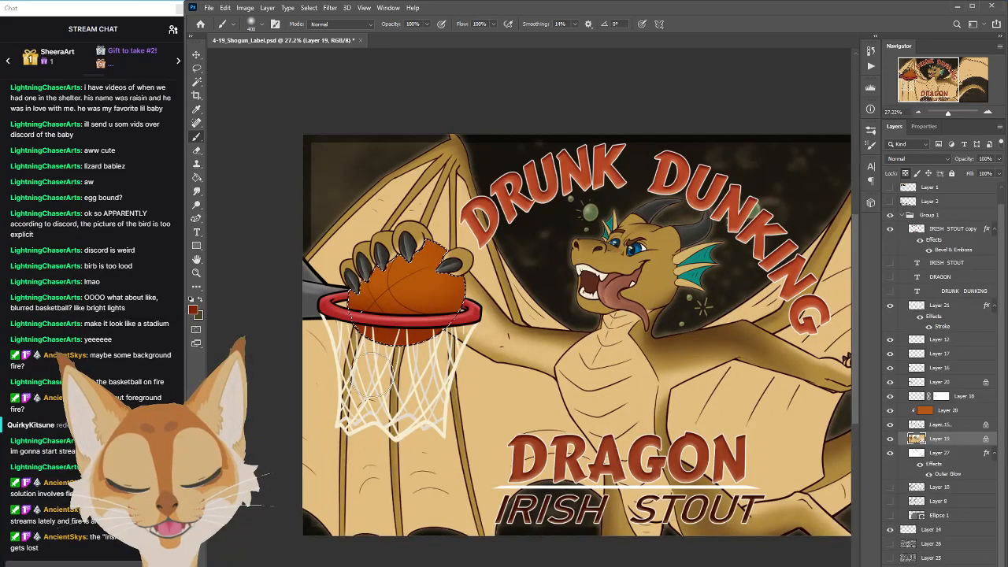
left_click(448, 285, "alt")
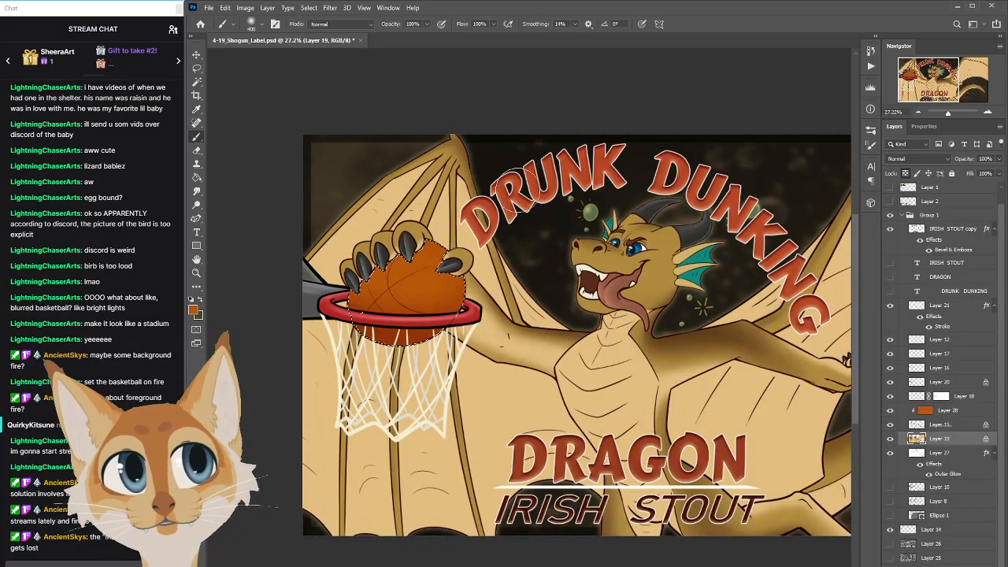
Clear the basketball selection and save the file
left_click(309, 8)
left_click(320, 28)
scroll(564, 271, "down", 6)
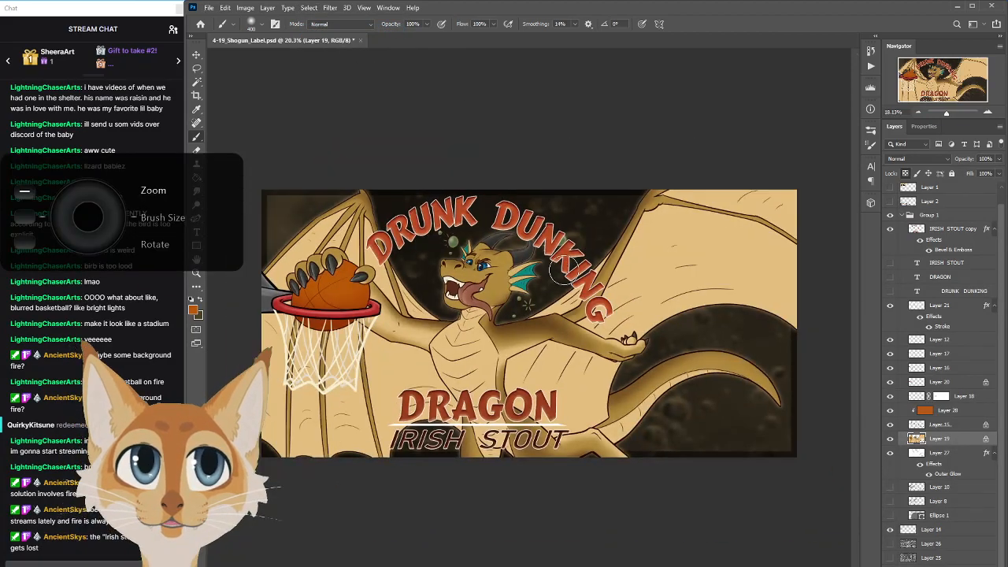
scroll(566, 268, "up", 1)
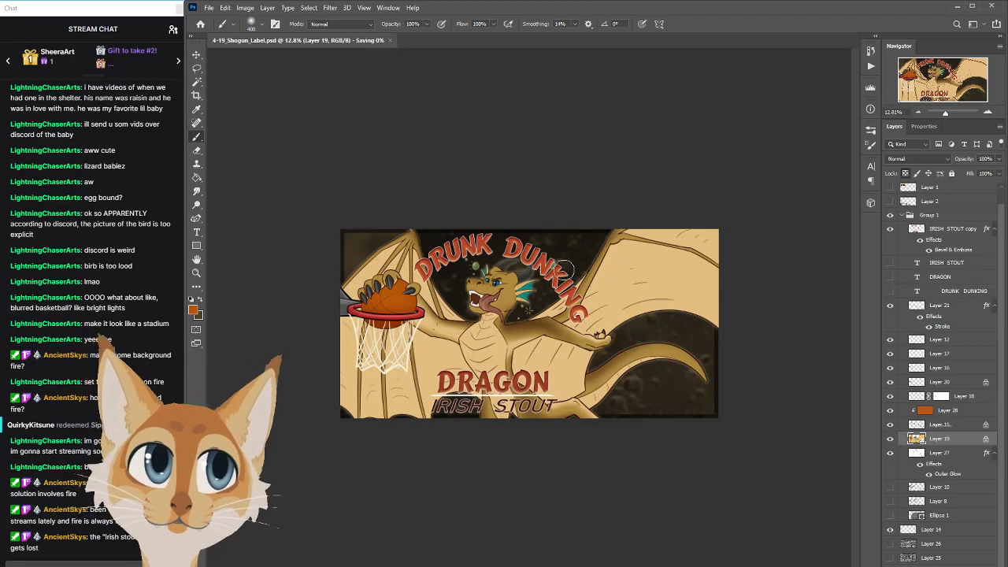
scroll(564, 270, "up", 4)
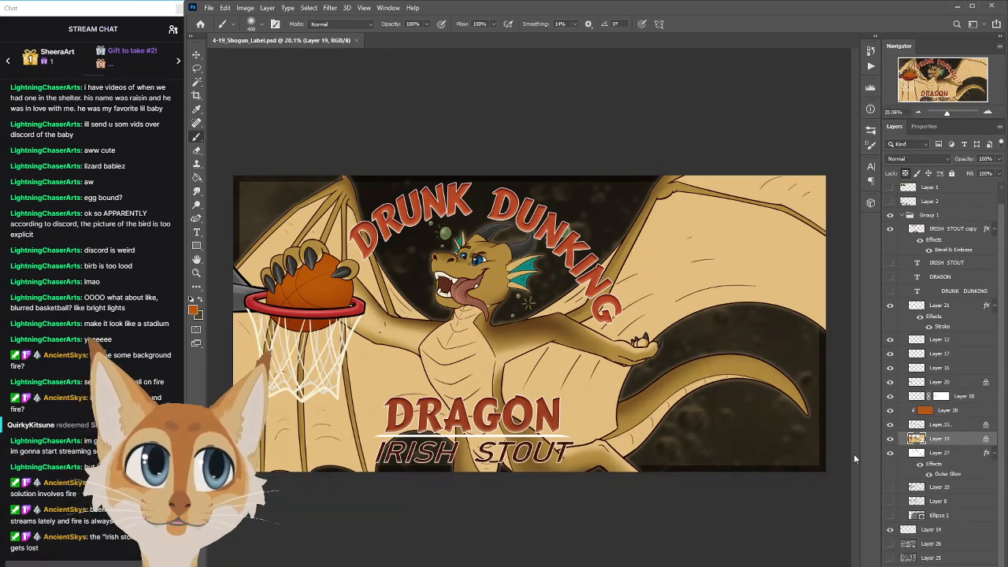
scroll(1002, 403, "down", 1)
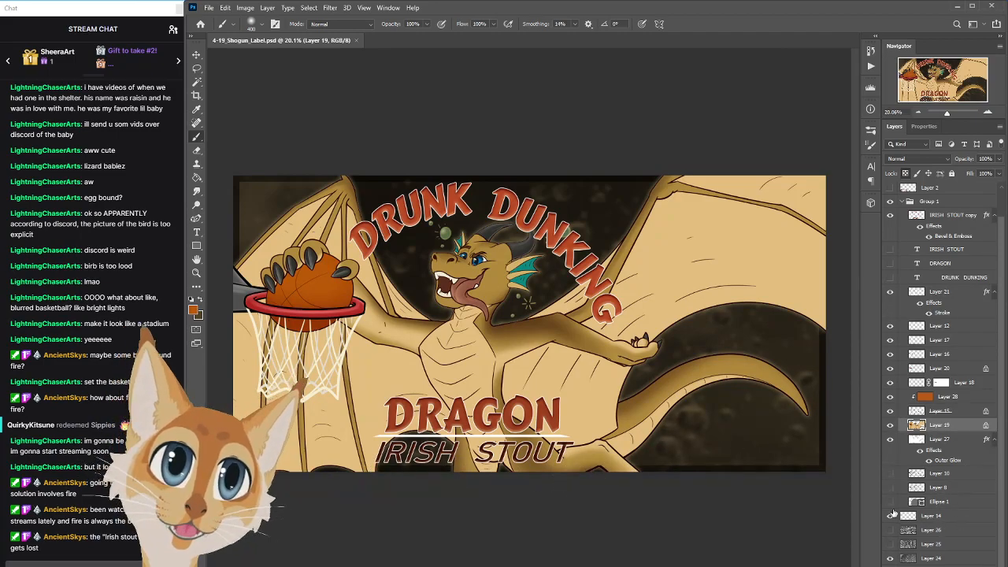
Make the IRISH STOUT copy layer active and lasso a loose area around the DRAGON IRISH STOUT lettering
left_click(892, 443)
left_click(891, 440)
left_click_drag(1004, 339, 1006, 339)
left_click(955, 216)
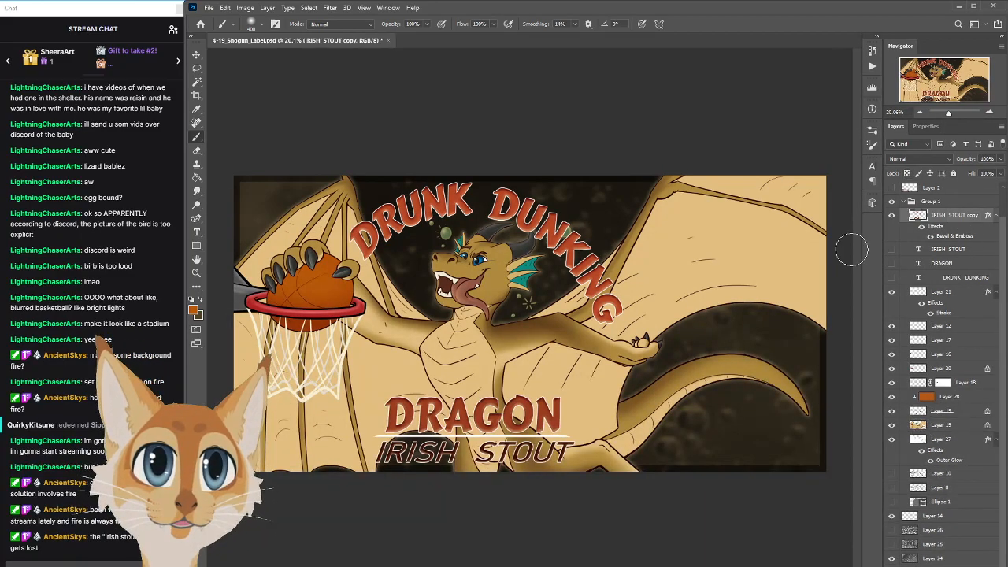
key("l")
mouse_move(498, 499)
left_mouse_down()
mouse_move(594, 493)
mouse_move(416, 497)
mouse_move(473, 499)
left_mouse_up()
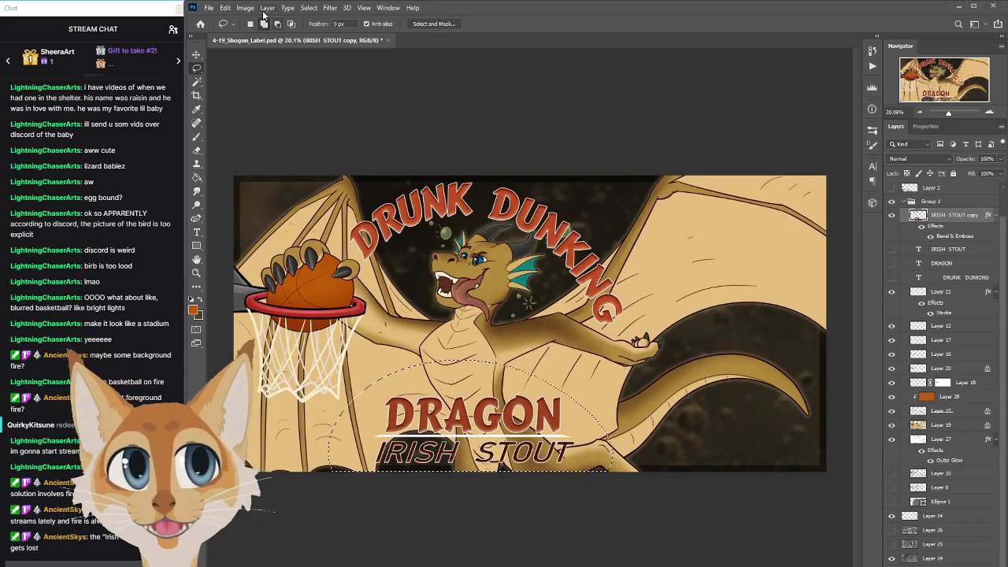
left_click(245, 7)
mouse_move(283, 35)
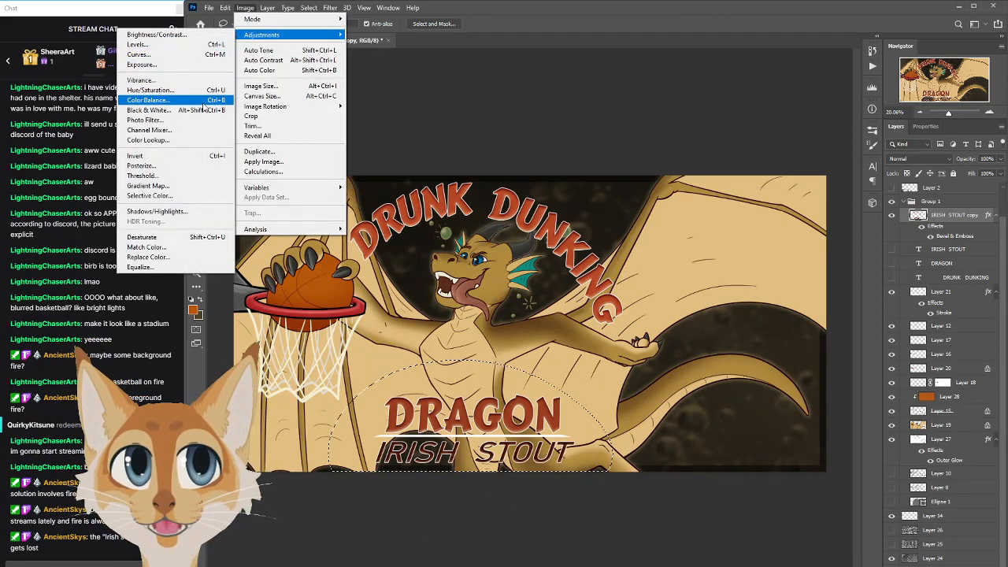
left_click(204, 91)
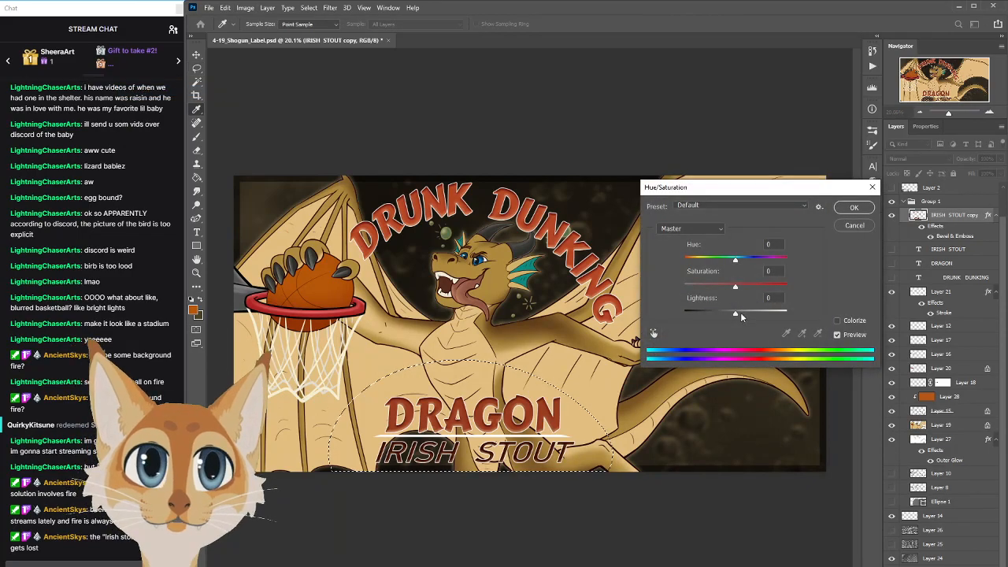
left_click(740, 313)
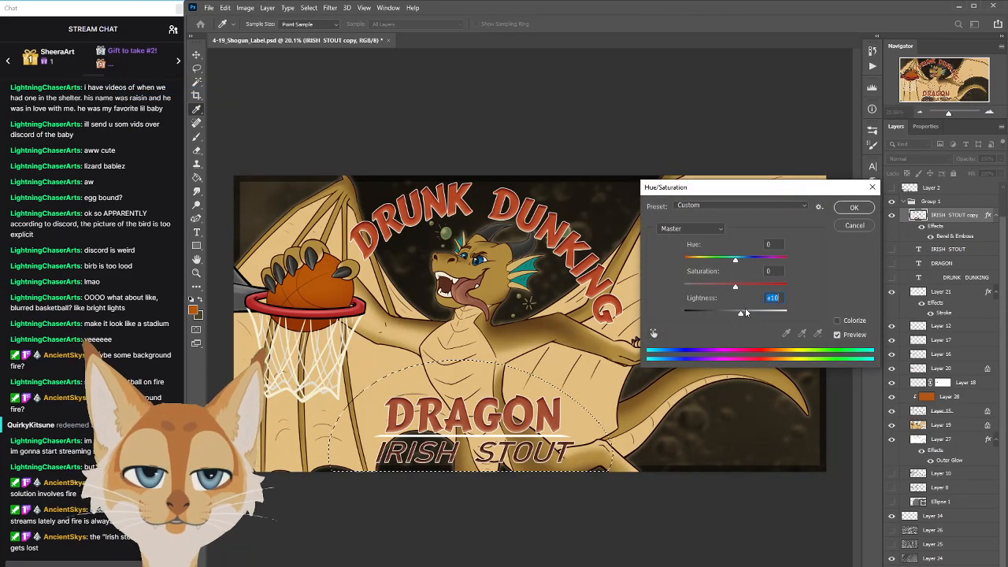
left_click(851, 226)
Hide the lettering's Bevel & Emboss effect and lock the transparent pixels of the IRISH STOUT copy layer
left_click(923, 234)
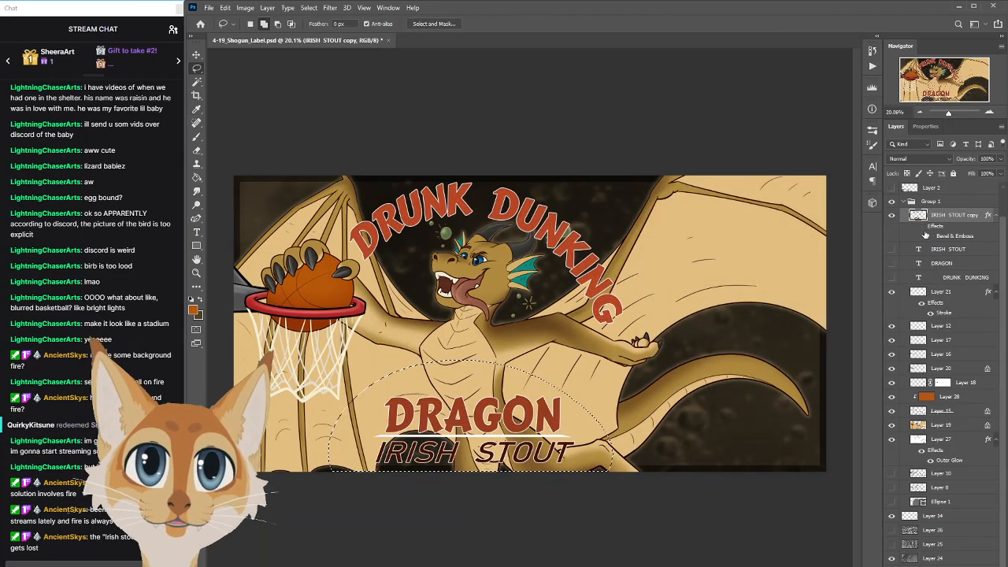
key("b")
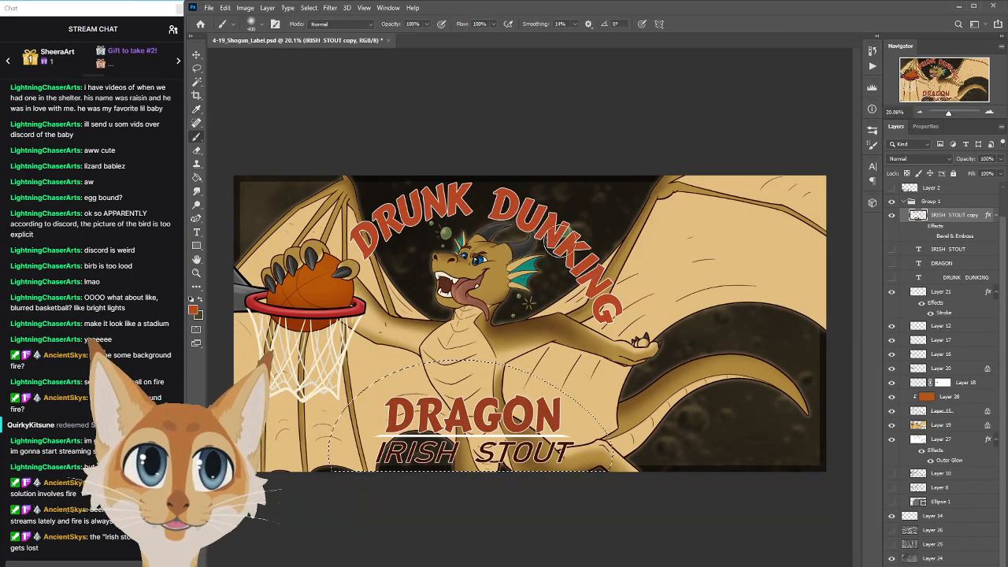
left_click(906, 173)
Brush a lighter orange-red over the DRAGON and IRISH STOUT lettering with the brush size reduced to 125
key("]")
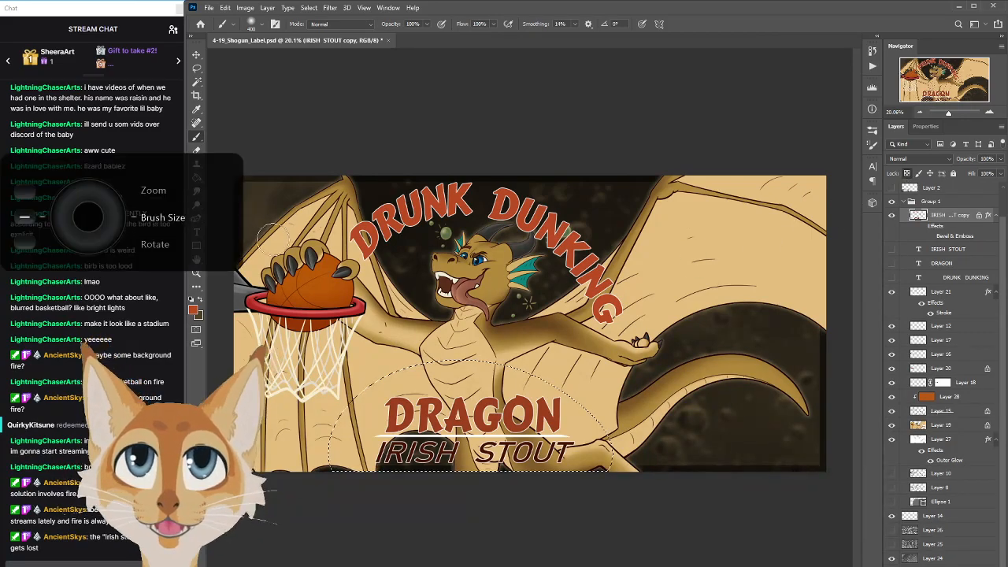
key("[")
key("[")
key("[")
left_click_drag(541, 400, 397, 413)
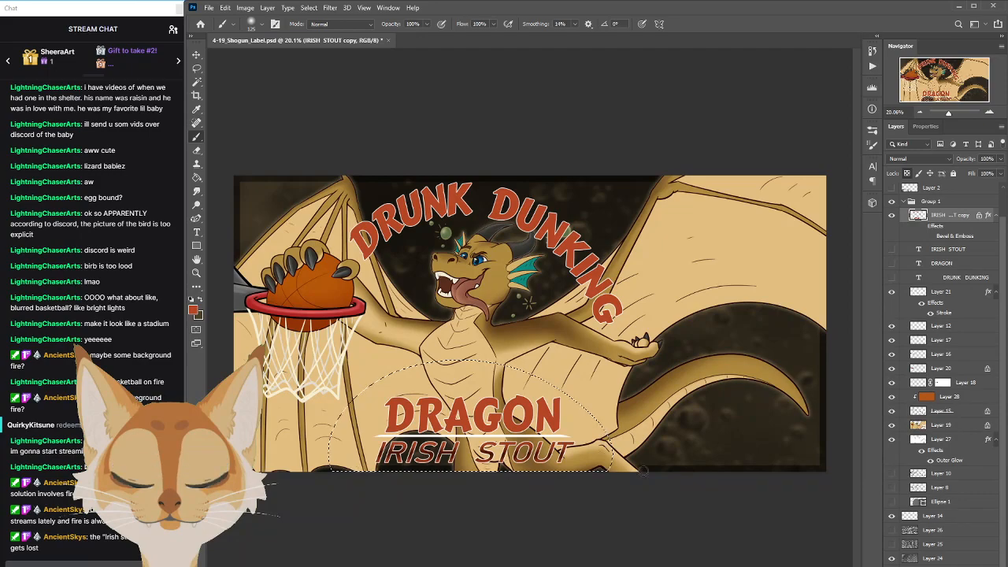
Show the lettering's Bevel & Emboss effect again and clear the lasso selection
left_click(931, 237)
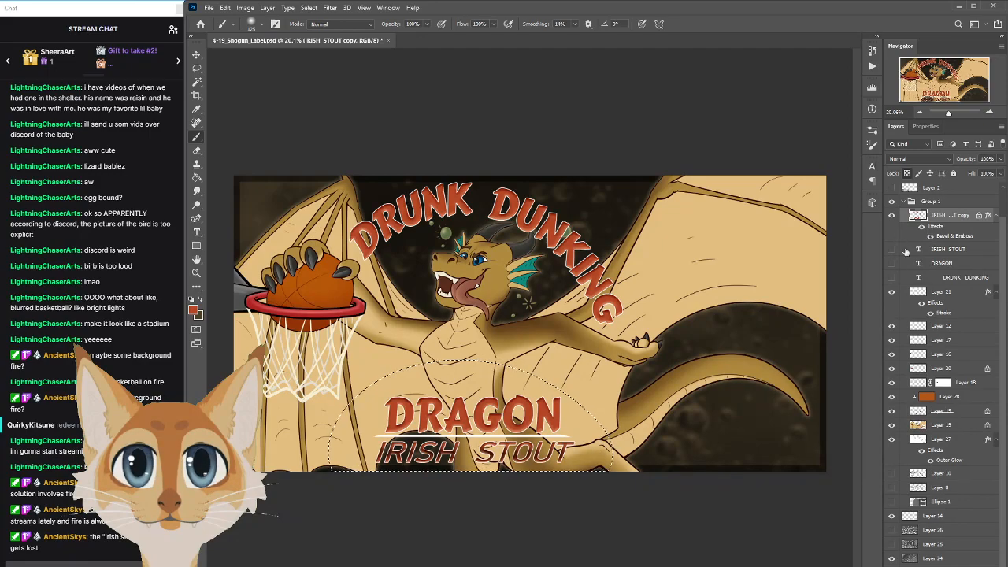
key("[")
key("[")
scroll(863, 267, "down", 3)
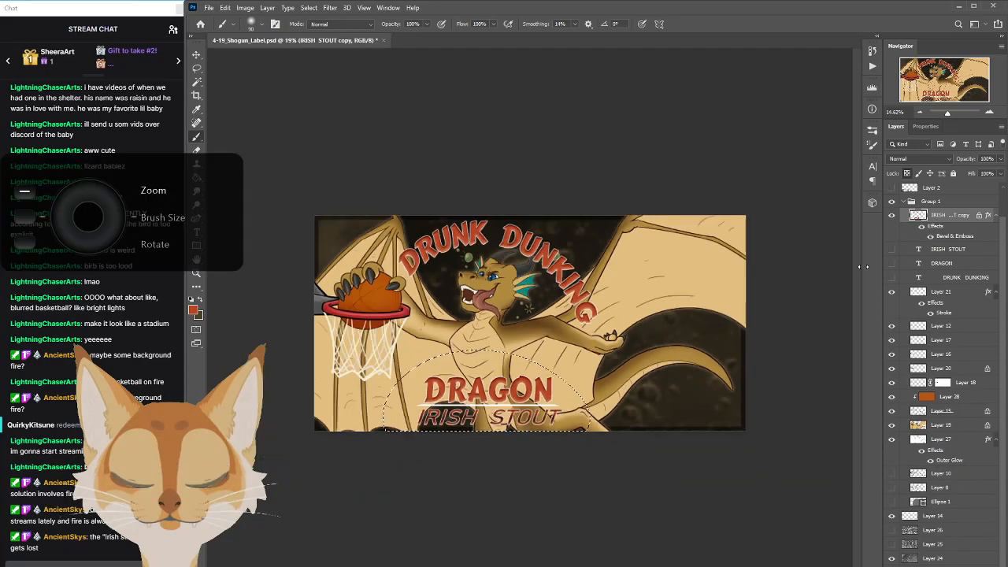
scroll(863, 267, "up", 3)
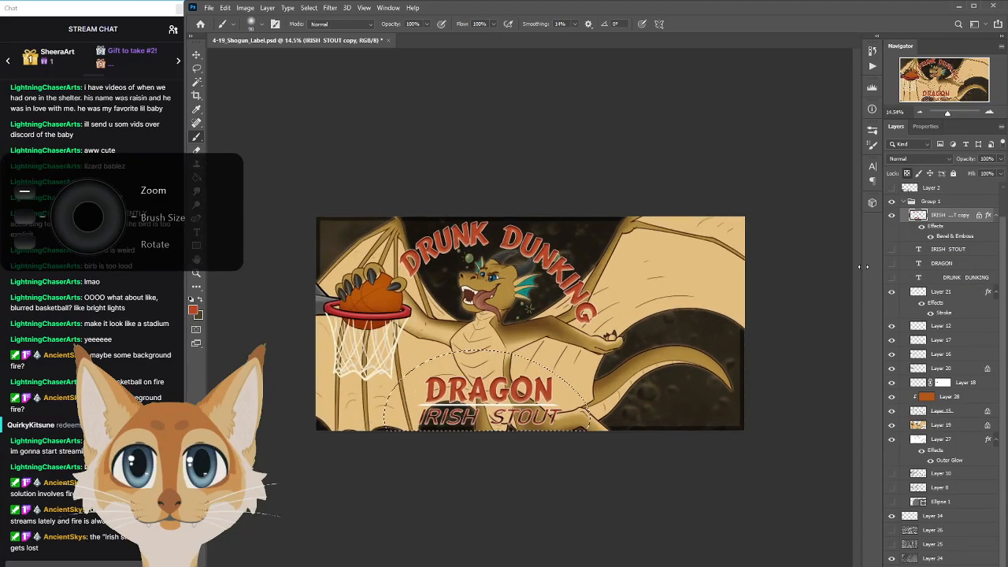
key("ctrl+d")
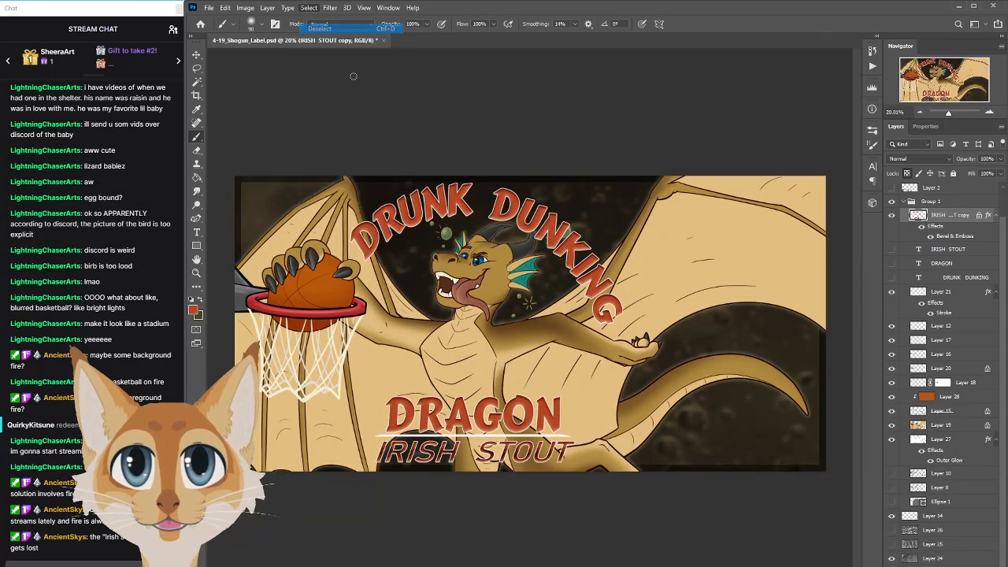
Toggle the black Layer 22 on and off to examine the lettering's contrast in greyscale
scroll(1004, 245, "up", 1)
left_click(891, 190)
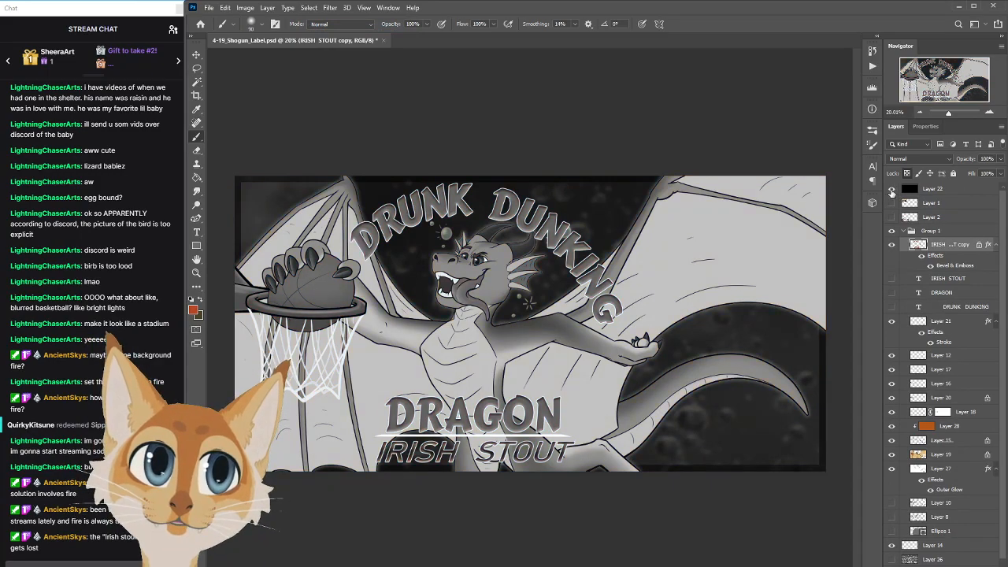
left_click(891, 192)
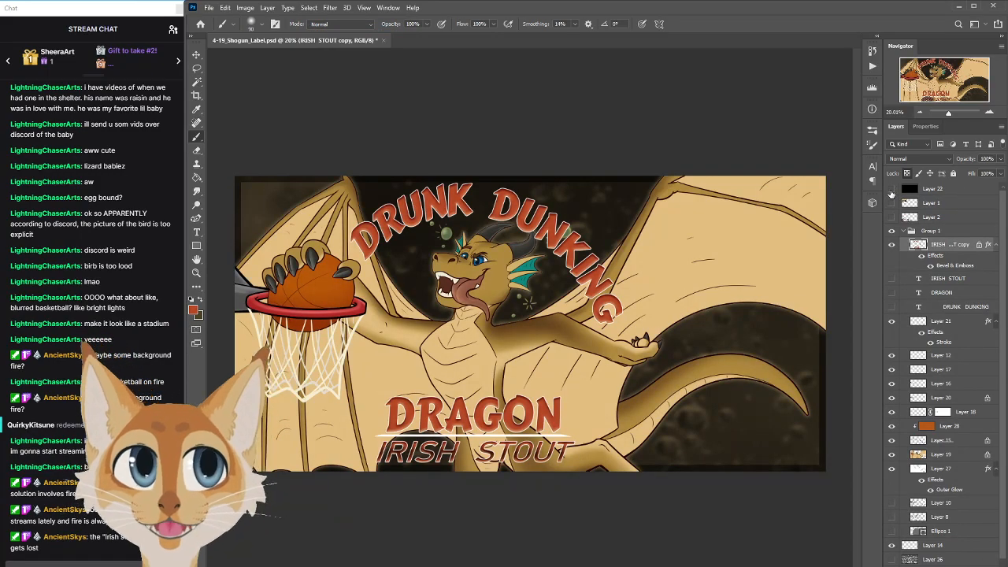
Pick a darker shade of the orange-red #b64725 and brush it onto the lettering as shading at size 200
left_click(200, 300)
left_click(194, 310)
left_click(199, 316)
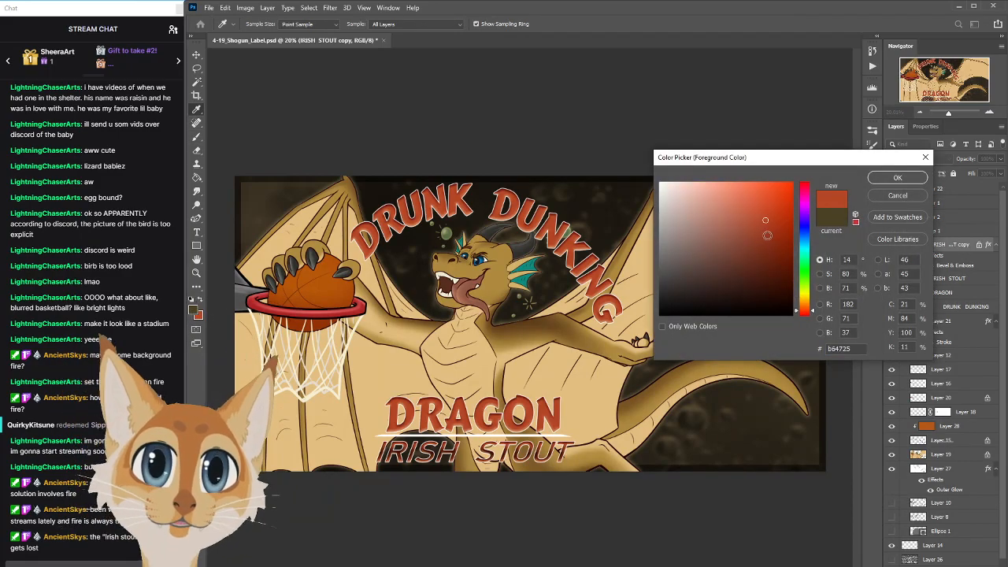
left_click(766, 237)
left_click(891, 179)
key("b")
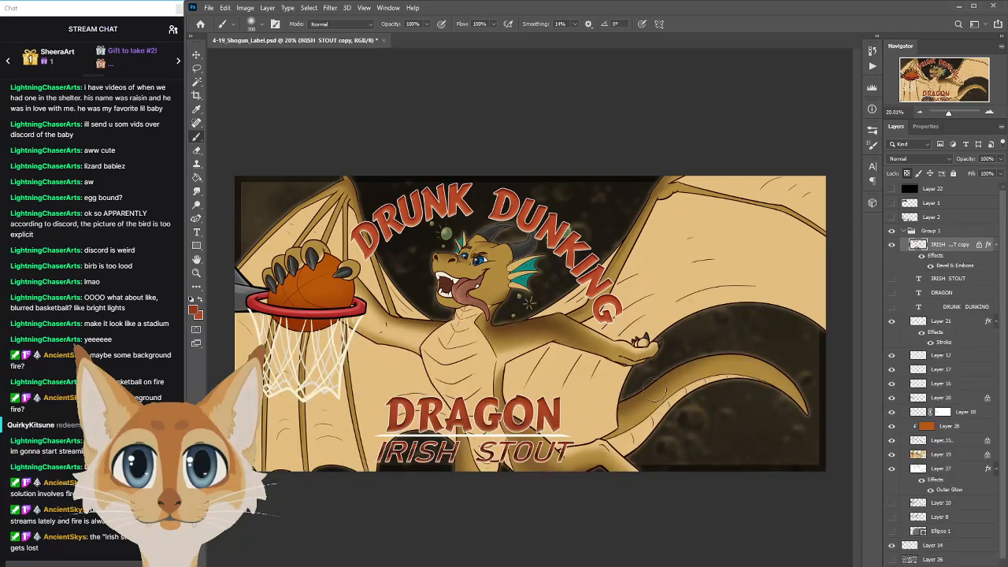
Recheck the shaded lettering in greyscale by toggling Layer 22 on and off
scroll(731, 394, "down", 4)
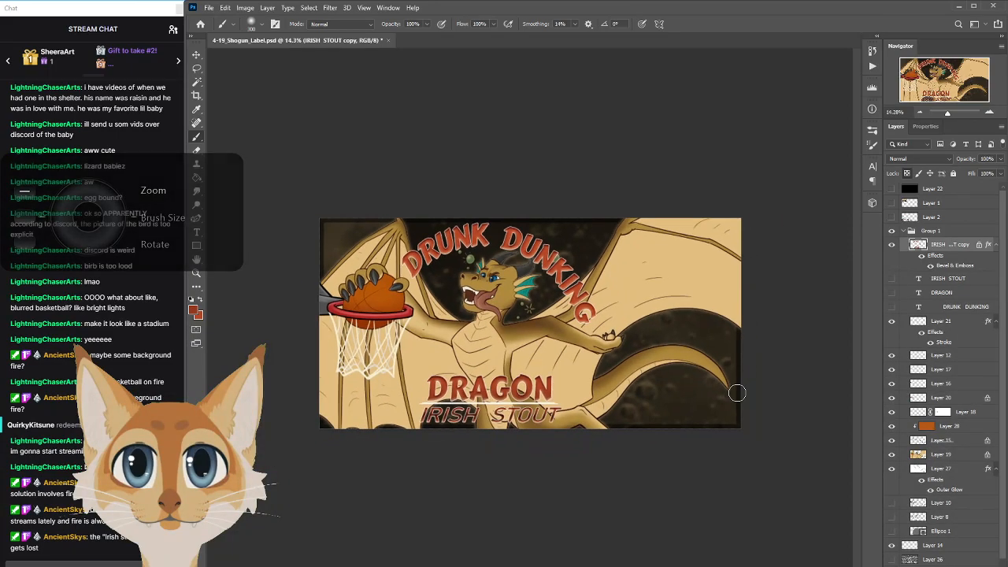
scroll(738, 394, "up", 1)
left_click(891, 190)
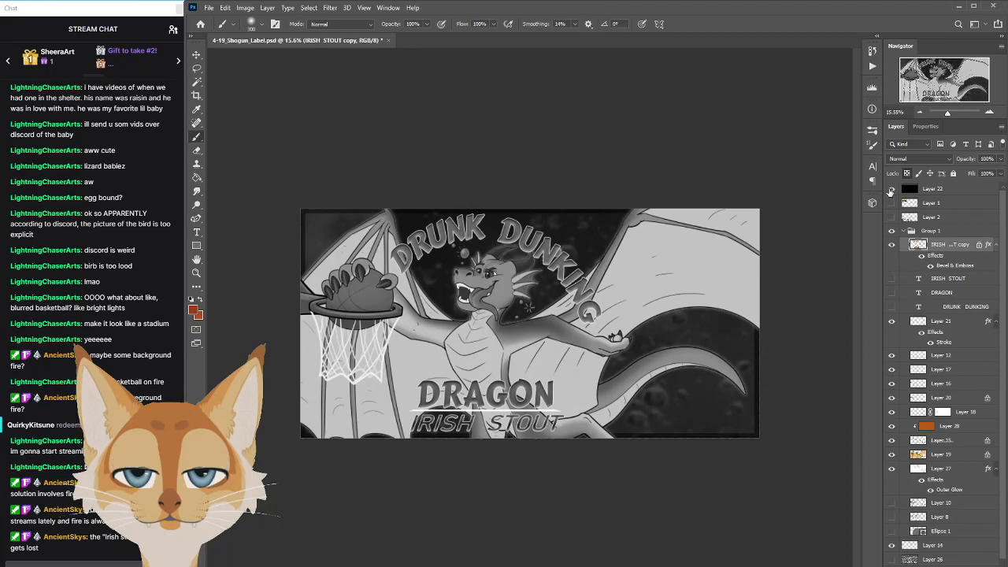
left_click(891, 190)
scroll(196, 313, "up", 3)
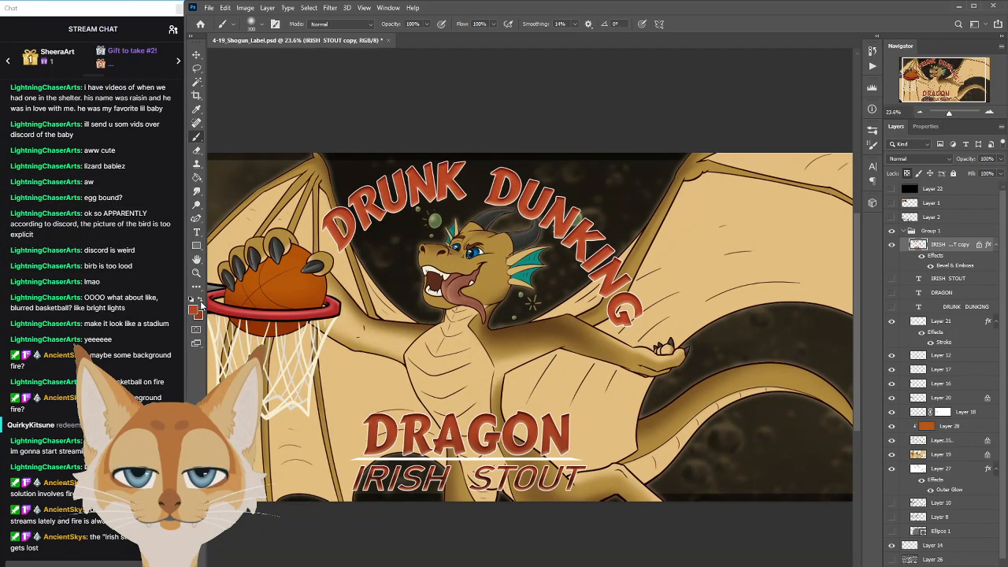
Set the foreground colour to the dark brown-red #762c15 and deepen the lettering's shading with the brush at size 150
left_click(196, 314)
left_click(769, 253)
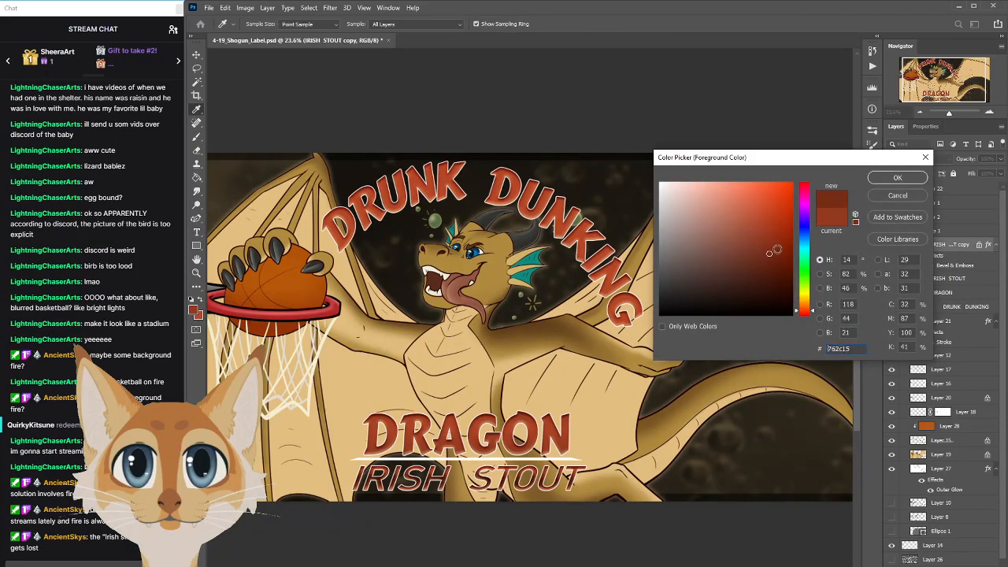
left_click(895, 178)
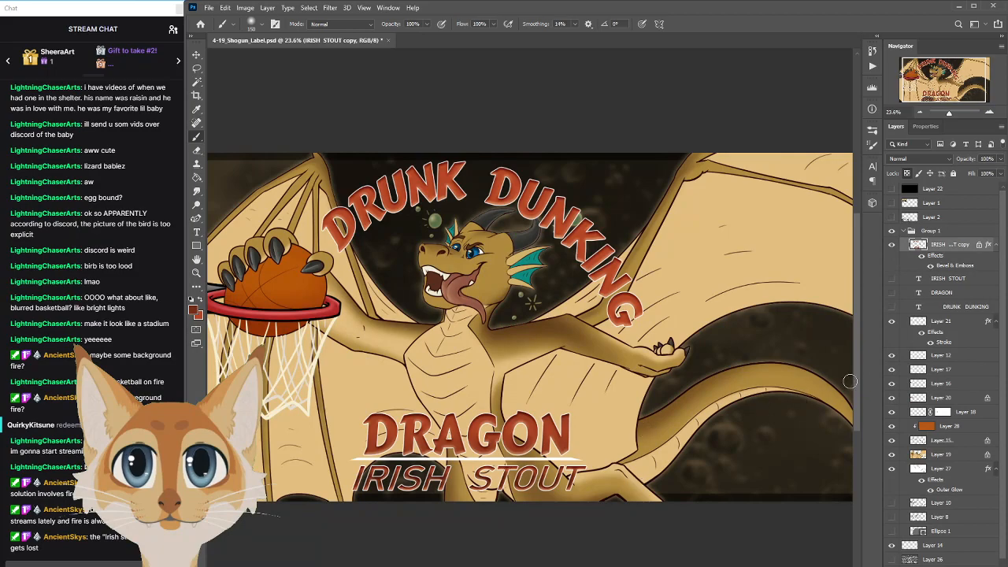
scroll(353, 422, "down", 3)
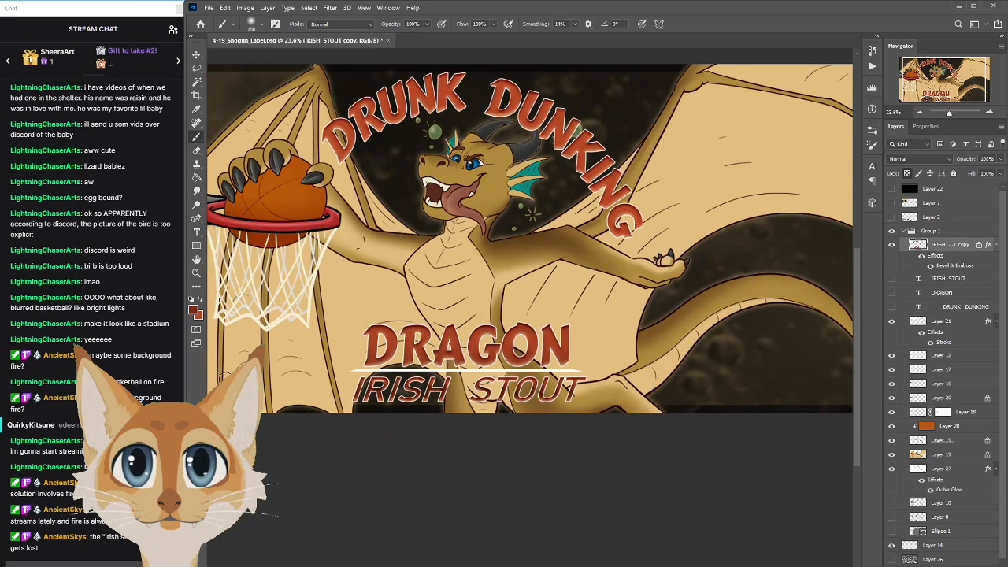
Choose an even darker maroon, brush it over the lower lettering, and swap back to the orange-red colour
left_click(194, 311)
left_click(775, 266)
left_click(897, 178)
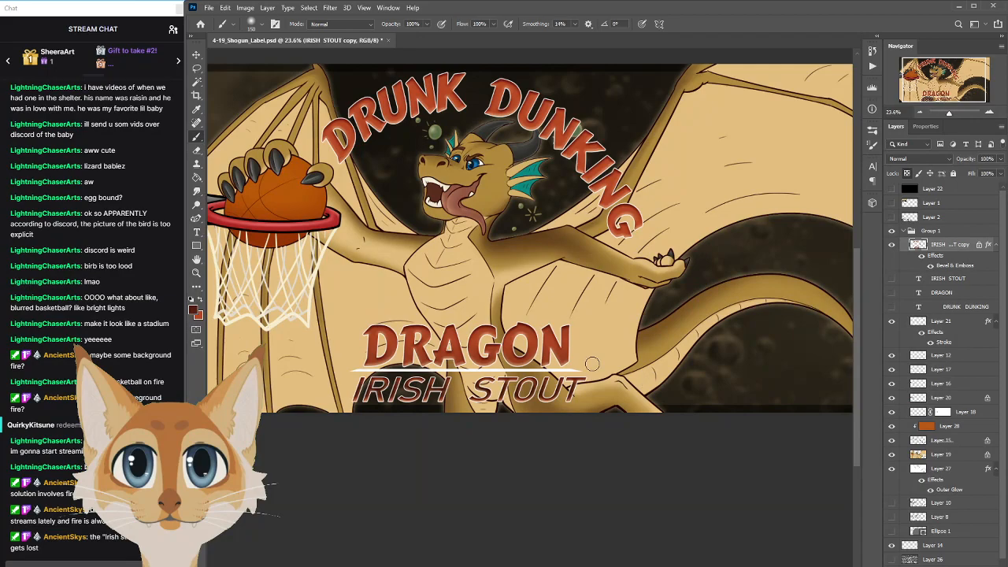
key("x")
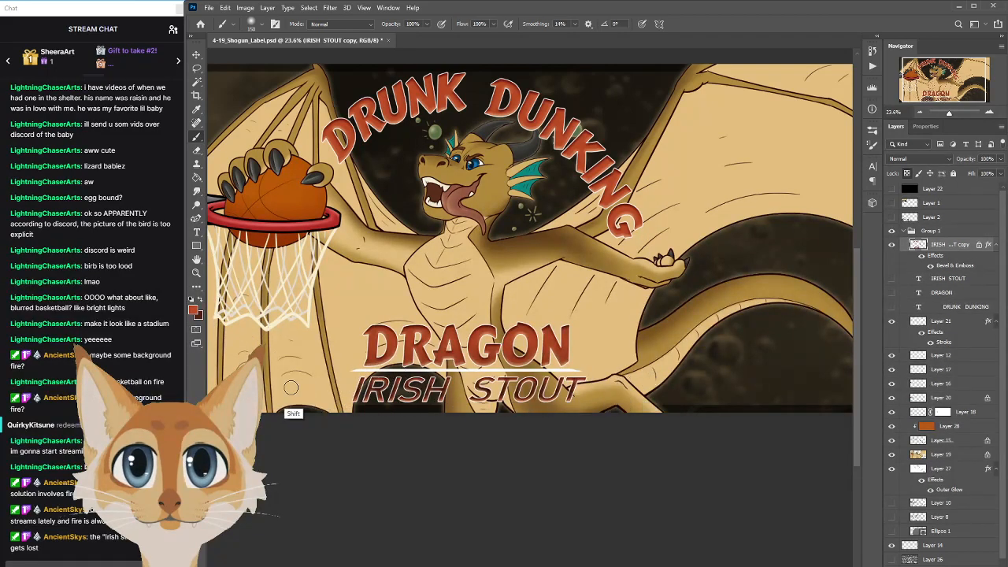
scroll(331, 418, "left", 5)
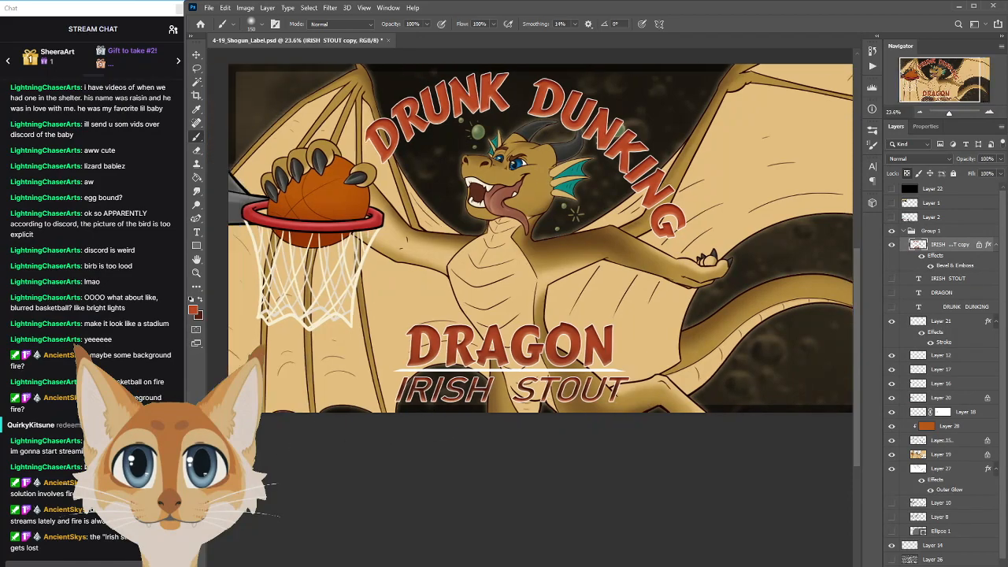
Check the whole label in greyscale by toggling Layer 22 on and off, and save the file
left_click(196, 273)
mouse_move(580, 397)
left_mouse_down()
mouse_move(553, 410)
mouse_move(566, 411)
left_mouse_up()
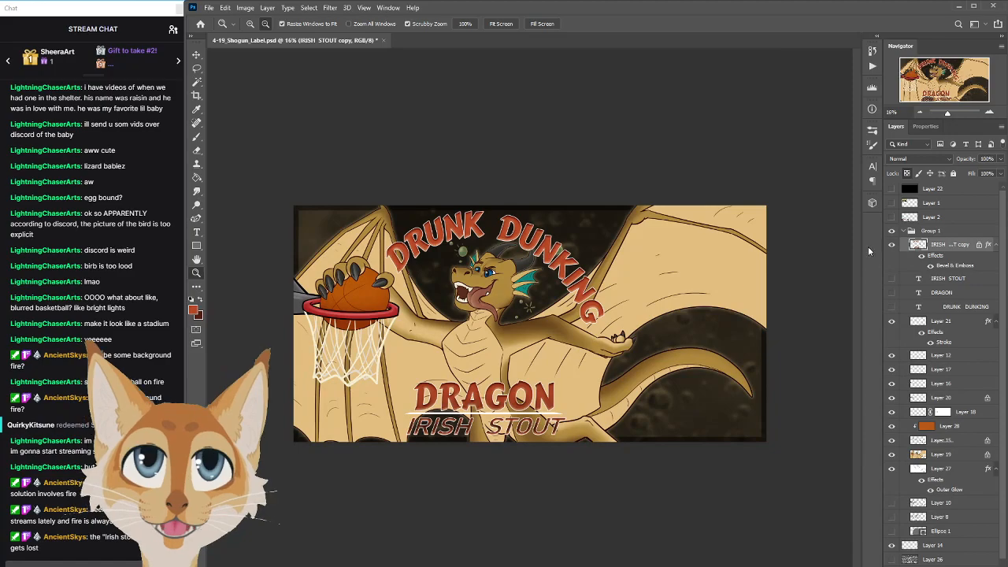
left_click(893, 189)
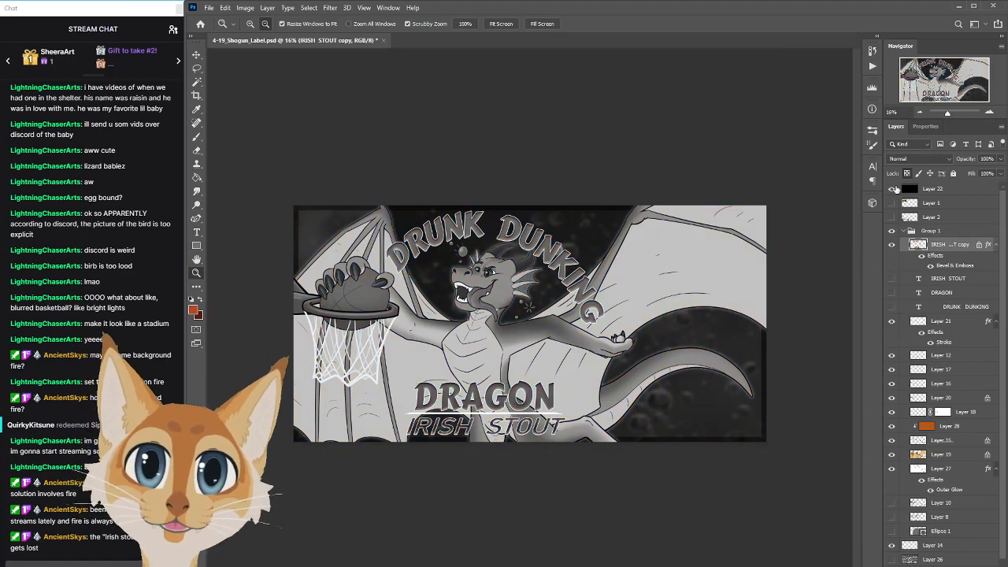
left_click(893, 189)
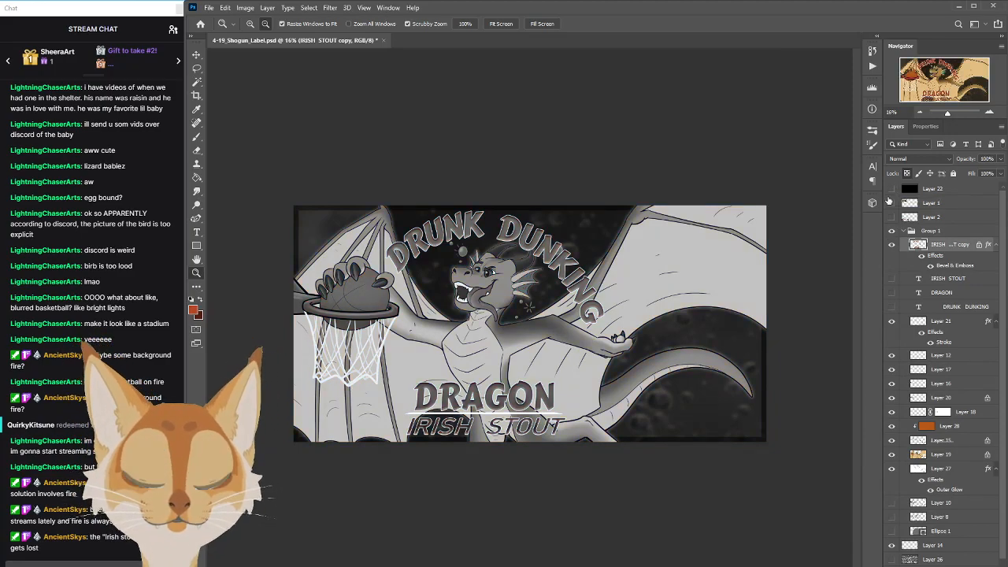
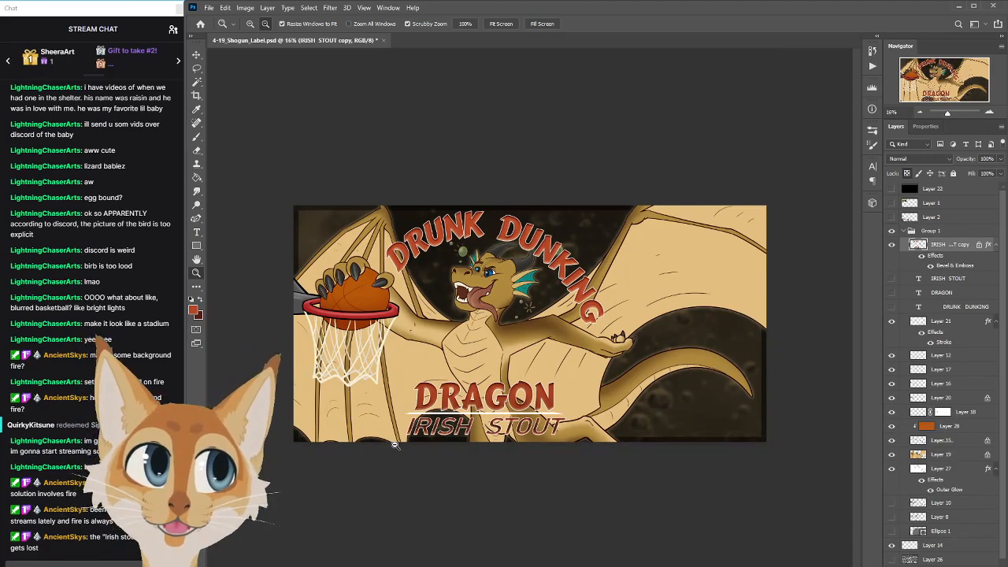
key("ctrl+s")
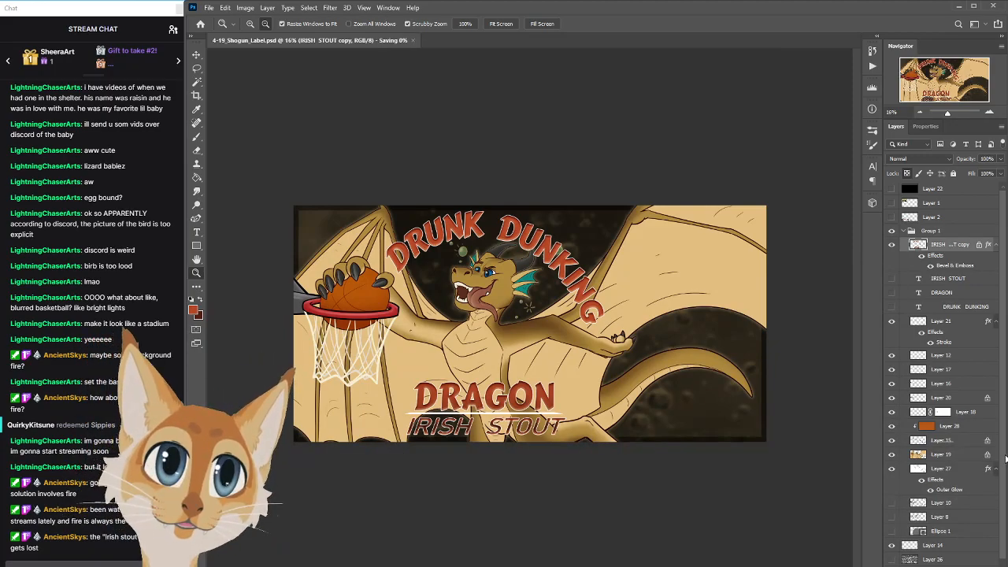
Select the background texture Layer 24, compare its opacity at 0% with the layer hidden, and restore the opacity to 100%
scroll(945, 394, "down", 2)
left_click(934, 558)
left_click(1001, 158)
left_click_drag(997, 172, 984, 174)
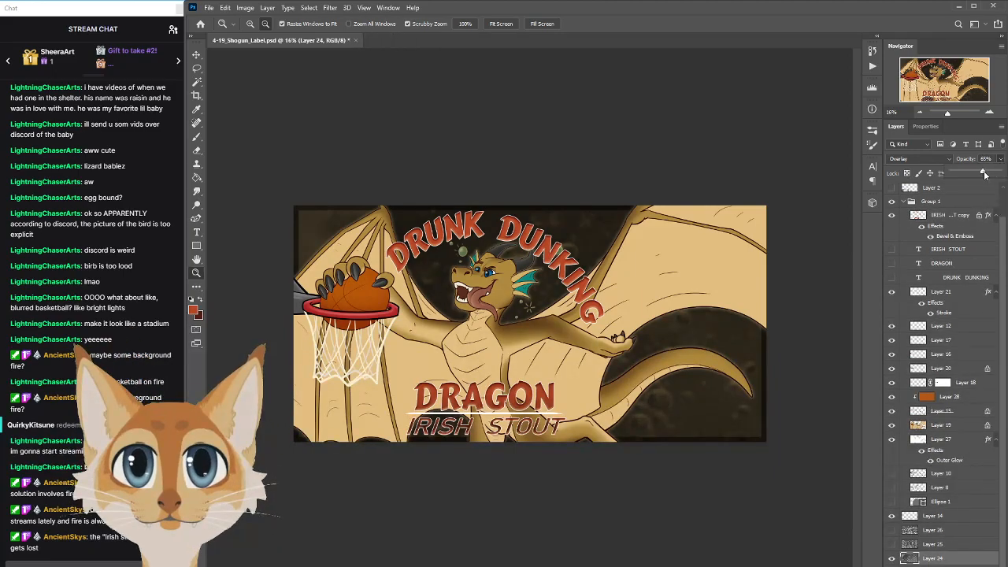
left_click(892, 557)
left_click(892, 558)
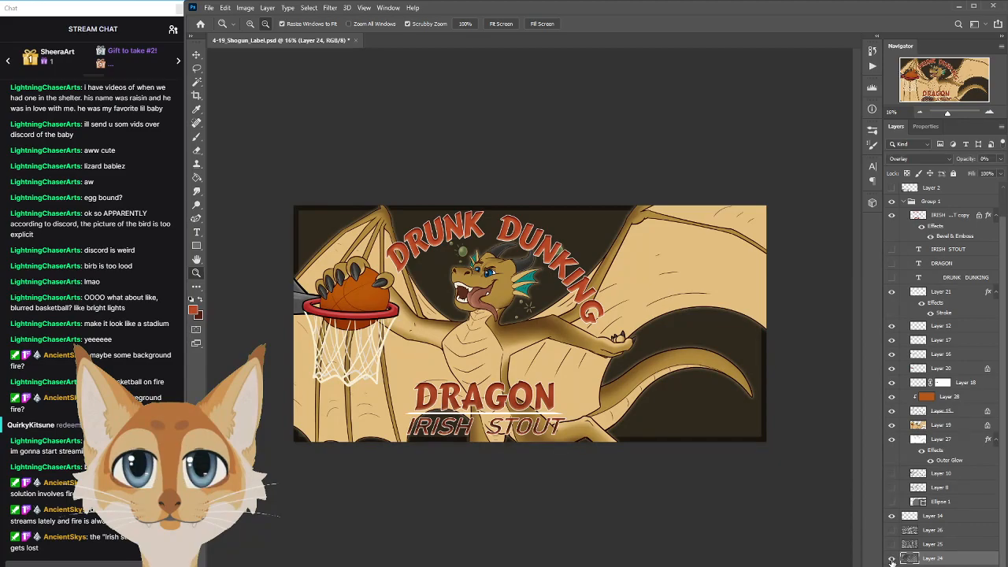
left_click(891, 558)
left_click(892, 558)
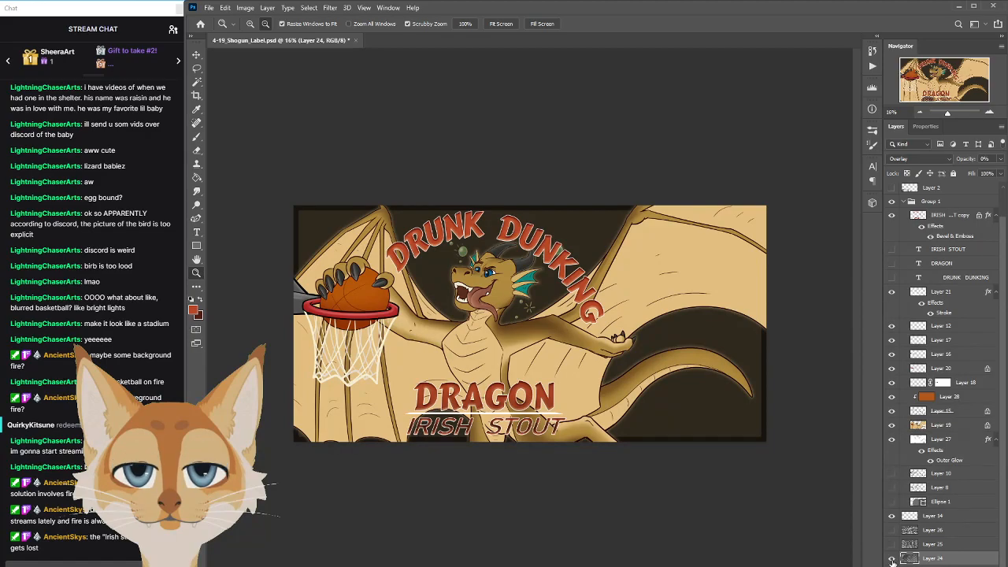
left_click(1000, 159)
left_click(998, 172)
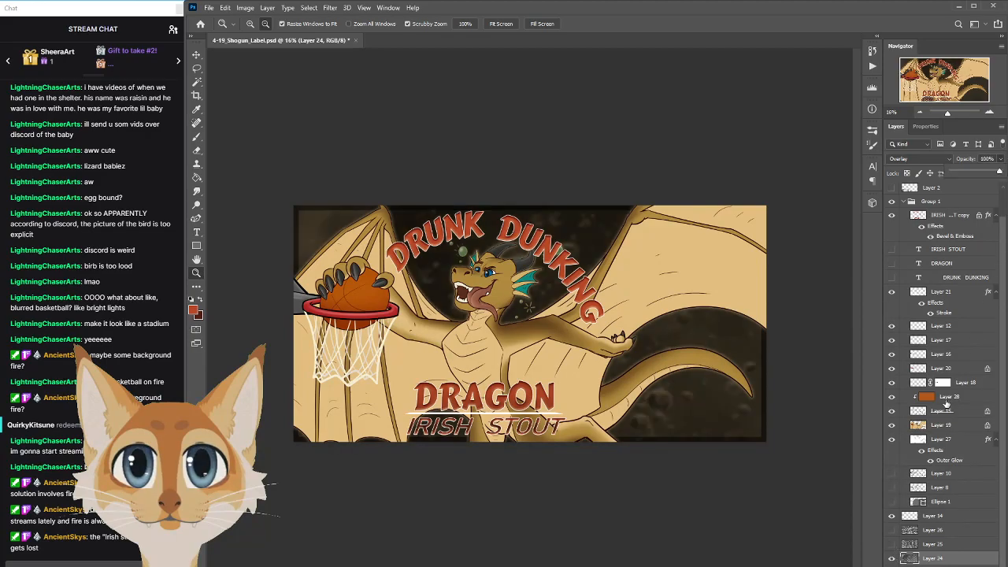
Compare the background with Layer 24 hidden and shown, and set the layer's opacity to 80%
left_click(891, 559)
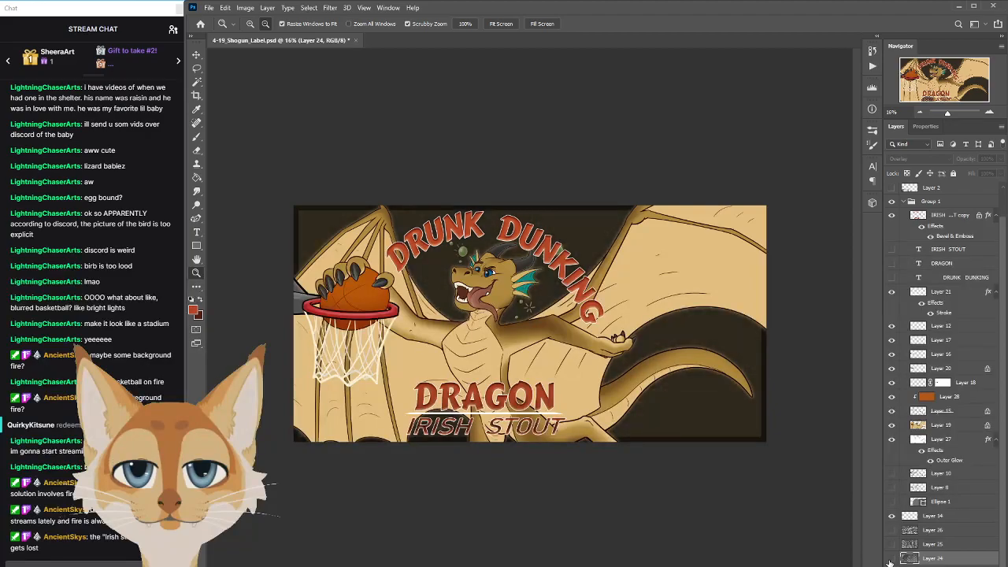
left_click(892, 558)
left_click(891, 560)
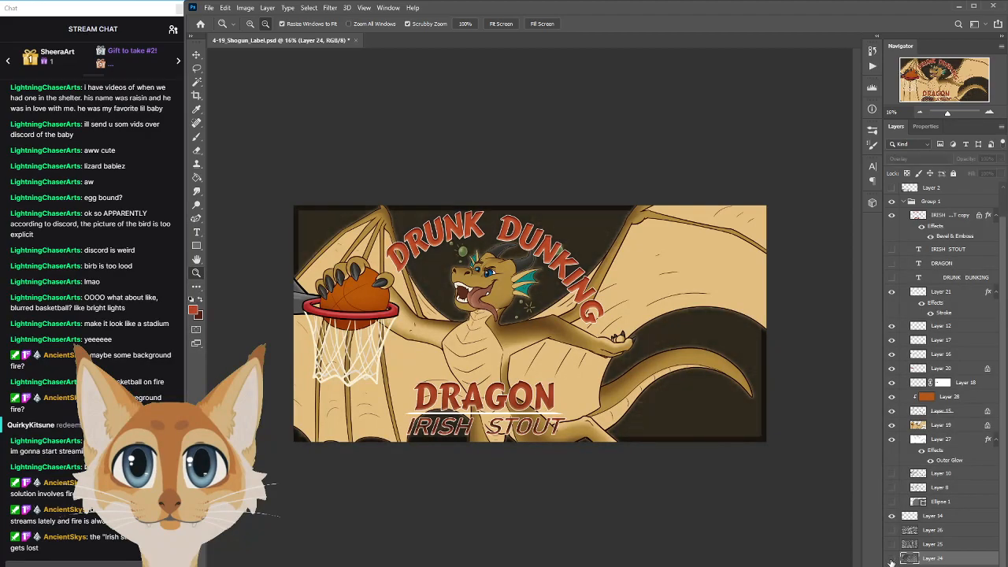
left_click(891, 559)
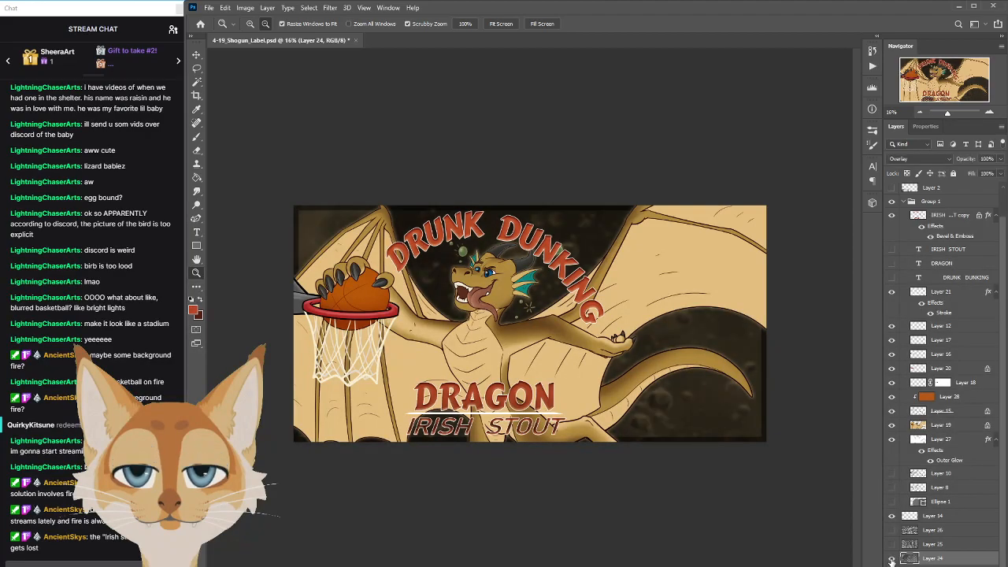
left_click(1001, 158)
left_click_drag(998, 173, 990, 175)
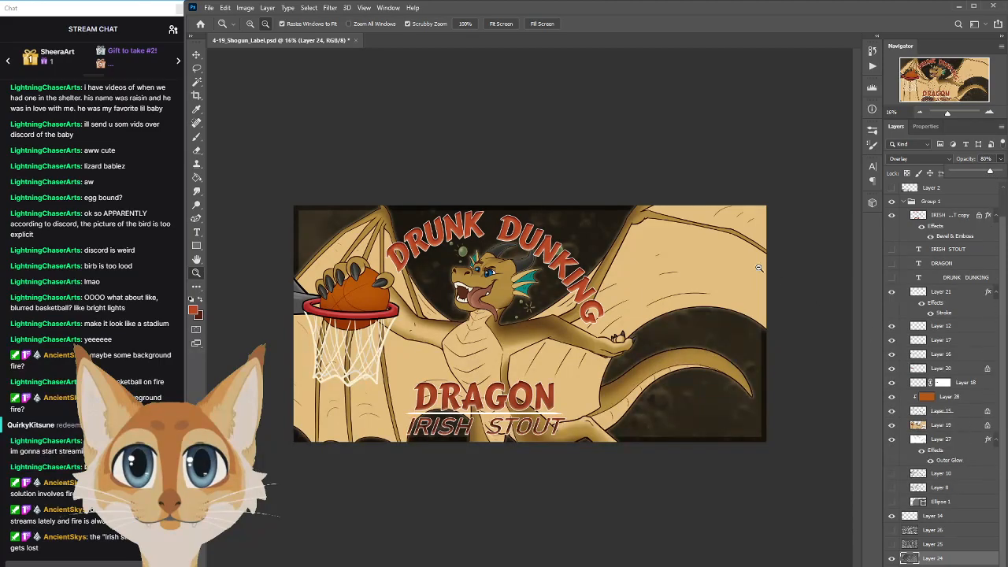
left_click(246, 8)
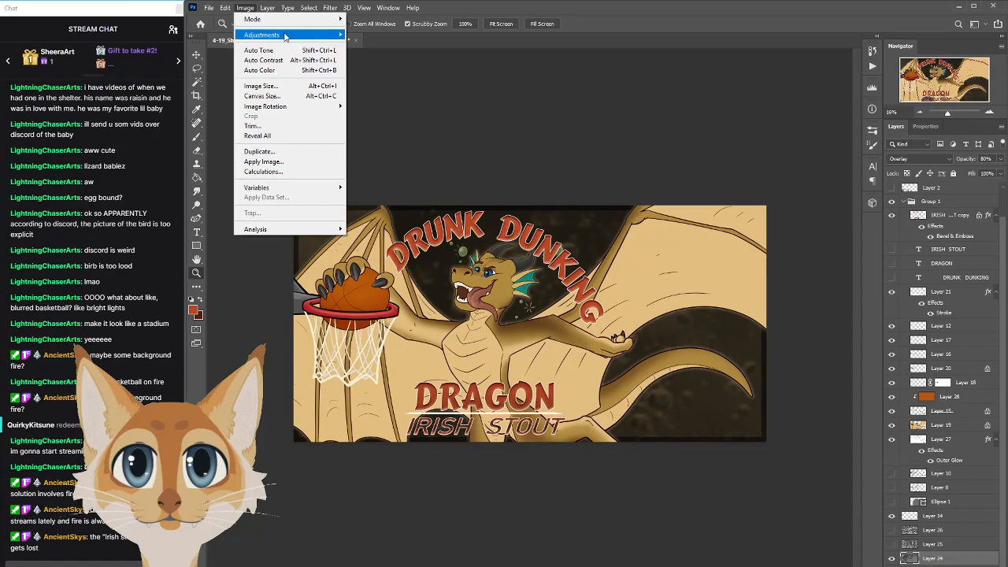
mouse_move(283, 34)
left_click(139, 44)
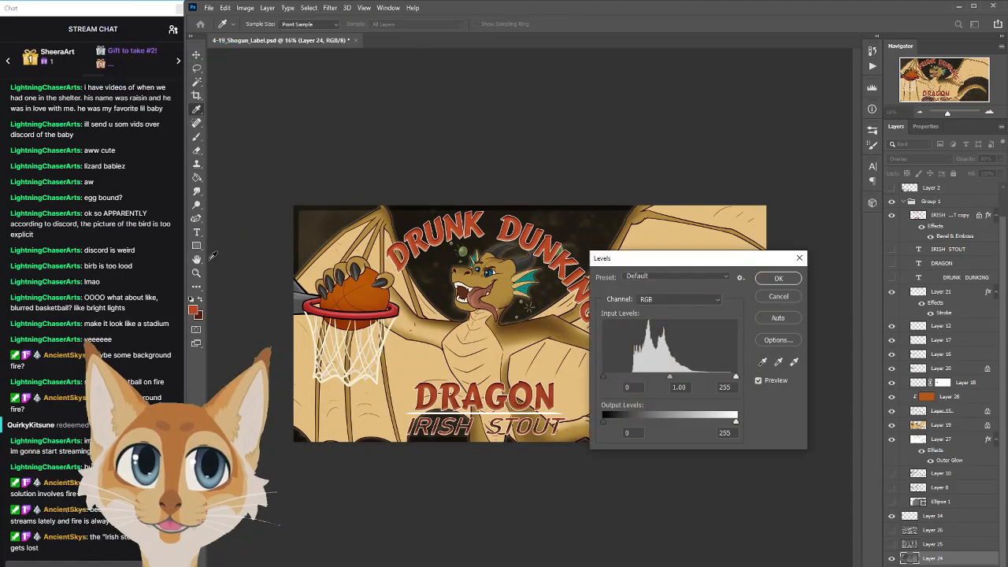
left_click_drag(672, 257, 848, 174)
left_click_drag(780, 295, 792, 293)
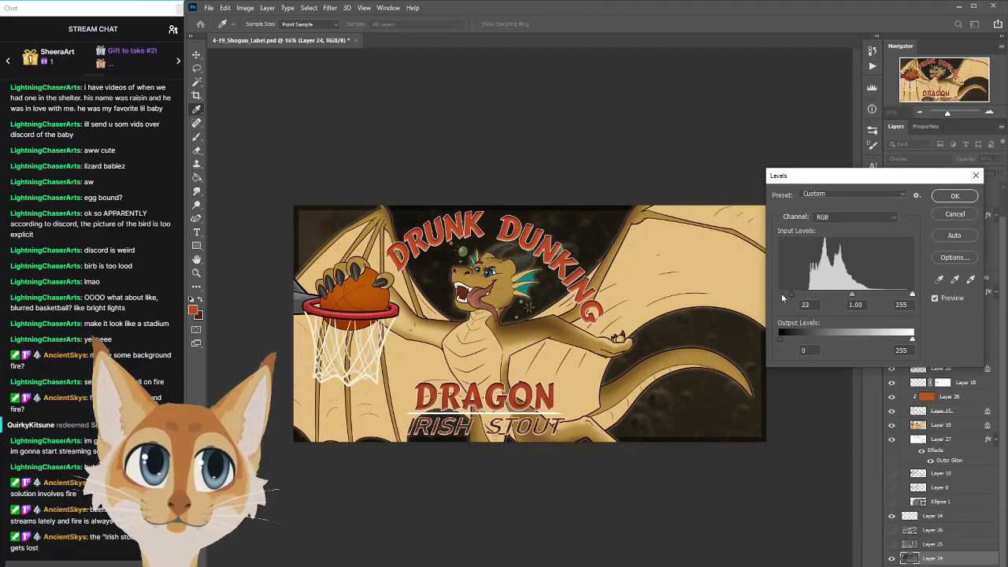
left_click_drag(913, 293, 884, 294)
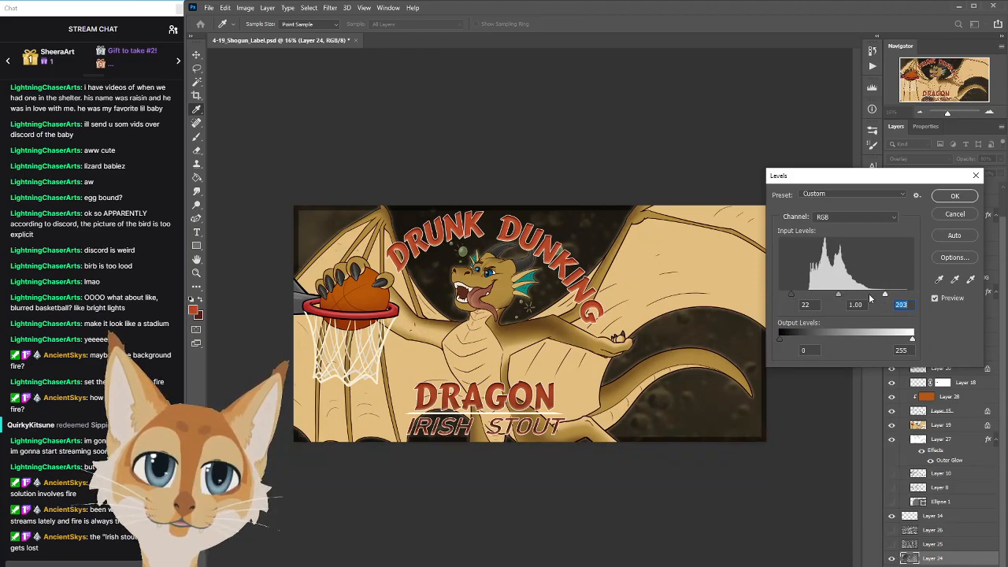
left_click_drag(795, 295, 877, 295)
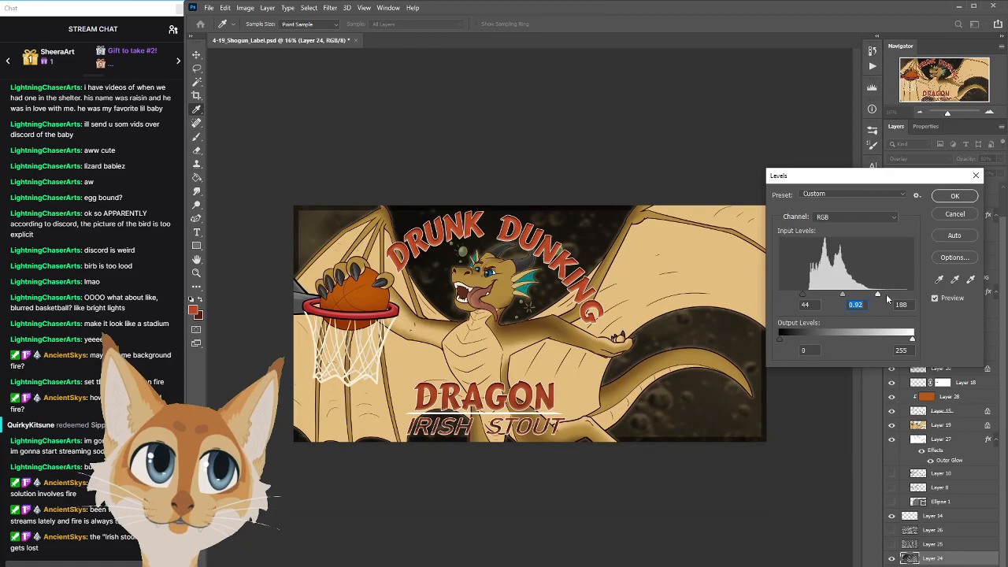
left_click(912, 303)
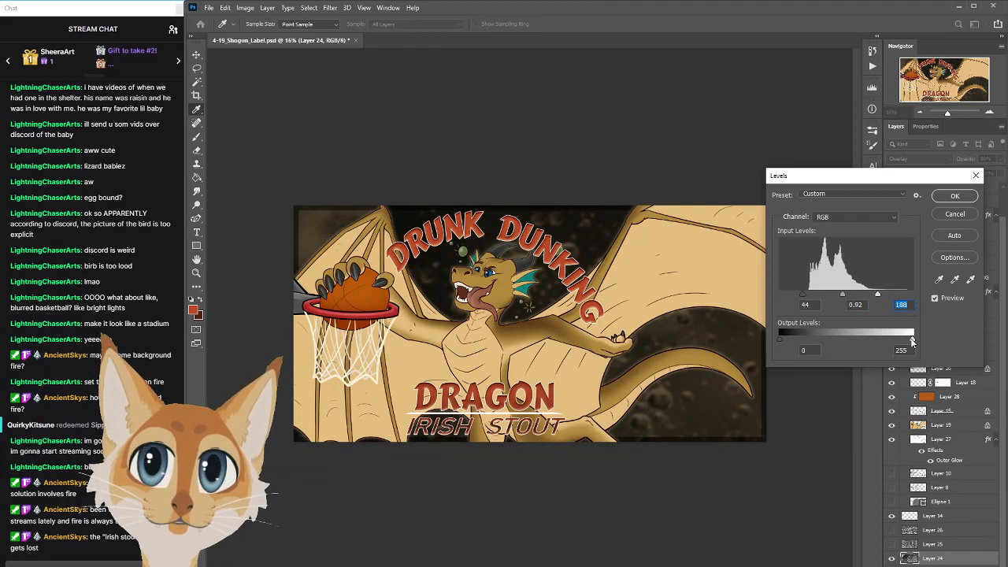
left_click(952, 215)
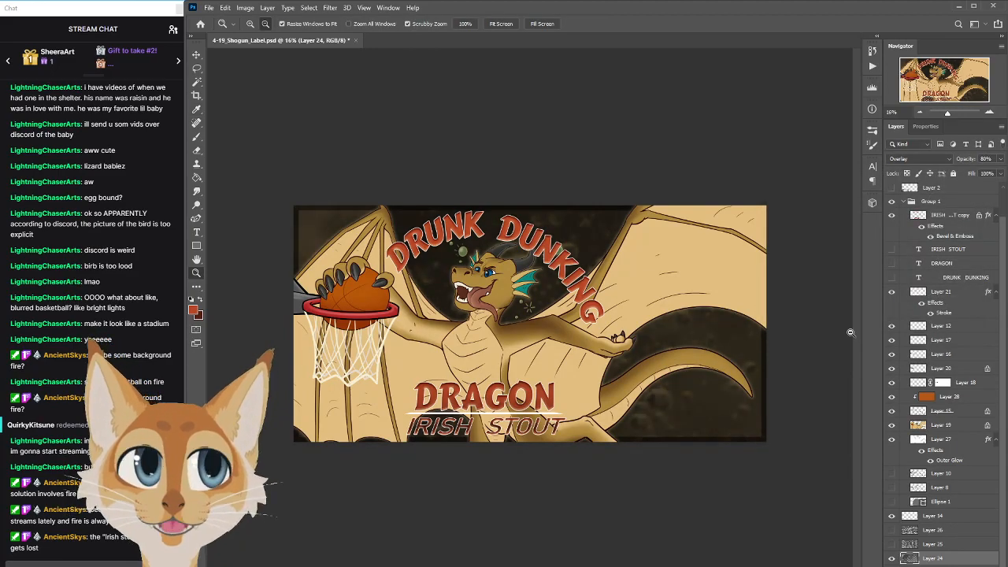
left_click(245, 7)
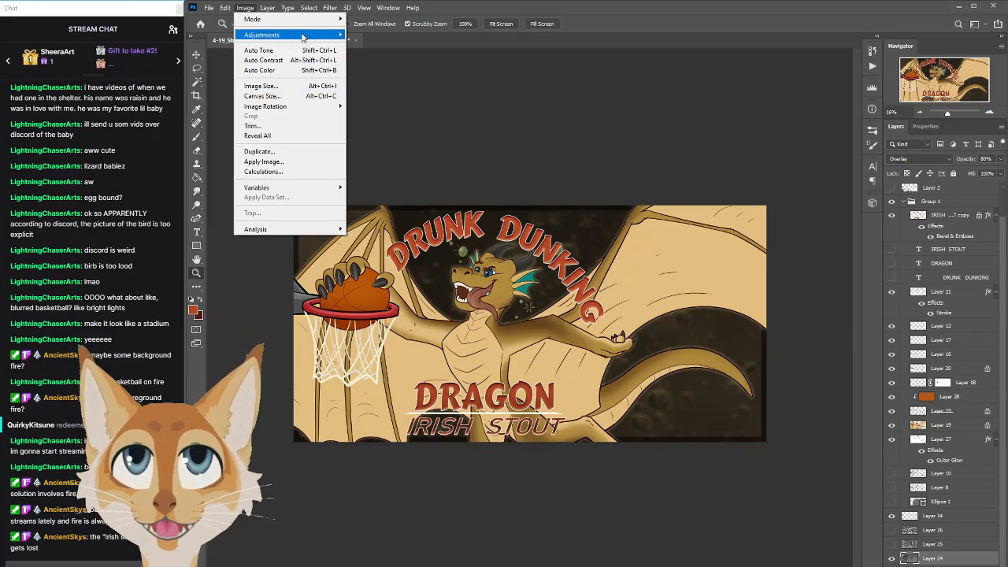
mouse_move(306, 37)
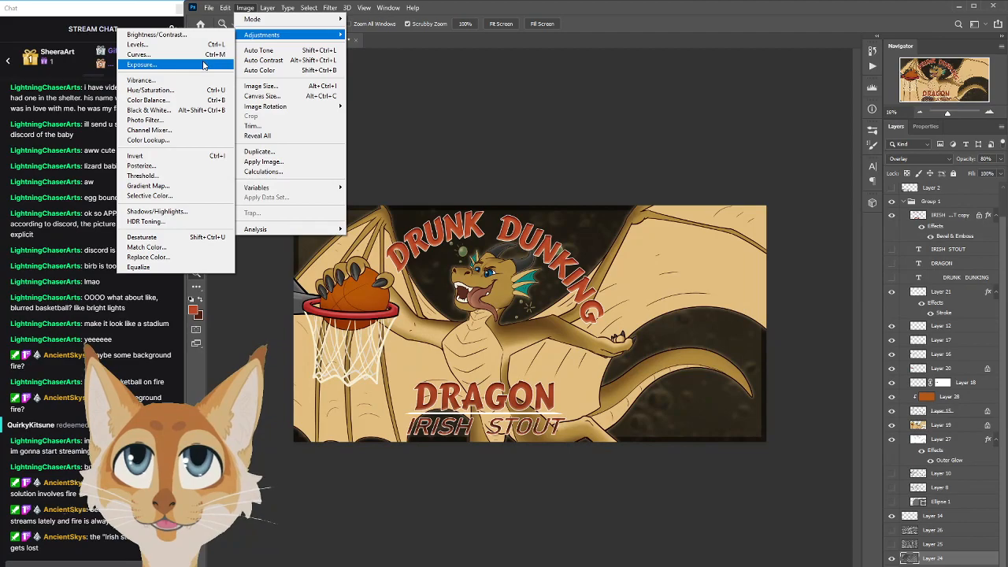
left_click(204, 66)
left_click_drag(518, 154, 824, 256)
left_click_drag(784, 308, 784, 313)
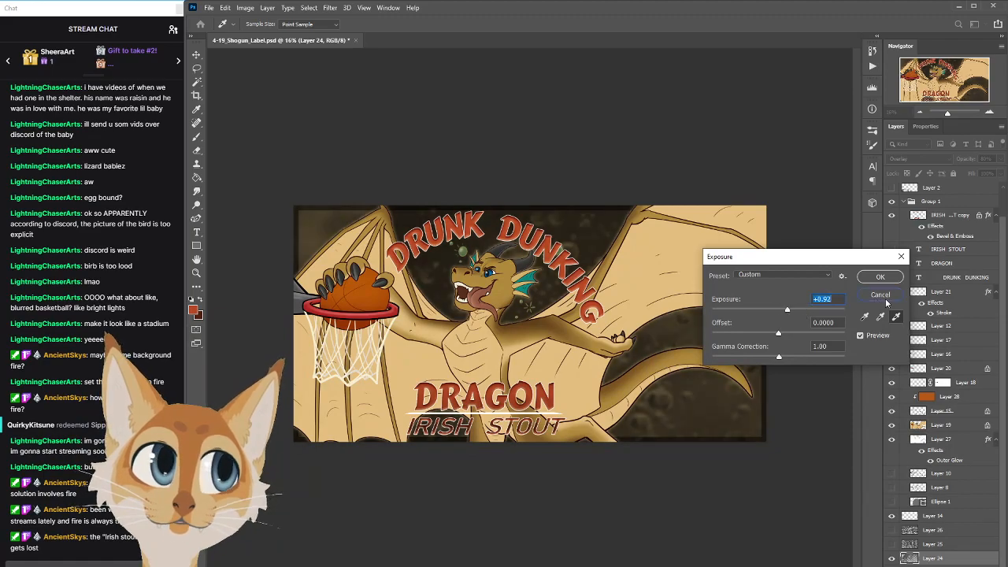
left_click(880, 276)
Start a Curves adjustment on Layer 24 and raise the highlight end of the RGB curve
left_click(245, 7)
mouse_move(282, 35)
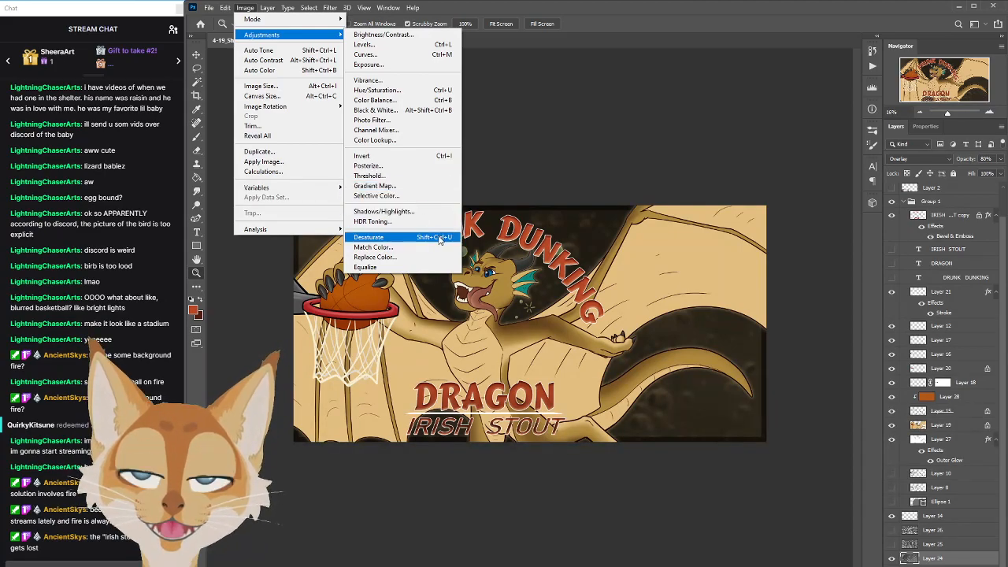
left_click(435, 55)
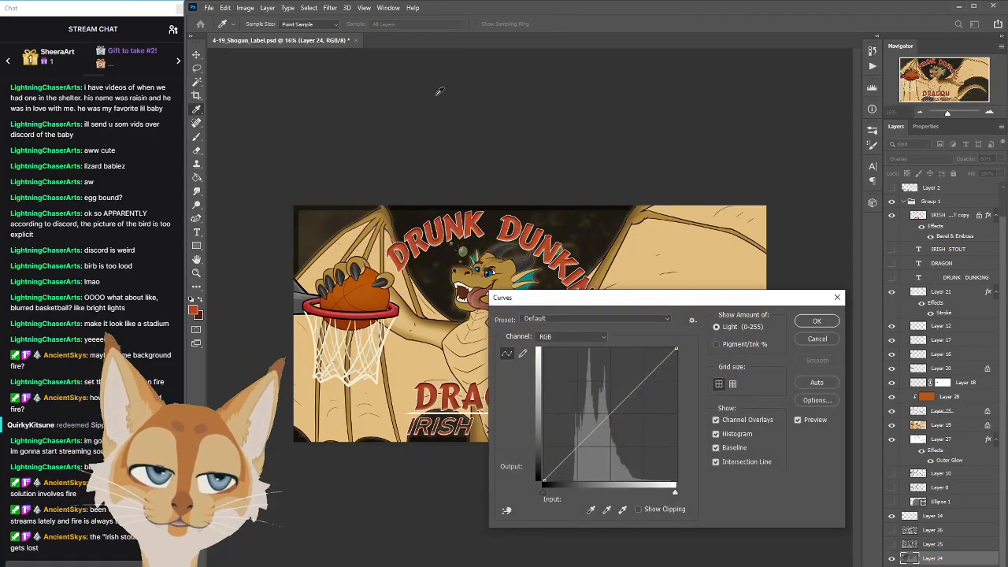
left_click_drag(709, 300, 812, 260)
left_click(700, 298)
left_click(699, 306)
left_click_drag(738, 259, 860, 208)
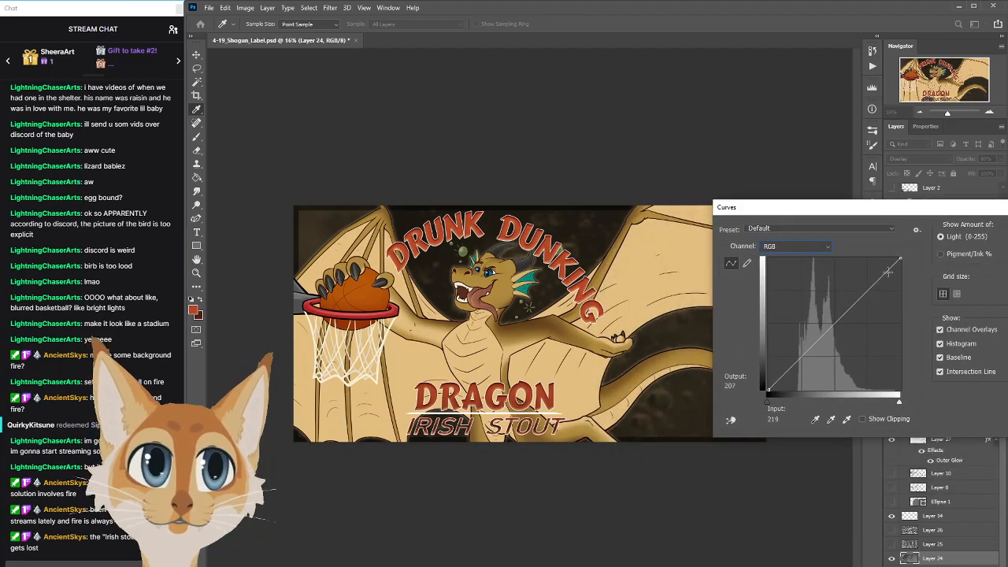
left_click_drag(887, 269, 894, 260)
Steepen Layer 24's RGB curve by lowering its darker tones and moving the highlight point to input 186, and apply the Curves adjustment
left_click_drag(888, 211, 588, 451)
left_click_drag(586, 510, 541, 543)
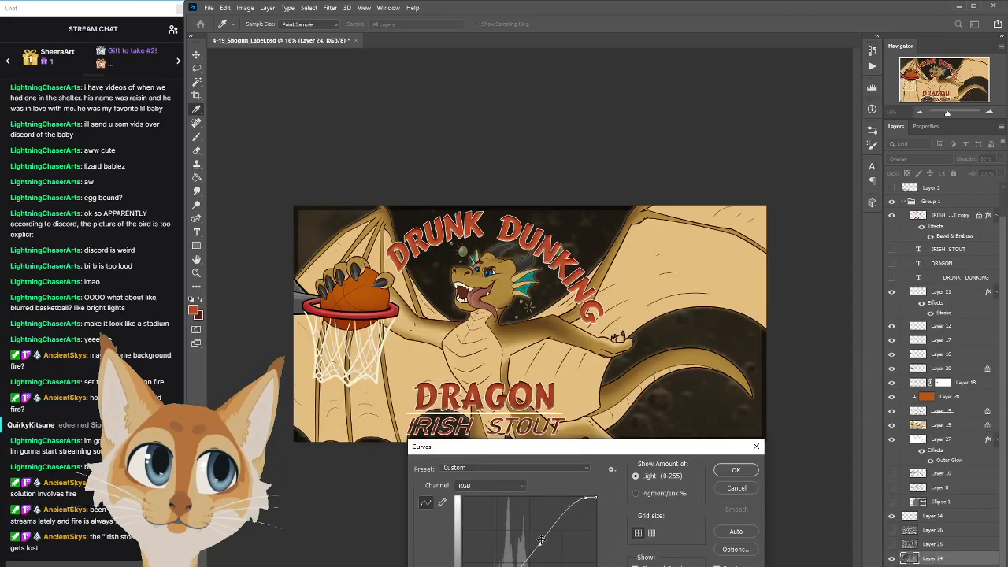
left_click_drag(585, 498, 561, 497)
left_click_drag(623, 449, 446, 218)
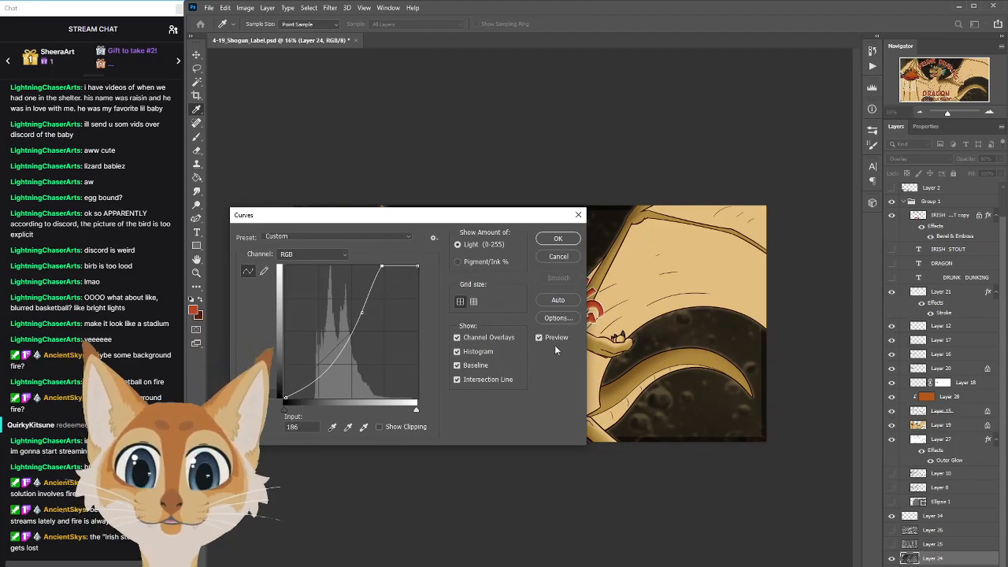
left_click_drag(476, 217, 708, 391)
left_click(562, 432)
left_click(568, 435)
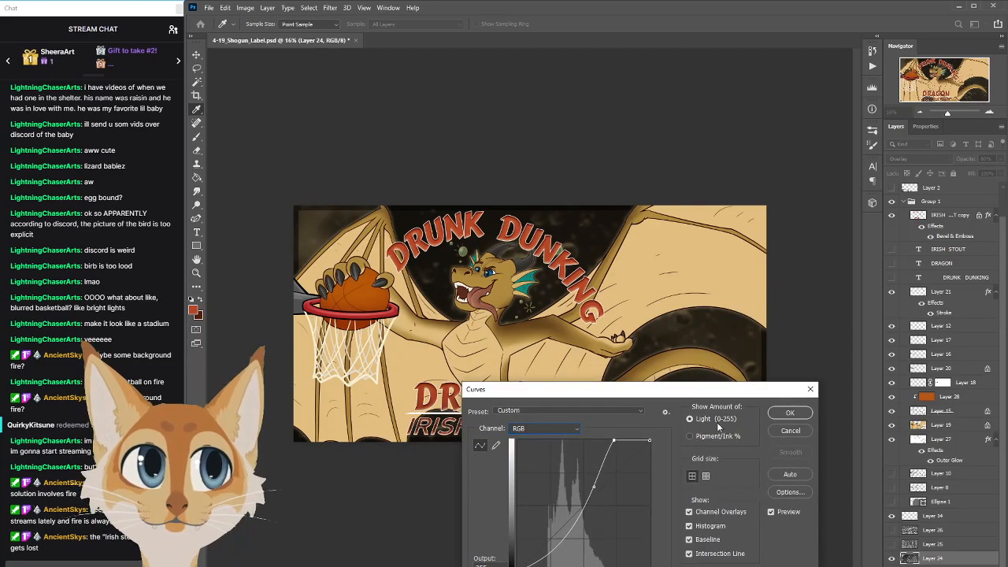
left_click(790, 413)
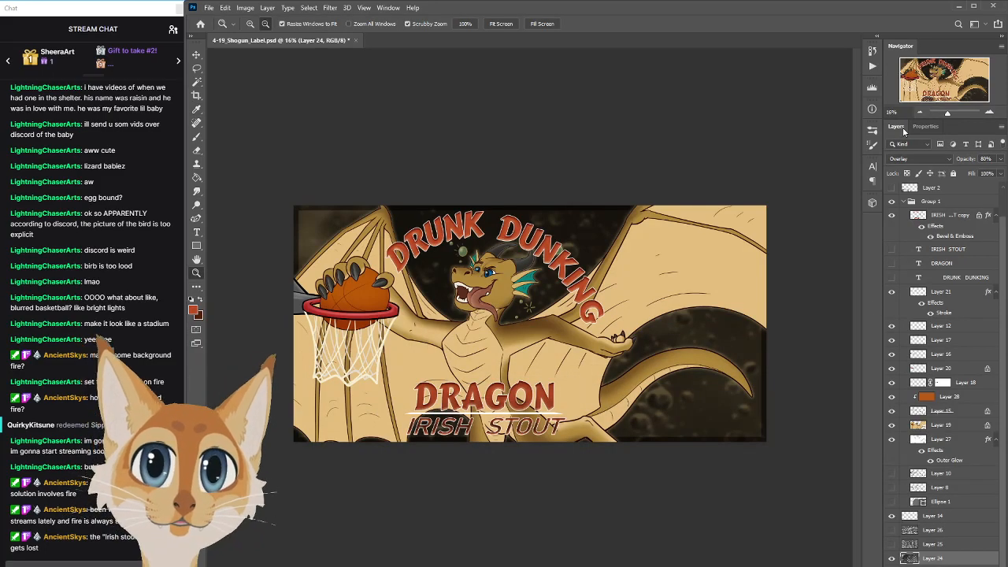
Compare the background before and after the Curves adjustment by stepping back and forth through the history
left_click(872, 50)
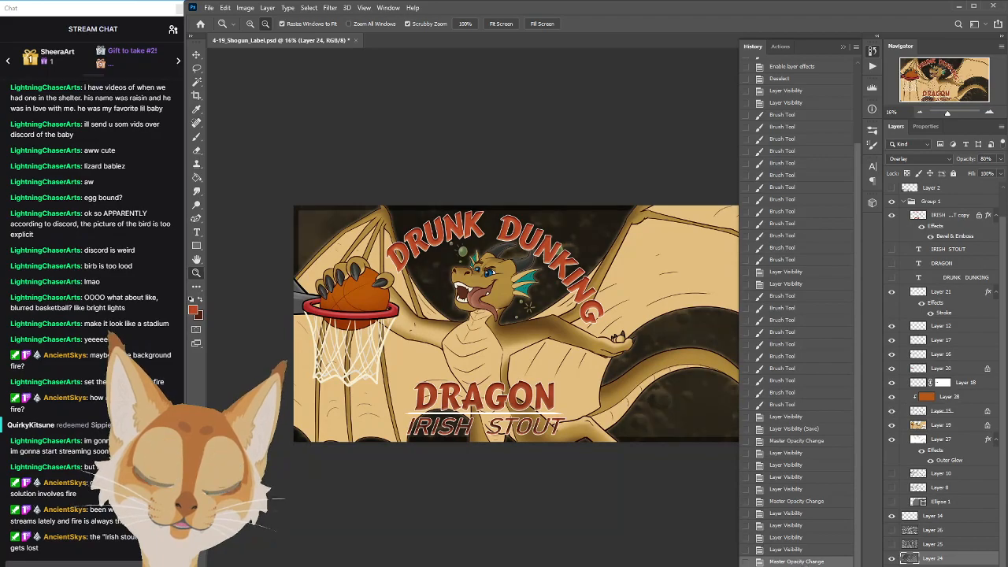
key("ctrl+shift+z")
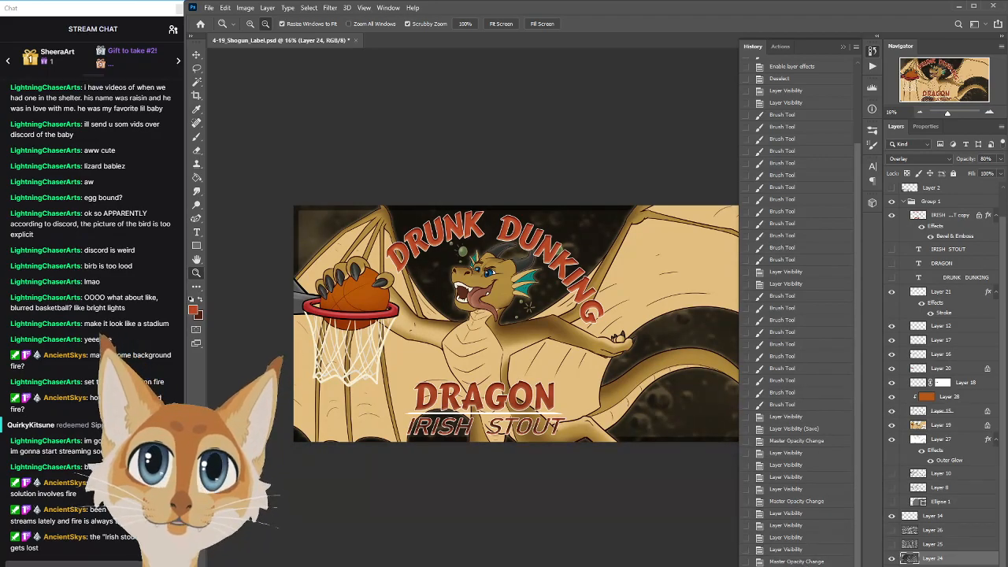
key("ctrl+z")
key("ctrl+shift+z")
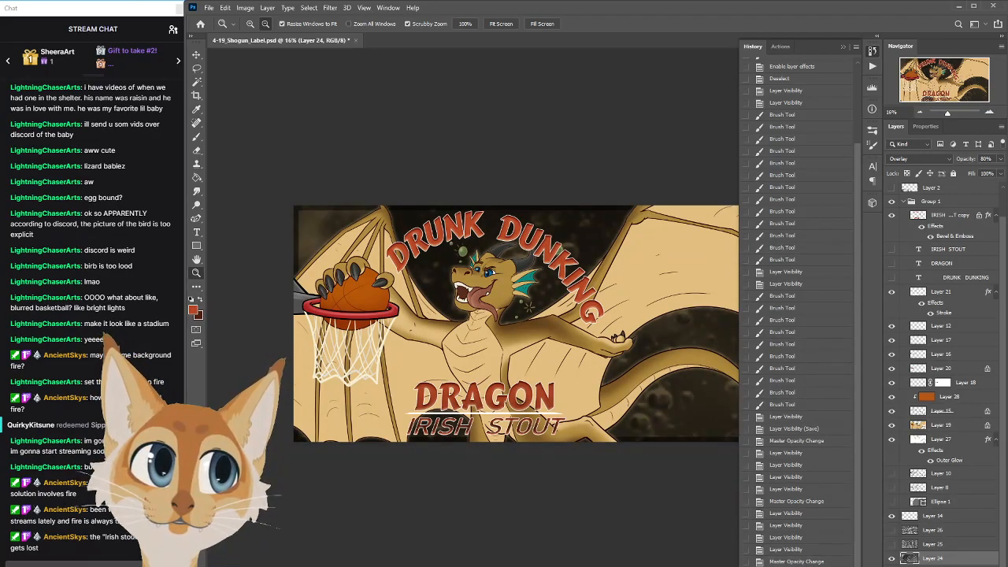
key("ctrl+z")
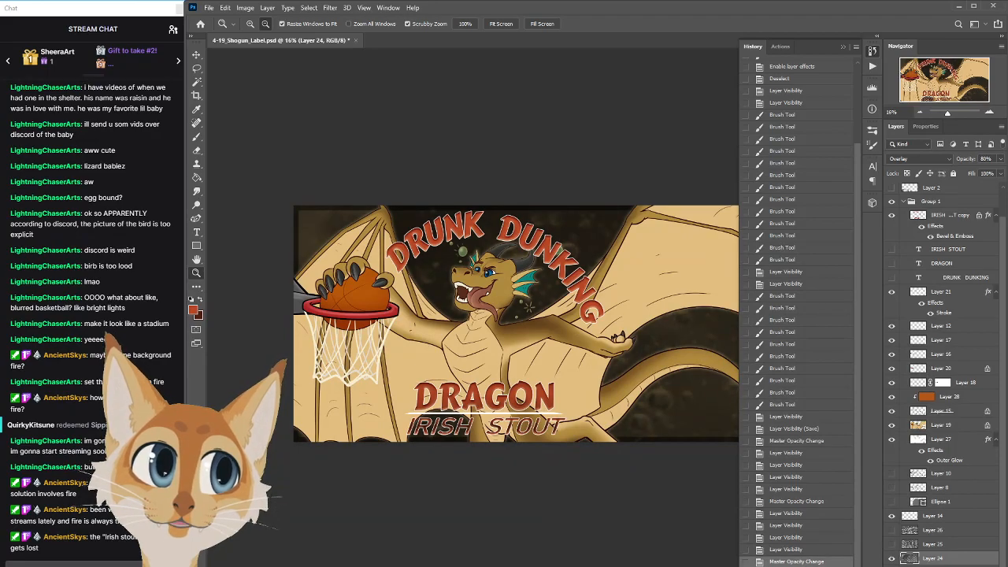
key("ctrl+shift+z")
left_click(802, 563)
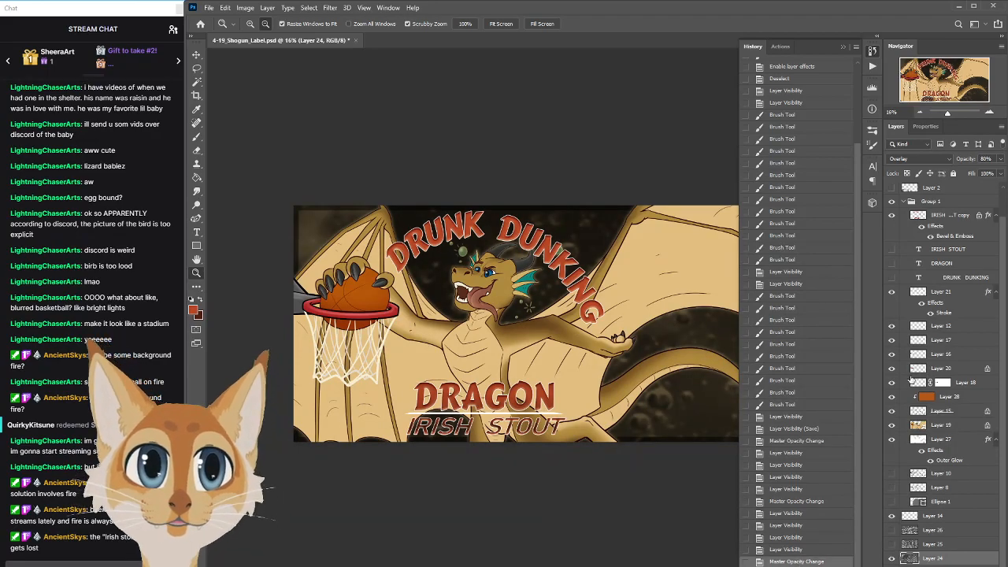
Apply a Levels adjustment to Layer 24 with the RGB midtones at 0.66 and the highlight input at about 178
left_click(843, 47)
left_click(246, 8)
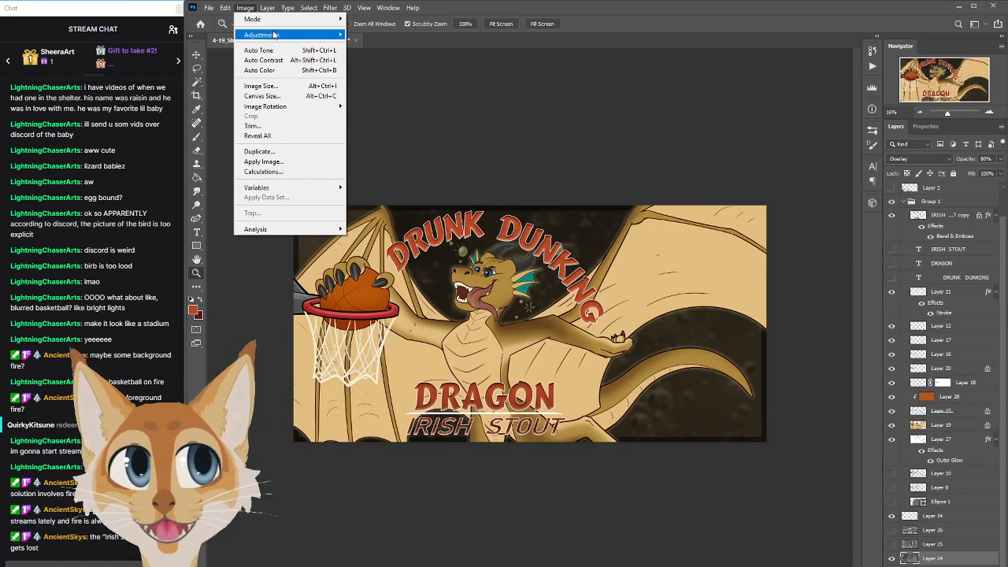
left_click(150, 42)
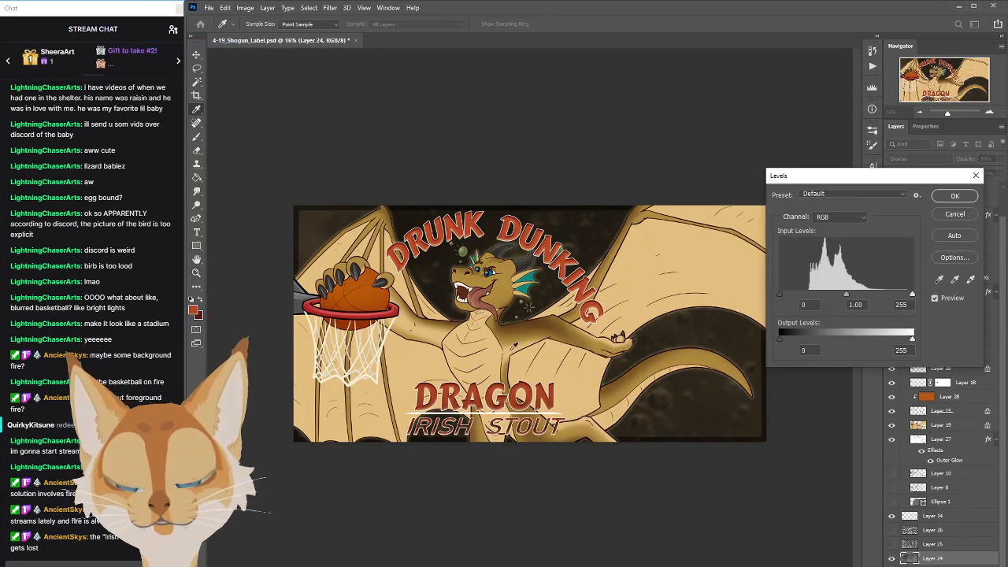
left_click_drag(866, 180, 854, 169)
mouse_move(767, 285)
left_mouse_down()
mouse_move(784, 286)
mouse_move(768, 283)
left_mouse_up()
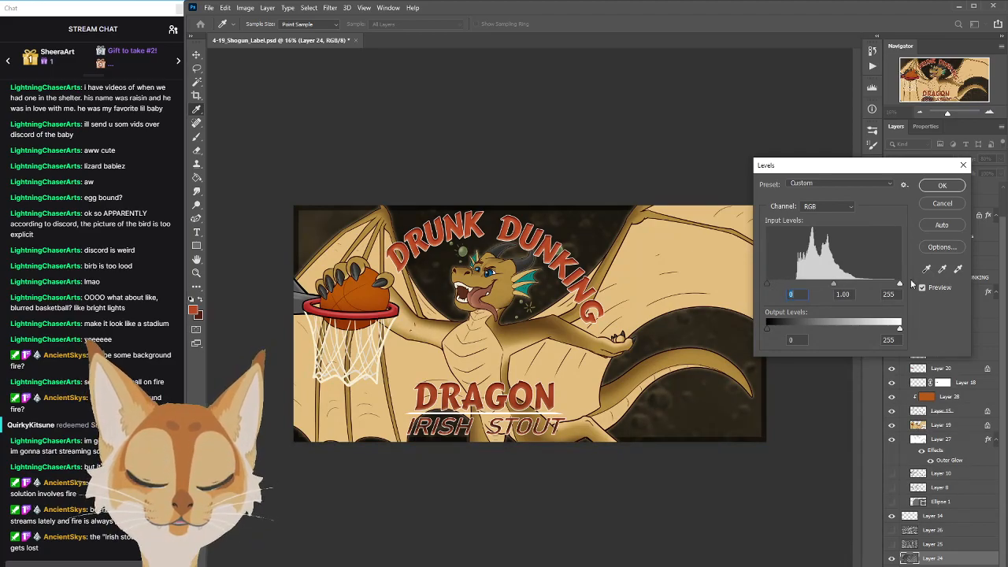
left_click_drag(900, 284, 816, 289)
left_click(827, 285)
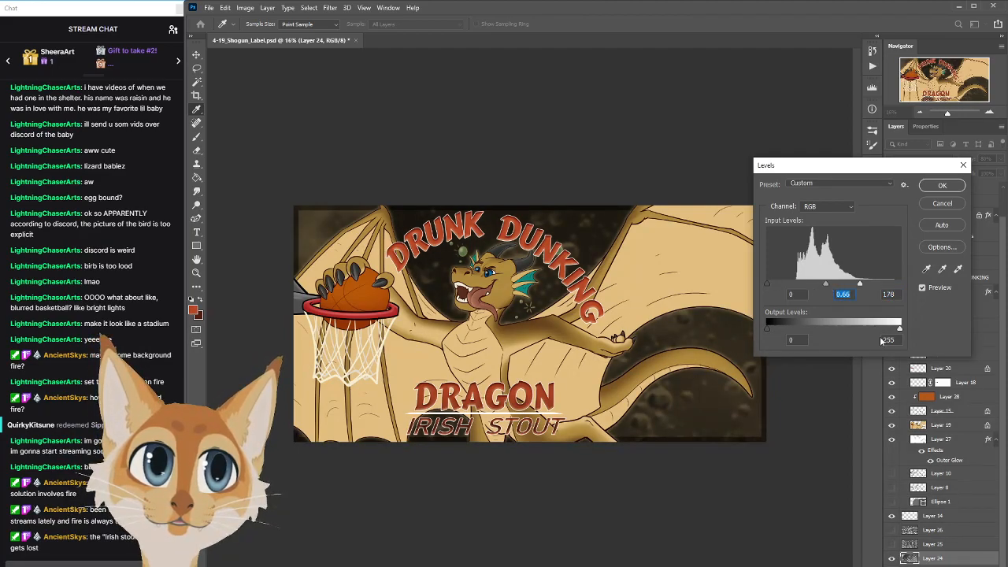
left_click_drag(860, 285, 858, 283)
left_click(942, 186)
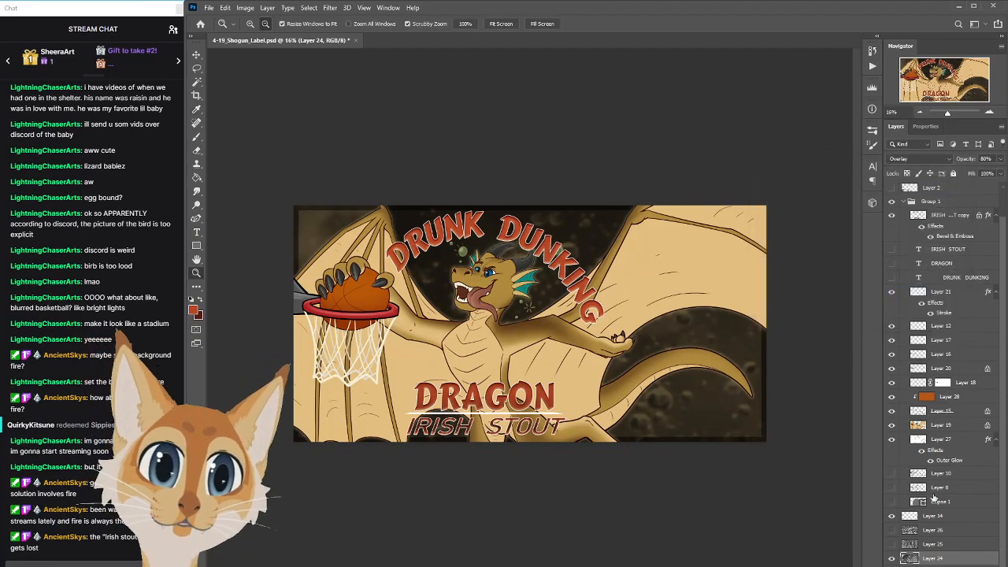
Compare the background before and after the Levels adjustment by undoing and redoing it with the history shown
left_click(872, 50)
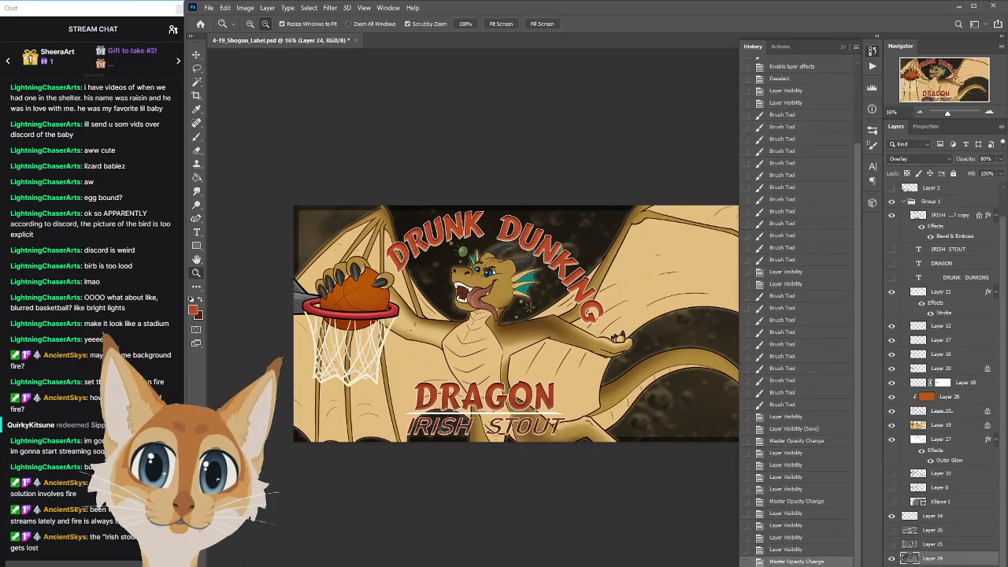
key("ctrl+shift+z")
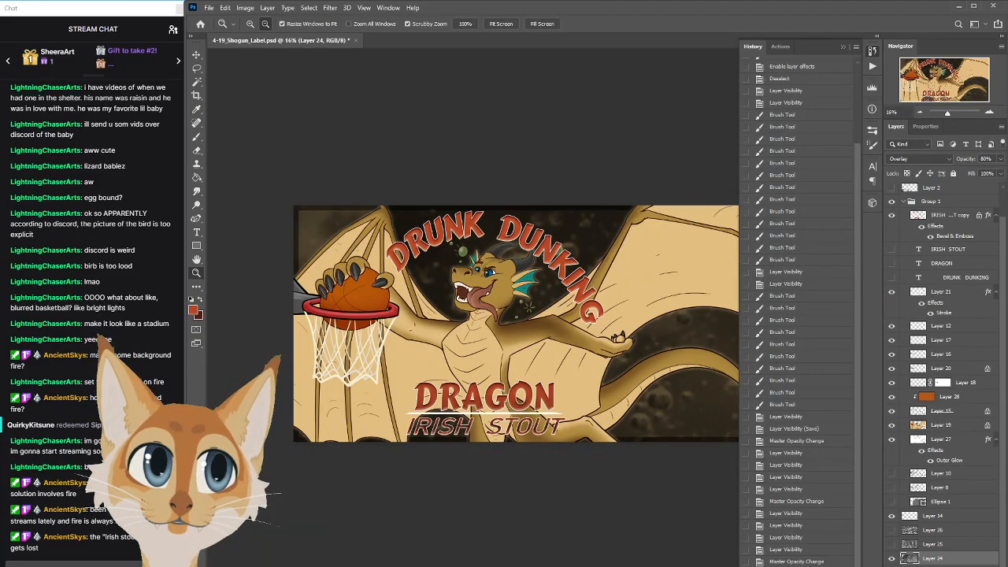
key("ctrl+z")
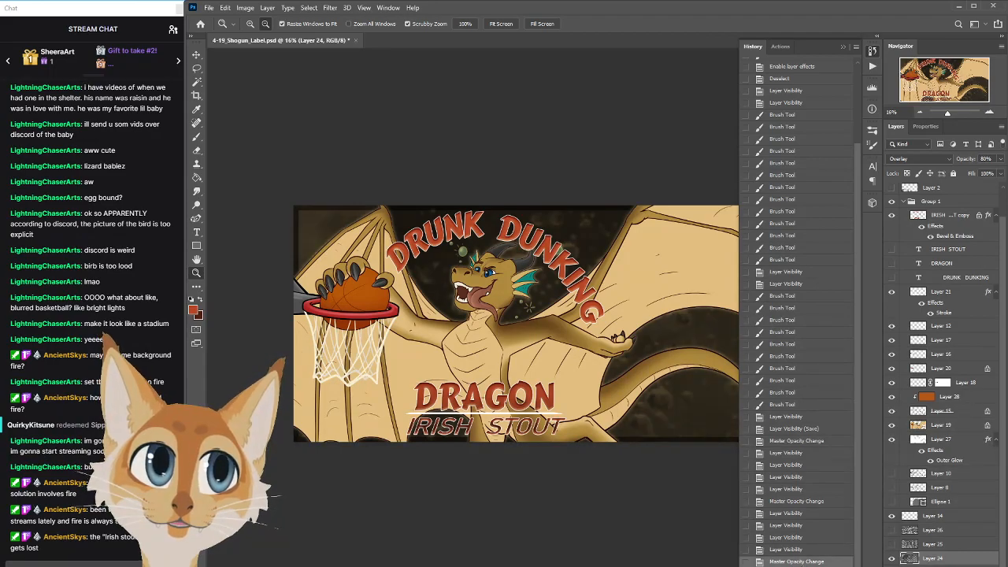
key("ctrl+shift+z")
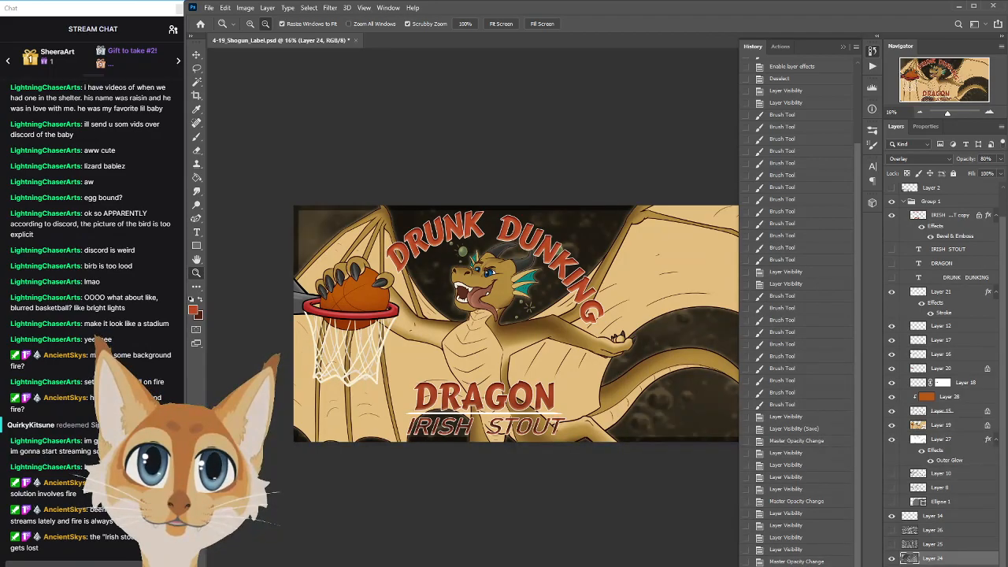
Collapse the history list and save the label document
left_click(872, 51)
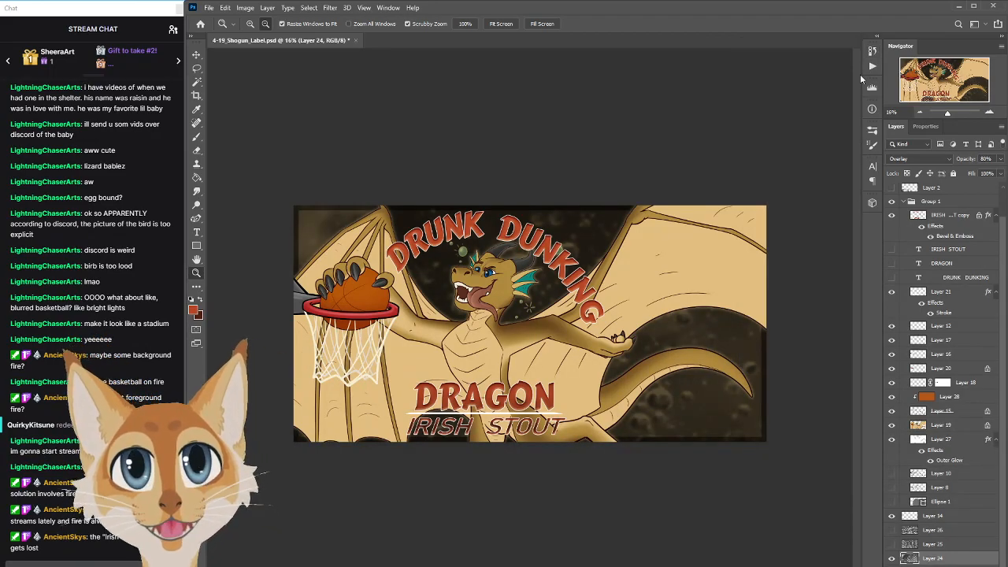
key("ctrl+s")
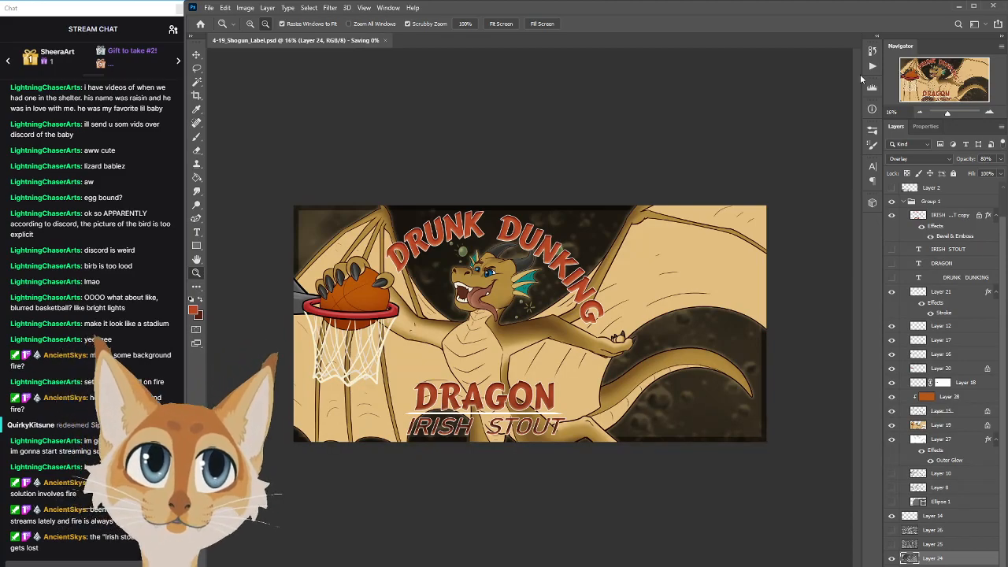
Strengthen Layer 27's Outer Glow by setting its opacity to 100% and its spread to 5%
left_click(941, 442)
double_click(951, 463)
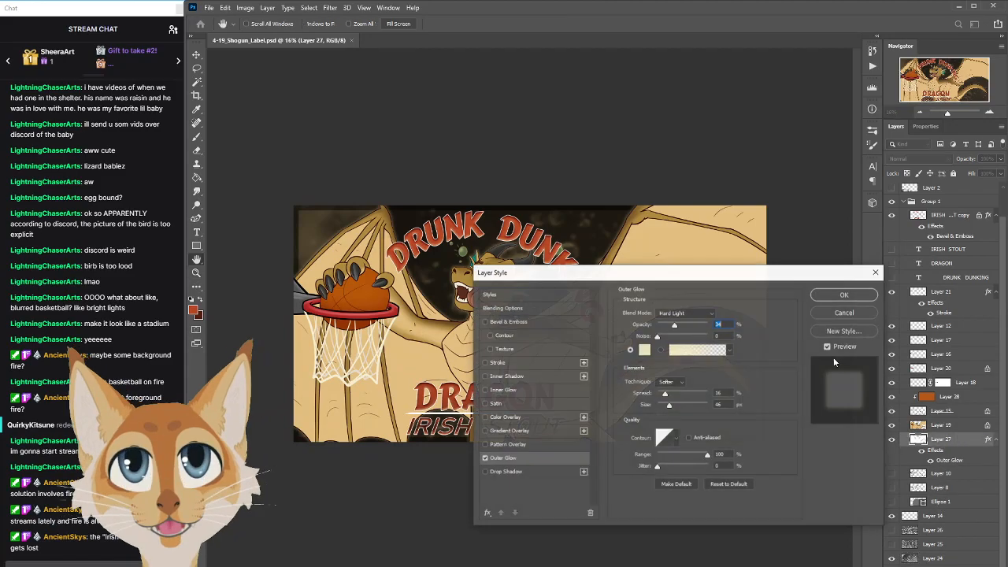
left_click_drag(704, 270, 873, 212)
left_click_drag(857, 266, 872, 268)
left_click_drag(856, 212, 607, 443)
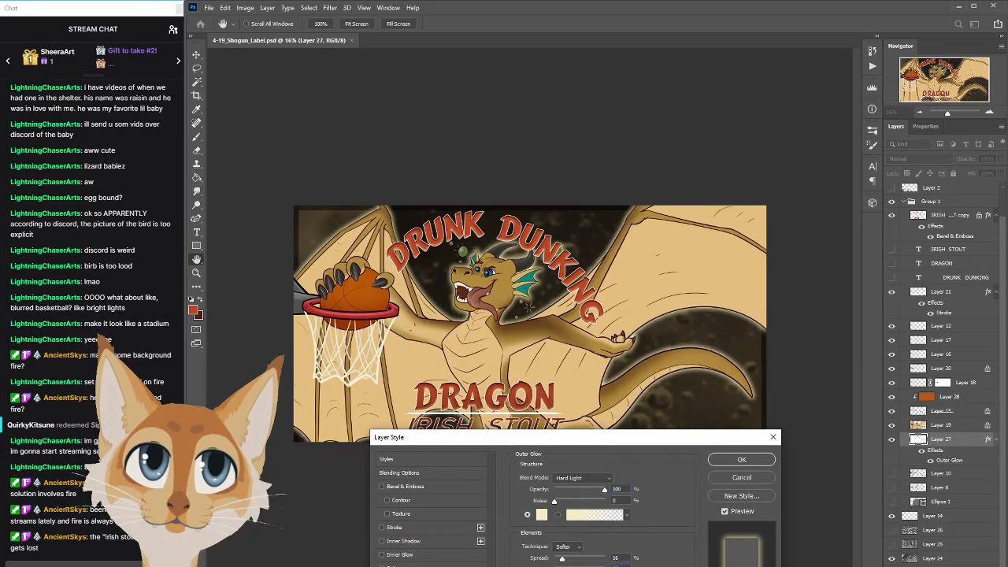
left_click_drag(561, 559, 559, 559)
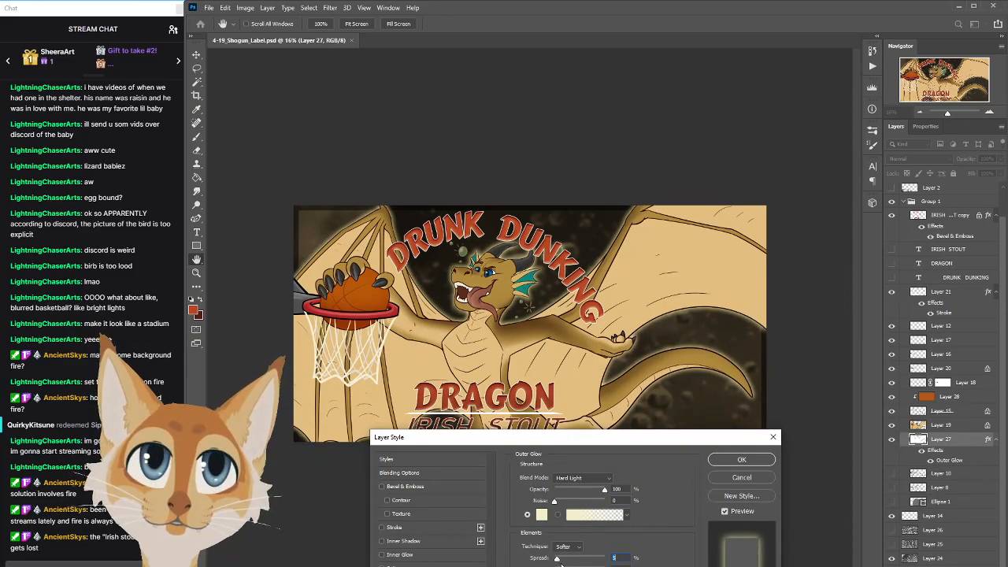
type("5")
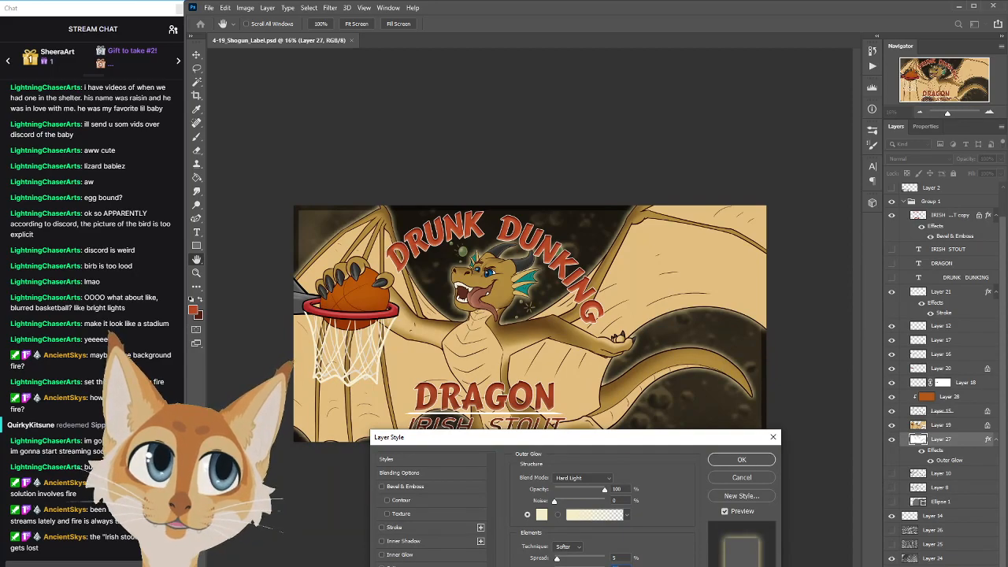
left_click(741, 459)
key("z")
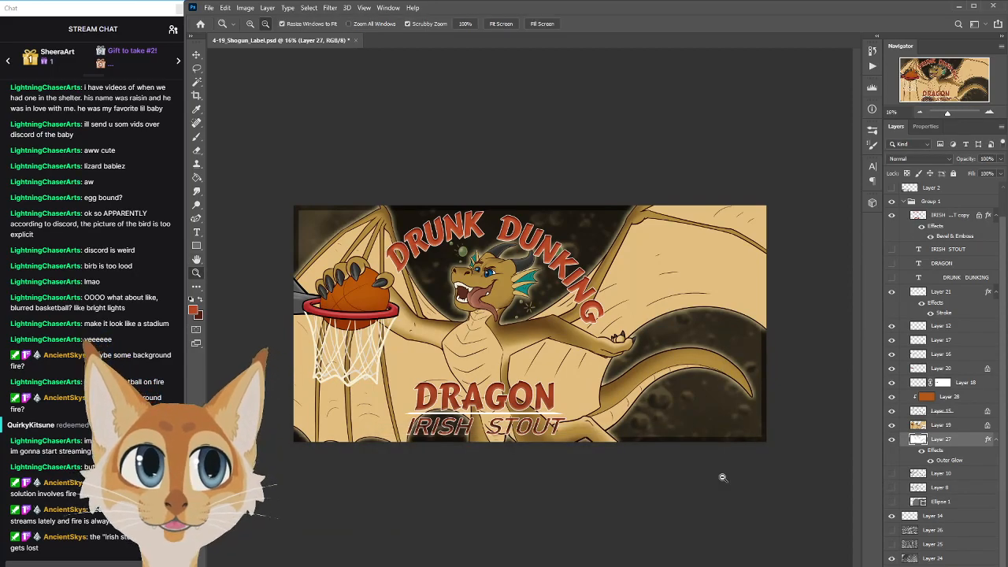
Check the artwork's values in greyscale by toggling the black Layer 22 on and off
scroll(984, 228, "up", 2)
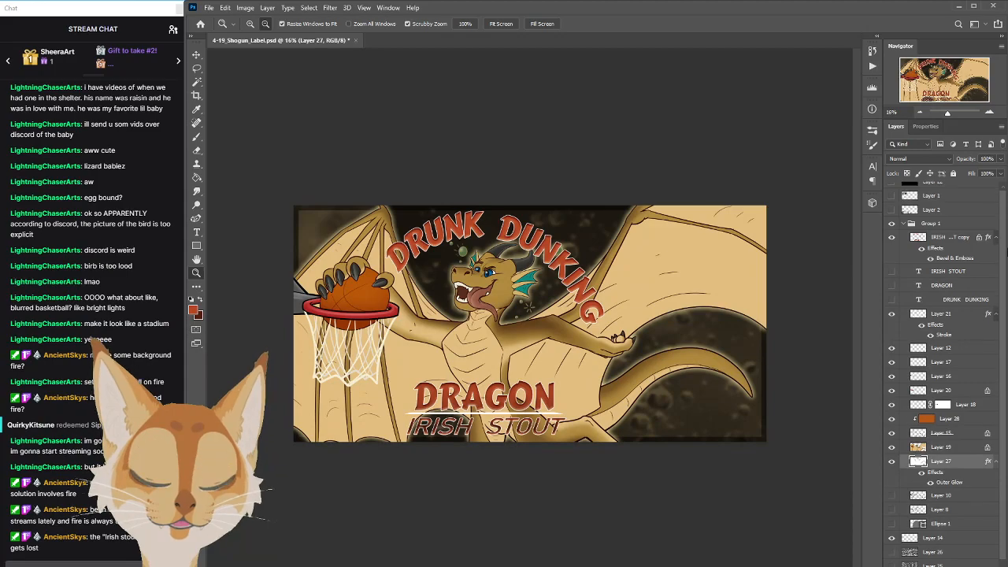
left_click(891, 189)
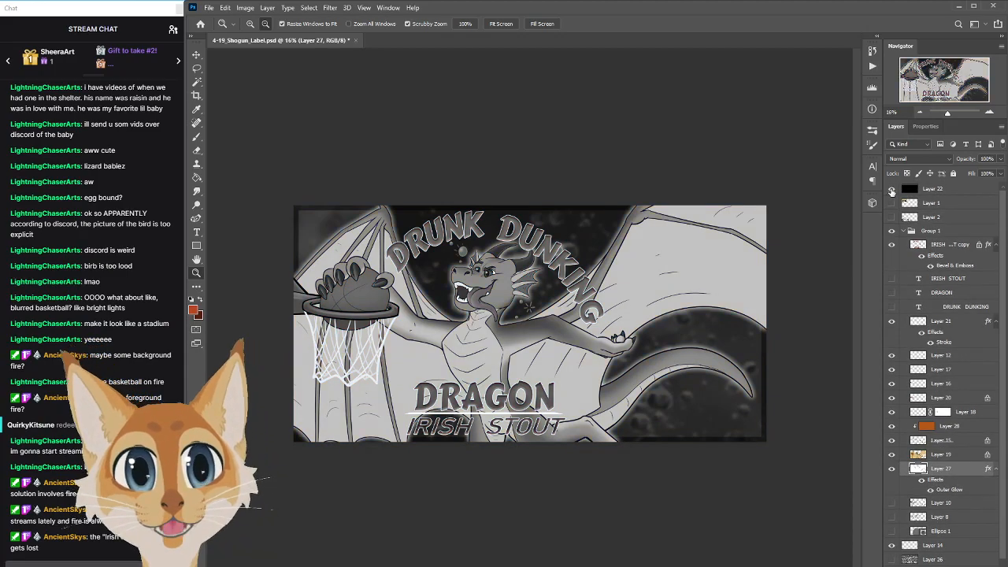
left_click(891, 189)
left_click(892, 189)
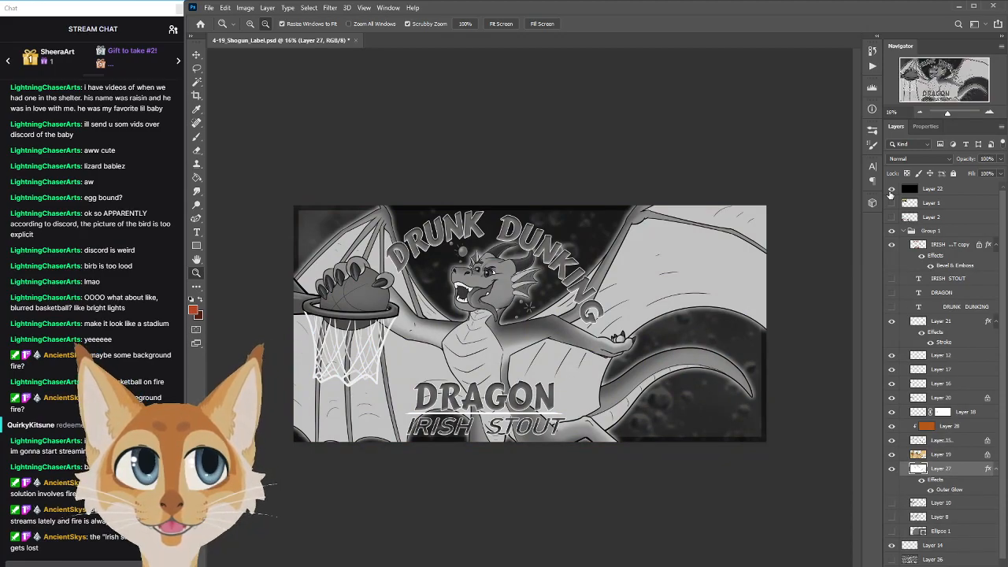
left_click(892, 190)
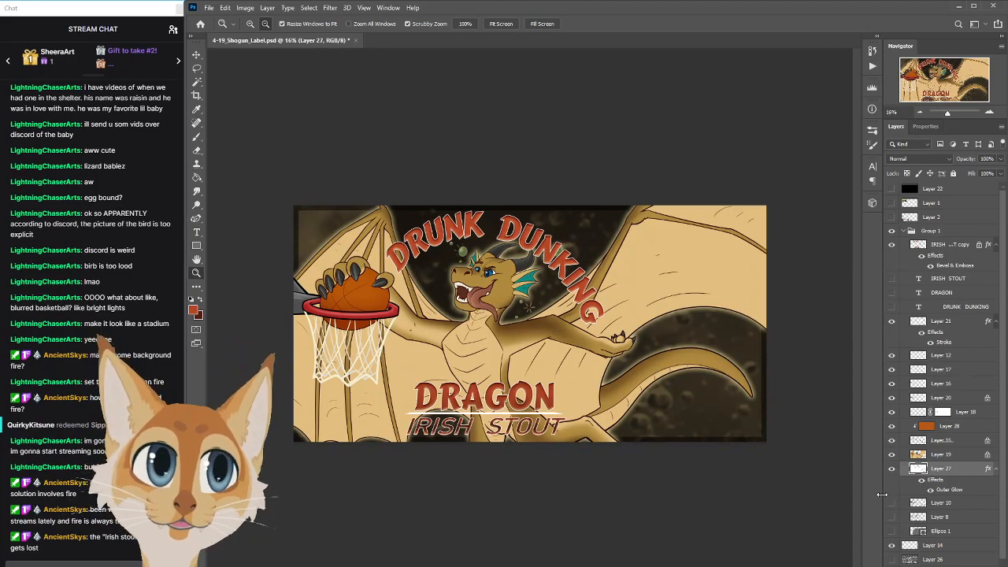
Duplicate Layer 27 and hide the original layer
right_click(940, 474)
left_click(897, 85)
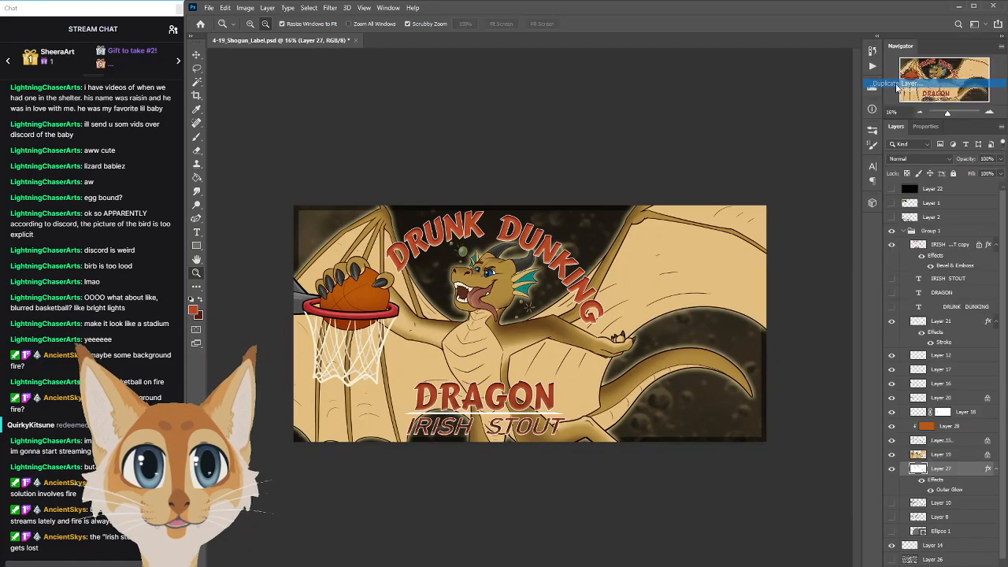
key("Return")
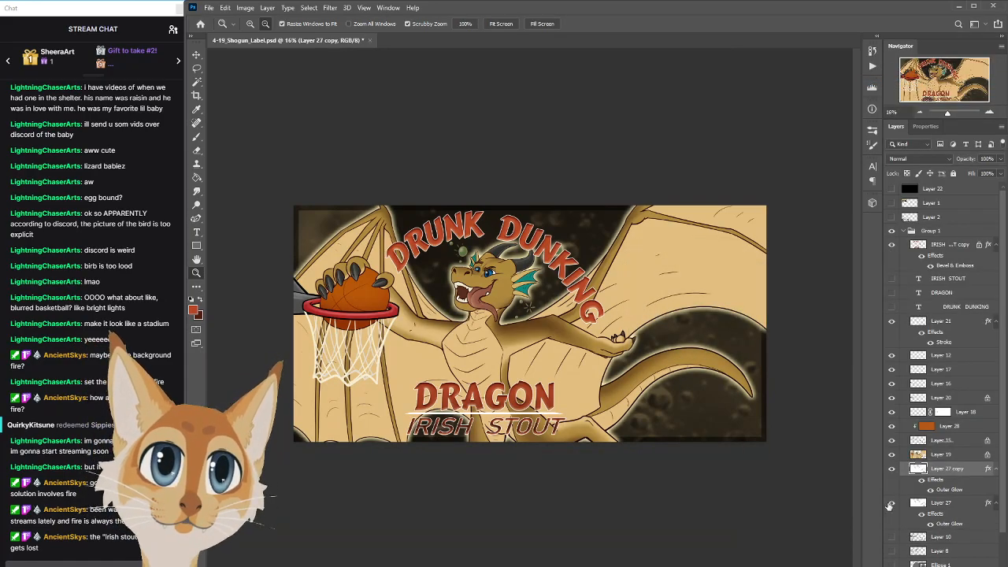
Rasterize the layer style of Layer 27 copy and lock its transparent pixels
right_click(949, 492)
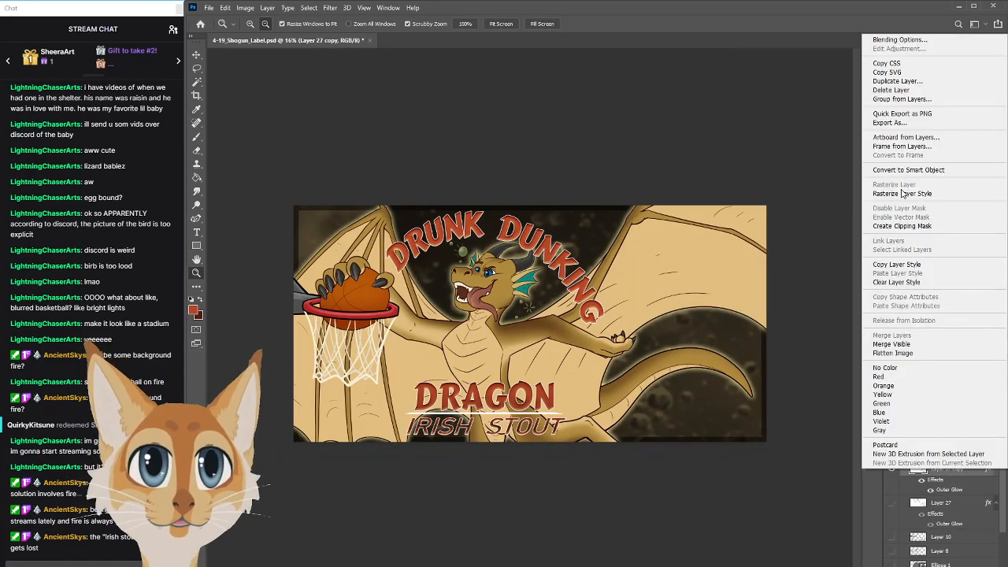
key("Escape")
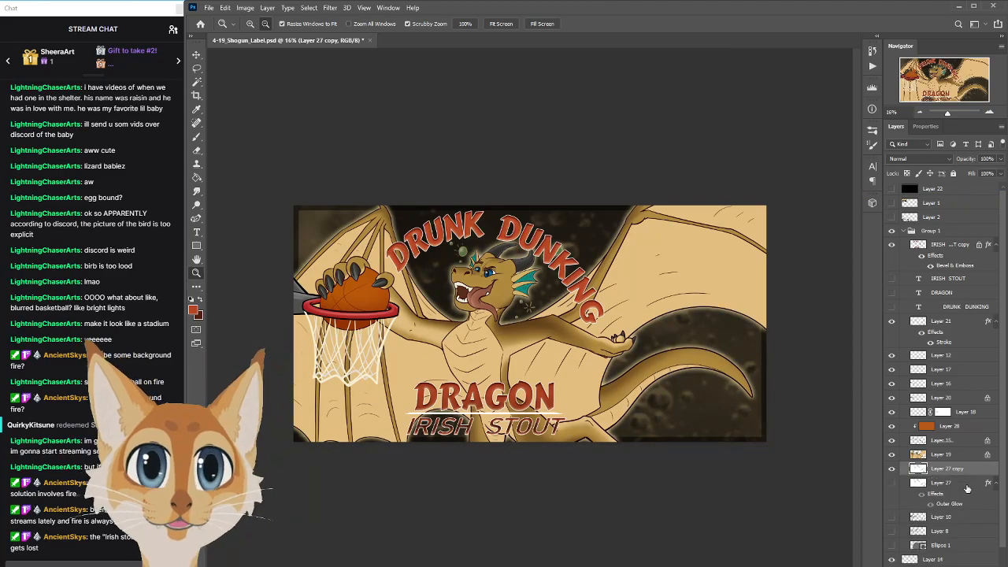
Set the background colour to cream f9ecce and the foreground colour to a medium brown near 88612f
left_click(194, 311)
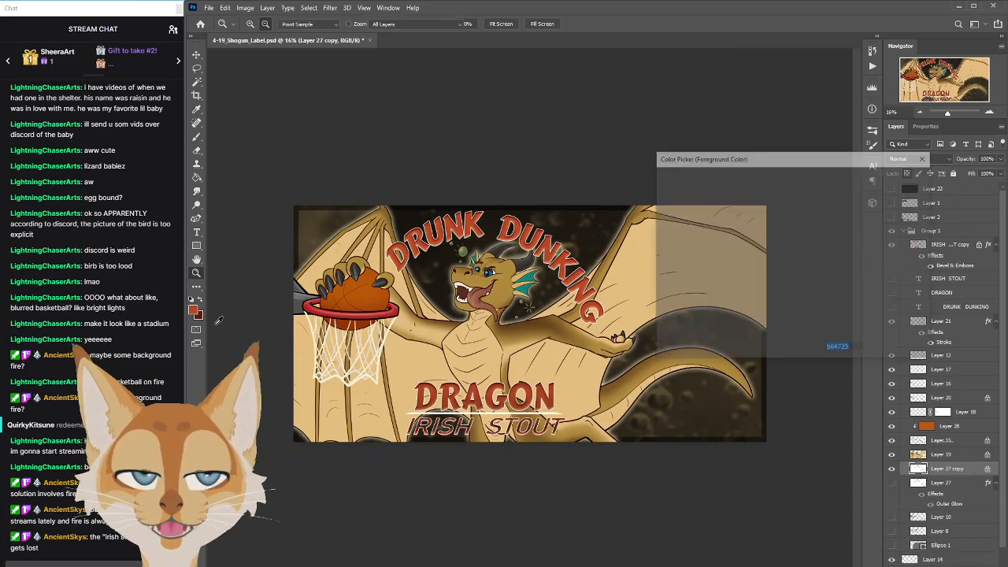
left_click_drag(906, 472, 591, 305)
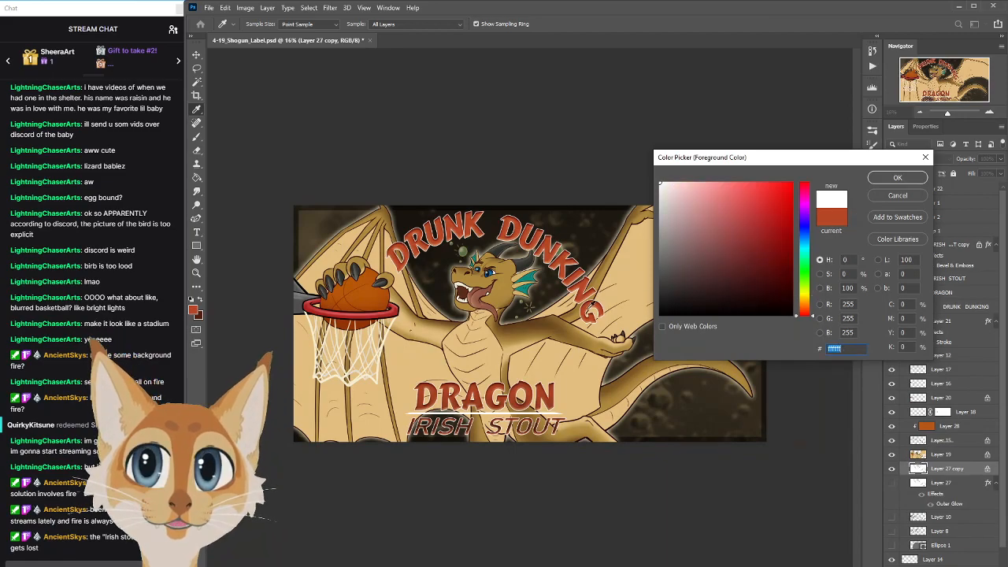
left_click(609, 377)
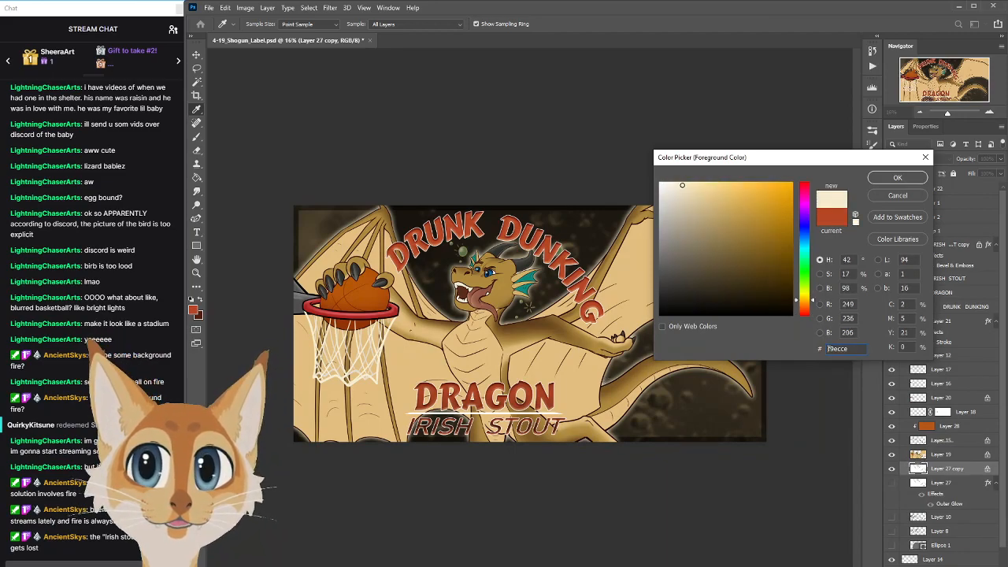
left_click(897, 177)
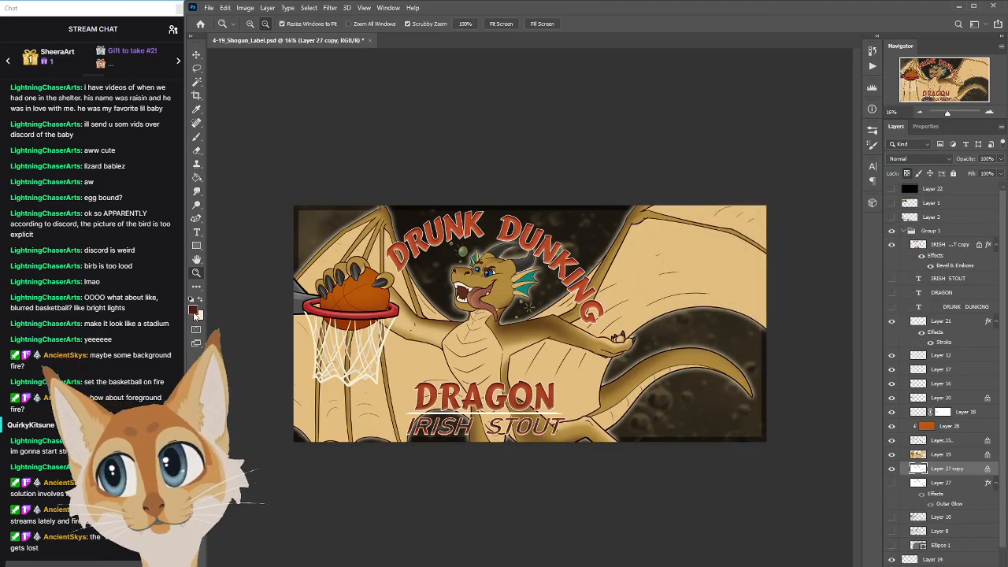
left_click(194, 313)
mouse_move(806, 304)
left_mouse_down()
mouse_move(754, 231)
mouse_move(746, 244)
mouse_move(804, 303)
left_mouse_up()
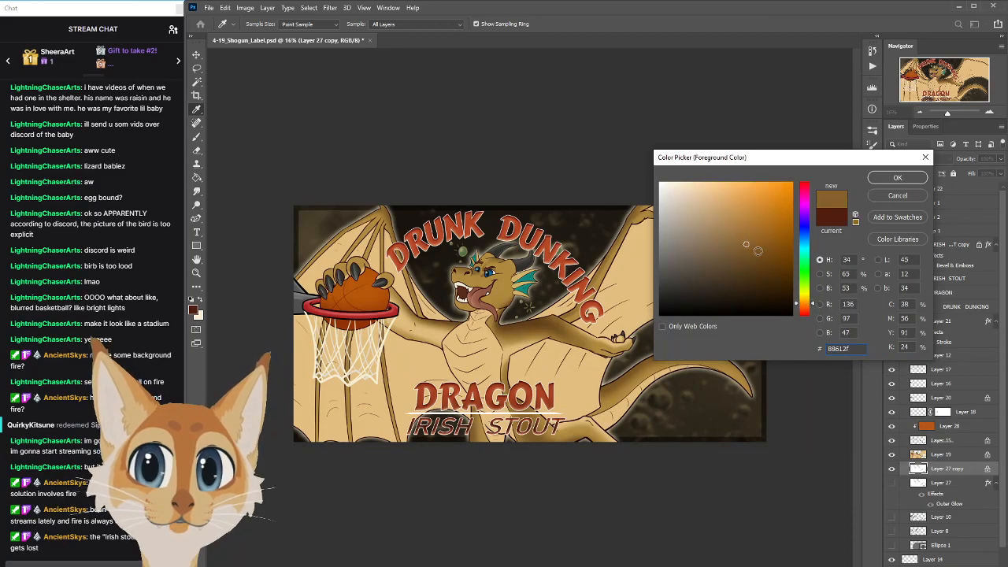
left_click(897, 178)
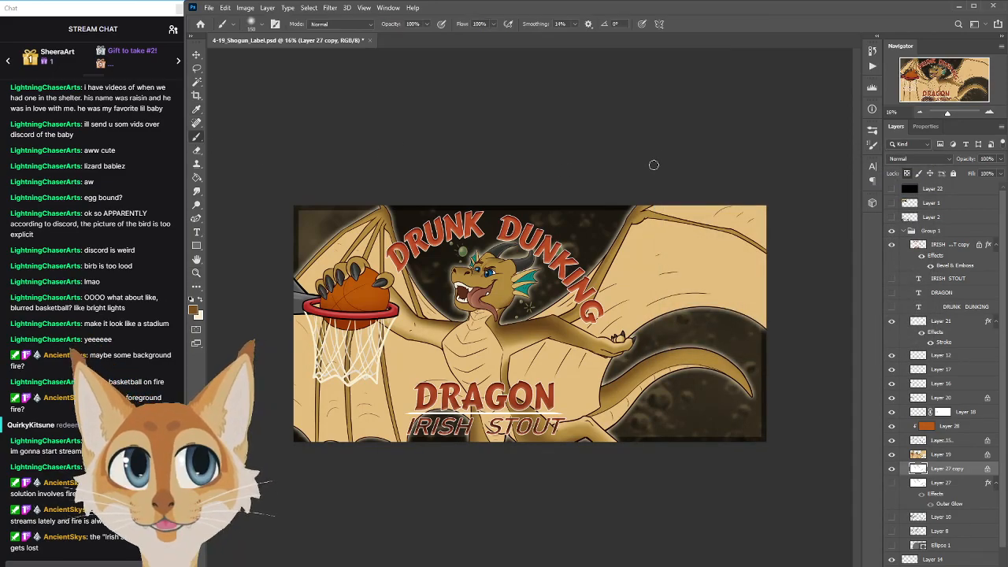
Enlarge the Brush tool's tip to 1300 px
left_click(871, 144)
left_click(872, 143)
key("bracketright")
key("bracketright")
key("bracketright")
key("bracketright")
key("bracketright")
key("bracketright")
key("bracketright")
key("bracketright")
key("bracketright")
key("bracketright")
key("bracketright")
key("bracketright")
key("bracketright")
key("bracketright")
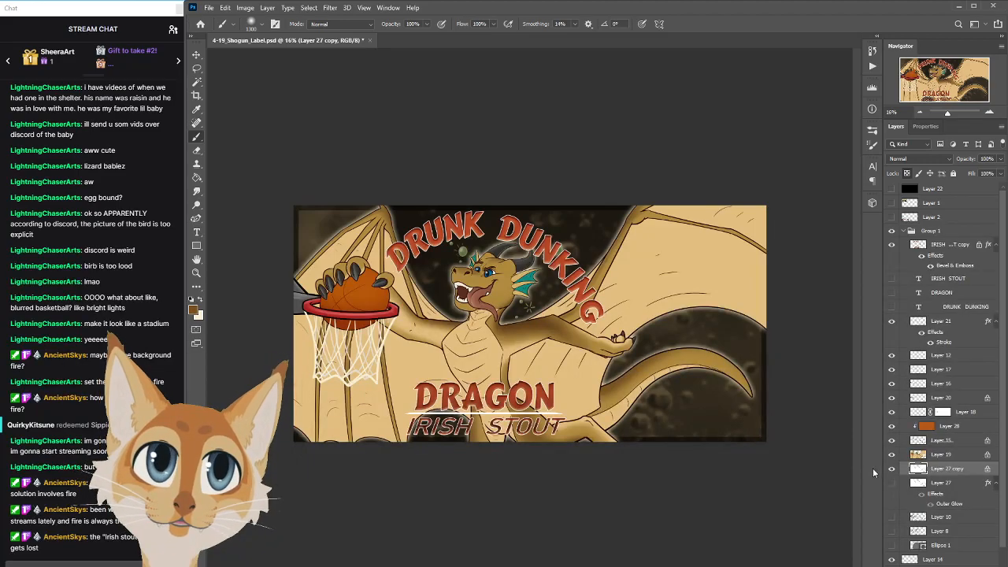
Add a Gradient Overlay effect to Layer 27 copy
right_click(914, 495)
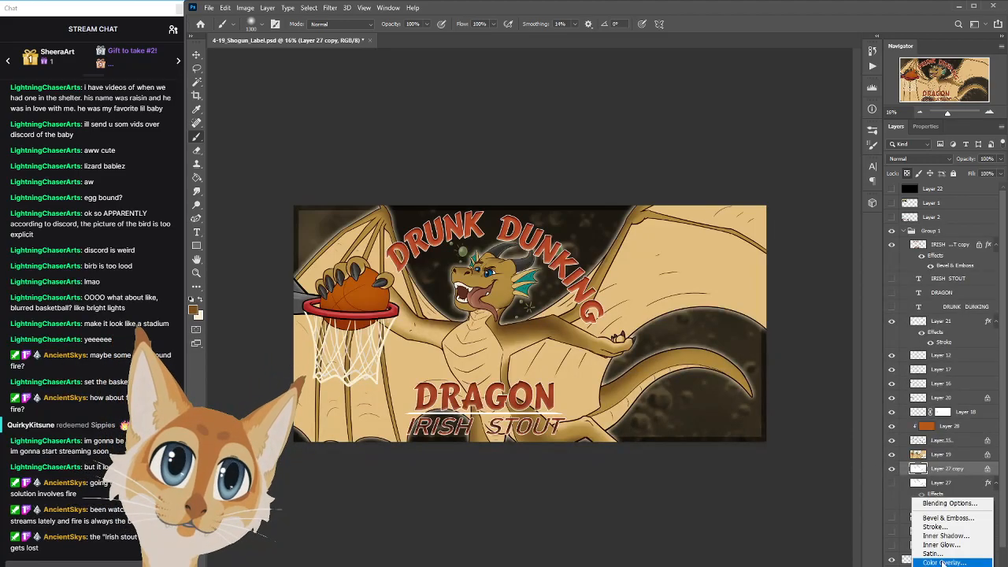
key("Escape")
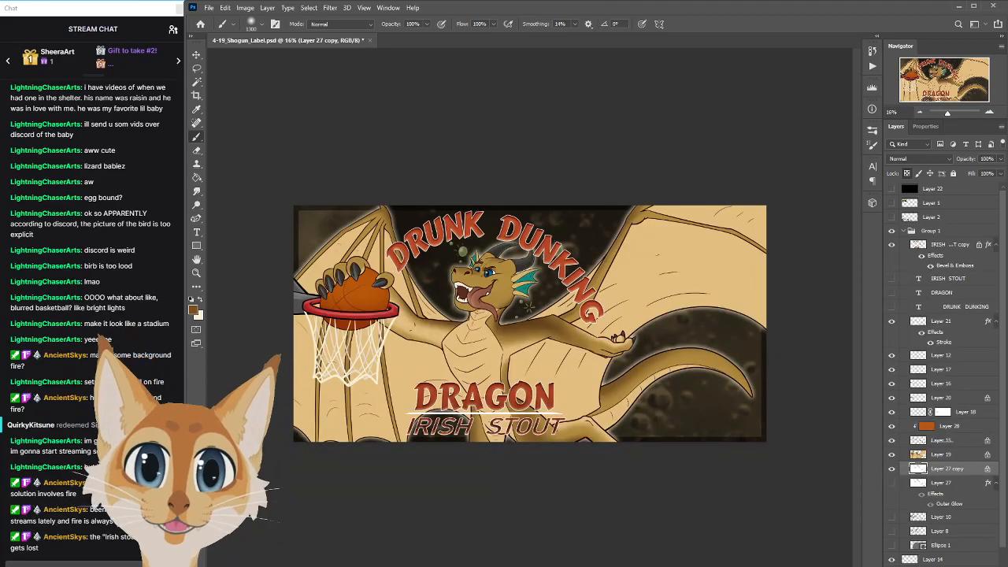
left_click_drag(644, 360, 808, 273)
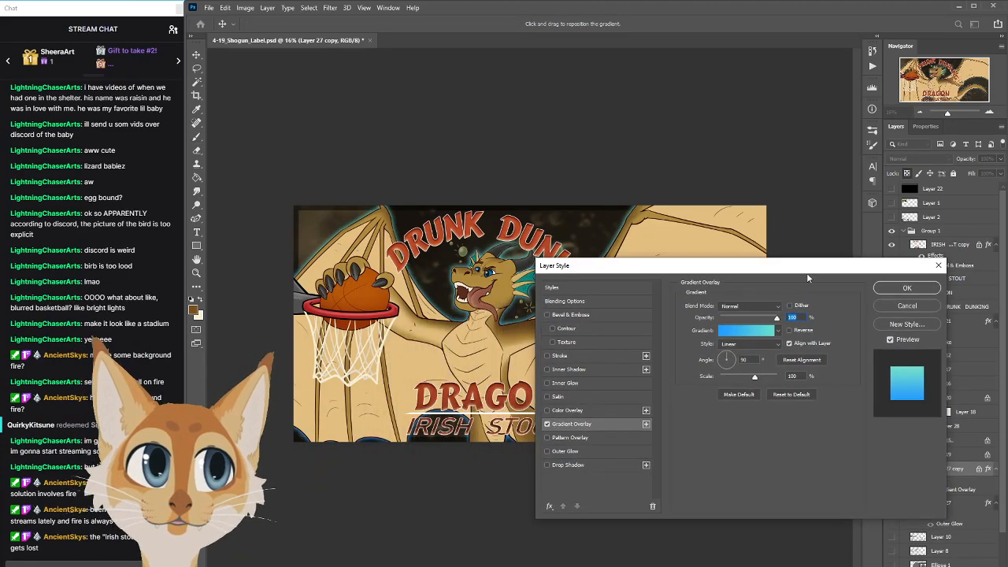
Try a muted pink-to-orange preset gradient for the overlay on Layer 27 copy
left_click(780, 330)
scroll(790, 379, "down", 5)
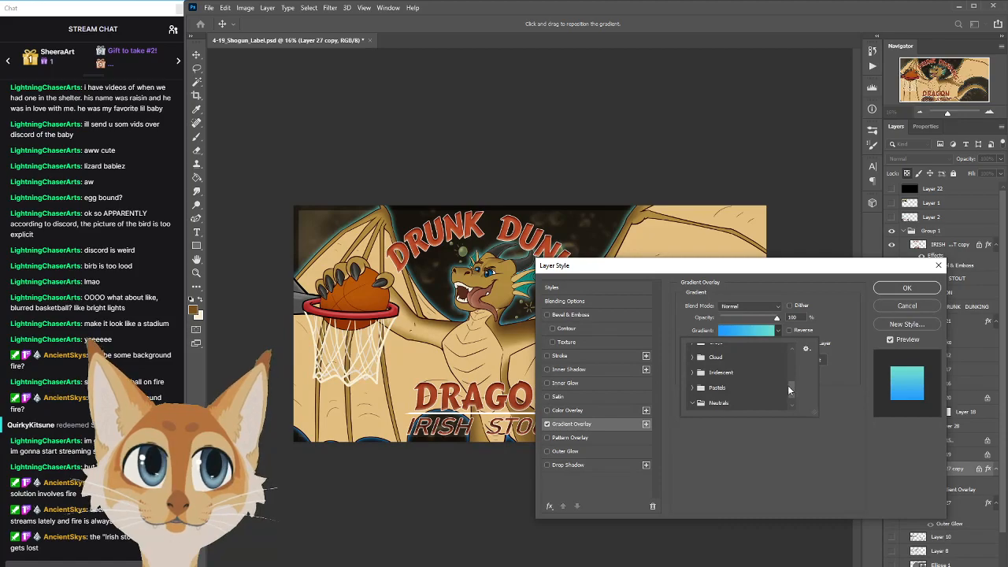
scroll(788, 385, "down", 2)
left_click(756, 403)
left_click_drag(739, 266, 777, 283)
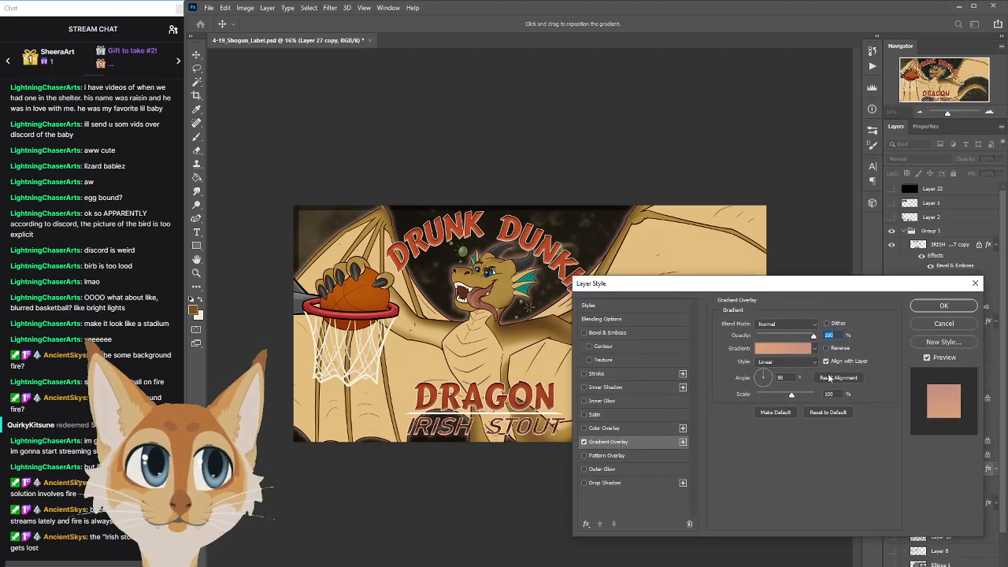
Apply the black-to-white preset from the Basics group to the gradient overlay
left_click(816, 351)
scroll(738, 379, "up", 10)
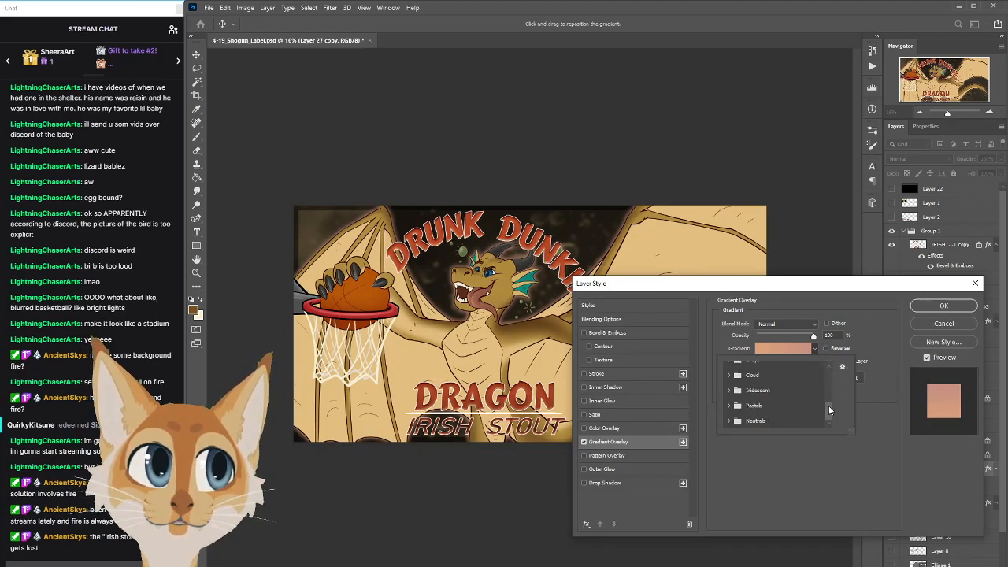
left_click(775, 384)
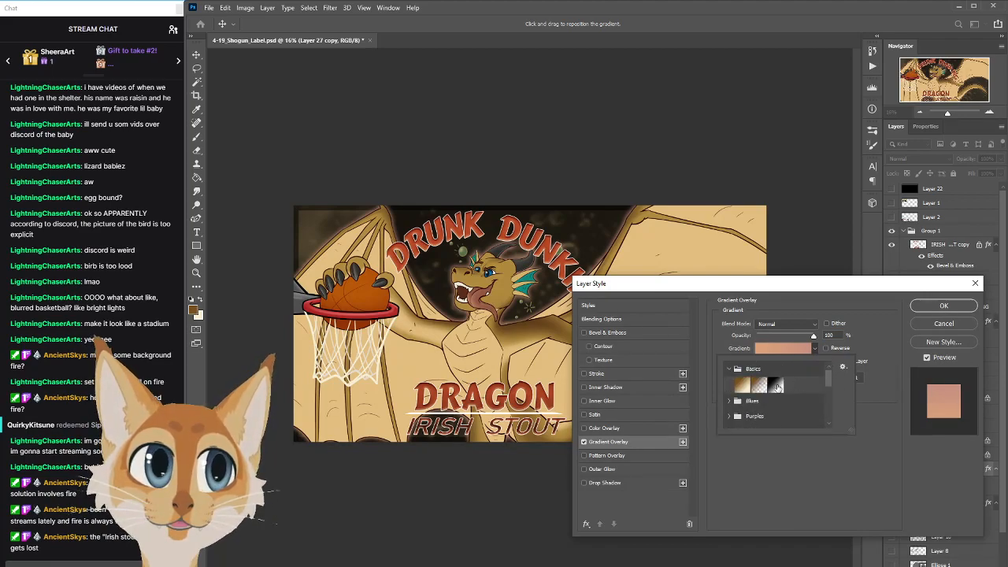
left_click(816, 351)
left_click(816, 354)
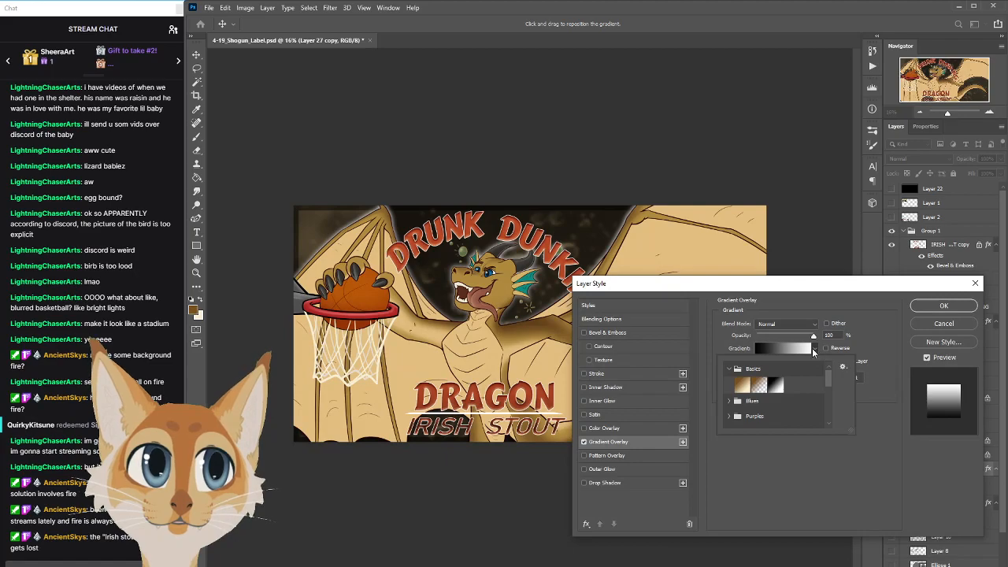
left_click(816, 352)
Try the Angle style on the gradient overlay and settle on Radial
left_click(815, 363)
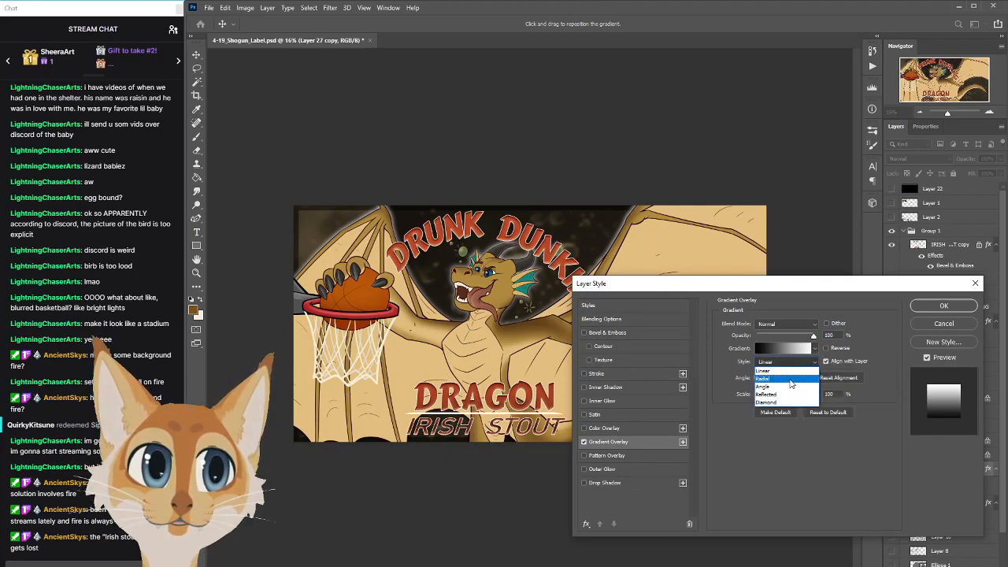
left_click(794, 387)
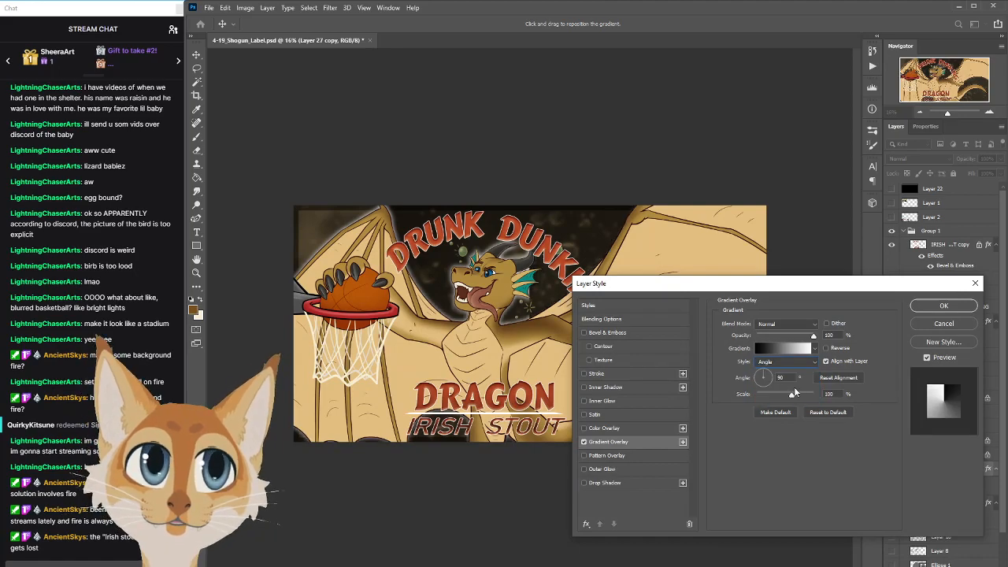
left_click(815, 350)
left_click(797, 347)
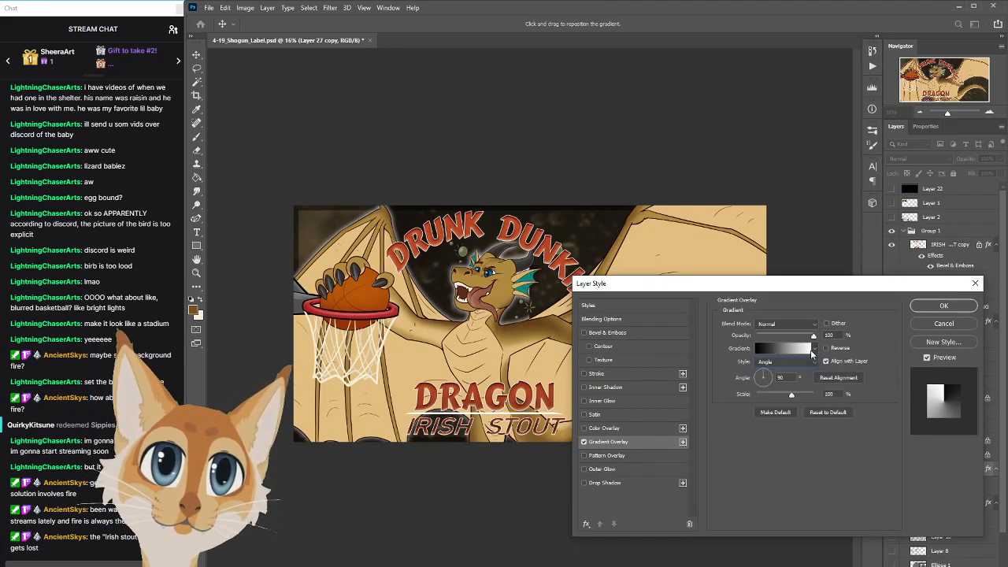
left_click(786, 122)
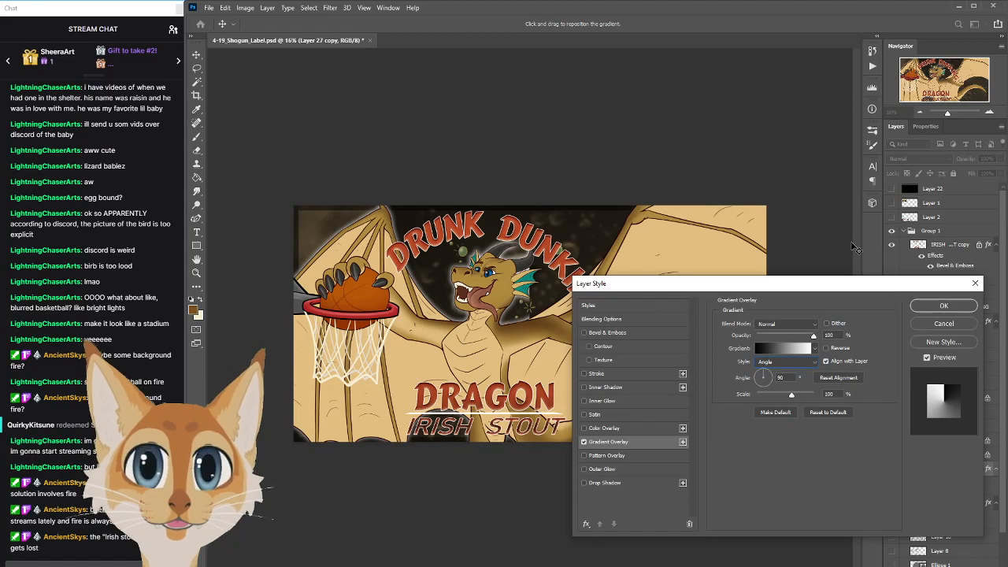
left_click(776, 361)
left_click(766, 384)
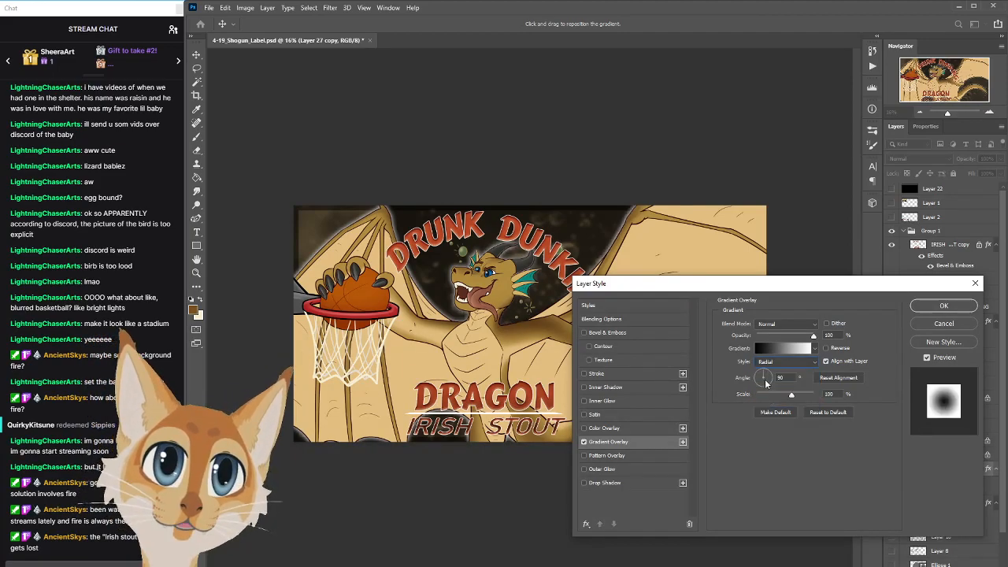
Set the gradient overlay's style to Reflected and reverse the gradient direction
left_click(776, 362)
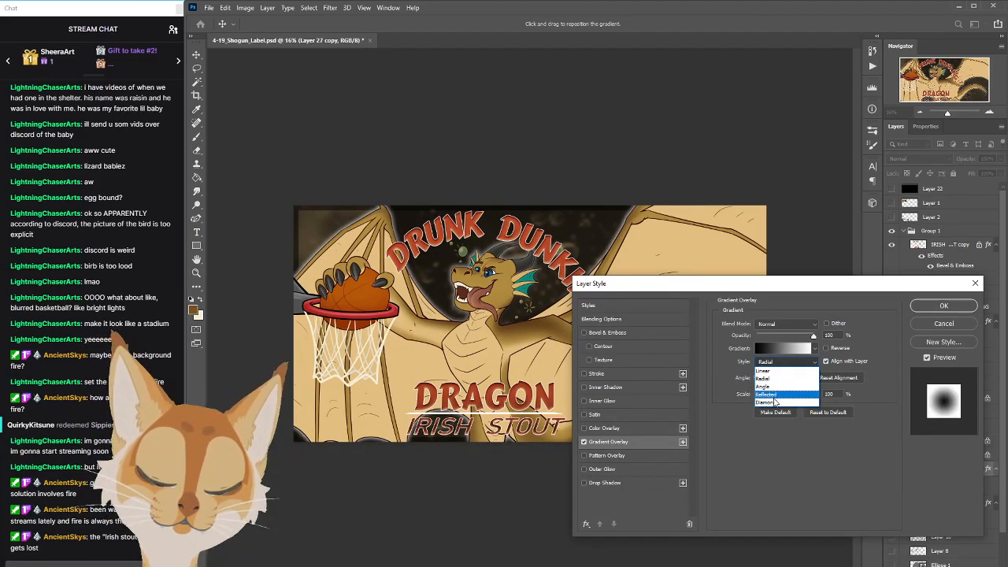
left_click(776, 398)
left_click_drag(706, 286, 688, 245)
left_click(820, 305)
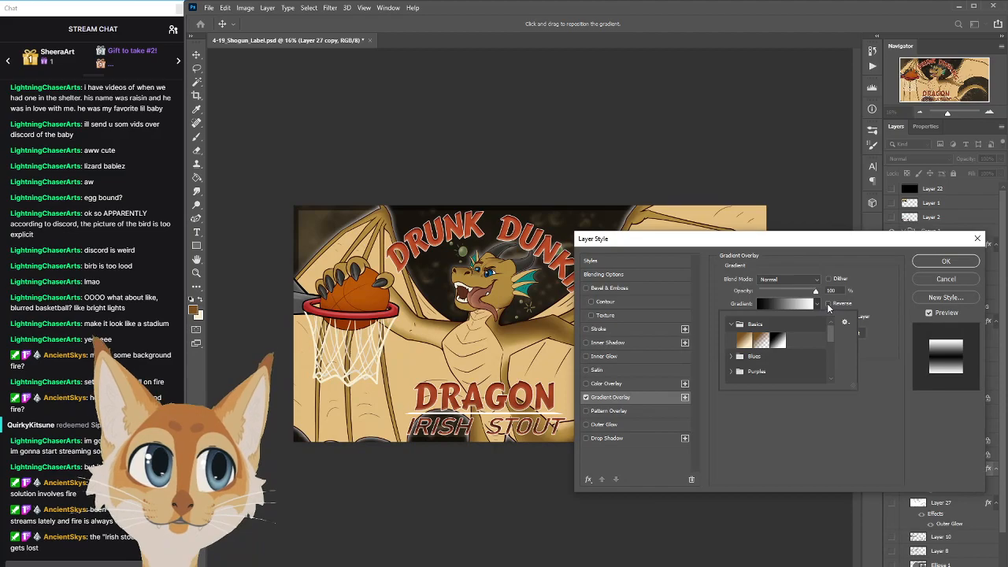
left_click(827, 304)
mouse_move(697, 239)
left_mouse_down()
mouse_move(698, 282)
mouse_move(797, 480)
mouse_move(683, 230)
left_mouse_up()
Try the Multiply blend mode on the gradient overlay at 75% opacity
left_click(802, 271)
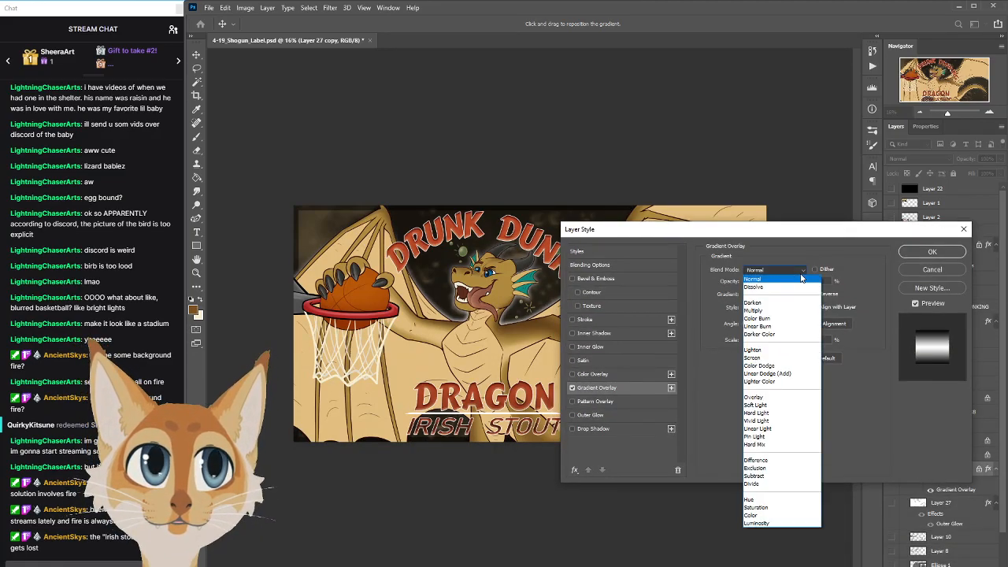
left_click(772, 312)
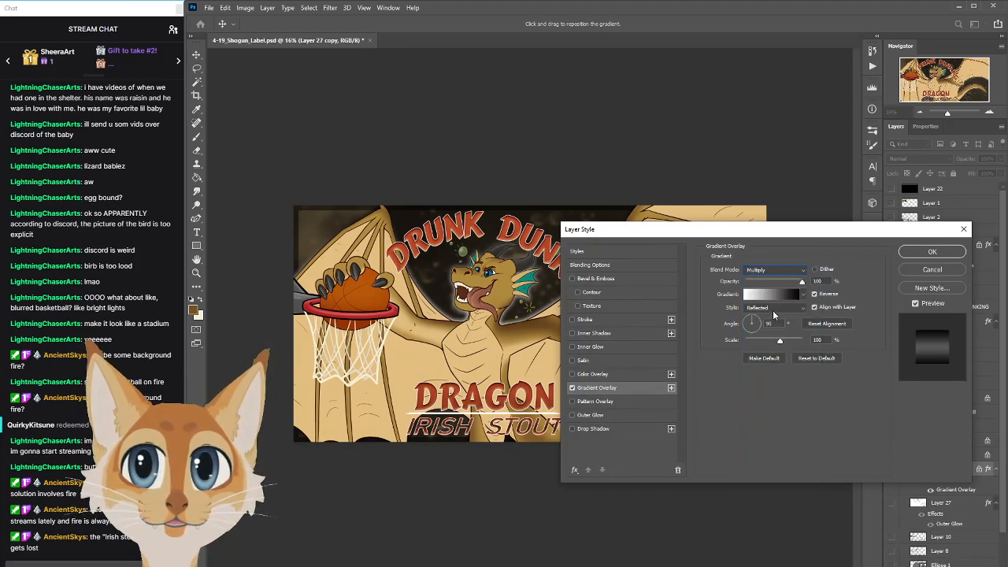
left_click_drag(757, 231, 871, 245)
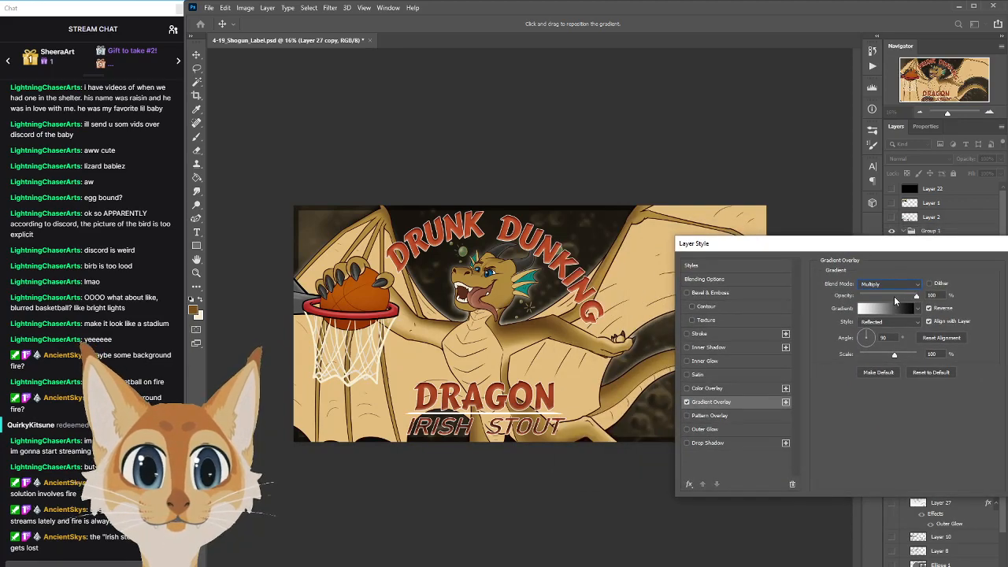
left_click(895, 296)
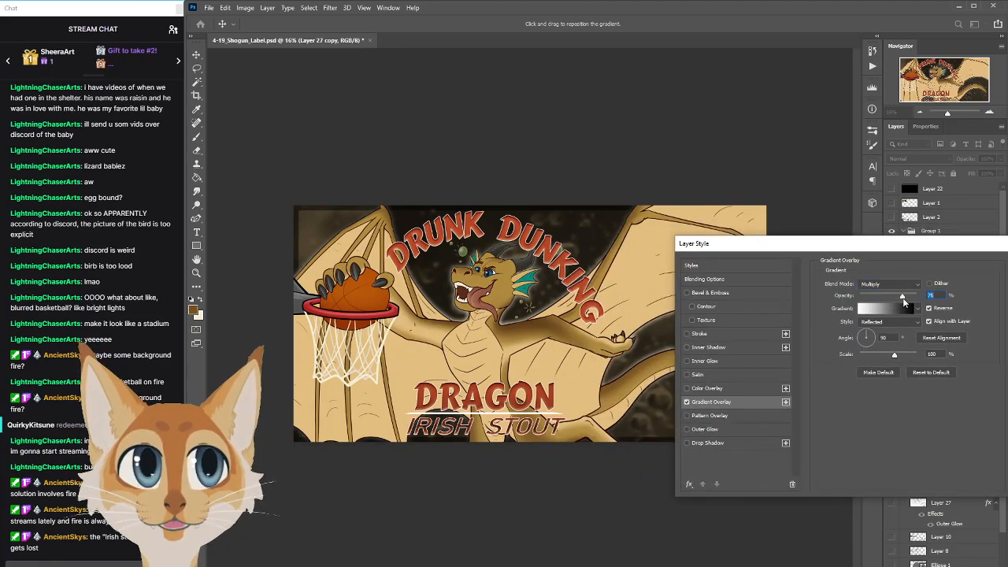
Try the Overlay blend mode on the gradient overlay at 100% opacity
left_click_drag(809, 243, 745, 232)
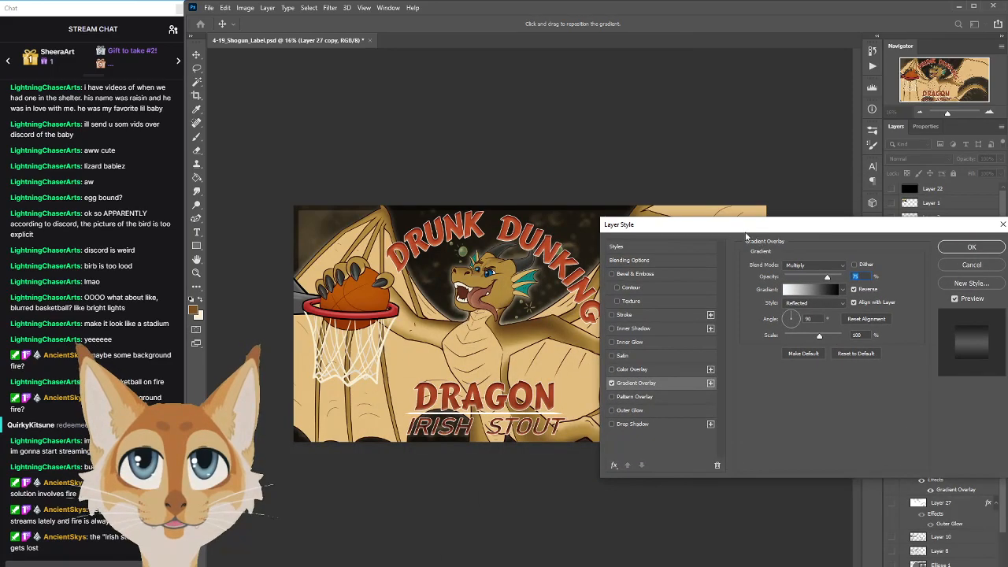
left_click(829, 266)
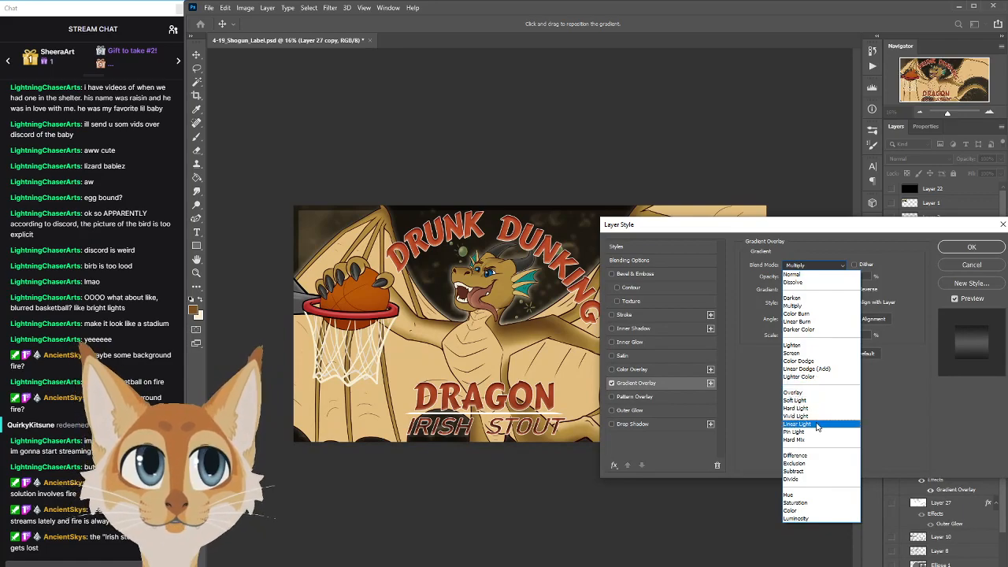
left_click(811, 393)
left_click_drag(788, 229, 587, 352)
left_click_drag(630, 401, 644, 401)
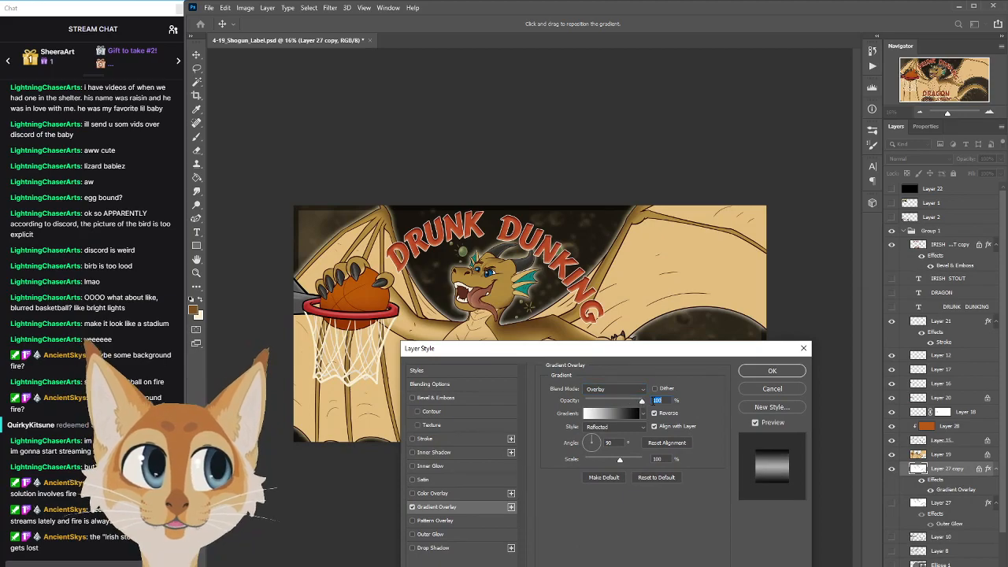
left_click_drag(637, 362, 727, 282)
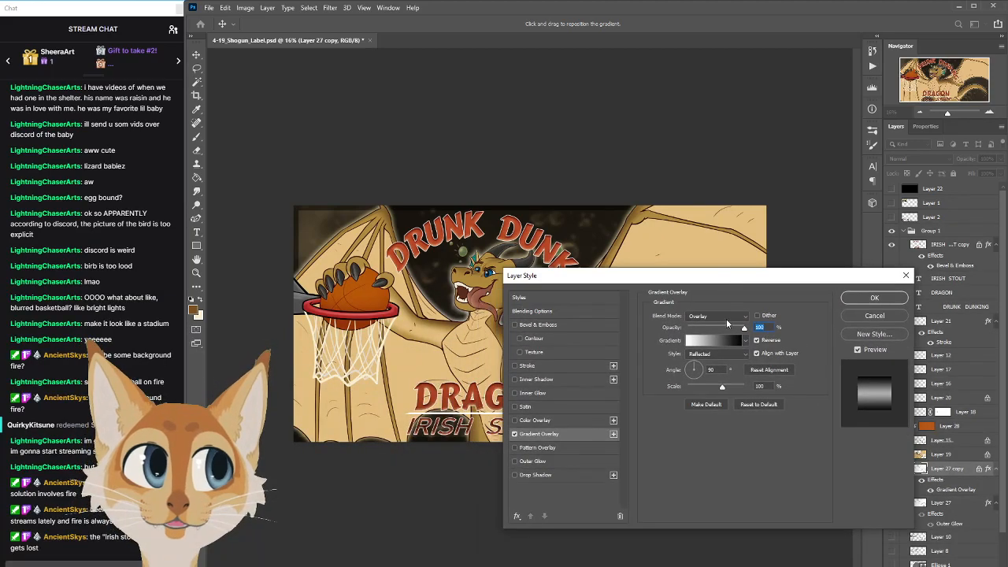
Try the Hard Light blend mode on the gradient overlay at 61% opacity
left_click(718, 315)
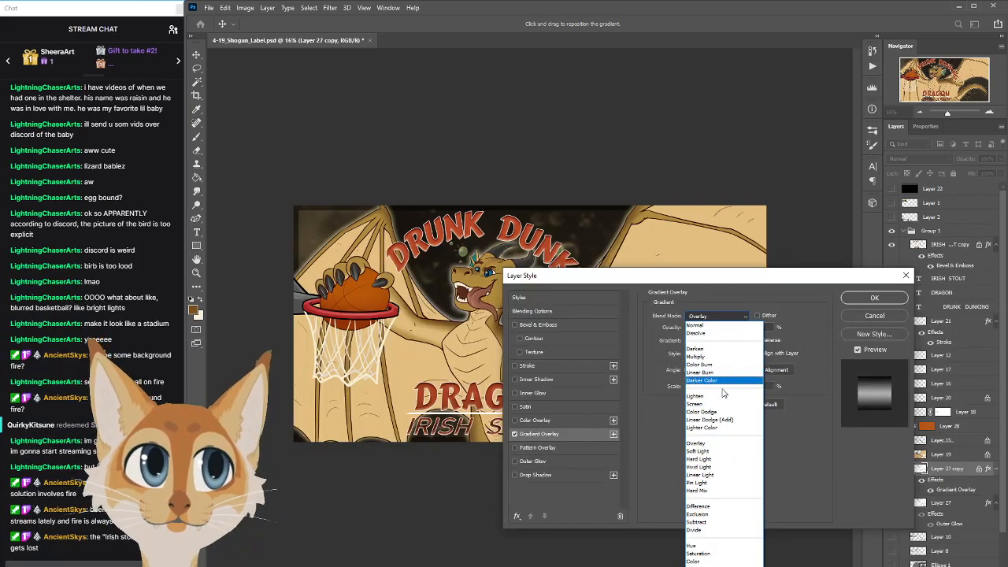
left_click(709, 460)
left_click_drag(769, 281, 683, 396)
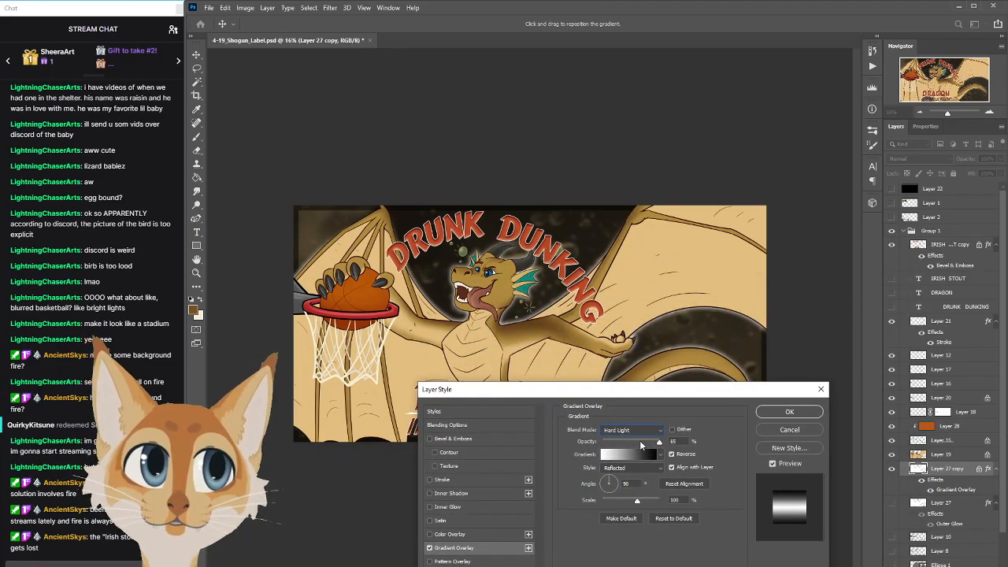
left_click(640, 441)
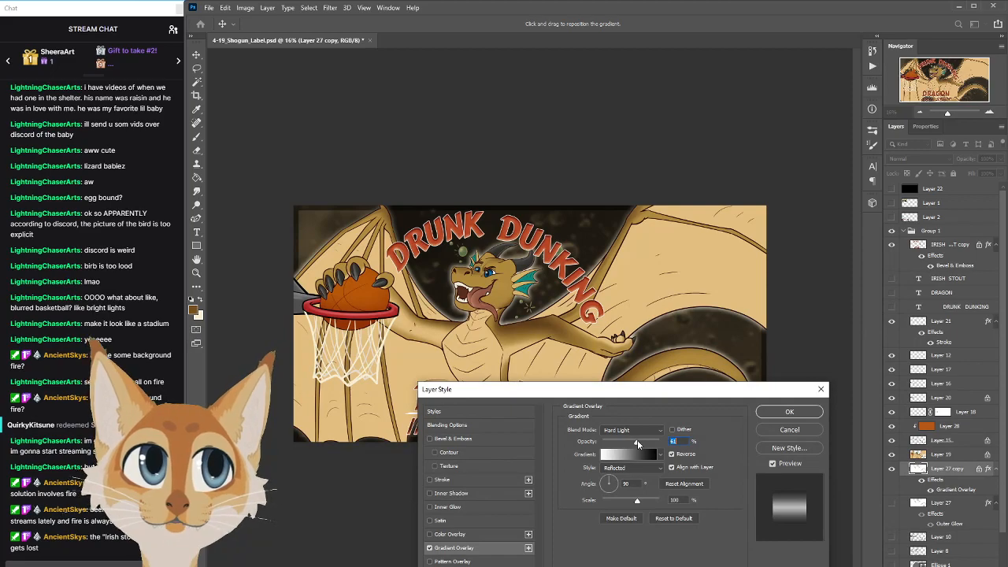
Try the Vivid Light blend mode on the gradient overlay, raising its opacity to 100%
left_click(634, 430)
left_click(623, 496)
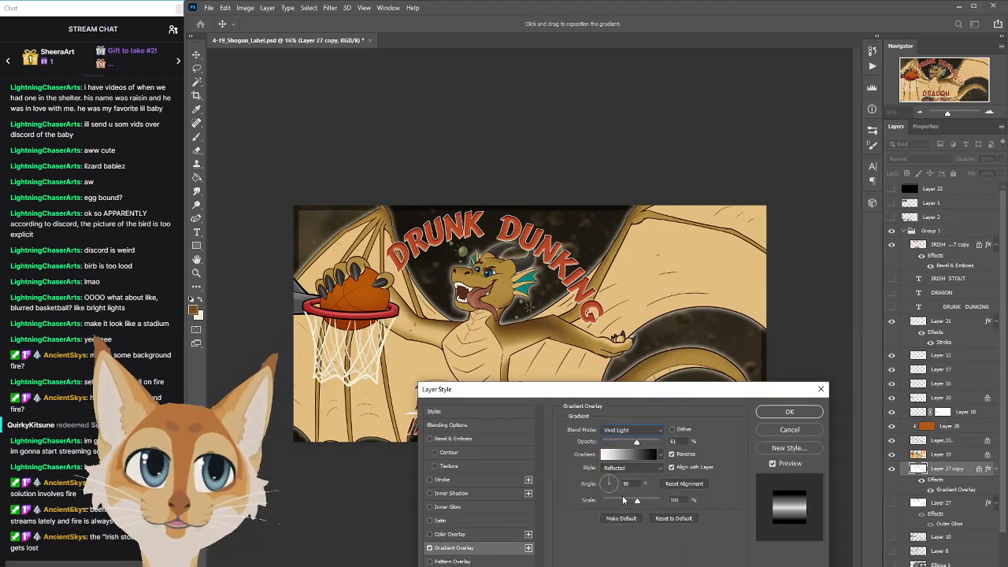
left_click(653, 439)
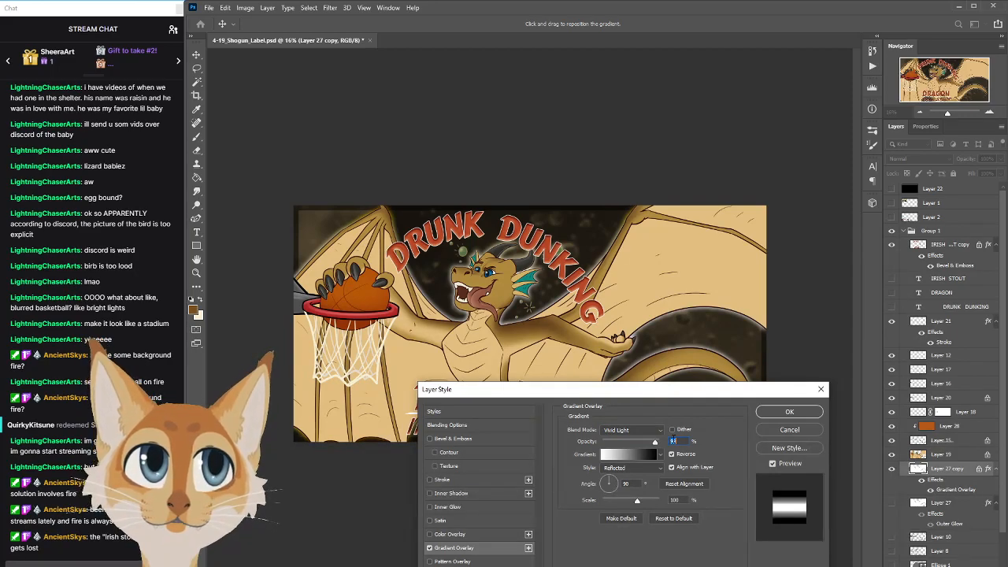
left_click_drag(655, 442, 692, 445)
Set the gradient overlay's blend mode to Multiply with 57% opacity and apply the effect to Layer 27 copy
left_click(654, 430)
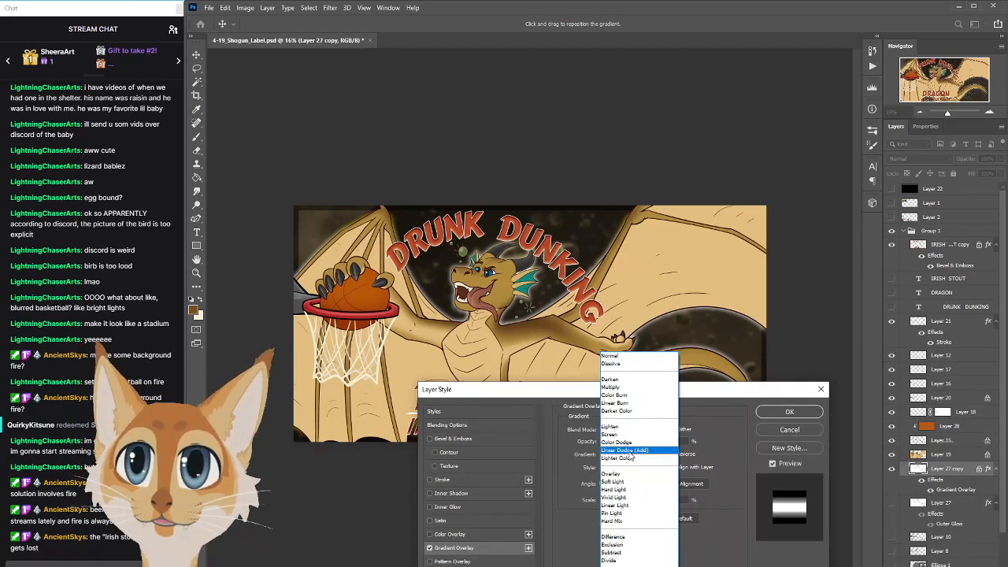
left_click(634, 389)
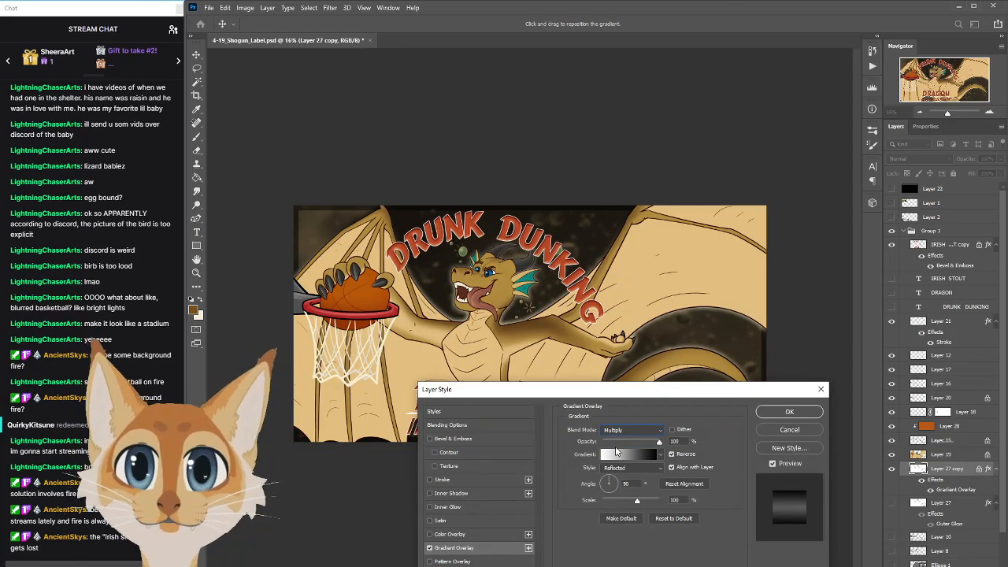
left_click_drag(659, 441, 646, 442)
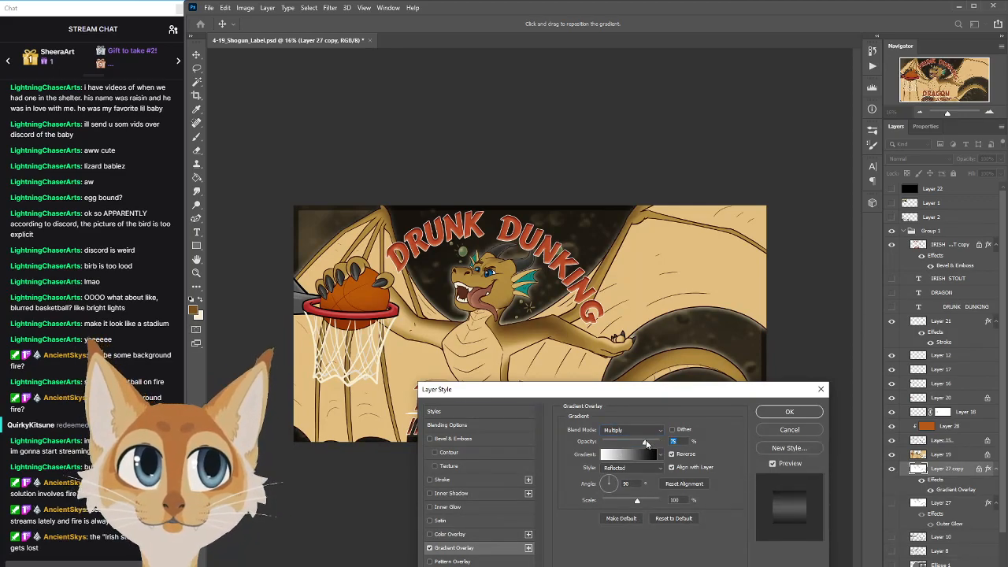
left_click(625, 444)
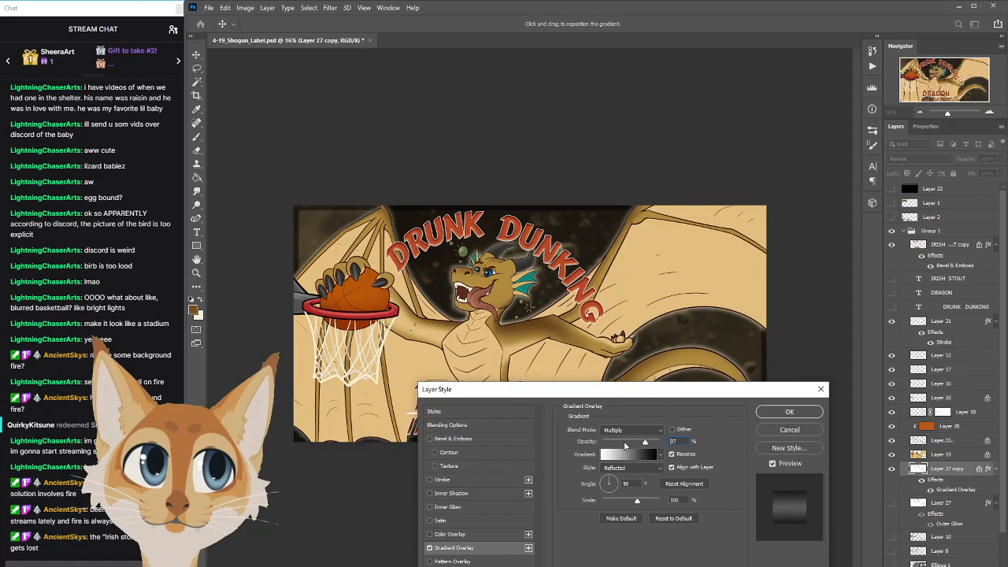
left_click_drag(625, 445, 636, 439)
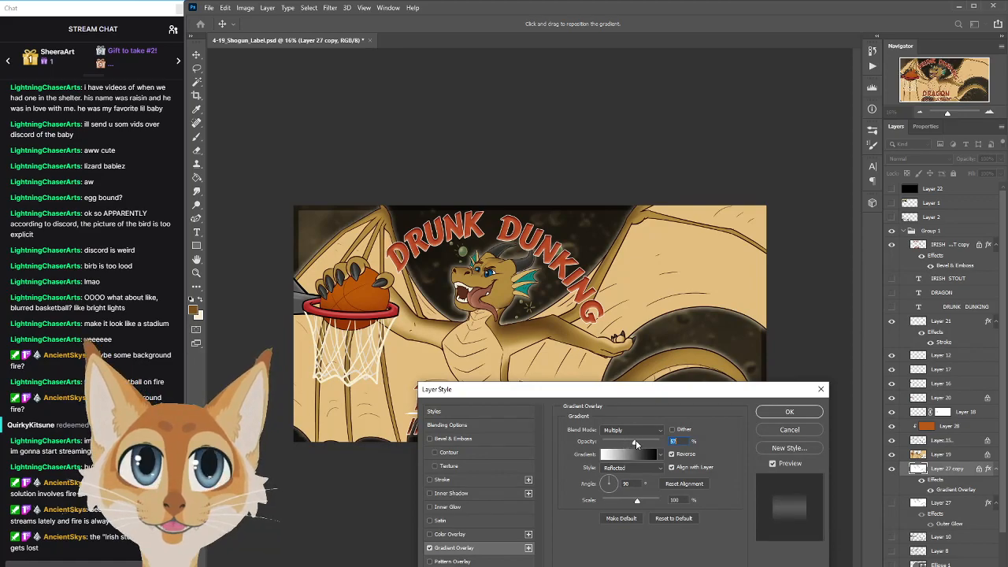
key("Return")
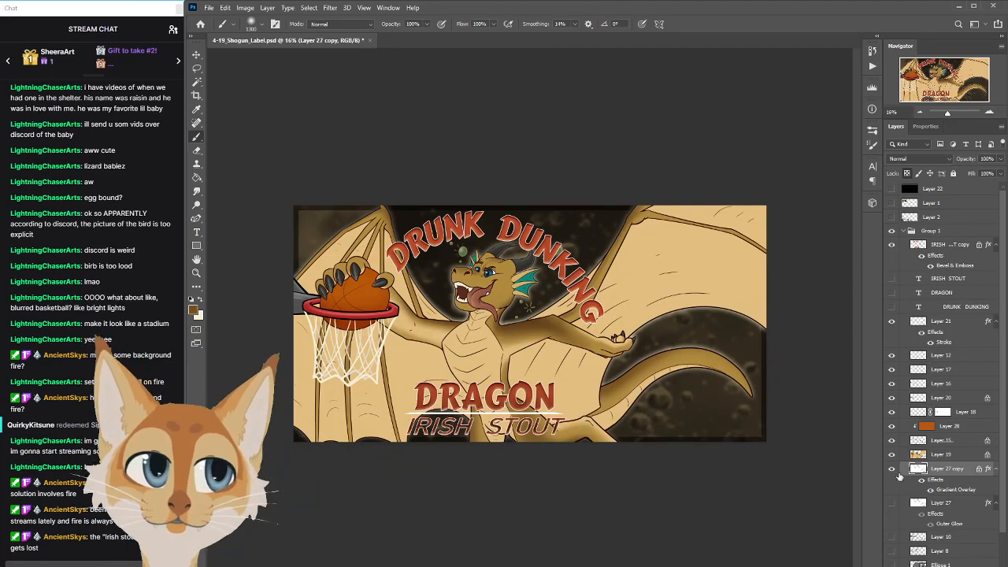
Hide Layer 27 copy and show the original Layer 27 with its outer glow
left_click(891, 468)
left_click(892, 502)
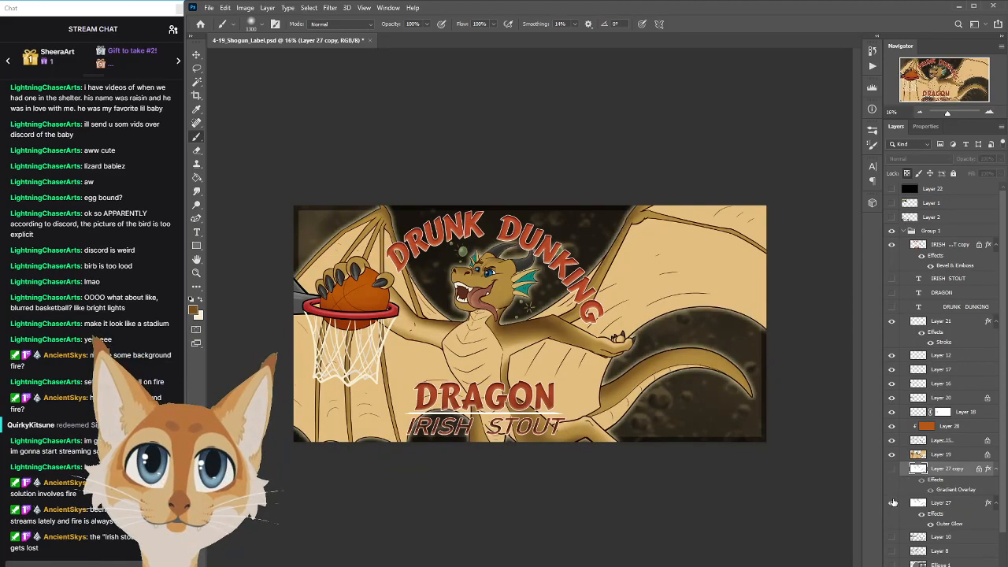
Compare the dragon's outline glow with and without the gradient overlay by stepping between the latest history states
left_click(872, 50)
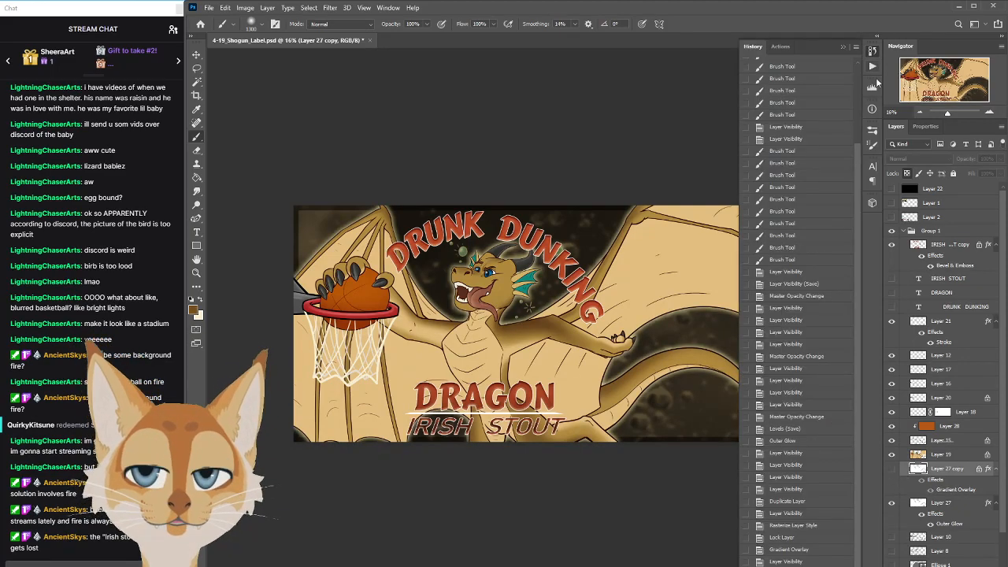
left_click(802, 550)
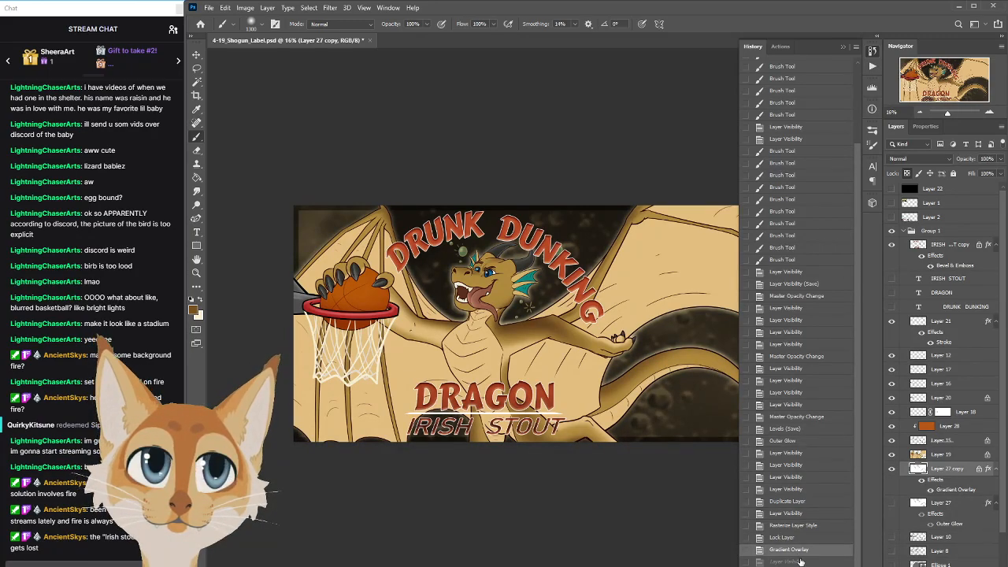
key("ctrl+shift+z")
key("ctrl+shift+z")
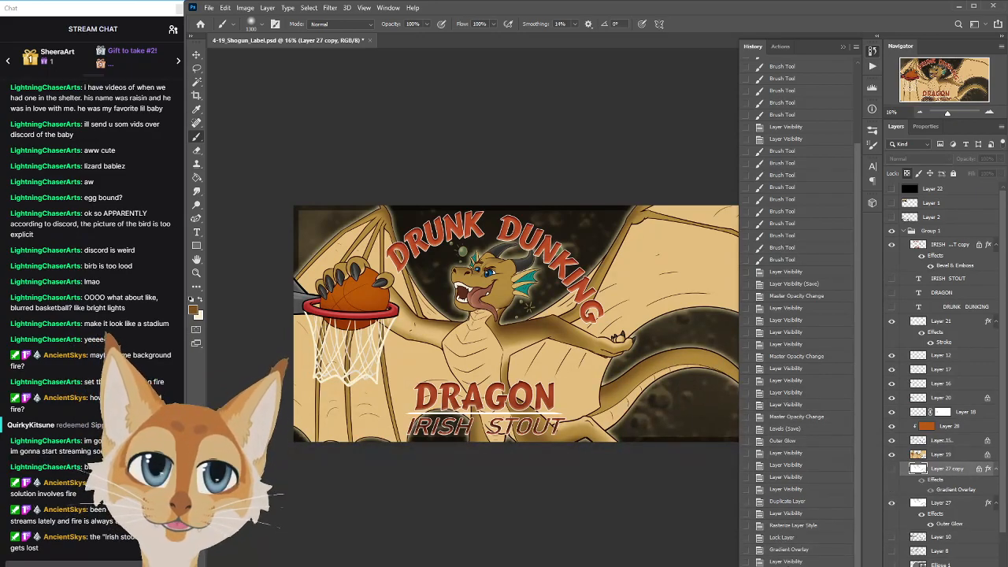
left_click(791, 550)
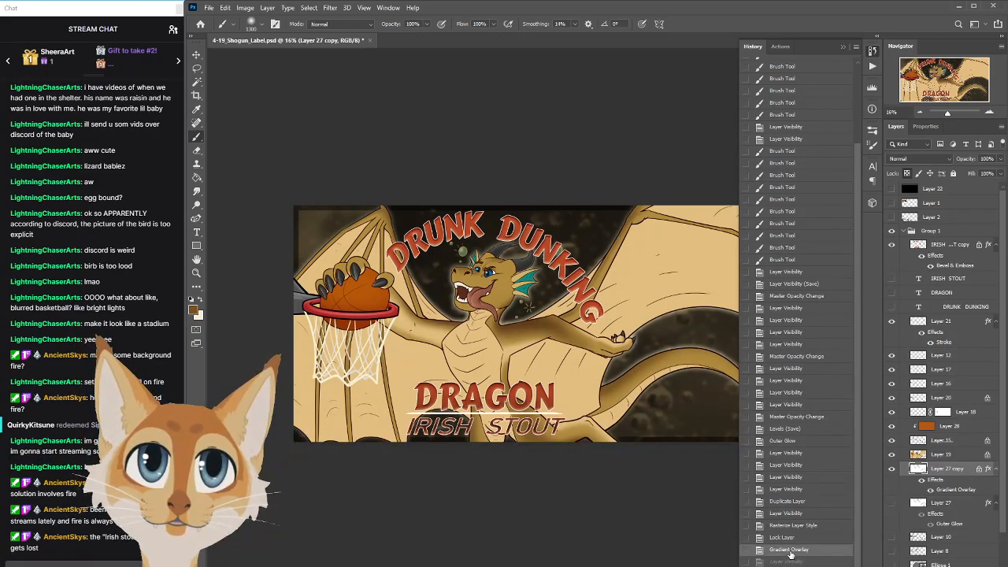
key("ctrl+shift+z")
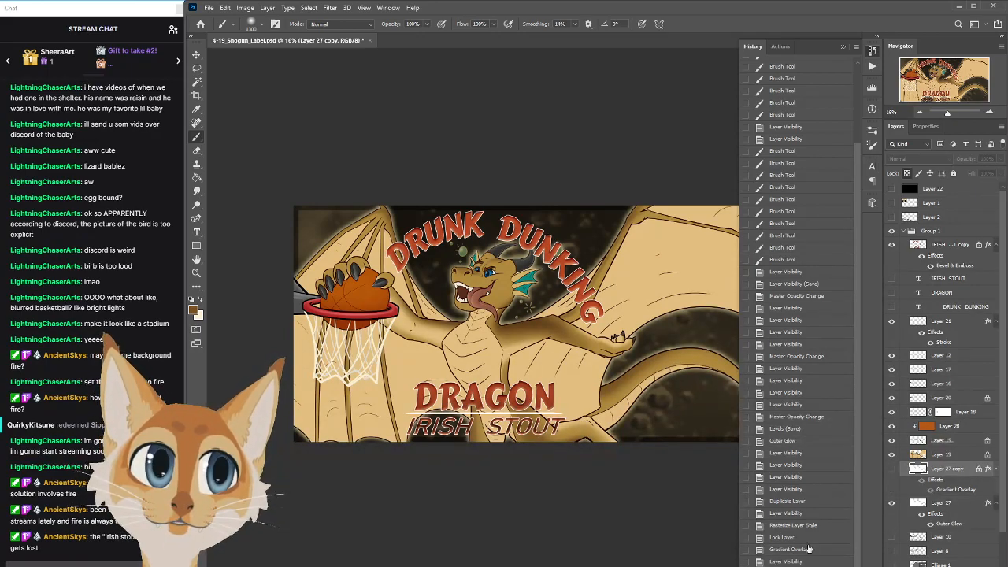
left_click(793, 541)
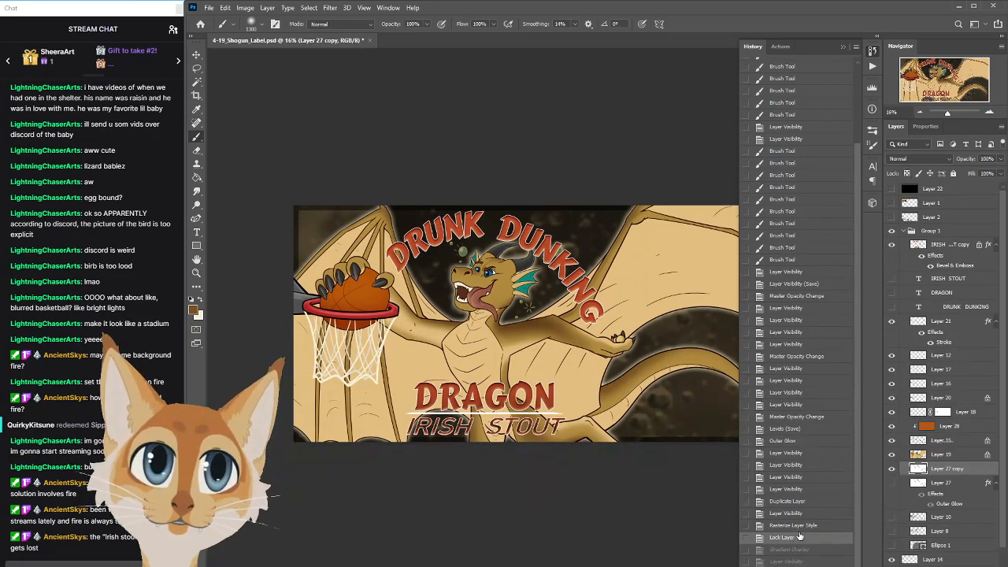
key("ctrl+z")
left_click(804, 551)
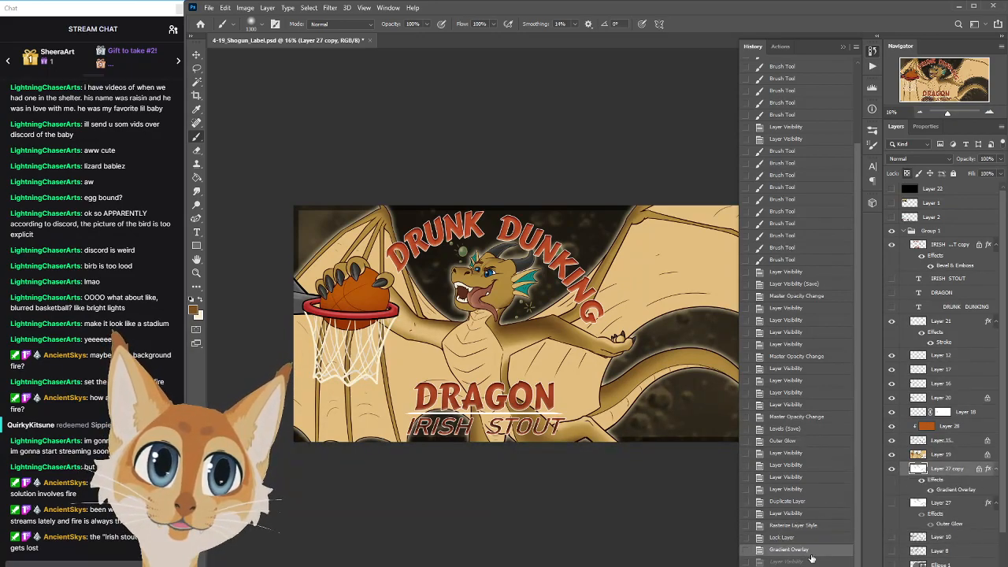
left_click(891, 469)
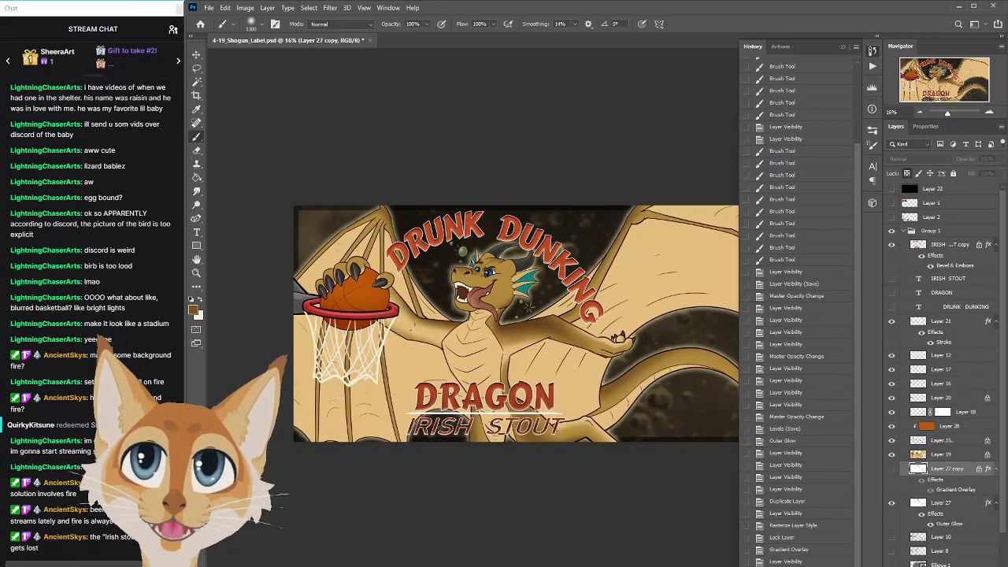
left_click(808, 551)
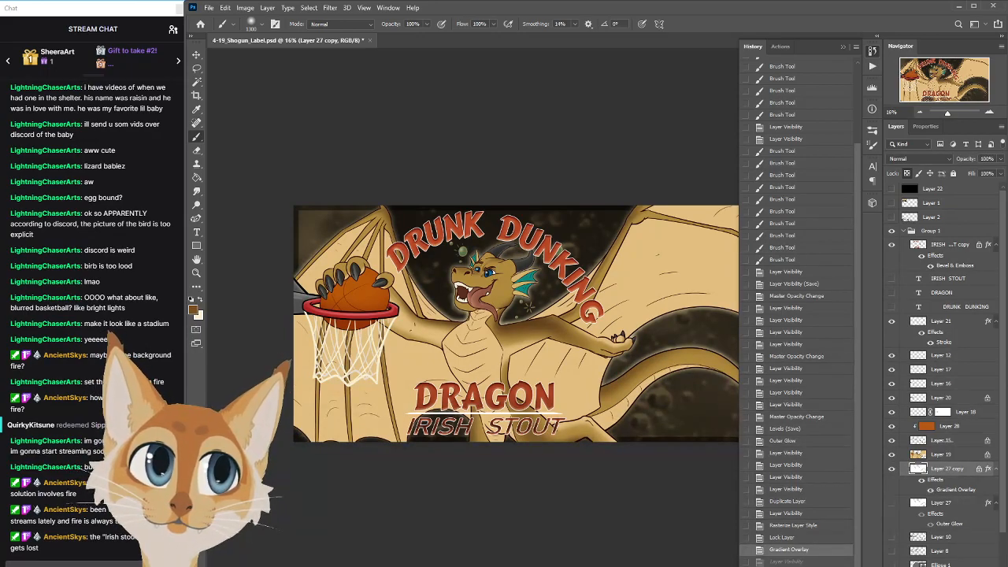
key("ctrl+shift+z")
left_click(794, 550)
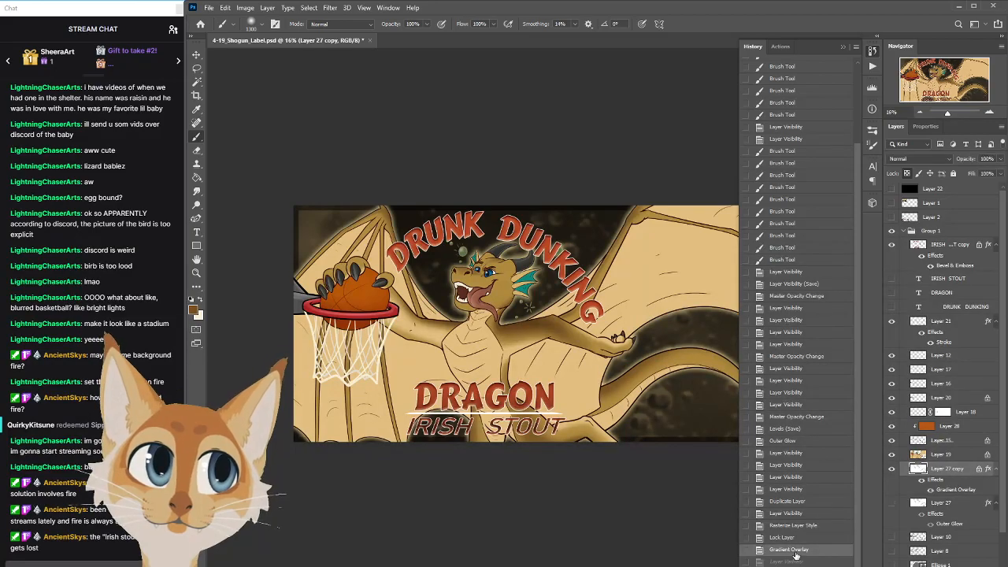
key("ctrl+shift+z")
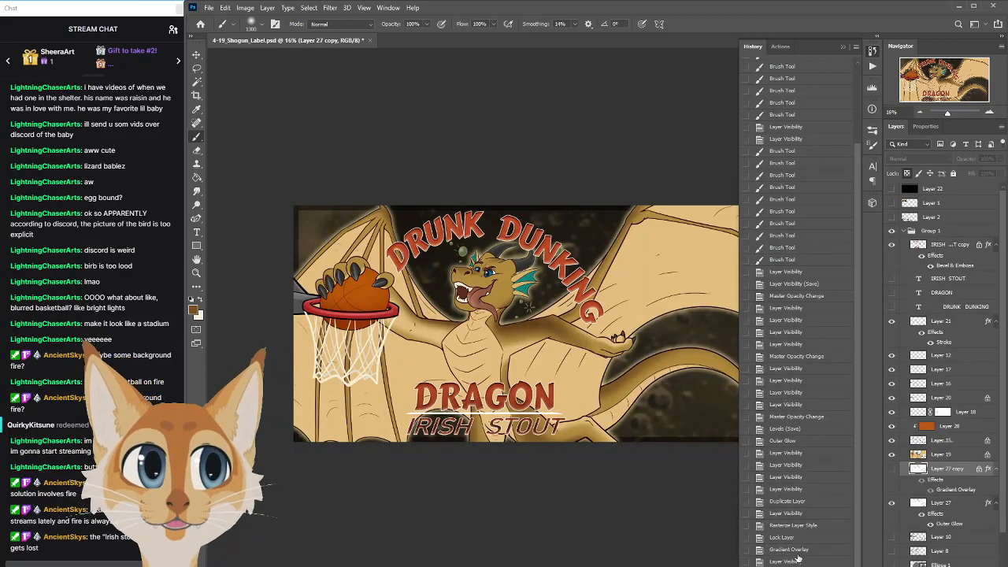
left_click(872, 52)
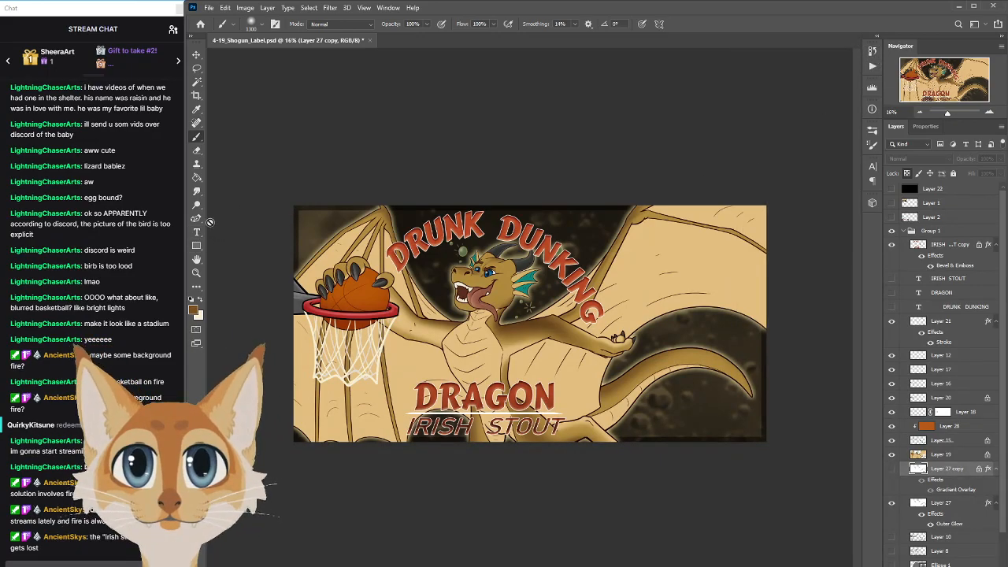
Add a layer mask to Layer 27, try vertical black-to-white gradients on it, and compare the glow with the layer hidden
left_click_drag(196, 178, 244, 180)
left_click(244, 178)
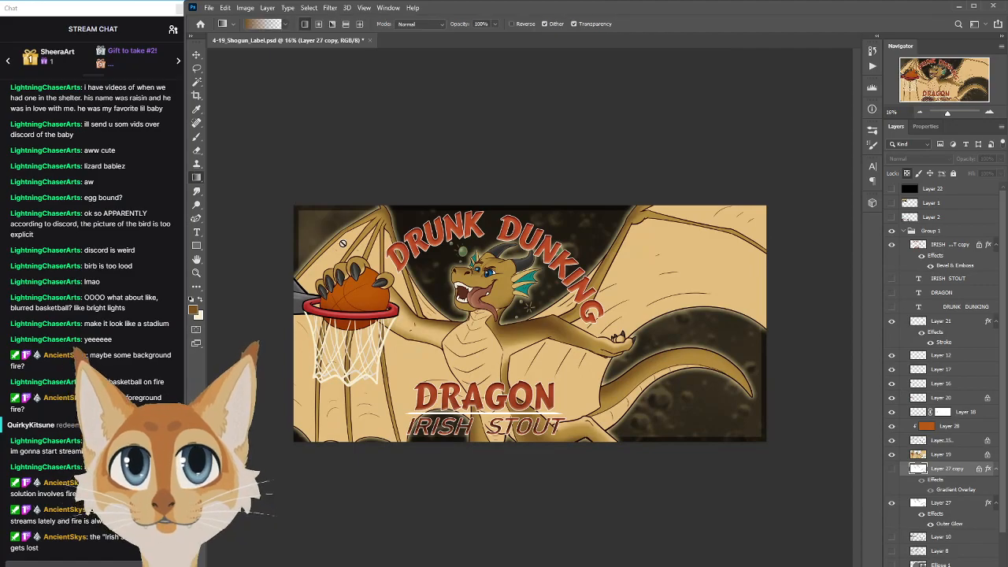
left_click(943, 508)
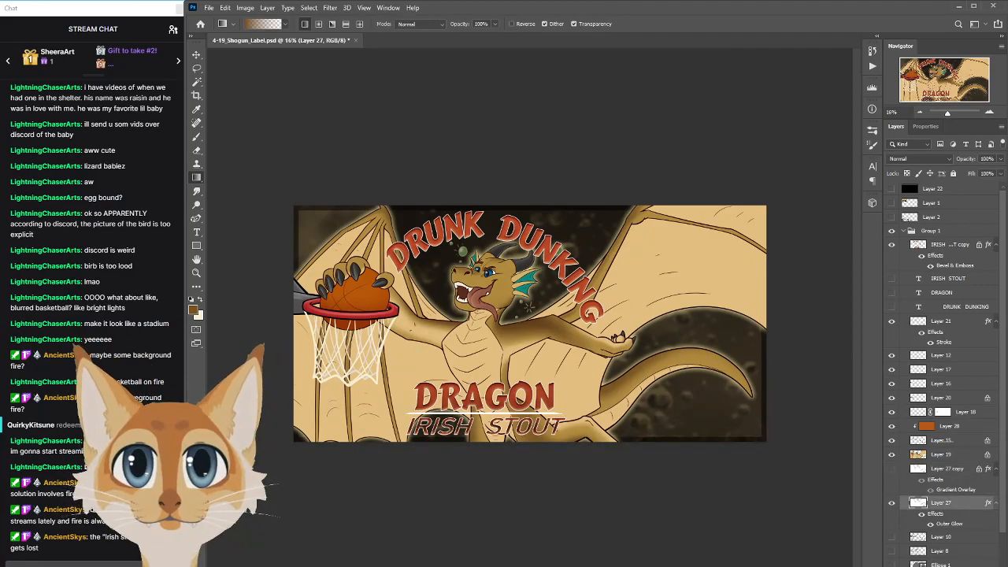
key("x")
left_click_drag(522, 148, 525, 337)
left_click_drag(510, 198, 511, 313)
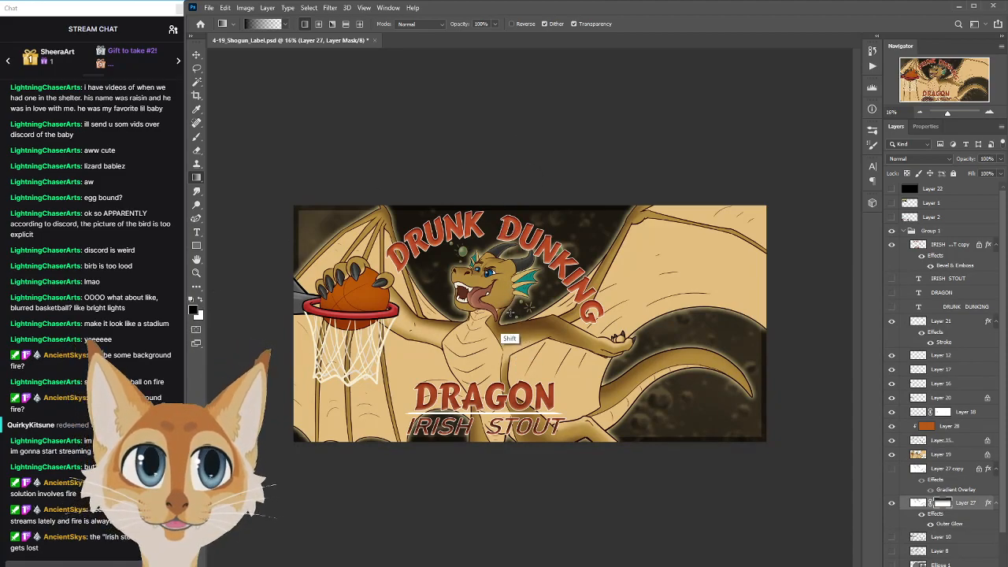
left_click(892, 503)
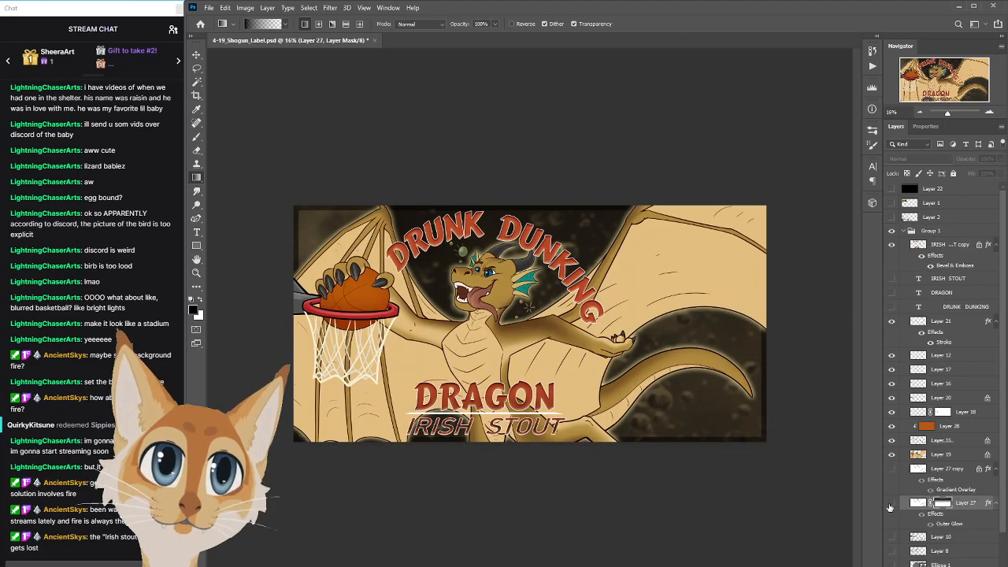
left_click(892, 503)
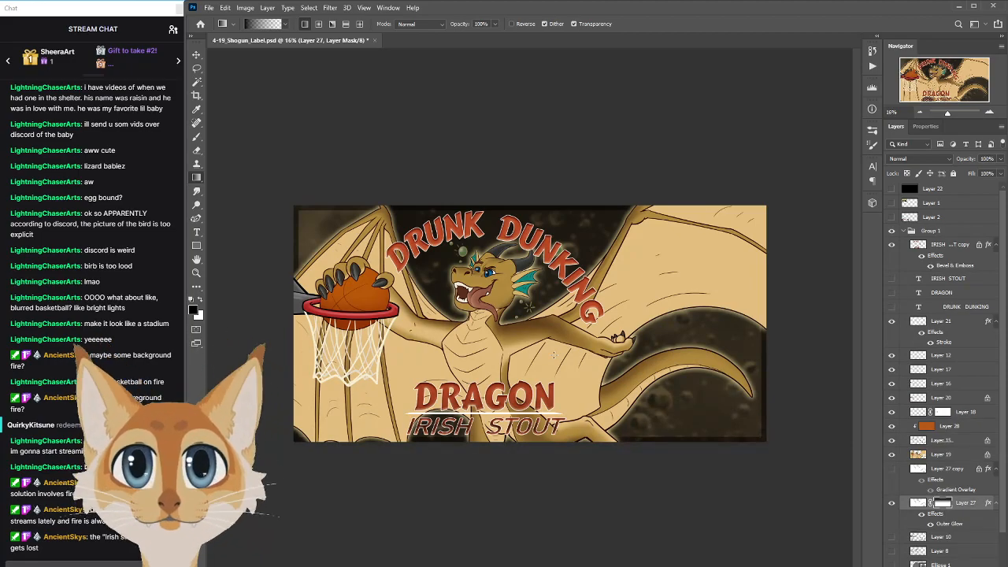
Try several more vertical mask gradients of different lengths across the dragon's glow, then delete Layer 27's mask
left_click_drag(486, 140, 494, 295)
left_click_drag(478, 152, 478, 290)
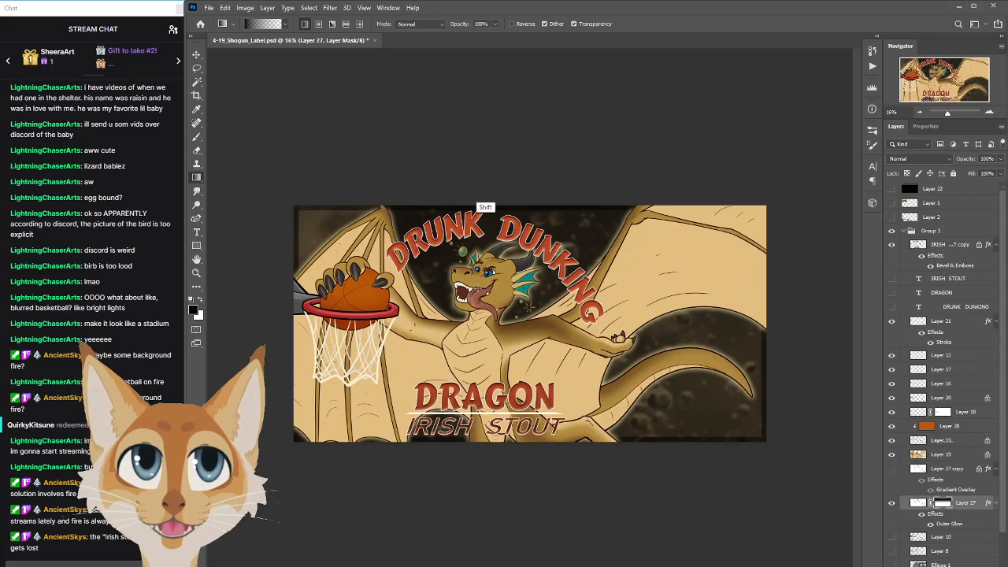
left_click_drag(486, 146, 486, 296)
left_click_drag(486, 197, 493, 326)
left_click_drag(490, 110, 492, 342)
left_click_drag(501, 82, 503, 338)
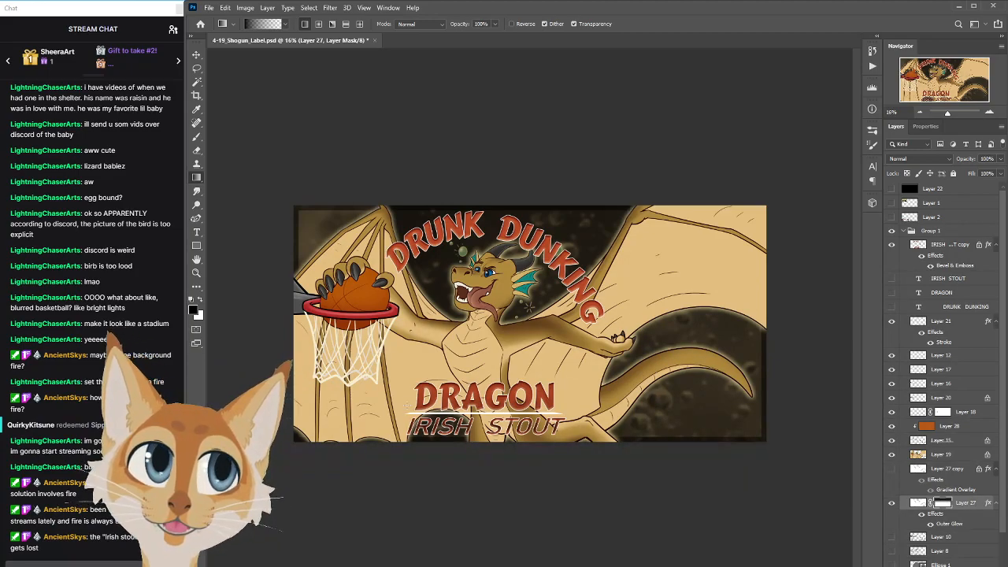
right_click(942, 503)
left_click(946, 437)
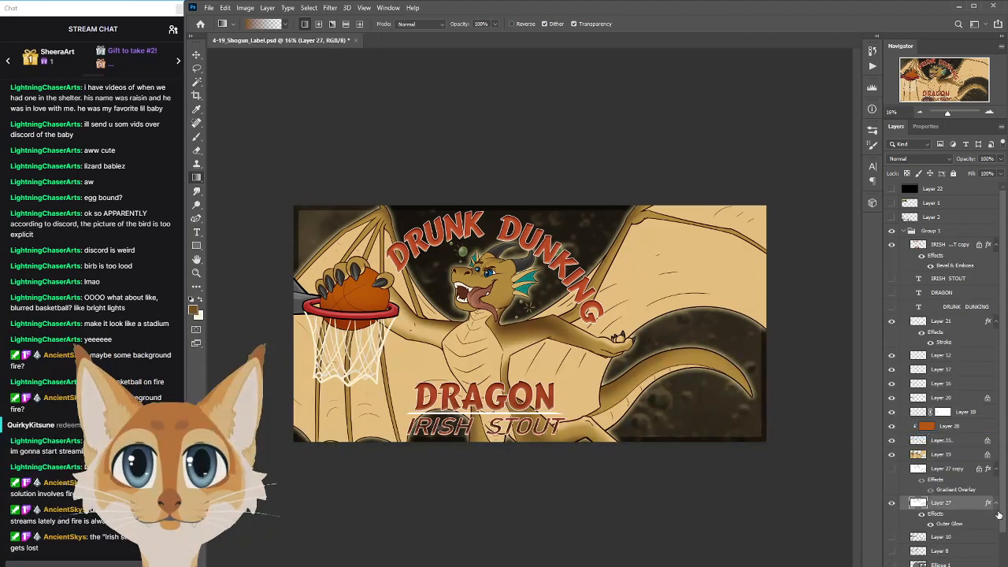
Rasterize Layer 27's layer style, add a layer mask, and fade the glow with black-to-white gradients drawn from different edges
right_click(952, 505)
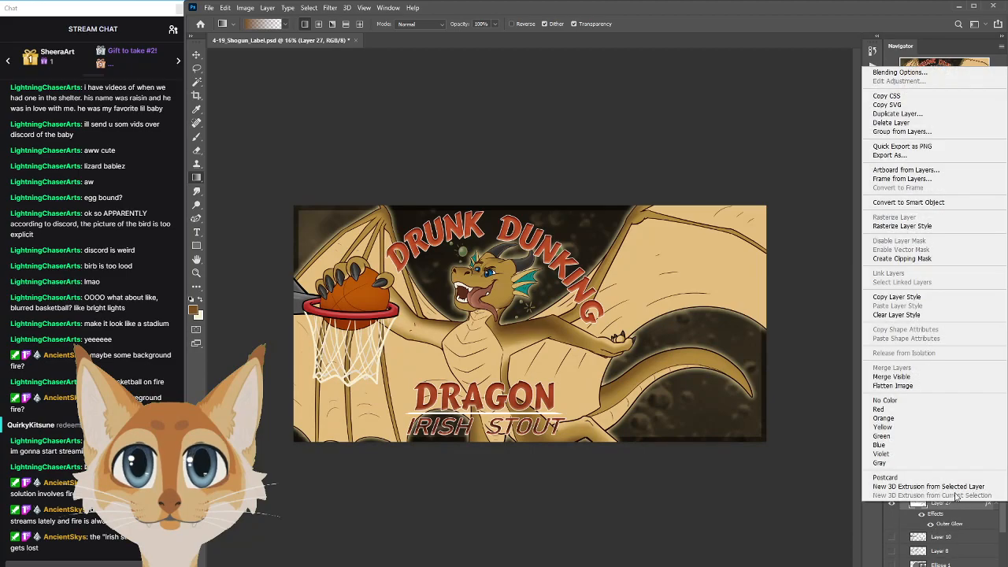
left_click(904, 229)
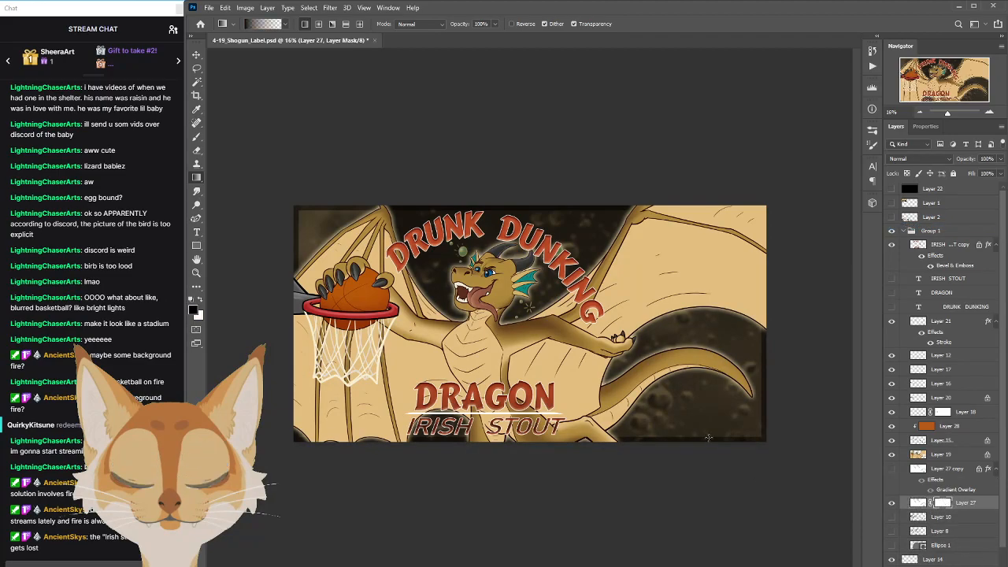
left_click_drag(515, 174, 519, 322)
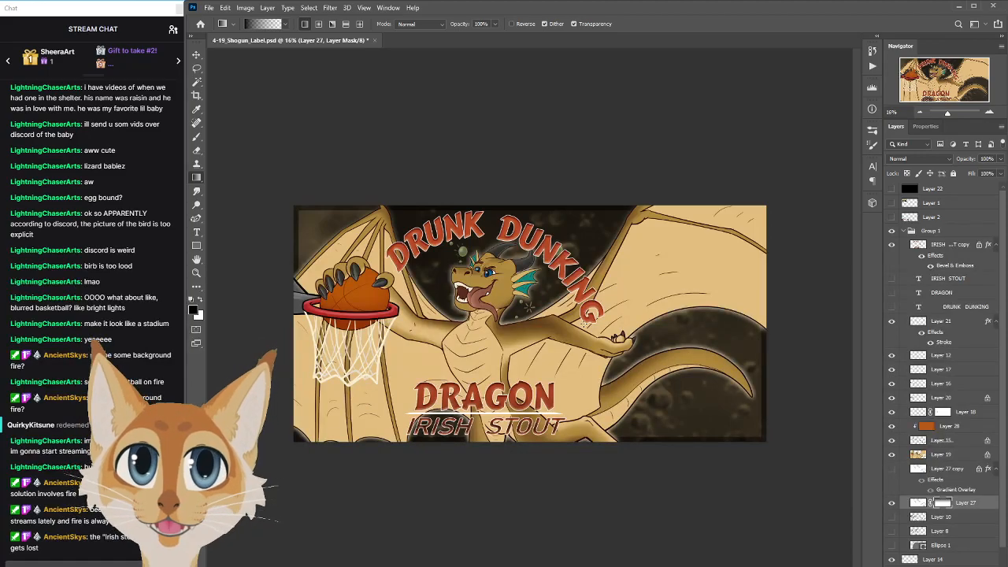
left_click_drag(491, 142, 501, 343)
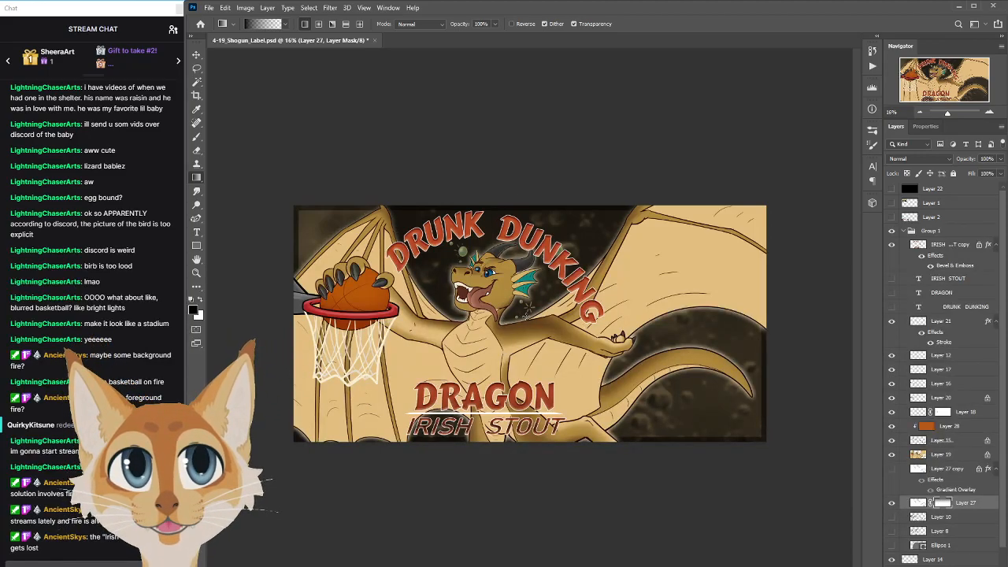
left_click_drag(498, 163, 496, 308)
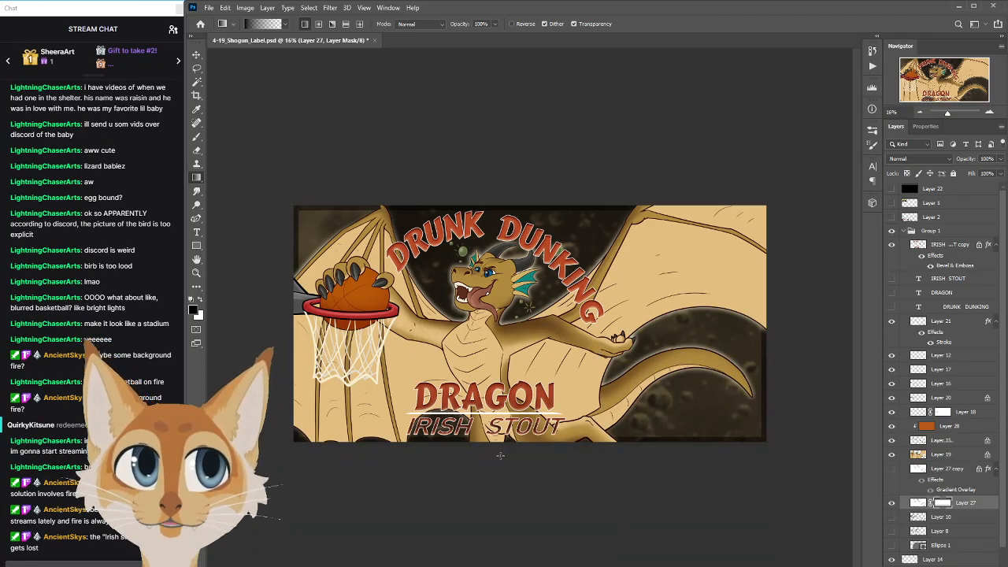
key("ctrl+z")
left_click_drag(521, 525, 547, 380)
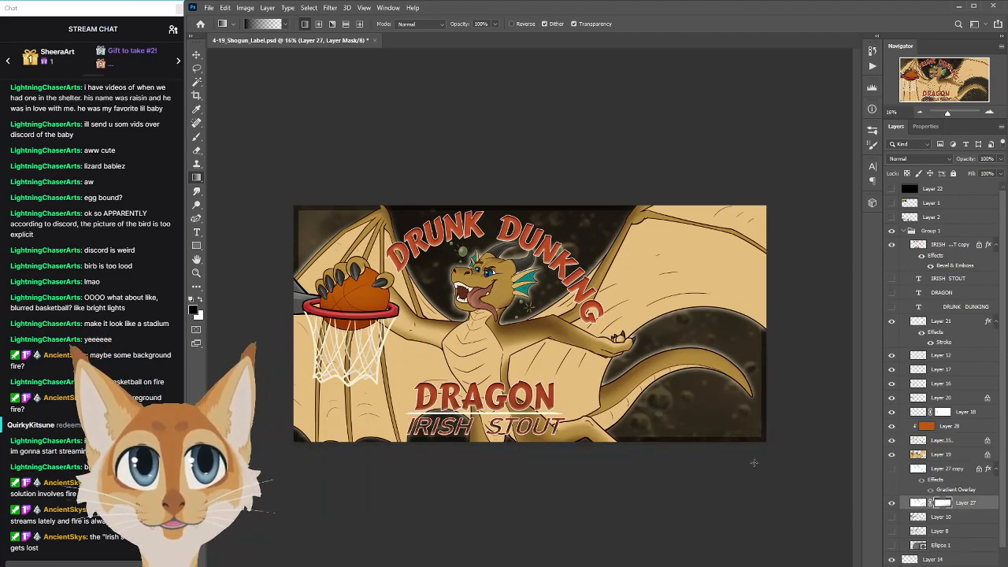
left_click_drag(815, 341, 725, 347)
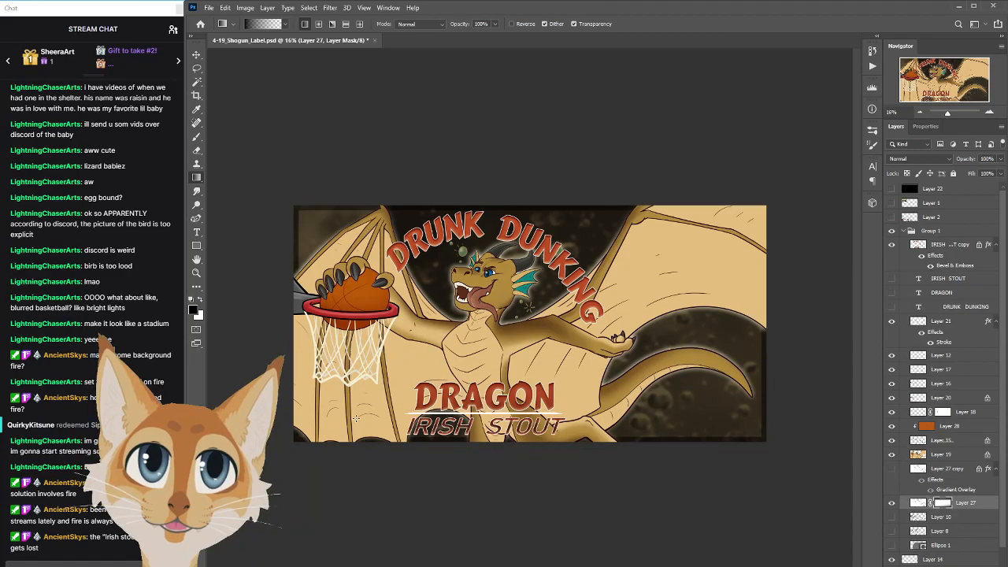
Compare the masked Layer 27 glow with Layer 27 copy by toggling their visibility, and inspect the glow up close
scroll(356, 417, "down", 2)
scroll(359, 415, "up", 1)
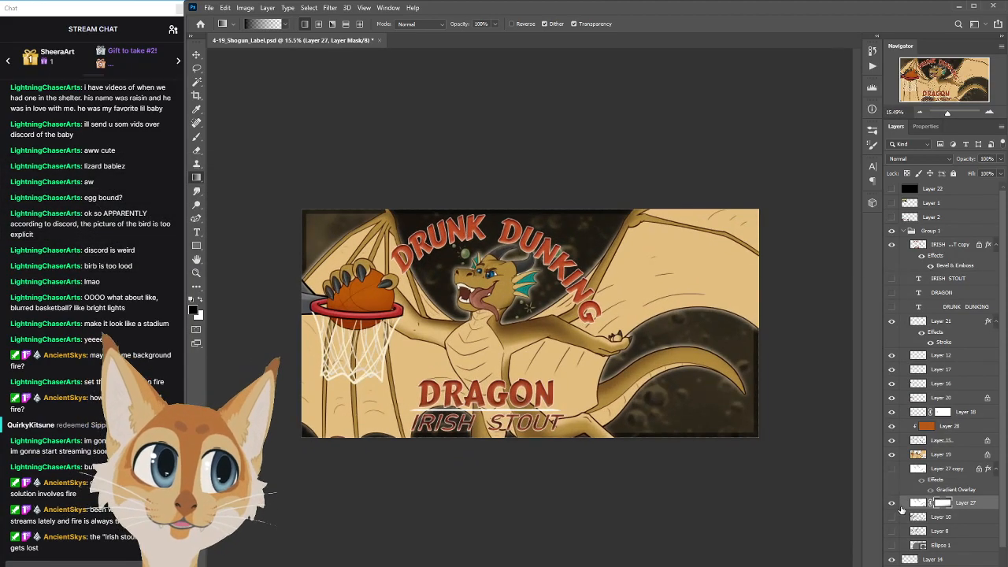
left_click(892, 471)
left_click(893, 471)
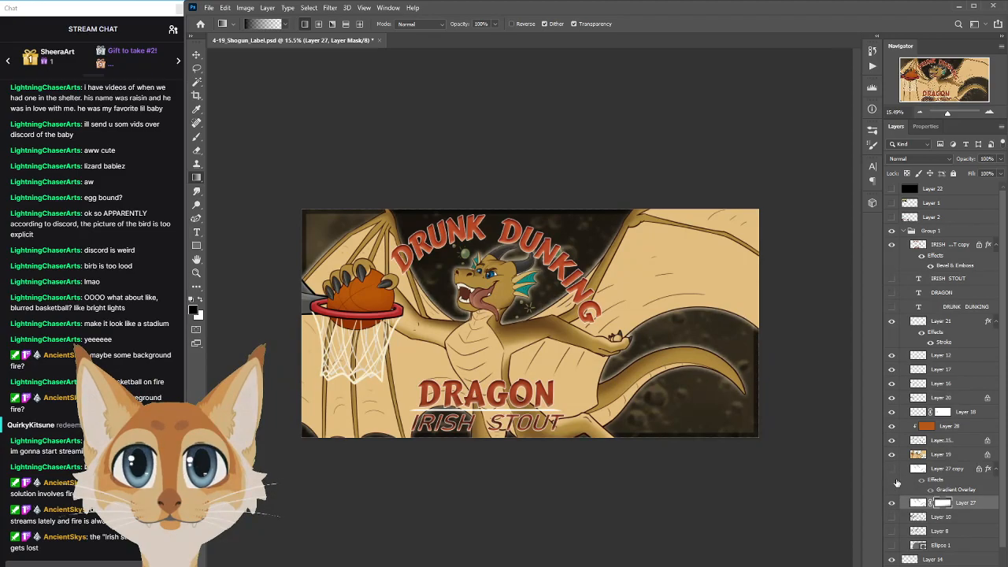
left_click(892, 503)
left_click(892, 471)
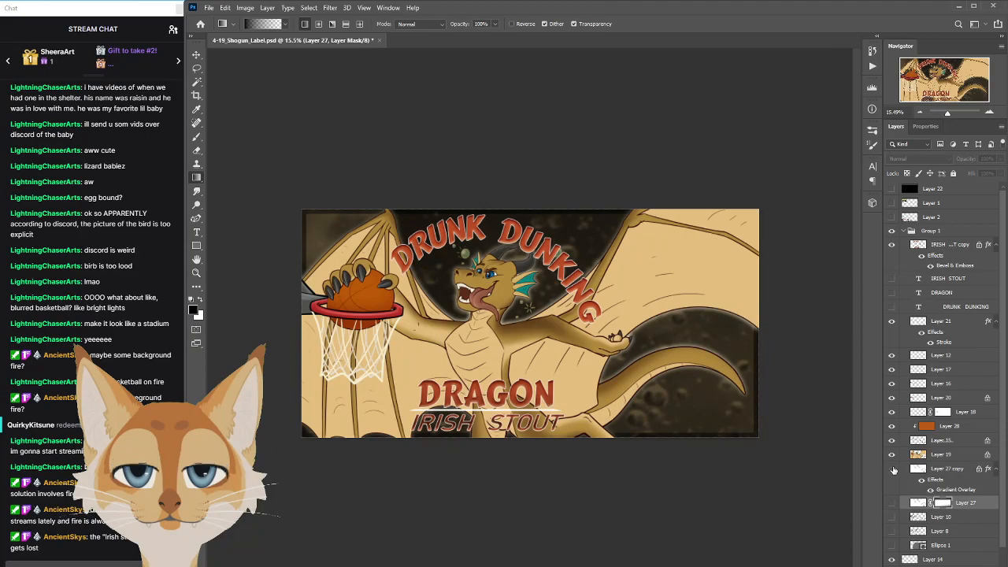
left_click(892, 470)
left_click(892, 503)
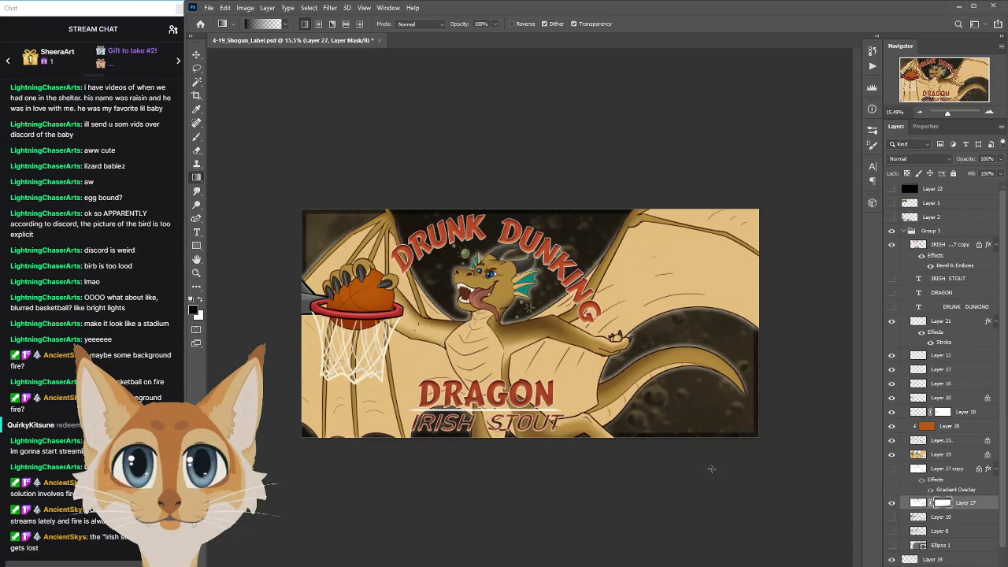
scroll(520, 425, "up", 5)
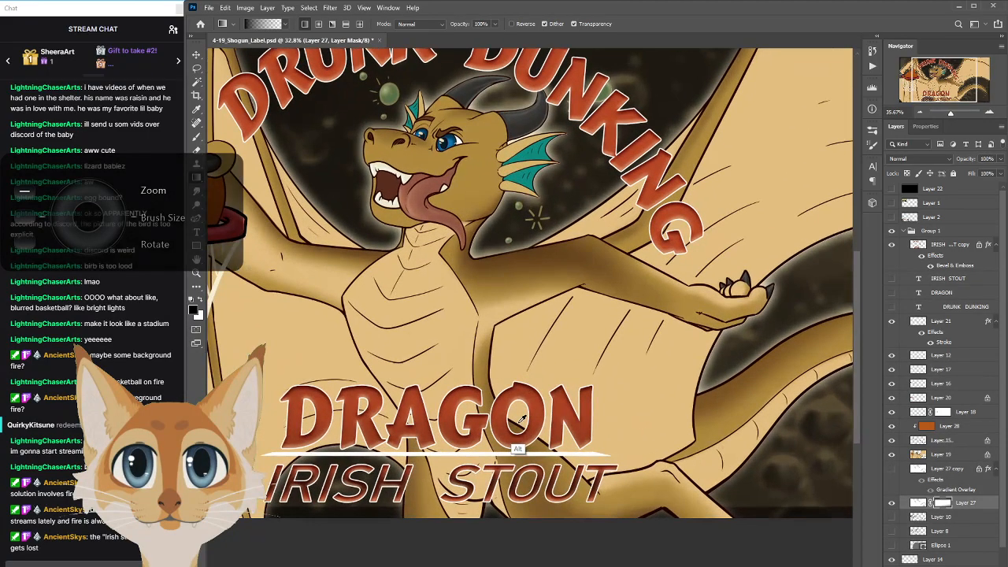
scroll(520, 425, "down", 4)
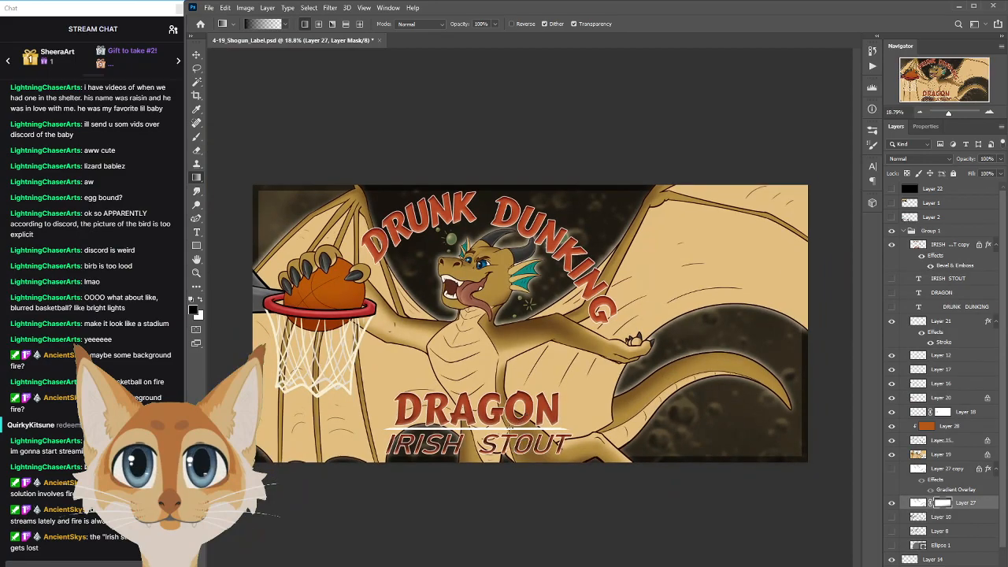
Adjust the hue/saturation of Layer 27's glow, raising saturation to the maximum and lightness to +11
left_click(917, 503)
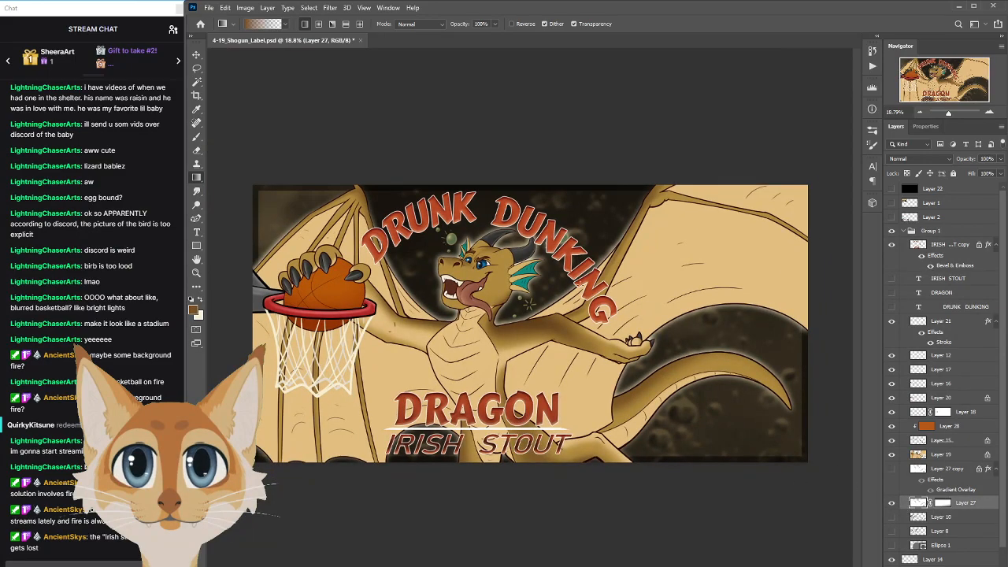
left_click(246, 7)
mouse_move(260, 35)
left_click(220, 90)
left_click_drag(735, 286, 752, 288)
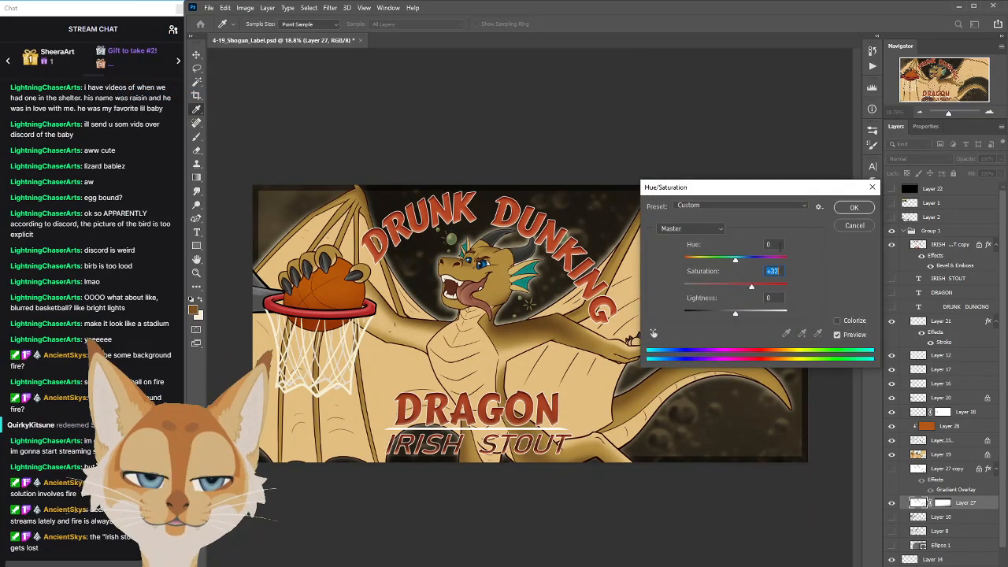
left_click_drag(742, 184, 824, 178)
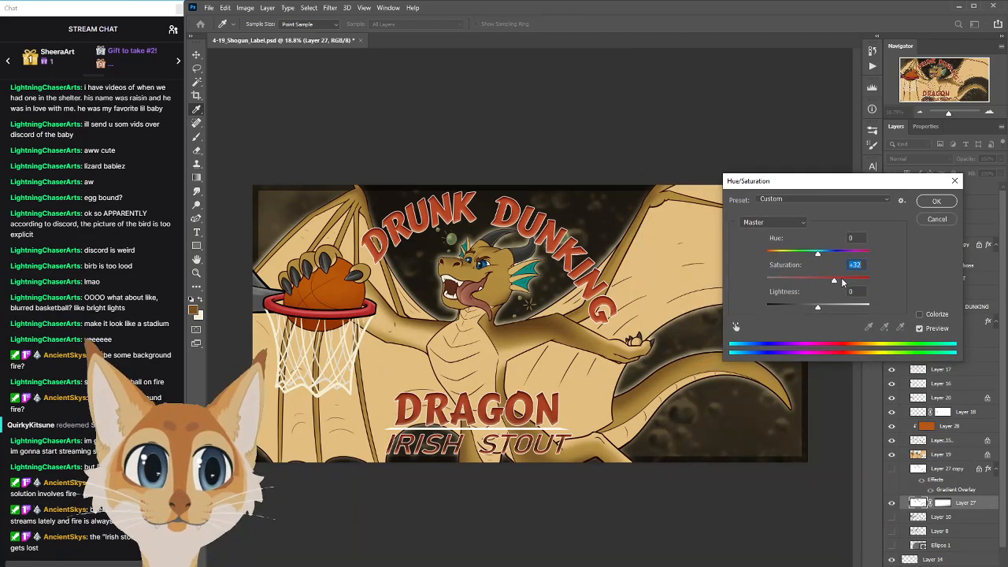
mouse_move(869, 279)
left_mouse_down()
mouse_move(741, 280)
mouse_move(861, 281)
left_mouse_up()
left_click_drag(818, 307, 824, 308)
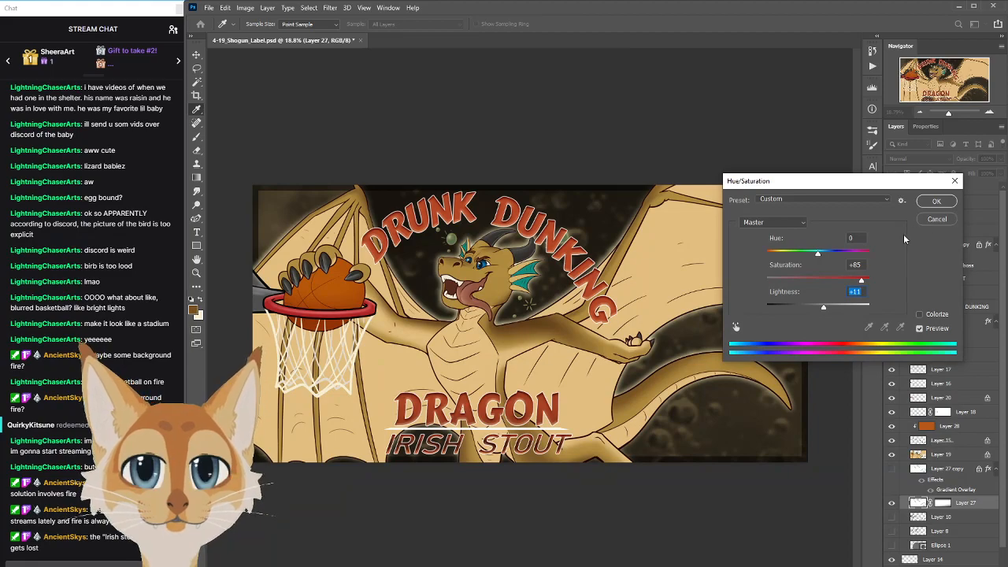
left_click_drag(861, 281, 871, 282)
key("Return")
key("g")
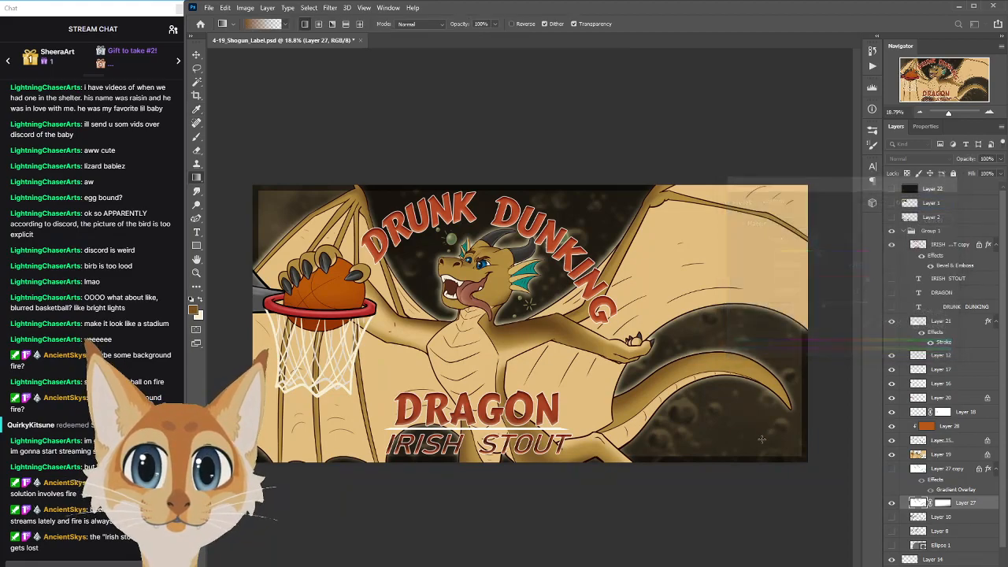
Apply a second Hue/Saturation adjustment to Layer 27 that slightly lowers the glow's lightness
left_click(245, 8)
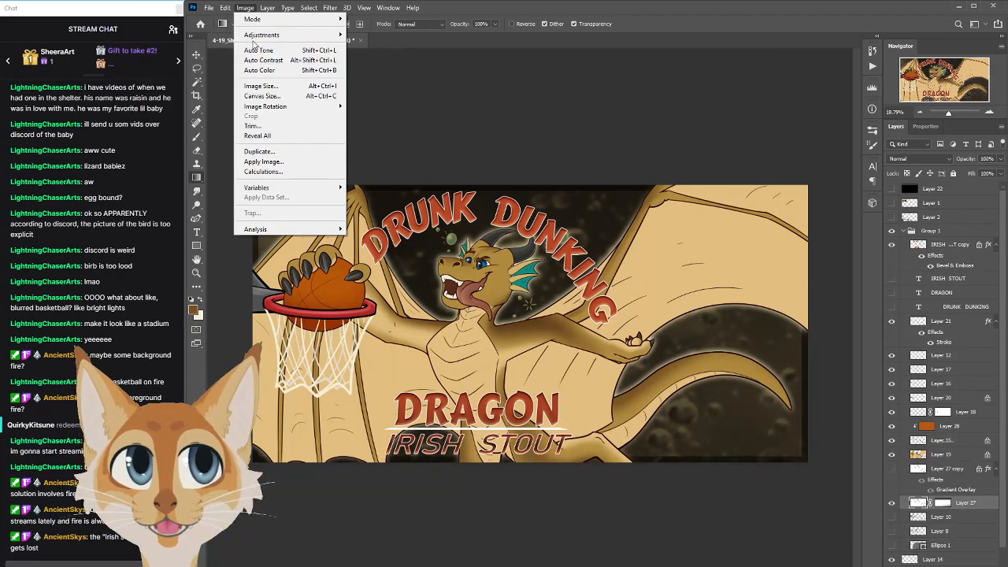
mouse_move(268, 35)
left_click(158, 91)
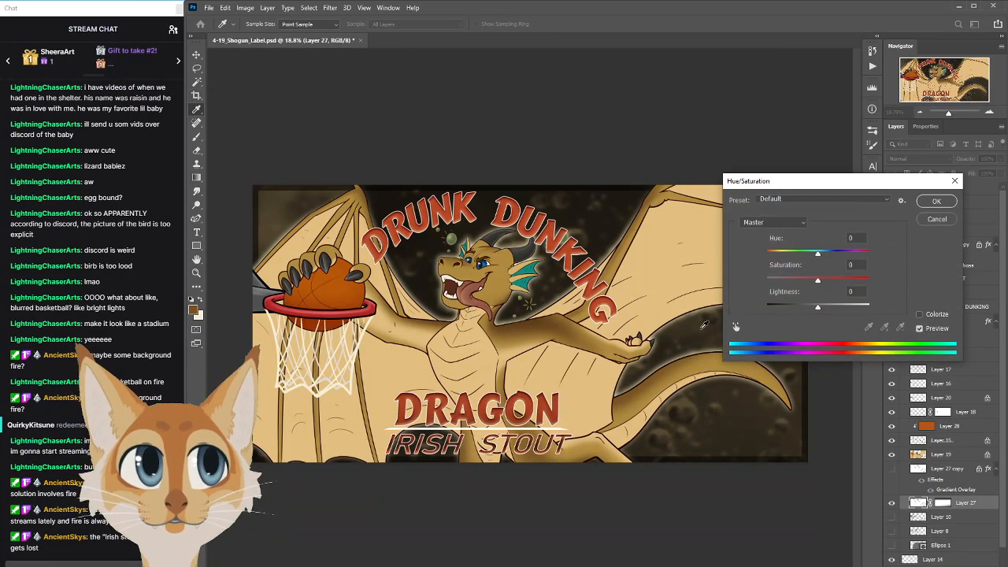
left_click_drag(818, 306, 812, 310)
left_click(937, 201)
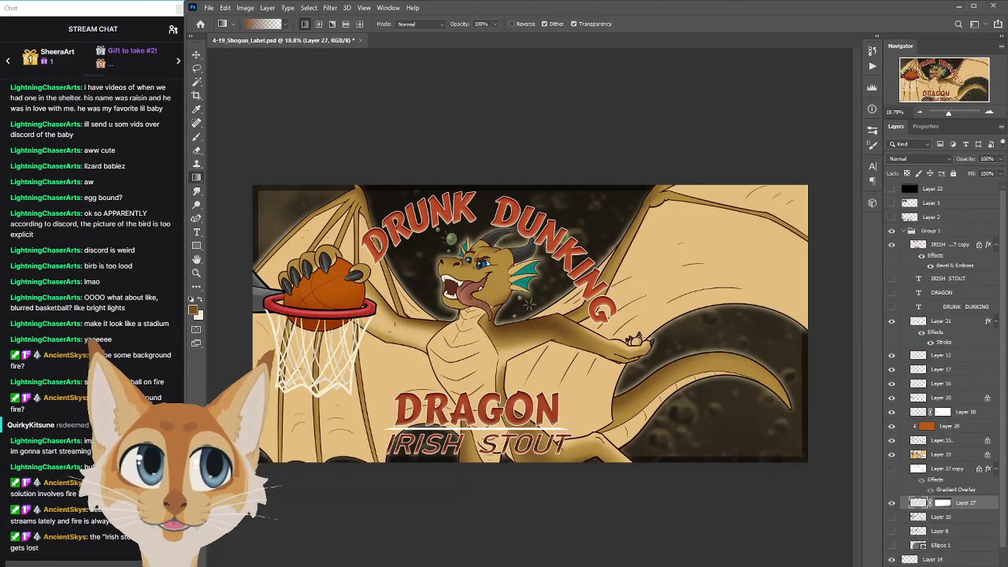
Check the label's tonal values at a smaller size by toggling the black Layer 22 on and off
key("z")
left_click_drag(425, 401, 404, 408)
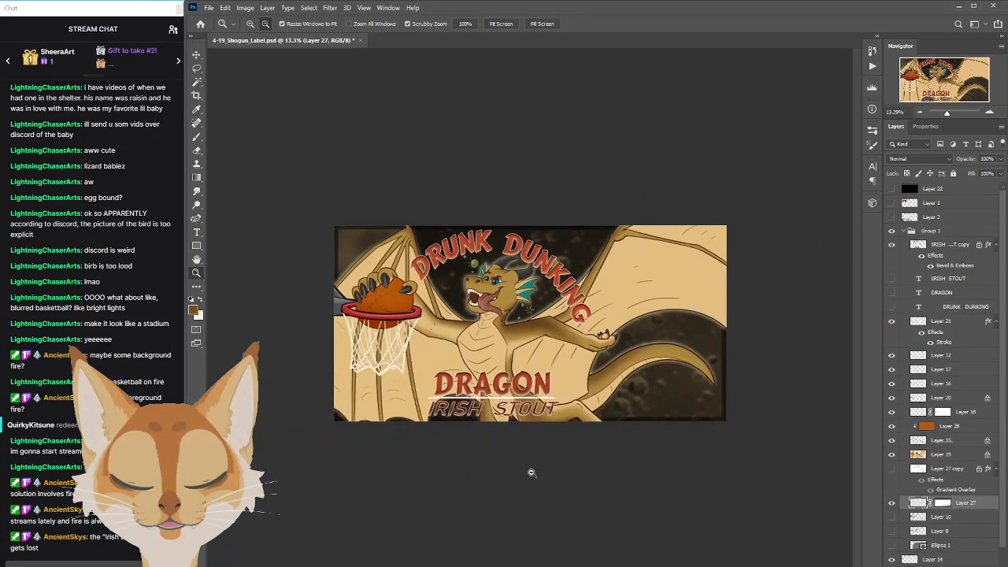
left_click_drag(575, 444, 549, 452)
left_click(891, 189)
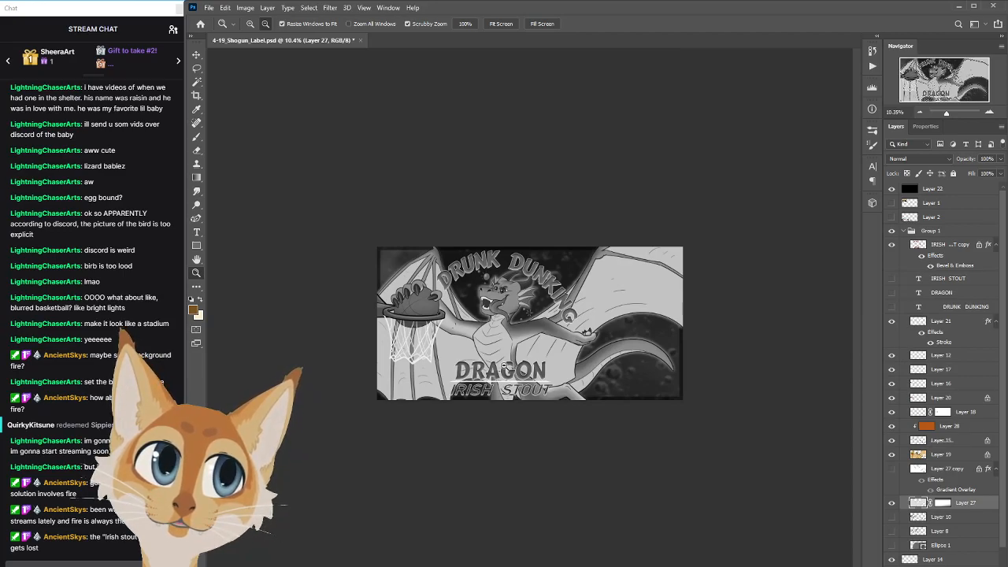
left_click(892, 189)
scroll(487, 432, "up", 5)
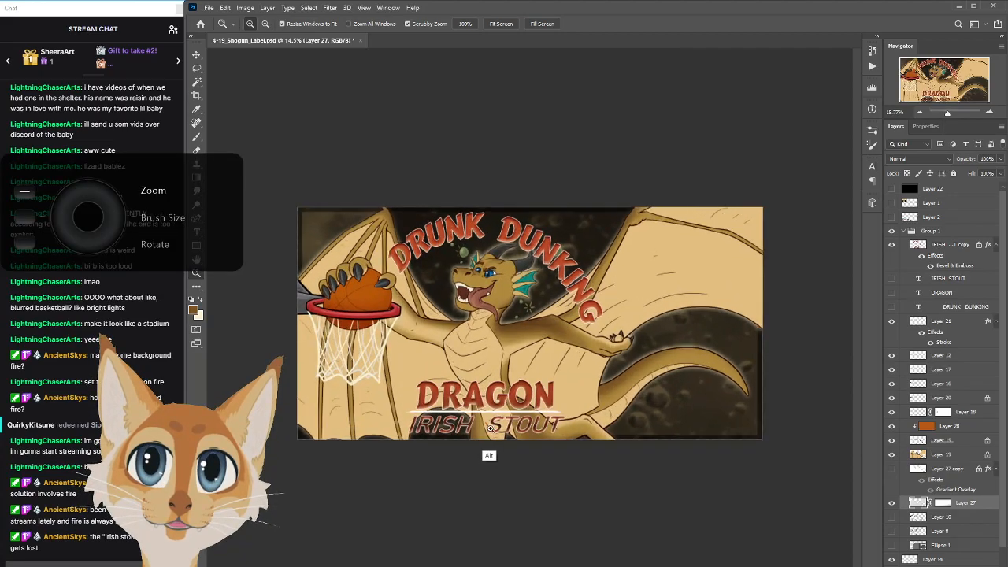
left_click(891, 190)
left_click(891, 189)
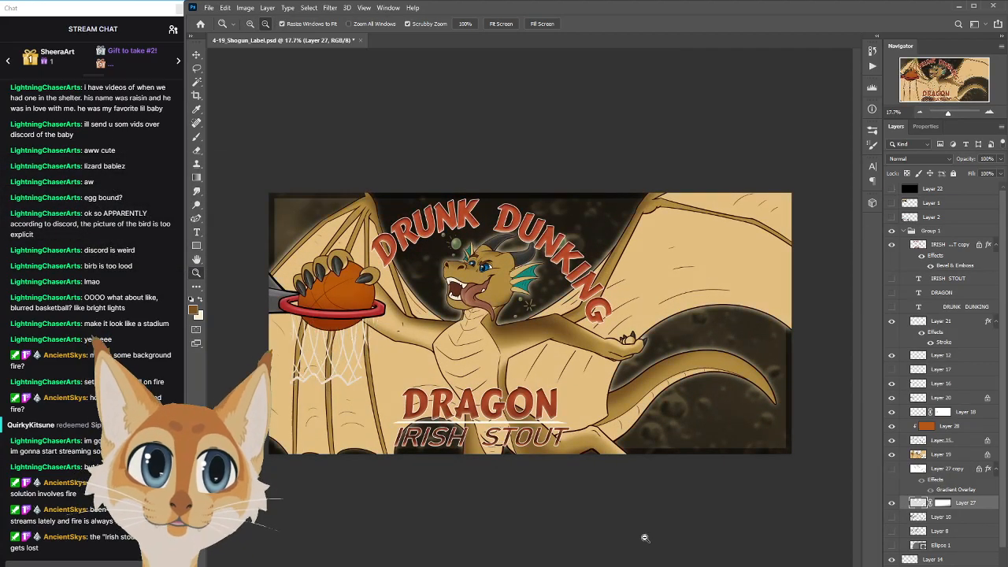
Show the hidden Ellipse 1 shape behind the dragon and select its layer for moving
left_click(958, 518)
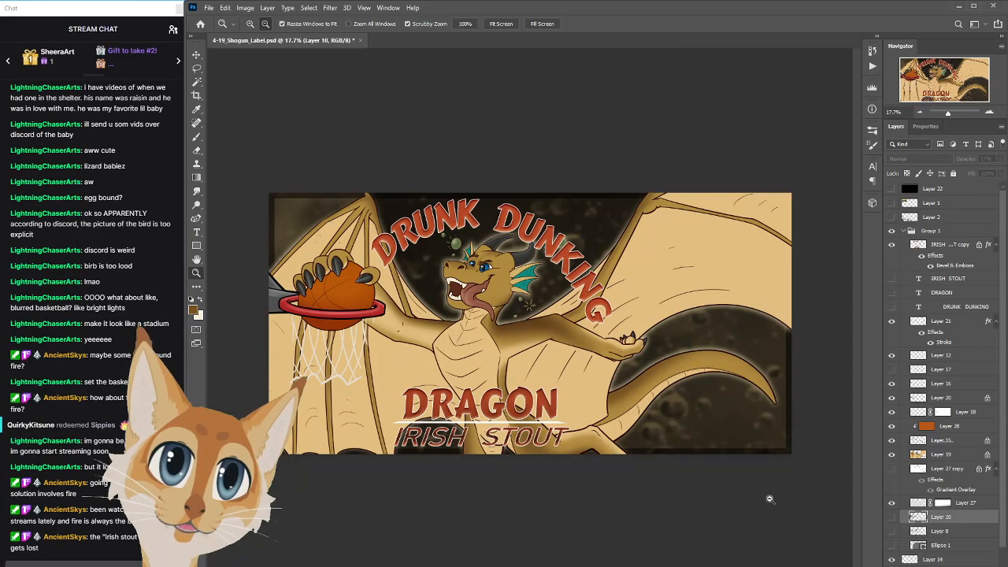
left_click(196, 245)
left_click(236, 265)
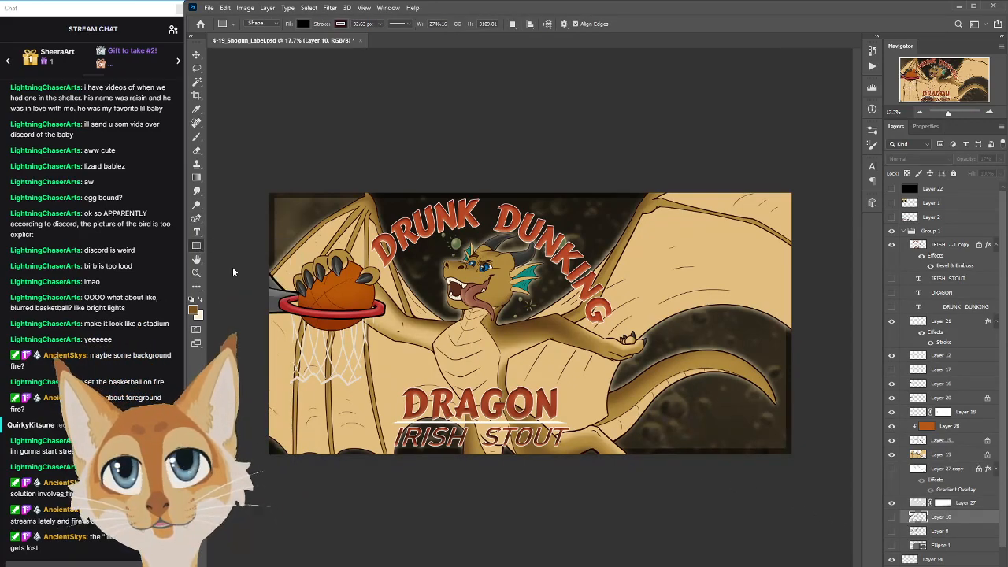
left_click(893, 546)
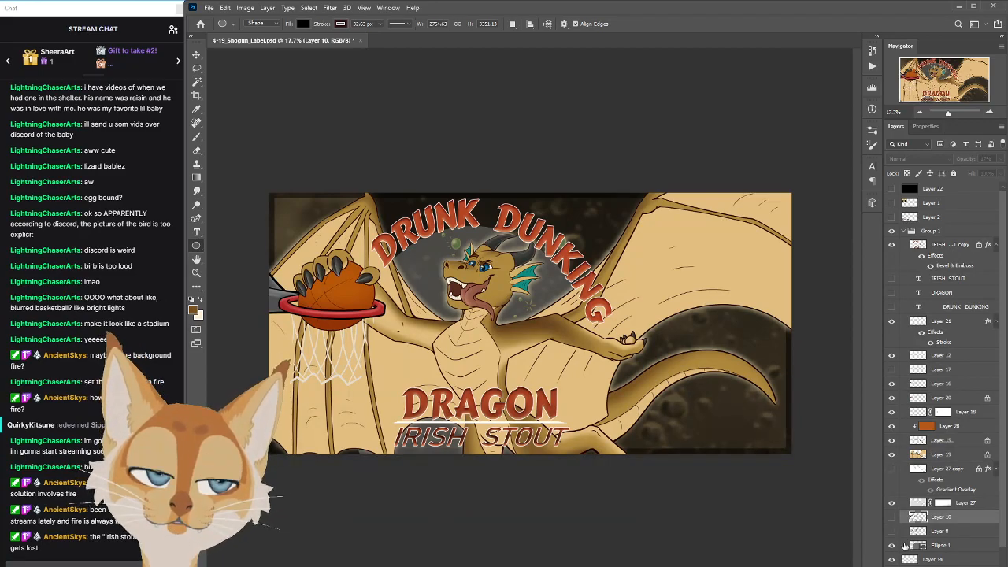
left_click(945, 545)
left_click(196, 55)
left_click_drag(565, 410, 564, 409)
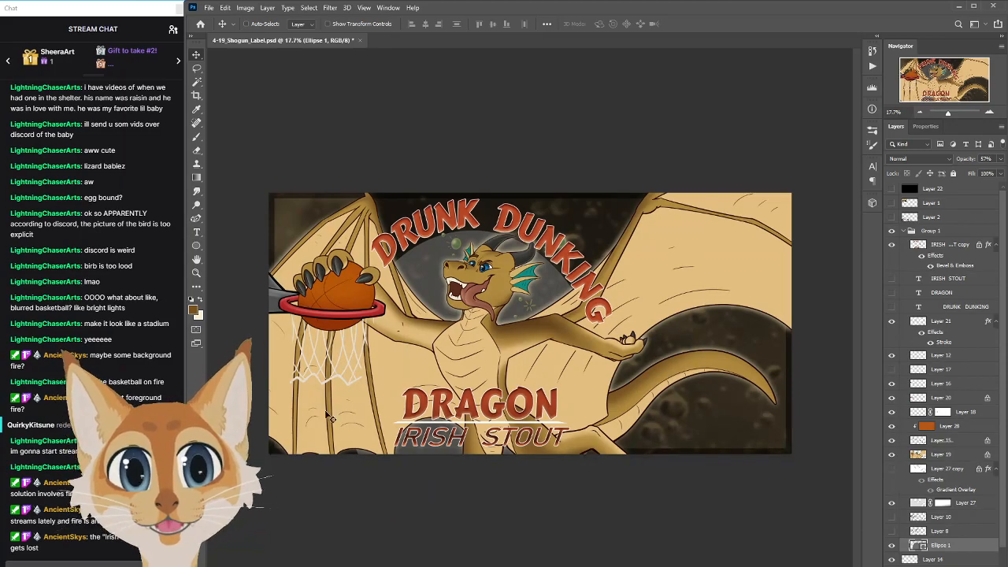
Raise Ellipse 1's opacity to 100%, trying the Overlay and Soft Light blend modes before restoring Normal
left_click(901, 161)
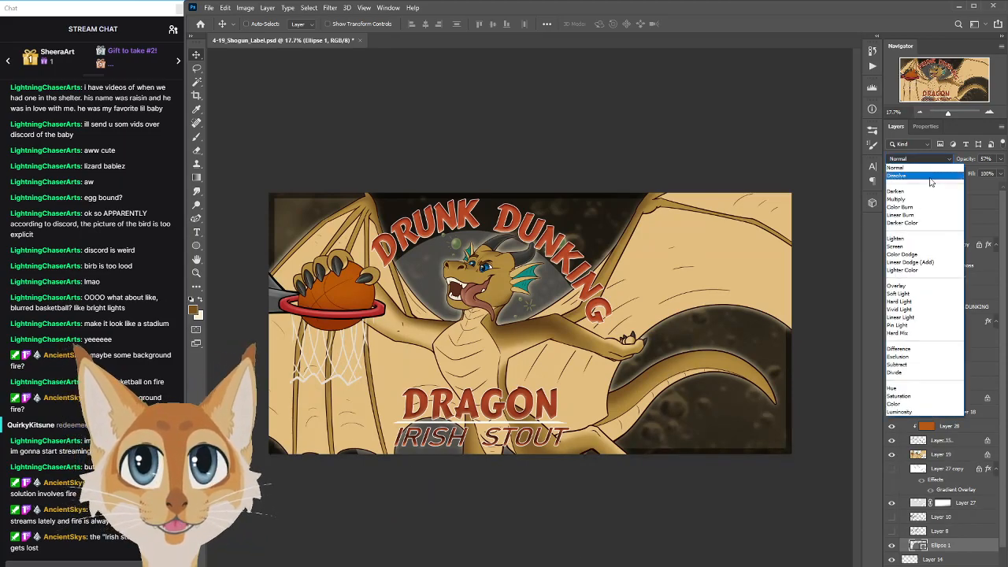
left_click(911, 287)
left_click(1001, 158)
left_click(999, 172)
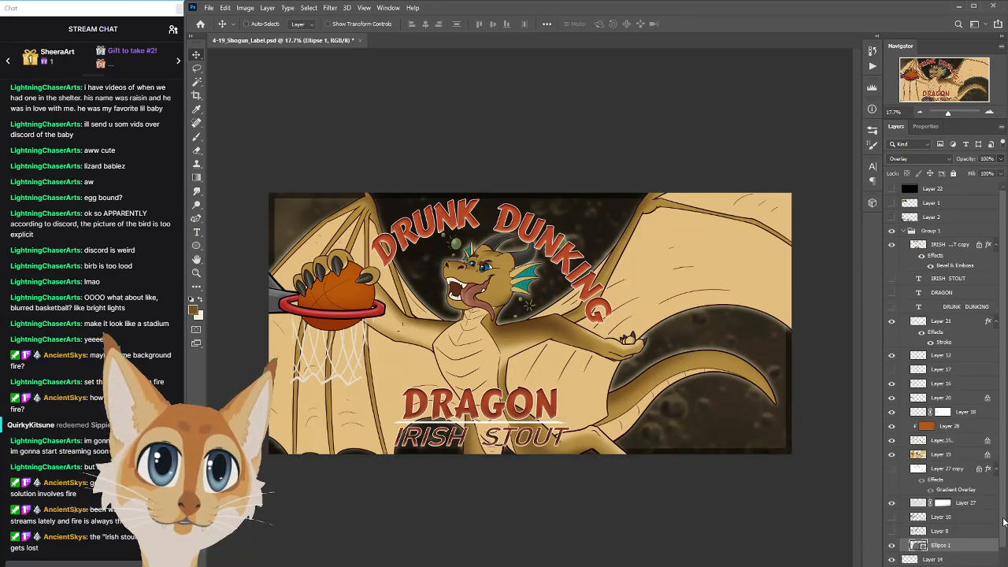
scroll(997, 488, "down", 1)
left_click(946, 161)
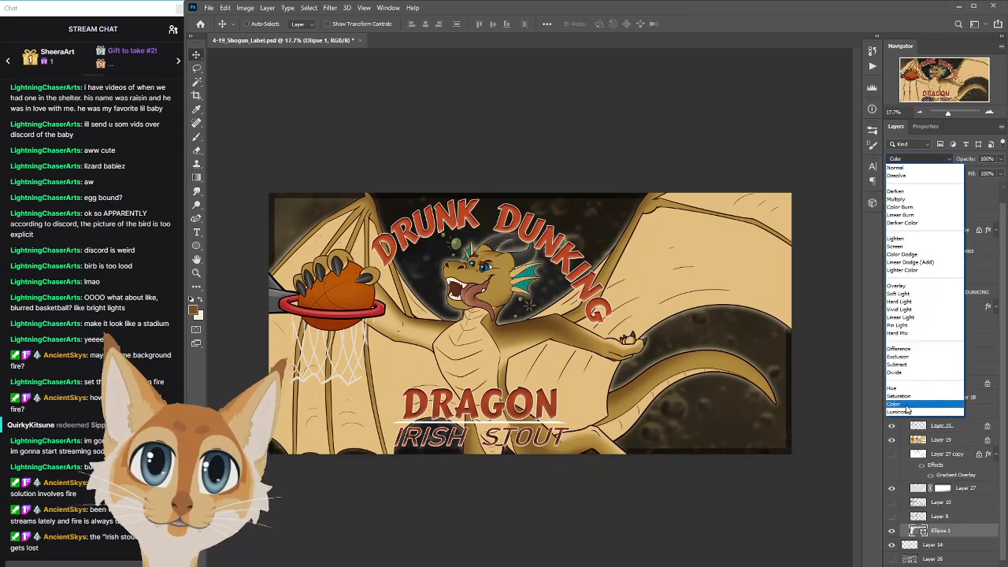
left_click(916, 293)
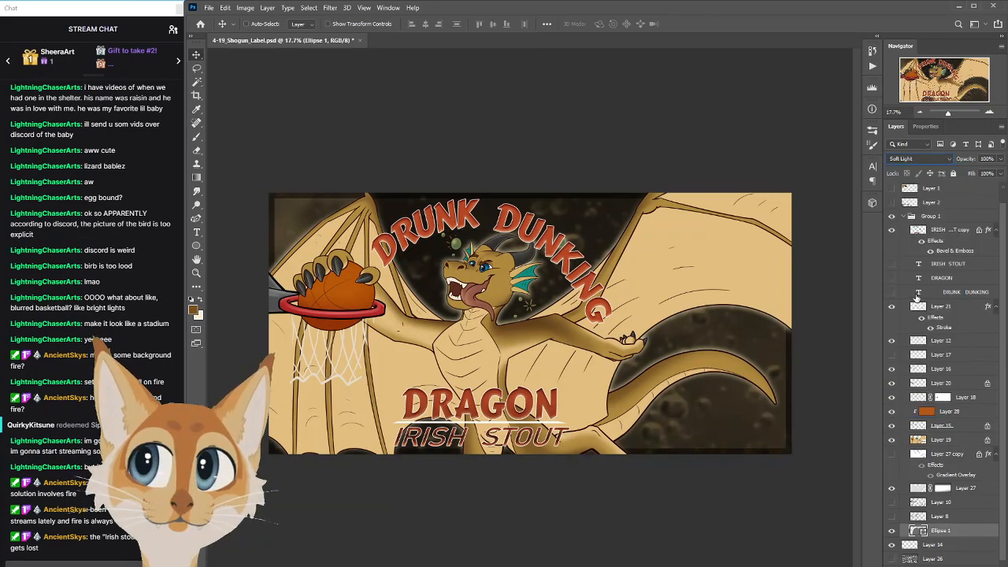
left_click(928, 160)
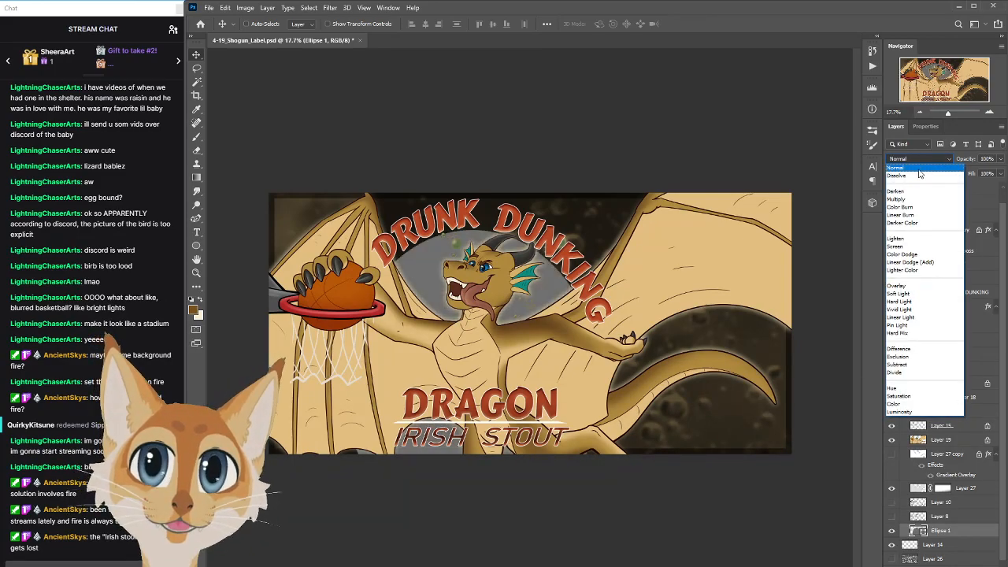
left_click(922, 164)
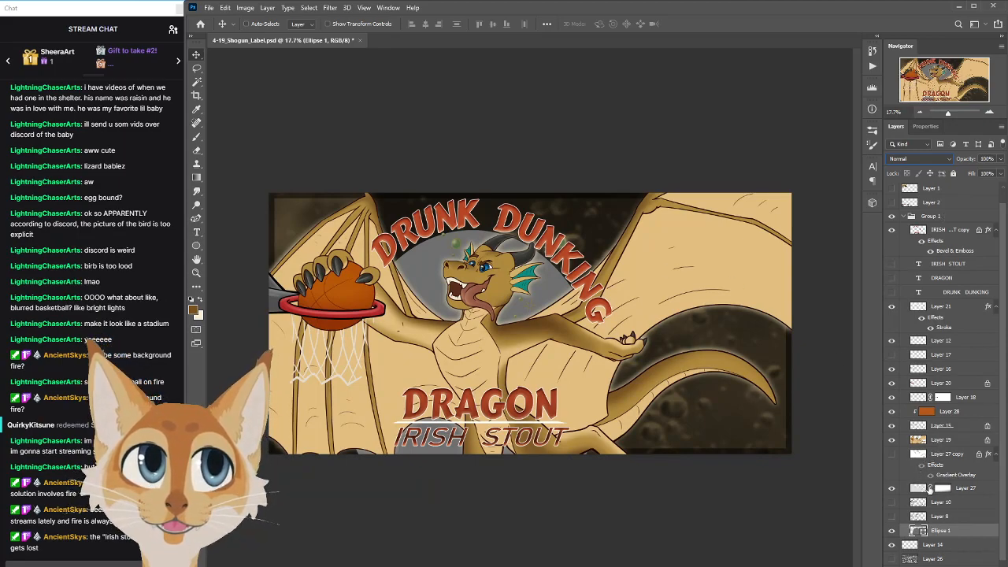
Compare the background with and without Ellipse 1 by toggling the layer's visibility
left_click(892, 533)
left_click(892, 533)
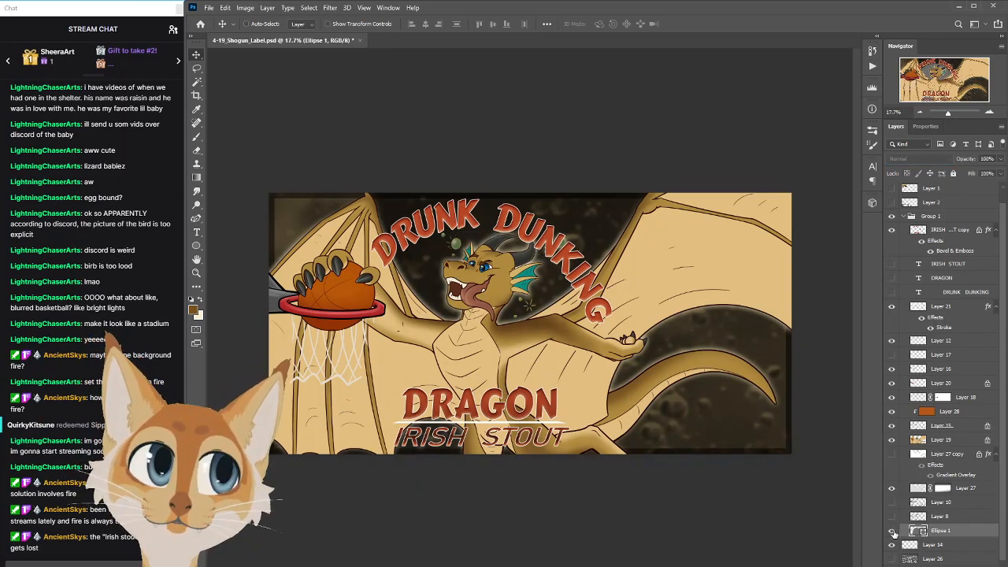
left_click(893, 533)
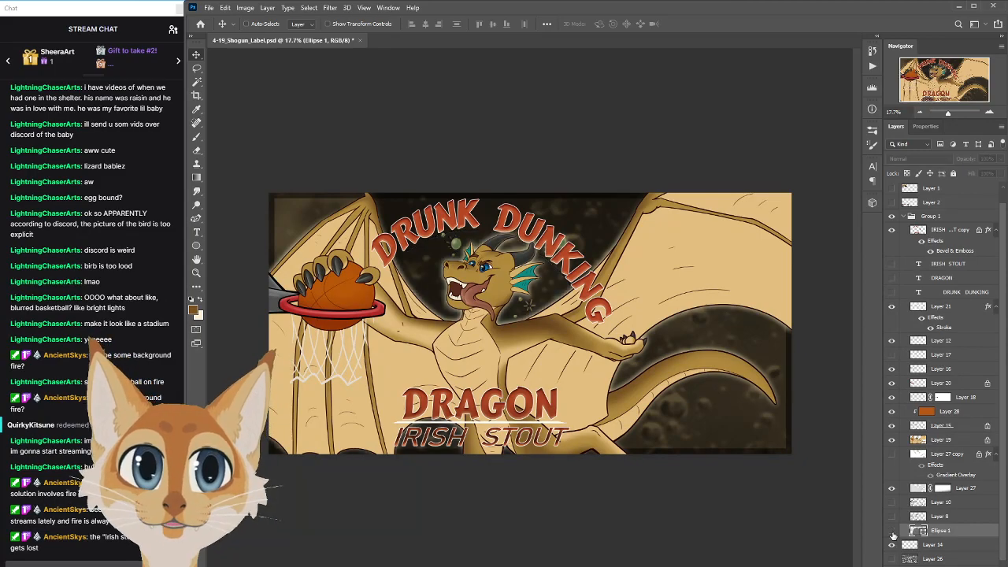
left_click(892, 533)
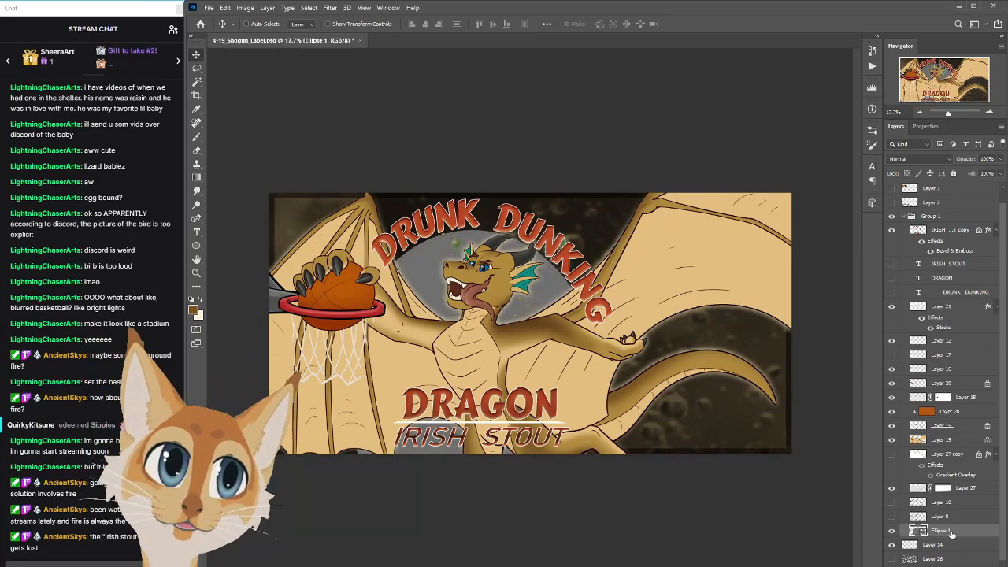
Rasterize the Ellipse 1 shape layer
right_click(952, 532)
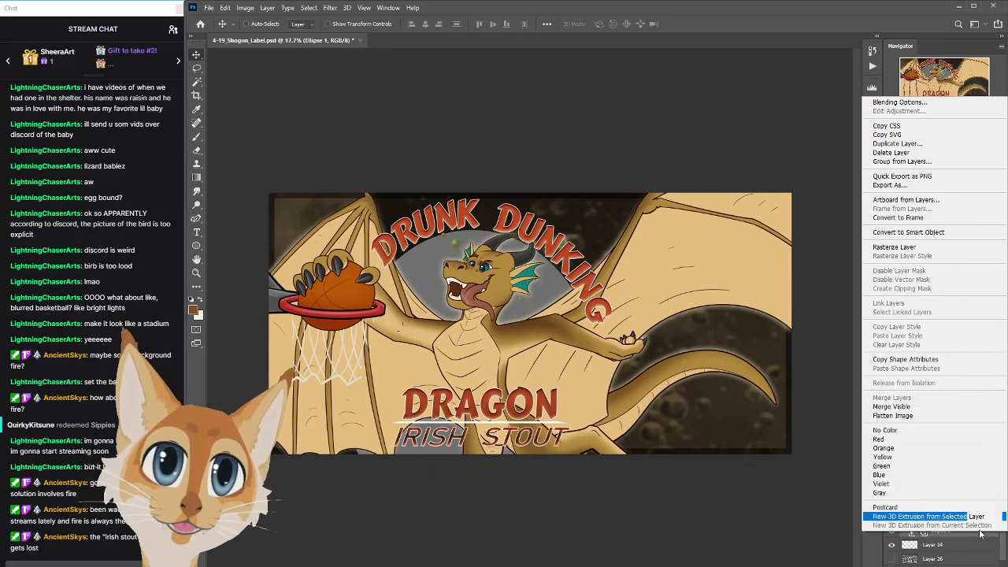
left_click(951, 546)
right_click(952, 532)
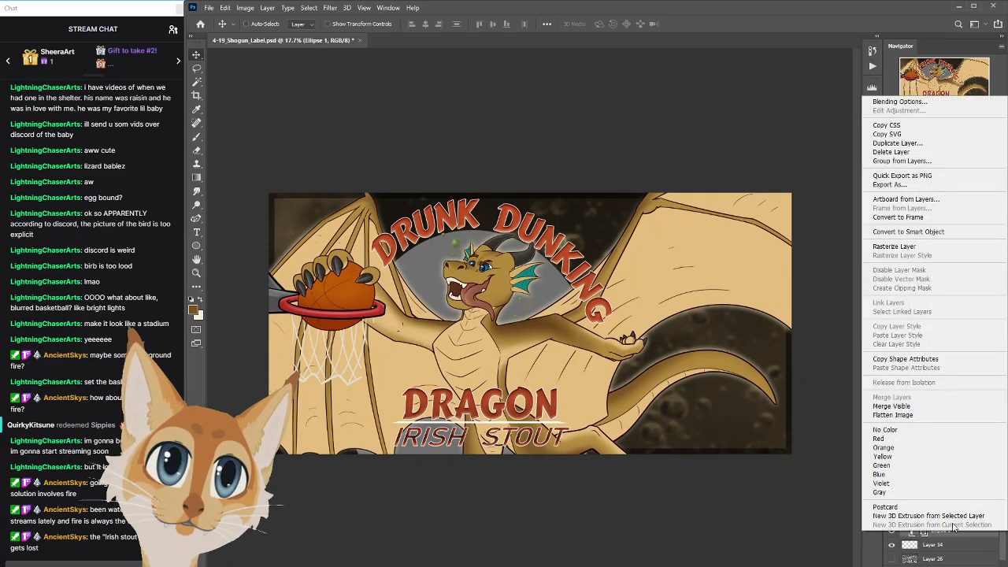
key("Escape")
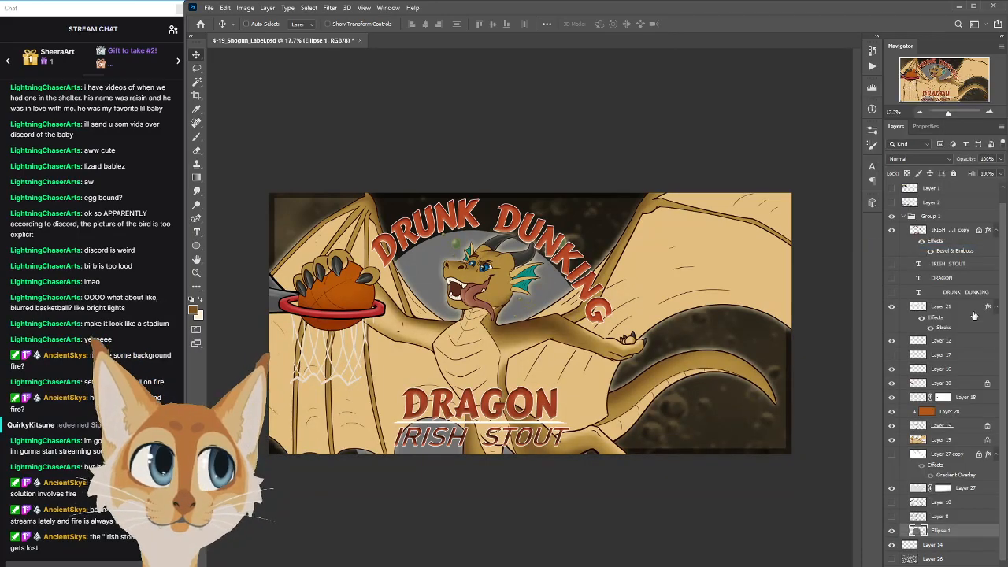
Duplicate the rasterized Ellipse 1 layer and merge the copy back down into the original
right_click(974, 311)
left_click(894, 140)
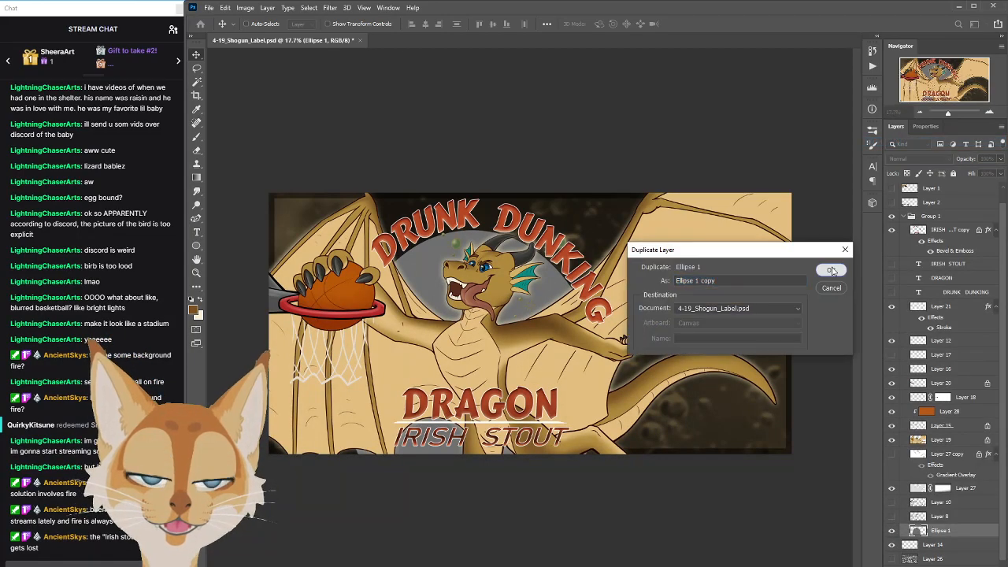
key("Return")
right_click(987, 494)
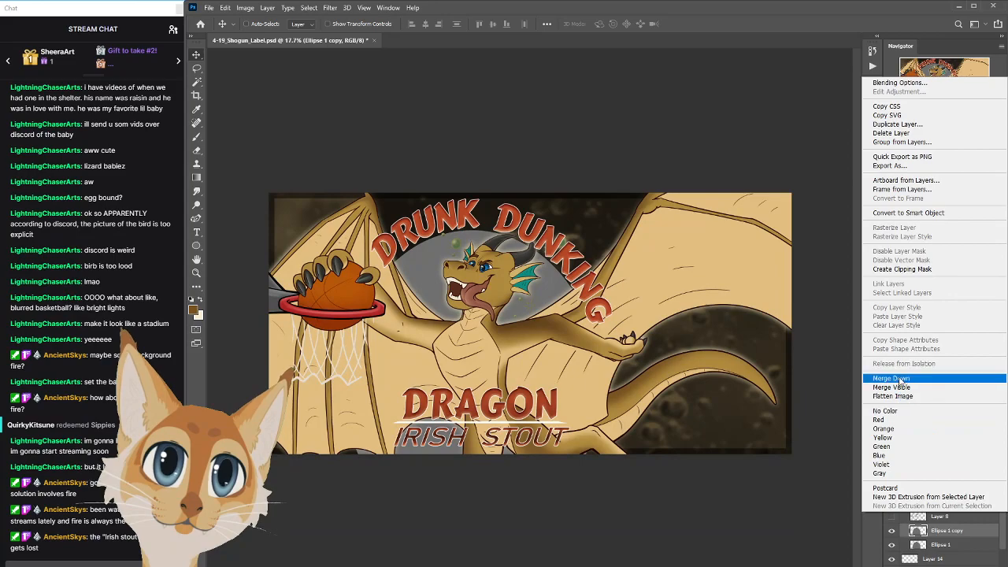
left_click(965, 381)
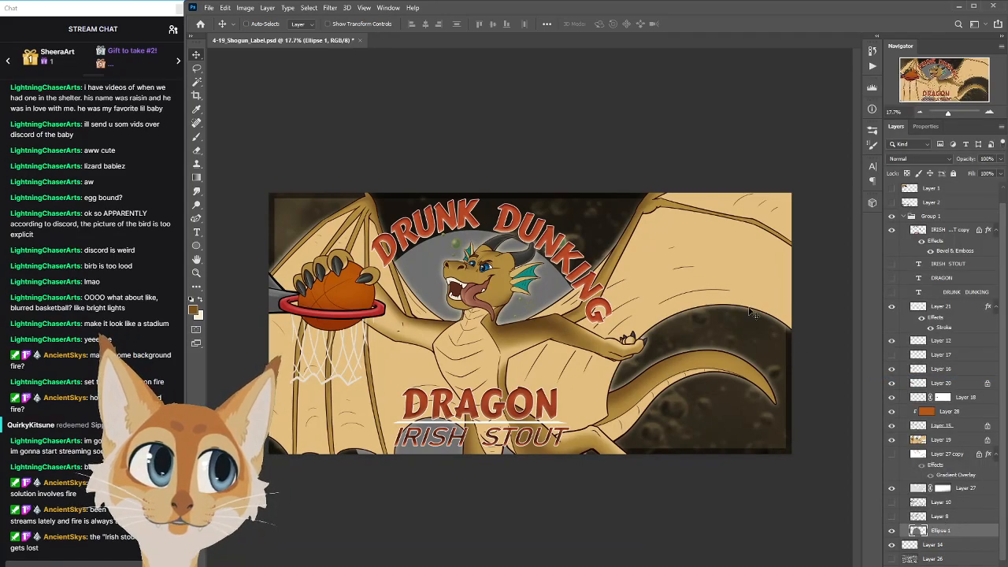
Colorize Ellipse 1 pale yellow with Hue/Saturation at hue 46, saturation 97 and lightness +60
left_click(245, 8)
mouse_move(260, 35)
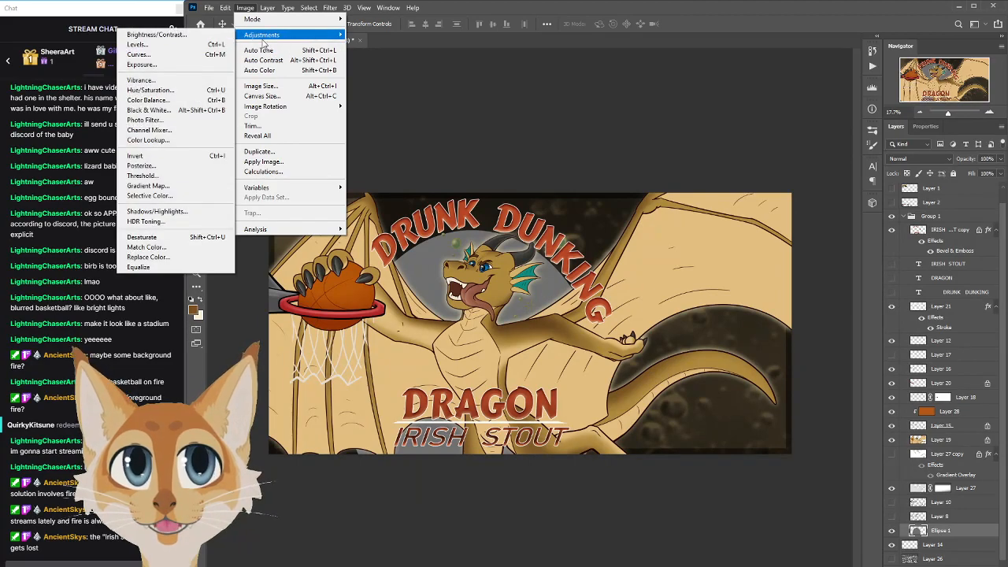
left_click(190, 91)
left_click_drag(834, 181, 772, 208)
left_click_drag(758, 307, 811, 309)
left_click(860, 342)
left_click_drag(731, 306, 809, 307)
left_click_drag(757, 333, 806, 308)
left_click(793, 333)
left_click_drag(726, 284, 721, 282)
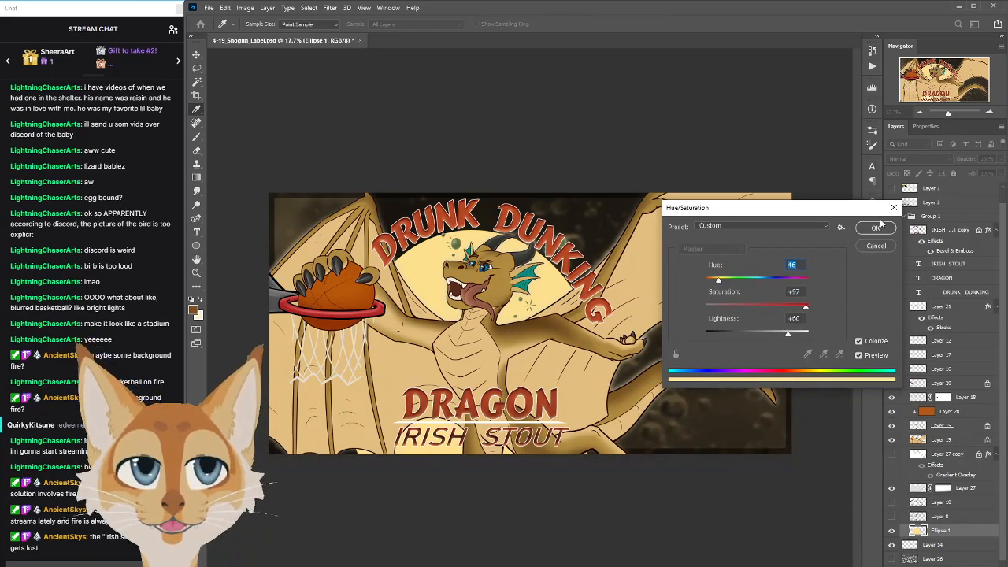
left_click(876, 227)
Try the Vivid Light blend mode on Ellipse 1 with its opacity reduced to 16%
left_click(916, 158)
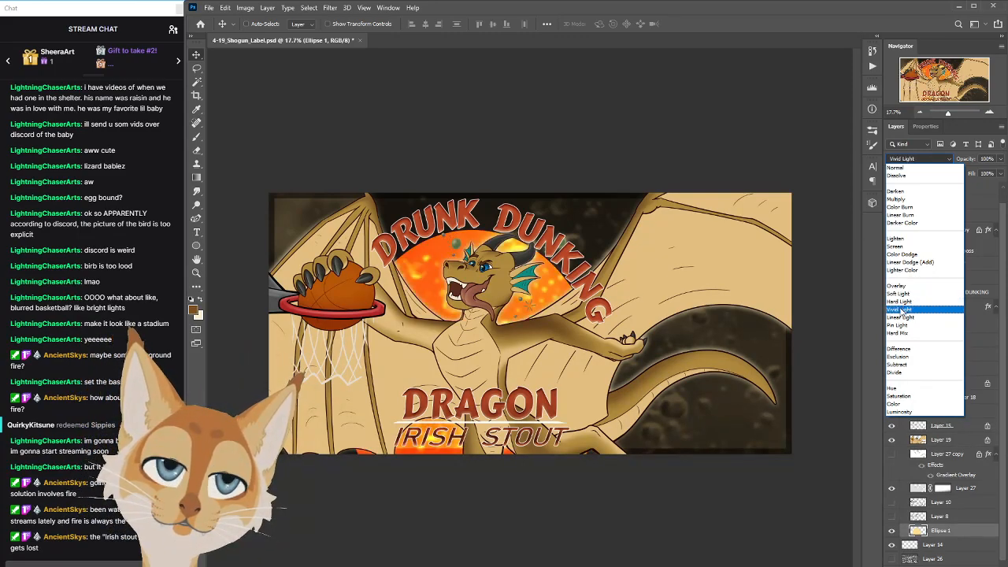
left_click(904, 310)
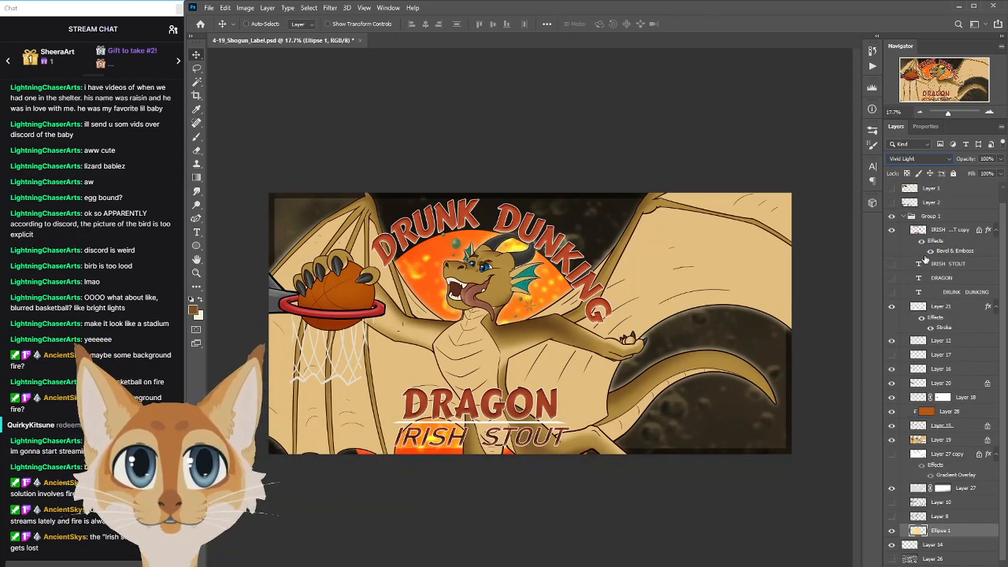
left_click(1001, 159)
left_click(957, 172)
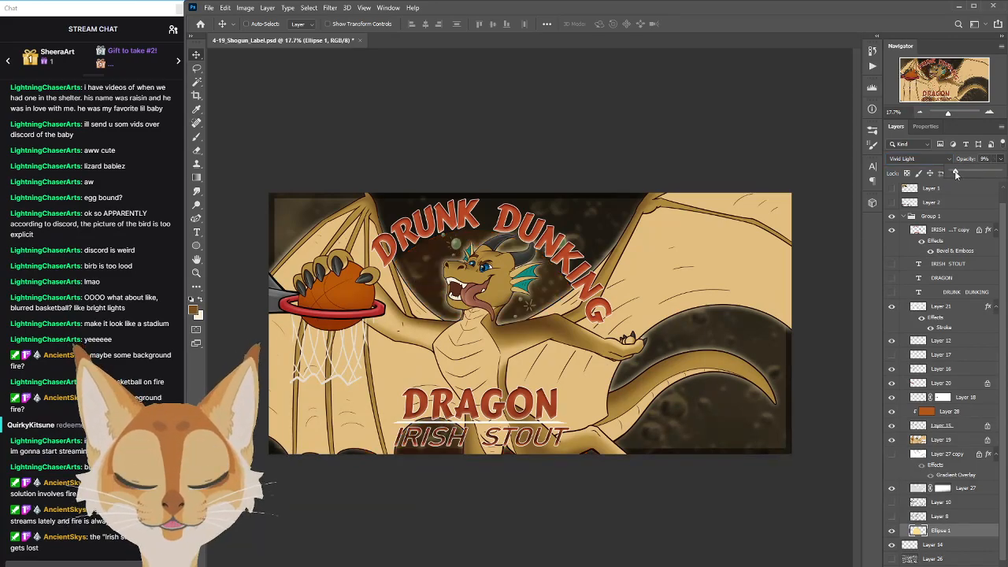
left_click_drag(956, 170, 960, 171)
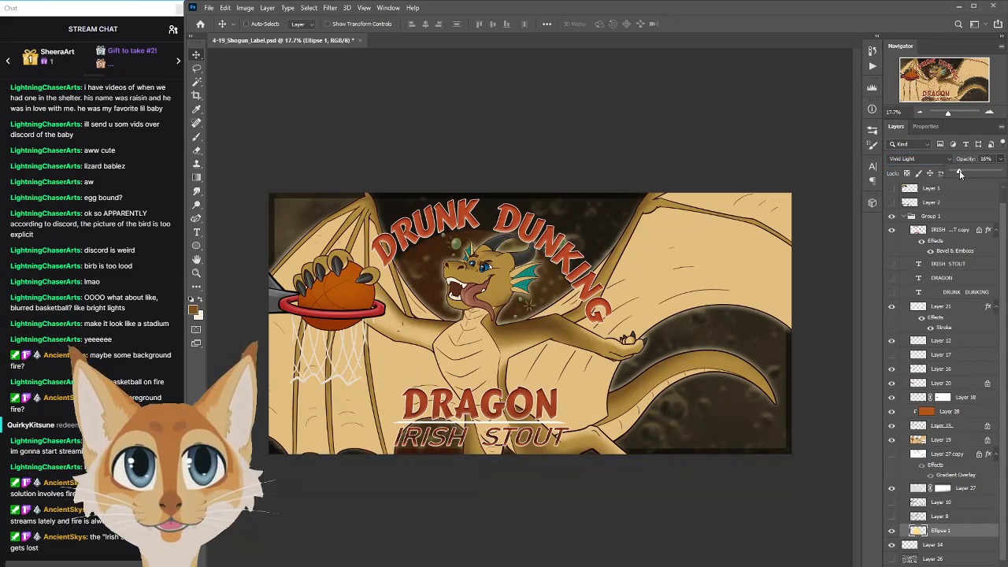
key("Escape")
Set Ellipse 1's blend mode to Screen and its opacity to 16%
left_click(947, 162)
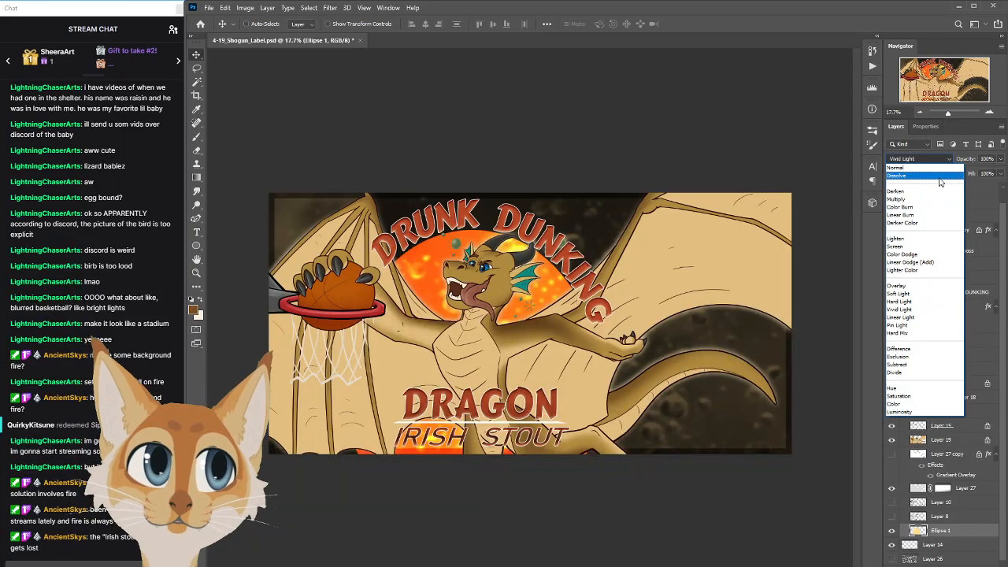
left_click(914, 249)
left_click(1000, 158)
left_click_drag(998, 172, 959, 174)
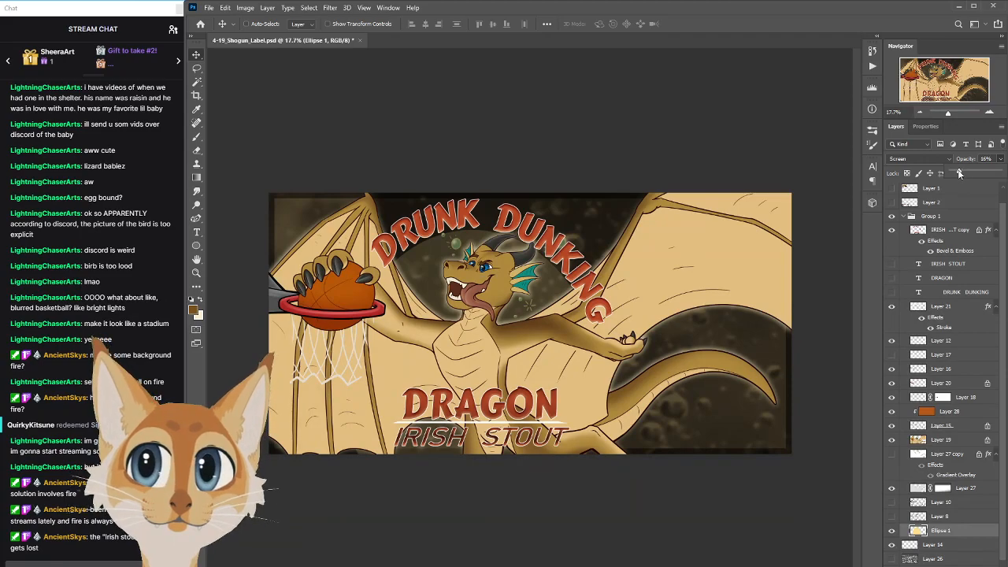
Compare the label's tonal values with and without Ellipse 1 under Layer 22, and leave both layers hidden
left_click_drag(1001, 263, 999, 237)
left_click(891, 189)
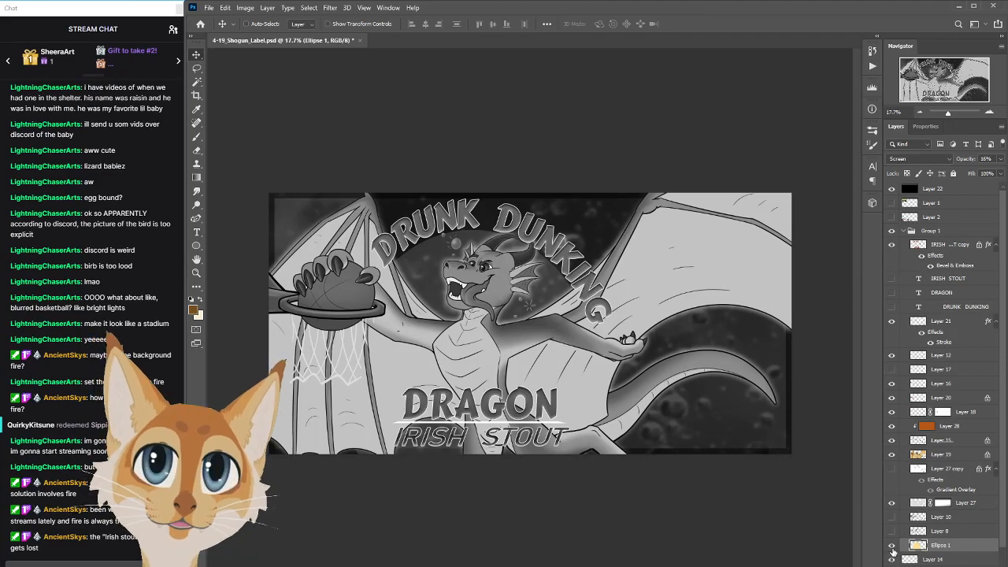
left_click(891, 546)
left_click(892, 547)
left_click(893, 547)
left_click(893, 546)
left_click(893, 547)
left_click(893, 546)
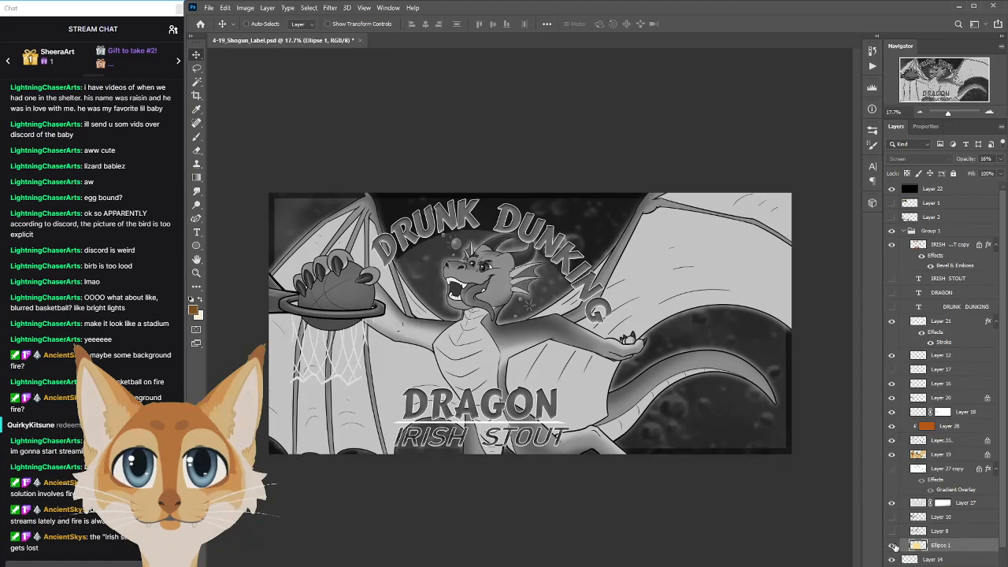
left_click(893, 547)
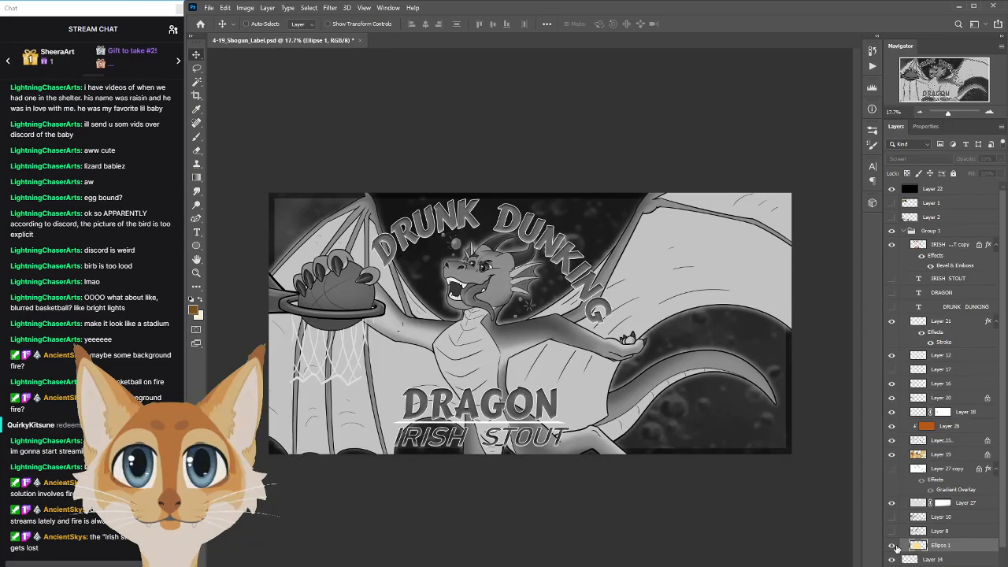
left_click(893, 547)
left_click(893, 547)
left_click(892, 189)
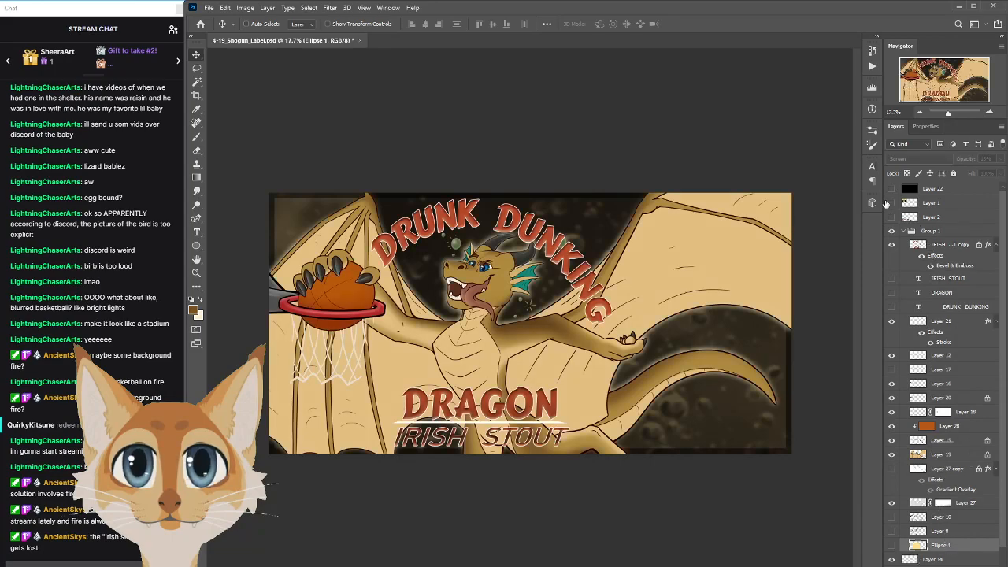
Make the IRISH STOUT copy lettering layer active and switch to the Brush tool
left_click(196, 274)
left_click_drag(401, 403, 377, 408)
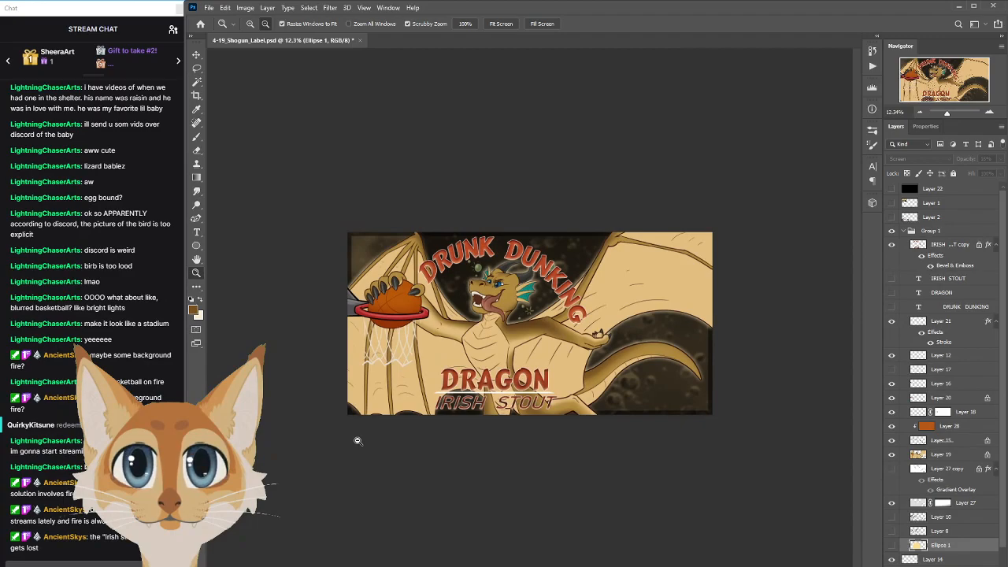
left_click(970, 306)
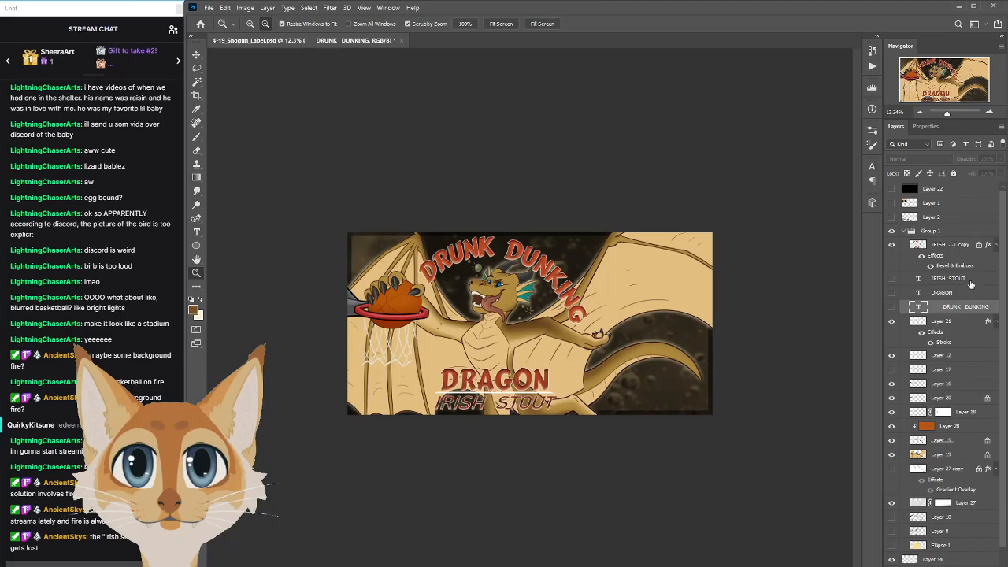
left_click(950, 250)
key("b")
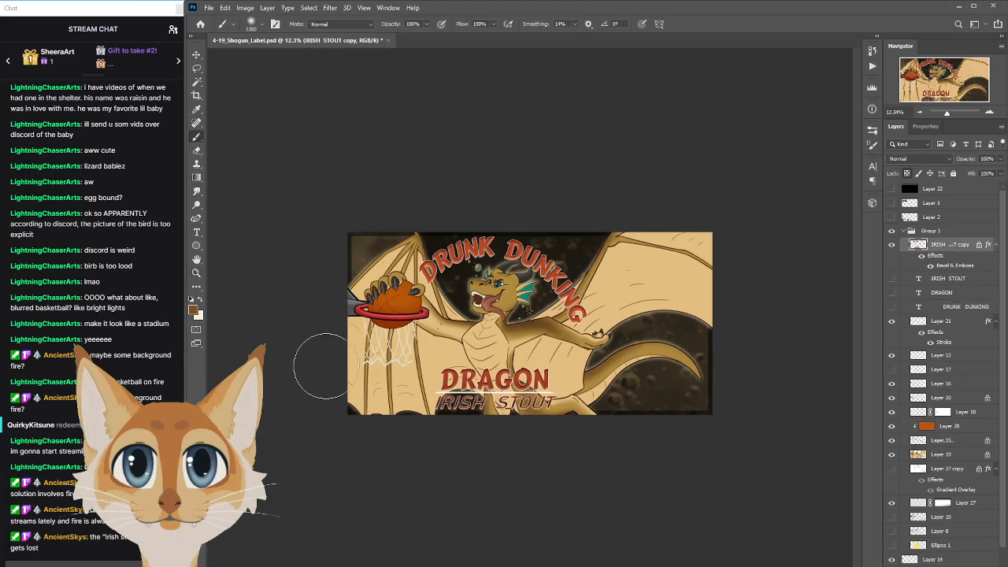
scroll(437, 439, "up", 2)
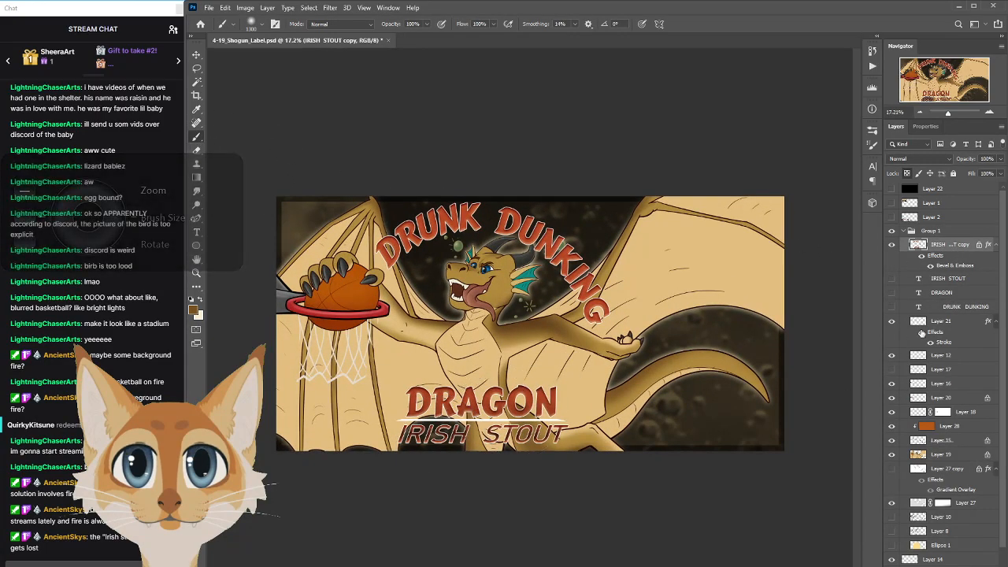
Preview the lettering with its effects and layer hidden, sample DRAGON's red as the foreground color, and show the layer and effects again
left_click(931, 267)
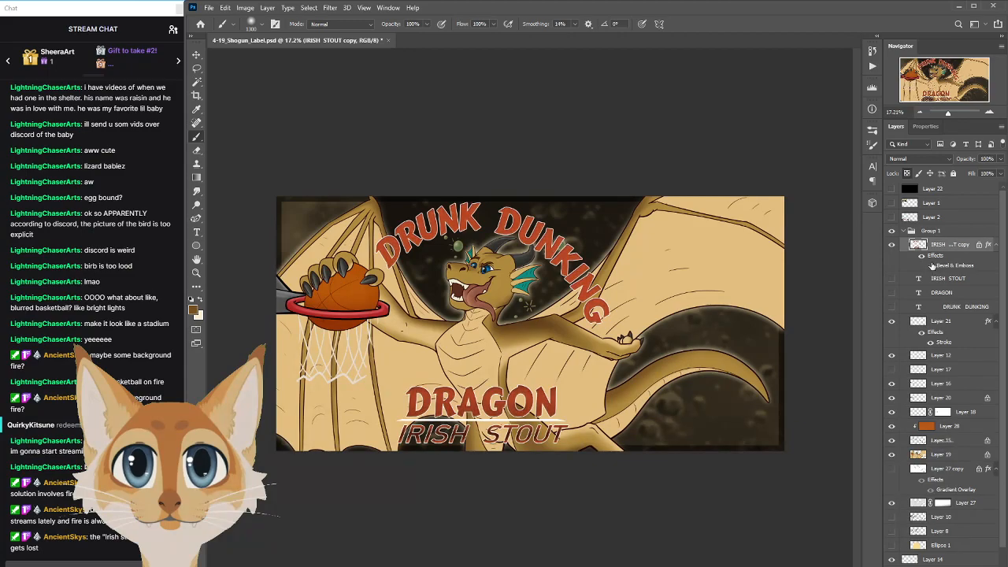
left_click(922, 256)
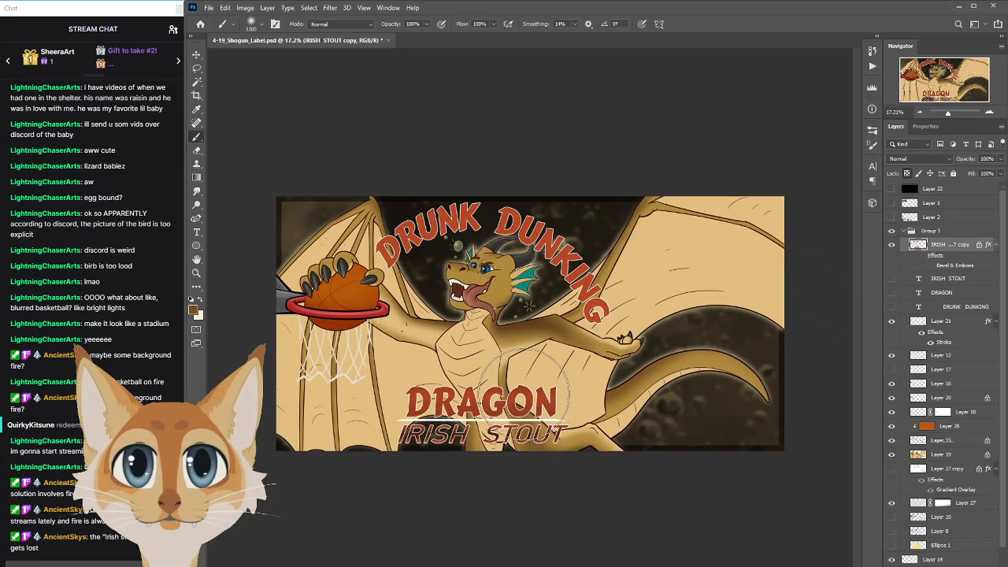
key("i")
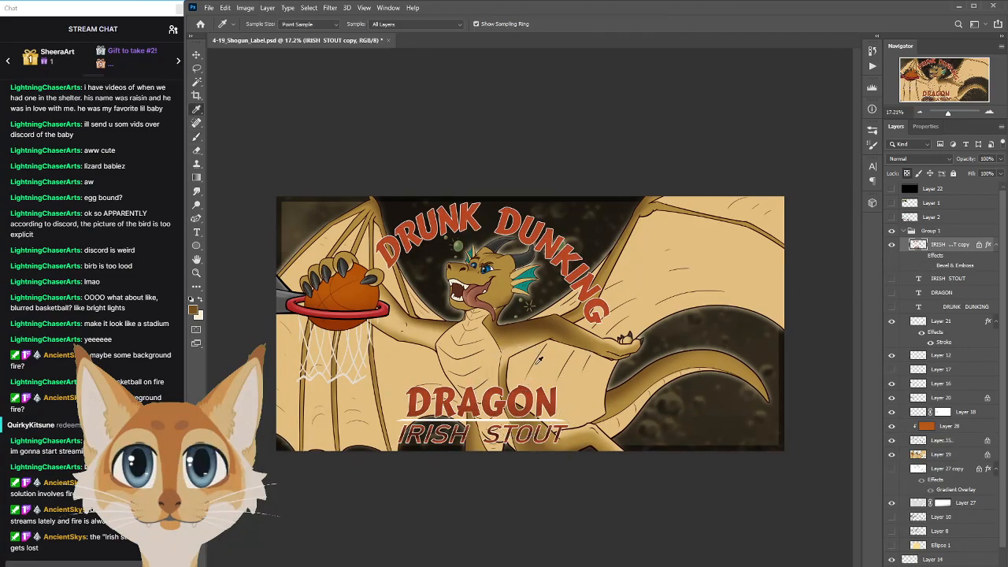
left_click(533, 398)
key("b")
left_click(892, 244)
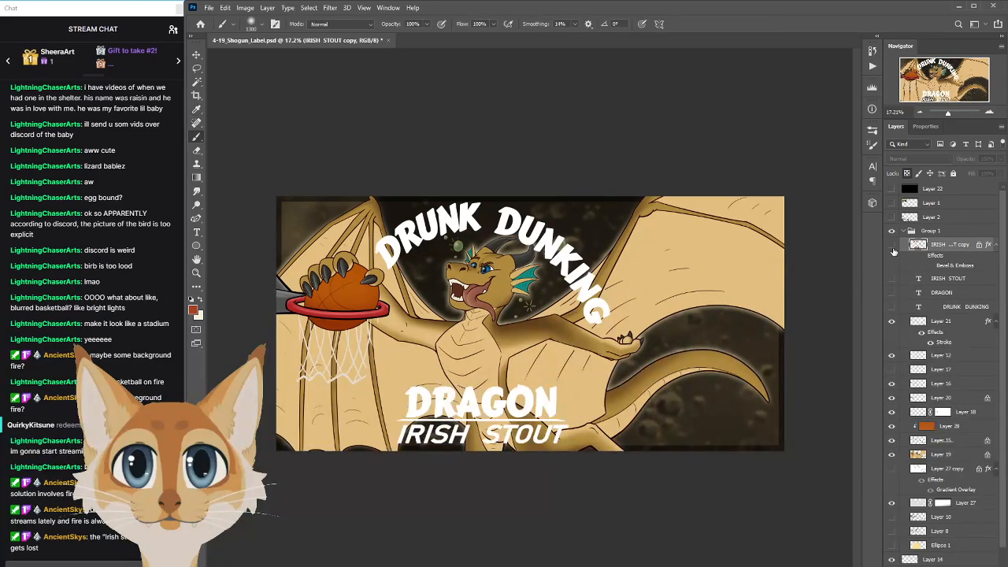
left_click(891, 245)
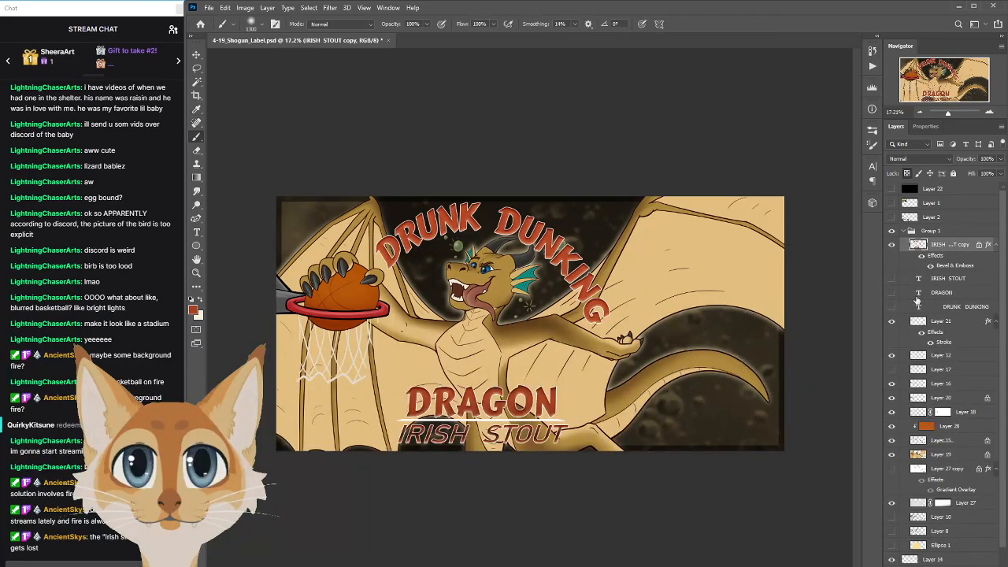
Reduce the brush size to 300 px for painting the lettering
key("[")
key("[")
key("[")
key("[")
key("[")
key("[")
key("[")
key("[")
key("[")
key("[")
key("[")
key("[")
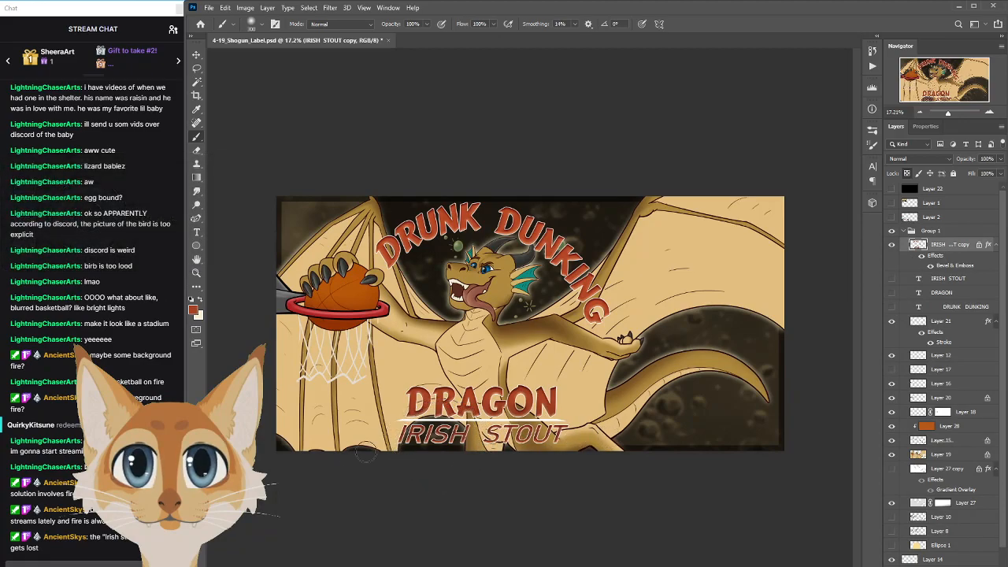
Set the foreground color to dark red-brown #60220f and try painting it on the IRISH STOUT lettering
scroll(714, 470, "down", 3)
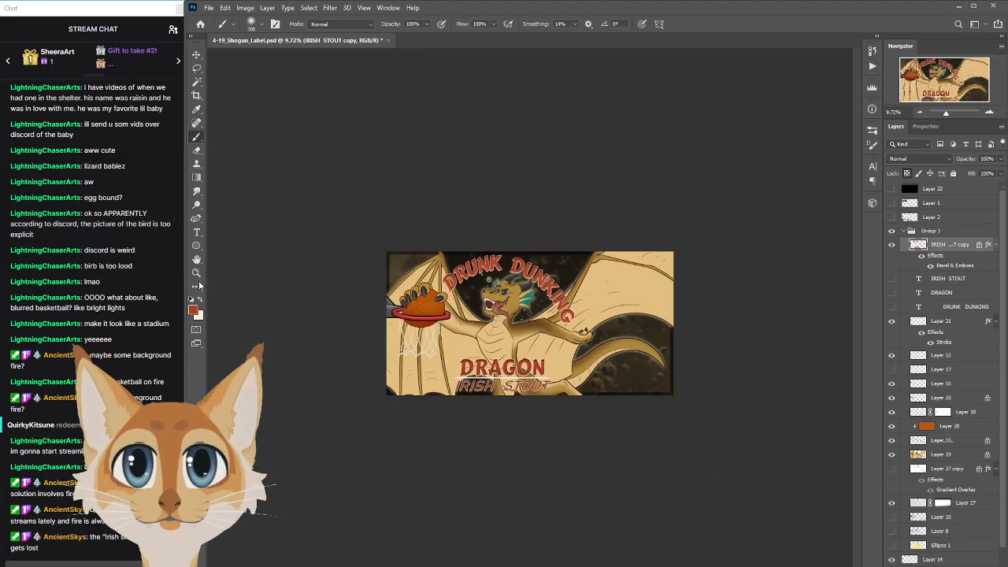
key("z")
left_click_drag(507, 390, 545, 419)
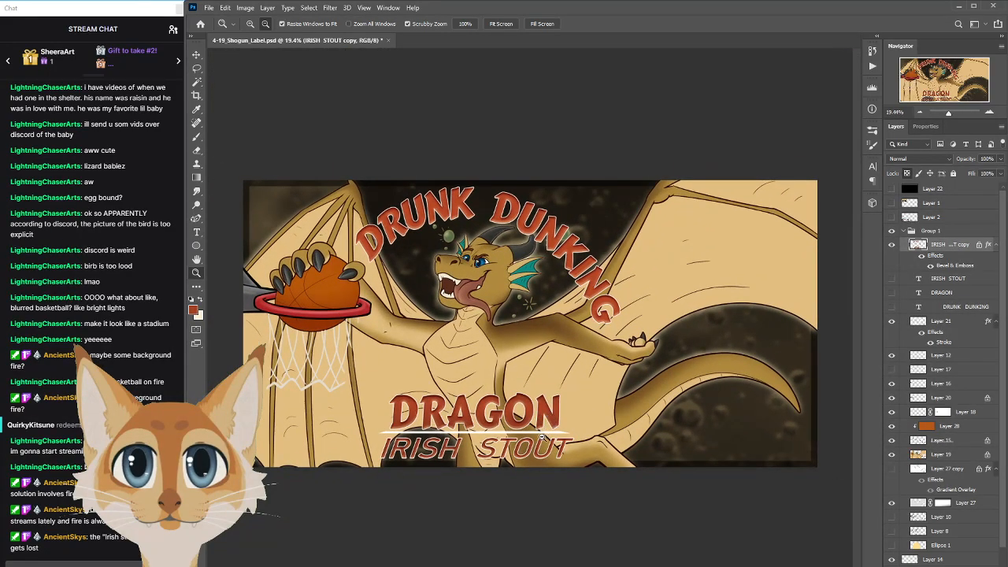
left_click(196, 314)
left_click(772, 264)
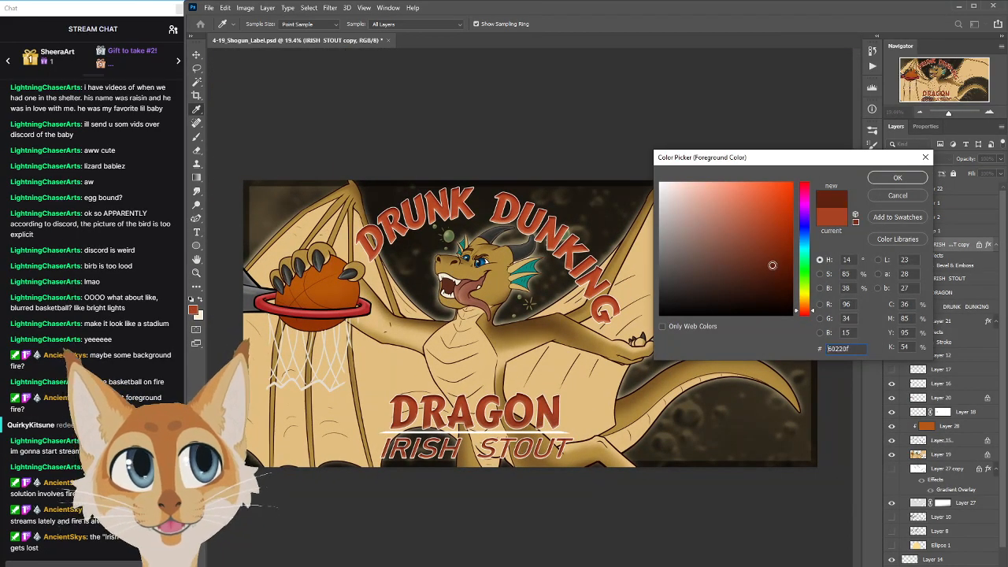
left_click(881, 182)
key("b")
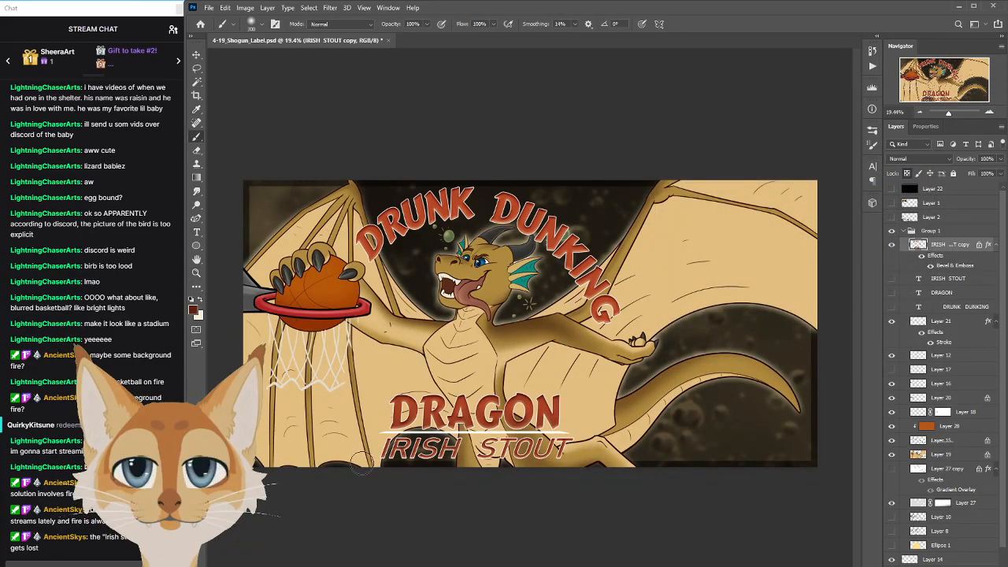
key("shift")
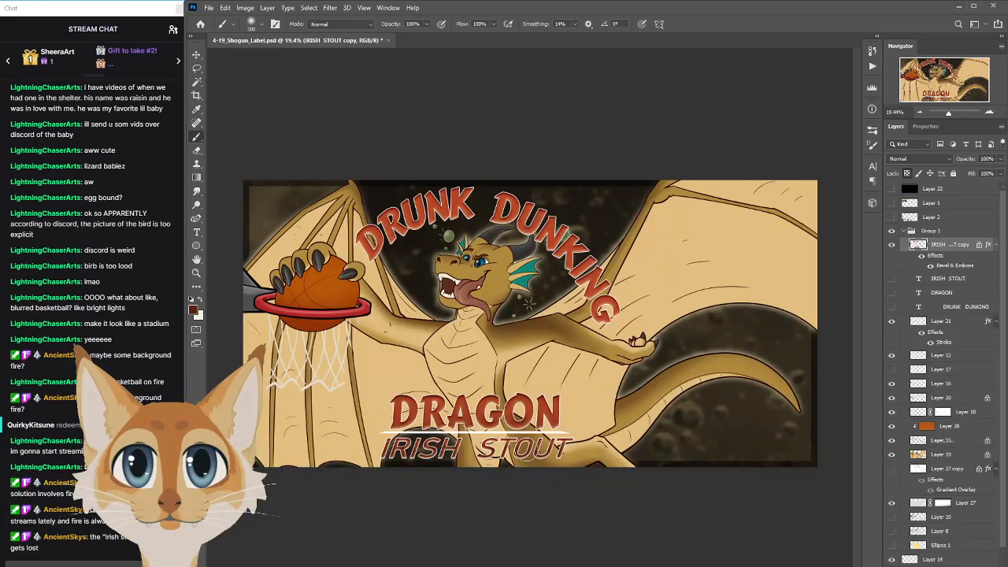
key("shift")
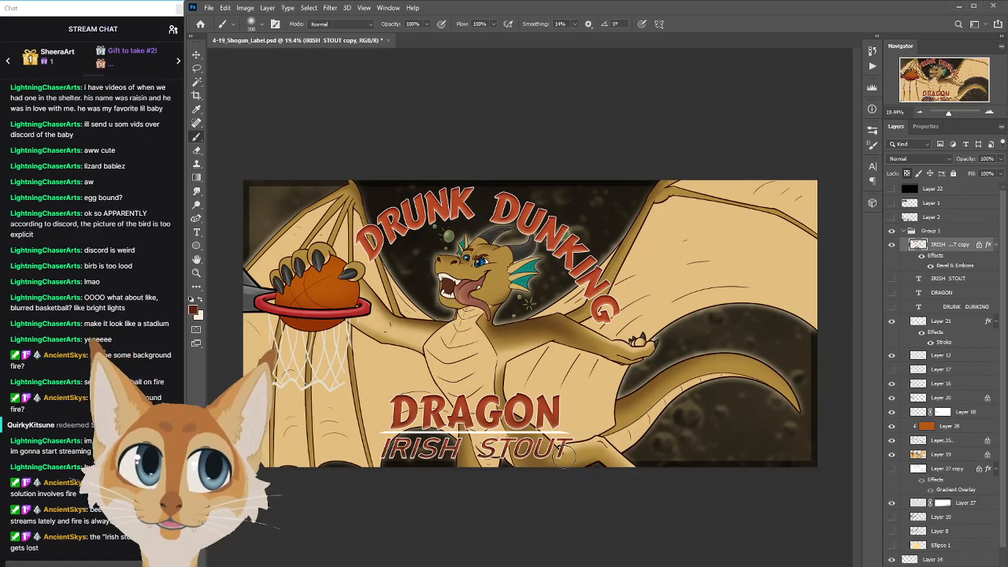
Try an even darker red-brown on the IRISH STOUT lettering and judge its readability at reduced size and under Layer 22
left_click(193, 309)
left_click(773, 279)
left_click(894, 178)
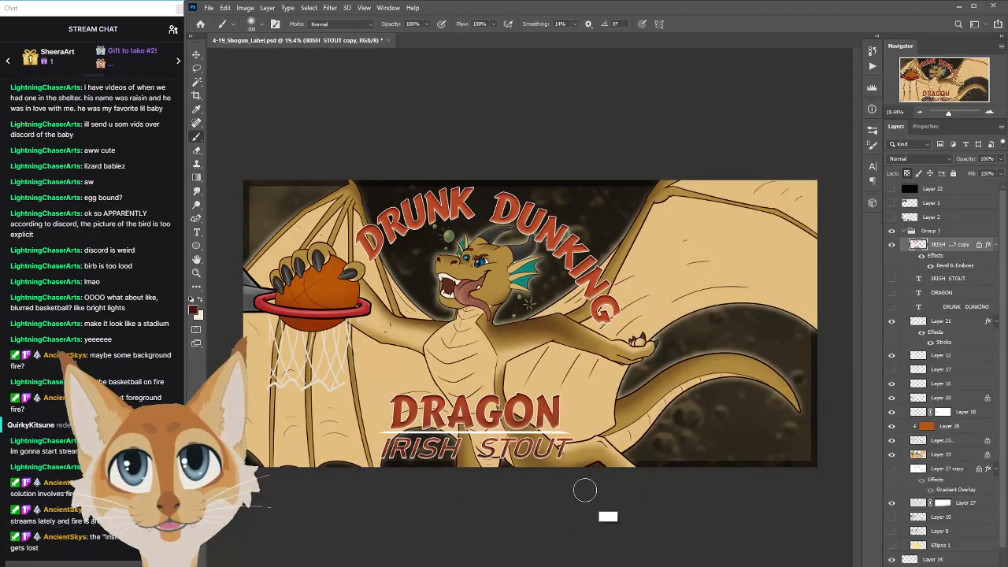
left_click(196, 273)
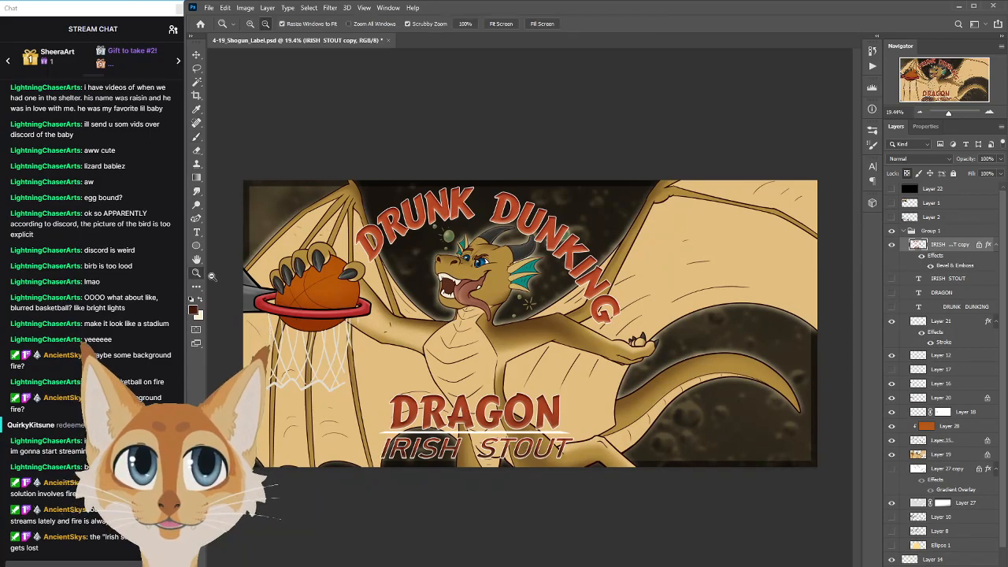
left_click_drag(420, 485, 395, 487)
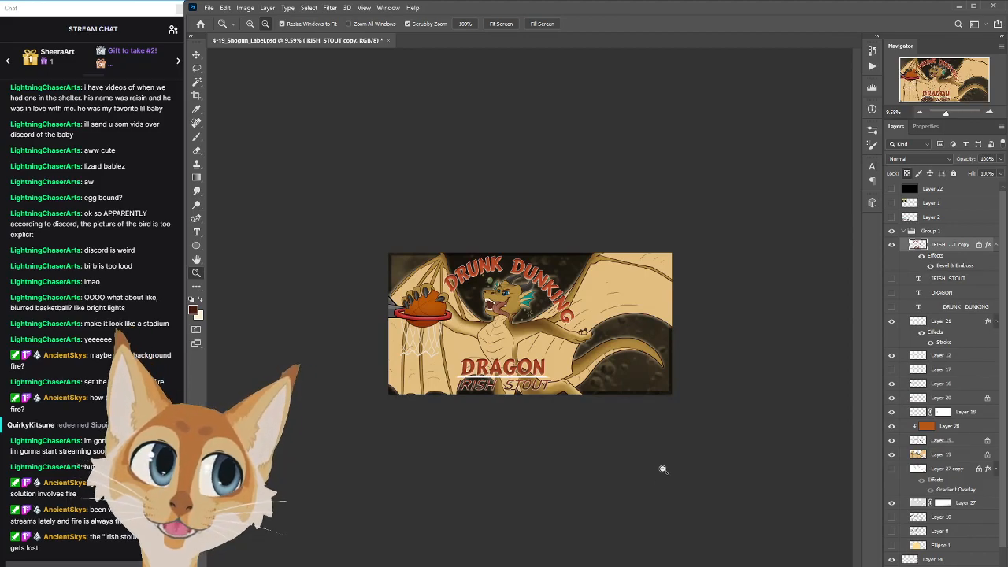
scroll(523, 384, "up", 2)
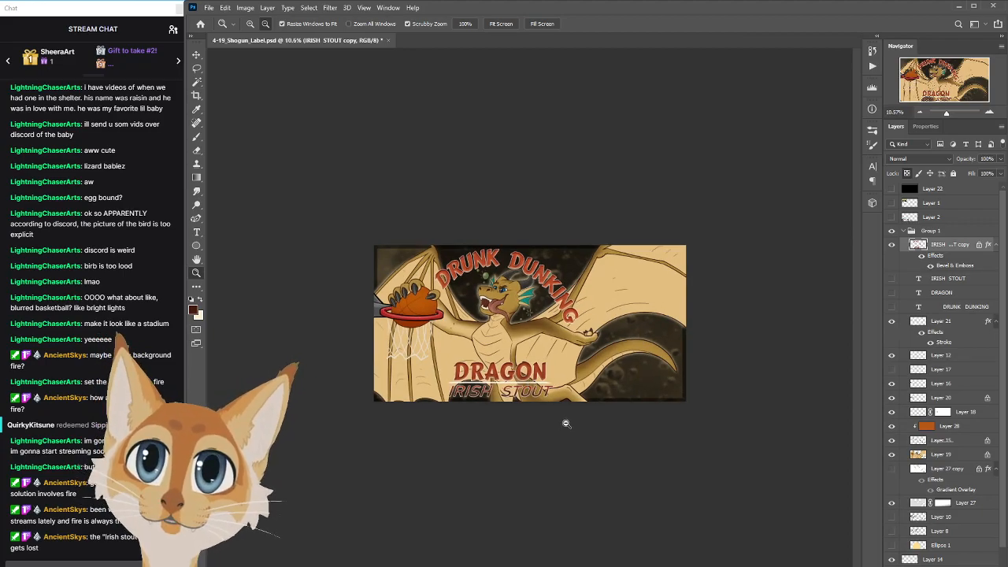
left_click_drag(536, 416, 717, 309)
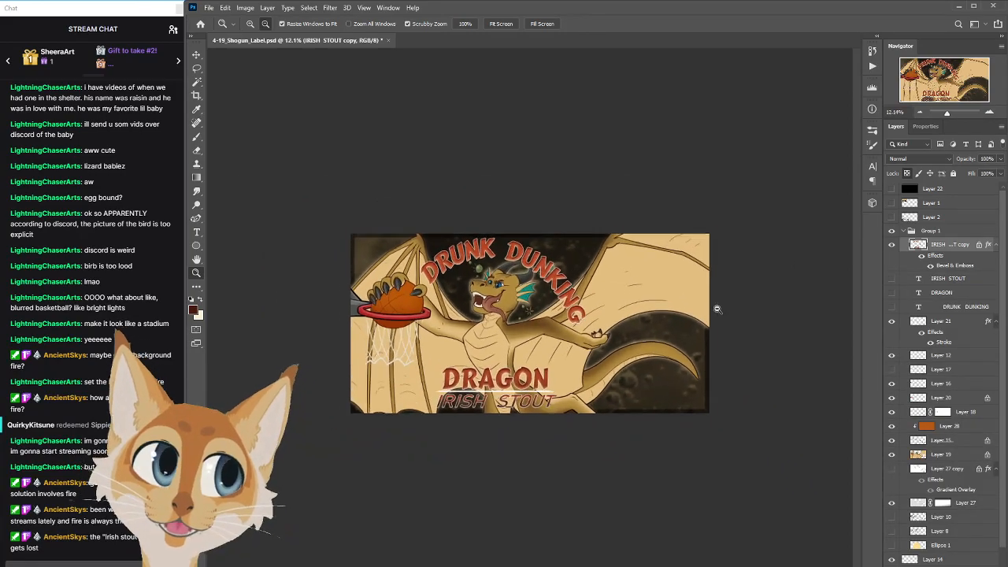
left_click(892, 190)
left_click_drag(538, 411, 582, 420)
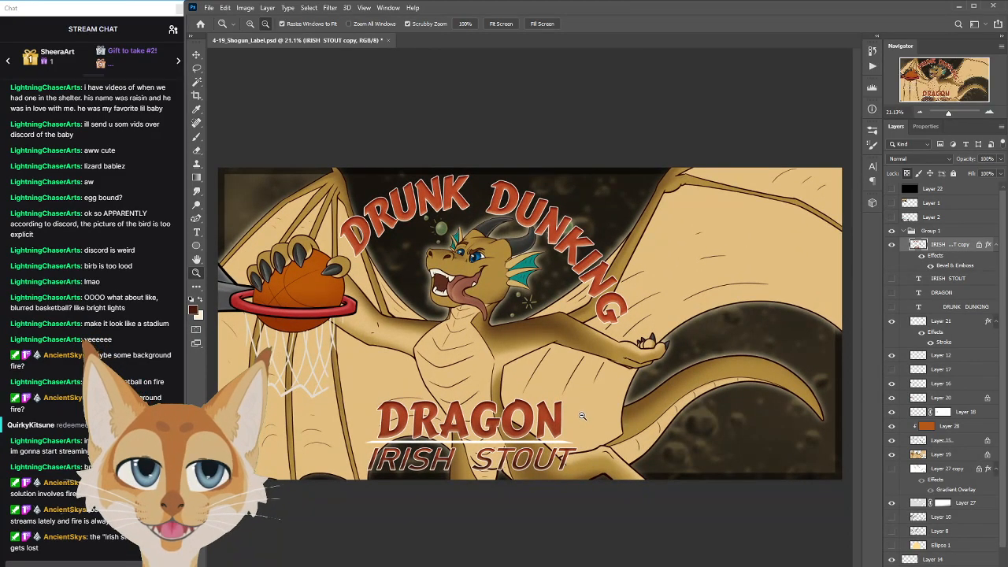
Choose a lighter orange-red foreground color and try it on the IRISH STOUT lettering
left_click(194, 311)
left_click(765, 227)
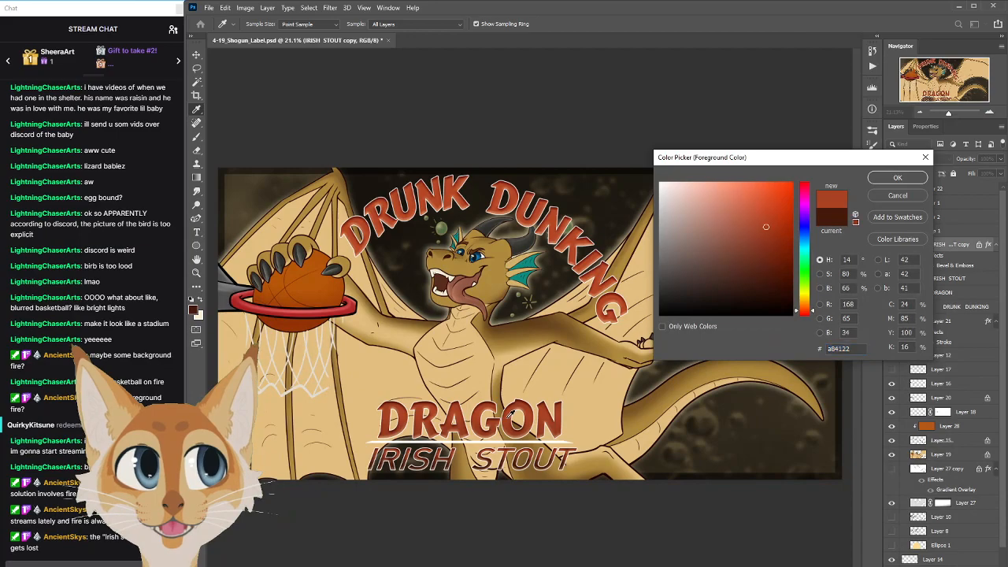
left_click(745, 208)
left_click(897, 178)
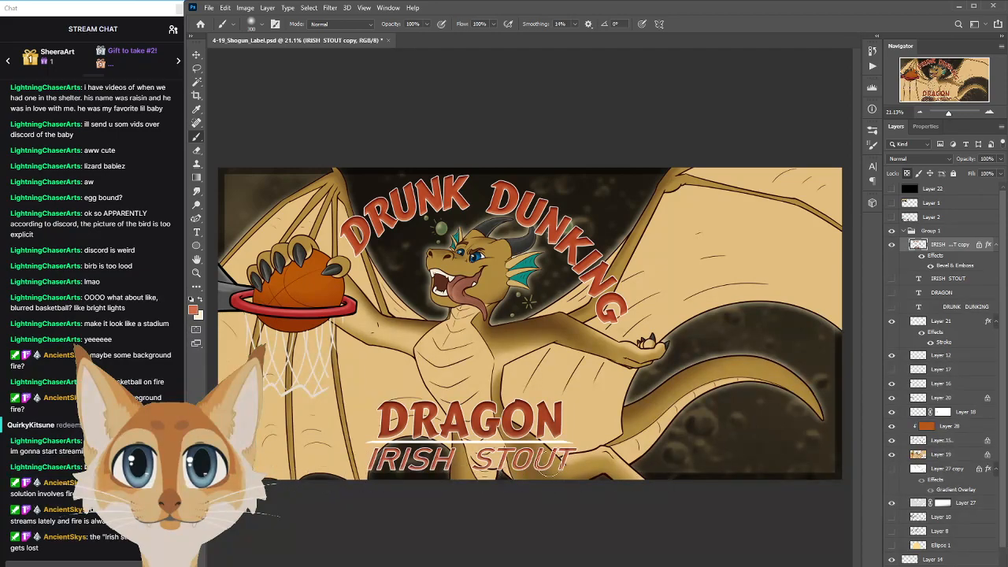
Sample a dark red from DRAGON, deepen it to #44140c, and try it on the IRISH STOUT lettering
left_click(520, 401, "alt")
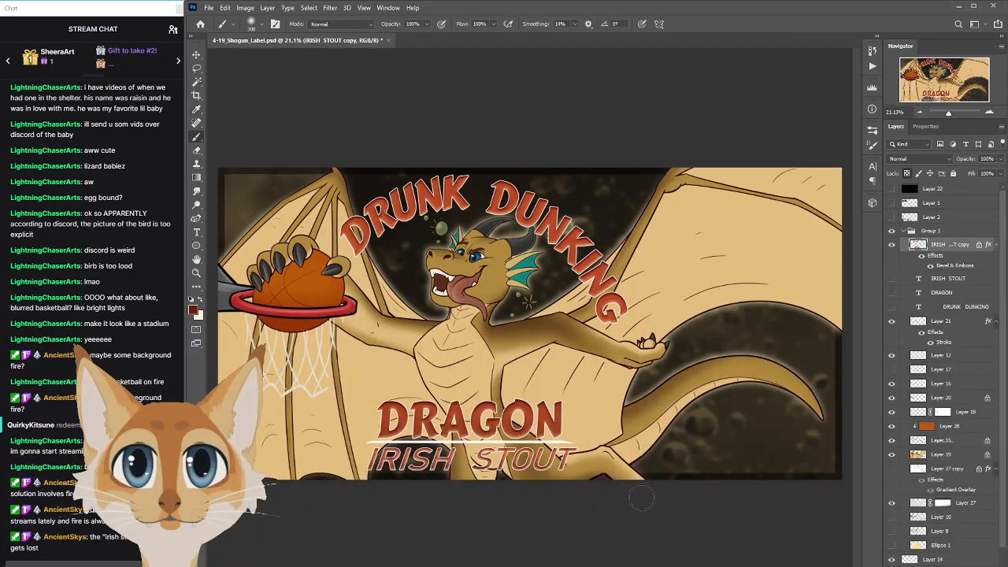
left_click(193, 309)
left_click(764, 269)
left_click(897, 177)
scroll(323, 495, "down", 6)
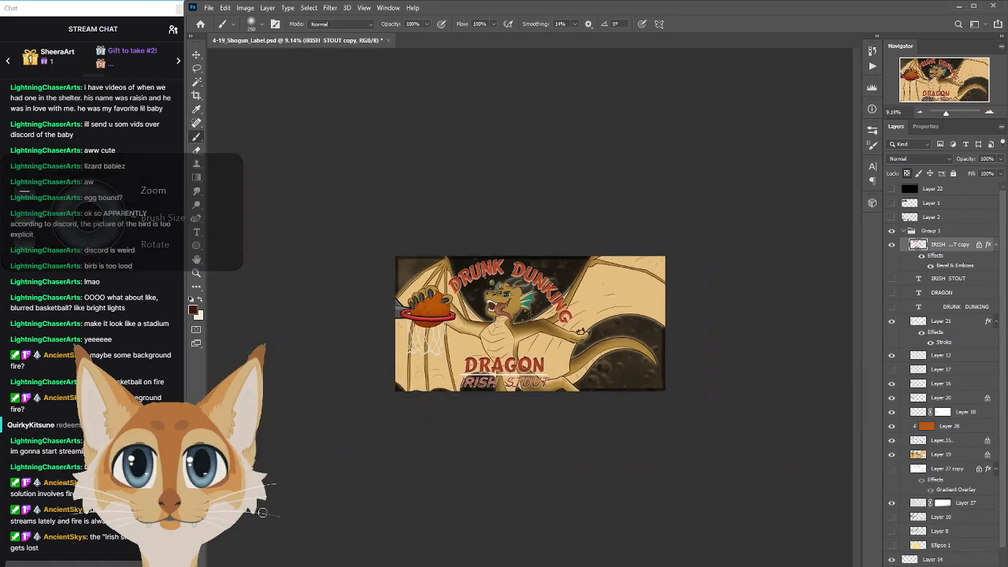
scroll(262, 512, "up", 6)
Try light tan #c79e71 on the IRISH STOUT lettering and check its tonal value under Layer 22
left_click(194, 312)
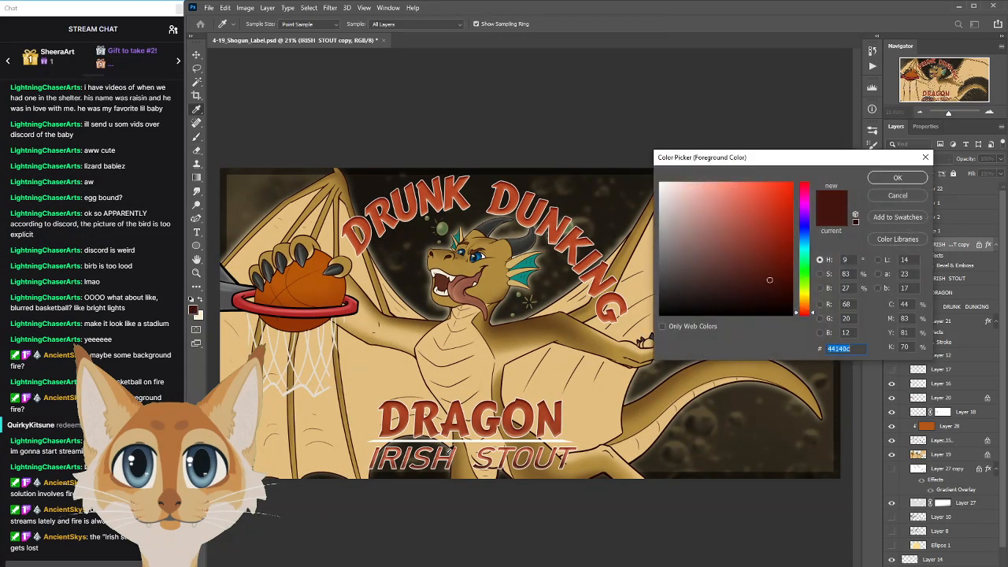
left_click(432, 415)
left_click(808, 306)
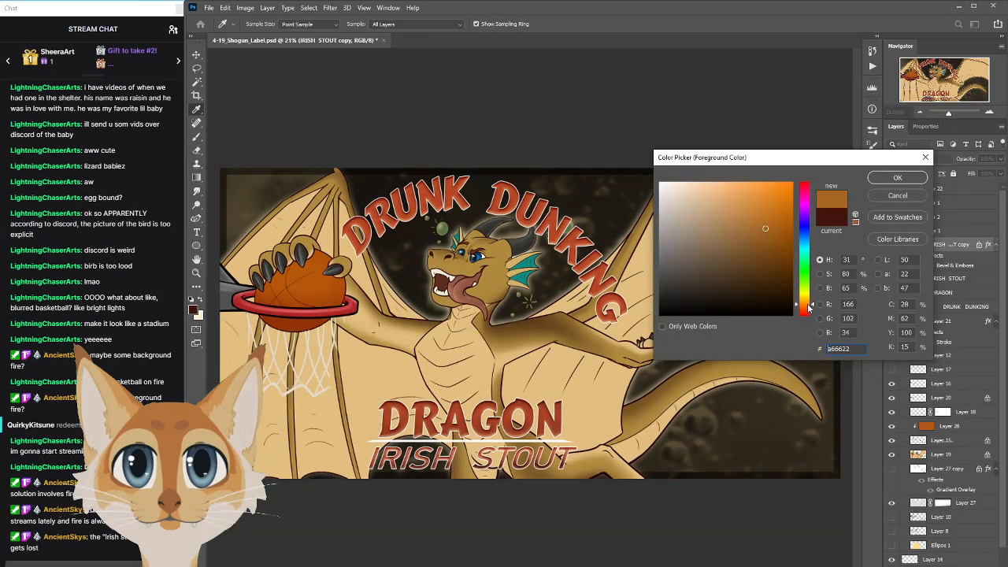
left_click(717, 211)
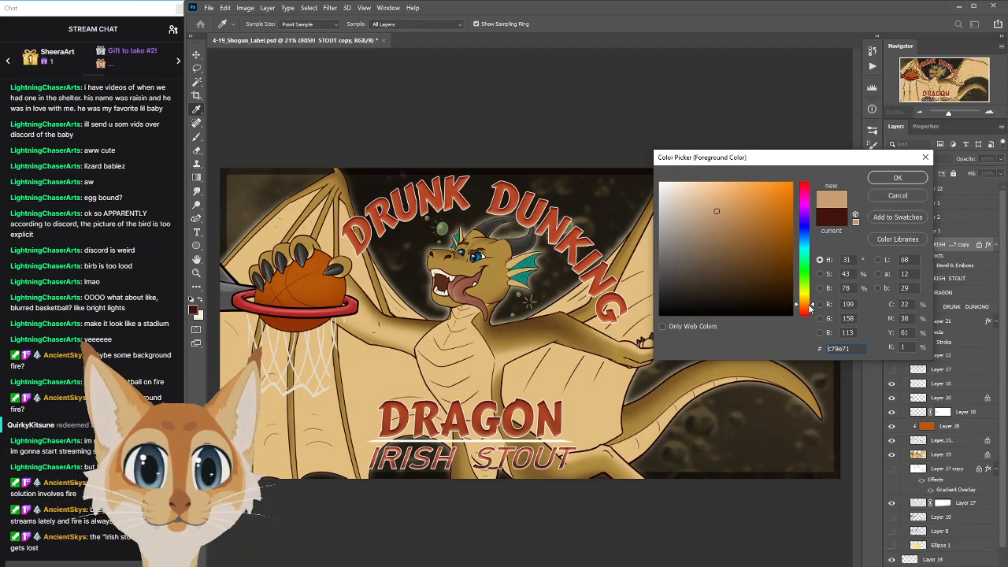
left_click(897, 178)
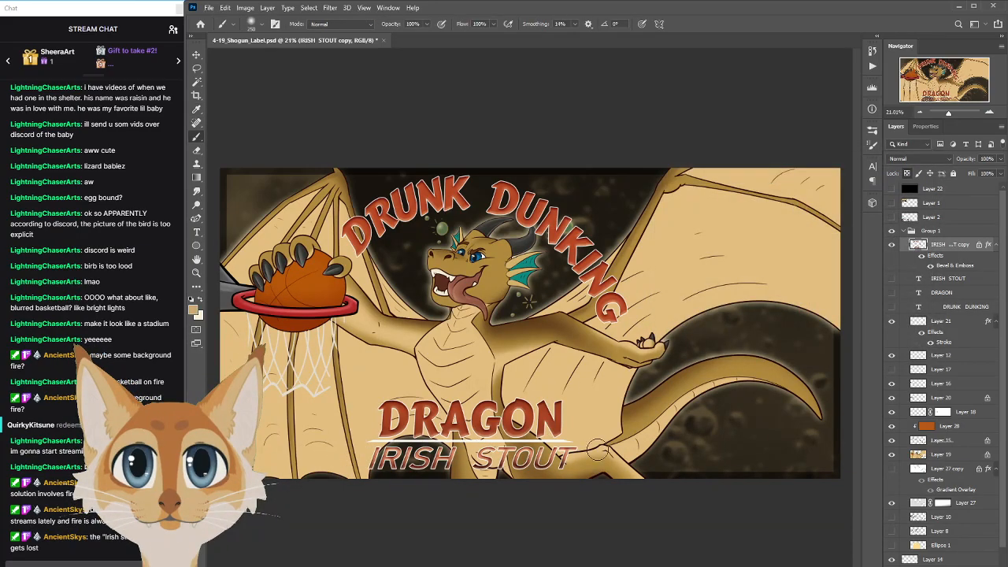
left_click(891, 190)
left_click(892, 190)
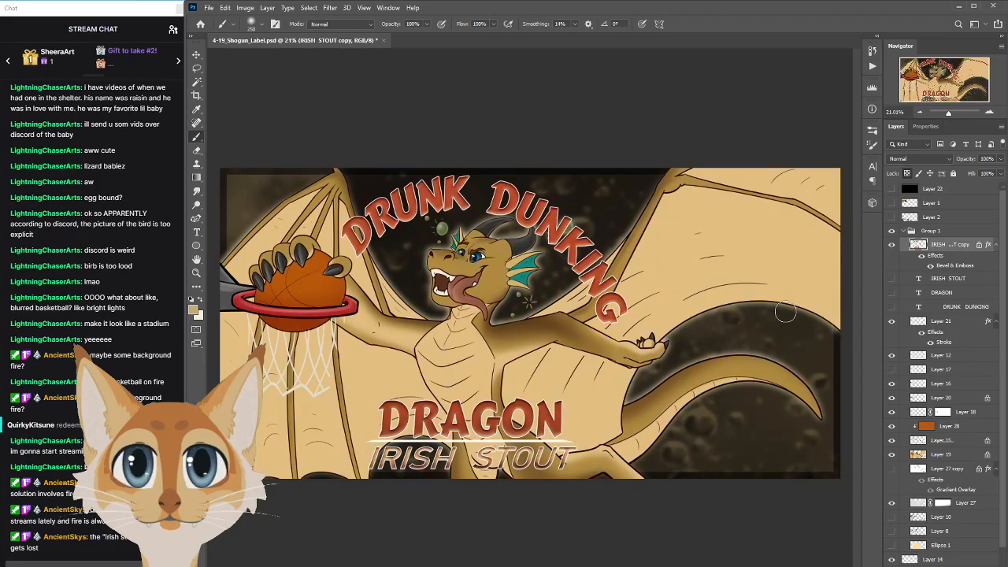
Try dark golden brown #6a4e19 on the IRISH STOUT lettering
left_click(194, 310)
left_click(761, 259)
left_click(885, 181)
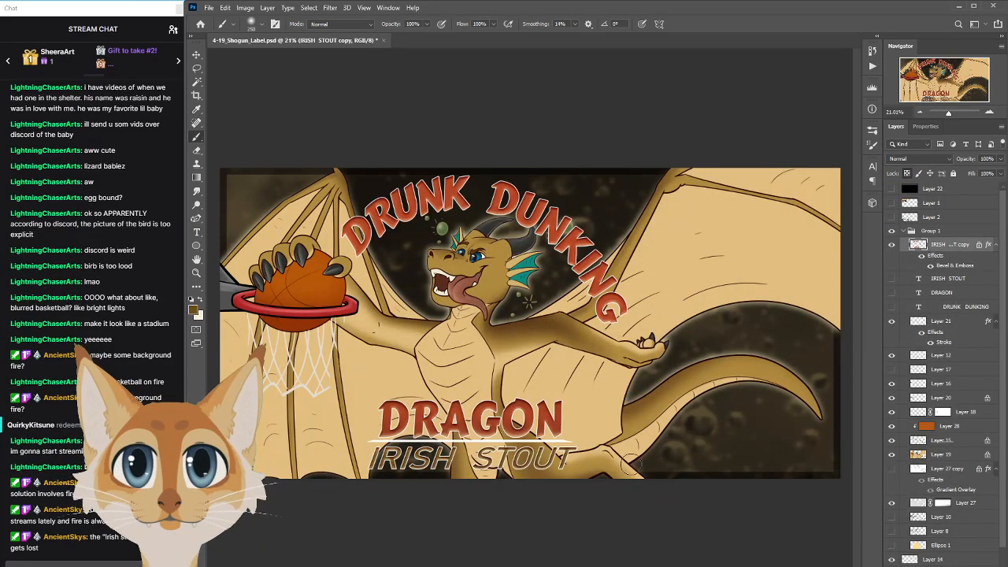
Paint the IRISH STOUT lettering in a saturated orange and check how it reads at reduced size
left_click(194, 309)
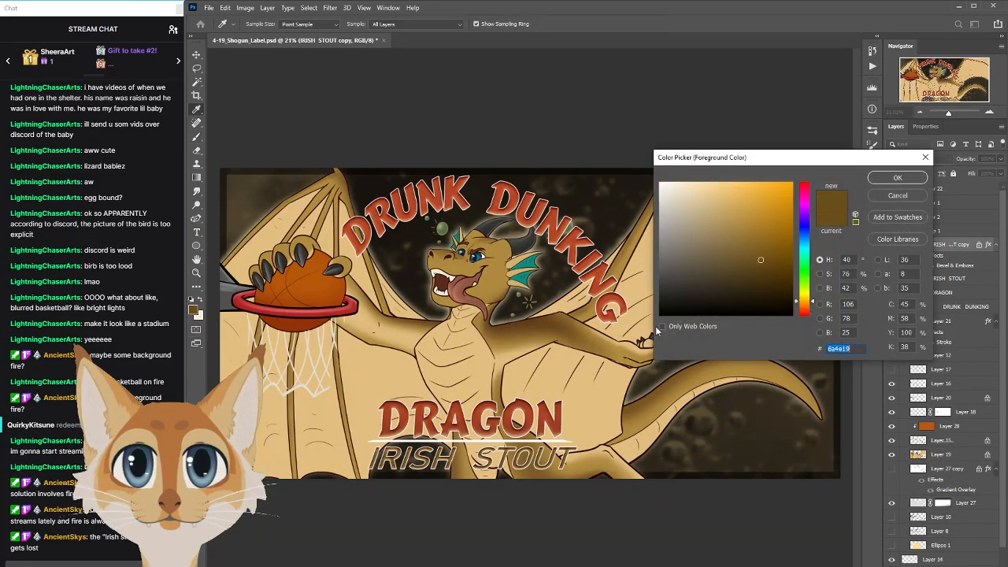
left_click(806, 308)
left_click(780, 221)
left_click(886, 180)
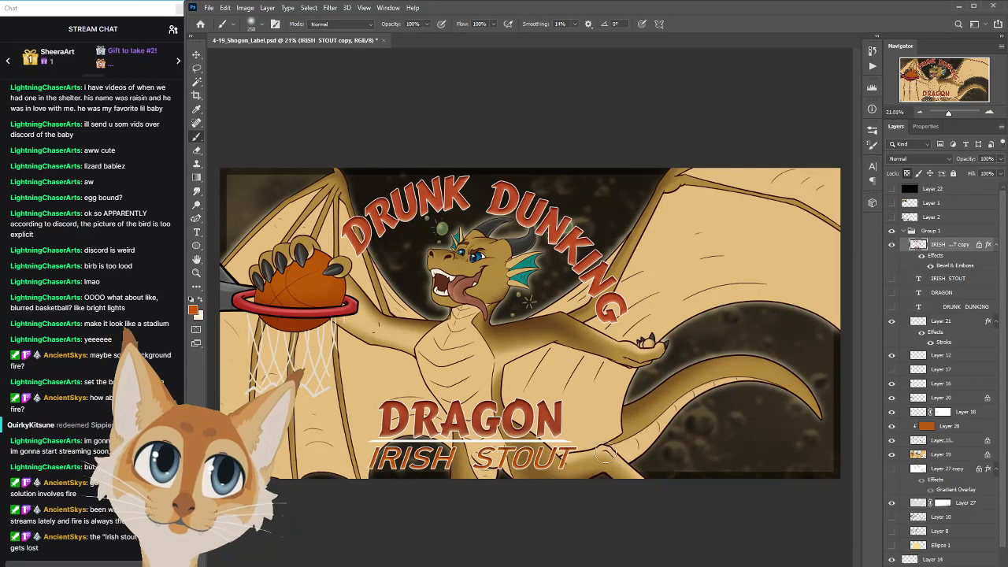
scroll(731, 486, "down", 3)
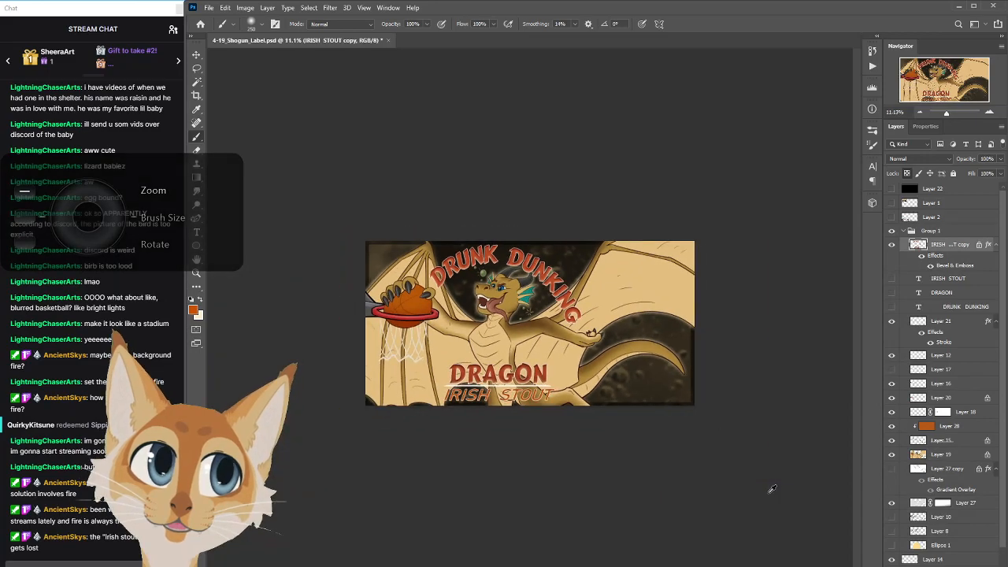
Try a lighter orange on the IRISH STOUT lettering and check its tonal value under Layer 22
scroll(773, 489, "up", 3)
left_click(193, 309)
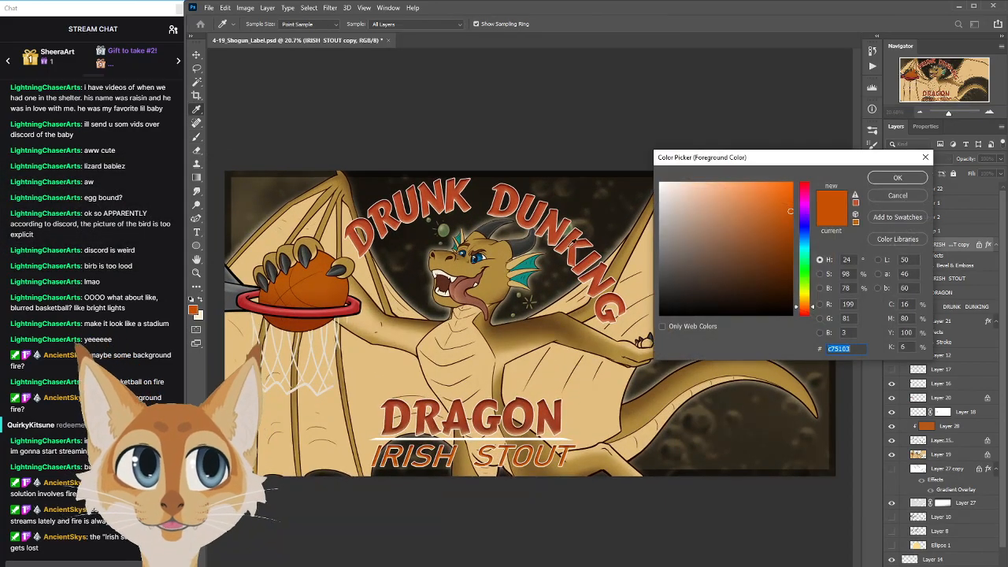
left_click(749, 199)
left_click(898, 177)
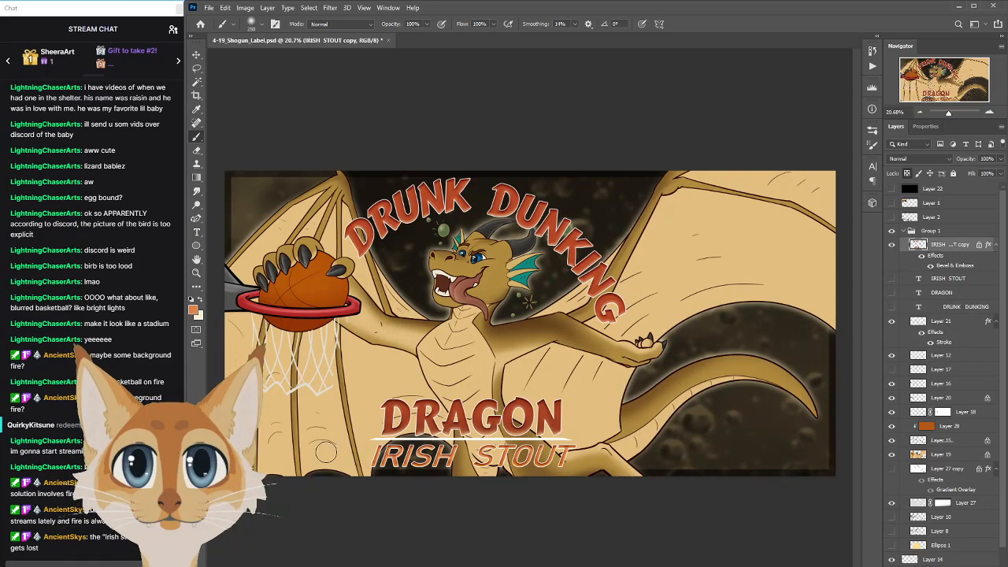
scroll(449, 472, "down", 1)
scroll(450, 472, "down", 1)
left_click(891, 189)
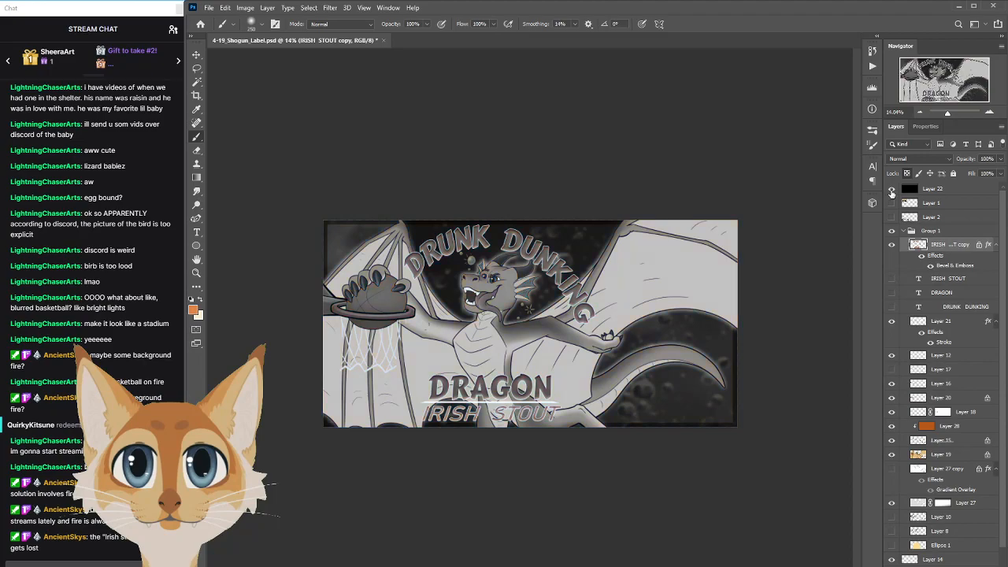
scroll(516, 469, "up", 3)
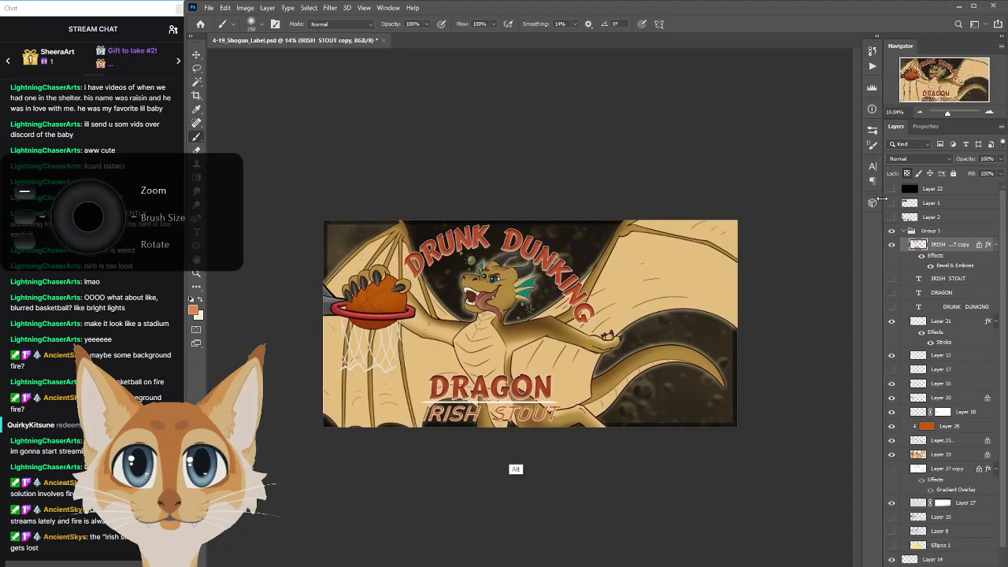
Return the IRISH STOUT lettering to red, then try a stroke of sampled color across it and undo the stroke
scroll(516, 469, "down", 2)
scroll(502, 497, "up", 2)
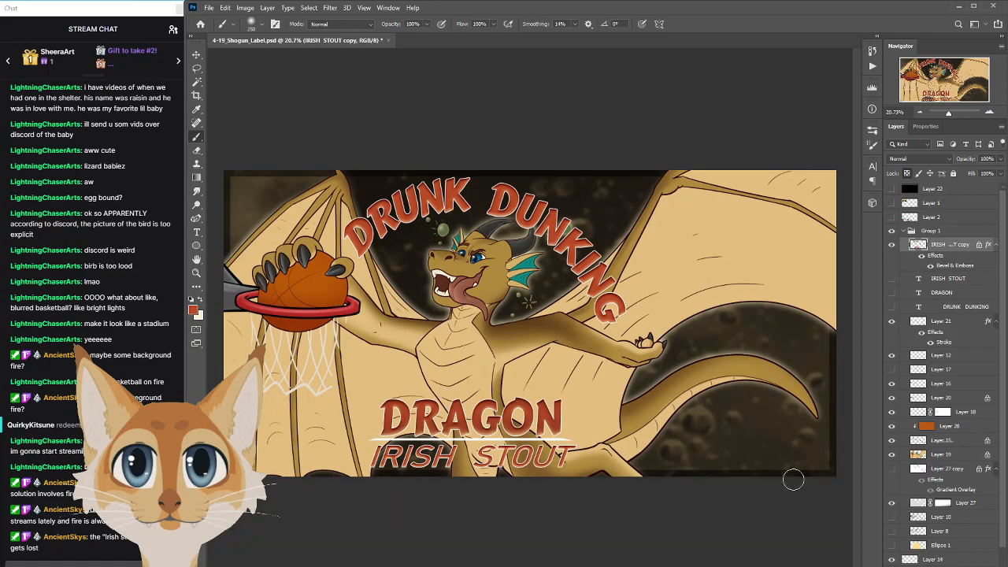
scroll(792, 477, "down", 3)
scroll(798, 476, "up", 3)
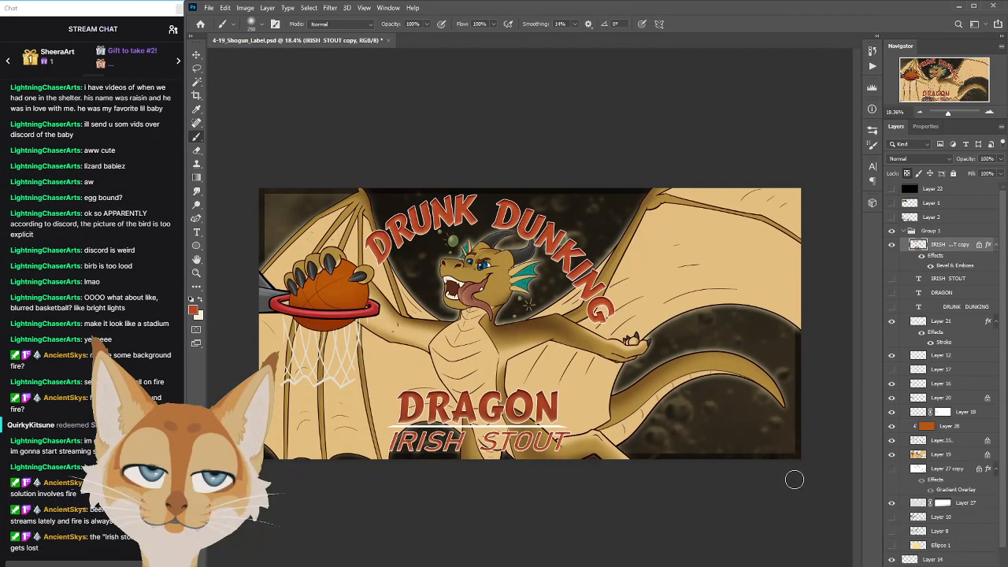
scroll(363, 477, "up", 3)
scroll(359, 486, "down", 3)
scroll(365, 458, "up", 2)
scroll(365, 459, "up", 1)
left_click(481, 445, "alt")
mouse_move(464, 447)
left_mouse_down()
mouse_move(574, 447)
mouse_move(409, 452)
mouse_move(576, 461)
left_mouse_up()
key("ctrl+z")
Try soft white highlights on the IRISH STOUT lettering, check the values under Layer 22, and undo the last stroke
left_click(540, 466, "alt")
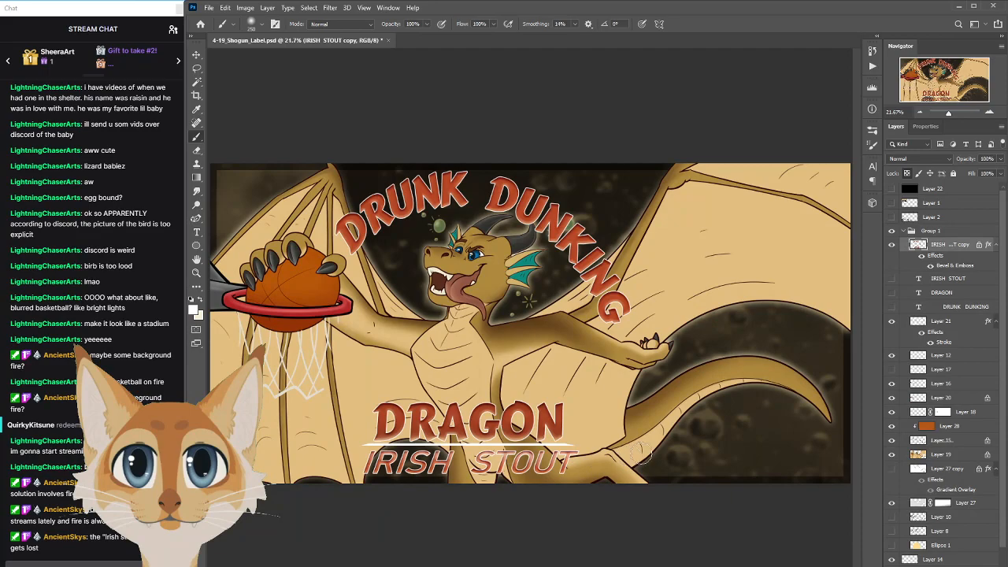
scroll(524, 321, "down", 2)
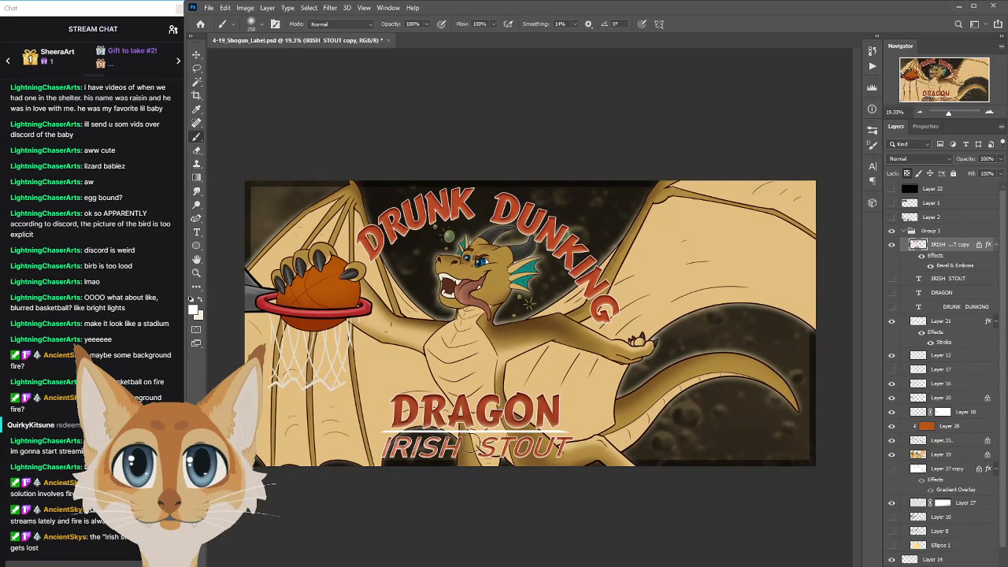
scroll(394, 447, "down", 2)
scroll(395, 444, "up", 4)
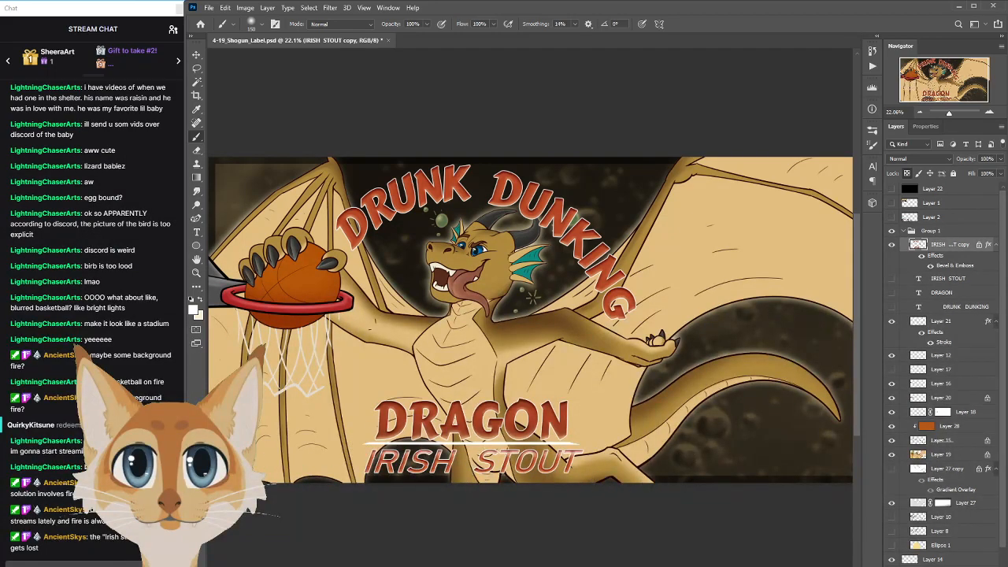
left_click_drag(390, 453, 405, 452)
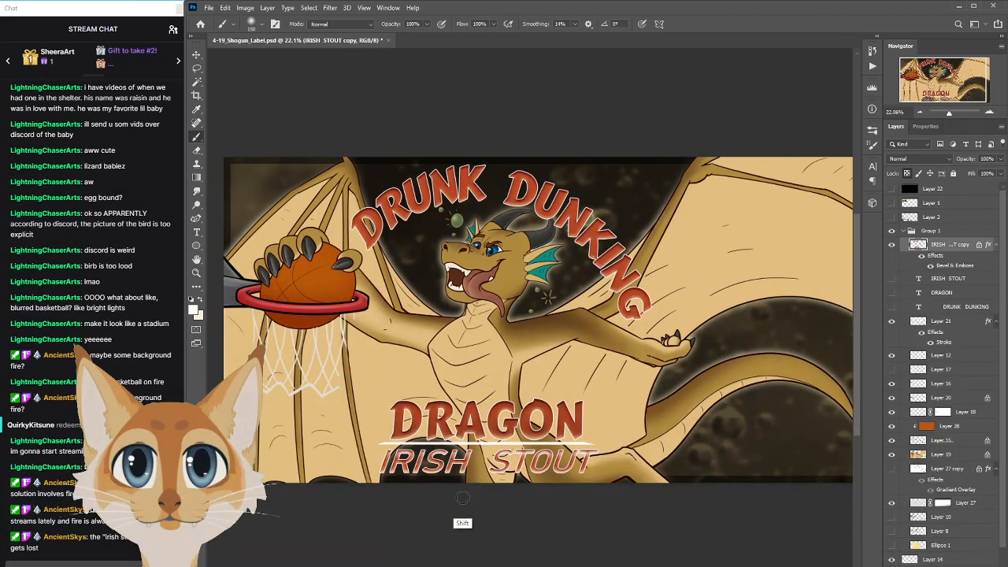
left_click(891, 190)
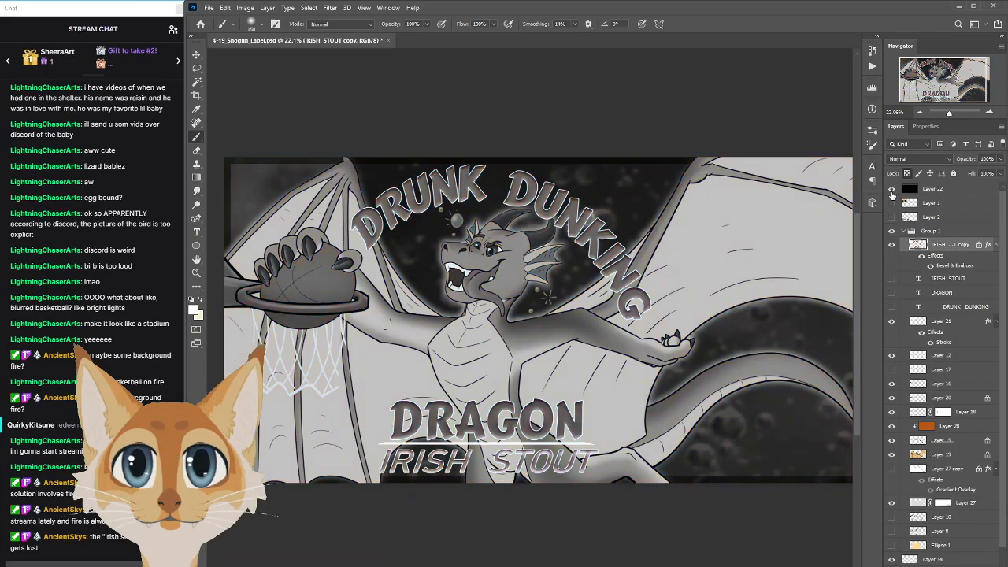
left_click(892, 189)
key("ctrl+z")
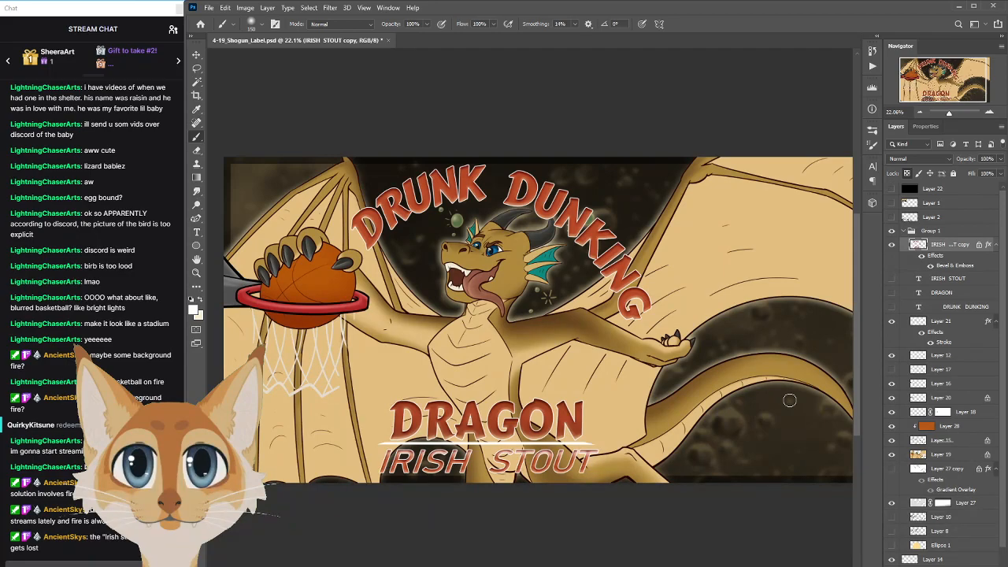
Choose a near-black paint color and try it as shading on the IRISH STOUT lettering
left_click(194, 310)
left_click(674, 301)
left_click(887, 181)
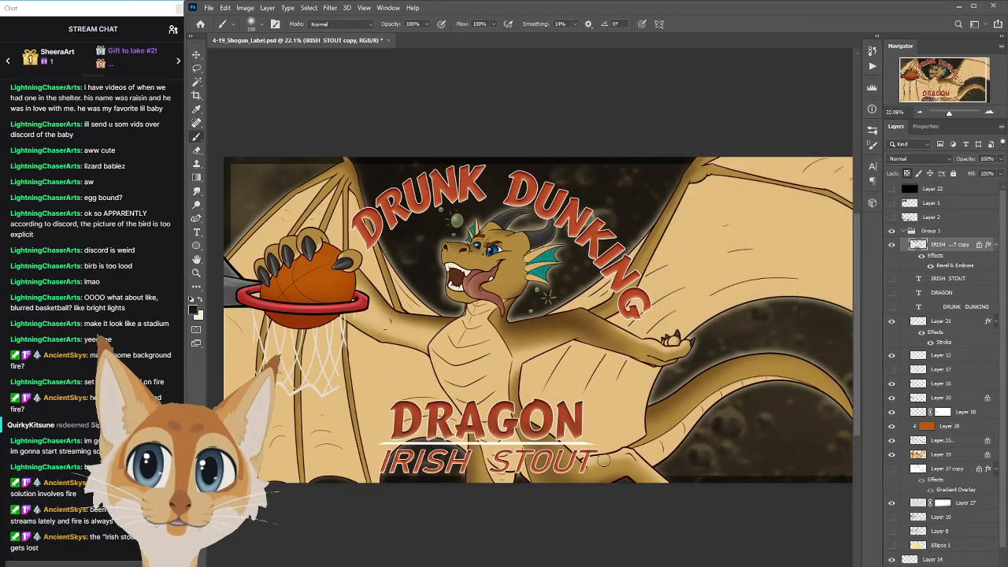
key("b")
mouse_move(612, 461)
left_mouse_down()
mouse_move(325, 470)
mouse_move(725, 471)
left_mouse_up()
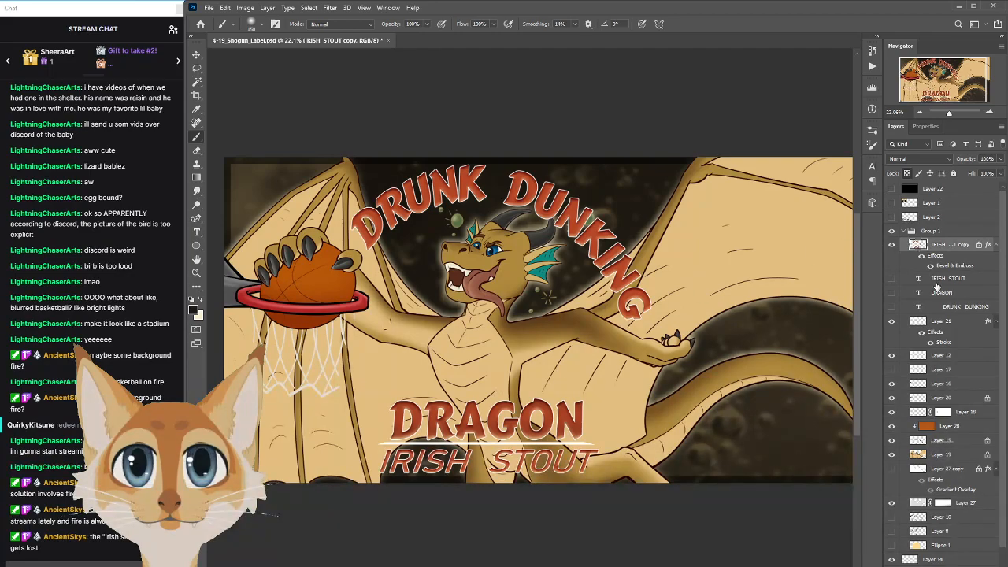
Sample the lettering's red with Bevel & Emboss hidden, darken it, and try it as shading on IRISH STOUT, checking at reduced size
key("i")
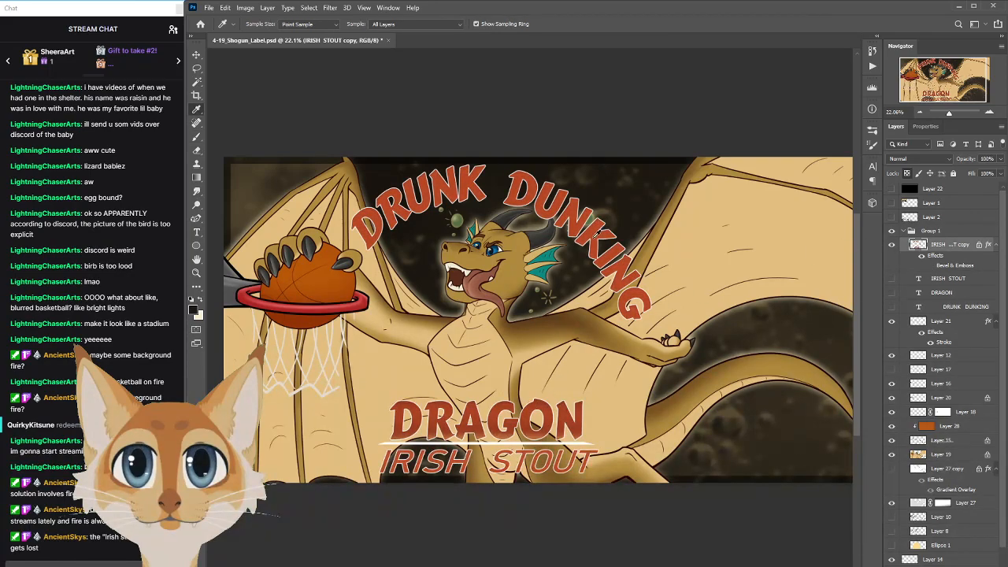
left_click(583, 460)
key("b")
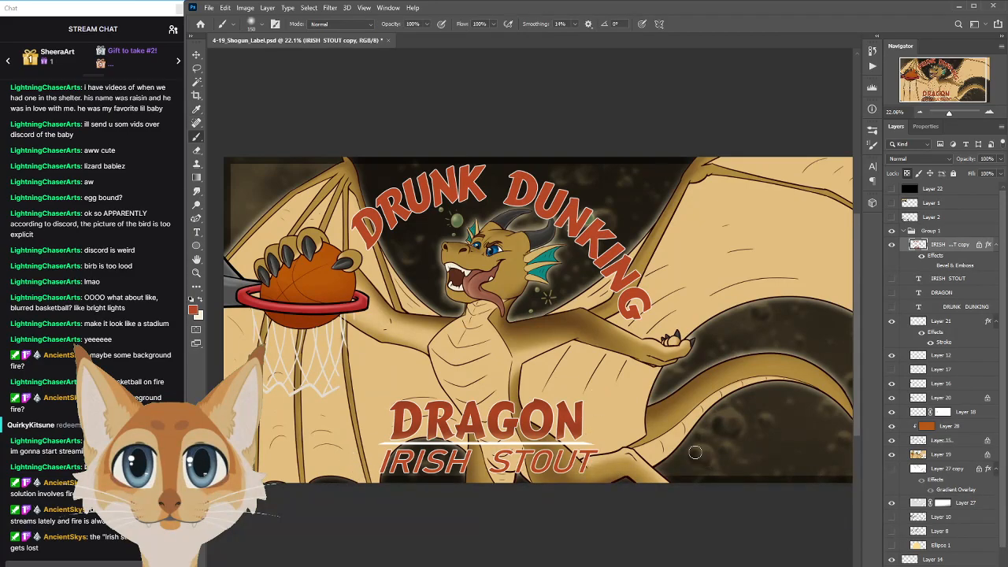
left_click(544, 432, "alt")
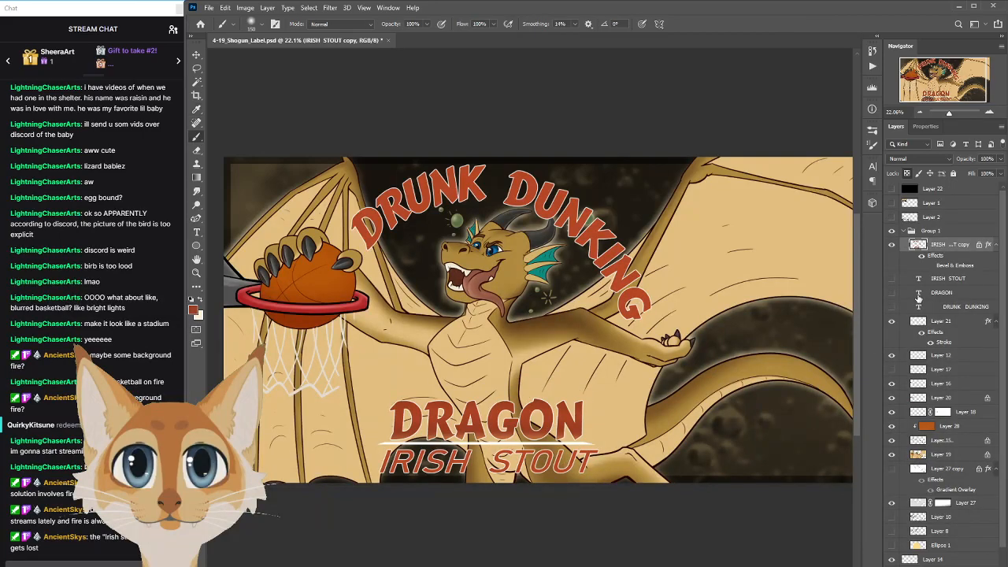
left_click(194, 310)
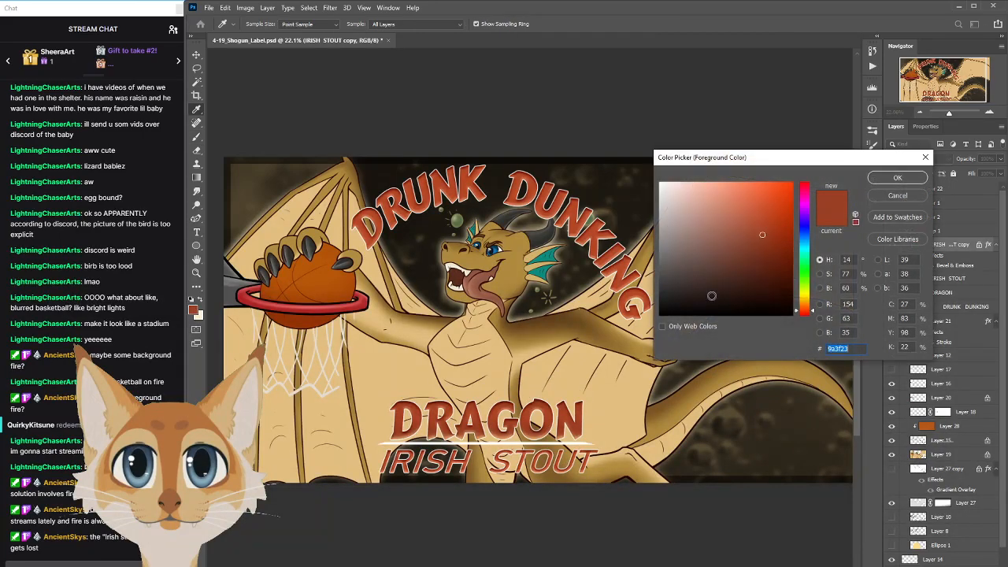
left_click(892, 180)
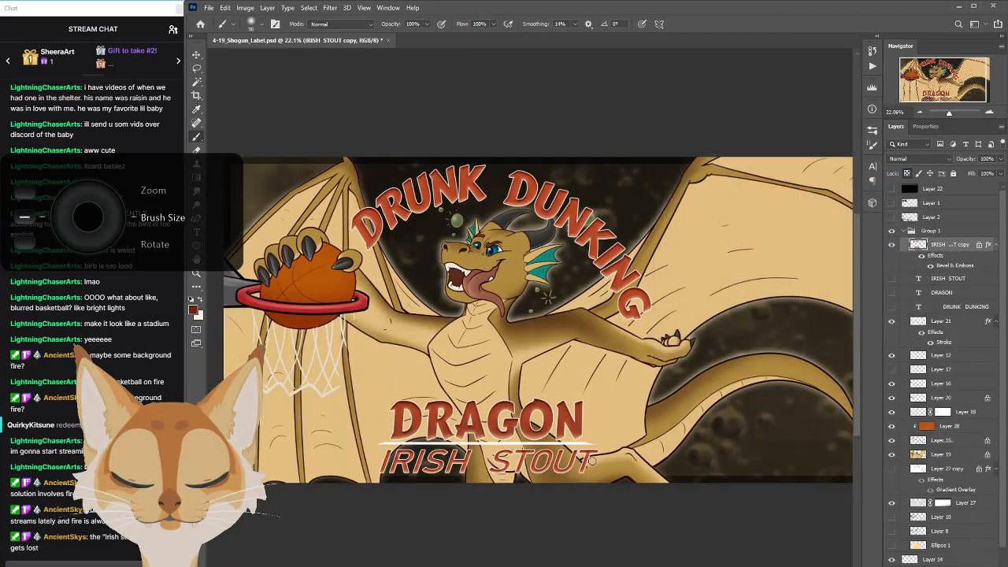
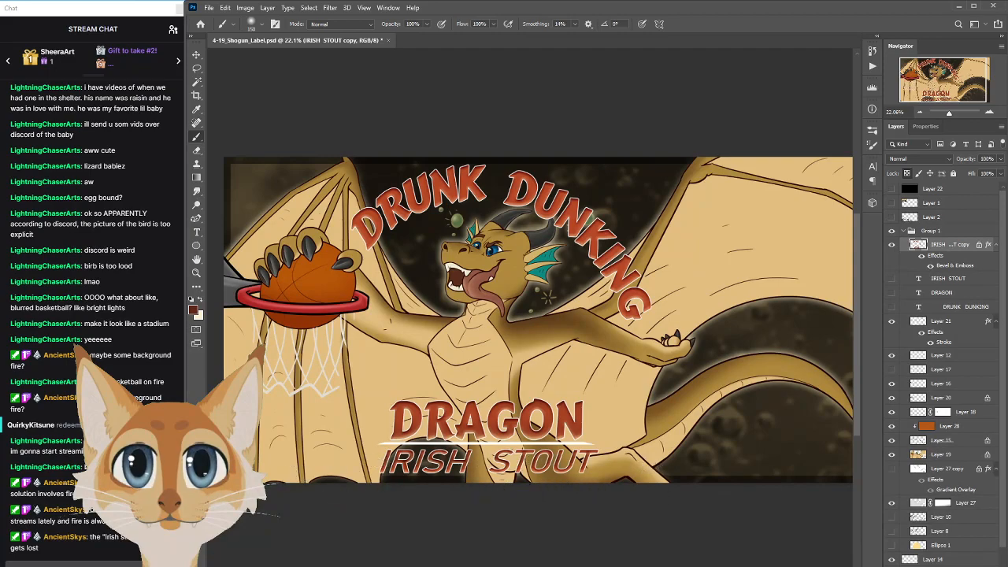
scroll(428, 470, "down", 7)
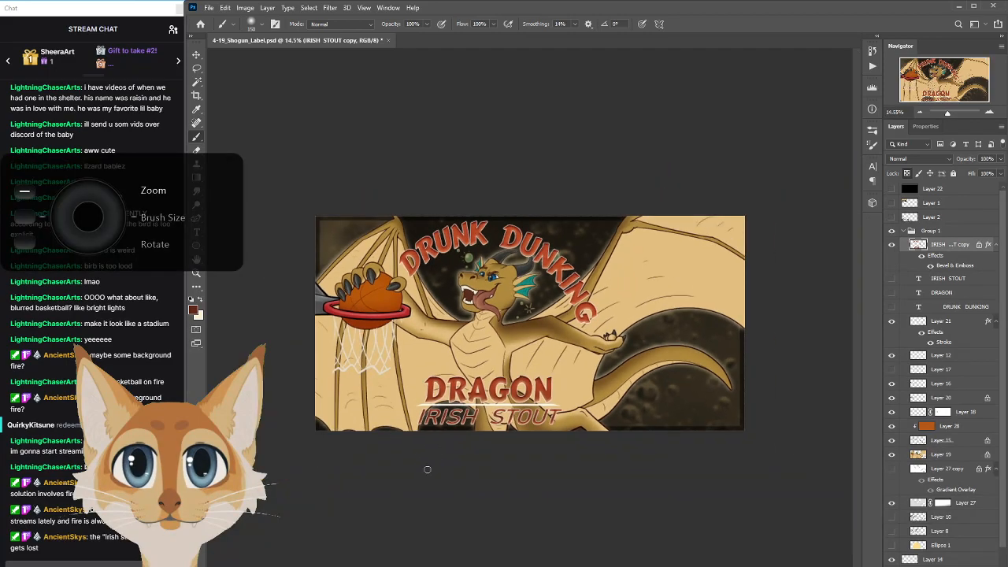
scroll(427, 470, "up", 5)
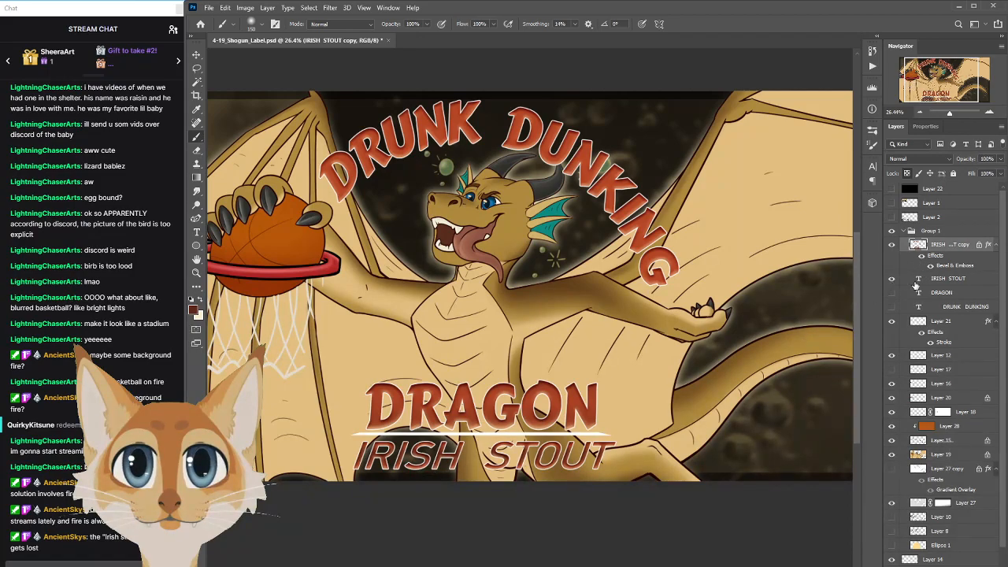
Unlock transparent pixels on the IRISH STOUT copy layer, erase its painted IRISH STOUT lettering over the original text, and save the file
key("bracketright")
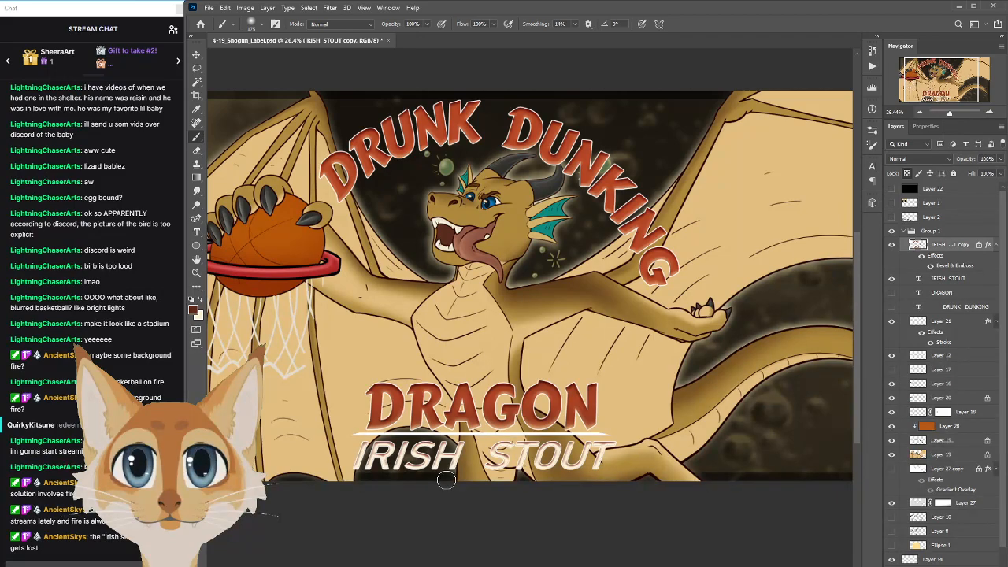
left_click(907, 173)
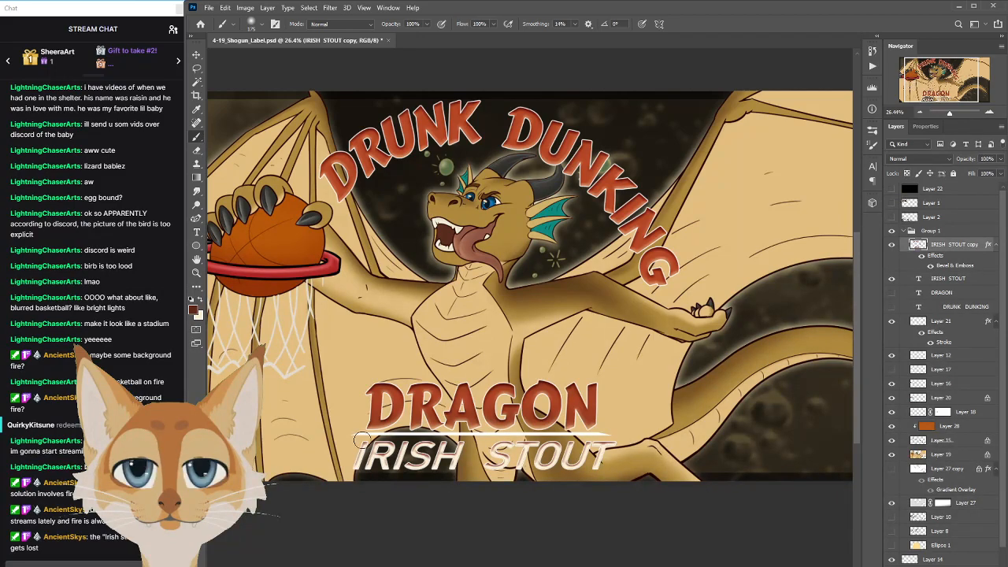
mouse_move(369, 448)
left_mouse_down()
mouse_move(637, 449)
mouse_move(311, 454)
mouse_move(671, 447)
mouse_move(334, 464)
mouse_move(703, 482)
left_mouse_up()
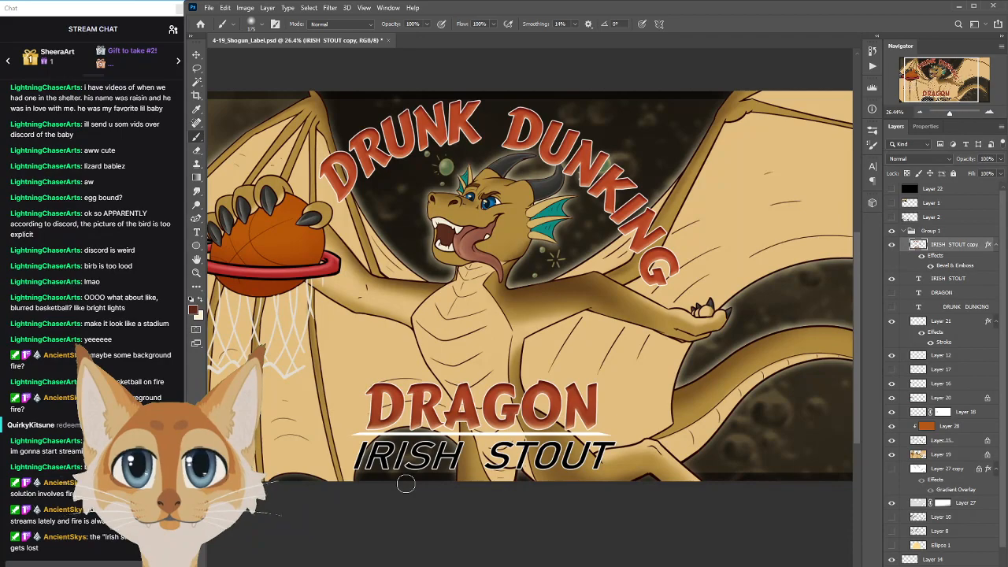
key("ctrl+s")
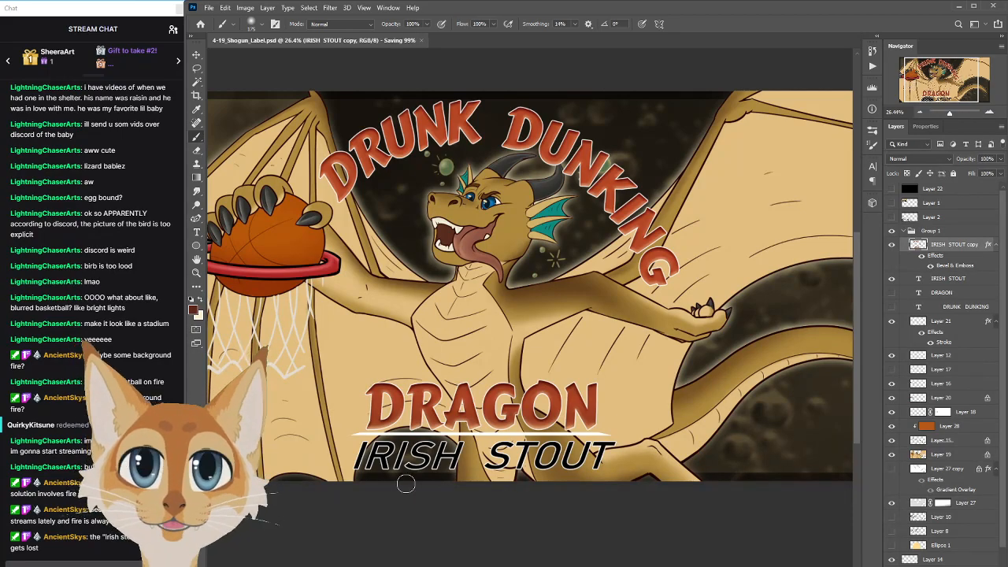
Hide Layer 21 to remove the white stroke outline around the lettering
left_click(893, 322)
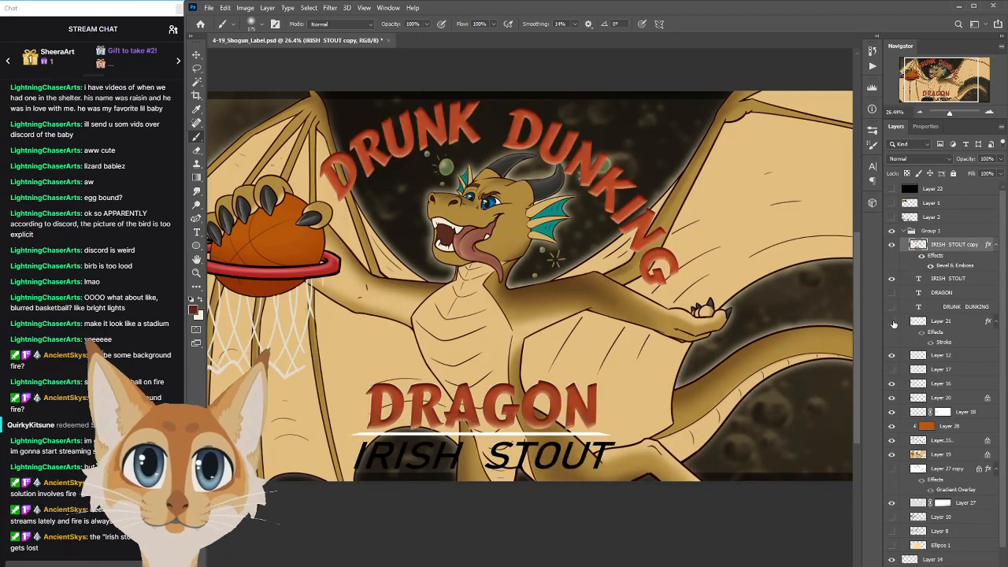
left_click(896, 324)
left_click(895, 325)
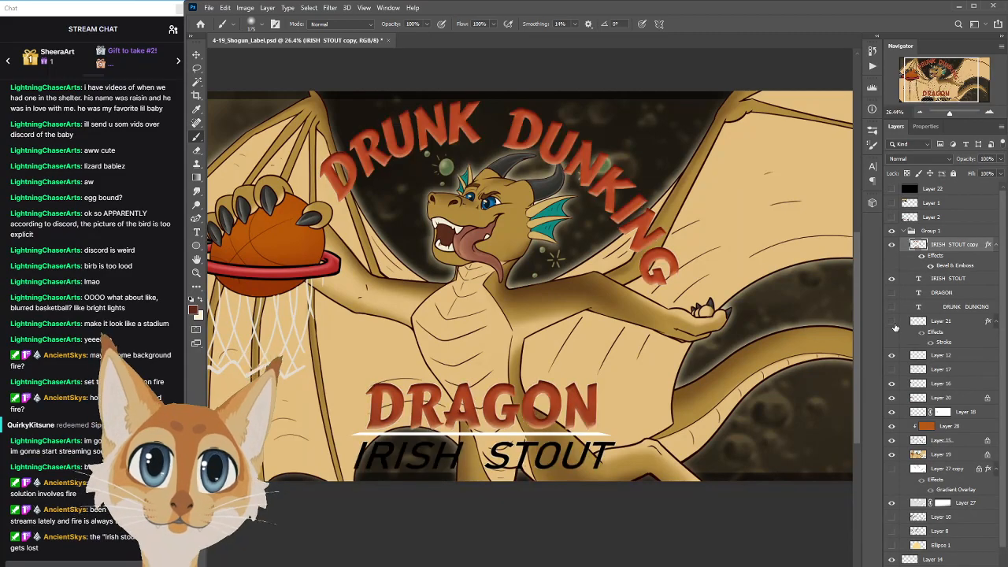
Set the IRISH STOUT text layer's Bahnschrift font style to Bold after trying SemiBold, and return to the layer list
left_click(952, 281)
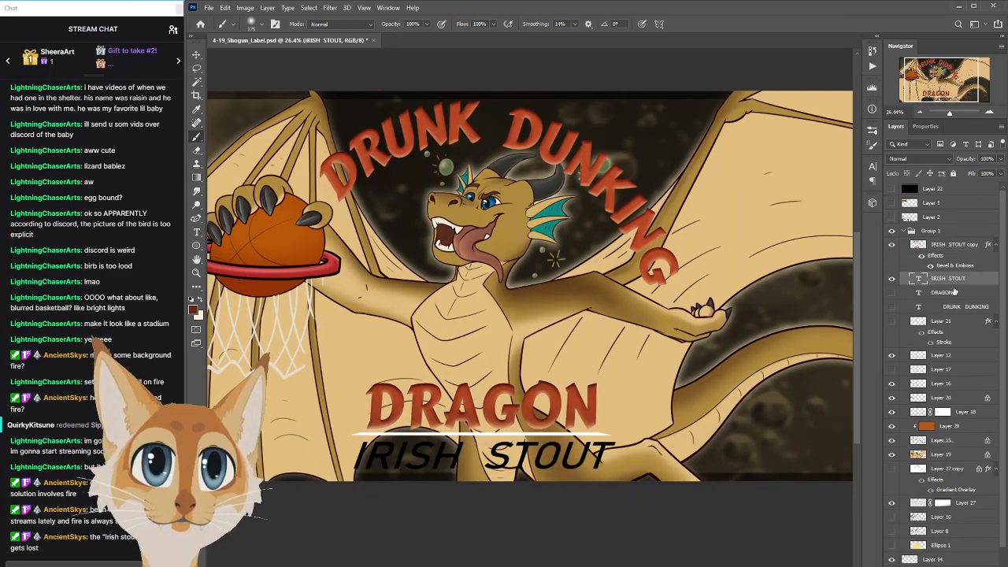
left_click(197, 232)
left_click_drag(356, 451, 647, 447)
left_click(415, 25)
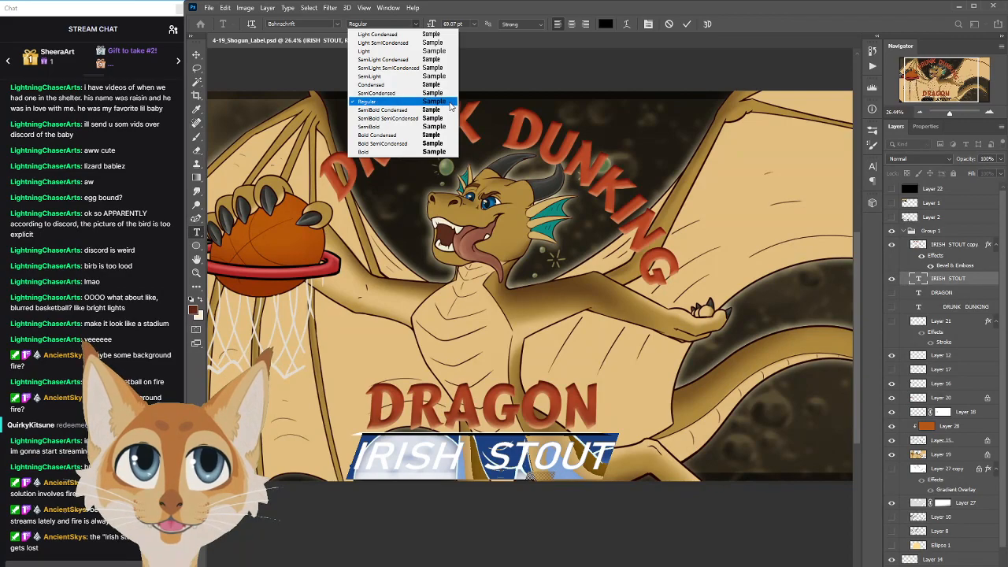
left_click(449, 127)
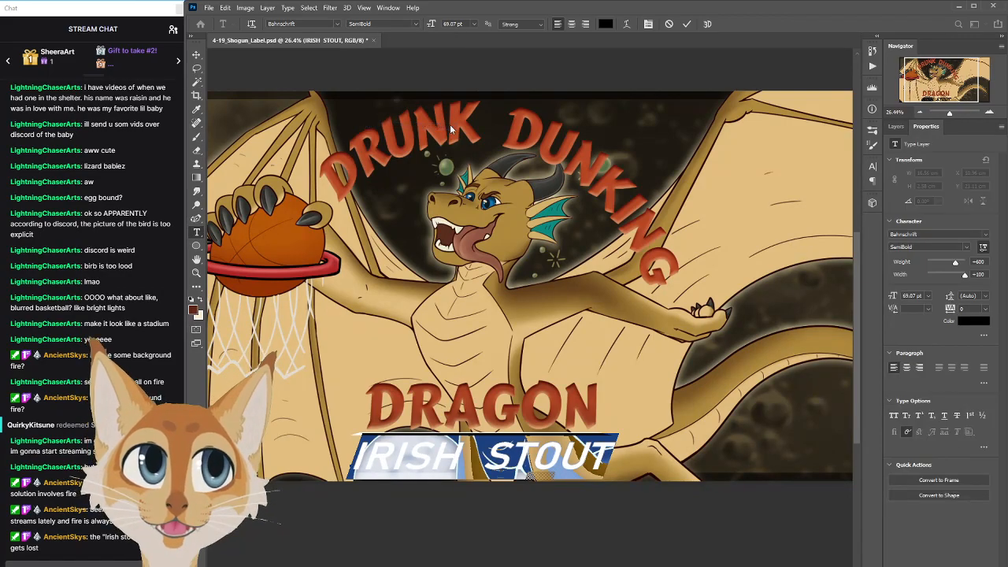
left_click(416, 25)
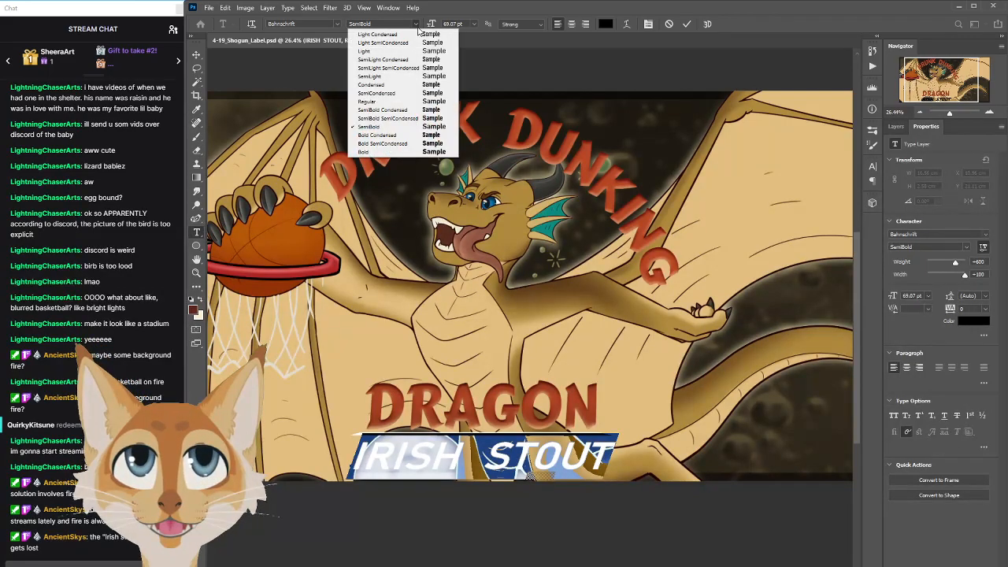
left_click(446, 152)
left_click(530, 462)
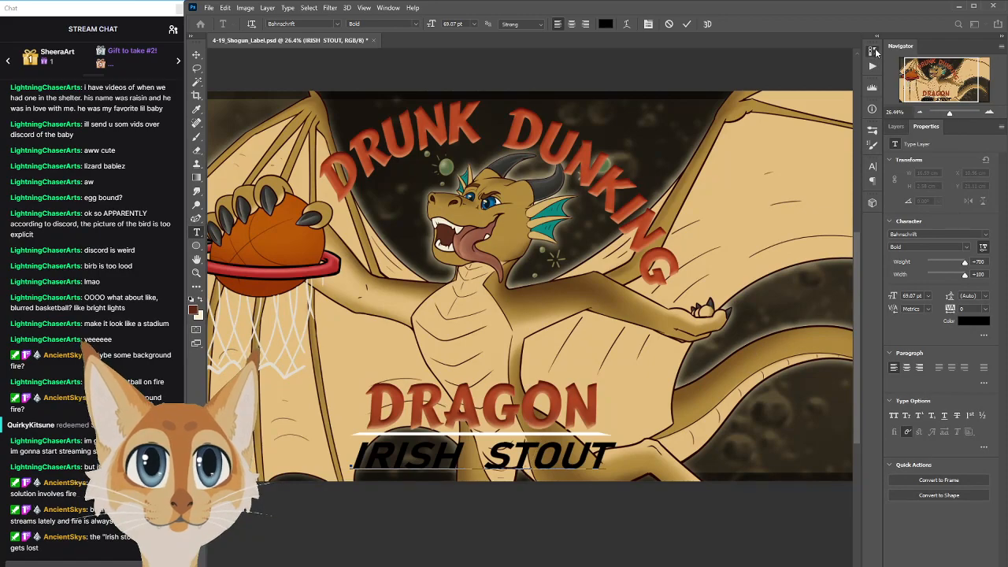
left_click(873, 52)
left_click(874, 51)
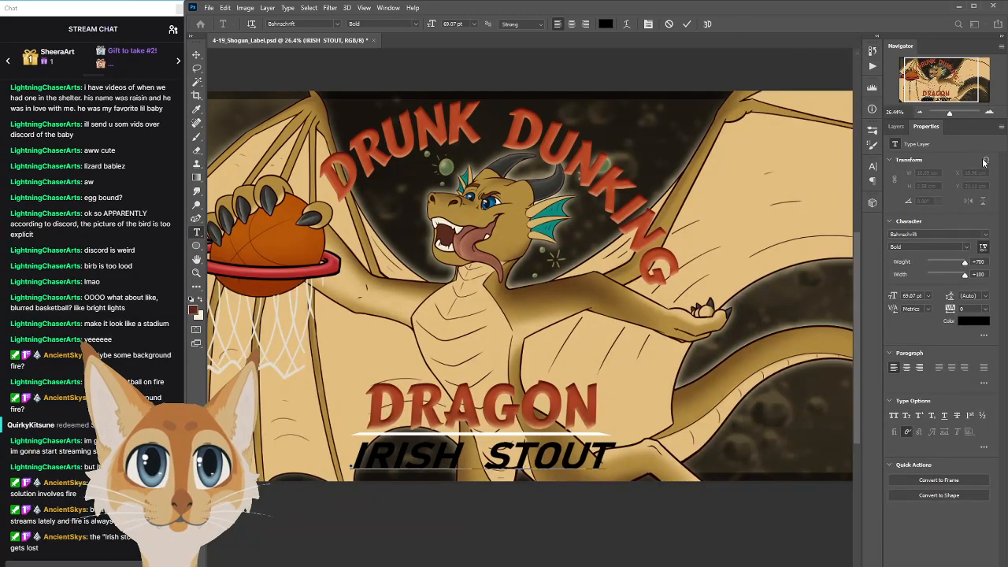
left_click(897, 127)
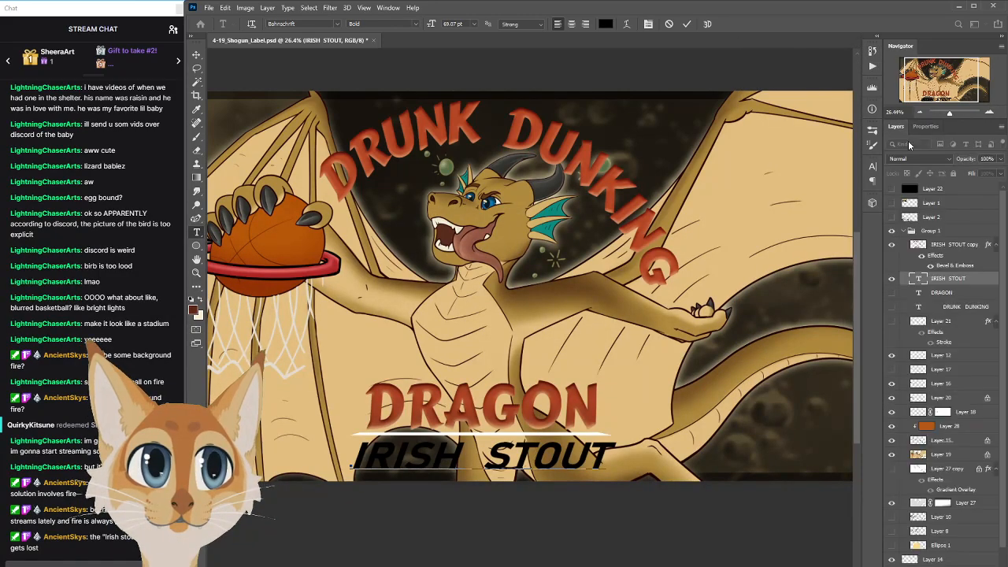
Copy the Bevel & Emboss layer style from the IRISH STOUT copy layer and paste it onto the IRISH STOUT text layer
left_click(958, 265)
right_click(959, 266)
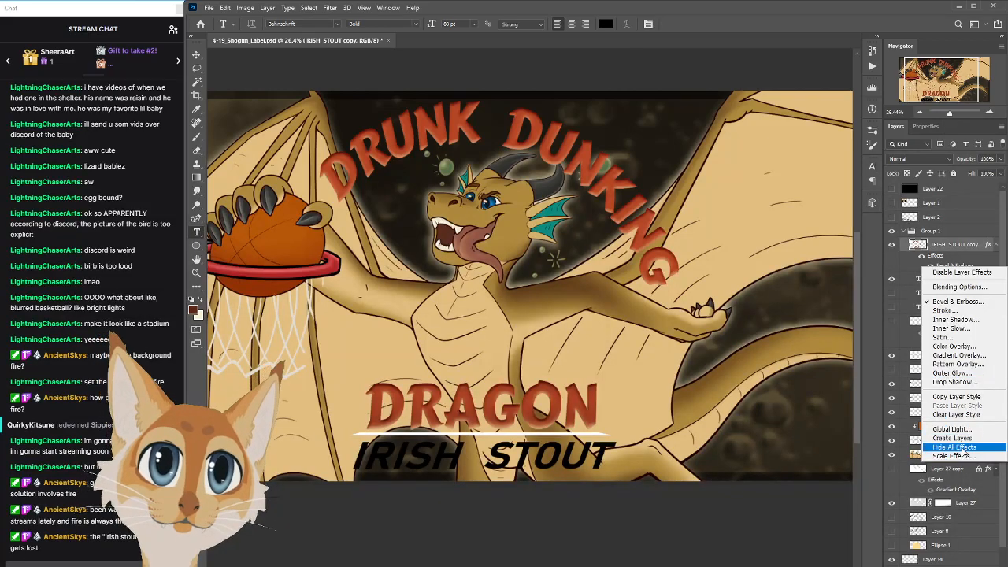
left_click(949, 284)
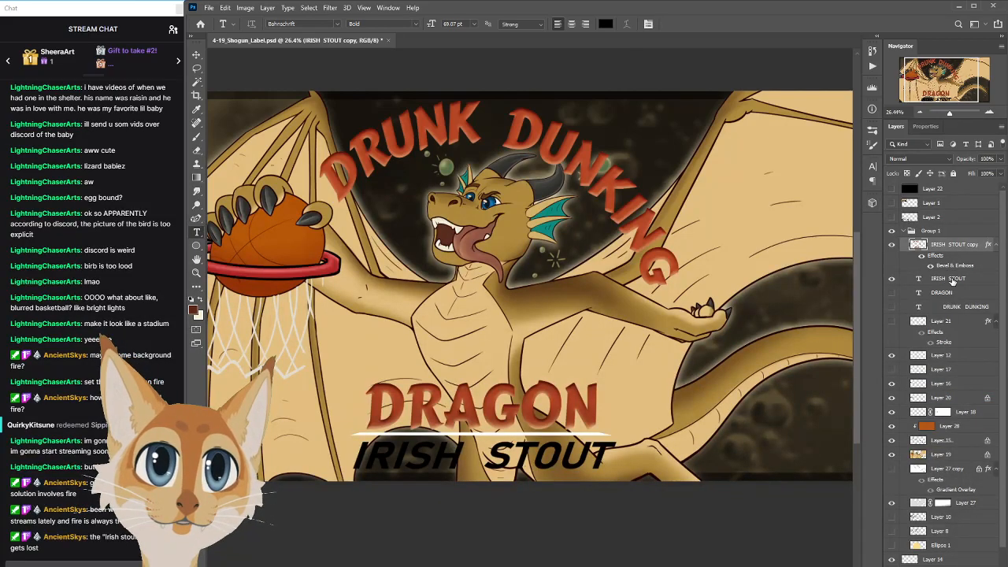
left_click(953, 281)
right_click(953, 280)
left_click(863, 493)
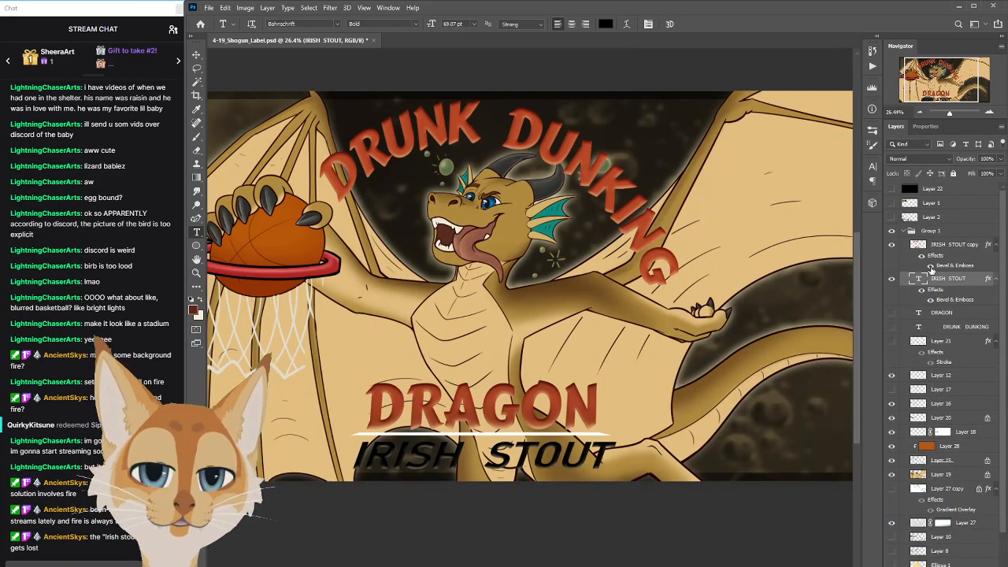
Sample the lettering's flat red as the brush colour with the IRISH STOUT copy layer's Bevel & Emboss temporarily hidden
key("i")
key("b")
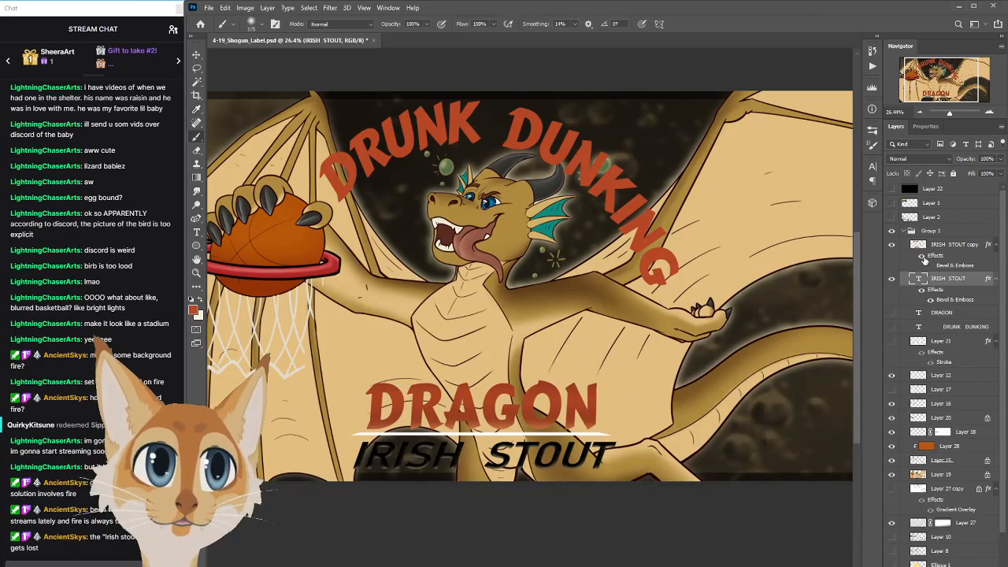
left_click(931, 267)
key("]")
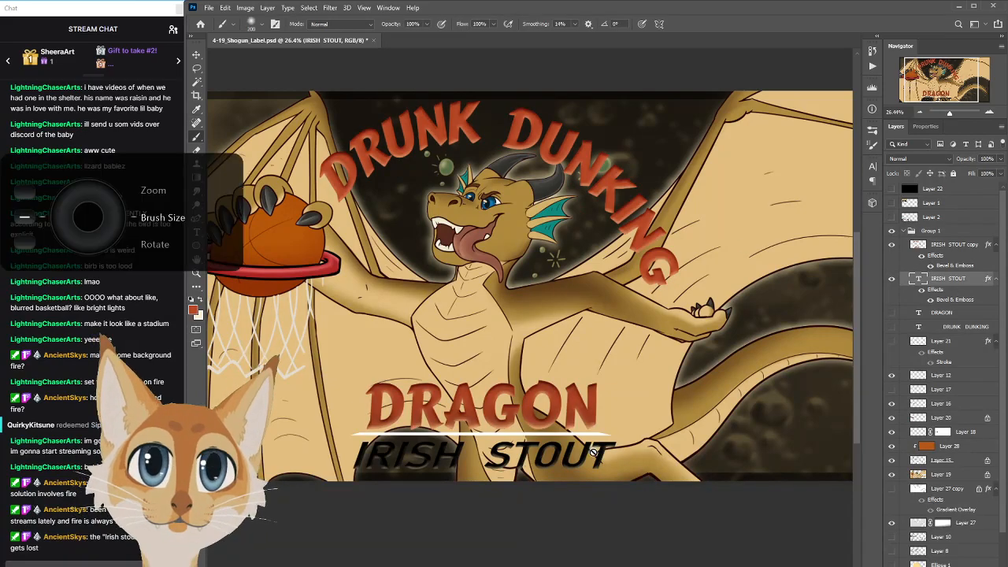
Duplicate the IRISH STOUT text layer, hide the original, and rasterize the duplicate
right_click(956, 280)
left_click(847, 183)
left_click(831, 271)
right_click(961, 282)
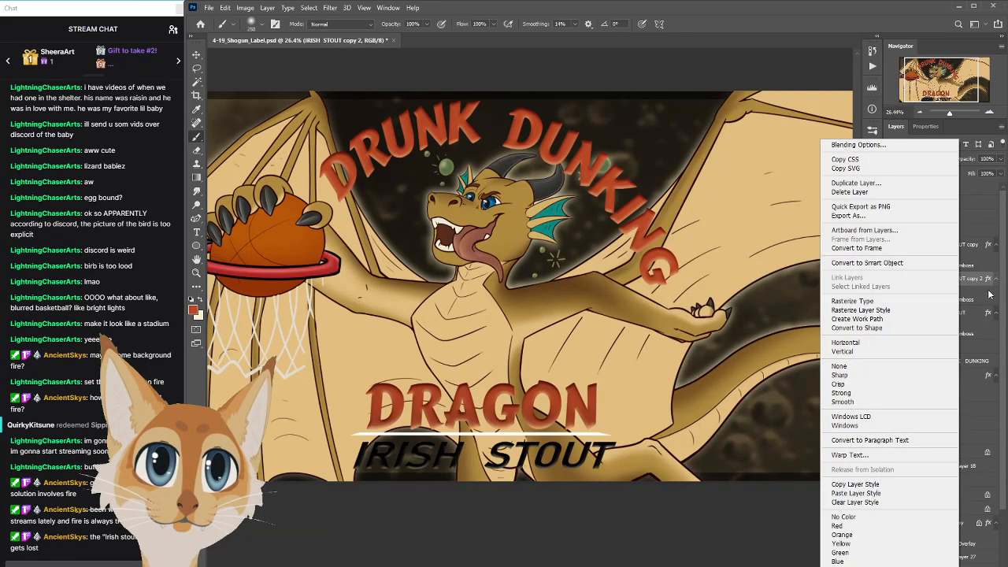
left_click(964, 300)
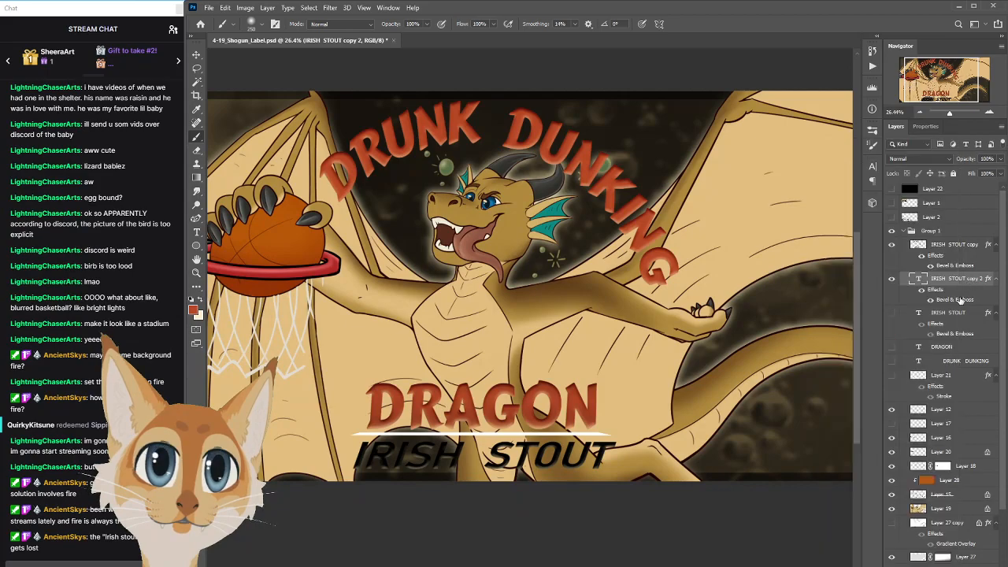
right_click(938, 293)
left_click(819, 301)
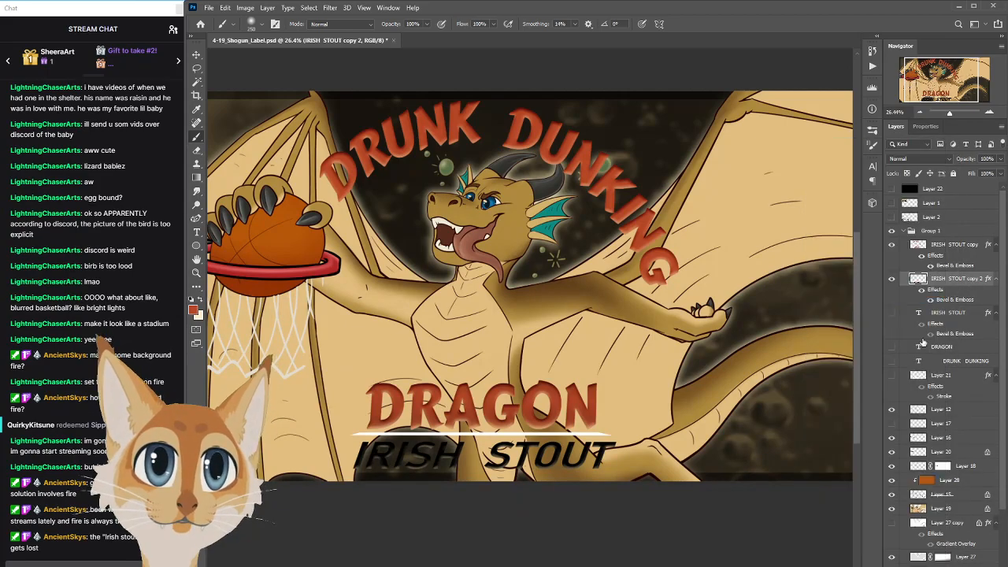
Lock transparent pixels on IRISH STOUT copy 2 and paint its black lettering with the sampled red using an enlarged brush
key("bracketright")
key("bracketright")
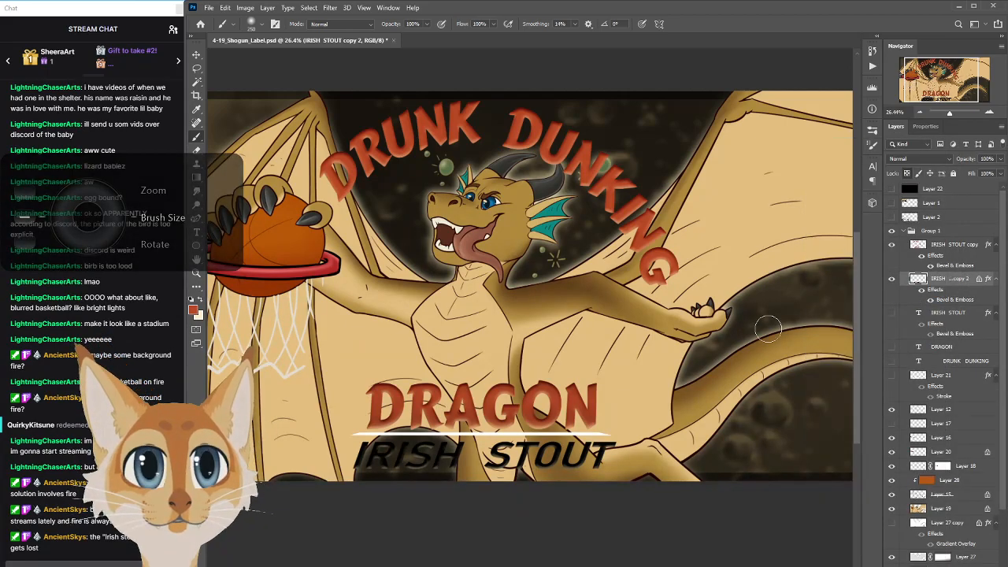
left_click_drag(622, 453, 370, 456)
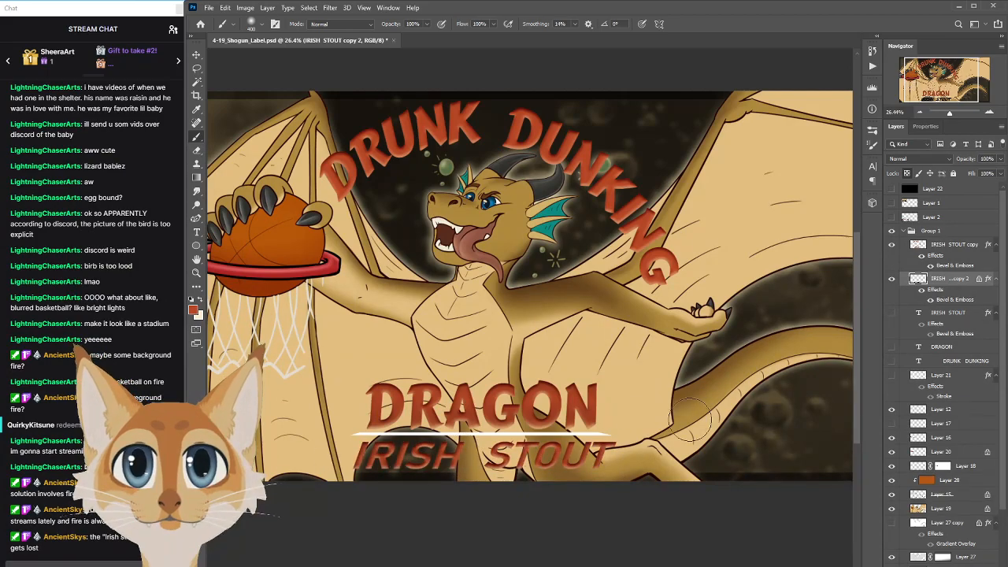
left_click(874, 134)
left_click(873, 134)
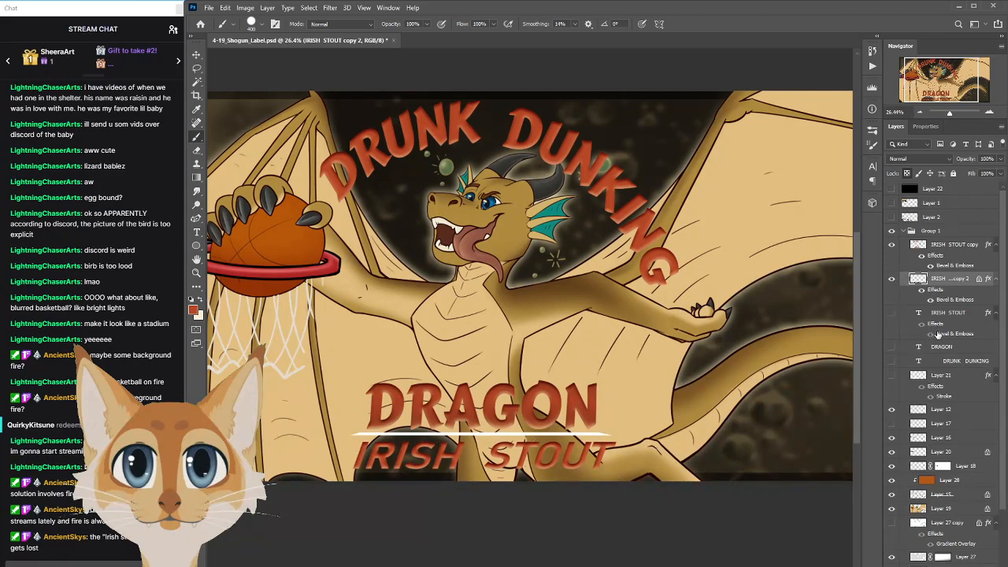
Show the old white outline on Layer 21 to compare it with the new lettering, and delete that layer
left_click(892, 378)
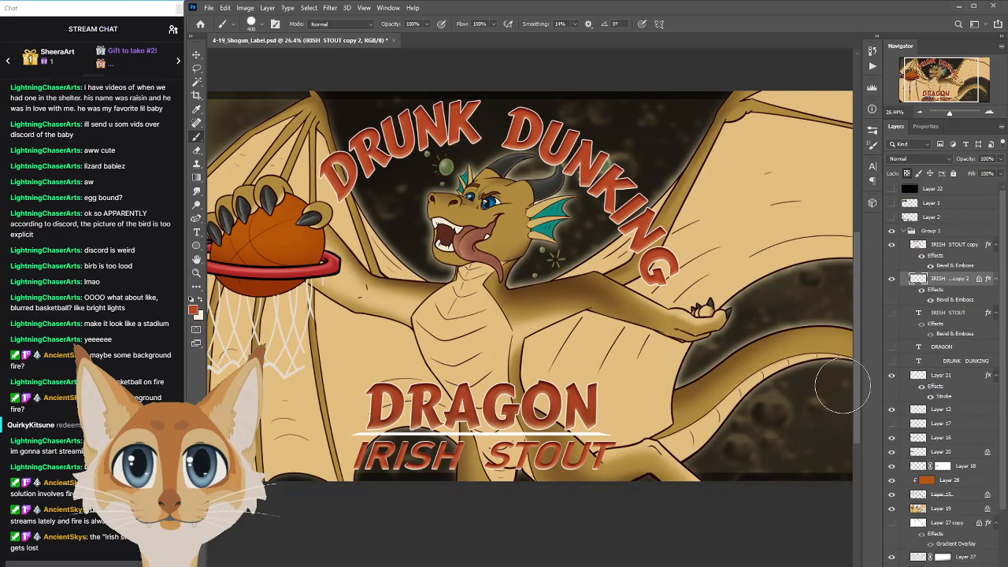
left_click(950, 382)
key("Delete")
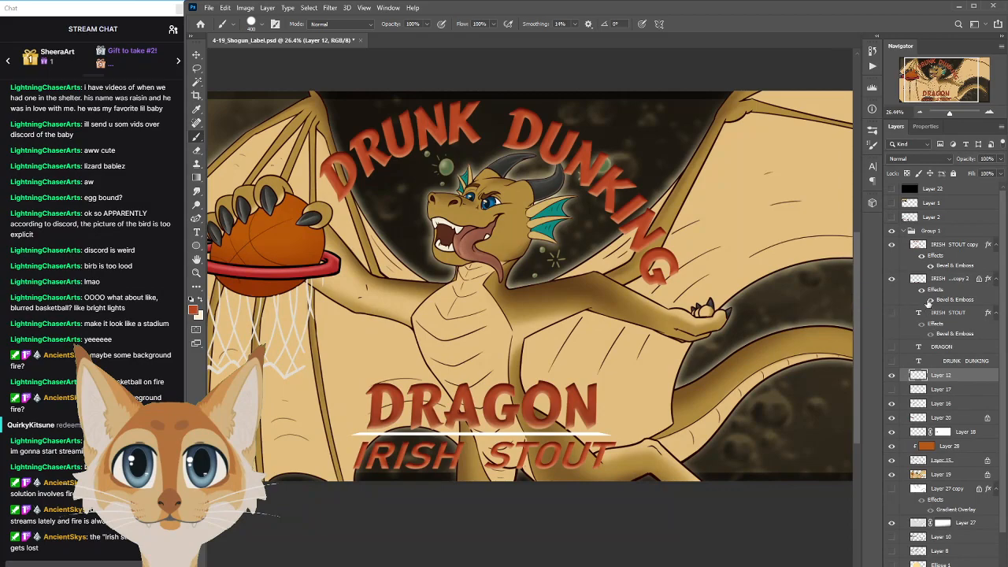
Load the outlines of both lettering layers as one selection and create a new layer between Layer 12 and Layer 17
left_click(919, 245, "ctrl")
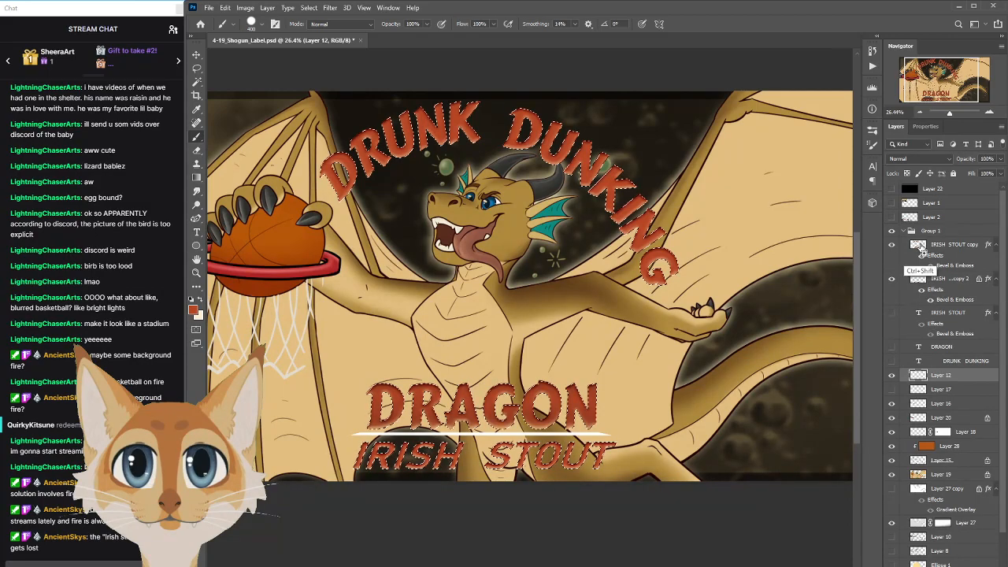
left_click(892, 378)
left_click(892, 378)
left_click(949, 393)
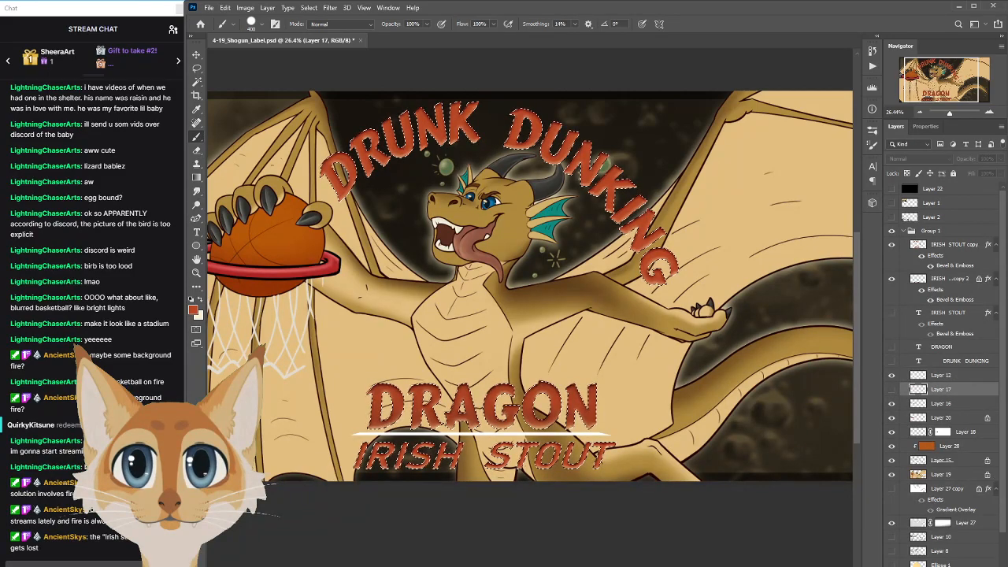
key("ctrl+shift+alt+n")
Fill the lettering selection on the new layer with cream using the Paint Bucket, and deselect
left_click(196, 178)
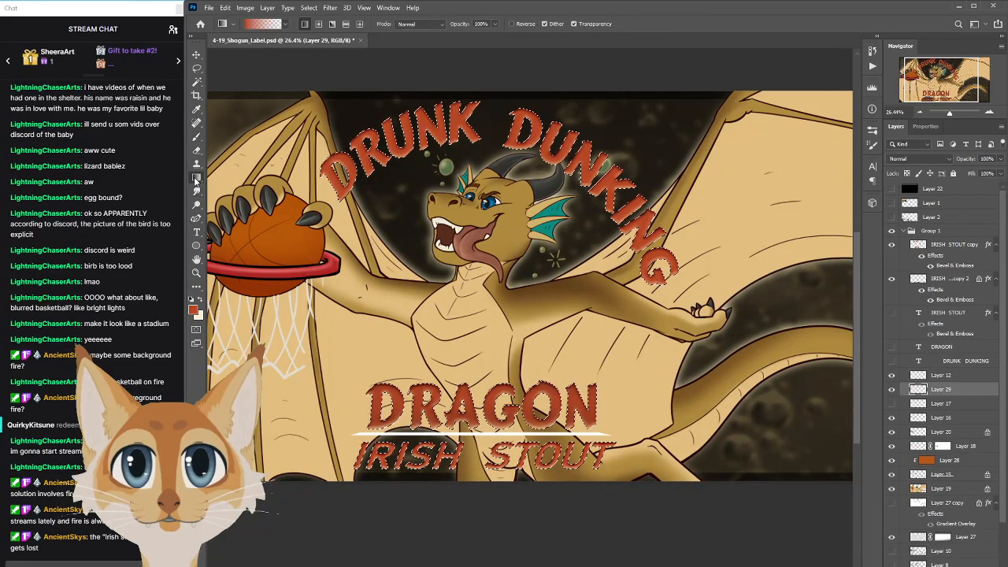
right_click(196, 180)
left_click(236, 186)
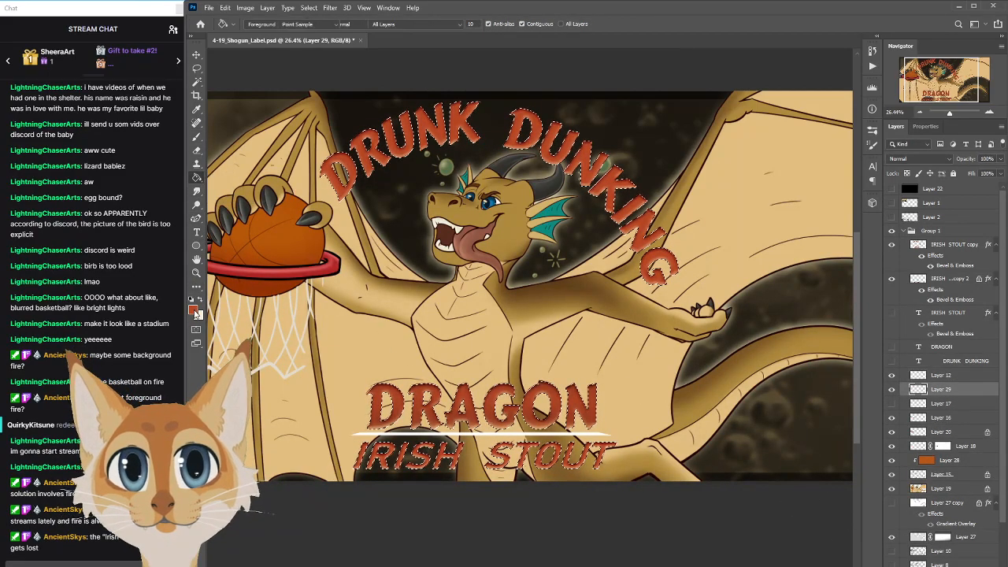
left_click(194, 311)
left_click(894, 197)
left_click(200, 301)
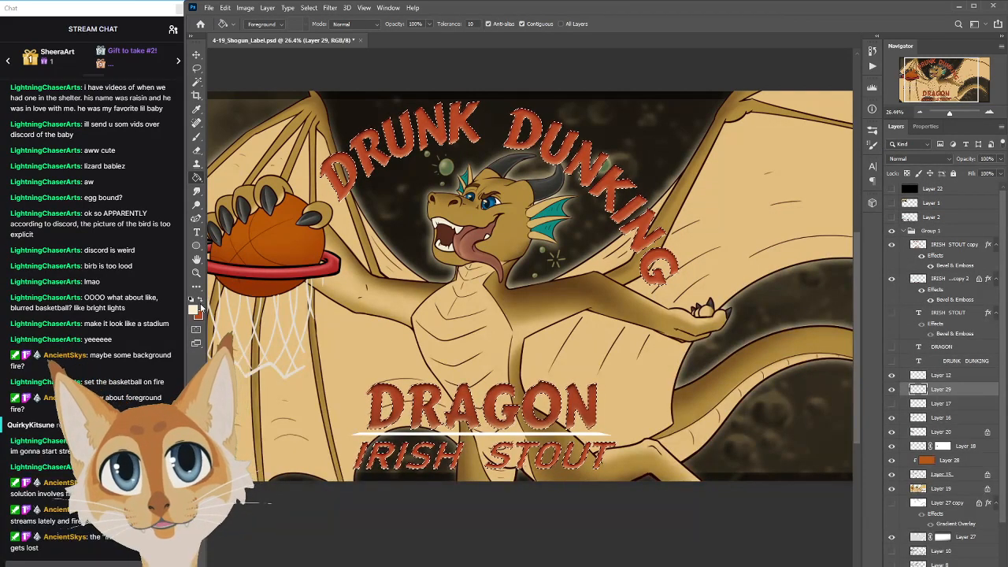
left_click(308, 8)
left_click(323, 28)
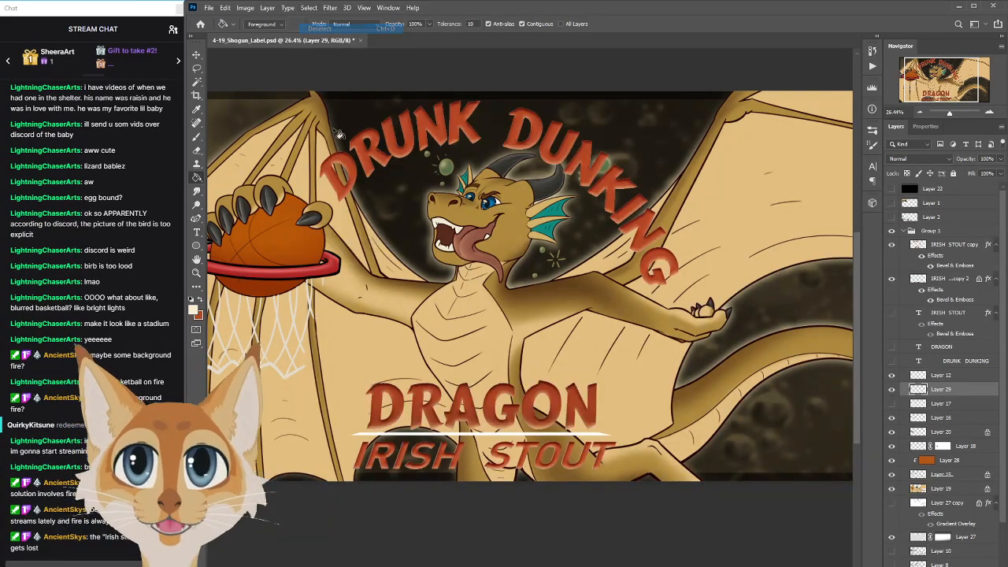
Add a white outside Stroke of 9 px to Layer 29 behind the lettering
left_click(915, 566)
left_click(937, 527)
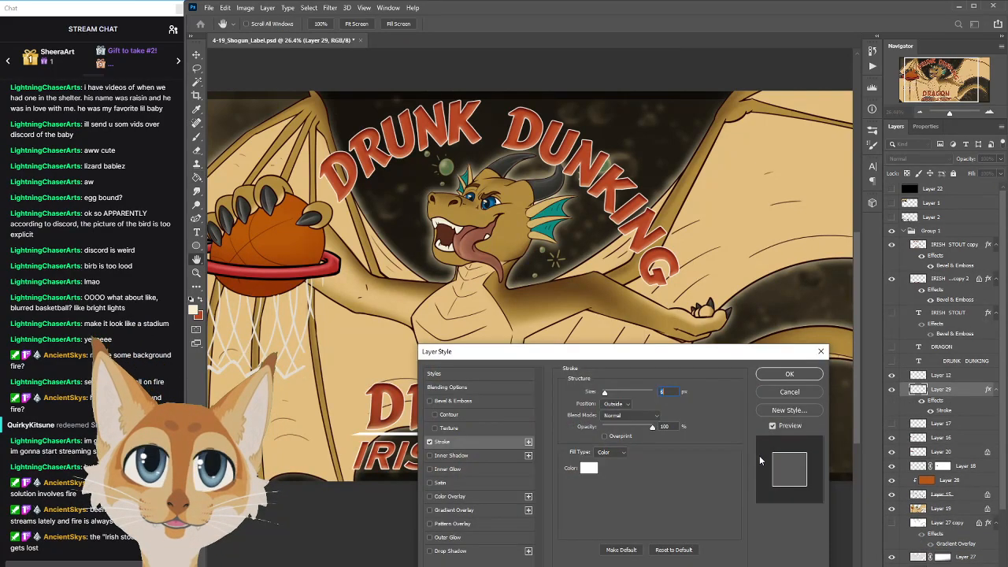
left_click_drag(694, 355, 876, 330)
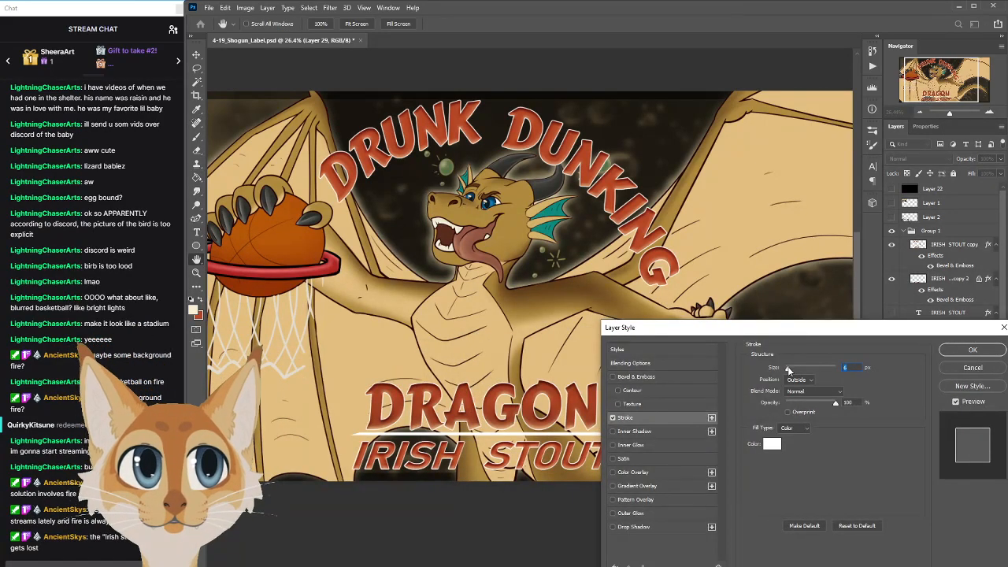
left_click_drag(790, 370, 790, 371)
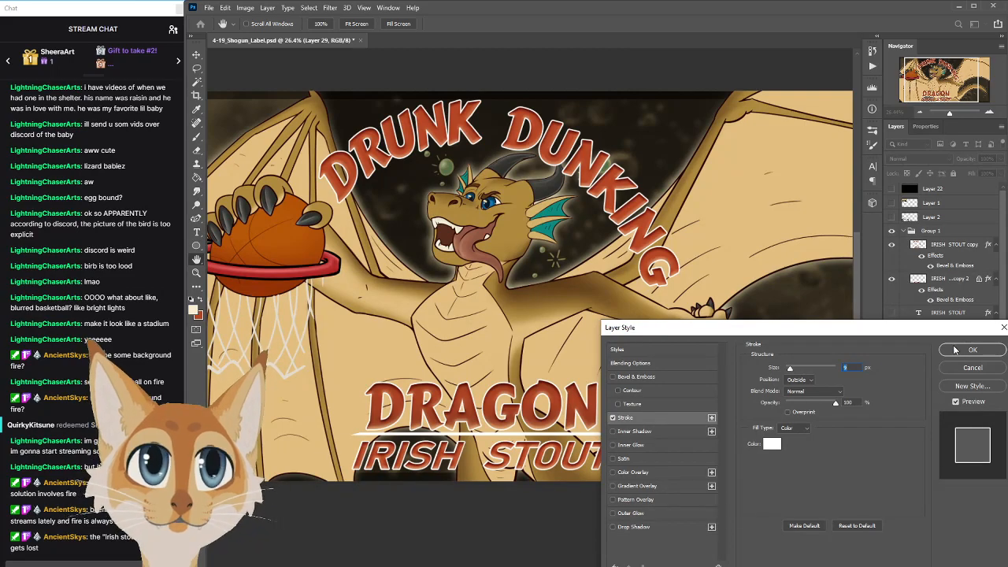
left_click(973, 352)
Change Layer 29's stroke colour to black (000000) and thicken the stroke, judging it with the whole label in view
key("z")
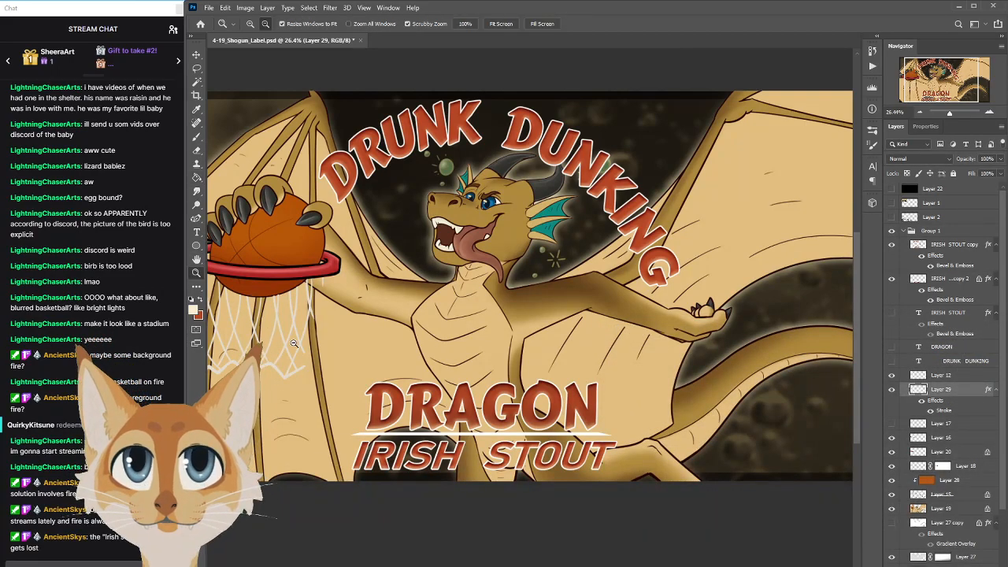
left_click_drag(508, 475, 511, 475)
left_click_drag(481, 404, 528, 389)
double_click(943, 410)
left_click(763, 447)
left_click(660, 315)
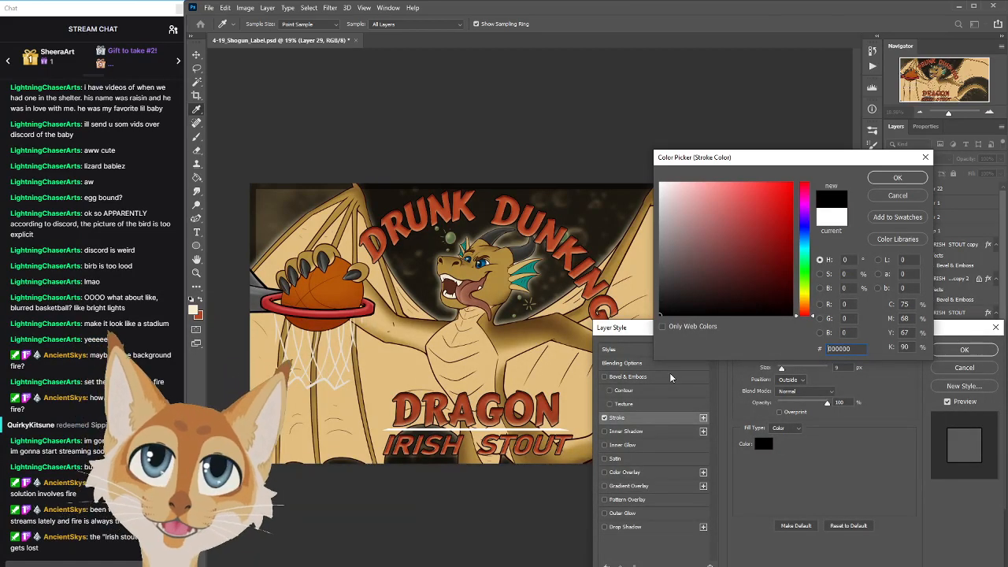
left_click(898, 177)
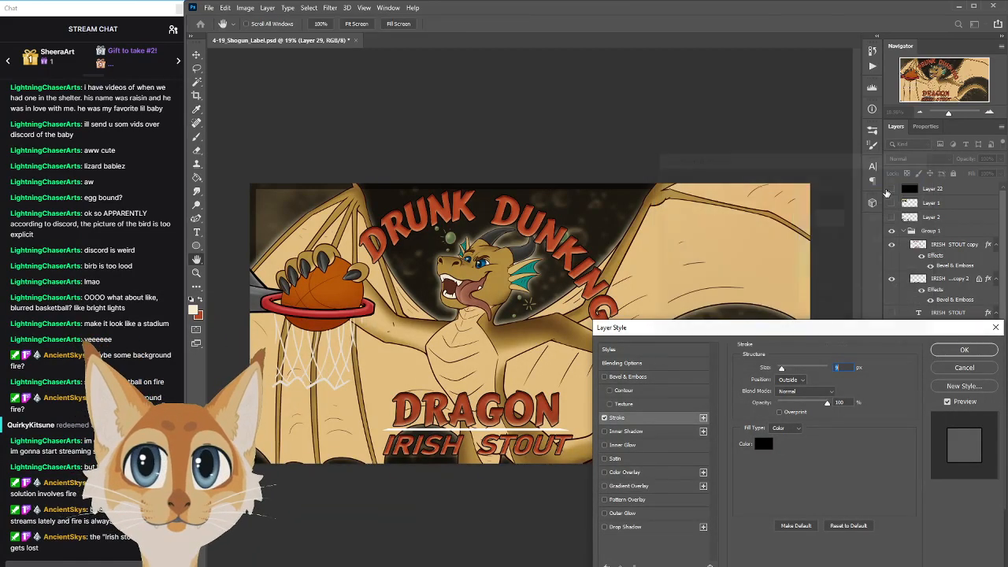
mouse_move(785, 369)
left_mouse_down()
mouse_move(796, 370)
mouse_move(783, 371)
left_mouse_up()
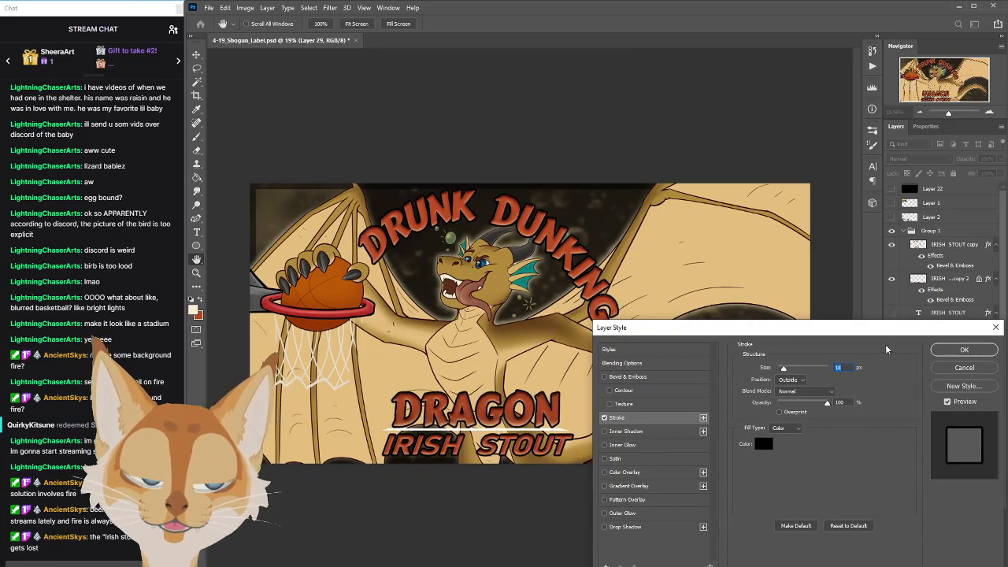
left_click(956, 353)
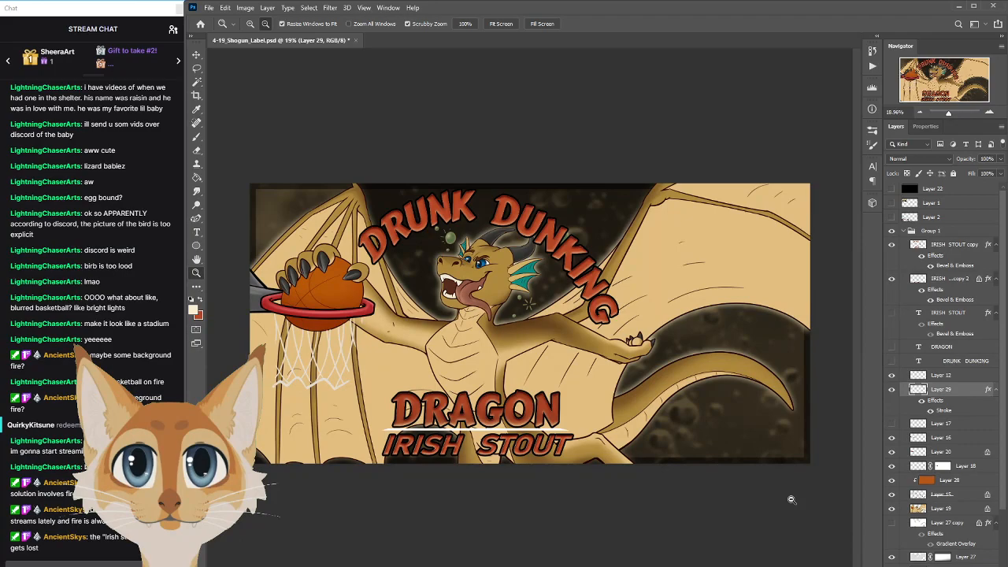
Fine-tune the size of Layer 29's black stroke around the lettering
double_click(945, 411)
left_click_drag(784, 370, 785, 372)
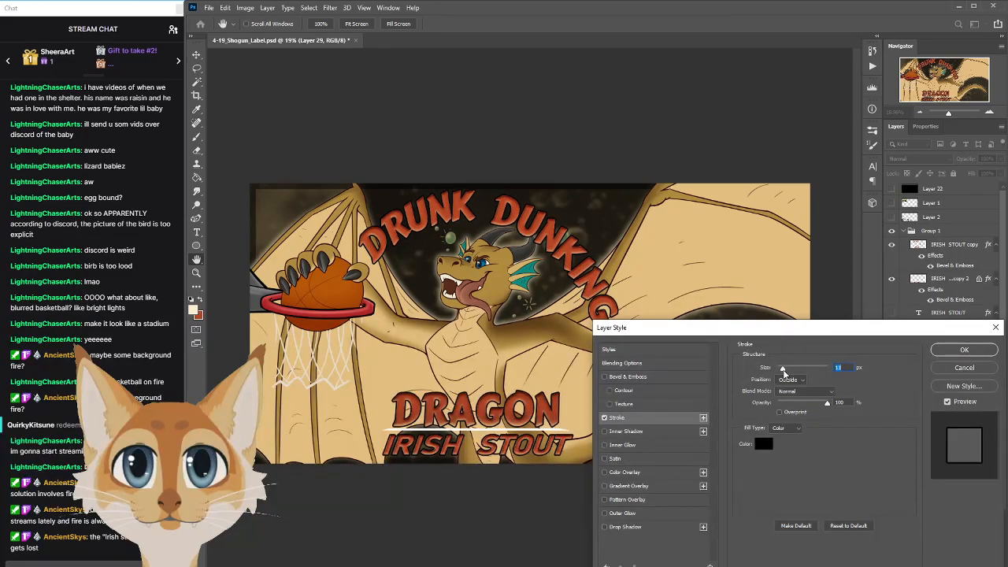
left_click(964, 350)
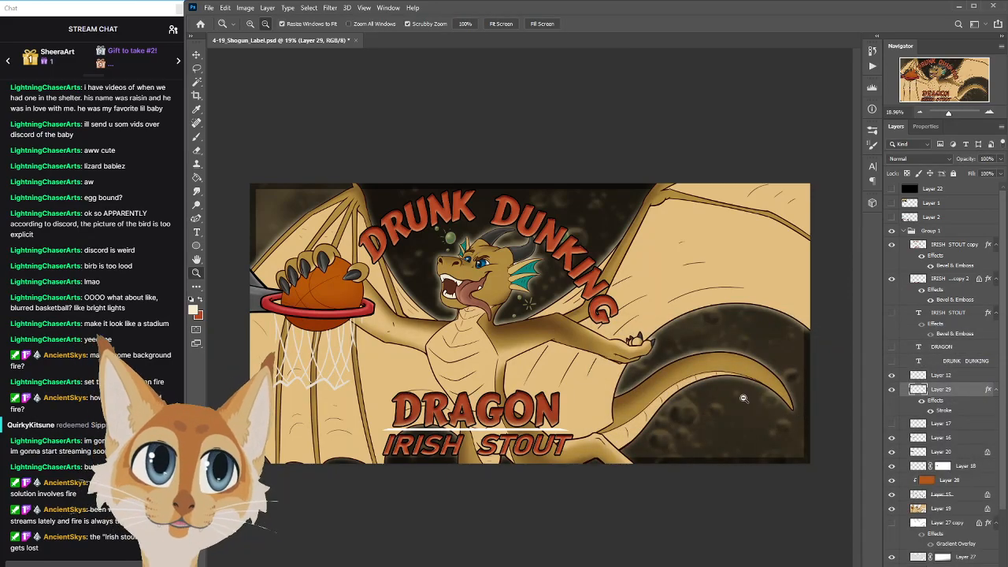
Repaint the Irish Stout lettering on the IRISH STOUT copy 2 layer with the Brush in dark red 7f3119
left_click(949, 283)
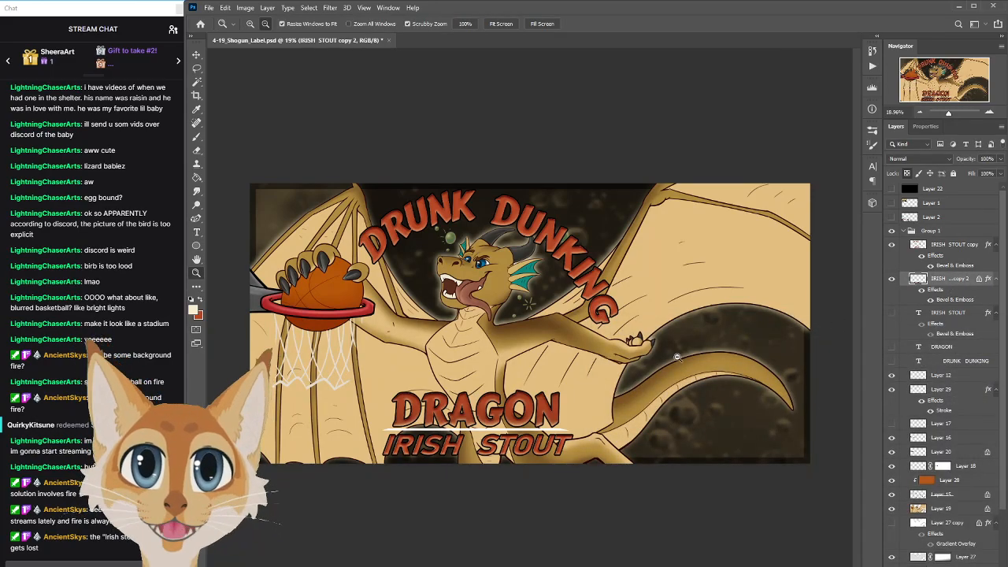
left_click(193, 310)
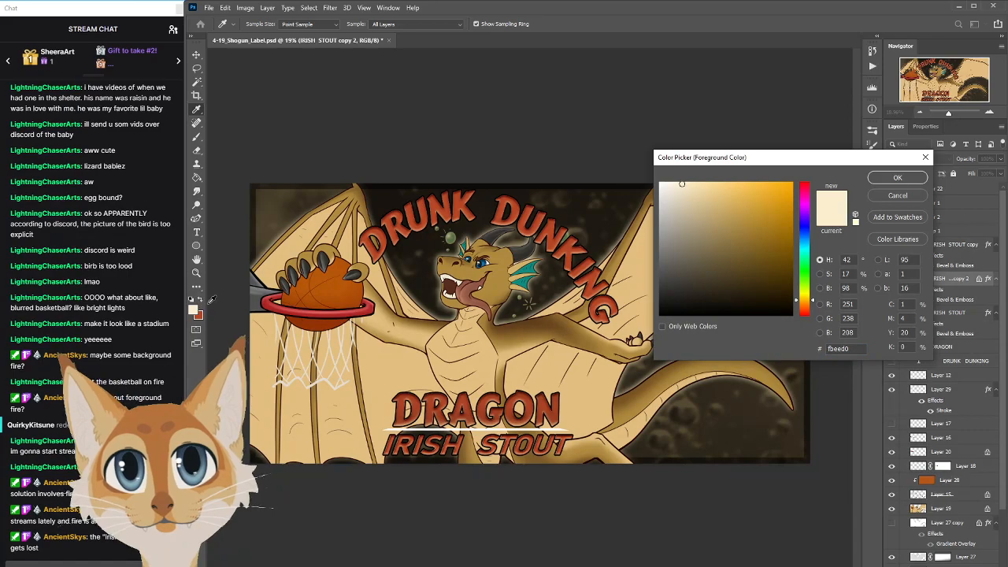
left_click(903, 197)
key("z")
left_click(193, 308)
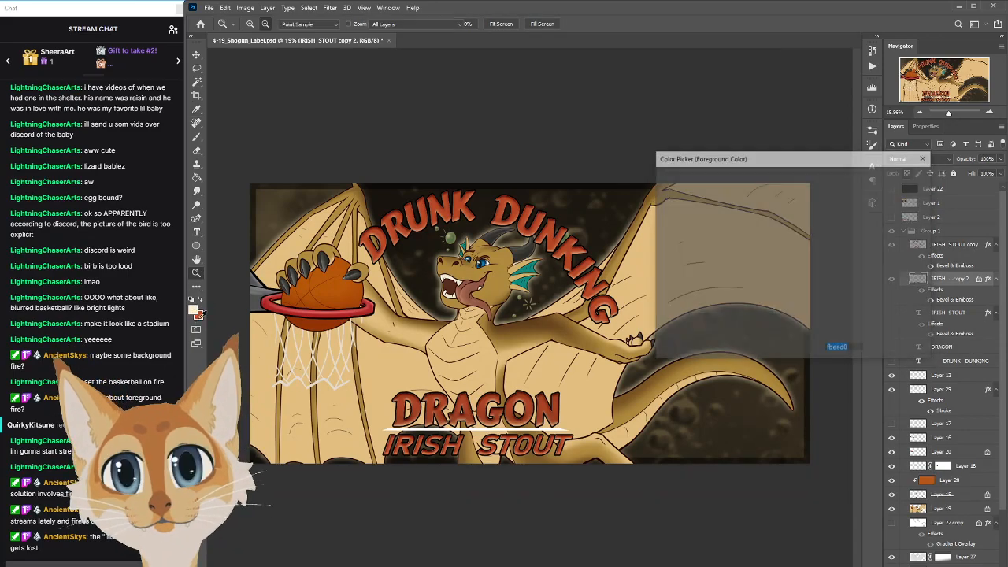
left_click(199, 315)
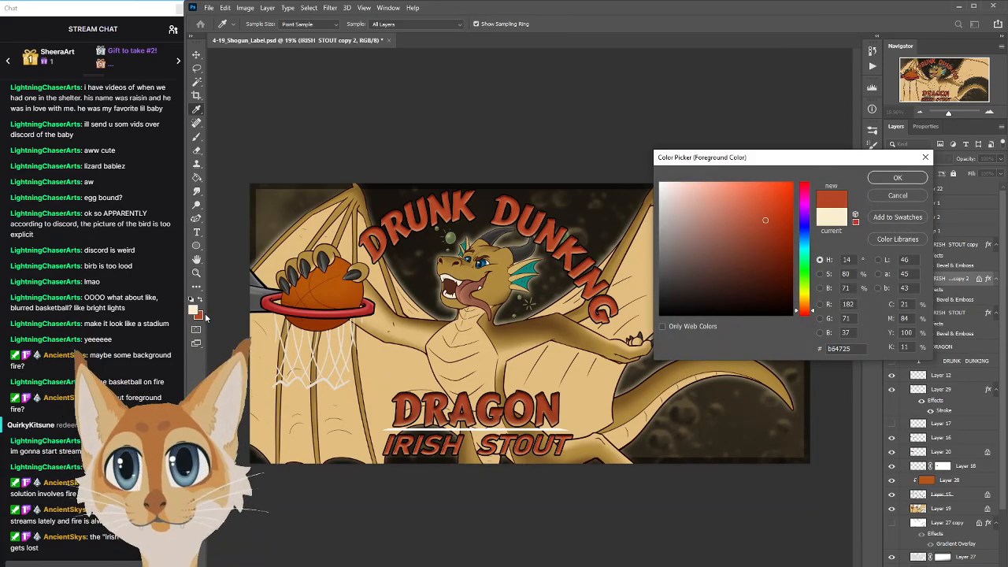
left_click(765, 249)
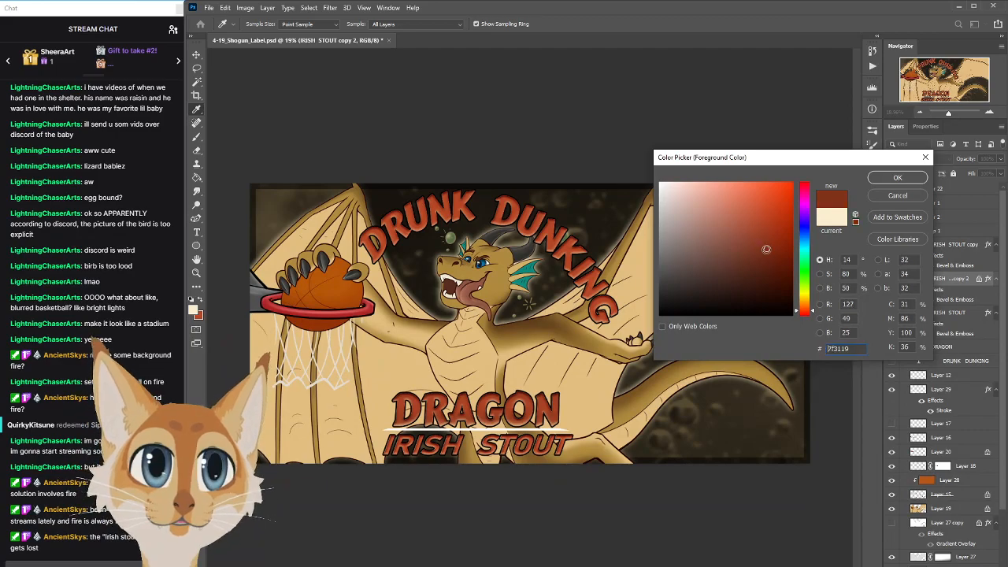
left_click(897, 181)
left_click(196, 180)
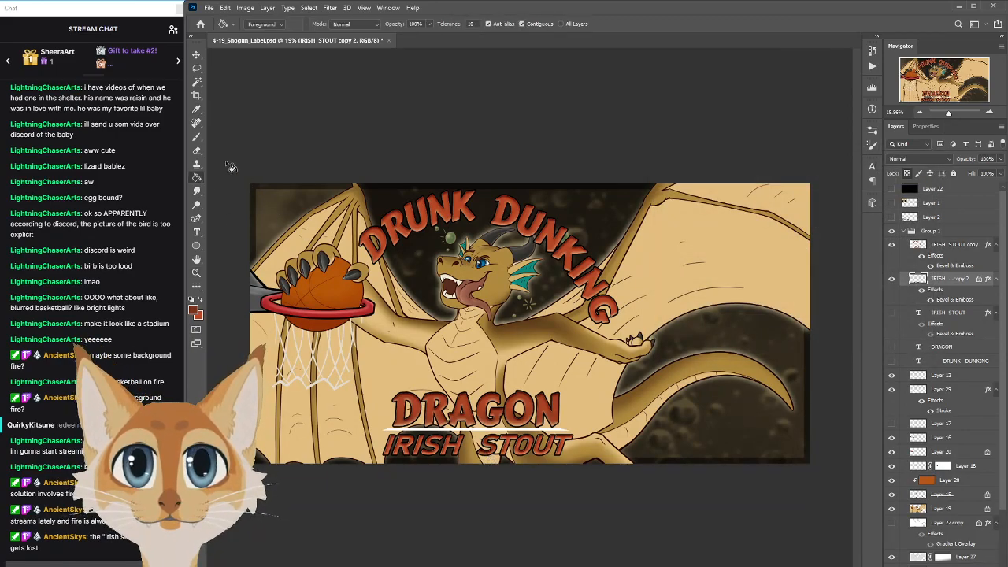
left_click(197, 137)
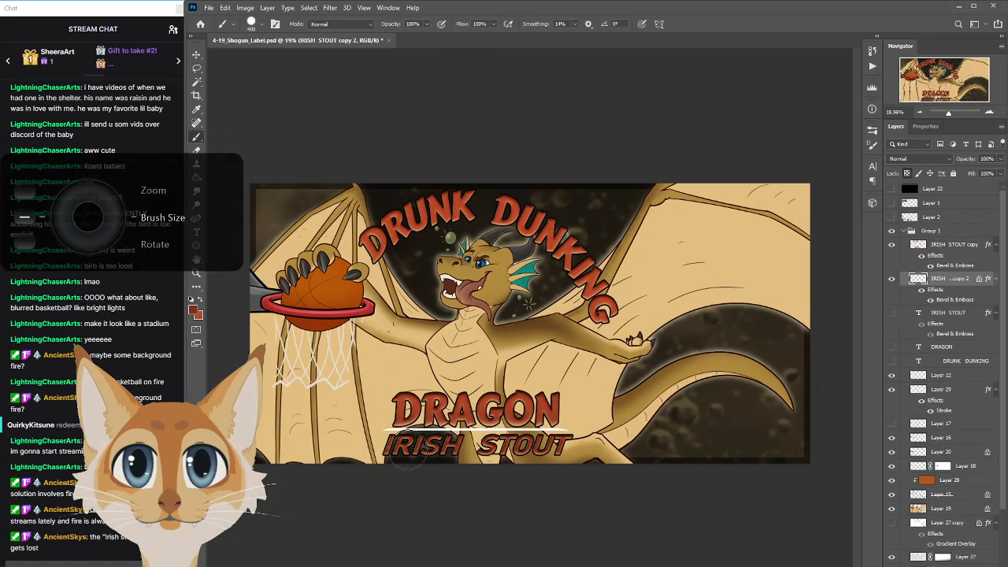
scroll(457, 507, "down", 3)
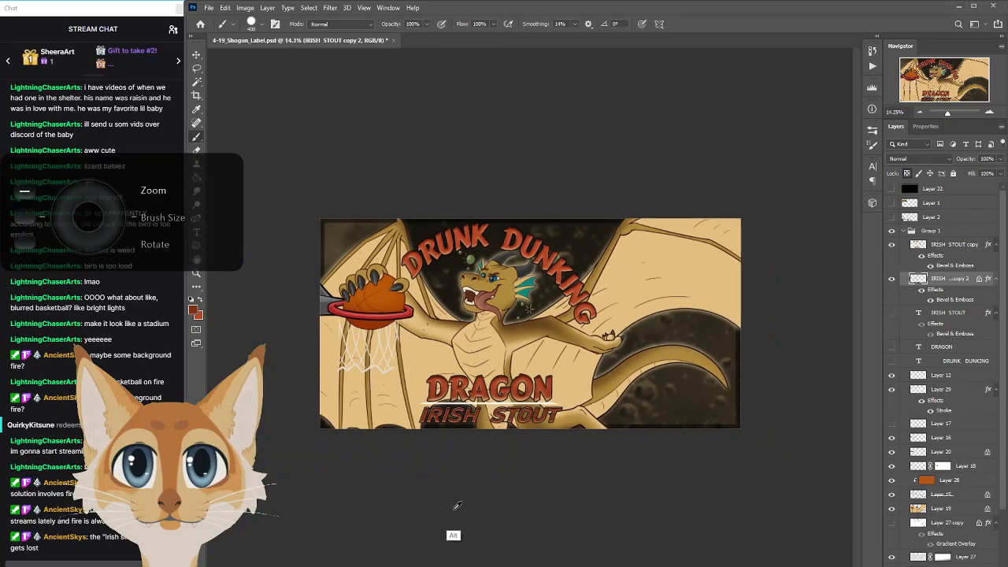
scroll(462, 508, "up", 3)
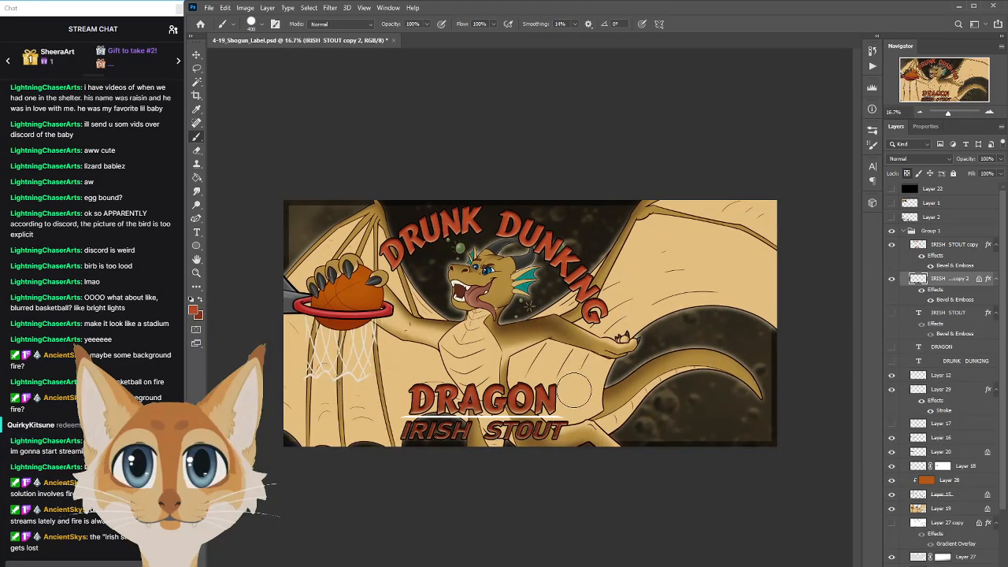
Try brush strokes in the brighter red on the IRISH STOUT copy layer and undo them
left_click(952, 244)
mouse_move(586, 376)
left_mouse_down()
mouse_move(418, 383)
mouse_move(589, 387)
left_mouse_up()
key("ctrl+z")
mouse_move(465, 329)
left_mouse_down()
mouse_move(484, 358)
mouse_move(587, 418)
mouse_move(737, 376)
mouse_move(693, 295)
mouse_move(587, 335)
mouse_move(465, 307)
left_mouse_up()
key("ctrl+z")
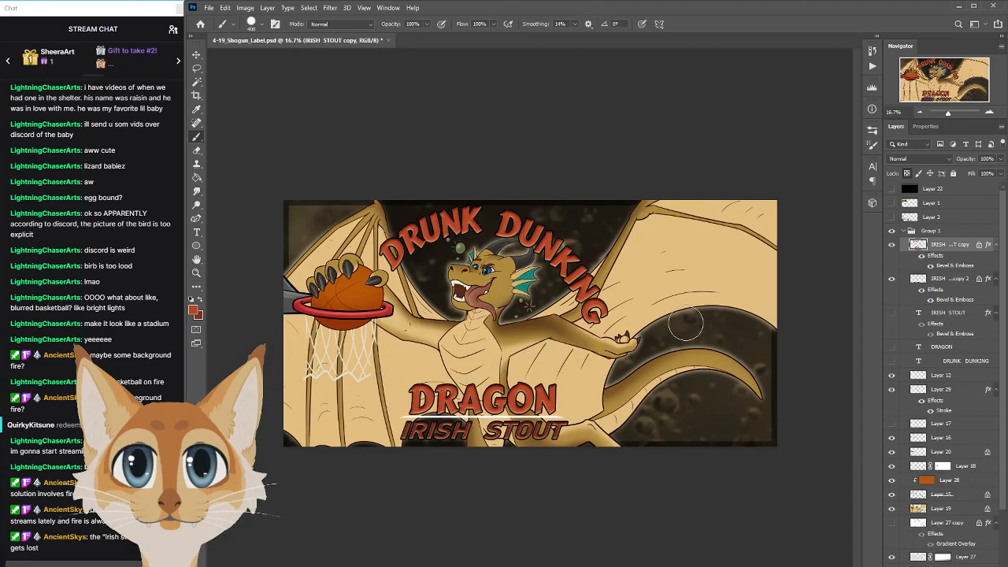
Toggle the black Layer 22 on and off to check how the lettering reads against the artwork
left_click(892, 189)
left_click(891, 190)
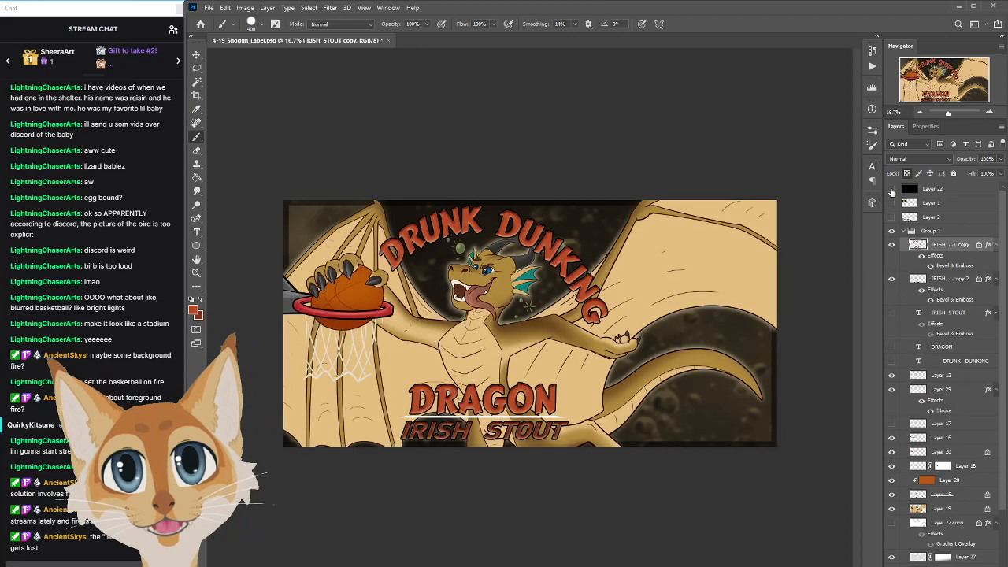
left_click(892, 190)
left_click(892, 191)
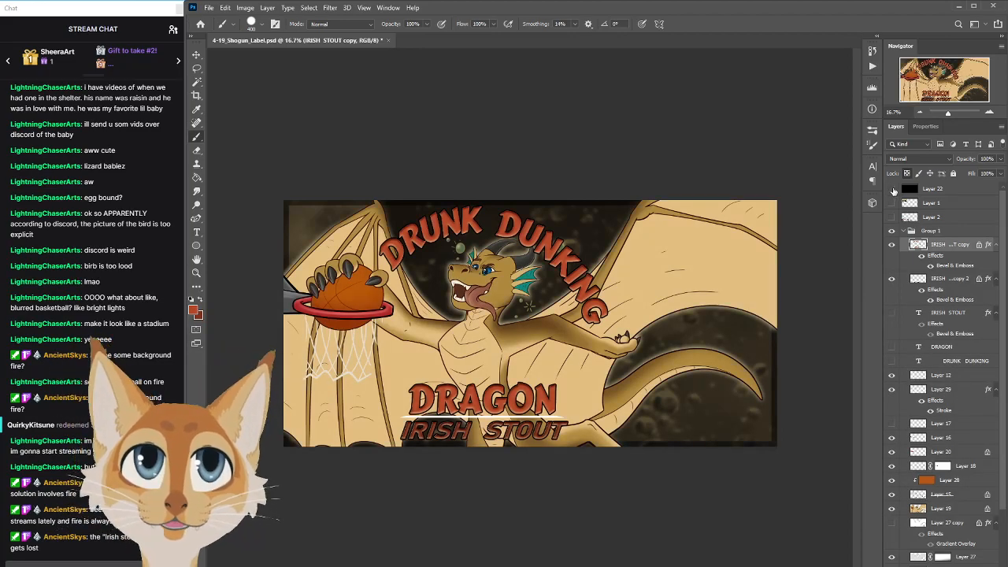
Repaint the Irish Stout lettering on the IRISH STOUT copy 2 layer in orange bb5a04 and mix a lighter orange of the same hue
left_click(942, 281)
left_click(194, 311)
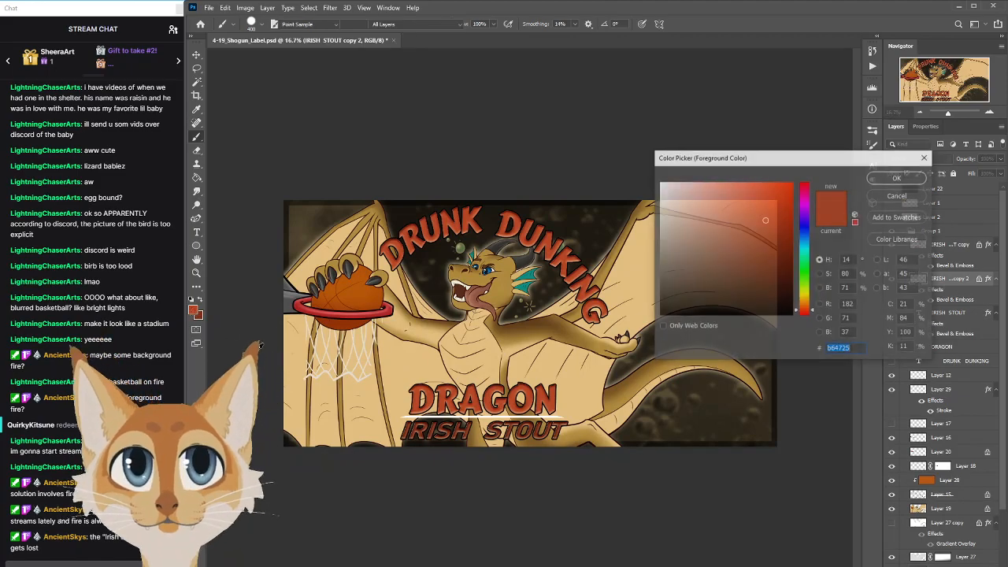
left_click_drag(809, 310, 810, 304)
left_click(775, 217)
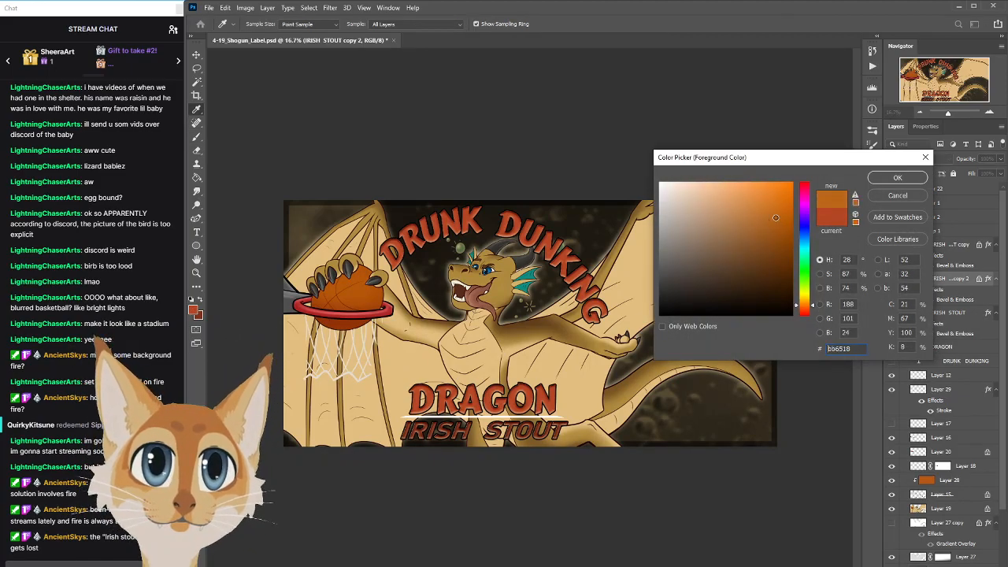
left_click(898, 177)
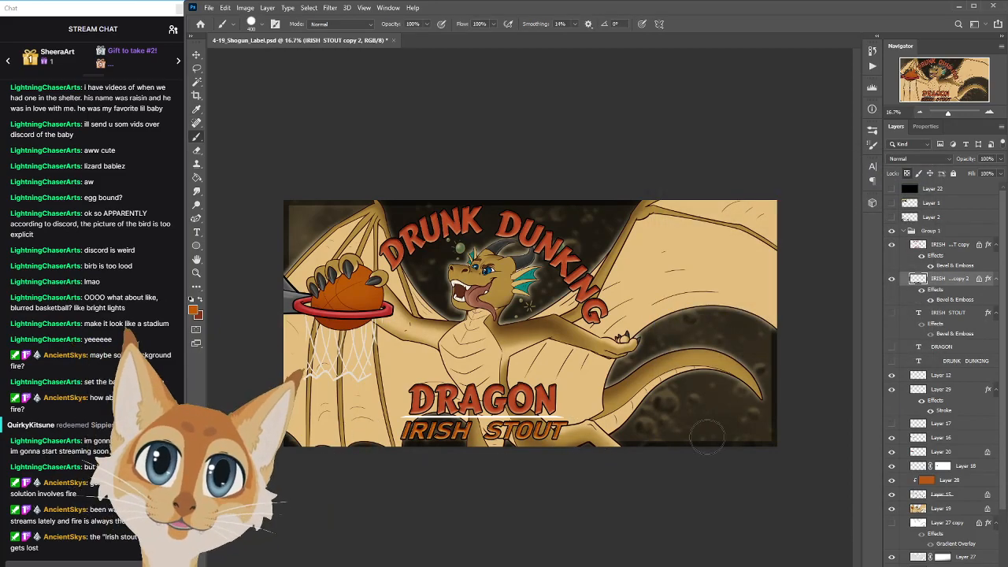
left_click(193, 311)
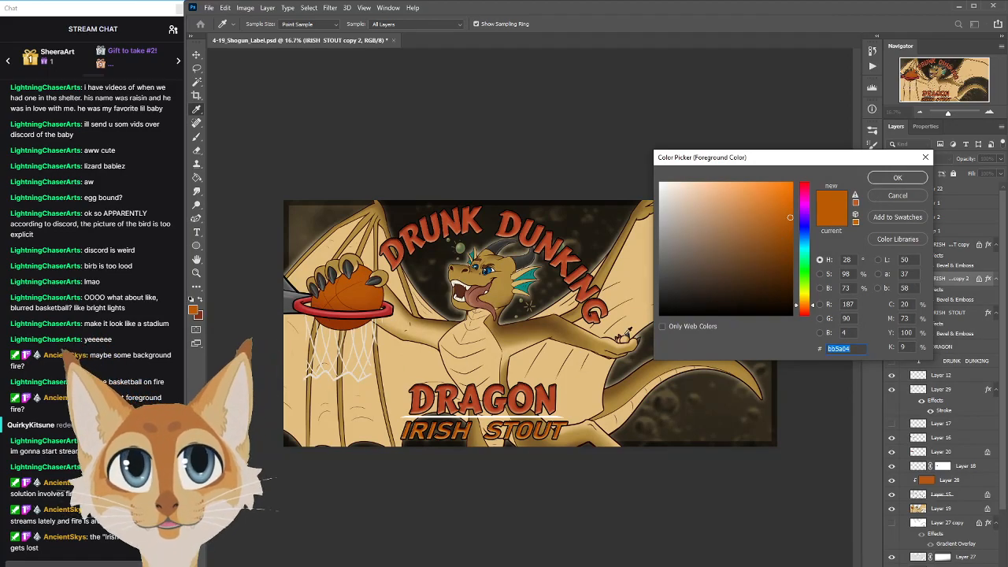
left_click(783, 211)
left_click(897, 177)
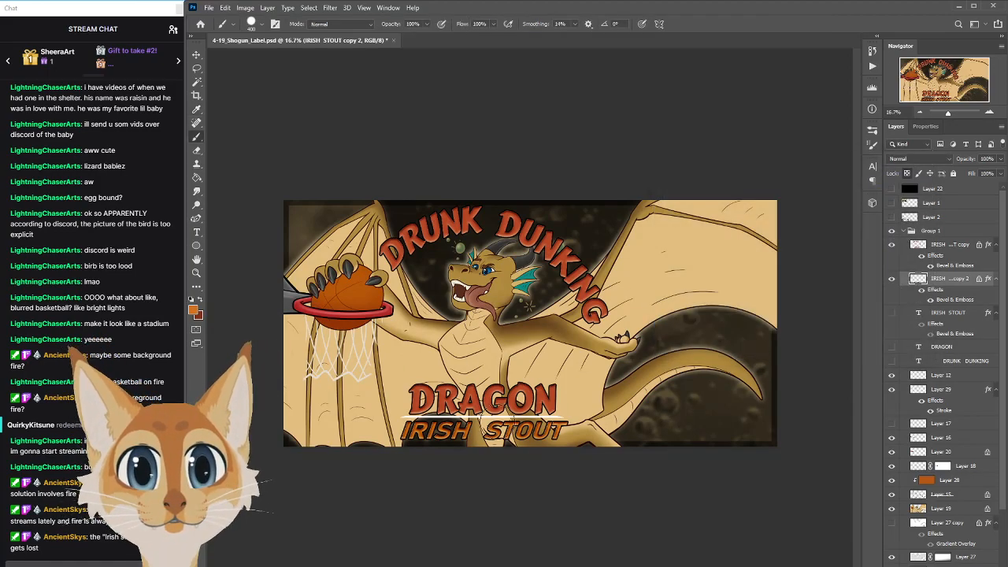
Compare the orange Irish Stout lettering with the rest of the label by toggling Layer 22's visibility
left_click(892, 189)
left_click(892, 189)
left_click(892, 189)
left_click(891, 190)
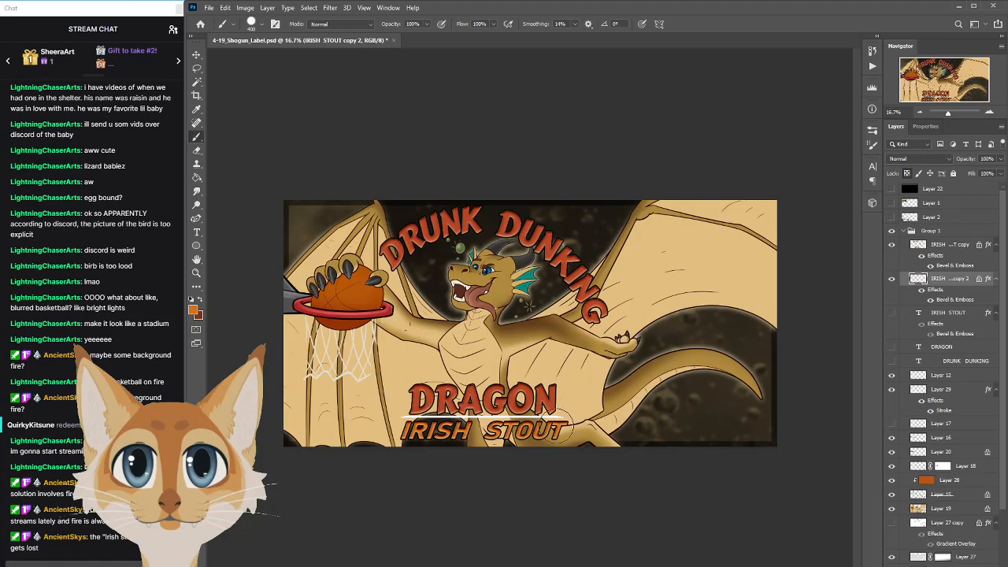
Brighten the Irish Stout lettering on IRISH STOUT copy 2 with orange e97f21, and mix a slightly less saturated orange for it
left_click(193, 310)
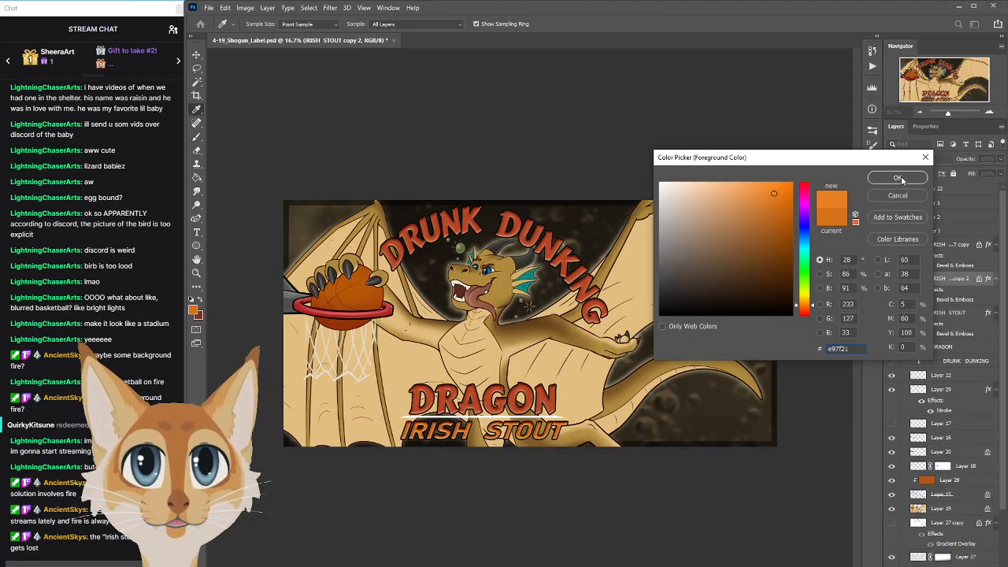
key("Return")
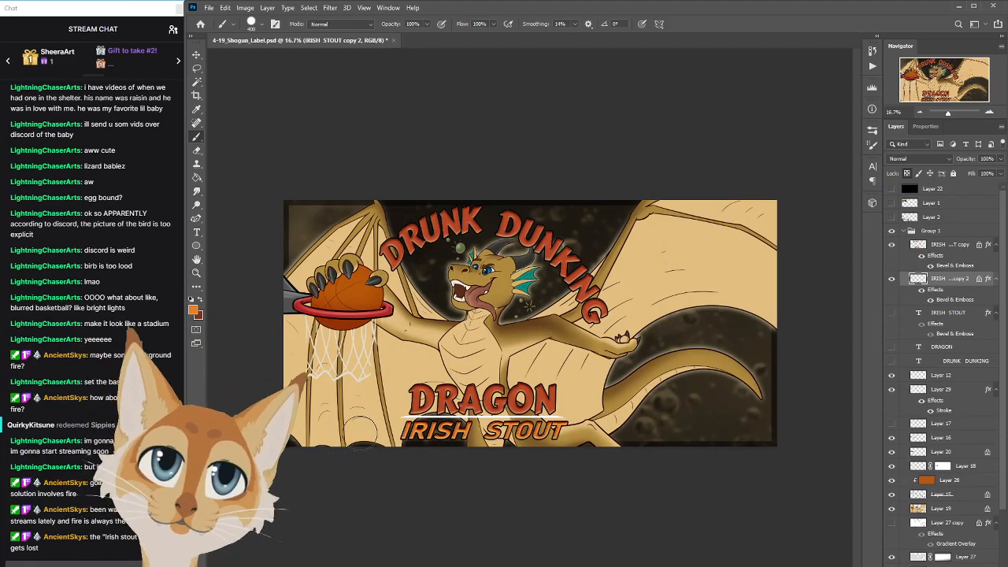
left_click(193, 309)
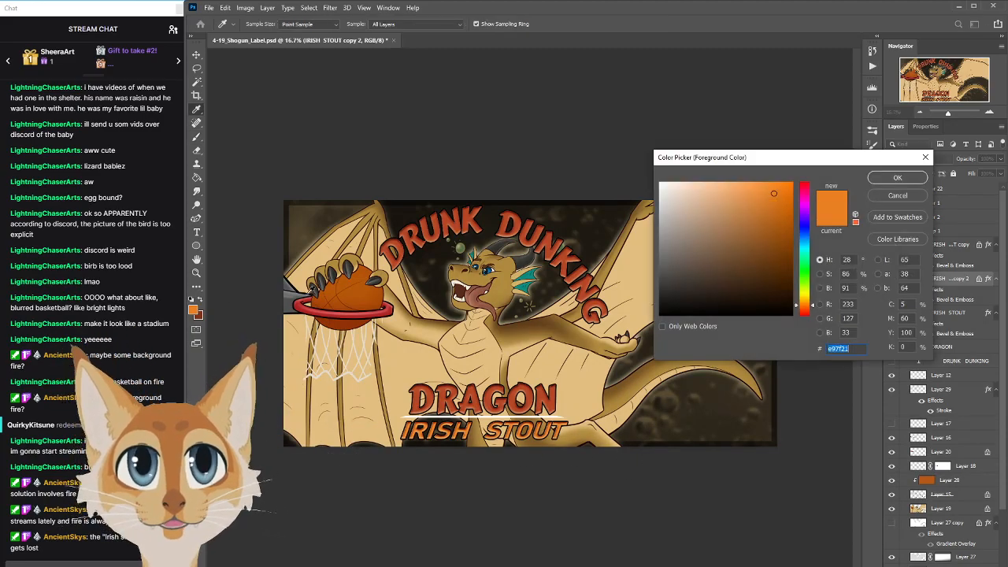
left_click(763, 193)
left_click(897, 178)
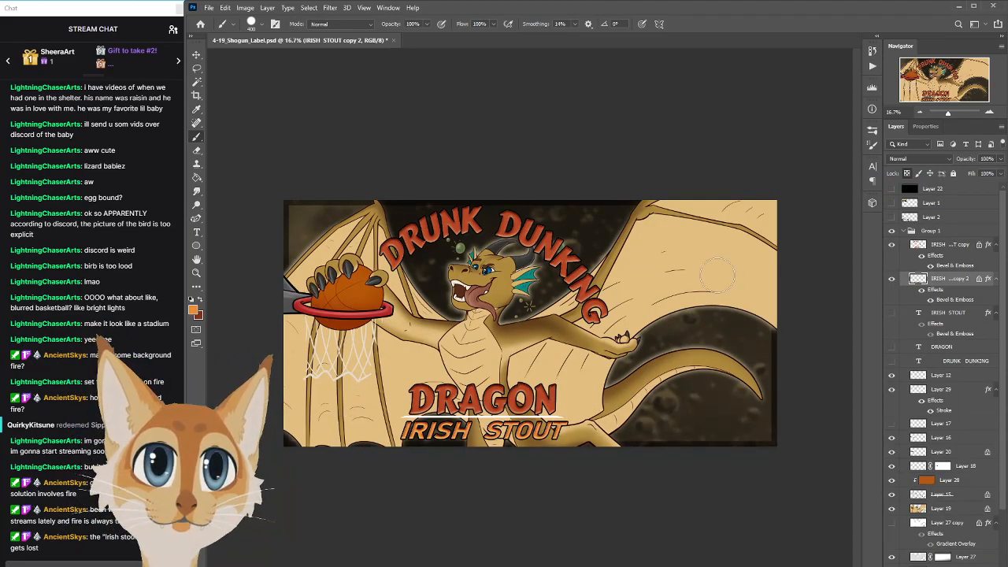
Repaint the Drunk Dunking Dragon lettering on the IRISH STOUT copy layer in orange b65609 sampled from the basketball
key("alt+bracketright")
left_click(193, 311)
left_click(360, 276)
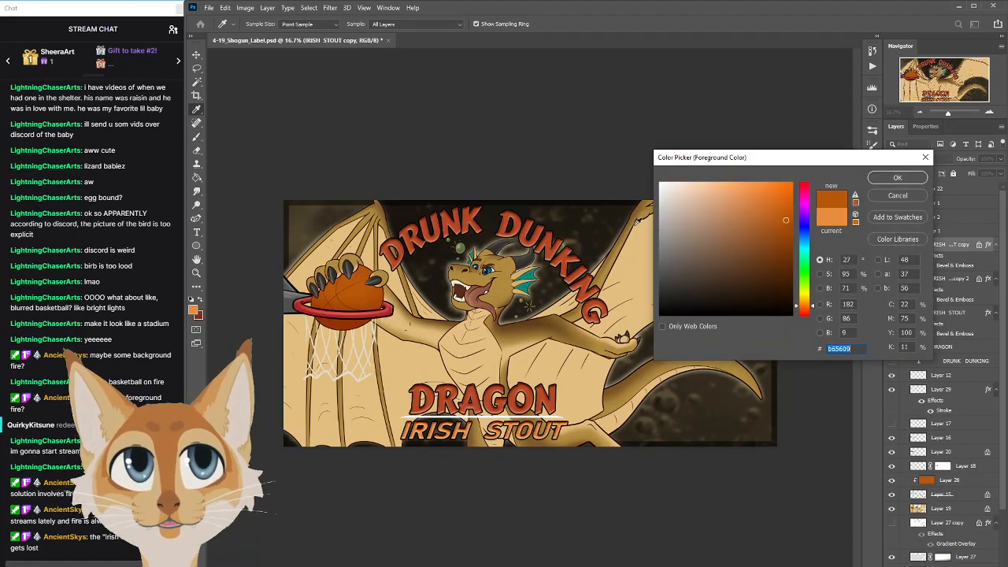
left_click(898, 179)
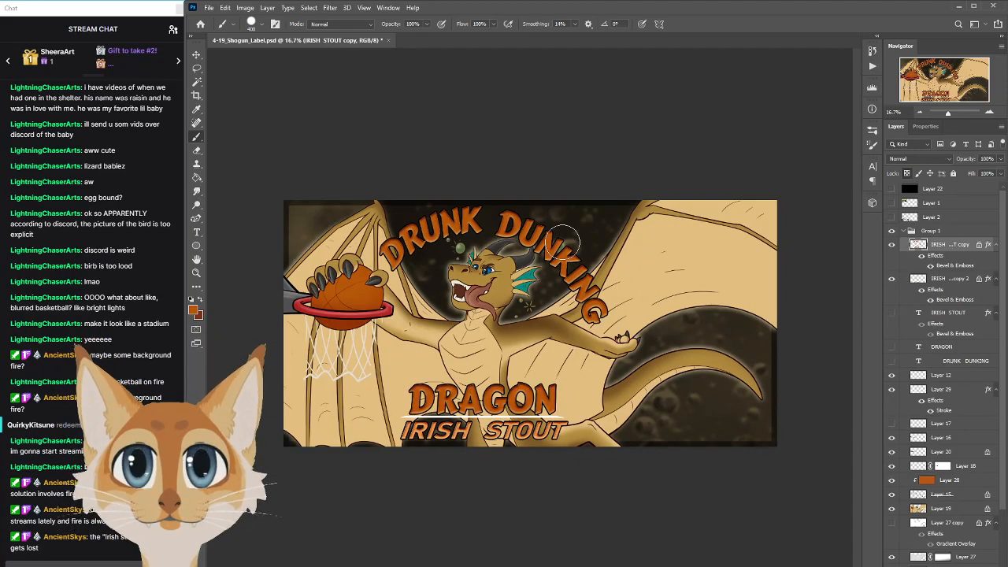
Try a darker orange 83410b for the Drunk Dunking Dragon lettering and shift its hue towards red
left_click(196, 314)
left_click(781, 247)
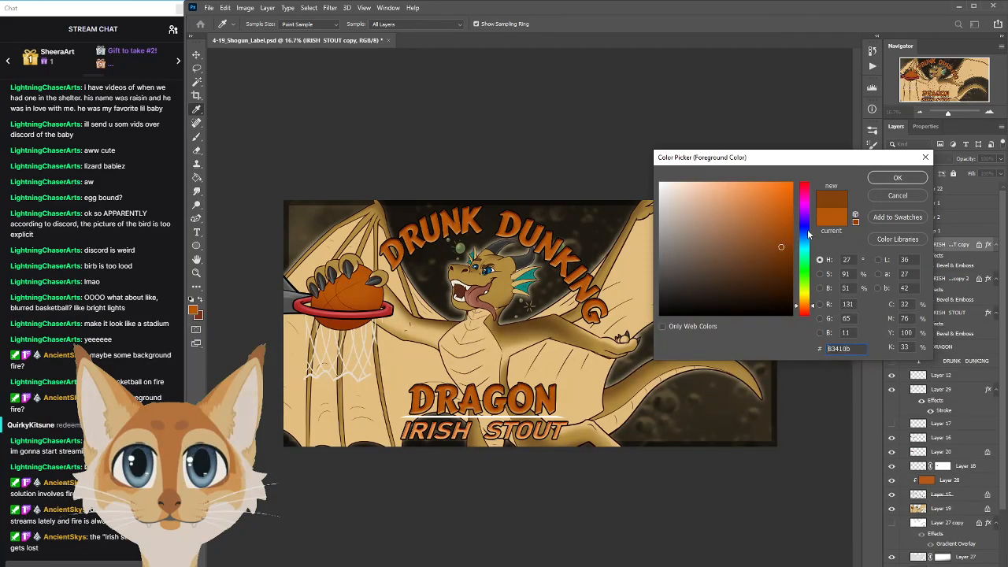
left_click(895, 179)
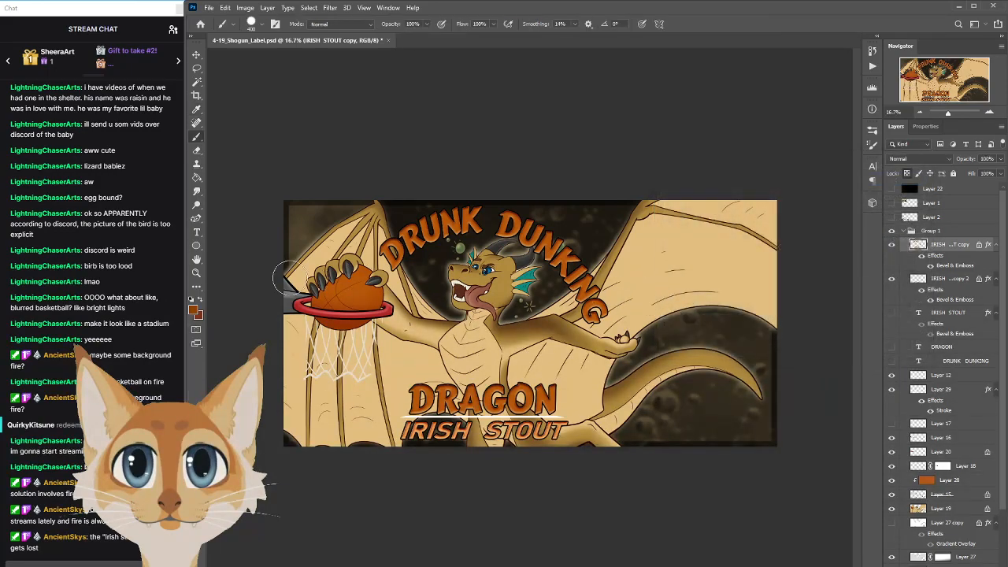
left_click(195, 313)
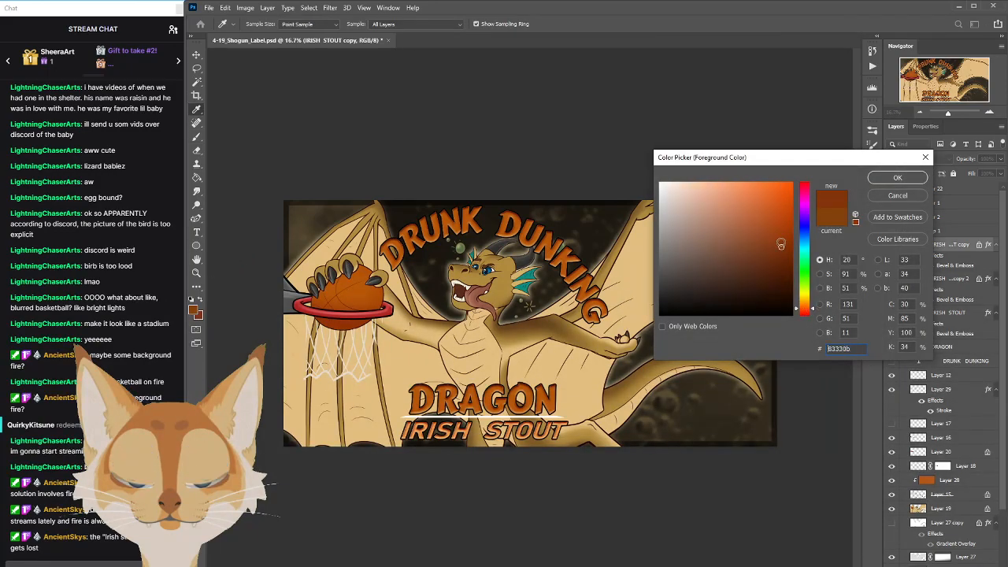
left_click(808, 309)
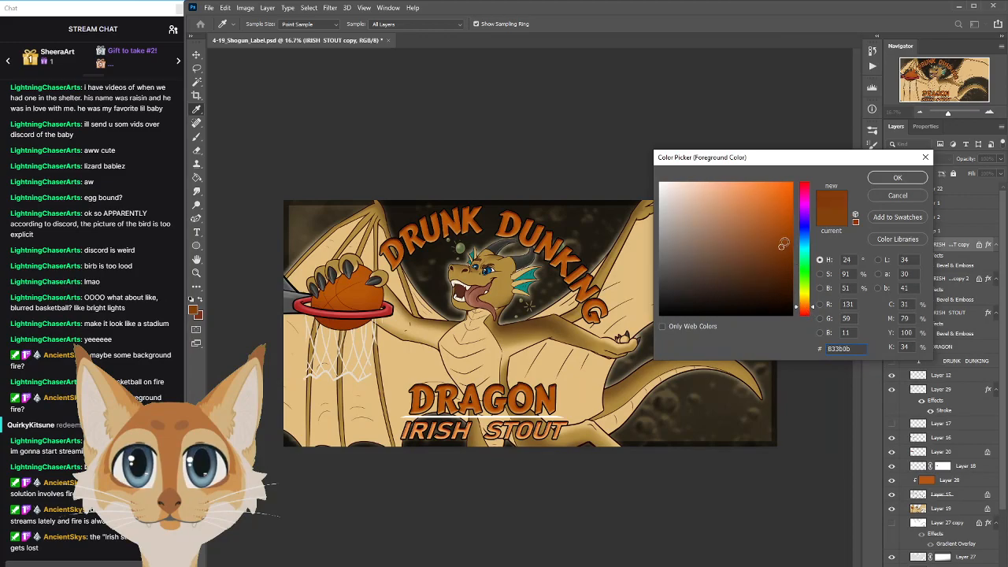
left_click(898, 178)
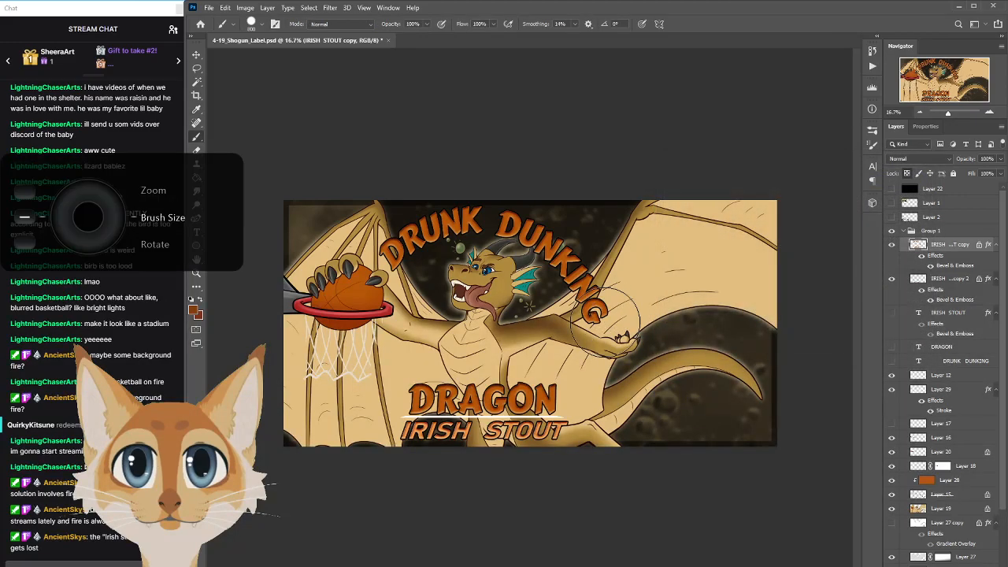
Sample the basketball's orange again, shift it redder to b74609 and repaint the Drunk Dunking Dragon lettering with the Brush
key("i")
left_click(326, 282)
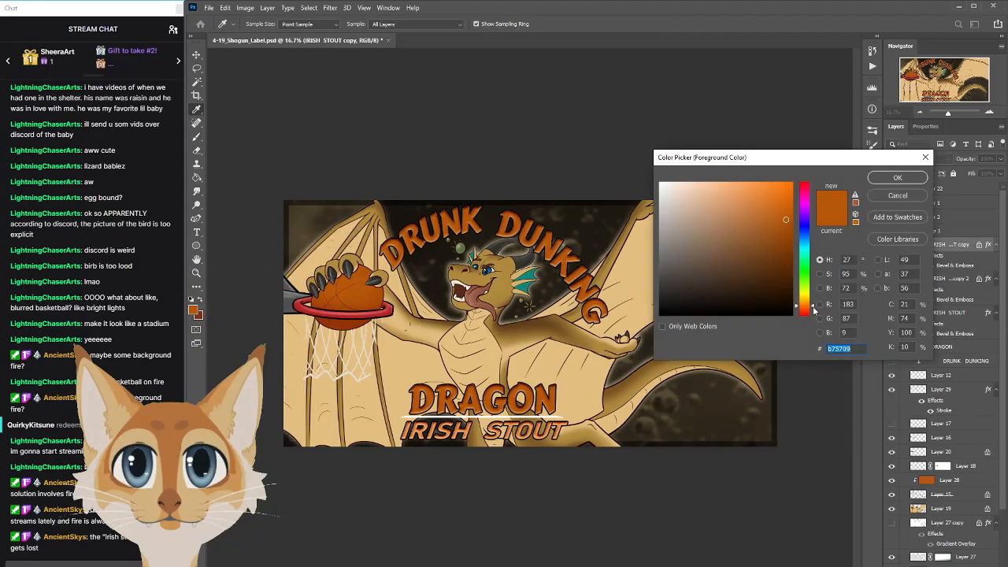
left_click(806, 311)
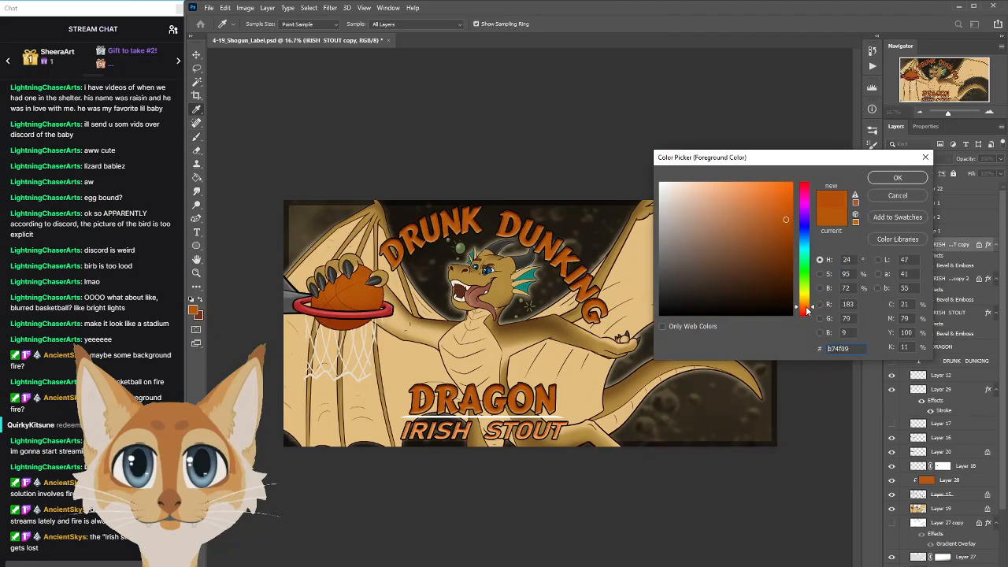
left_click(897, 177)
key("b")
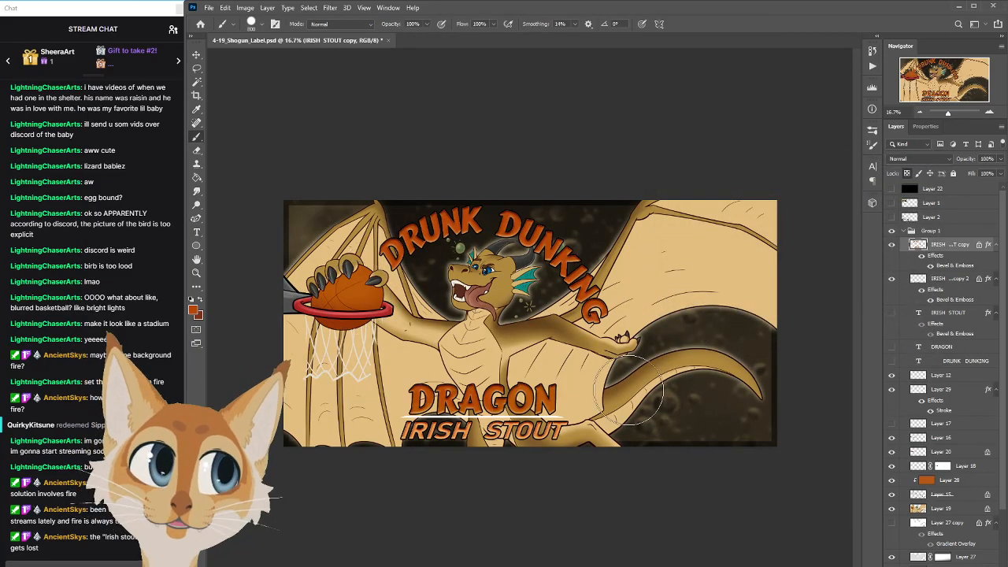
Mix a slightly redder foreground orange, b84309, for the Drunk Dunking Dragon lettering and save the label file
left_click(193, 310)
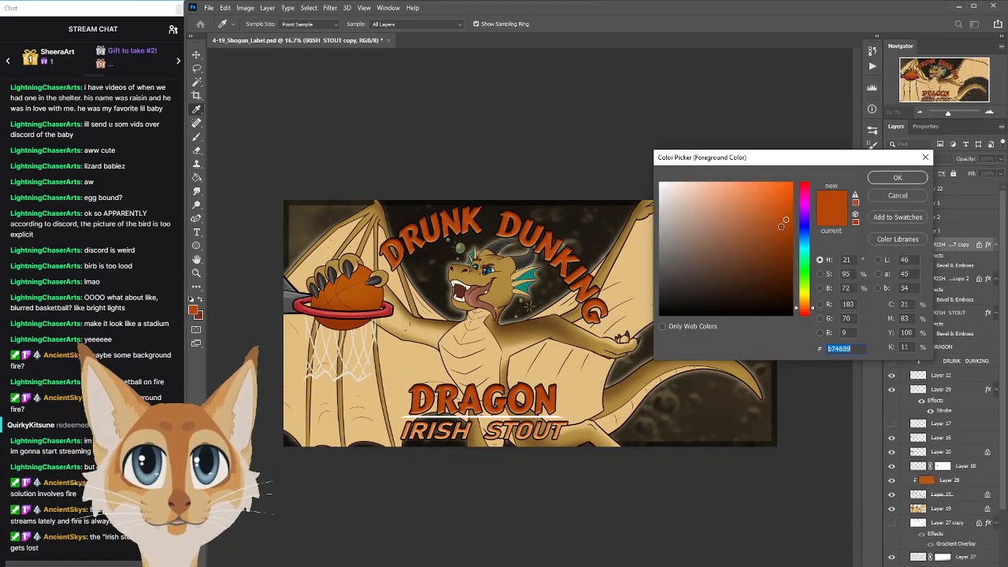
left_click(897, 177)
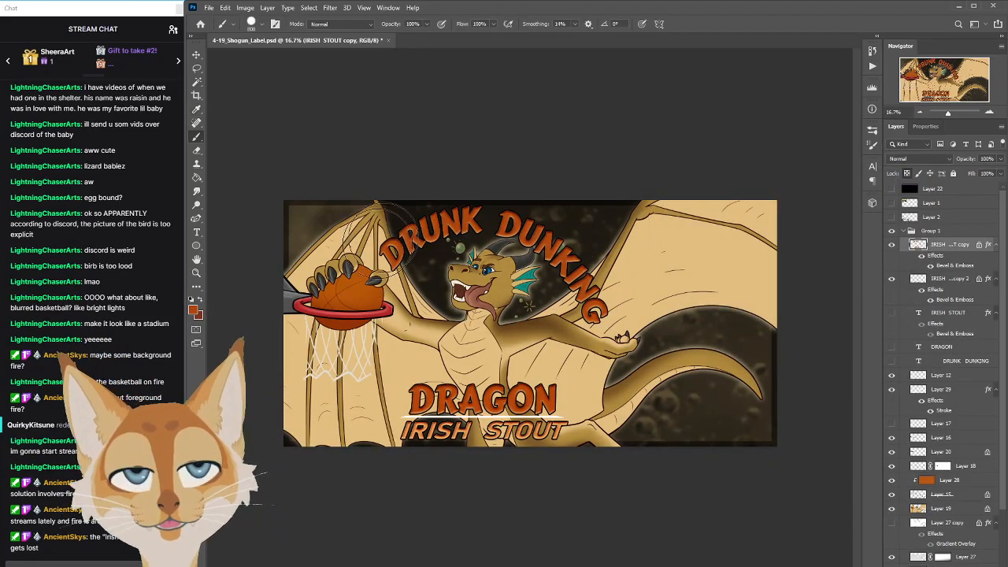
left_click(194, 309)
left_click(785, 218)
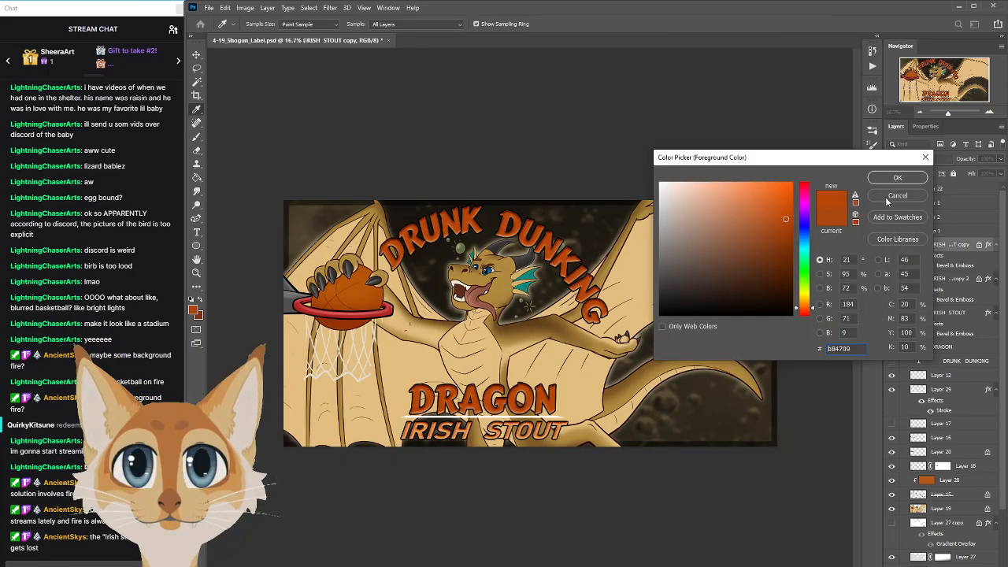
left_click_drag(810, 312, 811, 311)
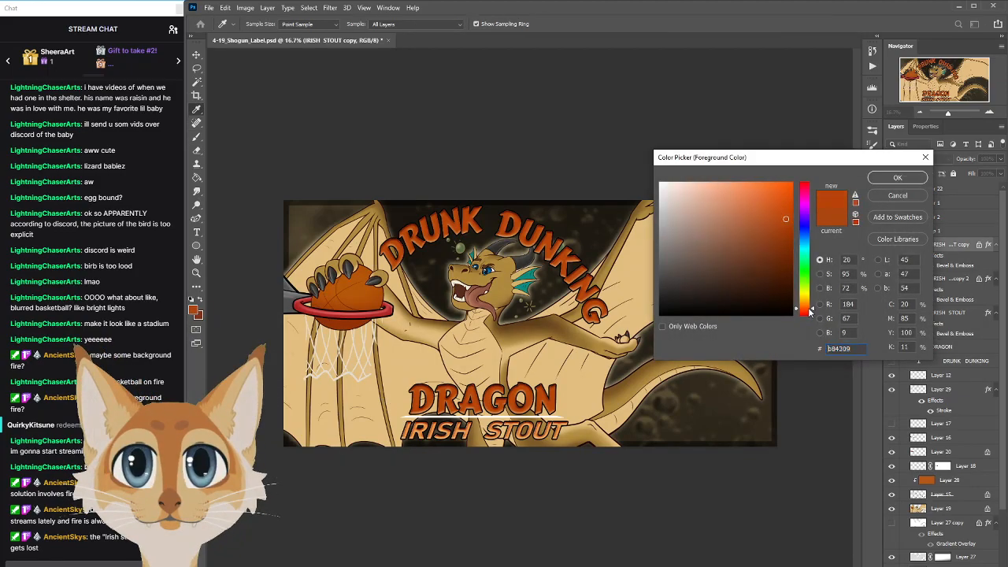
left_click(897, 179)
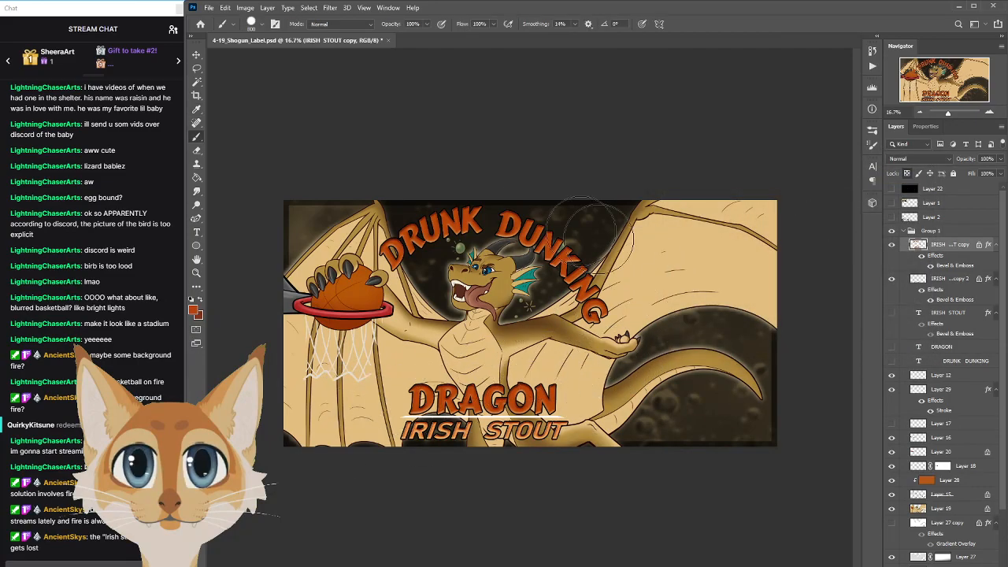
scroll(623, 453, "down", 3)
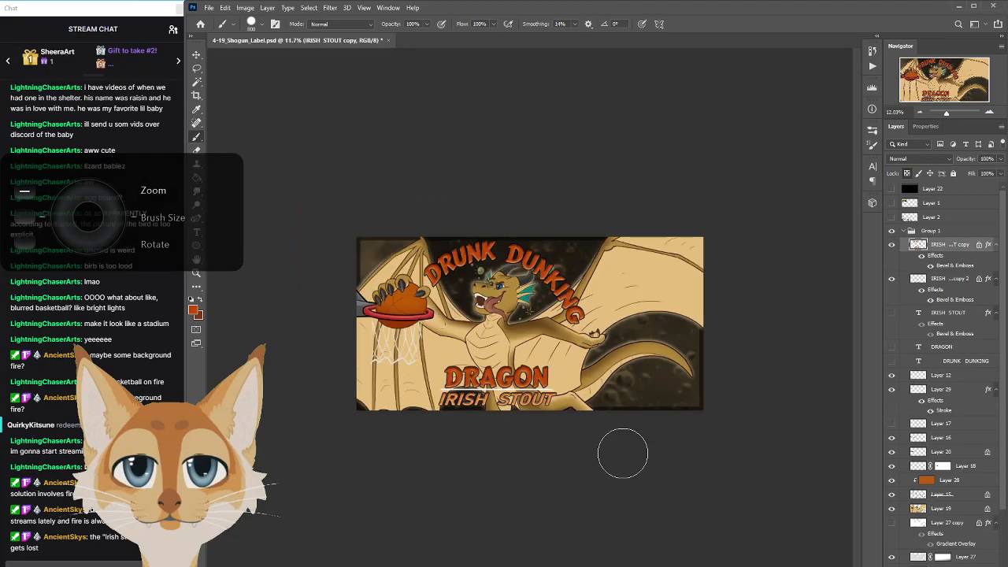
scroll(626, 449, "up", 2)
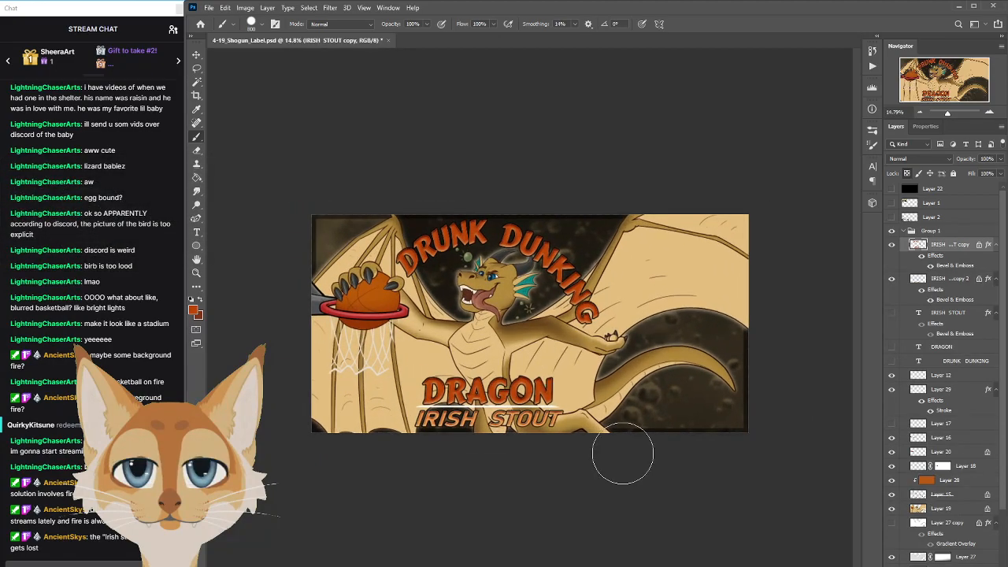
key("ctrl+s")
Identify Layer 27 by toggling its visibility and raise its saturation to +47 with a Hue/Saturation adjustment
scroll(926, 526, "down", 3)
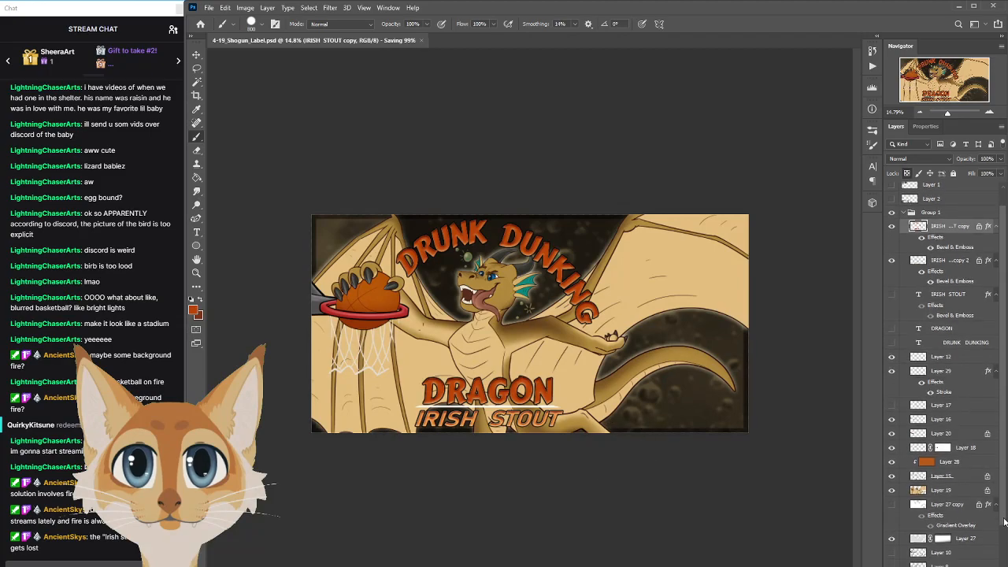
left_click(918, 514)
left_click(892, 515)
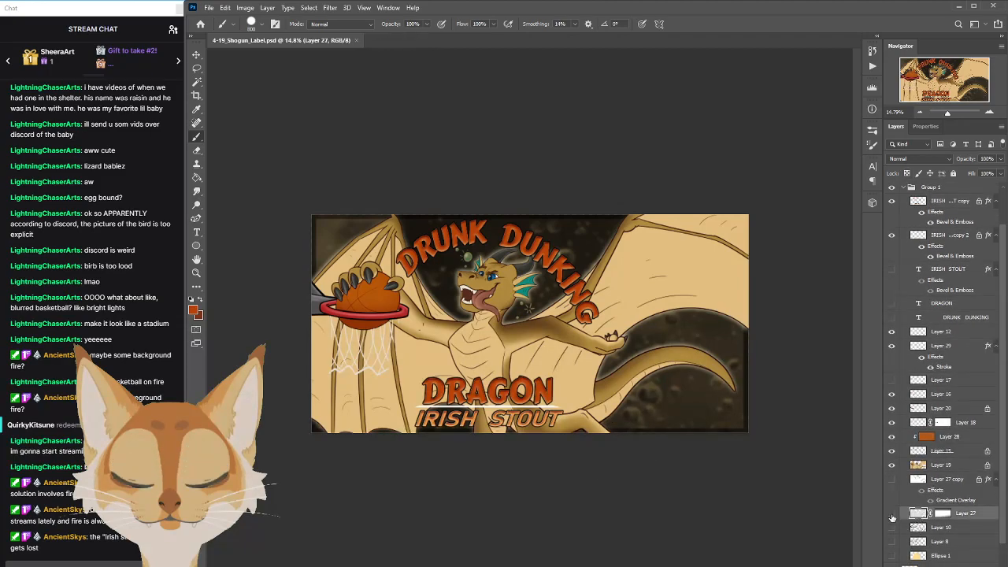
left_click(892, 514)
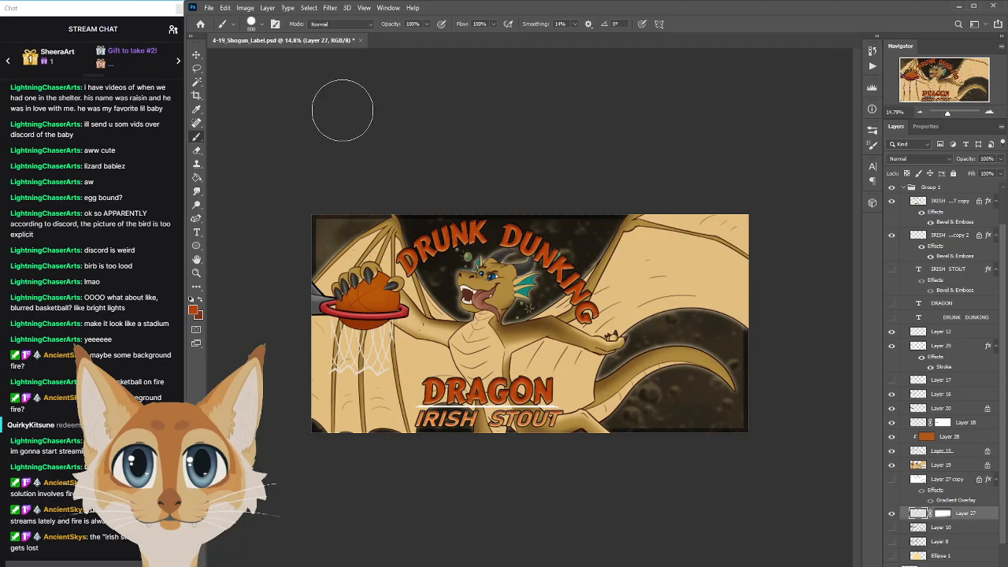
left_click(245, 8)
mouse_move(291, 36)
left_click(158, 90)
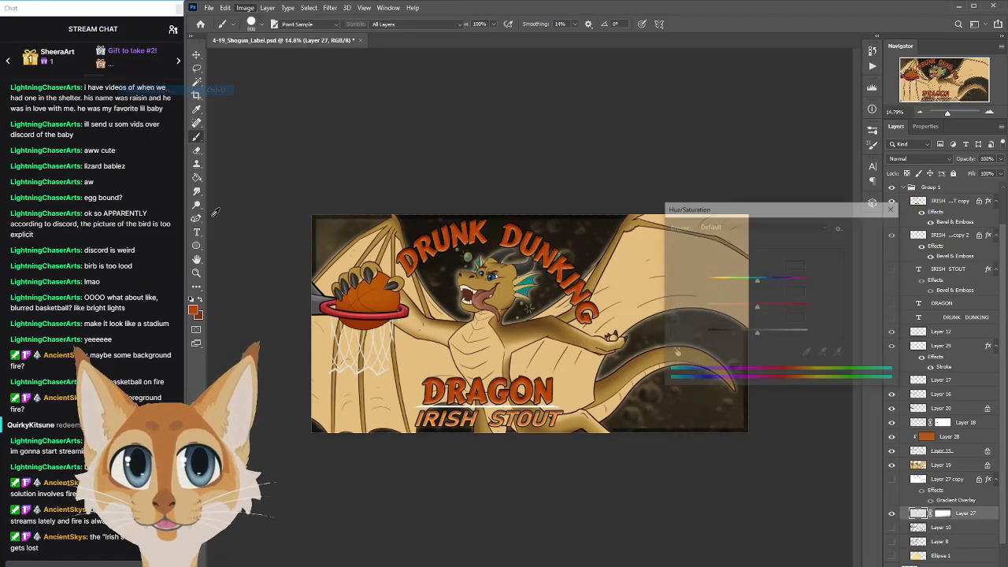
left_click_drag(757, 306, 782, 309)
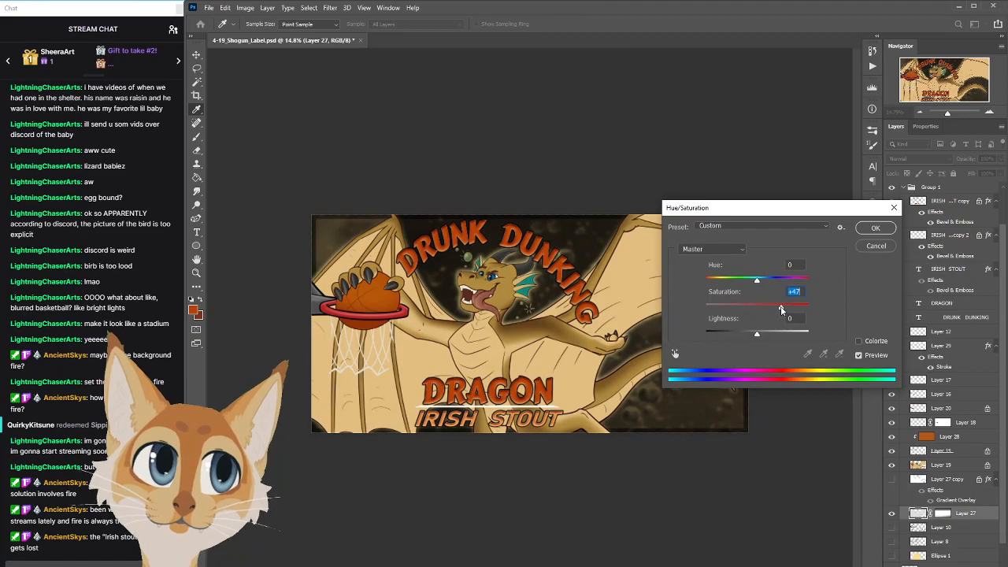
left_click(875, 229)
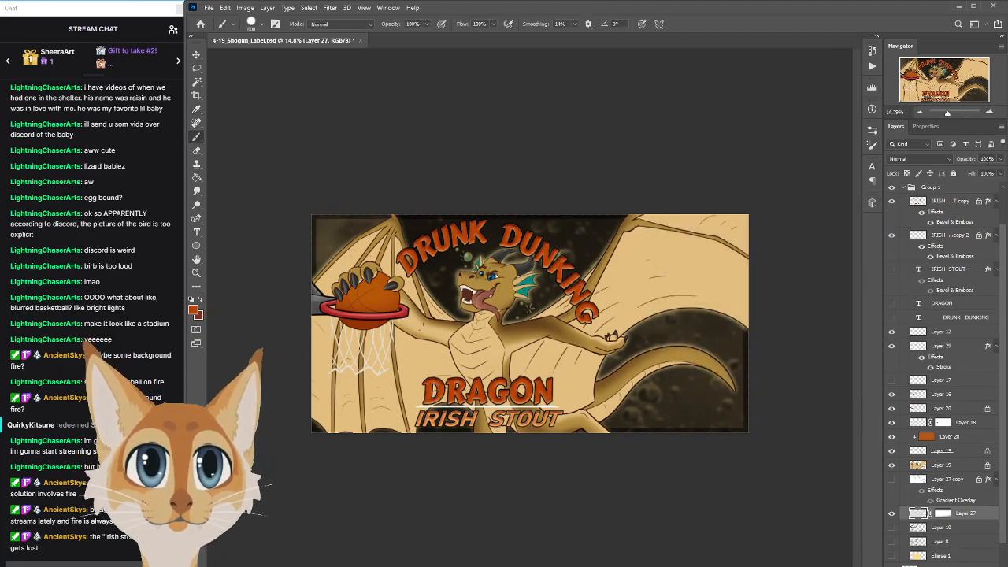
Try the Vivid Light and Lighter Color blend modes on Layer 27
left_click(918, 158)
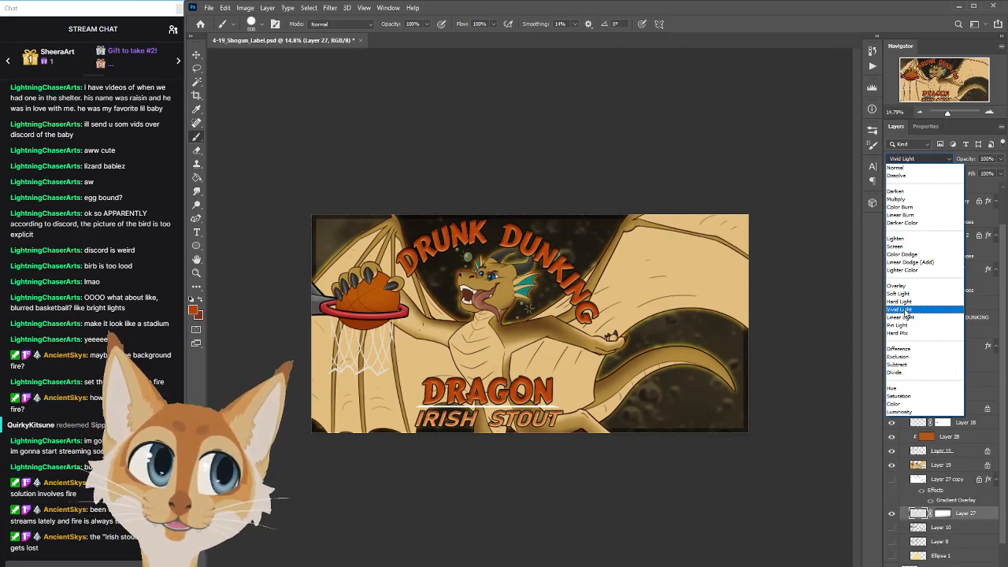
left_click(952, 272)
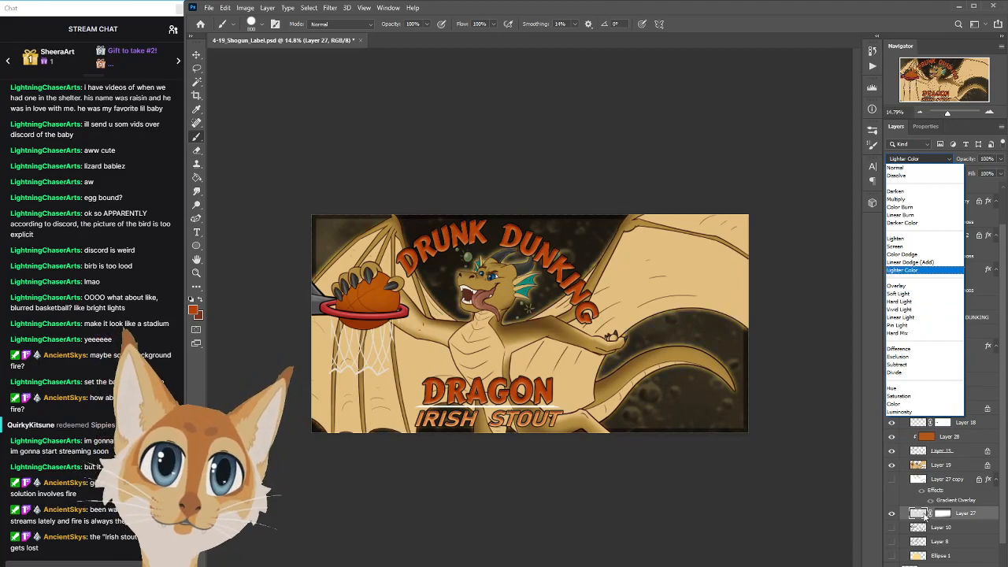
left_click(925, 516)
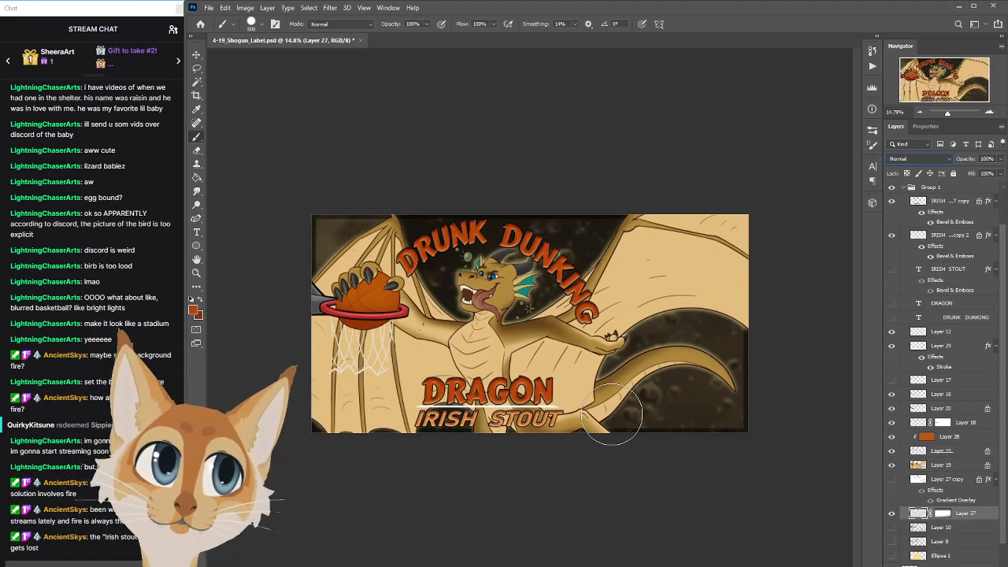
Check Layer 14's effect on the artwork by hiding and showing it, and save the label with the layer visible
scroll(960, 552, "down", 3)
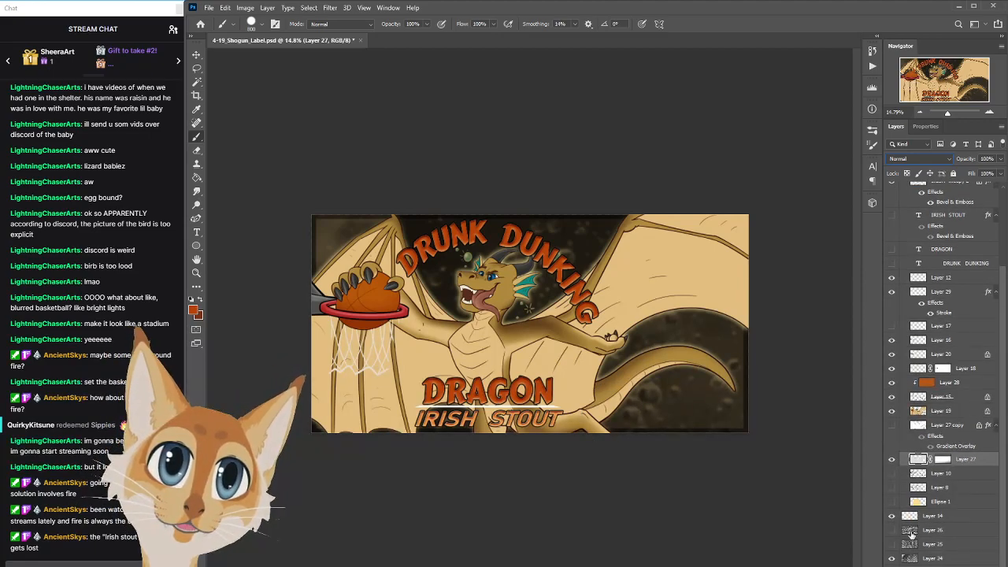
left_click(892, 516)
left_click(893, 519)
left_click(891, 517)
left_click(892, 517)
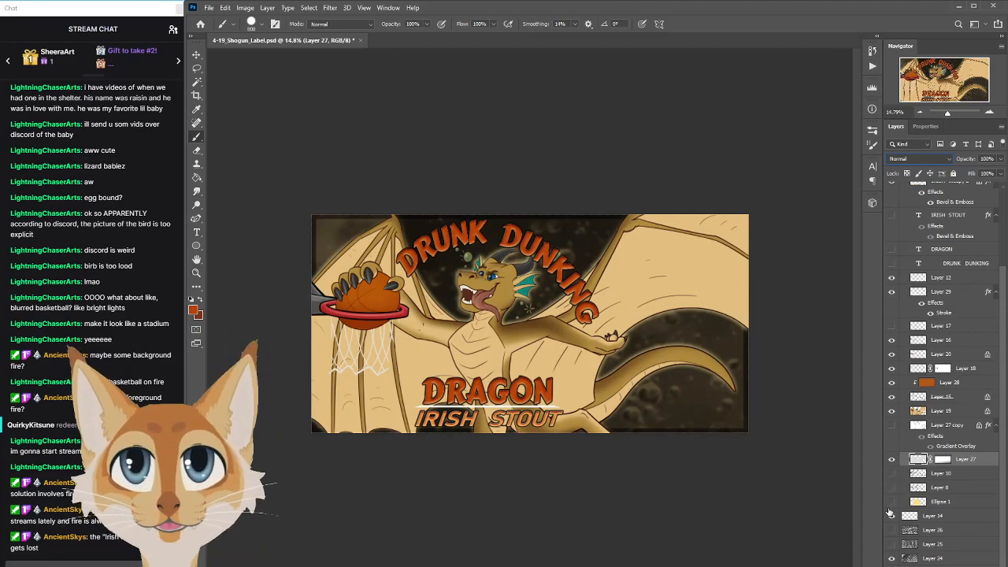
key("ctrl+z")
key("ctrl+z")
left_click(892, 518)
left_click(893, 517)
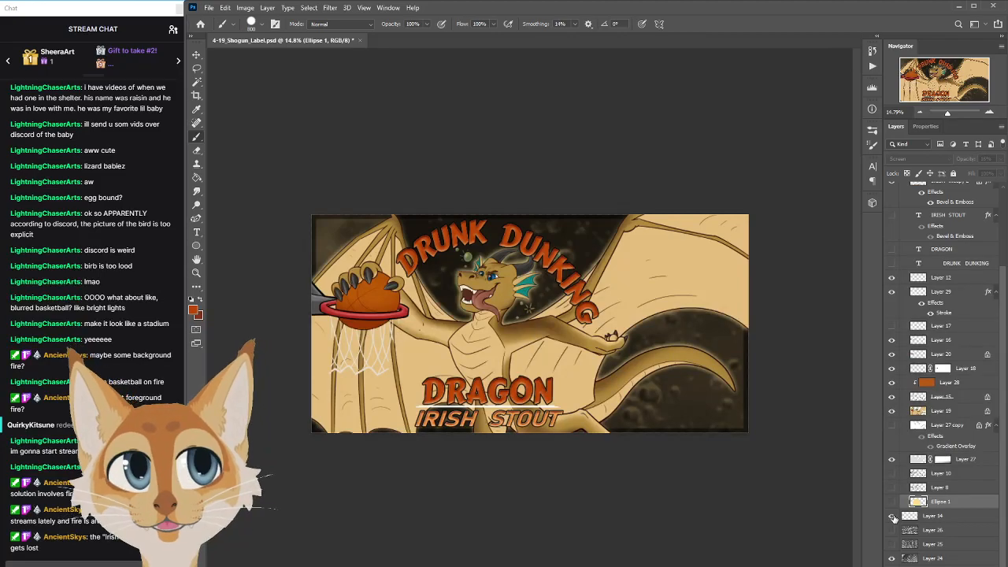
key("ctrl+s")
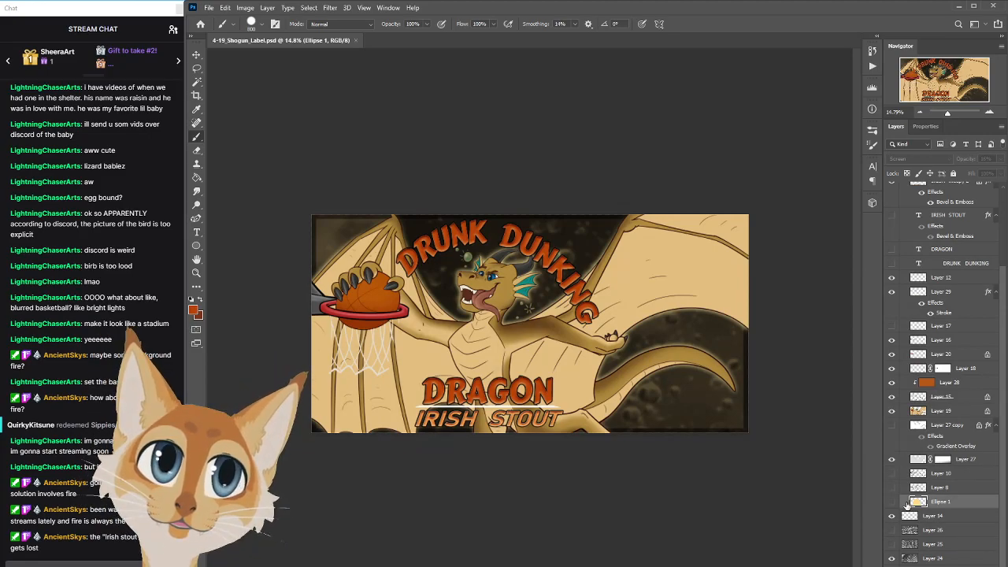
Raise the Bevel & Emboss highlight opacity on IRISH STOUT copy to 100% and check the label in grayscale using Layer 22
left_click_drag(1004, 391, 1004, 319)
left_click(958, 260)
double_click(959, 259)
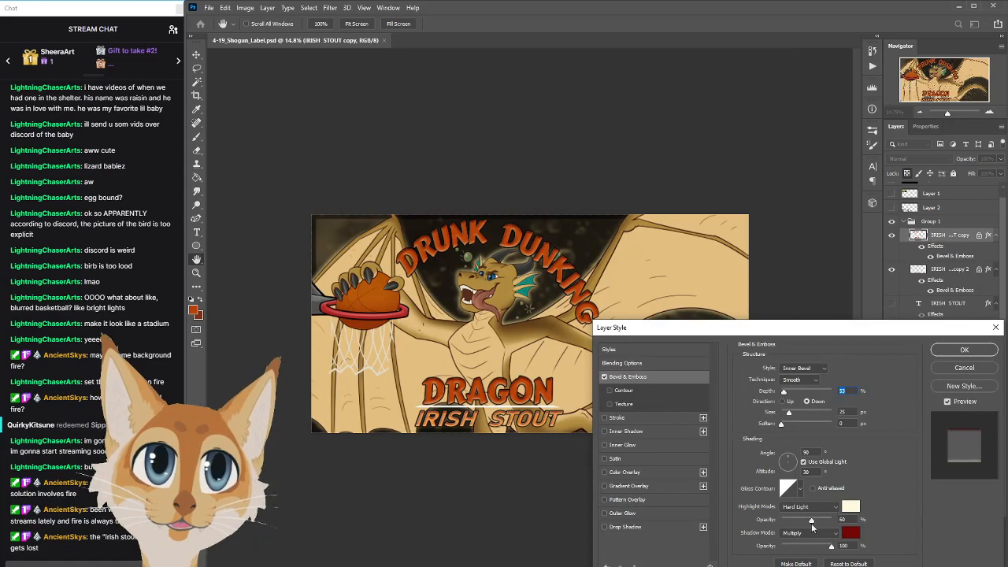
left_click_drag(817, 522, 835, 523)
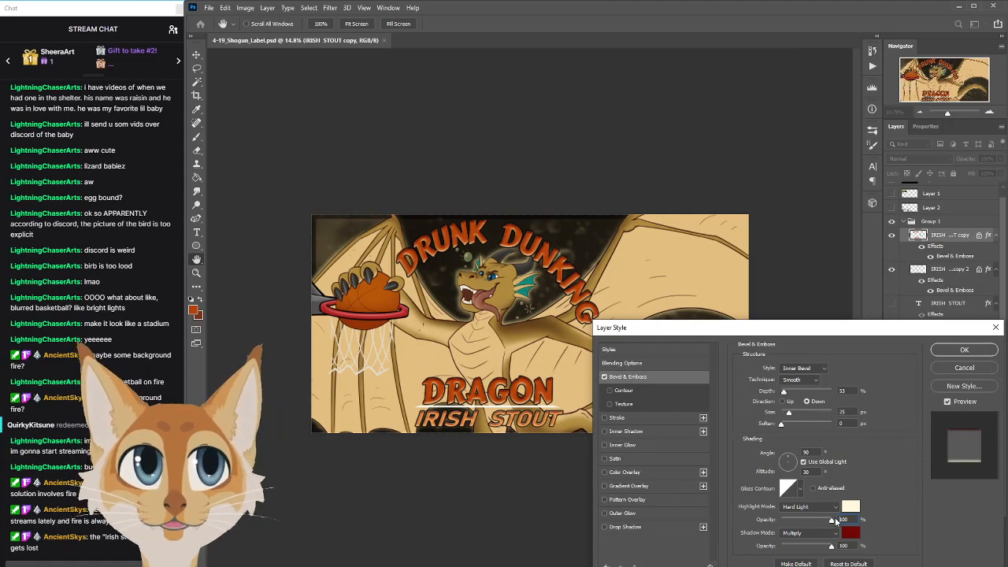
left_click(968, 351)
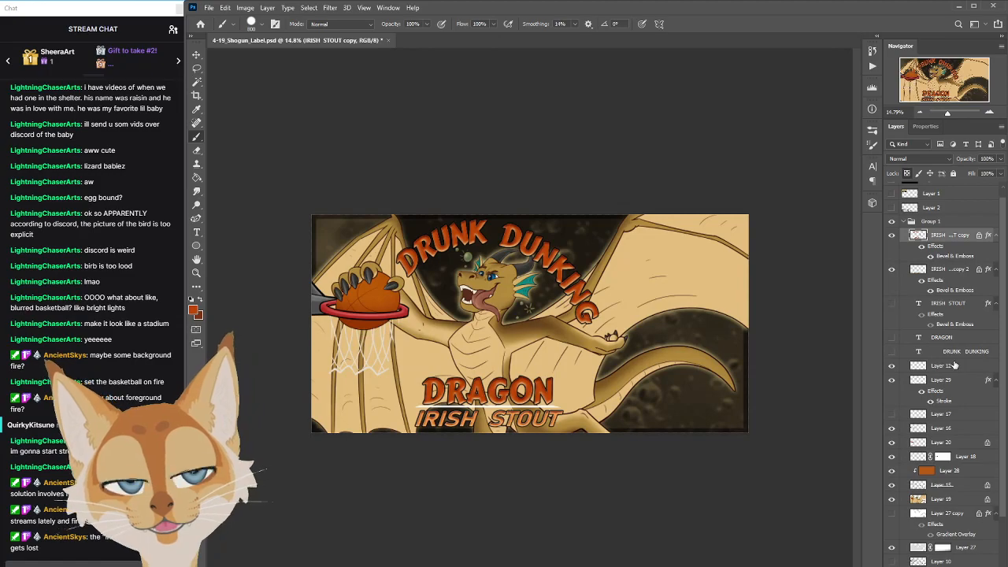
scroll(1005, 192, "up", 1)
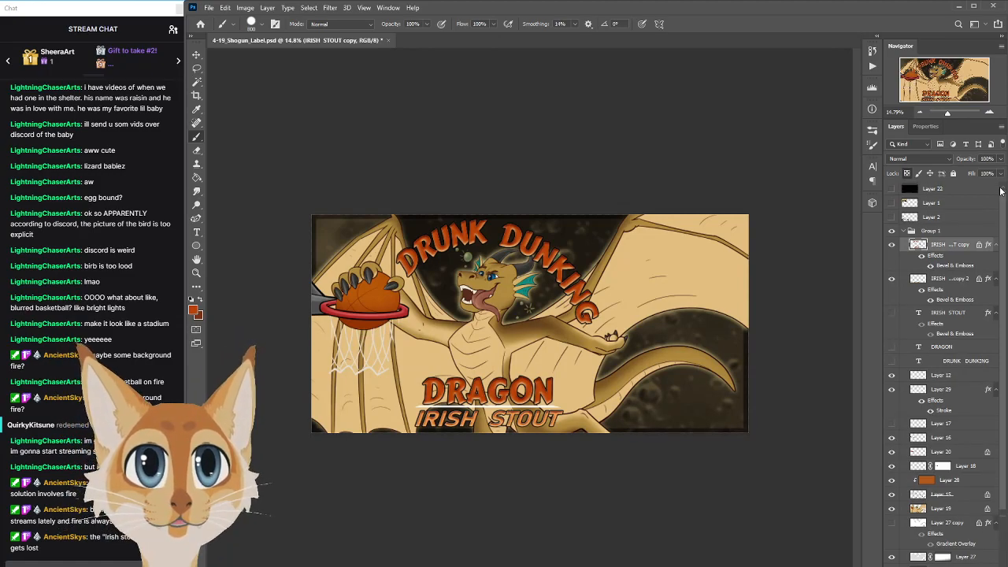
left_click(893, 189)
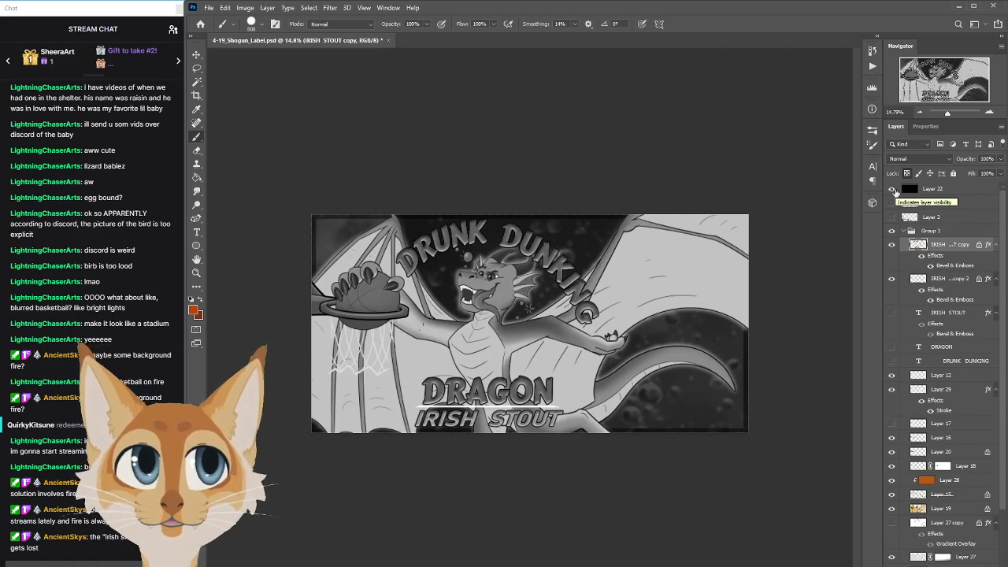
left_click(893, 189)
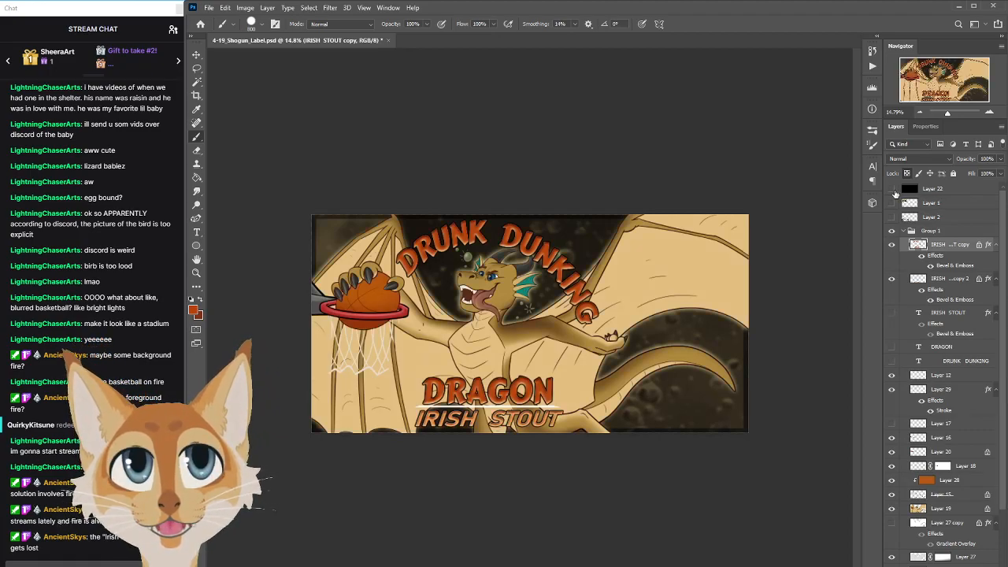
Lower the Bevel & Emboss shadow opacity on IRISH STOUT copy to about 61% and compare it with the earlier history state
double_click(957, 267)
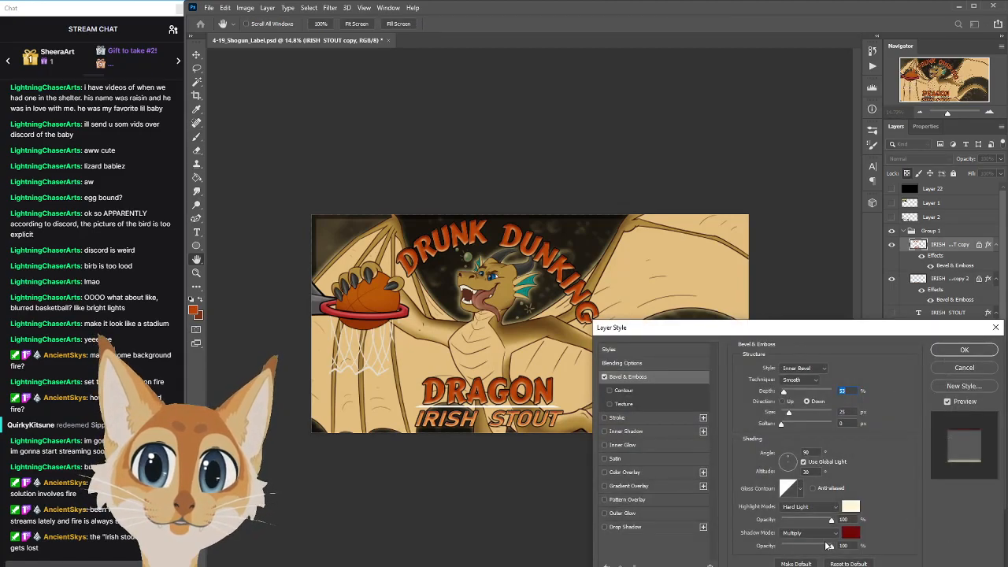
left_click_drag(822, 547, 819, 547)
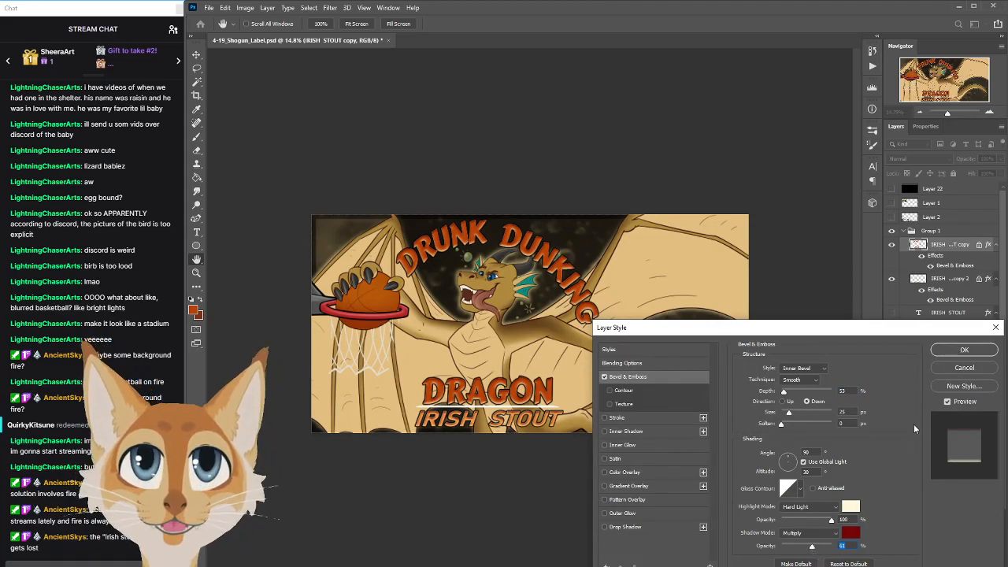
left_click(964, 350)
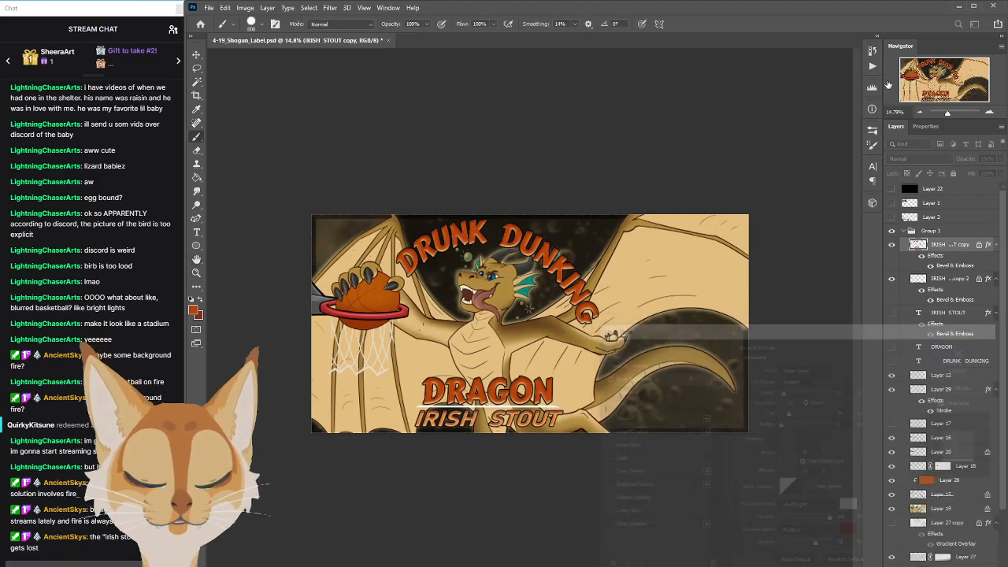
left_click(872, 50)
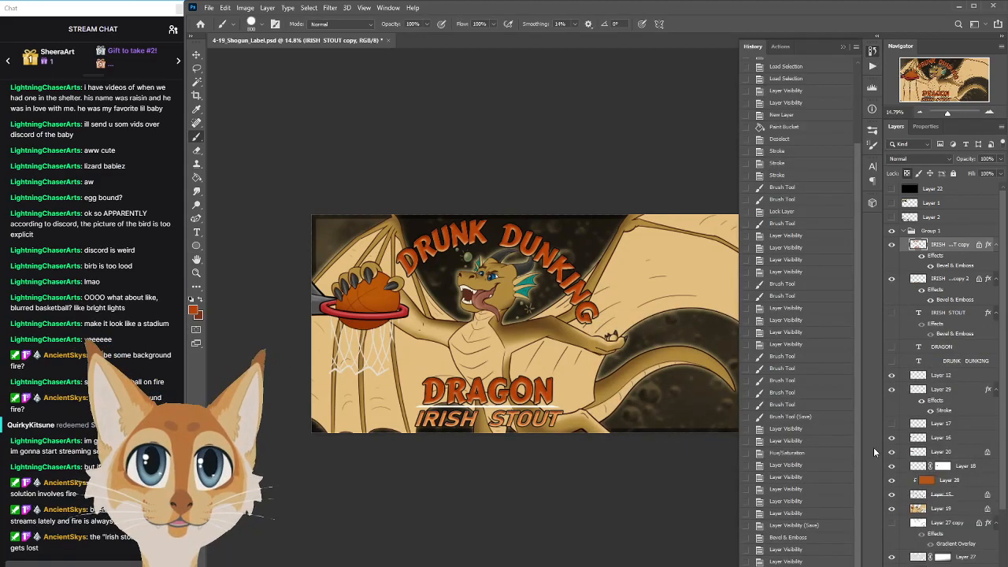
left_click(797, 540)
left_click(797, 564)
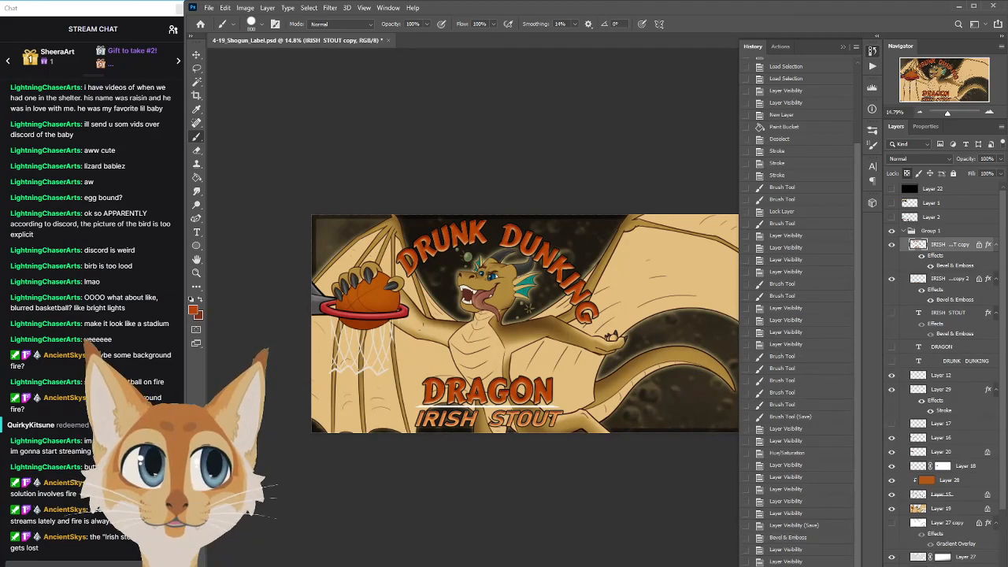
left_click(872, 52)
Check the lettering's contrast in grayscale with Layer 22, hide that layer again and save the label
left_click(893, 190)
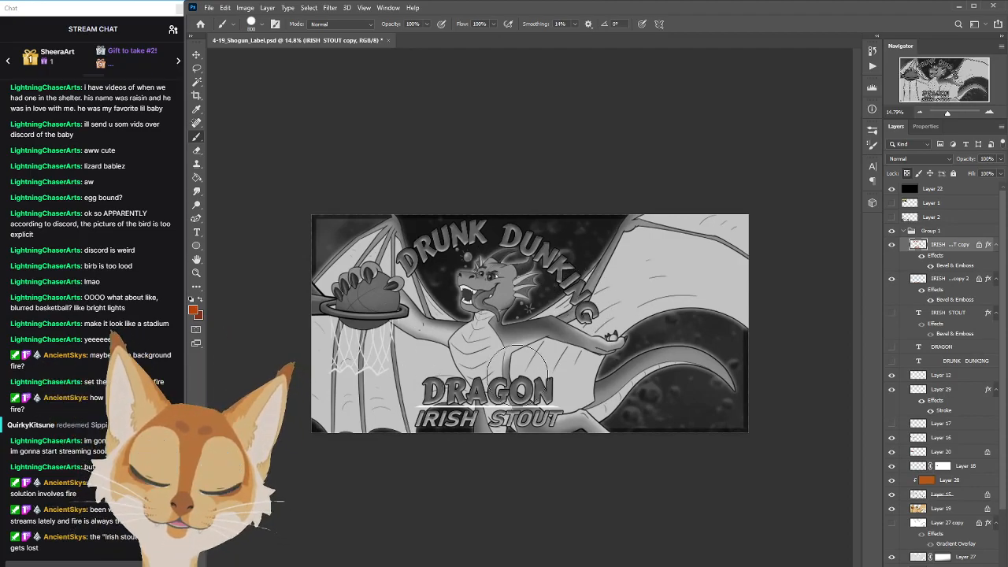
left_click(892, 190)
key("ctrl+s")
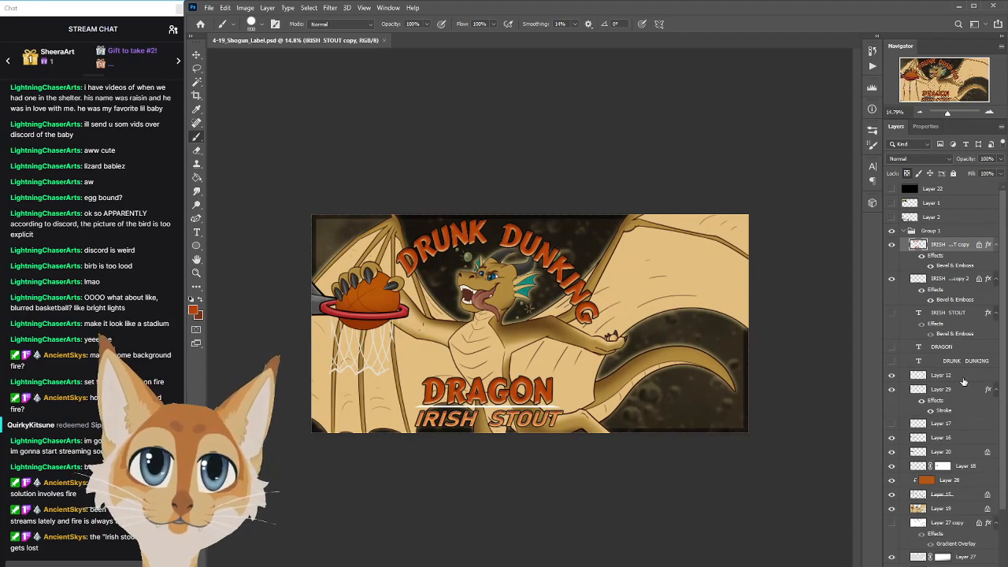
Check Layer 29's outline around the lettering by hiding and showing it, and rasterize its Stroke layer style
left_click(945, 391)
left_click(891, 391)
left_click(891, 391)
left_click(892, 391)
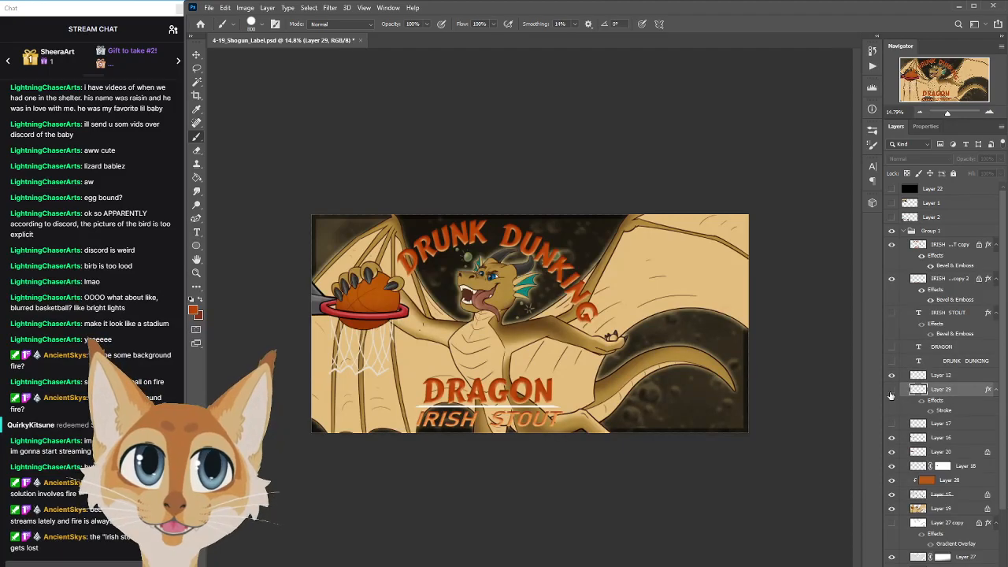
left_click(891, 391)
right_click(954, 392)
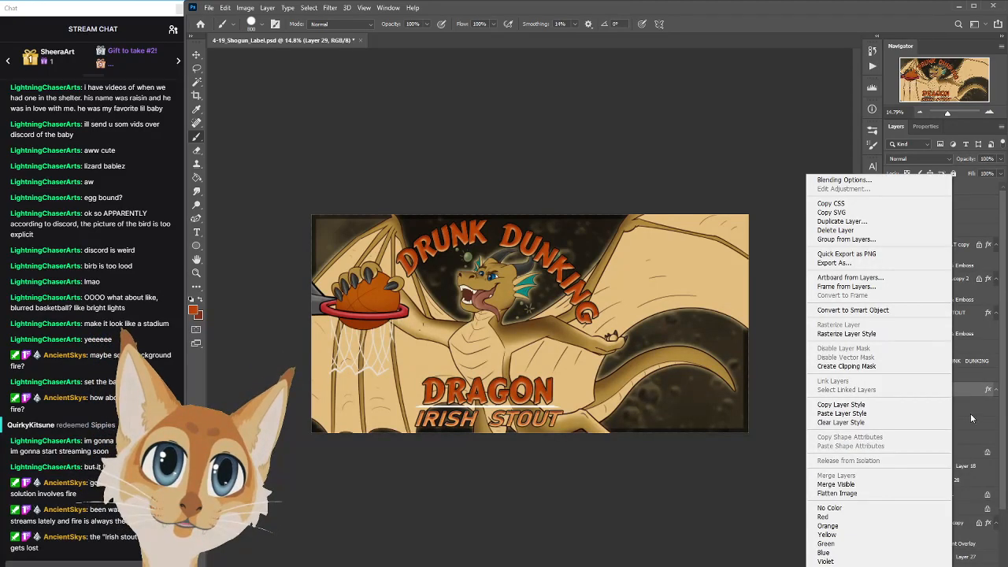
left_click(853, 333)
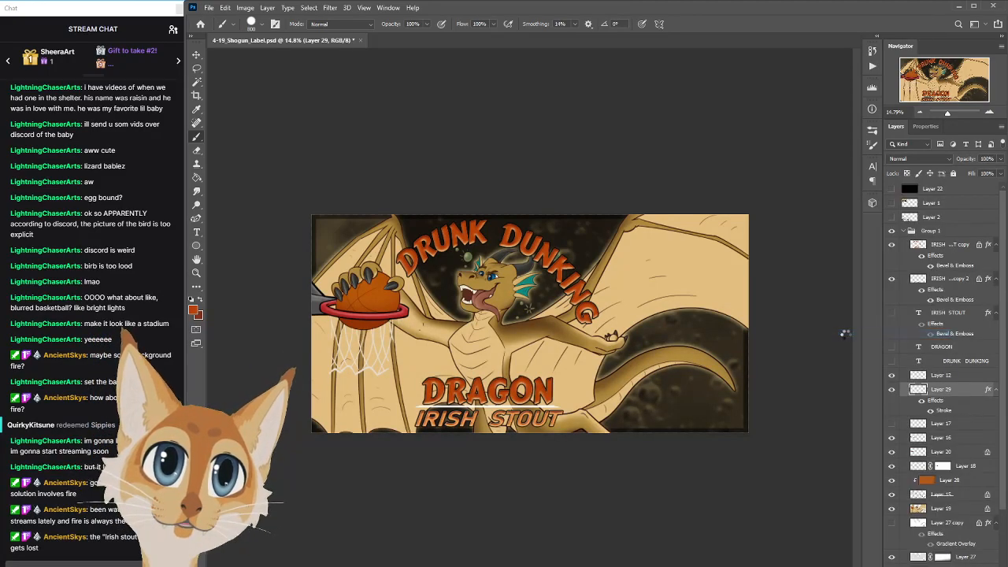
Set the foreground colour to mid grey #898989 and lock the transparent pixels of Layer 29
left_click(194, 314)
left_click_drag(708, 283, 655, 315)
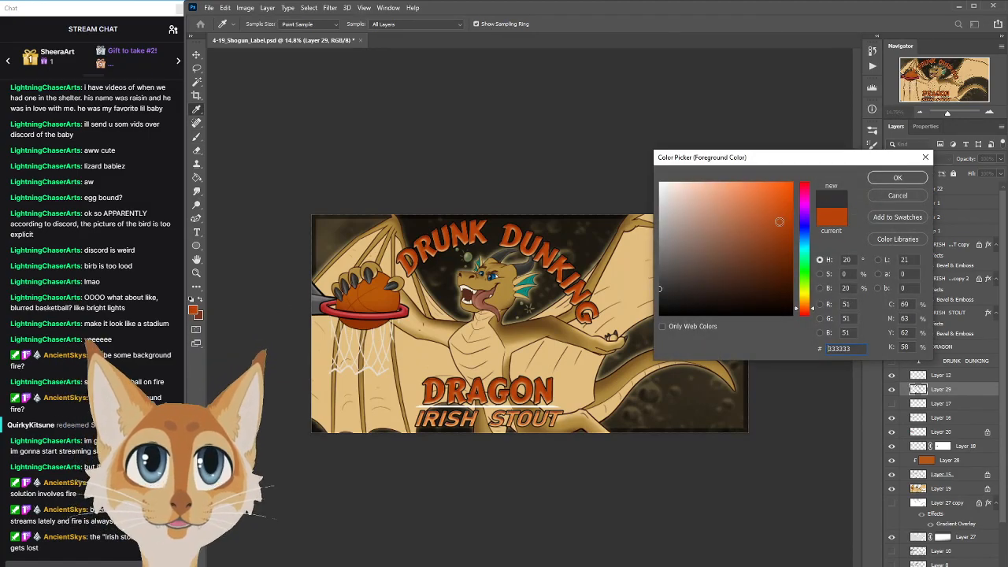
left_click_drag(727, 242, 643, 244)
left_click(898, 177)
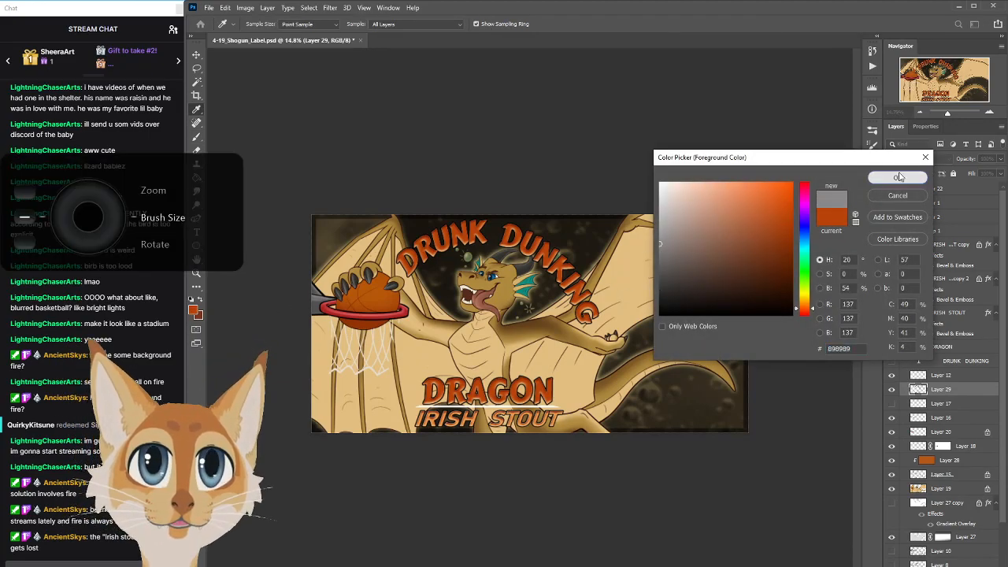
mouse_move(636, 313)
left_mouse_down()
mouse_move(564, 220)
mouse_move(377, 215)
mouse_move(323, 263)
left_mouse_up()
key("ctrl+slash")
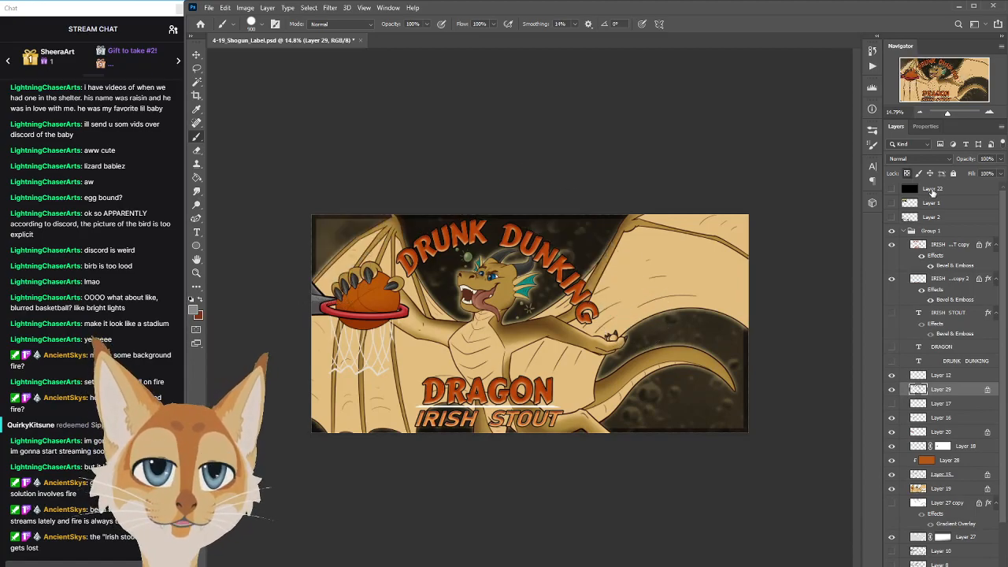
Choose a soft round brush with light grey #c5c5c5 and paint over the DRUNK DUNKING outline on Layer 29
left_click(873, 131)
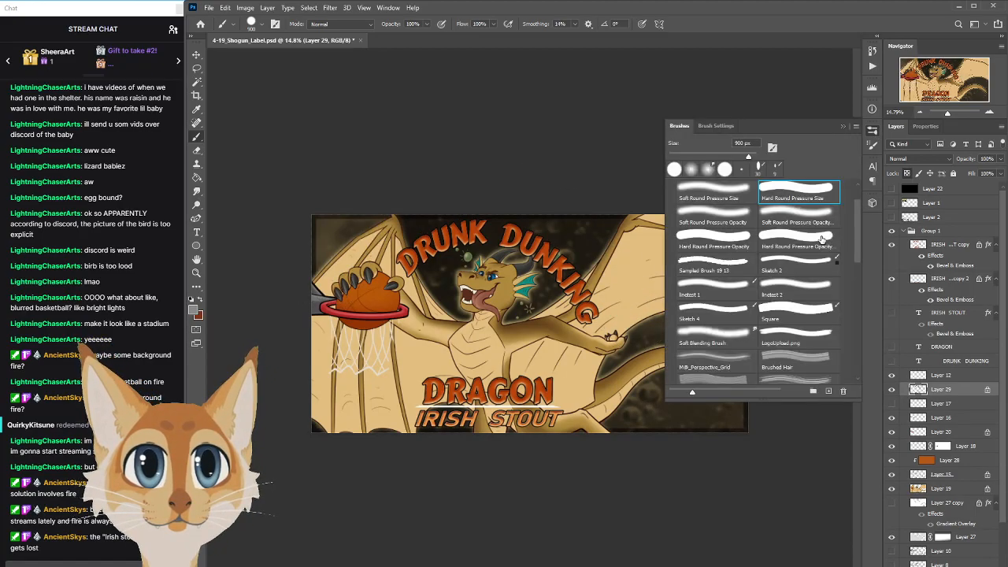
left_click(873, 131)
key("bracketright")
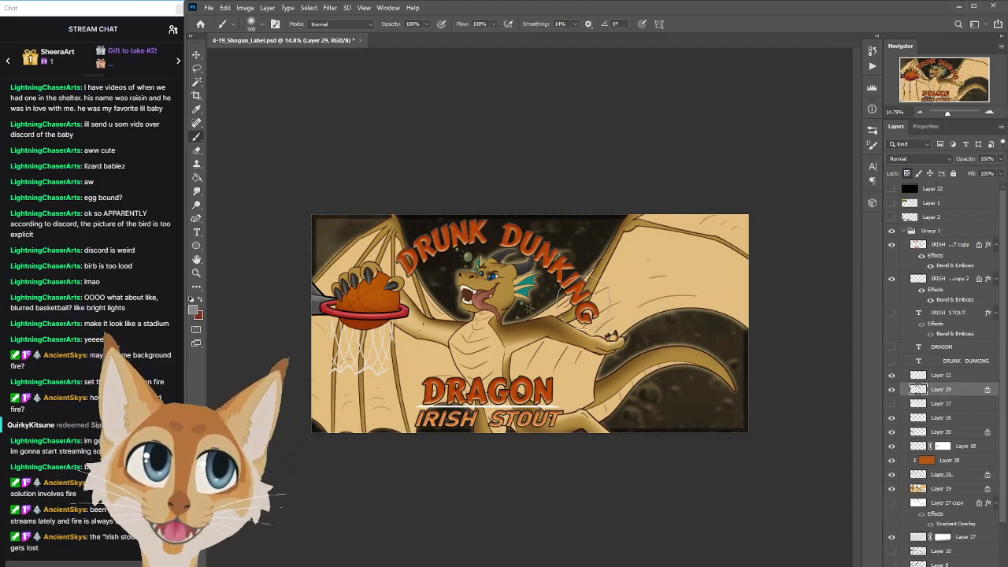
left_click(194, 310)
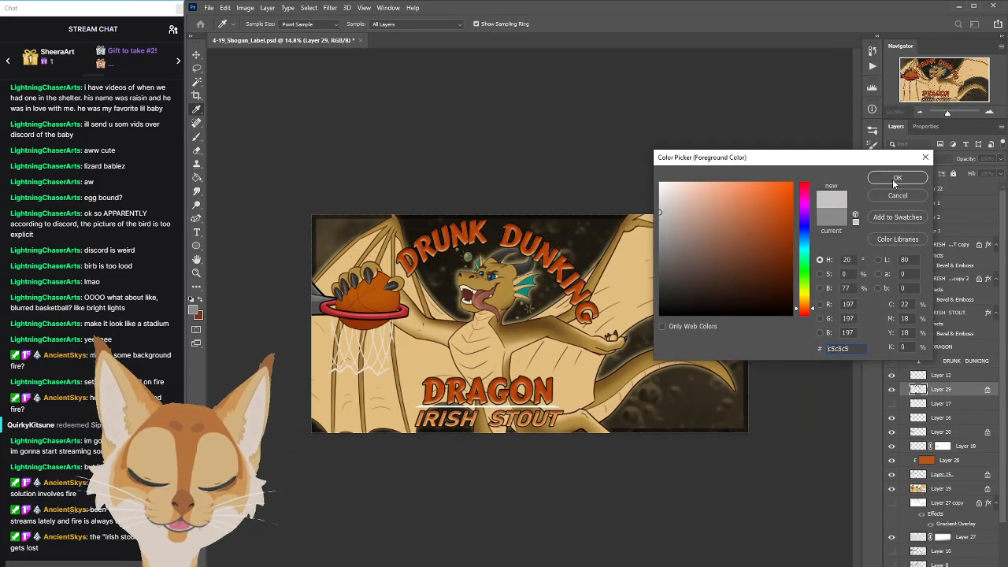
left_click(898, 178)
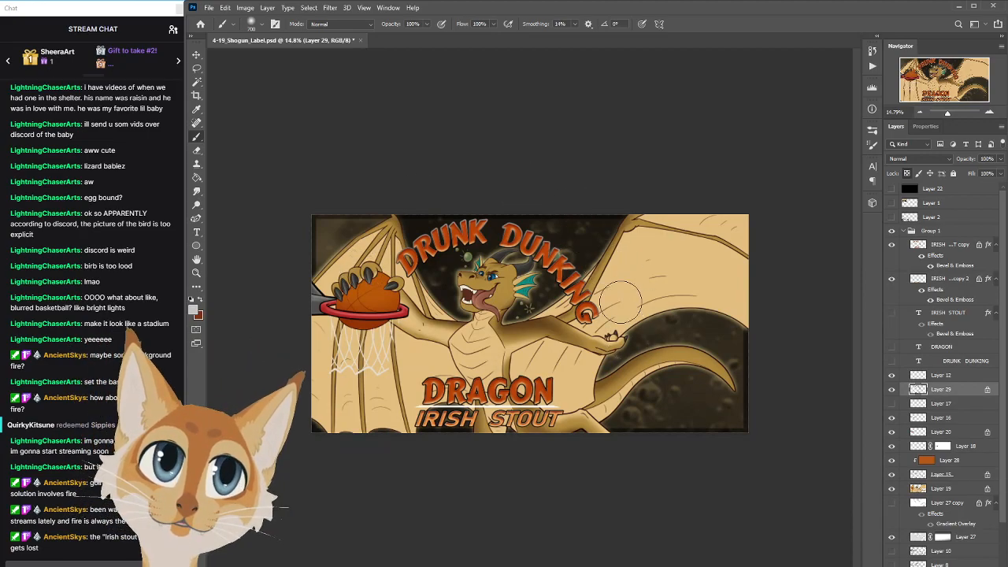
scroll(622, 254, "up", 3)
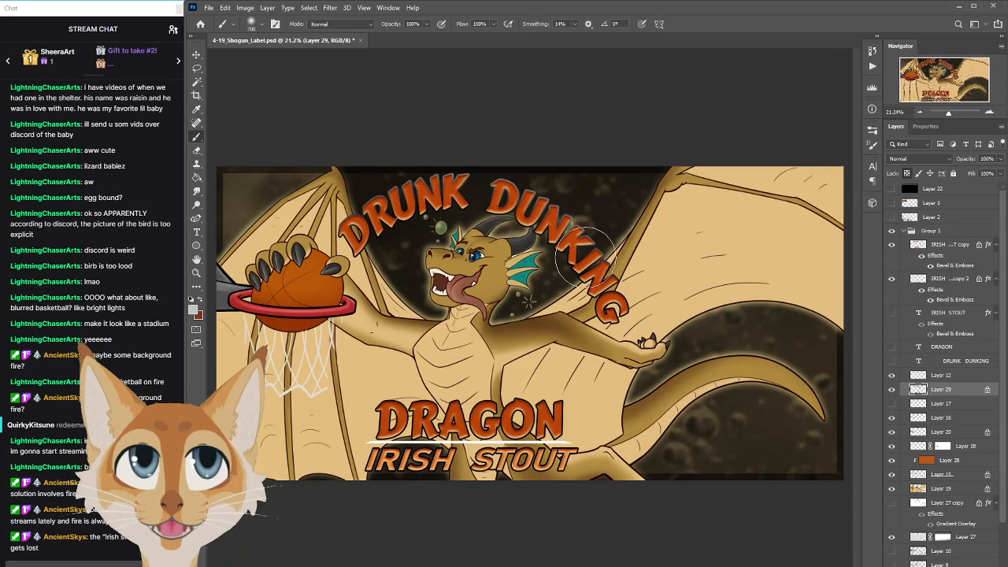
Undo the last grey stroke, switch the foreground to a pale peach, and repaint the DRUNK DUNKING outline on Layer 29
key("ctrl+z")
left_click(193, 310)
left_click_drag(688, 208, 695, 199)
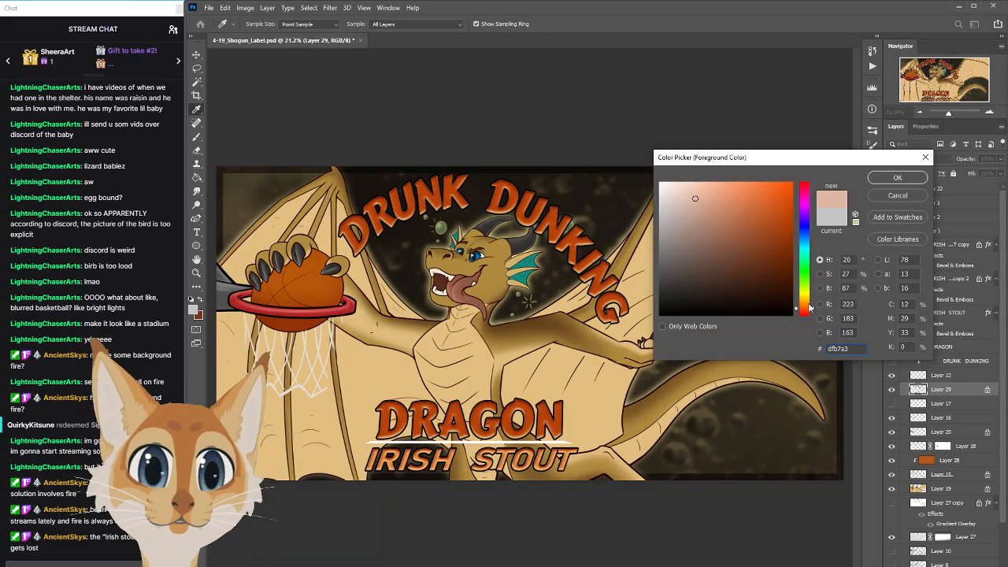
left_click_drag(810, 308, 811, 306)
left_click(885, 178)
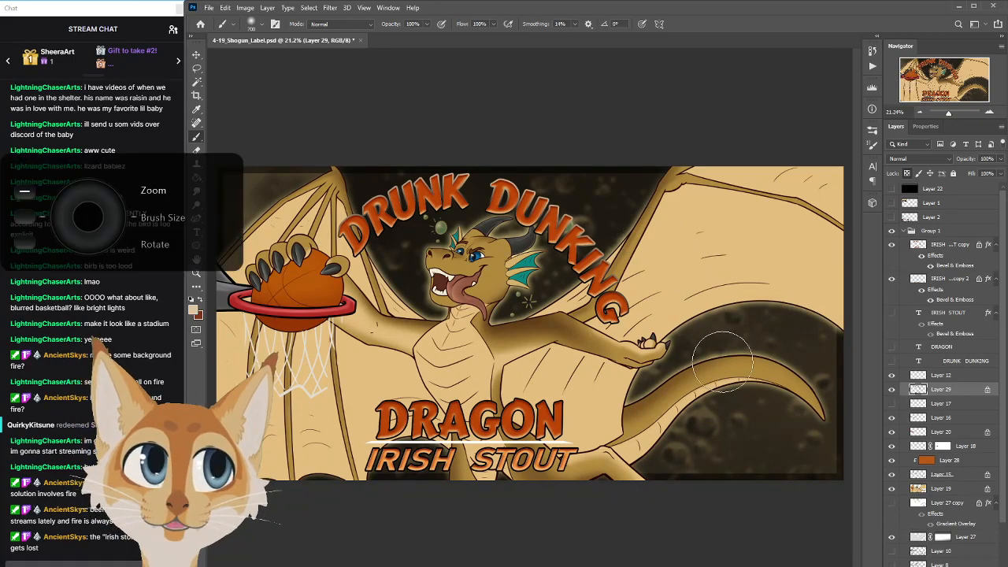
scroll(721, 361, "down", 5)
scroll(723, 363, "up", 1)
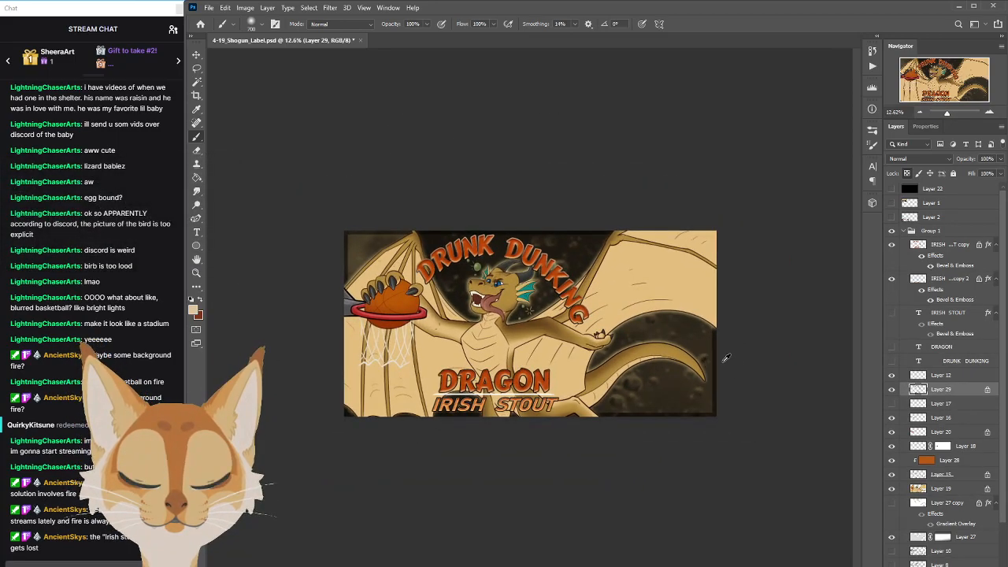
Touch up the lettering outline on Layer 29 with a 400 px brush, checking its contrast in grayscale with Layer 22
left_click(893, 189)
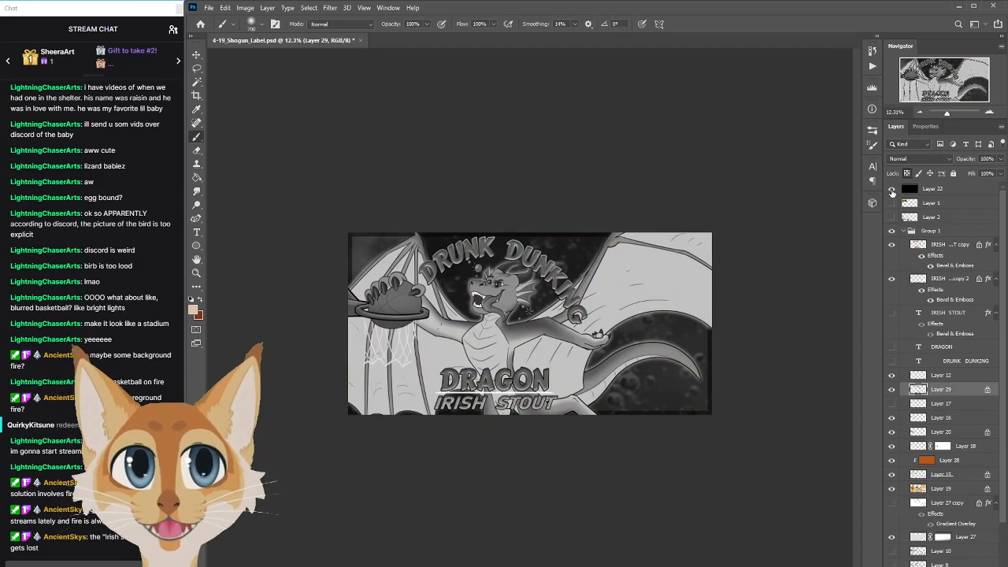
left_click(891, 189)
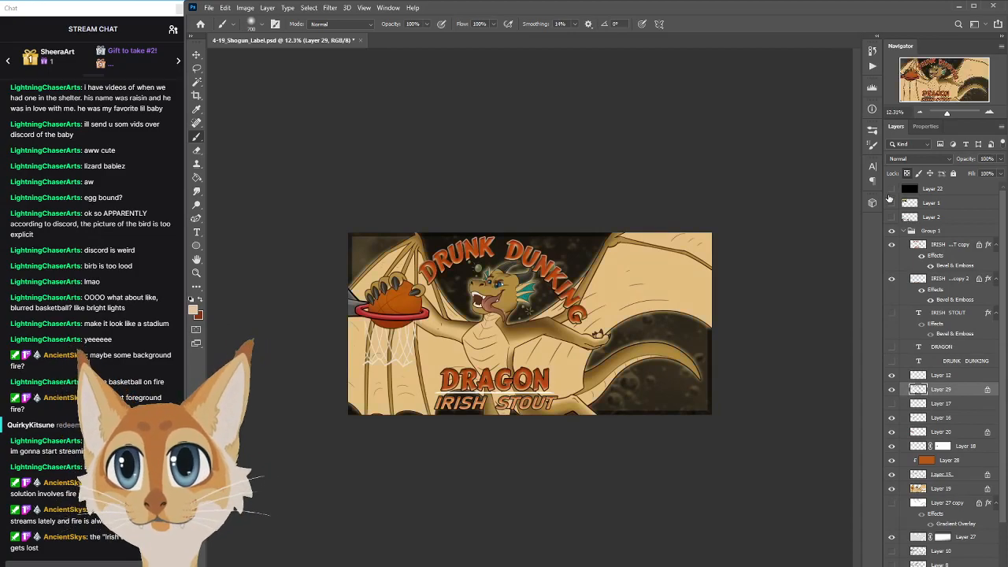
scroll(506, 225, "down", 1)
scroll(513, 260, "up", 2)
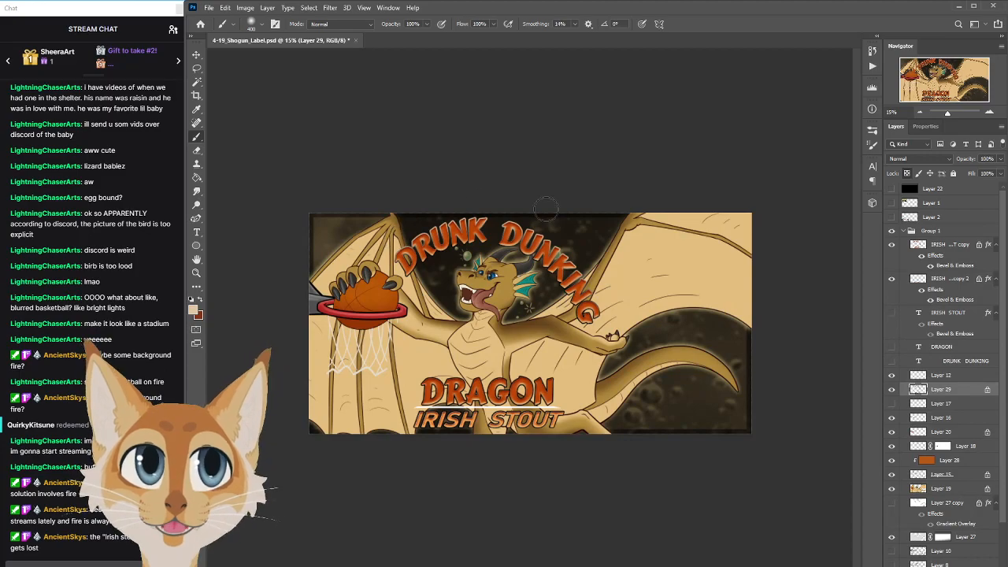
left_click(891, 190)
left_click(891, 190)
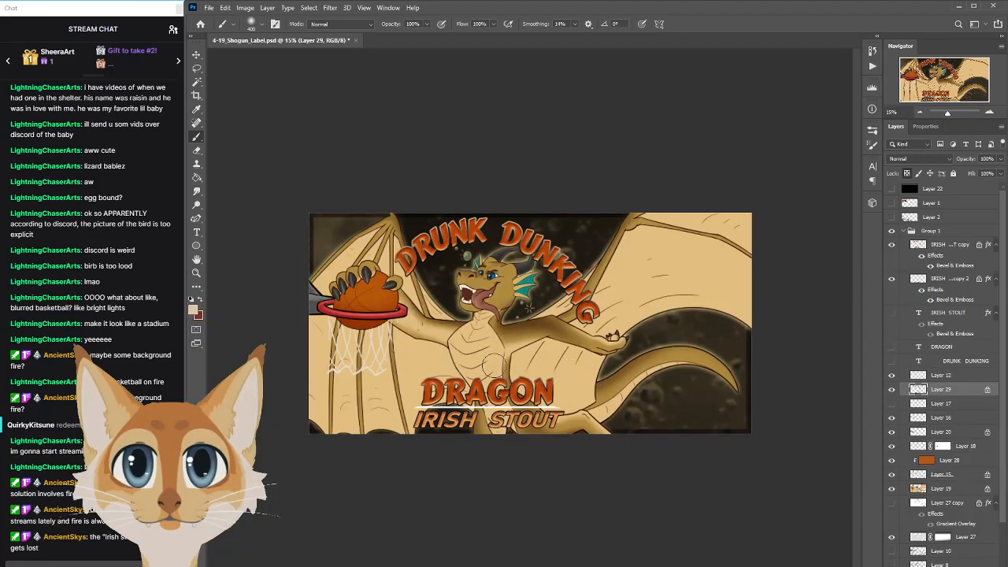
left_click(892, 190)
left_click(891, 189)
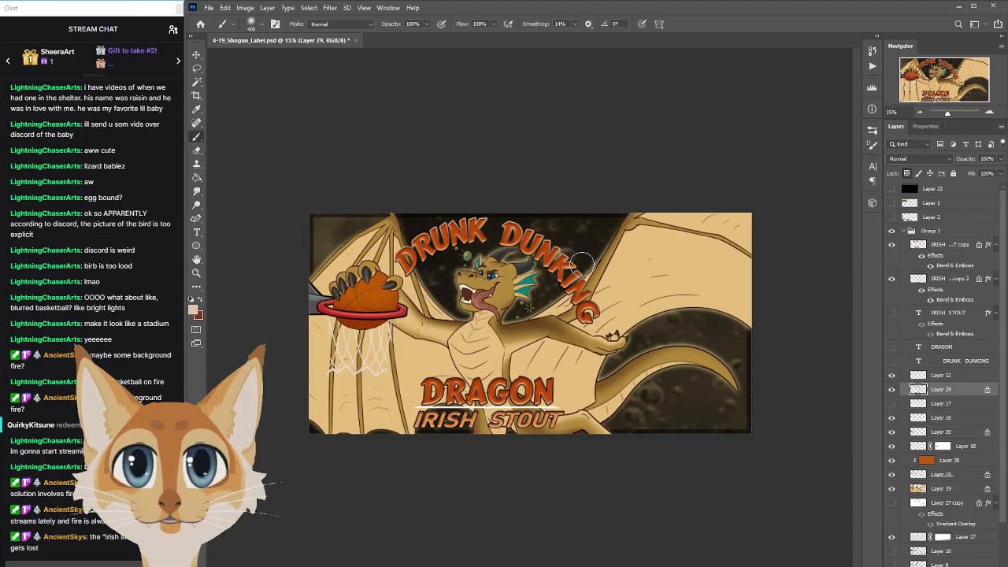
Compare the repainted outline in grayscale and colour using Layer 22, and save the label with that layer hidden
left_click(891, 190)
left_click(892, 190)
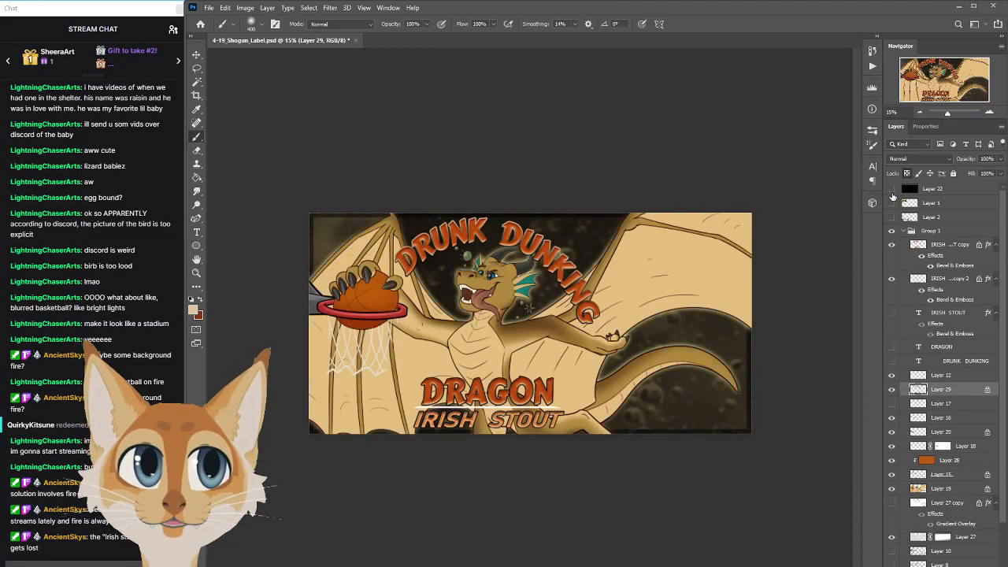
left_click(892, 190)
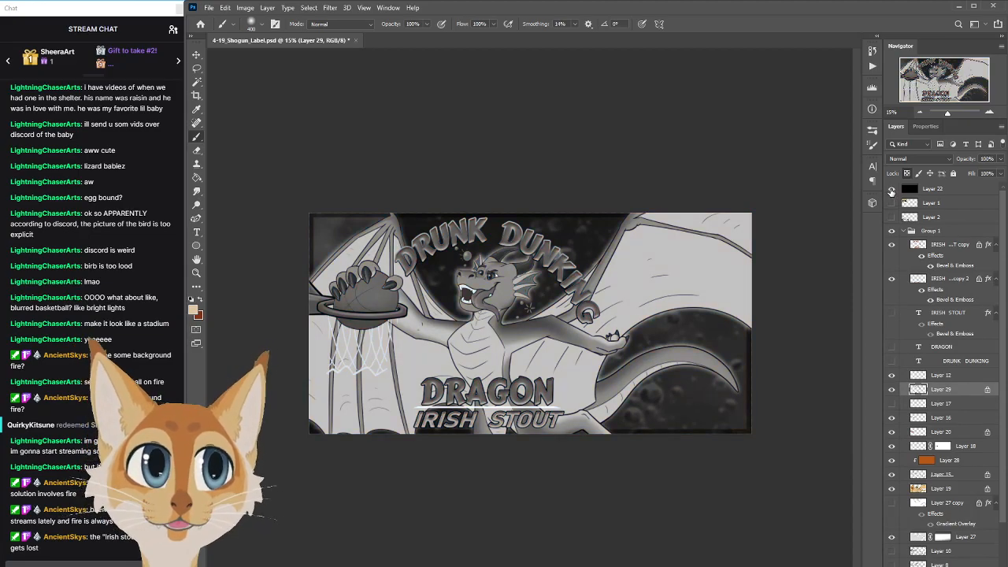
left_click(892, 190)
scroll(748, 313, "down", 3)
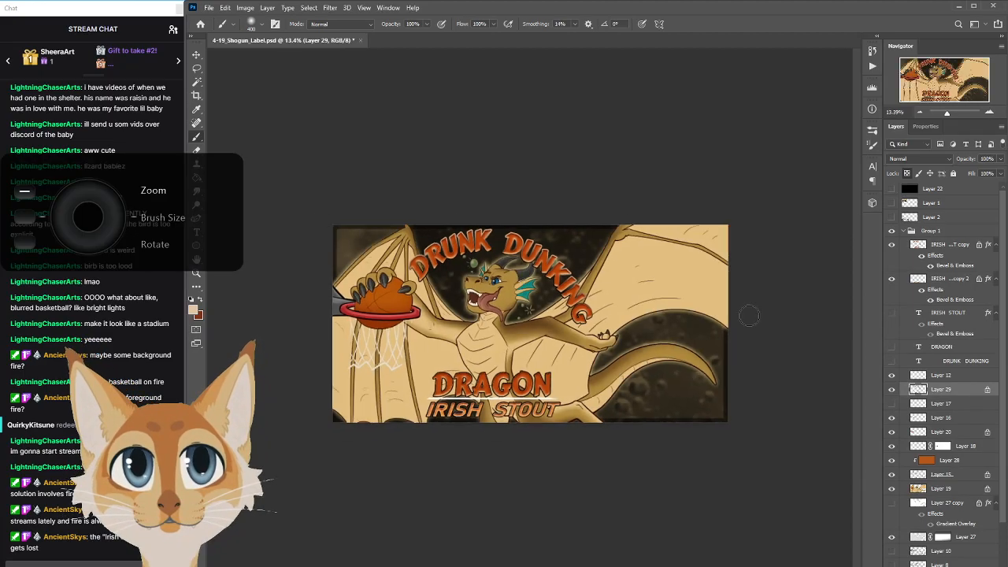
scroll(753, 312, "up", 2)
key("ctrl+s")
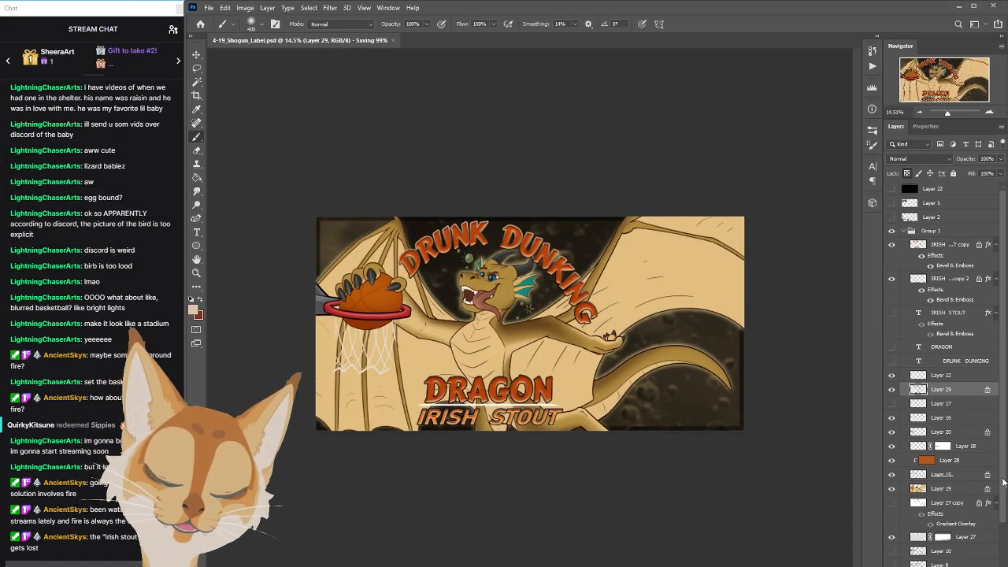
Select the Background layer and check its effect on the artwork by hiding and showing it
scroll(997, 480, "down", 3)
left_click(945, 566)
left_click(891, 566)
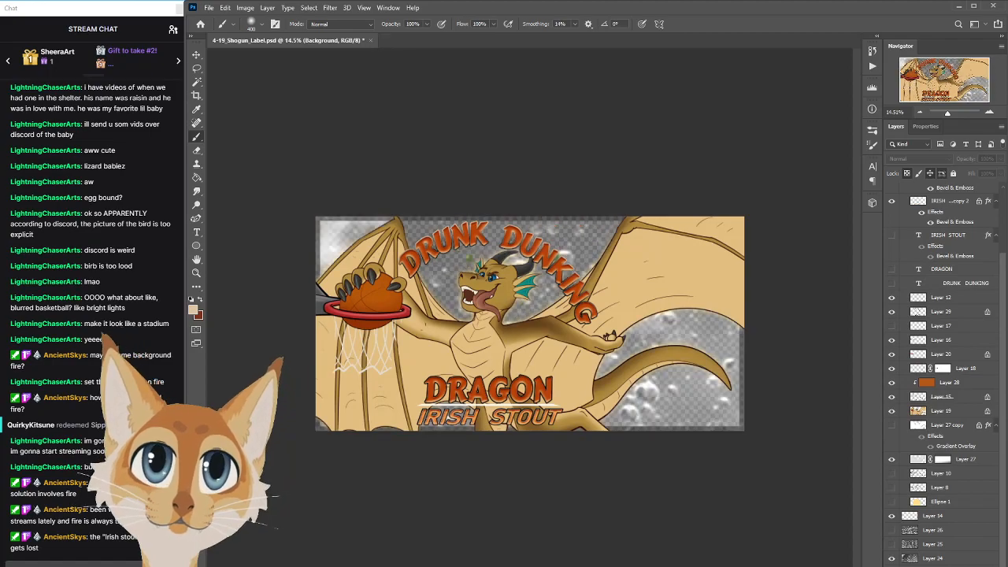
left_click(892, 566)
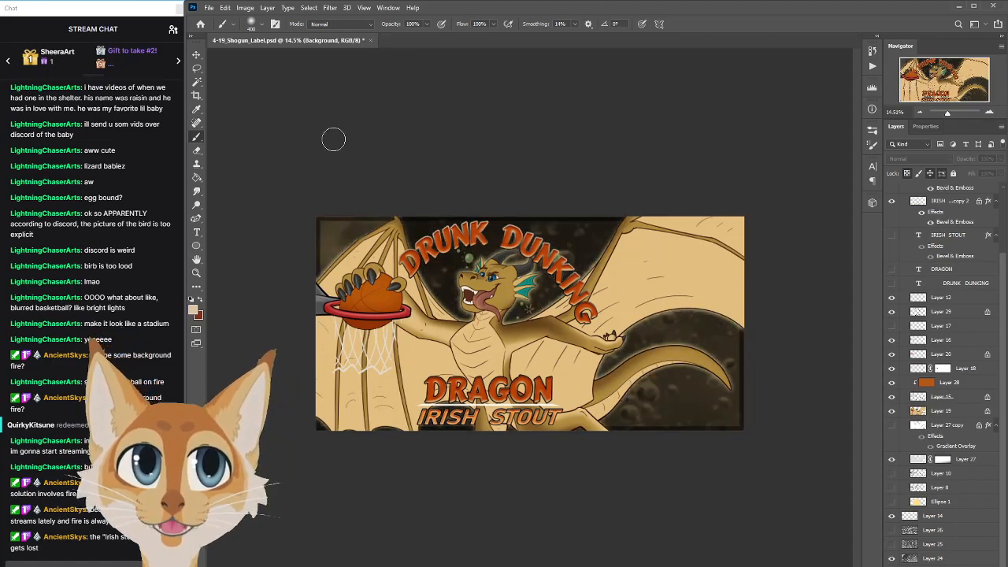
Try a Hue/Saturation adjustment on the Background layer with hue -19, saturation +100 and lightness +1
left_click(245, 8)
mouse_move(278, 38)
left_click(377, 90)
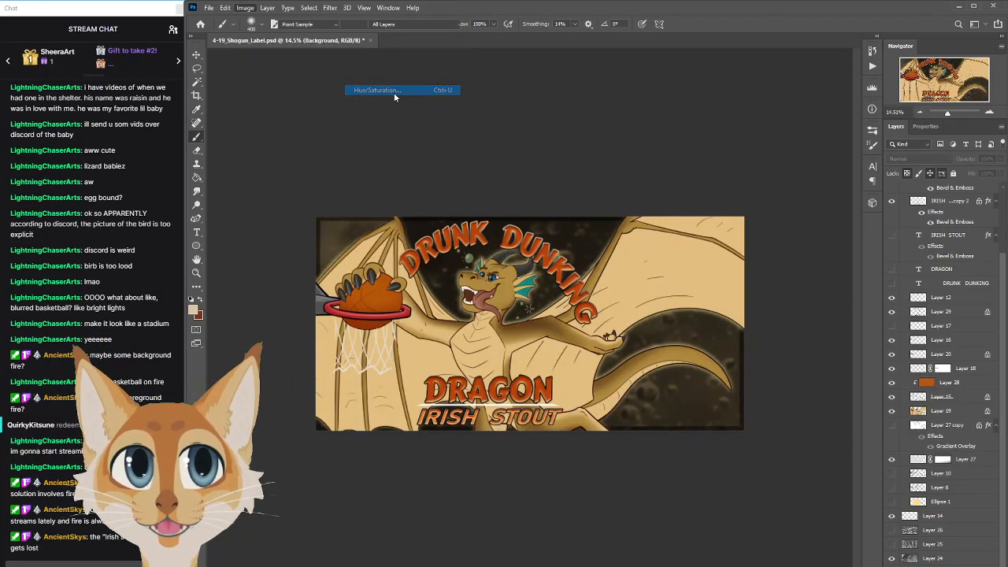
left_click_drag(778, 211, 851, 228)
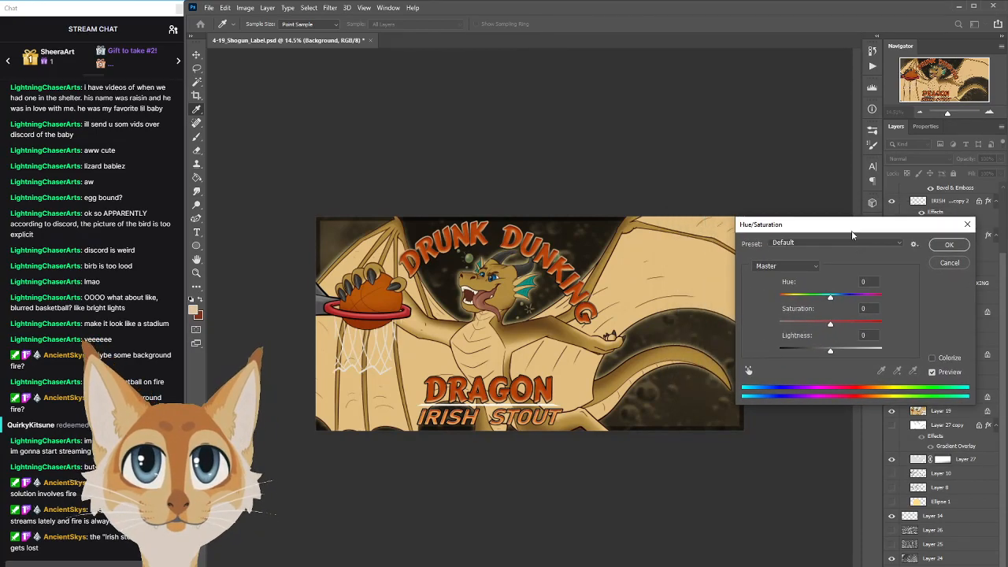
mouse_move(831, 300)
left_mouse_down()
mouse_move(814, 301)
mouse_move(824, 297)
mouse_move(848, 323)
mouse_move(902, 324)
mouse_move(824, 297)
mouse_move(837, 326)
mouse_move(762, 327)
mouse_move(812, 325)
mouse_move(802, 325)
mouse_move(815, 324)
mouse_move(821, 303)
left_mouse_up()
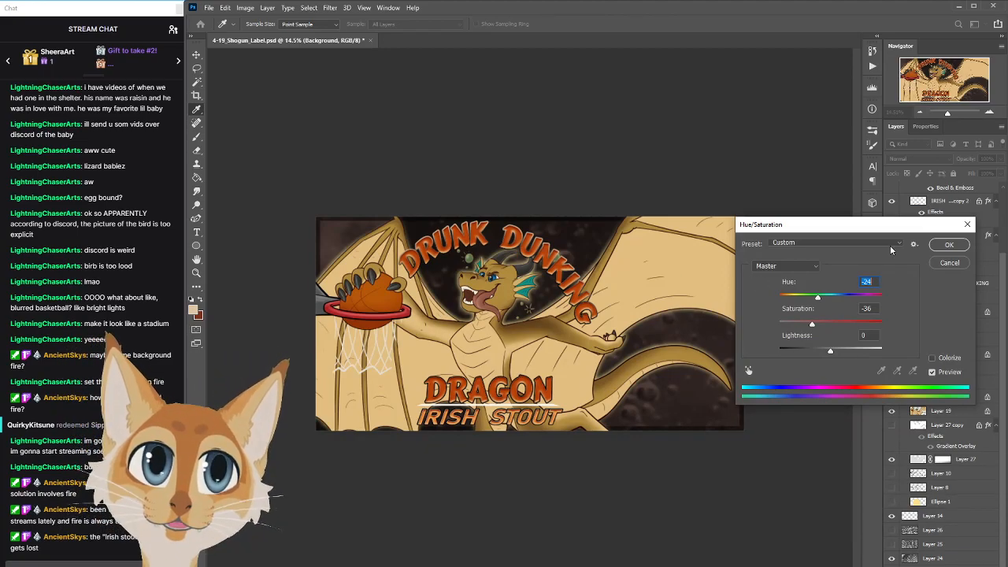
left_click_drag(834, 349, 893, 324)
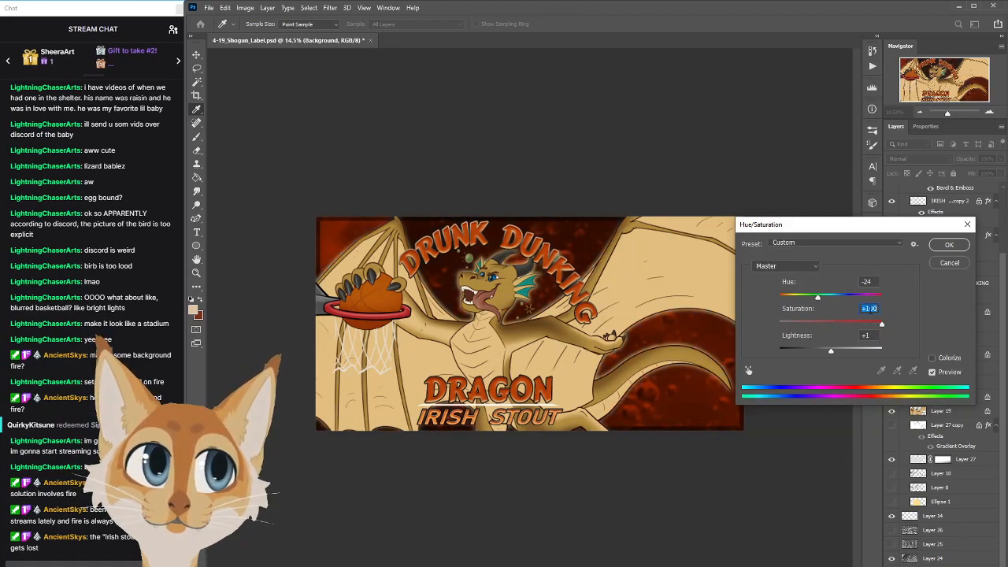
left_click_drag(817, 297, 822, 300)
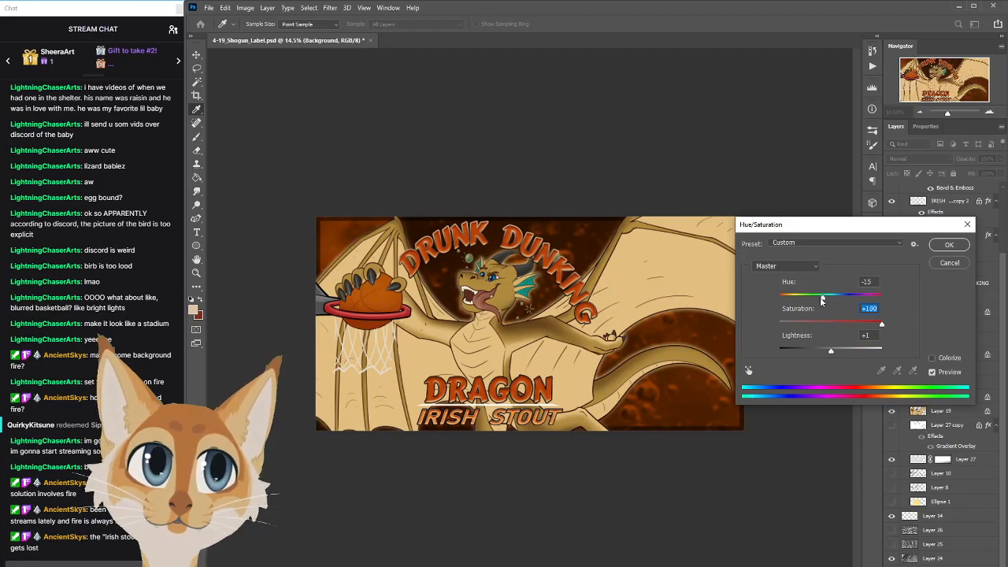
left_click(819, 299)
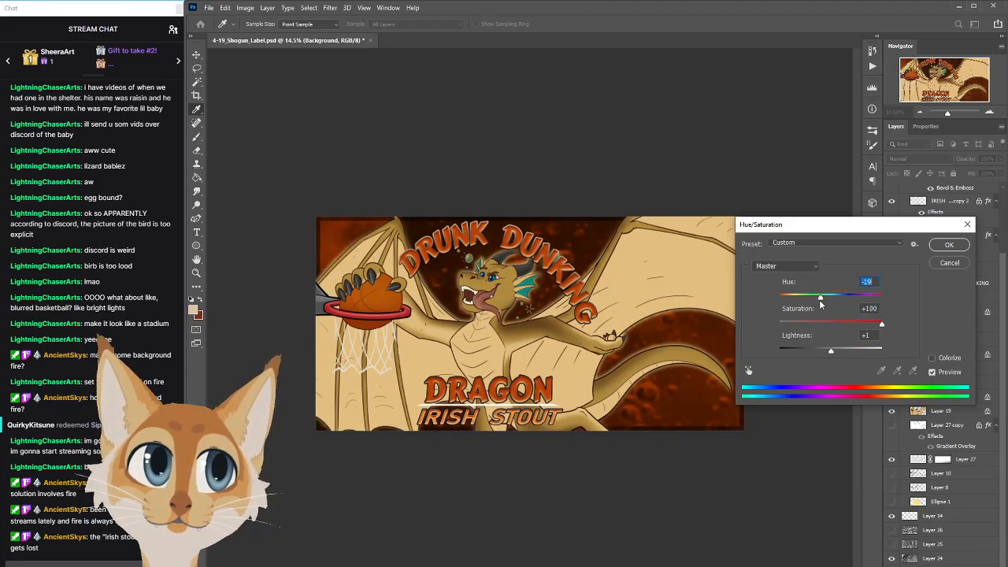
Apply the Background adjustment with saturation +9 and lightness -9, and step back to the history state before it
left_click(823, 325)
left_click_drag(823, 325, 836, 352)
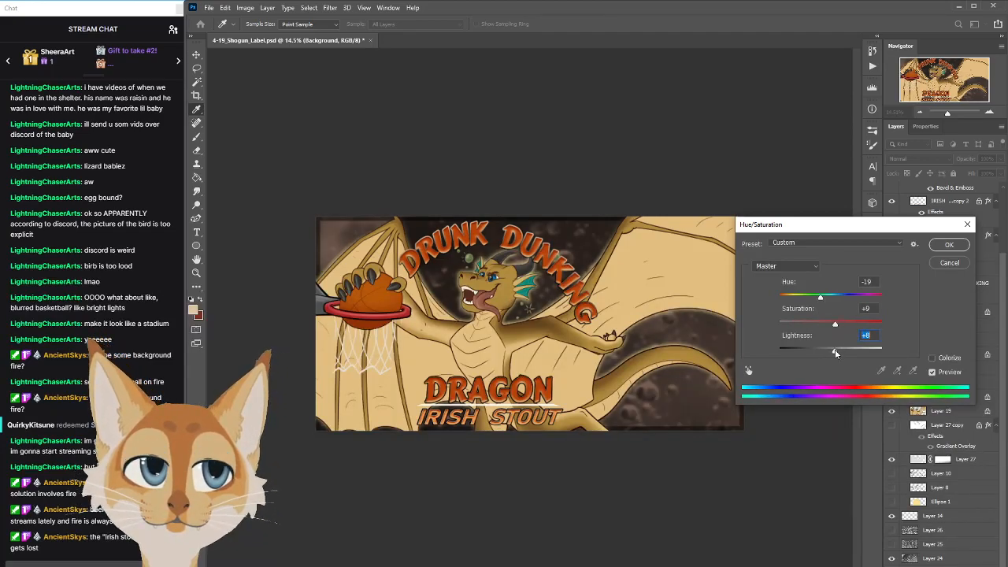
left_click(827, 351)
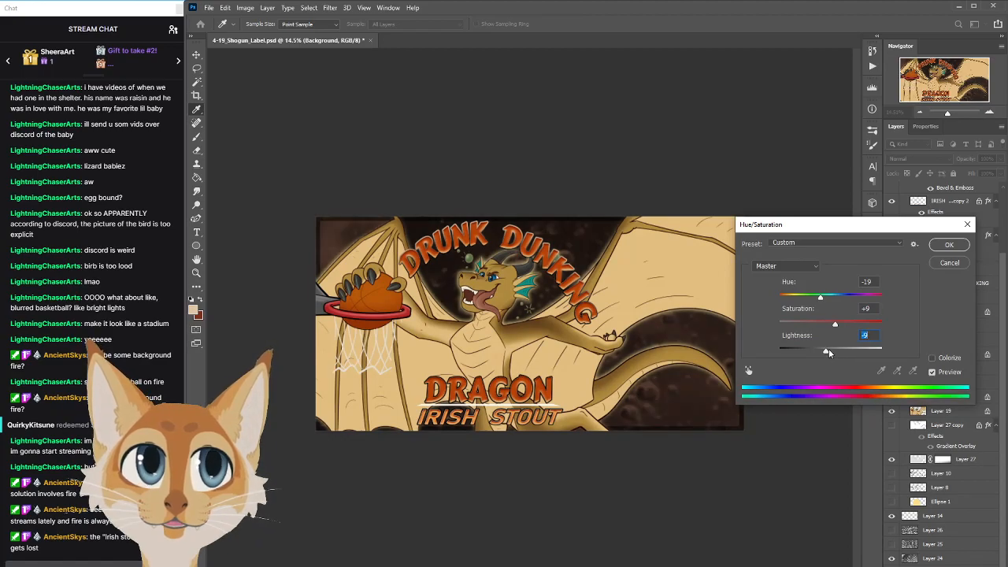
left_click(948, 246)
left_click(872, 50)
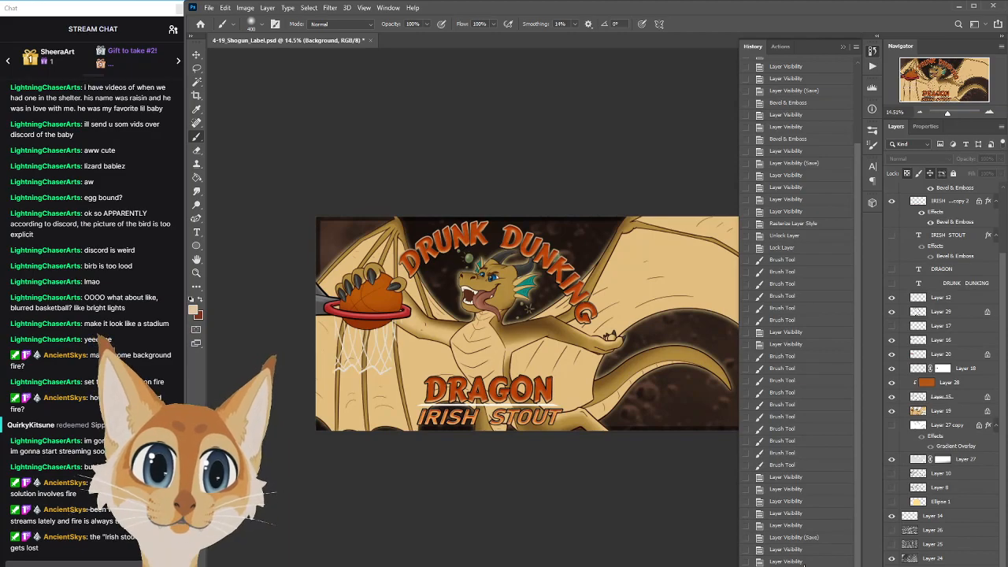
left_click(801, 561)
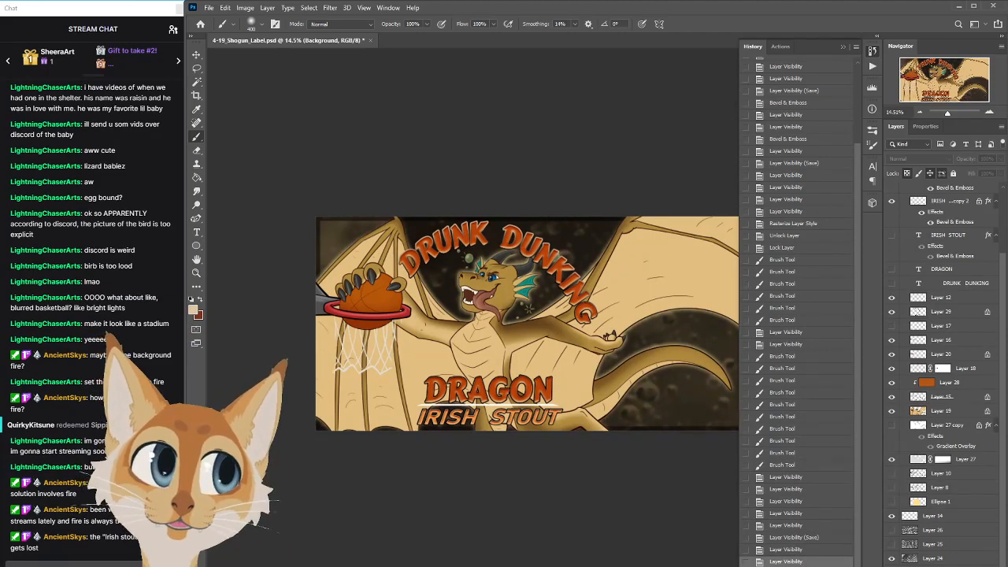
Restore the Background layer's Hue/Saturation adjustment from the history and save the label
left_click(801, 564)
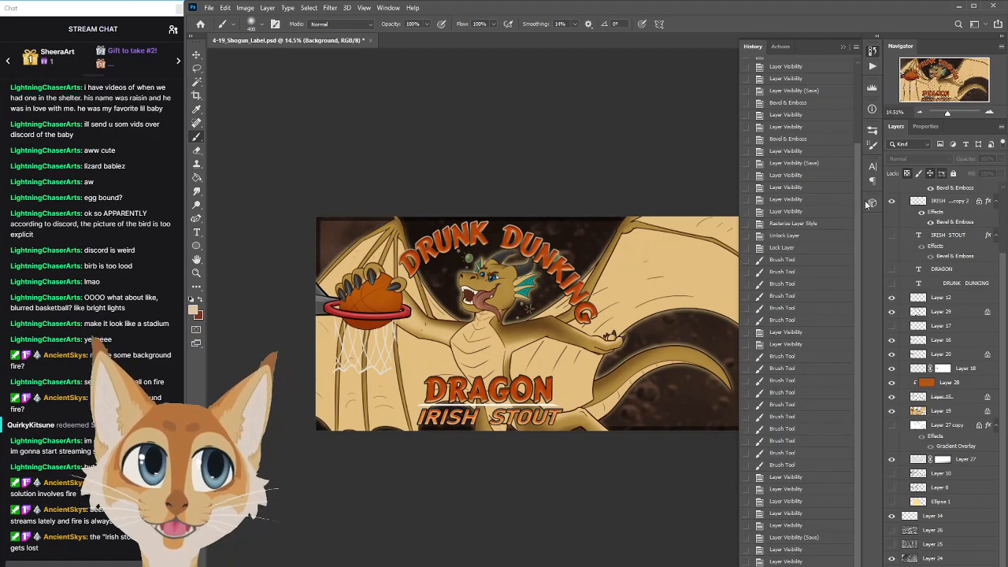
left_click(873, 51)
key("ctrl+s")
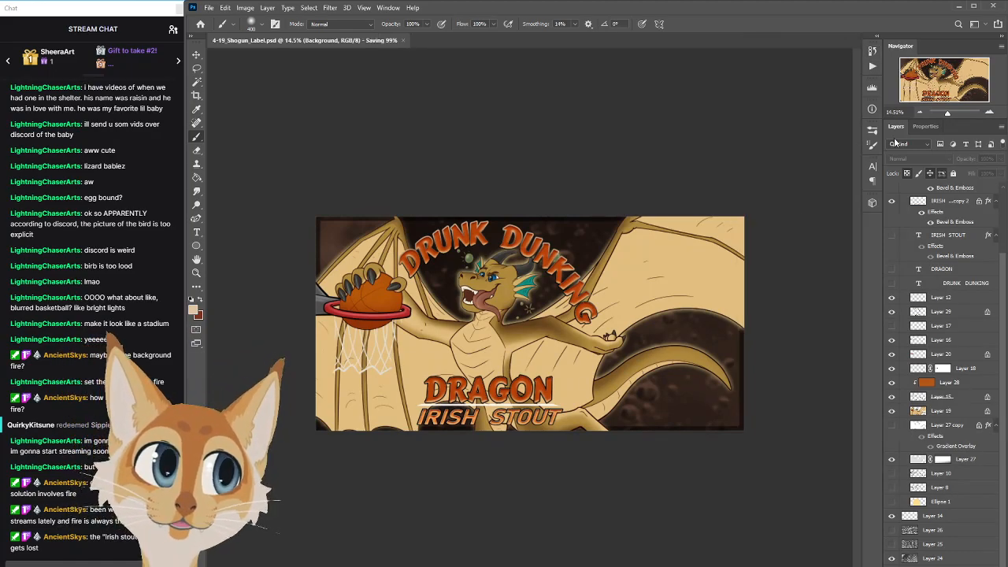
Check the artwork in grayscale by showing and hiding Layer 22, and add a new empty layer above it
scroll(914, 197, "up", 3)
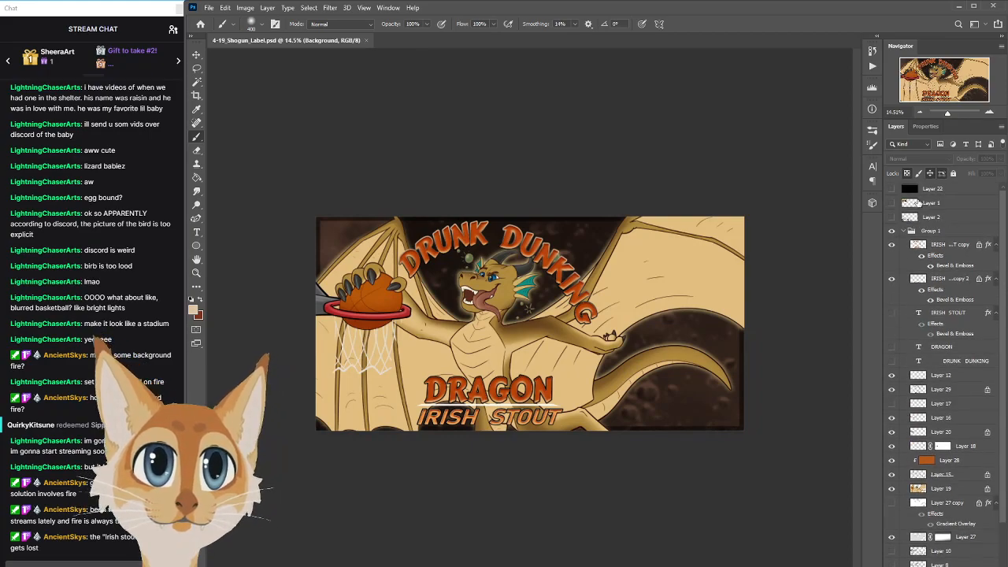
left_click(892, 189)
left_click(892, 191)
left_click(945, 189)
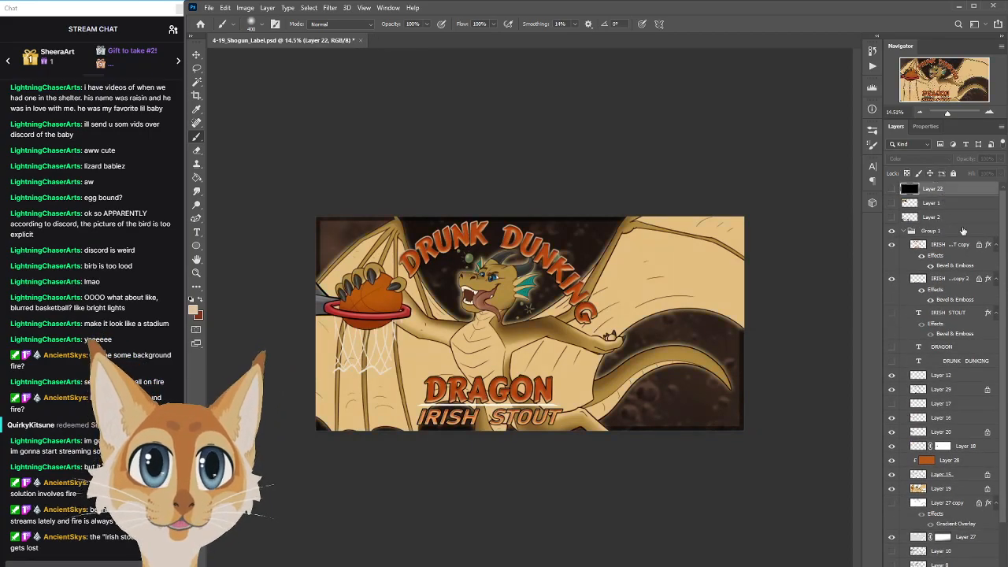
key("ctrl+shift+alt+n")
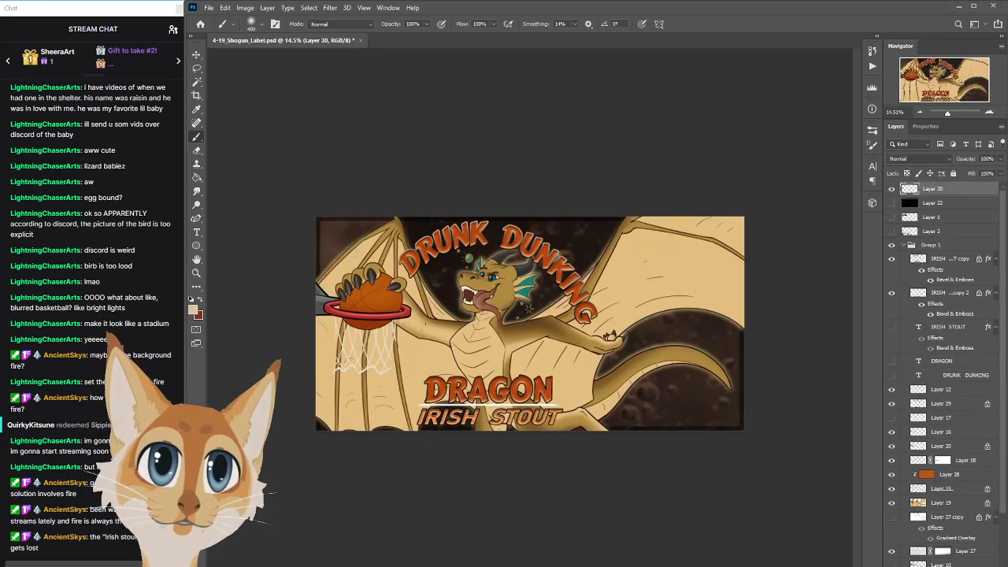
Set the foreground colour to orange #ff7200 and fill the whole new layer with it using the Paint Bucket
left_click(194, 312)
left_click(386, 294)
left_click_drag(784, 208, 794, 183)
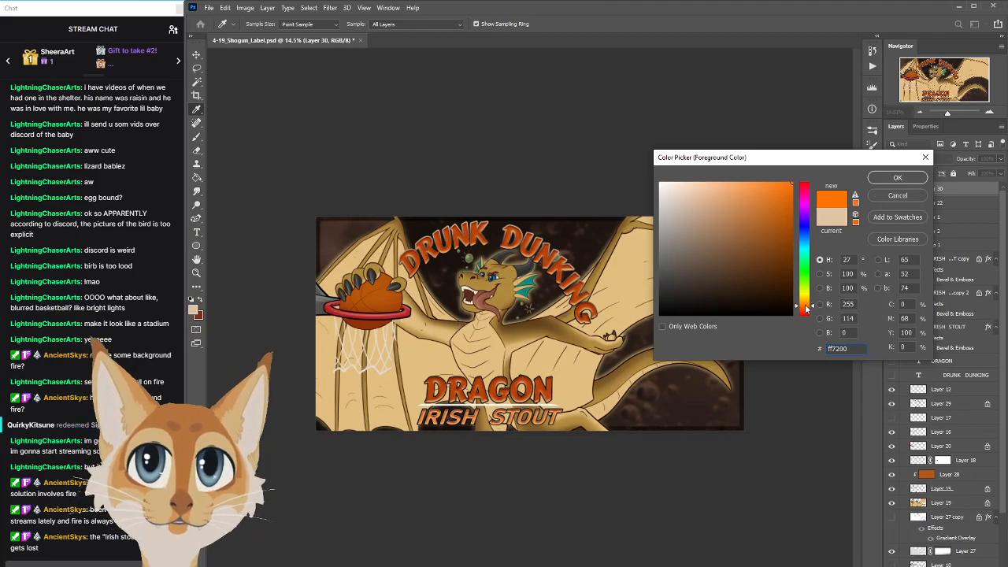
left_click(897, 178)
left_click(196, 178)
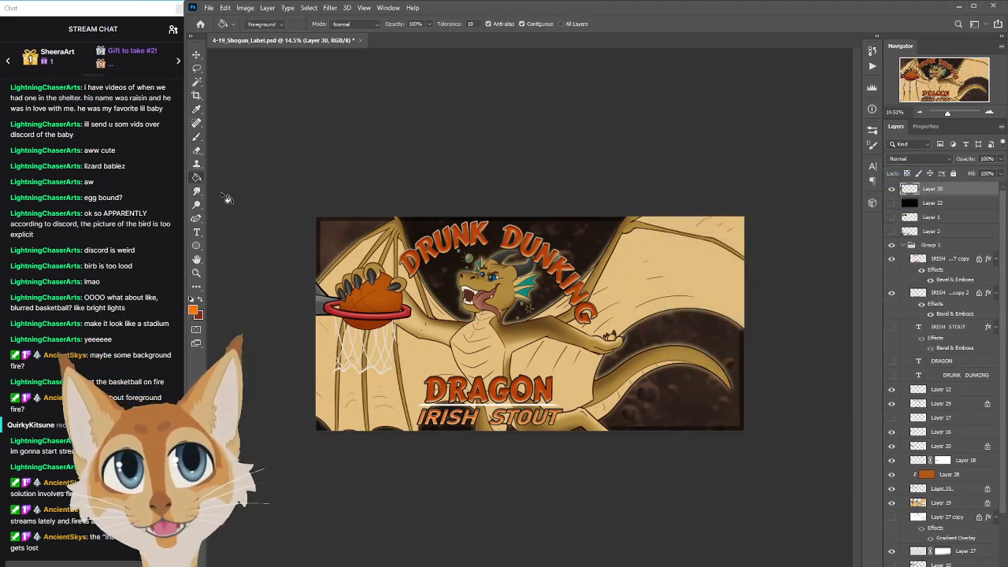
left_click(456, 429)
Set the orange layer's blend mode to Color and lower its opacity to 11%
left_click(918, 158)
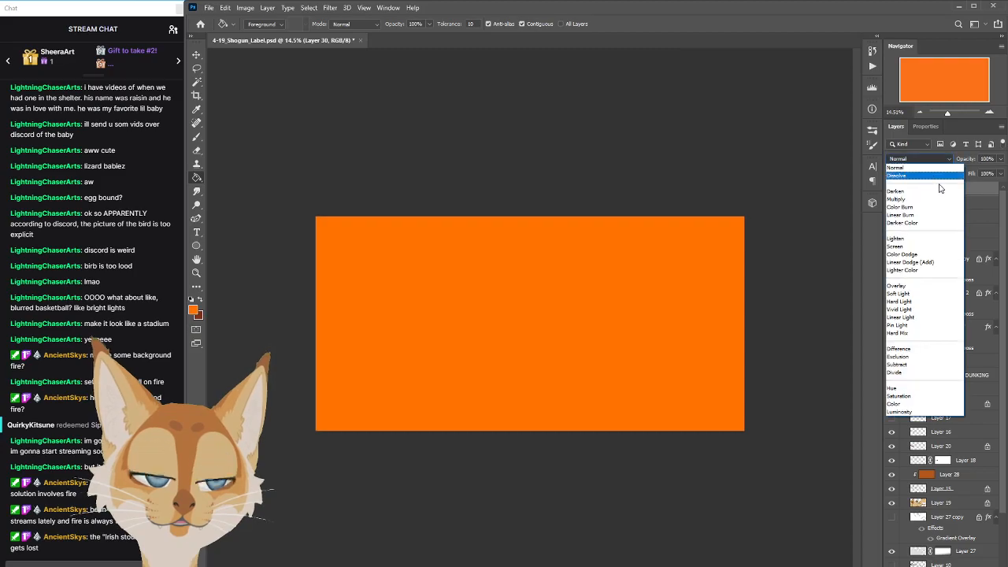
left_click(903, 401)
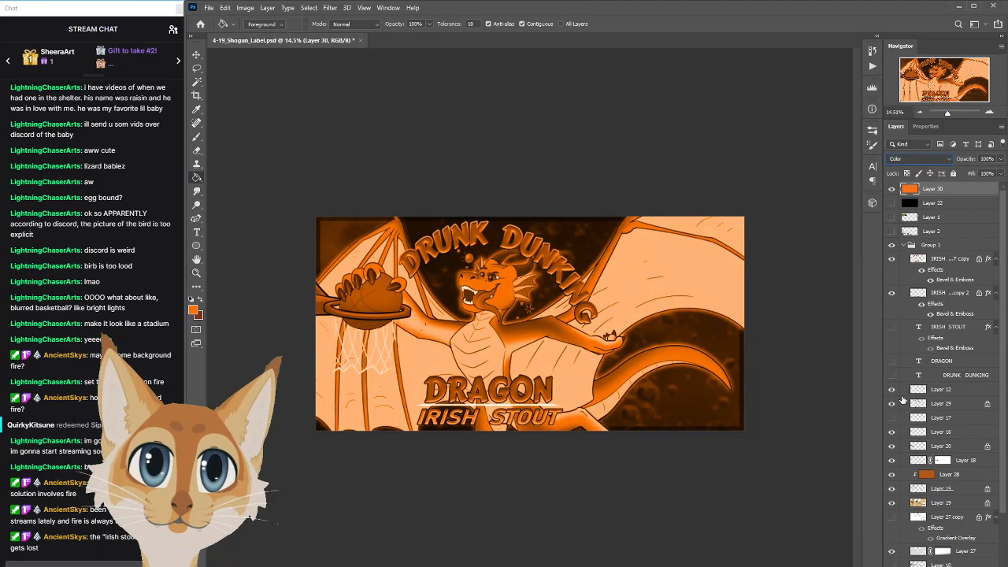
left_click(1001, 173)
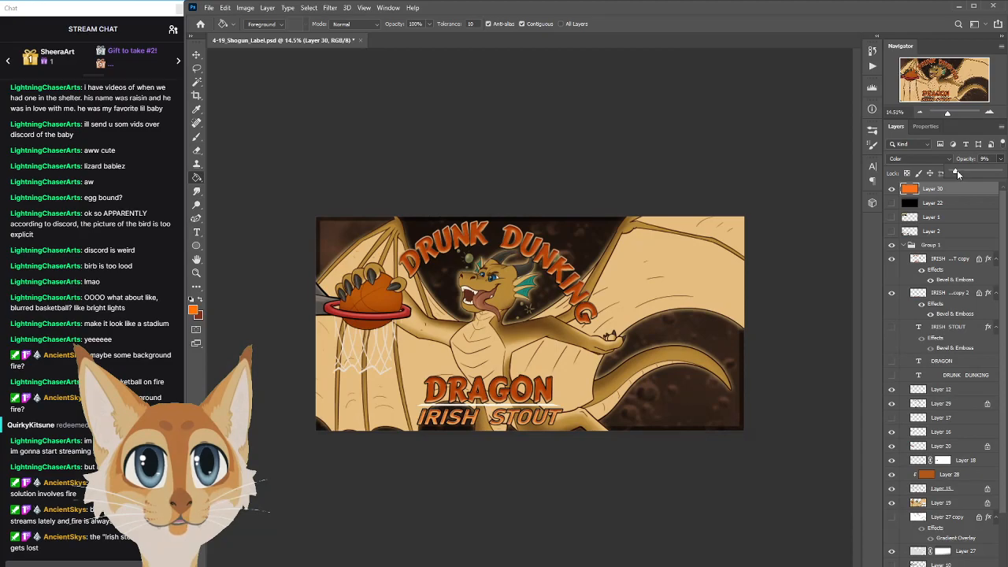
Compare the artwork with and without the orange colour overlay by repeatedly hiding and showing its layer
left_click(891, 189)
left_click(893, 190)
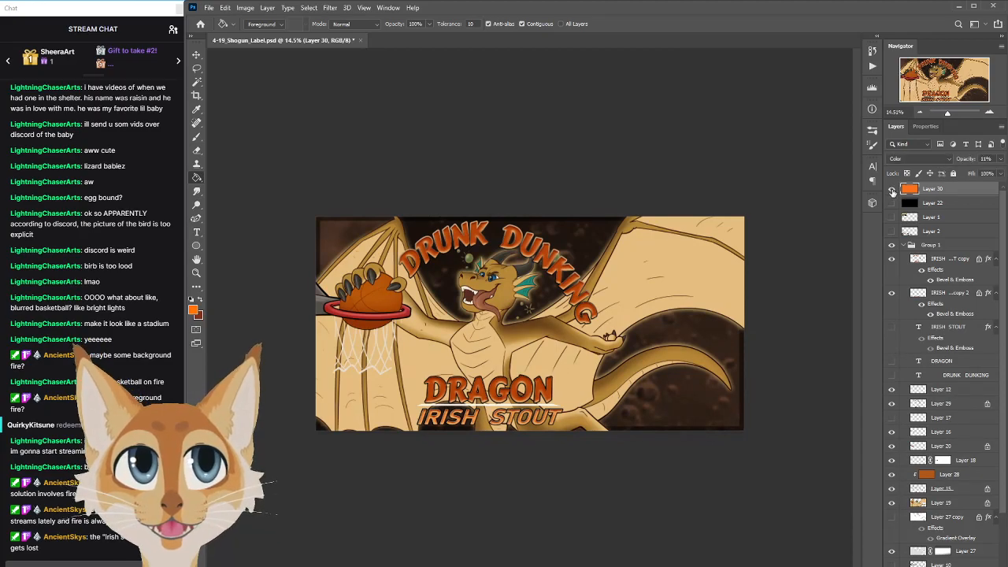
left_click(892, 189)
left_click(892, 190)
left_click(892, 190)
left_click(892, 190)
left_click(891, 190)
left_click(892, 190)
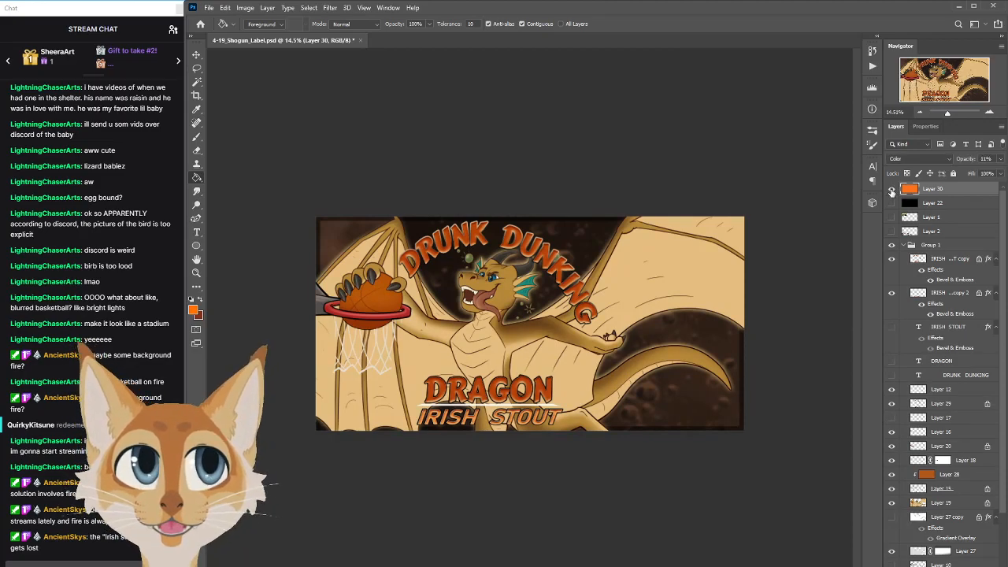
left_click(892, 191)
left_click(892, 190)
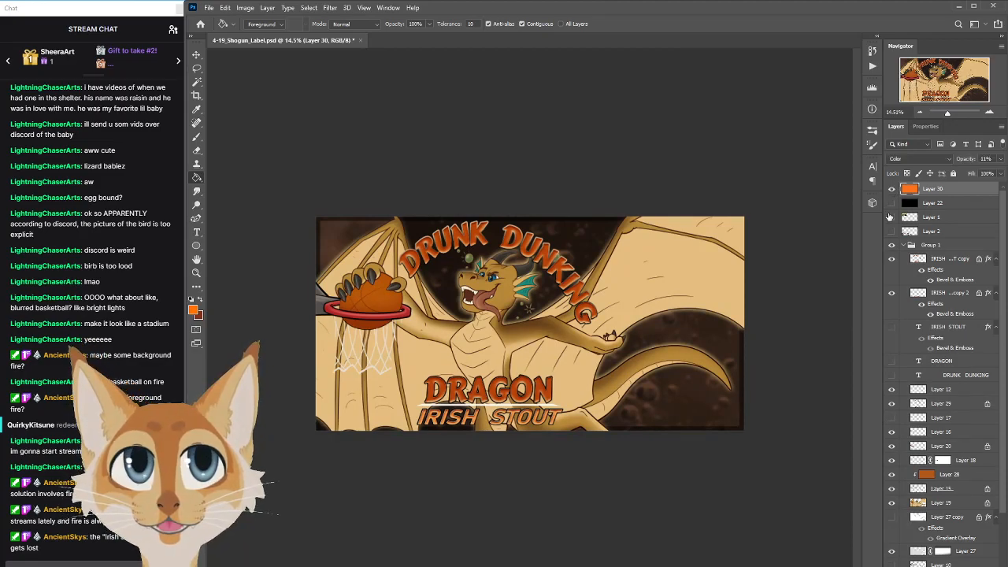
Save the label with the orange overlay at 9% opacity, and move the browser window out of the way
key("ctrl+s")
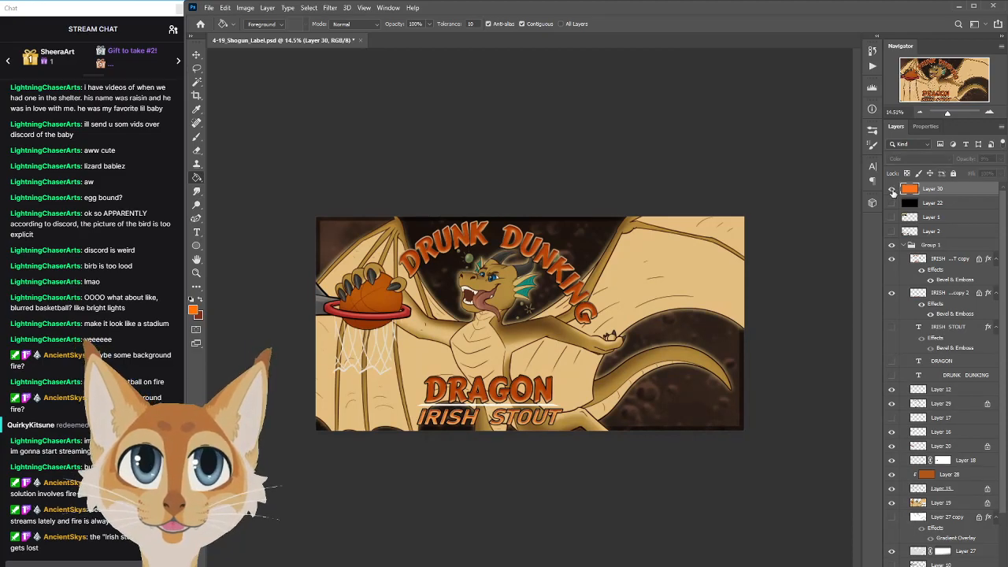
key("ctrl+s")
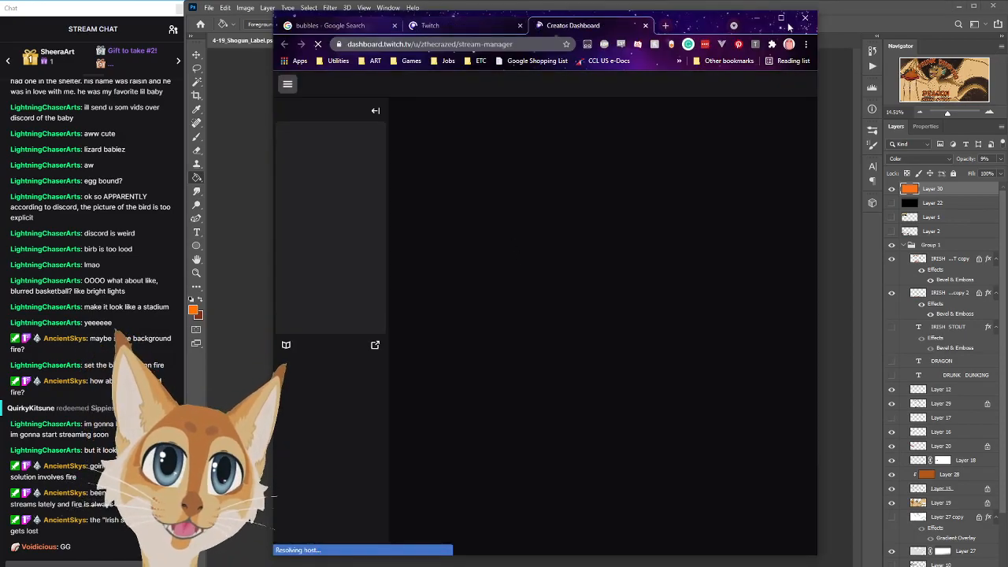
left_click_drag(705, 23, 0, 116)
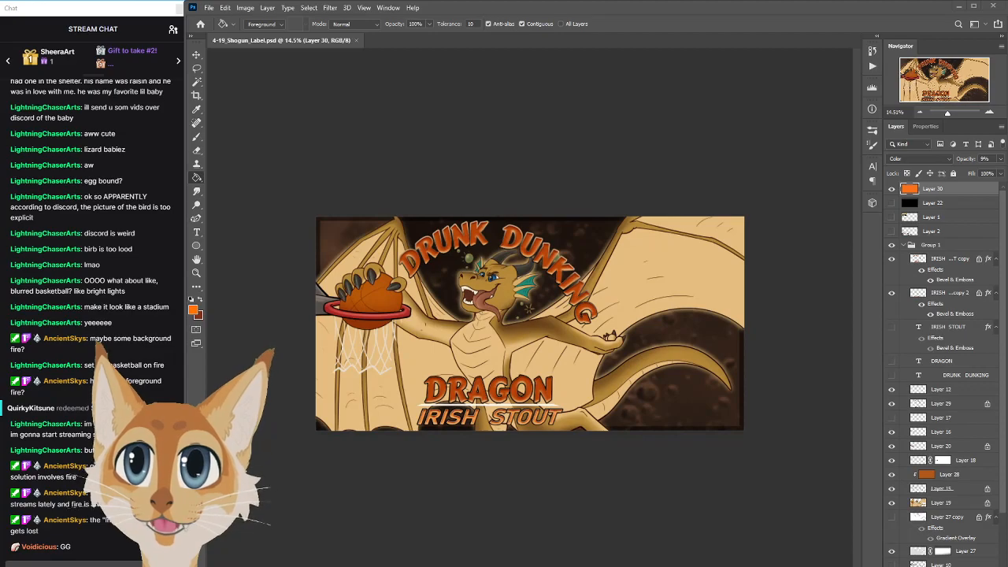